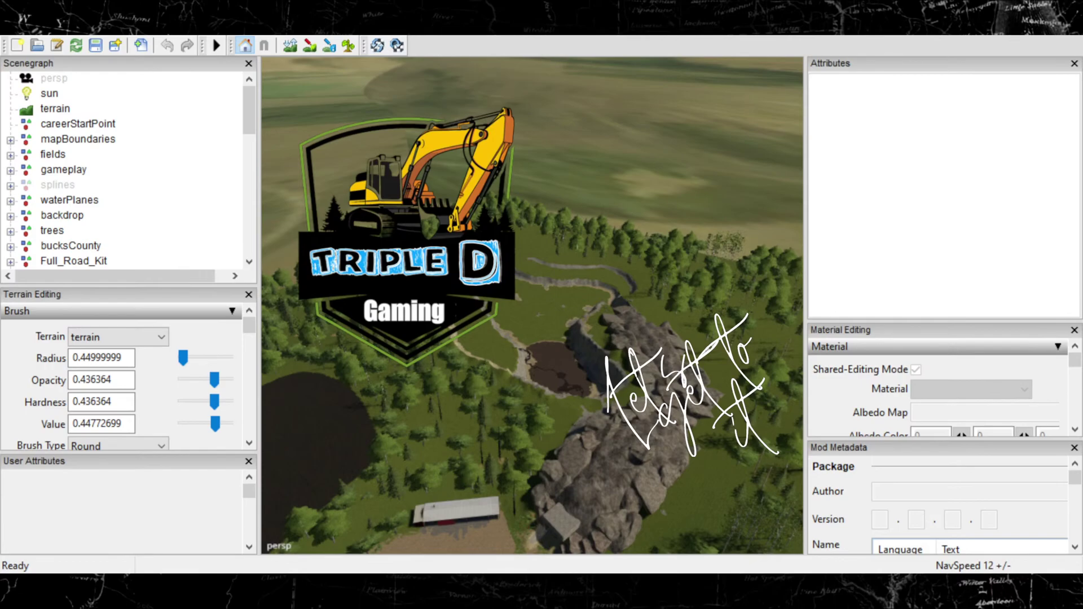
Step: Survey the quarry site from above and examine the surrounding forest, dirt yard and rock tunnel entrance at ground level
{"action": "right_click_drag", "start_coordinate": [556, 341], "coordinate": [591, 360]}
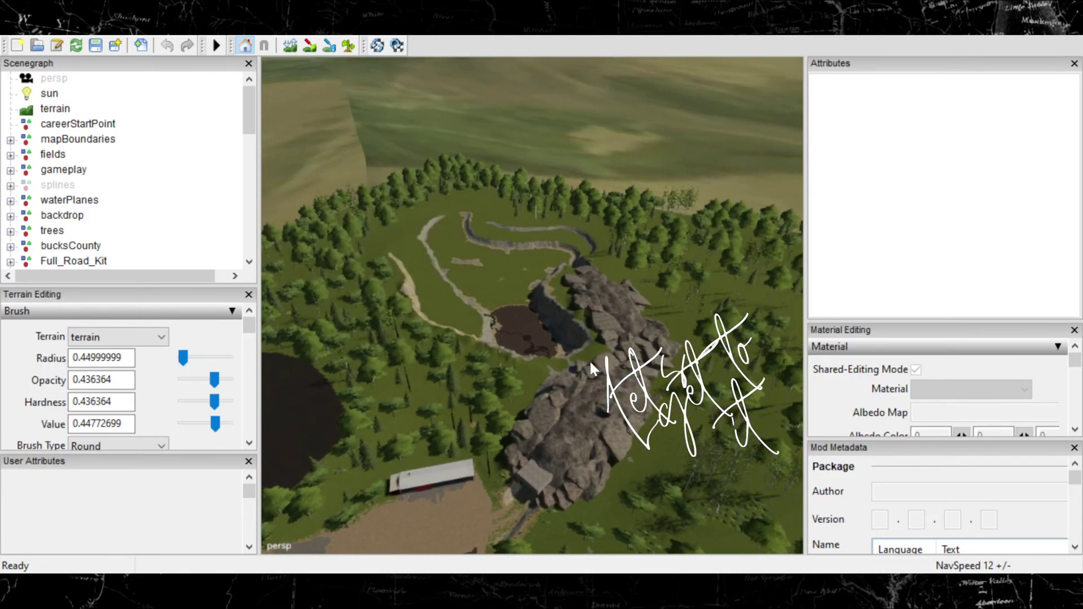
{"action": "right_click_drag", "start_coordinate": [577, 362], "coordinate": [498, 346]}
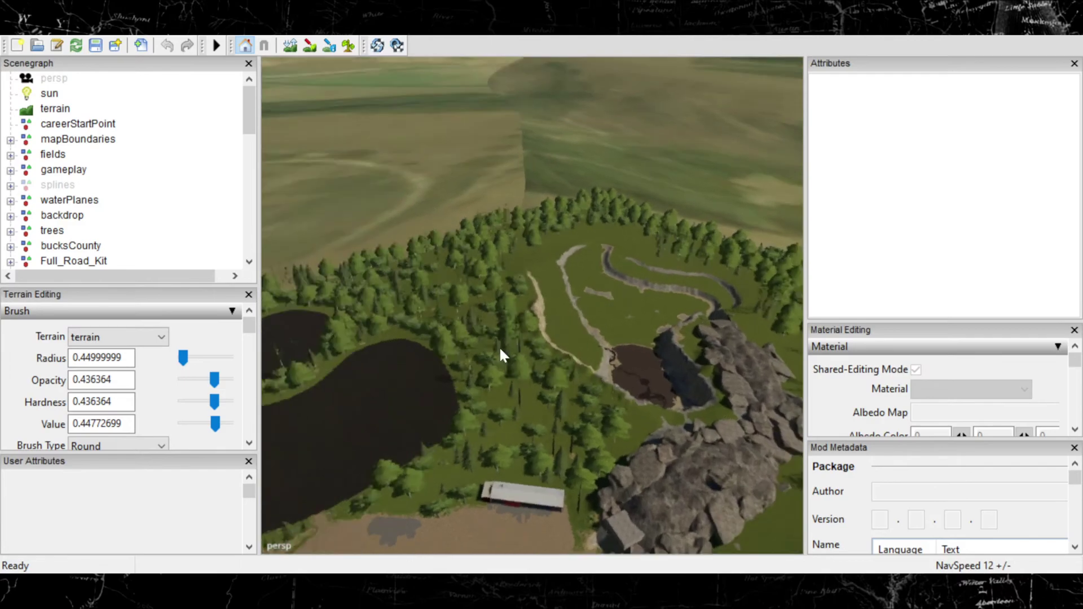
{"action": "scroll", "coordinate": [502, 347], "scroll_direction": "up", "scroll_amount": 5}
{"action": "scroll", "coordinate": [503, 347], "scroll_direction": "up", "scroll_amount": 8}
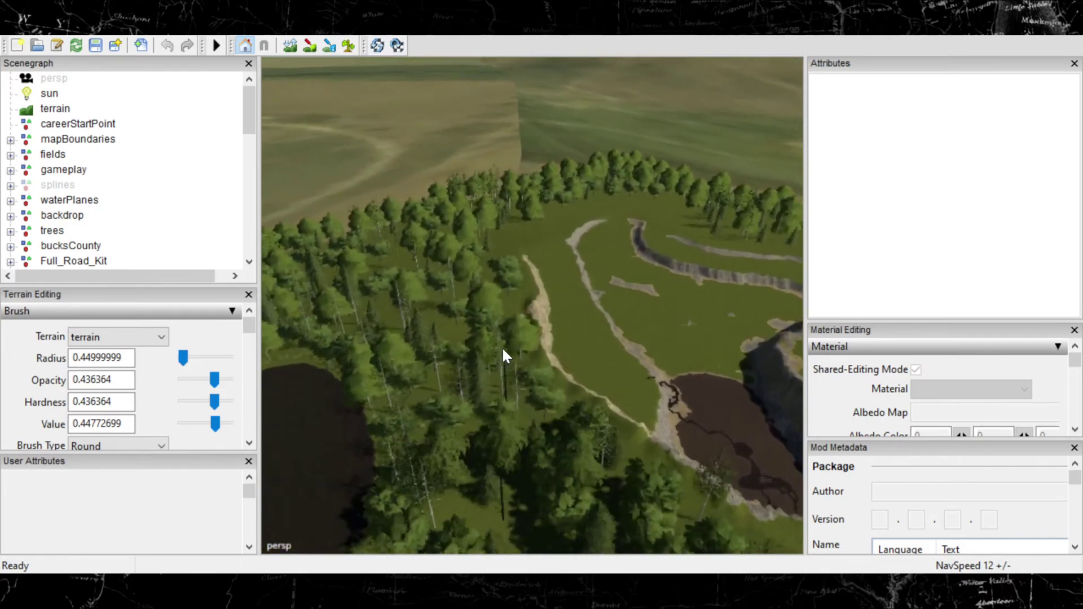
{"action": "right_click_drag", "start_coordinate": [502, 327], "coordinate": [326, 401]}
{"action": "scroll", "coordinate": [550, 268], "scroll_direction": "up", "scroll_amount": 3}
{"action": "right_click_drag", "start_coordinate": [511, 341], "coordinate": [515, 292]}
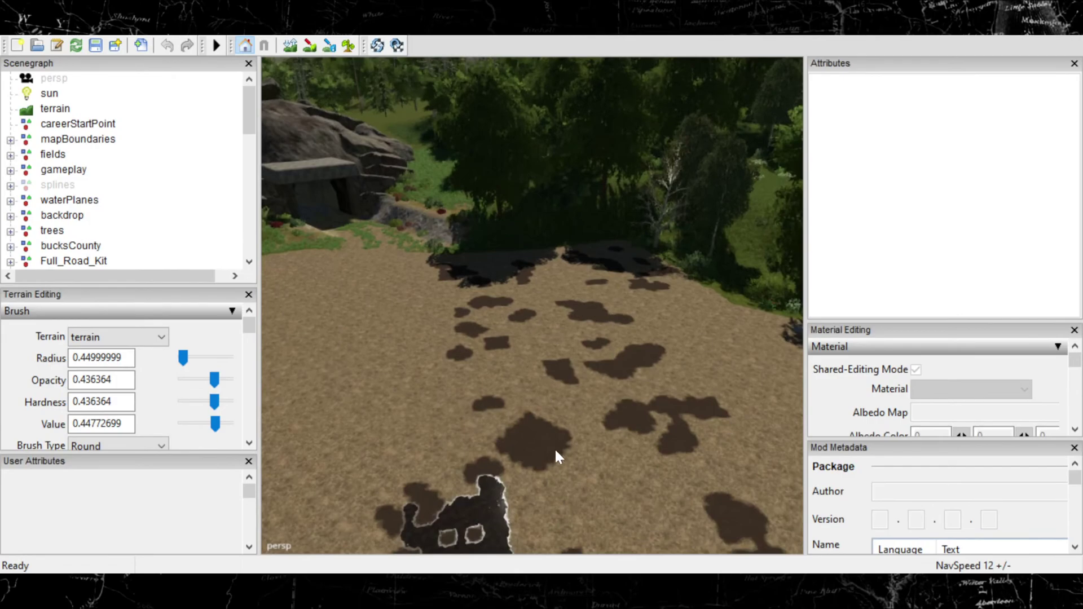
{"action": "right_click_drag", "start_coordinate": [556, 456], "coordinate": [516, 353]}
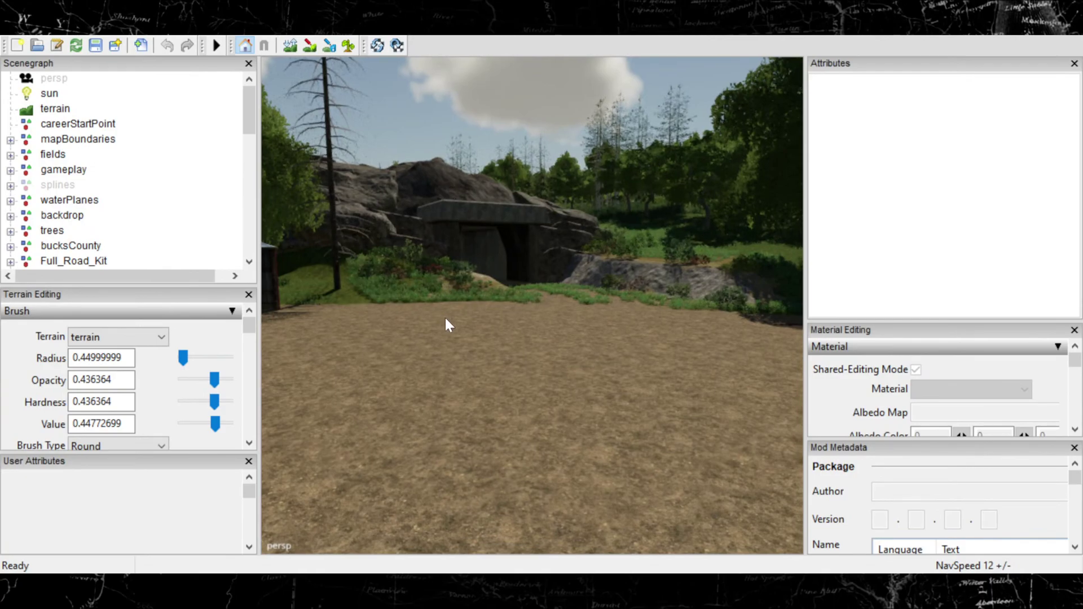
{"action": "right_click_drag", "start_coordinate": [445, 324], "coordinate": [96, 283]}
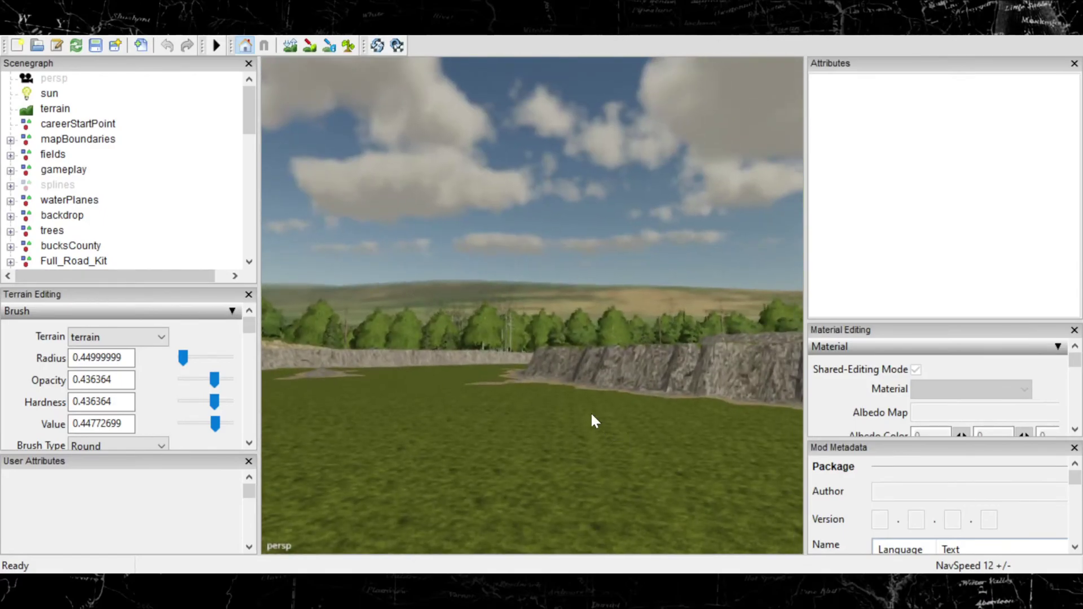
Step: Examine the quarry interior, including its grass floor, stone walls, muddy pit with the stream, and tunnel exit
{"action": "right_click_drag", "start_coordinate": [591, 416], "coordinate": [674, 422]}
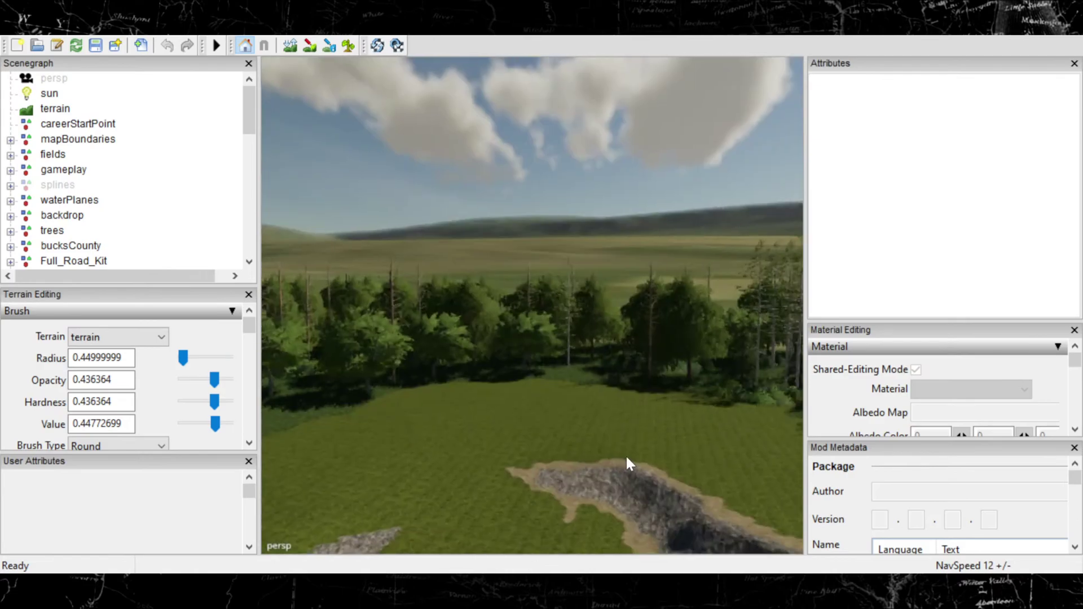
{"action": "right_click_drag", "start_coordinate": [626, 461], "coordinate": [593, 472]}
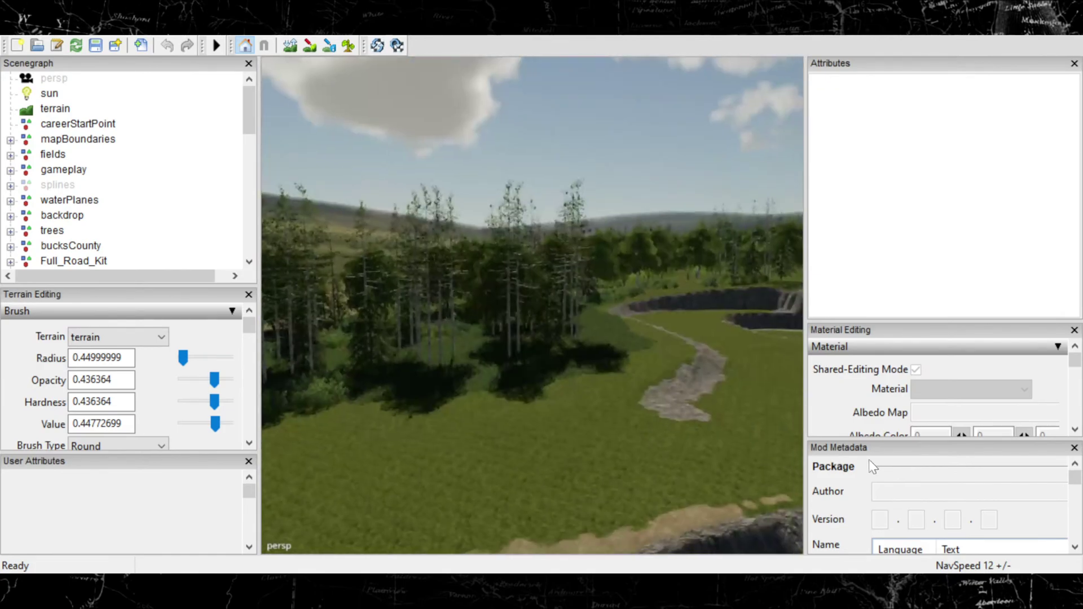
{"action": "right_click_drag", "start_coordinate": [558, 417], "coordinate": [519, 463]}
{"action": "right_click_drag", "start_coordinate": [786, 261], "coordinate": [696, 309]}
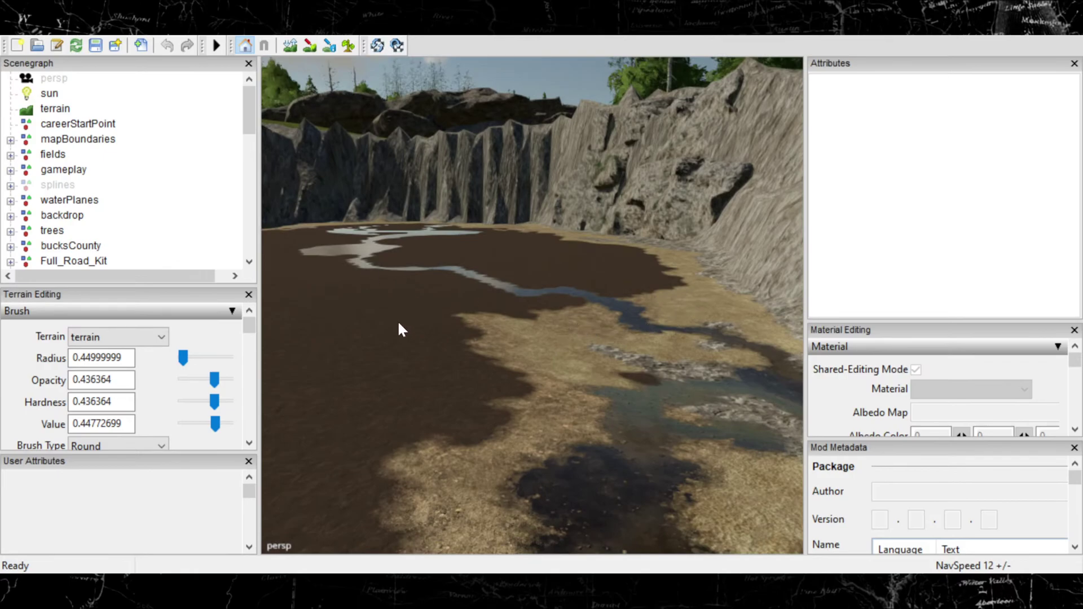
{"action": "right_click_drag", "start_coordinate": [433, 330], "coordinate": [774, 445]}
{"action": "right_click_drag", "start_coordinate": [426, 217], "coordinate": [632, 215]}
{"action": "right_click_drag", "start_coordinate": [598, 339], "coordinate": [787, 379]}
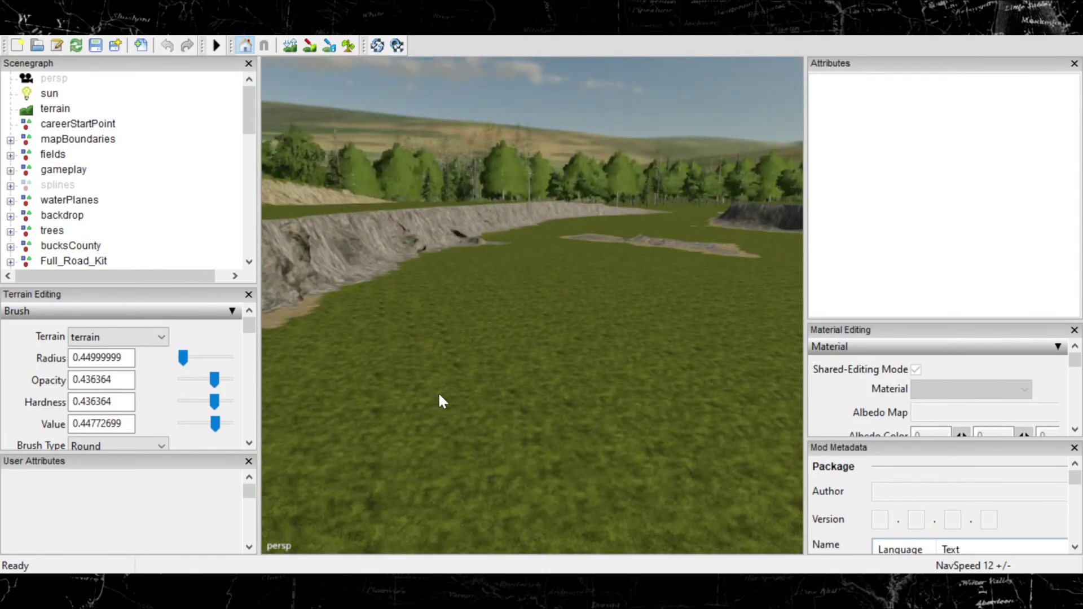
{"action": "right_click_drag", "start_coordinate": [443, 400], "coordinate": [632, 361]}
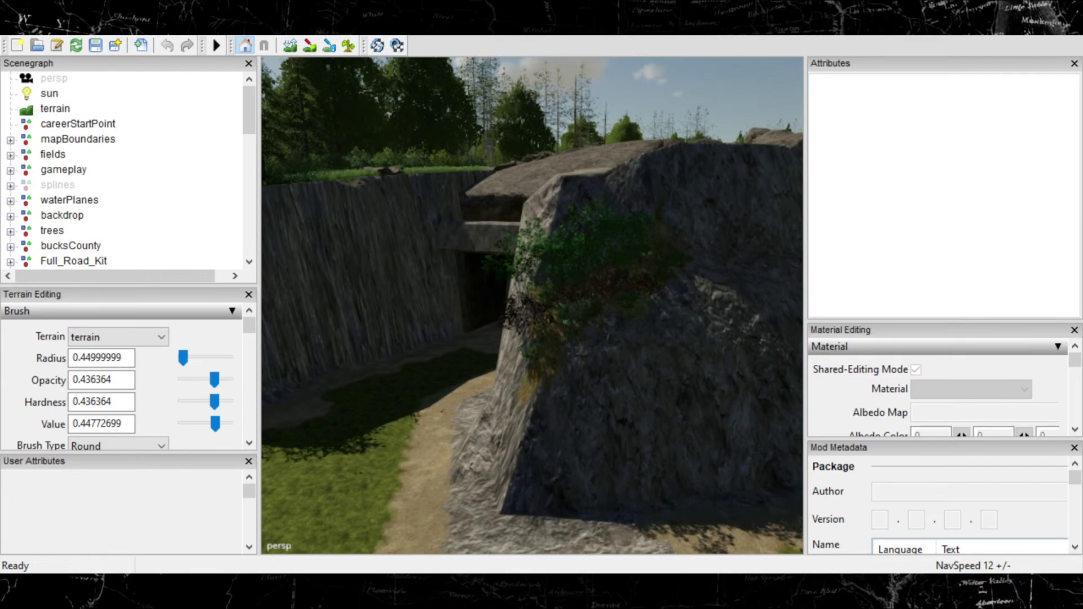
{"action": "right_click_drag", "start_coordinate": [431, 326], "coordinate": [582, 496]}
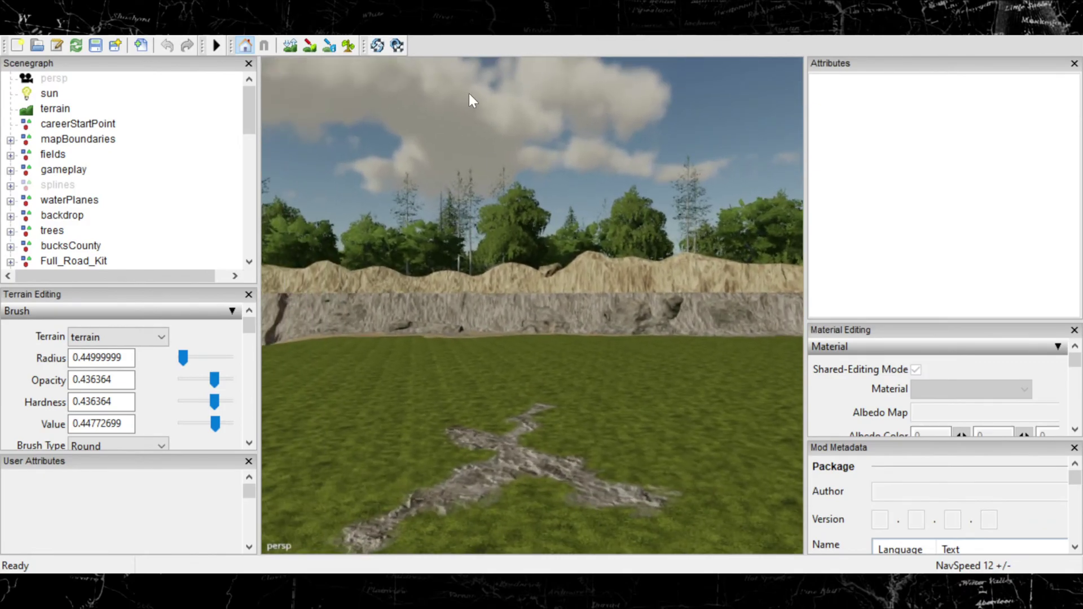
Step: Raise the ground around the small rock patch on the quarry floor with terrain sculpting, enlarging the brush radius to 2.2
{"action": "left_click", "coordinate": [290, 45]}
{"action": "left_click_drag", "start_coordinate": [506, 462], "coordinate": [505, 429]}
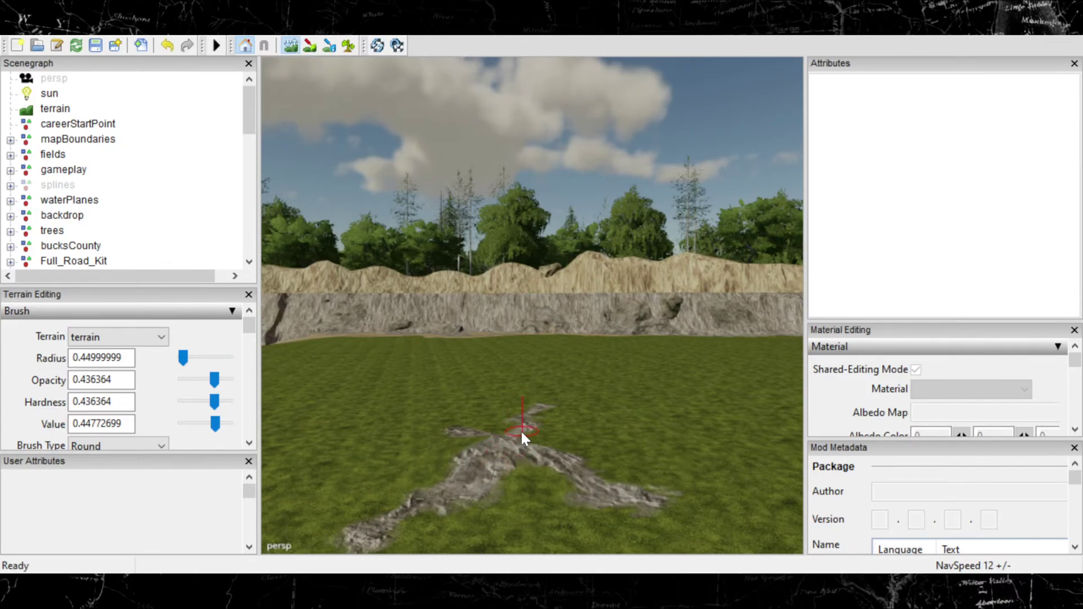
{"action": "scroll", "coordinate": [515, 439], "scroll_direction": "up", "scroll_amount": 1, "text": "ctrl"}
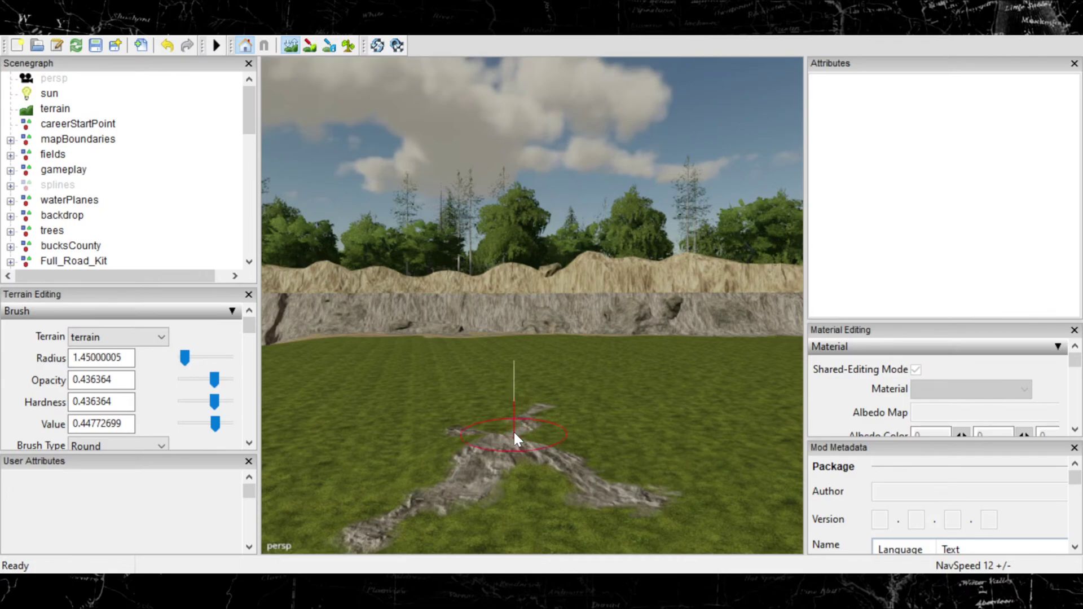
{"action": "scroll", "coordinate": [514, 436], "scroll_direction": "up", "scroll_amount": 3, "text": "ctrl"}
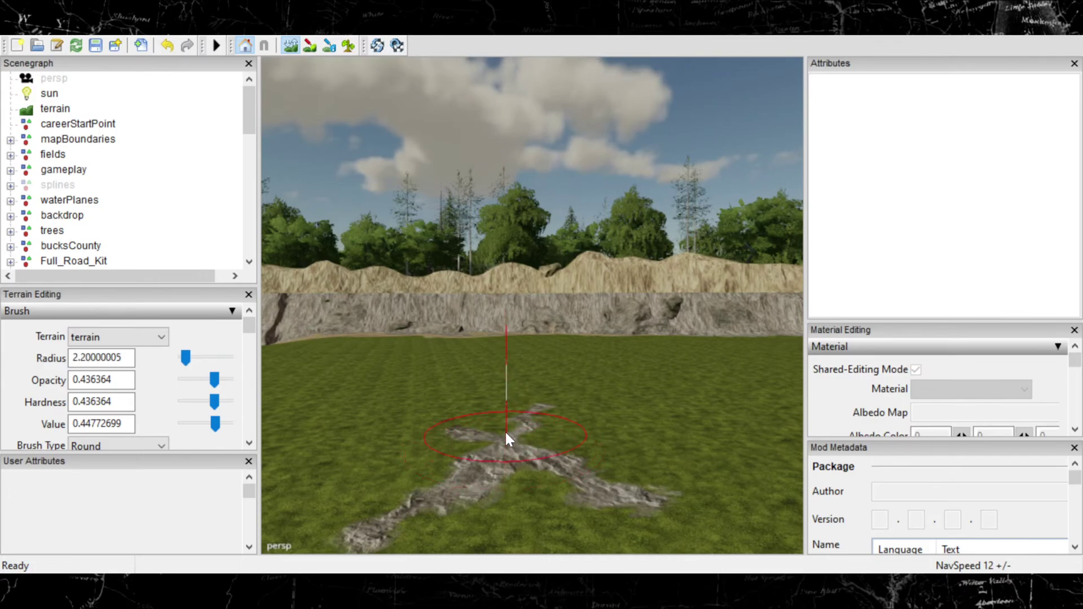
{"action": "mouse_move", "coordinate": [505, 431]}
{"action": "left_mouse_down"}
{"action": "mouse_move", "coordinate": [516, 419]}
{"action": "mouse_move", "coordinate": [506, 420]}
{"action": "mouse_move", "coordinate": [501, 456]}
{"action": "mouse_move", "coordinate": [533, 407]}
{"action": "mouse_move", "coordinate": [529, 430]}
{"action": "left_mouse_up"}
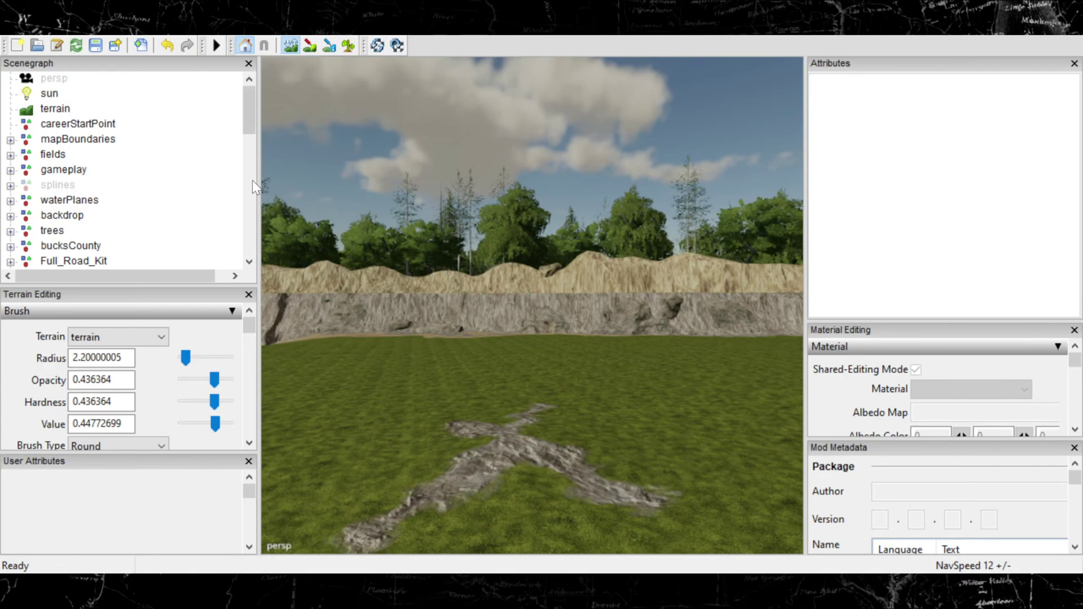
Step: Paint the GRANITE_ROCK texture layer over the sculpted mound and the grass between its rock streaks
{"action": "left_click", "coordinate": [309, 46]}
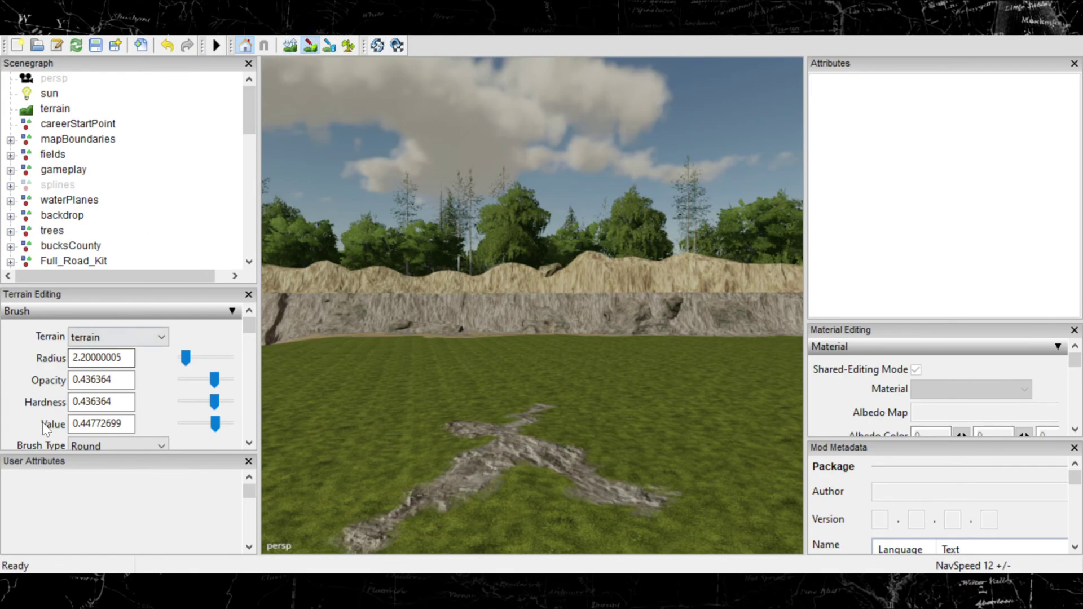
{"action": "scroll", "coordinate": [246, 330], "scroll_direction": "down", "scroll_amount": 5}
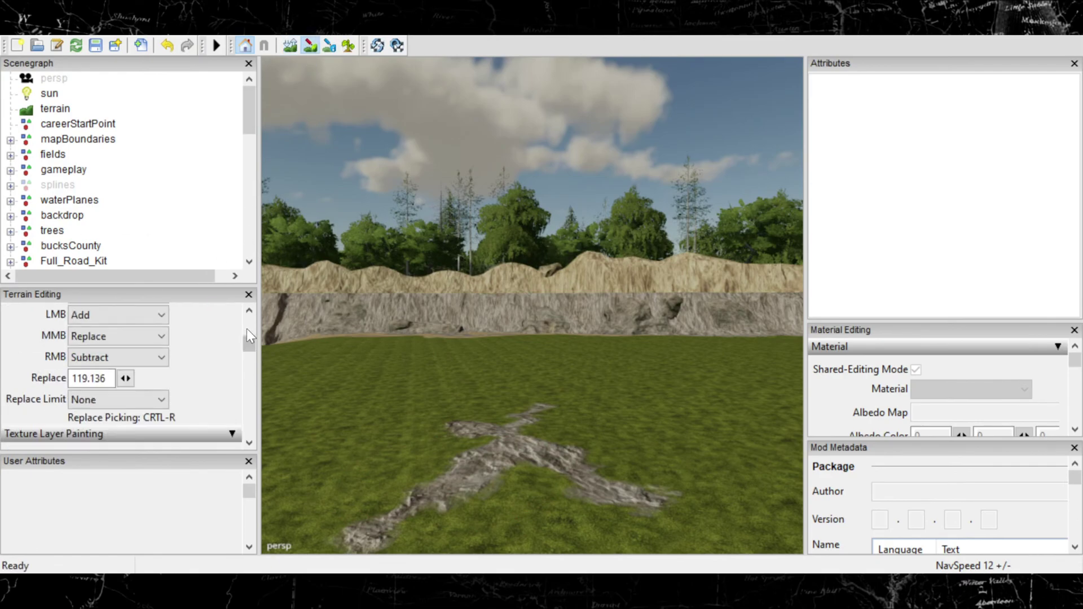
{"action": "scroll", "coordinate": [246, 330], "scroll_direction": "down", "scroll_amount": 3}
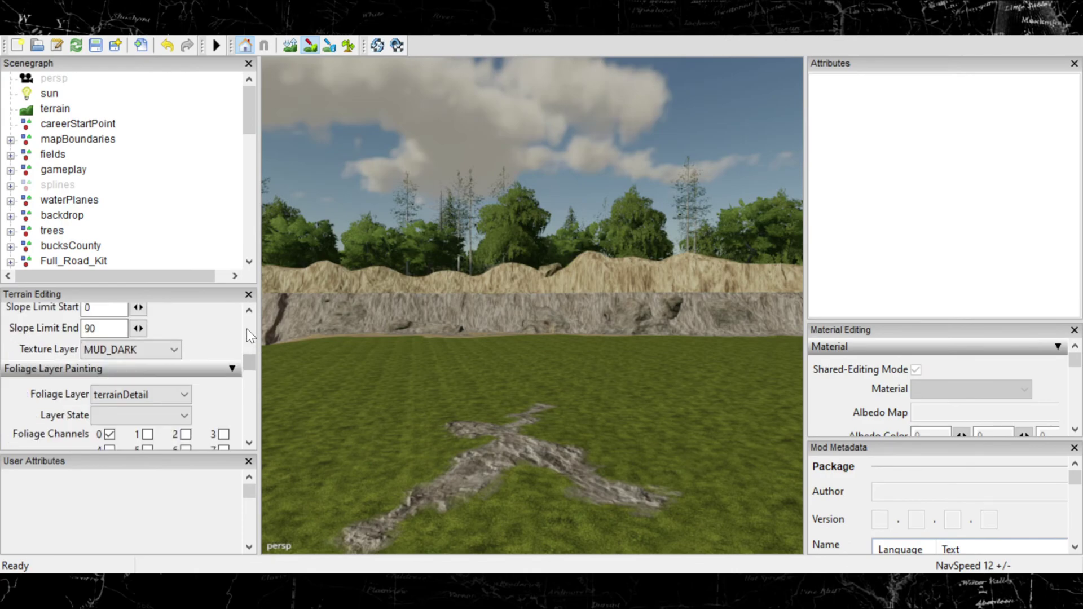
{"action": "left_click", "coordinate": [173, 351]}
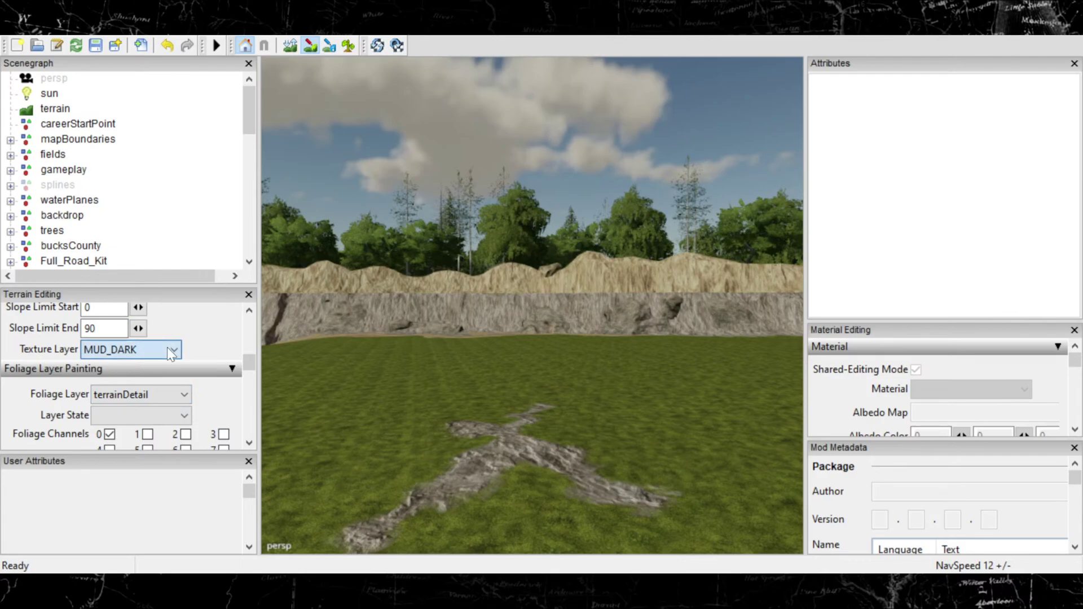
{"action": "key", "text": "Down"}
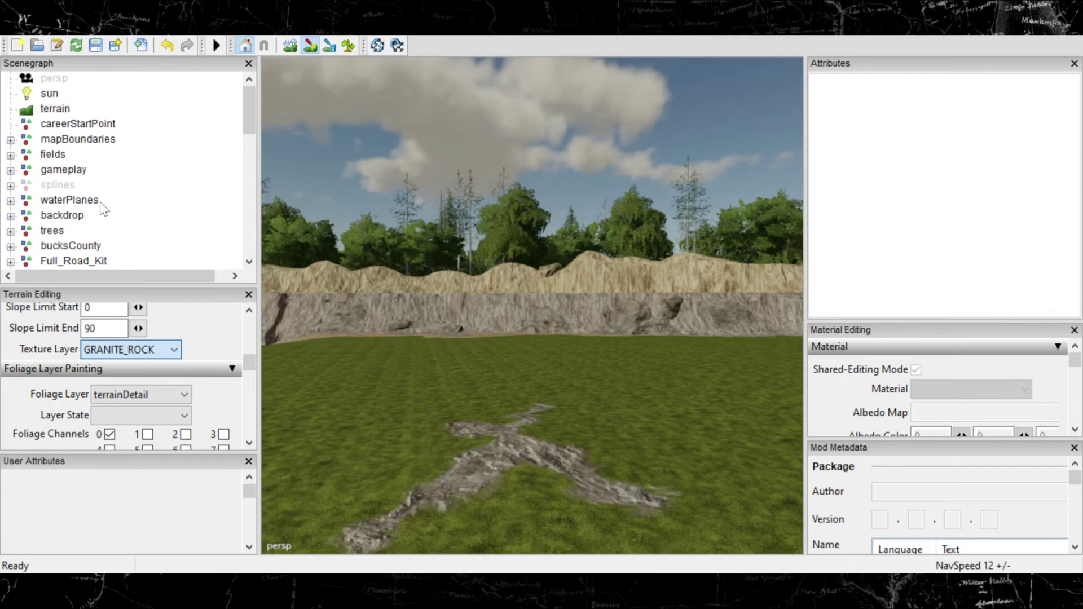
{"action": "mouse_move", "coordinate": [487, 480]}
{"action": "left_mouse_down"}
{"action": "mouse_move", "coordinate": [503, 486]}
{"action": "mouse_move", "coordinate": [511, 468]}
{"action": "mouse_move", "coordinate": [472, 465]}
{"action": "mouse_move", "coordinate": [469, 452]}
{"action": "mouse_move", "coordinate": [499, 429]}
{"action": "mouse_move", "coordinate": [568, 471]}
{"action": "left_mouse_up"}
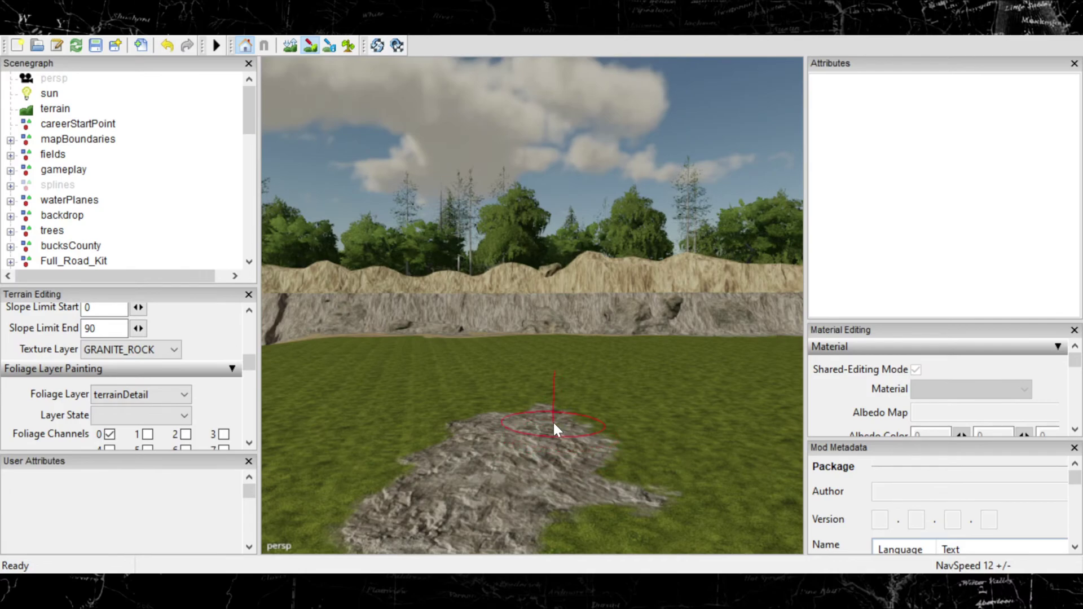
{"action": "mouse_move", "coordinate": [453, 429]}
{"action": "left_mouse_down"}
{"action": "mouse_move", "coordinate": [410, 498]}
{"action": "mouse_move", "coordinate": [461, 498]}
{"action": "left_mouse_up"}
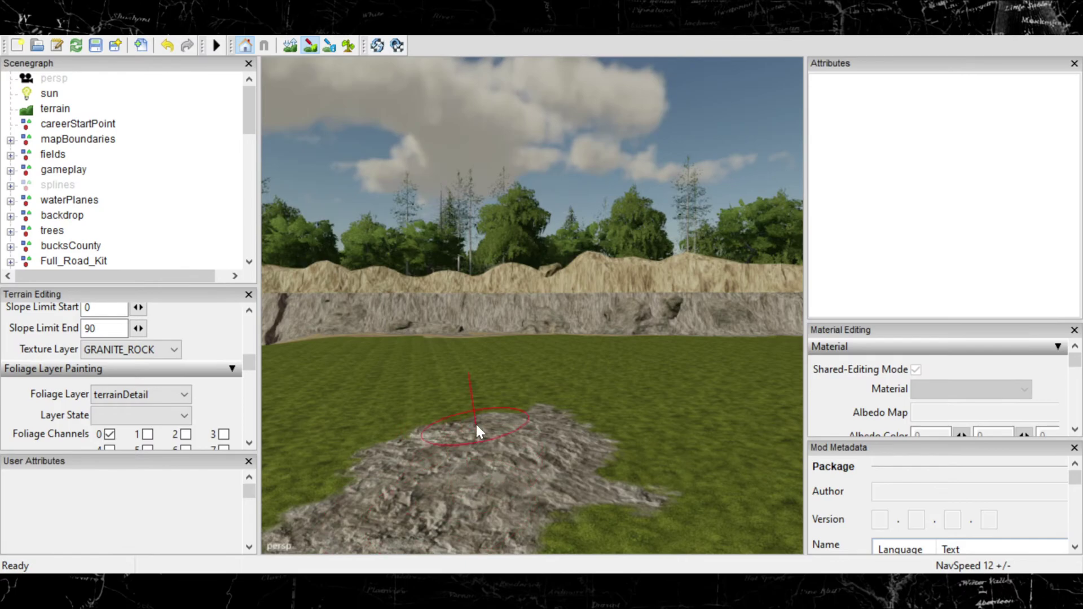
Step: Extend the granite rock texture across the remaining grass on the near side of the mound
{"action": "scroll", "coordinate": [506, 458], "scroll_direction": "up", "scroll_amount": 1}
{"action": "scroll", "coordinate": [505, 413], "scroll_direction": "down", "scroll_amount": 3}
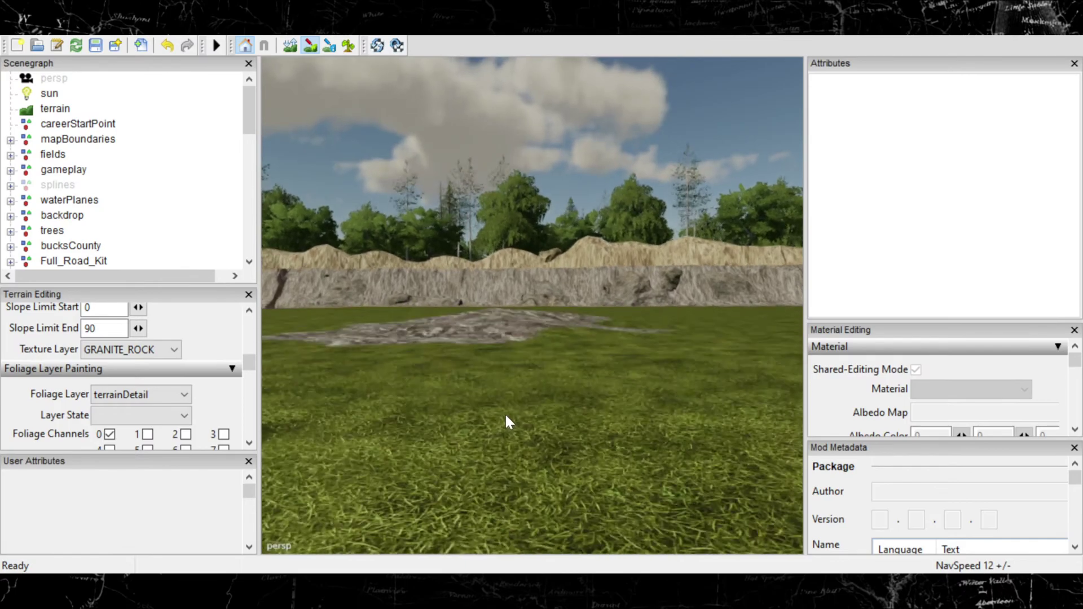
{"action": "scroll", "coordinate": [518, 431], "scroll_direction": "up", "scroll_amount": 2}
{"action": "mouse_move", "coordinate": [532, 438]}
{"action": "left_mouse_down"}
{"action": "mouse_move", "coordinate": [614, 423]}
{"action": "mouse_move", "coordinate": [576, 438]}
{"action": "mouse_move", "coordinate": [615, 436]}
{"action": "mouse_move", "coordinate": [653, 406]}
{"action": "mouse_move", "coordinate": [633, 443]}
{"action": "mouse_move", "coordinate": [648, 405]}
{"action": "mouse_move", "coordinate": [664, 390]}
{"action": "mouse_move", "coordinate": [670, 403]}
{"action": "mouse_move", "coordinate": [673, 386]}
{"action": "mouse_move", "coordinate": [656, 376]}
{"action": "mouse_move", "coordinate": [604, 437]}
{"action": "mouse_move", "coordinate": [612, 436]}
{"action": "left_mouse_up"}
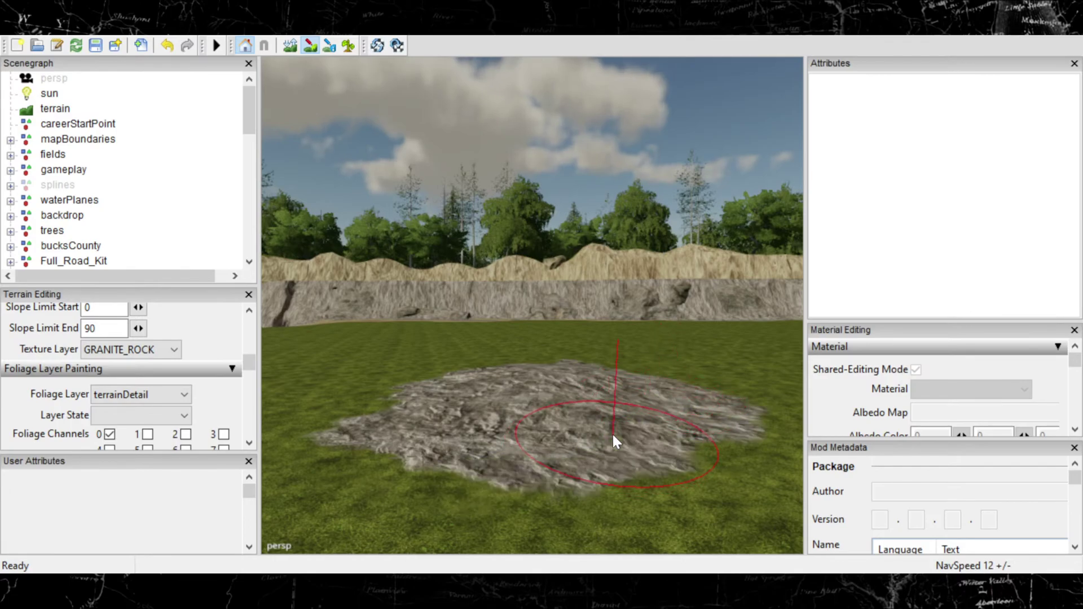
{"action": "scroll", "coordinate": [607, 432], "scroll_direction": "up", "scroll_amount": 5}
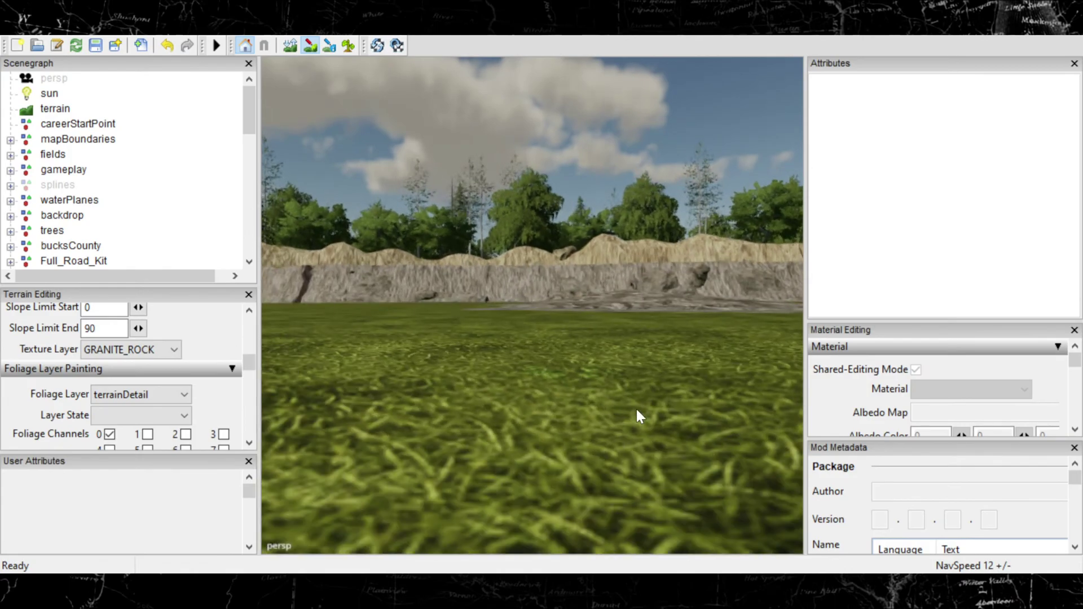
{"action": "scroll", "coordinate": [637, 416], "scroll_direction": "down", "scroll_amount": 5}
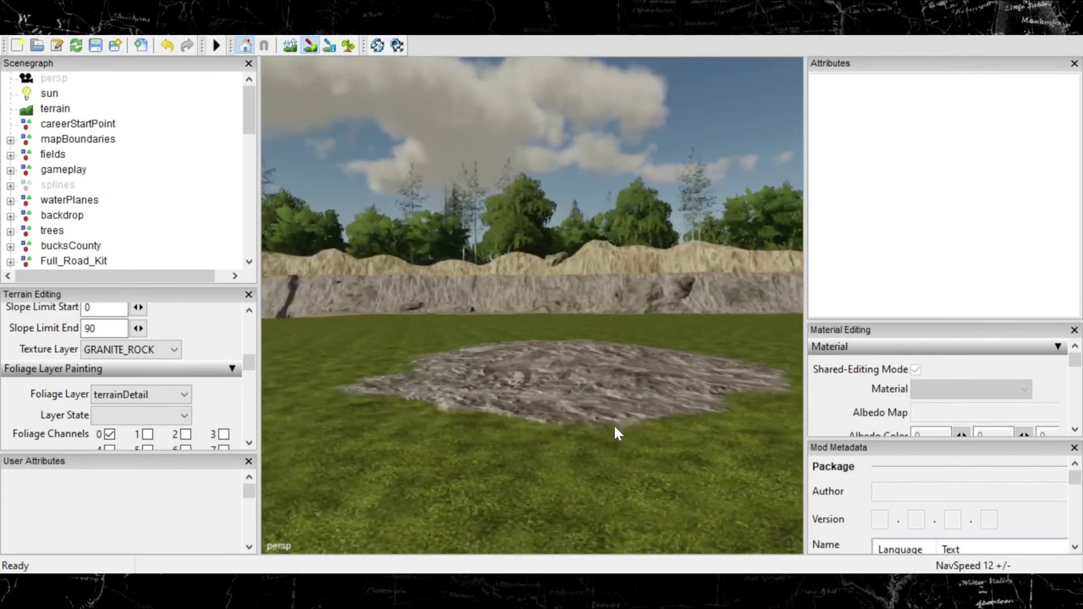
Step: Examine the boulders embedded in the quarry's stone wall, the dirt edging at its base, and the adjoining muddy pit
{"action": "middle_click_drag", "start_coordinate": [621, 424], "coordinate": [535, 496]}
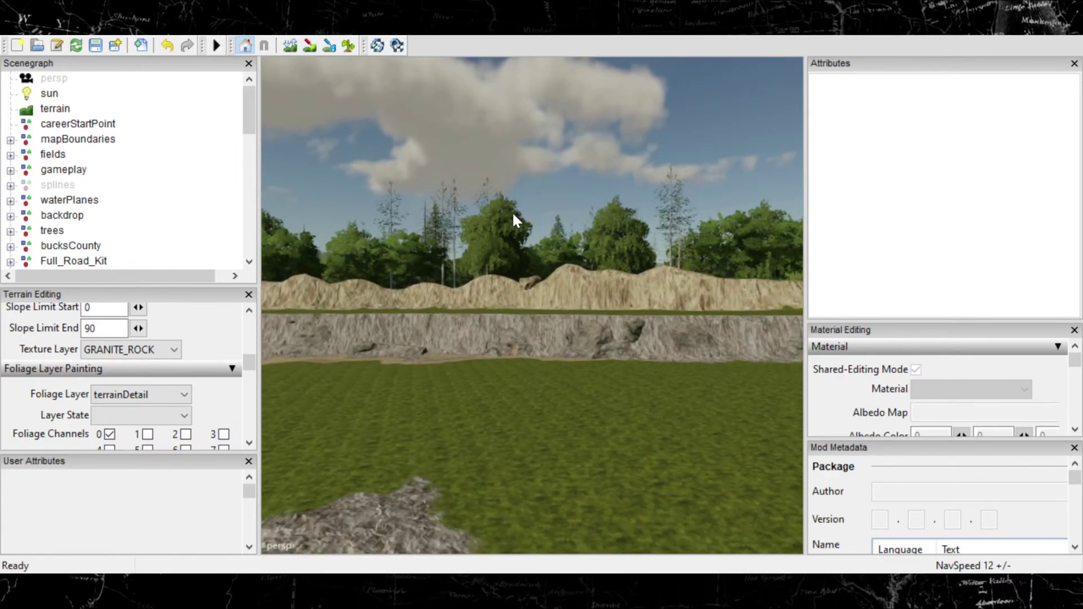
{"action": "middle_click_drag", "start_coordinate": [514, 215], "coordinate": [256, 398]}
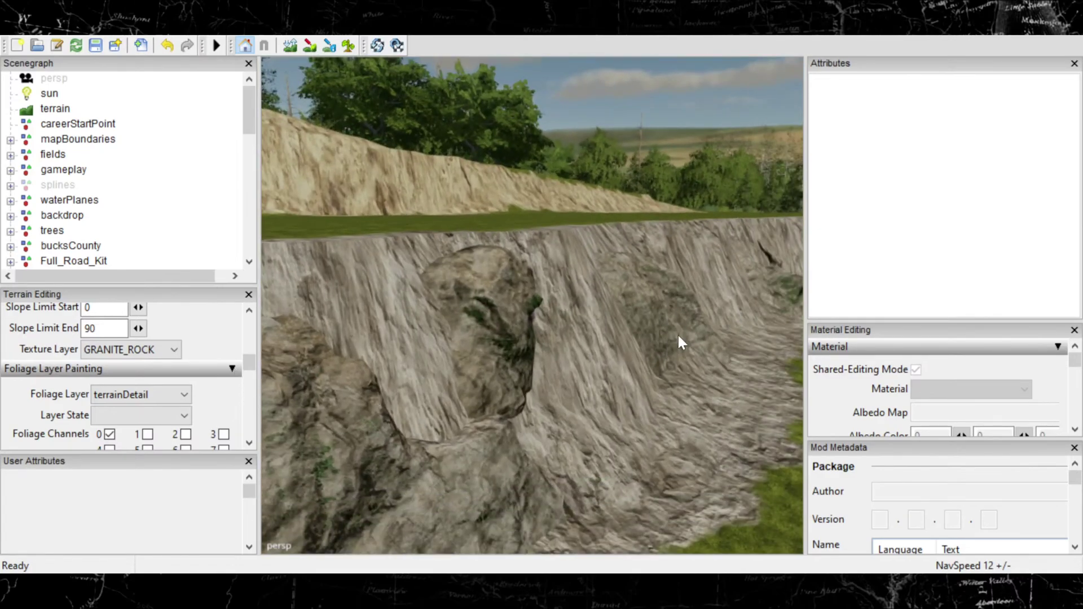
{"action": "middle_click_drag", "start_coordinate": [679, 339], "coordinate": [655, 319]}
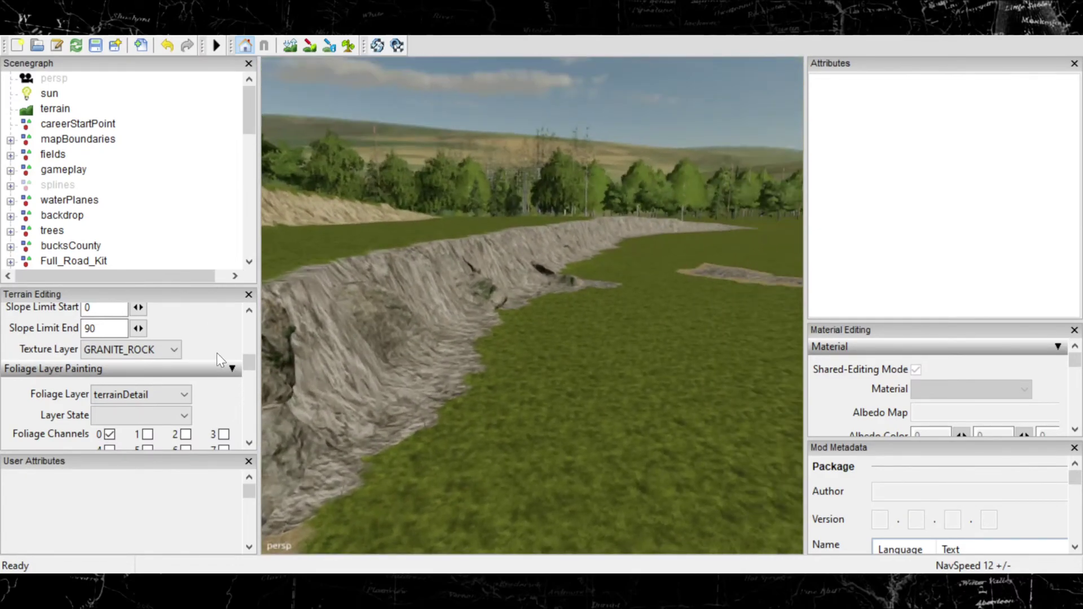
{"action": "middle_click_drag", "start_coordinate": [382, 239], "coordinate": [324, 294]}
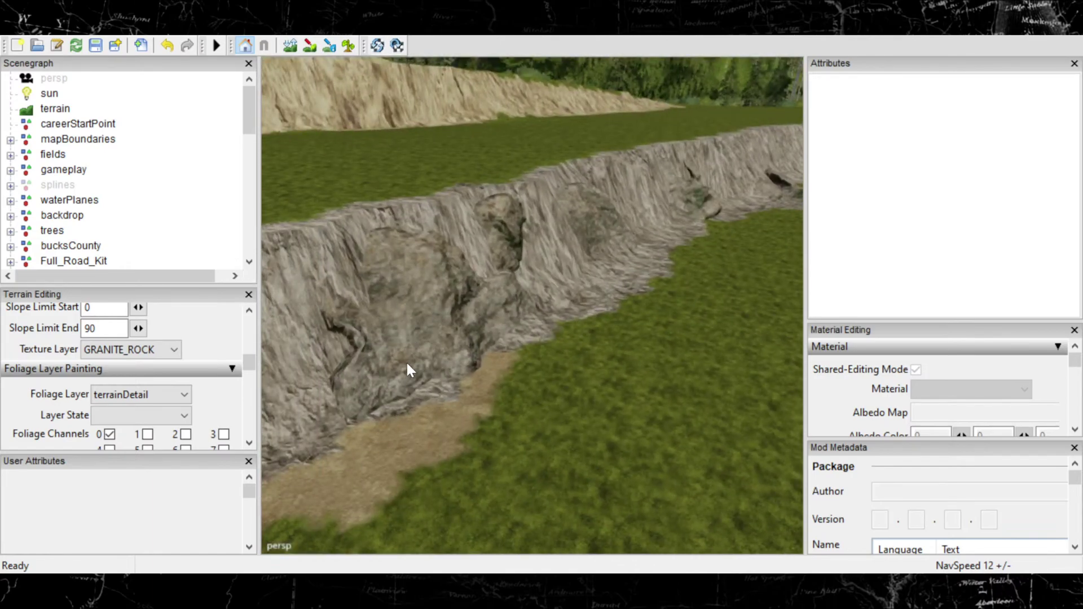
{"action": "middle_click_drag", "start_coordinate": [445, 369], "coordinate": [410, 358]}
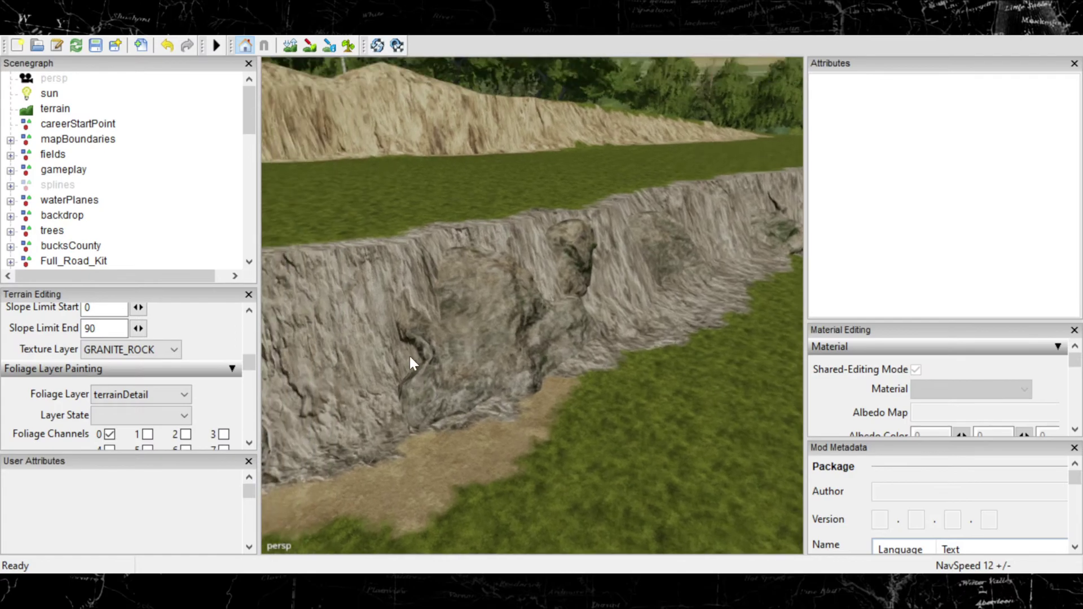
{"action": "left_click", "coordinate": [496, 314]}
{"action": "middle_click_drag", "start_coordinate": [512, 303], "coordinate": [438, 248]}
{"action": "left_click", "coordinate": [588, 252]}
{"action": "left_click", "coordinate": [431, 246]}
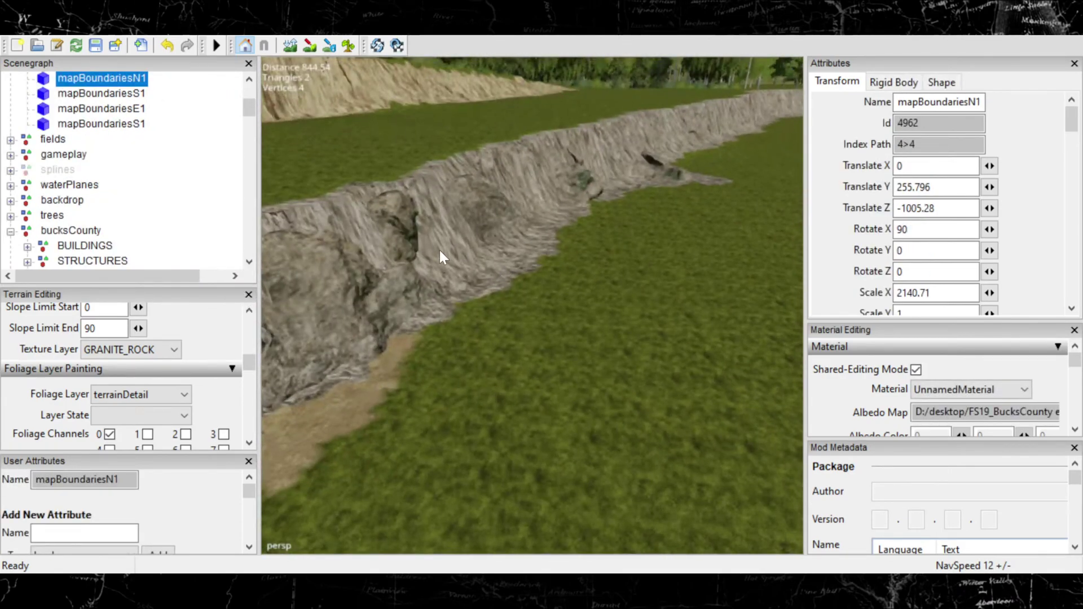
{"action": "middle_click_drag", "start_coordinate": [542, 268], "coordinate": [551, 398]}
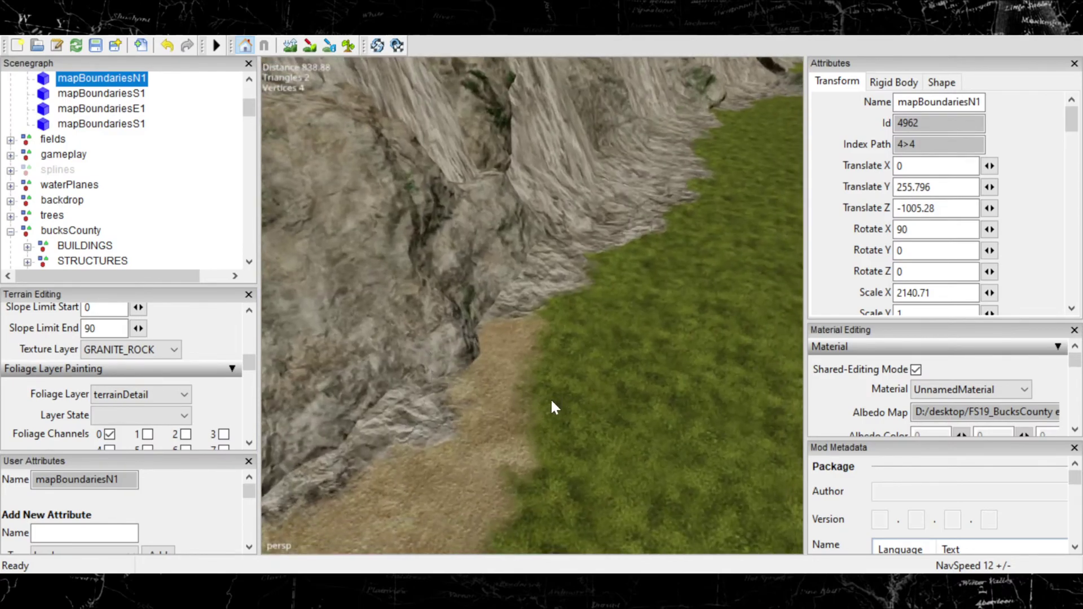
{"action": "middle_click_drag", "start_coordinate": [525, 451], "coordinate": [614, 322]}
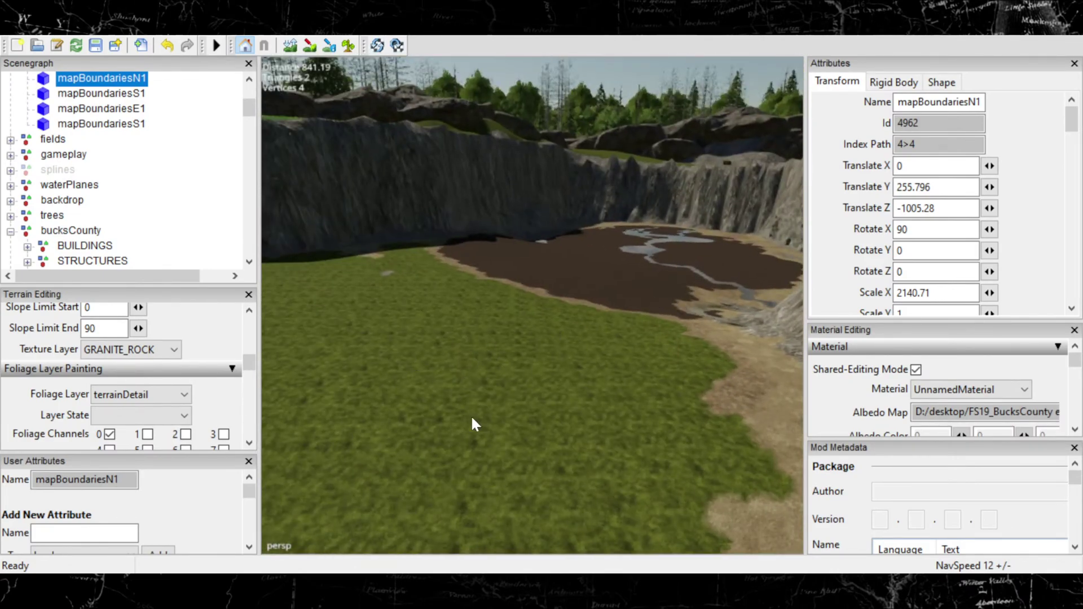
Step: Paint a DUSTY_ROCK texture strip along the foot of the boulder-studded quarry wall, continuing the existing dirt edging
{"action": "middle_click_drag", "start_coordinate": [371, 497], "coordinate": [648, 406]}
{"action": "middle_click_drag", "start_coordinate": [491, 414], "coordinate": [521, 427]}
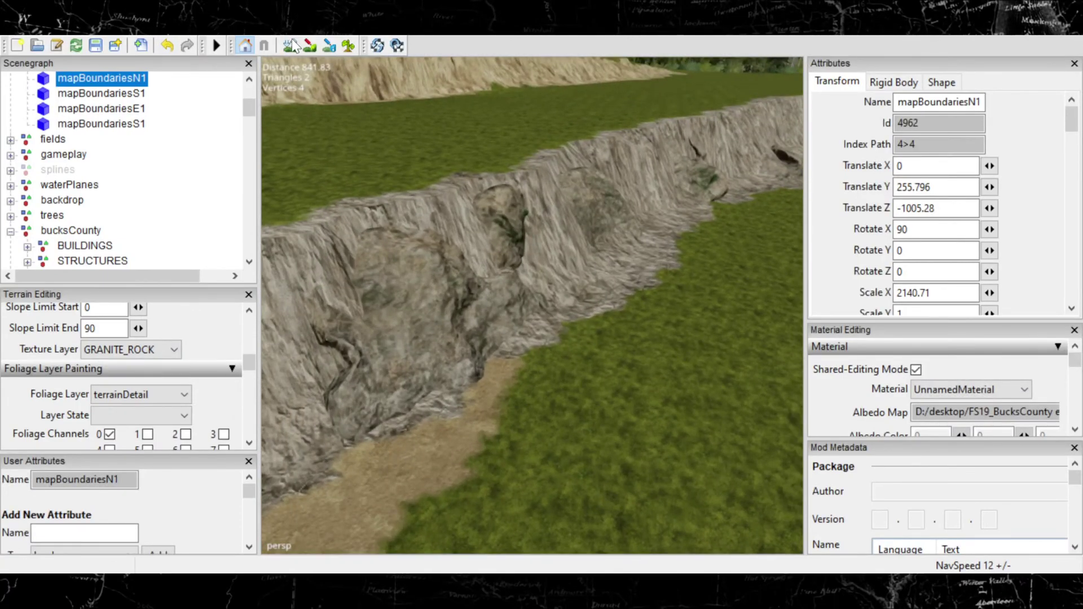
{"action": "left_click", "coordinate": [310, 45]}
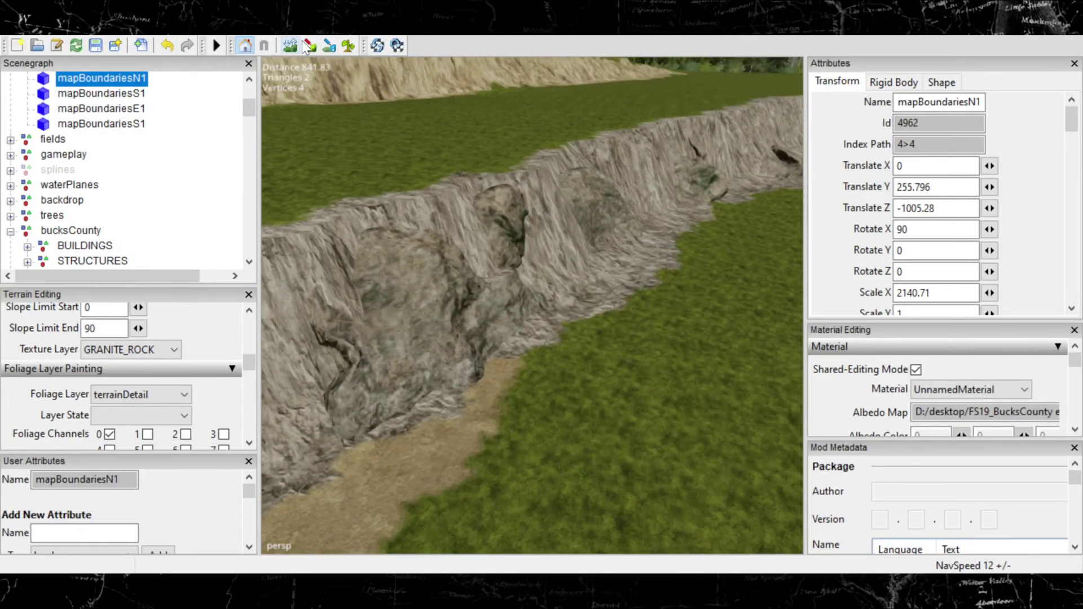
{"action": "left_click", "coordinate": [158, 349]}
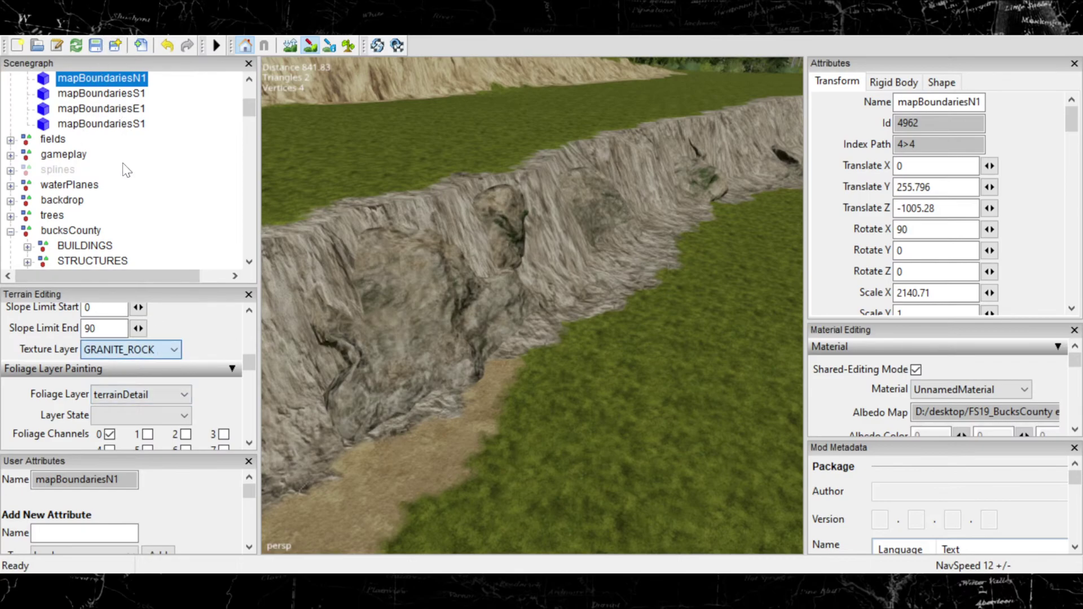
{"action": "key", "text": "Up"}
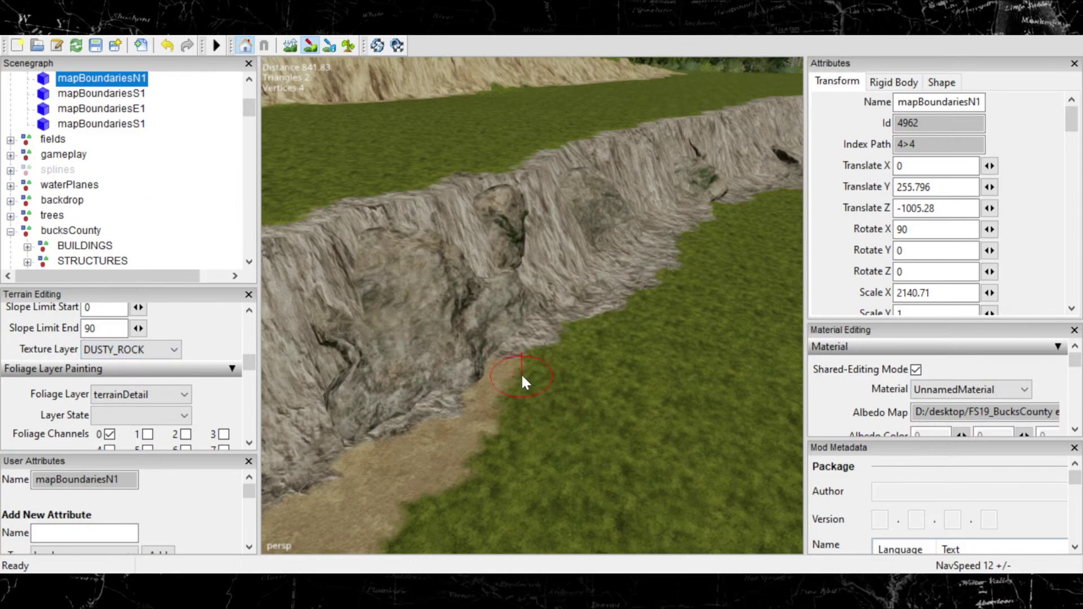
{"action": "mouse_move", "coordinate": [521, 377]}
{"action": "left_mouse_down"}
{"action": "mouse_move", "coordinate": [587, 331]}
{"action": "mouse_move", "coordinate": [578, 324]}
{"action": "mouse_move", "coordinate": [665, 294]}
{"action": "mouse_move", "coordinate": [708, 236]}
{"action": "left_mouse_up"}
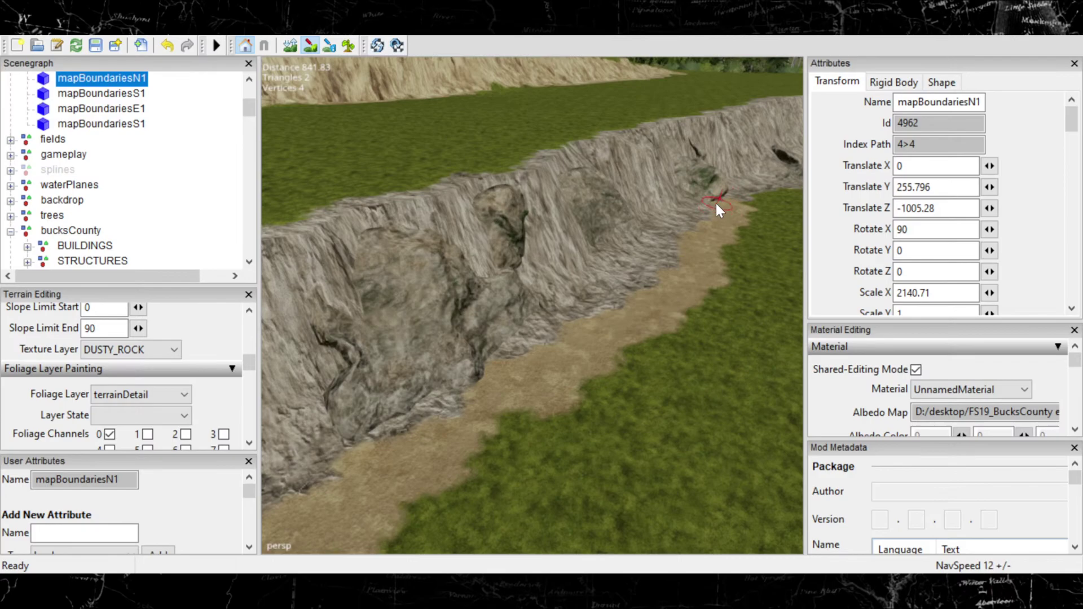
{"action": "left_click_drag", "start_coordinate": [739, 211], "coordinate": [758, 200]}
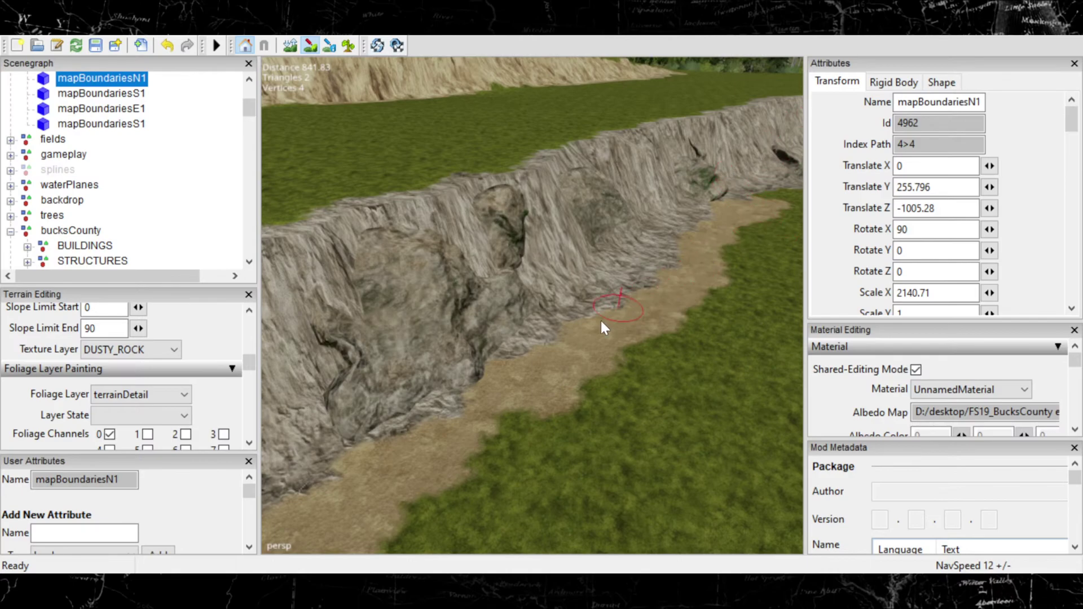
Step: Extend the DUSTY_ROCK edging around the protruding boulder outcrop and along the wall base beyond it
{"action": "middle_click_drag", "start_coordinate": [600, 320], "coordinate": [383, 513], "text": "alt"}
{"action": "scroll", "coordinate": [531, 440], "scroll_direction": "up", "scroll_amount": 3}
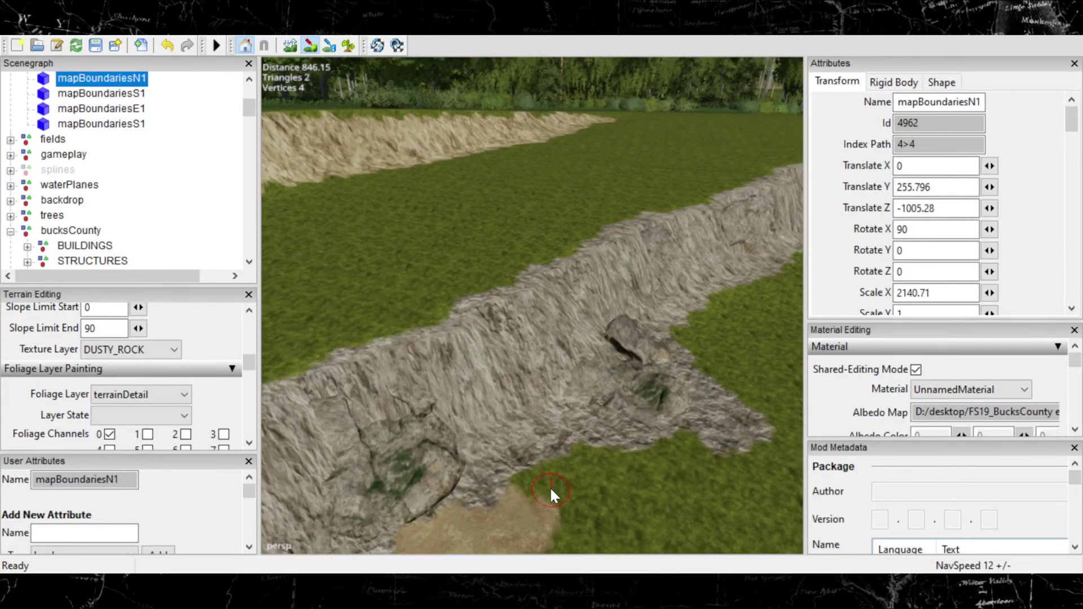
{"action": "mouse_move", "coordinate": [551, 489]}
{"action": "left_mouse_down"}
{"action": "mouse_move", "coordinate": [541, 496]}
{"action": "mouse_move", "coordinate": [526, 475]}
{"action": "mouse_move", "coordinate": [635, 456]}
{"action": "mouse_move", "coordinate": [686, 430]}
{"action": "left_mouse_up"}
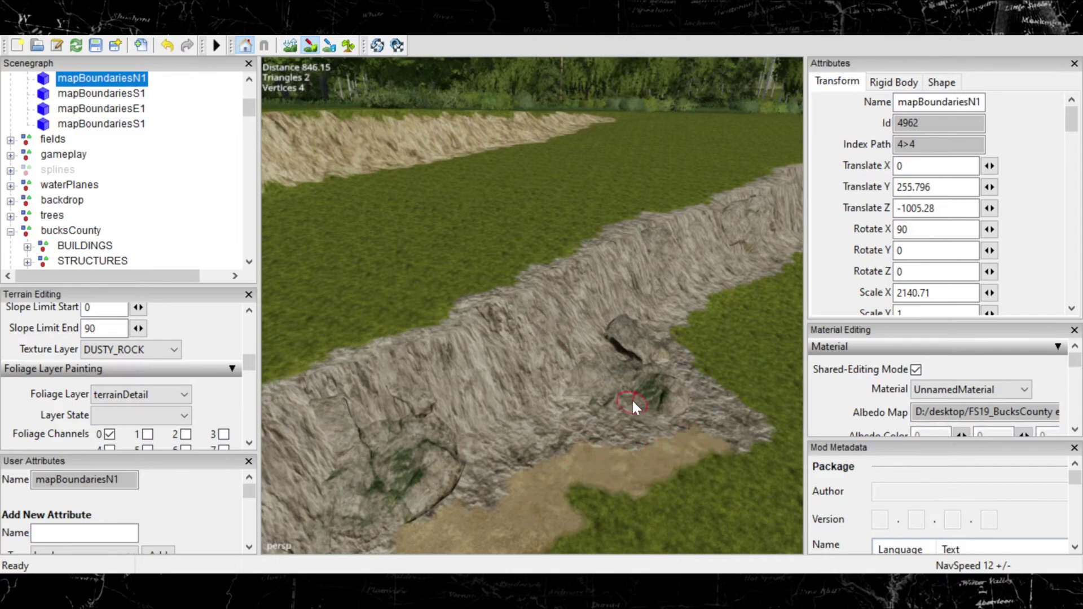
{"action": "middle_click_drag", "start_coordinate": [537, 382], "coordinate": [408, 389]}
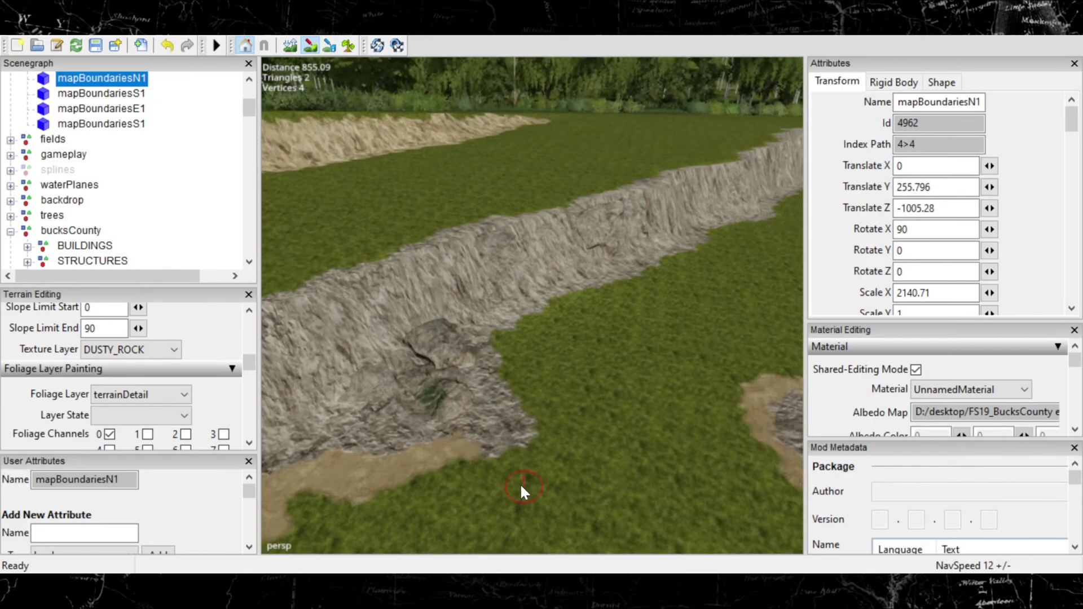
{"action": "mouse_move", "coordinate": [492, 462]}
{"action": "left_mouse_down"}
{"action": "mouse_move", "coordinate": [465, 467]}
{"action": "mouse_move", "coordinate": [499, 472]}
{"action": "mouse_move", "coordinate": [515, 460]}
{"action": "left_mouse_up"}
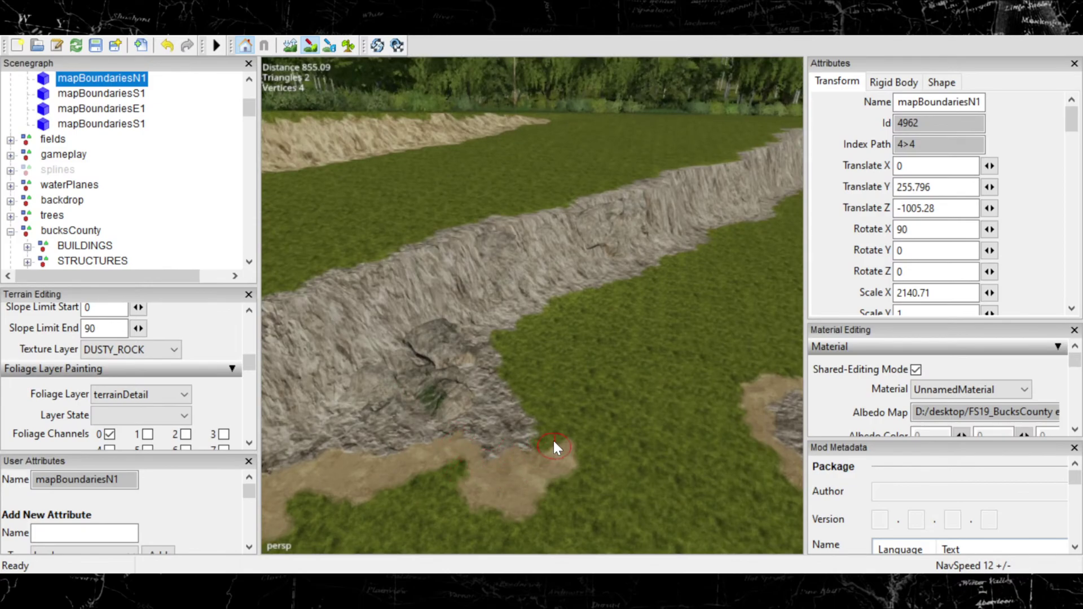
{"action": "left_click_drag", "start_coordinate": [547, 431], "coordinate": [527, 402]}
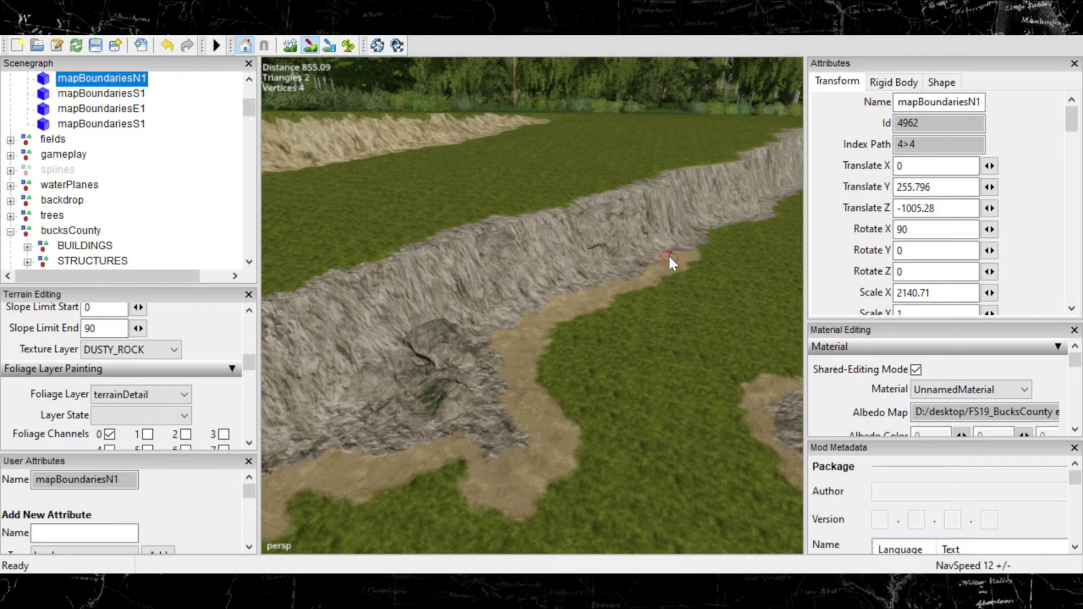
Step: Continue the DUSTY_ROCK strip along the base of the boulder-free wall section past the outcrop
{"action": "mouse_move", "coordinate": [725, 267]}
{"action": "middle_mouse_down", "text": "alt"}
{"action": "mouse_move", "coordinate": [631, 309]}
{"action": "mouse_move", "coordinate": [437, 458]}
{"action": "middle_mouse_up", "text": "alt"}
{"action": "mouse_move", "coordinate": [437, 458]}
{"action": "right_mouse_down", "text": "alt"}
{"action": "mouse_move", "coordinate": [441, 435]}
{"action": "mouse_move", "coordinate": [546, 393]}
{"action": "right_mouse_up", "text": "alt"}
{"action": "mouse_move", "coordinate": [547, 395]}
{"action": "middle_mouse_down", "text": "alt"}
{"action": "mouse_move", "coordinate": [562, 391]}
{"action": "mouse_move", "coordinate": [574, 418]}
{"action": "mouse_move", "coordinate": [595, 378]}
{"action": "middle_mouse_up", "text": "alt"}
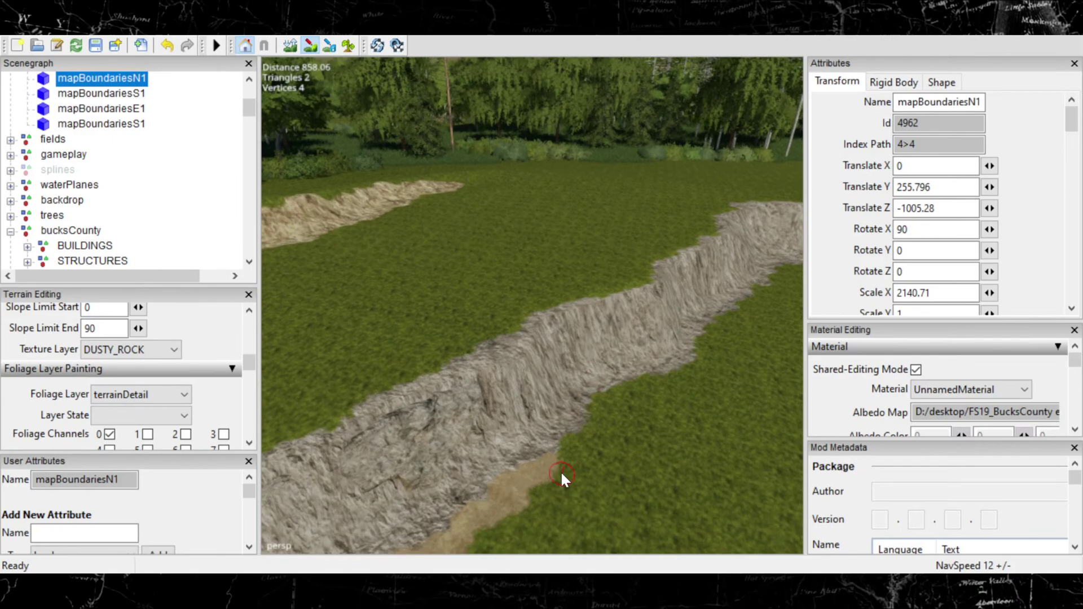
{"action": "mouse_move", "coordinate": [562, 476]}
{"action": "left_mouse_down"}
{"action": "mouse_move", "coordinate": [600, 395]}
{"action": "mouse_move", "coordinate": [655, 376]}
{"action": "left_mouse_up"}
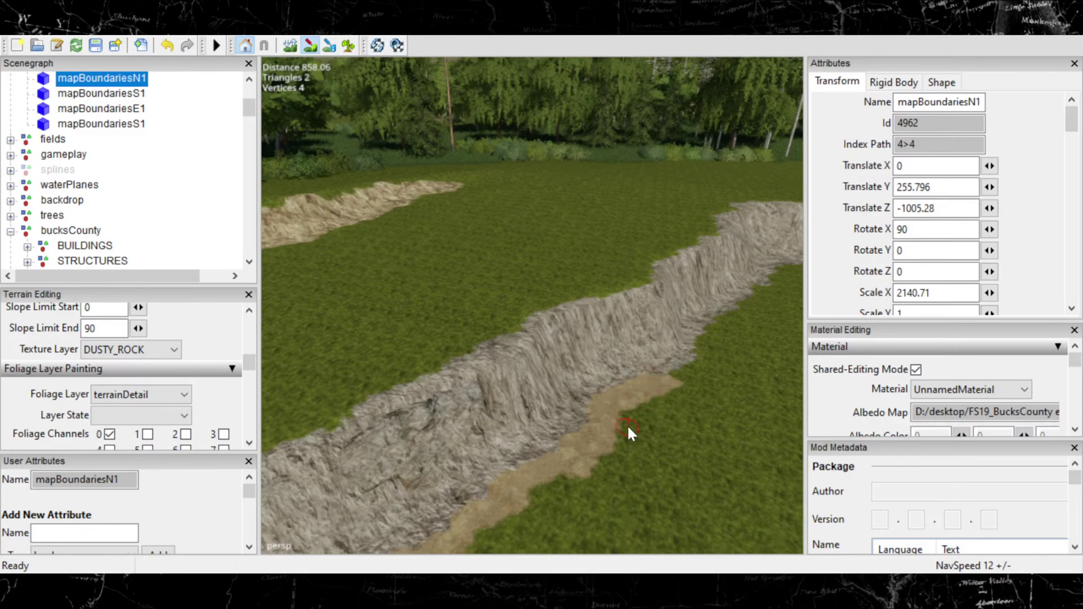
{"action": "middle_click_drag", "start_coordinate": [566, 378], "coordinate": [476, 461], "text": "alt"}
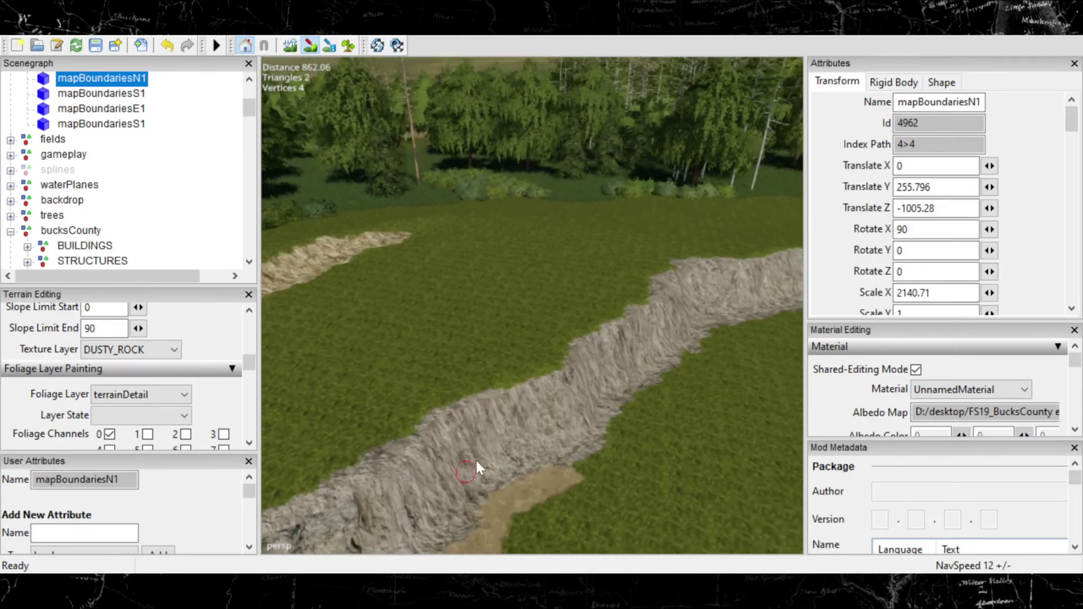
{"action": "left_click_drag", "start_coordinate": [563, 479], "coordinate": [604, 461]}
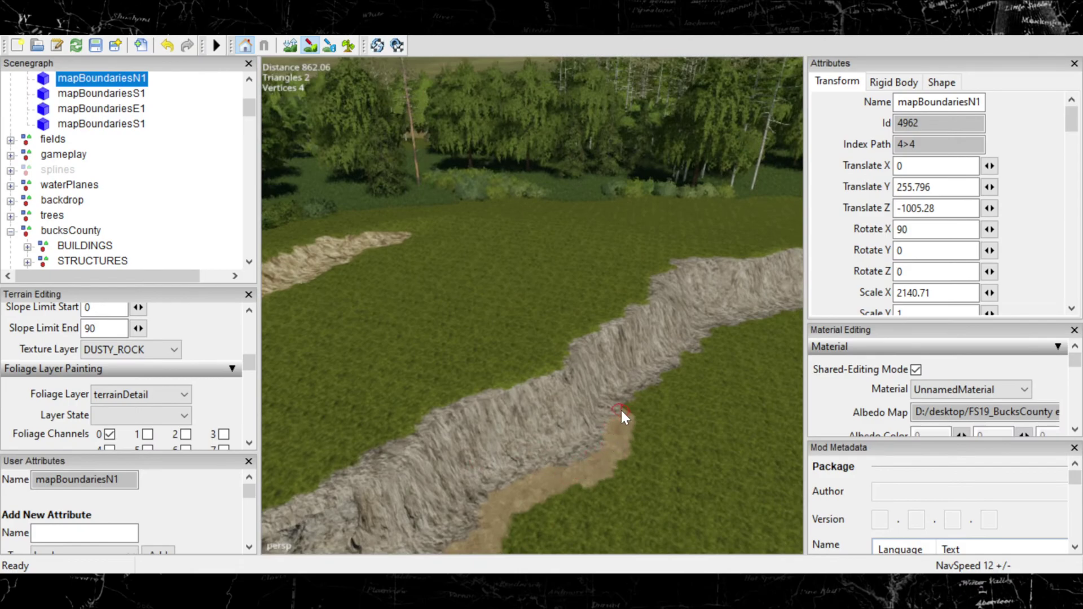
{"action": "left_click_drag", "start_coordinate": [637, 402], "coordinate": [651, 393]}
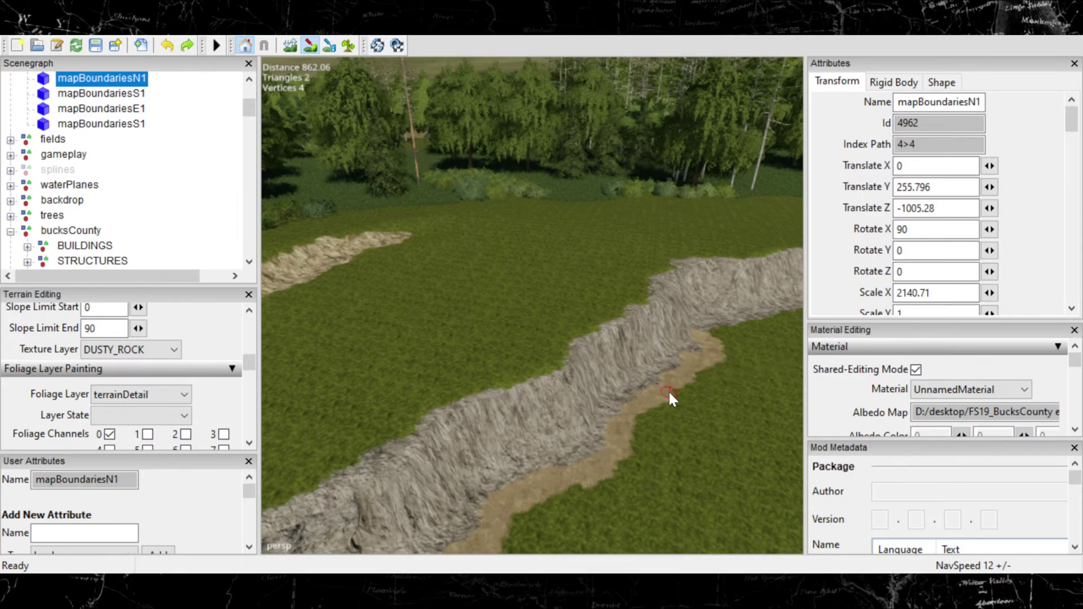
{"action": "key", "text": "ctrl+z"}
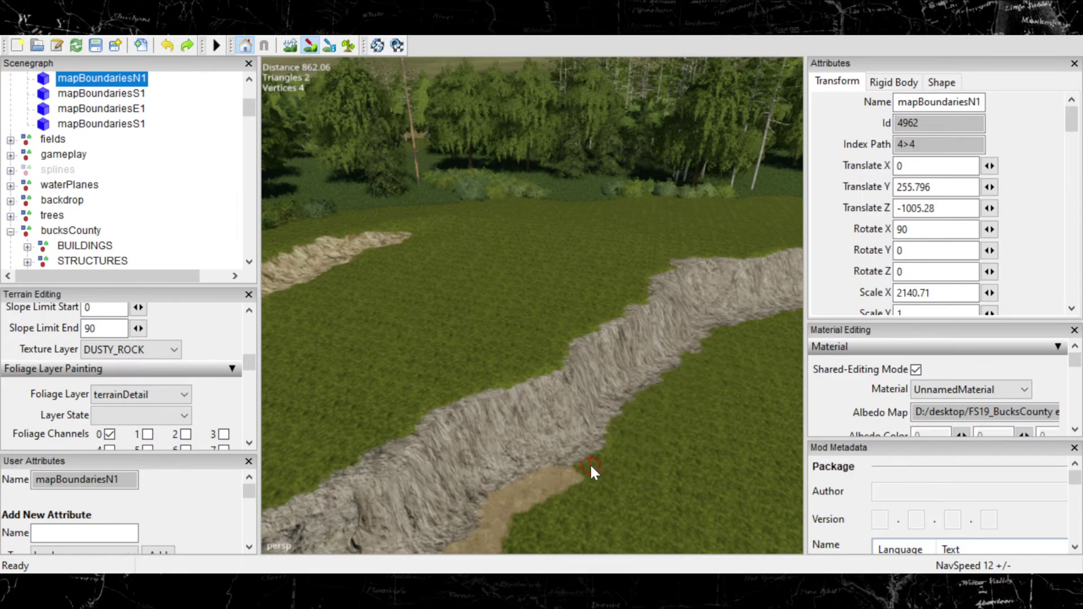
Step: Paint an irregular DUSTY_ROCK strip along the wall's foot through the stepped section and around the inner curve
{"action": "mouse_move", "coordinate": [590, 471]}
{"action": "left_mouse_down"}
{"action": "mouse_move", "coordinate": [583, 459]}
{"action": "mouse_move", "coordinate": [603, 461]}
{"action": "left_mouse_up"}
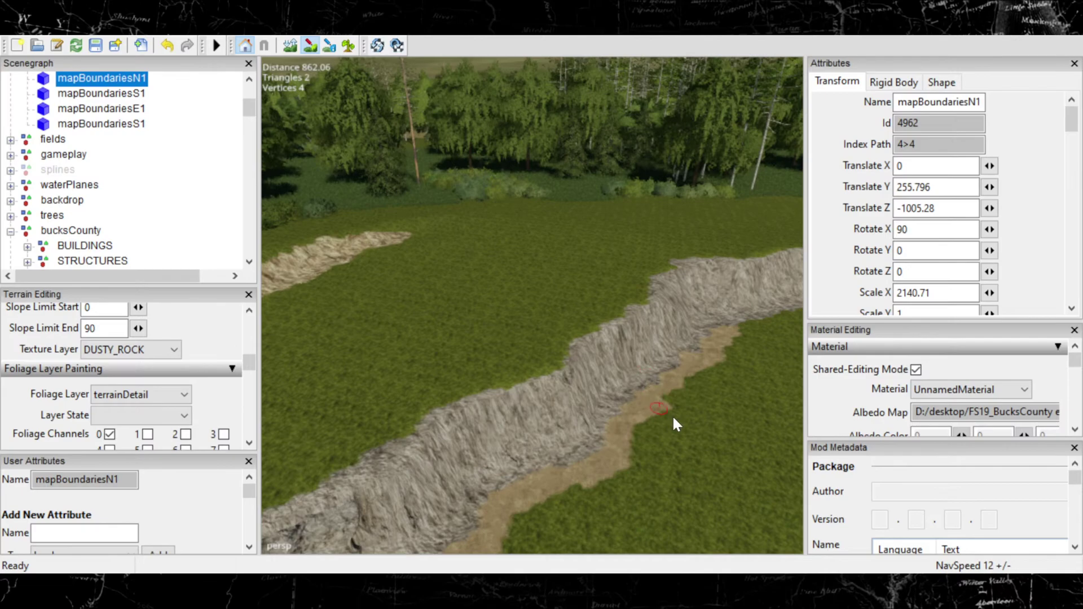
{"action": "mouse_move", "coordinate": [717, 420]}
{"action": "right_mouse_down"}
{"action": "mouse_move", "coordinate": [561, 435]}
{"action": "mouse_move", "coordinate": [411, 486]}
{"action": "right_mouse_up"}
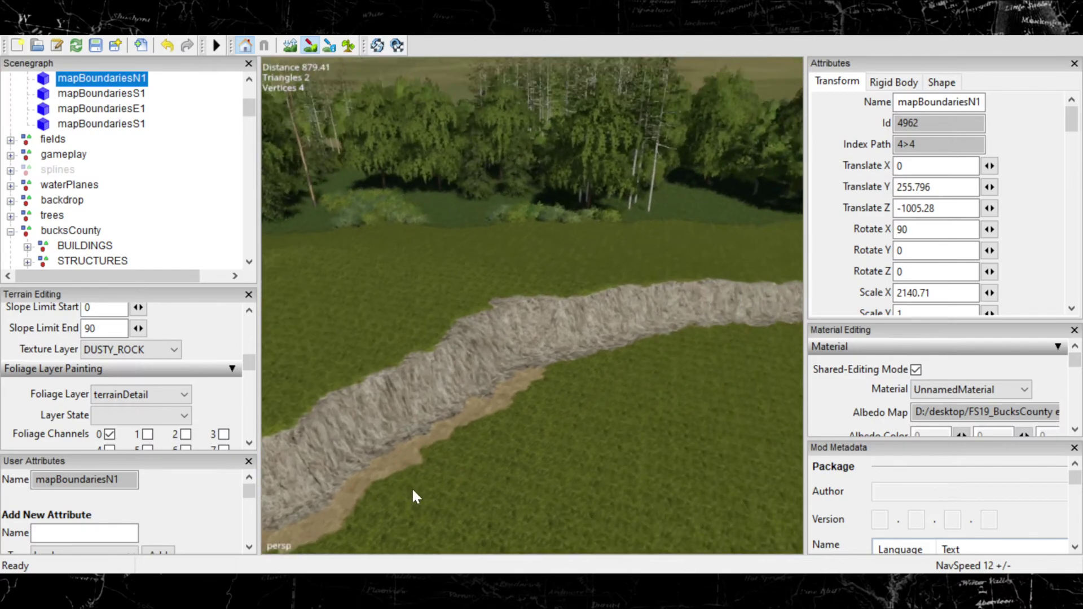
{"action": "mouse_move", "coordinate": [527, 360]}
{"action": "right_mouse_down"}
{"action": "mouse_move", "coordinate": [478, 414]}
{"action": "mouse_move", "coordinate": [416, 440]}
{"action": "mouse_move", "coordinate": [573, 397]}
{"action": "right_mouse_up"}
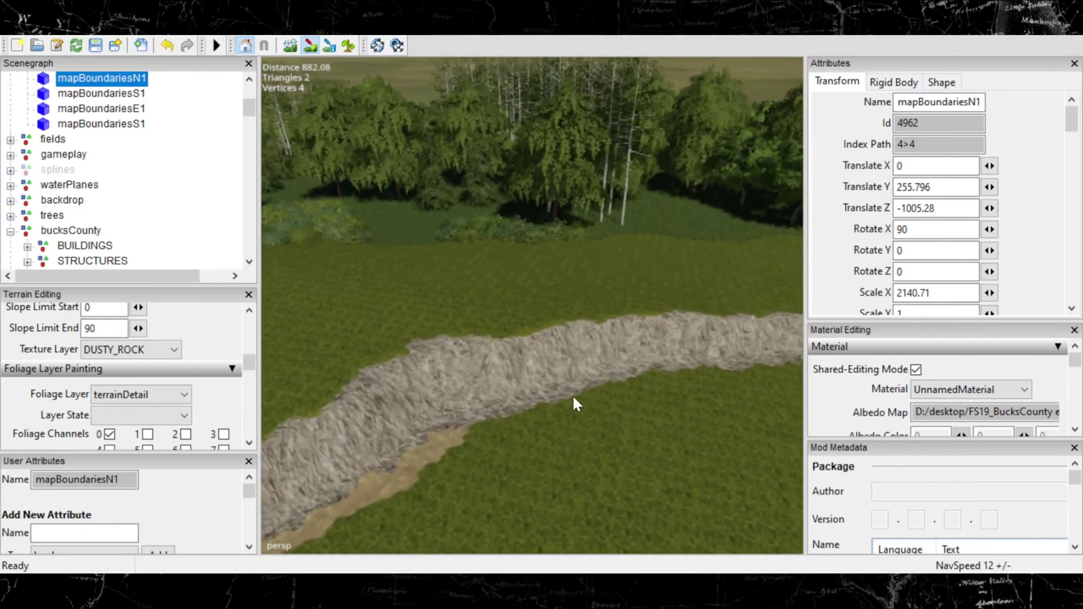
{"action": "mouse_move", "coordinate": [475, 441]}
{"action": "right_mouse_down"}
{"action": "mouse_move", "coordinate": [550, 450]}
{"action": "mouse_move", "coordinate": [605, 425]}
{"action": "right_mouse_up"}
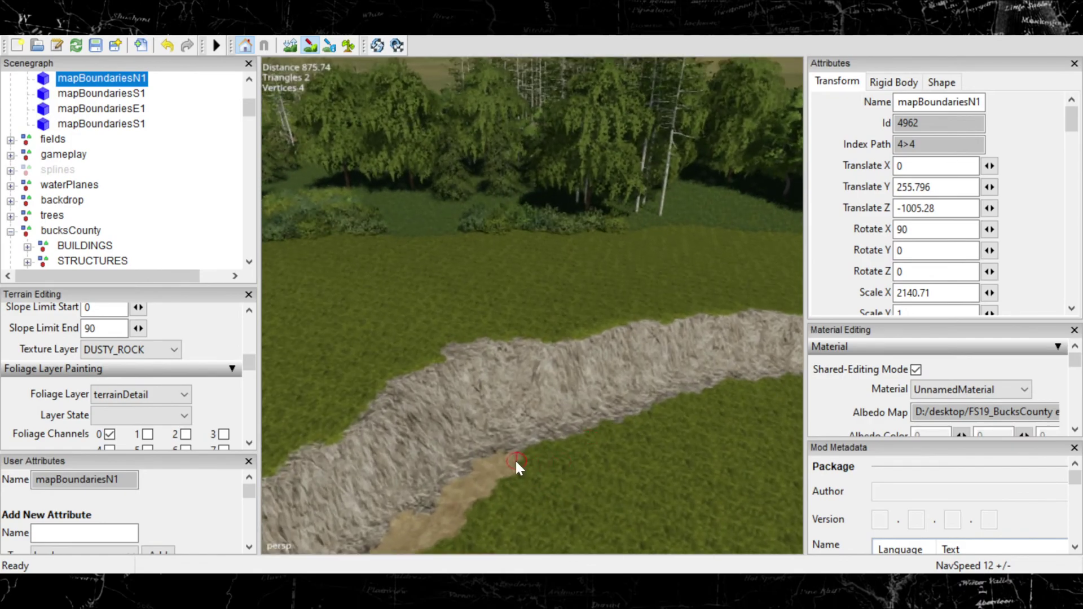
{"action": "left_click_drag", "start_coordinate": [517, 463], "coordinate": [522, 468]}
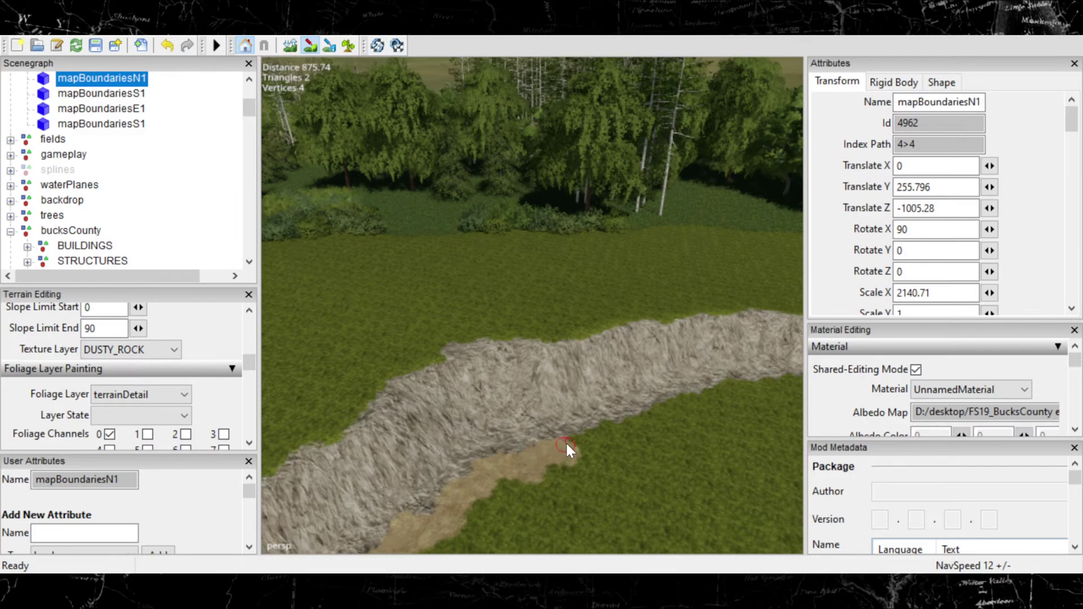
{"action": "mouse_move", "coordinate": [593, 435]}
{"action": "left_mouse_down"}
{"action": "mouse_move", "coordinate": [618, 425]}
{"action": "mouse_move", "coordinate": [596, 430]}
{"action": "left_mouse_up"}
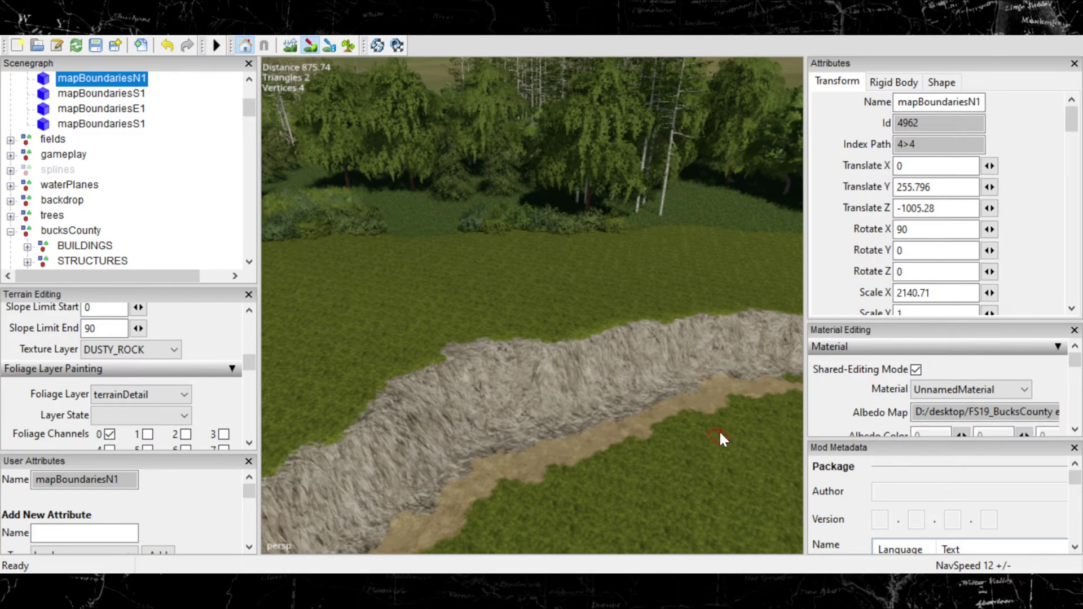
Step: Carry the uneven DUSTY_ROCK edging along the base of the lower wall stretch facing the birch trees
{"action": "right_click_drag", "start_coordinate": [691, 437], "coordinate": [628, 440]}
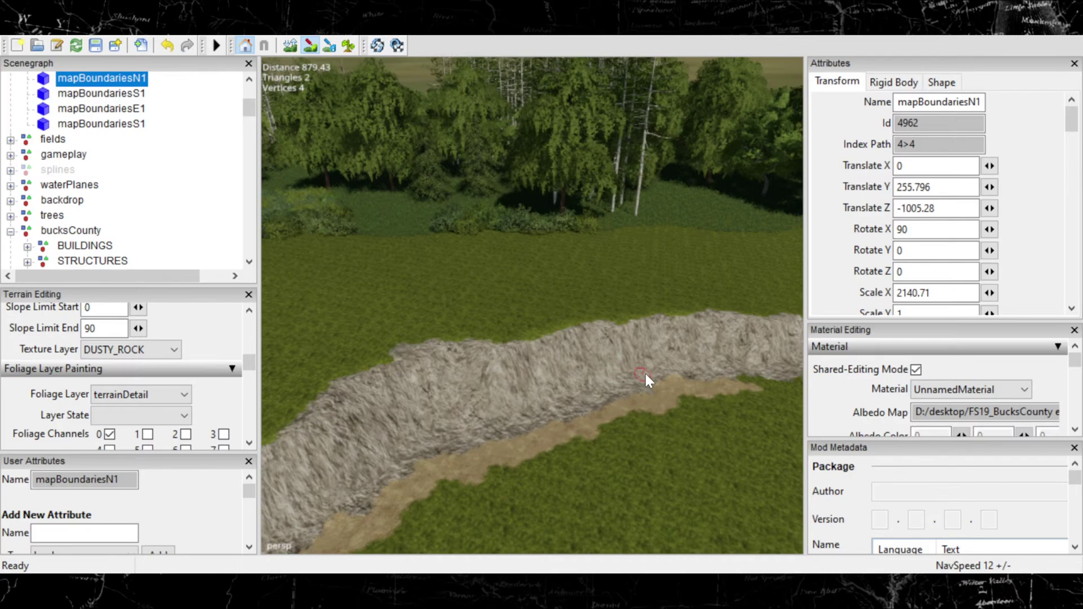
{"action": "right_click_drag", "start_coordinate": [651, 385], "coordinate": [659, 448]}
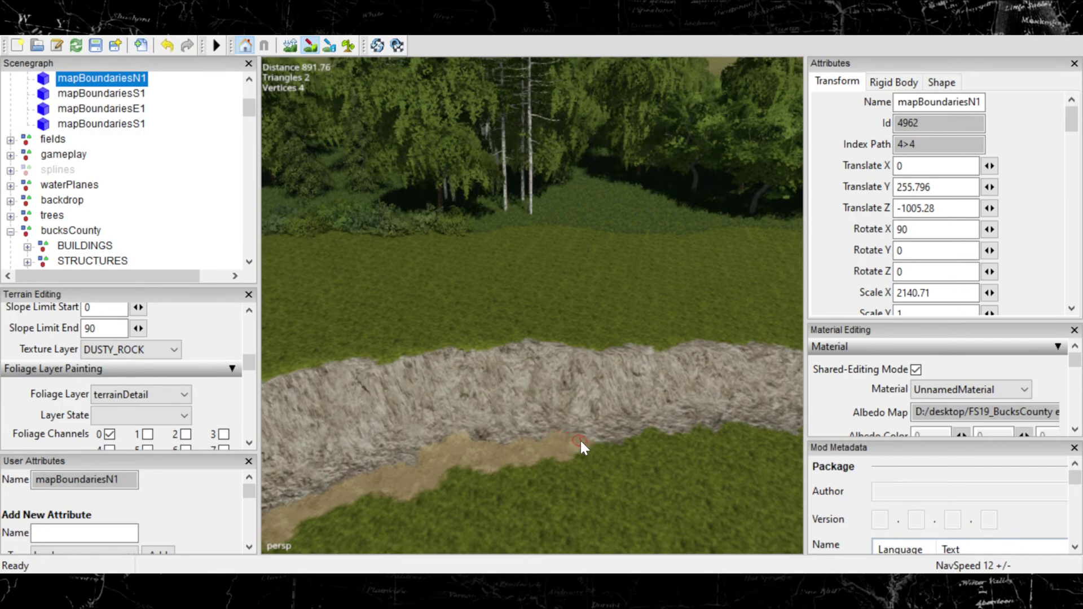
{"action": "mouse_move", "coordinate": [637, 450]}
{"action": "left_mouse_down"}
{"action": "mouse_move", "coordinate": [662, 430]}
{"action": "mouse_move", "coordinate": [624, 443]}
{"action": "mouse_move", "coordinate": [663, 445]}
{"action": "left_mouse_up"}
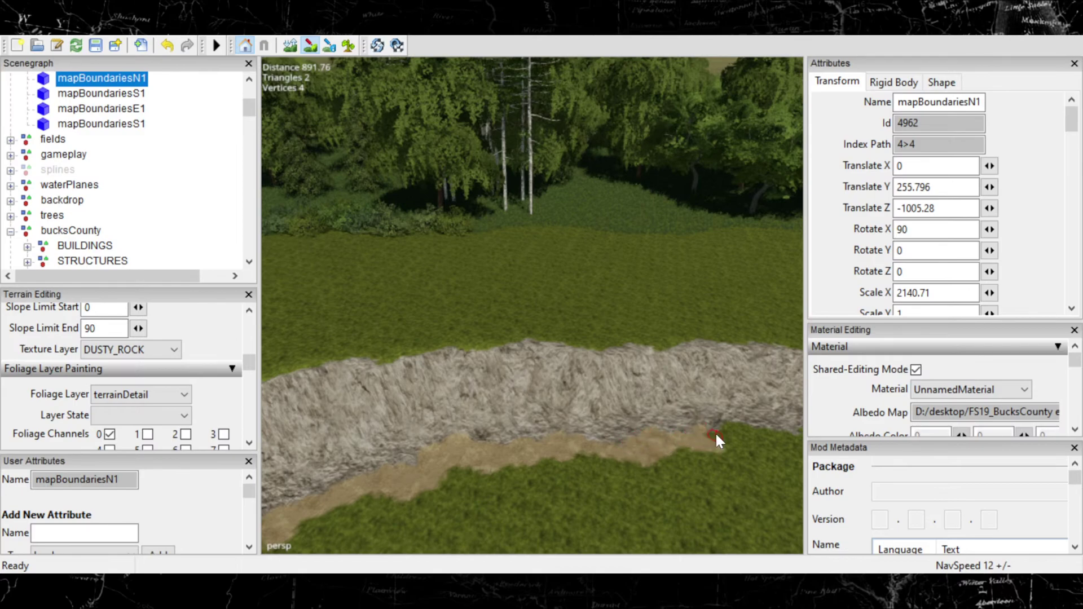
{"action": "left_click_drag", "start_coordinate": [732, 427], "coordinate": [704, 438]}
{"action": "left_click_drag", "start_coordinate": [712, 433], "coordinate": [722, 435]}
{"action": "middle_click_drag", "start_coordinate": [761, 427], "coordinate": [567, 408]}
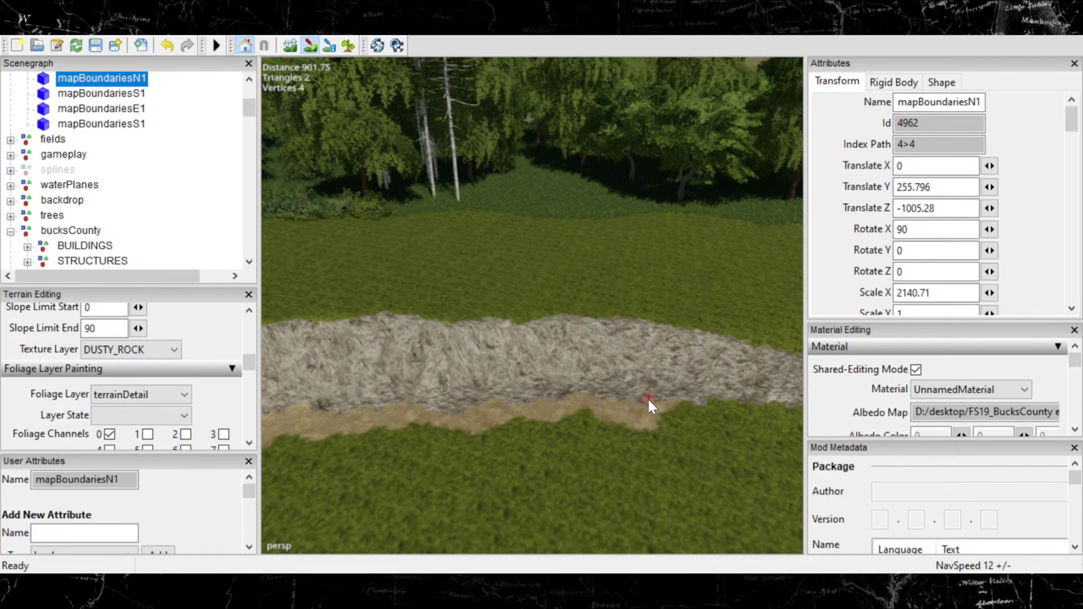
{"action": "mouse_move", "coordinate": [691, 406]}
{"action": "left_mouse_down"}
{"action": "mouse_move", "coordinate": [734, 405]}
{"action": "mouse_move", "coordinate": [719, 398]}
{"action": "left_mouse_up"}
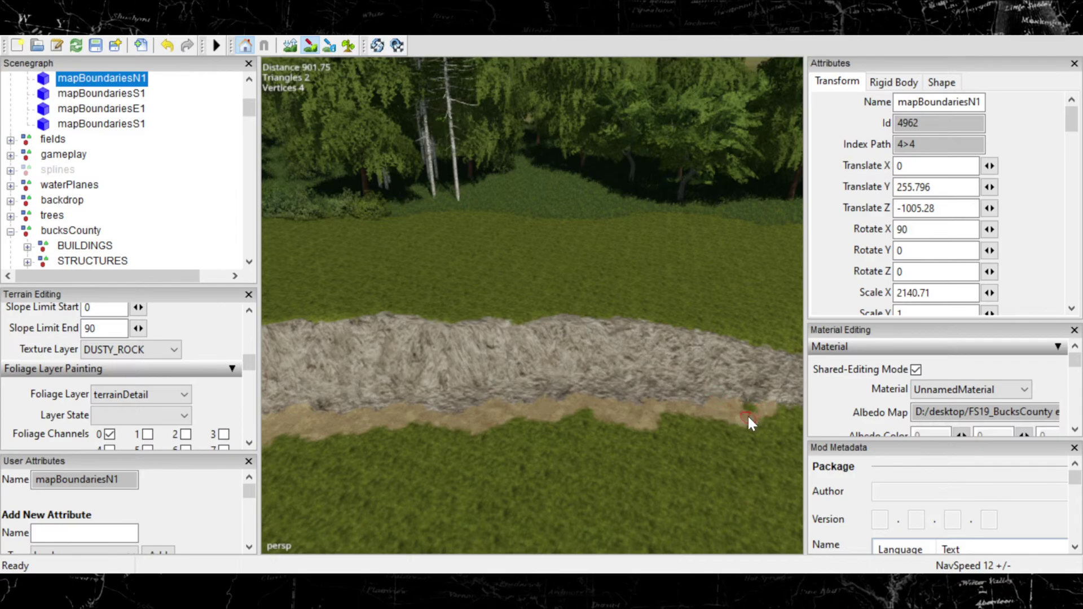
Step: Finish the DUSTY_ROCK edging to the tapered end of the wall and start a side branch into the grass
{"action": "right_click_drag", "start_coordinate": [747, 415], "coordinate": [651, 414]}
{"action": "left_click_drag", "start_coordinate": [647, 414], "coordinate": [625, 398]}
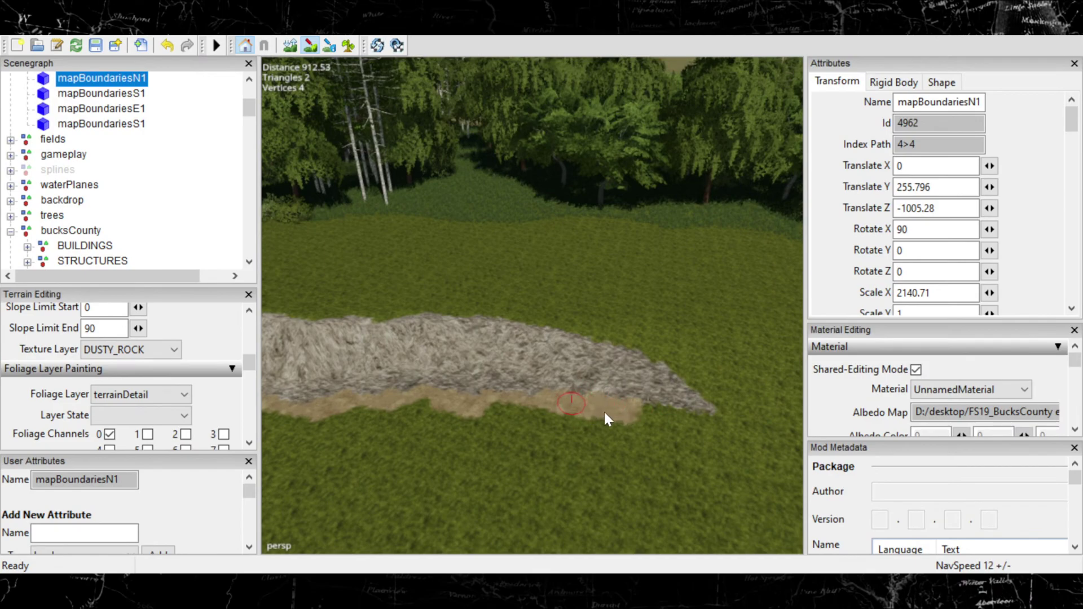
{"action": "left_click_drag", "start_coordinate": [650, 410], "coordinate": [716, 420]}
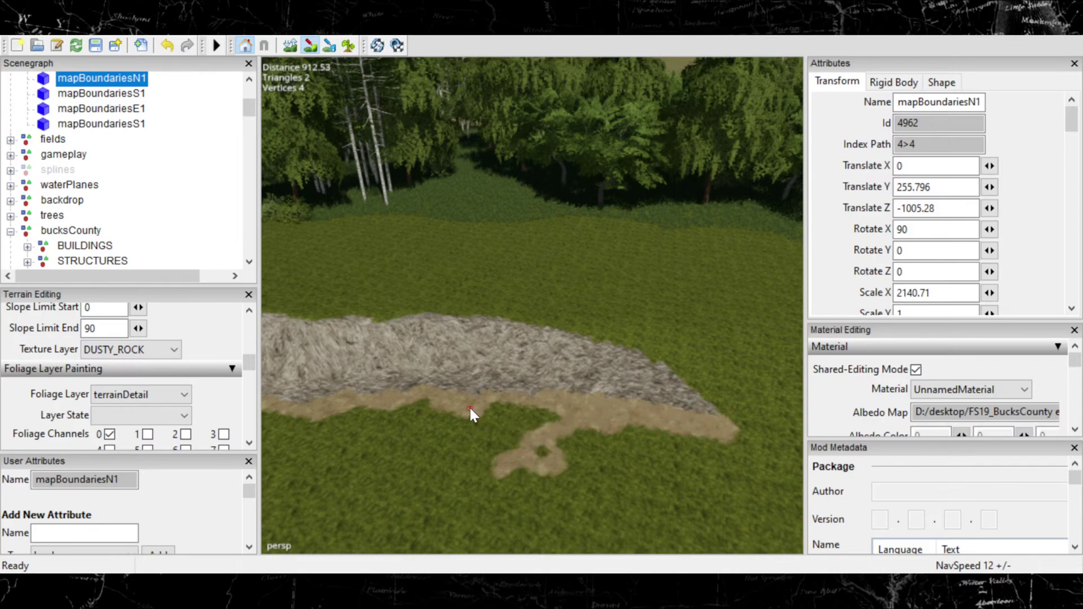
Step: Paint thin DUSTY_ROCK branches winding out from the wall's dirt edging across the grassy quarry floor
{"action": "left_click_drag", "start_coordinate": [431, 424], "coordinate": [400, 451]}
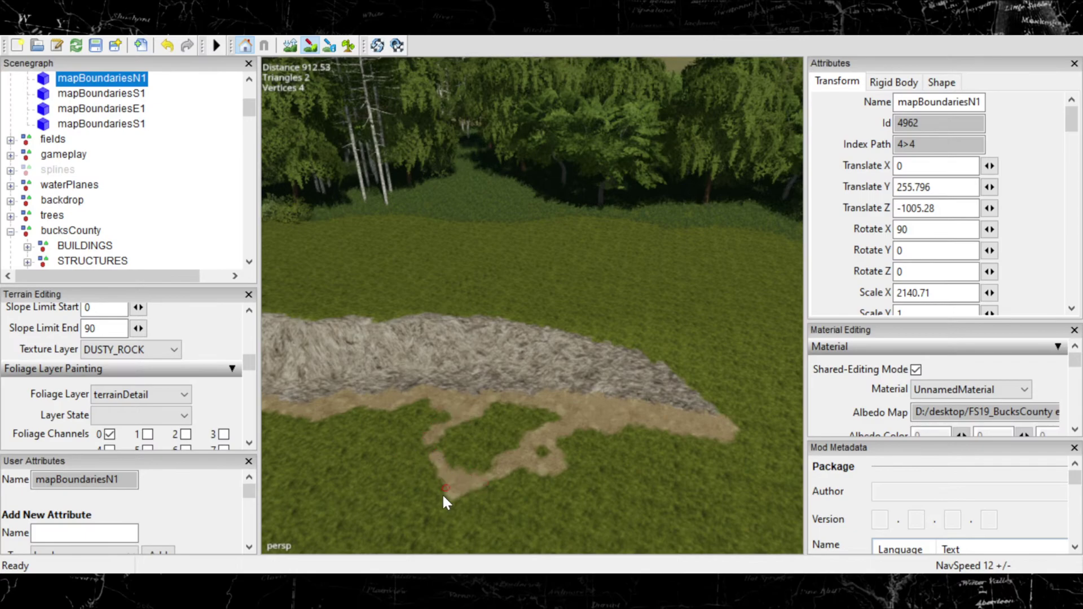
{"action": "left_click_drag", "start_coordinate": [432, 533], "coordinate": [431, 513]}
{"action": "mouse_move", "coordinate": [434, 447]}
{"action": "left_mouse_down"}
{"action": "mouse_move", "coordinate": [415, 446]}
{"action": "mouse_move", "coordinate": [366, 481]}
{"action": "left_mouse_up"}
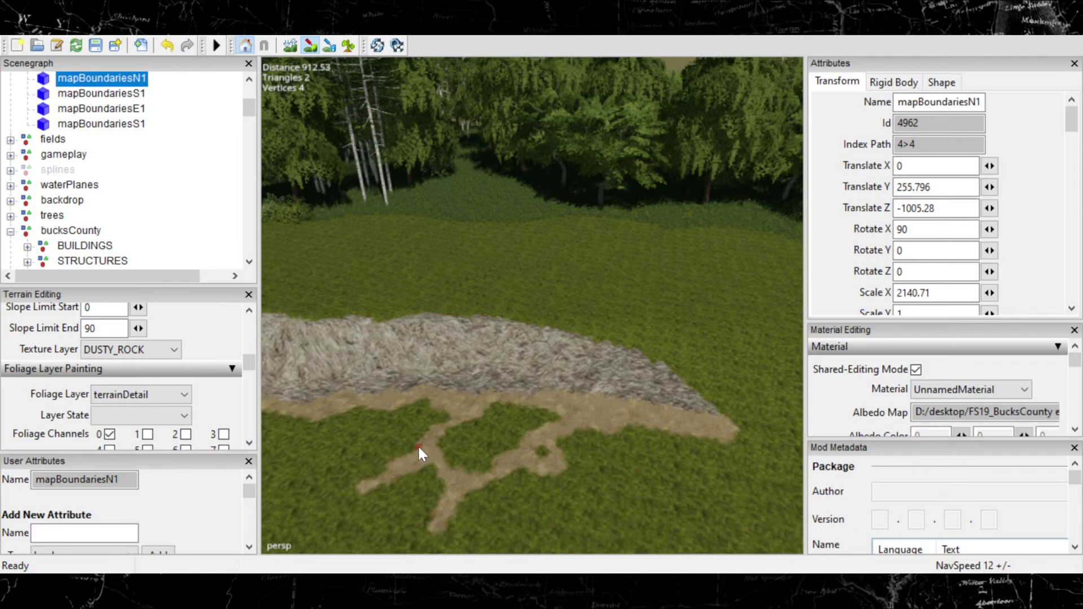
{"action": "mouse_move", "coordinate": [417, 445]}
{"action": "middle_mouse_down"}
{"action": "mouse_move", "coordinate": [547, 410]}
{"action": "mouse_move", "coordinate": [541, 425]}
{"action": "mouse_move", "coordinate": [762, 404]}
{"action": "mouse_move", "coordinate": [520, 416]}
{"action": "mouse_move", "coordinate": [513, 442]}
{"action": "mouse_move", "coordinate": [597, 426]}
{"action": "mouse_move", "coordinate": [558, 401]}
{"action": "middle_mouse_up"}
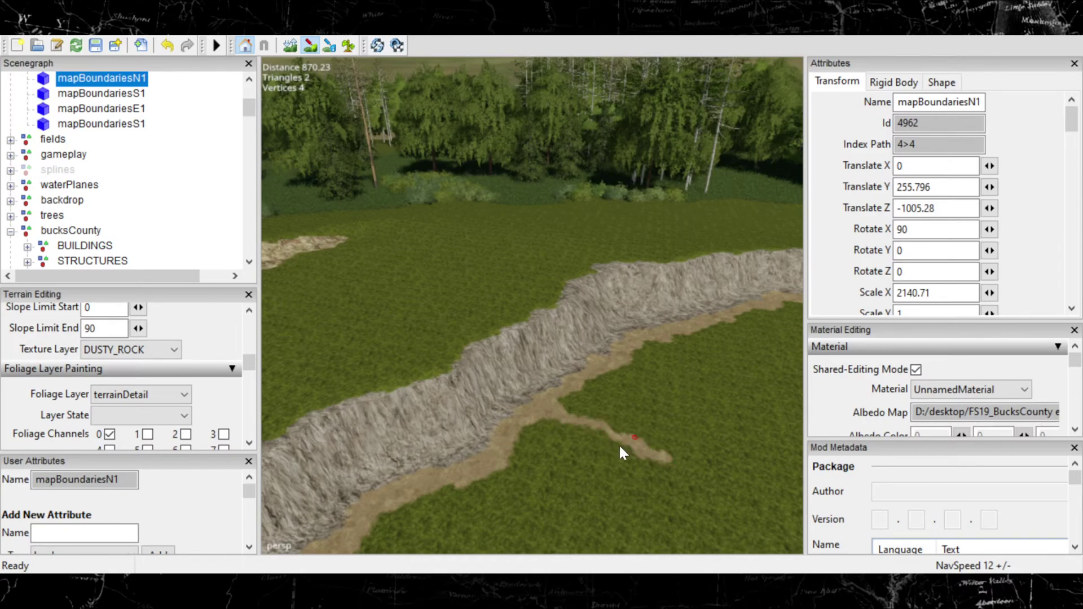
Step: Set the texture layer to GRANITE_ROCK and paint a jagged patch beside the dirt branch at the wall's foot
{"action": "middle_click_drag", "start_coordinate": [710, 442], "coordinate": [462, 407]}
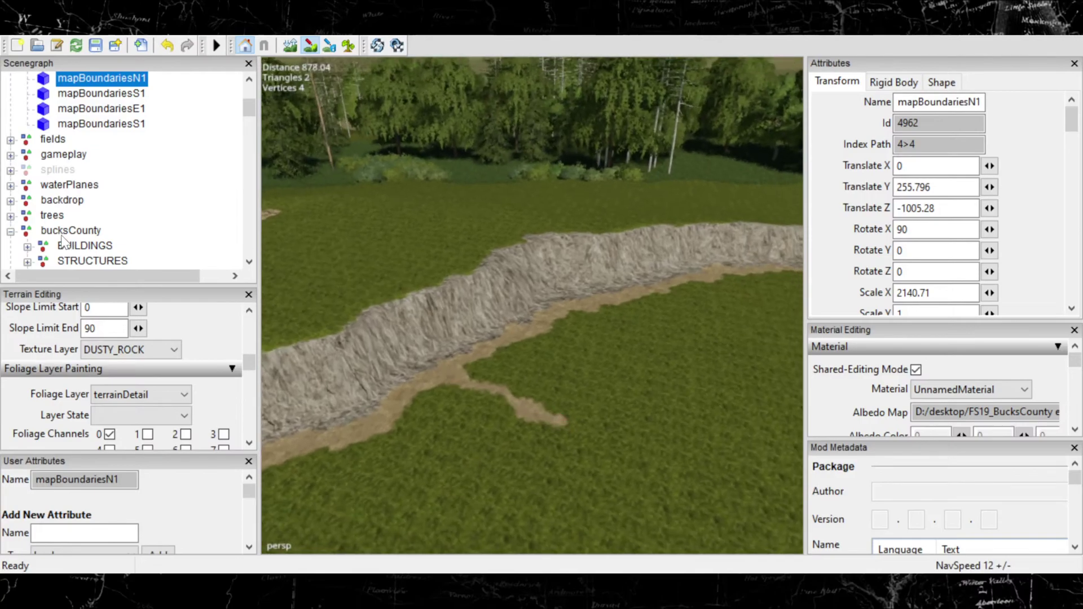
{"action": "left_click", "coordinate": [106, 35]}
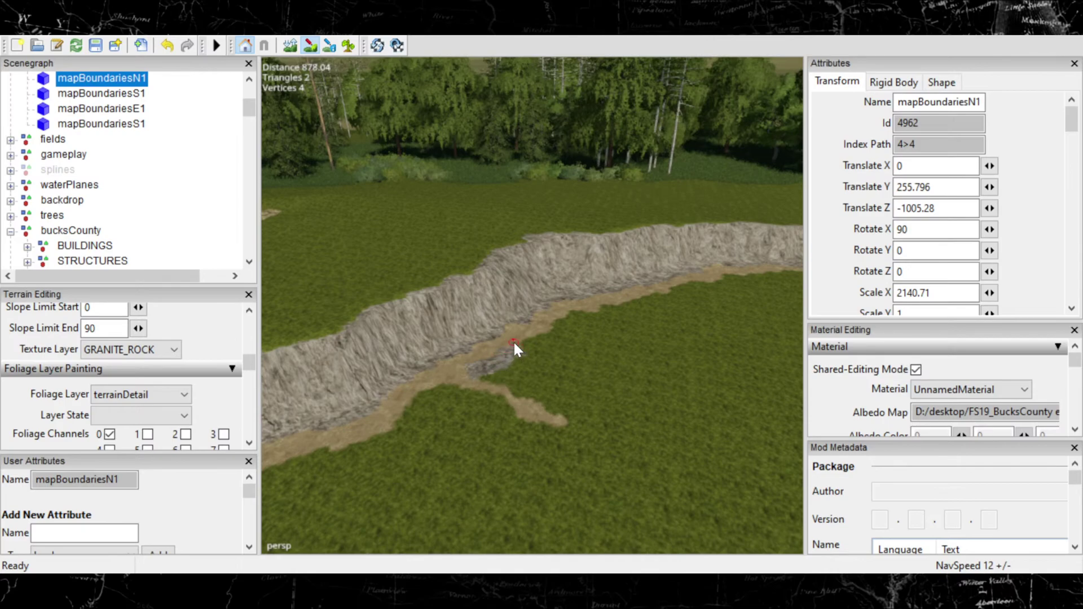
{"action": "left_click_drag", "start_coordinate": [524, 359], "coordinate": [542, 390]}
{"action": "left_click_drag", "start_coordinate": [585, 418], "coordinate": [590, 425]}
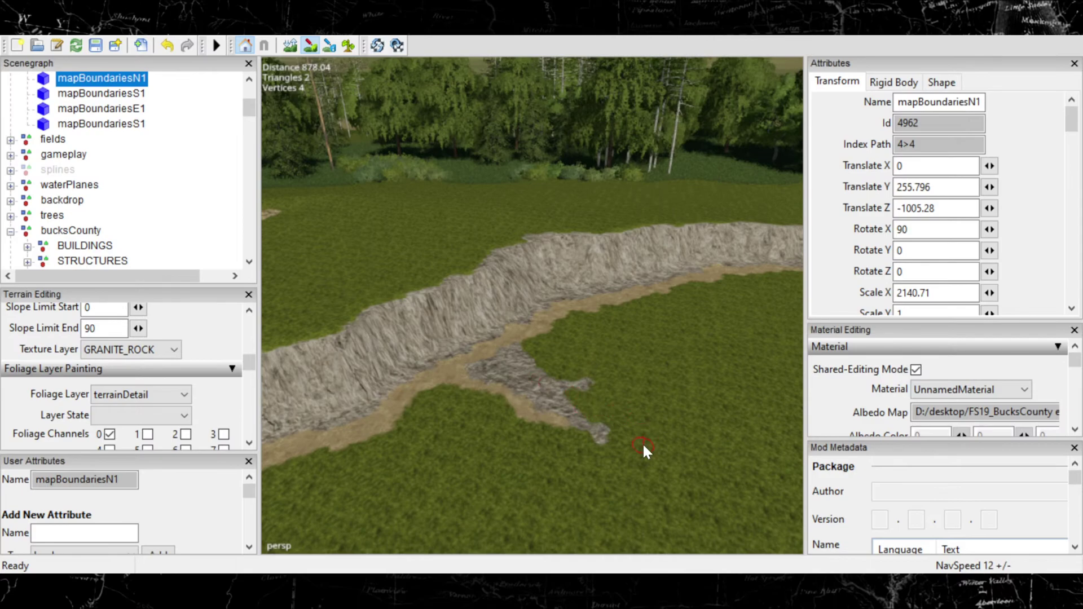
Step: Paint a GRANITE_ROCK patch reaching from the opposite rock slope across its dirt edging into the grass, filling the grassy gaps
{"action": "middle_click_drag", "start_coordinate": [642, 442], "coordinate": [257, 268], "text": "alt"}
{"action": "middle_click_drag", "start_coordinate": [463, 320], "coordinate": [668, 322], "text": "alt"}
{"action": "mouse_move", "coordinate": [764, 492]}
{"action": "left_mouse_down"}
{"action": "mouse_move", "coordinate": [717, 462]}
{"action": "mouse_move", "coordinate": [716, 449]}
{"action": "mouse_move", "coordinate": [716, 427]}
{"action": "mouse_move", "coordinate": [760, 397]}
{"action": "mouse_move", "coordinate": [645, 405]}
{"action": "left_mouse_up"}
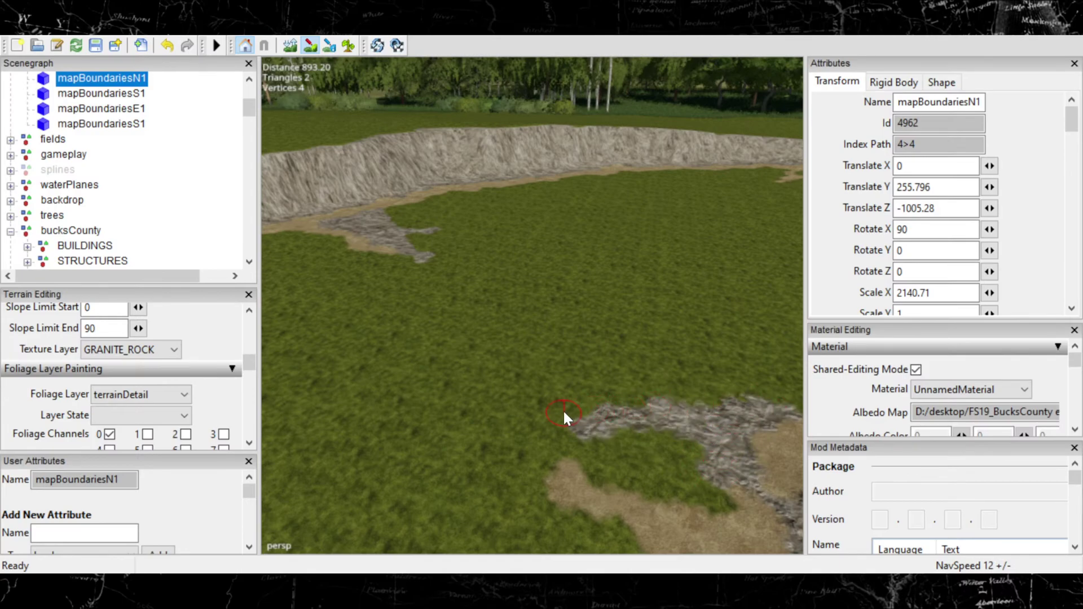
{"action": "left_click_drag", "start_coordinate": [512, 415], "coordinate": [699, 477]}
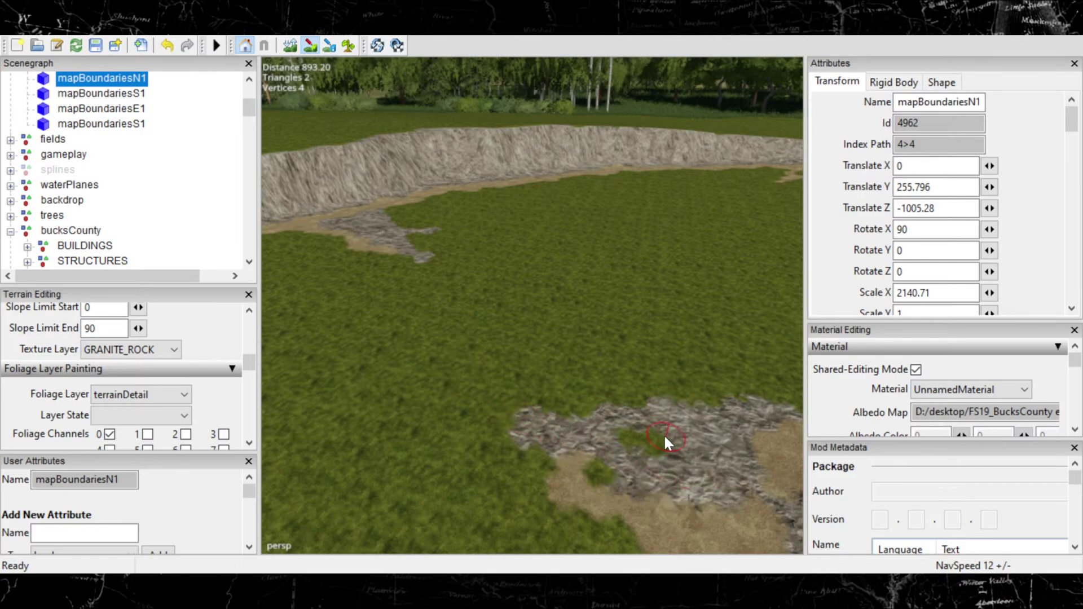
{"action": "mouse_move", "coordinate": [621, 435]}
{"action": "left_mouse_down"}
{"action": "mouse_move", "coordinate": [602, 461]}
{"action": "mouse_move", "coordinate": [587, 441]}
{"action": "mouse_move", "coordinate": [511, 448]}
{"action": "mouse_move", "coordinate": [518, 462]}
{"action": "left_mouse_up"}
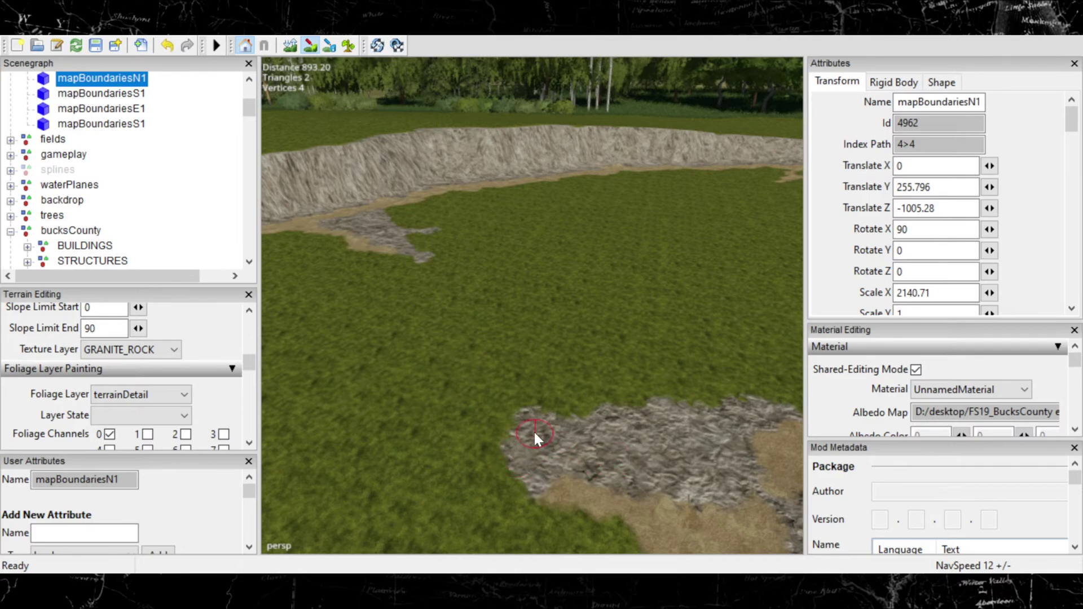
Step: Switch from texture painting to terrain sculpting at the new granite patch beside the rock slope
{"action": "middle_click_drag", "start_coordinate": [535, 433], "coordinate": [589, 383], "text": "alt"}
{"action": "left_click_drag", "start_coordinate": [589, 383], "coordinate": [512, 325], "text": "alt"}
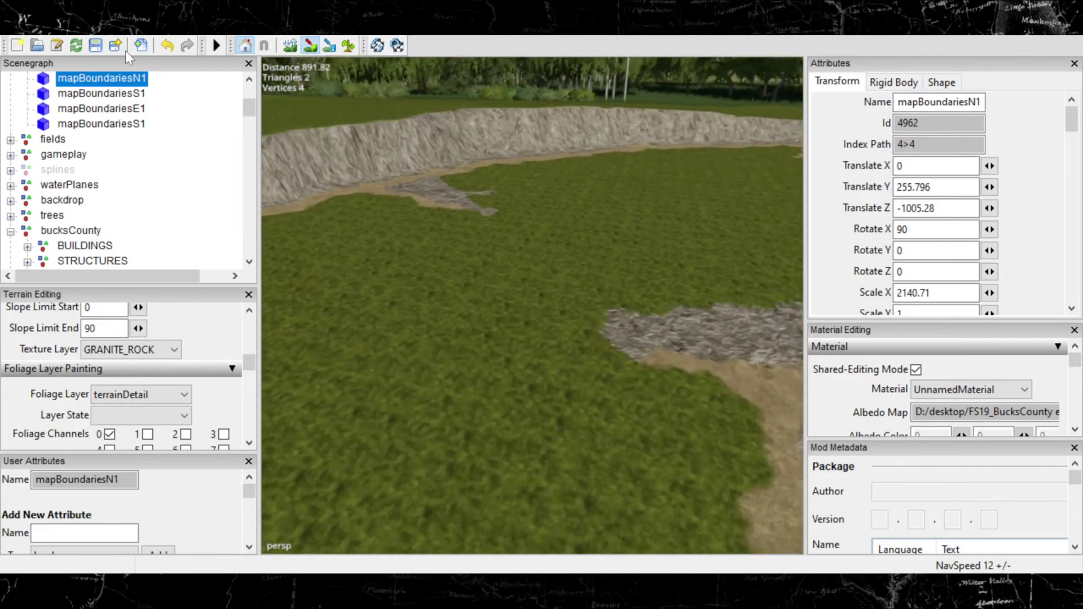
{"action": "left_click", "coordinate": [290, 45]}
{"action": "key", "text": "d"}
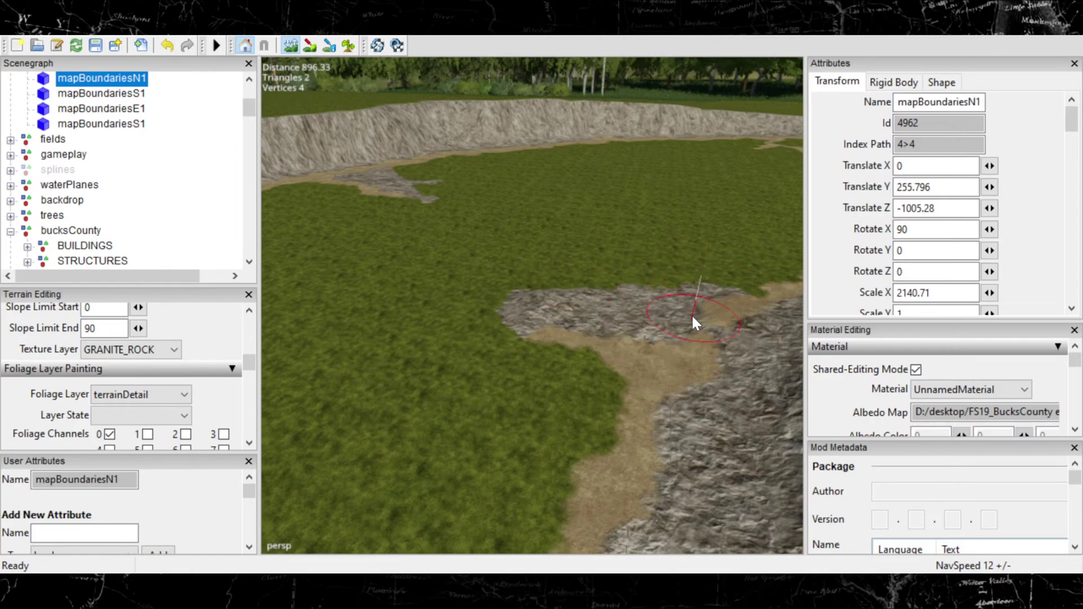
{"action": "mouse_move", "coordinate": [774, 314]}
{"action": "left_mouse_down"}
{"action": "mouse_move", "coordinate": [629, 300]}
{"action": "mouse_move", "coordinate": [540, 259]}
{"action": "mouse_move", "coordinate": [595, 293]}
{"action": "mouse_move", "coordinate": [547, 285]}
{"action": "mouse_move", "coordinate": [655, 282]}
{"action": "left_mouse_up"}
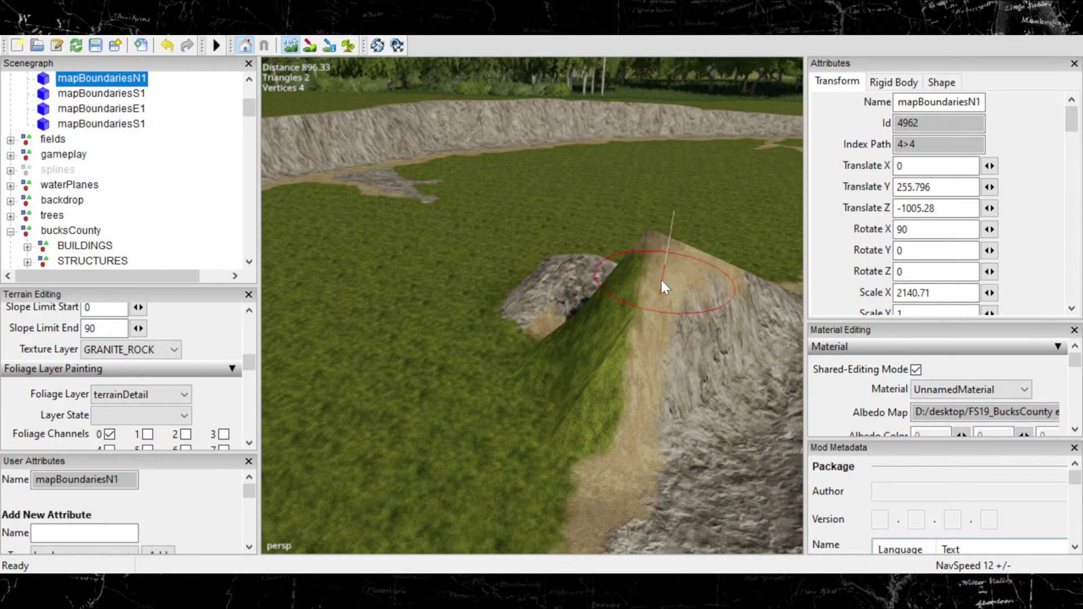
{"action": "key", "text": "ctrl+z"}
{"action": "key", "text": "ctrl+z"}
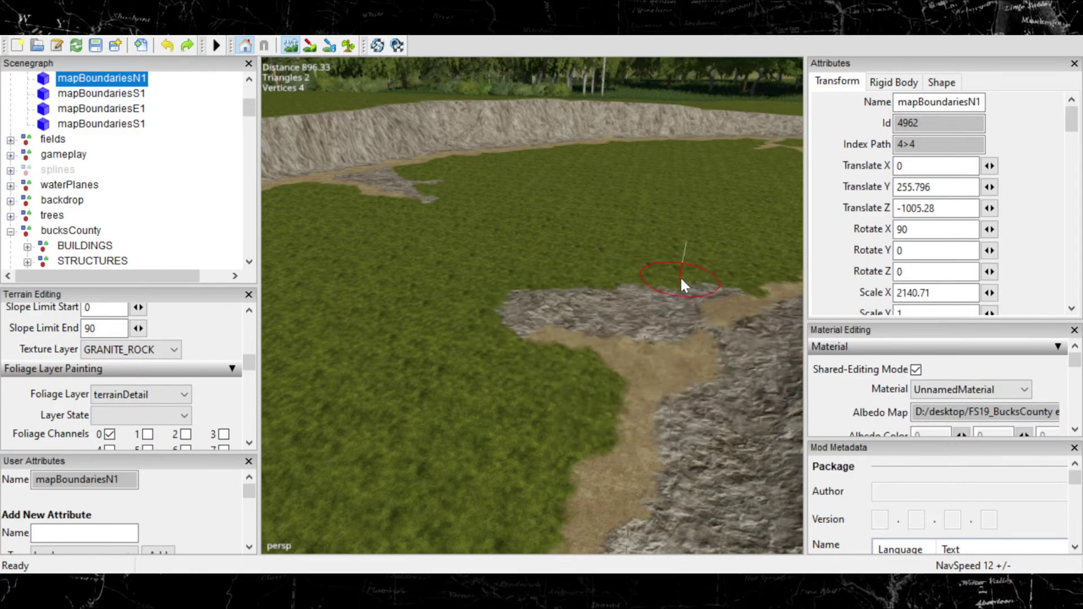
Step: Raise the granite patch beside the rock slope into a ridge, enlarge the brush, and level the raised ground again
{"action": "mouse_move", "coordinate": [797, 315]}
{"action": "left_mouse_down"}
{"action": "mouse_move", "coordinate": [546, 273]}
{"action": "mouse_move", "coordinate": [637, 330]}
{"action": "left_mouse_up"}
{"action": "mouse_move", "coordinate": [680, 306]}
{"action": "middle_mouse_down"}
{"action": "mouse_move", "coordinate": [618, 359]}
{"action": "mouse_move", "coordinate": [675, 407]}
{"action": "middle_mouse_up"}
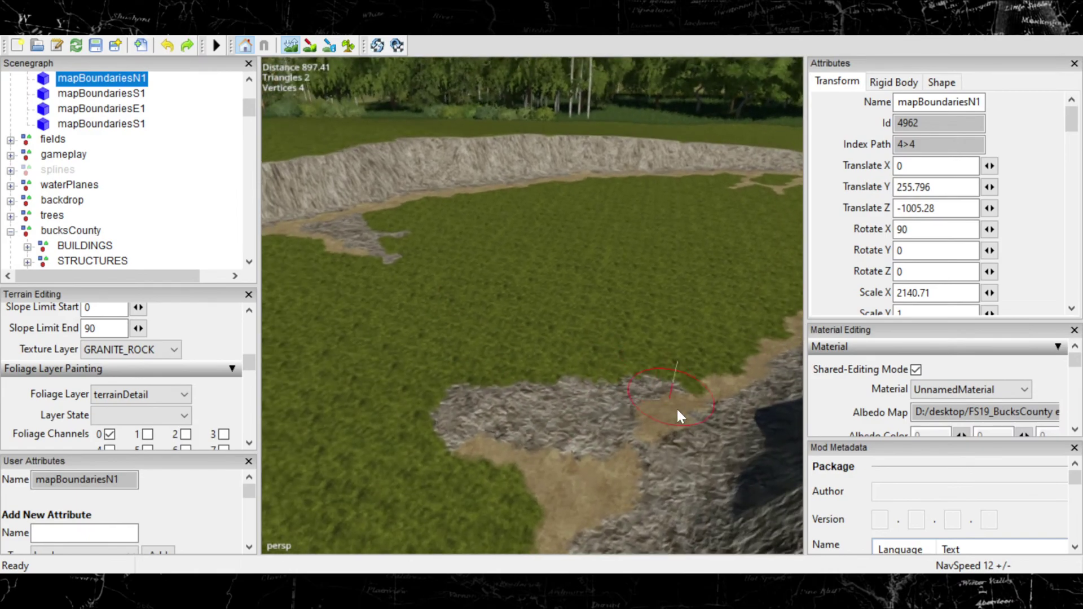
{"action": "mouse_move", "coordinate": [736, 427]}
{"action": "left_mouse_down"}
{"action": "mouse_move", "coordinate": [481, 358]}
{"action": "mouse_move", "coordinate": [600, 357]}
{"action": "mouse_move", "coordinate": [658, 376]}
{"action": "mouse_move", "coordinate": [507, 387]}
{"action": "mouse_move", "coordinate": [672, 404]}
{"action": "left_mouse_up"}
{"action": "scroll", "coordinate": [658, 375], "scroll_direction": "up", "scroll_amount": 2, "text": "ctrl"}
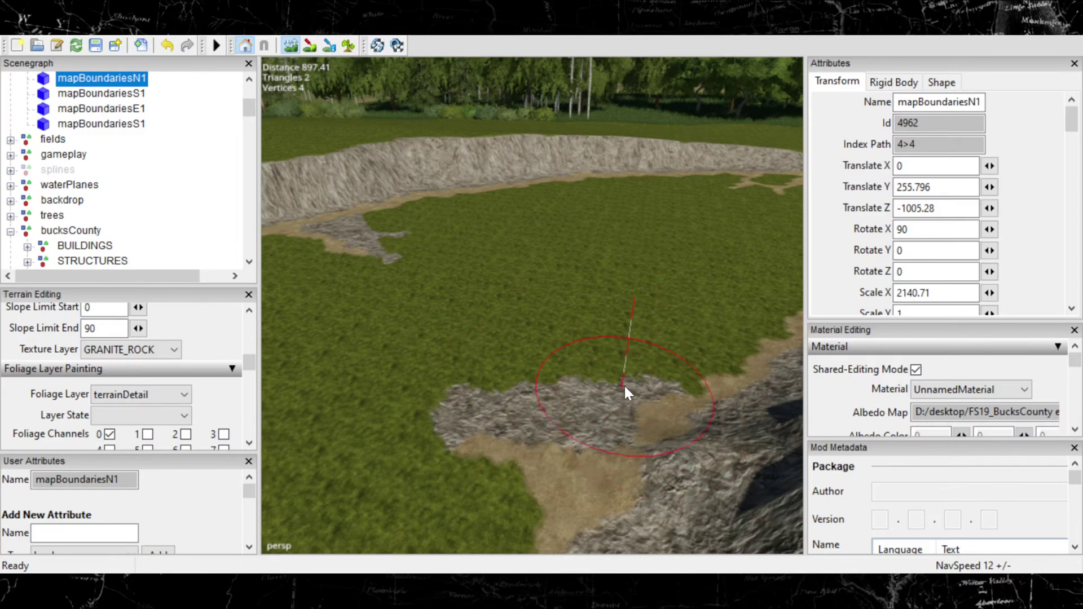
{"action": "left_click_drag", "start_coordinate": [622, 385], "coordinate": [551, 389]}
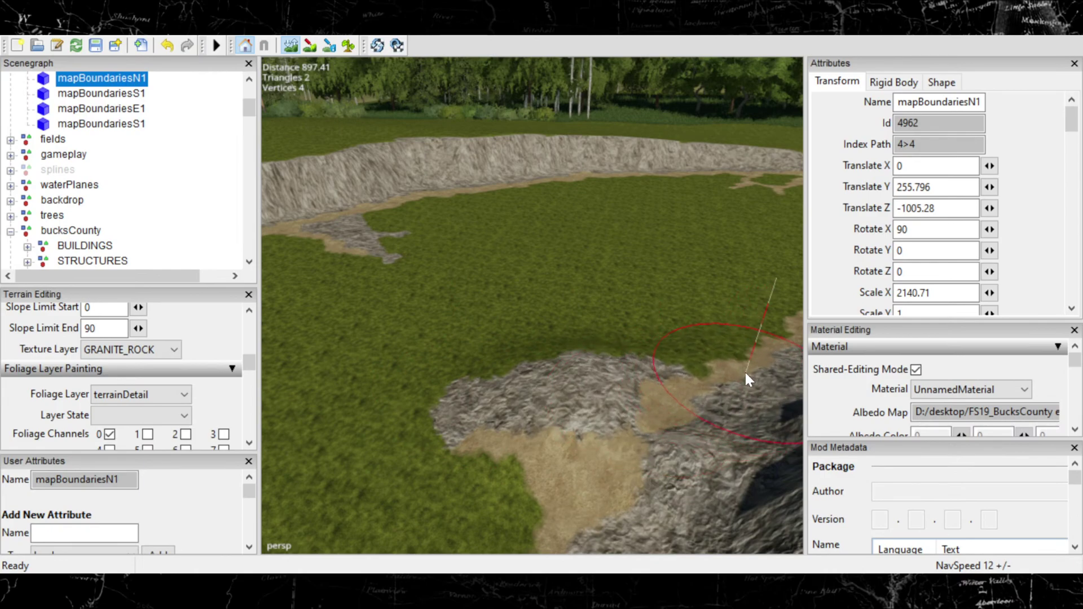
{"action": "mouse_move", "coordinate": [720, 371]}
{"action": "left_mouse_down"}
{"action": "mouse_move", "coordinate": [656, 381]}
{"action": "mouse_move", "coordinate": [600, 408]}
{"action": "left_mouse_up"}
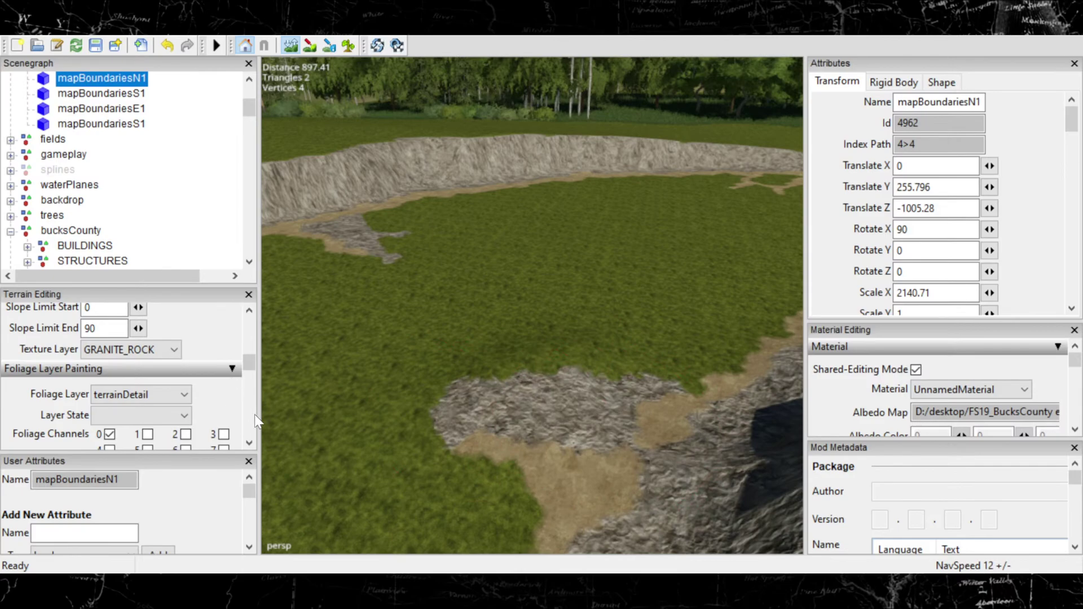
Step: Undo the latest leveling strokes on the granite patch, going back to the tall raised ridge
{"action": "scroll", "coordinate": [248, 362], "scroll_direction": "up", "scroll_amount": 2}
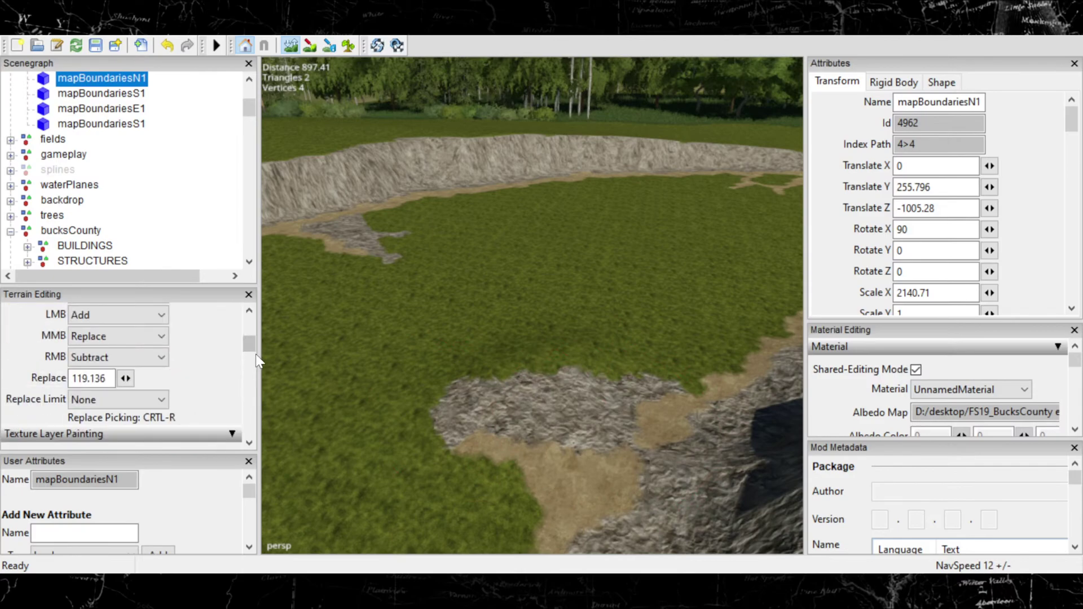
{"action": "key", "text": "ctrl+z"}
{"action": "key", "text": "ctrl+z"}
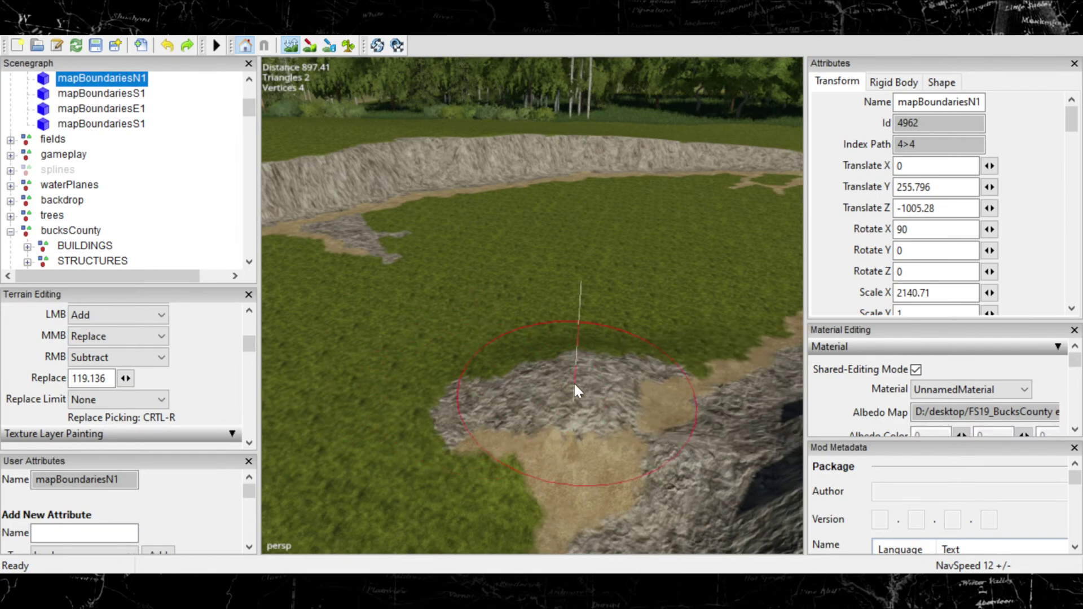
{"action": "key", "text": "ctrl+z"}
{"action": "key", "text": "ctrl+z"}
{"action": "key", "text": "ctrl+z"}
{"action": "key", "text": "ctrl+z"}
{"action": "key", "text": "ctrl+z"}
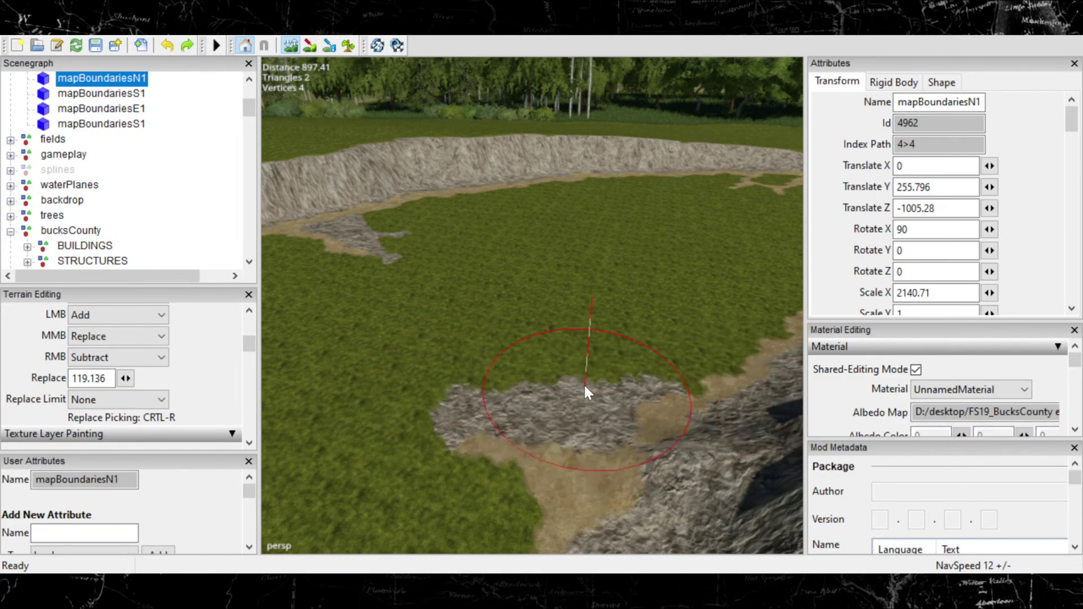
{"action": "key", "text": "ctrl+z"}
{"action": "key", "text": "ctrl+z"}
{"action": "key", "text": "ctrl+z"}
{"action": "key", "text": "ctrl+z"}
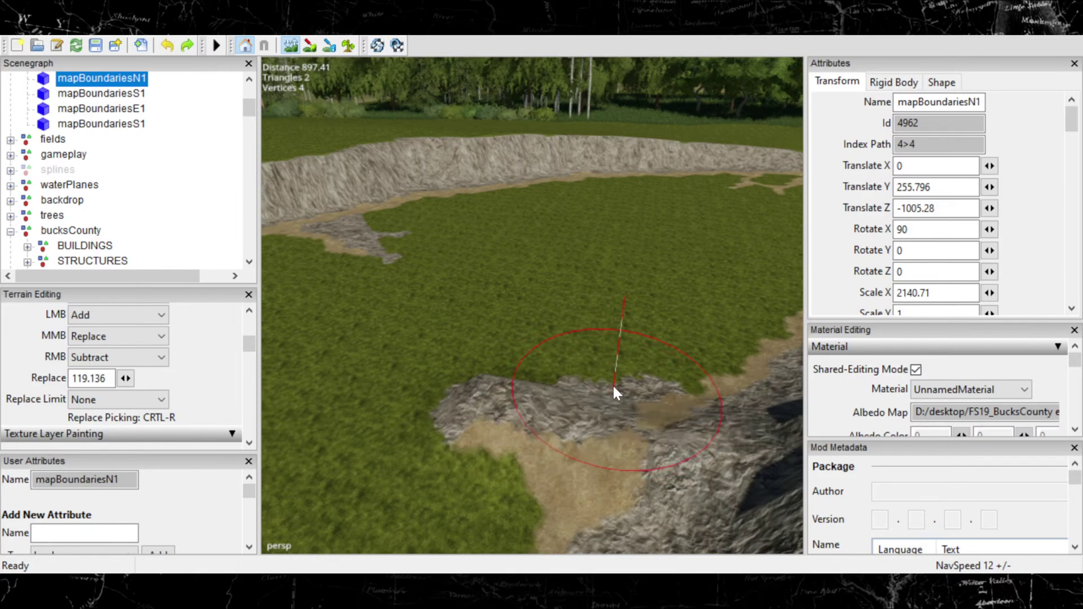
{"action": "key", "text": "ctrl+z"}
{"action": "key", "text": "ctrl+z"}
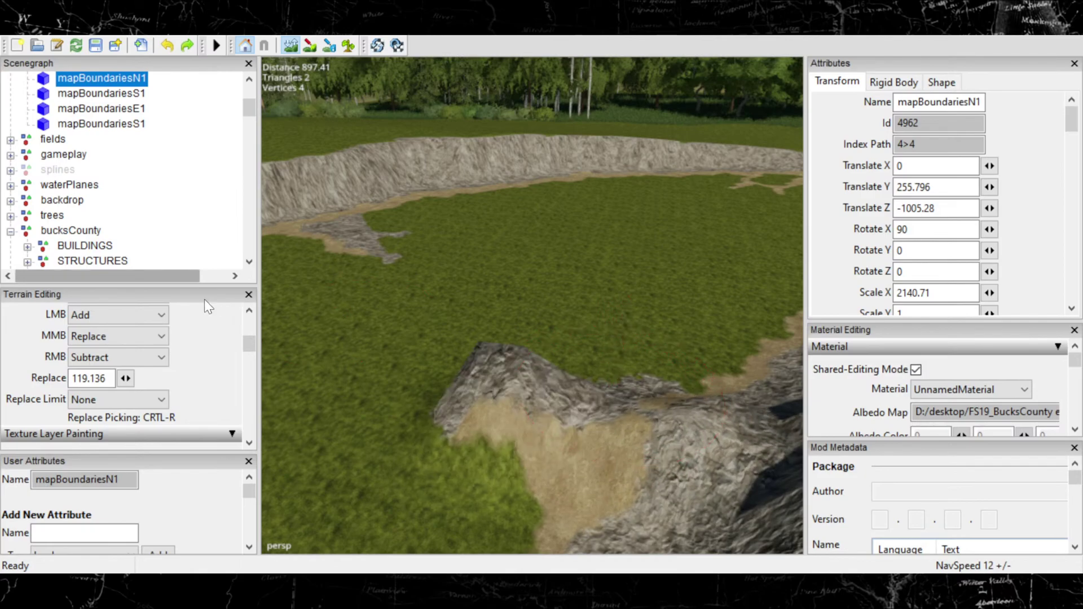
{"action": "key", "text": "ctrl+z"}
{"action": "key", "text": "ctrl+z"}
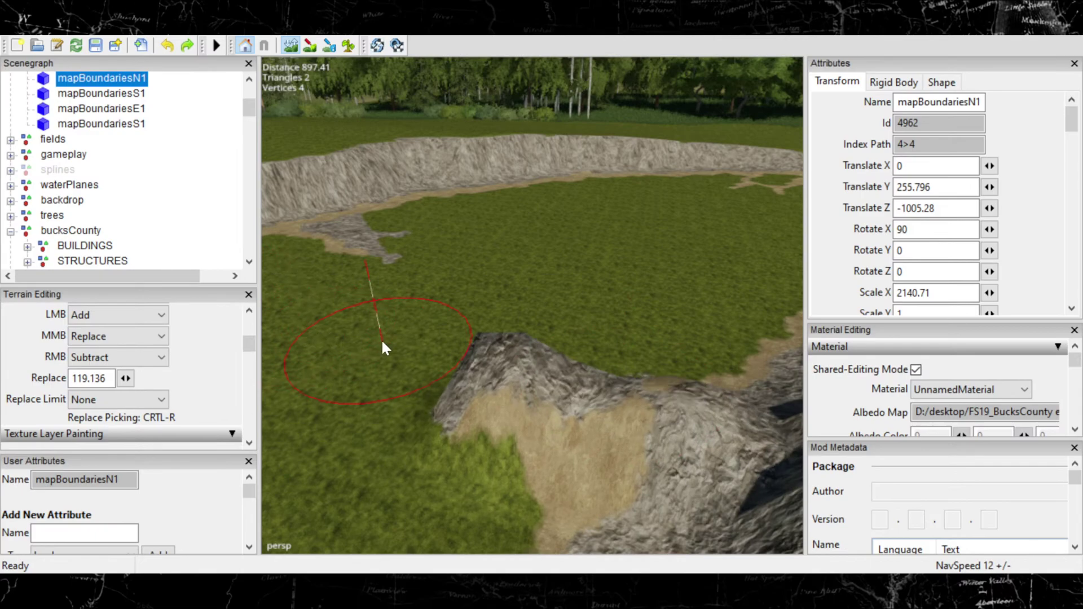
Step: Set the MMB sculpting action to Smooth and smooth the raised granite ridge down into a low, gentle mound
{"action": "left_click", "coordinate": [116, 337]}
{"action": "left_click", "coordinate": [147, 361]}
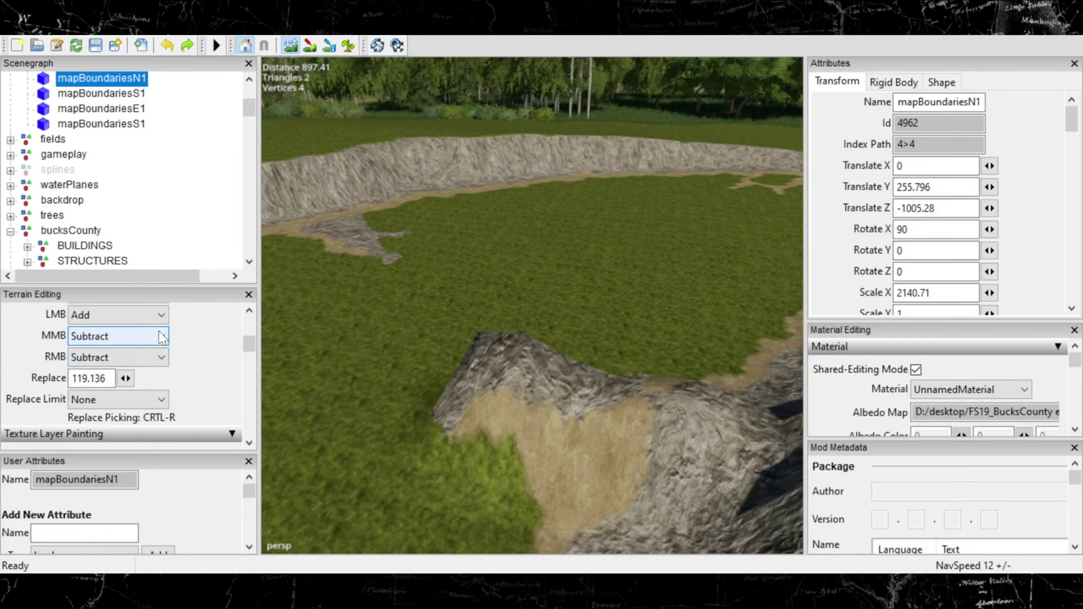
{"action": "mouse_move", "coordinate": [526, 379]}
{"action": "middle_mouse_down"}
{"action": "mouse_move", "coordinate": [643, 410]}
{"action": "mouse_move", "coordinate": [643, 395]}
{"action": "middle_mouse_up"}
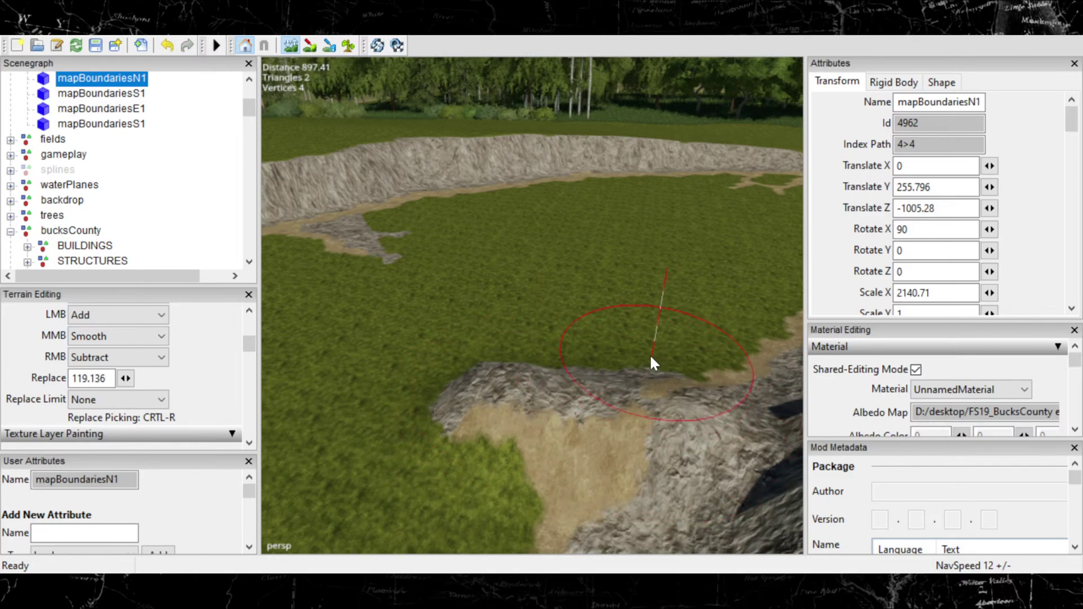
{"action": "mouse_move", "coordinate": [640, 374]}
{"action": "middle_mouse_down"}
{"action": "mouse_move", "coordinate": [657, 377]}
{"action": "mouse_move", "coordinate": [523, 375]}
{"action": "mouse_move", "coordinate": [608, 368]}
{"action": "mouse_move", "coordinate": [658, 384]}
{"action": "mouse_move", "coordinate": [687, 351]}
{"action": "mouse_move", "coordinate": [672, 373]}
{"action": "mouse_move", "coordinate": [694, 358]}
{"action": "mouse_move", "coordinate": [660, 377]}
{"action": "mouse_move", "coordinate": [539, 379]}
{"action": "mouse_move", "coordinate": [570, 368]}
{"action": "mouse_move", "coordinate": [510, 392]}
{"action": "middle_mouse_up"}
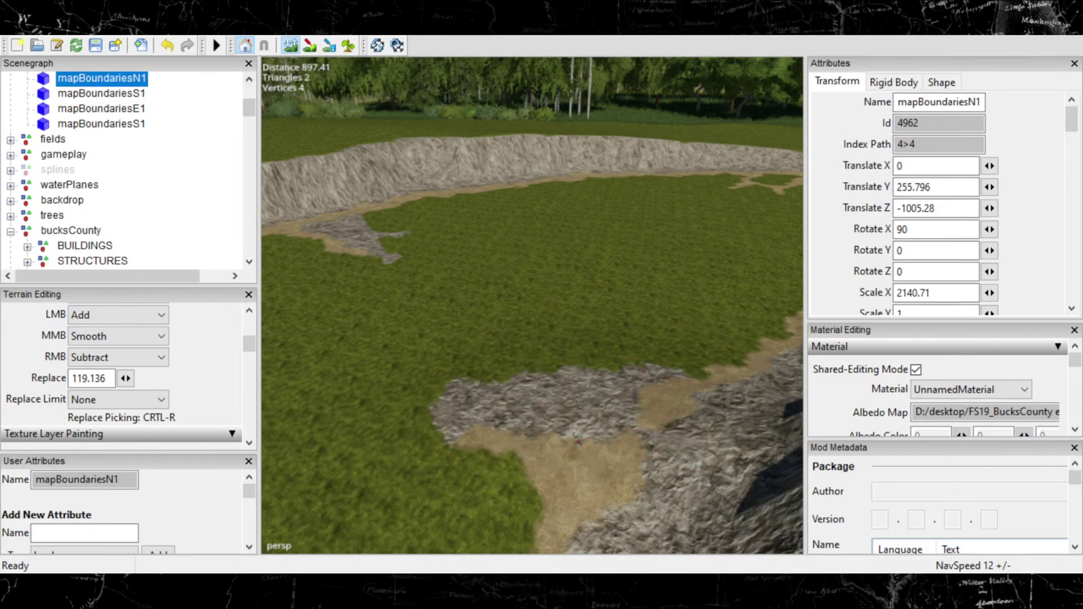
Step: Switch back to texture painting and cover the dirt between the low mound and the rock slope with GRANITE_ROCK
{"action": "left_click", "coordinate": [297, 47]}
{"action": "right_click_drag", "start_coordinate": [388, 246], "coordinate": [492, 123]}
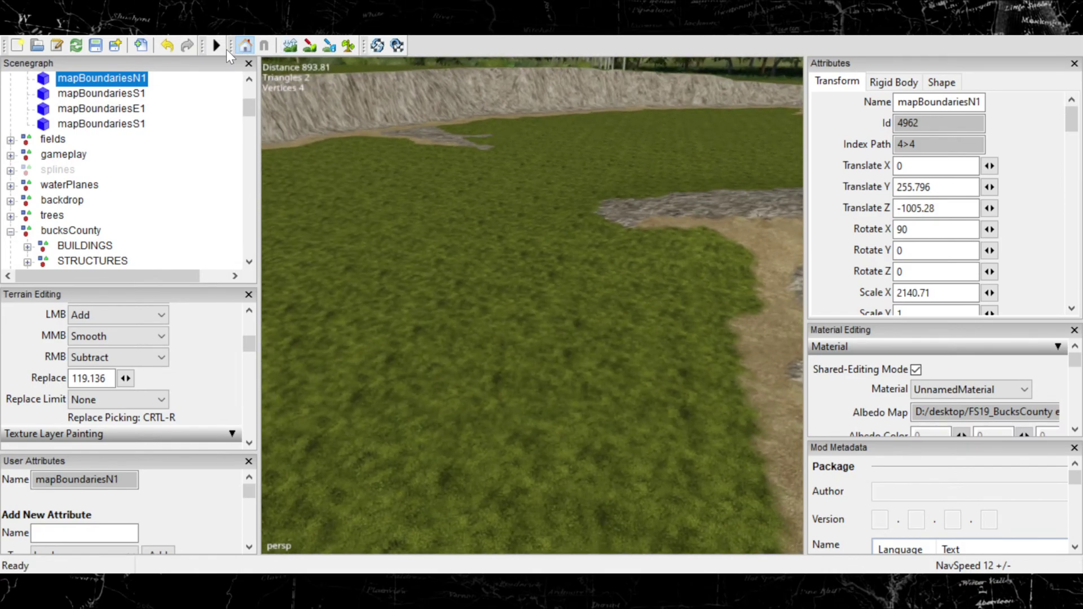
{"action": "right_click_drag", "start_coordinate": [428, 242], "coordinate": [531, 179]}
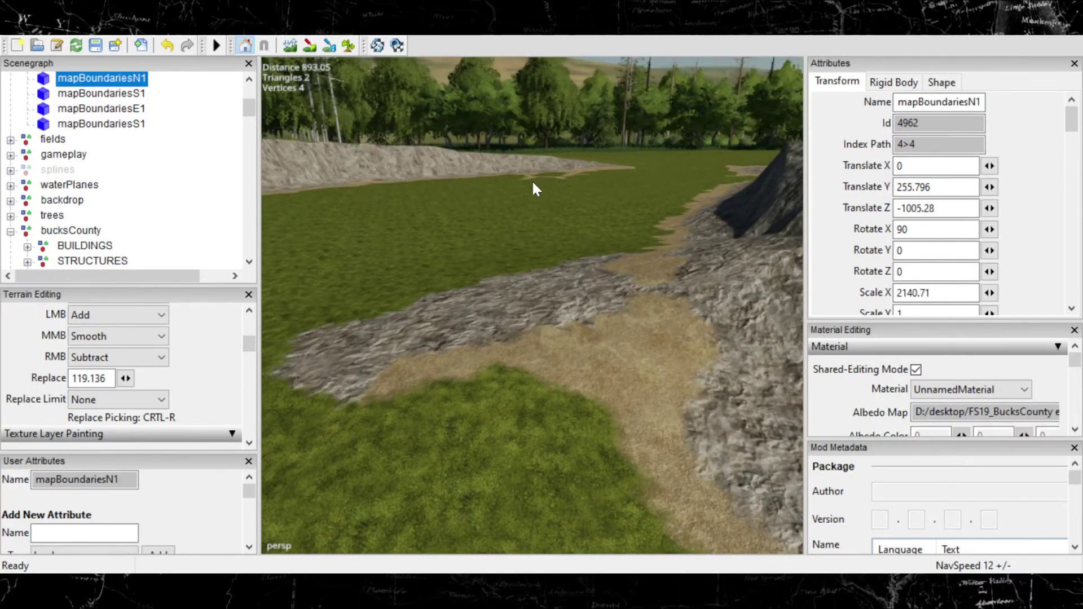
{"action": "left_click", "coordinate": [309, 46]}
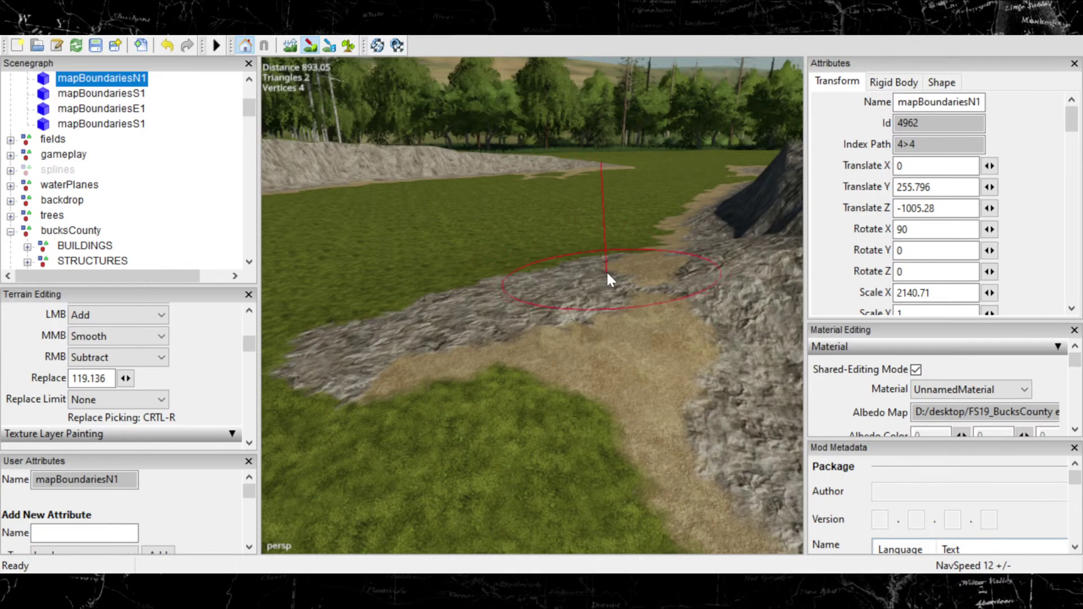
{"action": "mouse_move", "coordinate": [608, 295]}
{"action": "left_mouse_down"}
{"action": "mouse_move", "coordinate": [622, 300]}
{"action": "mouse_move", "coordinate": [564, 339]}
{"action": "mouse_move", "coordinate": [638, 330]}
{"action": "mouse_move", "coordinate": [434, 357]}
{"action": "left_mouse_up"}
{"action": "scroll", "coordinate": [416, 314], "scroll_direction": "up", "scroll_amount": 5}
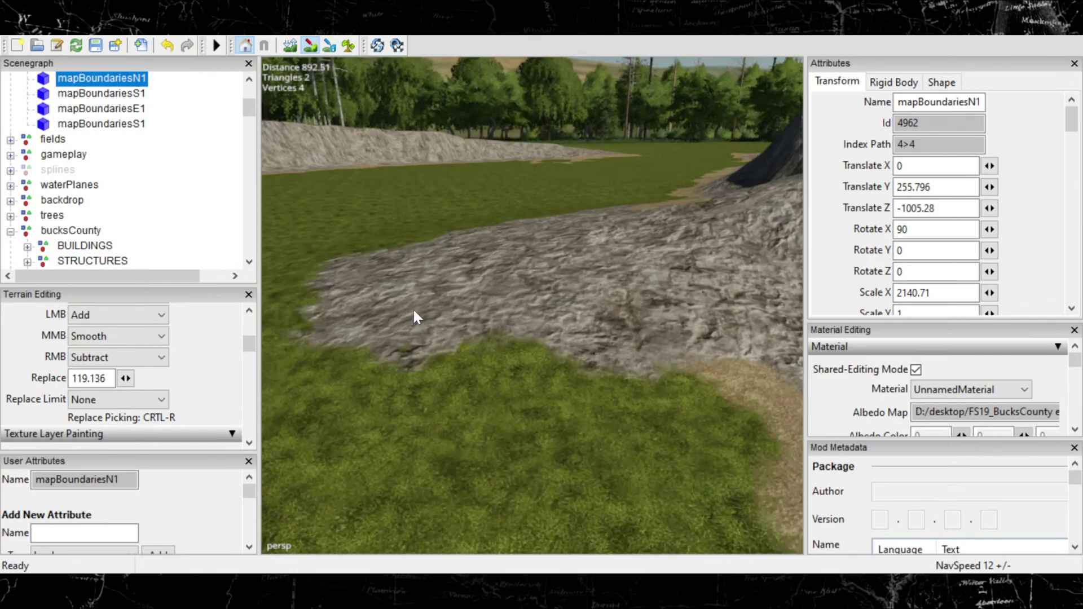
{"action": "scroll", "coordinate": [431, 284], "scroll_direction": "down", "scroll_amount": 5}
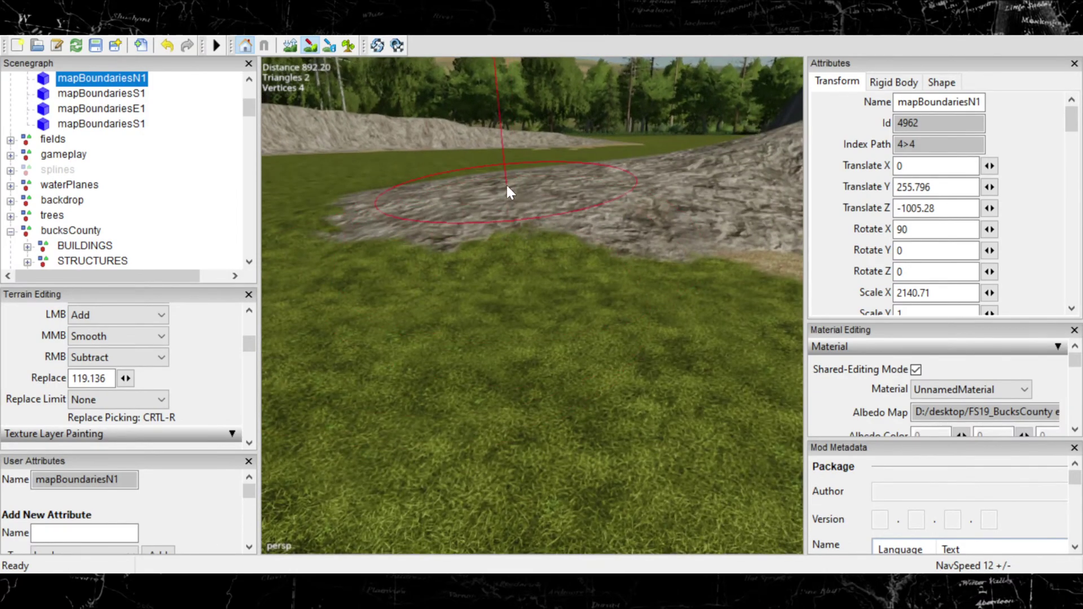
Step: Reduce the brush size and extend the granite patch's tip and edges irregularly into the surrounding grass
{"action": "scroll", "coordinate": [527, 205], "scroll_direction": "down", "scroll_amount": 3, "text": "ctrl"}
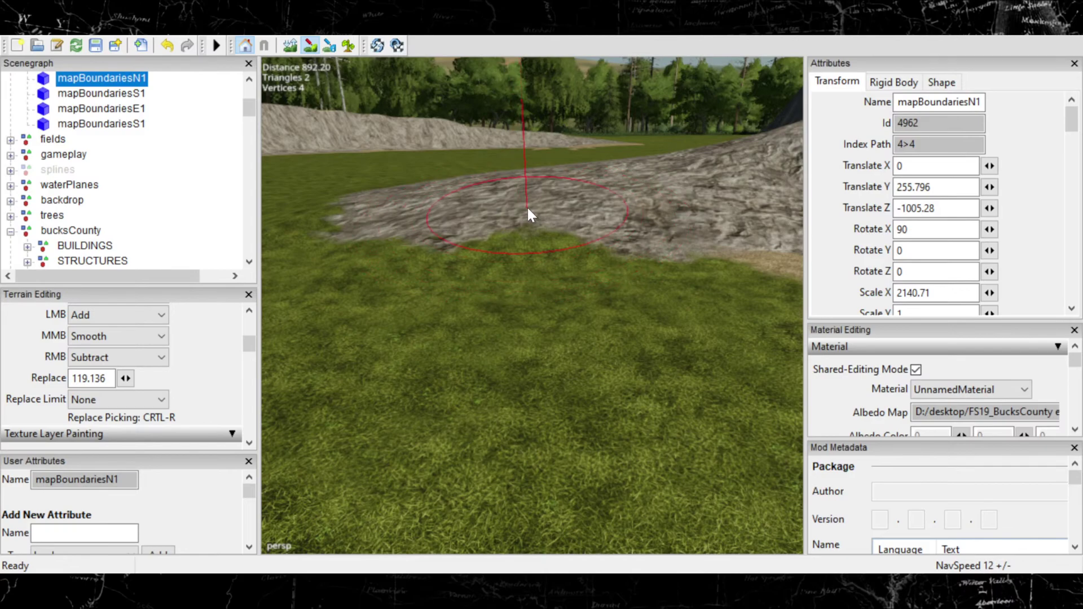
{"action": "mouse_move", "coordinate": [559, 225]}
{"action": "left_mouse_down"}
{"action": "mouse_move", "coordinate": [456, 225]}
{"action": "mouse_move", "coordinate": [418, 240]}
{"action": "mouse_move", "coordinate": [371, 231]}
{"action": "mouse_move", "coordinate": [404, 248]}
{"action": "mouse_move", "coordinate": [362, 245]}
{"action": "mouse_move", "coordinate": [334, 224]}
{"action": "mouse_move", "coordinate": [319, 231]}
{"action": "mouse_move", "coordinate": [319, 206]}
{"action": "mouse_move", "coordinate": [329, 208]}
{"action": "mouse_move", "coordinate": [308, 221]}
{"action": "left_mouse_up"}
{"action": "key", "text": "ctrl+z"}
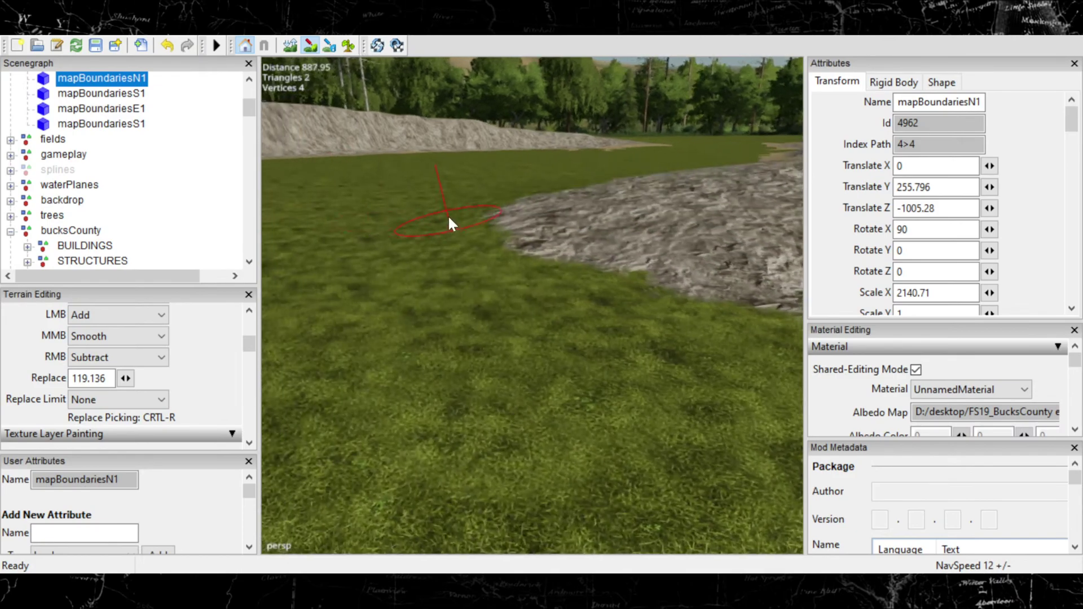
{"action": "mouse_move", "coordinate": [498, 211]}
{"action": "middle_mouse_down", "text": "alt"}
{"action": "mouse_move", "coordinate": [527, 233]}
{"action": "mouse_move", "coordinate": [518, 261]}
{"action": "middle_mouse_up", "text": "alt"}
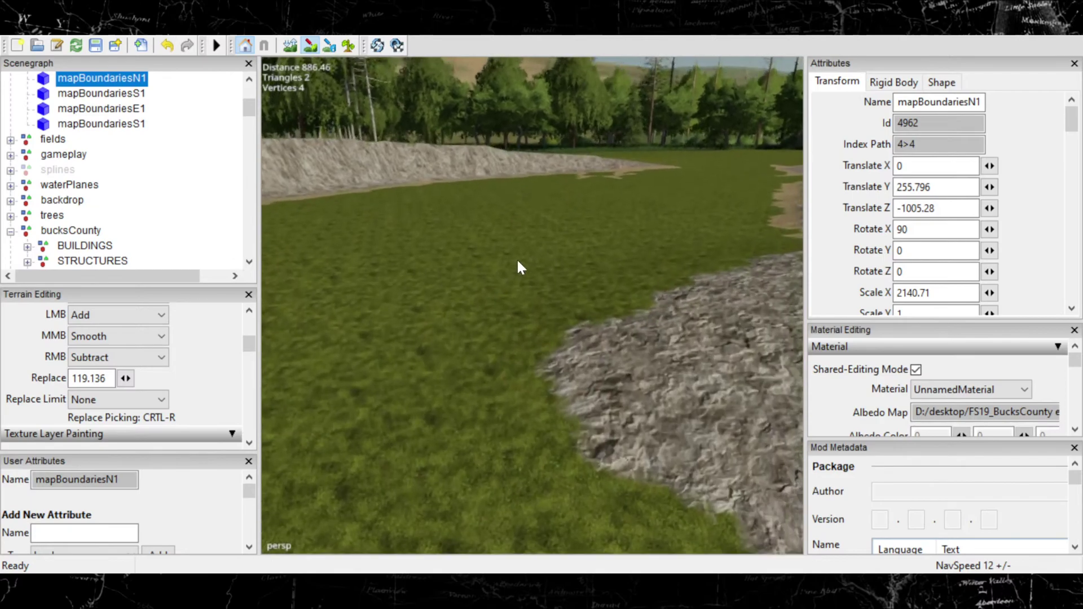
{"action": "mouse_move", "coordinate": [654, 309]}
{"action": "left_mouse_down"}
{"action": "mouse_move", "coordinate": [631, 310]}
{"action": "mouse_move", "coordinate": [560, 394]}
{"action": "mouse_move", "coordinate": [486, 435]}
{"action": "mouse_move", "coordinate": [516, 415]}
{"action": "mouse_move", "coordinate": [497, 432]}
{"action": "left_mouse_up"}
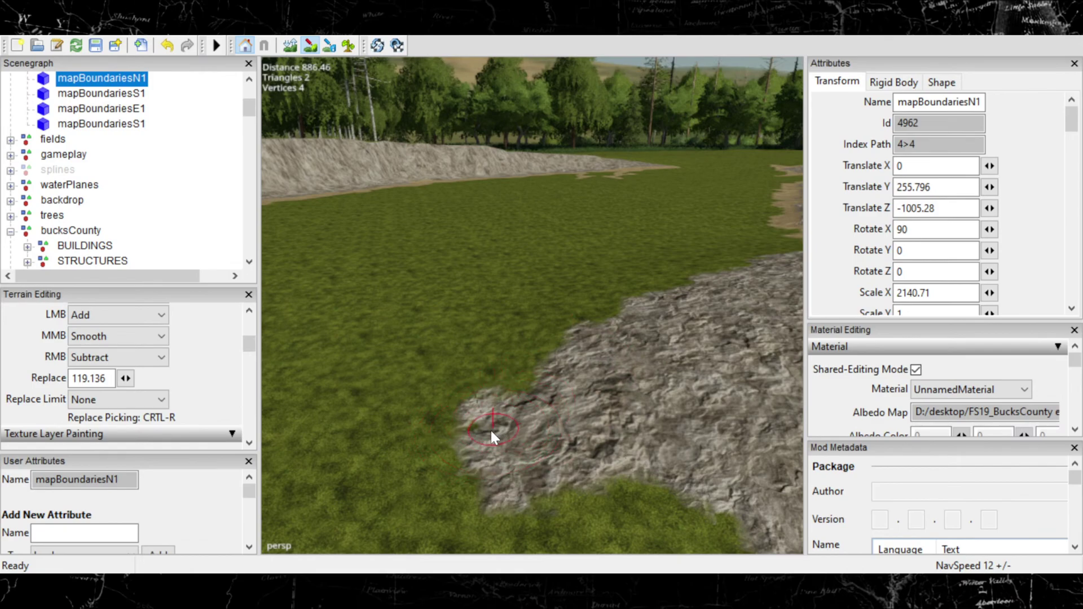
{"action": "middle_click_drag", "start_coordinate": [418, 453], "coordinate": [479, 447], "text": "alt"}
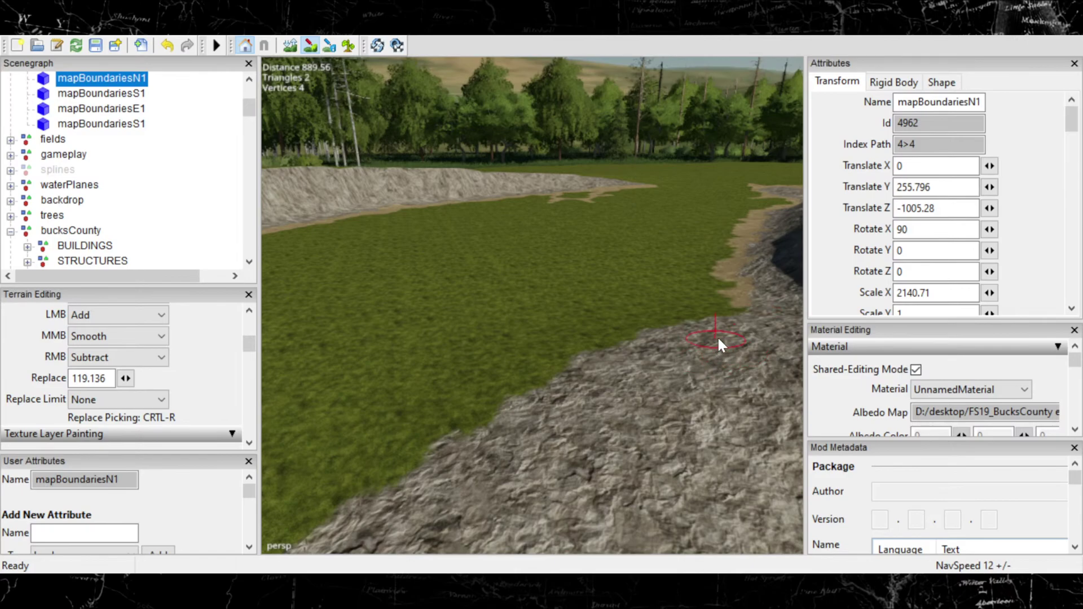
Step: Set the texture layer to DUSTY_ROCK and paint a dirt patch from the granite mound's tip out into the grass
{"action": "right_click_drag", "start_coordinate": [690, 374], "coordinate": [656, 282]}
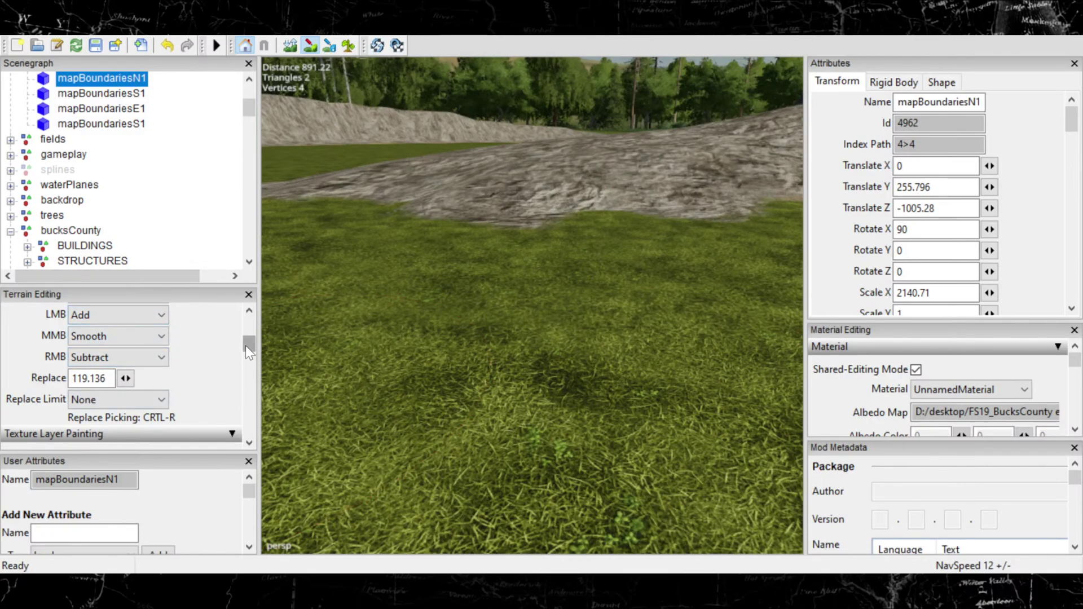
{"action": "scroll", "coordinate": [245, 345], "scroll_direction": "up", "scroll_amount": 3}
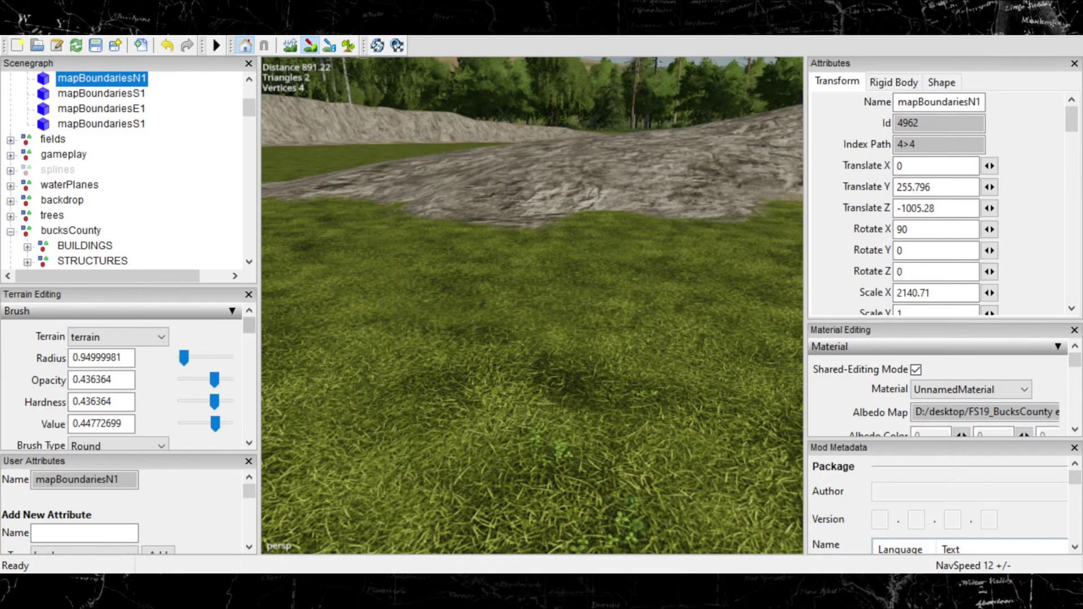
{"action": "scroll", "coordinate": [121, 376], "scroll_direction": "down", "scroll_amount": 5}
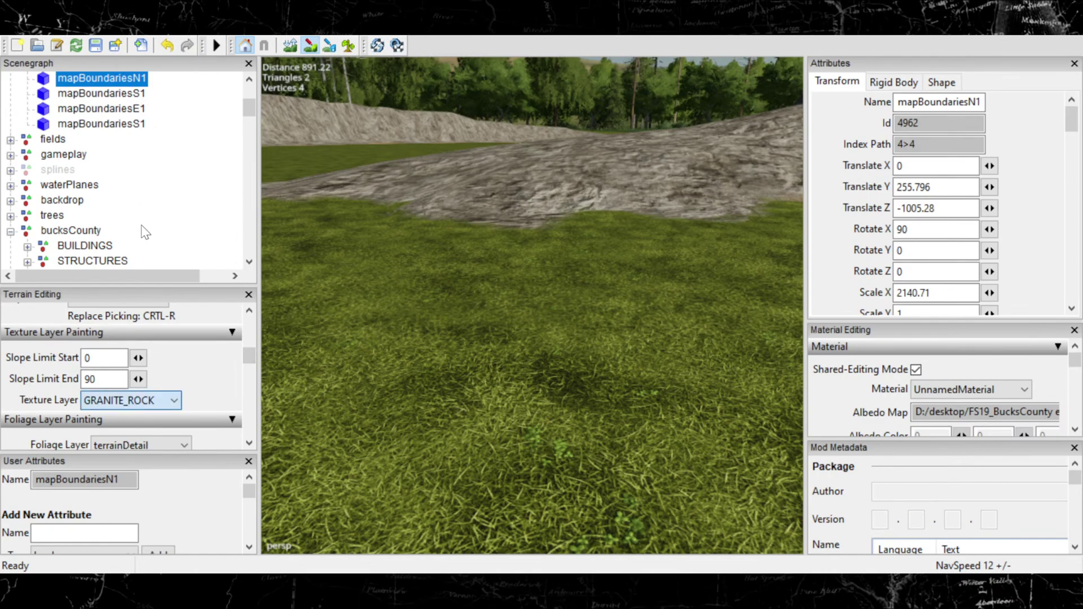
{"action": "left_click", "coordinate": [106, 182]}
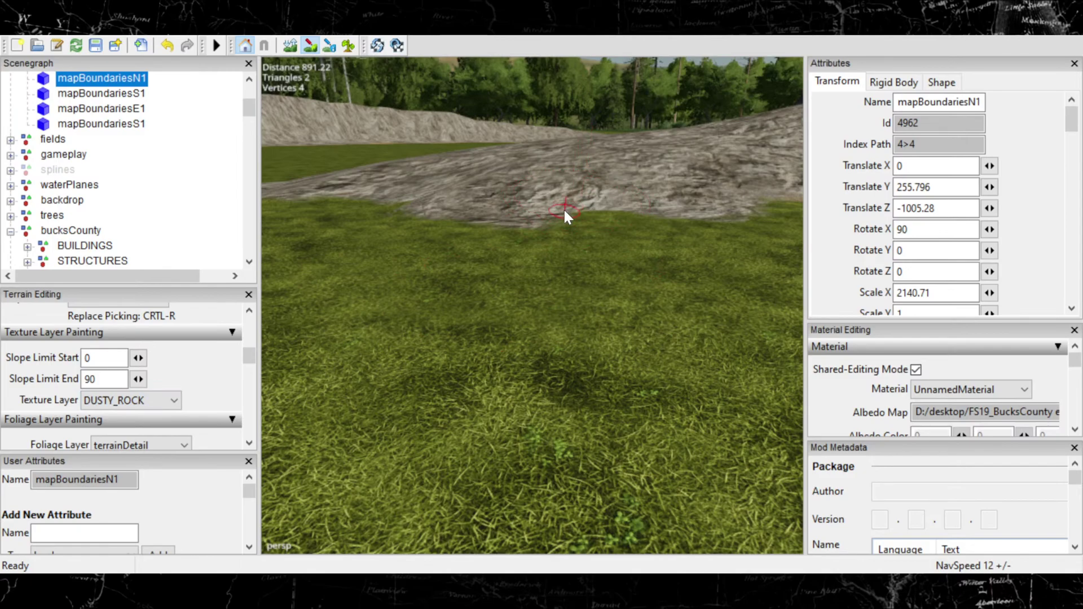
{"action": "right_click_drag", "start_coordinate": [556, 224], "coordinate": [449, 430]}
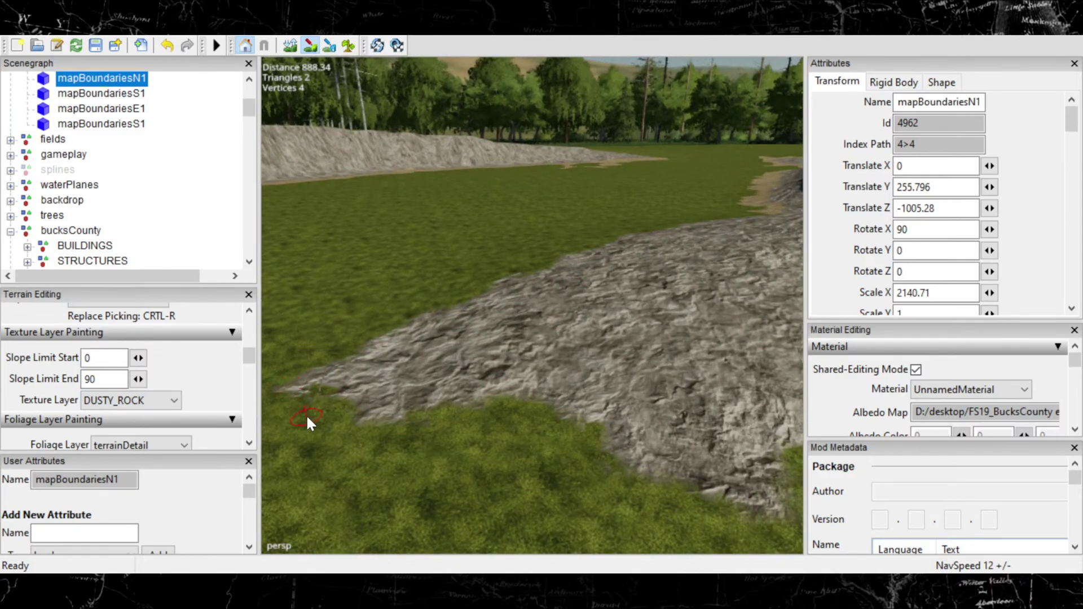
{"action": "right_click_drag", "start_coordinate": [308, 413], "coordinate": [472, 387]}
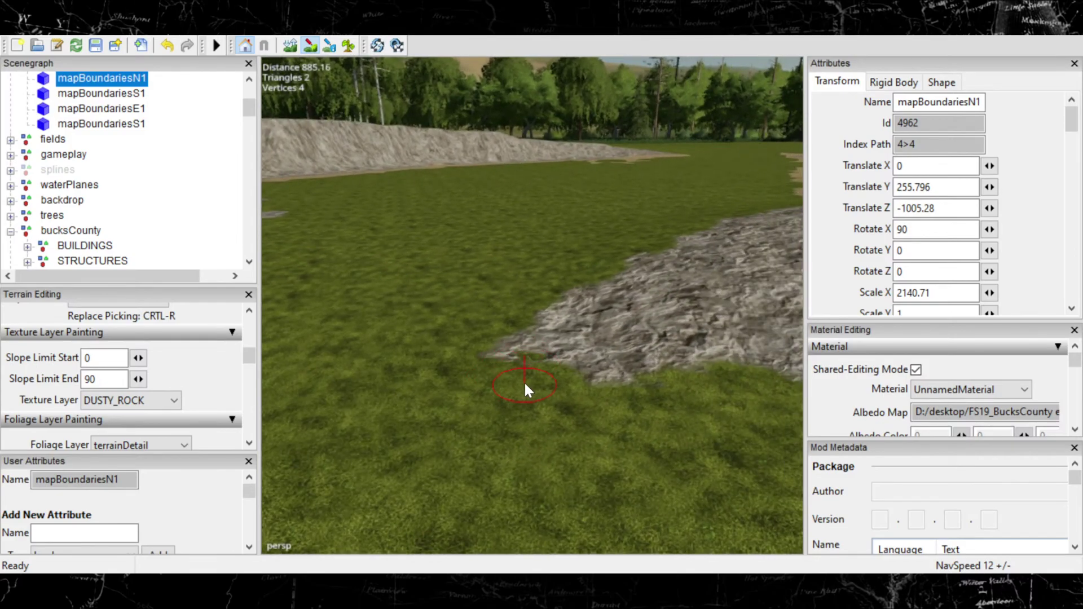
{"action": "left_click_drag", "start_coordinate": [551, 389], "coordinate": [464, 409]}
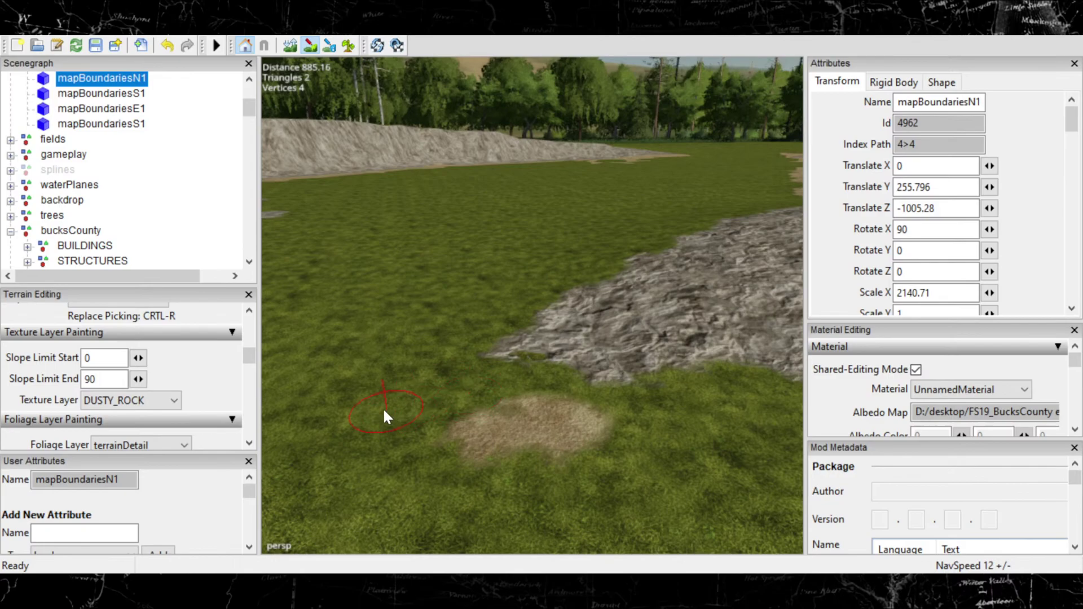
{"action": "left_click_drag", "start_coordinate": [386, 416], "coordinate": [385, 391]}
{"action": "left_click_drag", "start_coordinate": [470, 383], "coordinate": [519, 375]}
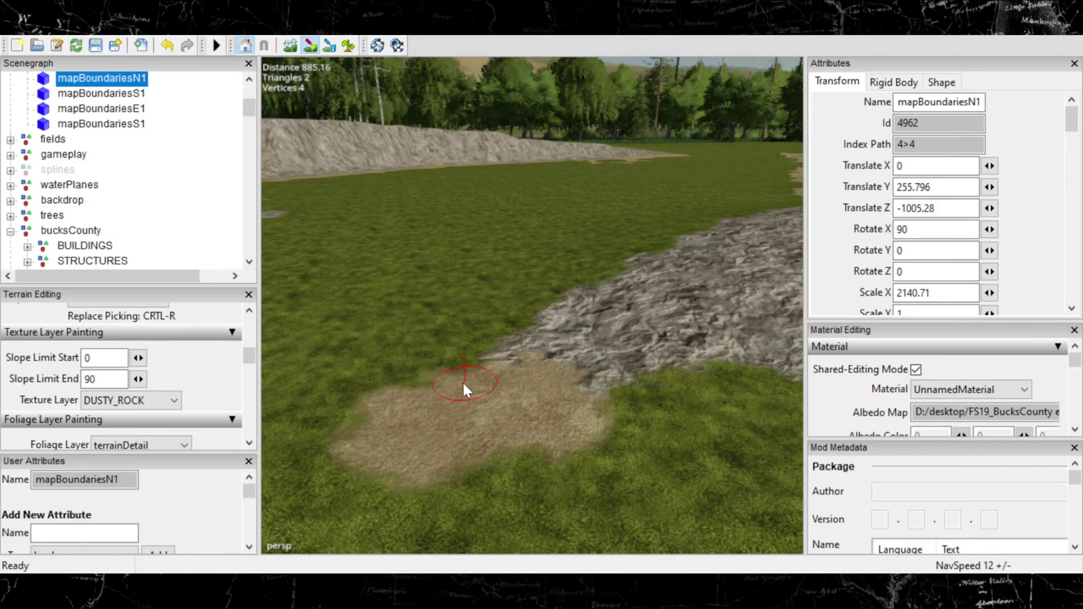
{"action": "left_click_drag", "start_coordinate": [357, 417], "coordinate": [291, 449]}
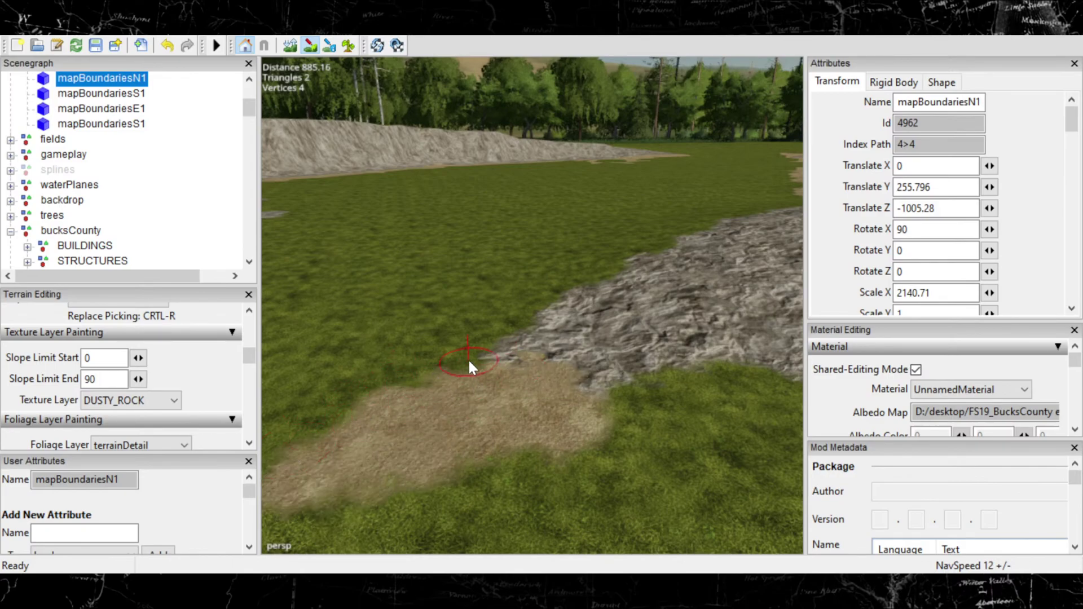
Step: Undo the DUSTY_ROCK stroke covering the granite tip and paint dirt around both sides of the tip instead
{"action": "left_click_drag", "start_coordinate": [469, 362], "coordinate": [490, 341]}
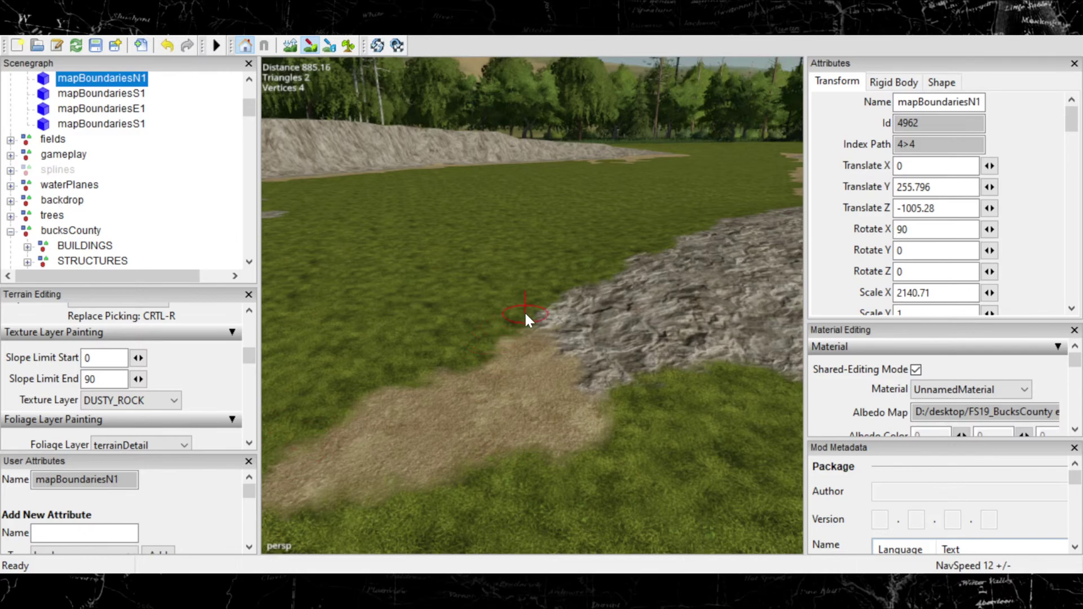
{"action": "key", "text": "ctrl+z"}
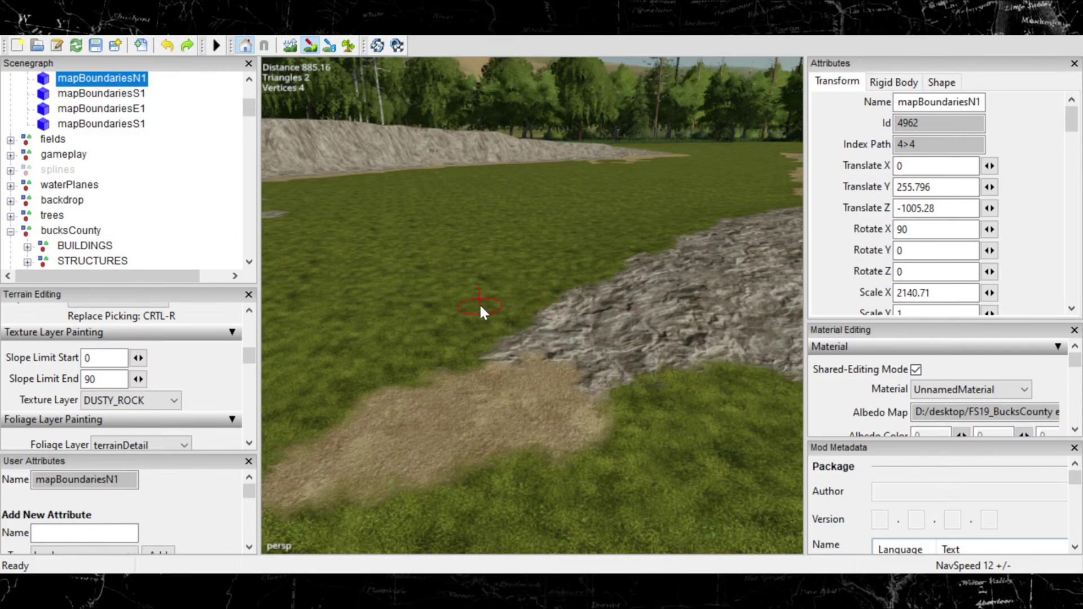
{"action": "mouse_move", "coordinate": [480, 312]}
{"action": "left_mouse_down"}
{"action": "mouse_move", "coordinate": [512, 296]}
{"action": "mouse_move", "coordinate": [419, 360]}
{"action": "left_mouse_up"}
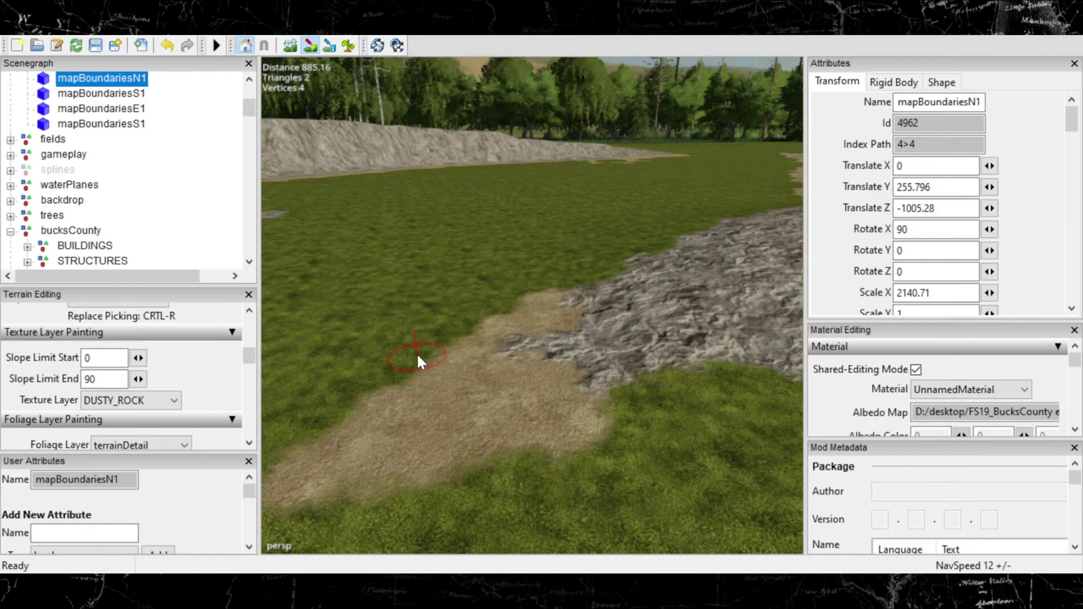
{"action": "mouse_move", "coordinate": [530, 398]}
{"action": "left_mouse_down"}
{"action": "mouse_move", "coordinate": [639, 419]}
{"action": "mouse_move", "coordinate": [732, 382]}
{"action": "mouse_move", "coordinate": [652, 393]}
{"action": "left_mouse_up"}
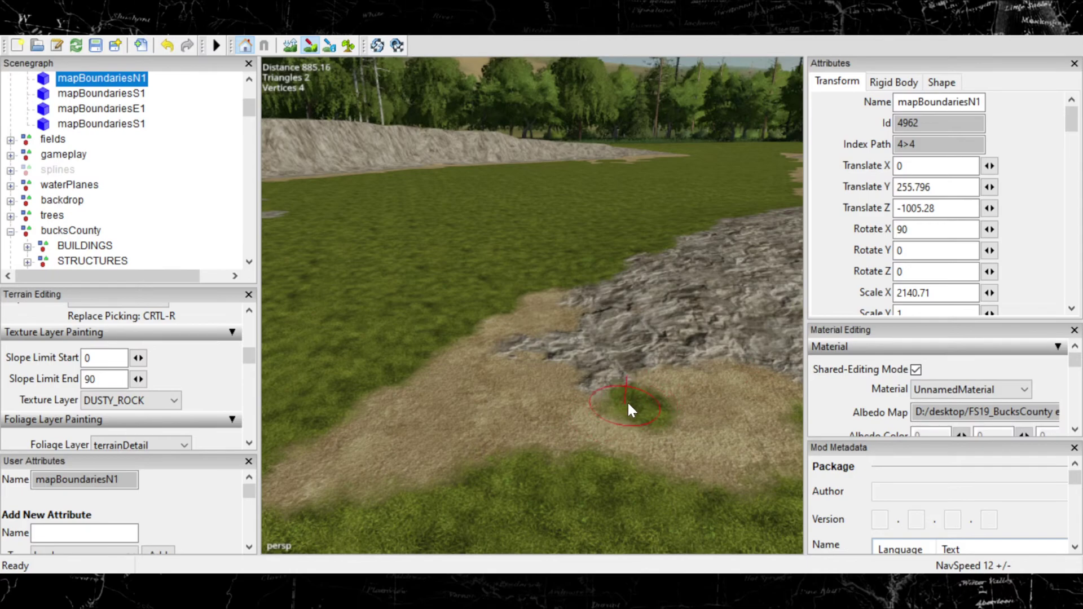
{"action": "left_click", "coordinate": [638, 533]}
{"action": "left_click_drag", "start_coordinate": [623, 404], "coordinate": [616, 389]}
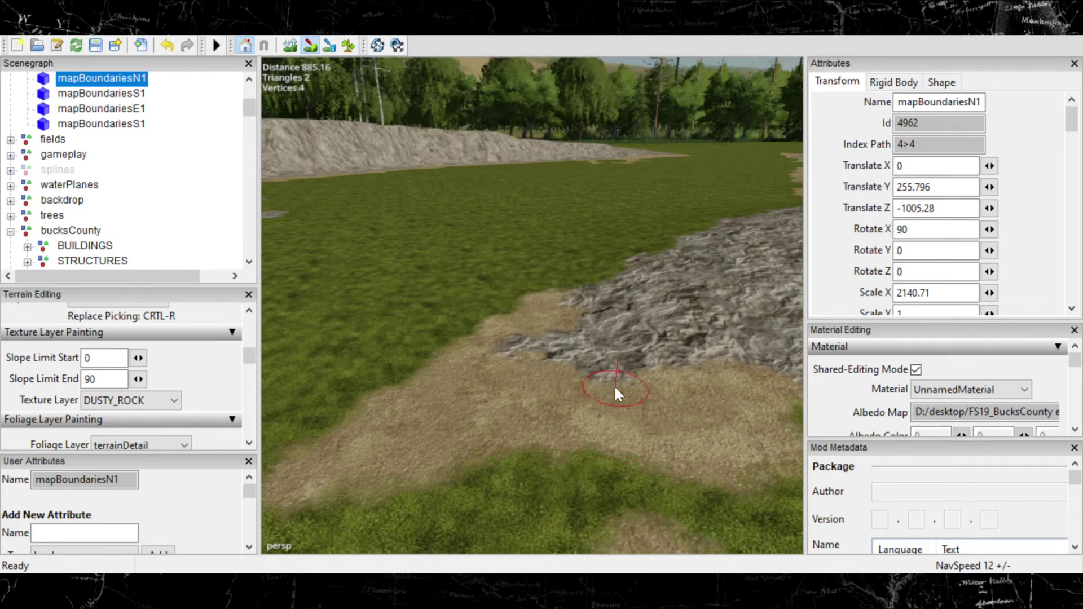
Step: Paint a DUSTY_ROCK band along the rest of the granite mound's grassy edge, joining the existing dirt areas
{"action": "mouse_move", "coordinate": [662, 407]}
{"action": "middle_mouse_down", "text": "alt"}
{"action": "mouse_move", "coordinate": [440, 401]}
{"action": "mouse_move", "coordinate": [492, 397]}
{"action": "middle_mouse_up", "text": "alt"}
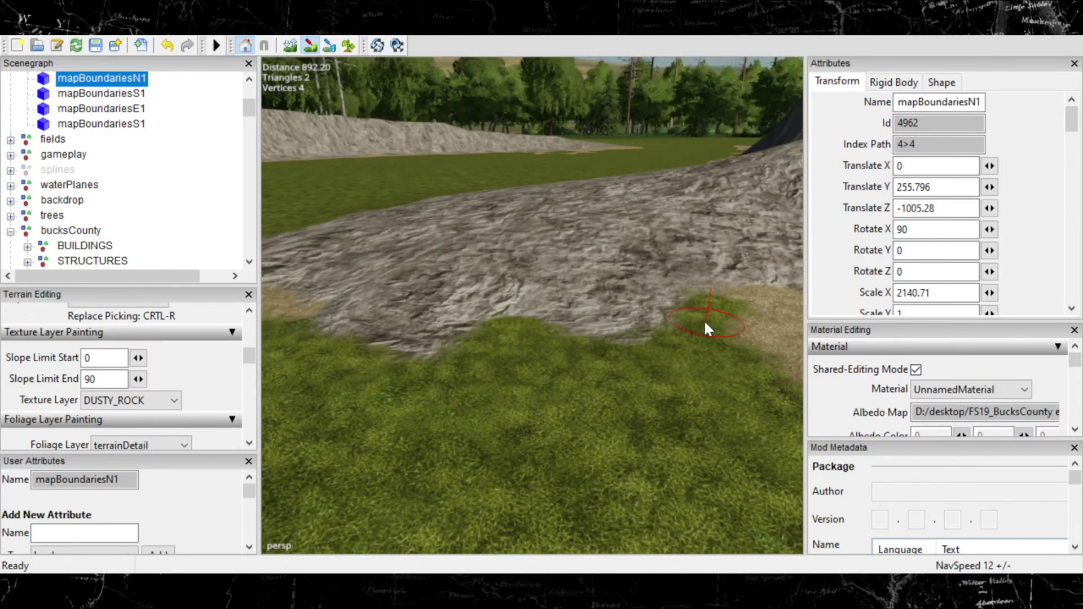
{"action": "mouse_move", "coordinate": [675, 310]}
{"action": "left_mouse_down"}
{"action": "mouse_move", "coordinate": [641, 313]}
{"action": "mouse_move", "coordinate": [629, 377]}
{"action": "mouse_move", "coordinate": [508, 347]}
{"action": "mouse_move", "coordinate": [466, 359]}
{"action": "mouse_move", "coordinate": [483, 325]}
{"action": "left_mouse_up"}
{"action": "mouse_move", "coordinate": [474, 362]}
{"action": "left_mouse_down"}
{"action": "mouse_move", "coordinate": [367, 395]}
{"action": "mouse_move", "coordinate": [282, 362]}
{"action": "left_mouse_up"}
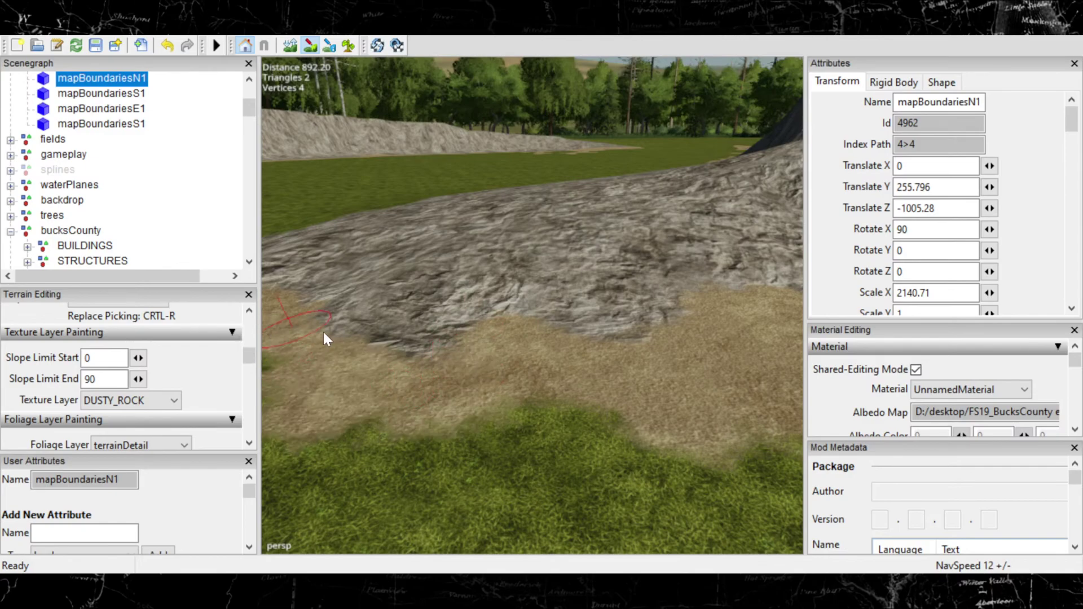
Step: Switch to terrain sculpting and try to raise the flat granite patch beside the rock slope into an uneven ridge
{"action": "middle_click_drag", "start_coordinate": [479, 313], "coordinate": [646, 330], "text": "alt"}
{"action": "middle_click_drag", "start_coordinate": [435, 310], "coordinate": [415, 324], "text": "alt"}
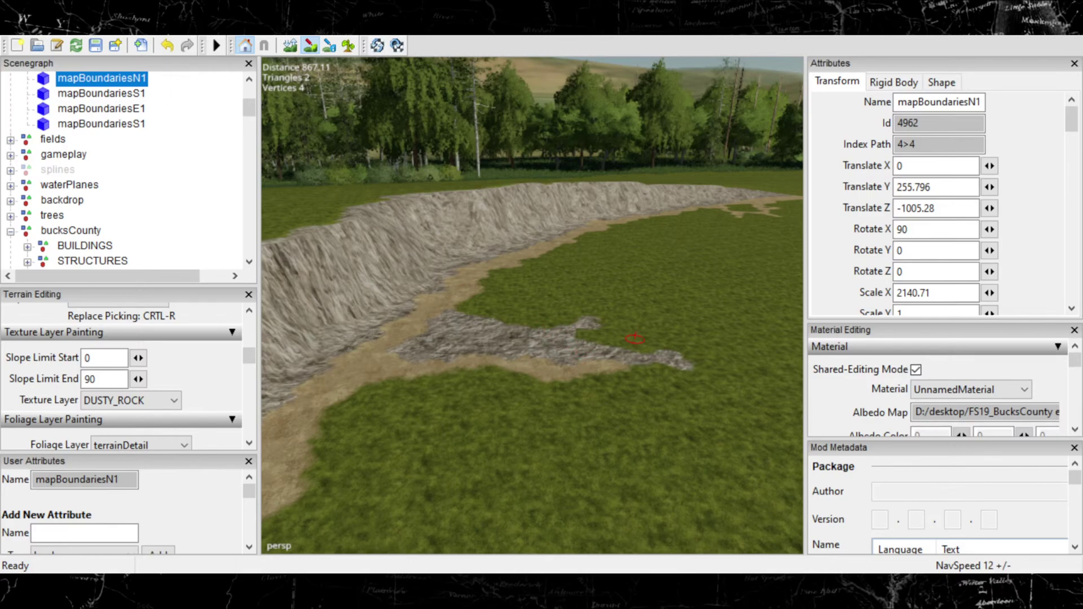
{"action": "middle_click_drag", "start_coordinate": [638, 330], "coordinate": [589, 379], "text": "alt"}
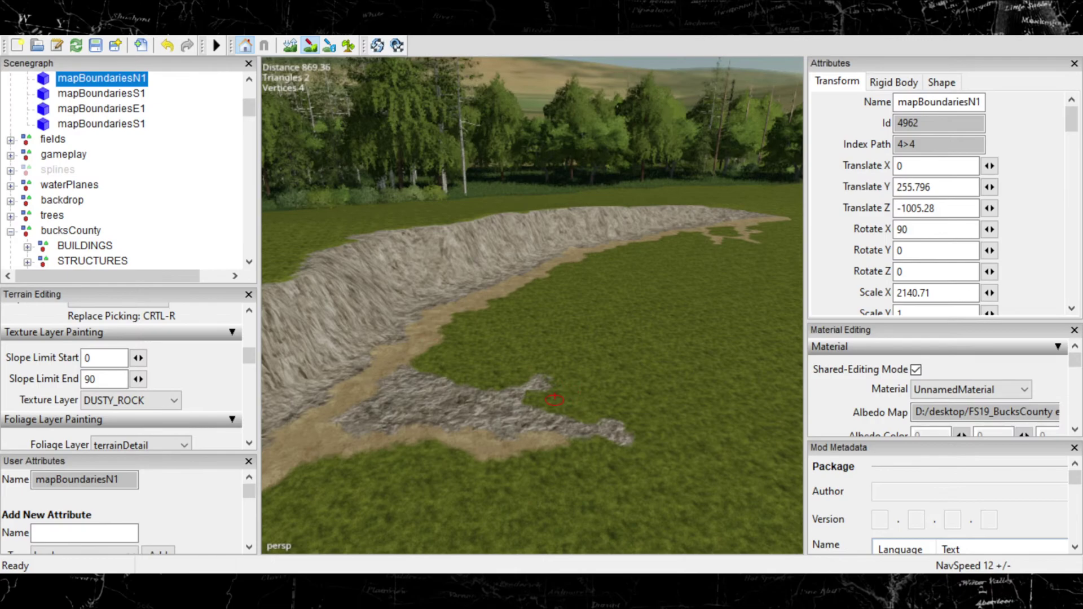
{"action": "middle_click_drag", "start_coordinate": [555, 399], "coordinate": [672, 430], "text": "alt"}
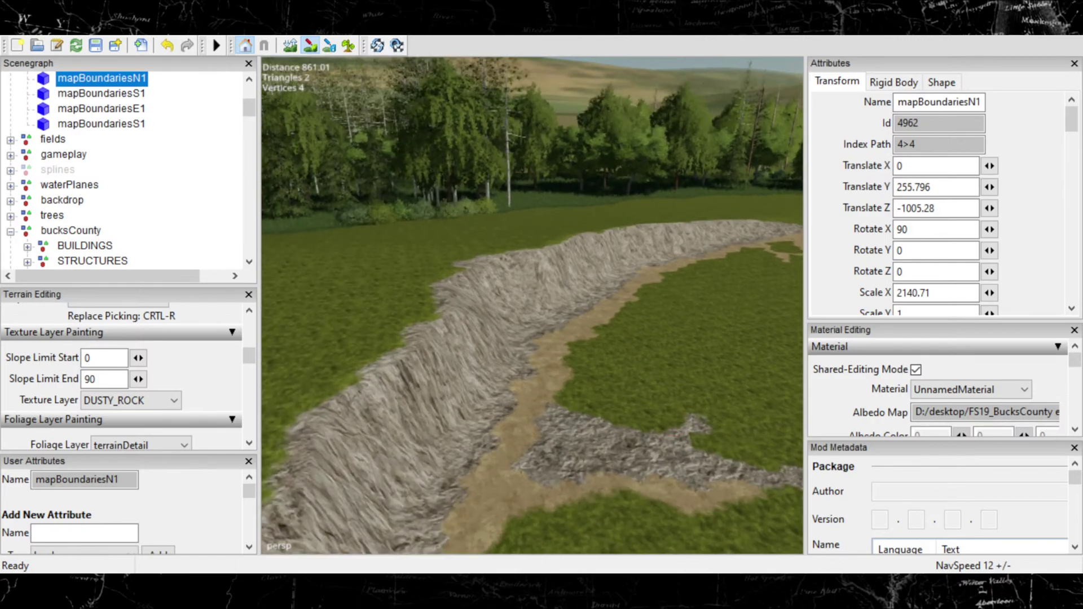
{"action": "left_click", "coordinate": [290, 44]}
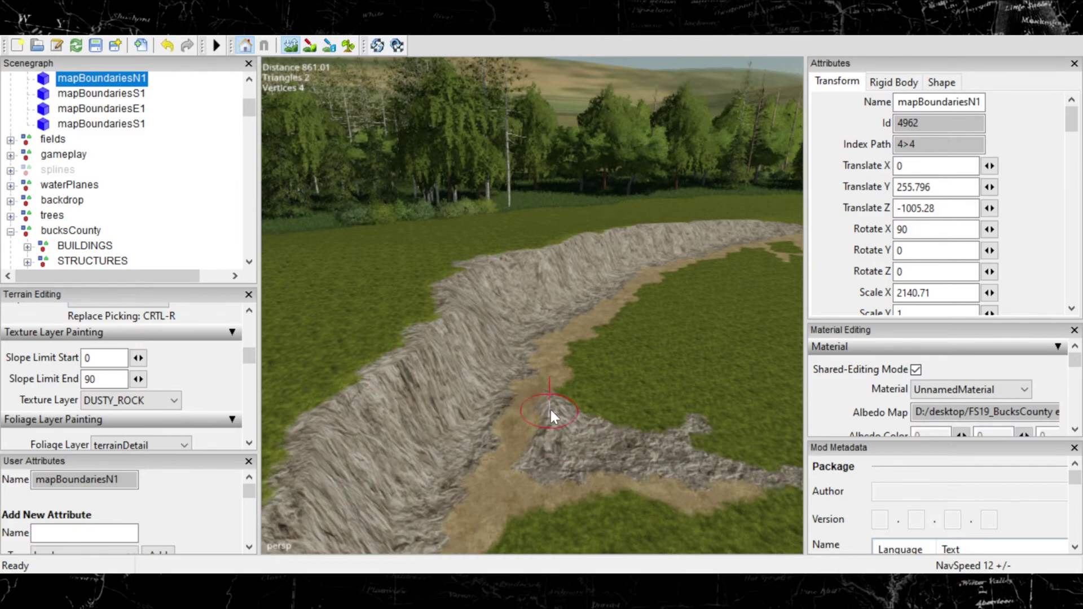
{"action": "mouse_move", "coordinate": [601, 402]}
{"action": "left_mouse_down"}
{"action": "mouse_move", "coordinate": [779, 432]}
{"action": "mouse_move", "coordinate": [730, 429]}
{"action": "left_mouse_up"}
{"action": "left_click_drag", "start_coordinate": [661, 427], "coordinate": [513, 402]}
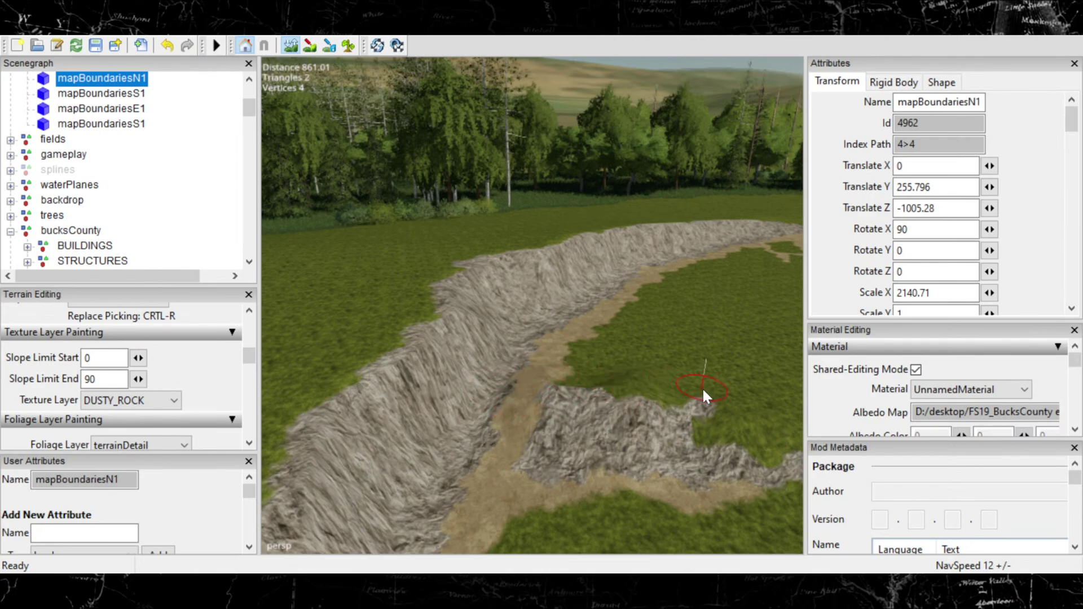
{"action": "mouse_move", "coordinate": [703, 390]}
{"action": "left_mouse_down"}
{"action": "mouse_move", "coordinate": [747, 404]}
{"action": "mouse_move", "coordinate": [712, 388]}
{"action": "left_mouse_up"}
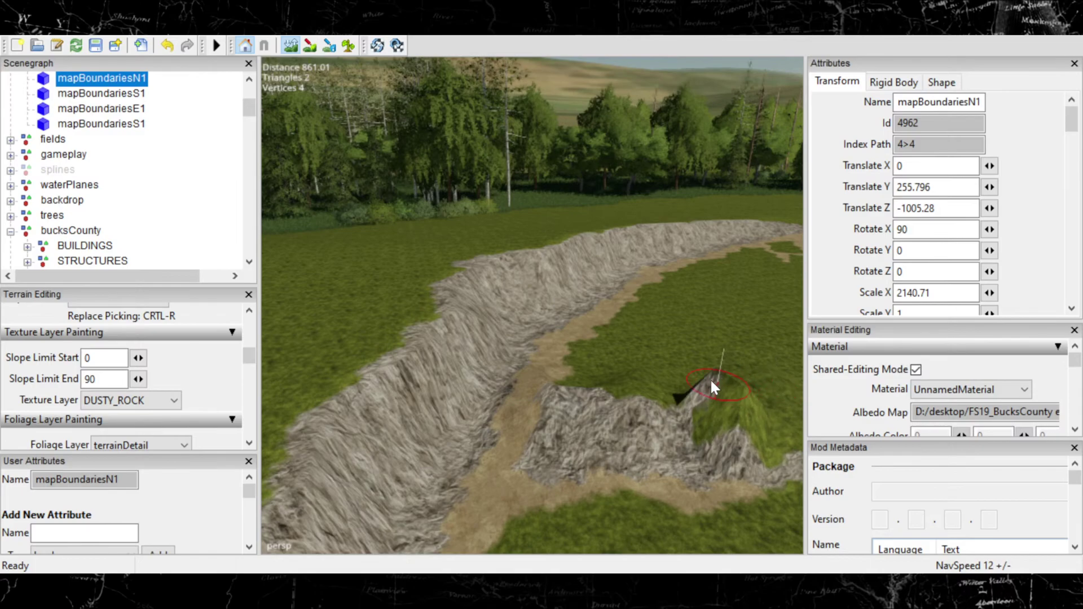
{"action": "mouse_move", "coordinate": [629, 385]}
{"action": "left_mouse_down"}
{"action": "mouse_move", "coordinate": [570, 388]}
{"action": "mouse_move", "coordinate": [713, 396]}
{"action": "mouse_move", "coordinate": [729, 367]}
{"action": "mouse_move", "coordinate": [740, 376]}
{"action": "mouse_move", "coordinate": [744, 386]}
{"action": "mouse_move", "coordinate": [659, 364]}
{"action": "mouse_move", "coordinate": [592, 376]}
{"action": "mouse_move", "coordinate": [581, 394]}
{"action": "mouse_move", "coordinate": [742, 342]}
{"action": "left_mouse_up"}
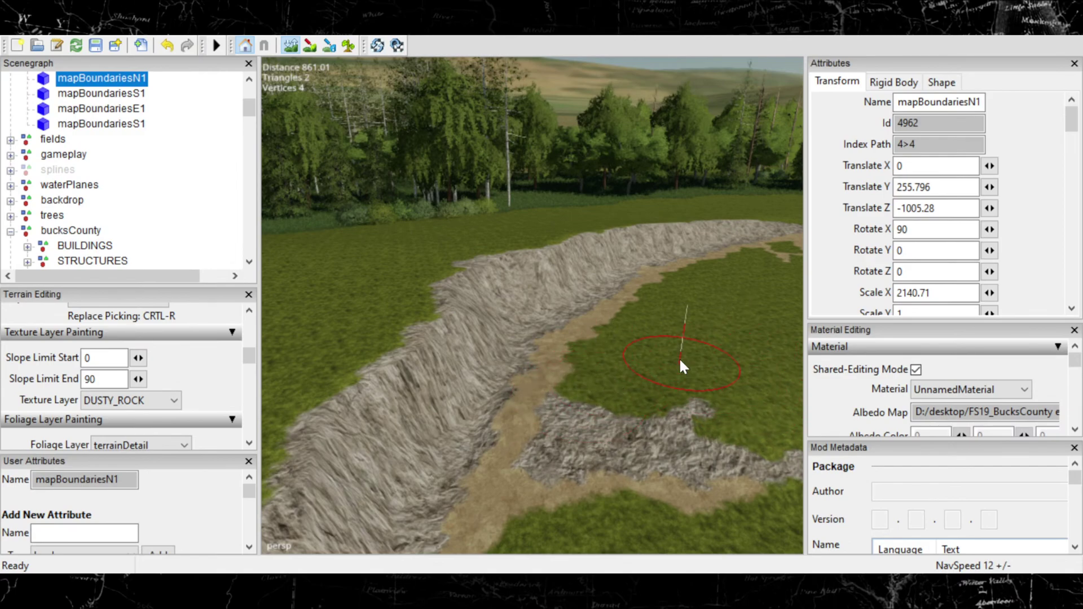
{"action": "mouse_move", "coordinate": [682, 404]}
{"action": "left_mouse_down"}
{"action": "mouse_move", "coordinate": [717, 398]}
{"action": "mouse_move", "coordinate": [689, 411]}
{"action": "mouse_move", "coordinate": [666, 405]}
{"action": "left_mouse_up"}
Step: Examine the quarry's rock slope, its dirt border and the embedded boulders along its length
{"action": "mouse_move", "coordinate": [665, 405]}
{"action": "right_mouse_down"}
{"action": "mouse_move", "coordinate": [645, 266]}
{"action": "mouse_move", "coordinate": [597, 242]}
{"action": "mouse_move", "coordinate": [566, 271]}
{"action": "right_mouse_up"}
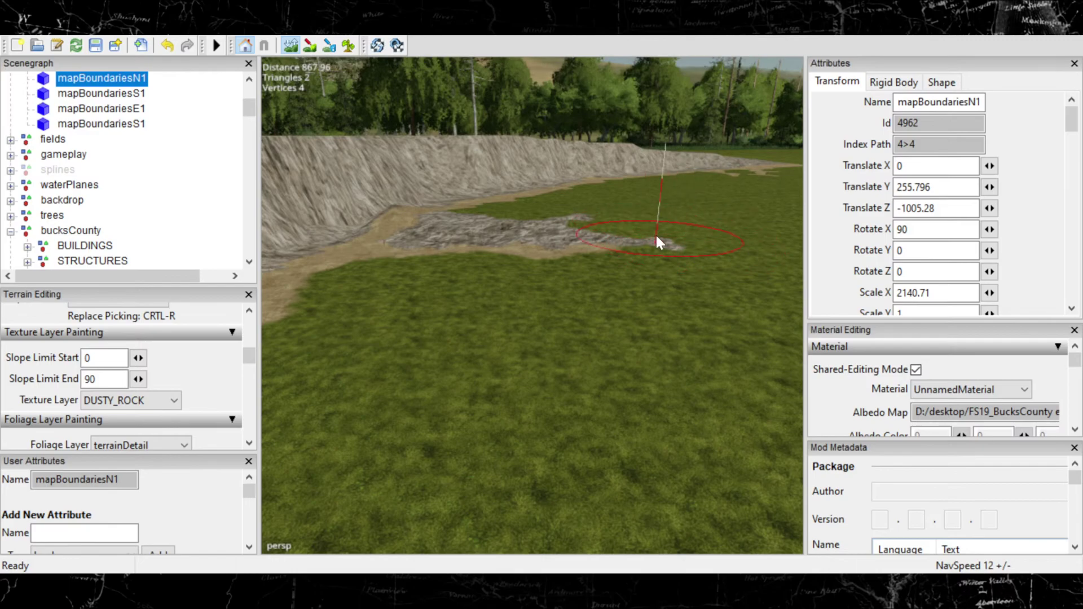
{"action": "mouse_move", "coordinate": [505, 314]}
{"action": "middle_mouse_down"}
{"action": "mouse_move", "coordinate": [567, 255]}
{"action": "mouse_move", "coordinate": [520, 260]}
{"action": "mouse_move", "coordinate": [544, 229]}
{"action": "mouse_move", "coordinate": [471, 259]}
{"action": "mouse_move", "coordinate": [547, 315]}
{"action": "middle_mouse_up"}
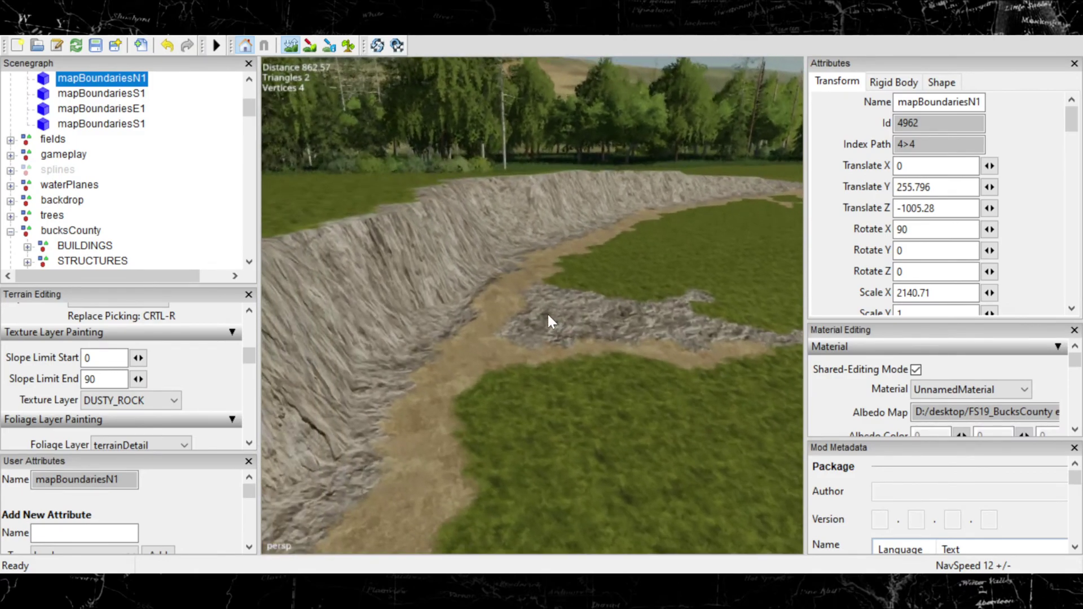
{"action": "mouse_move", "coordinate": [476, 376]}
{"action": "middle_mouse_down"}
{"action": "mouse_move", "coordinate": [538, 340]}
{"action": "mouse_move", "coordinate": [442, 358]}
{"action": "mouse_move", "coordinate": [473, 351]}
{"action": "middle_mouse_up"}
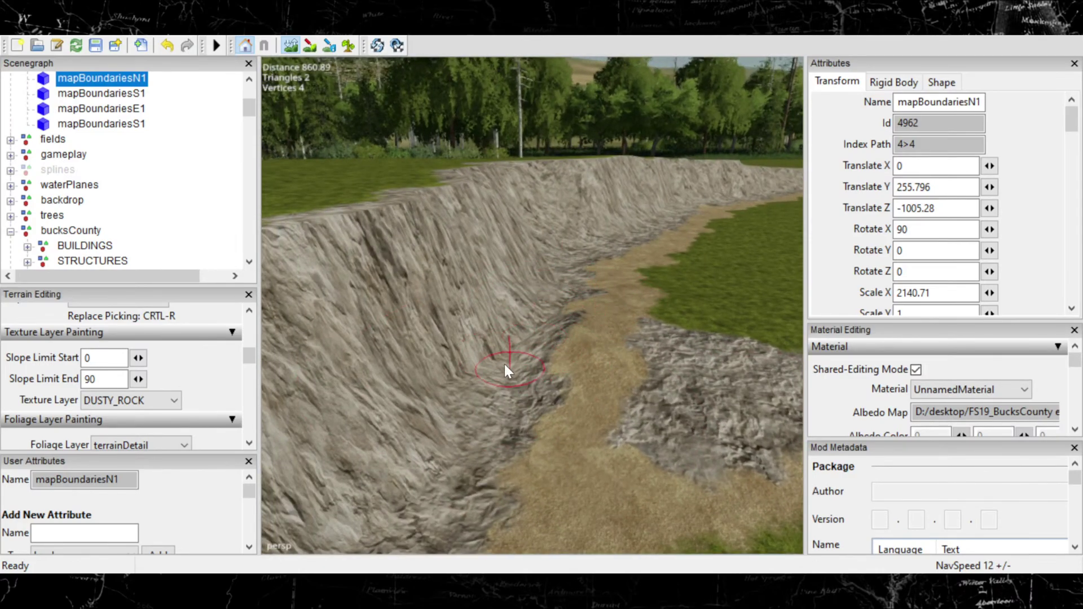
{"action": "mouse_move", "coordinate": [508, 367]}
{"action": "middle_mouse_down"}
{"action": "mouse_move", "coordinate": [567, 333]}
{"action": "mouse_move", "coordinate": [527, 333]}
{"action": "mouse_move", "coordinate": [543, 288]}
{"action": "mouse_move", "coordinate": [526, 320]}
{"action": "mouse_move", "coordinate": [480, 324]}
{"action": "mouse_move", "coordinate": [597, 370]}
{"action": "mouse_move", "coordinate": [489, 429]}
{"action": "mouse_move", "coordinate": [590, 269]}
{"action": "mouse_move", "coordinate": [551, 354]}
{"action": "mouse_move", "coordinate": [544, 284]}
{"action": "mouse_move", "coordinate": [586, 207]}
{"action": "mouse_move", "coordinate": [402, 323]}
{"action": "mouse_move", "coordinate": [333, 384]}
{"action": "middle_mouse_up"}
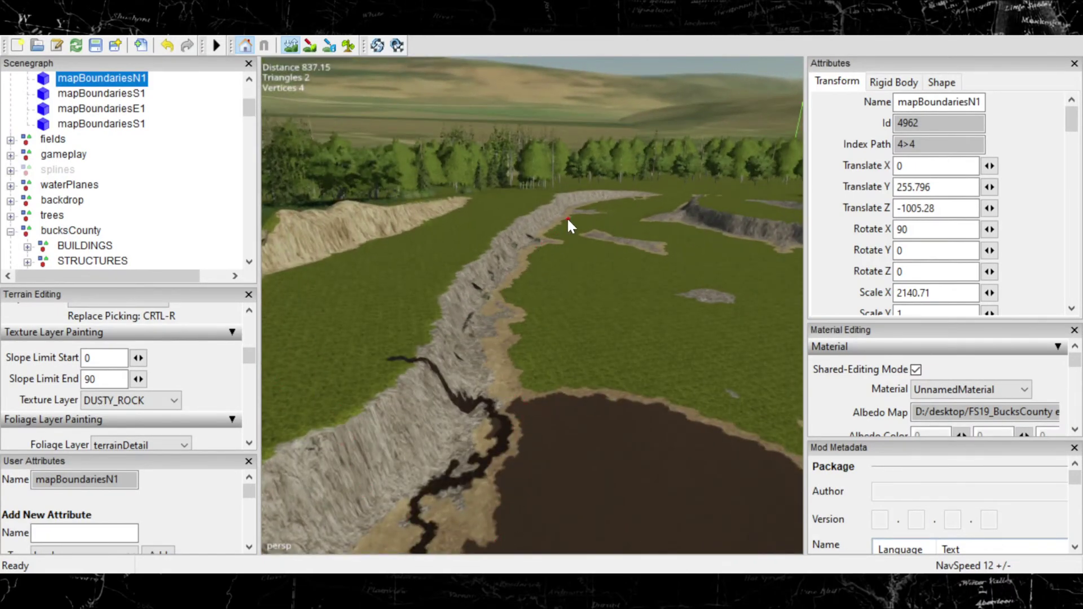
{"action": "middle_click_drag", "start_coordinate": [568, 220], "coordinate": [566, 310]}
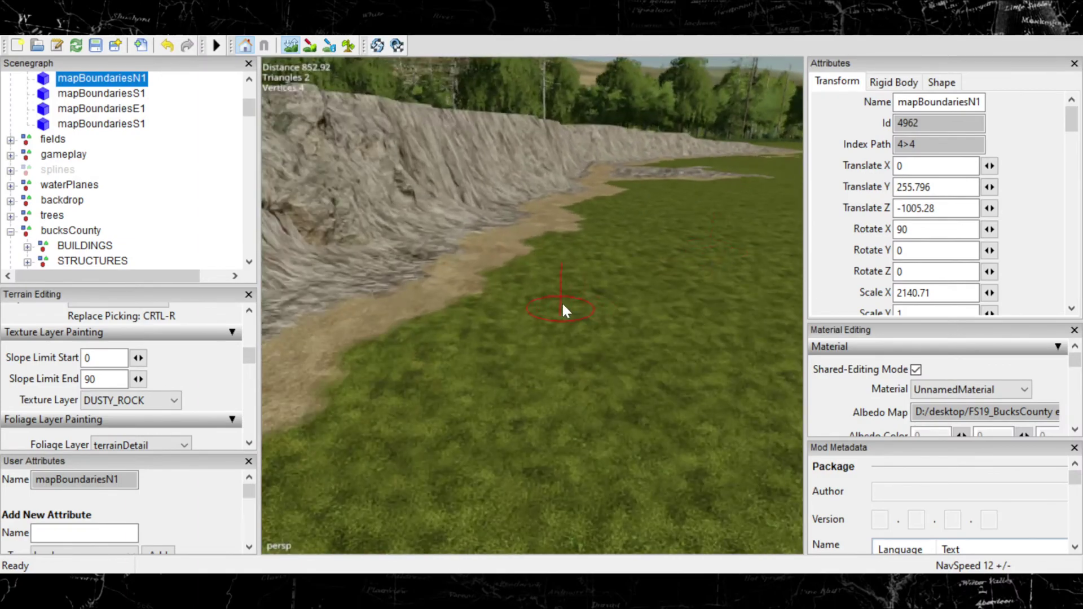
{"action": "middle_click_drag", "start_coordinate": [581, 229], "coordinate": [675, 191]}
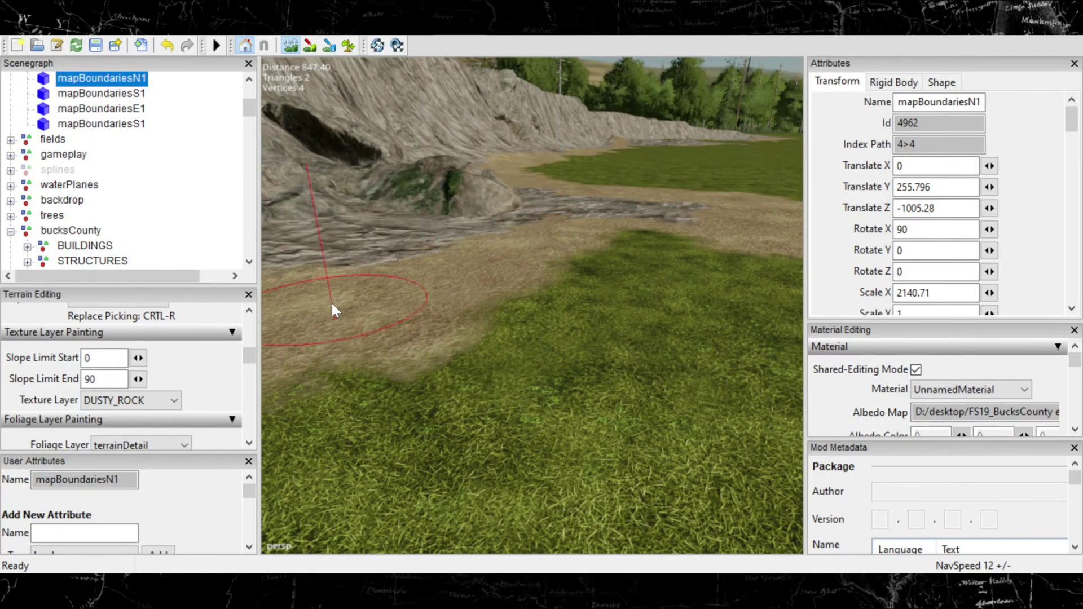
{"action": "middle_click_drag", "start_coordinate": [330, 301], "coordinate": [629, 262]}
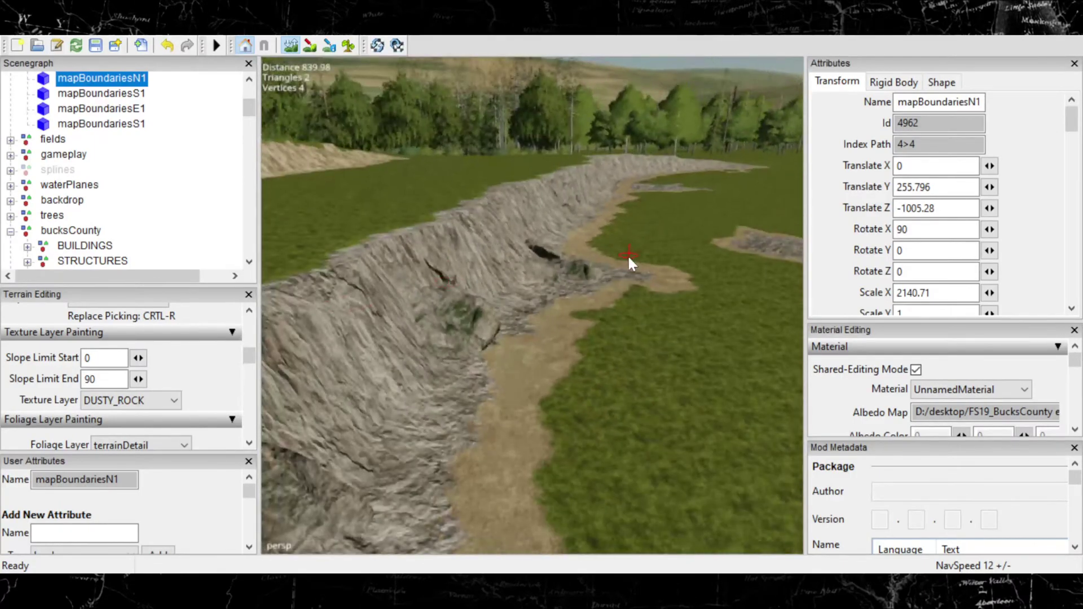
{"action": "middle_click_drag", "start_coordinate": [585, 235], "coordinate": [373, 443]}
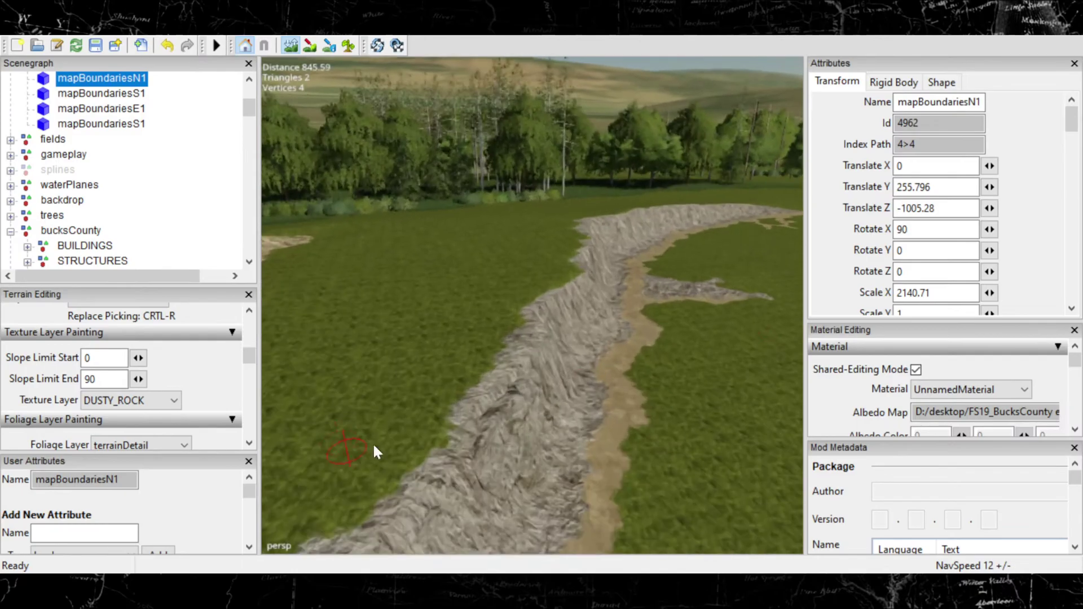
Step: Raise the ground at the foot of the steep rock slope and blend it into a gentler, rougher incline
{"action": "middle_click_drag", "start_coordinate": [675, 379], "coordinate": [596, 318]}
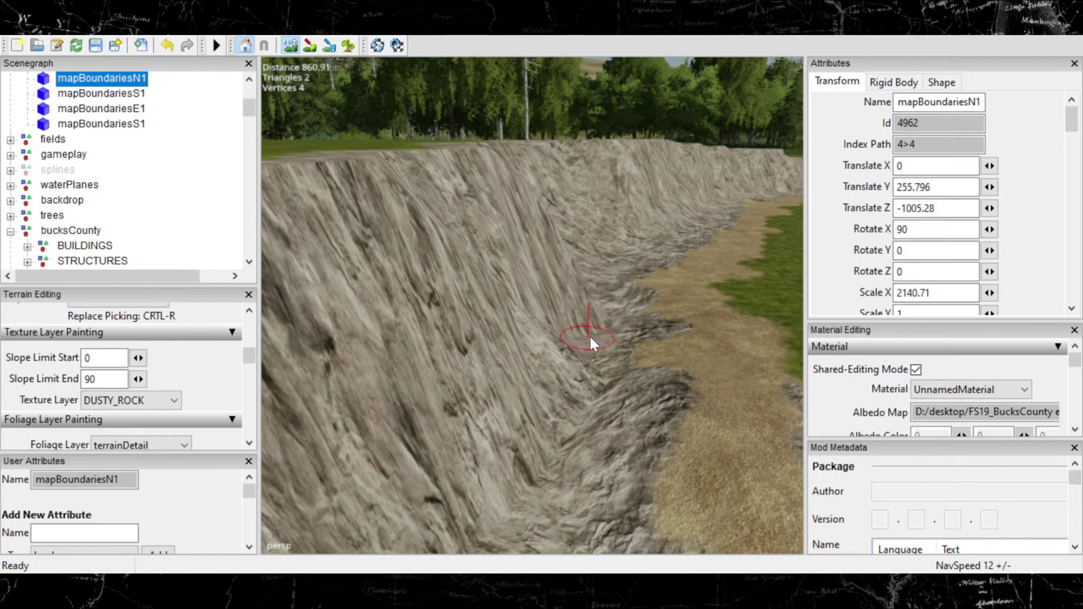
{"action": "mouse_move", "coordinate": [554, 452]}
{"action": "left_mouse_down"}
{"action": "mouse_move", "coordinate": [597, 347]}
{"action": "mouse_move", "coordinate": [561, 397]}
{"action": "mouse_move", "coordinate": [580, 390]}
{"action": "mouse_move", "coordinate": [578, 412]}
{"action": "mouse_move", "coordinate": [582, 394]}
{"action": "mouse_move", "coordinate": [567, 403]}
{"action": "mouse_move", "coordinate": [573, 466]}
{"action": "left_mouse_up"}
{"action": "mouse_move", "coordinate": [573, 466]}
{"action": "right_mouse_down"}
{"action": "mouse_move", "coordinate": [587, 404]}
{"action": "mouse_move", "coordinate": [580, 351]}
{"action": "mouse_move", "coordinate": [593, 381]}
{"action": "right_mouse_up"}
{"action": "left_click_drag", "start_coordinate": [580, 334], "coordinate": [576, 338]}
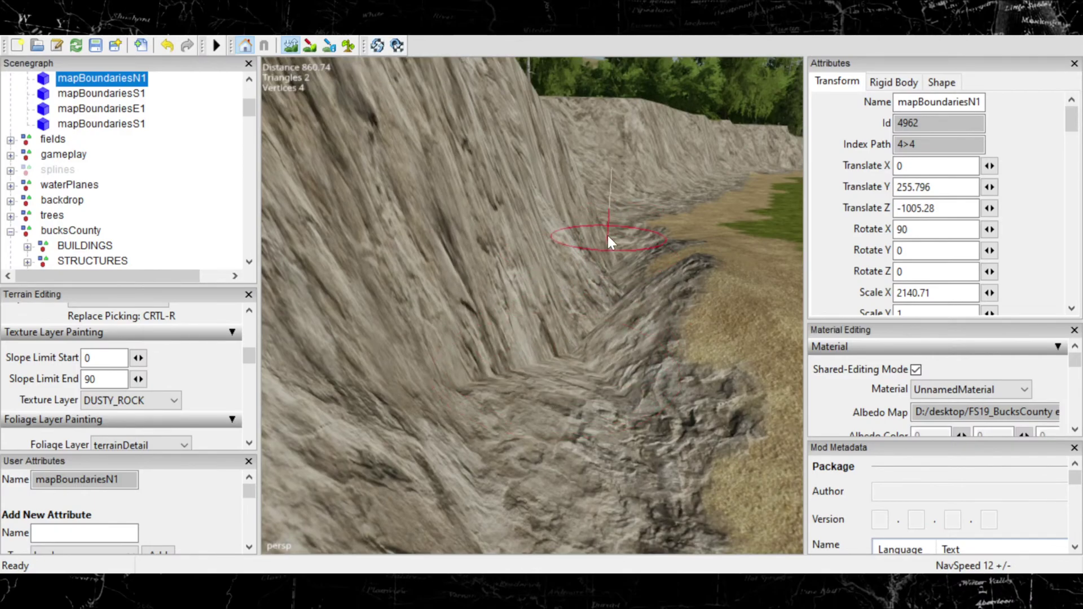
{"action": "right_click_drag", "start_coordinate": [552, 387], "coordinate": [567, 346]}
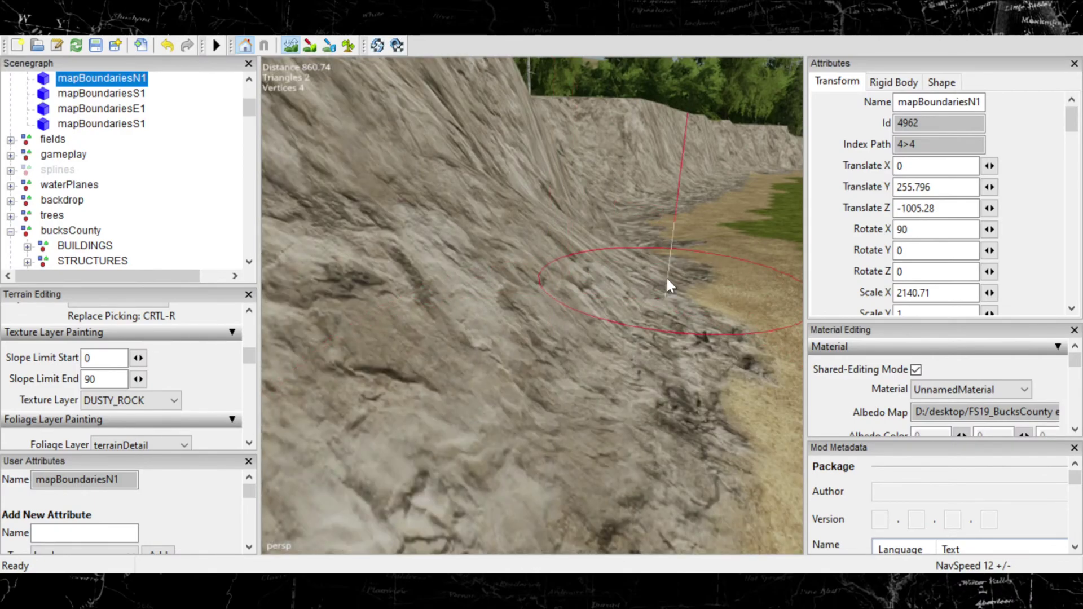
{"action": "right_click_drag", "start_coordinate": [667, 279], "coordinate": [567, 235]}
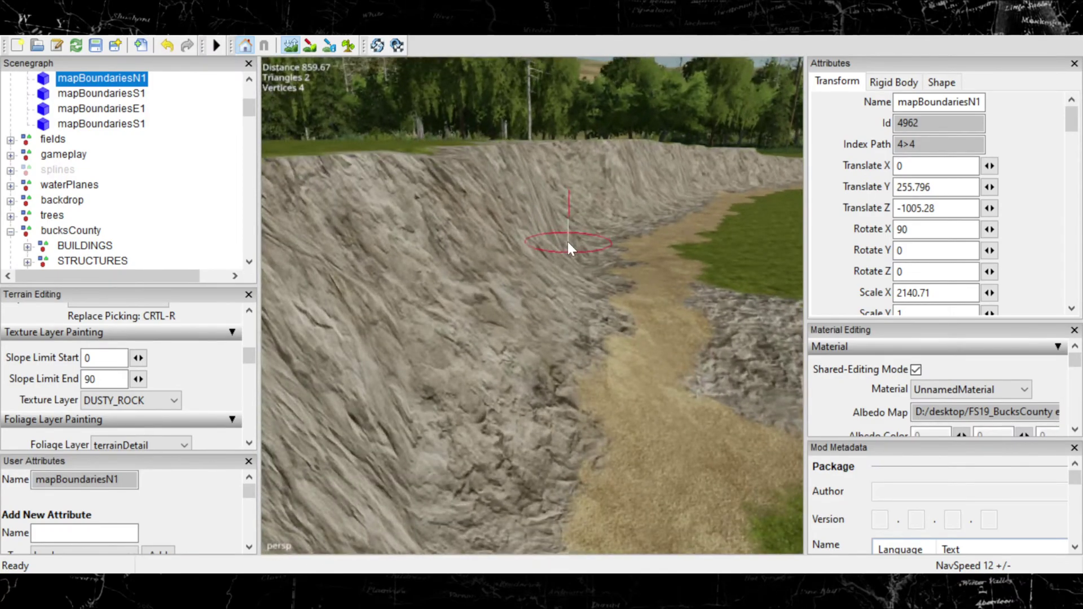
Step: Undo the last sculpting change on the steep rock slope and rework its foot into a rough incline
{"action": "key", "text": "ctrl+z"}
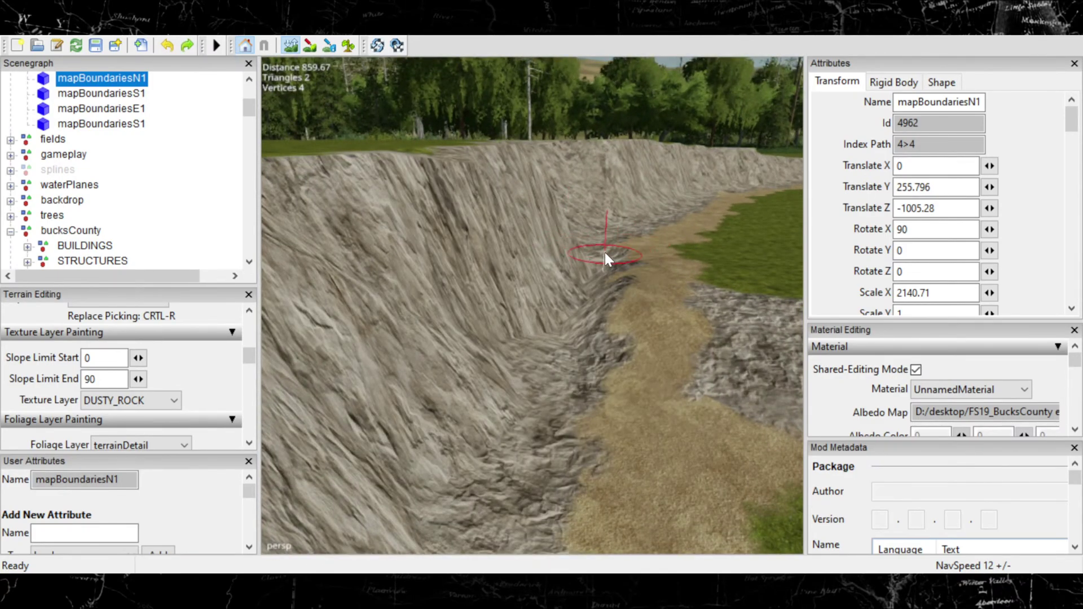
{"action": "mouse_move", "coordinate": [605, 252]}
{"action": "left_mouse_down"}
{"action": "mouse_move", "coordinate": [550, 308]}
{"action": "mouse_move", "coordinate": [542, 394]}
{"action": "left_mouse_up"}
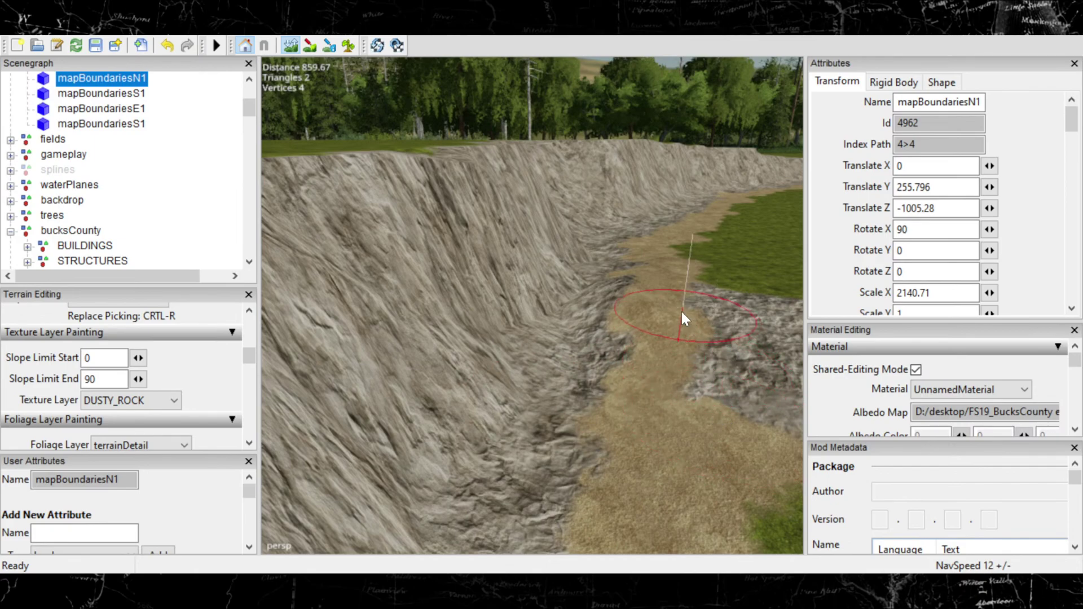
Step: Switch to texture painting and cover the dirt strip between the rock slope and the granite patch with GRANITE_ROCK
{"action": "left_click", "coordinate": [309, 45]}
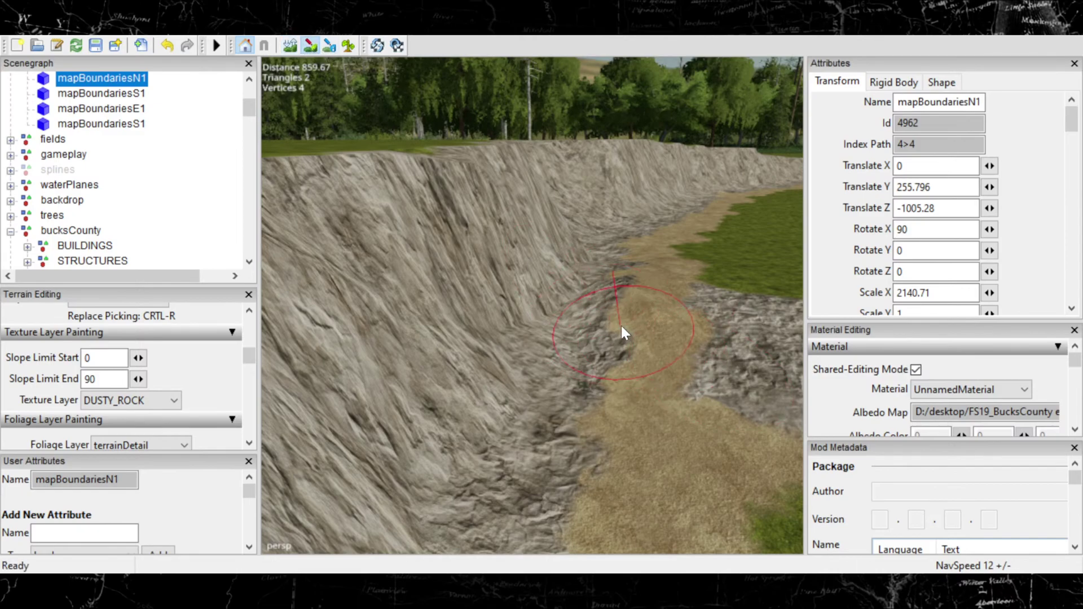
{"action": "left_click", "coordinate": [177, 400]}
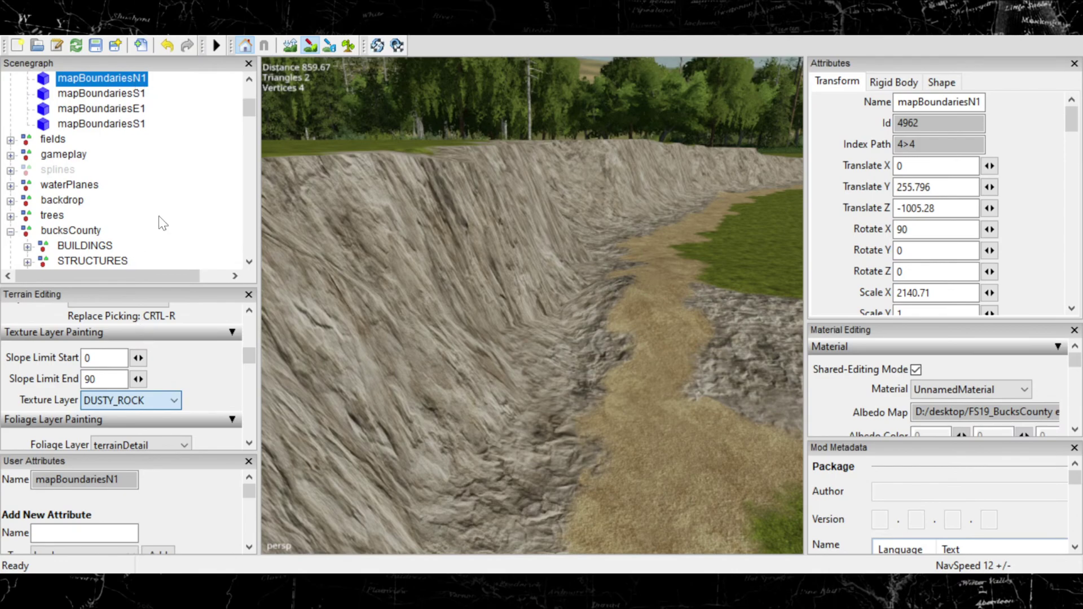
{"action": "key", "text": "Down"}
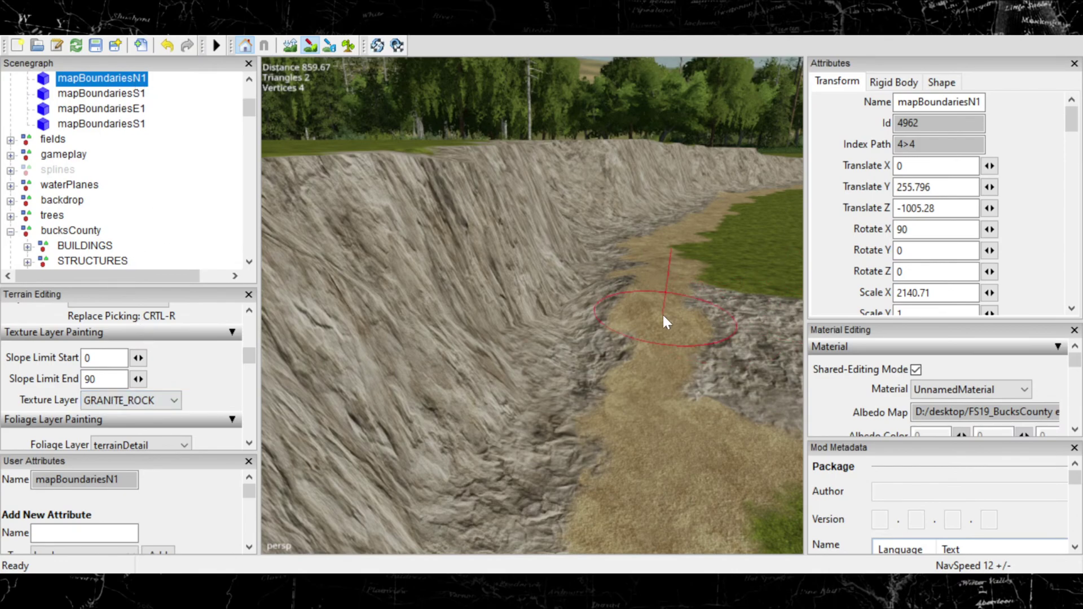
{"action": "mouse_move", "coordinate": [663, 313]}
{"action": "left_mouse_down"}
{"action": "mouse_move", "coordinate": [642, 316]}
{"action": "mouse_move", "coordinate": [642, 303]}
{"action": "left_mouse_up"}
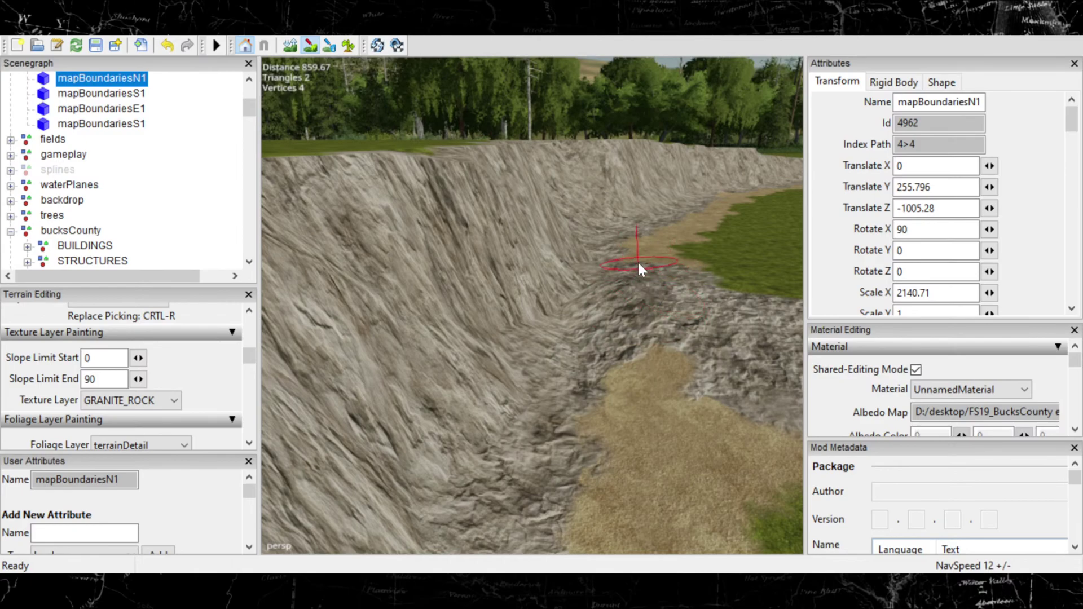
{"action": "mouse_move", "coordinate": [672, 350]}
{"action": "left_mouse_down"}
{"action": "mouse_move", "coordinate": [645, 343]}
{"action": "mouse_move", "coordinate": [613, 378]}
{"action": "mouse_move", "coordinate": [703, 370]}
{"action": "mouse_move", "coordinate": [702, 341]}
{"action": "left_mouse_up"}
Step: Extend the GRANITE_ROCK patch across the neighbouring grass, filling its gaps and stretching an uneven arm away from the slope
{"action": "mouse_move", "coordinate": [702, 342]}
{"action": "right_mouse_down"}
{"action": "mouse_move", "coordinate": [607, 332]}
{"action": "mouse_move", "coordinate": [555, 293]}
{"action": "mouse_move", "coordinate": [502, 320]}
{"action": "right_mouse_up"}
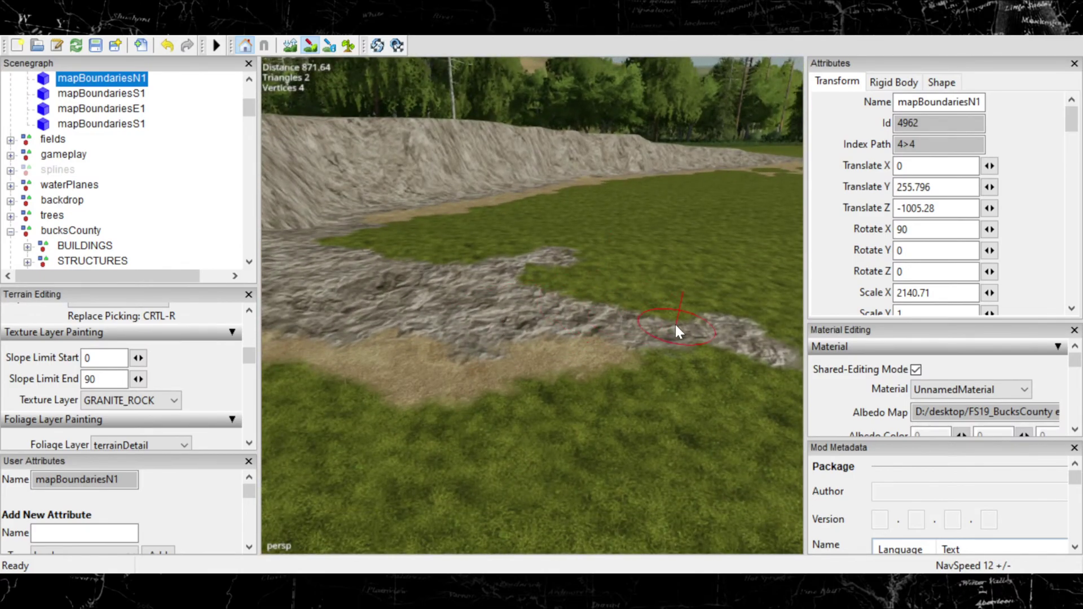
{"action": "mouse_move", "coordinate": [652, 301]}
{"action": "left_mouse_down"}
{"action": "mouse_move", "coordinate": [608, 292]}
{"action": "mouse_move", "coordinate": [574, 267]}
{"action": "mouse_move", "coordinate": [543, 286]}
{"action": "mouse_move", "coordinate": [528, 269]}
{"action": "left_mouse_up"}
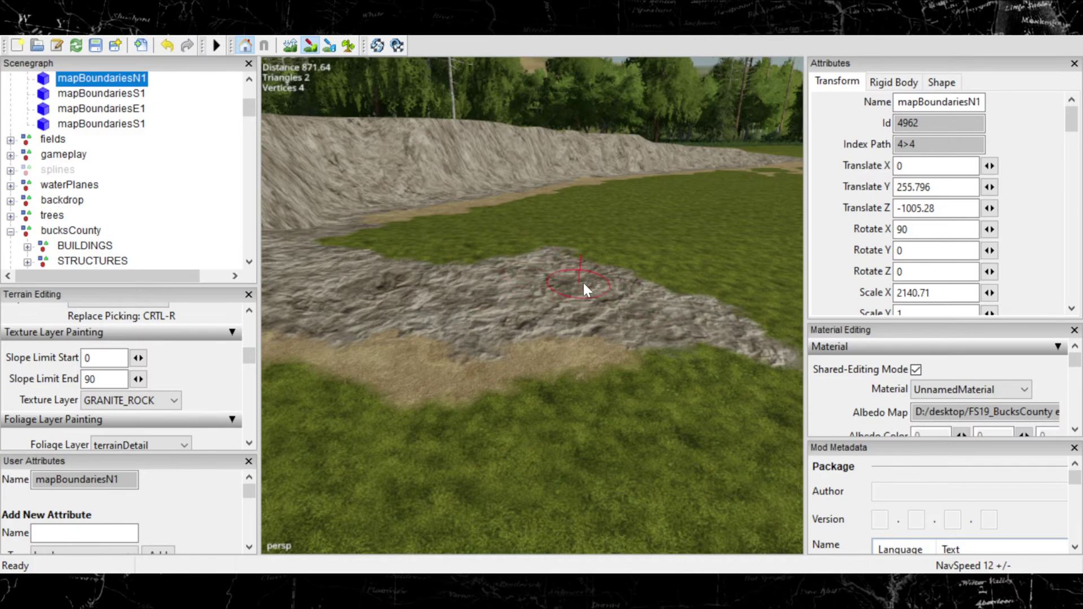
{"action": "mouse_move", "coordinate": [593, 286]}
{"action": "left_mouse_down"}
{"action": "mouse_move", "coordinate": [556, 273]}
{"action": "mouse_move", "coordinate": [591, 263]}
{"action": "left_mouse_up"}
{"action": "mouse_move", "coordinate": [728, 242]}
{"action": "left_mouse_down"}
{"action": "mouse_move", "coordinate": [698, 264]}
{"action": "mouse_move", "coordinate": [624, 270]}
{"action": "left_mouse_up"}
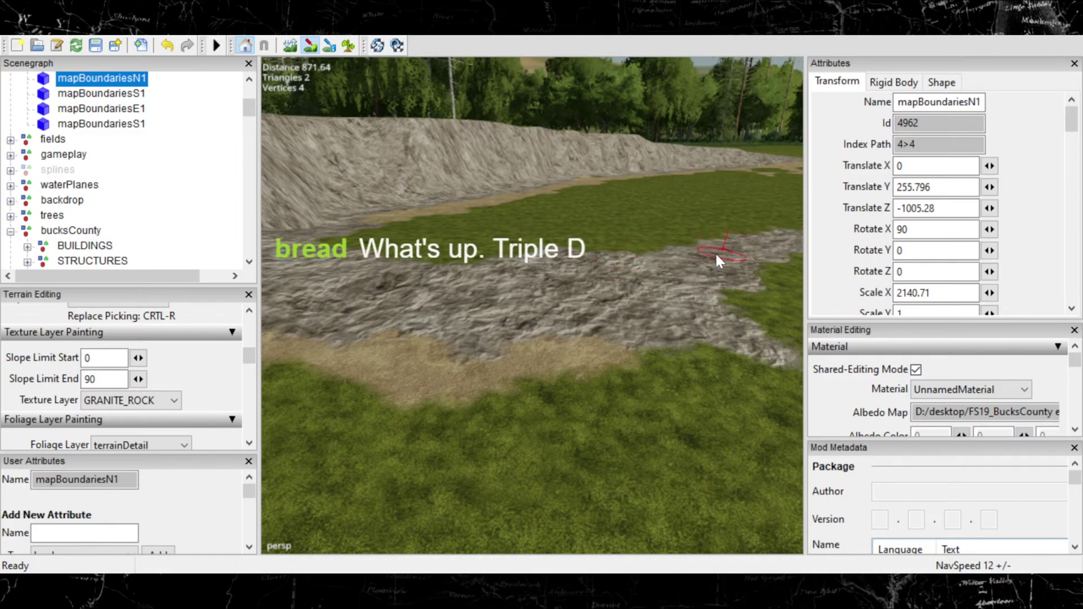
{"action": "mouse_move", "coordinate": [611, 255]}
{"action": "left_mouse_down"}
{"action": "mouse_move", "coordinate": [622, 242]}
{"action": "mouse_move", "coordinate": [553, 239]}
{"action": "left_mouse_up"}
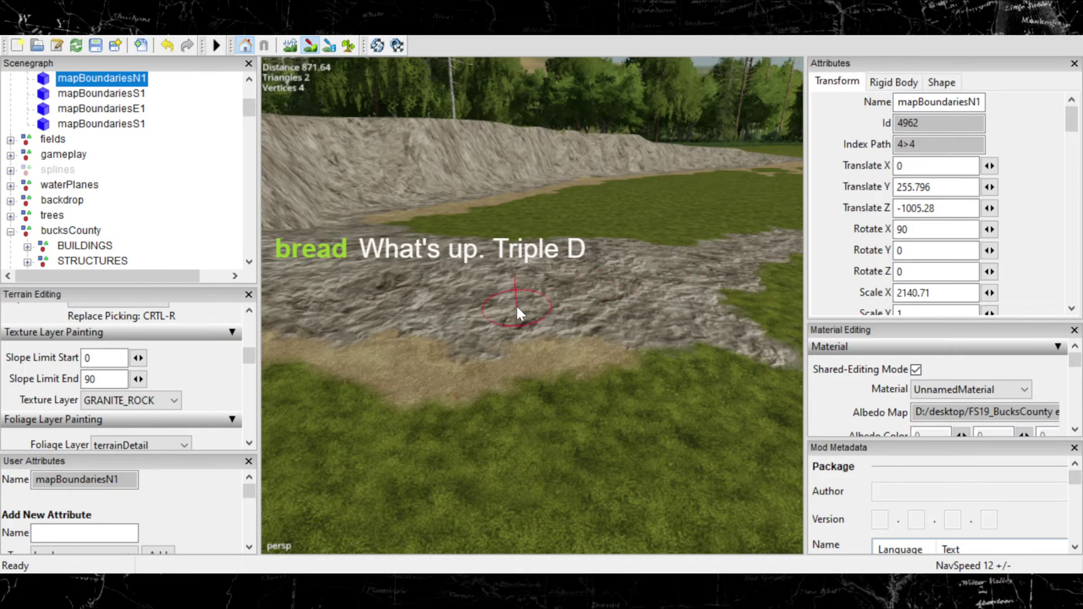
Step: Paint a DUSTY_ROCK border along the granite patch's inner grassy edge, starting at the dirt strip beside the rock slope
{"action": "mouse_move", "coordinate": [517, 308]}
{"action": "left_mouse_down"}
{"action": "mouse_move", "coordinate": [621, 296]}
{"action": "mouse_move", "coordinate": [510, 296]}
{"action": "mouse_move", "coordinate": [433, 322]}
{"action": "left_mouse_up"}
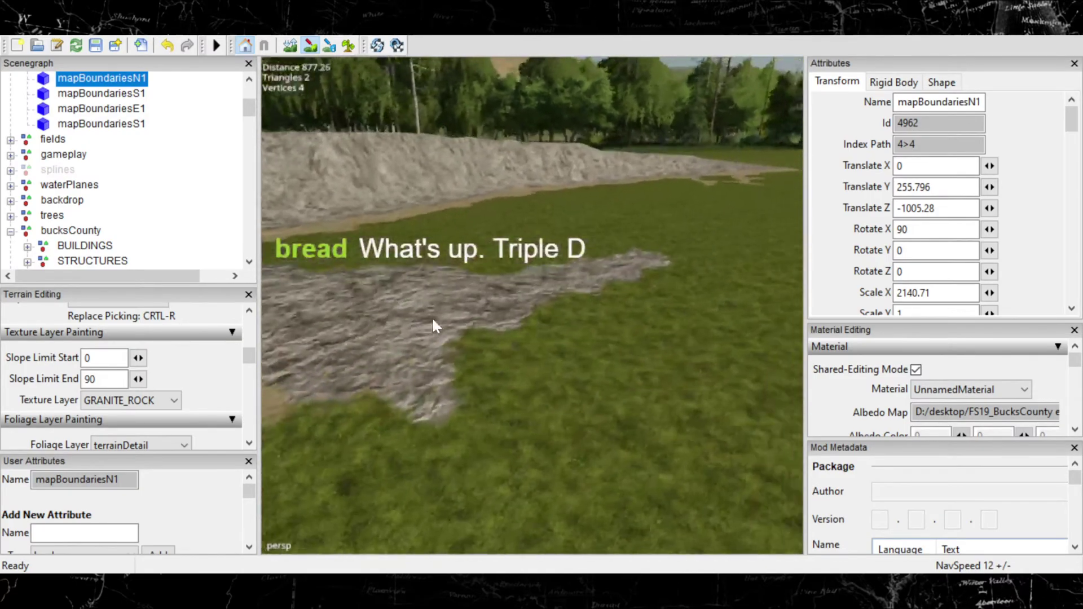
{"action": "middle_click_drag", "start_coordinate": [433, 320], "coordinate": [592, 375], "text": "alt"}
{"action": "left_click_drag", "start_coordinate": [591, 375], "coordinate": [617, 315], "text": "alt"}
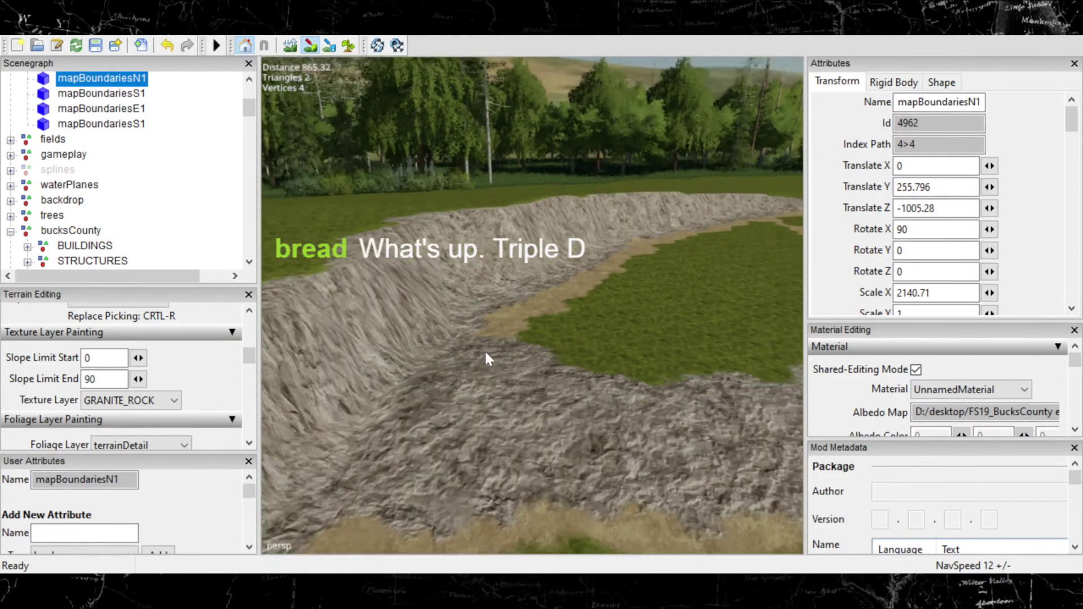
{"action": "scroll", "coordinate": [486, 353], "scroll_direction": "down", "scroll_amount": 6}
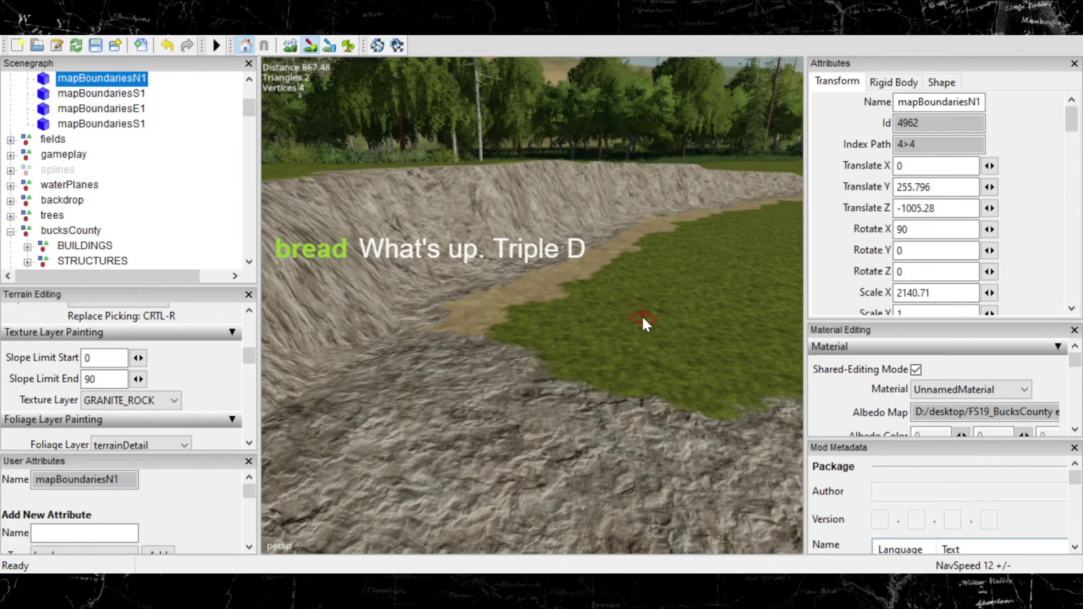
{"action": "mouse_move", "coordinate": [533, 343]}
{"action": "right_mouse_down"}
{"action": "mouse_move", "coordinate": [609, 349]}
{"action": "mouse_move", "coordinate": [500, 320]}
{"action": "mouse_move", "coordinate": [515, 262]}
{"action": "mouse_move", "coordinate": [580, 257]}
{"action": "mouse_move", "coordinate": [599, 280]}
{"action": "mouse_move", "coordinate": [529, 279]}
{"action": "mouse_move", "coordinate": [587, 238]}
{"action": "mouse_move", "coordinate": [541, 250]}
{"action": "mouse_move", "coordinate": [516, 275]}
{"action": "mouse_move", "coordinate": [567, 255]}
{"action": "mouse_move", "coordinate": [504, 269]}
{"action": "right_mouse_up"}
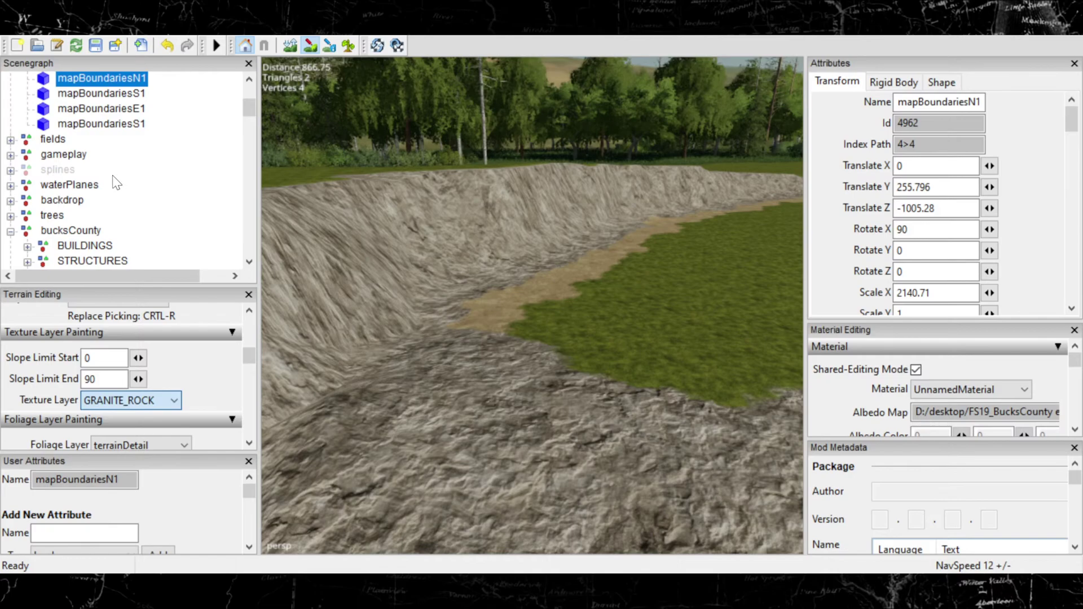
{"action": "key", "text": "Down"}
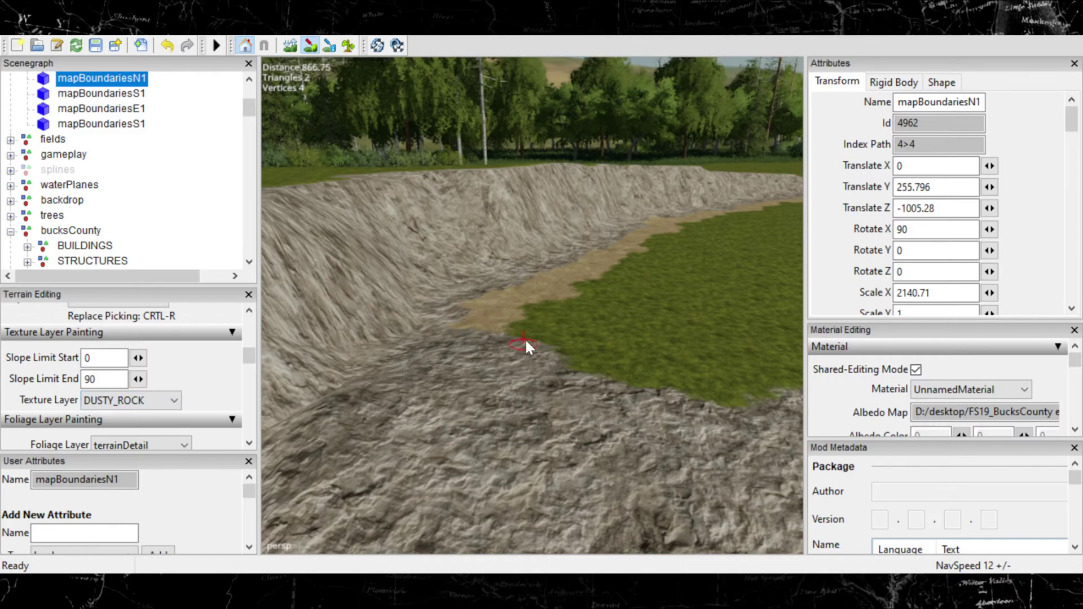
{"action": "mouse_move", "coordinate": [529, 331]}
{"action": "left_mouse_down"}
{"action": "mouse_move", "coordinate": [502, 333]}
{"action": "mouse_move", "coordinate": [543, 336]}
{"action": "mouse_move", "coordinate": [620, 373]}
{"action": "mouse_move", "coordinate": [585, 370]}
{"action": "mouse_move", "coordinate": [741, 380]}
{"action": "left_mouse_up"}
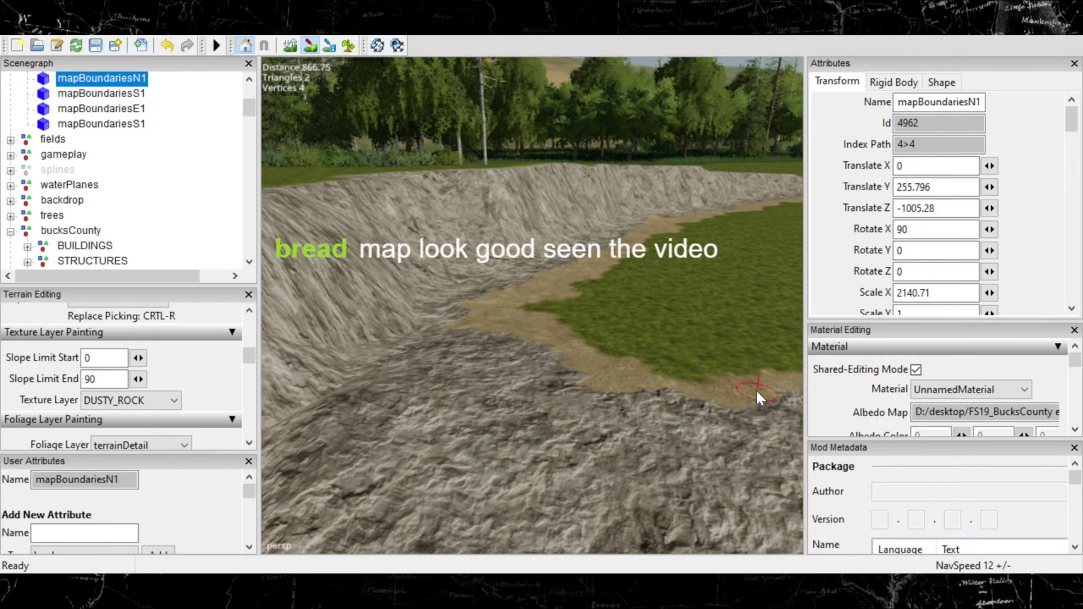
Step: Continue the DUSTY_ROCK border toward the granite arm's tip, undoing one stroke and repainting it with a more irregular outline
{"action": "middle_click_drag", "start_coordinate": [756, 389], "coordinate": [640, 383]}
{"action": "mouse_move", "coordinate": [585, 353]}
{"action": "left_mouse_down"}
{"action": "mouse_move", "coordinate": [650, 373]}
{"action": "mouse_move", "coordinate": [686, 361]}
{"action": "mouse_move", "coordinate": [719, 327]}
{"action": "left_mouse_up"}
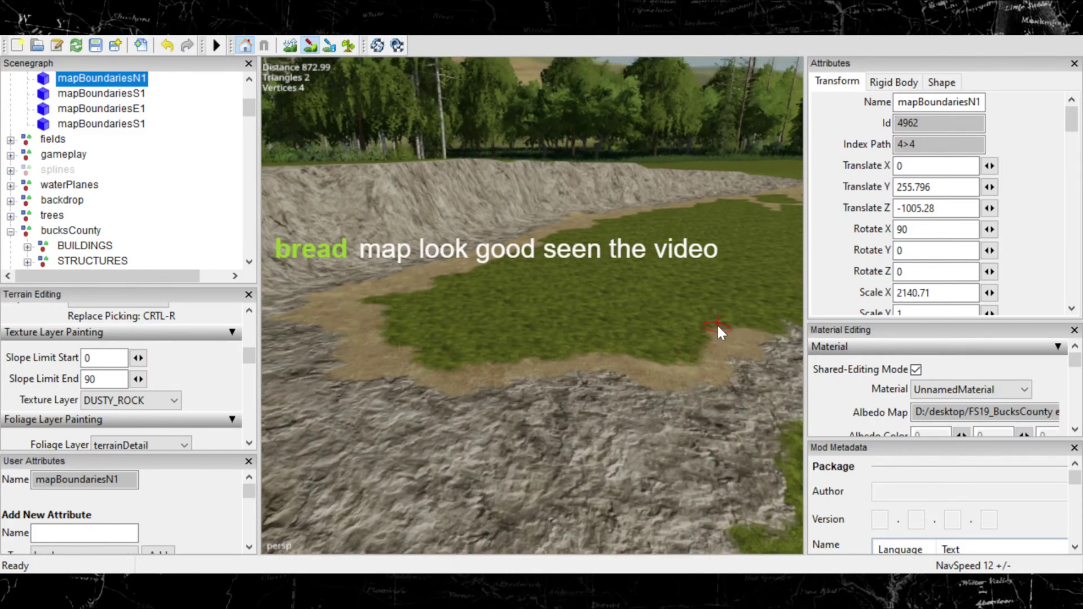
{"action": "key", "text": "ctrl+z"}
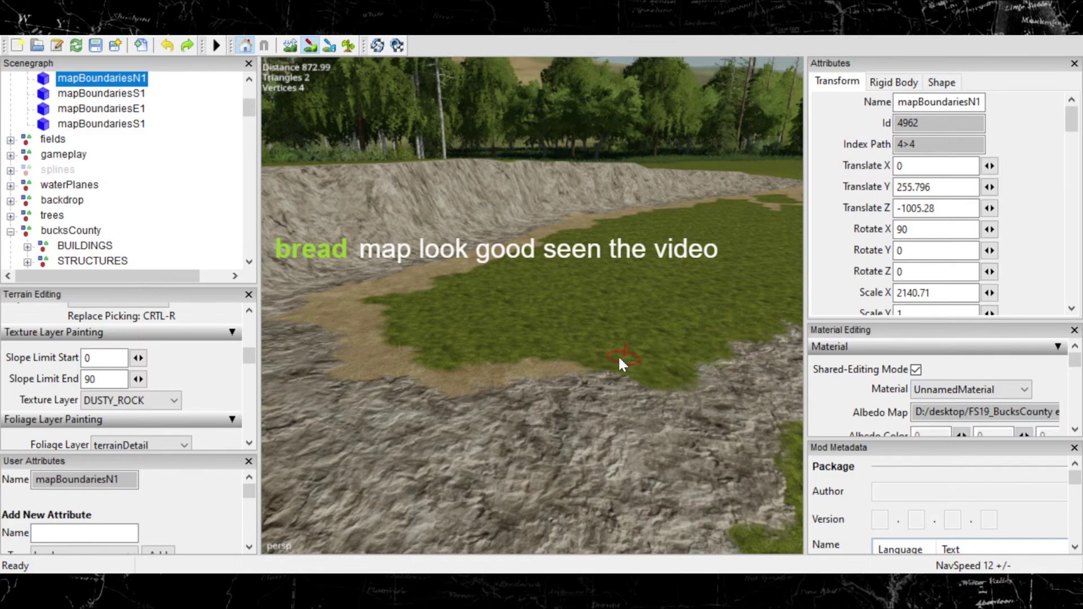
{"action": "mouse_move", "coordinate": [613, 354]}
{"action": "left_mouse_down"}
{"action": "mouse_move", "coordinate": [602, 364]}
{"action": "mouse_move", "coordinate": [652, 362]}
{"action": "mouse_move", "coordinate": [703, 322]}
{"action": "mouse_move", "coordinate": [741, 325]}
{"action": "left_mouse_up"}
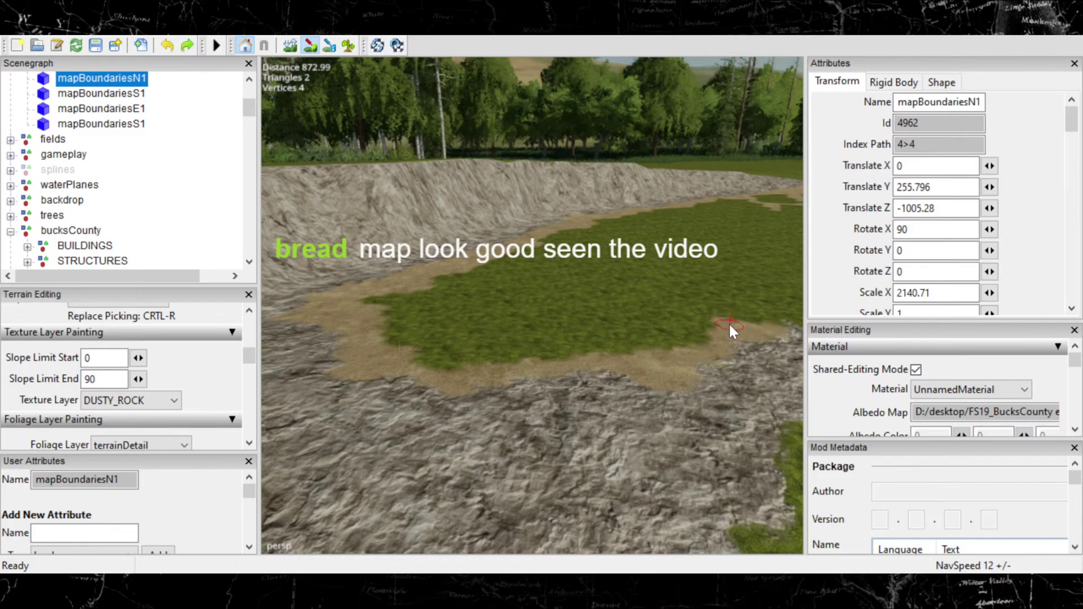
{"action": "left_click_drag", "start_coordinate": [697, 294], "coordinate": [725, 322]}
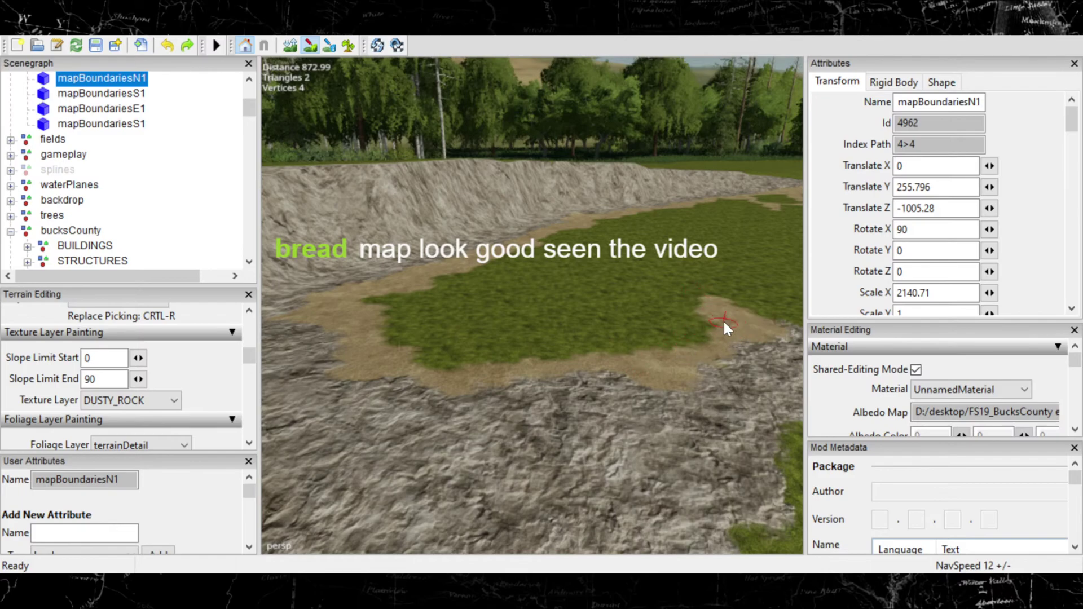
Step: Paint DUSTY_ROCK around the granite arm's tip and back along its outer edge, joining the existing dirt area
{"action": "right_click_drag", "start_coordinate": [720, 321], "coordinate": [657, 330]}
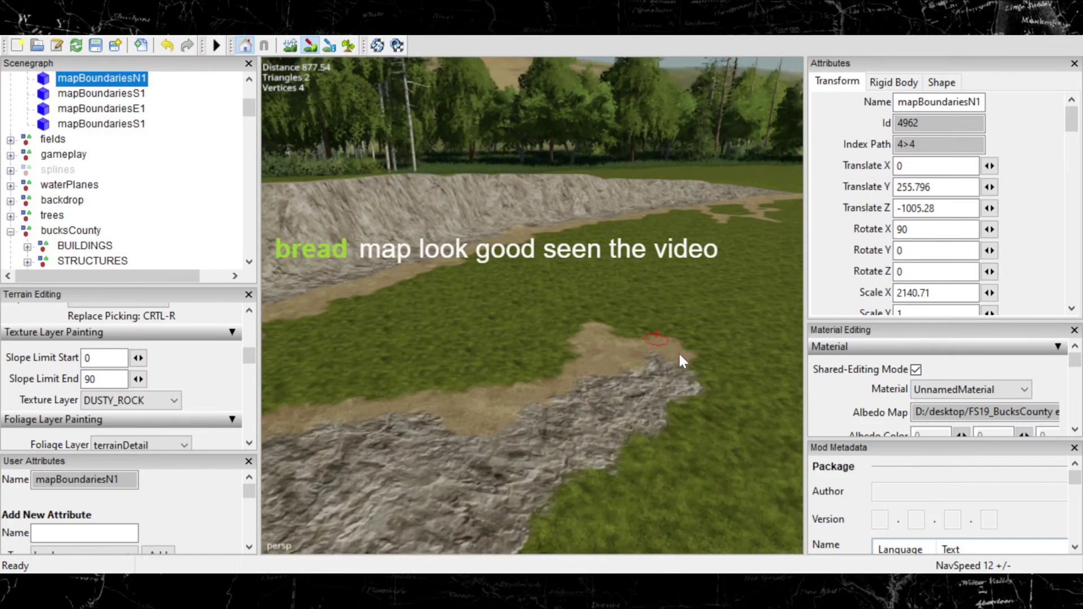
{"action": "left_click_drag", "start_coordinate": [682, 361], "coordinate": [764, 369]}
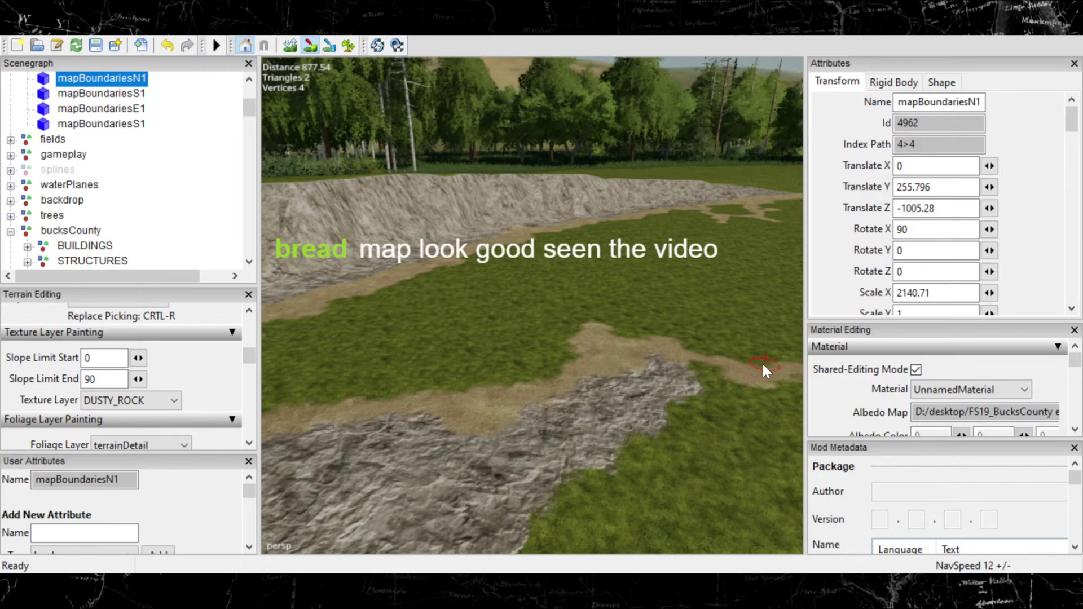
{"action": "mouse_move", "coordinate": [698, 370]}
{"action": "left_mouse_down"}
{"action": "mouse_move", "coordinate": [713, 370]}
{"action": "mouse_move", "coordinate": [699, 364]}
{"action": "mouse_move", "coordinate": [706, 395]}
{"action": "mouse_move", "coordinate": [681, 422]}
{"action": "mouse_move", "coordinate": [671, 416]}
{"action": "left_mouse_up"}
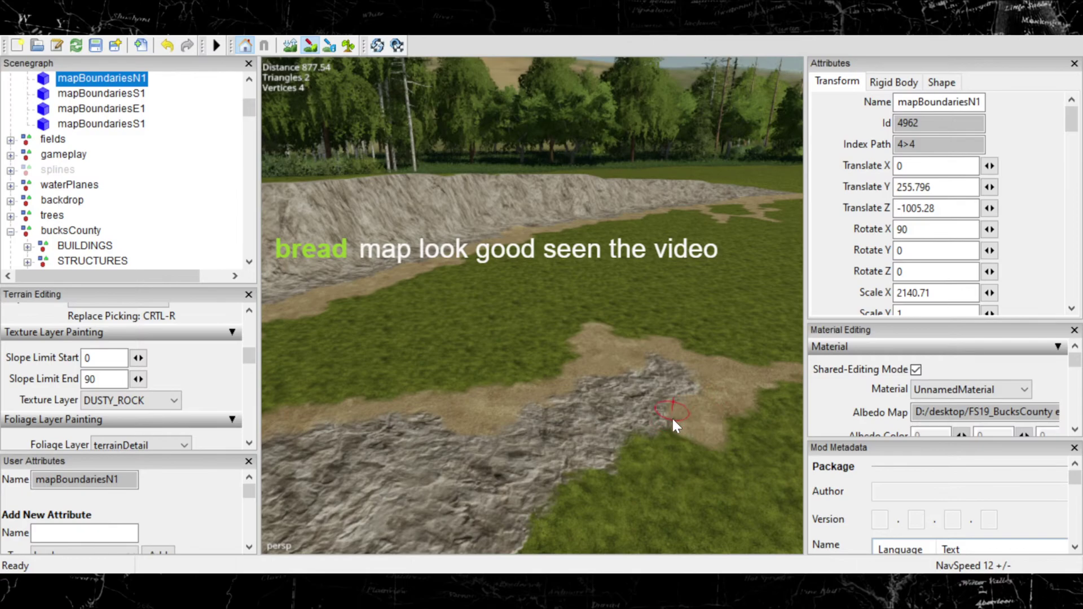
{"action": "mouse_move", "coordinate": [640, 453]}
{"action": "left_mouse_down"}
{"action": "mouse_move", "coordinate": [677, 449]}
{"action": "mouse_move", "coordinate": [695, 434]}
{"action": "mouse_move", "coordinate": [638, 453]}
{"action": "mouse_move", "coordinate": [558, 505]}
{"action": "mouse_move", "coordinate": [542, 496]}
{"action": "left_mouse_up"}
{"action": "scroll", "coordinate": [665, 406], "scroll_direction": "down", "scroll_amount": 3}
{"action": "middle_click_drag", "start_coordinate": [580, 420], "coordinate": [623, 374], "text": "alt"}
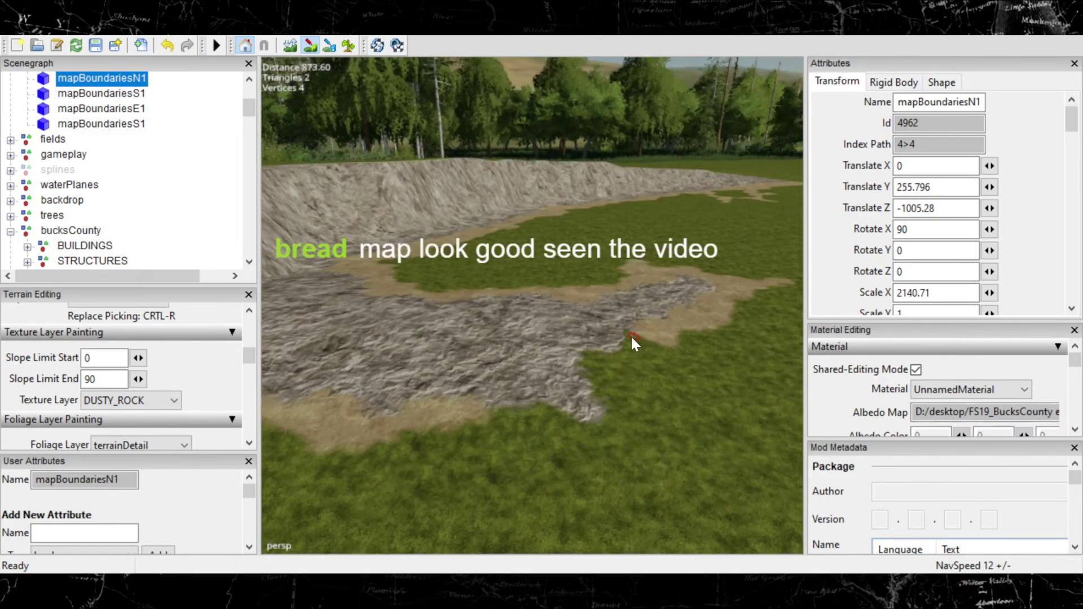
{"action": "left_click_drag", "start_coordinate": [632, 338], "coordinate": [633, 358]}
{"action": "mouse_move", "coordinate": [624, 354]}
{"action": "left_mouse_down"}
{"action": "mouse_move", "coordinate": [626, 339]}
{"action": "mouse_move", "coordinate": [629, 381]}
{"action": "mouse_move", "coordinate": [587, 357]}
{"action": "mouse_move", "coordinate": [615, 420]}
{"action": "mouse_move", "coordinate": [560, 456]}
{"action": "mouse_move", "coordinate": [636, 439]}
{"action": "mouse_move", "coordinate": [541, 427]}
{"action": "left_mouse_up"}
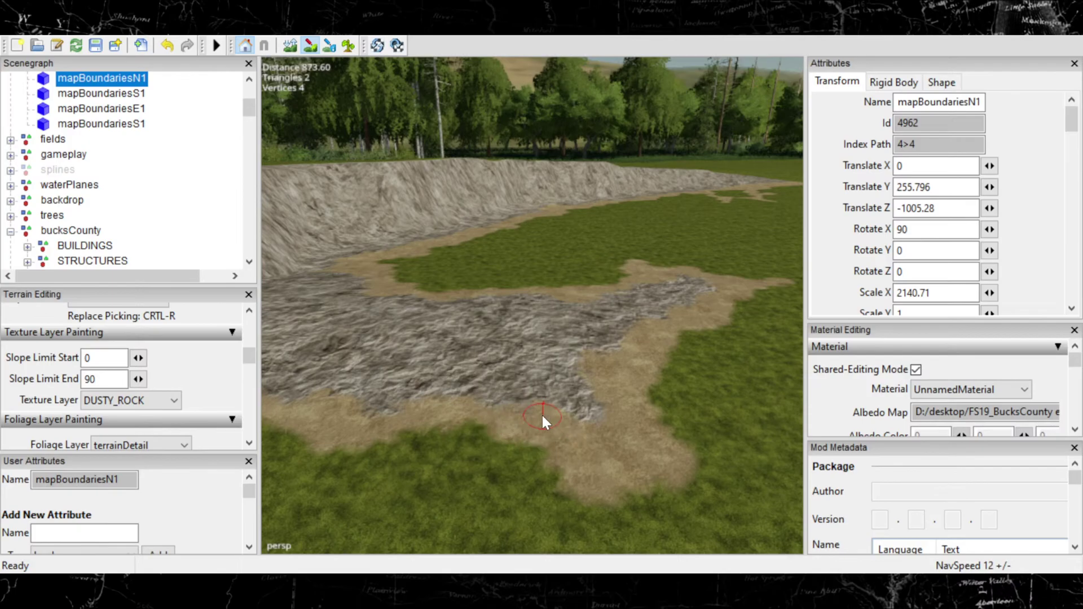
Step: Paint an irregular DUSTY_ROCK band along the grassy edge of the granite mound opposite, connecting its existing dirt areas
{"action": "mouse_move", "coordinate": [517, 421]}
{"action": "right_mouse_down"}
{"action": "mouse_move", "coordinate": [498, 367]}
{"action": "mouse_move", "coordinate": [615, 337]}
{"action": "mouse_move", "coordinate": [295, 290]}
{"action": "mouse_move", "coordinate": [725, 228]}
{"action": "mouse_move", "coordinate": [657, 261]}
{"action": "mouse_move", "coordinate": [740, 242]}
{"action": "mouse_move", "coordinate": [531, 242]}
{"action": "mouse_move", "coordinate": [430, 258]}
{"action": "mouse_move", "coordinate": [337, 232]}
{"action": "mouse_move", "coordinate": [478, 246]}
{"action": "mouse_move", "coordinate": [423, 226]}
{"action": "mouse_move", "coordinate": [403, 197]}
{"action": "mouse_move", "coordinate": [365, 181]}
{"action": "mouse_move", "coordinate": [446, 241]}
{"action": "mouse_move", "coordinate": [498, 235]}
{"action": "mouse_move", "coordinate": [549, 247]}
{"action": "right_mouse_up"}
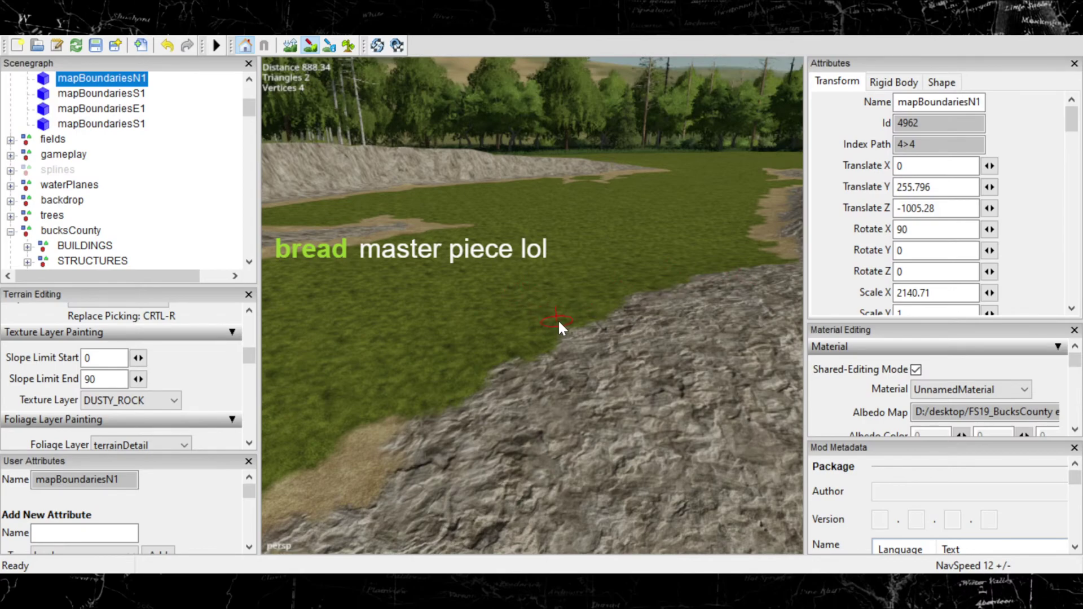
{"action": "right_click_drag", "start_coordinate": [557, 319], "coordinate": [632, 378]}
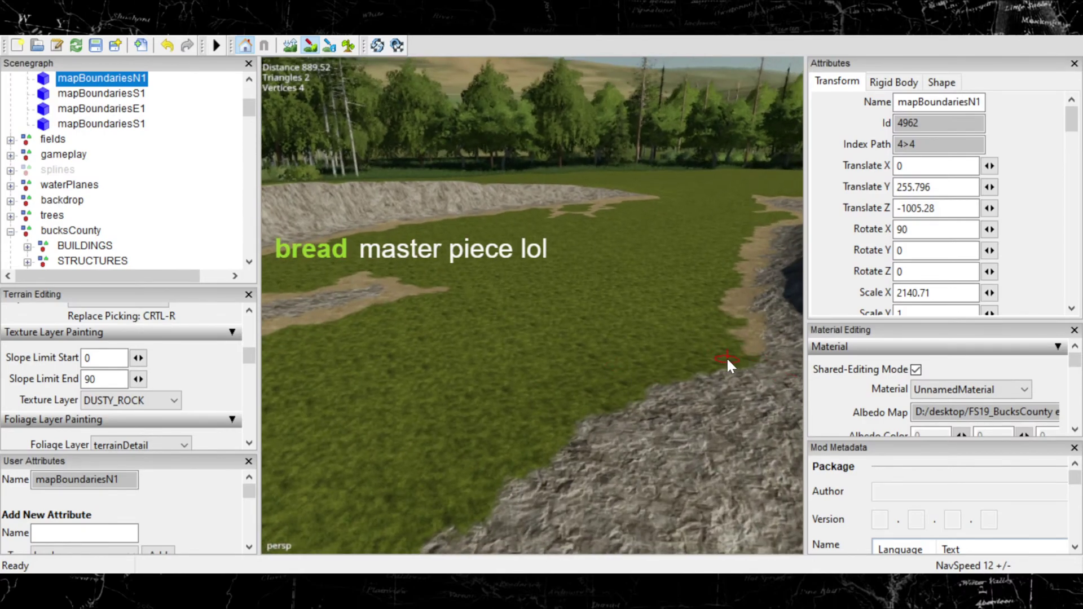
{"action": "left_click_drag", "start_coordinate": [733, 357], "coordinate": [664, 357]}
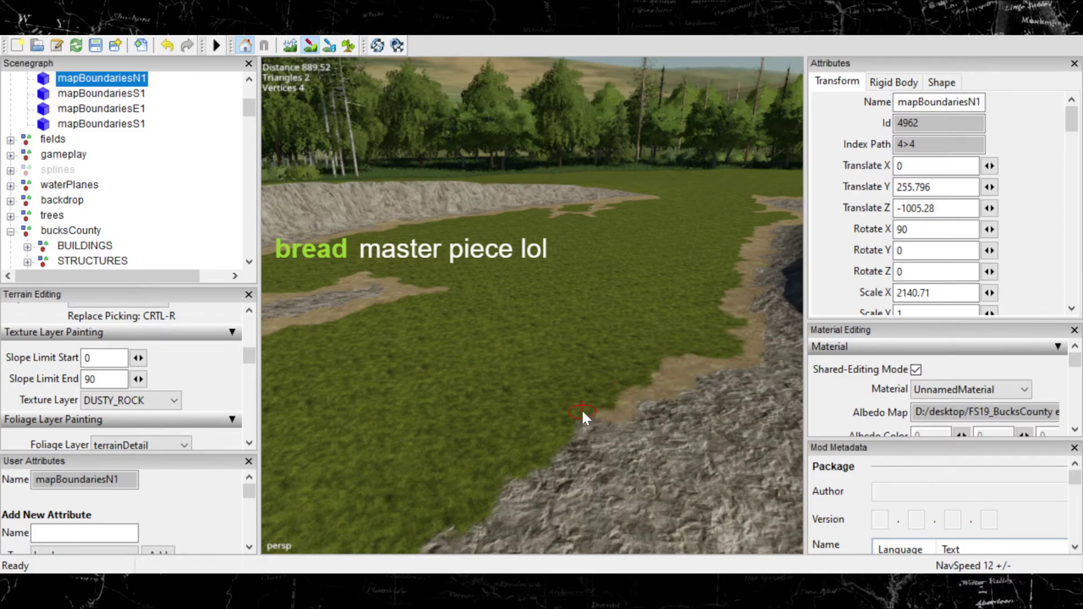
{"action": "mouse_move", "coordinate": [547, 425]}
{"action": "left_mouse_down"}
{"action": "mouse_move", "coordinate": [449, 510]}
{"action": "mouse_move", "coordinate": [406, 520]}
{"action": "left_mouse_up"}
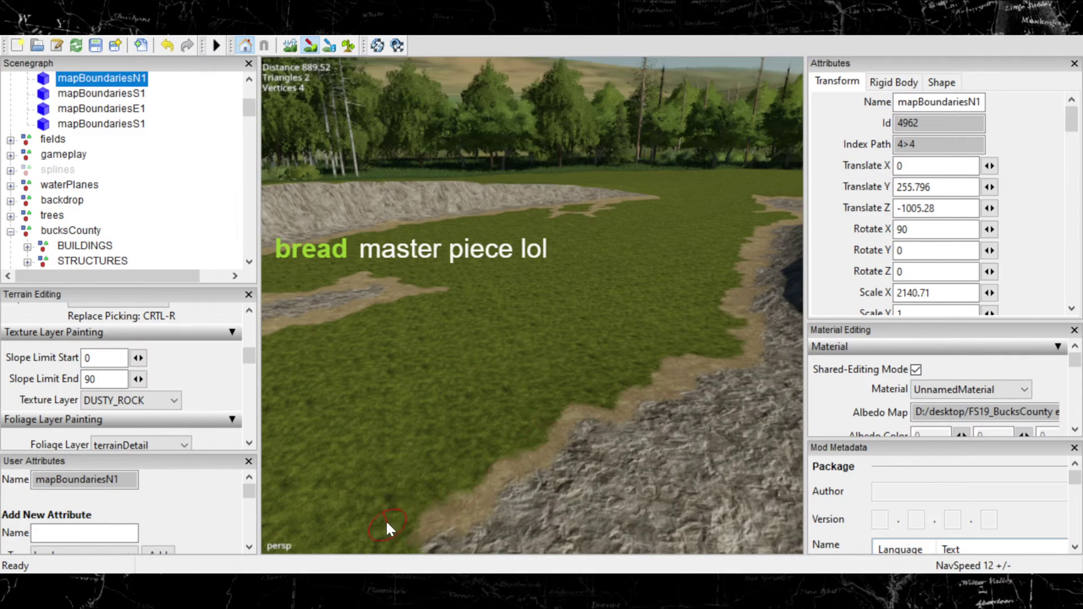
{"action": "middle_click_drag", "start_coordinate": [385, 520], "coordinate": [557, 391]}
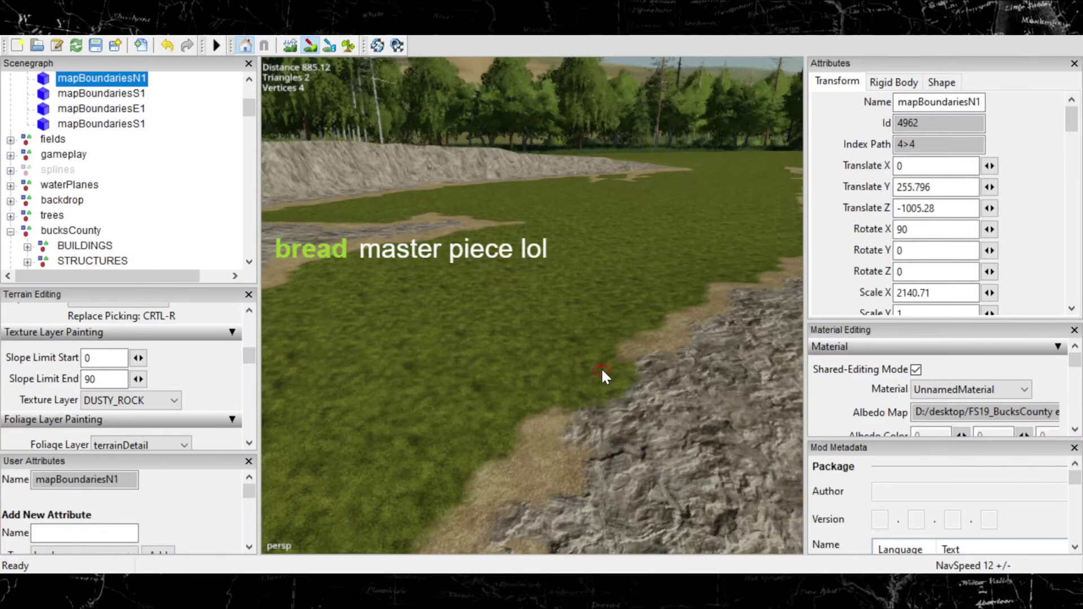
{"action": "mouse_move", "coordinate": [605, 371]}
{"action": "left_mouse_down"}
{"action": "mouse_move", "coordinate": [559, 404]}
{"action": "mouse_move", "coordinate": [444, 398]}
{"action": "left_mouse_up"}
Step: Look over the quarry's rock banks and dirt borders from several sides, and switch to terrain sculpting
{"action": "mouse_move", "coordinate": [534, 399]}
{"action": "middle_mouse_down"}
{"action": "mouse_move", "coordinate": [487, 364]}
{"action": "mouse_move", "coordinate": [584, 349]}
{"action": "middle_mouse_up"}
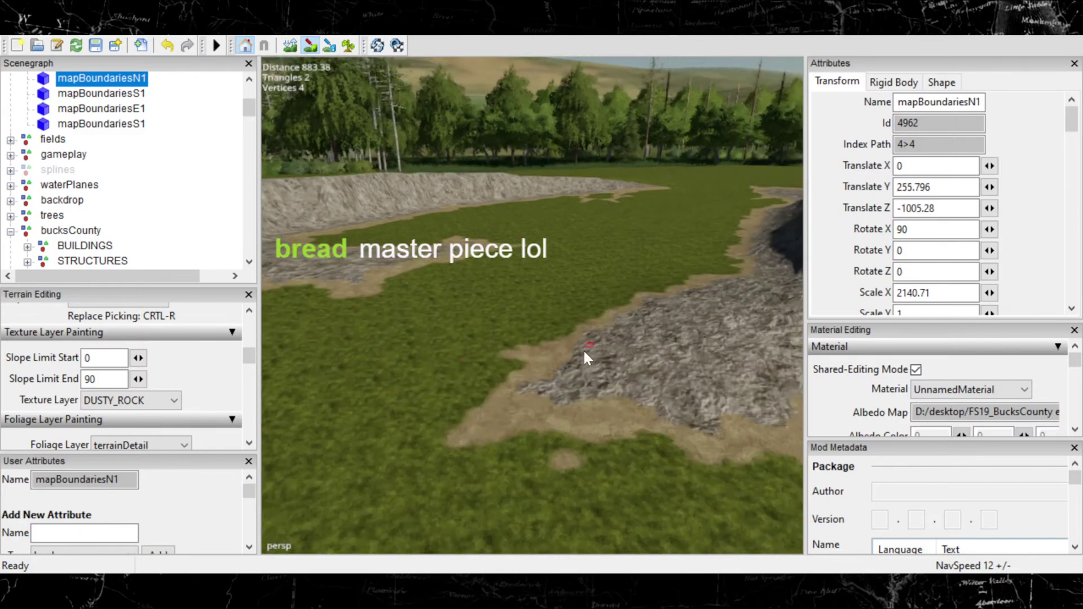
{"action": "middle_click_drag", "start_coordinate": [615, 317], "coordinate": [496, 247]}
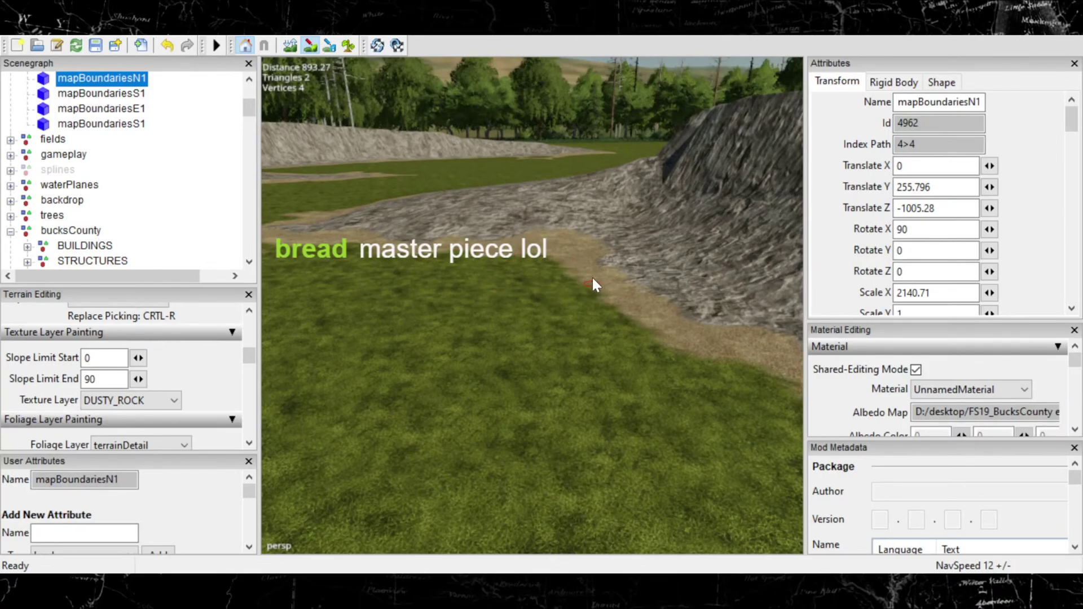
{"action": "middle_click_drag", "start_coordinate": [592, 276], "coordinate": [513, 299]}
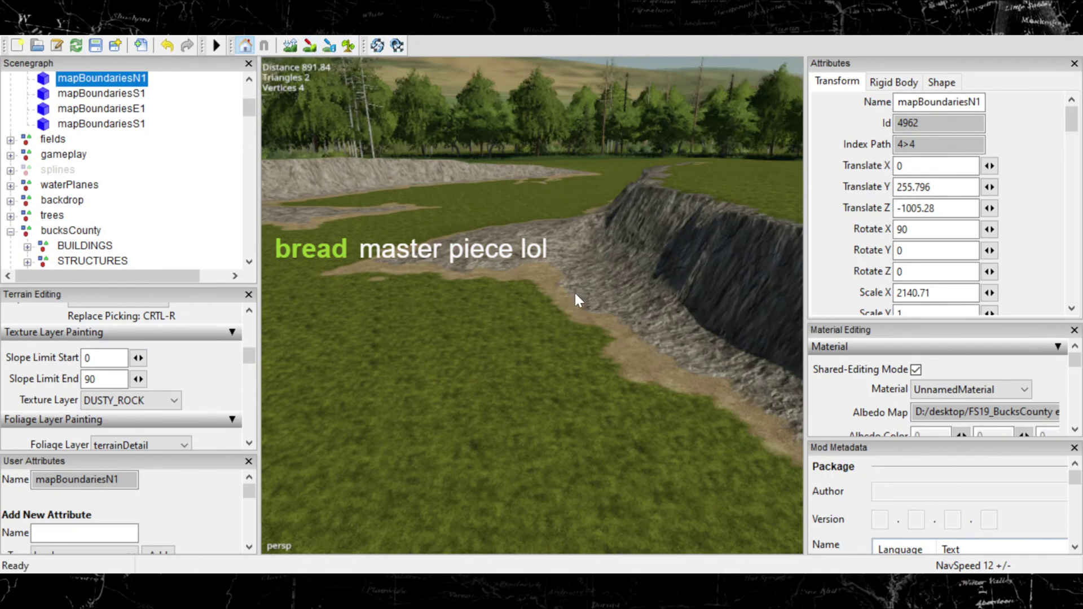
{"action": "middle_click_drag", "start_coordinate": [616, 388], "coordinate": [619, 426]}
{"action": "middle_click_drag", "start_coordinate": [484, 440], "coordinate": [458, 369]}
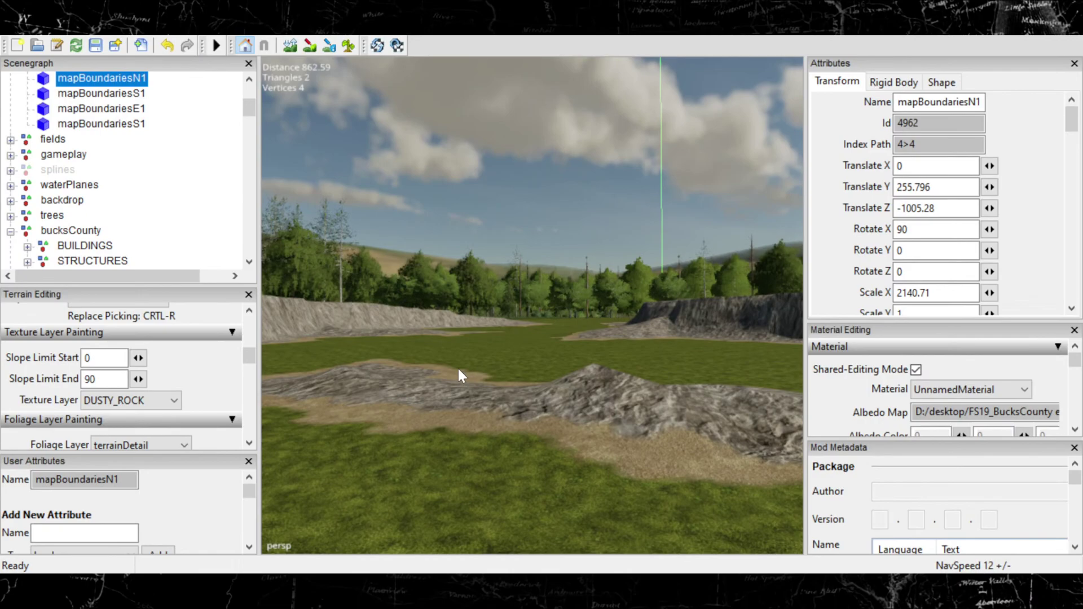
{"action": "left_click", "coordinate": [289, 46]}
{"action": "middle_click_drag", "start_coordinate": [455, 301], "coordinate": [458, 369]}
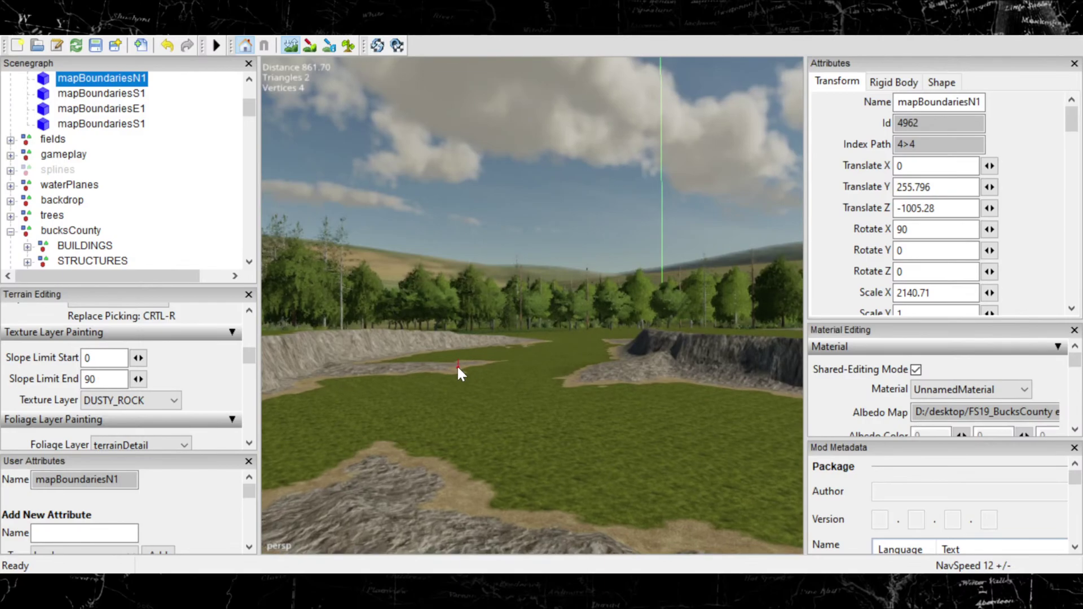
Step: Raise uneven humps along the foreground granite mound, undoing the oversized one and sculpting a lower hump in its place
{"action": "mouse_move", "coordinate": [406, 497]}
{"action": "left_mouse_down"}
{"action": "mouse_move", "coordinate": [440, 485]}
{"action": "mouse_move", "coordinate": [468, 511]}
{"action": "left_mouse_up"}
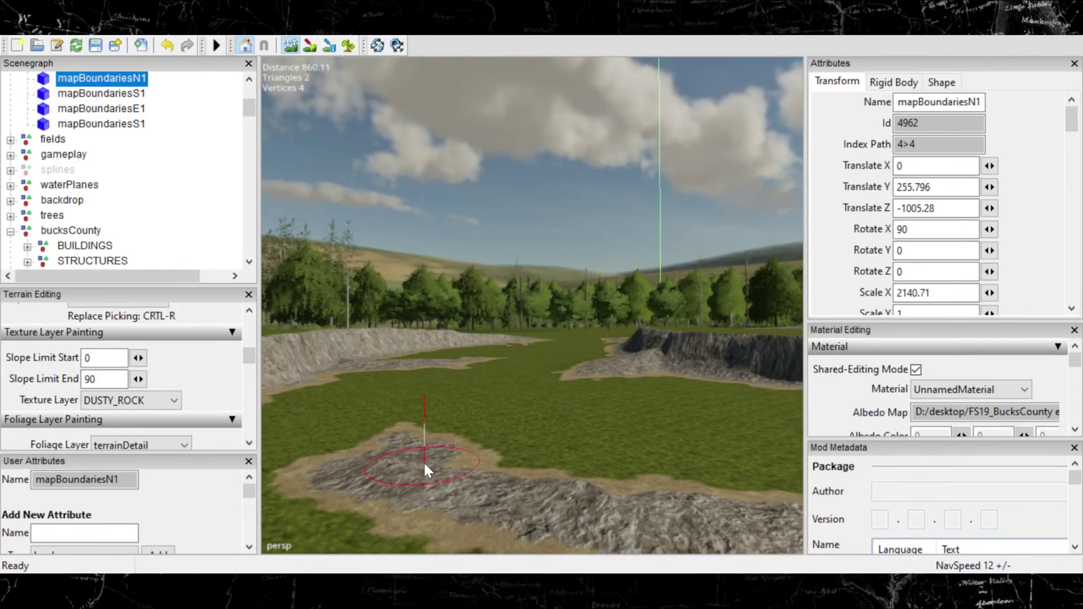
{"action": "mouse_move", "coordinate": [425, 461]}
{"action": "left_mouse_down"}
{"action": "mouse_move", "coordinate": [387, 448]}
{"action": "mouse_move", "coordinate": [449, 441]}
{"action": "mouse_move", "coordinate": [521, 454]}
{"action": "left_mouse_up"}
{"action": "left_click_drag", "start_coordinate": [413, 426], "coordinate": [460, 433]}
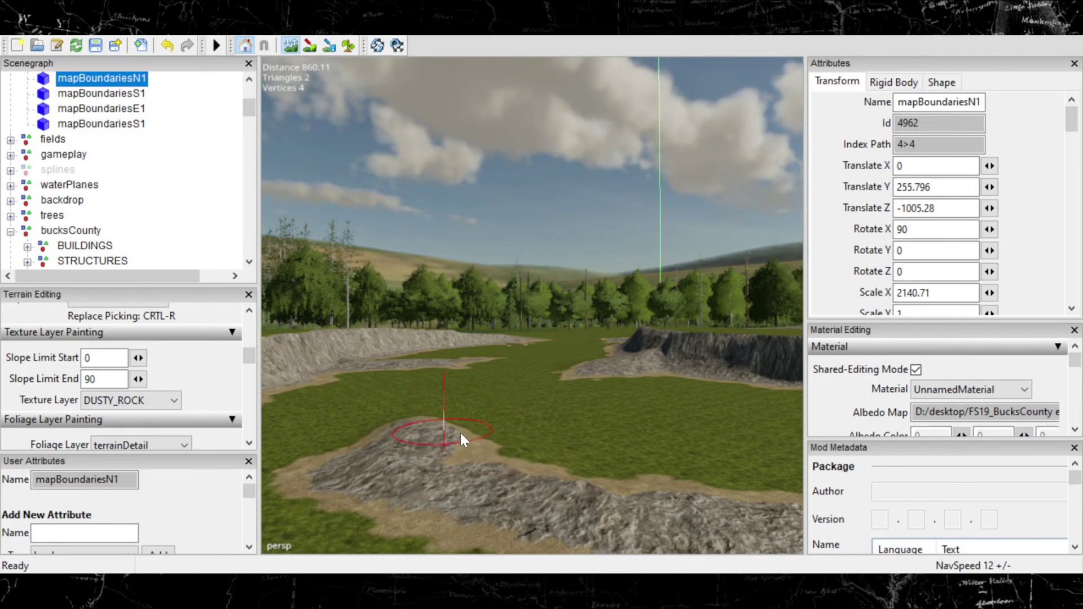
{"action": "left_click_drag", "start_coordinate": [525, 451], "coordinate": [602, 454]}
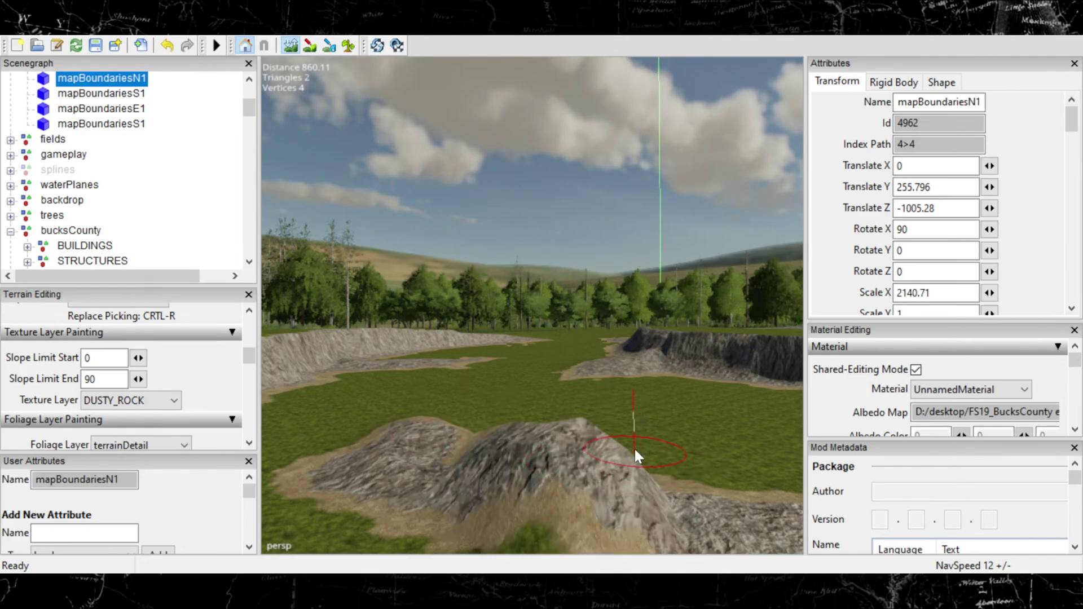
{"action": "key", "text": "ctrl+z"}
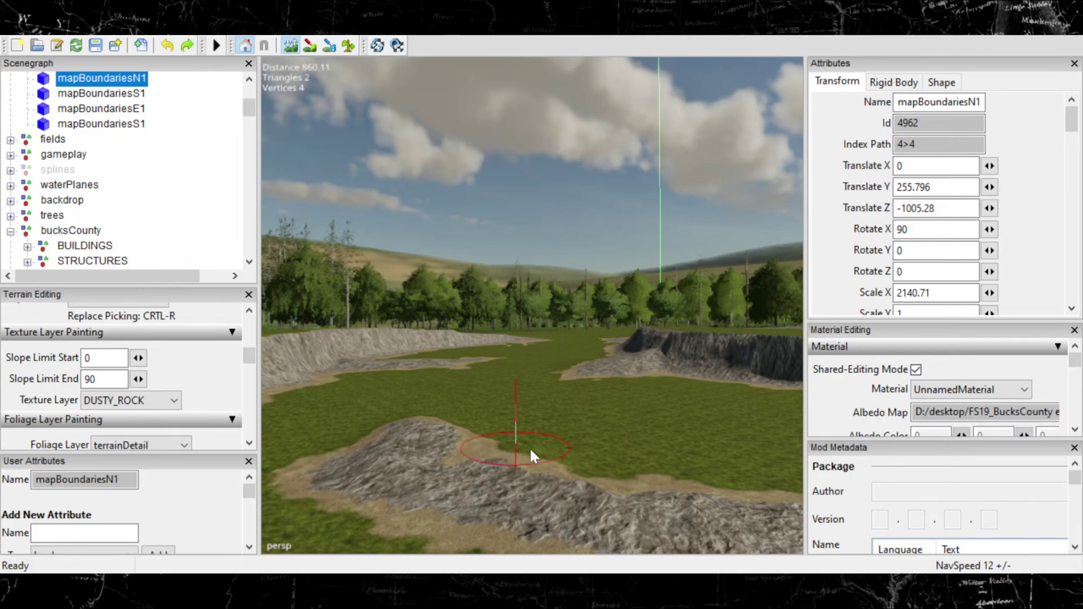
{"action": "key", "text": "ctrl+y"}
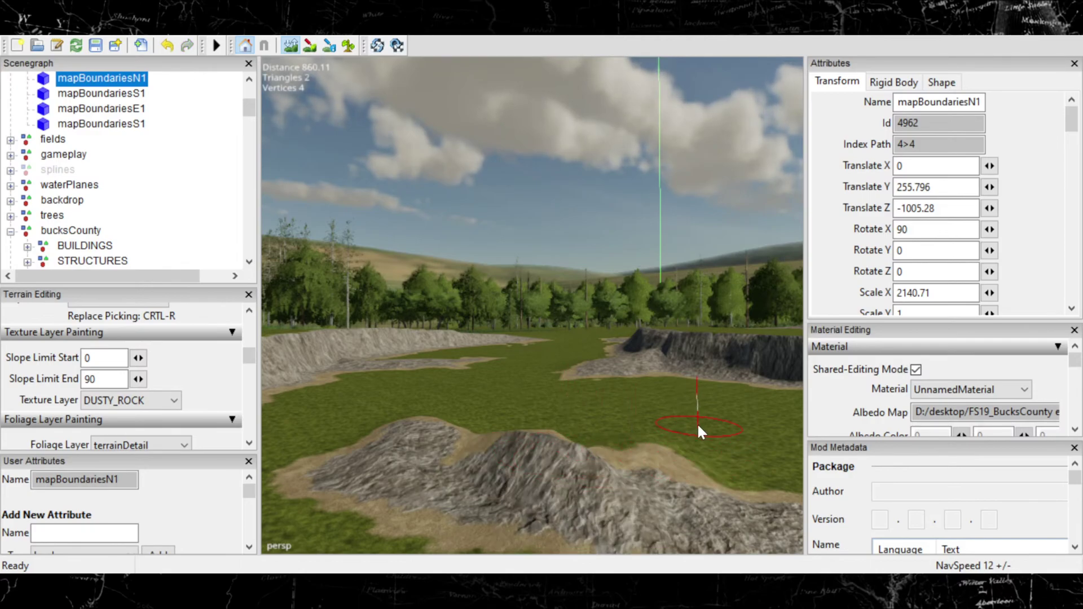
Step: Examine the foreground granite mound and its dirt border from near and far against the opposite rock banks, and leave terrain sculpting
{"action": "middle_click_drag", "start_coordinate": [690, 439], "coordinate": [515, 461], "text": "alt"}
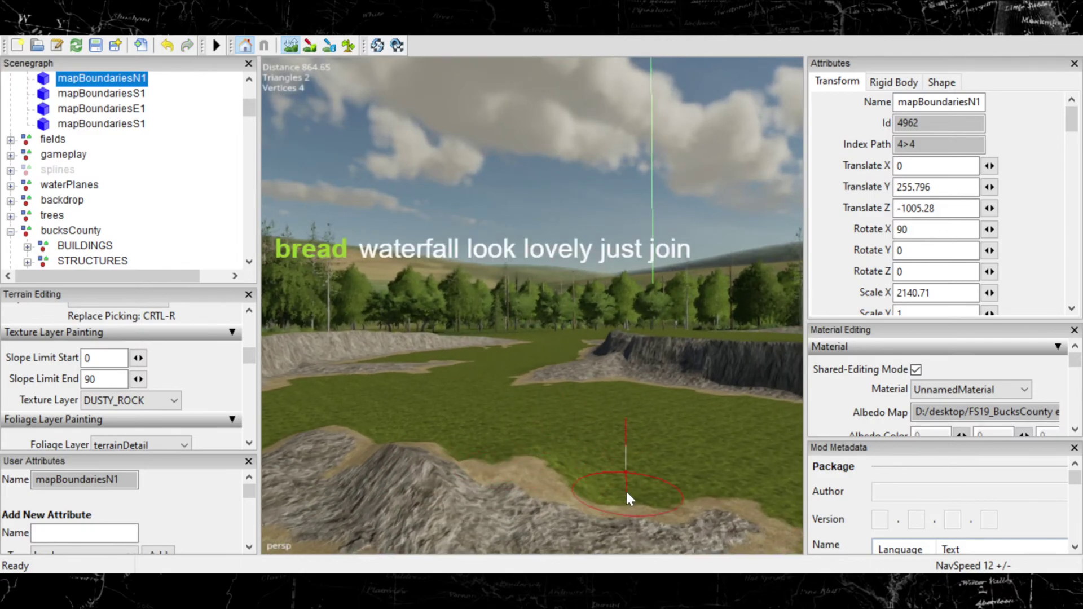
{"action": "right_click_drag", "start_coordinate": [727, 485], "coordinate": [611, 483], "text": "alt"}
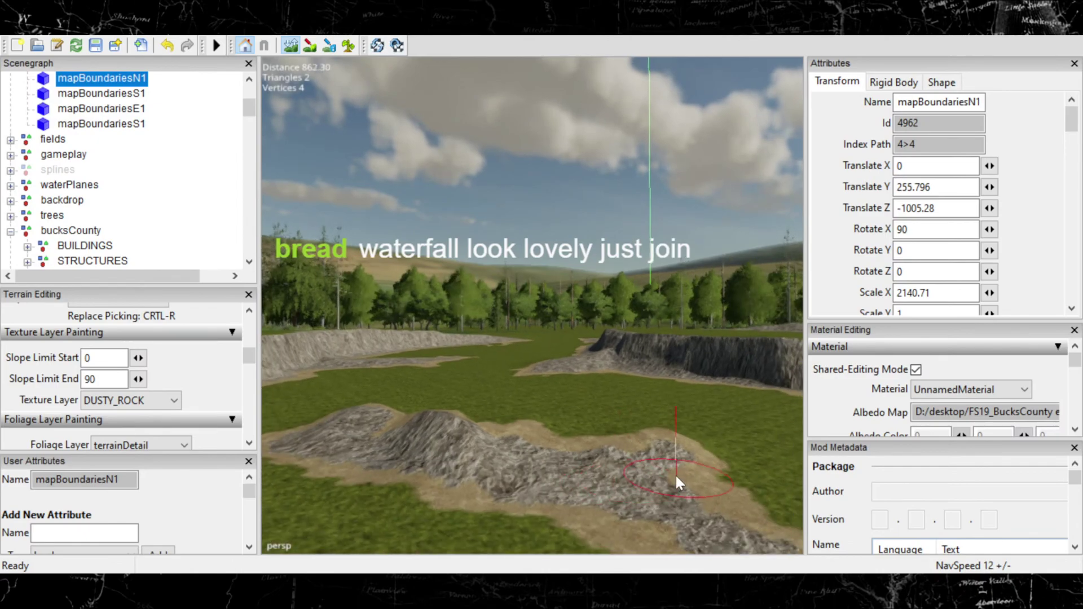
{"action": "right_click_drag", "start_coordinate": [677, 476], "coordinate": [644, 451], "text": "alt"}
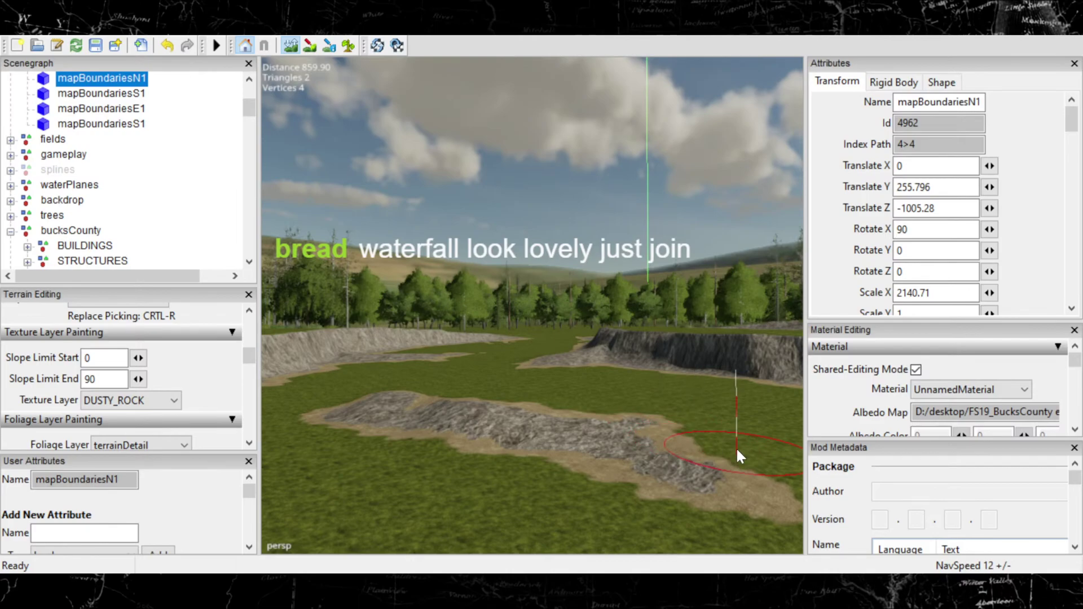
{"action": "mouse_move", "coordinate": [630, 472]}
{"action": "middle_mouse_down", "text": "alt"}
{"action": "mouse_move", "coordinate": [611, 440]}
{"action": "mouse_move", "coordinate": [601, 380]}
{"action": "mouse_move", "coordinate": [560, 389]}
{"action": "mouse_move", "coordinate": [567, 411]}
{"action": "mouse_move", "coordinate": [668, 389]}
{"action": "mouse_move", "coordinate": [588, 416]}
{"action": "mouse_move", "coordinate": [636, 410]}
{"action": "middle_mouse_up", "text": "alt"}
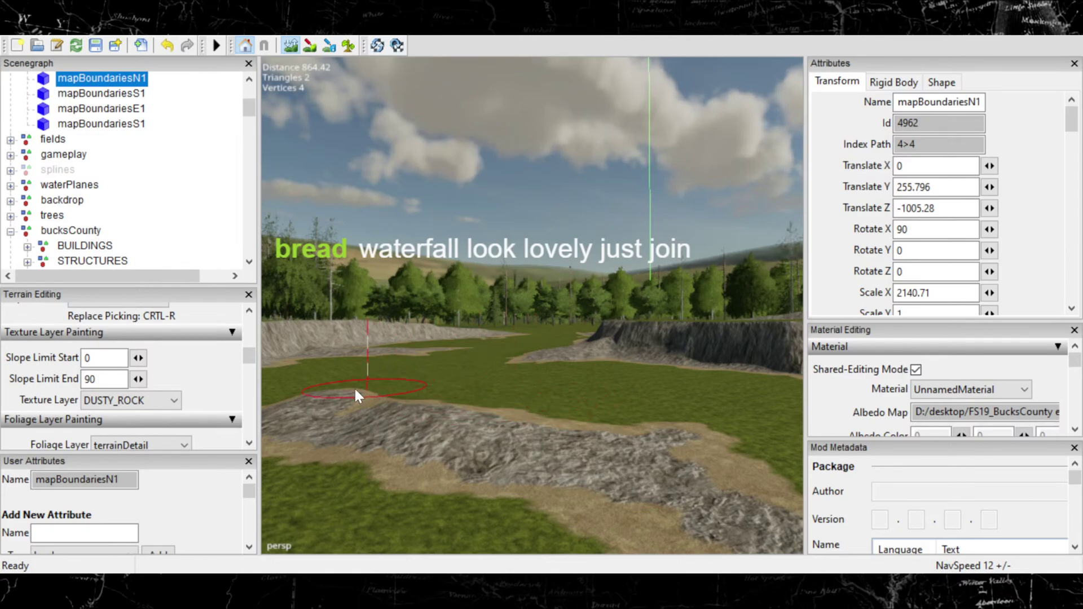
{"action": "scroll", "coordinate": [470, 391], "scroll_direction": "down", "scroll_amount": 1}
{"action": "scroll", "coordinate": [470, 391], "scroll_direction": "up", "scroll_amount": 5}
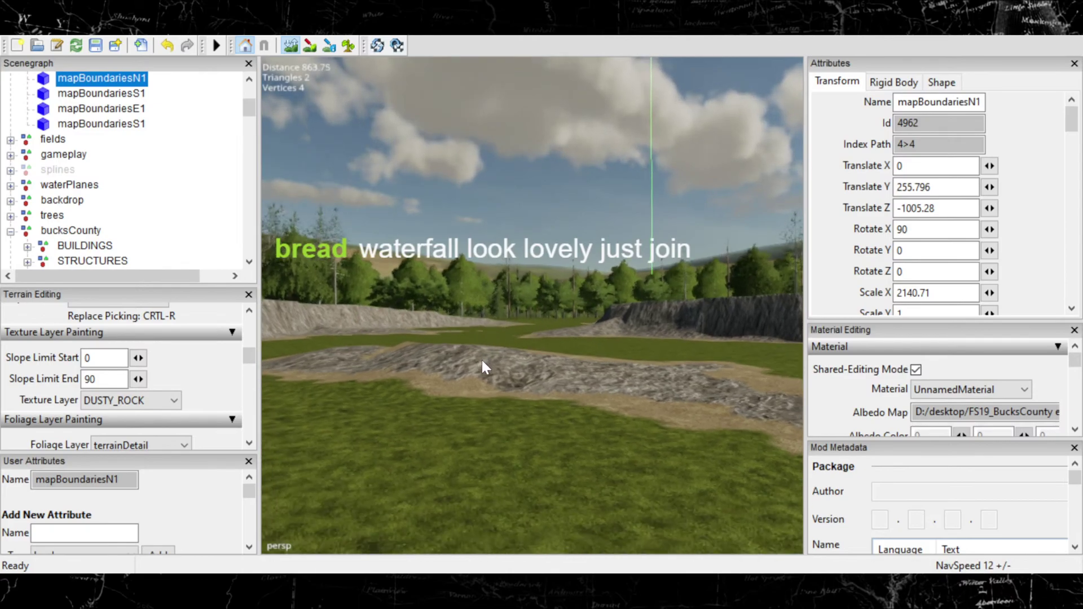
{"action": "scroll", "coordinate": [654, 362], "scroll_direction": "up", "scroll_amount": 5}
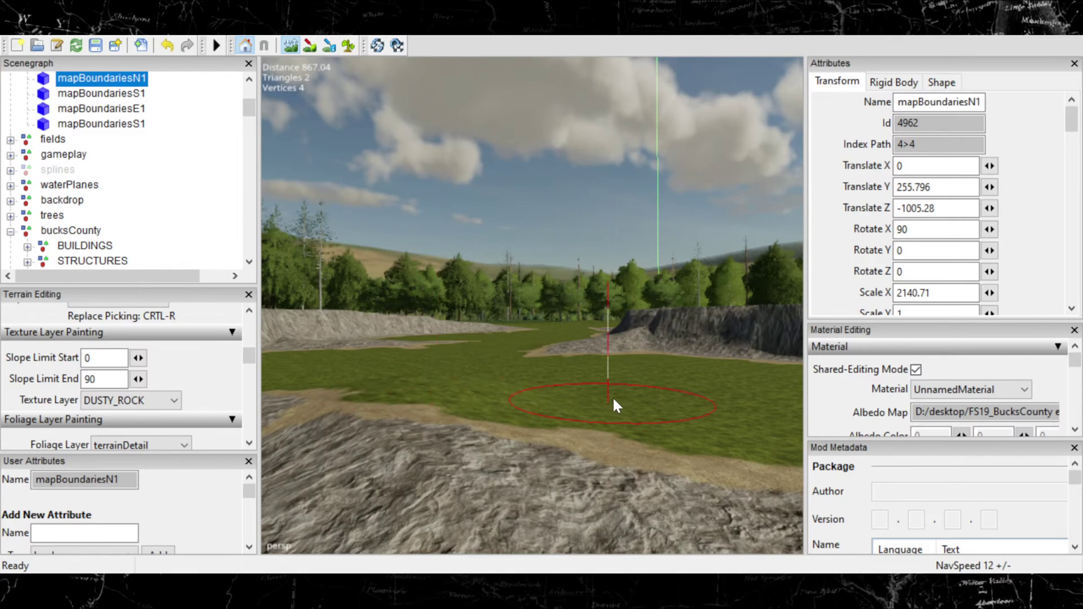
{"action": "scroll", "coordinate": [700, 407], "scroll_direction": "down", "scroll_amount": 3}
{"action": "scroll", "coordinate": [614, 440], "scroll_direction": "up", "scroll_amount": 3}
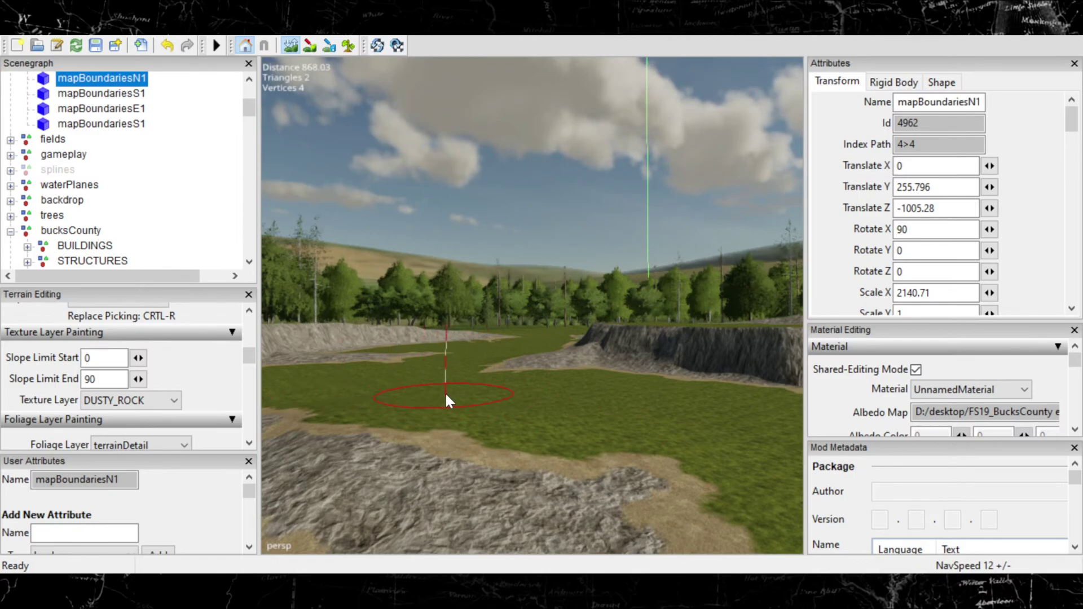
{"action": "scroll", "coordinate": [526, 407], "scroll_direction": "up", "scroll_amount": 2}
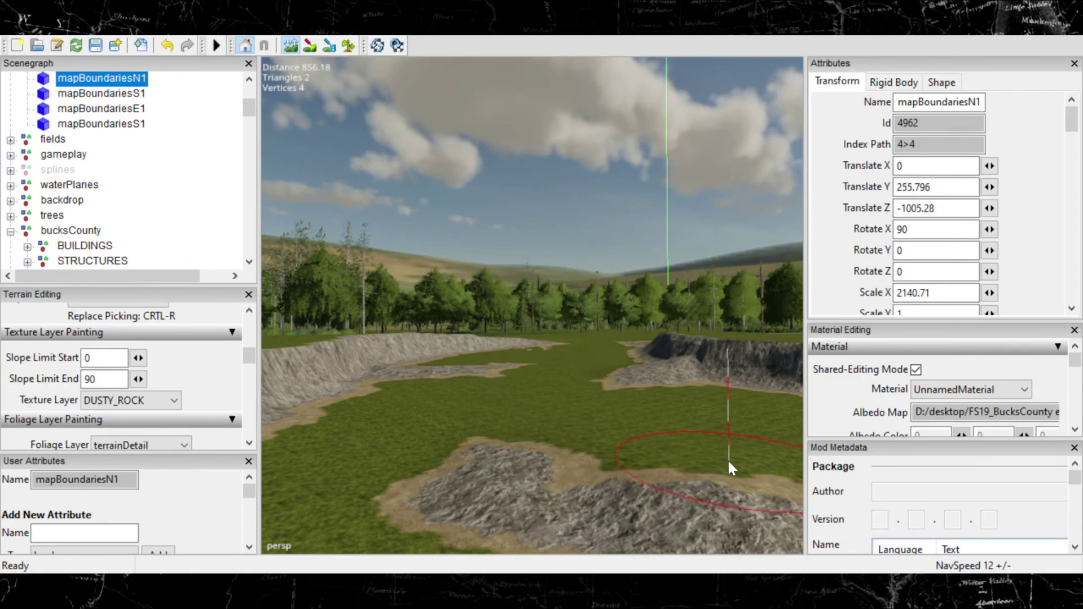
{"action": "scroll", "coordinate": [617, 448], "scroll_direction": "down", "scroll_amount": 1}
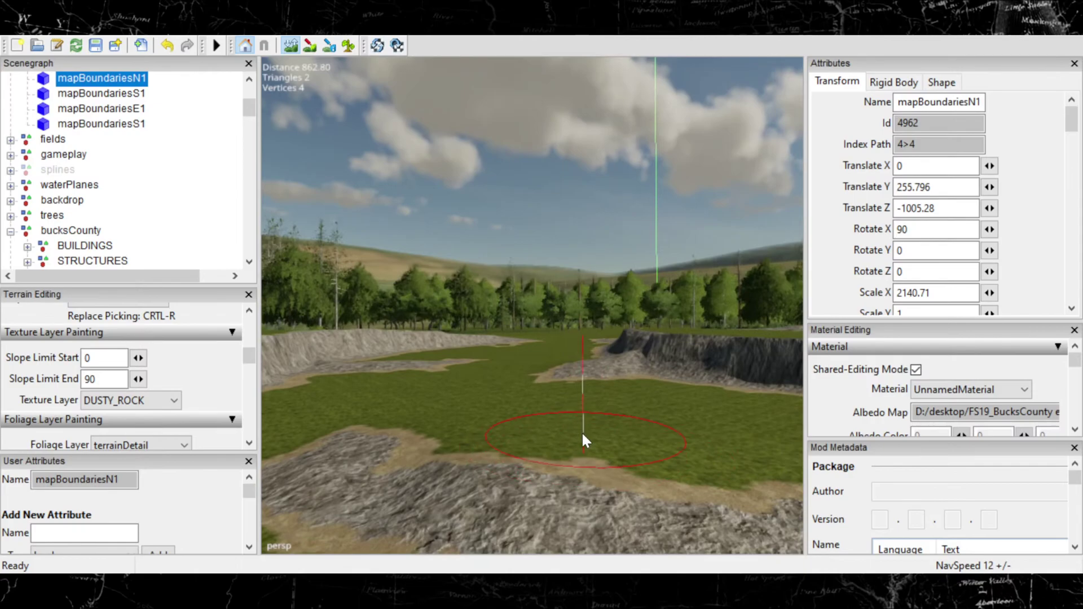
{"action": "scroll", "coordinate": [569, 449], "scroll_direction": "down", "scroll_amount": 1}
{"action": "scroll", "coordinate": [571, 449], "scroll_direction": "down", "scroll_amount": 1}
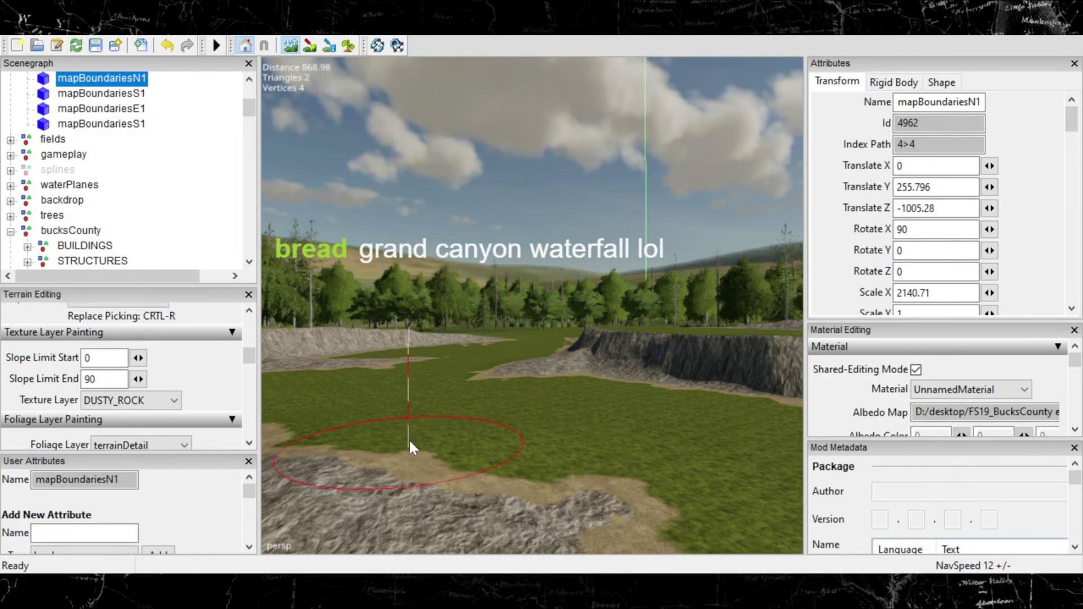
{"action": "scroll", "coordinate": [428, 439], "scroll_direction": "up", "scroll_amount": 1}
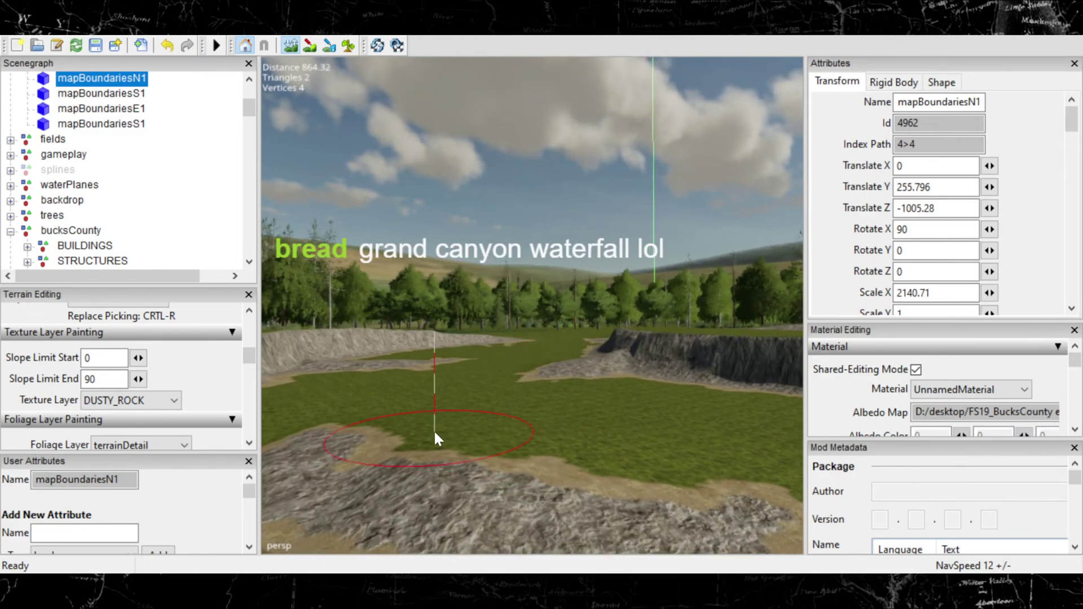
{"action": "scroll", "coordinate": [414, 422], "scroll_direction": "up", "scroll_amount": 5}
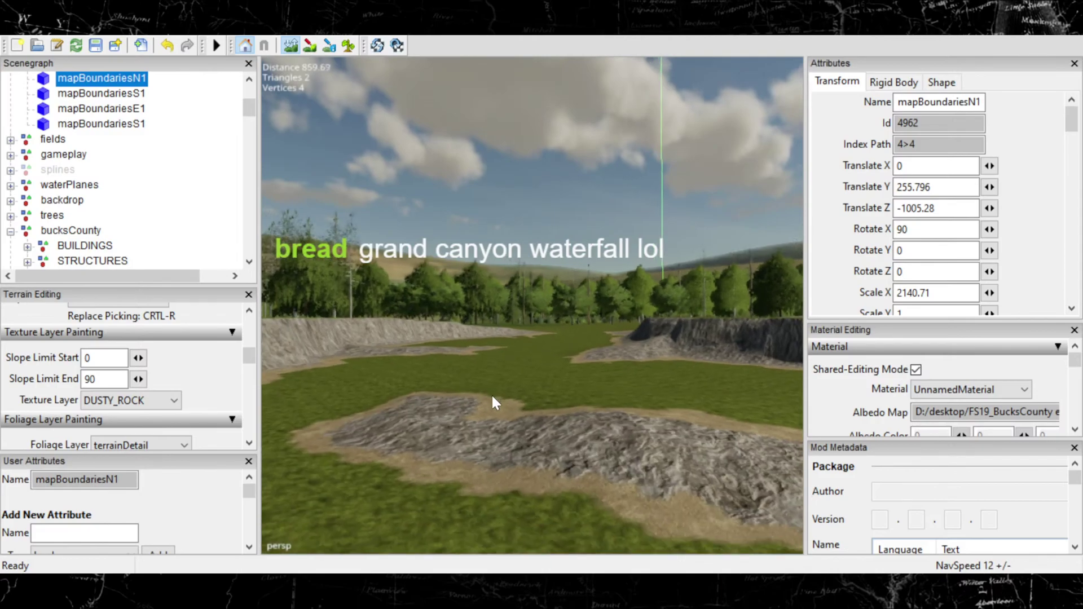
{"action": "scroll", "coordinate": [458, 334], "scroll_direction": "up", "scroll_amount": 5}
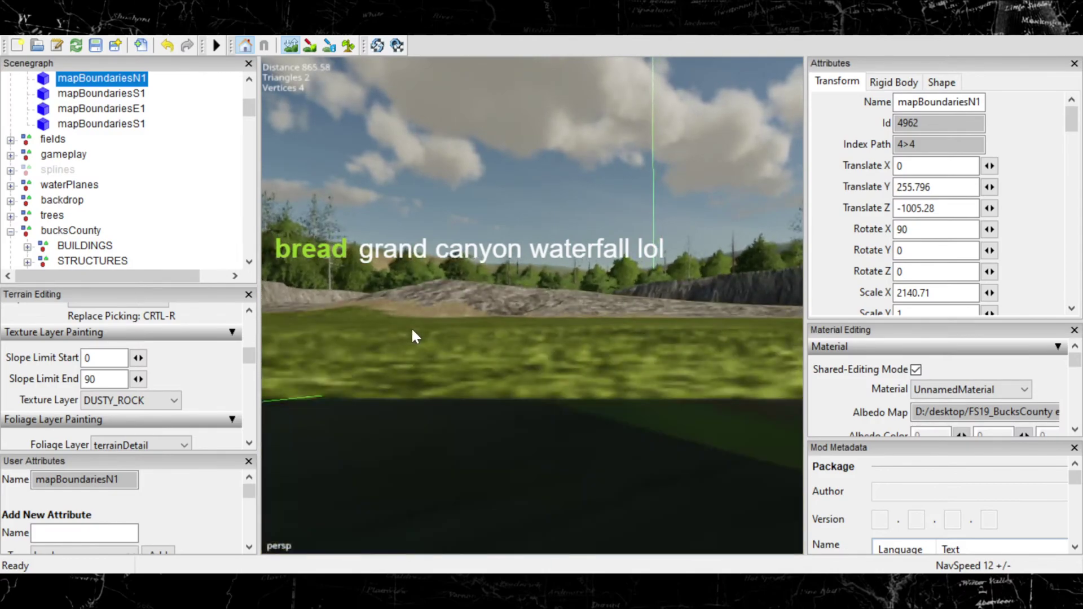
{"action": "middle_click_drag", "start_coordinate": [285, 354], "coordinate": [519, 396], "text": "alt"}
{"action": "scroll", "coordinate": [584, 357], "scroll_direction": "up", "scroll_amount": 5}
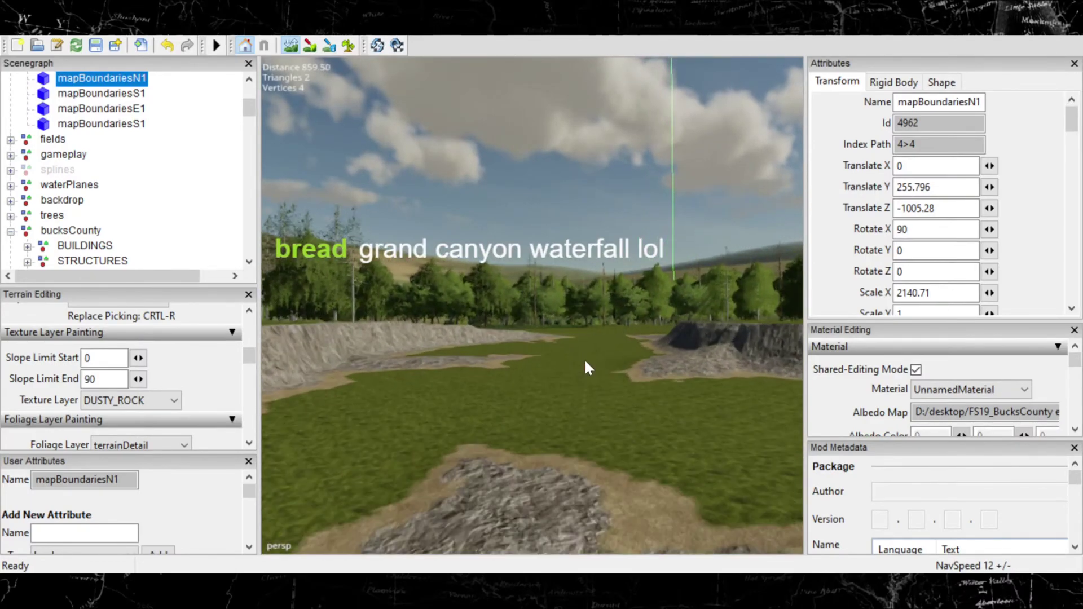
{"action": "scroll", "coordinate": [571, 333], "scroll_direction": "up", "scroll_amount": 5}
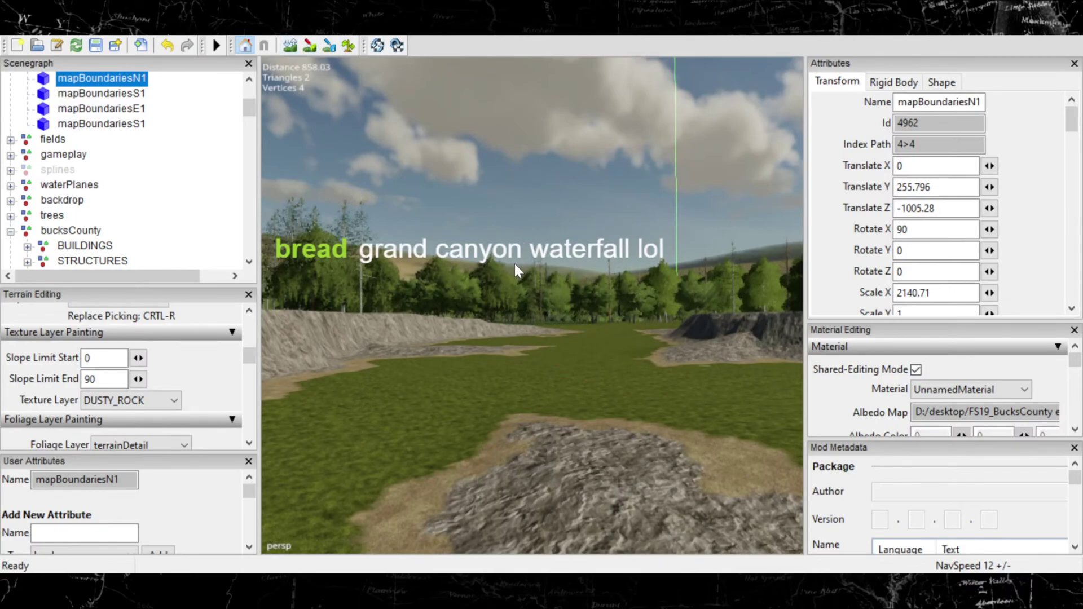
{"action": "scroll", "coordinate": [535, 287], "scroll_direction": "down", "scroll_amount": 3}
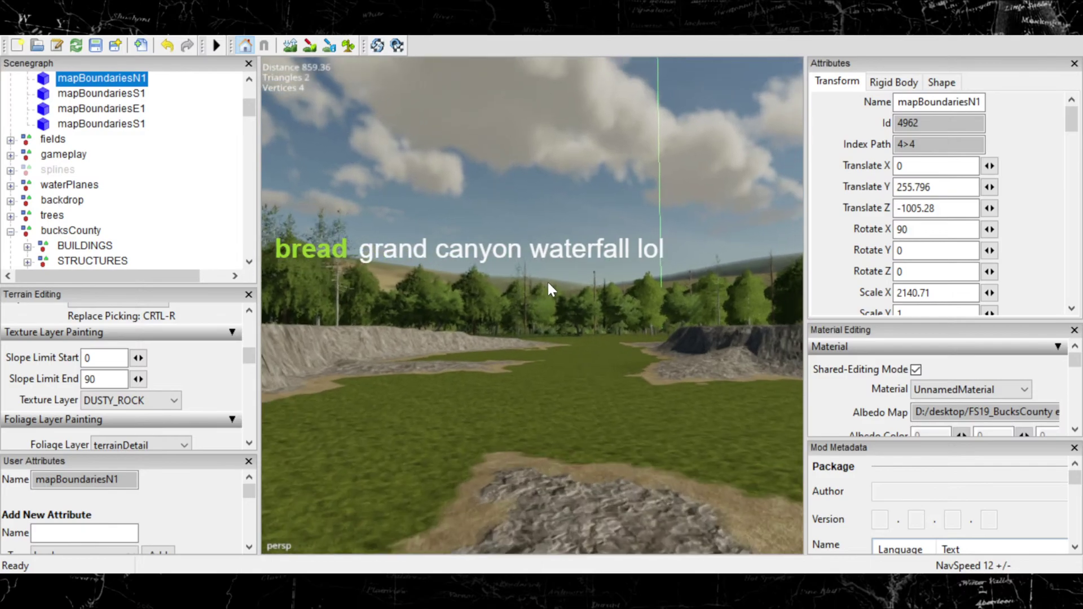
Step: Clear the object selection and examine the dirt yard with the red shed and the concrete entrance set into boulders
{"action": "right_click_drag", "start_coordinate": [547, 280], "coordinate": [462, 348]}
{"action": "left_click", "coordinate": [556, 198]}
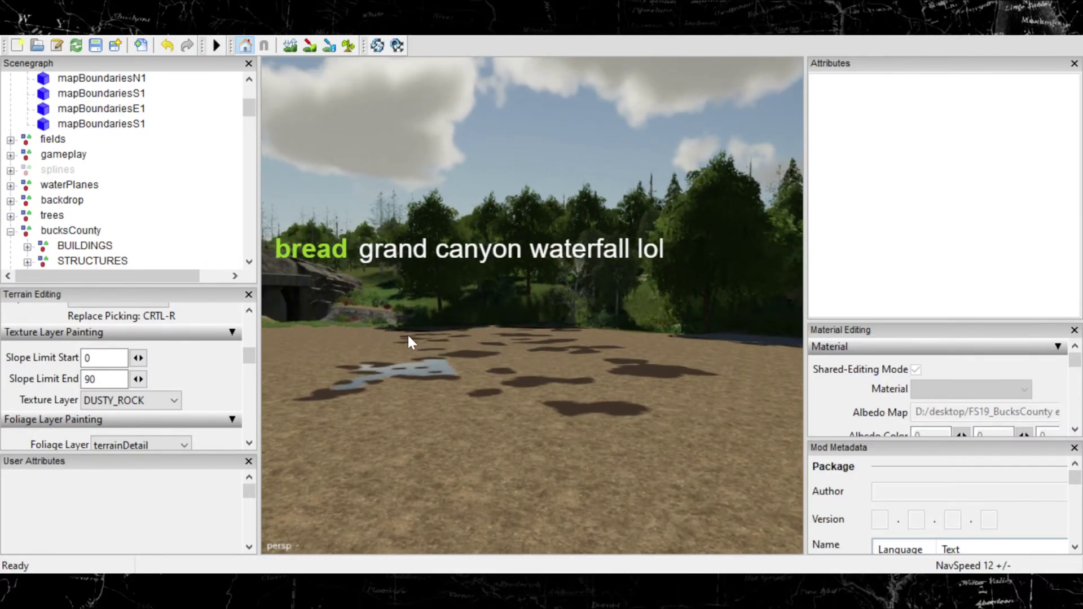
{"action": "right_click_drag", "start_coordinate": [534, 328], "coordinate": [389, 351]}
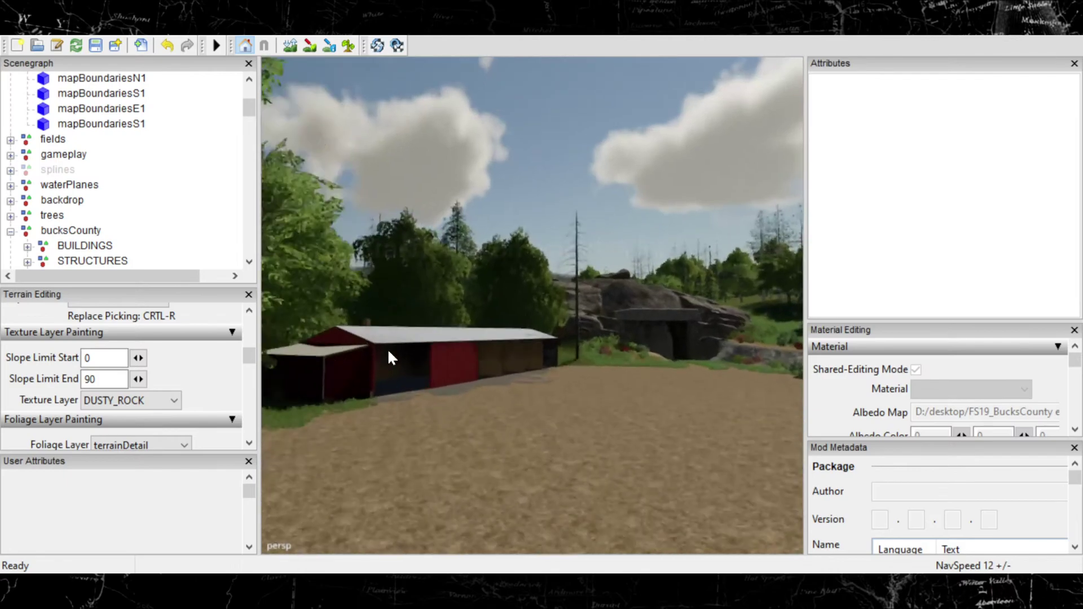
{"action": "right_click_drag", "start_coordinate": [351, 394], "coordinate": [512, 311]}
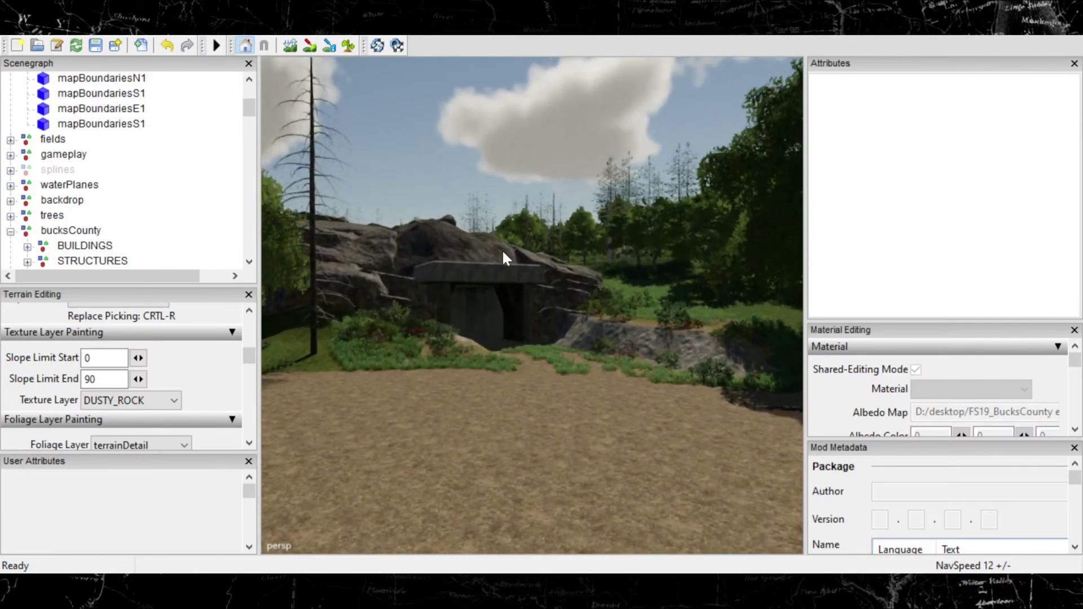
{"action": "right_click_drag", "start_coordinate": [551, 379], "coordinate": [426, 375]}
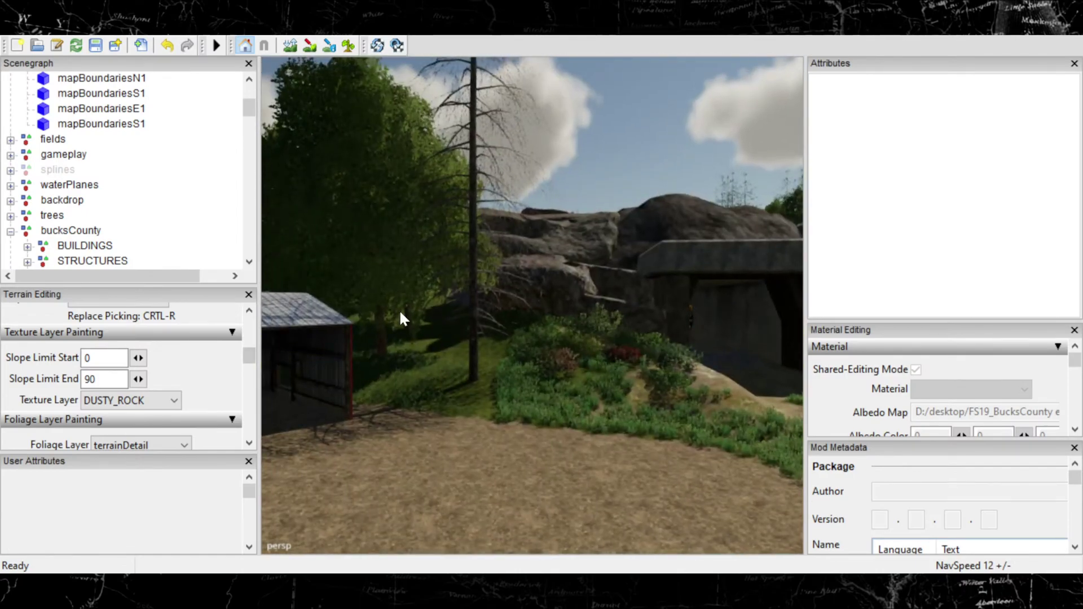
{"action": "right_click_drag", "start_coordinate": [504, 305], "coordinate": [656, 409]}
Step: Survey the whole quarry from above, including its curved rock banks, boulder cluster and muddy pit
{"action": "right_click_drag", "start_coordinate": [426, 272], "coordinate": [558, 302]}
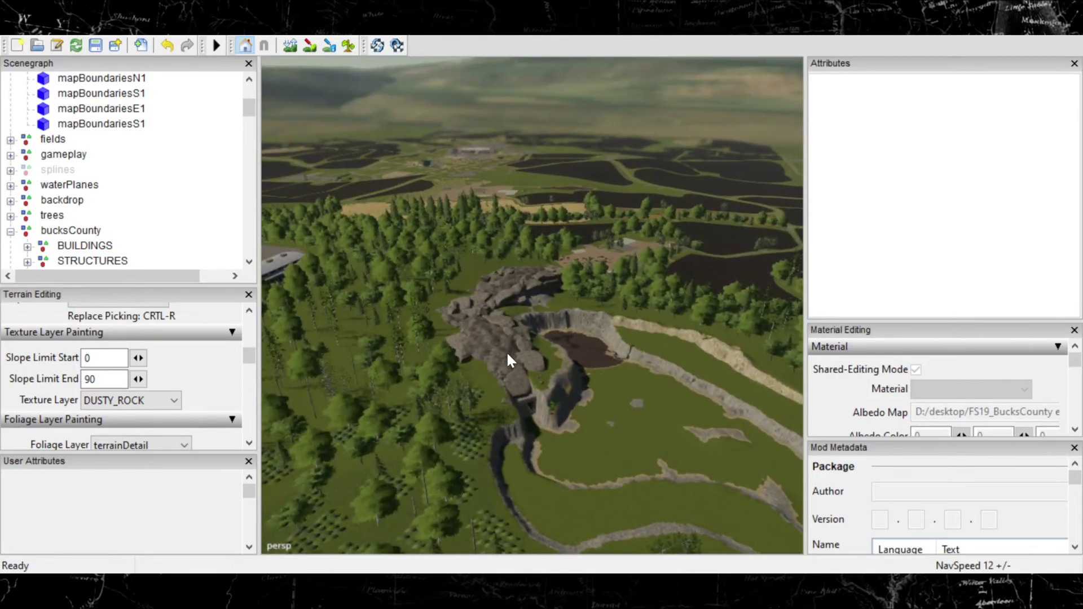
{"action": "right_click_drag", "start_coordinate": [501, 380], "coordinate": [658, 427]}
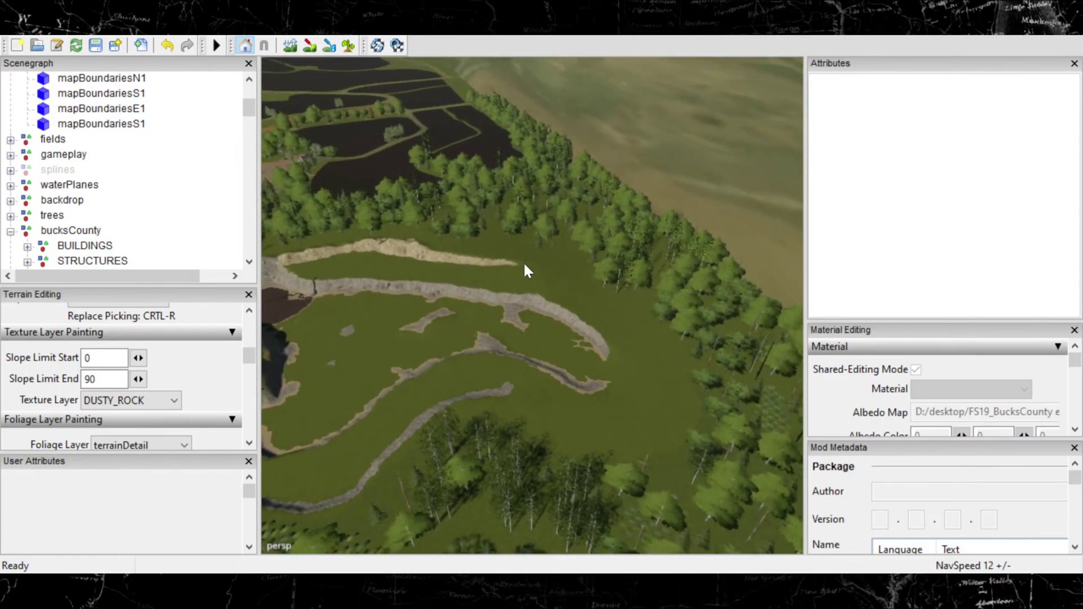
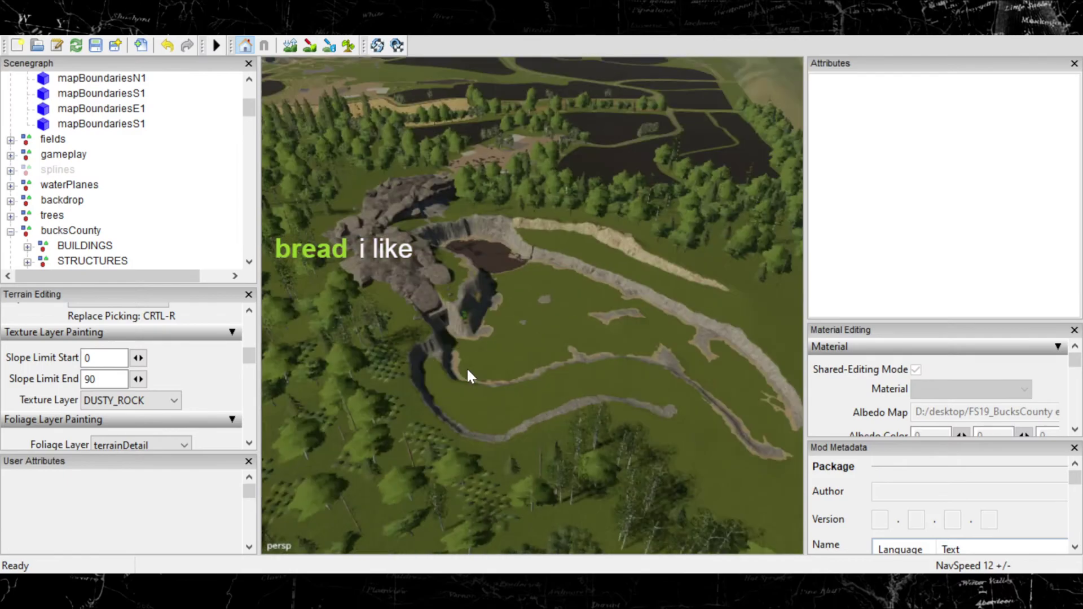
{"action": "left_click_drag", "start_coordinate": [458, 369], "coordinate": [391, 259], "text": "alt"}
{"action": "left_click_drag", "start_coordinate": [558, 346], "coordinate": [463, 393], "text": "alt"}
{"action": "left_click_drag", "start_coordinate": [544, 370], "coordinate": [204, 330], "text": "alt"}
{"action": "left_click_drag", "start_coordinate": [496, 344], "coordinate": [332, 350], "text": "alt"}
{"action": "left_click_drag", "start_coordinate": [601, 380], "coordinate": [560, 264], "text": "alt"}
Step: Inspect the muddy pit's puddles and surrounding granite walls up close and from the grassy side
{"action": "scroll", "coordinate": [434, 373], "scroll_direction": "up", "scroll_amount": 8}
{"action": "scroll", "coordinate": [391, 380], "scroll_direction": "up", "scroll_amount": 10}
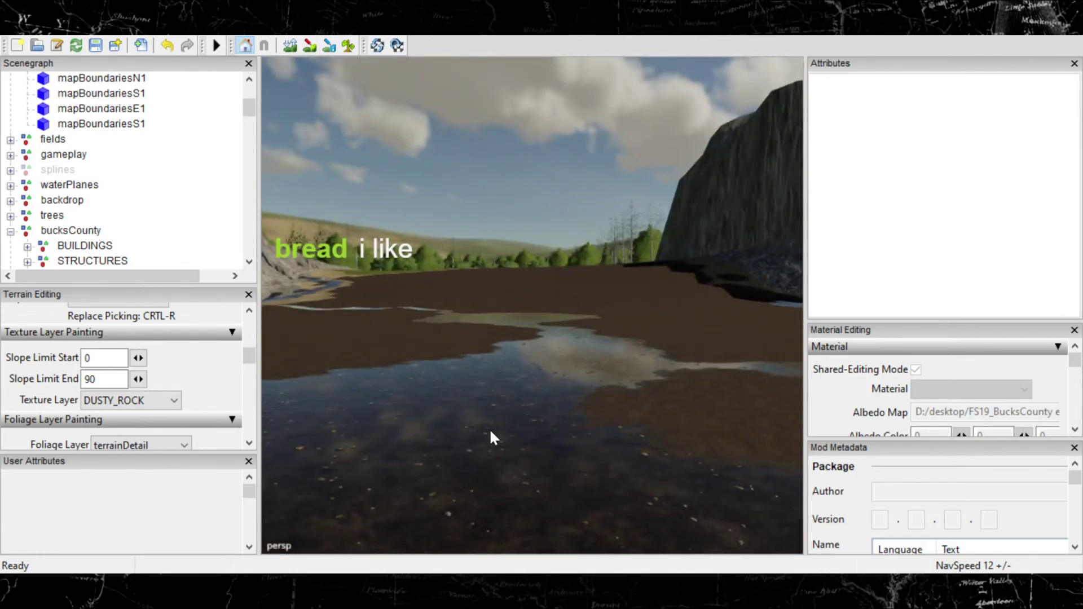
{"action": "left_click_drag", "start_coordinate": [491, 432], "coordinate": [748, 398], "text": "alt"}
{"action": "scroll", "coordinate": [477, 327], "scroll_direction": "up", "scroll_amount": 10}
{"action": "left_click_drag", "start_coordinate": [337, 367], "coordinate": [659, 450], "text": "alt"}
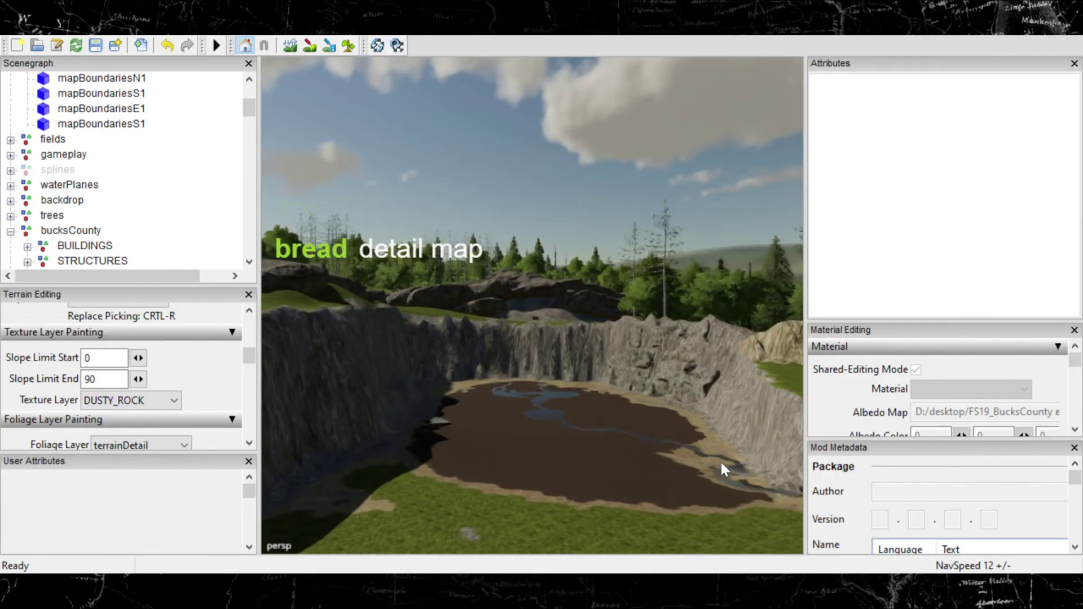
{"action": "left_click_drag", "start_coordinate": [550, 420], "coordinate": [546, 416], "text": "alt"}
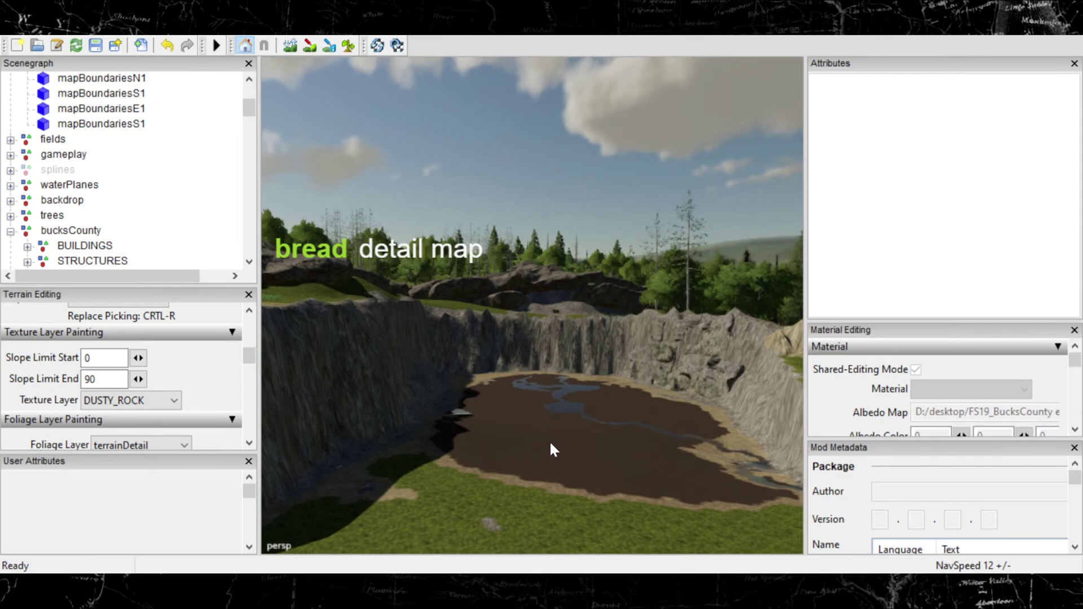
{"action": "left_click_drag", "start_coordinate": [513, 480], "coordinate": [550, 420], "text": "alt"}
{"action": "left_click_drag", "start_coordinate": [548, 413], "coordinate": [514, 485], "text": "alt"}
Step: Select the rock03Dark boulder resting above the granite ledge behind the pit
{"action": "scroll", "coordinate": [511, 448], "scroll_direction": "up", "scroll_amount": 5}
{"action": "scroll", "coordinate": [548, 426], "scroll_direction": "up", "scroll_amount": 5}
{"action": "scroll", "coordinate": [514, 485], "scroll_direction": "up", "scroll_amount": 5}
{"action": "scroll", "coordinate": [514, 486], "scroll_direction": "up", "scroll_amount": 5}
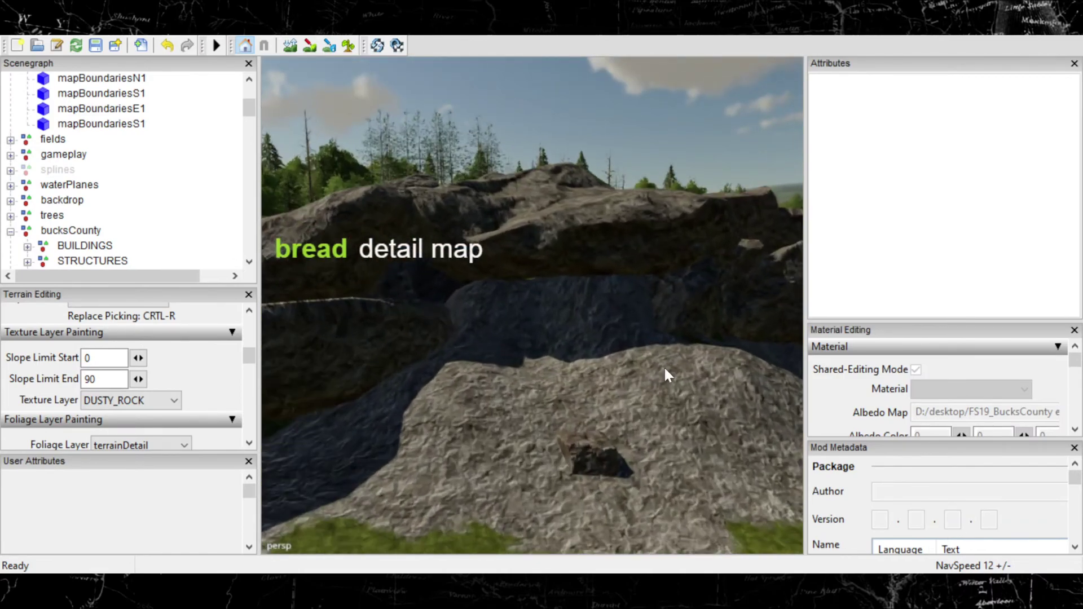
{"action": "scroll", "coordinate": [508, 380], "scroll_direction": "up", "scroll_amount": 10}
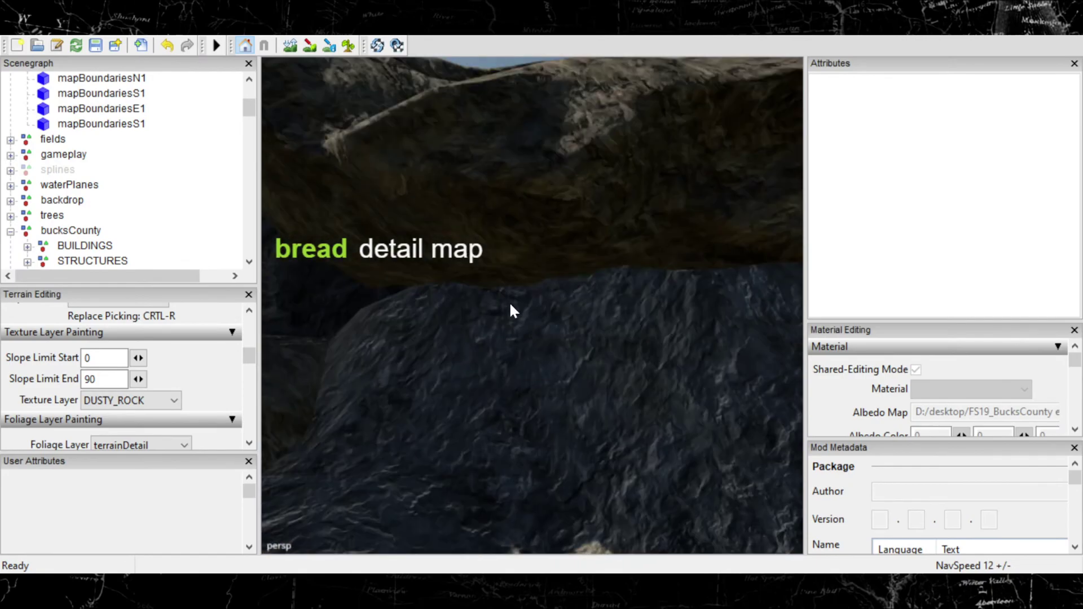
{"action": "left_click_drag", "start_coordinate": [512, 310], "coordinate": [499, 370], "text": "alt"}
{"action": "scroll", "coordinate": [496, 379], "scroll_direction": "down", "scroll_amount": 10}
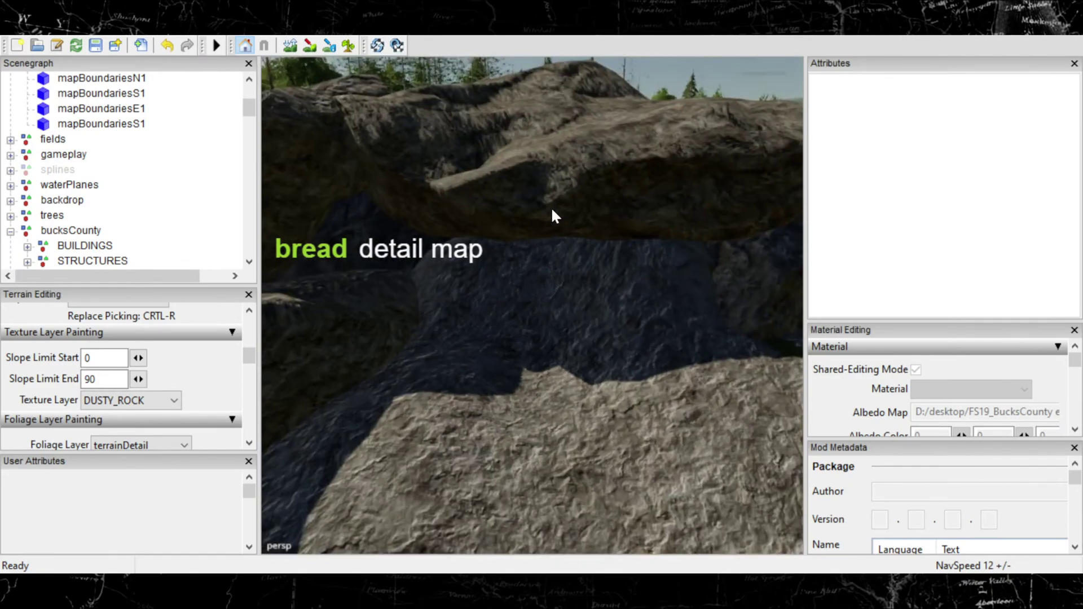
{"action": "left_click", "coordinate": [555, 239]}
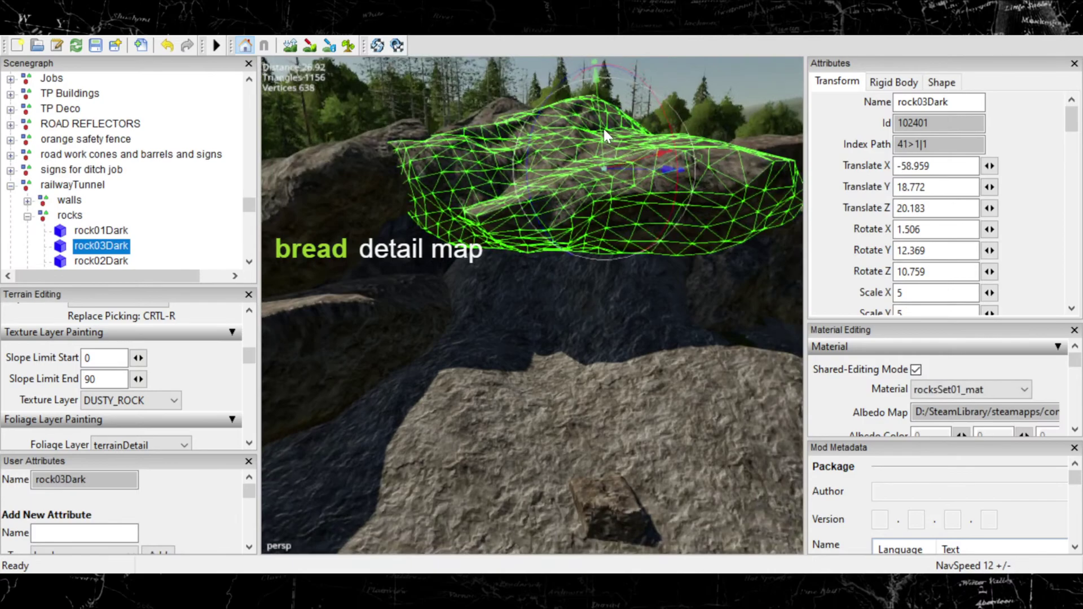
Step: Lower the rock03Dark boulder slightly to a Translate Y of about 18.709 and clear the selection
{"action": "left_click_drag", "start_coordinate": [602, 129], "coordinate": [594, 160]}
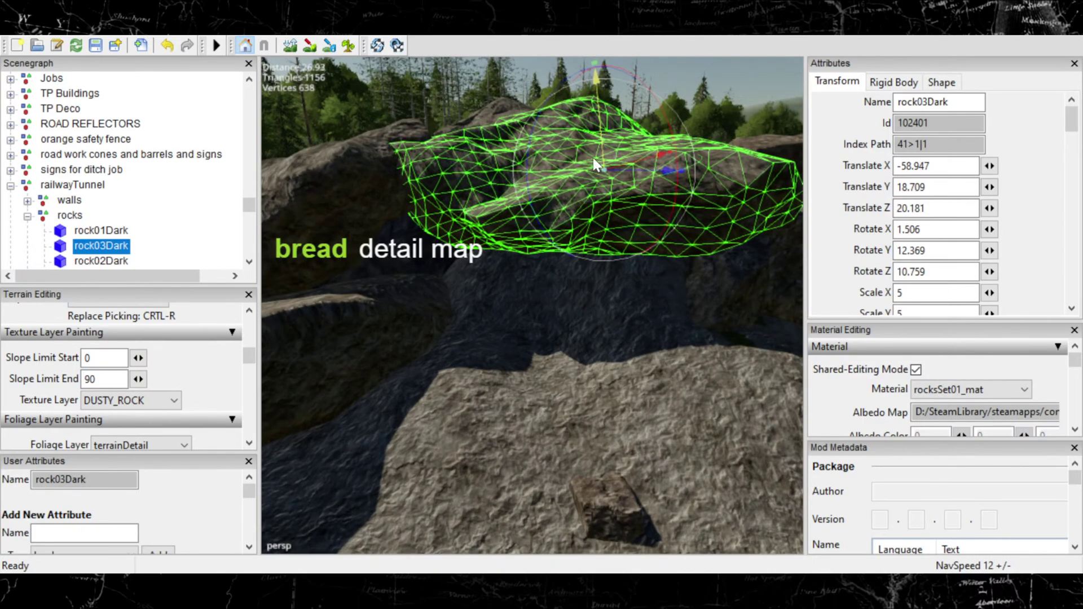
{"action": "right_click_drag", "start_coordinate": [593, 163], "coordinate": [600, 121]}
{"action": "left_click", "coordinate": [587, 185]}
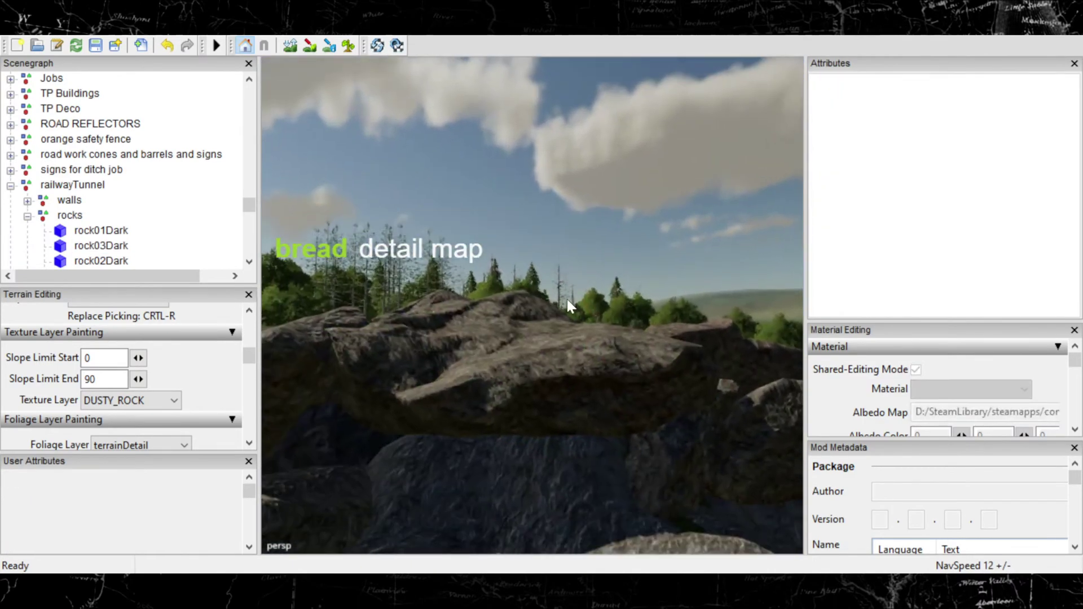
Step: Survey the quarry's grassy floor, its granite patches and the stepped granite and sandy banks from above
{"action": "right_click_drag", "start_coordinate": [567, 297], "coordinate": [440, 284]}
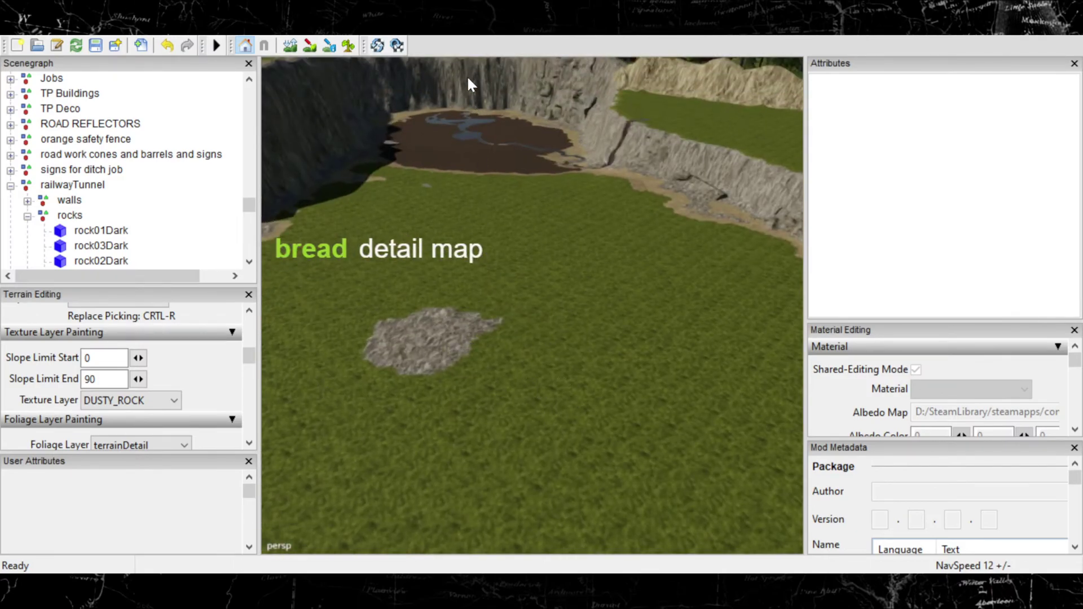
{"action": "right_click_drag", "start_coordinate": [483, 205], "coordinate": [519, 519]}
{"action": "right_click_drag", "start_coordinate": [395, 431], "coordinate": [603, 361]}
{"action": "right_click_drag", "start_coordinate": [483, 469], "coordinate": [377, 251]}
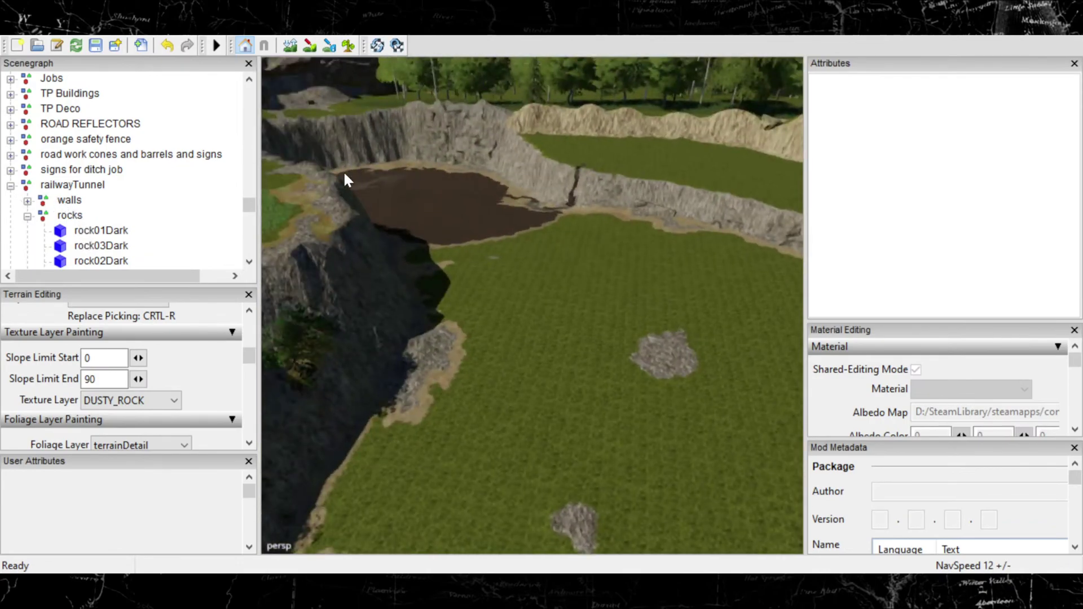
{"action": "right_click_drag", "start_coordinate": [413, 201], "coordinate": [764, 324]}
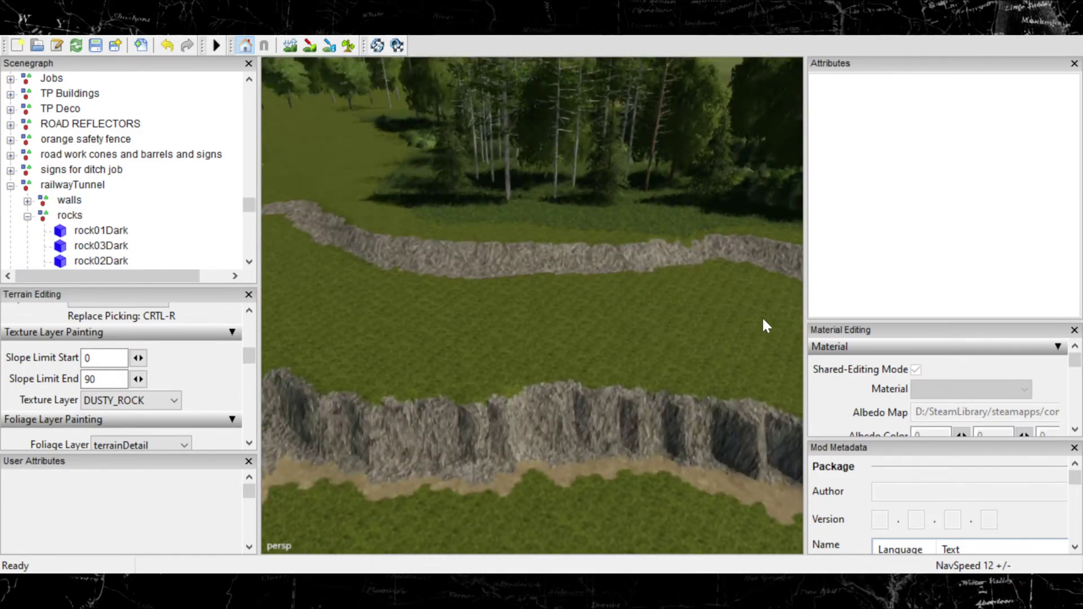
{"action": "right_click_drag", "start_coordinate": [651, 320], "coordinate": [308, 257]}
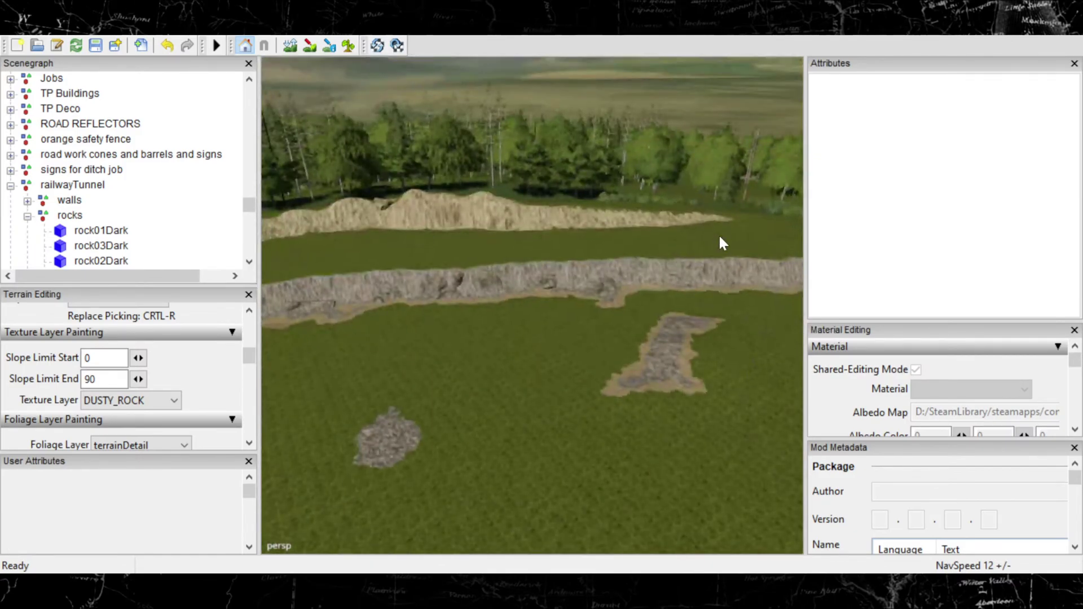
{"action": "right_click_drag", "start_coordinate": [519, 247], "coordinate": [771, 253]}
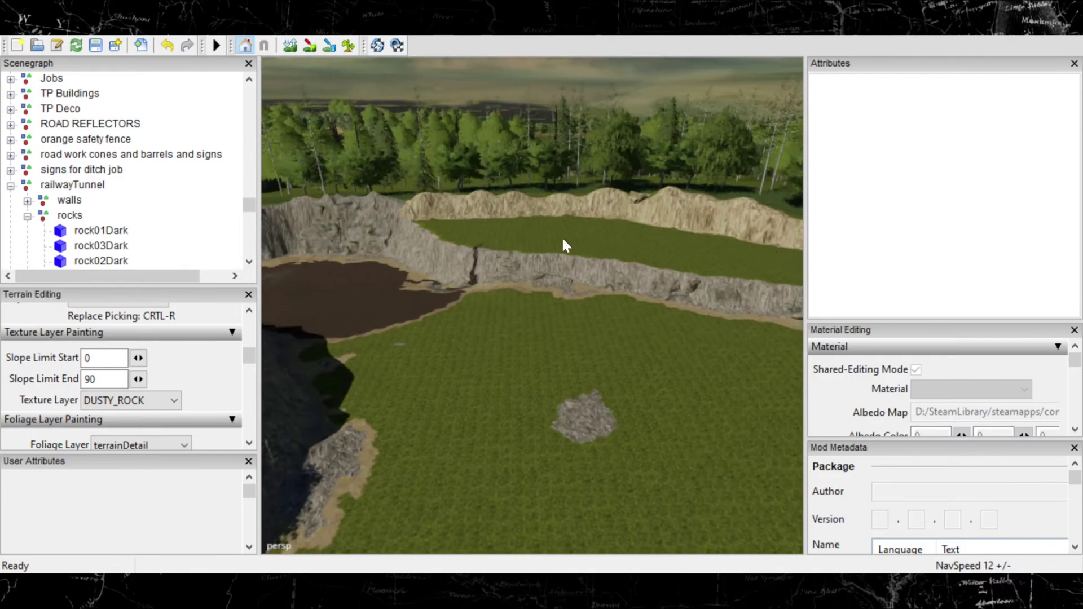
{"action": "right_click_drag", "start_coordinate": [564, 244], "coordinate": [600, 244]}
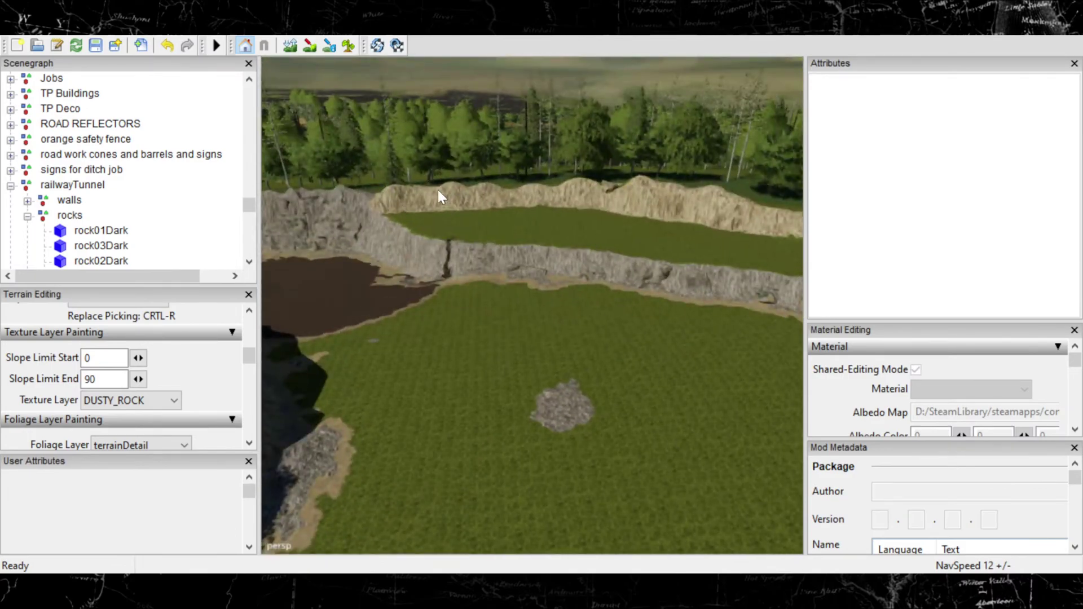
{"action": "right_click_drag", "start_coordinate": [711, 201], "coordinate": [510, 267]}
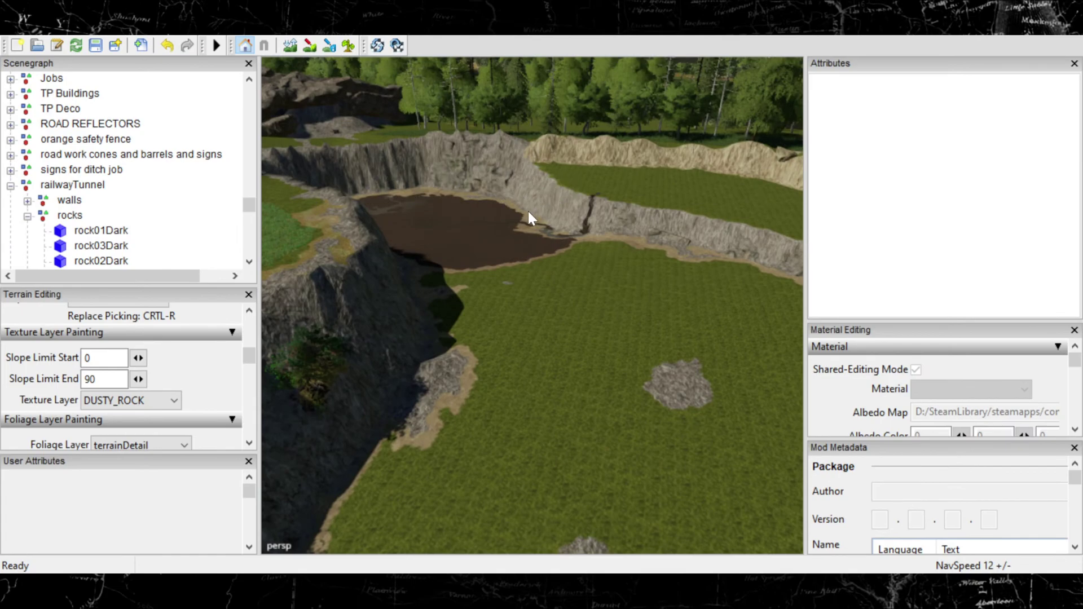
Step: Examine the muddy pit's water channels, sandy edges and rock walls up close, plus the granite patch beside the rock slope
{"action": "right_click_drag", "start_coordinate": [438, 244], "coordinate": [604, 333]}
{"action": "right_click_drag", "start_coordinate": [533, 292], "coordinate": [361, 373]}
{"action": "right_click_drag", "start_coordinate": [485, 432], "coordinate": [605, 439]}
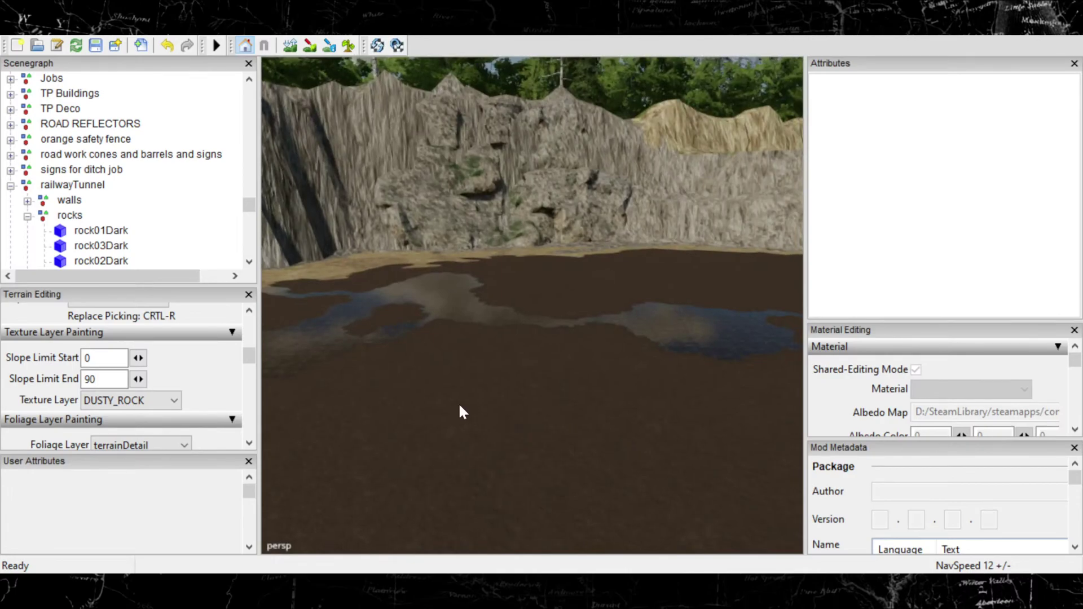
{"action": "right_click_drag", "start_coordinate": [459, 411], "coordinate": [454, 466]}
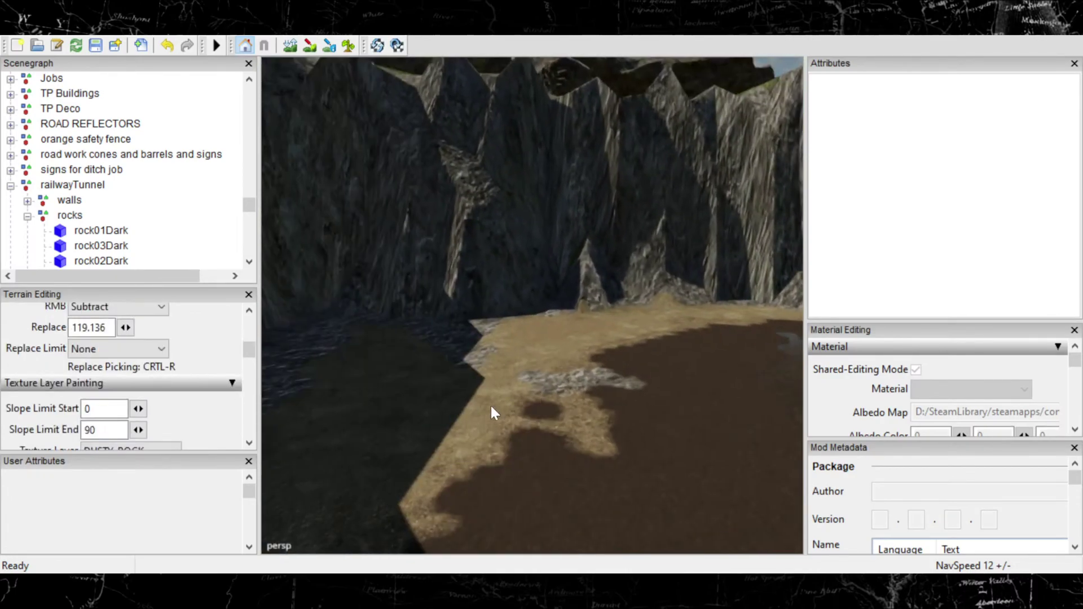
{"action": "right_click_drag", "start_coordinate": [401, 212], "coordinate": [626, 476]}
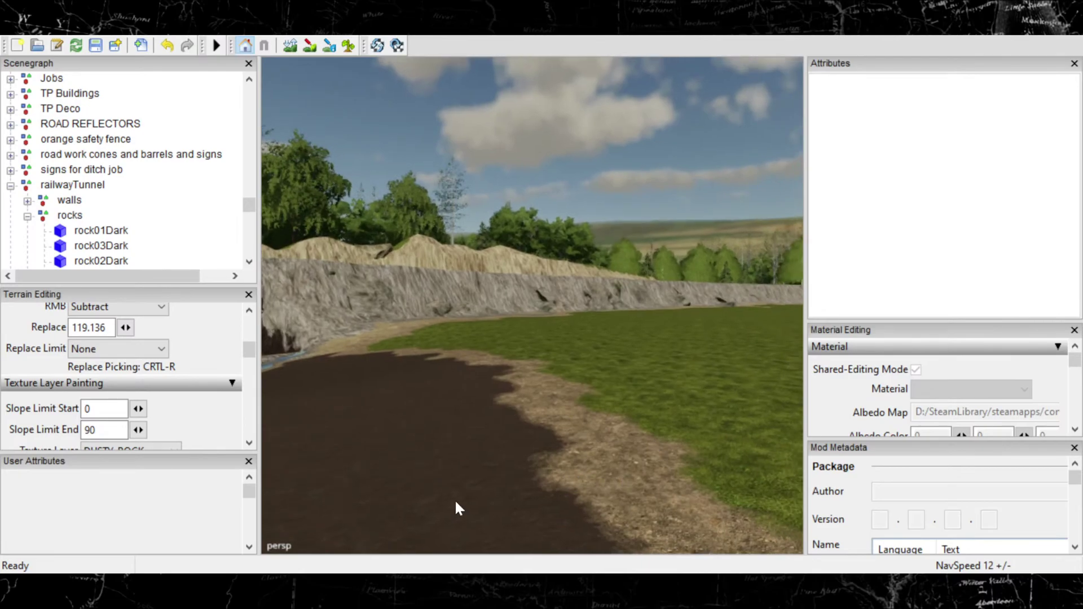
{"action": "right_click_drag", "start_coordinate": [456, 502], "coordinate": [243, 393]}
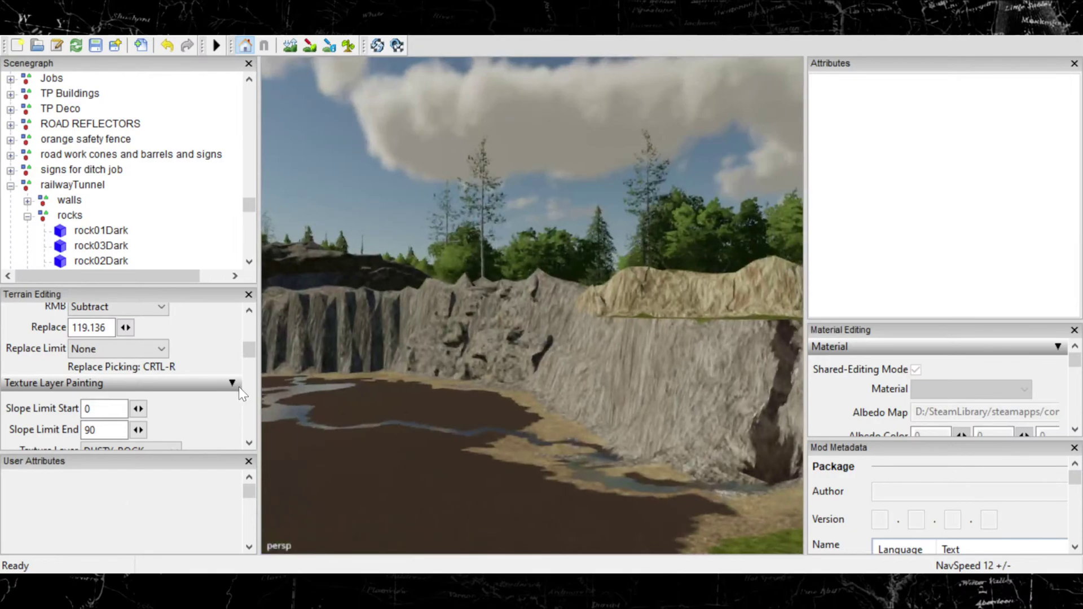
{"action": "right_click_drag", "start_coordinate": [750, 421], "coordinate": [288, 391]}
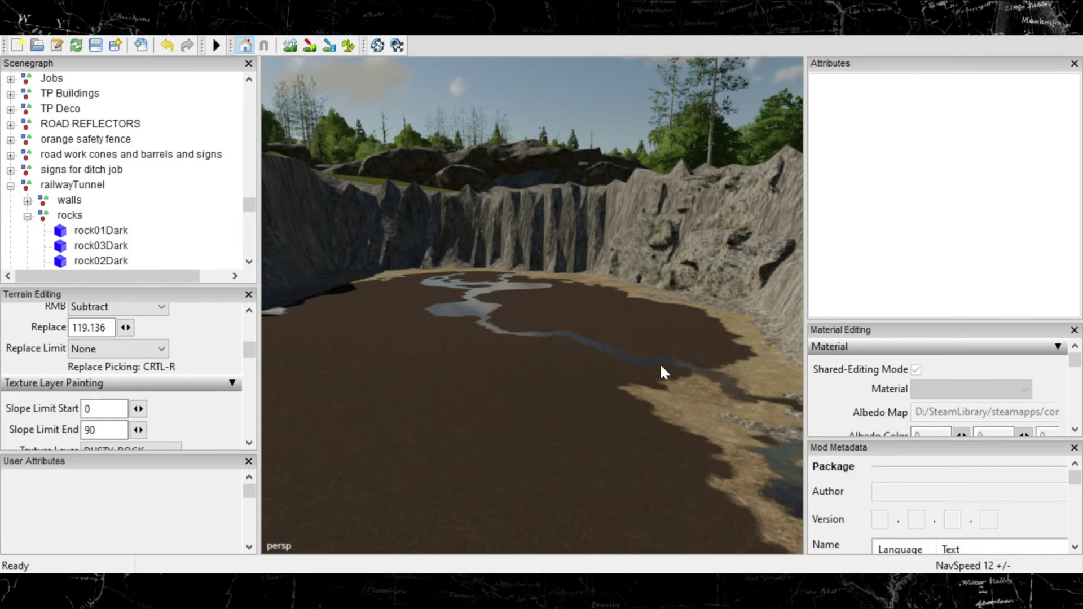
{"action": "right_click_drag", "start_coordinate": [661, 364], "coordinate": [697, 415]}
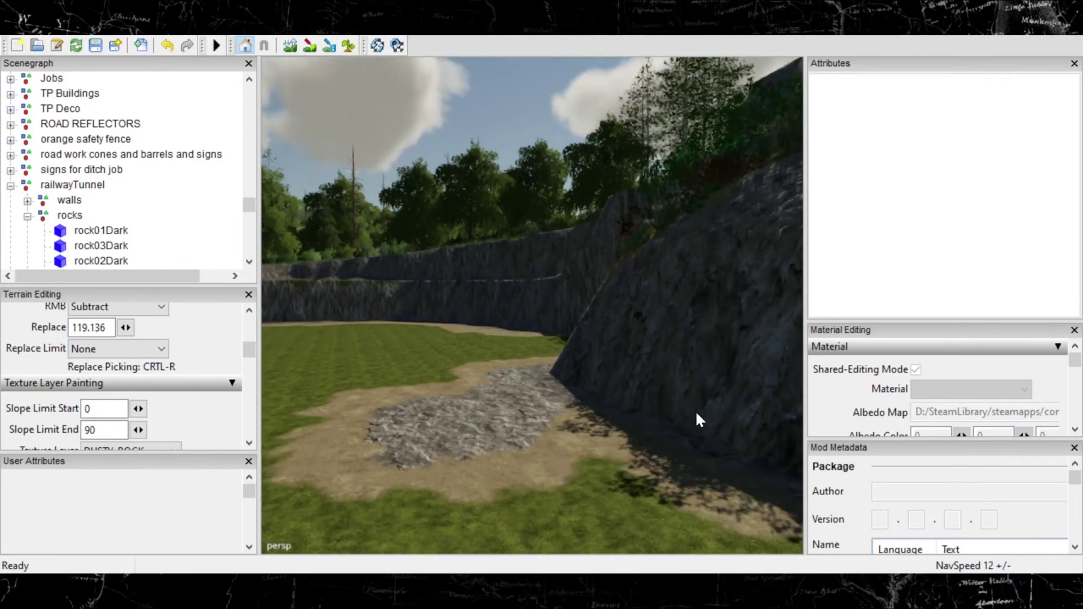
Step: Sculpt the granite patch beside the rock slope into a low raised mound and leave terrain sculpting
{"action": "left_click", "coordinate": [290, 46]}
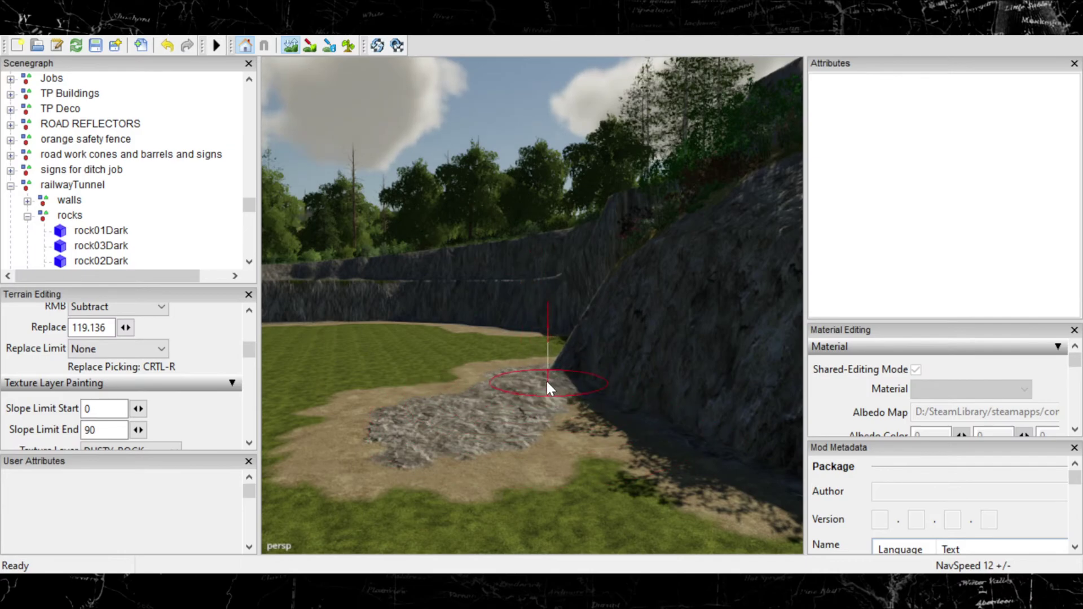
{"action": "mouse_move", "coordinate": [512, 392]}
{"action": "left_mouse_down"}
{"action": "mouse_move", "coordinate": [443, 410]}
{"action": "mouse_move", "coordinate": [454, 417]}
{"action": "left_mouse_up"}
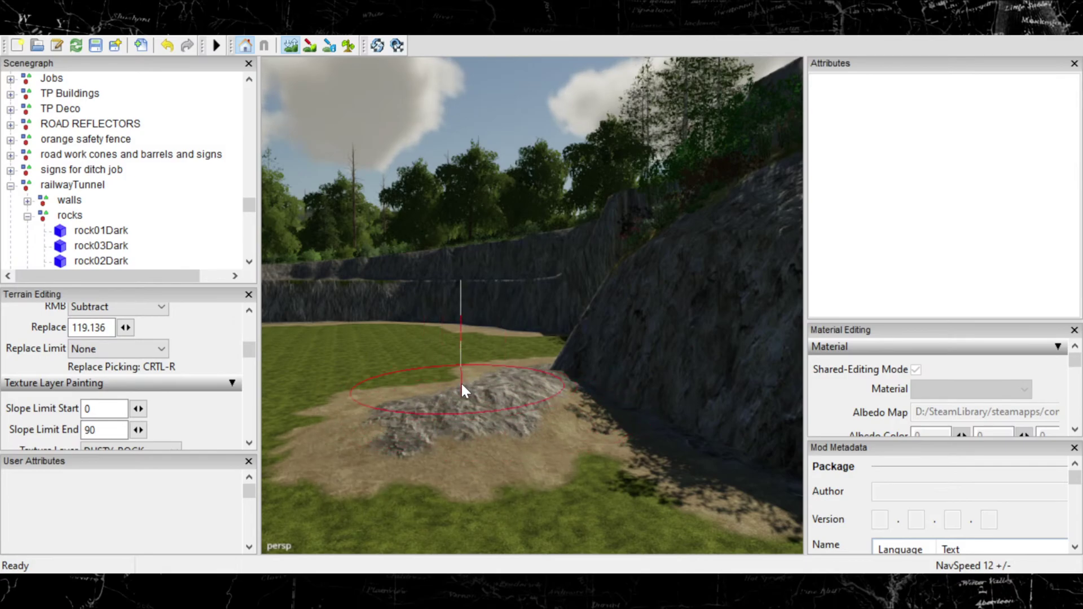
{"action": "mouse_move", "coordinate": [458, 402]}
{"action": "right_mouse_down"}
{"action": "mouse_move", "coordinate": [446, 410]}
{"action": "mouse_move", "coordinate": [484, 413]}
{"action": "right_mouse_up"}
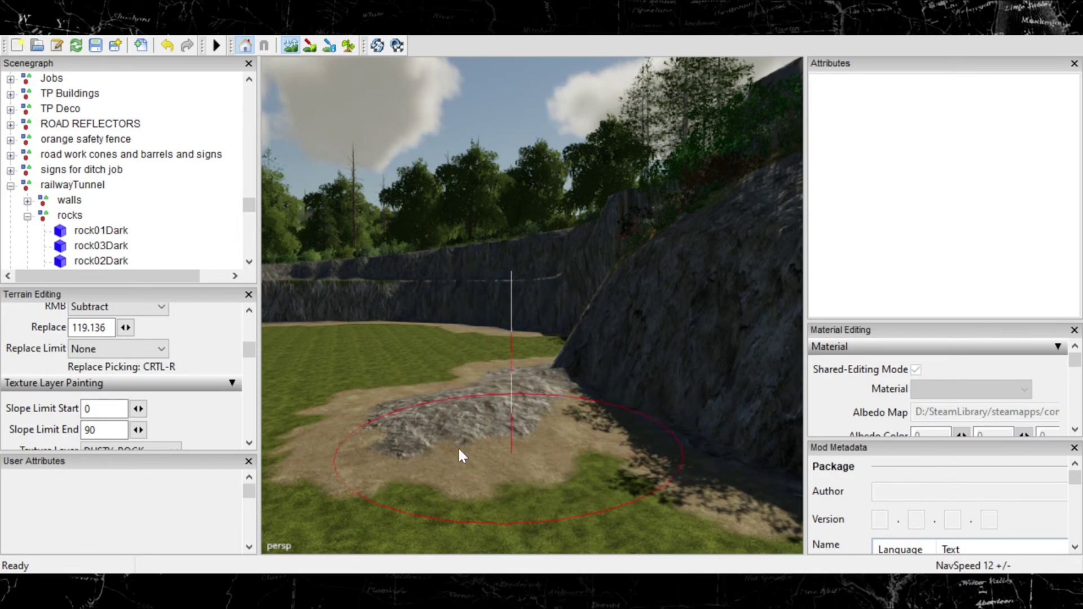
{"action": "left_click", "coordinate": [290, 46]}
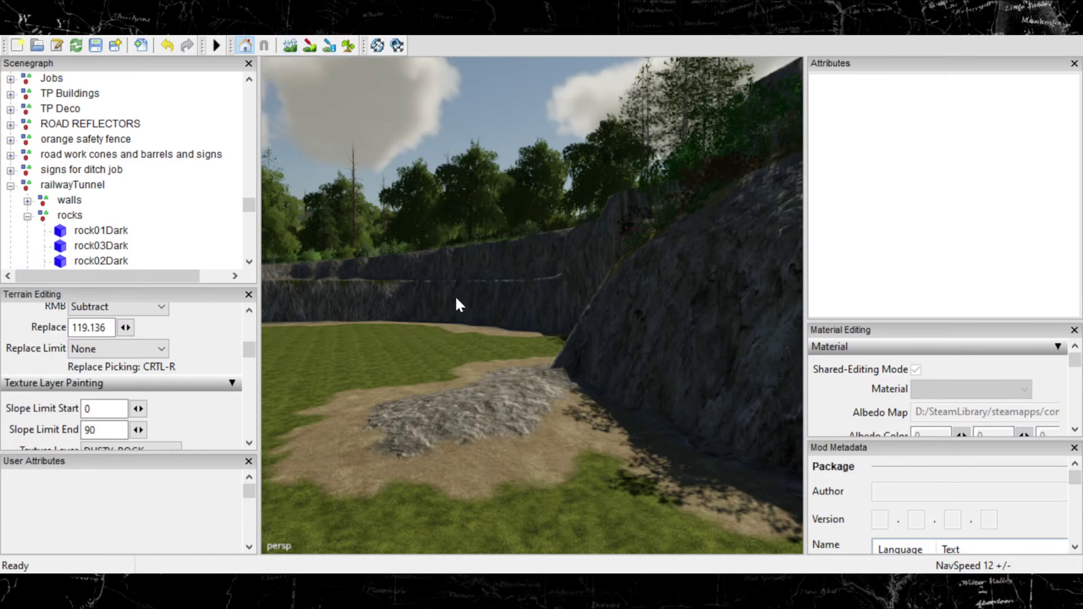
Step: Paste a copy of limestoneWall01 at the base of the rock face beside the tunnel entrance
{"action": "right_click_drag", "start_coordinate": [456, 299], "coordinate": [666, 373]}
{"action": "right_click_drag", "start_coordinate": [427, 406], "coordinate": [419, 492]}
{"action": "left_click", "coordinate": [573, 408]}
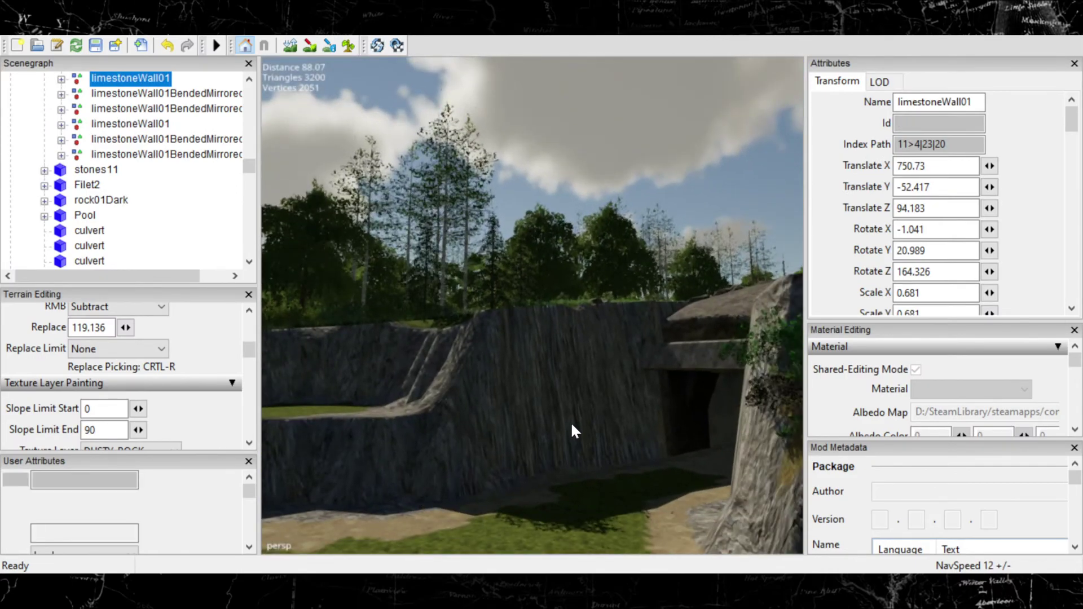
{"action": "key", "text": "ctrl+v"}
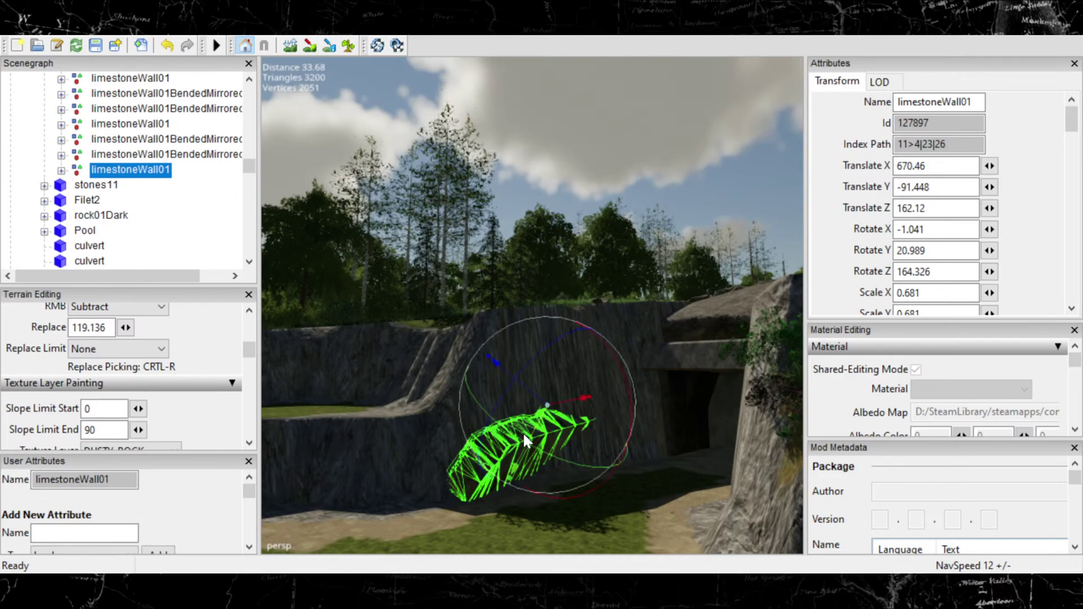
Step: Rotate the limestoneWall01 copy to face out of the rock wall, at about -129.2, -40.1, -29.0 degrees
{"action": "left_click_drag", "start_coordinate": [528, 443], "coordinate": [676, 399]}
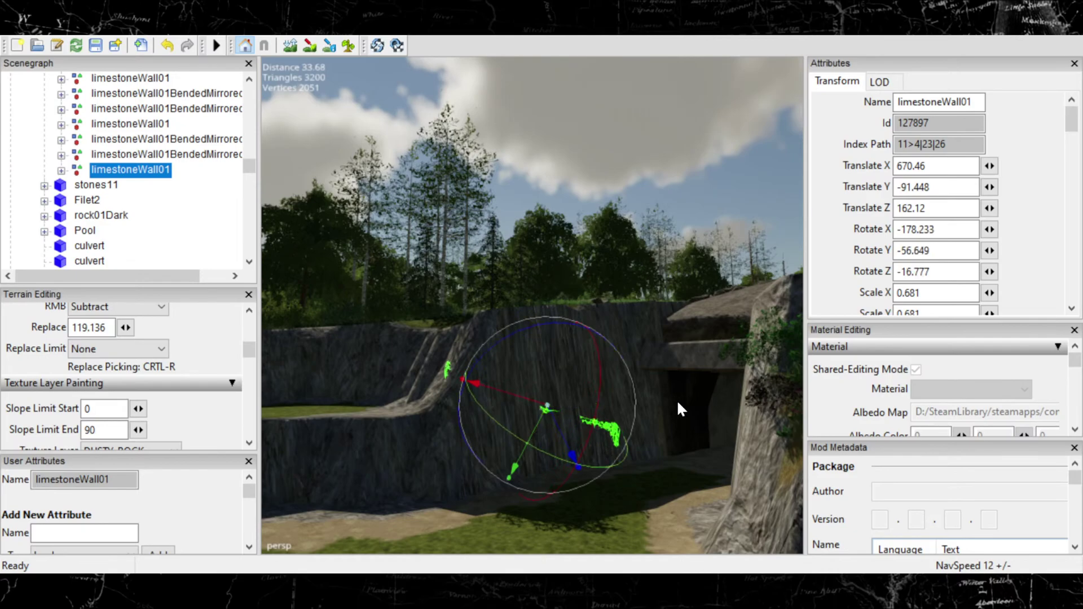
{"action": "left_click_drag", "start_coordinate": [495, 339], "coordinate": [590, 389]}
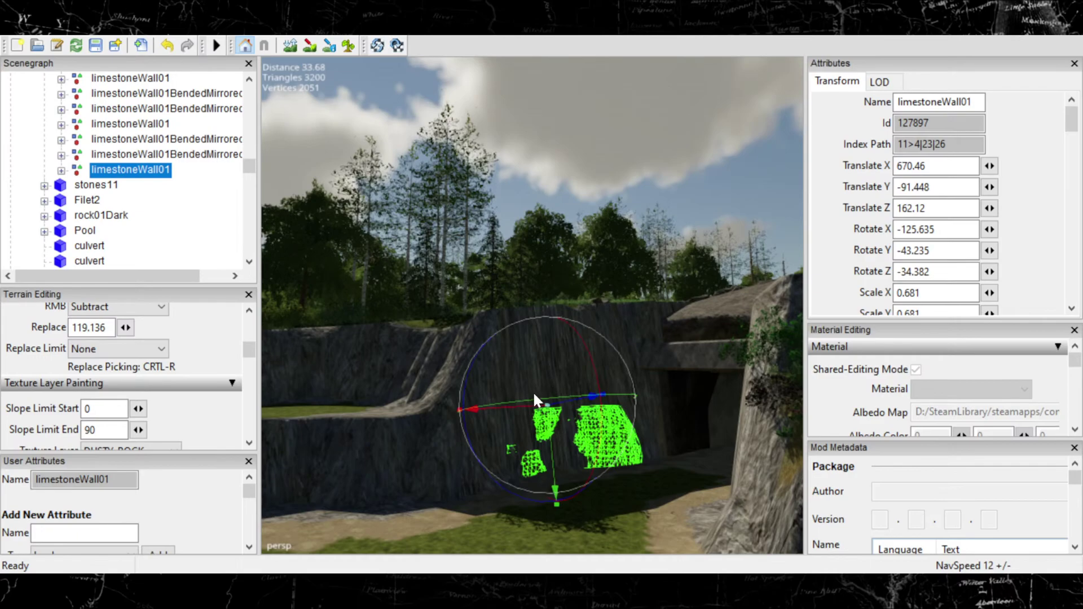
{"action": "left_click_drag", "start_coordinate": [539, 402], "coordinate": [549, 402]}
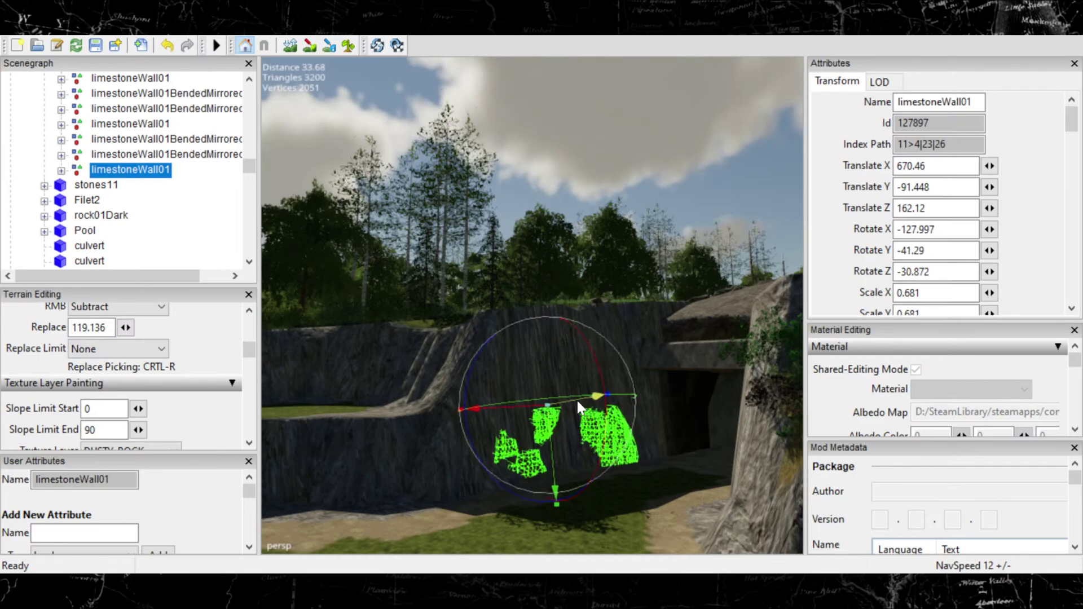
{"action": "left_click_drag", "start_coordinate": [577, 397], "coordinate": [573, 398]}
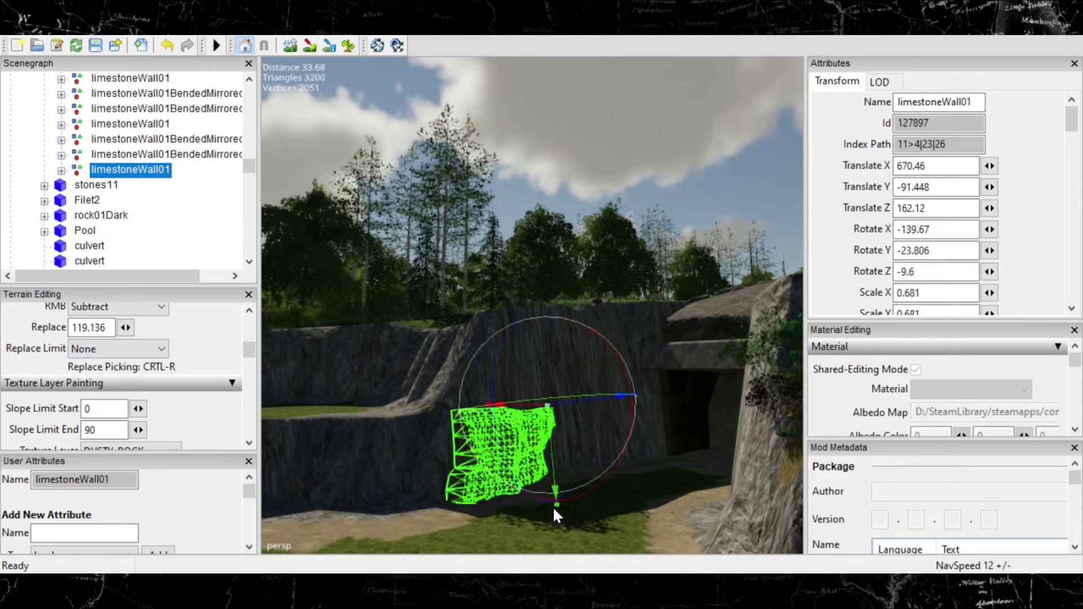
{"action": "key", "text": "ctrl+z"}
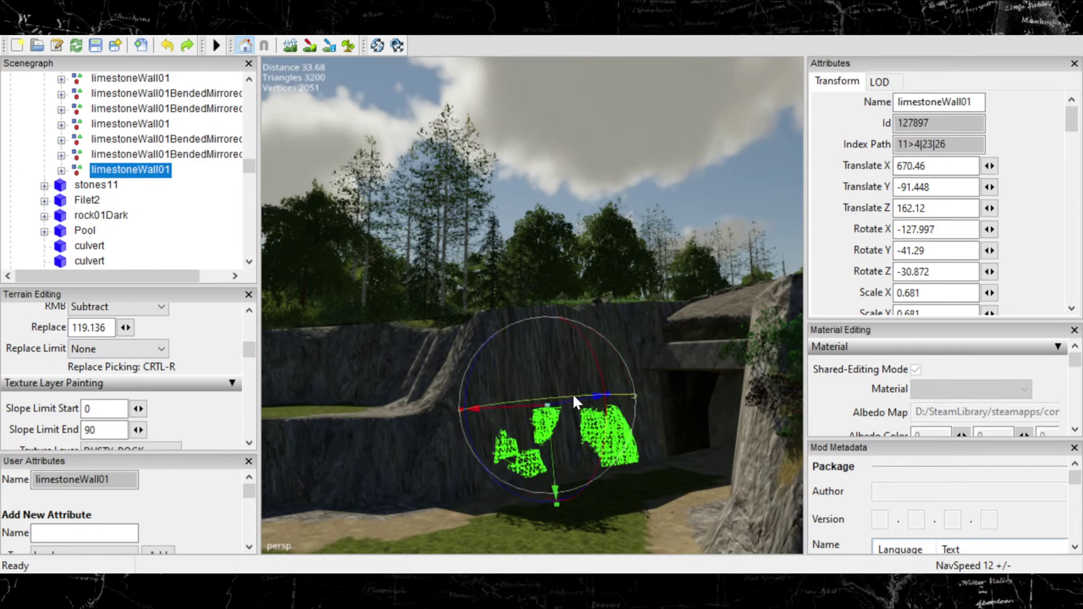
{"action": "left_click_drag", "start_coordinate": [574, 395], "coordinate": [577, 396]}
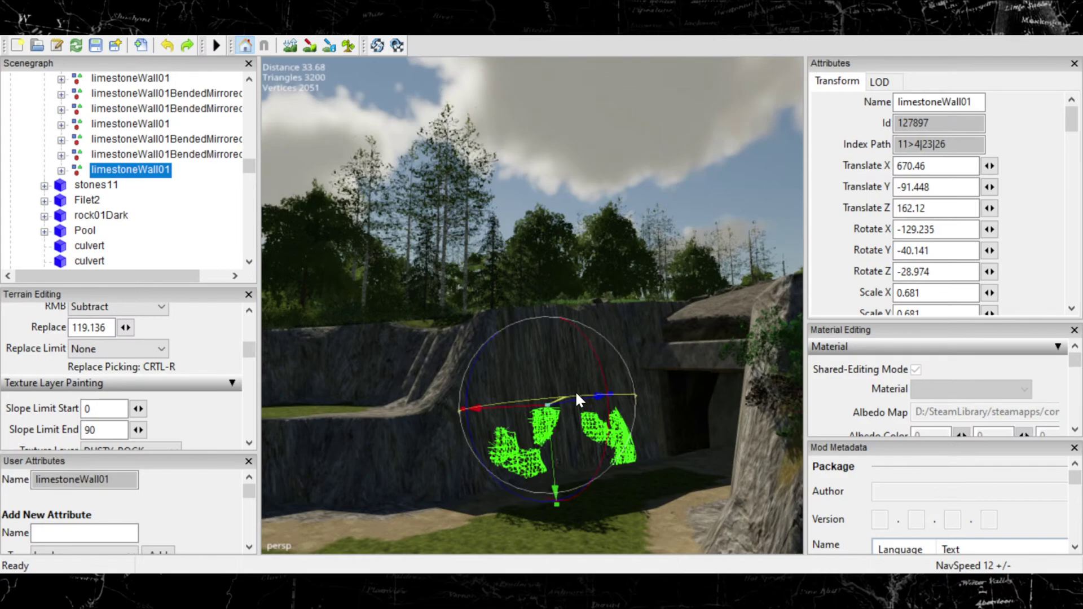
Step: Shift the limestoneWall01 copy to about 670.708, -91.469, 161.851 in the rock face and tilt it to a Rotate X of about -120.7
{"action": "left_click", "coordinate": [618, 106]}
{"action": "left_click_drag", "start_coordinate": [585, 314], "coordinate": [764, 370], "text": "alt"}
{"action": "scroll", "coordinate": [628, 341], "scroll_direction": "up", "scroll_amount": 8}
{"action": "left_click_drag", "start_coordinate": [414, 355], "coordinate": [364, 343], "text": "alt"}
{"action": "key", "text": "ctrl+z"}
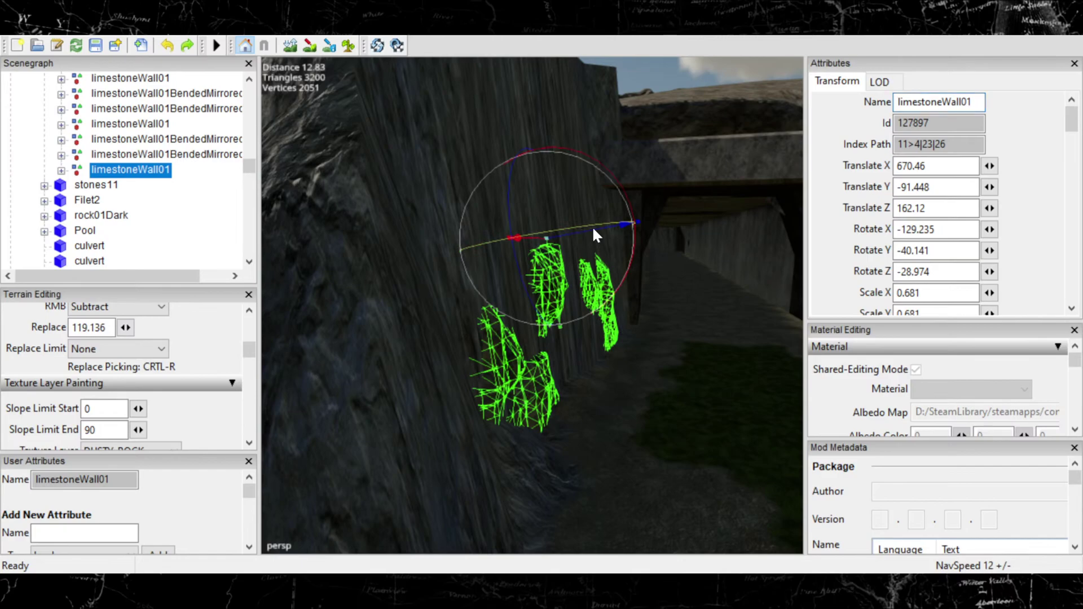
{"action": "left_click_drag", "start_coordinate": [591, 236], "coordinate": [618, 231]}
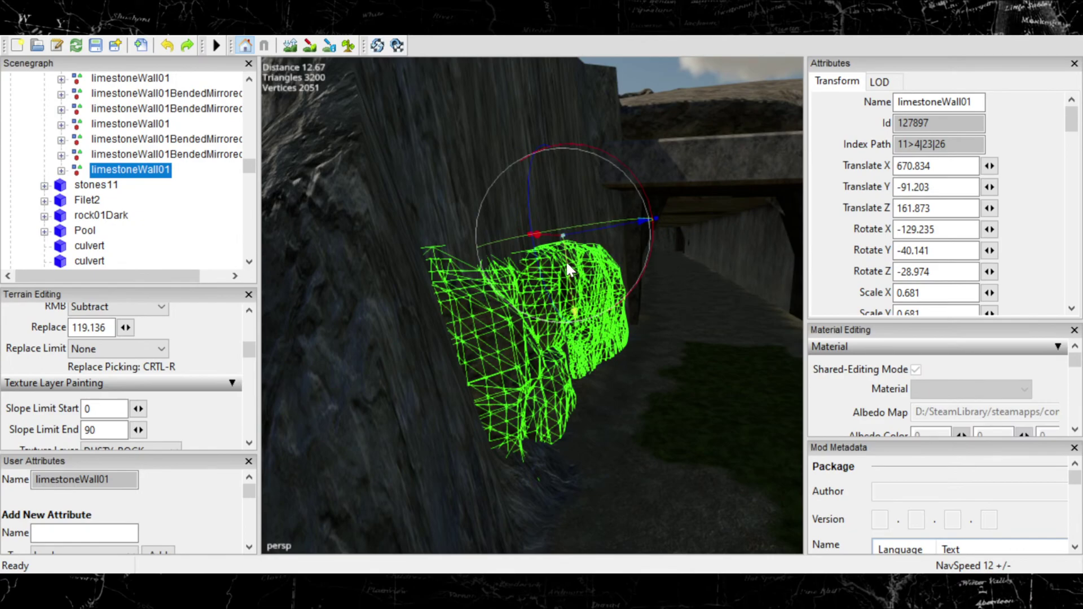
{"action": "left_click_drag", "start_coordinate": [574, 265], "coordinate": [566, 270]}
{"action": "left_click_drag", "start_coordinate": [652, 225], "coordinate": [649, 204]}
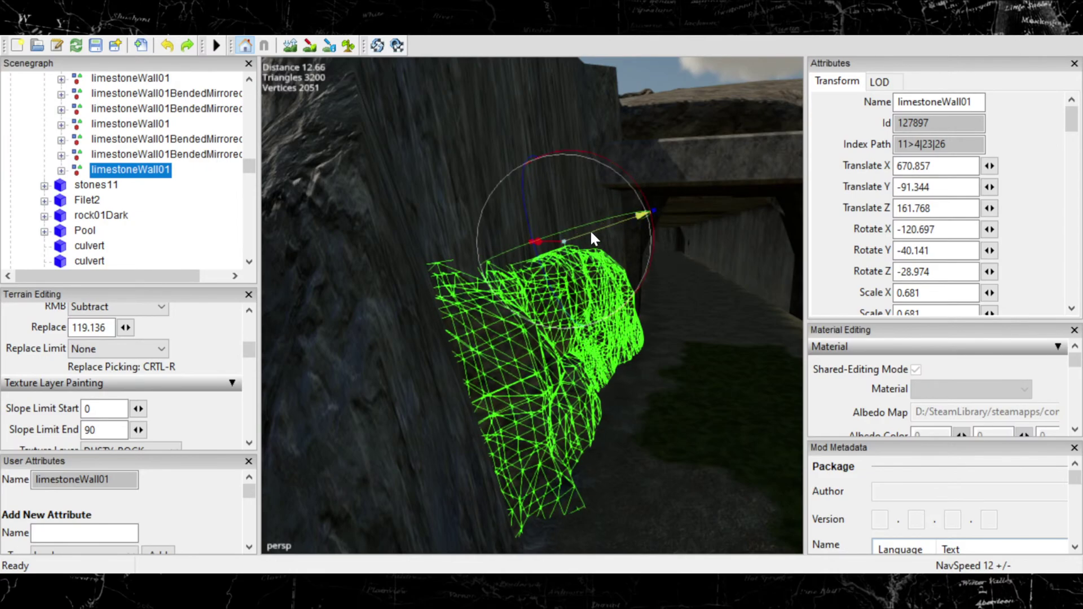
{"action": "left_click_drag", "start_coordinate": [593, 231], "coordinate": [582, 229]}
Step: Turn the limestoneWall01 copy slightly to about -122.3, -38.9, -26.4 degrees and clear the selection
{"action": "middle_click_drag", "start_coordinate": [582, 229], "coordinate": [516, 269]}
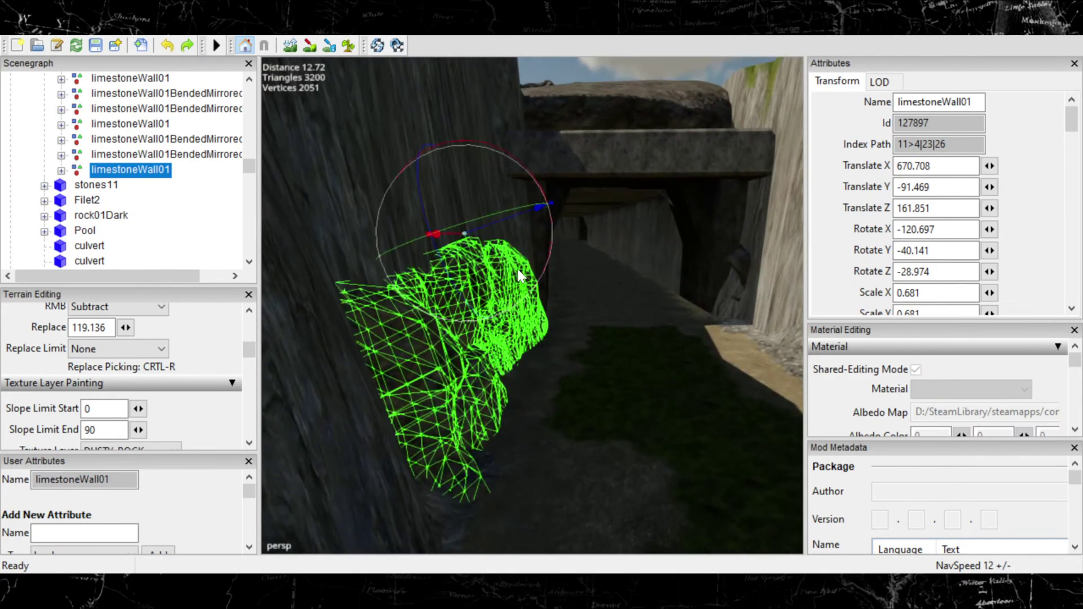
{"action": "left_click_drag", "start_coordinate": [504, 212], "coordinate": [508, 210]}
{"action": "middle_click_drag", "start_coordinate": [508, 210], "coordinate": [369, 295]}
{"action": "left_click", "coordinate": [581, 186]}
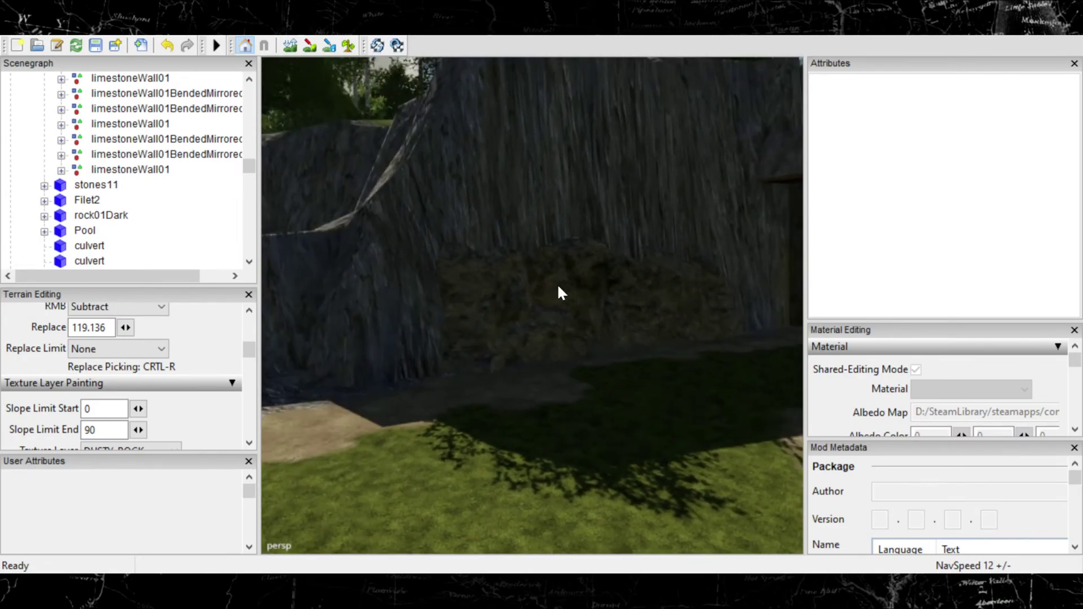
Step: Push the limestoneWall01 copy deeper into the rock face to about 670.507, -91.649, 161.974 and deselect it
{"action": "left_click", "coordinate": [571, 280]}
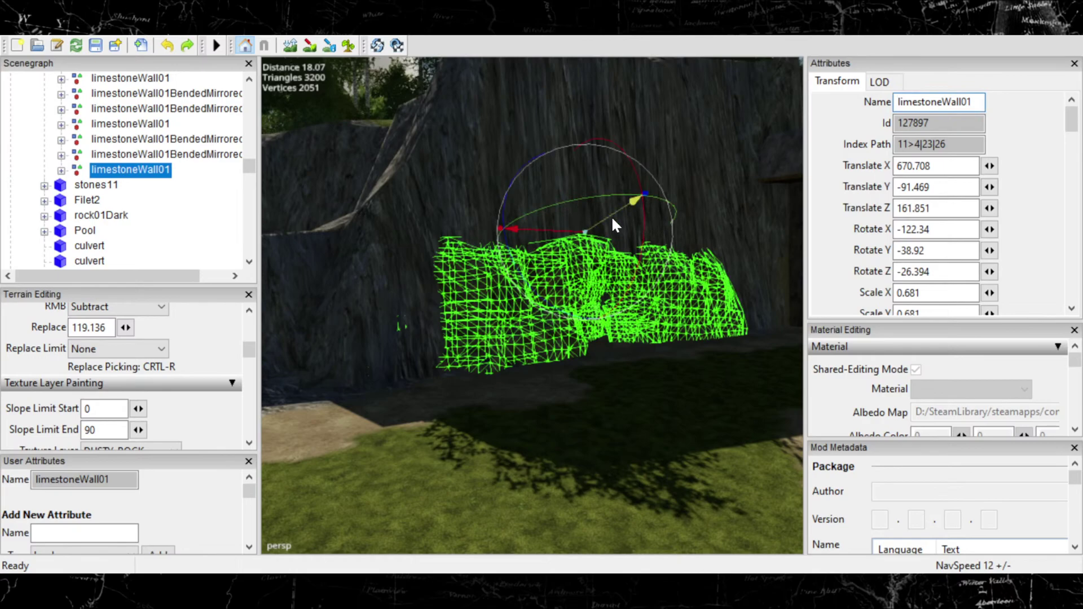
{"action": "left_click_drag", "start_coordinate": [605, 216], "coordinate": [599, 217]}
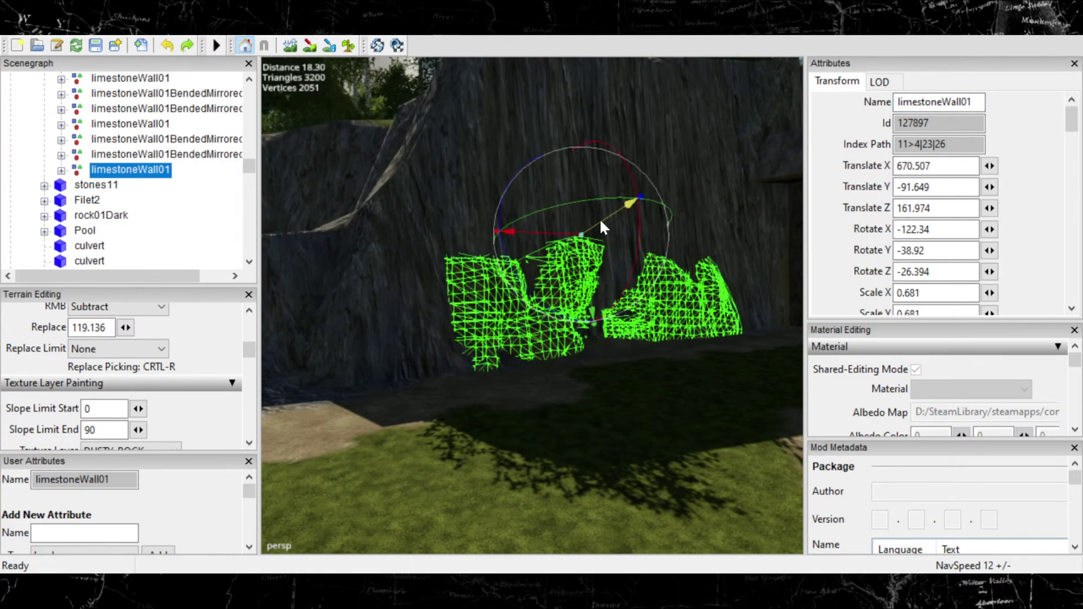
{"action": "middle_click_drag", "start_coordinate": [600, 218], "coordinate": [595, 281]}
{"action": "left_click", "coordinate": [573, 243]}
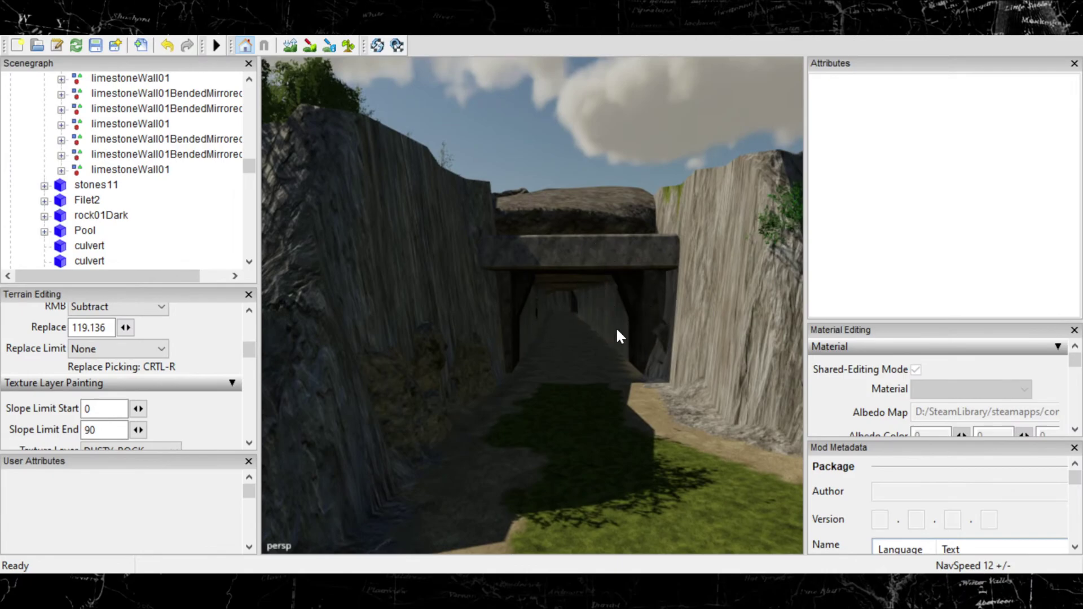
Step: Examine the tunnel entrance and the rock banks around the quarry field
{"action": "middle_click_drag", "start_coordinate": [584, 355], "coordinate": [522, 367]}
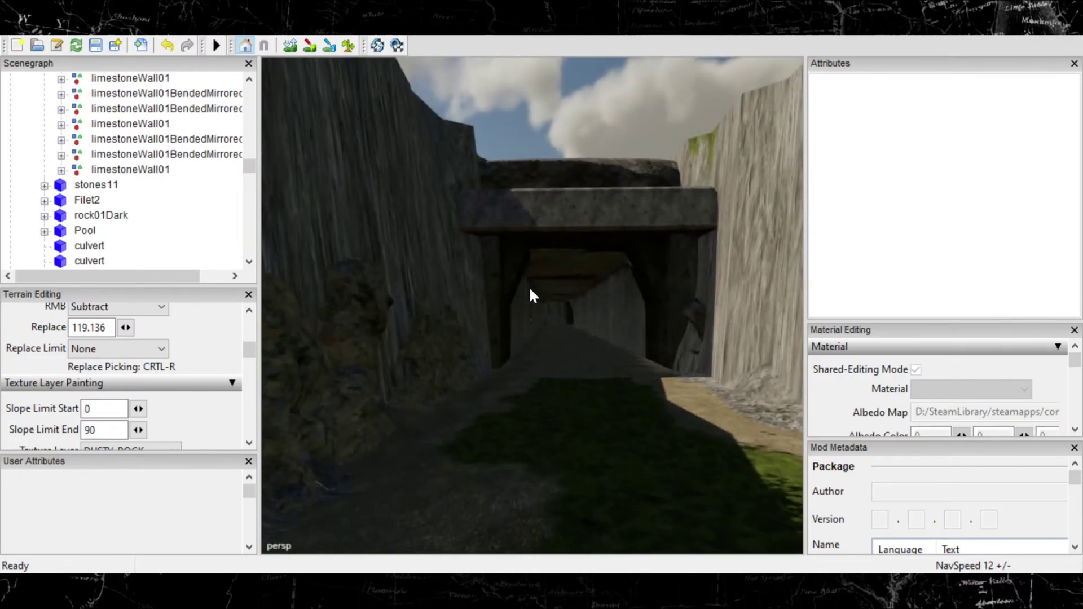
{"action": "middle_click_drag", "start_coordinate": [483, 329], "coordinate": [413, 346]}
{"action": "middle_click_drag", "start_coordinate": [609, 370], "coordinate": [669, 428]}
{"action": "scroll", "coordinate": [624, 333], "scroll_direction": "up", "scroll_amount": 5}
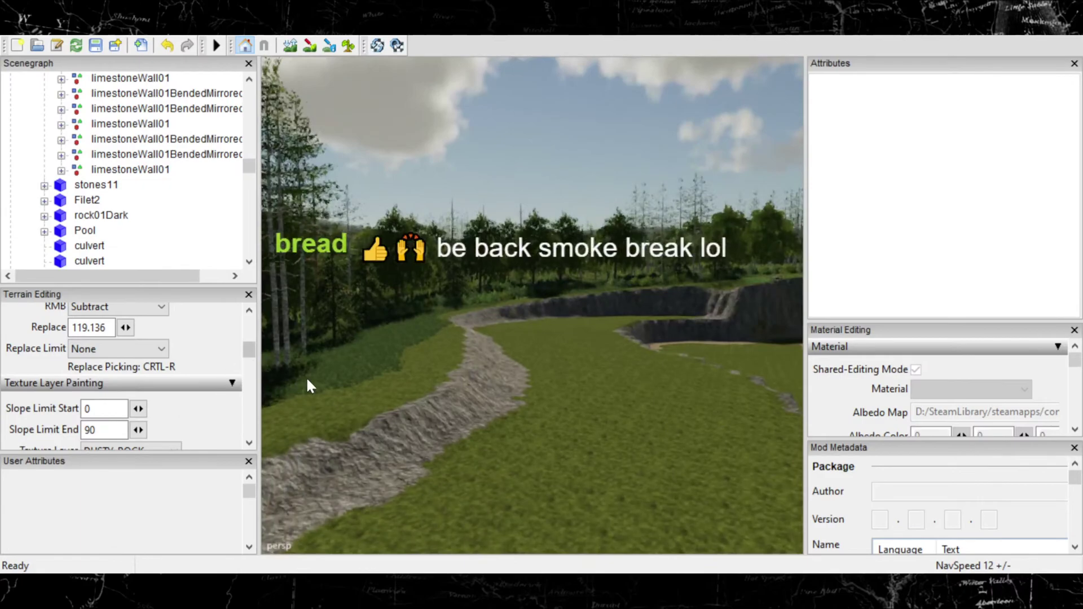
{"action": "middle_click_drag", "start_coordinate": [415, 395], "coordinate": [486, 444]}
{"action": "middle_click_drag", "start_coordinate": [486, 540], "coordinate": [350, 438]}
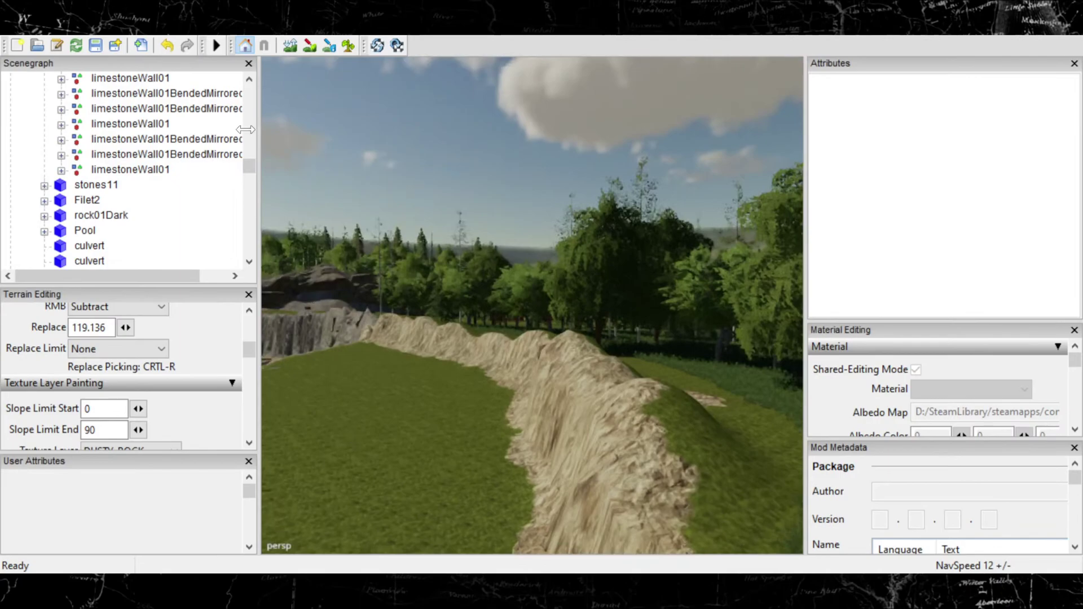
Step: Sculpt the terrain of the light rock ridge lower around the embedded boulder beside the trees
{"action": "left_click", "coordinate": [290, 44]}
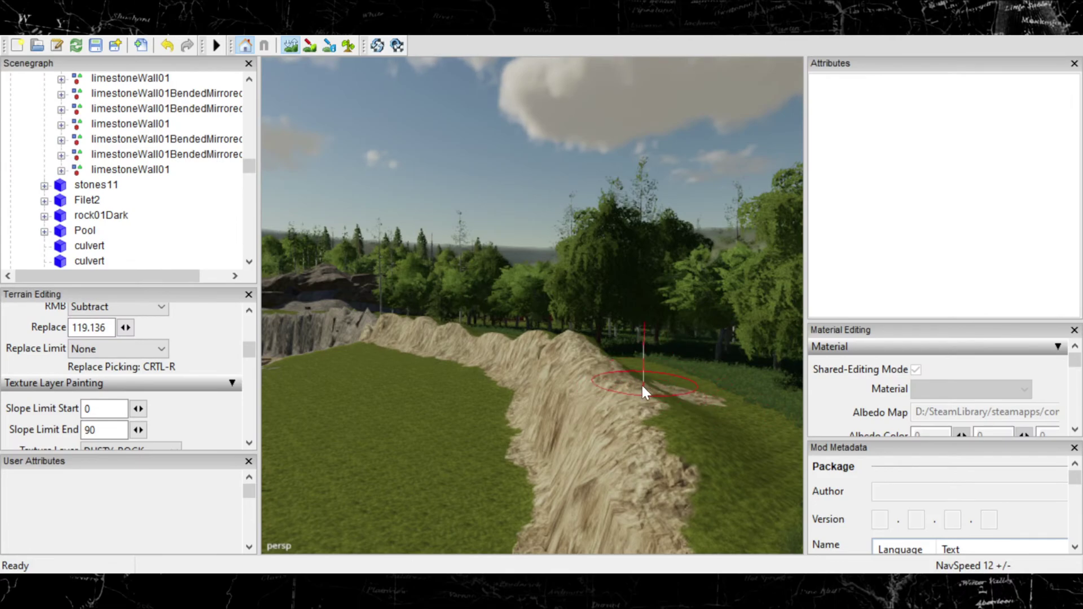
{"action": "middle_click_drag", "start_coordinate": [621, 384], "coordinate": [542, 458], "text": "alt"}
{"action": "mouse_move", "coordinate": [542, 458]}
{"action": "right_mouse_down", "text": "alt"}
{"action": "mouse_move", "coordinate": [564, 415]}
{"action": "mouse_move", "coordinate": [651, 406]}
{"action": "right_mouse_up", "text": "alt"}
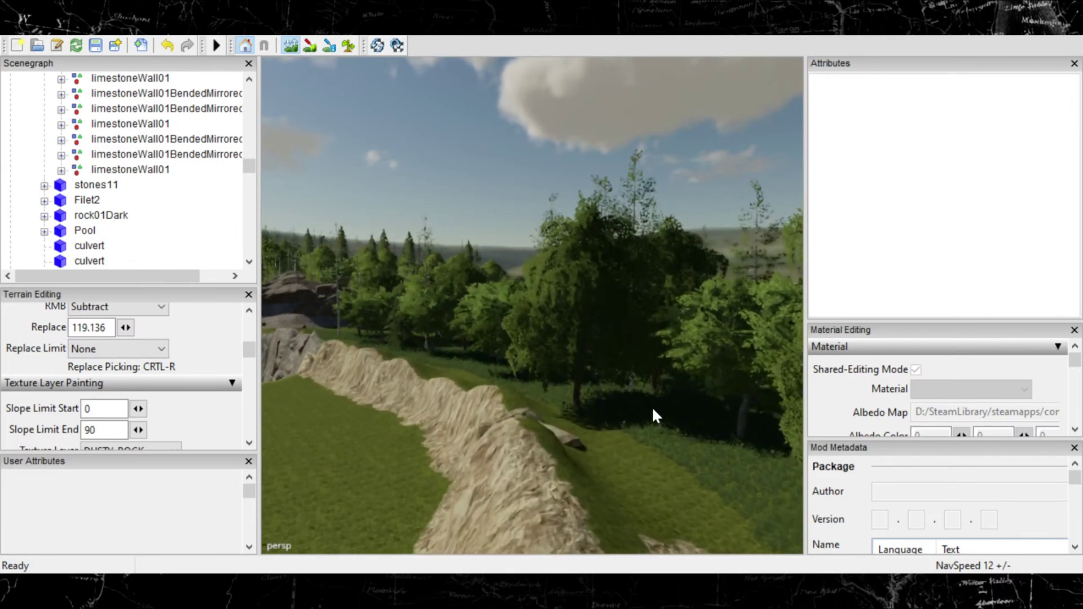
{"action": "mouse_move", "coordinate": [652, 406]}
{"action": "middle_mouse_down", "text": "alt"}
{"action": "mouse_move", "coordinate": [466, 459]}
{"action": "mouse_move", "coordinate": [431, 424]}
{"action": "middle_mouse_up", "text": "alt"}
{"action": "right_click_drag", "start_coordinate": [431, 425], "coordinate": [469, 412], "text": "alt"}
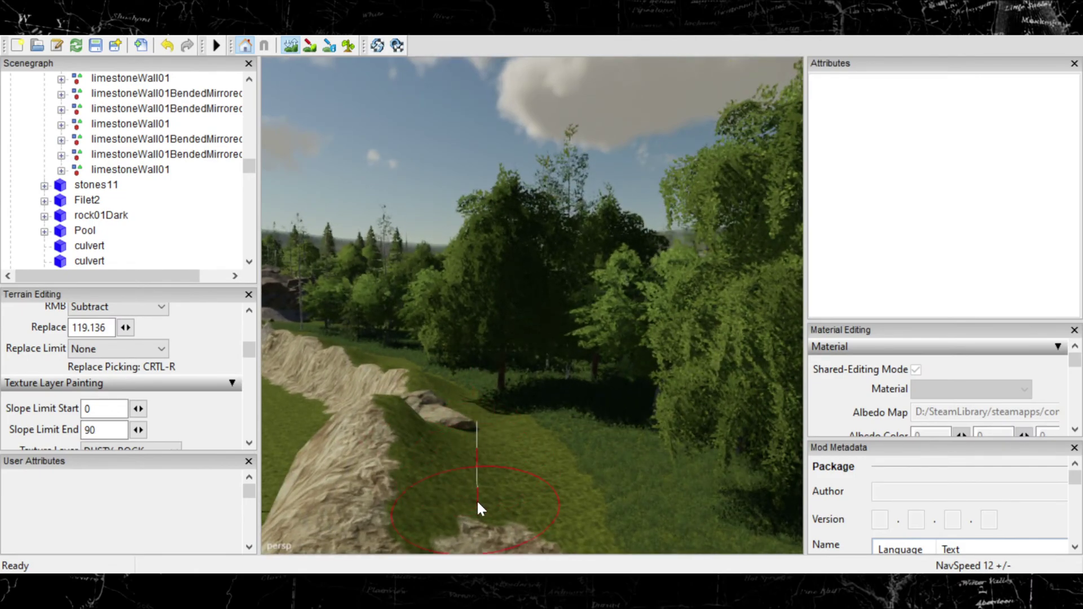
{"action": "middle_click_drag", "start_coordinate": [465, 500], "coordinate": [492, 412], "text": "alt"}
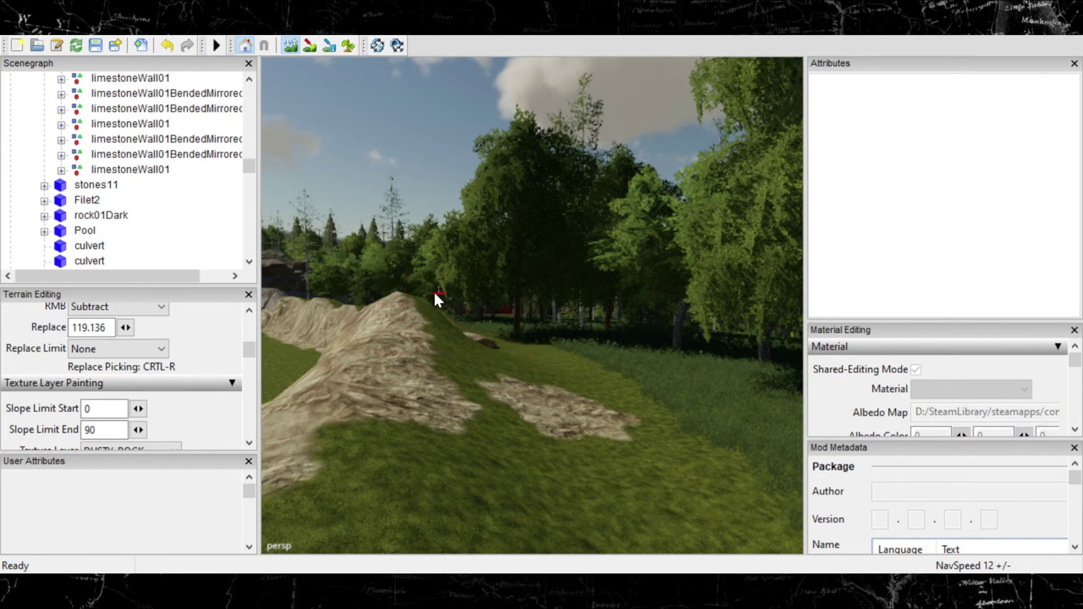
{"action": "mouse_move", "coordinate": [435, 293]}
{"action": "middle_mouse_down", "text": "alt"}
{"action": "mouse_move", "coordinate": [493, 377]}
{"action": "mouse_move", "coordinate": [476, 408]}
{"action": "middle_mouse_up", "text": "alt"}
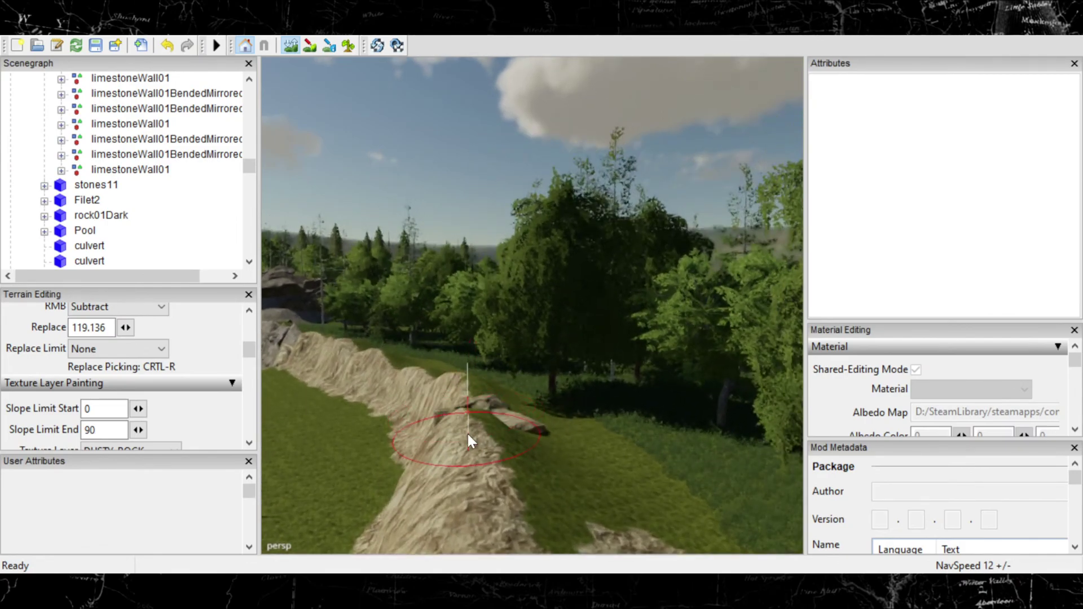
{"action": "left_click_drag", "start_coordinate": [468, 438], "coordinate": [484, 435]}
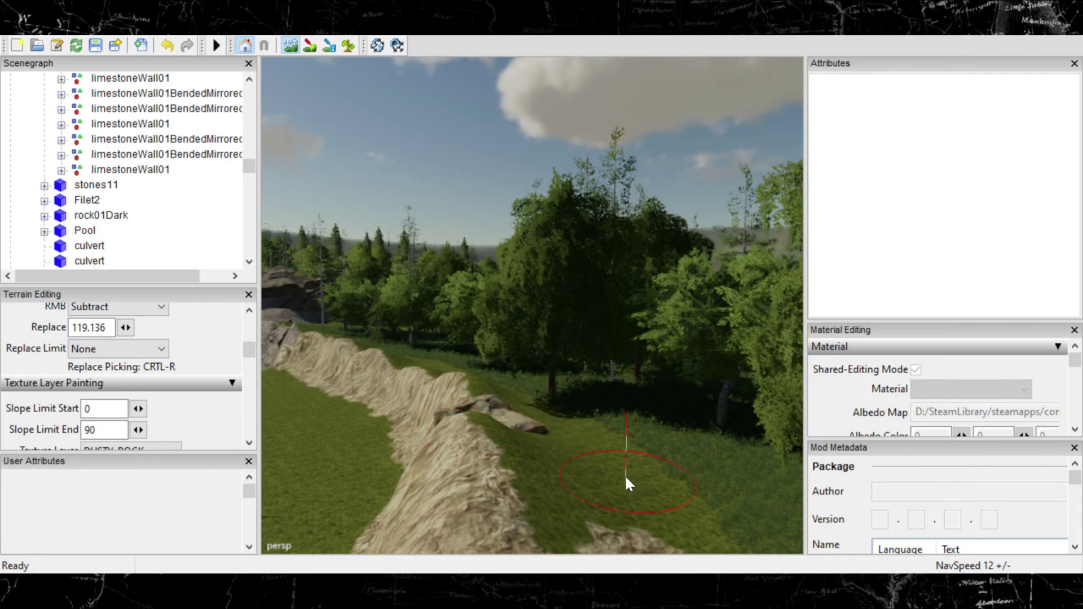
{"action": "mouse_move", "coordinate": [625, 475]}
{"action": "right_mouse_down", "text": "alt"}
{"action": "mouse_move", "coordinate": [540, 446]}
{"action": "mouse_move", "coordinate": [514, 401]}
{"action": "mouse_move", "coordinate": [339, 397]}
{"action": "mouse_move", "coordinate": [428, 435]}
{"action": "mouse_move", "coordinate": [493, 361]}
{"action": "right_mouse_up", "text": "alt"}
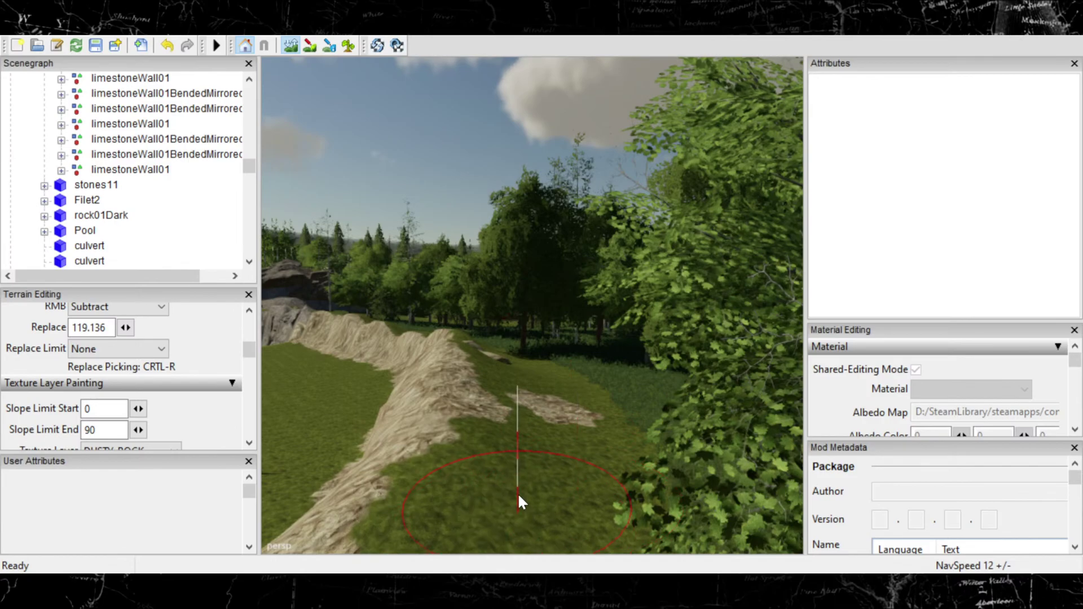
{"action": "mouse_move", "coordinate": [518, 495]}
{"action": "middle_mouse_down", "text": "alt"}
{"action": "mouse_move", "coordinate": [572, 420]}
{"action": "mouse_move", "coordinate": [544, 460]}
{"action": "mouse_move", "coordinate": [482, 499]}
{"action": "mouse_move", "coordinate": [527, 408]}
{"action": "middle_mouse_up", "text": "alt"}
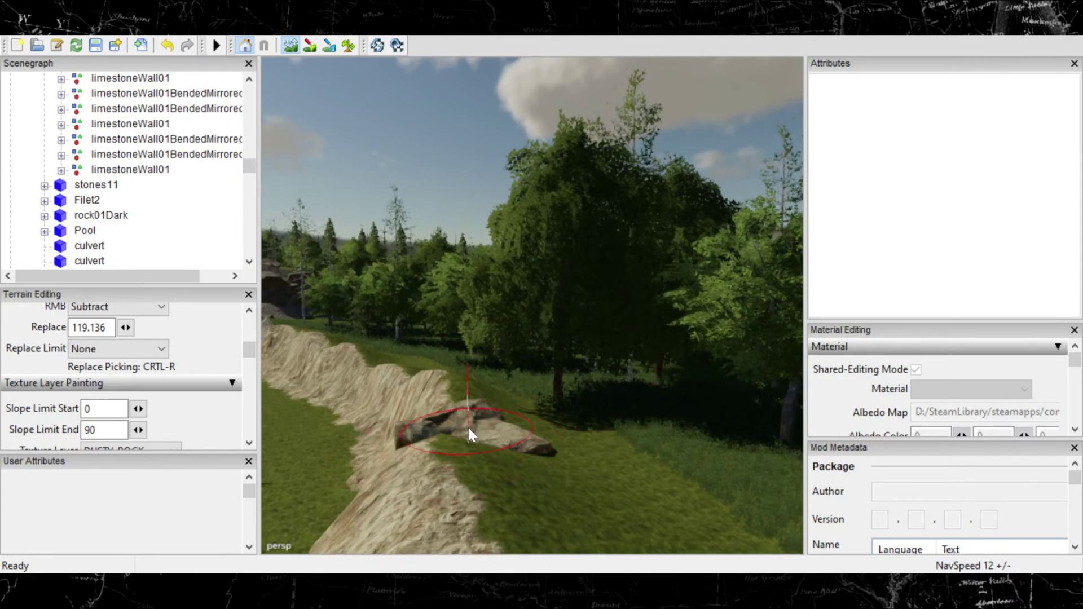
{"action": "mouse_move", "coordinate": [468, 428]}
{"action": "middle_mouse_down", "text": "alt"}
{"action": "mouse_move", "coordinate": [490, 470]}
{"action": "mouse_move", "coordinate": [438, 492]}
{"action": "mouse_move", "coordinate": [540, 467]}
{"action": "mouse_move", "coordinate": [467, 480]}
{"action": "mouse_move", "coordinate": [479, 474]}
{"action": "middle_mouse_up", "text": "alt"}
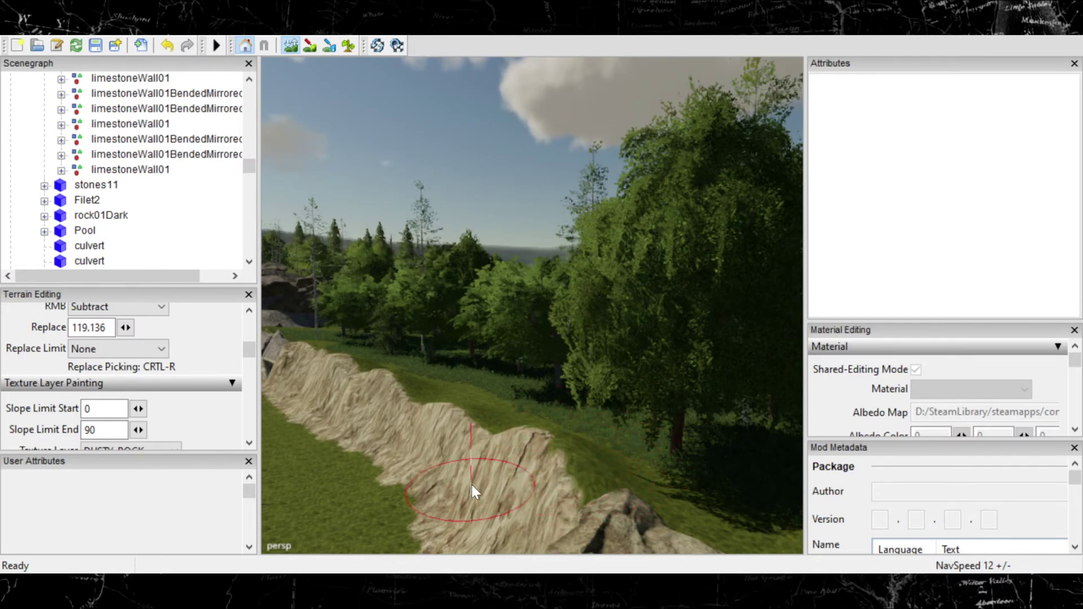
{"action": "mouse_move", "coordinate": [472, 485]}
{"action": "middle_mouse_down", "text": "alt"}
{"action": "mouse_move", "coordinate": [561, 459]}
{"action": "mouse_move", "coordinate": [426, 448]}
{"action": "mouse_move", "coordinate": [414, 407]}
{"action": "middle_mouse_up", "text": "alt"}
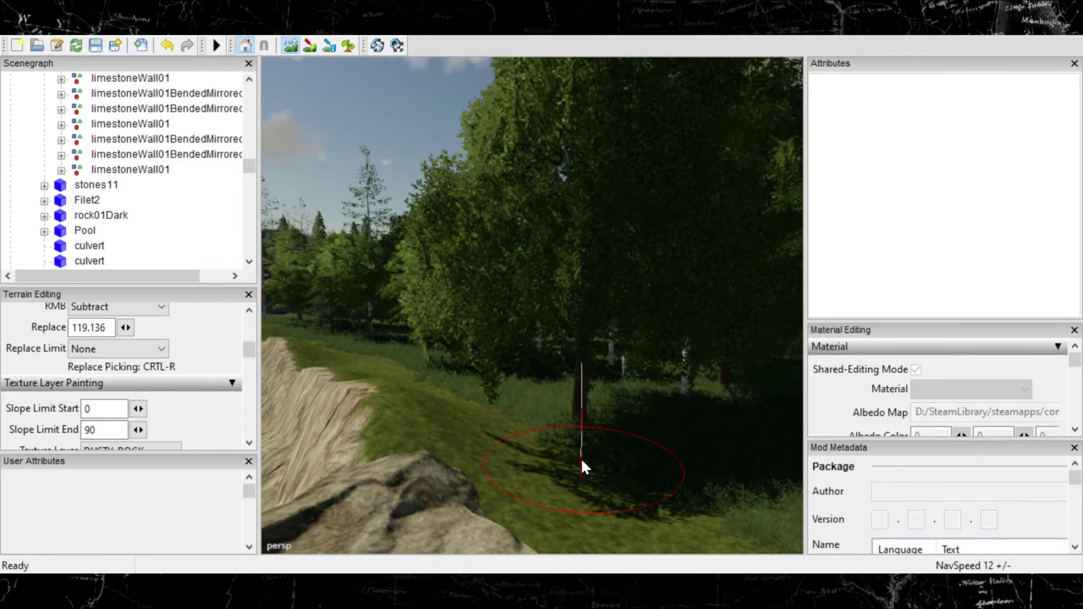
Step: Set the foliage layer to grass and erase the tall grass from the bank behind the boulder
{"action": "left_click", "coordinate": [350, 47]}
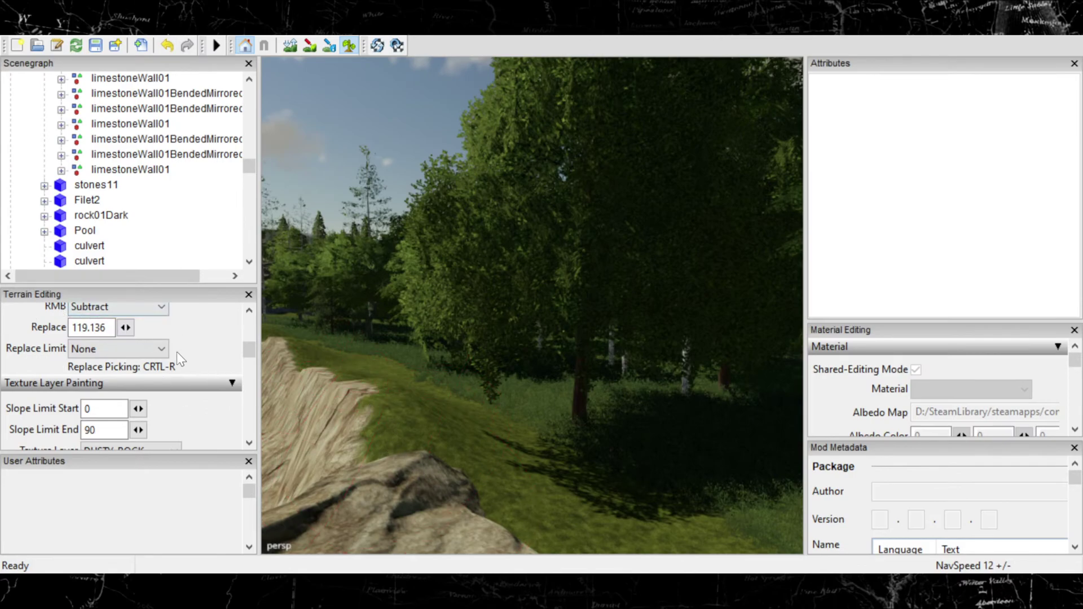
{"action": "scroll", "coordinate": [246, 389], "scroll_direction": "down", "scroll_amount": 3}
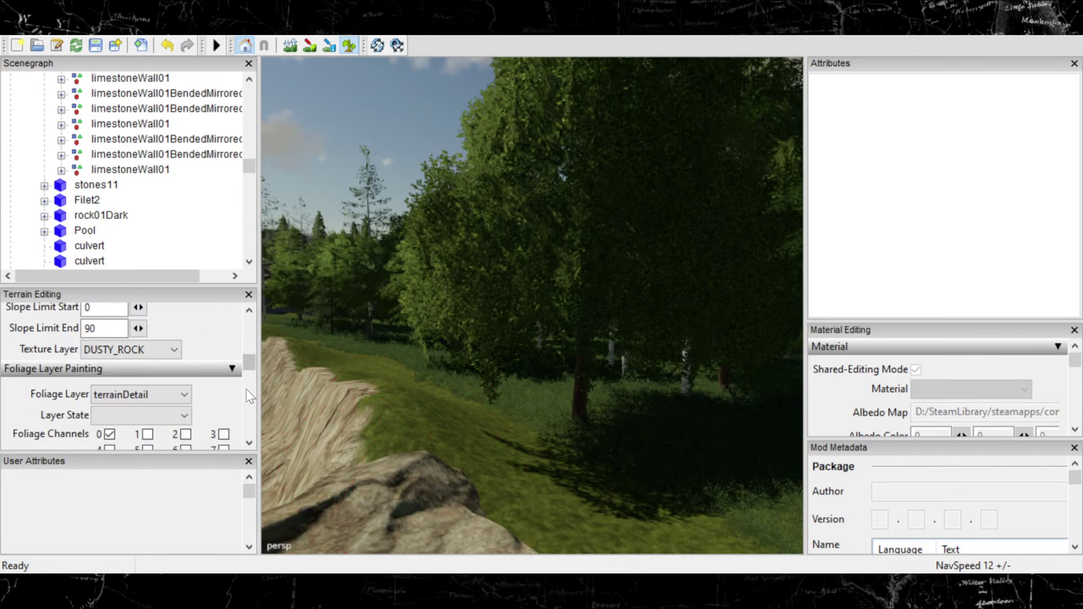
{"action": "left_click", "coordinate": [140, 395]}
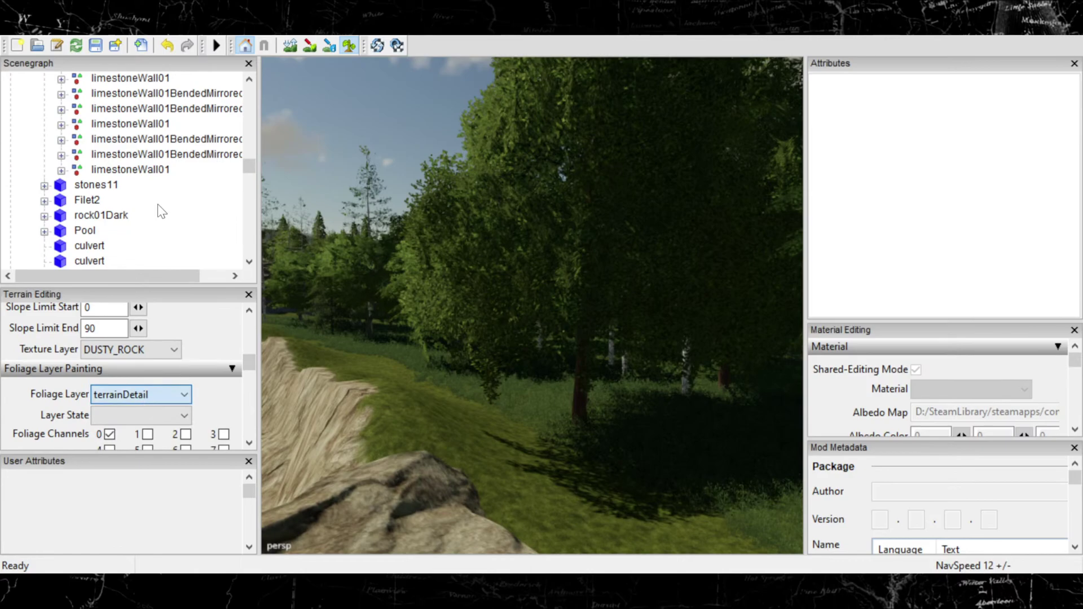
{"action": "left_click", "coordinate": [137, 121]}
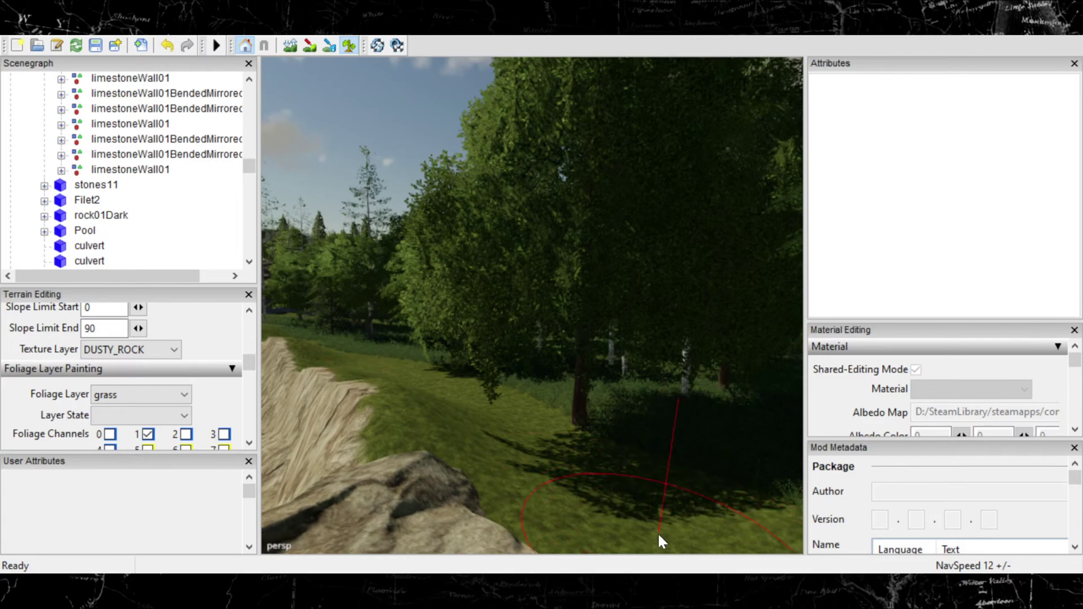
{"action": "middle_click_drag", "start_coordinate": [656, 530], "coordinate": [597, 478], "text": "alt"}
{"action": "right_click_drag", "start_coordinate": [597, 477], "coordinate": [287, 436], "text": "alt"}
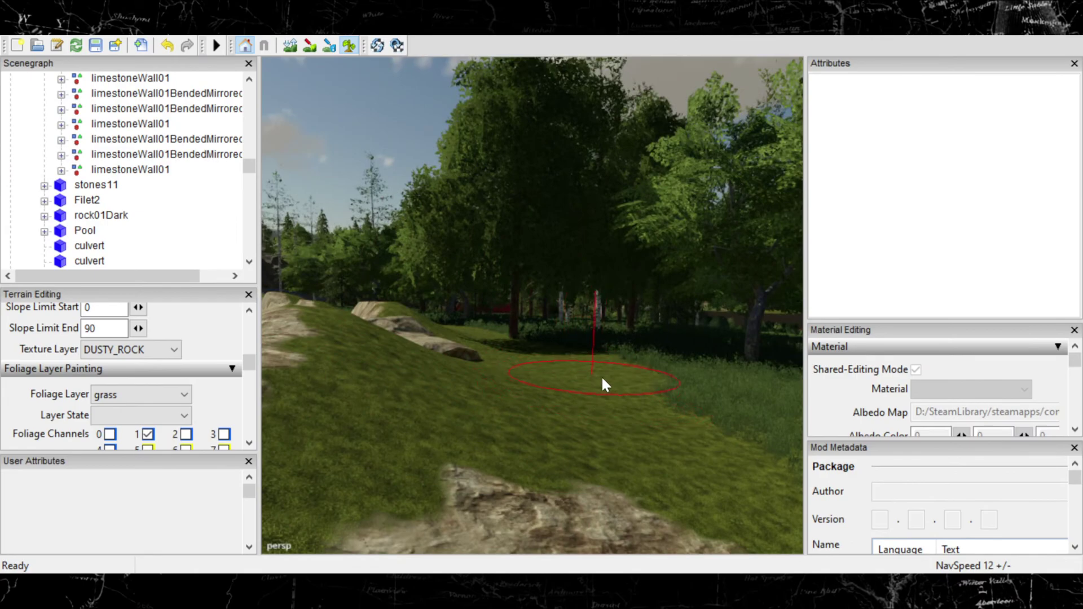
{"action": "mouse_move", "coordinate": [703, 458]}
{"action": "left_mouse_down", "text": "alt"}
{"action": "mouse_move", "coordinate": [445, 431]}
{"action": "mouse_move", "coordinate": [366, 437]}
{"action": "mouse_move", "coordinate": [398, 425]}
{"action": "left_mouse_up", "text": "alt"}
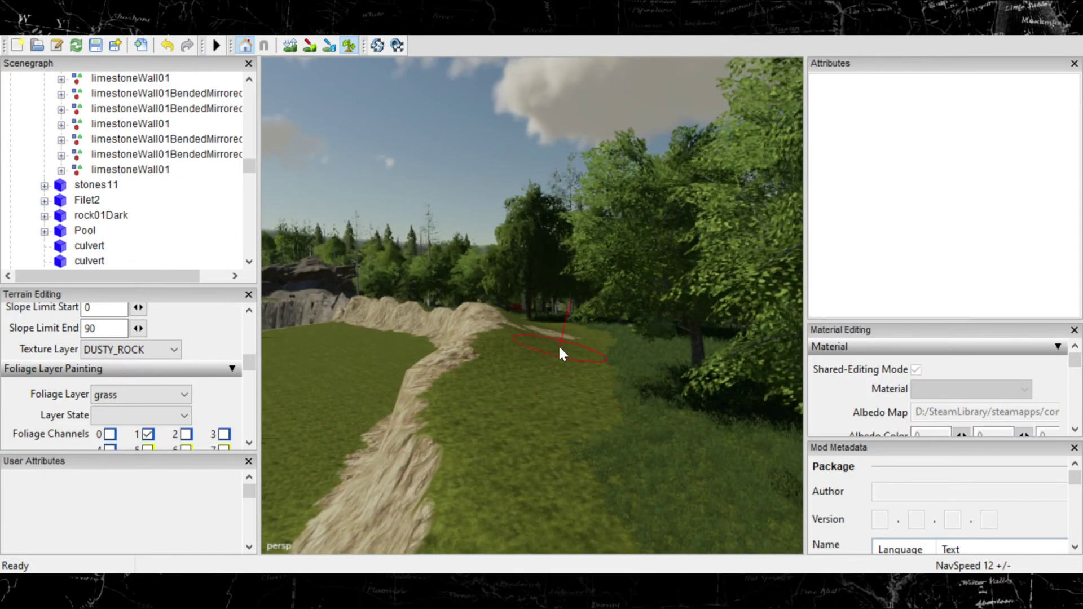
{"action": "mouse_move", "coordinate": [562, 353]}
{"action": "left_mouse_down", "text": "alt"}
{"action": "mouse_move", "coordinate": [288, 472]}
{"action": "mouse_move", "coordinate": [515, 470]}
{"action": "mouse_move", "coordinate": [563, 456]}
{"action": "mouse_move", "coordinate": [511, 496]}
{"action": "mouse_move", "coordinate": [354, 443]}
{"action": "mouse_move", "coordinate": [661, 372]}
{"action": "mouse_move", "coordinate": [591, 371]}
{"action": "mouse_move", "coordinate": [634, 418]}
{"action": "mouse_move", "coordinate": [380, 502]}
{"action": "mouse_move", "coordinate": [504, 467]}
{"action": "mouse_move", "coordinate": [592, 487]}
{"action": "mouse_move", "coordinate": [520, 439]}
{"action": "mouse_move", "coordinate": [433, 475]}
{"action": "mouse_move", "coordinate": [414, 470]}
{"action": "mouse_move", "coordinate": [377, 371]}
{"action": "left_mouse_up", "text": "alt"}
Step: Sculpt the bumpy crest of the light rock ridge into a smoother, more even edge
{"action": "left_click", "coordinate": [292, 45]}
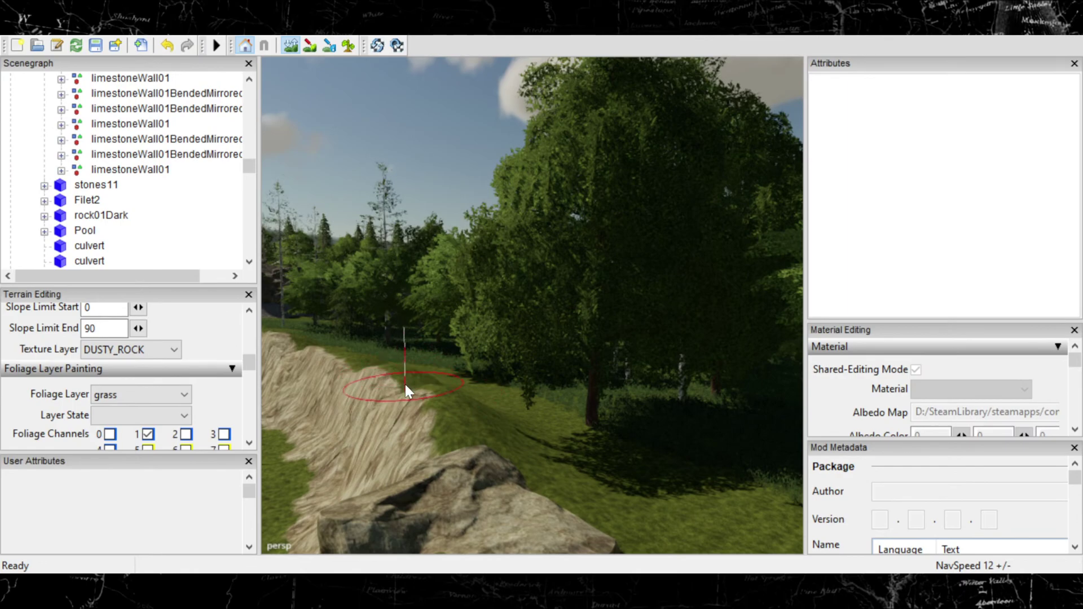
{"action": "scroll", "coordinate": [432, 405], "scroll_direction": "up", "scroll_amount": 3}
{"action": "mouse_move", "coordinate": [432, 405]}
{"action": "right_mouse_down"}
{"action": "mouse_move", "coordinate": [506, 453]}
{"action": "mouse_move", "coordinate": [592, 435]}
{"action": "right_mouse_up"}
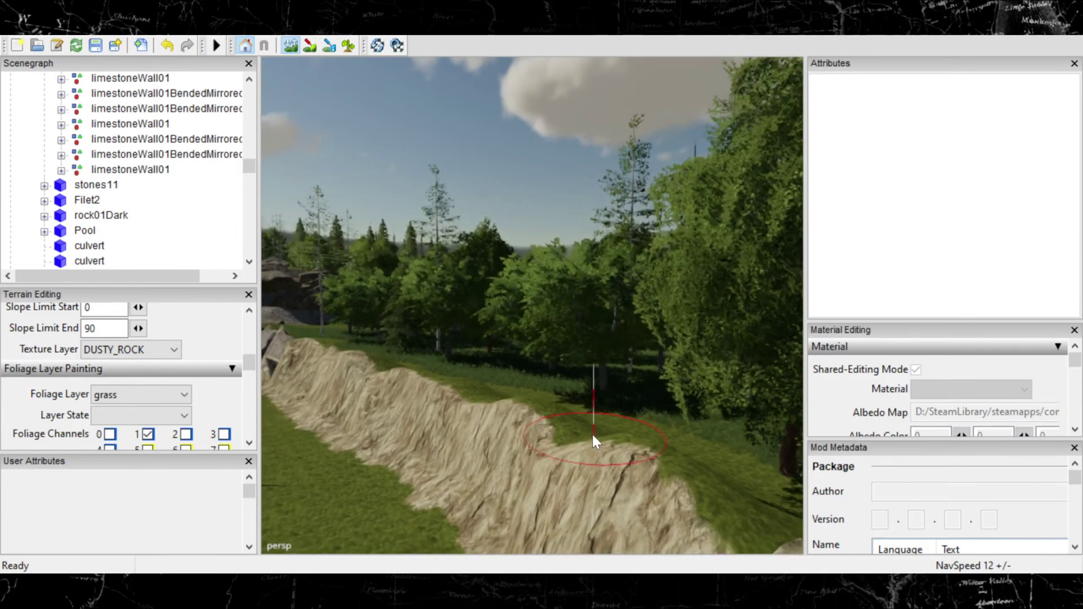
{"action": "mouse_move", "coordinate": [583, 427]}
{"action": "left_mouse_down"}
{"action": "mouse_move", "coordinate": [606, 431]}
{"action": "mouse_move", "coordinate": [567, 411]}
{"action": "mouse_move", "coordinate": [477, 397]}
{"action": "mouse_move", "coordinate": [509, 394]}
{"action": "mouse_move", "coordinate": [500, 401]}
{"action": "mouse_move", "coordinate": [465, 378]}
{"action": "mouse_move", "coordinate": [375, 363]}
{"action": "mouse_move", "coordinate": [490, 391]}
{"action": "mouse_move", "coordinate": [449, 398]}
{"action": "left_mouse_up"}
{"action": "middle_click_drag", "start_coordinate": [448, 396], "coordinate": [545, 486], "text": "alt"}
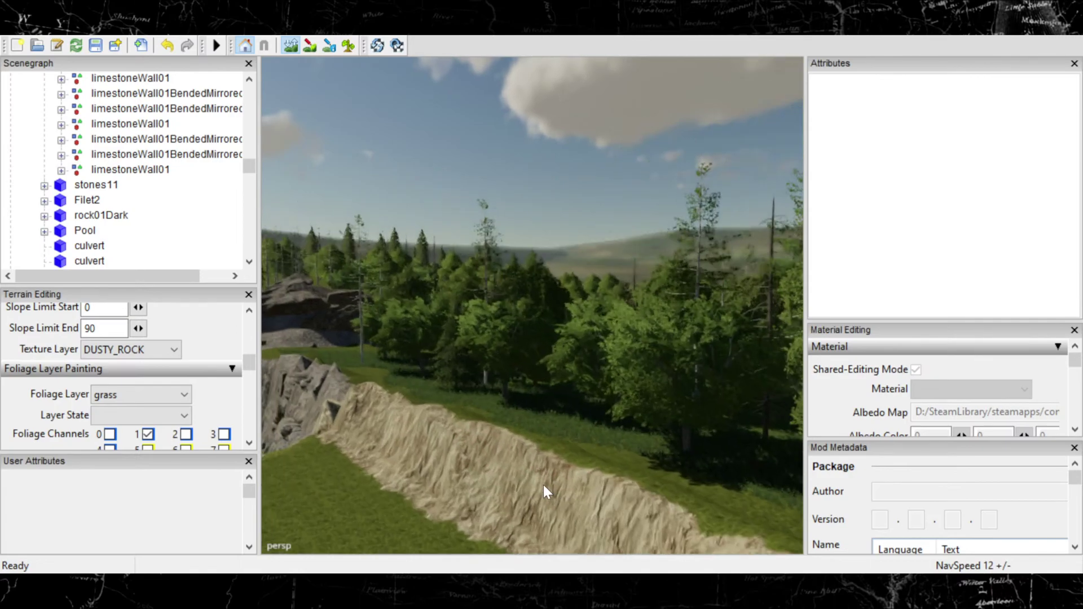
Step: Smooth the end of the light ridge where it meets the grey rock wall
{"action": "scroll", "coordinate": [440, 466], "scroll_direction": "up", "scroll_amount": 2}
{"action": "middle_click_drag", "start_coordinate": [498, 460], "coordinate": [646, 501], "text": "alt"}
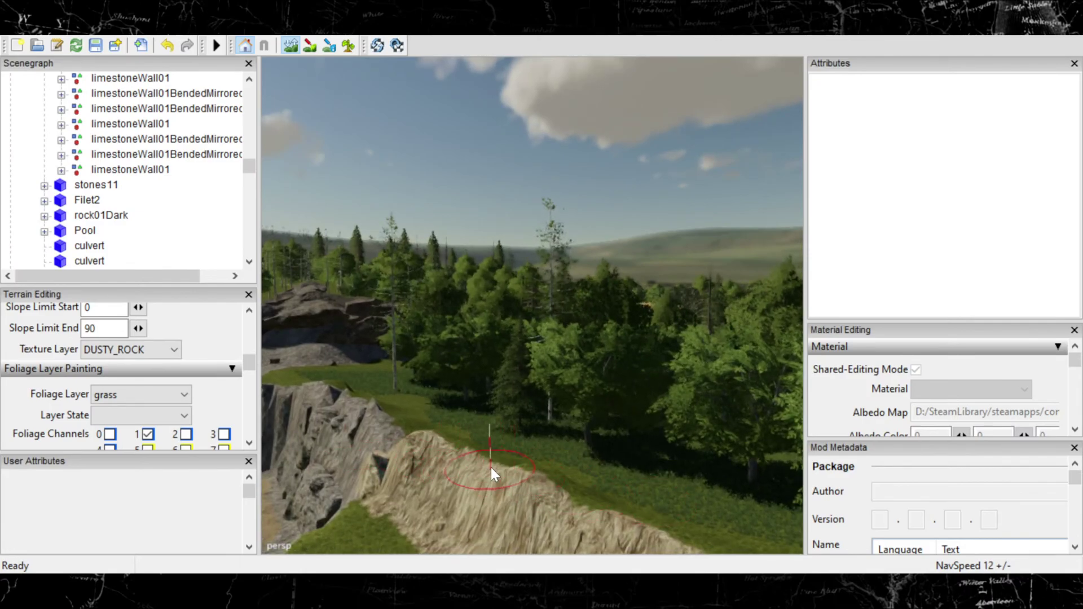
{"action": "mouse_move", "coordinate": [420, 444]}
{"action": "left_mouse_down"}
{"action": "mouse_move", "coordinate": [465, 442]}
{"action": "mouse_move", "coordinate": [571, 492]}
{"action": "mouse_move", "coordinate": [411, 436]}
{"action": "left_mouse_up"}
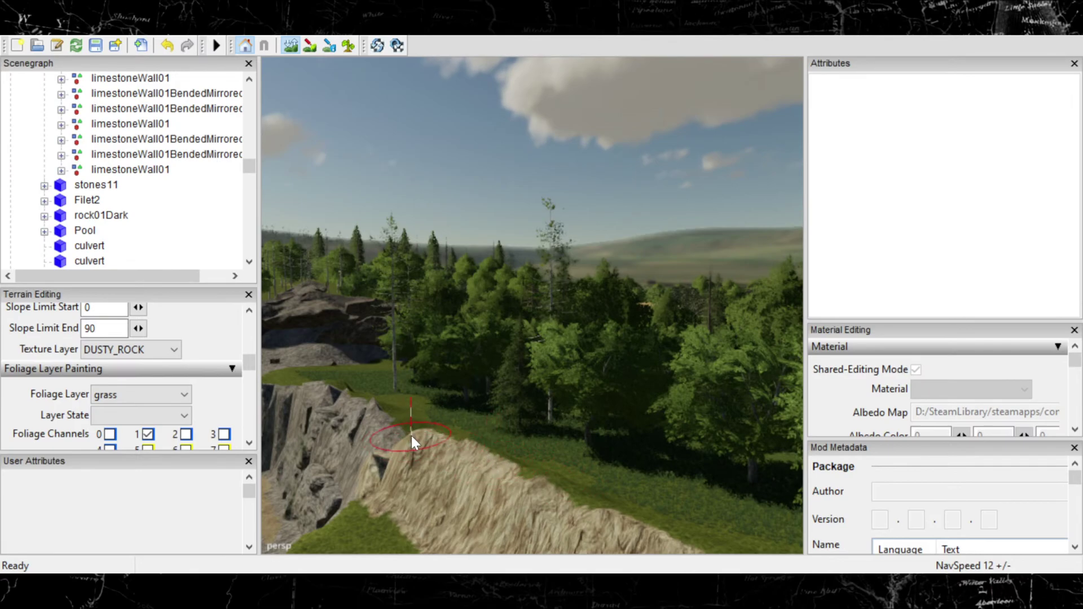
{"action": "right_click_drag", "start_coordinate": [411, 436], "coordinate": [345, 446], "text": "alt"}
{"action": "middle_click_drag", "start_coordinate": [441, 449], "coordinate": [311, 426], "text": "alt"}
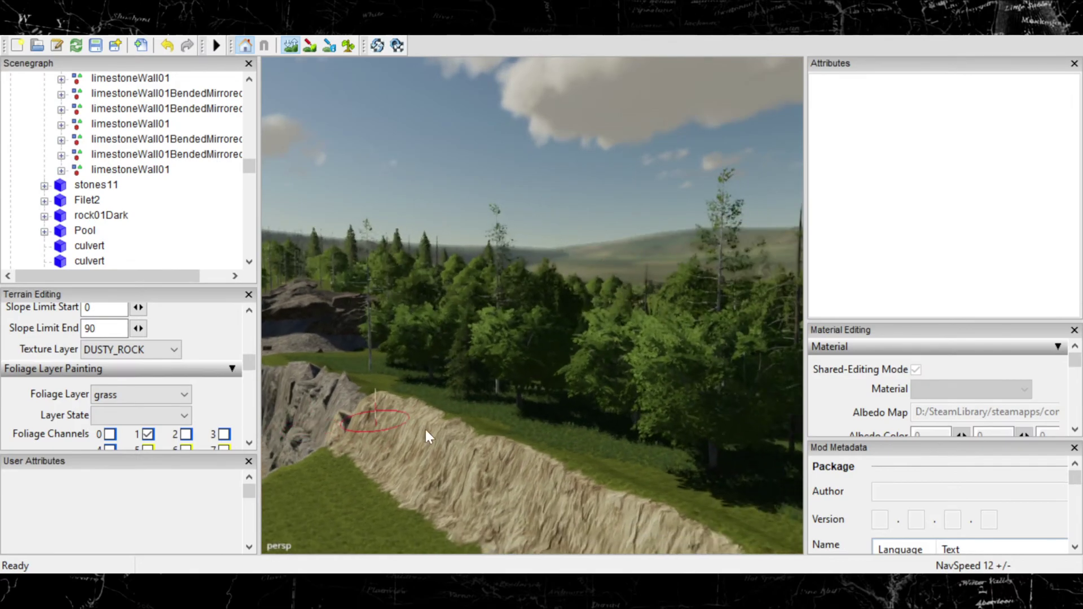
{"action": "middle_click_drag", "start_coordinate": [495, 445], "coordinate": [273, 384], "text": "alt"}
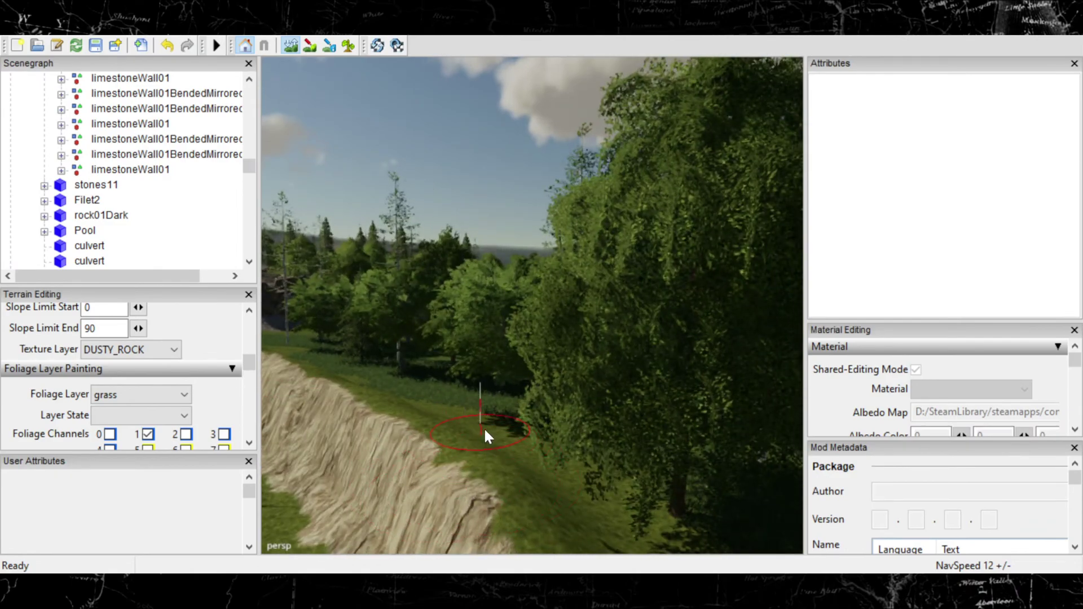
{"action": "mouse_move", "coordinate": [483, 428]}
{"action": "right_mouse_down", "text": "alt"}
{"action": "mouse_move", "coordinate": [470, 484]}
{"action": "mouse_move", "coordinate": [523, 514]}
{"action": "mouse_move", "coordinate": [486, 457]}
{"action": "right_mouse_up", "text": "alt"}
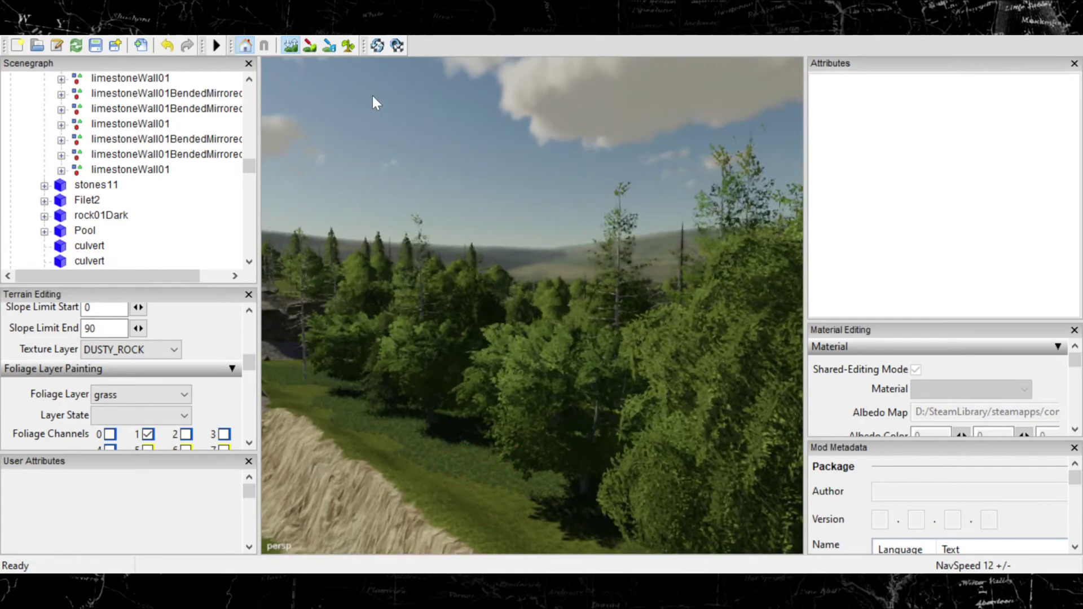
Step: Erase the grass foliage along the strip between the light ridge and the trees and leave foliage painting
{"action": "left_click", "coordinate": [349, 45]}
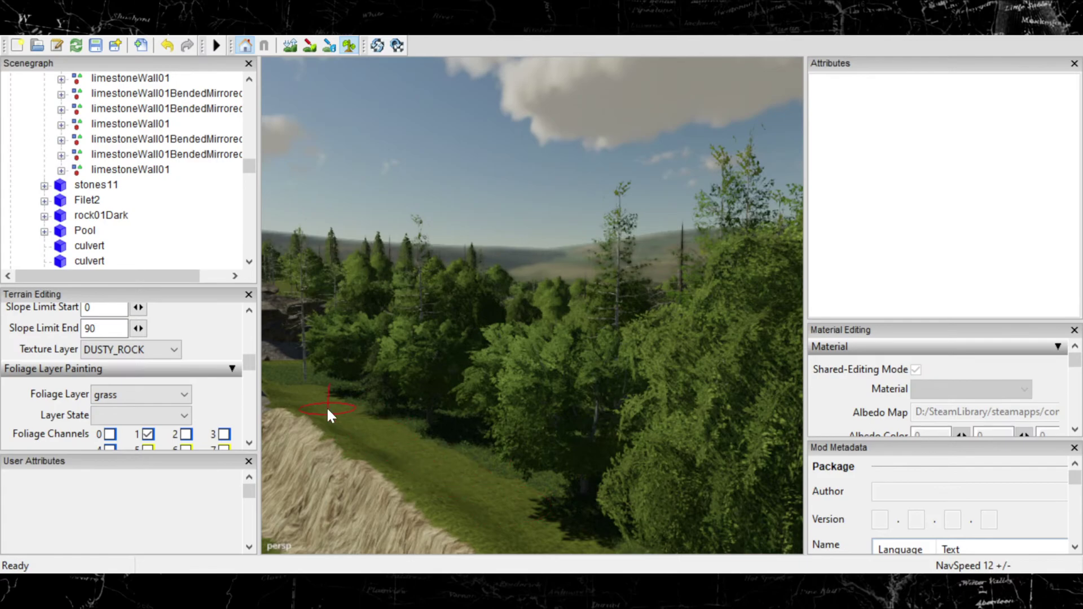
{"action": "mouse_move", "coordinate": [327, 411]}
{"action": "right_mouse_down", "text": "alt"}
{"action": "mouse_move", "coordinate": [414, 485]}
{"action": "mouse_move", "coordinate": [476, 507]}
{"action": "mouse_move", "coordinate": [421, 459]}
{"action": "mouse_move", "coordinate": [645, 568]}
{"action": "mouse_move", "coordinate": [536, 491]}
{"action": "right_mouse_up", "text": "alt"}
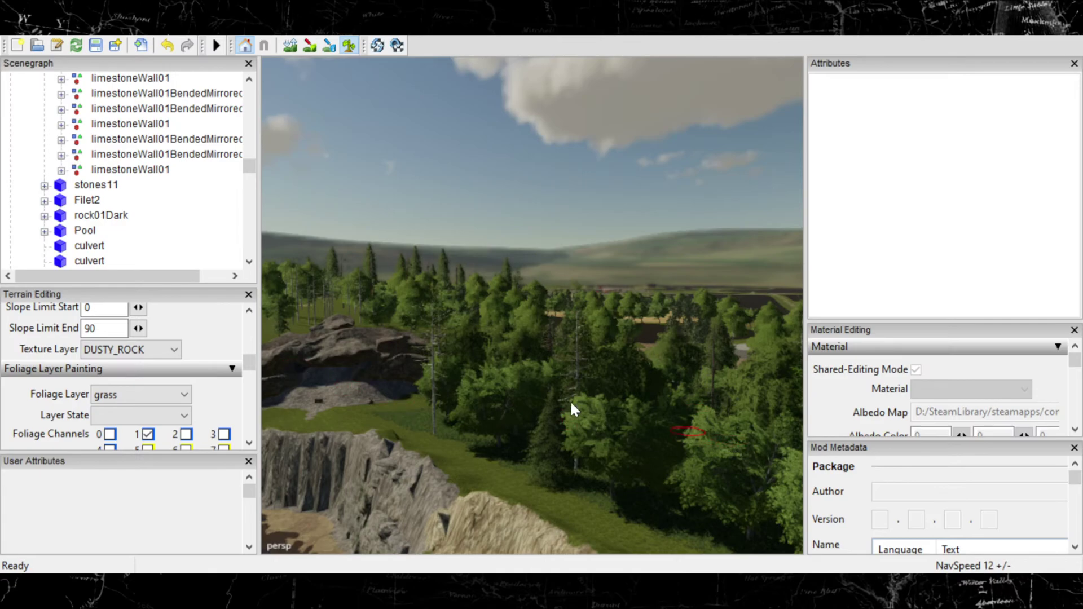
{"action": "right_click_drag", "start_coordinate": [527, 413], "coordinate": [294, 425], "text": "alt"}
{"action": "right_click_drag", "start_coordinate": [587, 424], "coordinate": [293, 426], "text": "alt"}
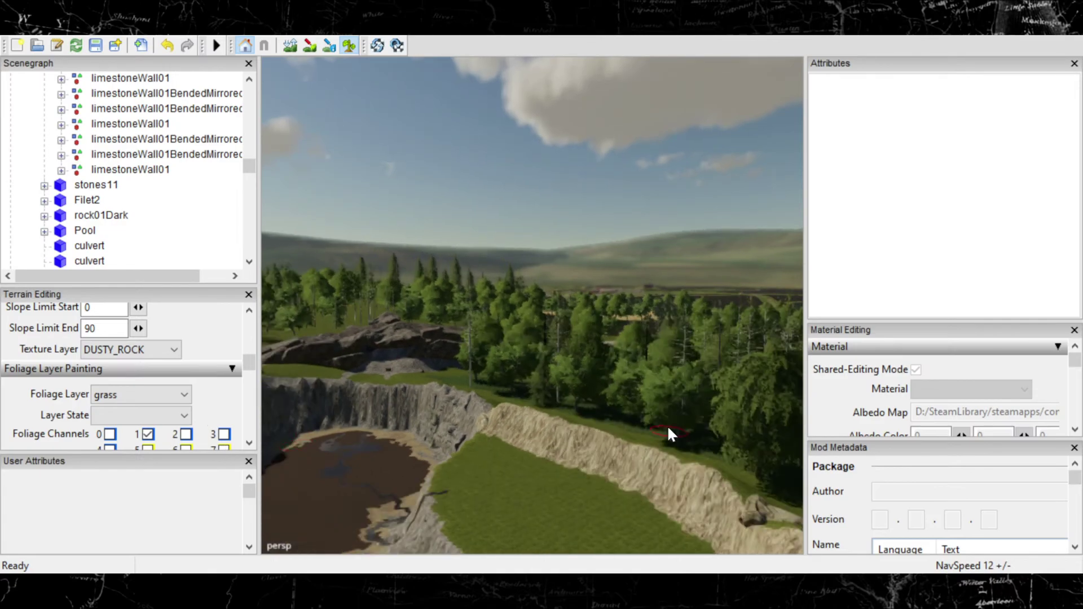
{"action": "right_click_drag", "start_coordinate": [667, 426], "coordinate": [262, 428], "text": "alt"}
{"action": "middle_click_drag", "start_coordinate": [578, 440], "coordinate": [384, 243], "text": "alt"}
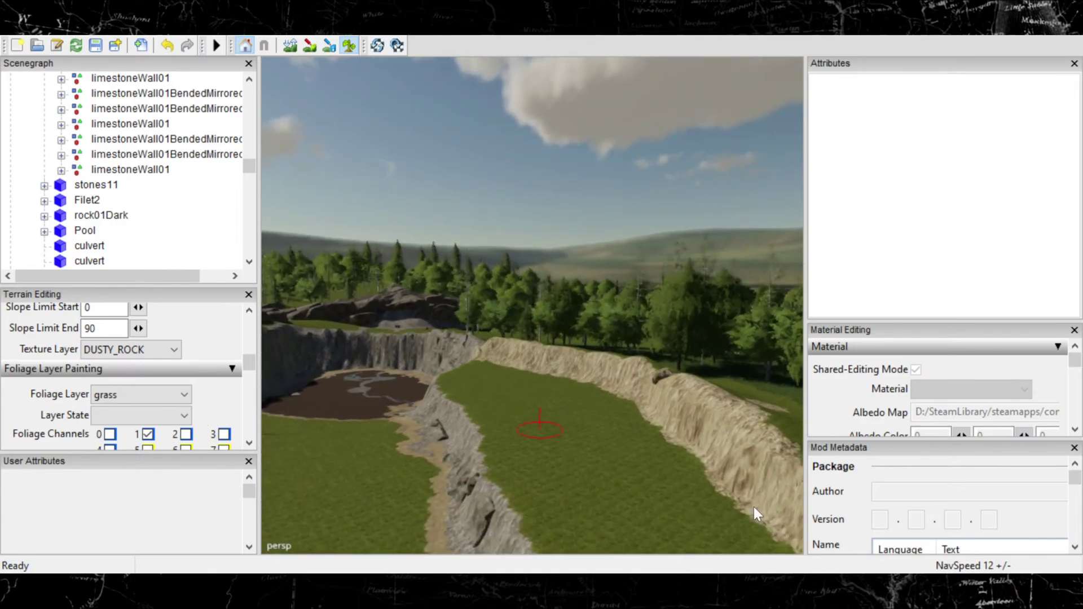
{"action": "middle_click_drag", "start_coordinate": [754, 506], "coordinate": [506, 296], "text": "alt"}
{"action": "left_click_drag", "start_coordinate": [505, 304], "coordinate": [458, 488], "text": "alt"}
{"action": "scroll", "coordinate": [459, 487], "scroll_direction": "up", "scroll_amount": 1}
{"action": "scroll", "coordinate": [450, 499], "scroll_direction": "up", "scroll_amount": 1}
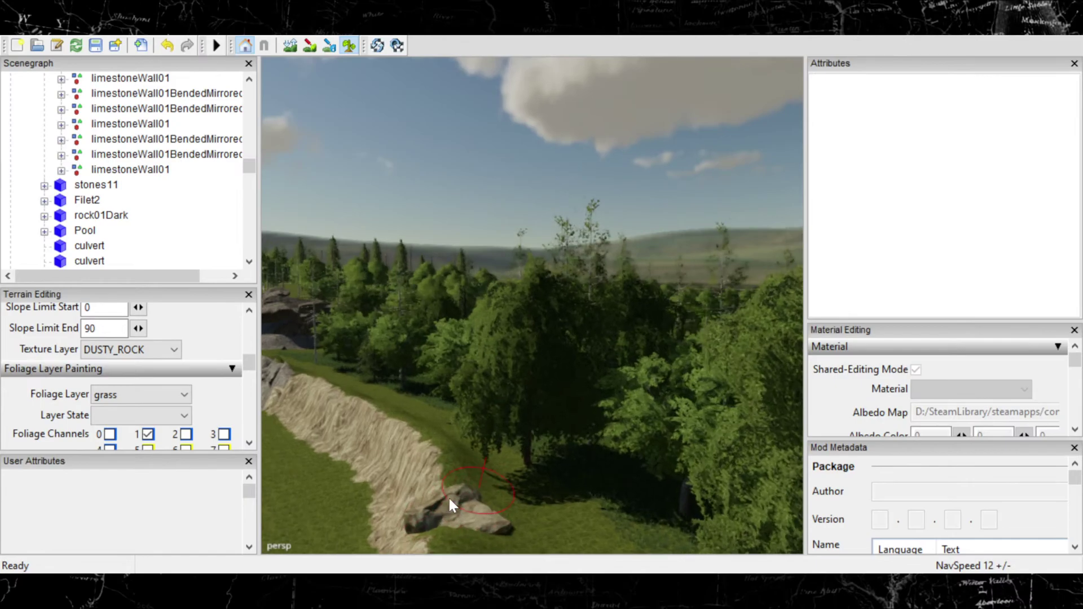
{"action": "left_click", "coordinate": [349, 45]}
{"action": "right_click_drag", "start_coordinate": [588, 515], "coordinate": [382, 377]}
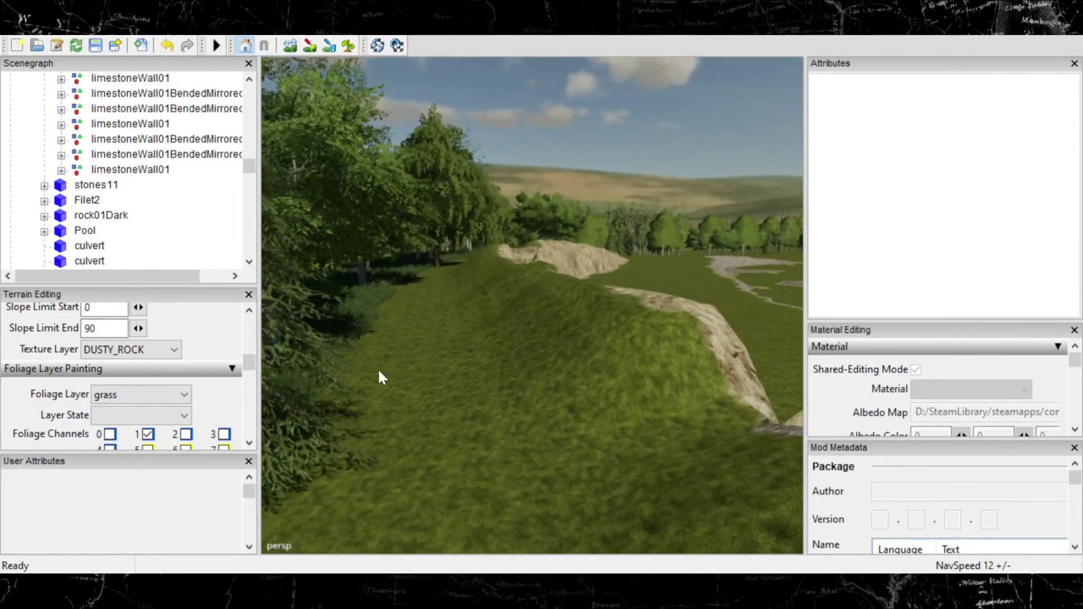
{"action": "right_click_drag", "start_coordinate": [496, 304], "coordinate": [409, 322]}
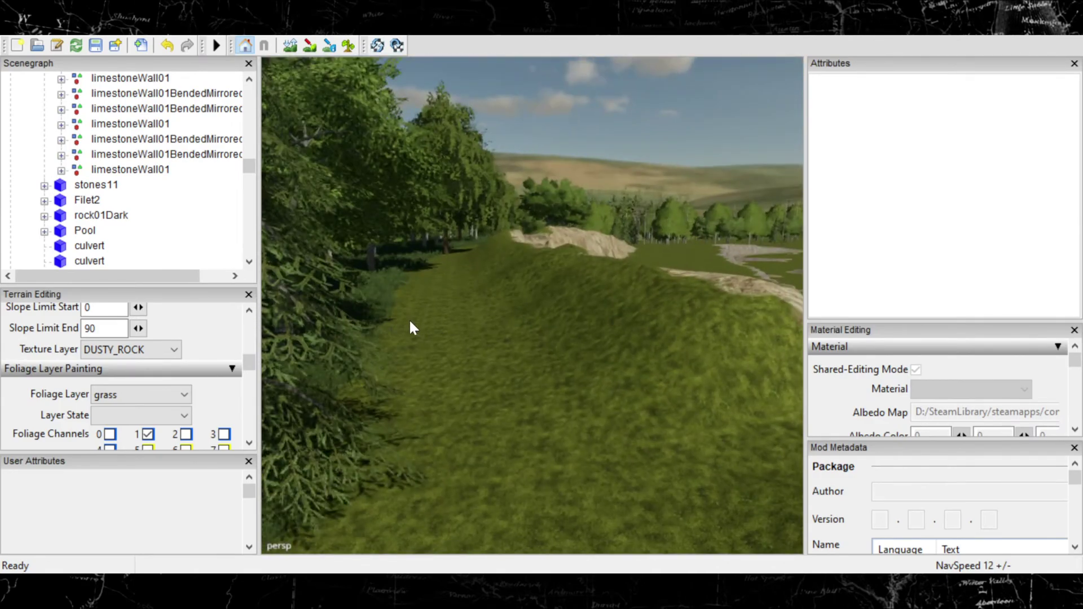
{"action": "right_click_drag", "start_coordinate": [641, 232], "coordinate": [415, 201]}
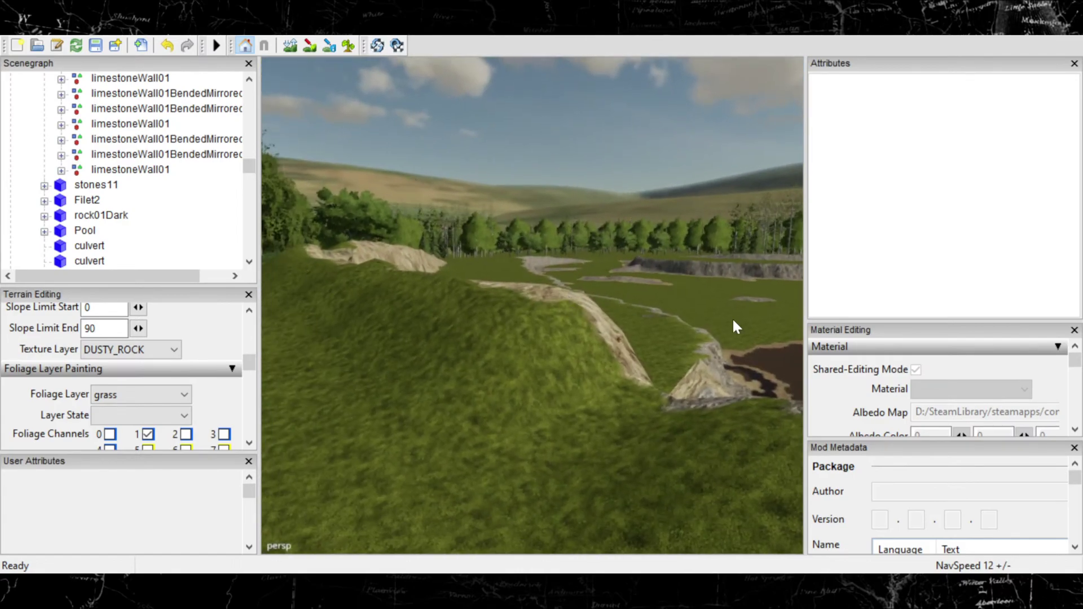
Step: Smooth the grassy bank between the light rock ridge and the trees with terrain sculpting
{"action": "right_click_drag", "start_coordinate": [517, 303], "coordinate": [378, 140]}
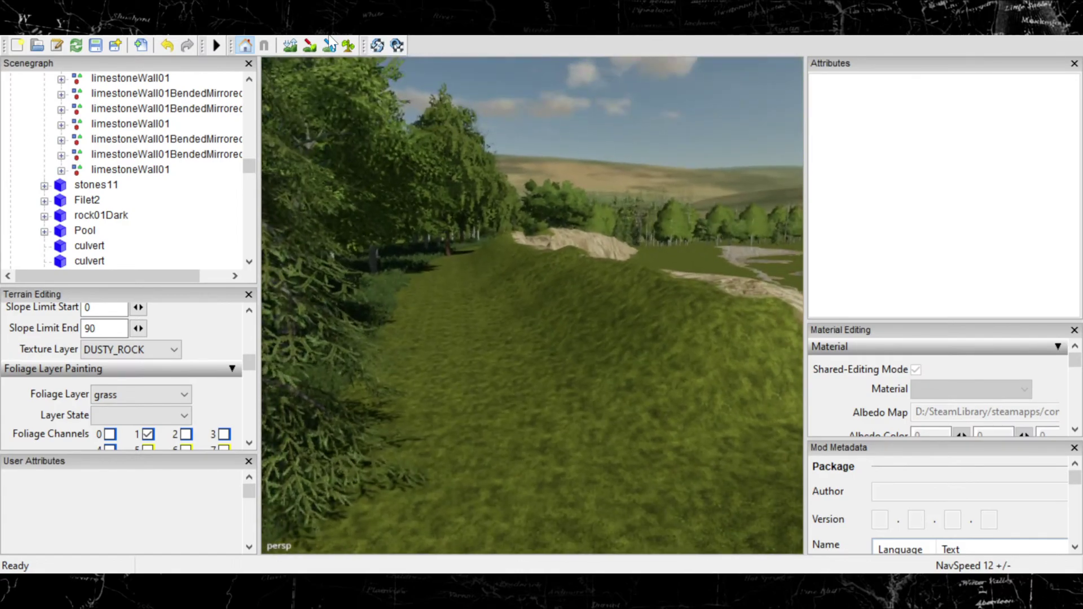
{"action": "left_click", "coordinate": [291, 45]}
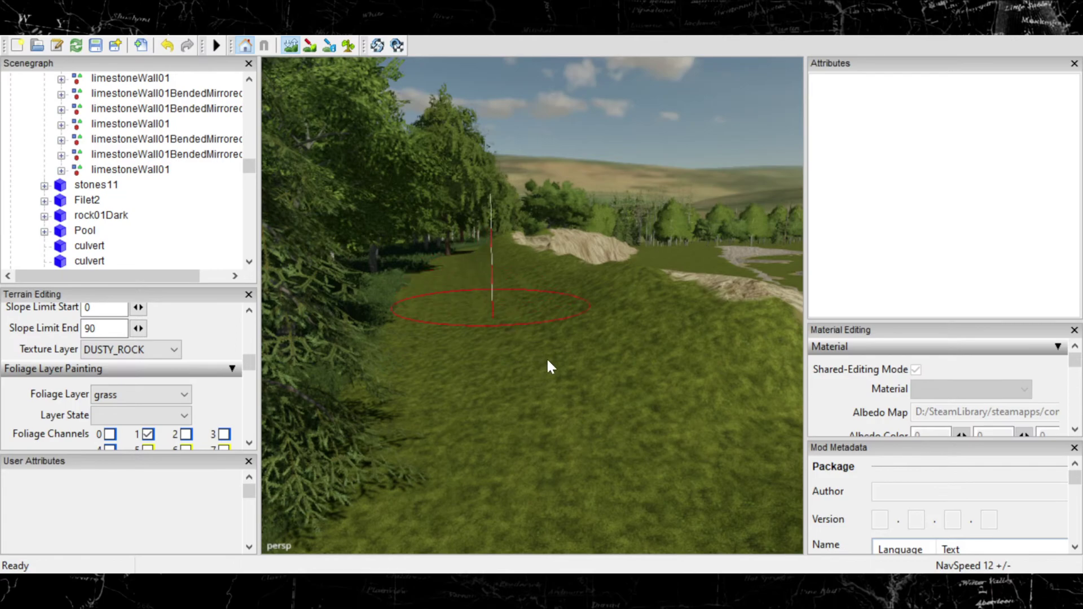
{"action": "middle_click_drag", "start_coordinate": [501, 335], "coordinate": [483, 399], "text": "alt"}
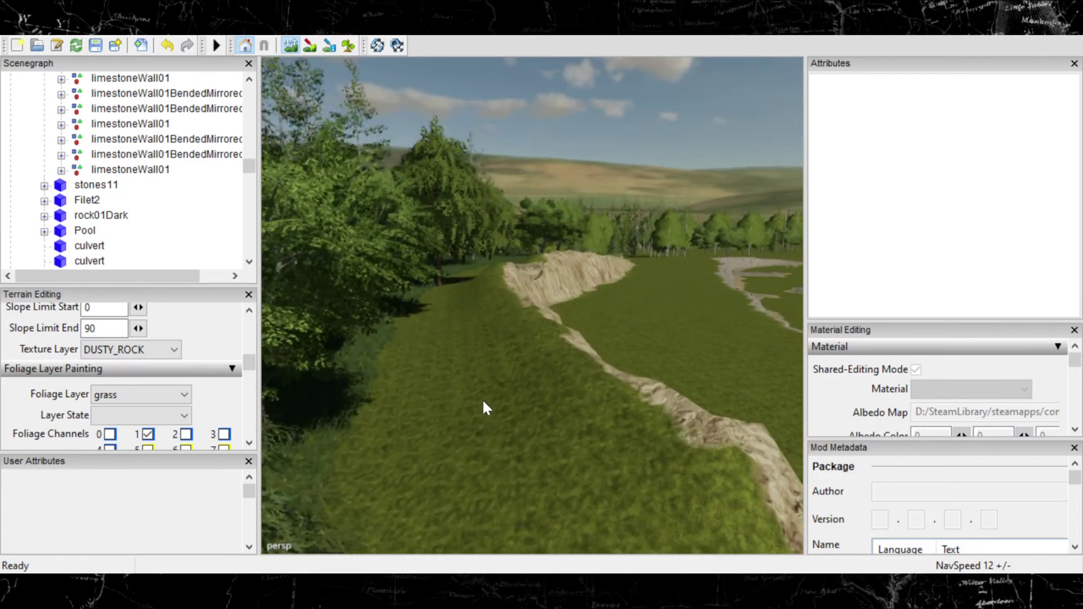
{"action": "right_click_drag", "start_coordinate": [483, 399], "coordinate": [625, 354], "text": "alt"}
{"action": "mouse_move", "coordinate": [500, 351]}
{"action": "right_mouse_down", "text": "alt"}
{"action": "mouse_move", "coordinate": [597, 390]}
{"action": "mouse_move", "coordinate": [583, 353]}
{"action": "mouse_move", "coordinate": [550, 351]}
{"action": "right_mouse_up", "text": "alt"}
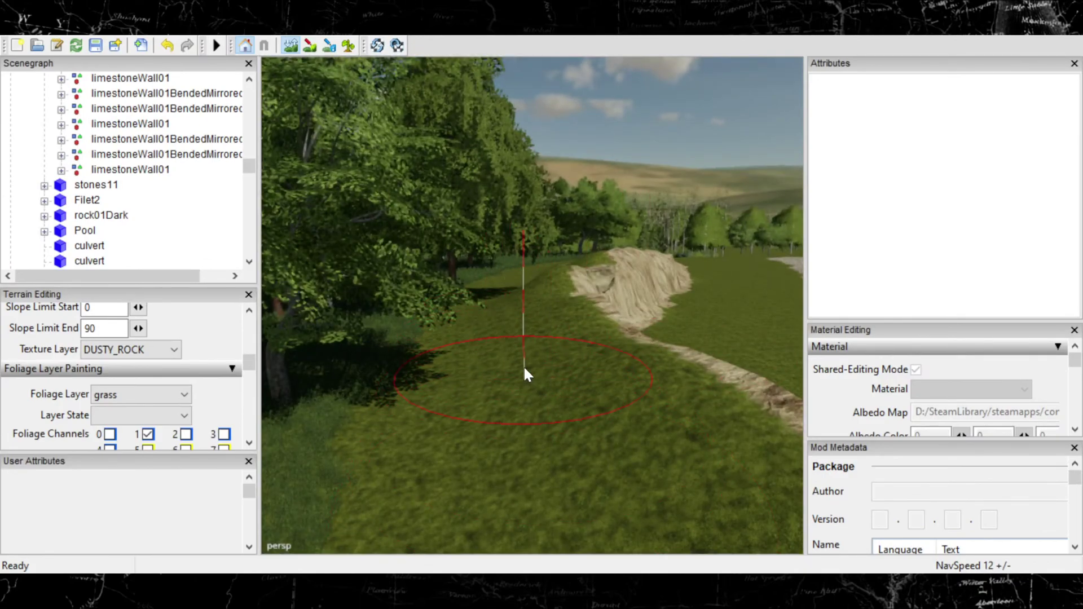
{"action": "right_click_drag", "start_coordinate": [533, 354], "coordinate": [533, 419], "text": "alt"}
Step: Sculpt the grassy ground around the boulder and the small bare rock patch on top of the light ridge
{"action": "mouse_move", "coordinate": [699, 349]}
{"action": "right_mouse_down"}
{"action": "mouse_move", "coordinate": [584, 379]}
{"action": "mouse_move", "coordinate": [521, 343]}
{"action": "right_mouse_up"}
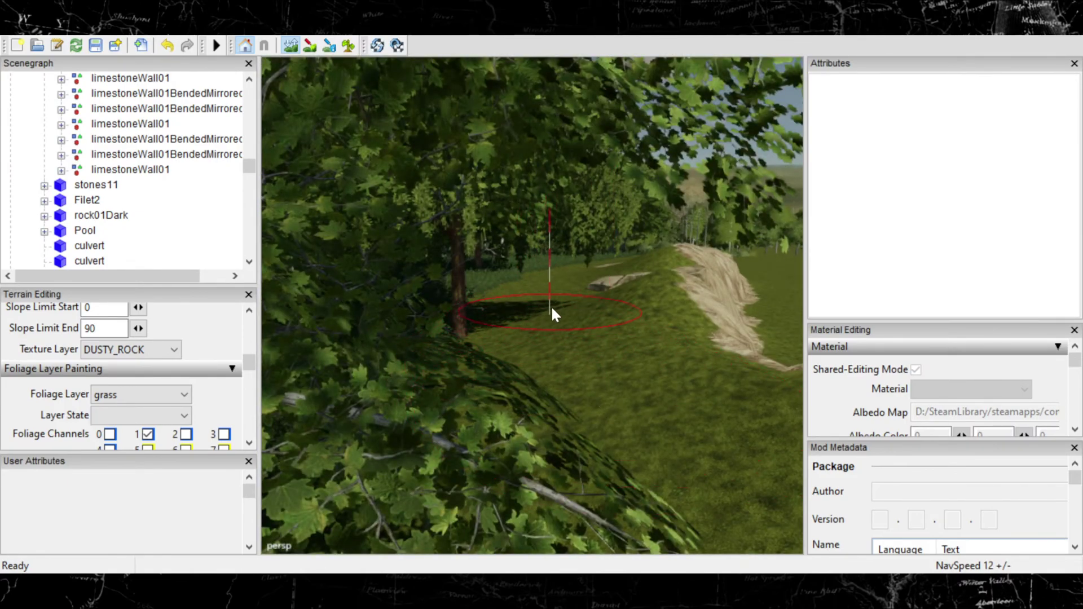
{"action": "mouse_move", "coordinate": [552, 310]}
{"action": "right_mouse_down"}
{"action": "mouse_move", "coordinate": [544, 363]}
{"action": "mouse_move", "coordinate": [658, 307]}
{"action": "mouse_move", "coordinate": [586, 376]}
{"action": "mouse_move", "coordinate": [503, 428]}
{"action": "mouse_move", "coordinate": [489, 404]}
{"action": "right_mouse_up"}
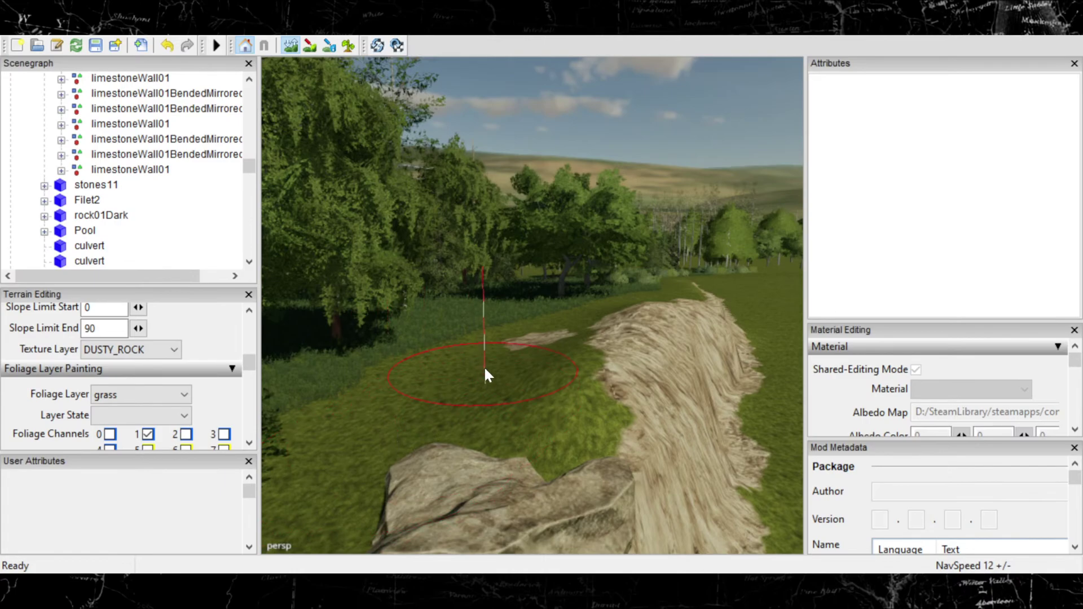
{"action": "mouse_move", "coordinate": [496, 383]}
{"action": "right_mouse_down"}
{"action": "mouse_move", "coordinate": [458, 429]}
{"action": "mouse_move", "coordinate": [587, 383]}
{"action": "right_mouse_up"}
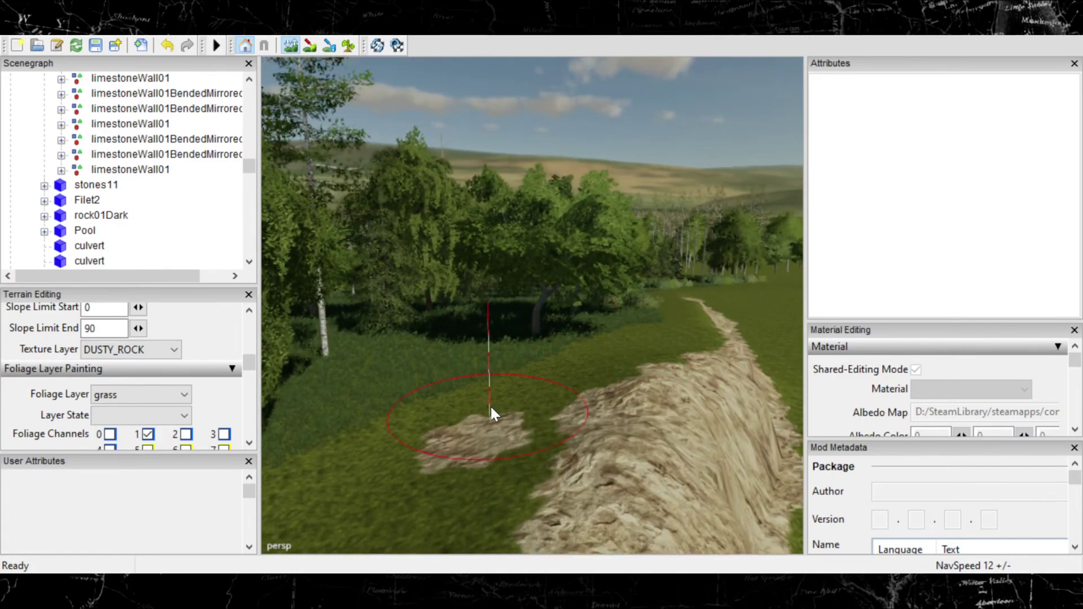
{"action": "right_click_drag", "start_coordinate": [536, 422], "coordinate": [466, 357]}
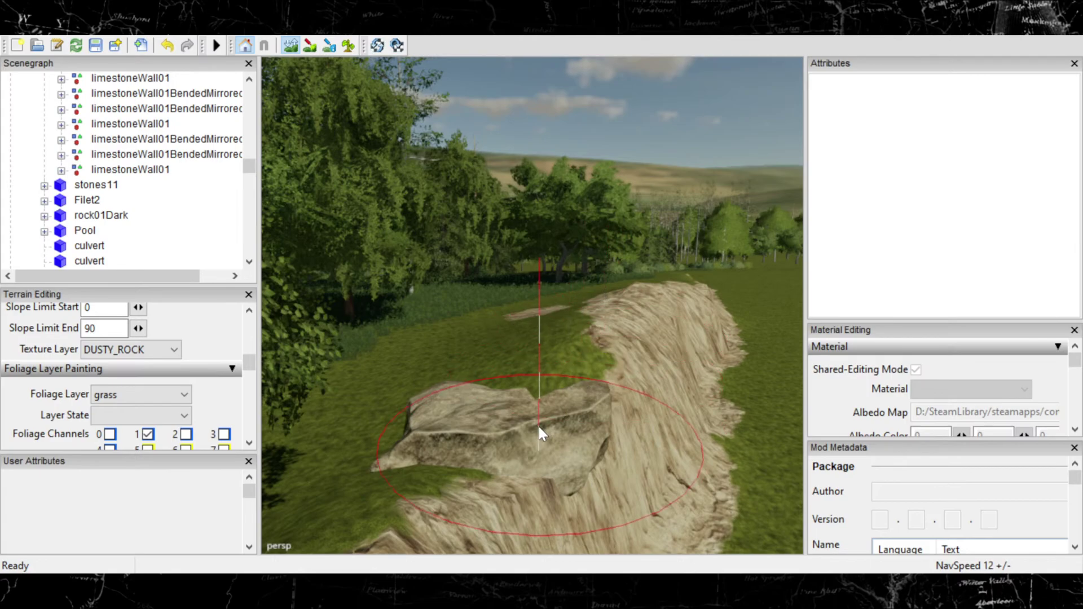
{"action": "mouse_move", "coordinate": [445, 431]}
{"action": "right_mouse_down"}
{"action": "mouse_move", "coordinate": [556, 357]}
{"action": "mouse_move", "coordinate": [384, 399]}
{"action": "mouse_move", "coordinate": [356, 289]}
{"action": "mouse_move", "coordinate": [216, 229]}
{"action": "mouse_move", "coordinate": [303, 177]}
{"action": "mouse_move", "coordinate": [467, 171]}
{"action": "mouse_move", "coordinate": [273, 181]}
{"action": "right_mouse_up"}
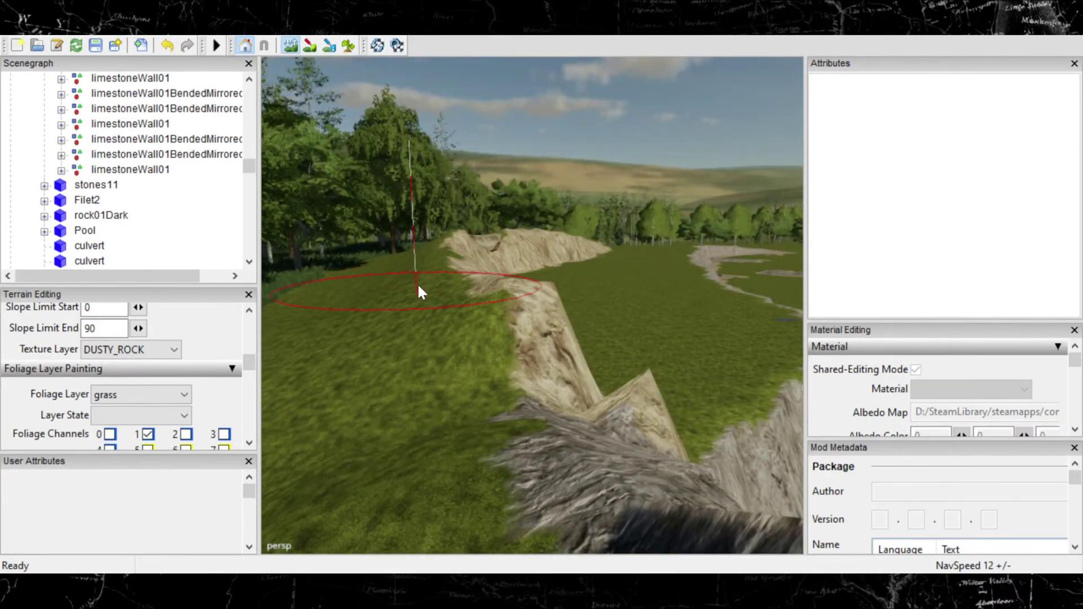
{"action": "mouse_move", "coordinate": [418, 293]}
{"action": "right_mouse_down"}
{"action": "mouse_move", "coordinate": [587, 230]}
{"action": "mouse_move", "coordinate": [552, 268]}
{"action": "mouse_move", "coordinate": [510, 282]}
{"action": "mouse_move", "coordinate": [503, 336]}
{"action": "right_mouse_up"}
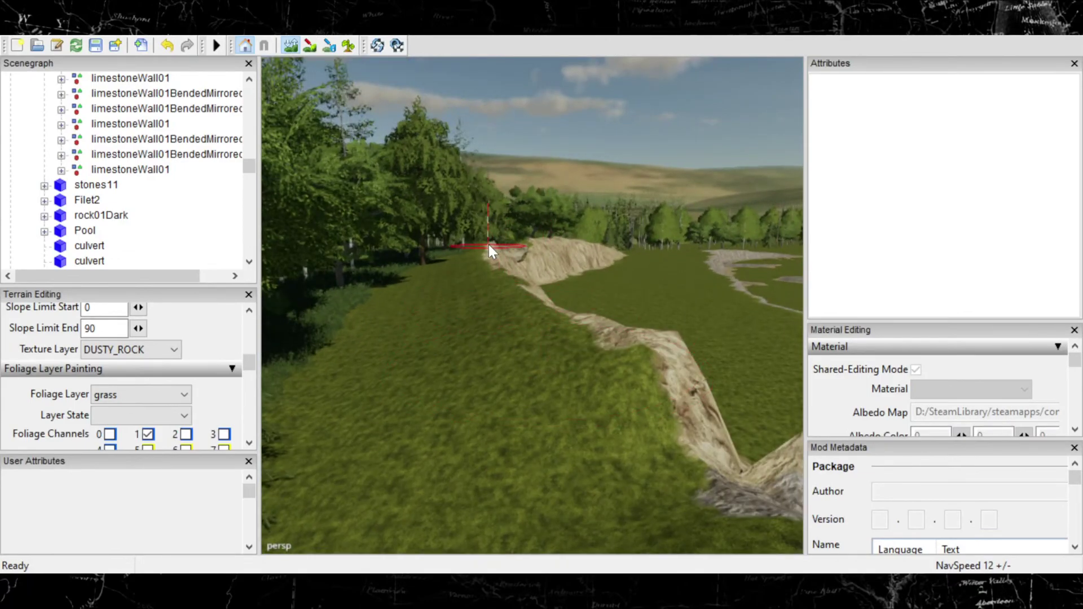
Step: Leave terrain sculpting and inspect the light rock ridge, the grassy terrace and the grey quarry walls from several sides
{"action": "mouse_move", "coordinate": [563, 317]}
{"action": "right_mouse_down"}
{"action": "mouse_move", "coordinate": [432, 329]}
{"action": "mouse_move", "coordinate": [555, 309]}
{"action": "mouse_move", "coordinate": [508, 334]}
{"action": "mouse_move", "coordinate": [379, 255]}
{"action": "right_mouse_up"}
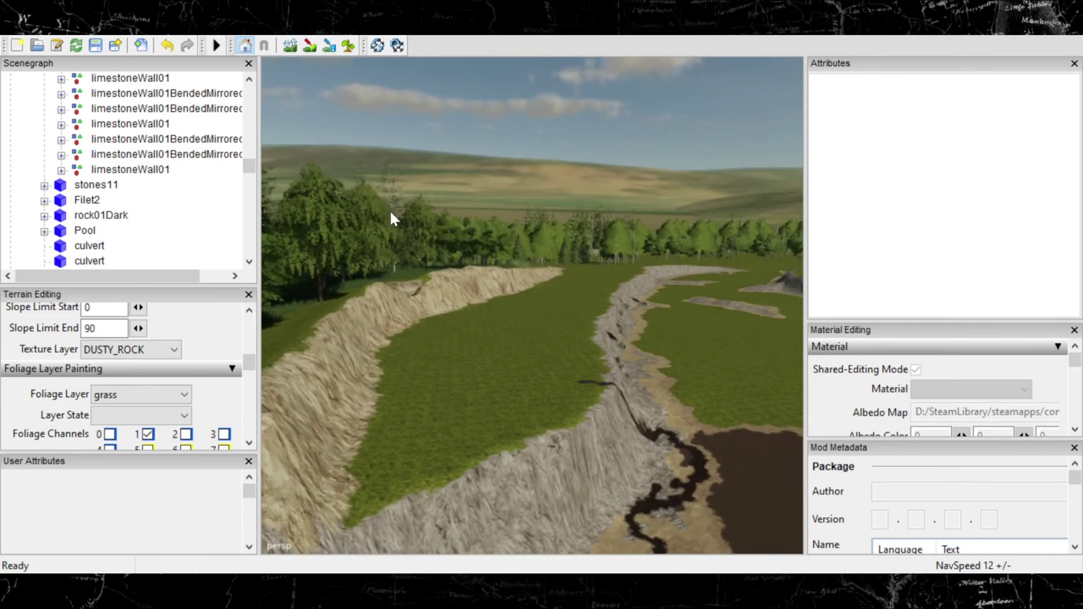
{"action": "right_click_drag", "start_coordinate": [427, 322], "coordinate": [490, 316]}
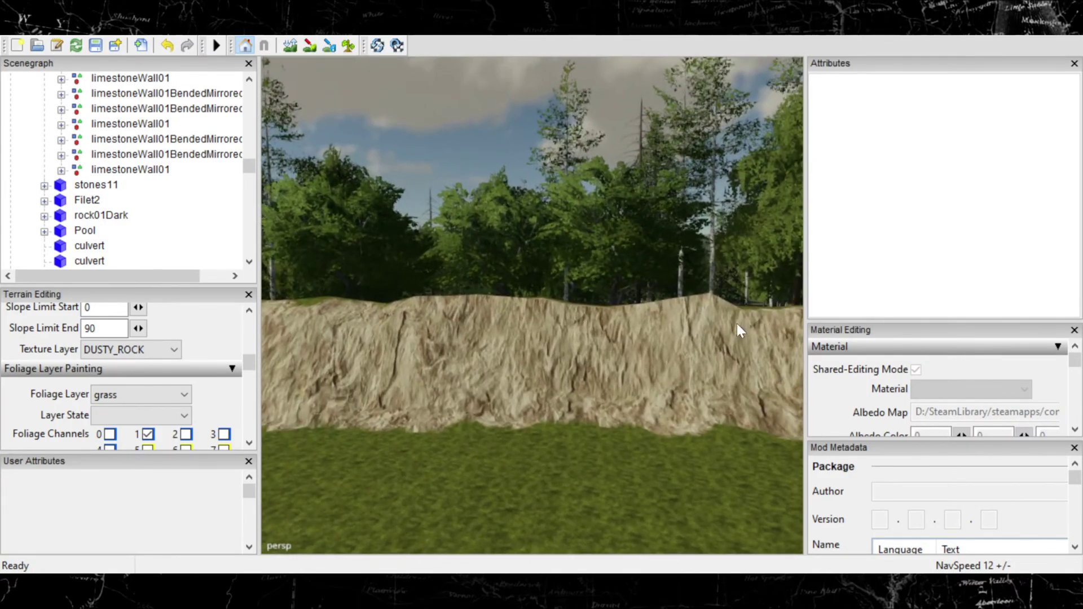
{"action": "right_click_drag", "start_coordinate": [705, 302], "coordinate": [571, 330]}
{"action": "right_click_drag", "start_coordinate": [645, 370], "coordinate": [639, 406]}
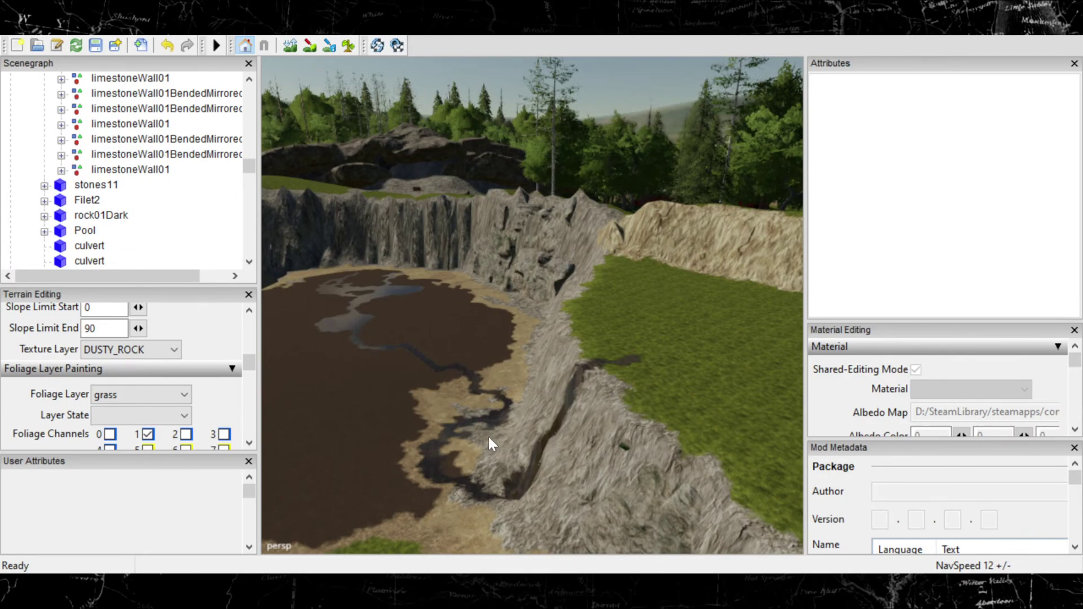
{"action": "right_click_drag", "start_coordinate": [489, 439], "coordinate": [512, 335]}
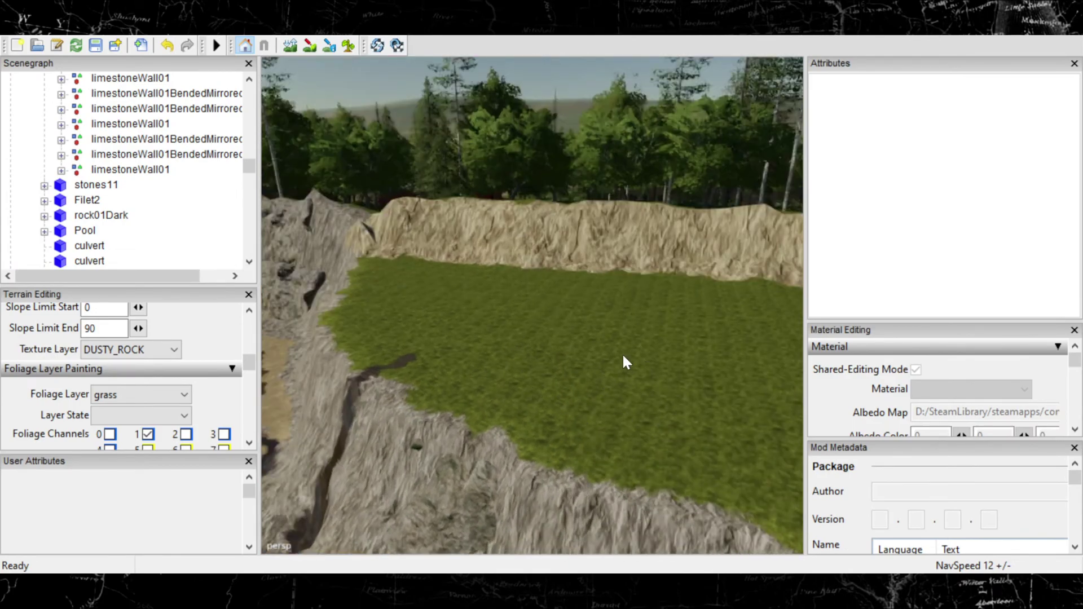
{"action": "right_click_drag", "start_coordinate": [623, 361], "coordinate": [753, 354]}
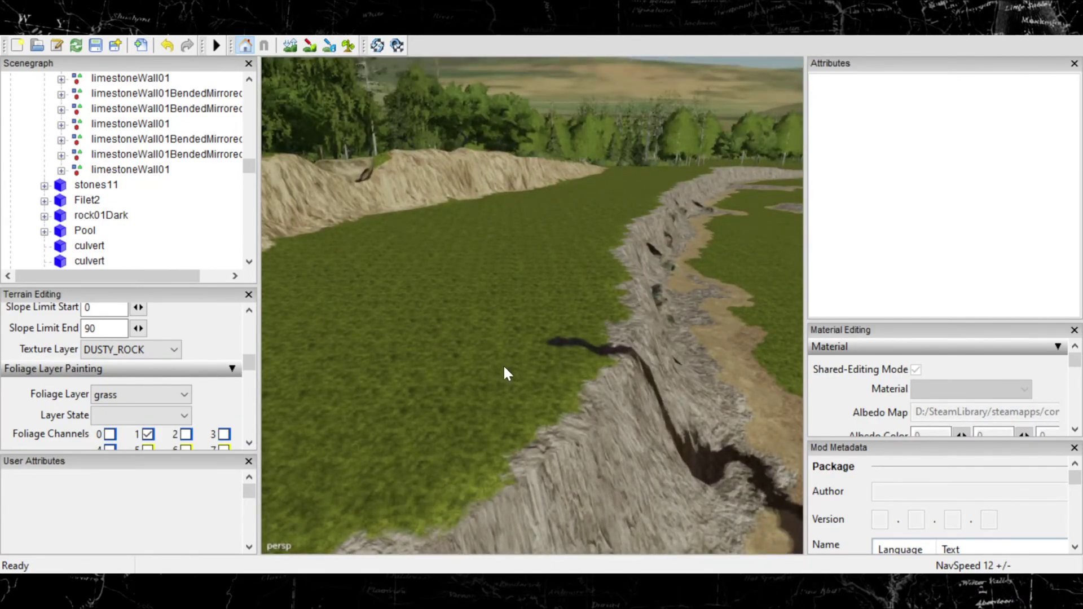
{"action": "right_click_drag", "start_coordinate": [509, 382], "coordinate": [544, 293]}
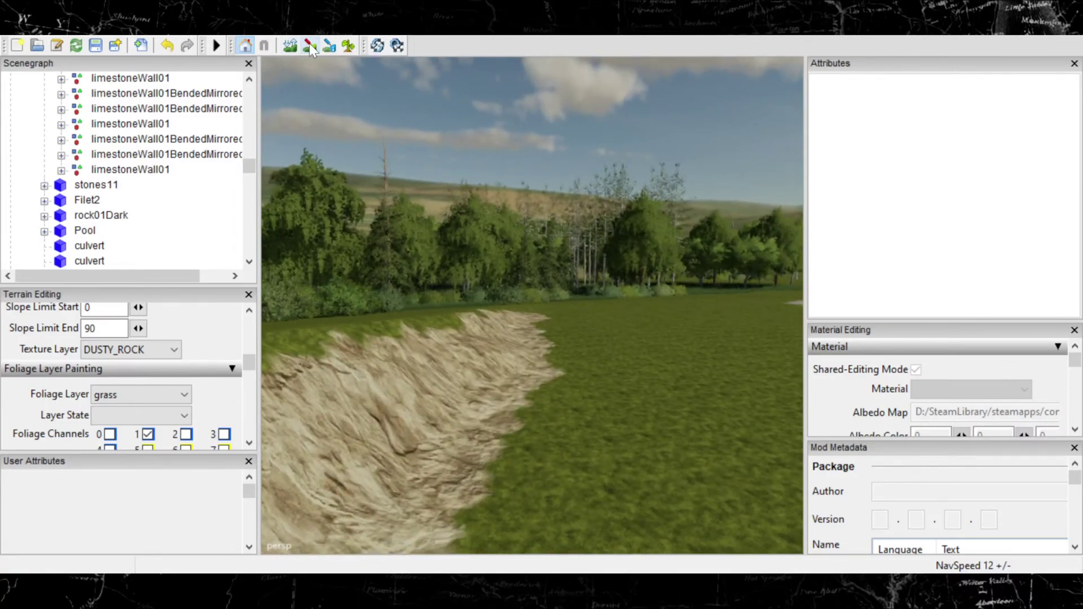
Step: Sculpt the terrain at the far foot of the light rock slope where it meets the grass
{"action": "left_click", "coordinate": [291, 45]}
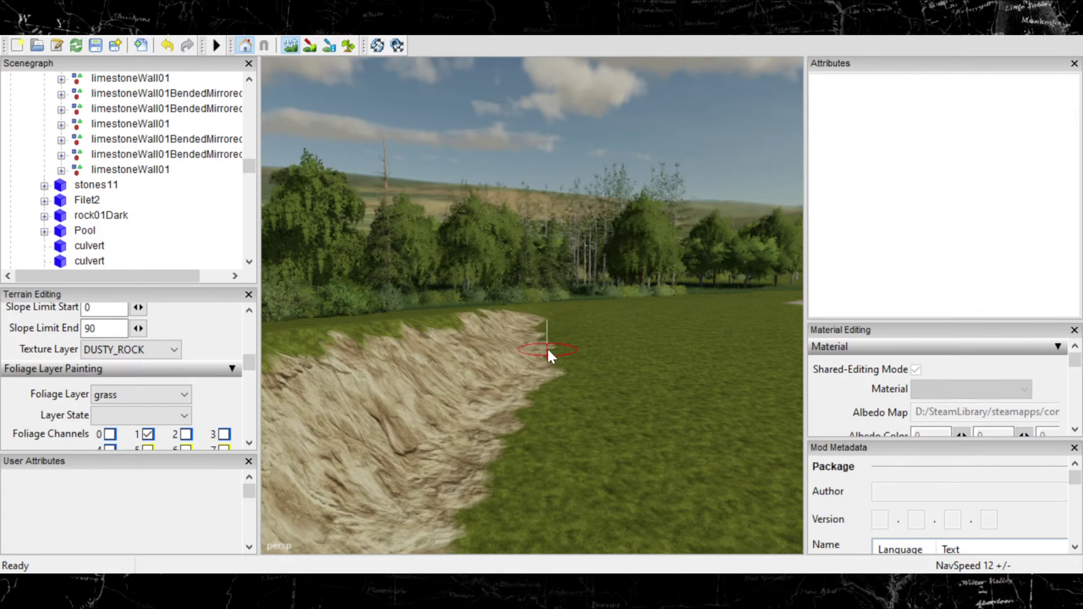
{"action": "mouse_move", "coordinate": [547, 369]}
{"action": "left_mouse_down"}
{"action": "mouse_move", "coordinate": [502, 388]}
{"action": "mouse_move", "coordinate": [500, 432]}
{"action": "mouse_move", "coordinate": [458, 476]}
{"action": "mouse_move", "coordinate": [469, 438]}
{"action": "mouse_move", "coordinate": [453, 482]}
{"action": "mouse_move", "coordinate": [516, 380]}
{"action": "left_mouse_up"}
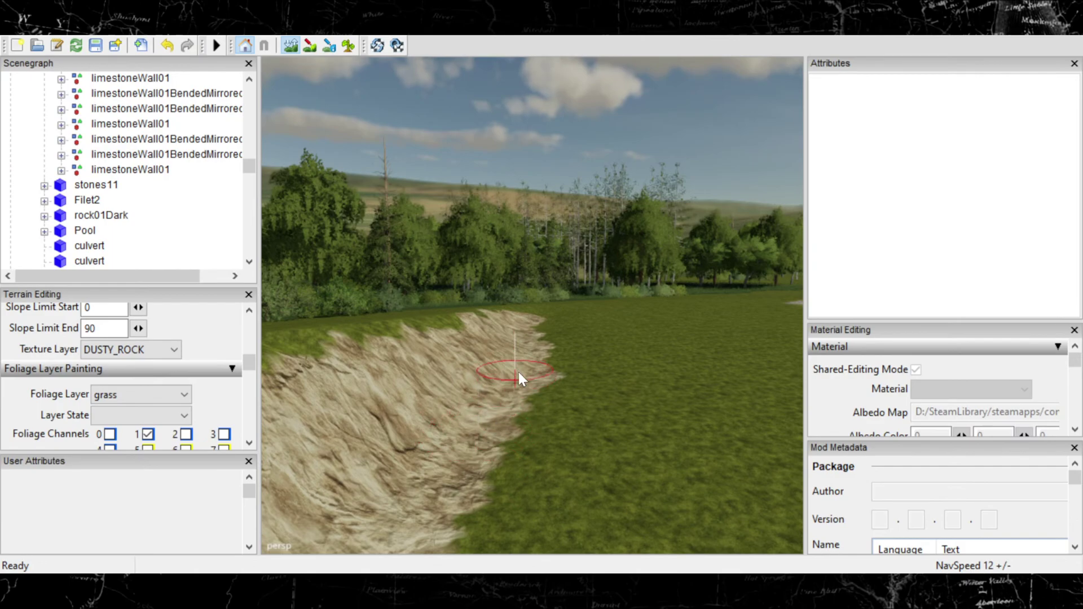
{"action": "mouse_move", "coordinate": [518, 427]}
{"action": "middle_mouse_down", "text": "alt"}
{"action": "mouse_move", "coordinate": [532, 366]}
{"action": "mouse_move", "coordinate": [547, 357]}
{"action": "middle_mouse_up", "text": "alt"}
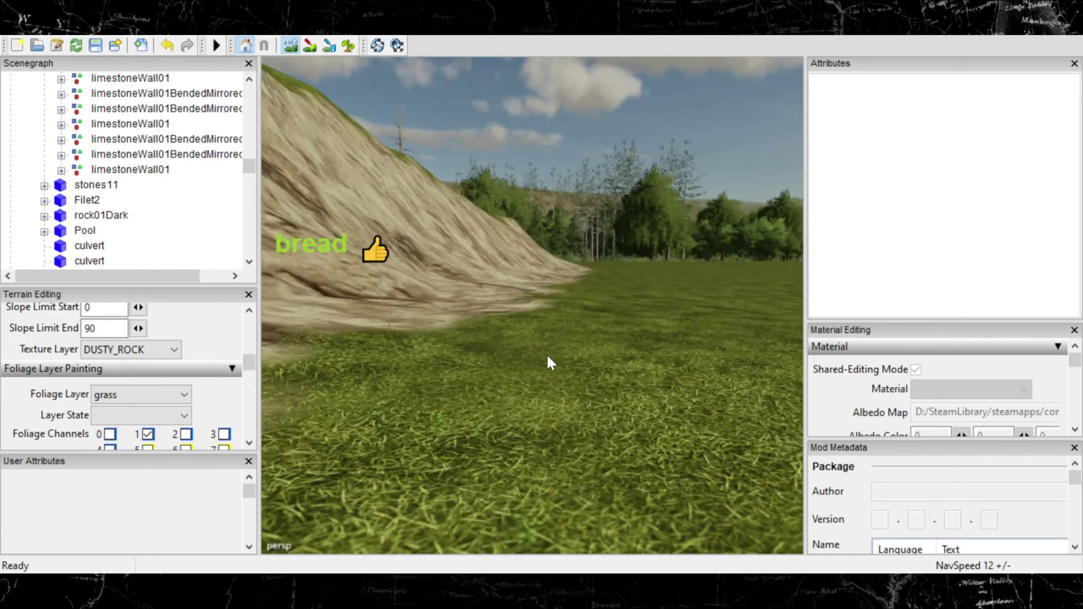
{"action": "scroll", "coordinate": [548, 361], "scroll_direction": "up", "scroll_amount": 2}
{"action": "scroll", "coordinate": [584, 357], "scroll_direction": "up", "scroll_amount": 4}
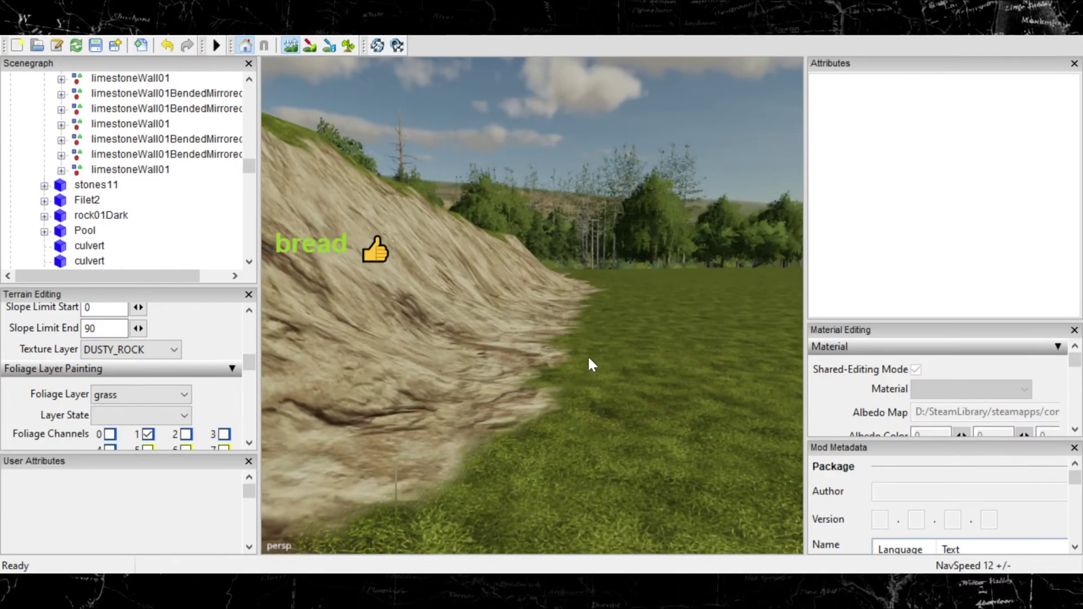
{"action": "scroll", "coordinate": [607, 358], "scroll_direction": "up", "scroll_amount": 1}
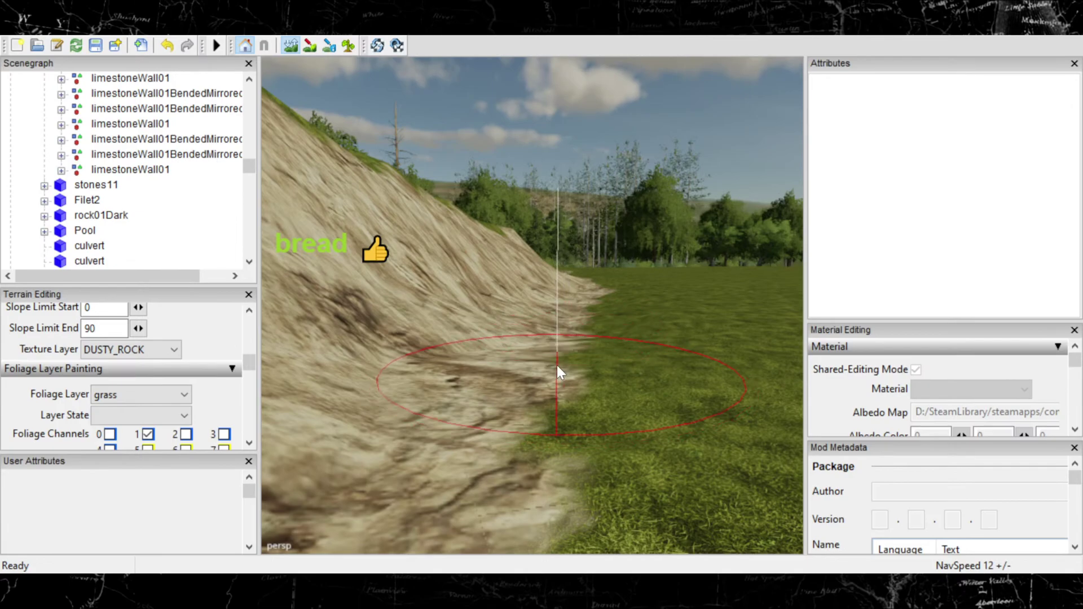
{"action": "scroll", "coordinate": [541, 364], "scroll_direction": "up", "scroll_amount": 2}
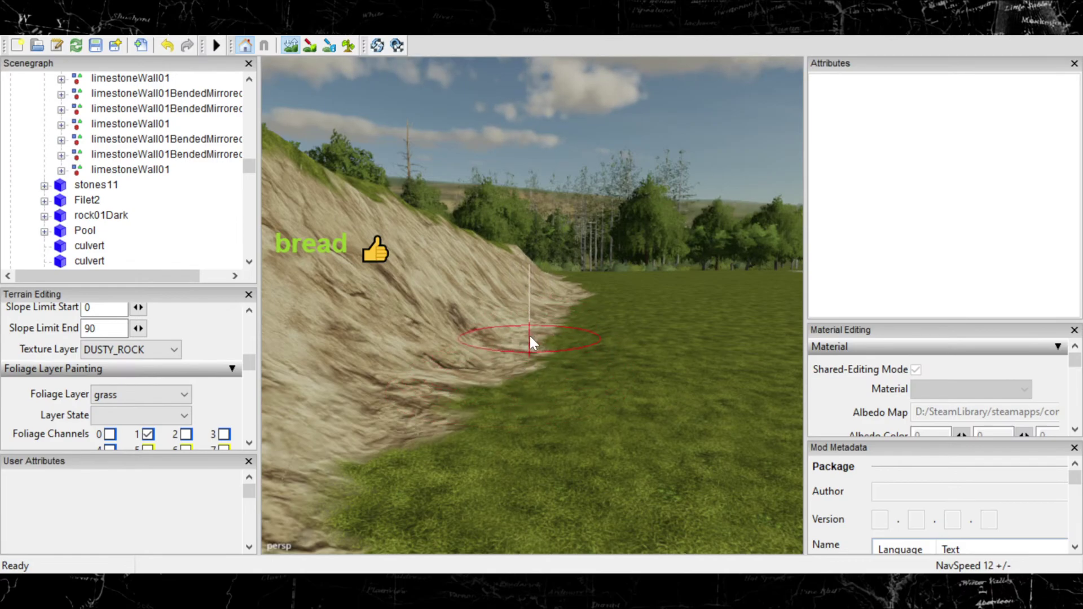
Step: Raise and smooth the grass edge further along the base of the light slope to blend it into the terrace
{"action": "mouse_move", "coordinate": [526, 353]}
{"action": "left_mouse_down"}
{"action": "mouse_move", "coordinate": [489, 398]}
{"action": "mouse_move", "coordinate": [521, 404]}
{"action": "left_mouse_up"}
{"action": "mouse_move", "coordinate": [519, 398]}
{"action": "middle_mouse_down"}
{"action": "mouse_move", "coordinate": [466, 379]}
{"action": "mouse_move", "coordinate": [456, 359]}
{"action": "mouse_move", "coordinate": [471, 367]}
{"action": "middle_mouse_up"}
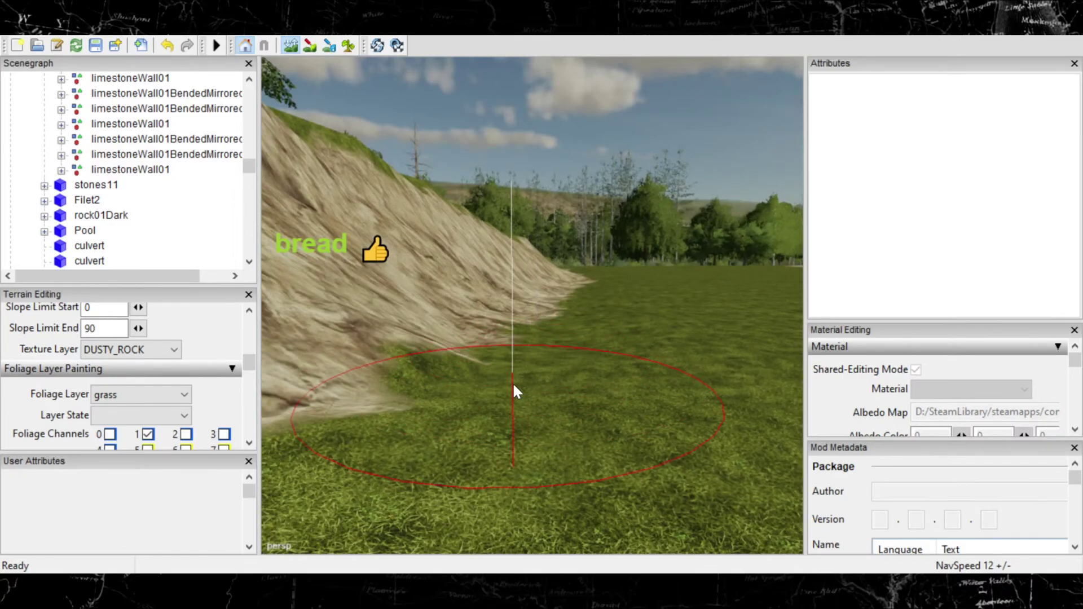
{"action": "mouse_move", "coordinate": [531, 392]}
{"action": "middle_mouse_down"}
{"action": "mouse_move", "coordinate": [493, 371]}
{"action": "mouse_move", "coordinate": [491, 350]}
{"action": "mouse_move", "coordinate": [490, 367]}
{"action": "mouse_move", "coordinate": [533, 348]}
{"action": "mouse_move", "coordinate": [568, 361]}
{"action": "mouse_move", "coordinate": [372, 361]}
{"action": "mouse_move", "coordinate": [471, 378]}
{"action": "mouse_move", "coordinate": [338, 375]}
{"action": "mouse_move", "coordinate": [463, 406]}
{"action": "mouse_move", "coordinate": [349, 395]}
{"action": "mouse_move", "coordinate": [436, 370]}
{"action": "mouse_move", "coordinate": [401, 364]}
{"action": "mouse_move", "coordinate": [710, 380]}
{"action": "mouse_move", "coordinate": [416, 395]}
{"action": "mouse_move", "coordinate": [561, 370]}
{"action": "middle_mouse_up"}
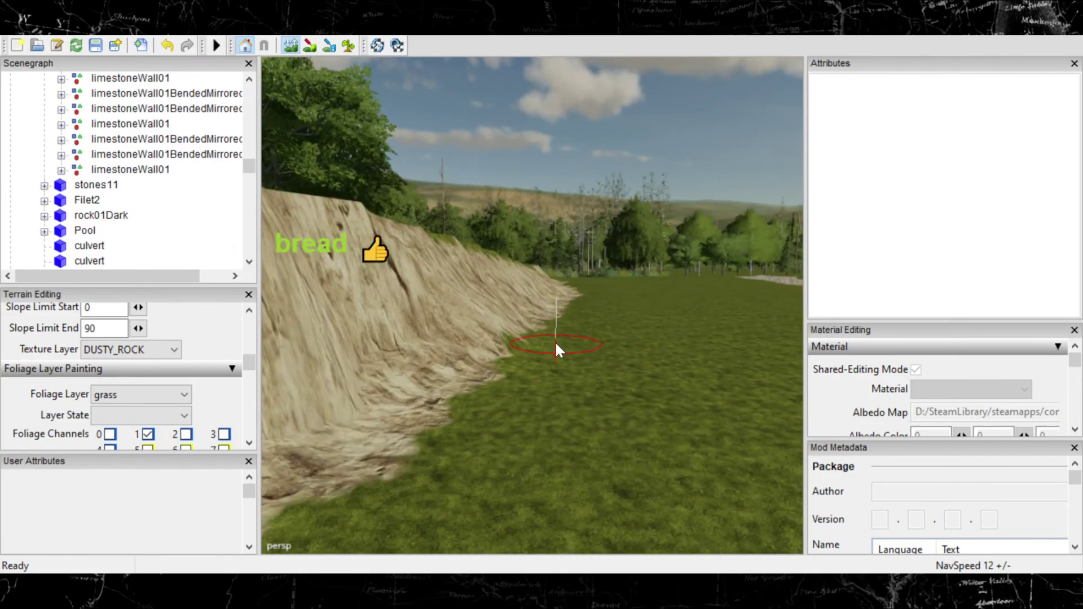
{"action": "mouse_move", "coordinate": [549, 366]}
{"action": "left_mouse_down"}
{"action": "mouse_move", "coordinate": [529, 398]}
{"action": "mouse_move", "coordinate": [559, 330]}
{"action": "mouse_move", "coordinate": [554, 355]}
{"action": "left_mouse_up"}
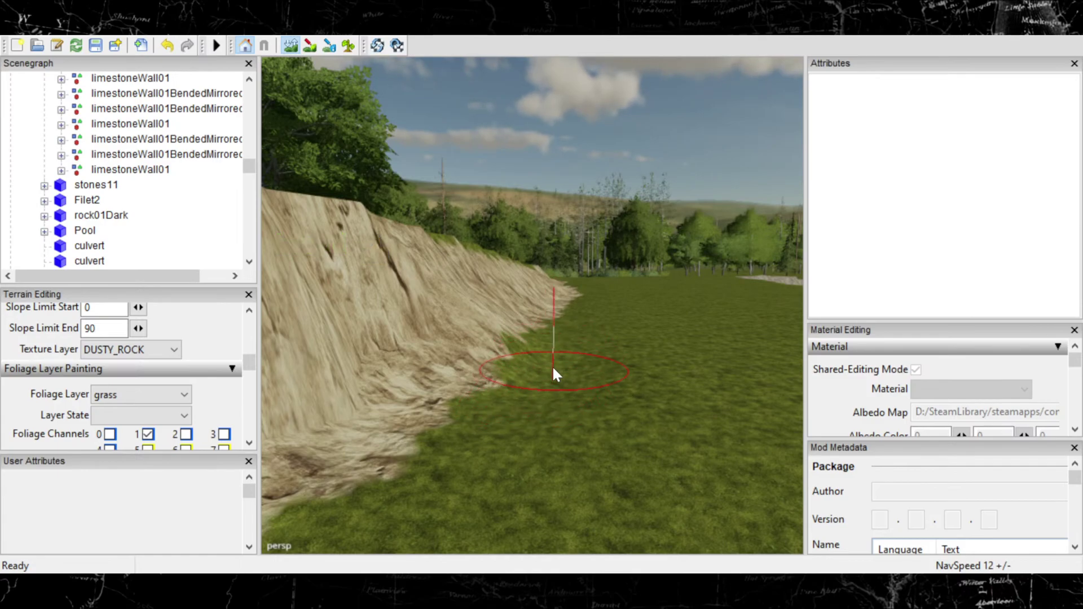
{"action": "middle_click_drag", "start_coordinate": [545, 409], "coordinate": [570, 354], "text": "alt"}
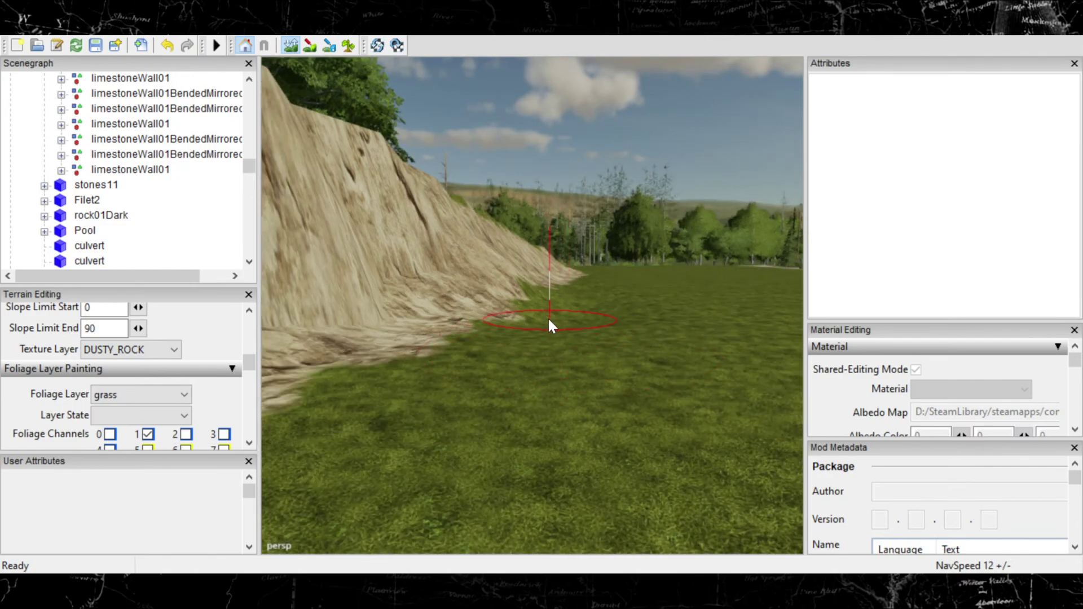
{"action": "mouse_move", "coordinate": [520, 358]}
{"action": "left_mouse_down"}
{"action": "mouse_move", "coordinate": [496, 387]}
{"action": "mouse_move", "coordinate": [506, 394]}
{"action": "mouse_move", "coordinate": [523, 369]}
{"action": "mouse_move", "coordinate": [493, 388]}
{"action": "mouse_move", "coordinate": [507, 377]}
{"action": "left_mouse_up"}
{"action": "left_click_drag", "start_coordinate": [541, 331], "coordinate": [573, 316]}
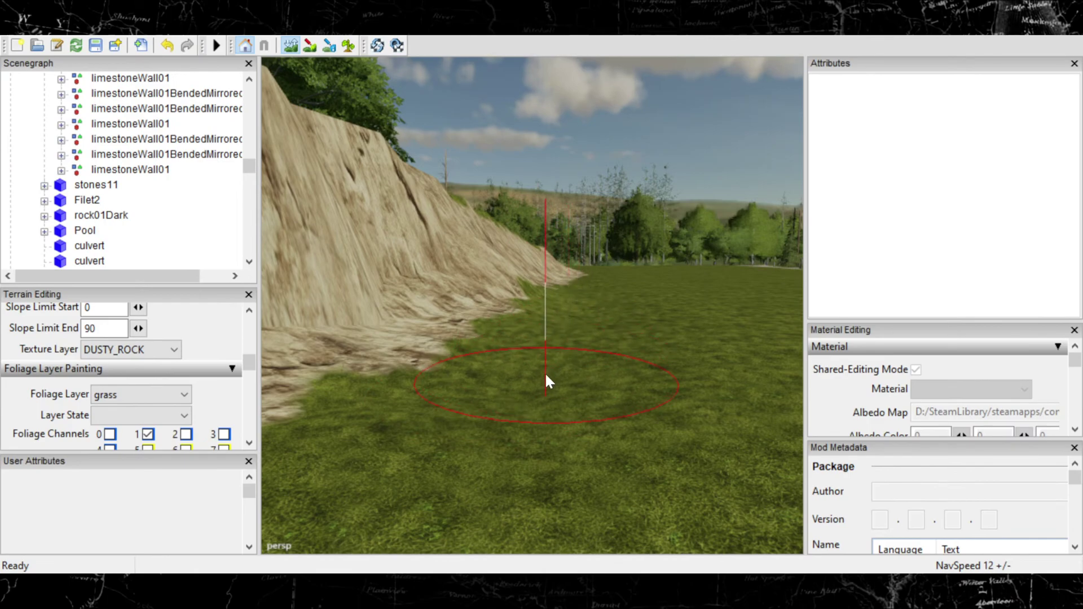
{"action": "mouse_move", "coordinate": [566, 361]}
{"action": "middle_mouse_down", "text": "alt"}
{"action": "mouse_move", "coordinate": [559, 342]}
{"action": "mouse_move", "coordinate": [548, 367]}
{"action": "mouse_move", "coordinate": [553, 355]}
{"action": "middle_mouse_up", "text": "alt"}
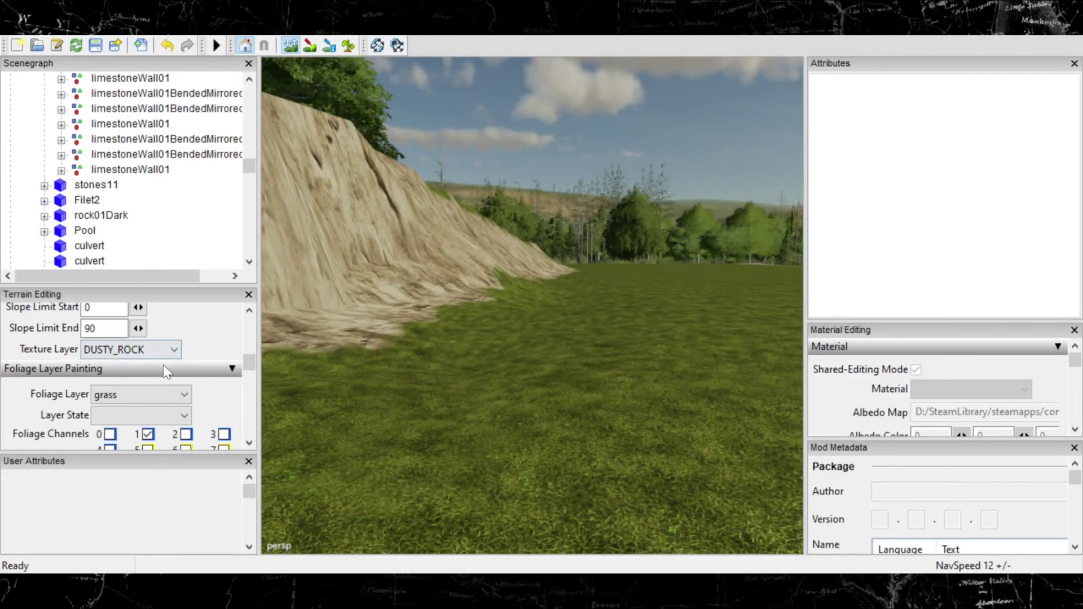
Step: Set the sculpt brush's MMB action to Replace and pick 123.349 as the replace height from the terrace
{"action": "scroll", "coordinate": [244, 364], "scroll_direction": "up", "scroll_amount": 5}
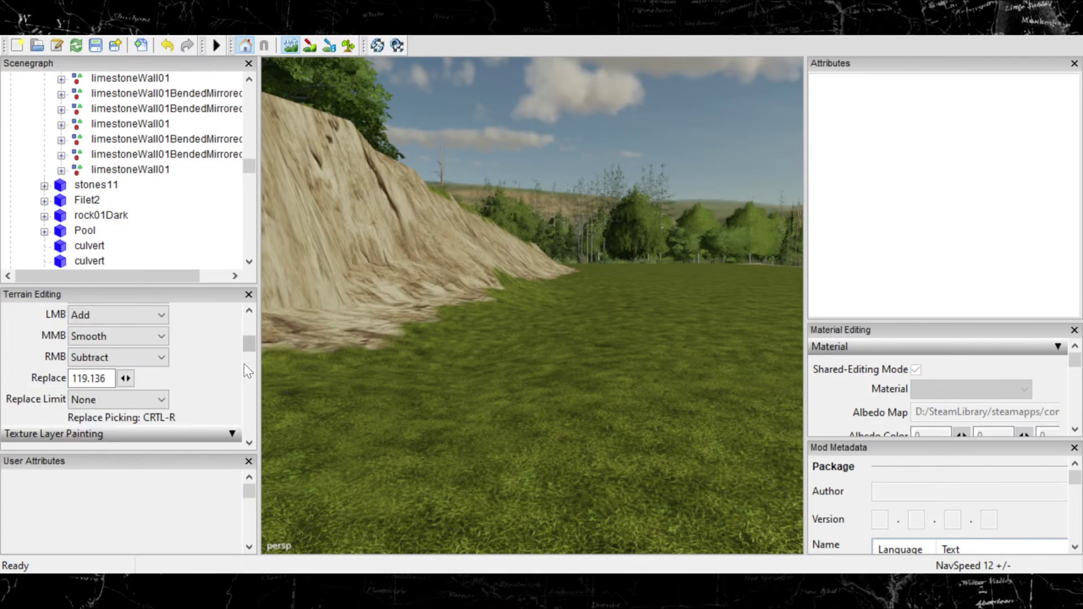
{"action": "scroll", "coordinate": [244, 372], "scroll_direction": "down", "scroll_amount": 2}
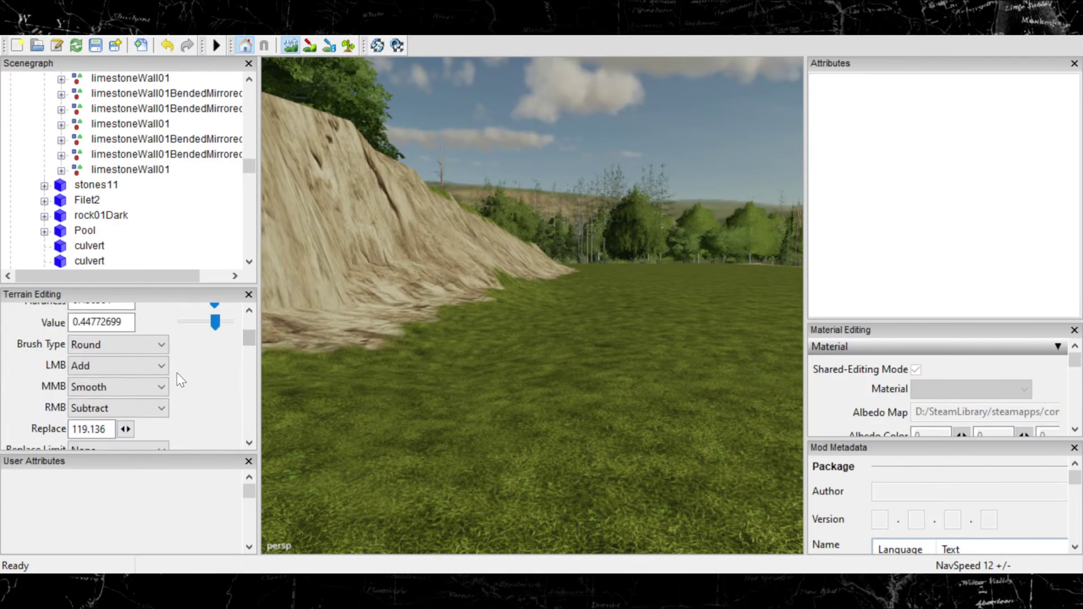
{"action": "scroll", "coordinate": [154, 386], "scroll_direction": "up", "scroll_amount": 2}
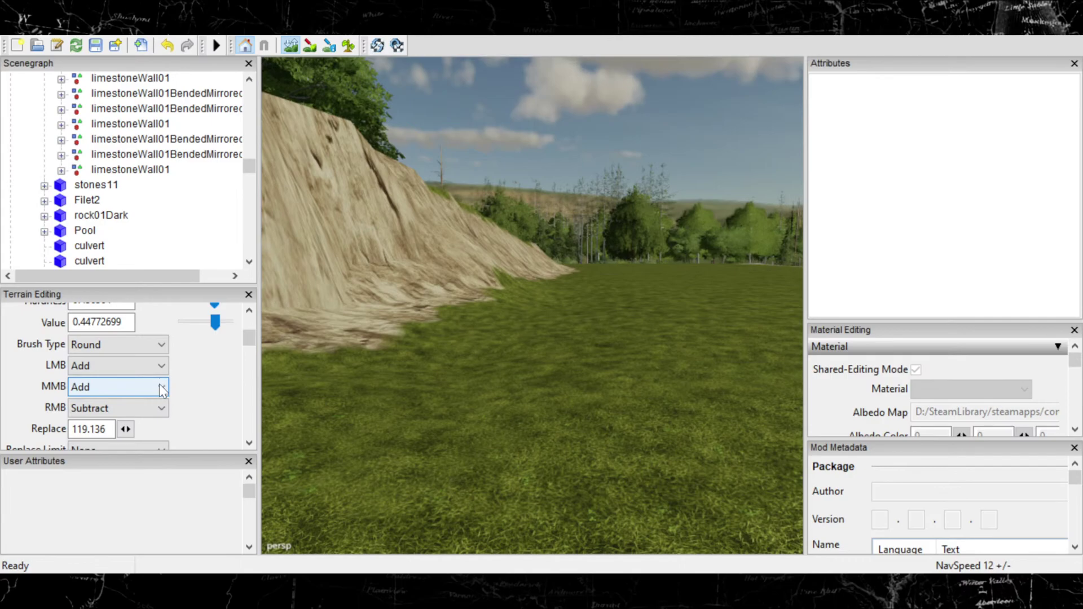
{"action": "scroll", "coordinate": [163, 389], "scroll_direction": "down", "scroll_amount": 1}
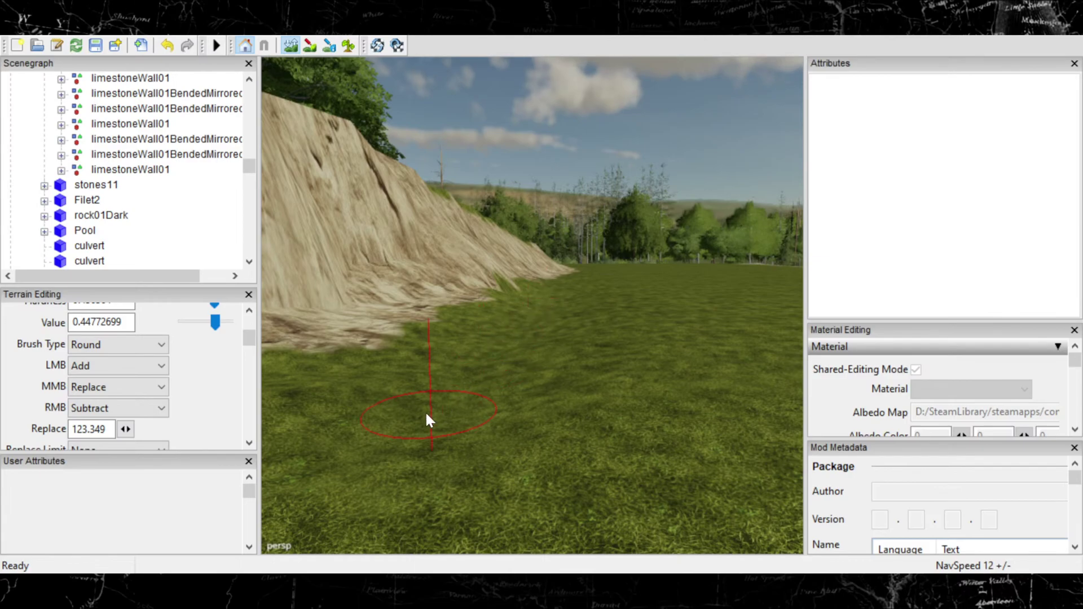
Step: Level the grassy terrace along the top edge of the grey quarry wall at the 123.349 replace height
{"action": "mouse_move", "coordinate": [568, 411]}
{"action": "right_mouse_down"}
{"action": "mouse_move", "coordinate": [627, 366]}
{"action": "mouse_move", "coordinate": [499, 352]}
{"action": "mouse_move", "coordinate": [300, 392]}
{"action": "mouse_move", "coordinate": [440, 378]}
{"action": "mouse_move", "coordinate": [440, 411]}
{"action": "mouse_move", "coordinate": [205, 410]}
{"action": "mouse_move", "coordinate": [537, 393]}
{"action": "mouse_move", "coordinate": [568, 346]}
{"action": "right_mouse_up"}
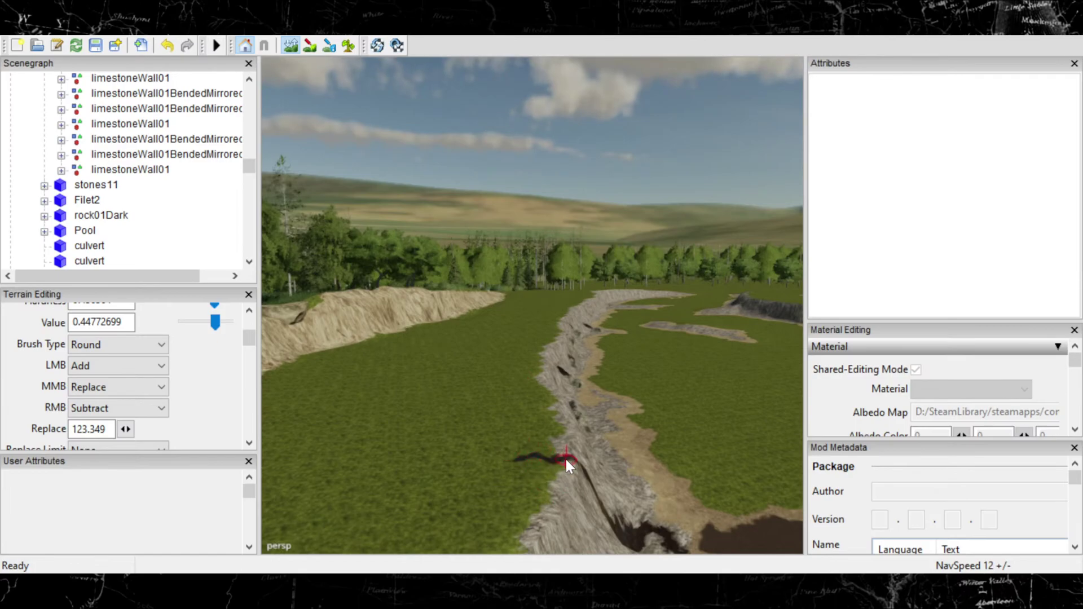
{"action": "mouse_move", "coordinate": [567, 460]}
{"action": "right_mouse_down", "text": "alt"}
{"action": "mouse_move", "coordinate": [576, 443]}
{"action": "mouse_move", "coordinate": [543, 369]}
{"action": "right_mouse_up", "text": "alt"}
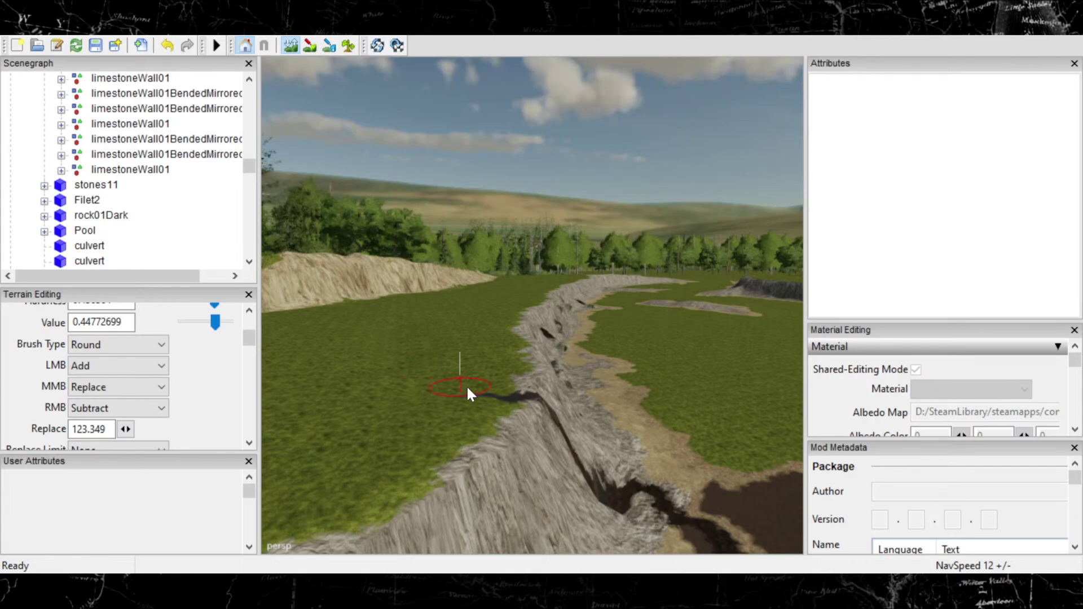
{"action": "mouse_move", "coordinate": [505, 401]}
{"action": "left_mouse_down"}
{"action": "mouse_move", "coordinate": [537, 409]}
{"action": "mouse_move", "coordinate": [483, 391]}
{"action": "mouse_move", "coordinate": [488, 398]}
{"action": "left_mouse_up"}
{"action": "mouse_move", "coordinate": [486, 392]}
{"action": "right_mouse_down"}
{"action": "mouse_move", "coordinate": [547, 359]}
{"action": "mouse_move", "coordinate": [545, 377]}
{"action": "mouse_move", "coordinate": [581, 391]}
{"action": "mouse_move", "coordinate": [649, 371]}
{"action": "right_mouse_up"}
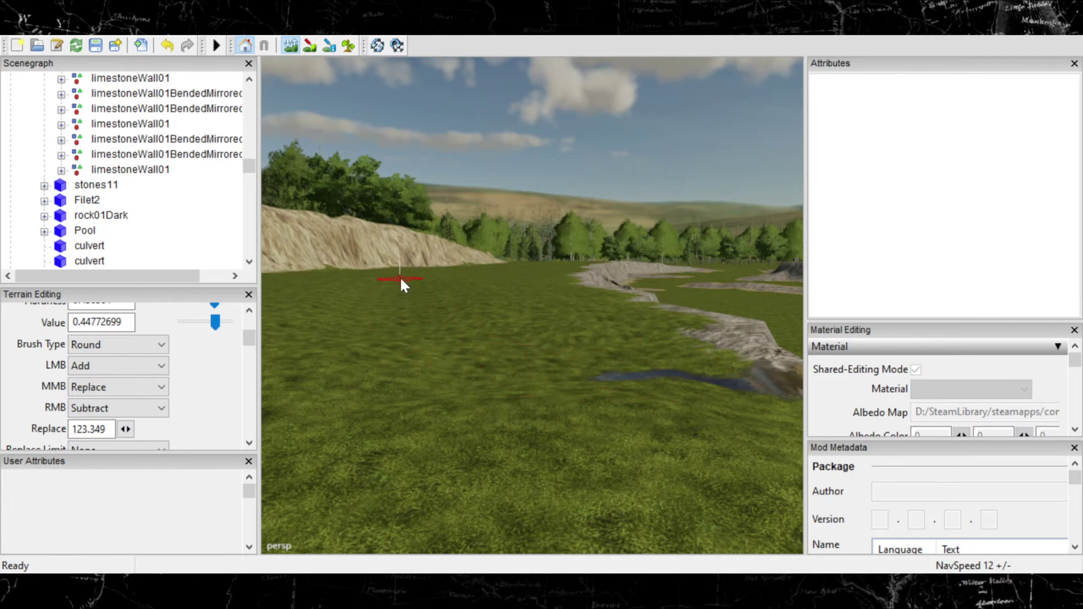
{"action": "key", "text": "w"}
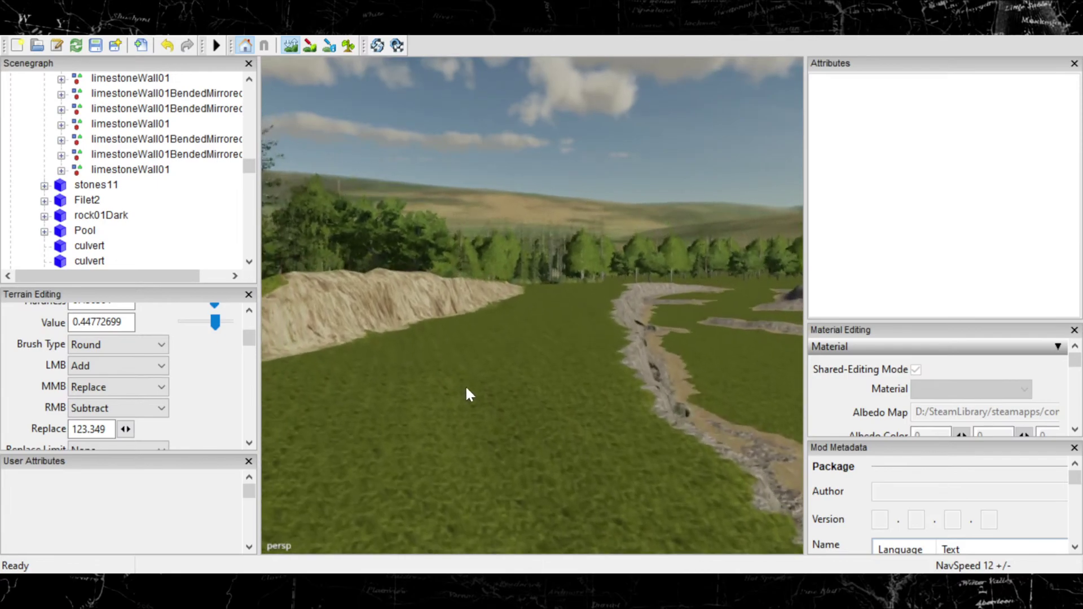
{"action": "key", "text": "w"}
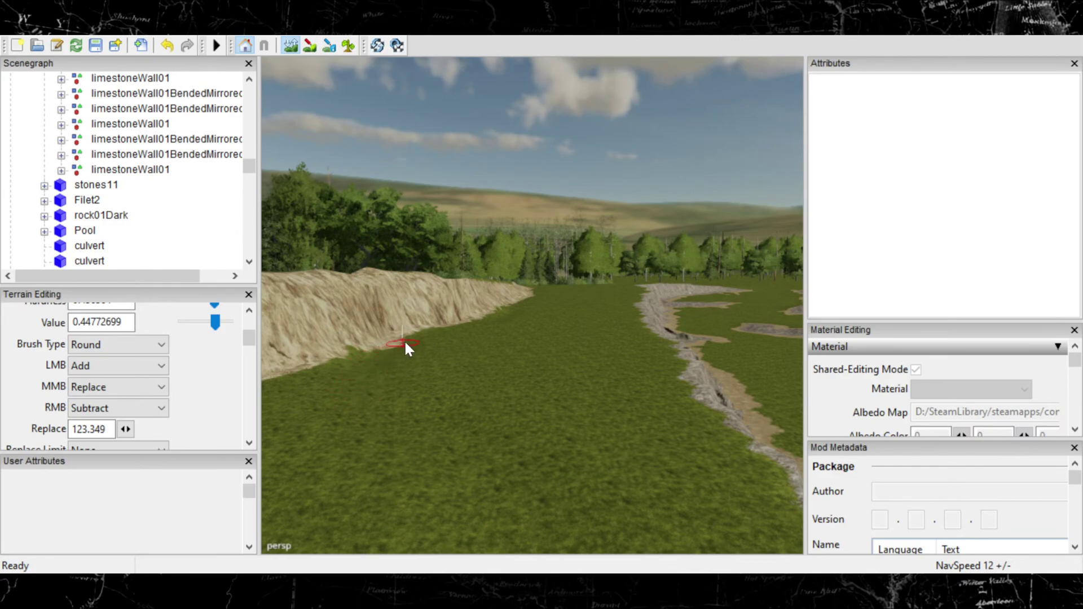
Step: Flatten the grass along the foot of the light rock slope to the 123.349 replace height
{"action": "right_click_drag", "start_coordinate": [407, 340], "coordinate": [522, 472]}
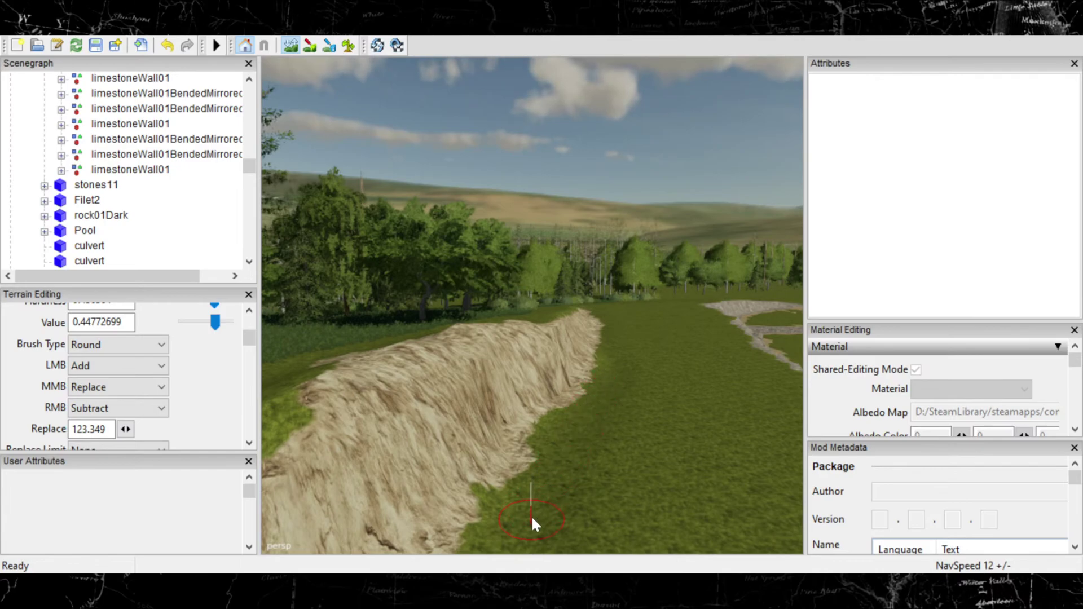
{"action": "middle_click_drag", "start_coordinate": [531, 512], "coordinate": [499, 330]}
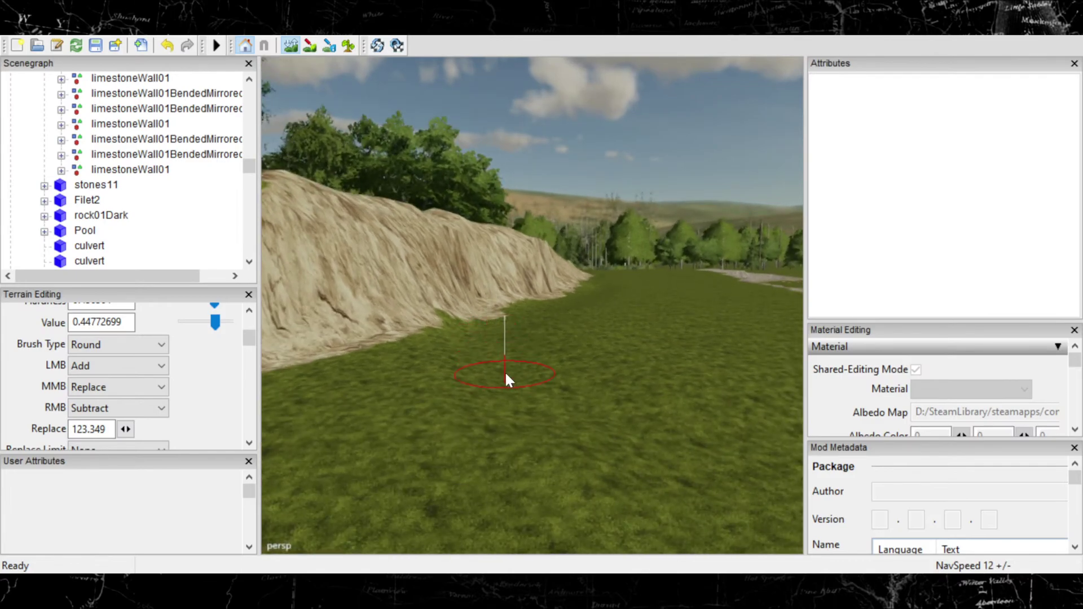
{"action": "mouse_move", "coordinate": [523, 401]}
{"action": "middle_mouse_down"}
{"action": "mouse_move", "coordinate": [350, 416]}
{"action": "mouse_move", "coordinate": [500, 418]}
{"action": "mouse_move", "coordinate": [438, 443]}
{"action": "middle_mouse_up"}
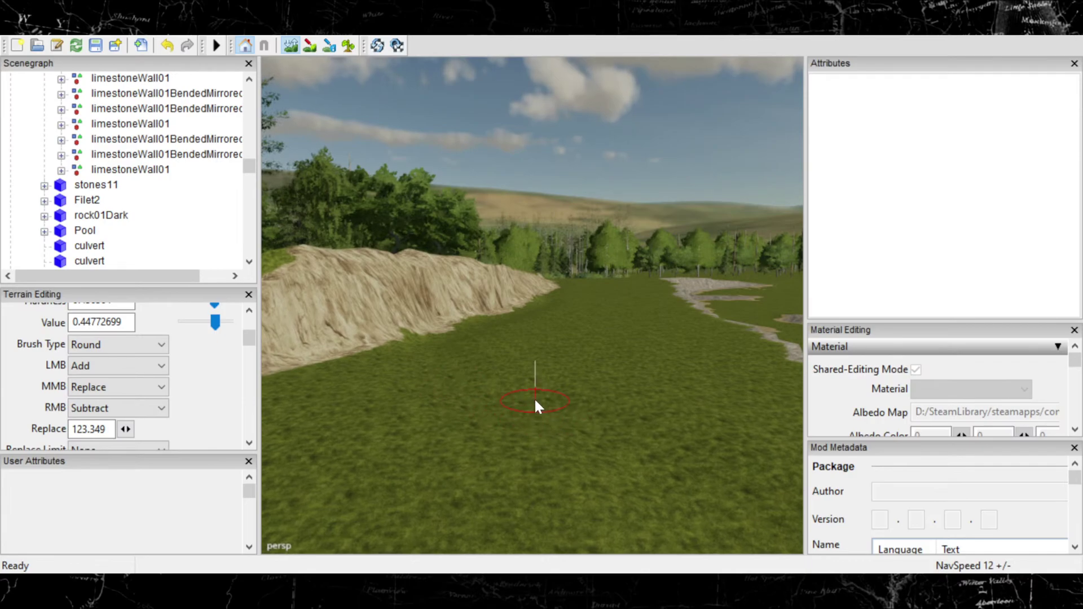
{"action": "mouse_move", "coordinate": [534, 398]}
{"action": "middle_mouse_down"}
{"action": "mouse_move", "coordinate": [499, 340]}
{"action": "mouse_move", "coordinate": [438, 360]}
{"action": "middle_mouse_up"}
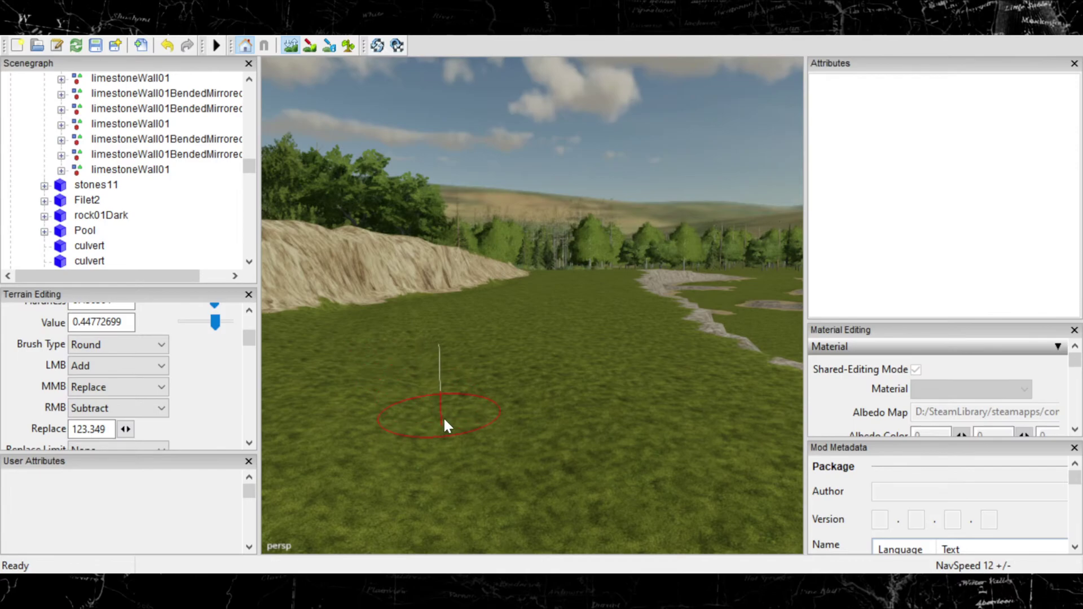
{"action": "mouse_move", "coordinate": [451, 435]}
{"action": "middle_mouse_down"}
{"action": "mouse_move", "coordinate": [344, 442]}
{"action": "mouse_move", "coordinate": [294, 374]}
{"action": "mouse_move", "coordinate": [324, 404]}
{"action": "middle_mouse_up"}
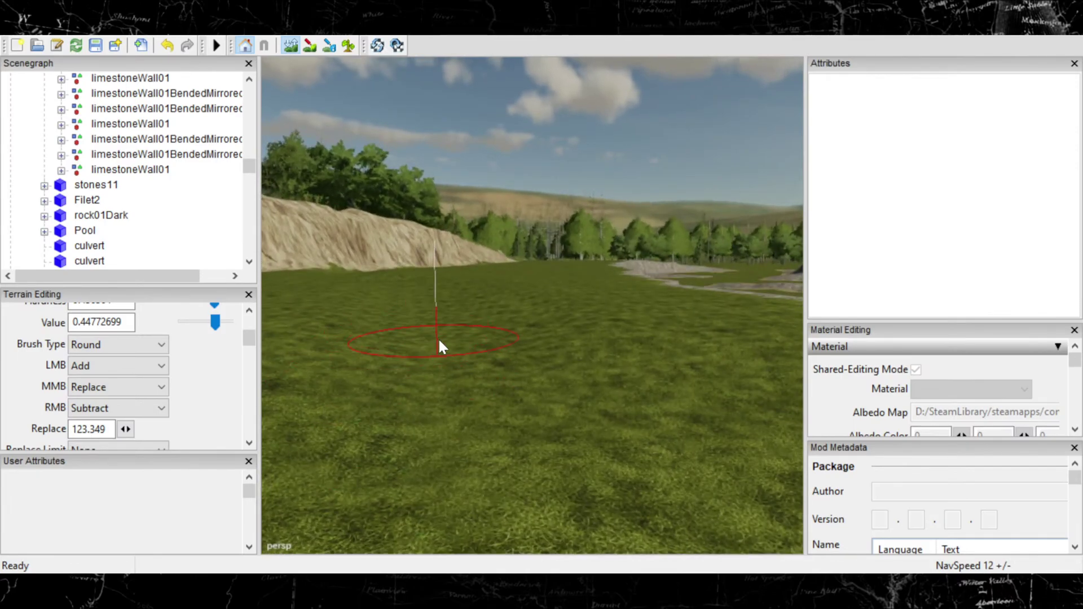
{"action": "mouse_move", "coordinate": [535, 399]}
{"action": "middle_mouse_down"}
{"action": "mouse_move", "coordinate": [438, 421]}
{"action": "mouse_move", "coordinate": [580, 414]}
{"action": "mouse_move", "coordinate": [491, 450]}
{"action": "mouse_move", "coordinate": [641, 443]}
{"action": "mouse_move", "coordinate": [603, 466]}
{"action": "mouse_move", "coordinate": [477, 430]}
{"action": "mouse_move", "coordinate": [531, 395]}
{"action": "mouse_move", "coordinate": [394, 423]}
{"action": "mouse_move", "coordinate": [443, 382]}
{"action": "middle_mouse_up"}
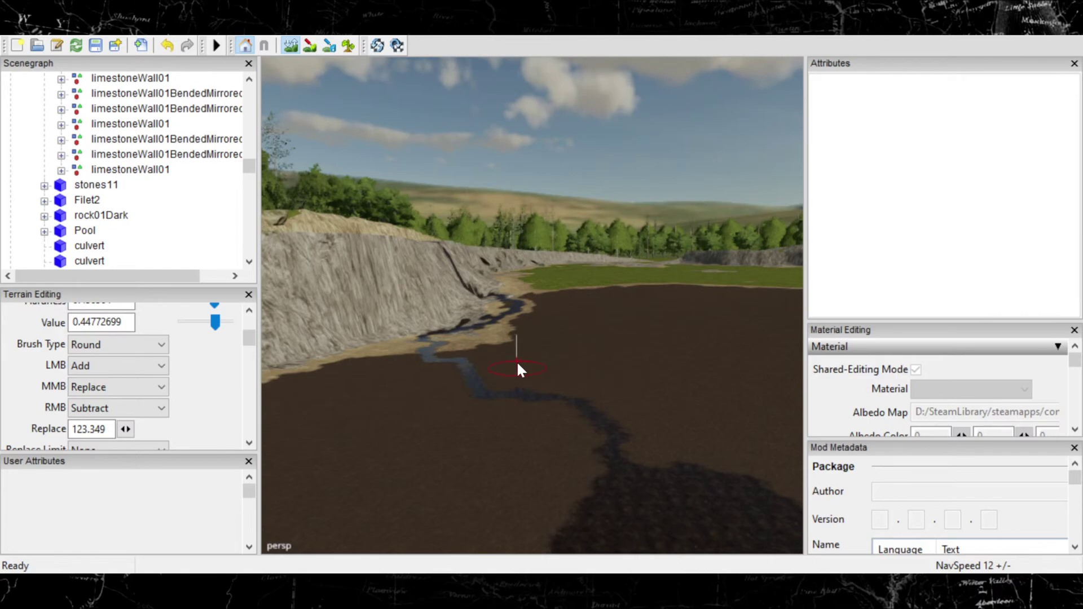
Step: Pick 119.013 as the replace height from the dirt strip at the foot of the far grey quarry wall
{"action": "mouse_move", "coordinate": [518, 365]}
{"action": "middle_mouse_down"}
{"action": "mouse_move", "coordinate": [708, 500]}
{"action": "mouse_move", "coordinate": [507, 401]}
{"action": "mouse_move", "coordinate": [752, 321]}
{"action": "middle_mouse_up"}
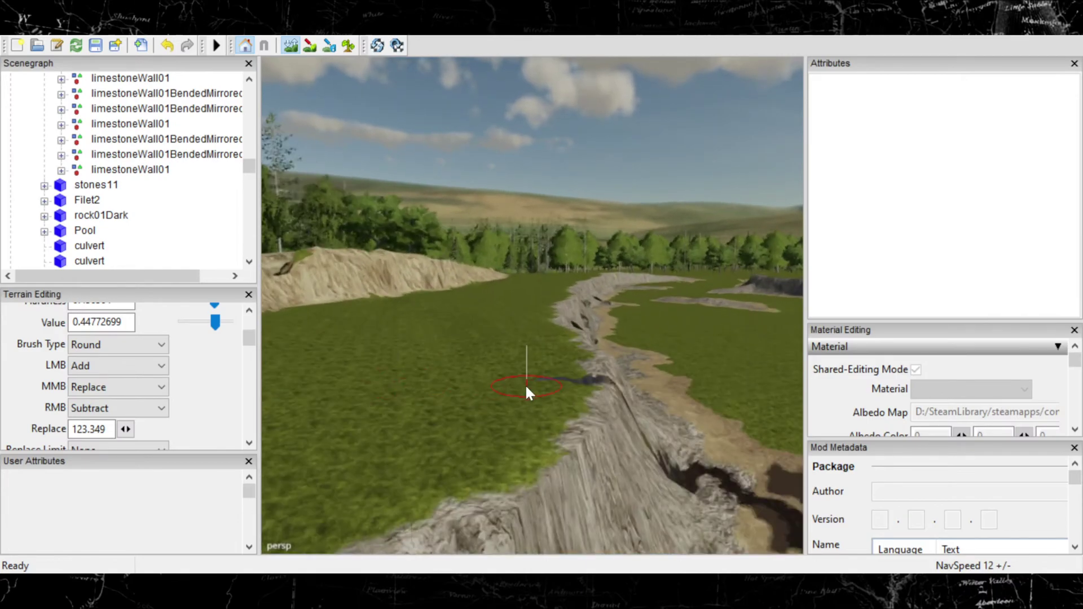
{"action": "middle_click_drag", "start_coordinate": [525, 389], "coordinate": [720, 340]}
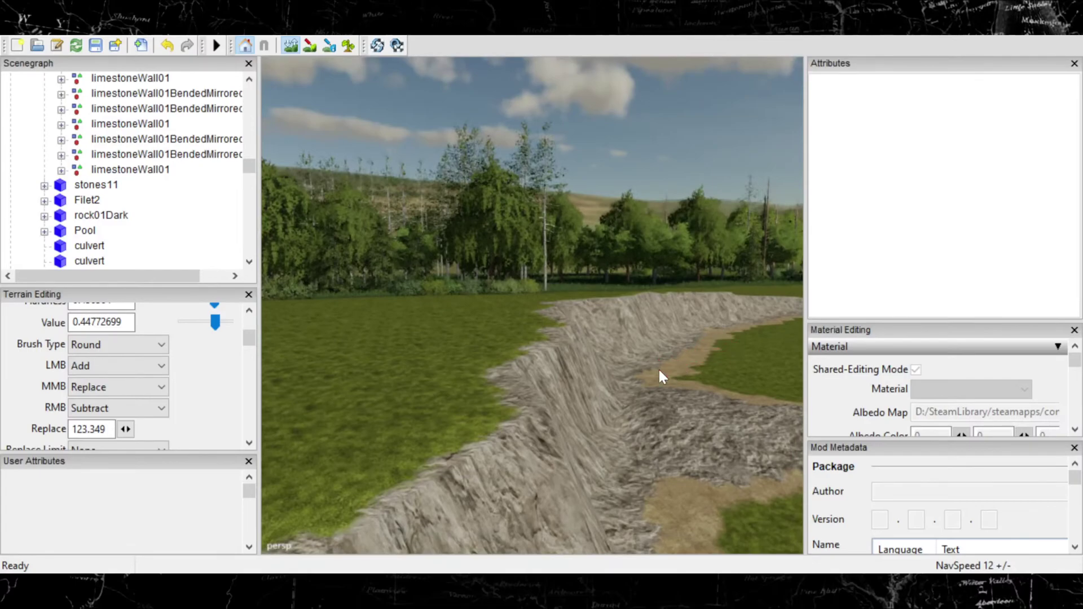
{"action": "mouse_move", "coordinate": [660, 371]}
{"action": "middle_mouse_down"}
{"action": "mouse_move", "coordinate": [665, 362]}
{"action": "mouse_move", "coordinate": [610, 378]}
{"action": "middle_mouse_up"}
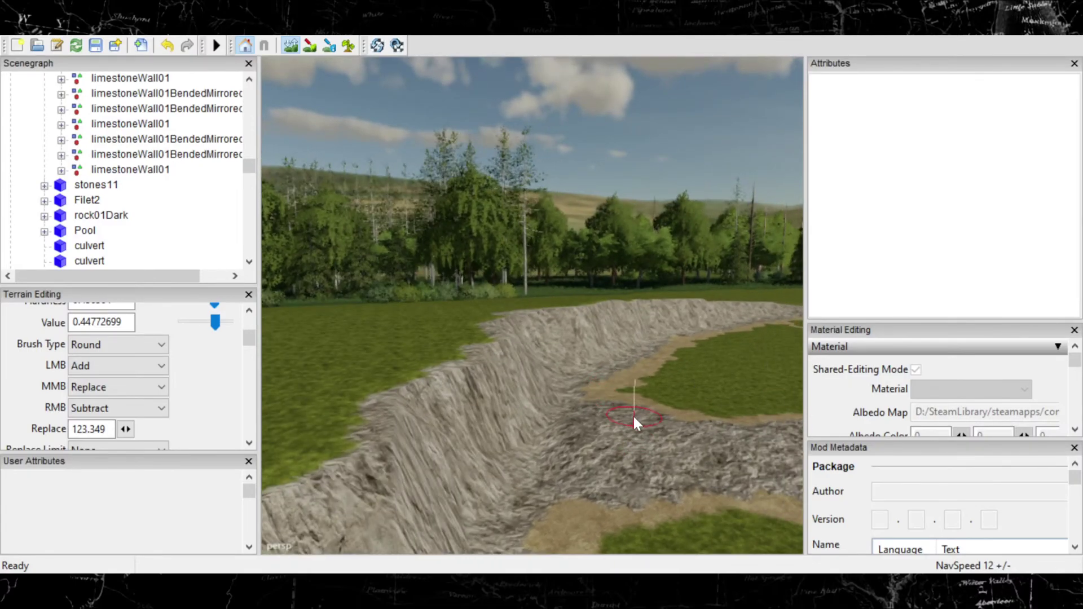
{"action": "mouse_move", "coordinate": [625, 437]}
{"action": "middle_mouse_down"}
{"action": "mouse_move", "coordinate": [475, 529]}
{"action": "mouse_move", "coordinate": [703, 398]}
{"action": "mouse_move", "coordinate": [598, 439]}
{"action": "mouse_move", "coordinate": [455, 356]}
{"action": "mouse_move", "coordinate": [605, 374]}
{"action": "mouse_move", "coordinate": [684, 330]}
{"action": "mouse_move", "coordinate": [203, 426]}
{"action": "mouse_move", "coordinate": [355, 370]}
{"action": "mouse_move", "coordinate": [582, 389]}
{"action": "middle_mouse_up"}
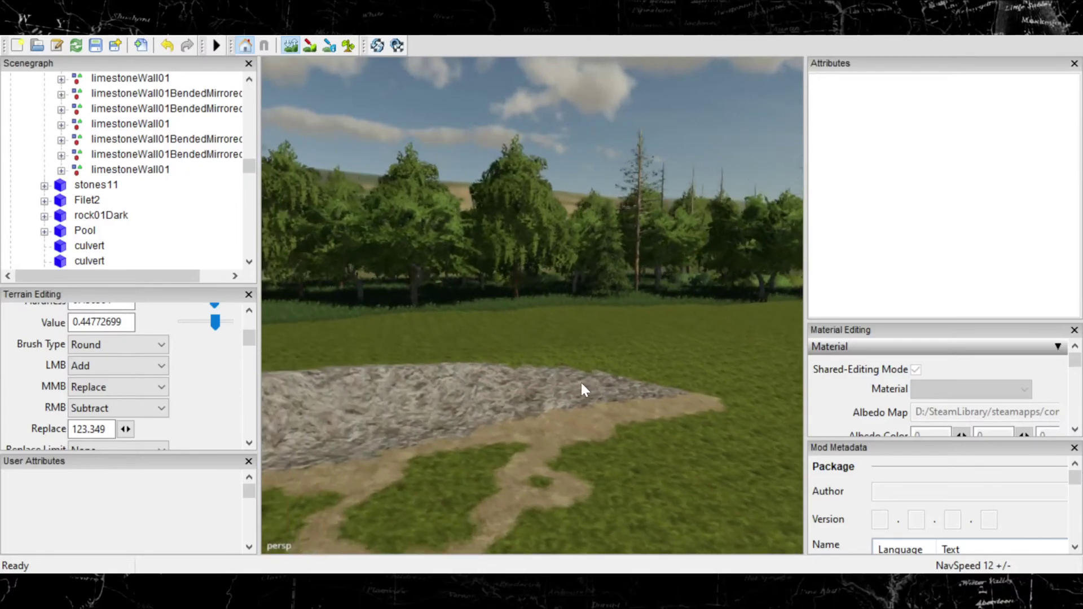
{"action": "right_click", "coordinate": [580, 432], "text": "ctrl"}
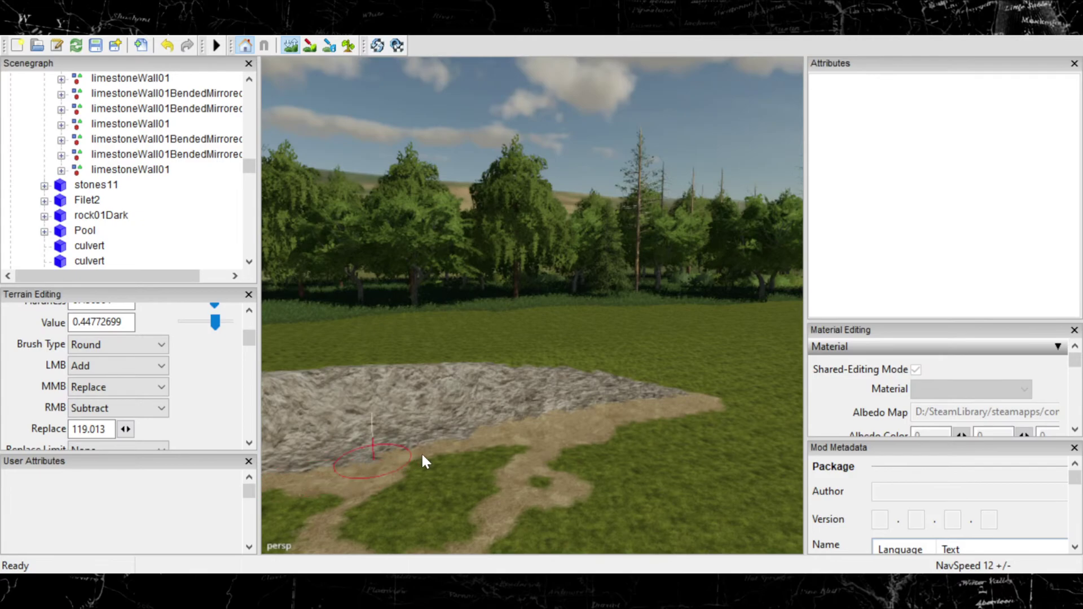
Step: Level the dirt strip and rock edge along the foot of the grey quarry wall to the 119.013 replace height
{"action": "mouse_move", "coordinate": [491, 442]}
{"action": "middle_mouse_down", "text": "alt"}
{"action": "mouse_move", "coordinate": [676, 380]}
{"action": "mouse_move", "coordinate": [712, 341]}
{"action": "middle_mouse_up", "text": "alt"}
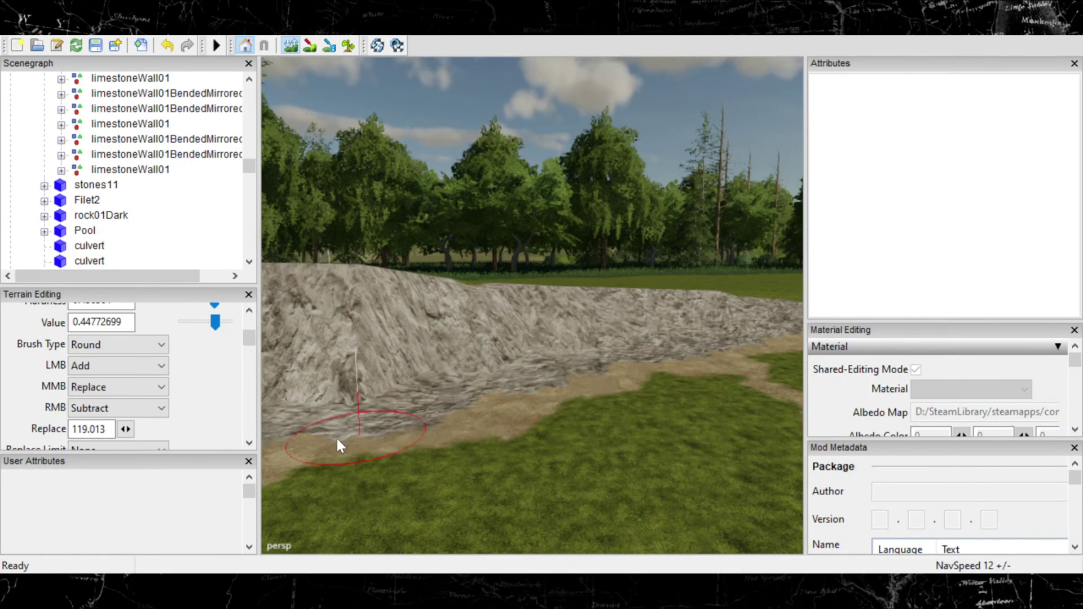
{"action": "middle_click_drag", "start_coordinate": [343, 428], "coordinate": [469, 424], "text": "alt"}
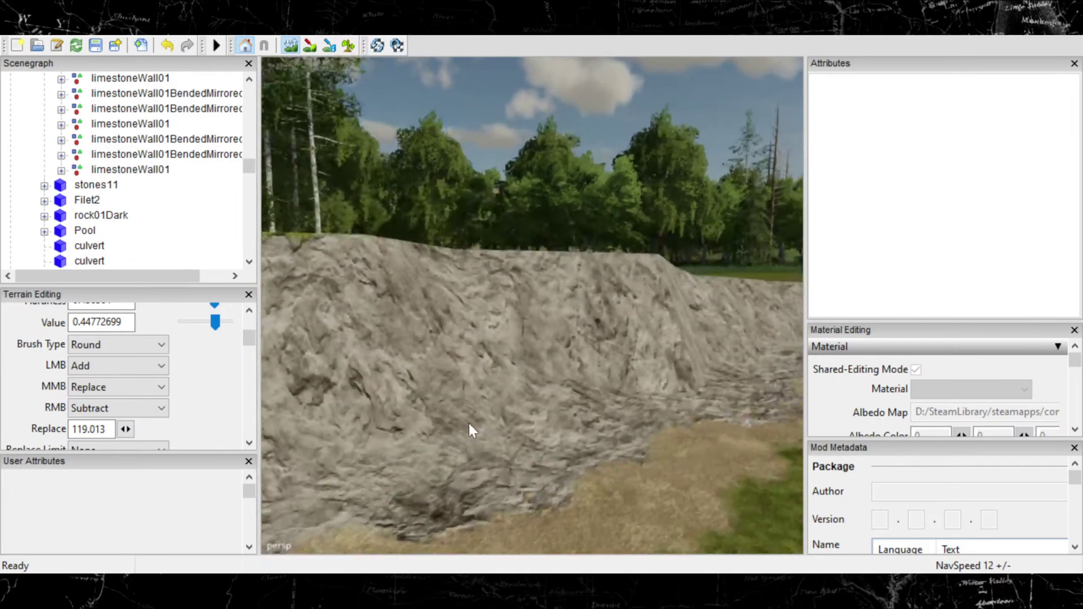
{"action": "right_click_drag", "start_coordinate": [469, 424], "coordinate": [348, 420], "text": "alt"}
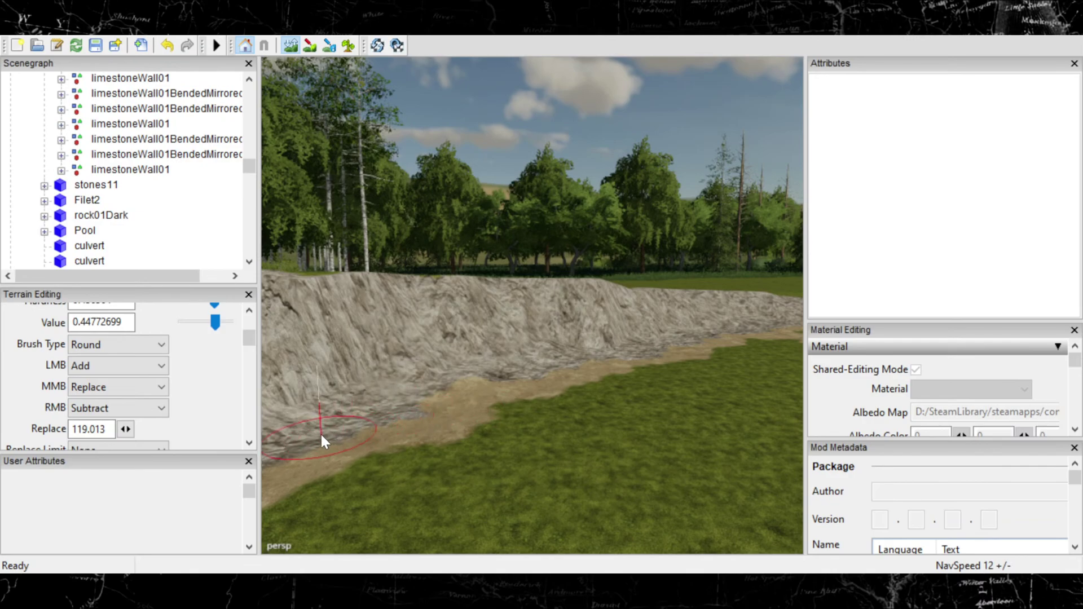
{"action": "left_click", "coordinate": [304, 432]}
{"action": "right_click_drag", "start_coordinate": [318, 433], "coordinate": [428, 404], "text": "alt"}
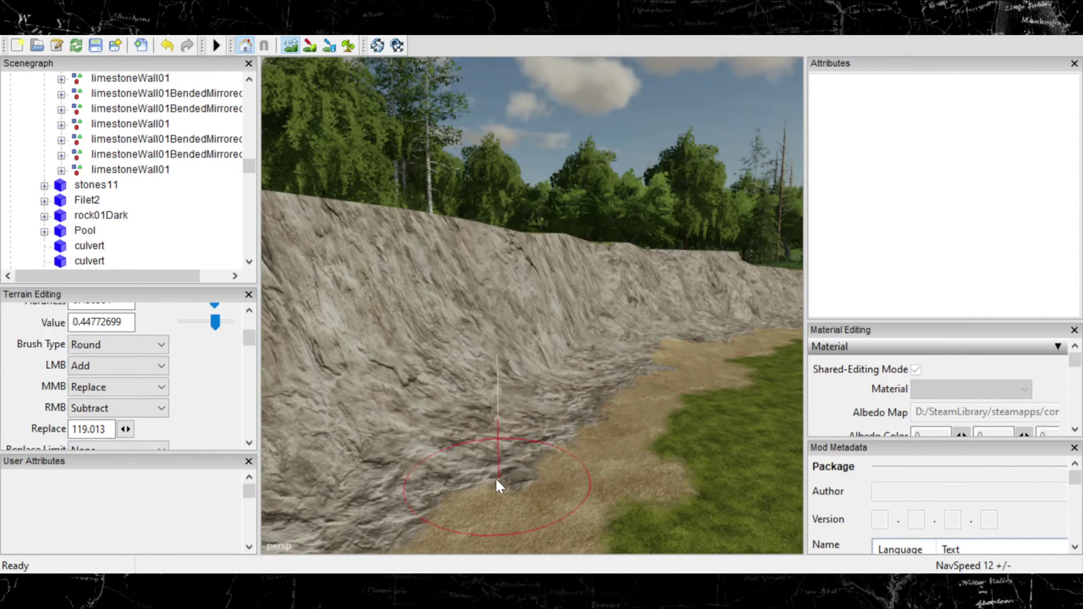
{"action": "mouse_move", "coordinate": [553, 438]}
{"action": "middle_mouse_down", "text": "alt"}
{"action": "mouse_move", "coordinate": [575, 413]}
{"action": "mouse_move", "coordinate": [569, 395]}
{"action": "middle_mouse_up", "text": "alt"}
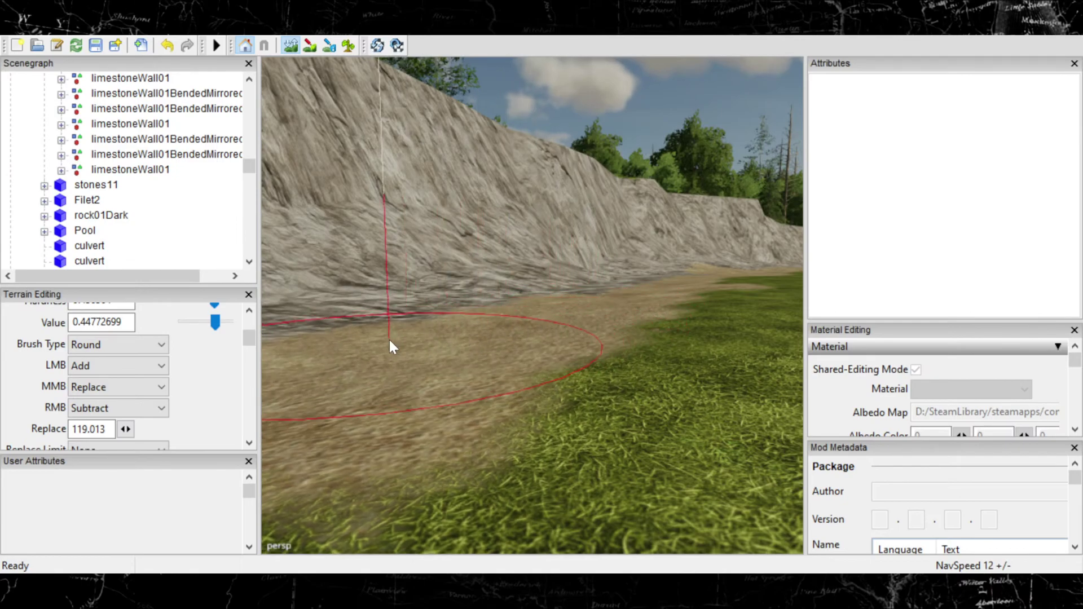
{"action": "mouse_move", "coordinate": [390, 340]}
{"action": "middle_mouse_down", "text": "alt"}
{"action": "mouse_move", "coordinate": [540, 320]}
{"action": "mouse_move", "coordinate": [503, 333]}
{"action": "mouse_move", "coordinate": [516, 357]}
{"action": "mouse_move", "coordinate": [657, 339]}
{"action": "middle_mouse_up", "text": "alt"}
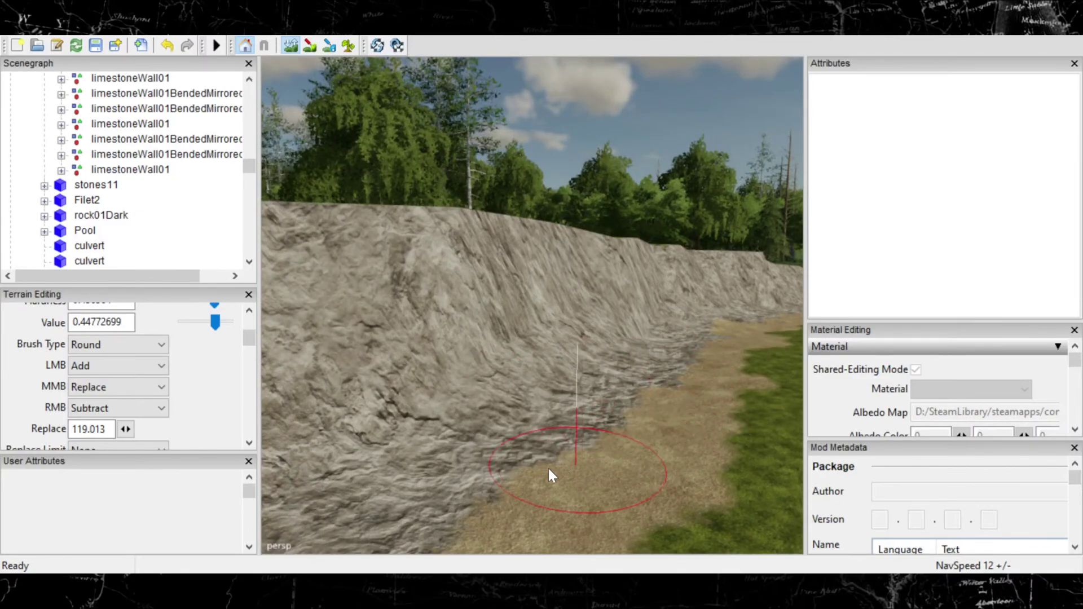
{"action": "mouse_move", "coordinate": [448, 478]}
{"action": "middle_mouse_down", "text": "alt"}
{"action": "mouse_move", "coordinate": [330, 469]}
{"action": "mouse_move", "coordinate": [496, 475]}
{"action": "mouse_move", "coordinate": [614, 417]}
{"action": "mouse_move", "coordinate": [537, 431]}
{"action": "middle_mouse_up", "text": "alt"}
{"action": "mouse_move", "coordinate": [679, 452]}
{"action": "middle_mouse_down", "text": "alt"}
{"action": "mouse_move", "coordinate": [684, 472]}
{"action": "mouse_move", "coordinate": [669, 435]}
{"action": "mouse_move", "coordinate": [739, 391]}
{"action": "mouse_move", "coordinate": [654, 389]}
{"action": "mouse_move", "coordinate": [688, 388]}
{"action": "middle_mouse_up", "text": "alt"}
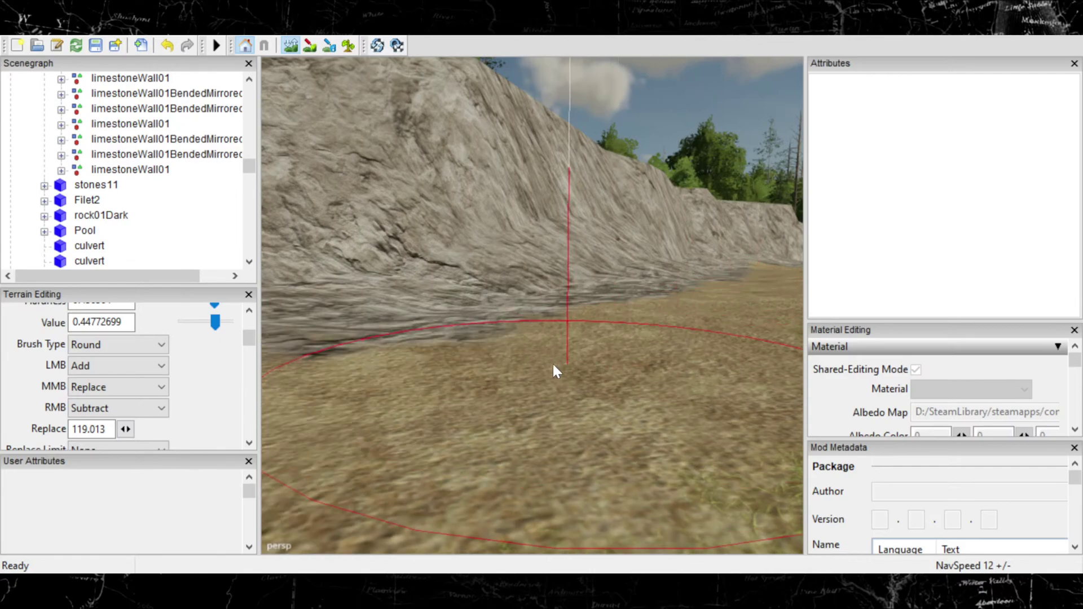
Step: Flatten the rocky hollow between the grey quarry wall and the adjoining rock mound using the 119.013 replace height
{"action": "mouse_move", "coordinate": [619, 357]}
{"action": "right_mouse_down"}
{"action": "mouse_move", "coordinate": [529, 359]}
{"action": "mouse_move", "coordinate": [591, 358]}
{"action": "right_mouse_up"}
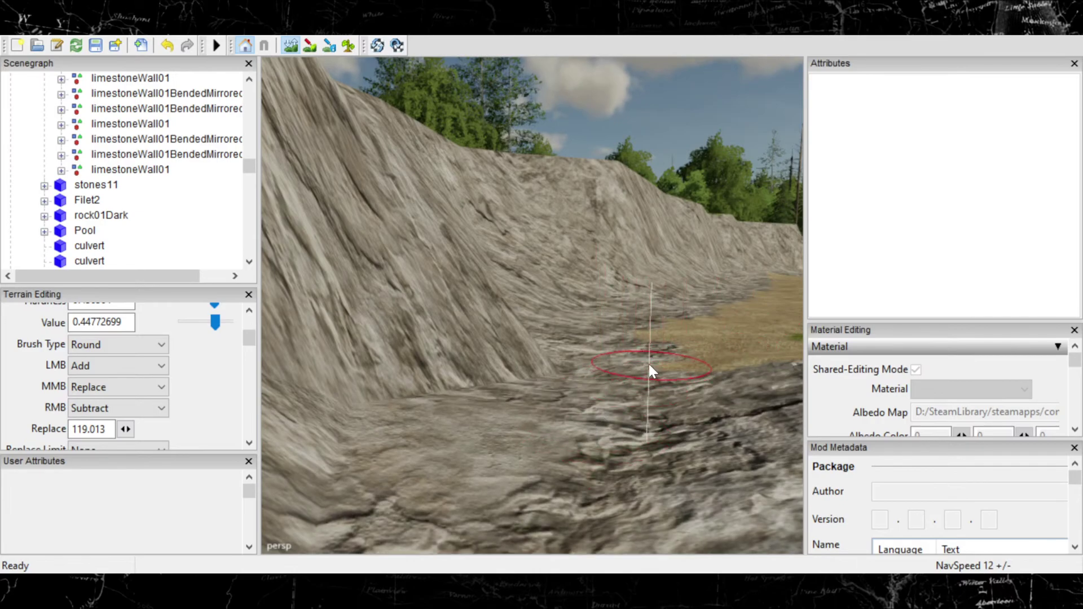
{"action": "mouse_move", "coordinate": [628, 378]}
{"action": "left_mouse_down"}
{"action": "mouse_move", "coordinate": [616, 395]}
{"action": "mouse_move", "coordinate": [655, 364]}
{"action": "mouse_move", "coordinate": [639, 416]}
{"action": "left_mouse_up"}
{"action": "mouse_move", "coordinate": [638, 416]}
{"action": "right_mouse_down", "text": "alt"}
{"action": "mouse_move", "coordinate": [566, 397]}
{"action": "mouse_move", "coordinate": [626, 351]}
{"action": "mouse_move", "coordinate": [615, 351]}
{"action": "right_mouse_up", "text": "alt"}
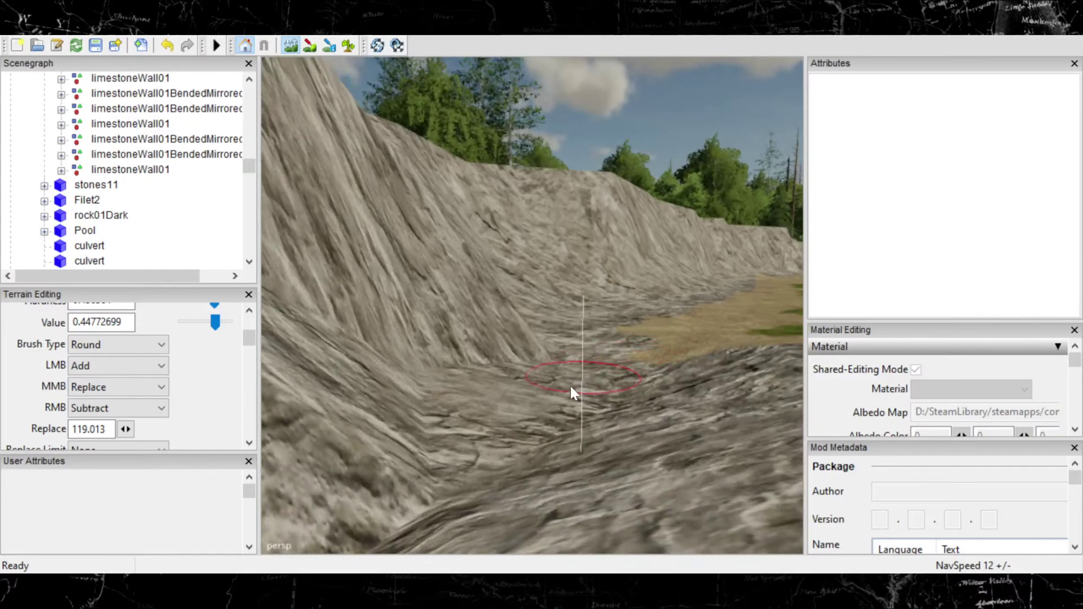
{"action": "left_click", "coordinate": [539, 428]}
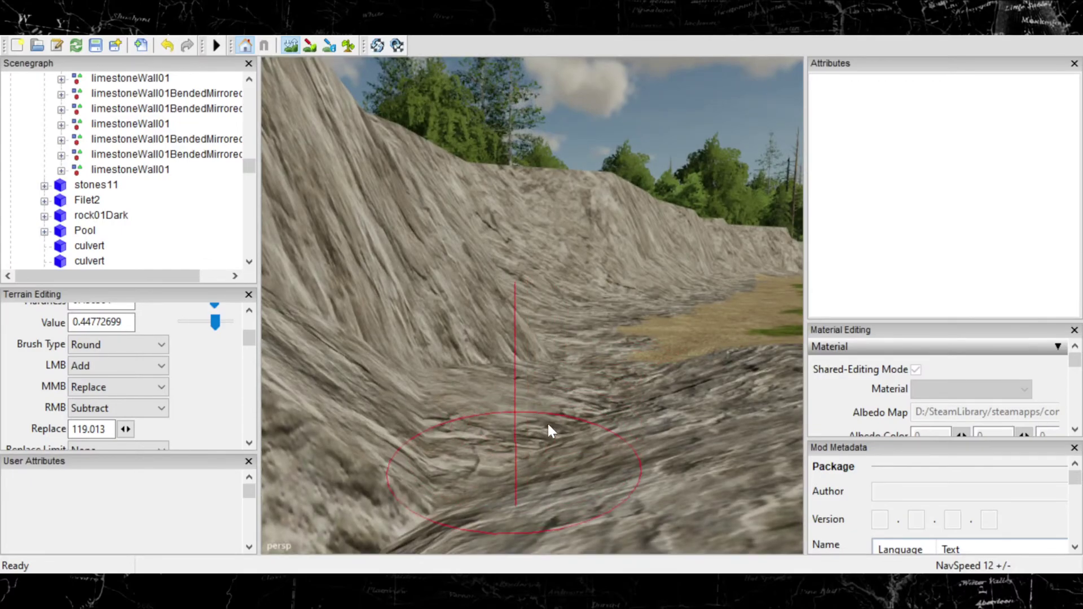
{"action": "left_click_drag", "start_coordinate": [528, 437], "coordinate": [485, 439]}
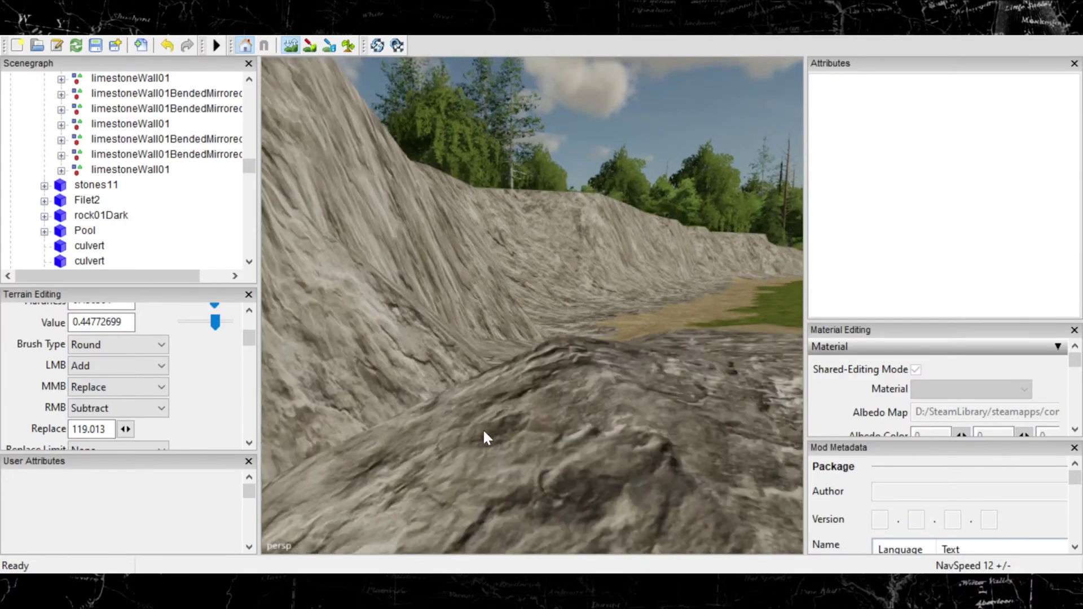
{"action": "mouse_move", "coordinate": [484, 431]}
{"action": "right_mouse_down"}
{"action": "mouse_move", "coordinate": [501, 418]}
{"action": "mouse_move", "coordinate": [508, 428]}
{"action": "mouse_move", "coordinate": [580, 375]}
{"action": "right_mouse_up"}
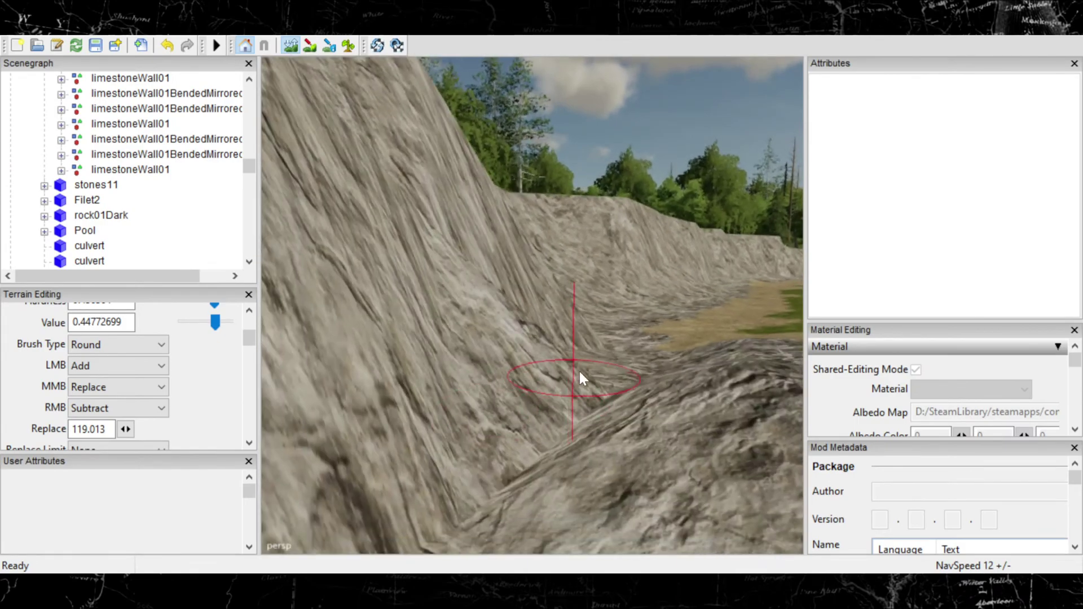
{"action": "mouse_move", "coordinate": [605, 384]}
{"action": "left_mouse_down"}
{"action": "mouse_move", "coordinate": [592, 409]}
{"action": "mouse_move", "coordinate": [626, 377]}
{"action": "mouse_move", "coordinate": [584, 490]}
{"action": "mouse_move", "coordinate": [591, 465]}
{"action": "left_mouse_up"}
{"action": "scroll", "coordinate": [587, 457], "scroll_direction": "down", "scroll_amount": 3}
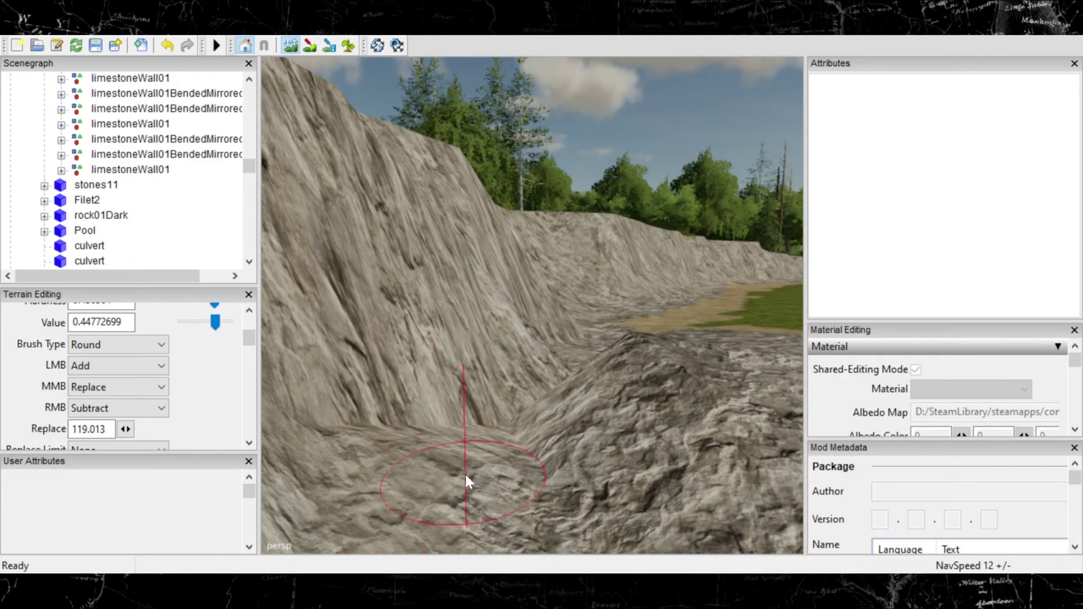
Step: Cut back the base of the grey wall beside the mound to widen the level channel and steepen the face
{"action": "middle_click_drag", "start_coordinate": [506, 399], "coordinate": [574, 397], "text": "alt"}
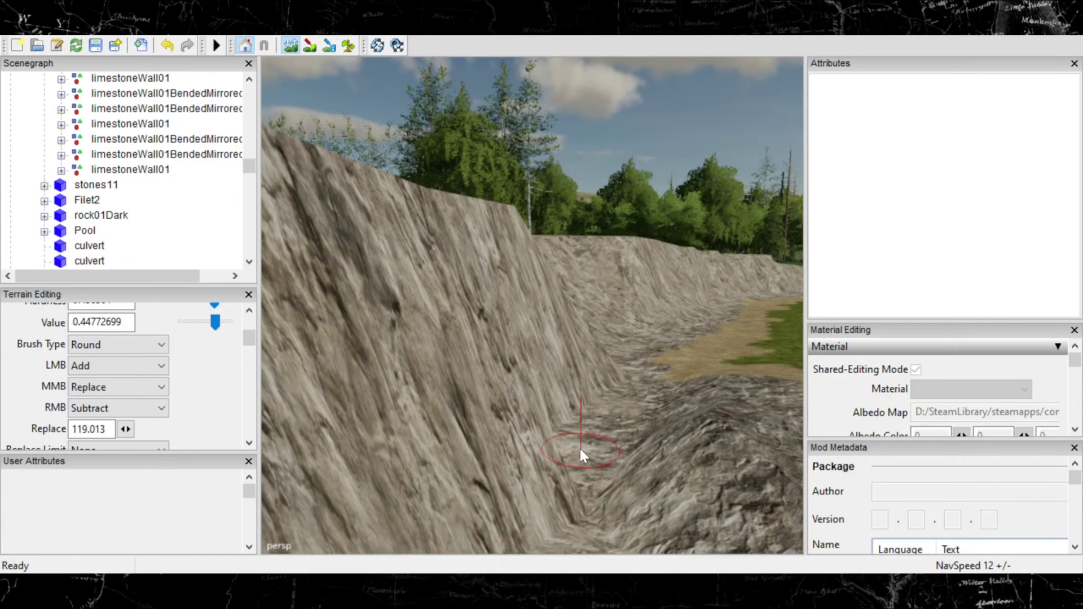
{"action": "scroll", "coordinate": [580, 448], "scroll_direction": "down", "scroll_amount": 2}
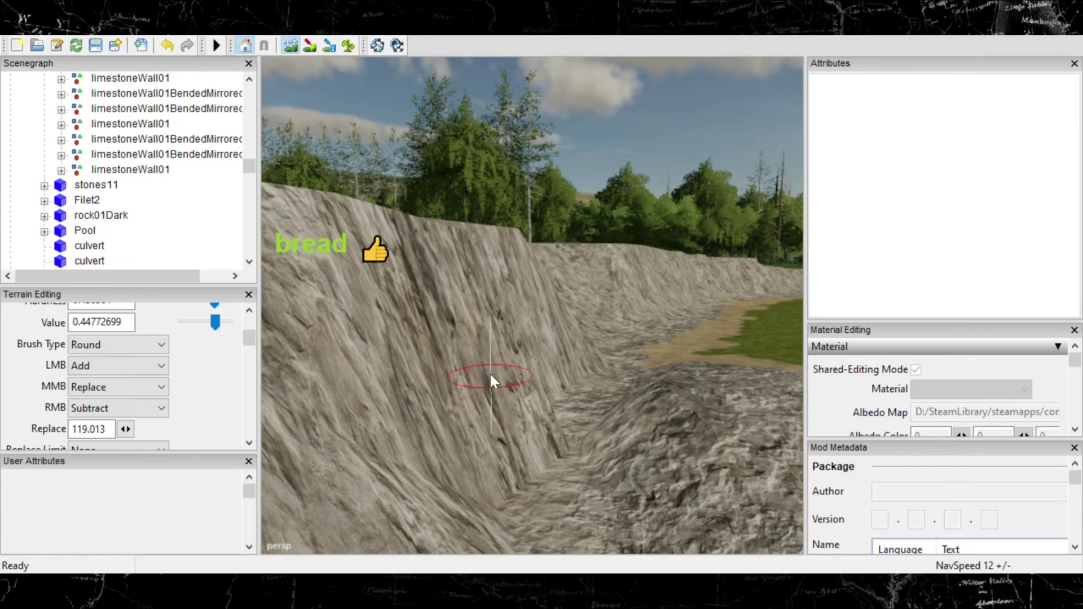
{"action": "left_click", "coordinate": [508, 353]}
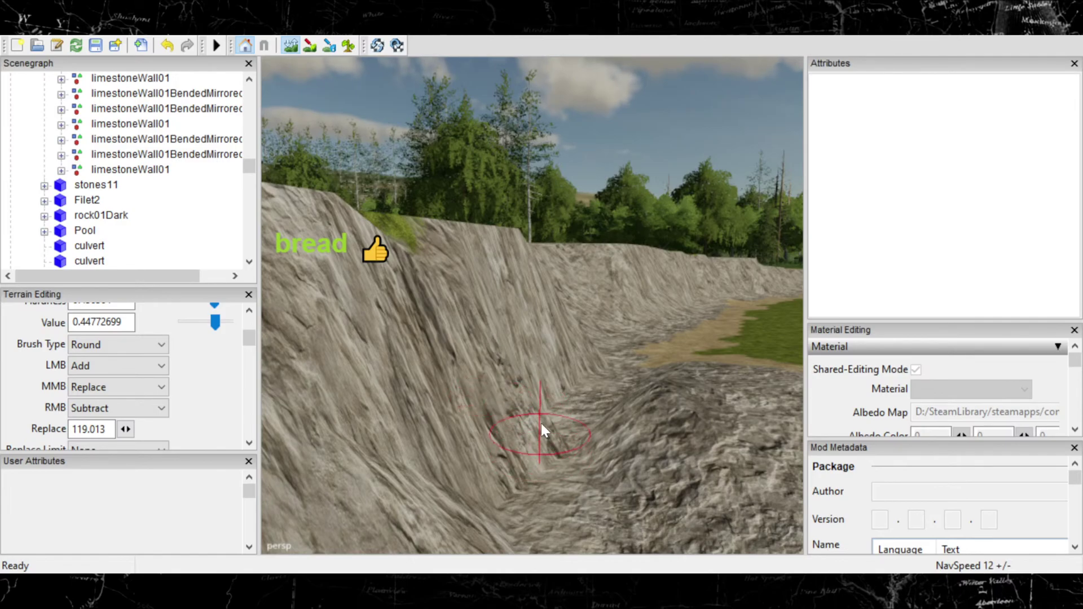
{"action": "left_click", "coordinate": [515, 411]}
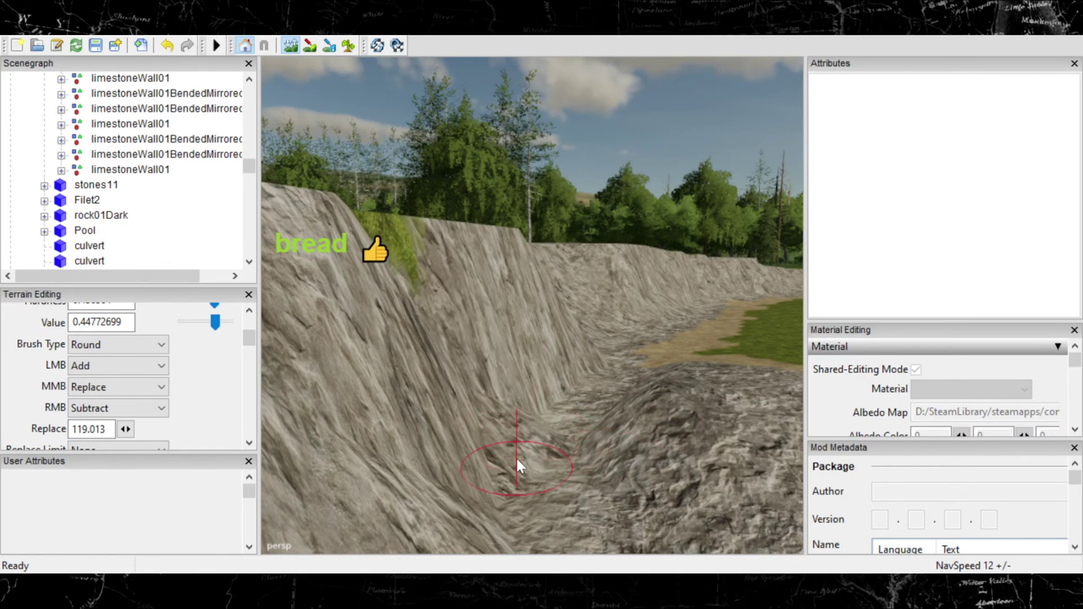
{"action": "mouse_move", "coordinate": [515, 451]}
{"action": "left_mouse_down"}
{"action": "mouse_move", "coordinate": [514, 439]}
{"action": "mouse_move", "coordinate": [533, 451]}
{"action": "mouse_move", "coordinate": [523, 455]}
{"action": "mouse_move", "coordinate": [533, 482]}
{"action": "mouse_move", "coordinate": [592, 550]}
{"action": "left_mouse_up"}
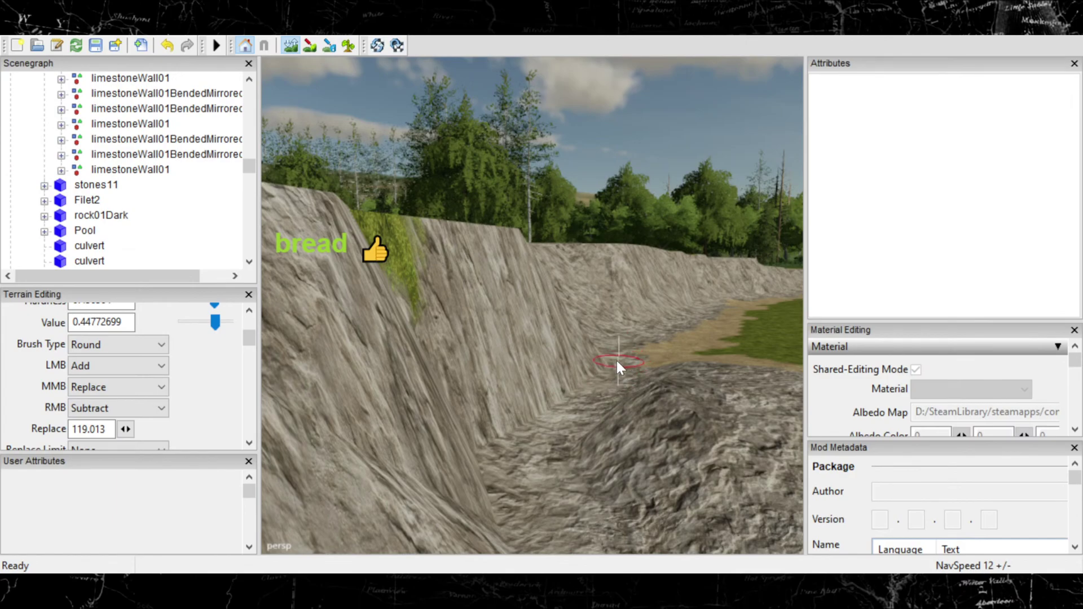
{"action": "scroll", "coordinate": [476, 464], "scroll_direction": "down", "scroll_amount": 4}
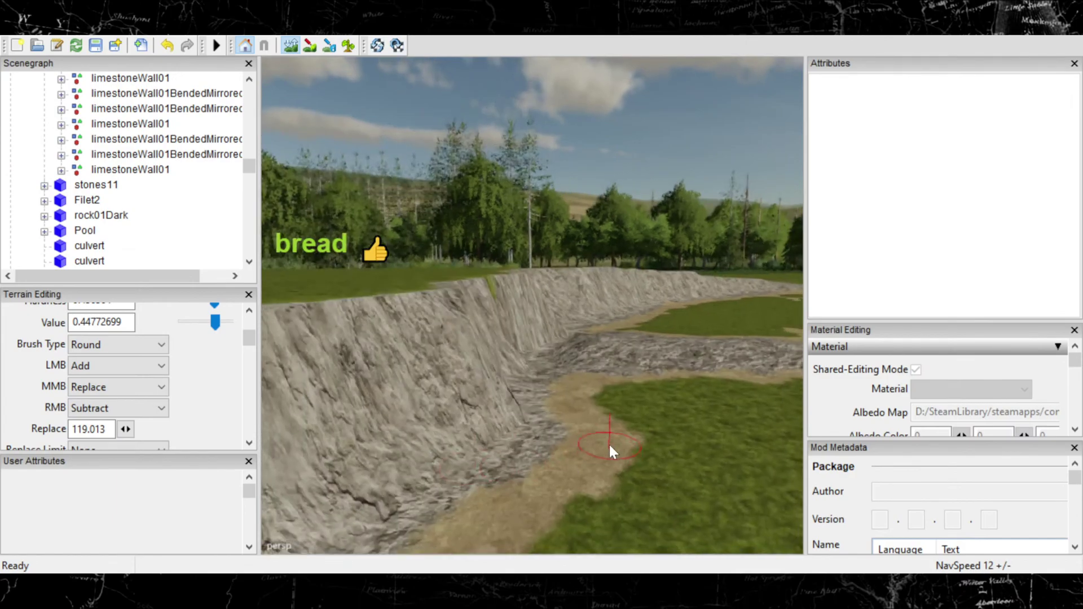
Step: Trim back the foot of the grey quarry wall where it meets the dirt strip, beyond the rock mound
{"action": "scroll", "coordinate": [580, 402], "scroll_direction": "up", "scroll_amount": 3}
{"action": "scroll", "coordinate": [577, 373], "scroll_direction": "down", "scroll_amount": 5}
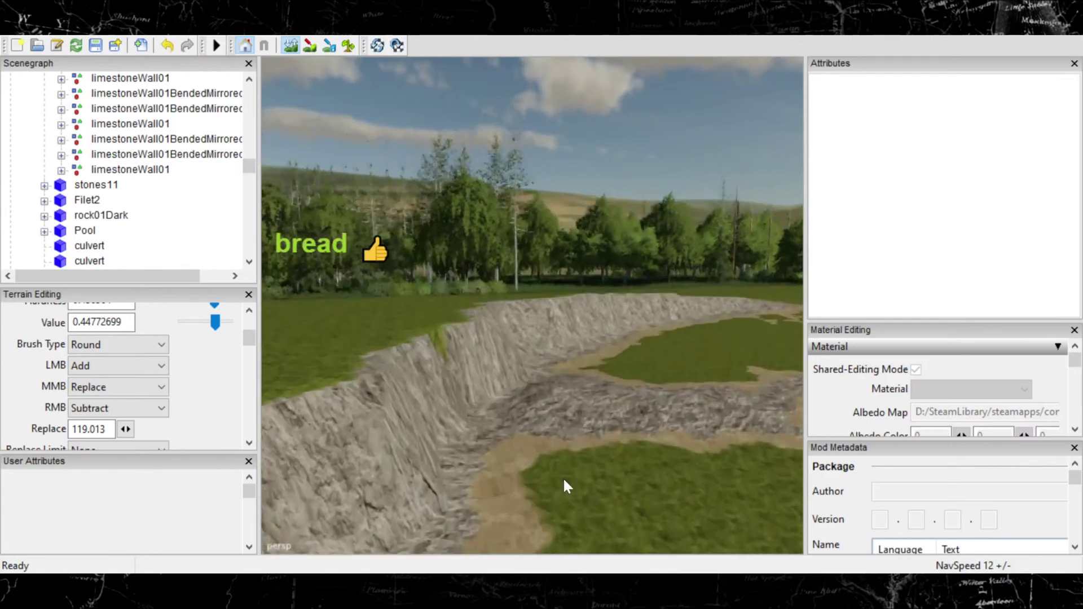
{"action": "scroll", "coordinate": [595, 384], "scroll_direction": "up", "scroll_amount": 4}
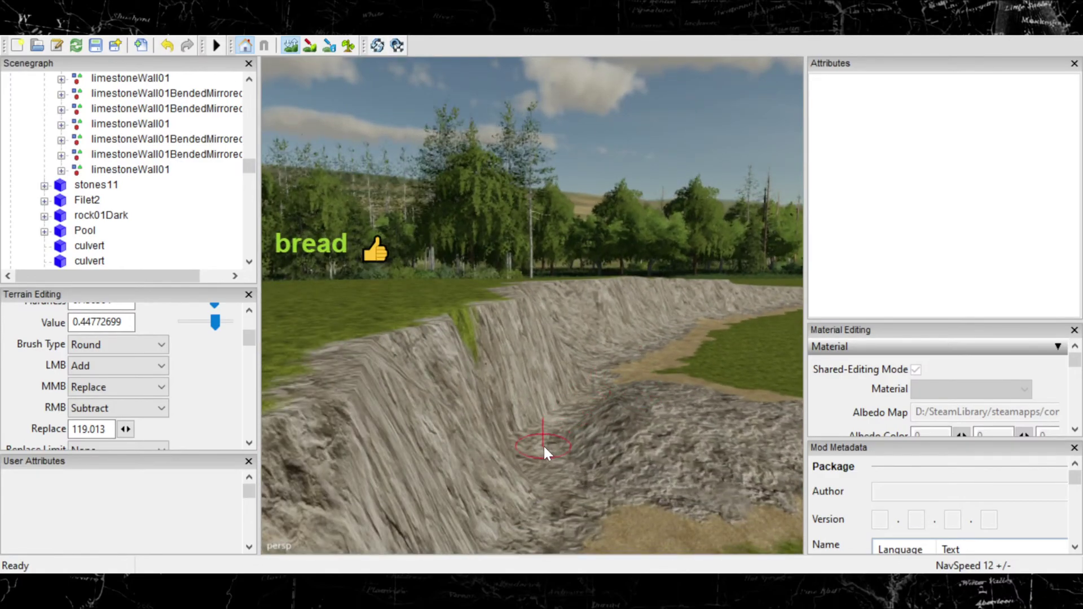
{"action": "scroll", "coordinate": [565, 511], "scroll_direction": "down", "scroll_amount": 2}
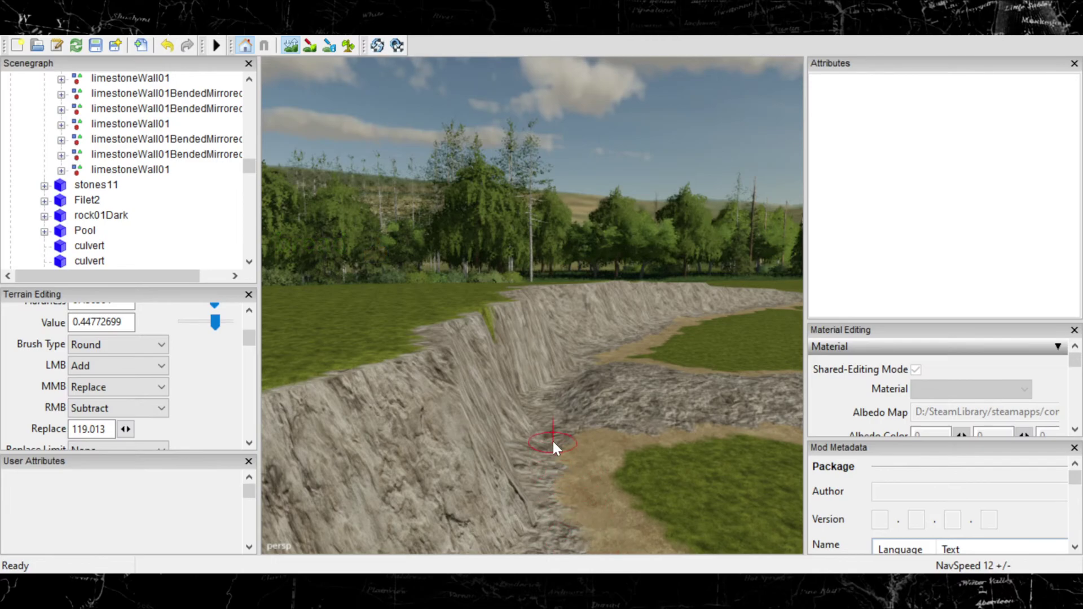
{"action": "right_click_drag", "start_coordinate": [601, 526], "coordinate": [416, 511], "text": "alt"}
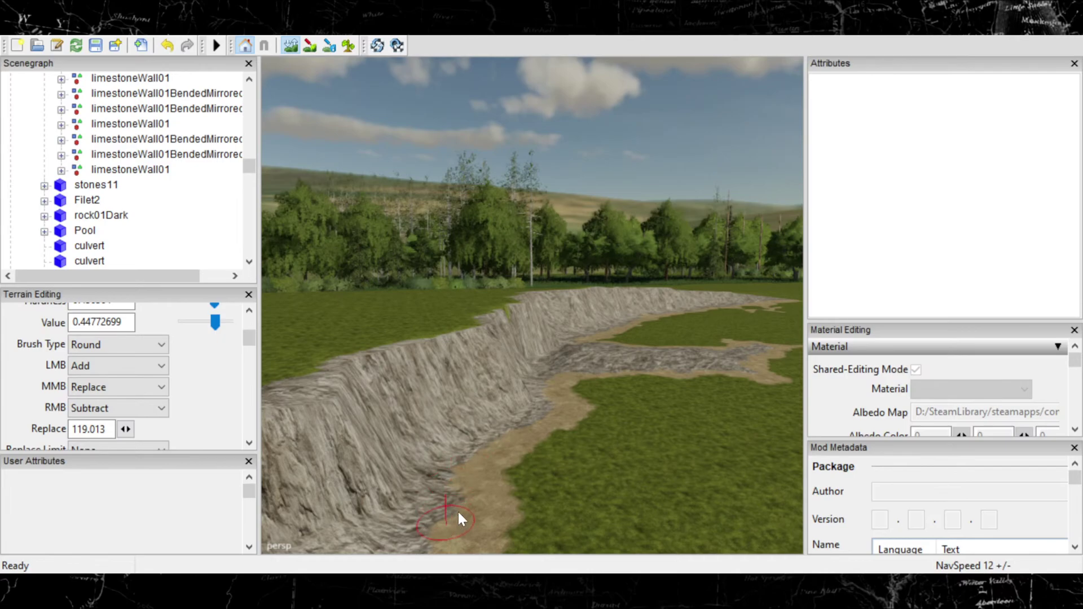
{"action": "scroll", "coordinate": [400, 499], "scroll_direction": "down", "scroll_amount": 2}
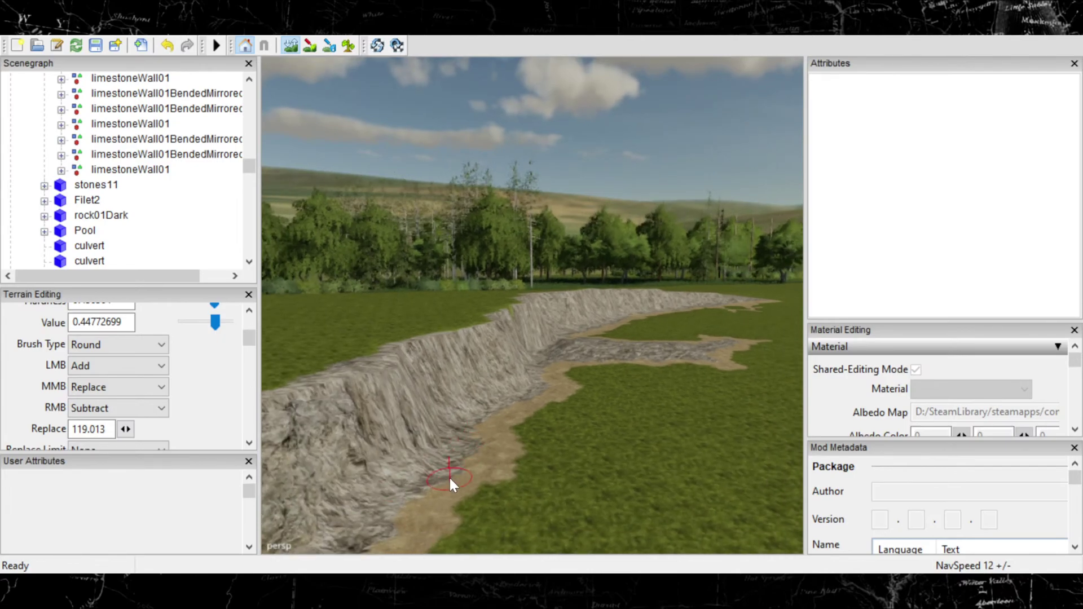
{"action": "scroll", "coordinate": [397, 475], "scroll_direction": "down", "scroll_amount": 1}
{"action": "mouse_move", "coordinate": [481, 460]}
{"action": "middle_mouse_down", "text": "alt"}
{"action": "mouse_move", "coordinate": [397, 475]}
{"action": "mouse_move", "coordinate": [446, 459]}
{"action": "mouse_move", "coordinate": [505, 458]}
{"action": "mouse_move", "coordinate": [593, 405]}
{"action": "middle_mouse_up", "text": "alt"}
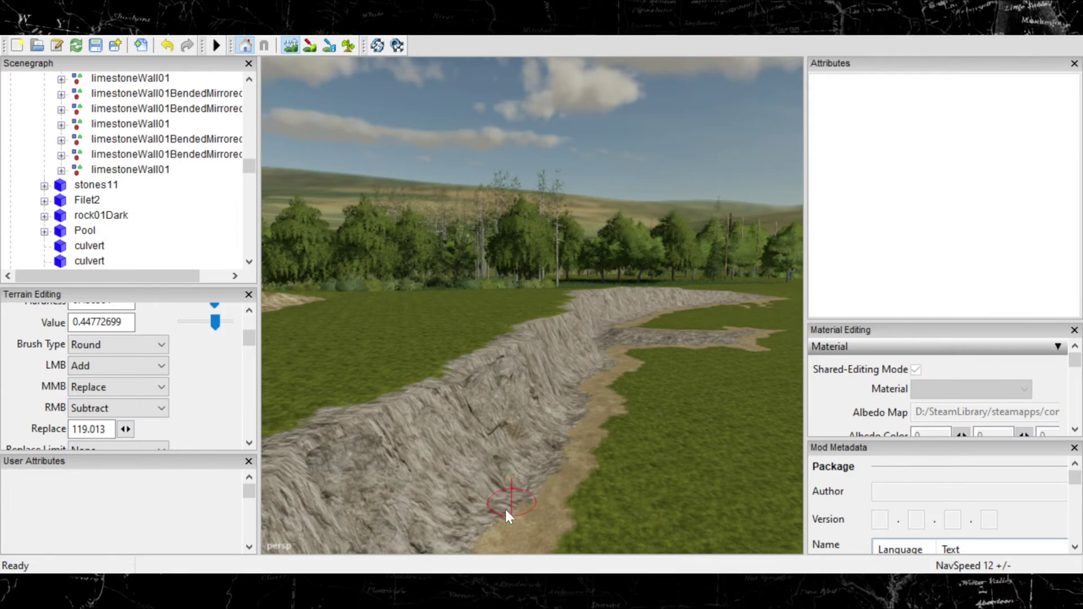
{"action": "right_click_drag", "start_coordinate": [505, 509], "coordinate": [499, 517]}
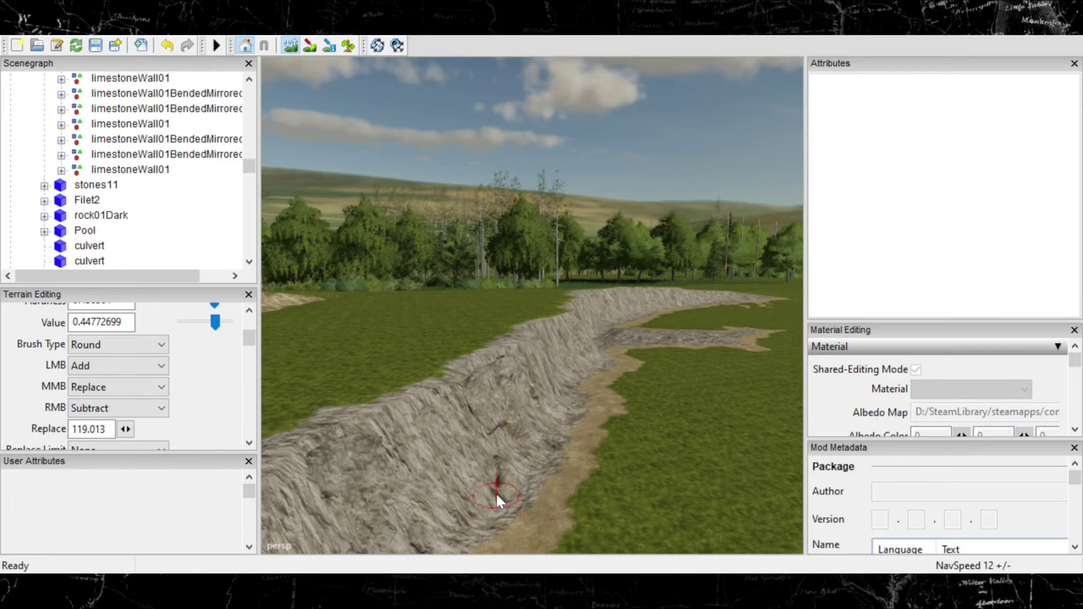
Step: Pick 118.746 as the replace height from the dirt strip below the boulder-studded stretch of the grey wall
{"action": "right_click_drag", "start_coordinate": [496, 494], "coordinate": [451, 490], "text": "alt"}
{"action": "middle_click_drag", "start_coordinate": [452, 491], "coordinate": [519, 429], "text": "alt"}
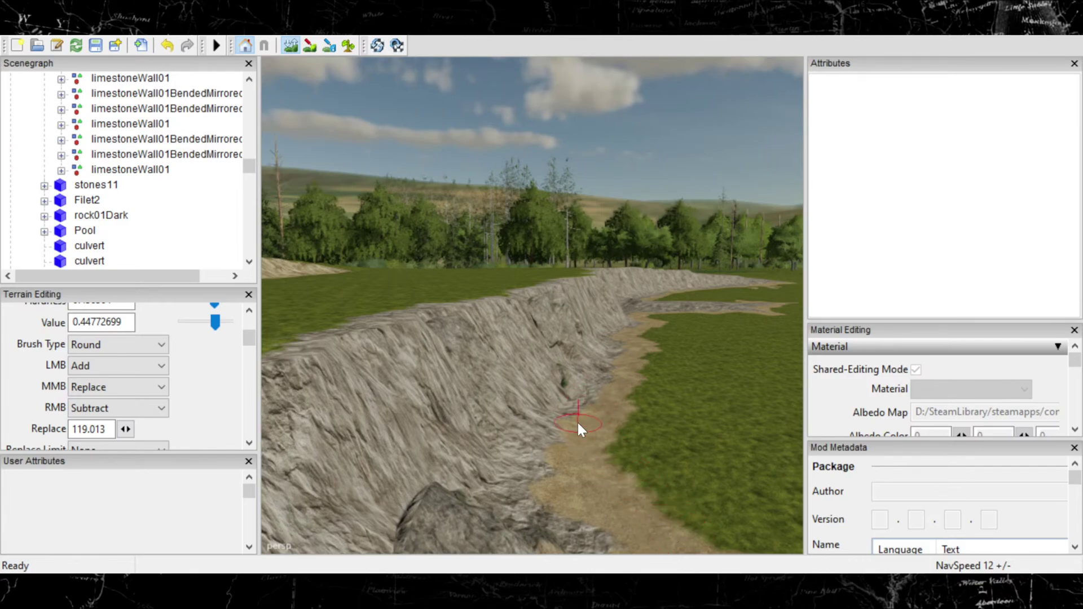
{"action": "scroll", "coordinate": [574, 466], "scroll_direction": "down", "scroll_amount": 5}
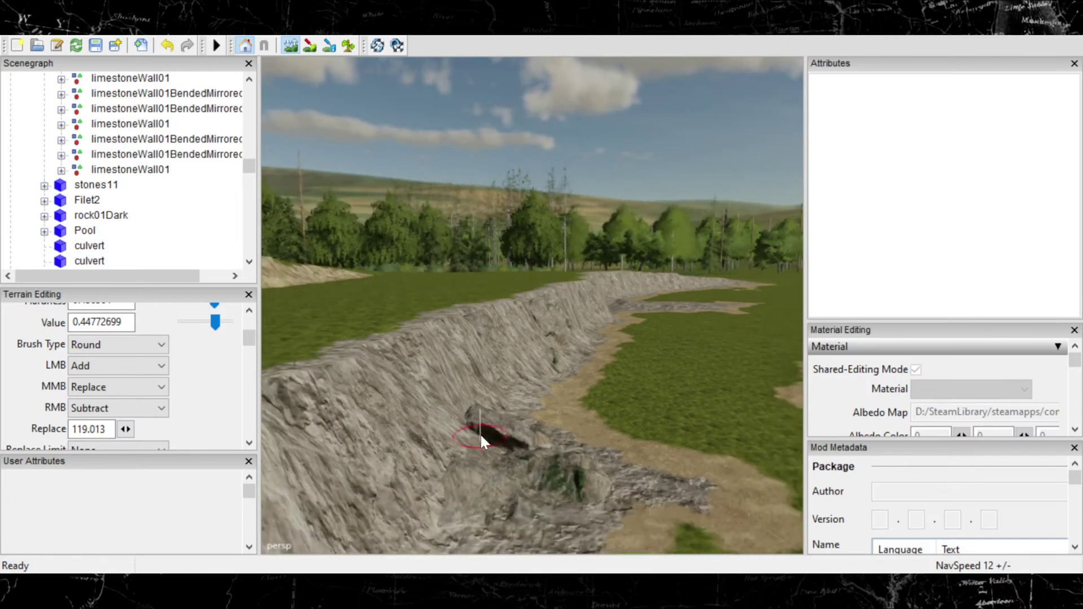
{"action": "middle_click_drag", "start_coordinate": [467, 440], "coordinate": [496, 436], "text": "alt"}
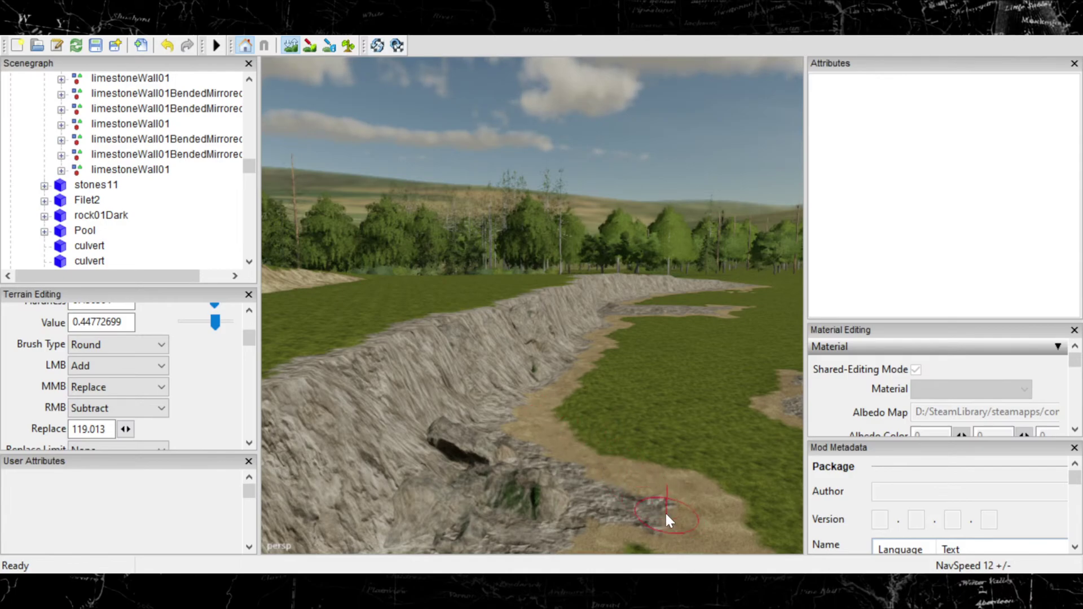
{"action": "middle_click_drag", "start_coordinate": [665, 511], "coordinate": [546, 480], "text": "alt"}
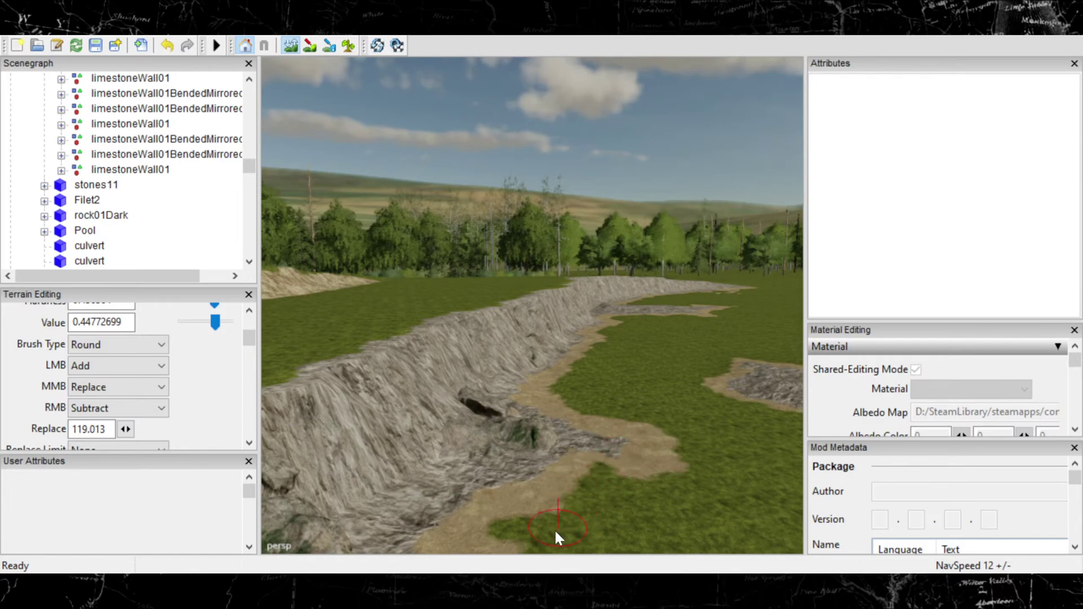
{"action": "scroll", "coordinate": [596, 487], "scroll_direction": "down", "scroll_amount": 3}
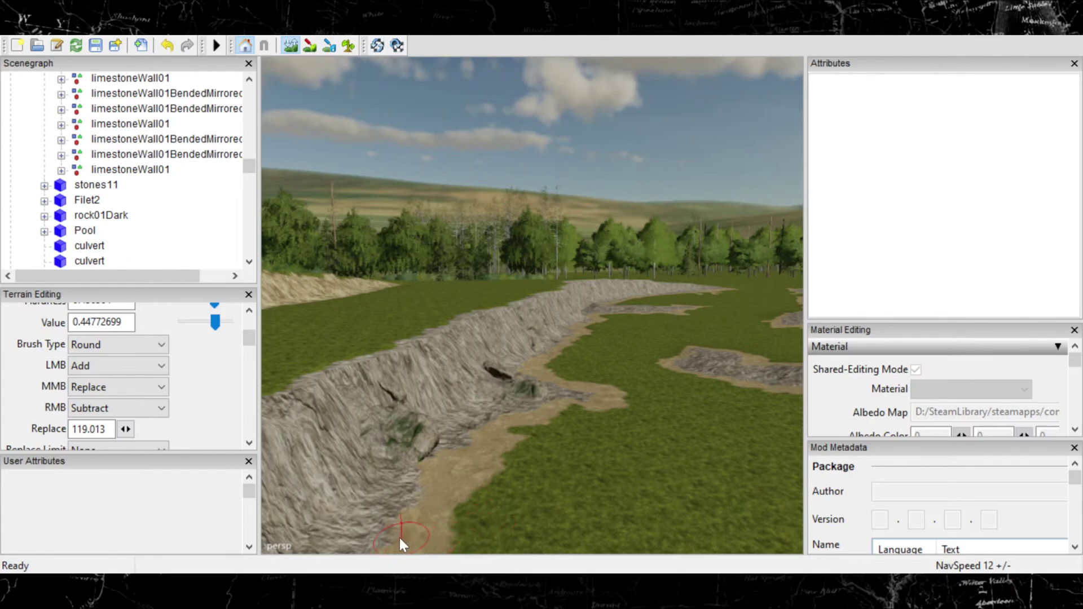
{"action": "scroll", "coordinate": [400, 538], "scroll_direction": "down", "scroll_amount": 3}
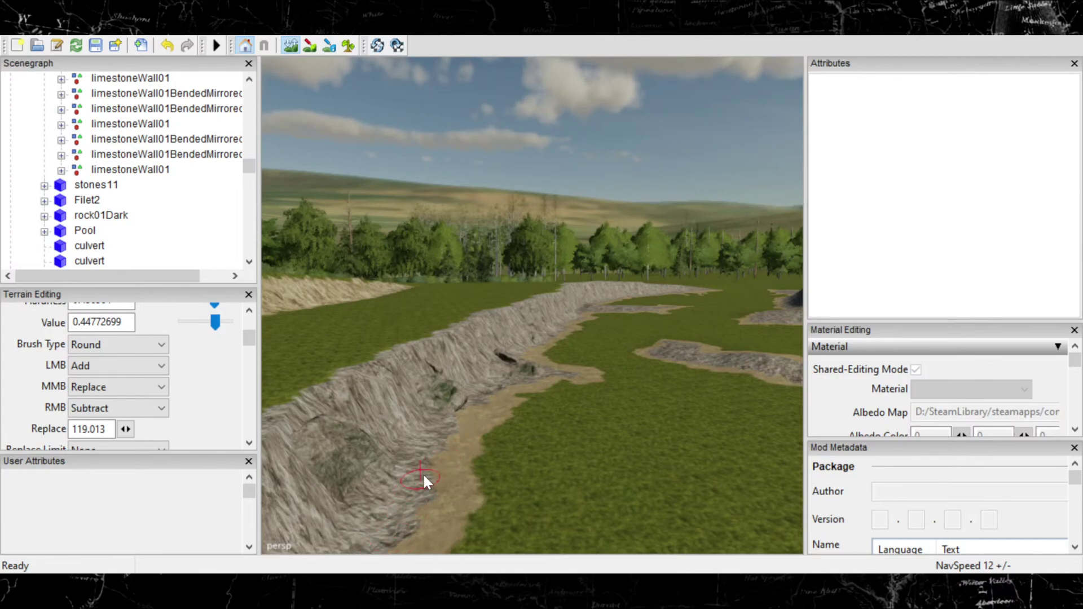
{"action": "middle_click_drag", "start_coordinate": [459, 443], "coordinate": [350, 428]}
{"action": "mouse_move", "coordinate": [418, 469]}
{"action": "middle_mouse_down"}
{"action": "mouse_move", "coordinate": [480, 486]}
{"action": "mouse_move", "coordinate": [520, 392]}
{"action": "mouse_move", "coordinate": [508, 387]}
{"action": "mouse_move", "coordinate": [483, 408]}
{"action": "mouse_move", "coordinate": [515, 380]}
{"action": "mouse_move", "coordinate": [680, 319]}
{"action": "mouse_move", "coordinate": [655, 322]}
{"action": "mouse_move", "coordinate": [672, 314]}
{"action": "middle_mouse_up"}
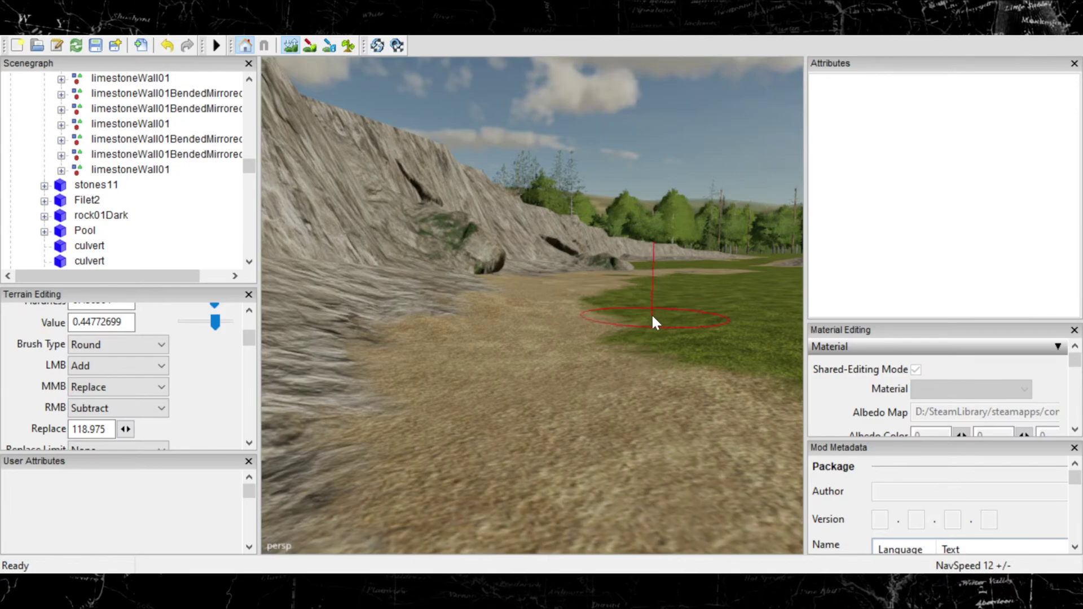
{"action": "middle_click", "coordinate": [578, 349]}
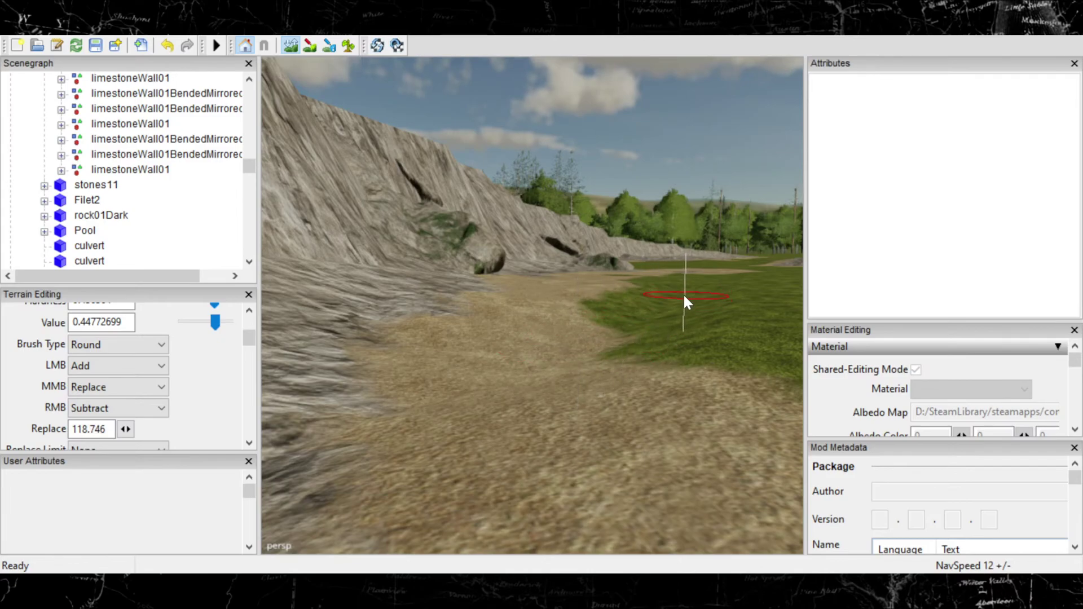
{"action": "middle_click", "coordinate": [551, 385]}
Step: Level the rock edge and dirt strip near the small boulders to the 118.746 replace height
{"action": "mouse_move", "coordinate": [551, 377]}
{"action": "right_mouse_down", "text": "alt"}
{"action": "mouse_move", "coordinate": [520, 380]}
{"action": "mouse_move", "coordinate": [522, 367]}
{"action": "right_mouse_up", "text": "alt"}
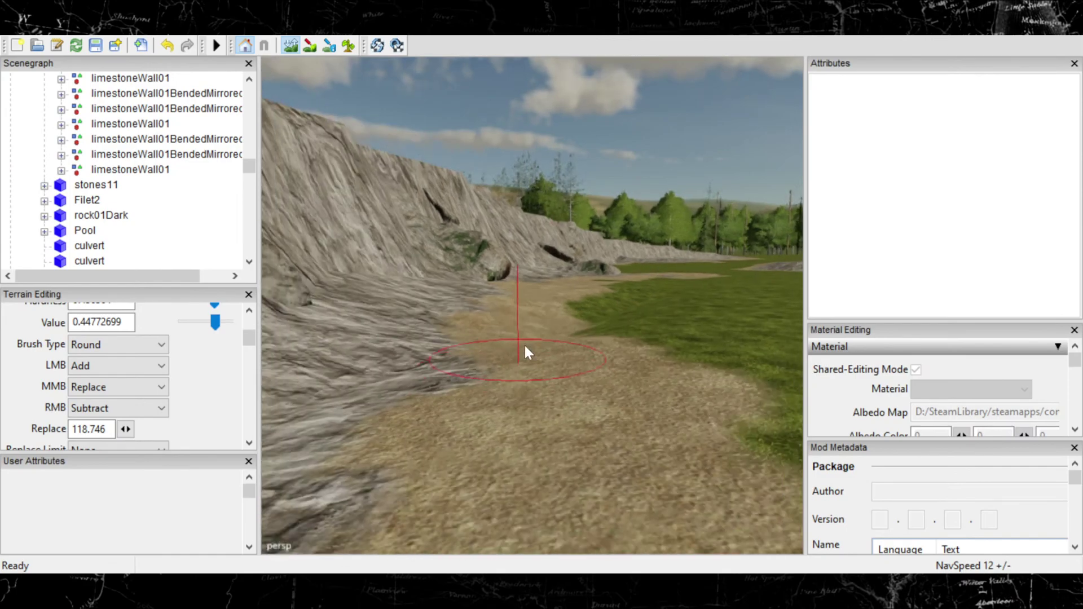
{"action": "left_click_drag", "start_coordinate": [473, 388], "coordinate": [464, 428]}
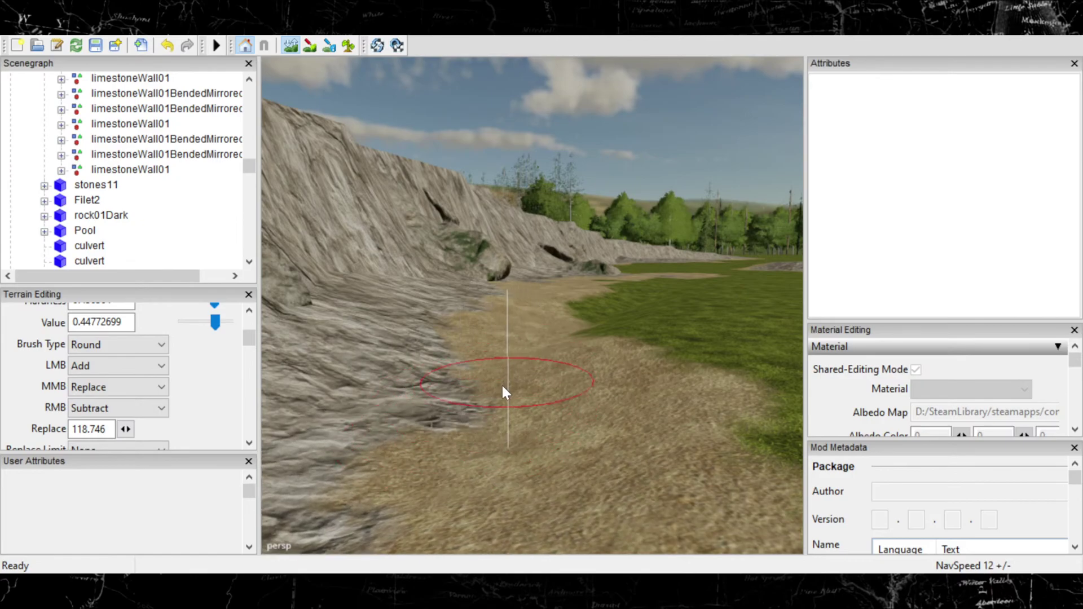
{"action": "mouse_move", "coordinate": [472, 428]}
{"action": "right_mouse_down", "text": "alt"}
{"action": "mouse_move", "coordinate": [368, 445]}
{"action": "mouse_move", "coordinate": [408, 422]}
{"action": "right_mouse_up", "text": "alt"}
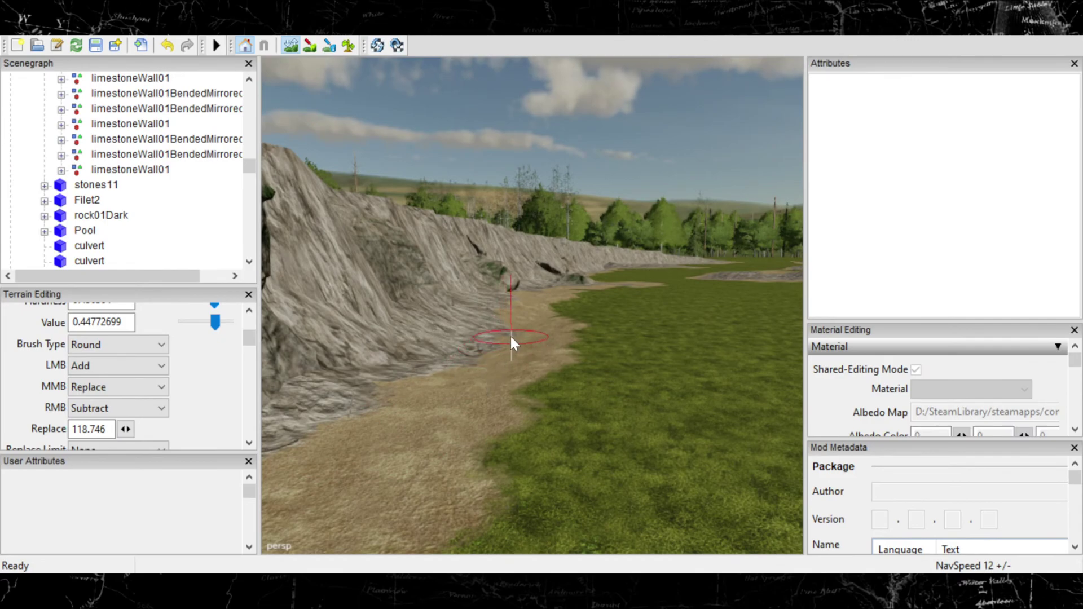
{"action": "scroll", "coordinate": [468, 388], "scroll_direction": "down", "scroll_amount": 3, "text": "ctrl"}
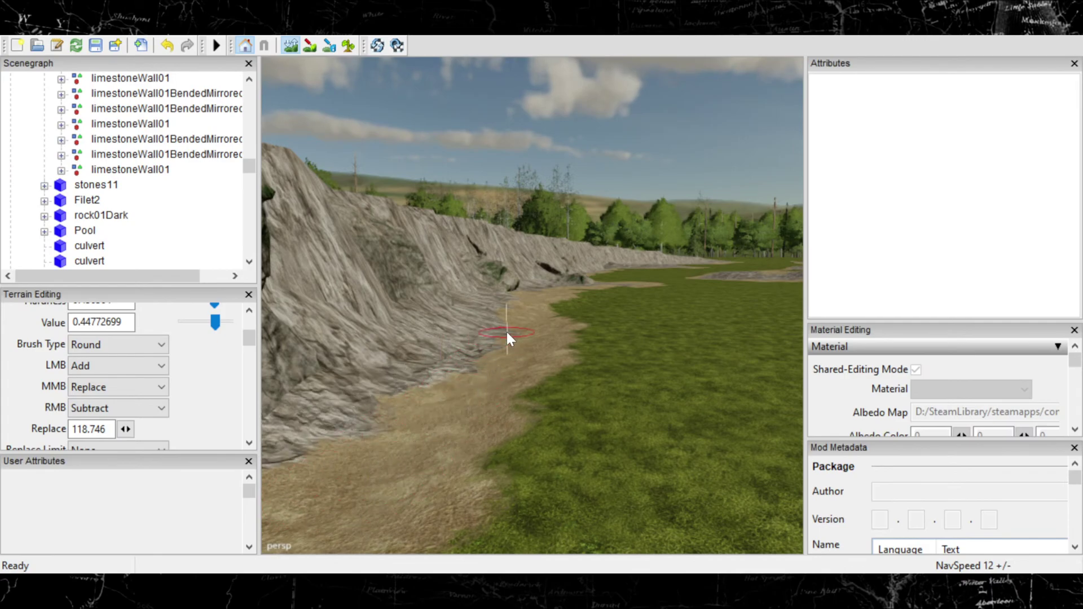
Step: Flatten the dirt strip around the foot of the large boulder in the grey wall at height 118.746
{"action": "middle_click_drag", "start_coordinate": [389, 452], "coordinate": [510, 363], "text": "alt"}
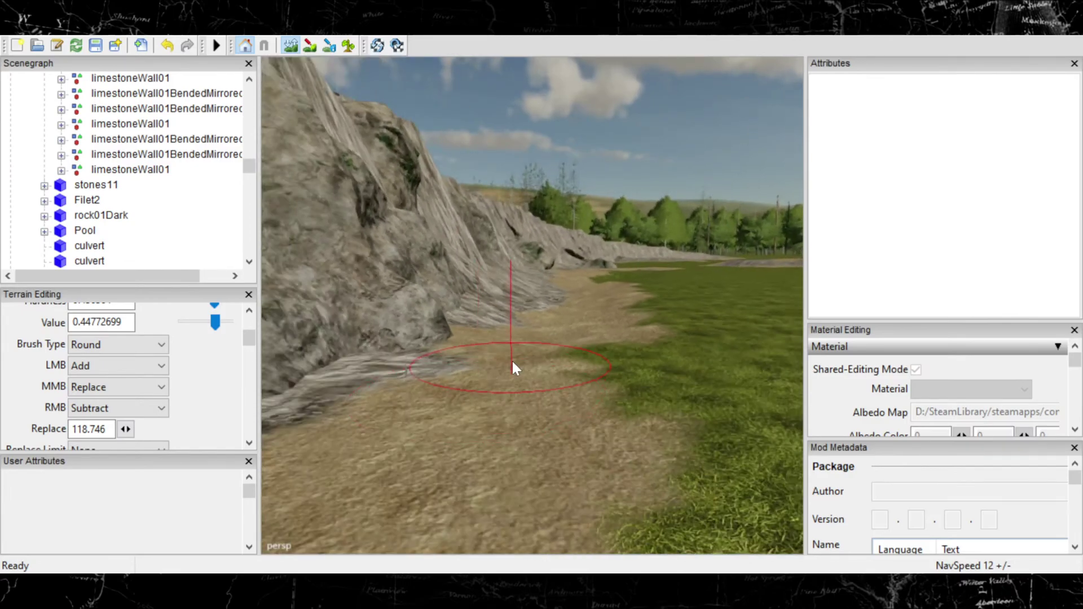
{"action": "mouse_move", "coordinate": [540, 336]}
{"action": "left_mouse_down"}
{"action": "mouse_move", "coordinate": [489, 425]}
{"action": "mouse_move", "coordinate": [526, 387]}
{"action": "left_mouse_up"}
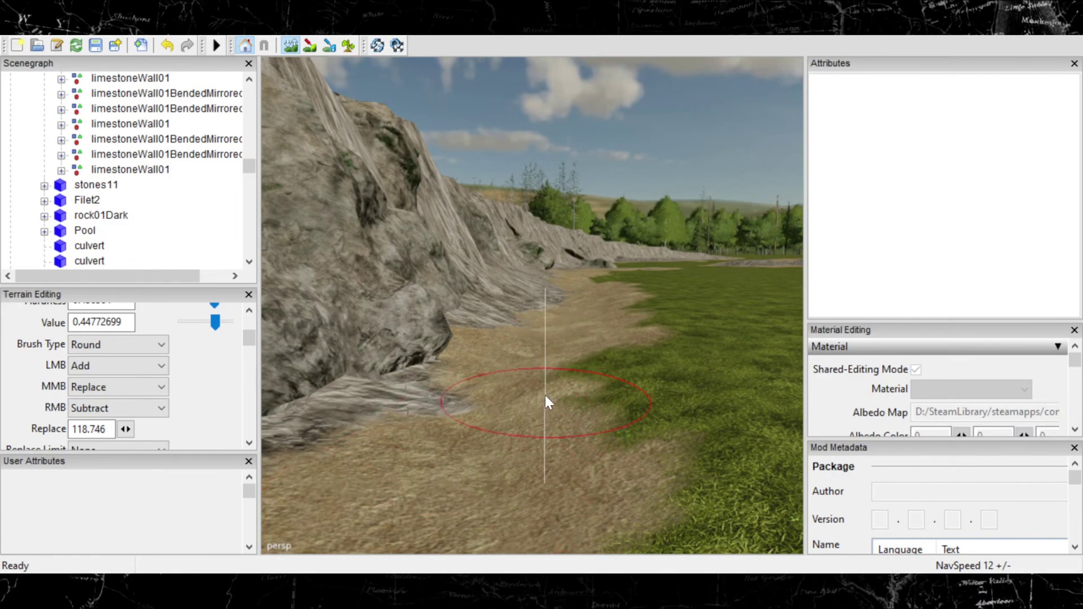
{"action": "middle_click_drag", "start_coordinate": [549, 404], "coordinate": [479, 417], "text": "alt"}
{"action": "mouse_move", "coordinate": [505, 356]}
{"action": "left_mouse_down"}
{"action": "mouse_move", "coordinate": [367, 432]}
{"action": "mouse_move", "coordinate": [458, 376]}
{"action": "mouse_move", "coordinate": [430, 401]}
{"action": "mouse_move", "coordinate": [461, 387]}
{"action": "mouse_move", "coordinate": [434, 397]}
{"action": "left_mouse_up"}
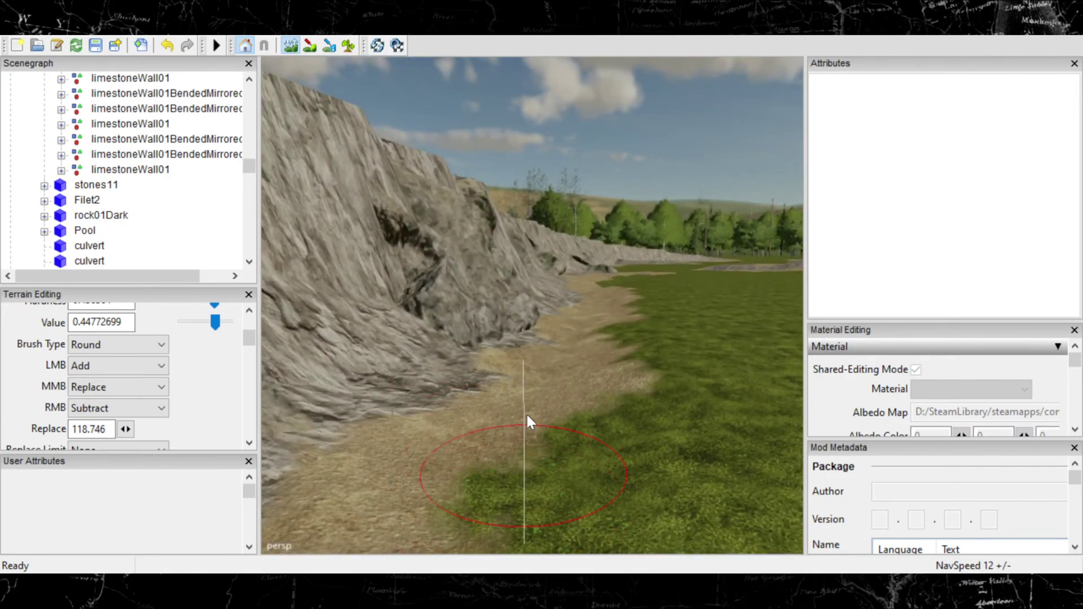
Step: Level the dirt path between the mossy boulder and the grass to the 118.746 replace height
{"action": "key", "text": "s"}
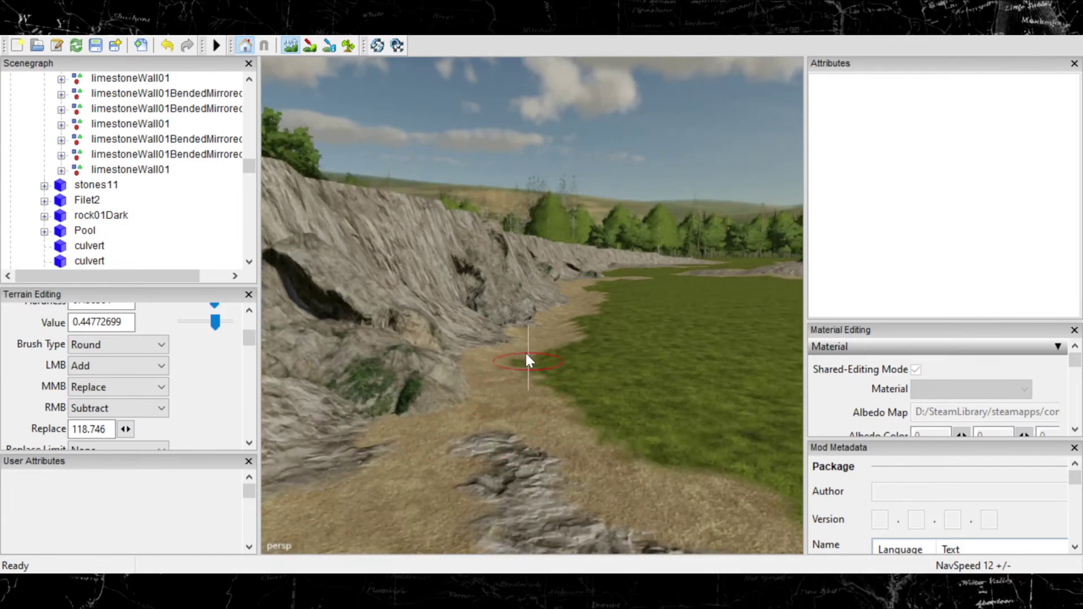
{"action": "mouse_move", "coordinate": [520, 361]}
{"action": "left_mouse_down"}
{"action": "mouse_move", "coordinate": [530, 448]}
{"action": "mouse_move", "coordinate": [534, 414]}
{"action": "left_mouse_up"}
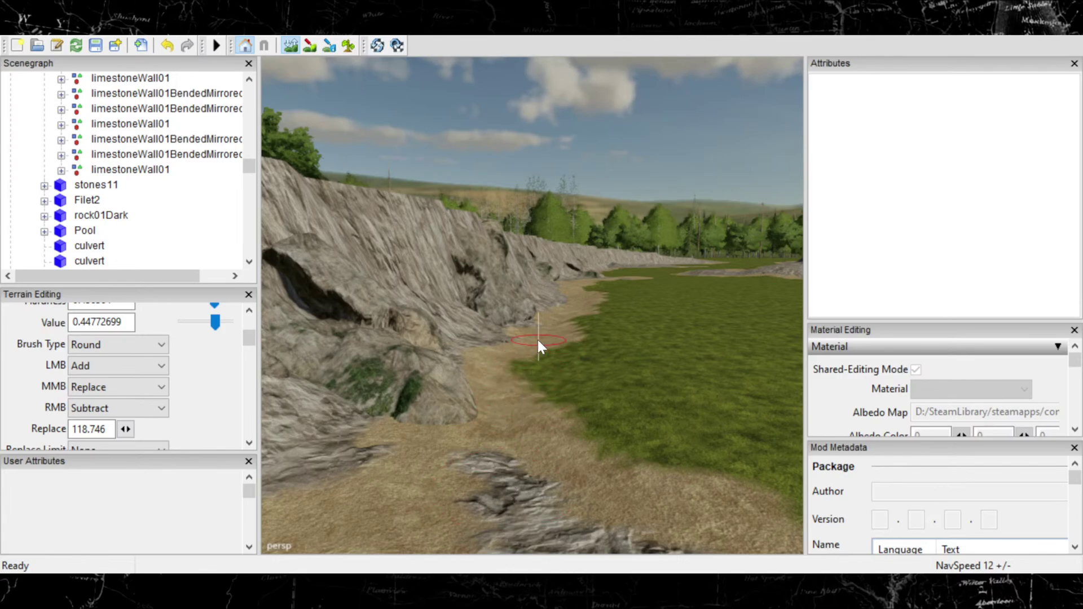
{"action": "scroll", "coordinate": [517, 434], "scroll_direction": "up", "scroll_amount": 3}
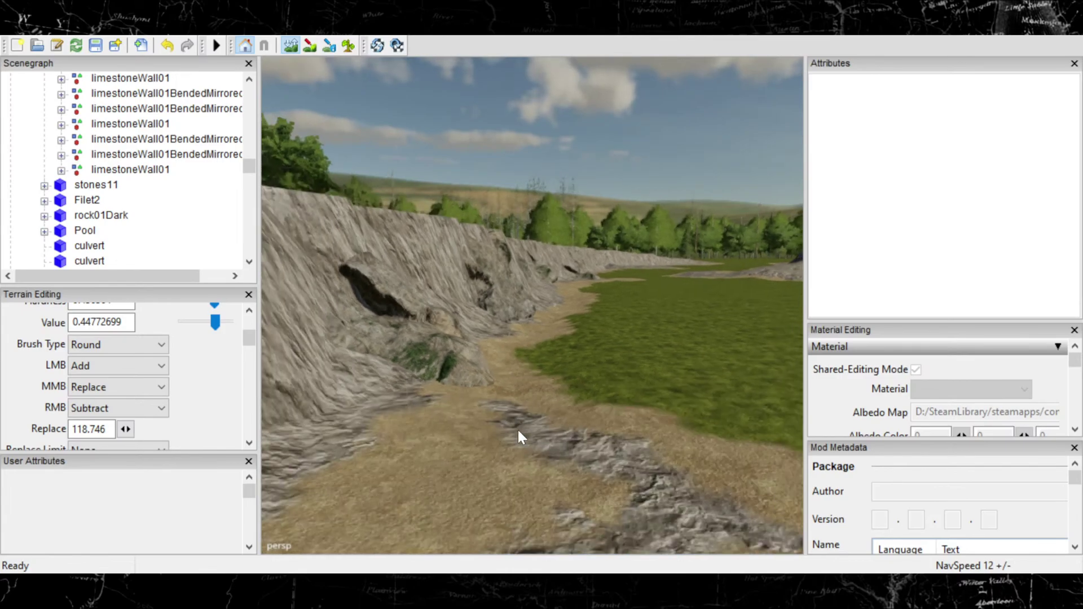
{"action": "scroll", "coordinate": [518, 434], "scroll_direction": "up", "scroll_amount": 2}
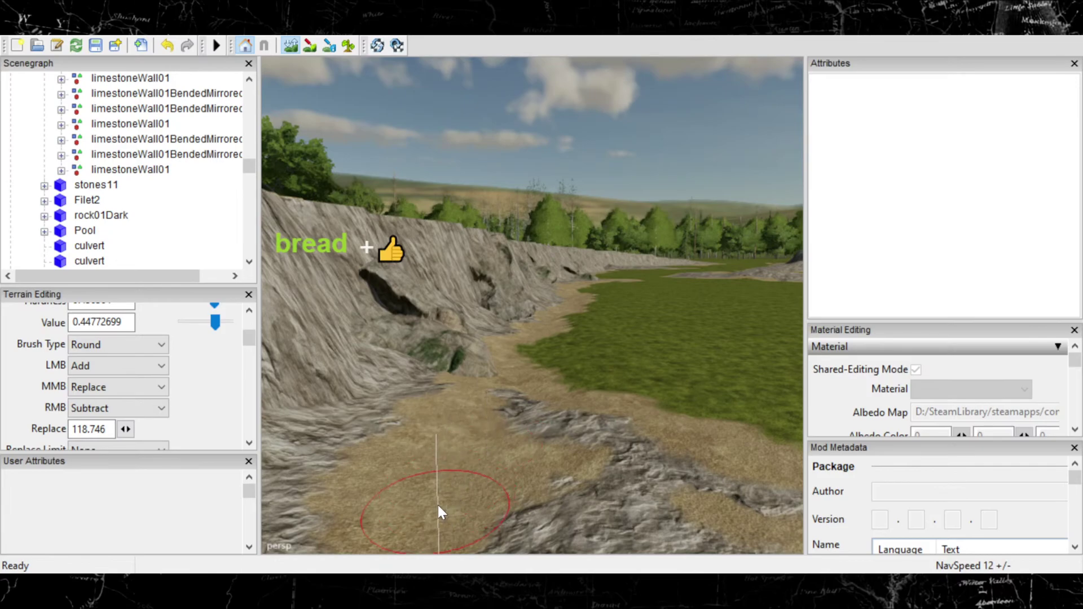
Step: Flatten the rocky apron in front of the boulders along the wall base using the 118.746 replace height
{"action": "right_click_drag", "start_coordinate": [439, 502], "coordinate": [378, 518], "text": "alt"}
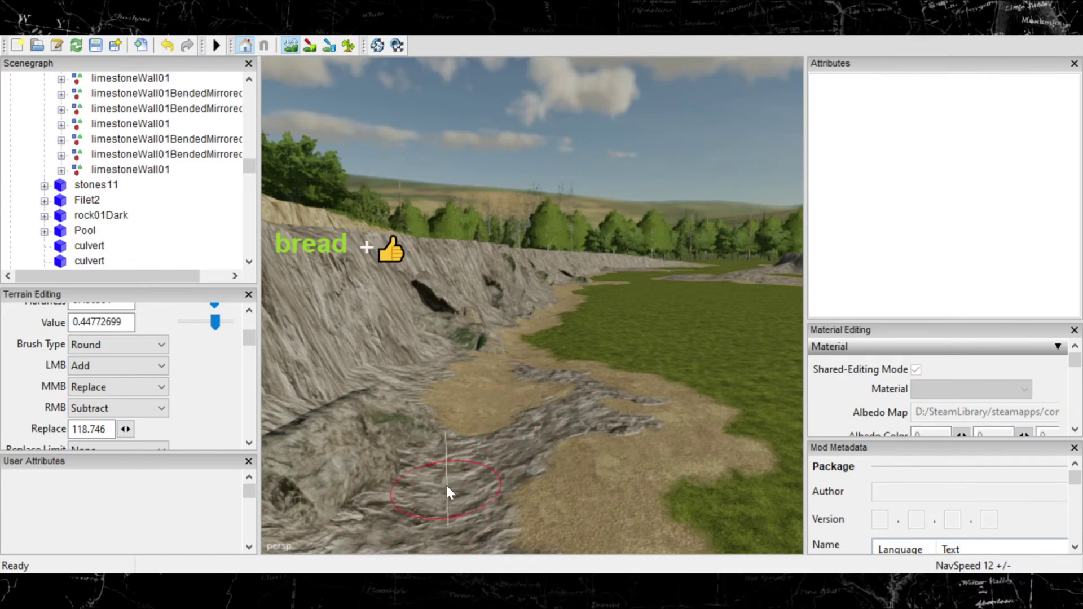
{"action": "scroll", "coordinate": [446, 483], "scroll_direction": "up", "scroll_amount": 3}
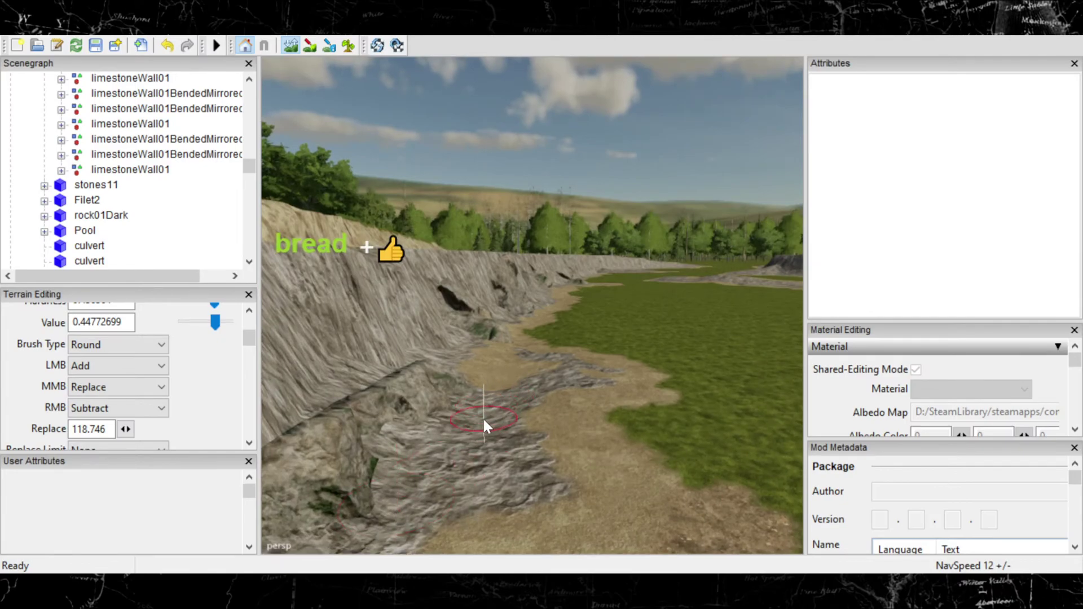
{"action": "mouse_move", "coordinate": [484, 426]}
{"action": "left_mouse_down"}
{"action": "mouse_move", "coordinate": [479, 536]}
{"action": "mouse_move", "coordinate": [494, 404]}
{"action": "mouse_move", "coordinate": [460, 573]}
{"action": "left_mouse_up"}
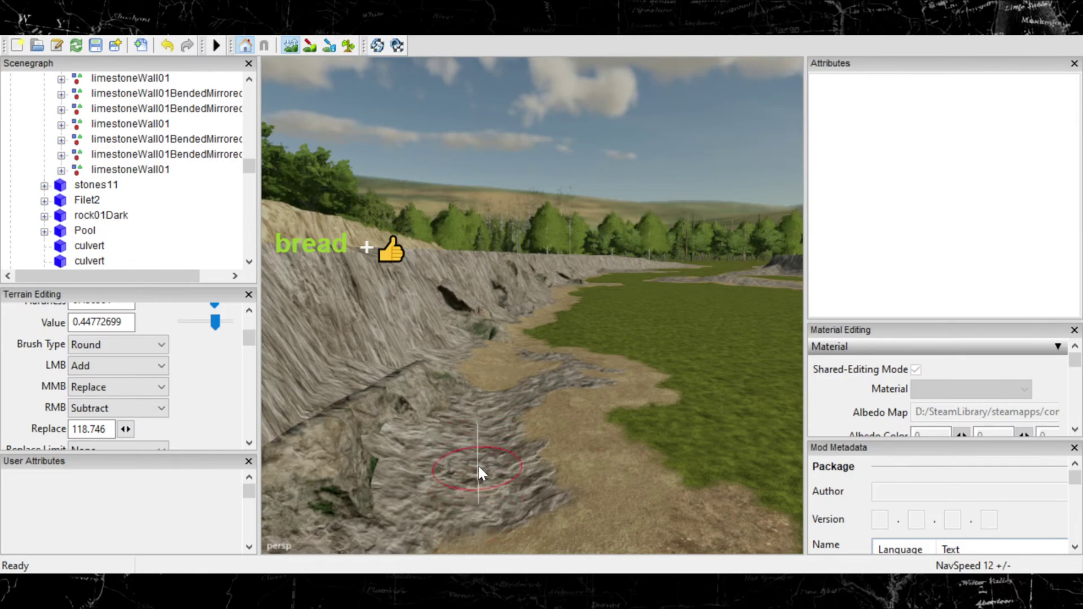
{"action": "right_click_drag", "start_coordinate": [483, 451], "coordinate": [402, 469], "text": "alt"}
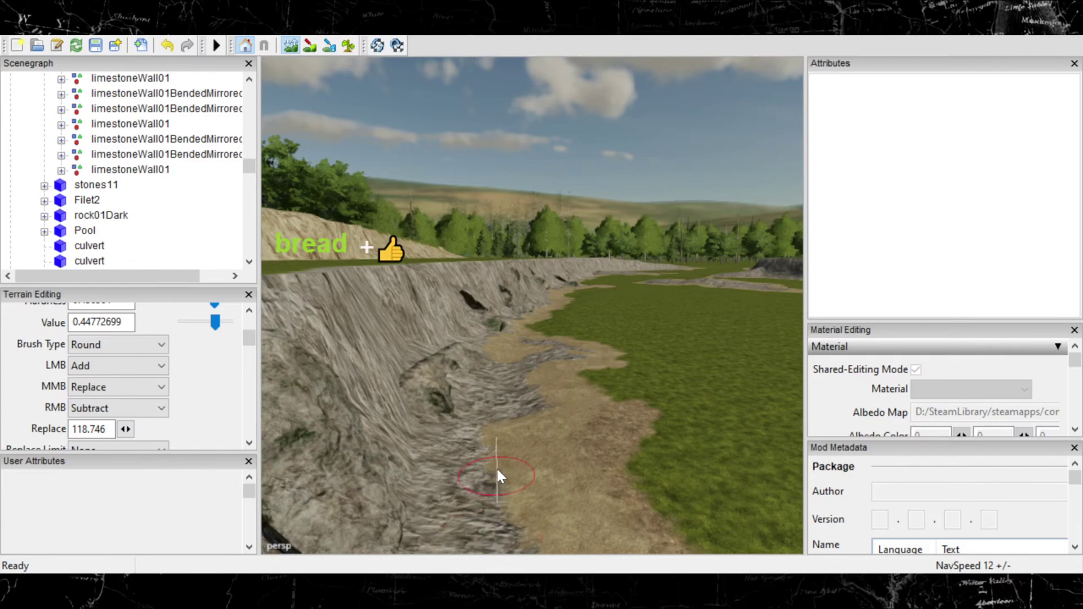
{"action": "mouse_move", "coordinate": [490, 524]}
{"action": "right_mouse_down", "text": "alt"}
{"action": "mouse_move", "coordinate": [487, 474]}
{"action": "mouse_move", "coordinate": [460, 492]}
{"action": "mouse_move", "coordinate": [479, 467]}
{"action": "right_mouse_up", "text": "alt"}
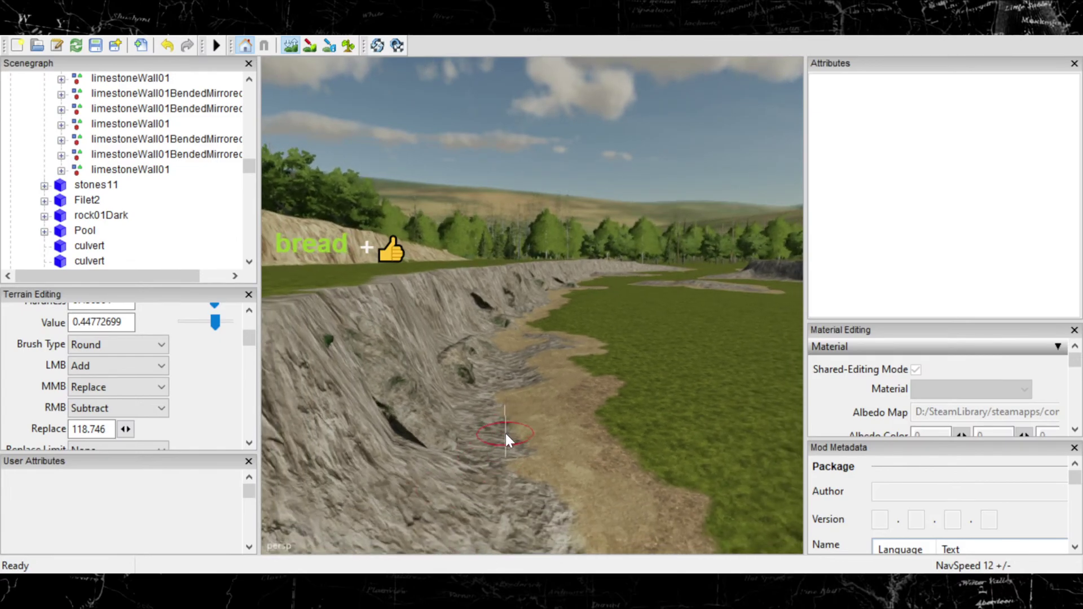
{"action": "left_click", "coordinate": [509, 477]}
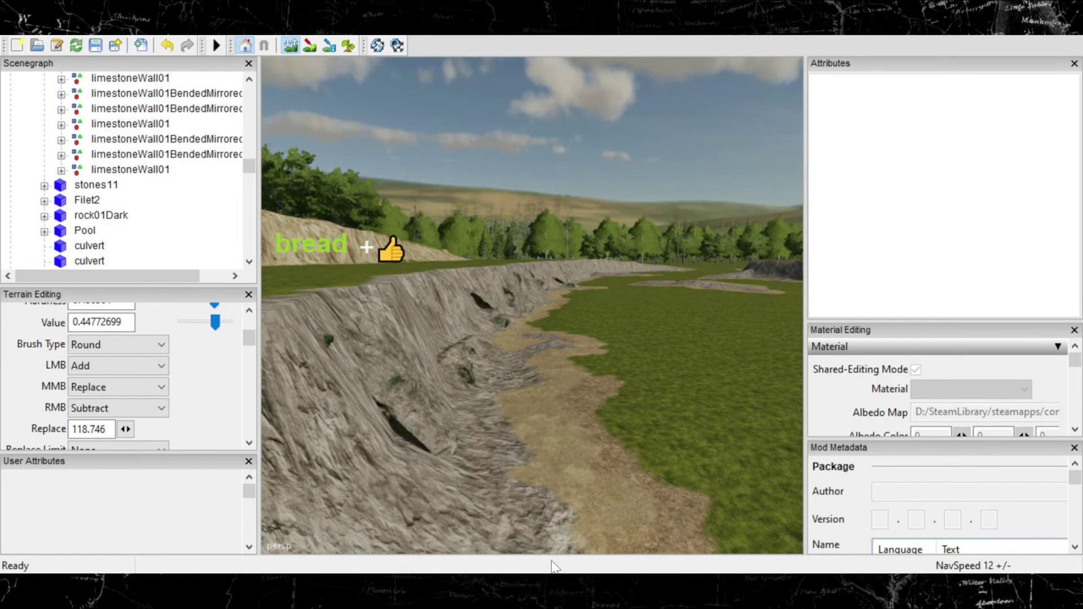
Step: Sculpt the dark stream channel at the foot of the grey rock wall, evening out its sharp notch and hump
{"action": "mouse_move", "coordinate": [531, 500]}
{"action": "left_mouse_down"}
{"action": "mouse_move", "coordinate": [459, 490]}
{"action": "mouse_move", "coordinate": [533, 442]}
{"action": "mouse_move", "coordinate": [534, 528]}
{"action": "mouse_move", "coordinate": [544, 432]}
{"action": "left_mouse_up"}
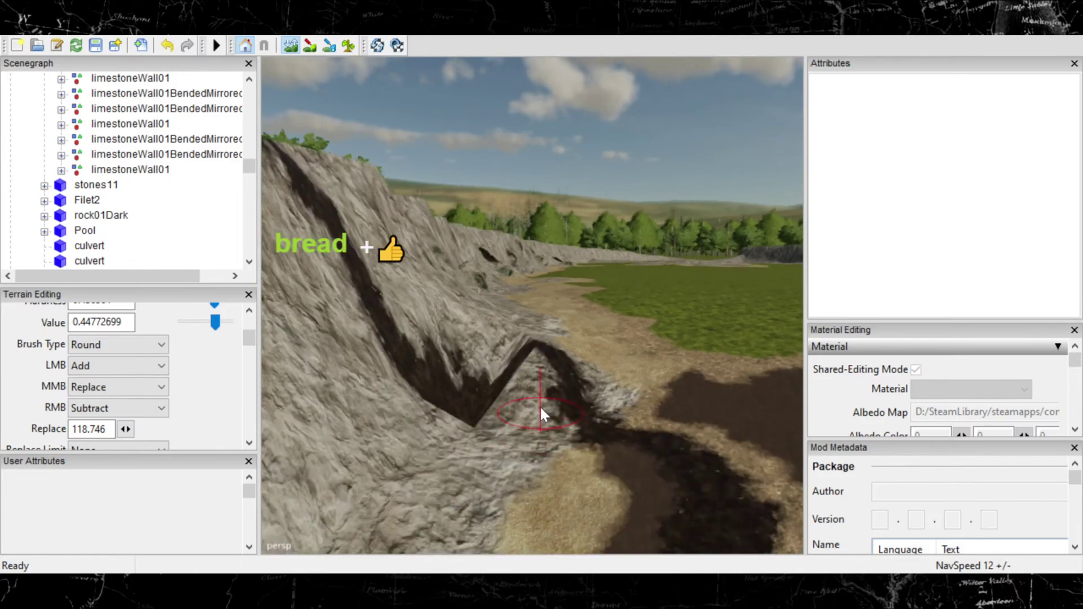
{"action": "middle_click_drag", "start_coordinate": [519, 342], "coordinate": [504, 365], "text": "alt"}
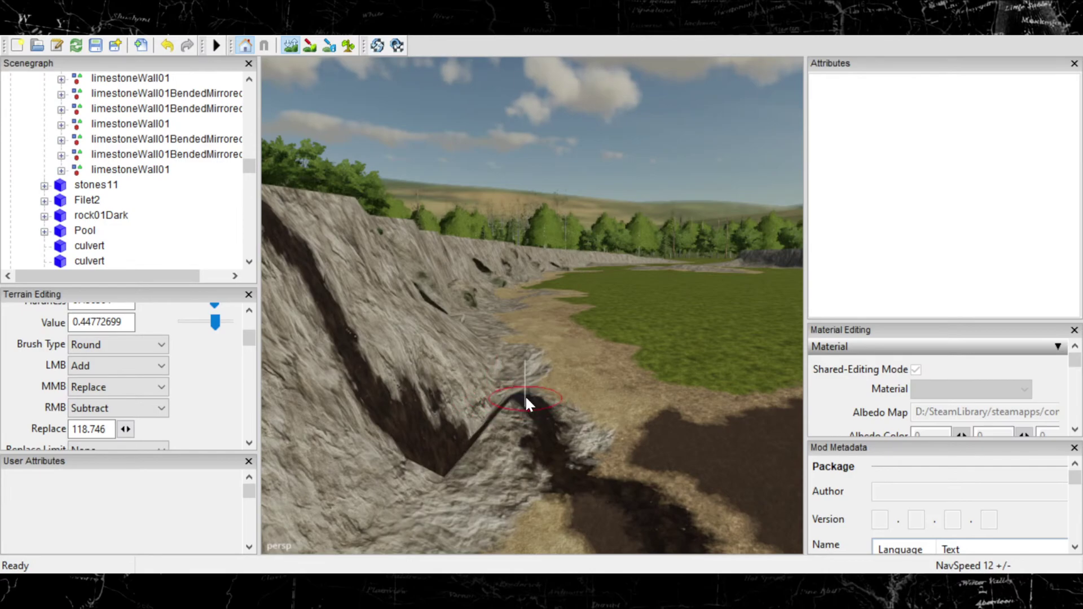
{"action": "right_click", "coordinate": [503, 406]}
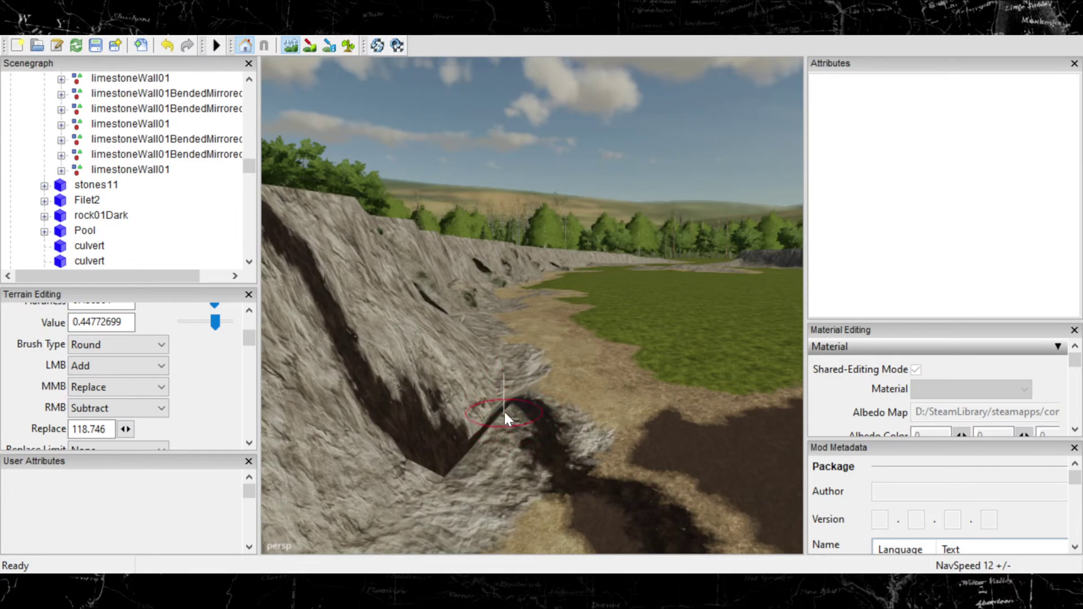
{"action": "right_click", "coordinate": [504, 413]}
{"action": "right_click", "coordinate": [504, 415]}
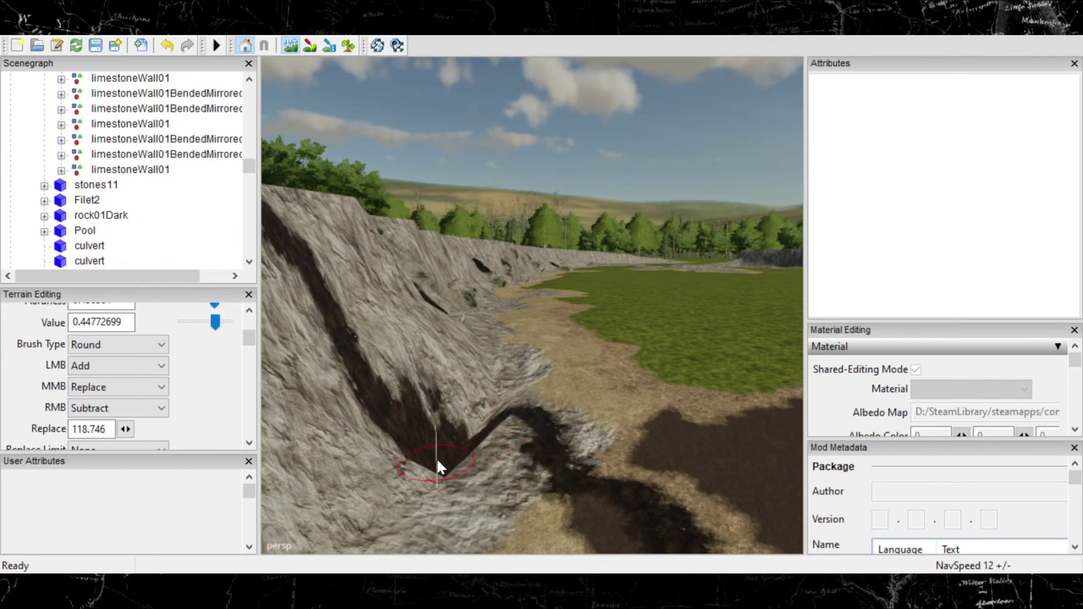
{"action": "right_click", "coordinate": [455, 456]}
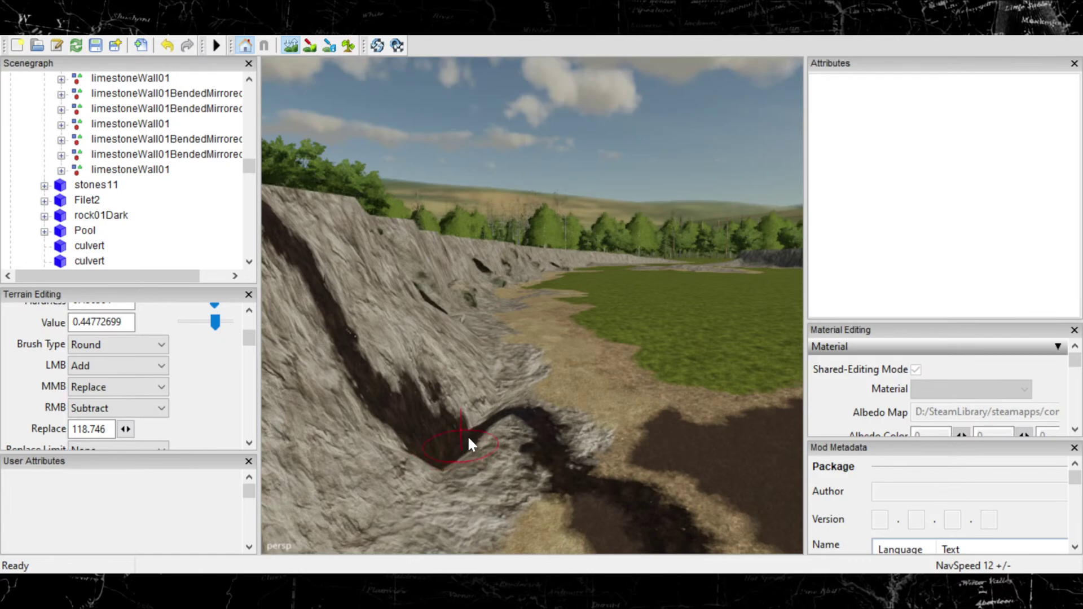
{"action": "right_click", "coordinate": [449, 445]}
{"action": "right_click", "coordinate": [448, 446]}
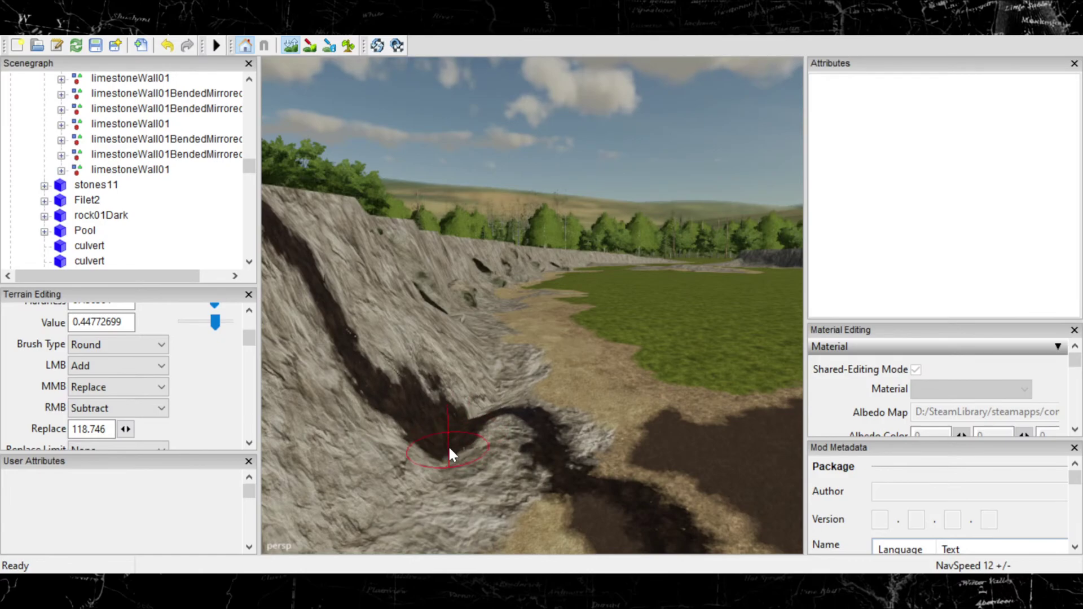
{"action": "right_click_drag", "start_coordinate": [455, 446], "coordinate": [466, 441]}
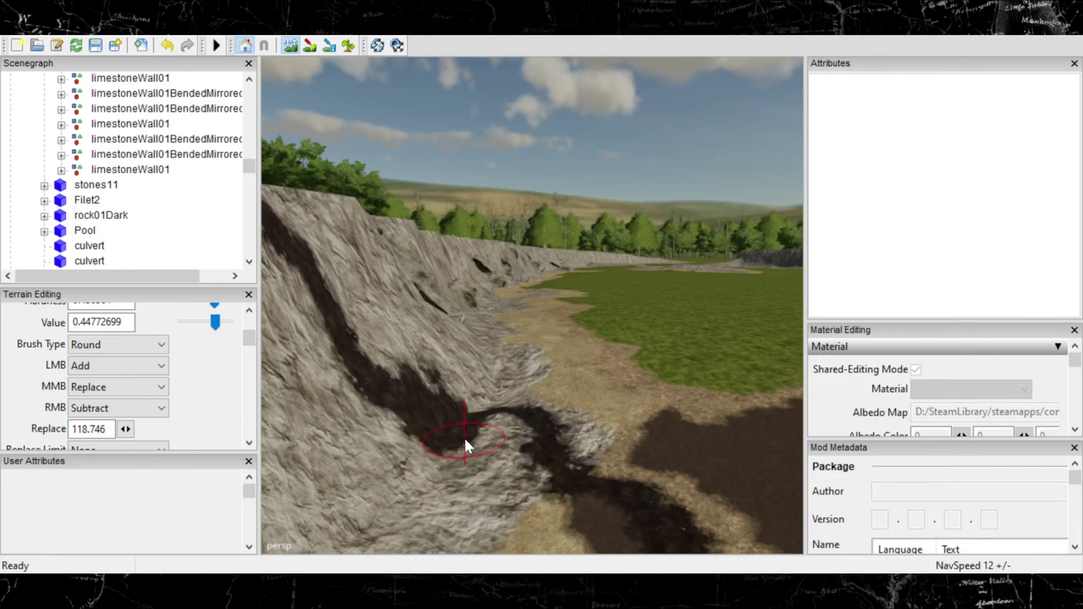
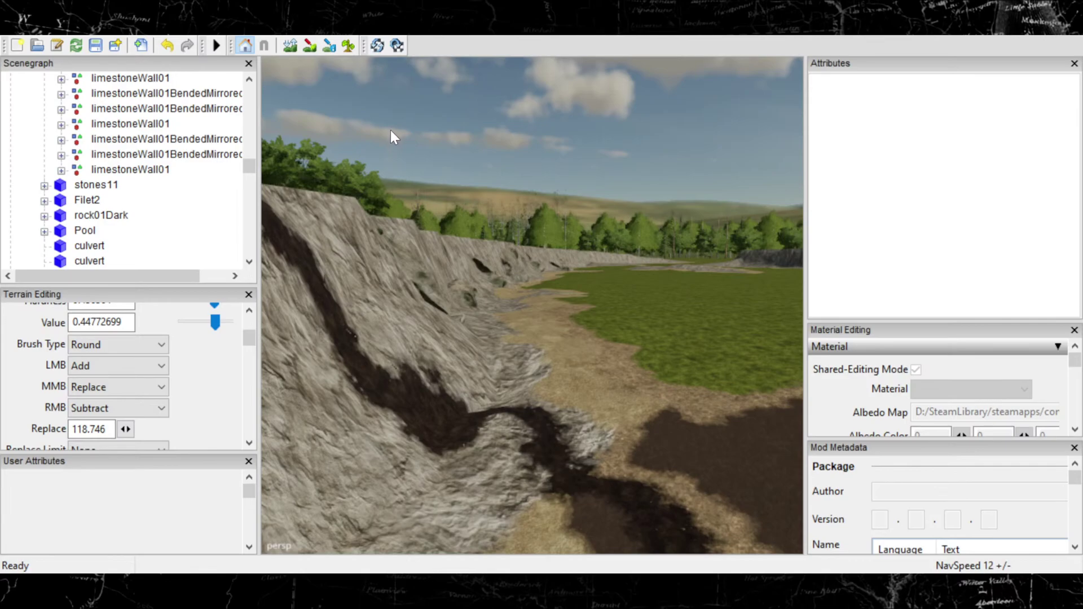
Step: Paint a small sandPuddleUS01 patch on the grass plateau near the upper end of the dark stream channel
{"action": "right_click_drag", "start_coordinate": [518, 284], "coordinate": [473, 252]}
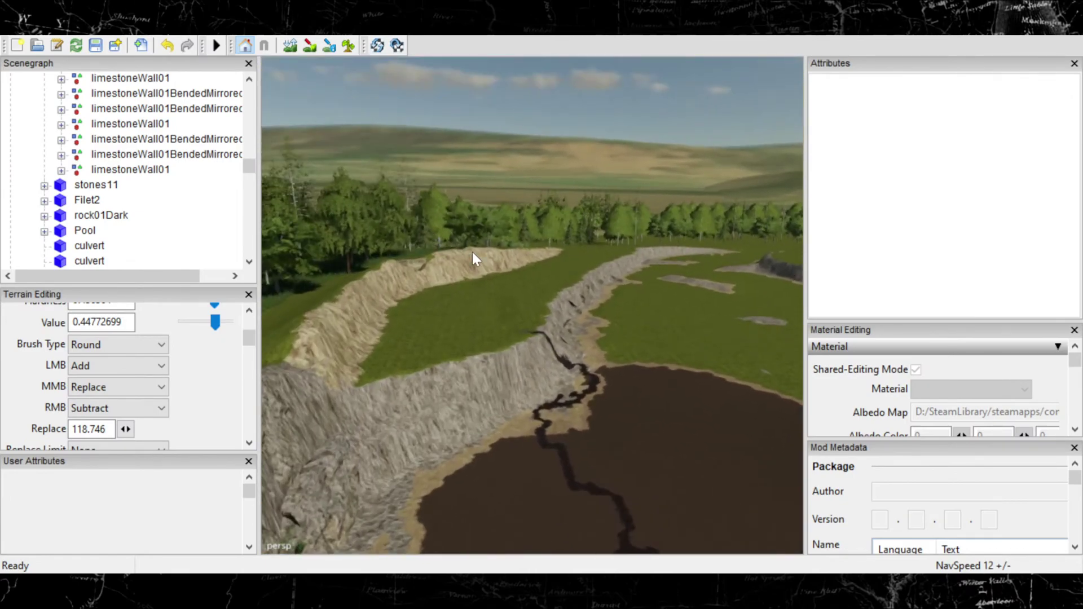
{"action": "right_click_drag", "start_coordinate": [510, 328], "coordinate": [498, 291]}
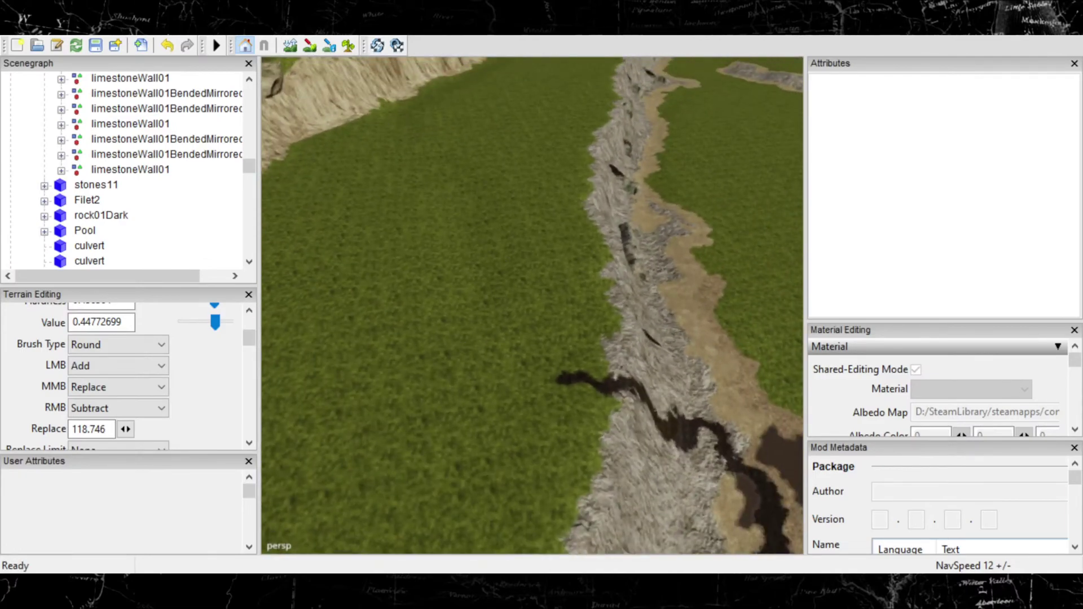
{"action": "left_click", "coordinate": [307, 47]}
{"action": "scroll", "coordinate": [243, 372], "scroll_direction": "down", "scroll_amount": 10}
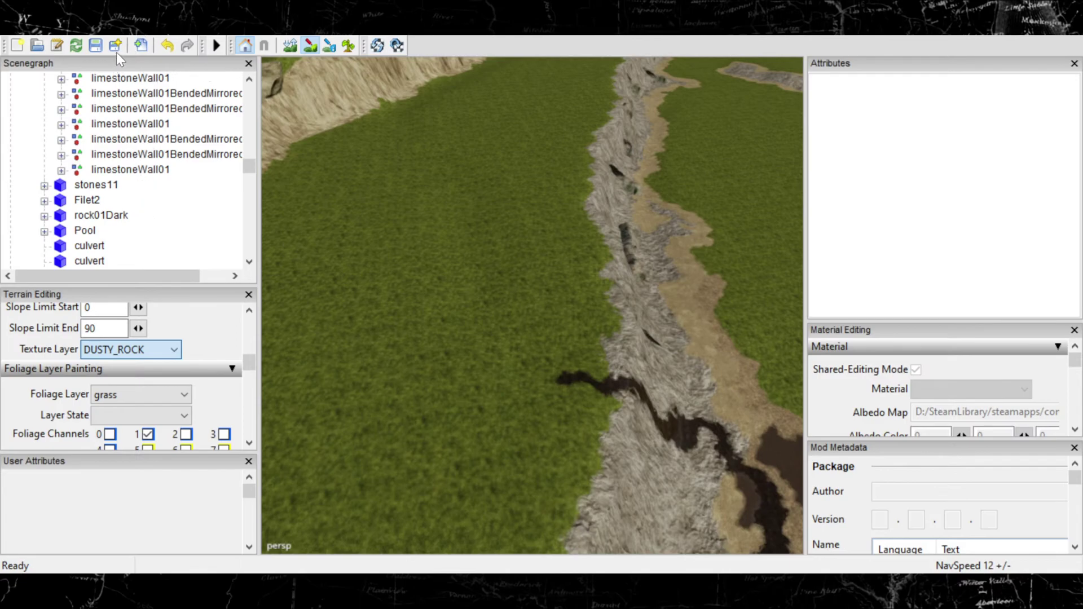
{"action": "key", "text": "Down"}
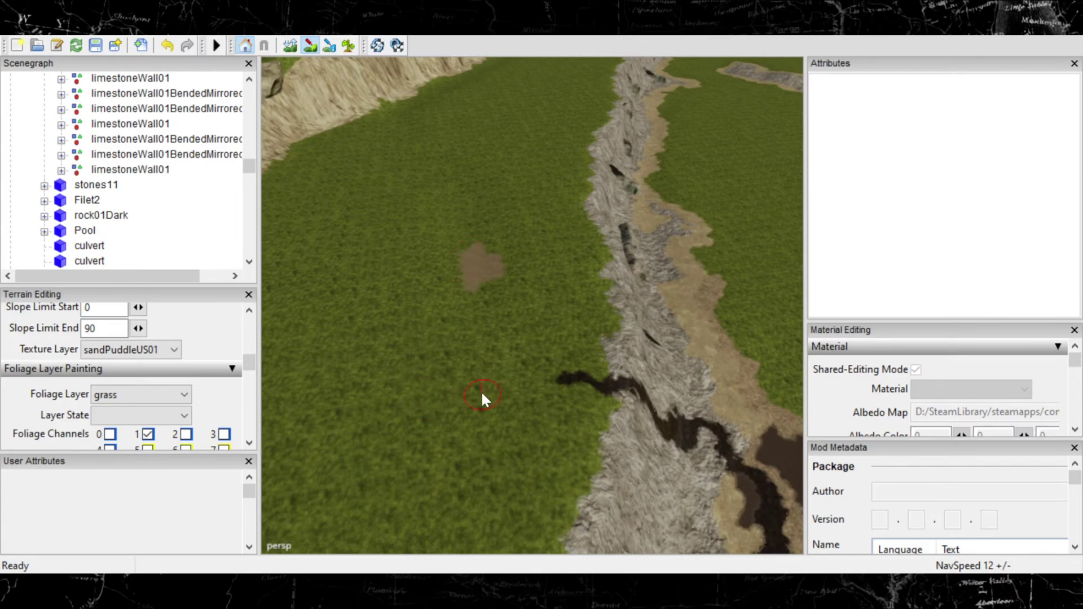
{"action": "right_click_drag", "start_coordinate": [482, 394], "coordinate": [595, 300], "text": "alt"}
{"action": "left_click_drag", "start_coordinate": [498, 277], "coordinate": [536, 288], "text": "alt"}
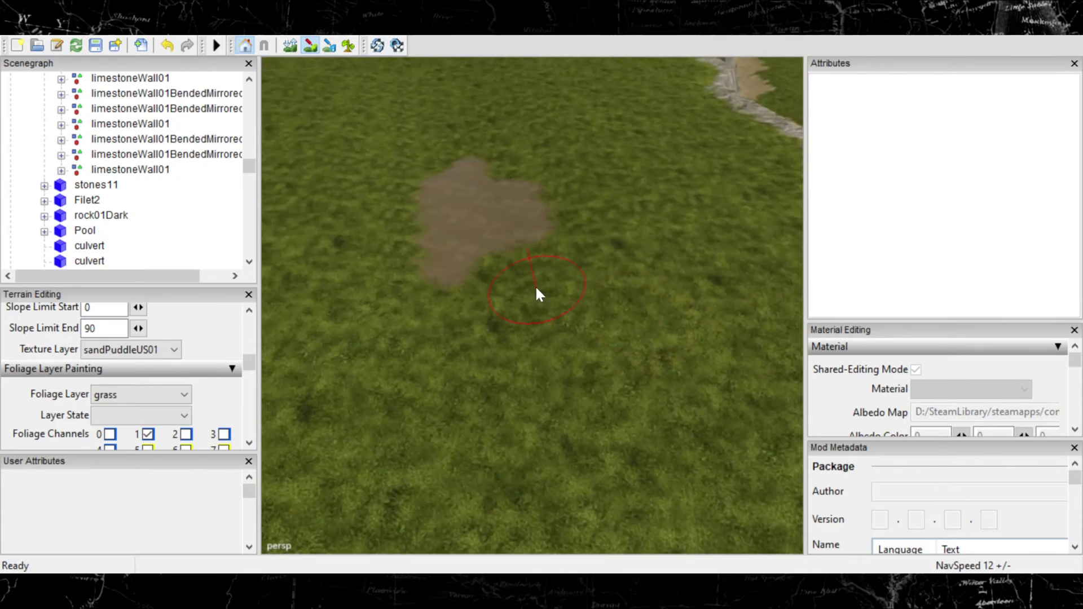
Step: Examine the sandPuddleUS01 patch on the grass up close and from afar, and paint it over a larger area
{"action": "right_click_drag", "start_coordinate": [535, 285], "coordinate": [595, 252], "text": "alt"}
{"action": "mouse_move", "coordinate": [594, 251]}
{"action": "left_mouse_down", "text": "alt"}
{"action": "mouse_move", "coordinate": [617, 290]}
{"action": "mouse_move", "coordinate": [597, 280]}
{"action": "mouse_move", "coordinate": [609, 275]}
{"action": "left_mouse_up", "text": "alt"}
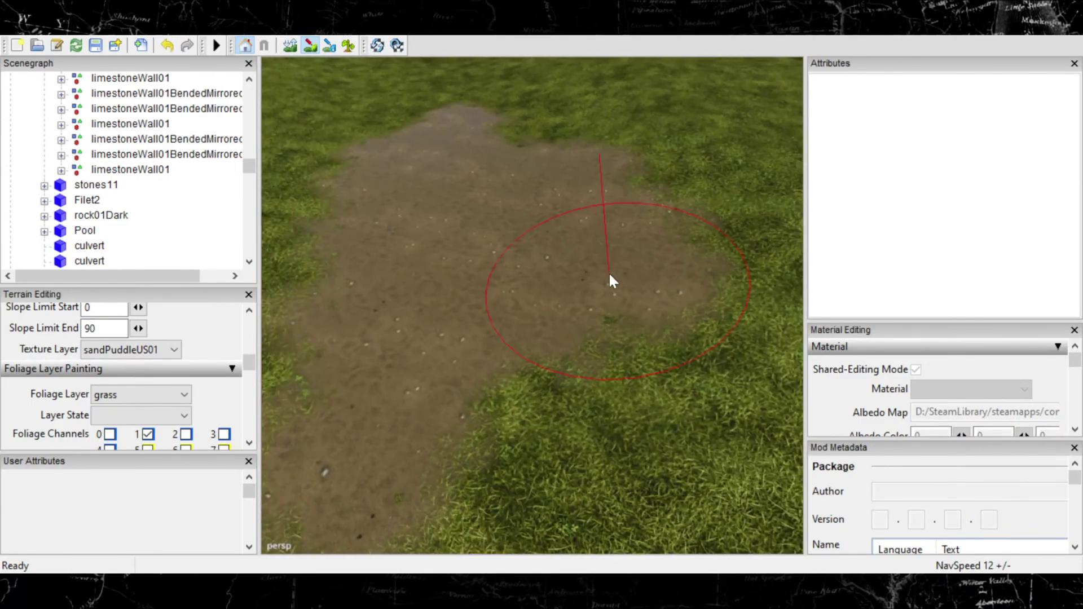
{"action": "right_click_drag", "start_coordinate": [608, 272], "coordinate": [567, 258], "text": "alt"}
{"action": "left_click_drag", "start_coordinate": [567, 257], "coordinate": [550, 253], "text": "alt"}
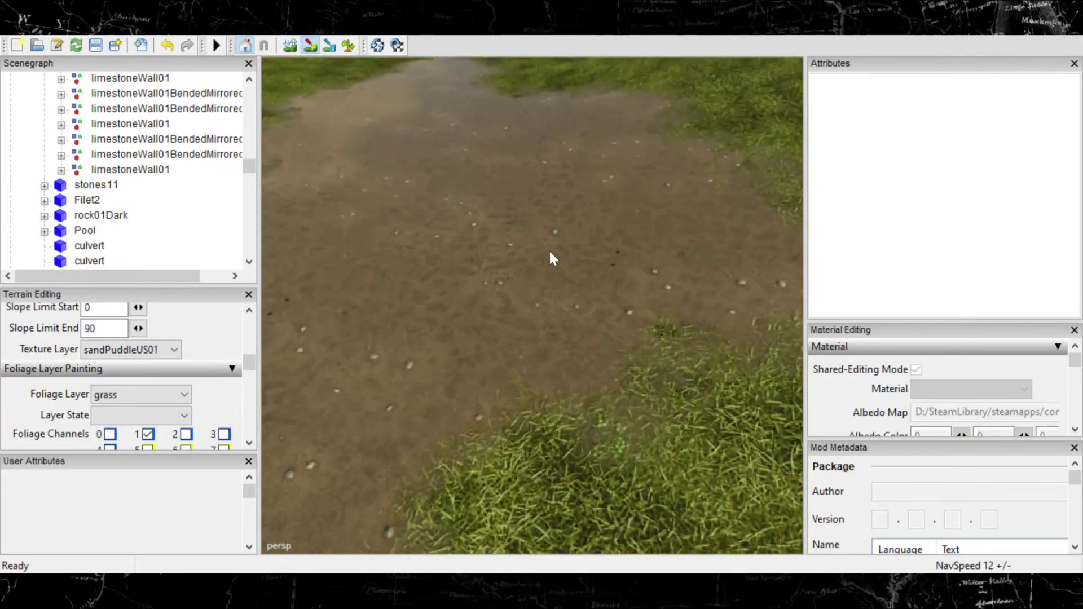
{"action": "mouse_move", "coordinate": [549, 255]}
{"action": "right_mouse_down", "text": "alt"}
{"action": "mouse_move", "coordinate": [508, 256]}
{"action": "mouse_move", "coordinate": [535, 245]}
{"action": "right_mouse_up", "text": "alt"}
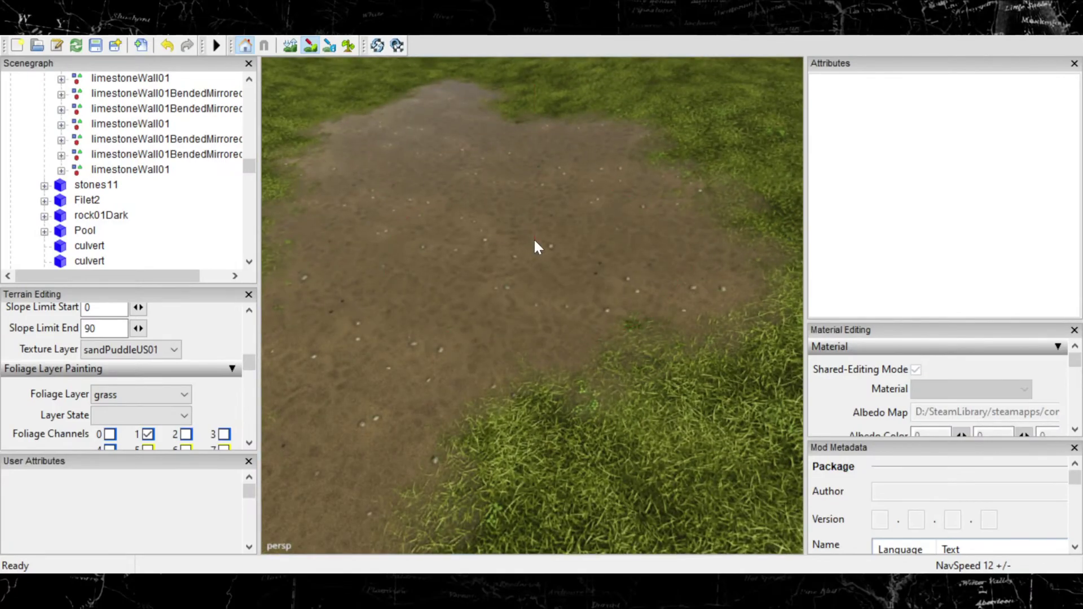
{"action": "mouse_move", "coordinate": [536, 246]}
{"action": "left_mouse_down", "text": "alt"}
{"action": "mouse_move", "coordinate": [544, 251]}
{"action": "mouse_move", "coordinate": [525, 214]}
{"action": "mouse_move", "coordinate": [528, 234]}
{"action": "mouse_move", "coordinate": [542, 223]}
{"action": "mouse_move", "coordinate": [522, 208]}
{"action": "mouse_move", "coordinate": [515, 220]}
{"action": "mouse_move", "coordinate": [556, 209]}
{"action": "mouse_move", "coordinate": [547, 220]}
{"action": "mouse_move", "coordinate": [471, 224]}
{"action": "mouse_move", "coordinate": [442, 198]}
{"action": "mouse_move", "coordinate": [379, 199]}
{"action": "left_mouse_up", "text": "alt"}
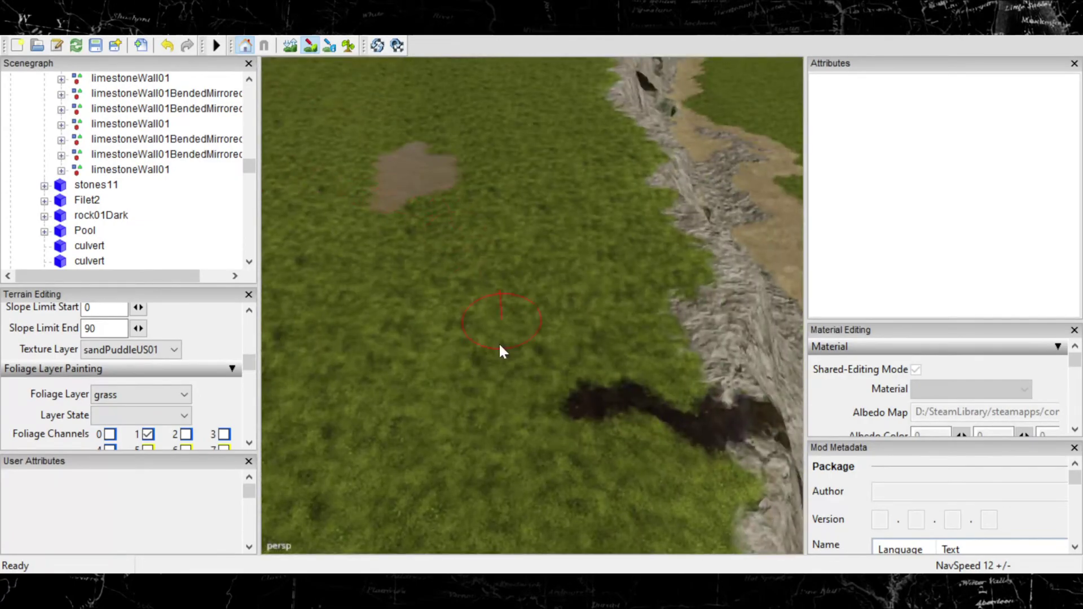
{"action": "mouse_move", "coordinate": [610, 407]}
{"action": "left_mouse_down", "text": "alt"}
{"action": "mouse_move", "coordinate": [575, 404]}
{"action": "mouse_move", "coordinate": [508, 319]}
{"action": "mouse_move", "coordinate": [562, 387]}
{"action": "mouse_move", "coordinate": [632, 339]}
{"action": "mouse_move", "coordinate": [569, 337]}
{"action": "mouse_move", "coordinate": [581, 314]}
{"action": "mouse_move", "coordinate": [531, 309]}
{"action": "mouse_move", "coordinate": [600, 312]}
{"action": "mouse_move", "coordinate": [590, 346]}
{"action": "mouse_move", "coordinate": [622, 382]}
{"action": "left_mouse_up", "text": "alt"}
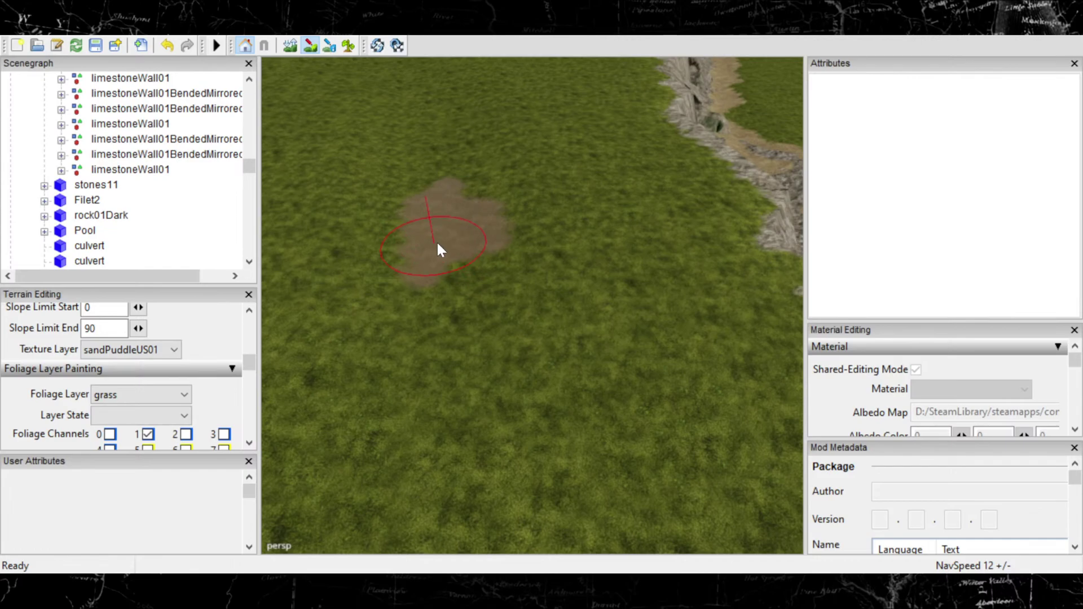
{"action": "mouse_move", "coordinate": [464, 254]}
{"action": "left_mouse_down"}
{"action": "mouse_move", "coordinate": [472, 380]}
{"action": "mouse_move", "coordinate": [486, 309]}
{"action": "mouse_move", "coordinate": [447, 329]}
{"action": "mouse_move", "coordinate": [454, 285]}
{"action": "left_mouse_up"}
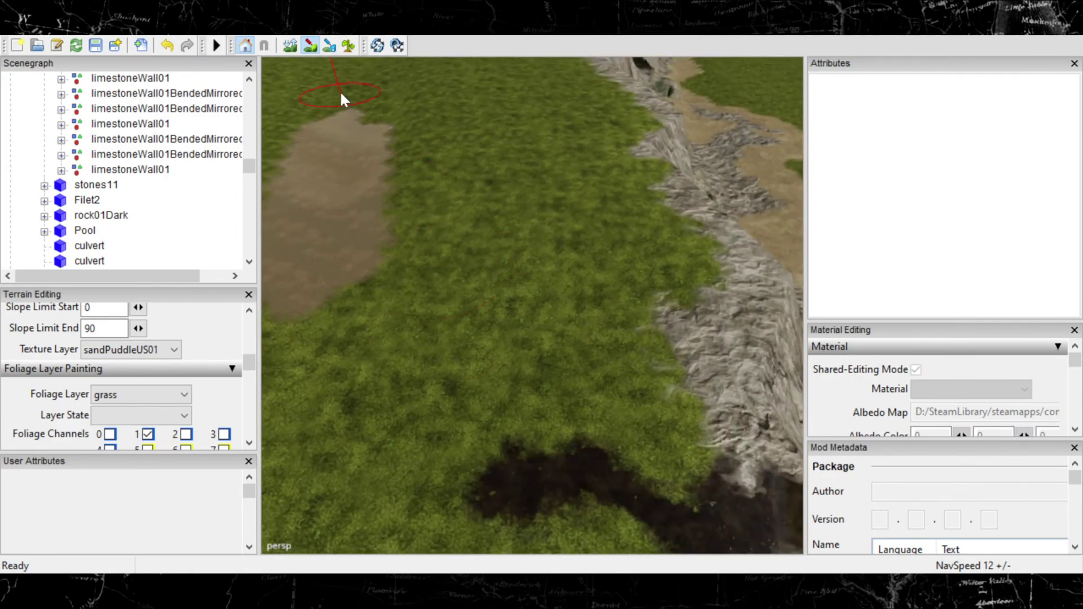
Step: Switch the texture layer to waterPuddle01 and undo the sandPuddleUS01 strokes on the grass
{"action": "scroll", "coordinate": [205, 231], "scroll_direction": "up", "scroll_amount": 1}
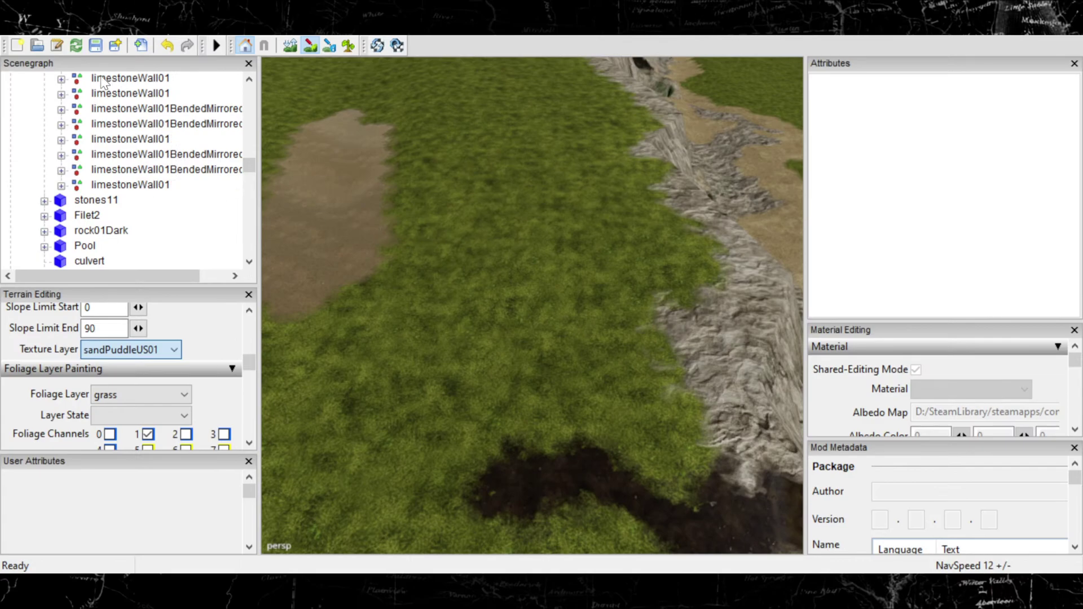
{"action": "key", "text": "Down"}
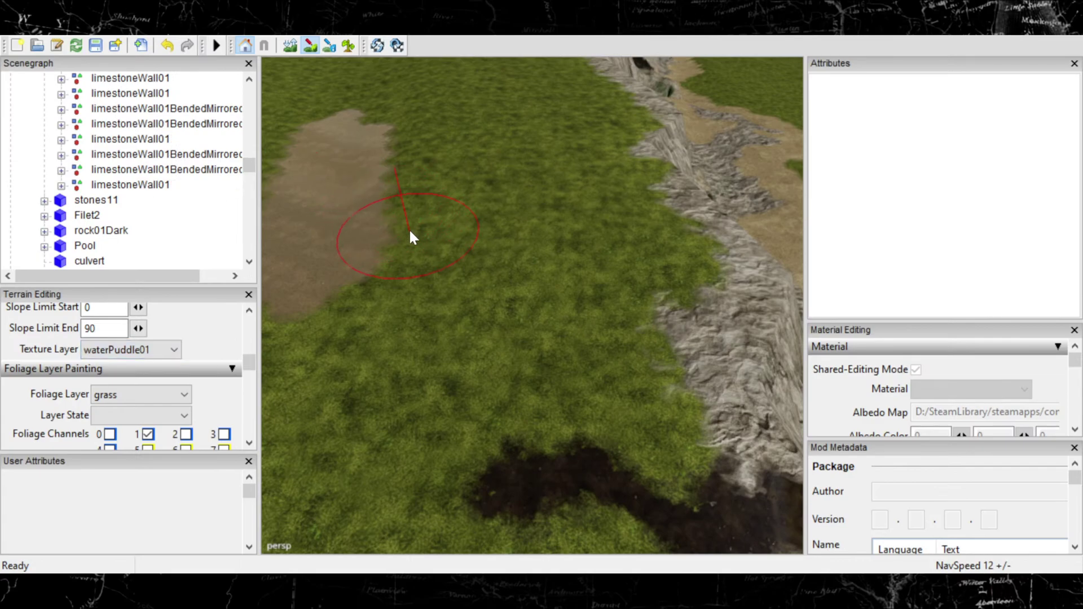
{"action": "key", "text": "ctrl+z"}
{"action": "key", "text": "ctrl+z"}
{"action": "key", "text": "ctrl+z"}
{"action": "key", "text": "ctrl+z"}
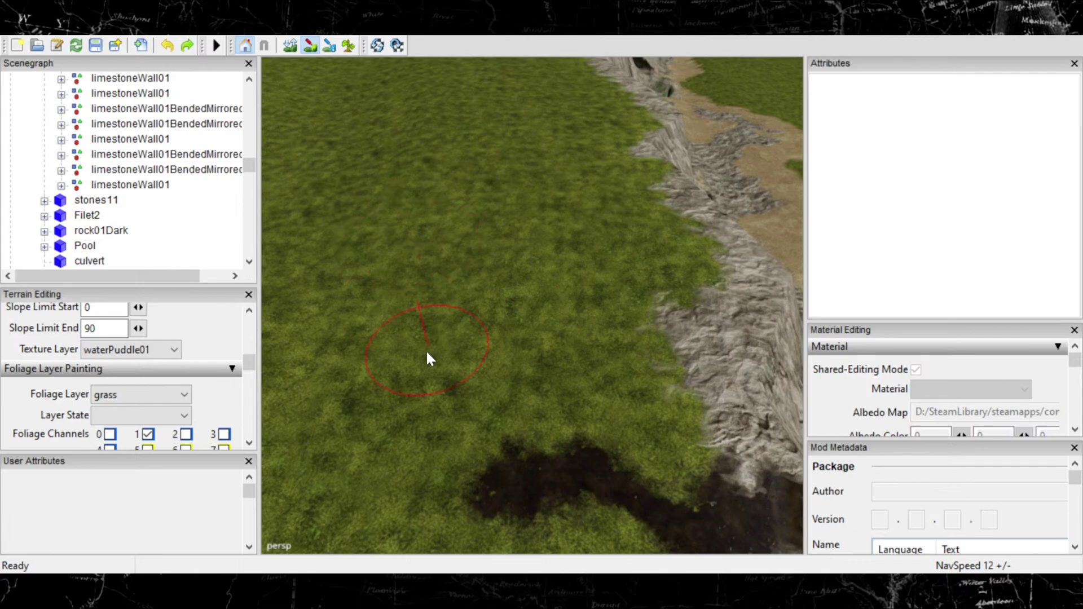
Step: Paint a waterPuddle01 stream from the dark patch by the rocks across the grass and inspect its surface and edges
{"action": "mouse_move", "coordinate": [423, 469]}
{"action": "left_mouse_down"}
{"action": "mouse_move", "coordinate": [399, 467]}
{"action": "mouse_move", "coordinate": [307, 399]}
{"action": "mouse_move", "coordinate": [305, 222]}
{"action": "mouse_move", "coordinate": [303, 299]}
{"action": "mouse_move", "coordinate": [322, 233]}
{"action": "left_mouse_up"}
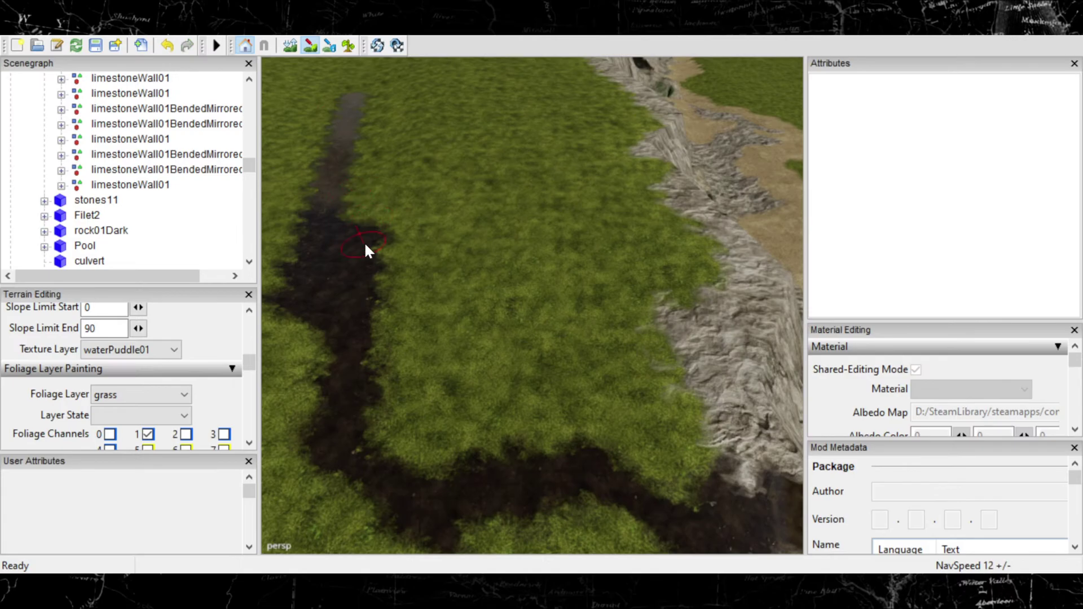
{"action": "middle_click_drag", "start_coordinate": [344, 271], "coordinate": [366, 215], "text": "alt"}
{"action": "scroll", "coordinate": [400, 195], "scroll_direction": "up", "scroll_amount": 3}
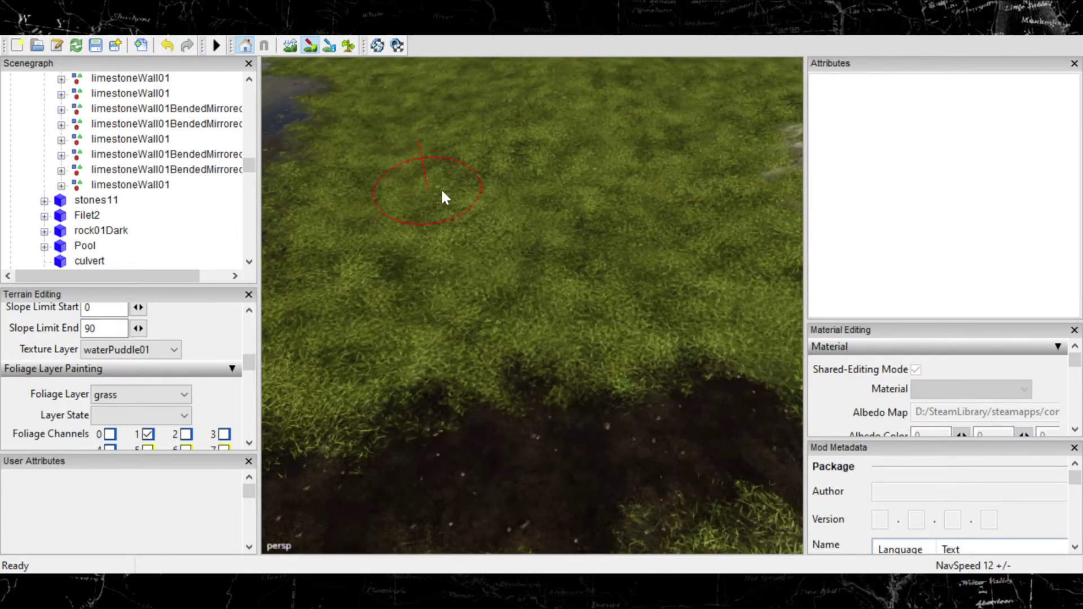
{"action": "middle_click_drag", "start_coordinate": [442, 192], "coordinate": [479, 196], "text": "alt"}
{"action": "left_click_drag", "start_coordinate": [479, 195], "coordinate": [509, 203], "text": "alt"}
{"action": "scroll", "coordinate": [508, 204], "scroll_direction": "down", "scroll_amount": 3}
{"action": "scroll", "coordinate": [535, 170], "scroll_direction": "up", "scroll_amount": 5}
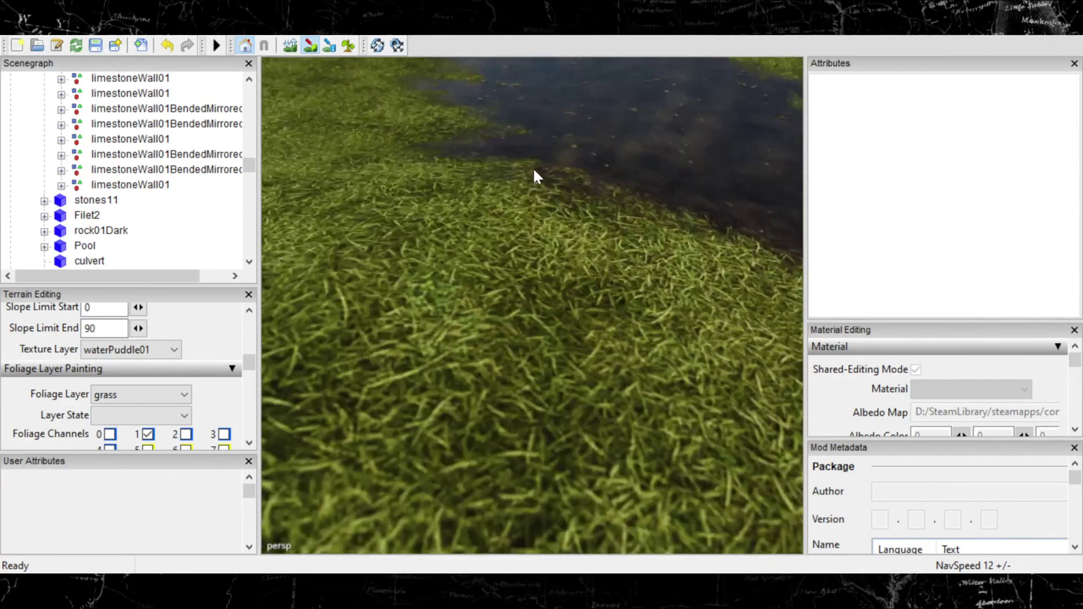
{"action": "scroll", "coordinate": [534, 170], "scroll_direction": "down", "scroll_amount": 5}
{"action": "mouse_move", "coordinate": [511, 194]}
{"action": "middle_mouse_down", "text": "alt"}
{"action": "mouse_move", "coordinate": [532, 202]}
{"action": "mouse_move", "coordinate": [570, 180]}
{"action": "mouse_move", "coordinate": [524, 225]}
{"action": "mouse_move", "coordinate": [537, 263]}
{"action": "mouse_move", "coordinate": [516, 277]}
{"action": "middle_mouse_up", "text": "alt"}
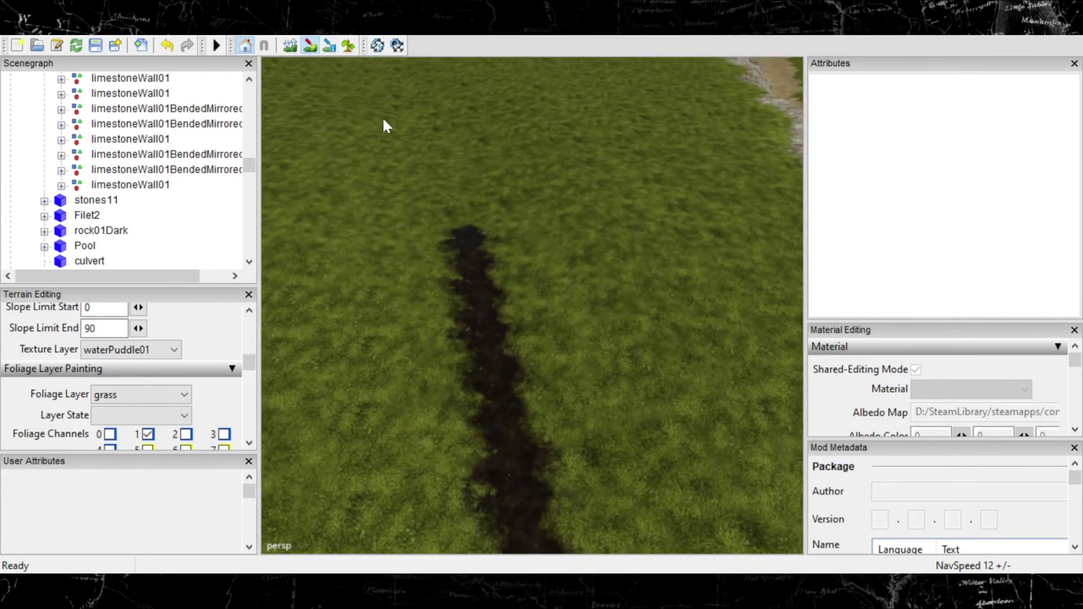
{"action": "middle_click_drag", "start_coordinate": [530, 303], "coordinate": [569, 370], "text": "alt"}
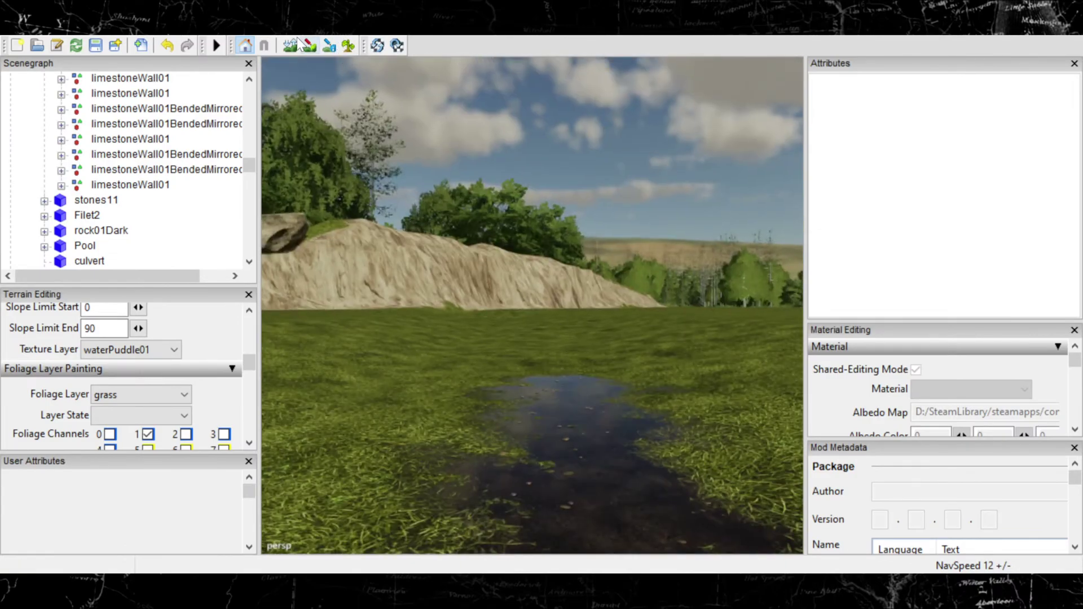
Step: Extend the waterPuddle01 stream from its far end across the grass, bending toward the light rock face
{"action": "left_click", "coordinate": [310, 45]}
{"action": "mouse_move", "coordinate": [557, 386]}
{"action": "left_mouse_down"}
{"action": "mouse_move", "coordinate": [508, 332]}
{"action": "mouse_move", "coordinate": [519, 339]}
{"action": "left_mouse_up"}
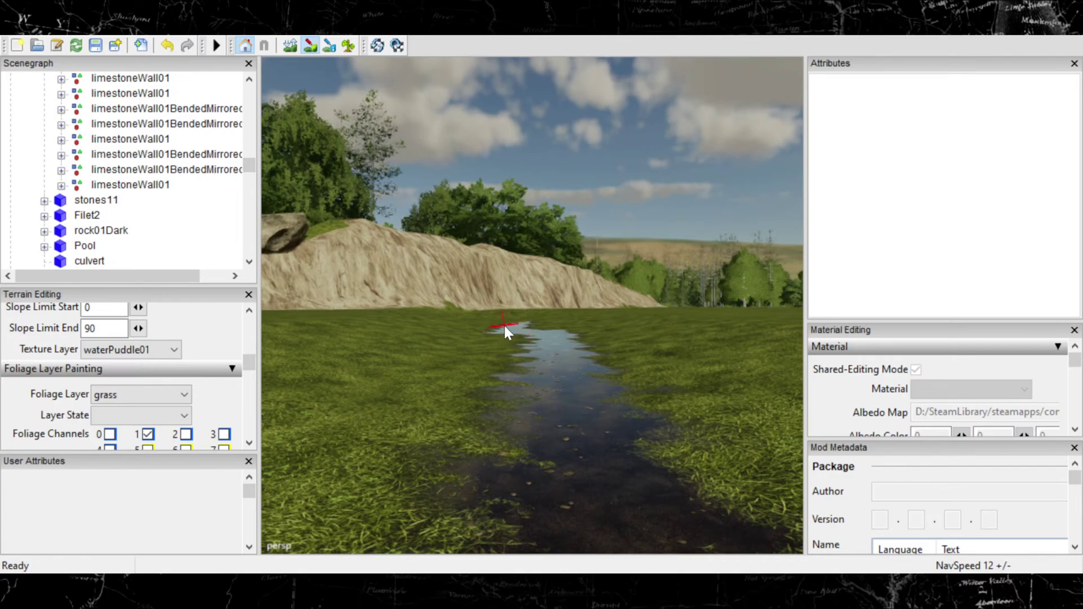
{"action": "scroll", "coordinate": [510, 319], "scroll_direction": "up", "scroll_amount": 3}
{"action": "mouse_move", "coordinate": [510, 319]}
{"action": "middle_mouse_down", "text": "alt"}
{"action": "mouse_move", "coordinate": [516, 370]}
{"action": "mouse_move", "coordinate": [562, 377]}
{"action": "mouse_move", "coordinate": [505, 357]}
{"action": "mouse_move", "coordinate": [538, 385]}
{"action": "middle_mouse_up", "text": "alt"}
{"action": "left_click_drag", "start_coordinate": [532, 406], "coordinate": [501, 371]}
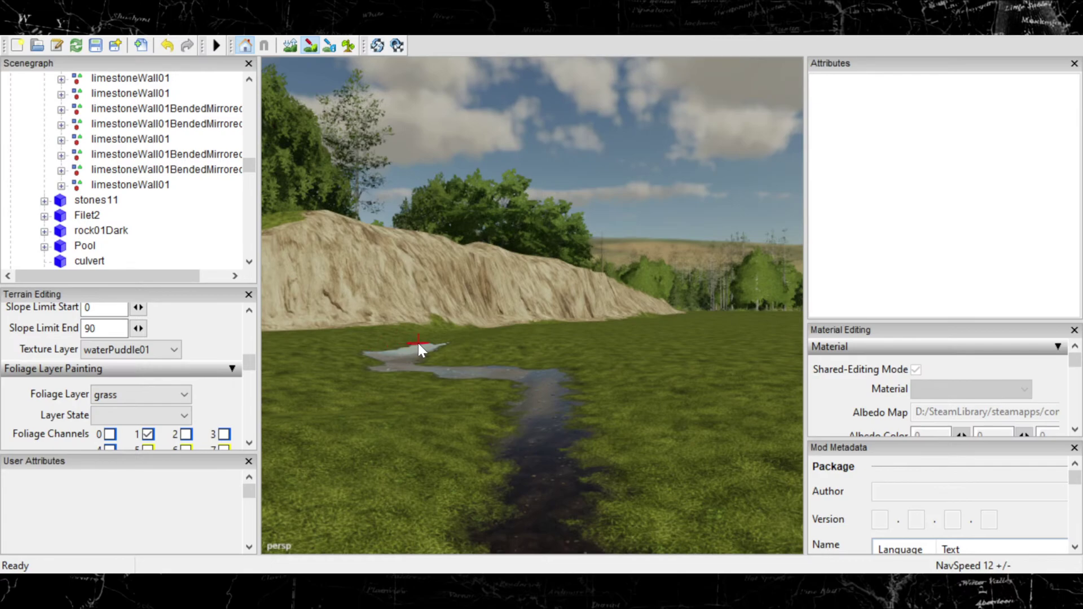
Step: Continue the waterPuddle01 stream as a narrow winding strip along the foot of the rock face
{"action": "mouse_move", "coordinate": [442, 339]}
{"action": "right_mouse_down"}
{"action": "mouse_move", "coordinate": [515, 387]}
{"action": "mouse_move", "coordinate": [534, 446]}
{"action": "mouse_move", "coordinate": [607, 411]}
{"action": "mouse_move", "coordinate": [539, 348]}
{"action": "mouse_move", "coordinate": [551, 370]}
{"action": "mouse_move", "coordinate": [484, 432]}
{"action": "right_mouse_up"}
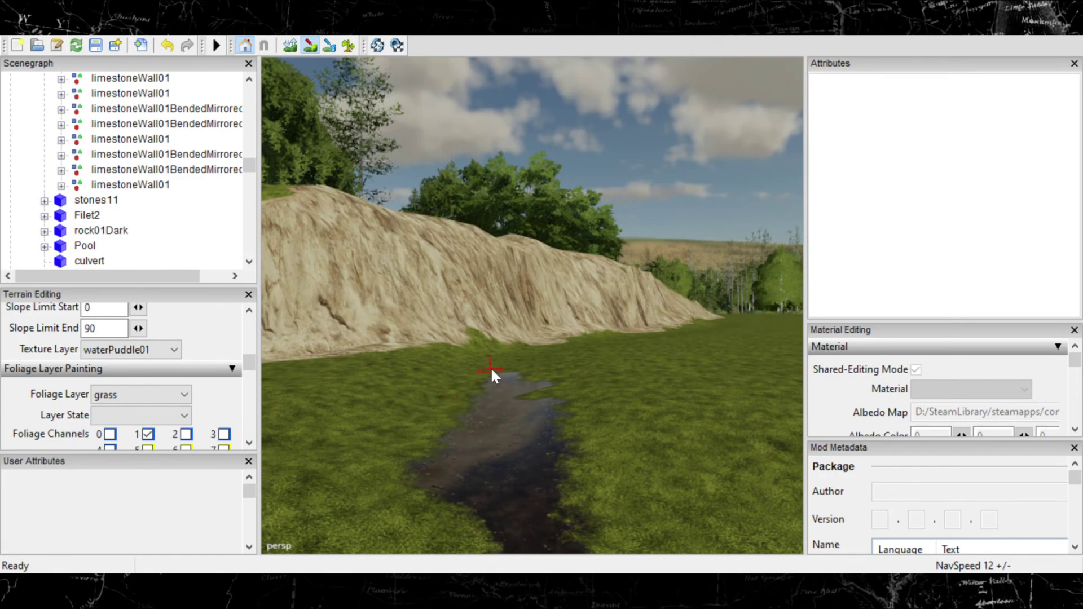
{"action": "right_click_drag", "start_coordinate": [518, 352], "coordinate": [623, 406]}
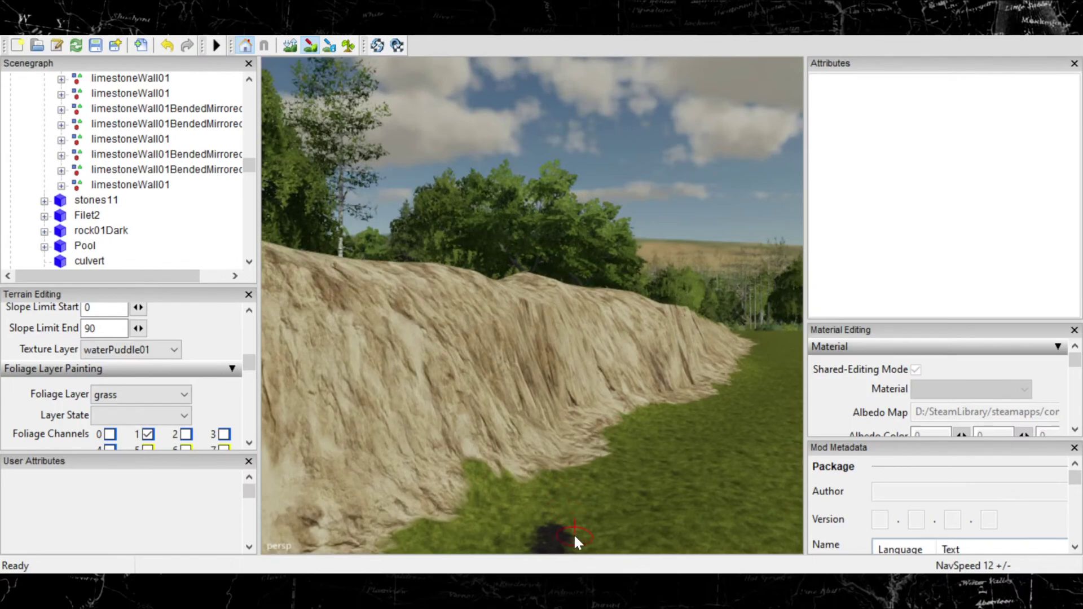
{"action": "left_click_drag", "start_coordinate": [574, 536], "coordinate": [660, 459]}
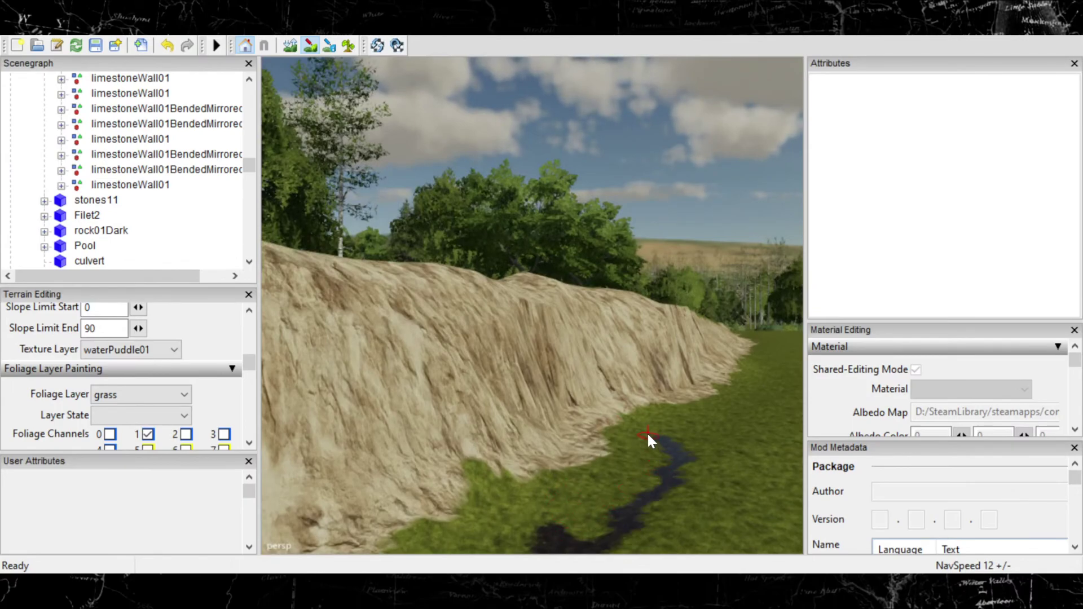
Step: Lengthen the far end of the stream with waterPuddle01 toward the distant trees beyond the rock face
{"action": "left_click", "coordinate": [310, 45]}
{"action": "mouse_move", "coordinate": [375, 133]}
{"action": "right_mouse_down"}
{"action": "mouse_move", "coordinate": [400, 214]}
{"action": "mouse_move", "coordinate": [386, 261]}
{"action": "mouse_move", "coordinate": [403, 281]}
{"action": "mouse_move", "coordinate": [402, 249]}
{"action": "mouse_move", "coordinate": [455, 189]}
{"action": "mouse_move", "coordinate": [527, 184]}
{"action": "mouse_move", "coordinate": [488, 196]}
{"action": "mouse_move", "coordinate": [488, 178]}
{"action": "right_mouse_up"}
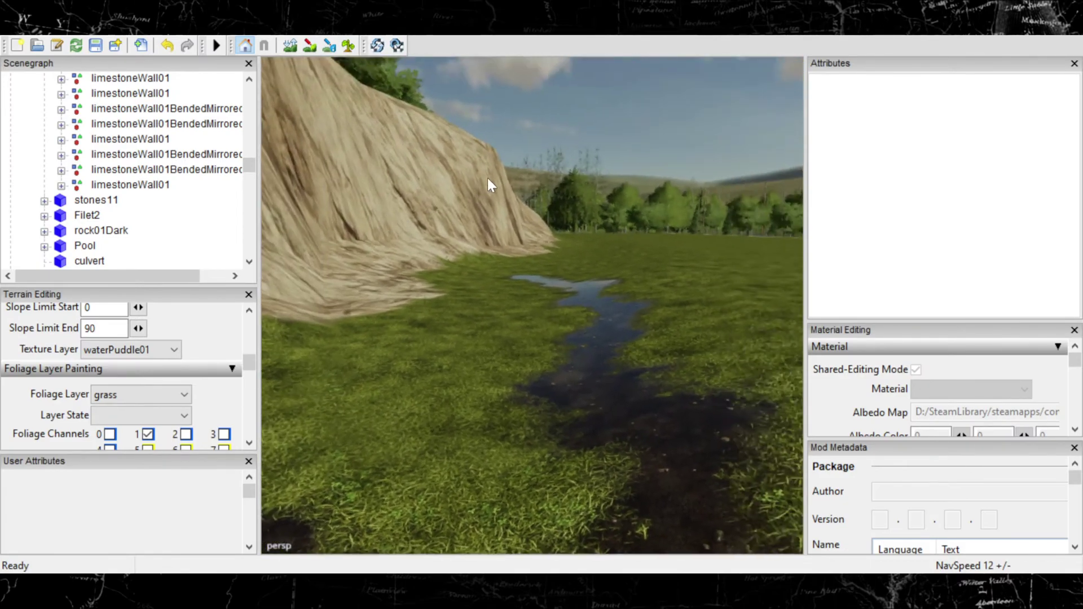
{"action": "left_click", "coordinate": [309, 44]}
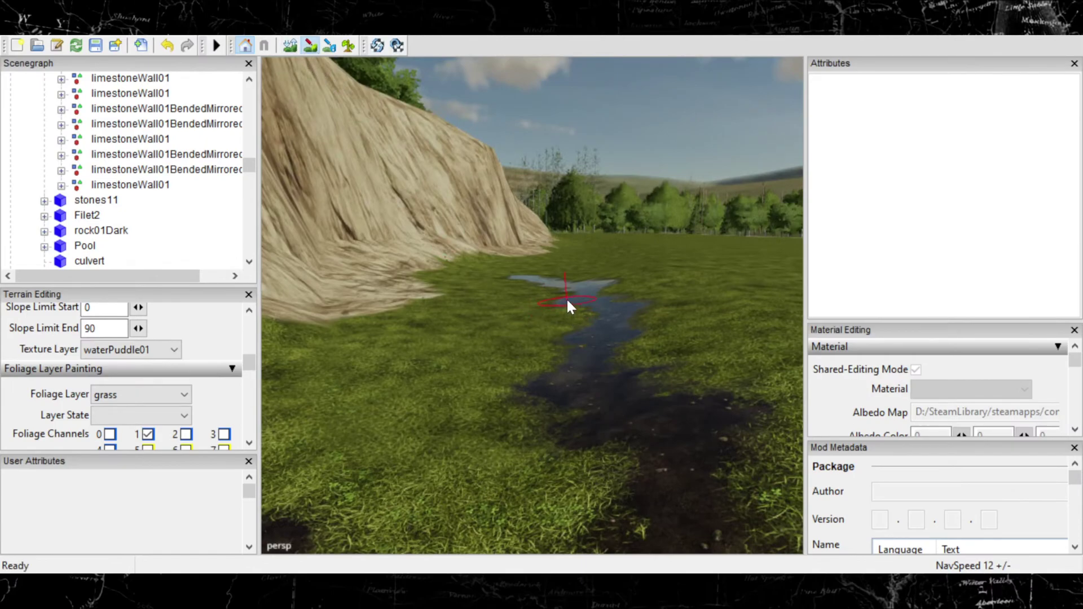
{"action": "left_click_drag", "start_coordinate": [566, 298], "coordinate": [567, 263]}
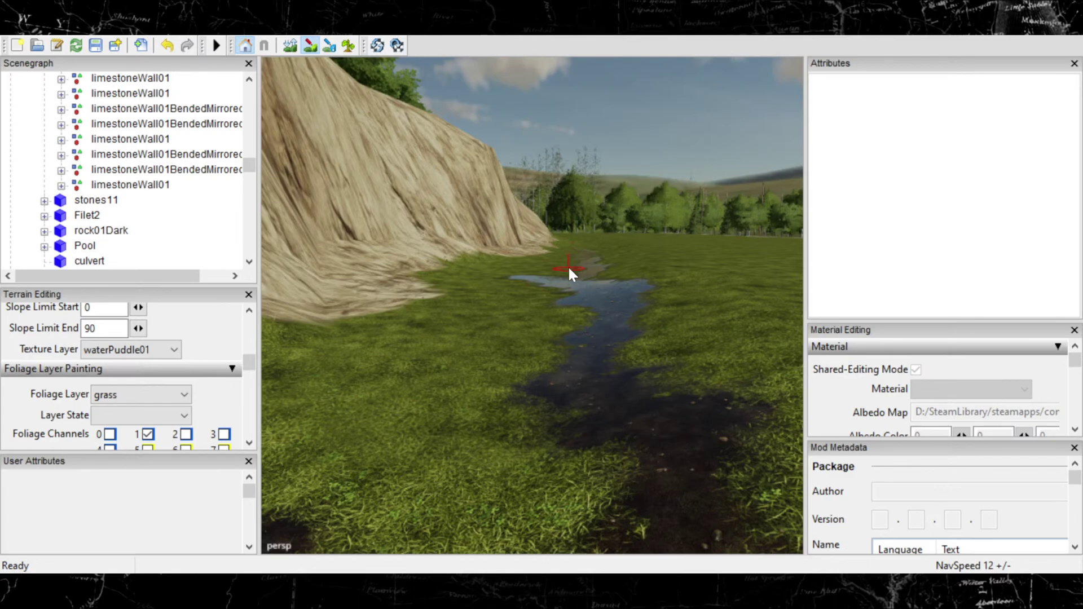
Step: Widen the stream toward the rock face with waterPuddle01, leaving small grass islands in its far section
{"action": "scroll", "coordinate": [567, 265], "scroll_direction": "up", "scroll_amount": 3}
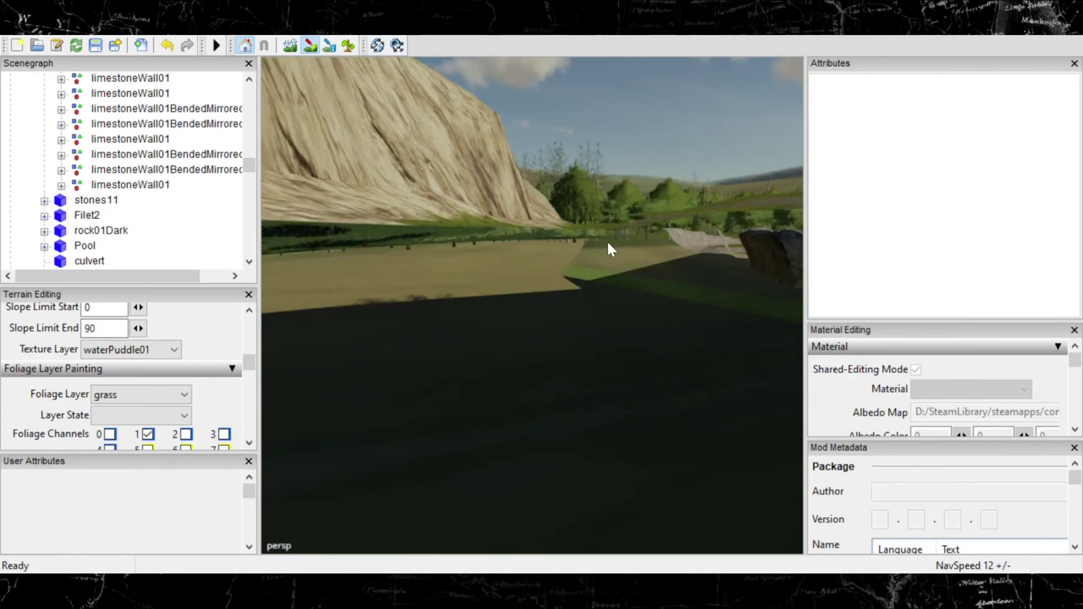
{"action": "scroll", "coordinate": [609, 244], "scroll_direction": "down", "scroll_amount": 3}
{"action": "scroll", "coordinate": [606, 260], "scroll_direction": "up", "scroll_amount": 1}
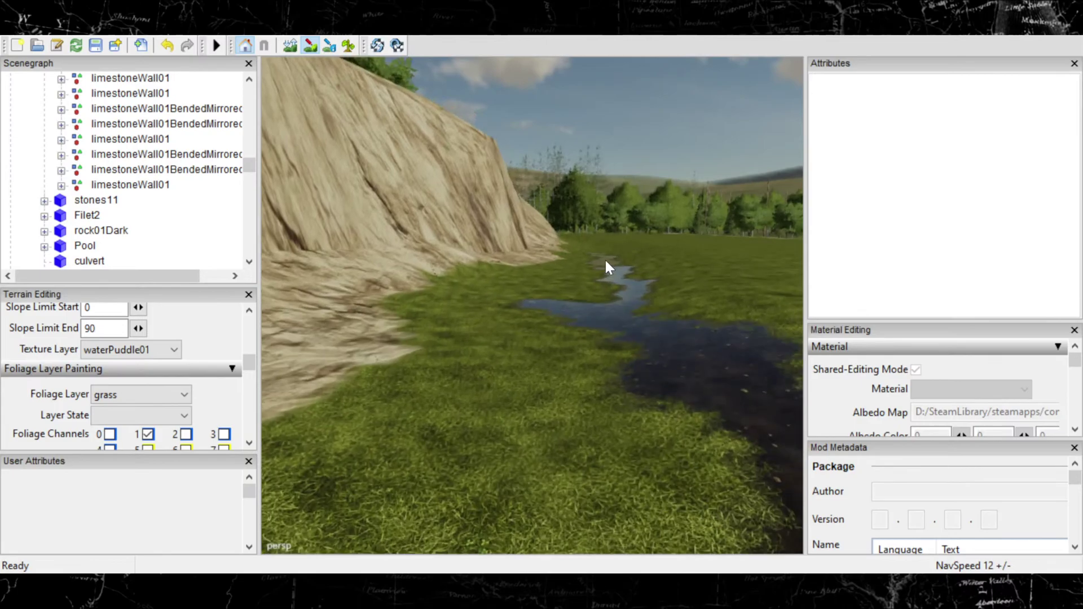
{"action": "scroll", "coordinate": [617, 270], "scroll_direction": "up", "scroll_amount": 2}
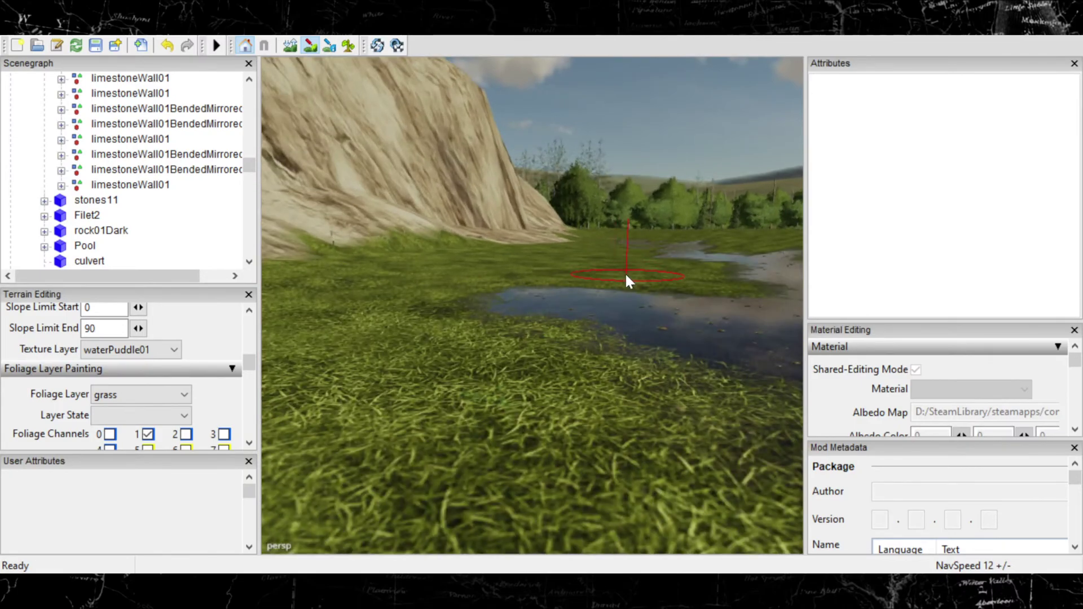
{"action": "scroll", "coordinate": [604, 276], "scroll_direction": "up", "scroll_amount": 3}
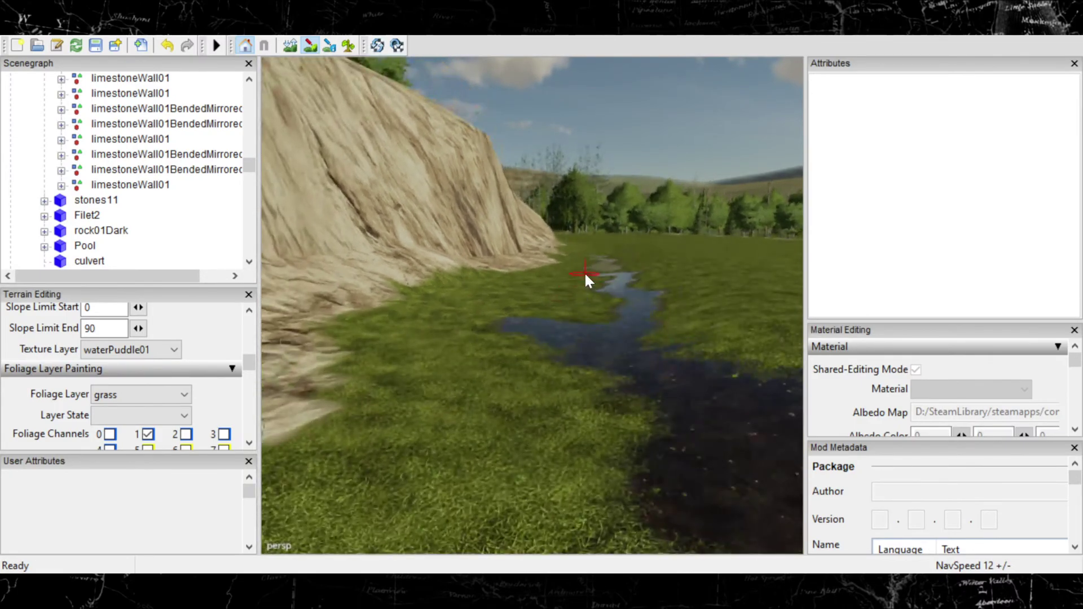
{"action": "left_click_drag", "start_coordinate": [574, 275], "coordinate": [537, 295]}
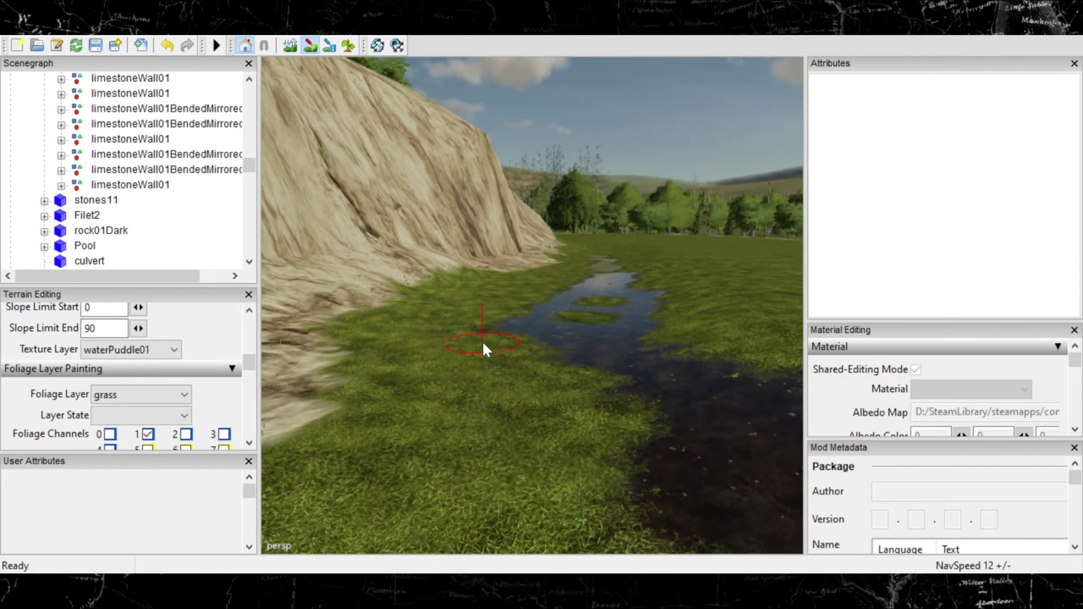
{"action": "mouse_move", "coordinate": [482, 340]}
{"action": "left_mouse_down"}
{"action": "mouse_move", "coordinate": [473, 382]}
{"action": "mouse_move", "coordinate": [390, 446]}
{"action": "left_mouse_up"}
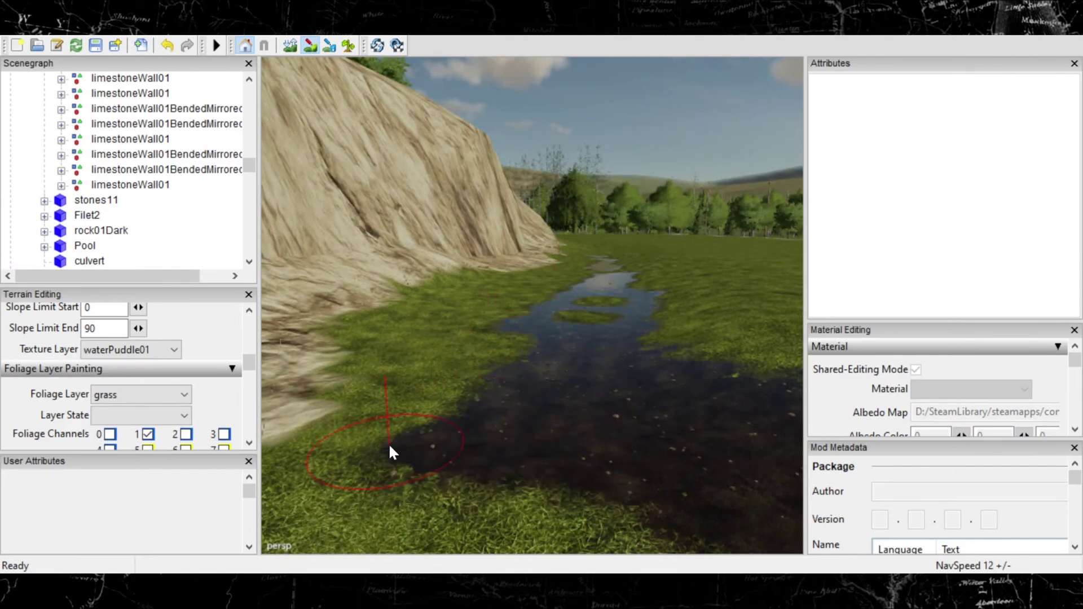
Step: Broaden the near section of the stream beside the rock face with waterPuddle01, filling the grass gap within it
{"action": "scroll", "coordinate": [391, 441], "scroll_direction": "down", "scroll_amount": 3}
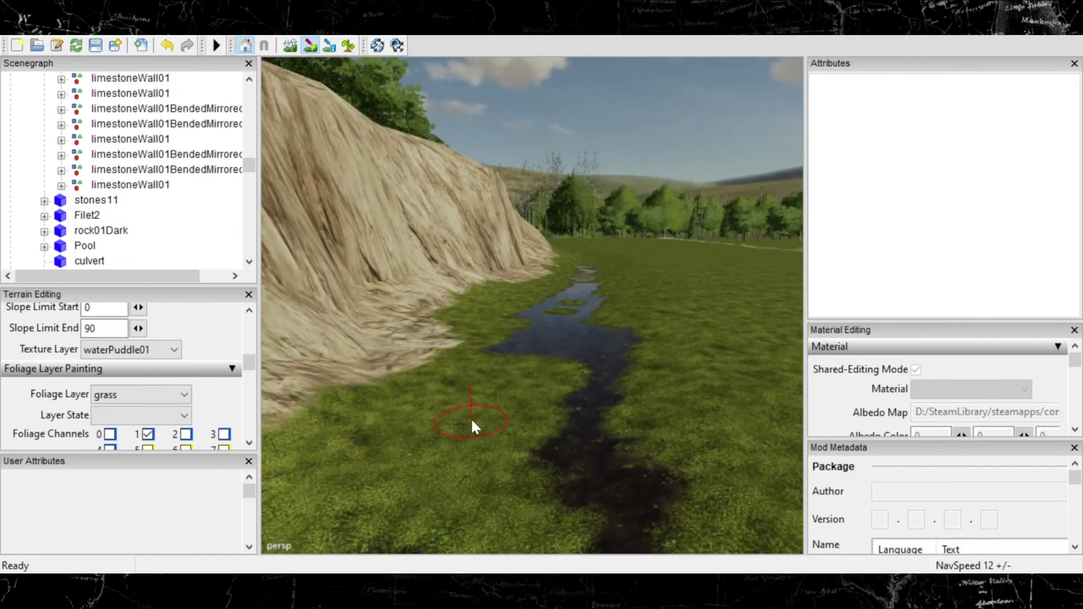
{"action": "left_click_drag", "start_coordinate": [473, 372], "coordinate": [479, 367]}
{"action": "key", "text": "ctrl+z"}
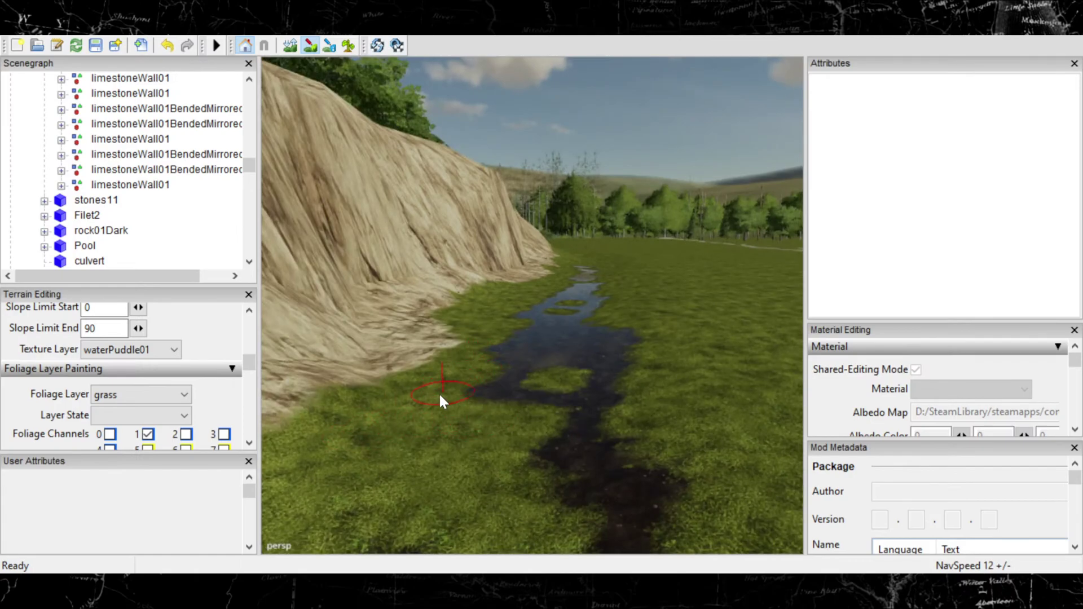
{"action": "left_click_drag", "start_coordinate": [467, 407], "coordinate": [510, 402]}
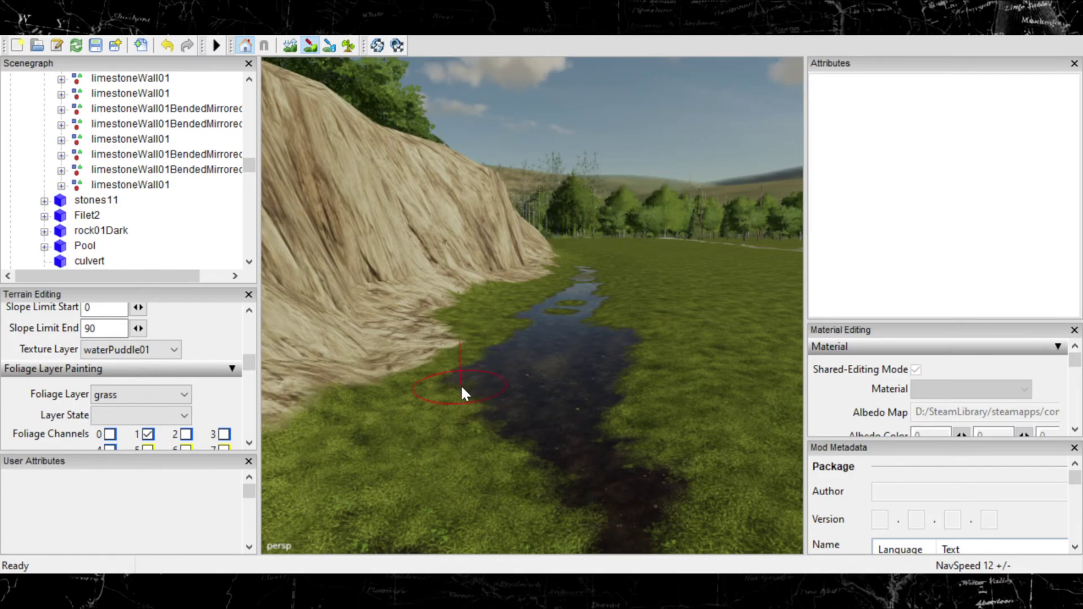
{"action": "mouse_move", "coordinate": [459, 413]}
{"action": "left_mouse_down"}
{"action": "mouse_move", "coordinate": [467, 406]}
{"action": "mouse_move", "coordinate": [423, 396]}
{"action": "left_mouse_up"}
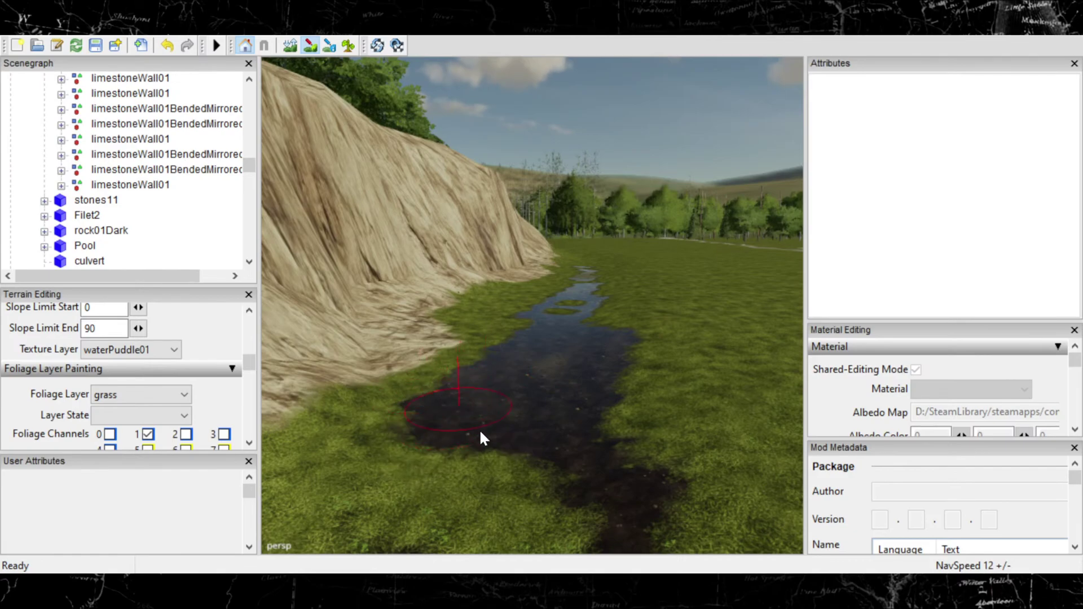
{"action": "mouse_move", "coordinate": [502, 451]}
{"action": "left_mouse_down"}
{"action": "mouse_move", "coordinate": [486, 479]}
{"action": "mouse_move", "coordinate": [454, 432]}
{"action": "left_mouse_up"}
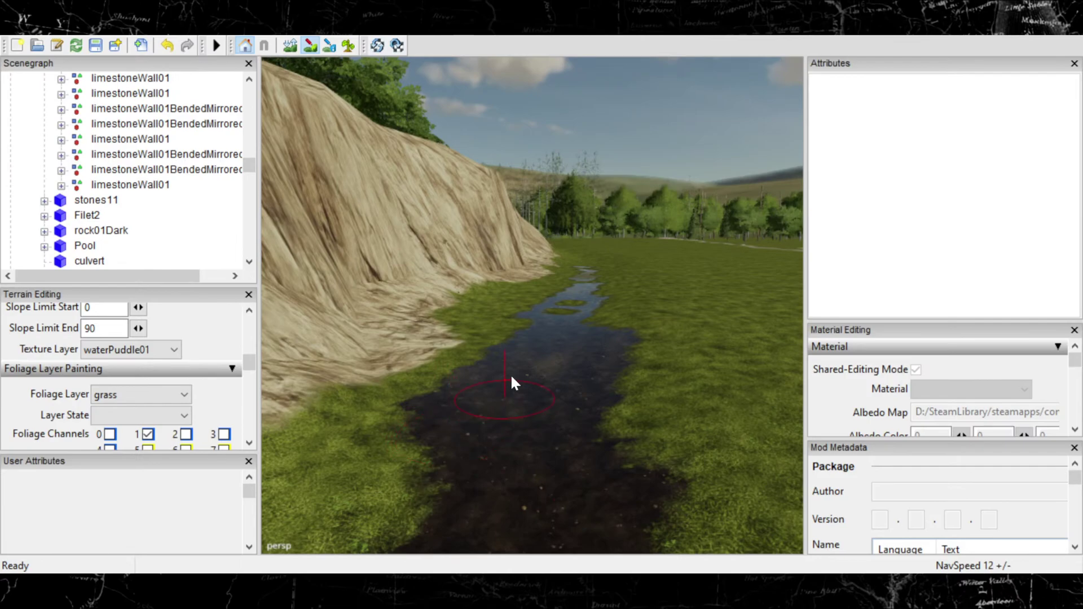
{"action": "key", "text": "w"}
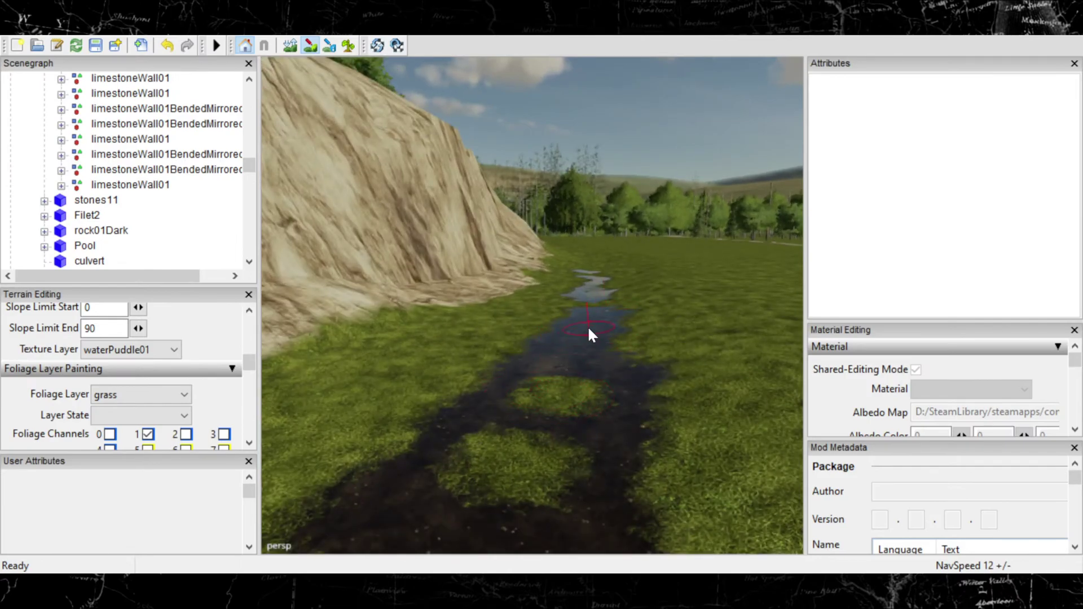
{"action": "left_click_drag", "start_coordinate": [589, 329], "coordinate": [589, 306], "text": "alt"}
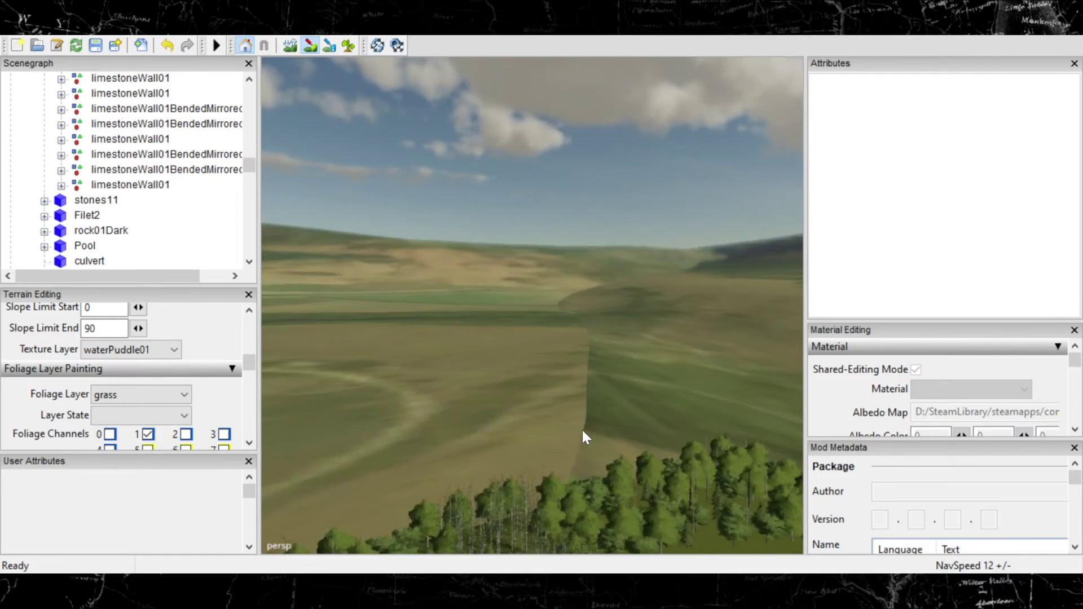
Step: Extend the far end of the waterPuddle01 stream as a connected winding strip along the foot of the tan rock face
{"action": "key", "text": "w"}
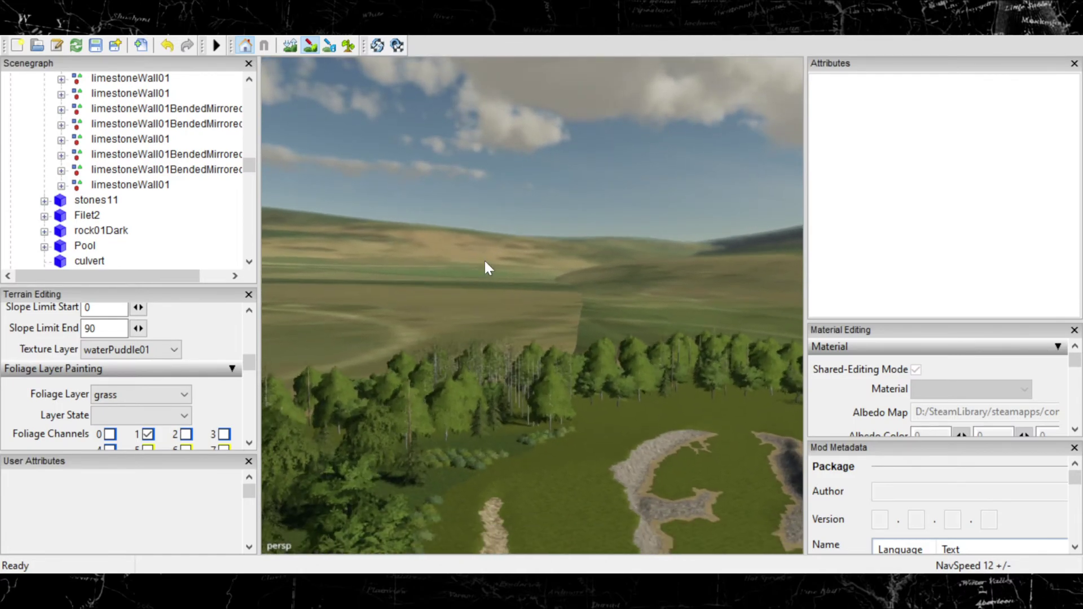
{"action": "key", "text": "w"}
{"action": "key", "text": "w"}
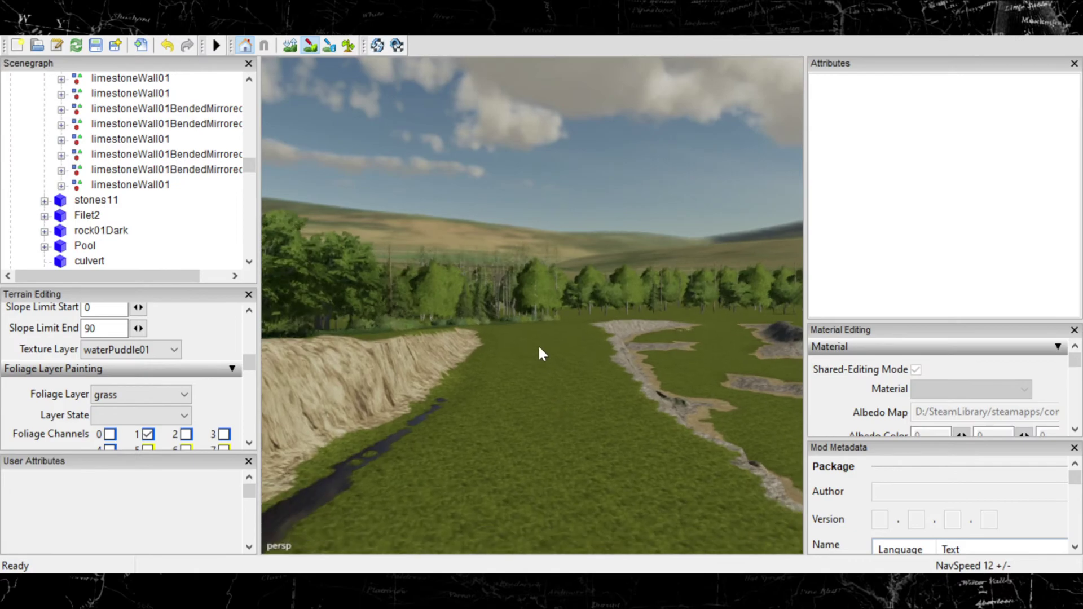
{"action": "key", "text": "w"}
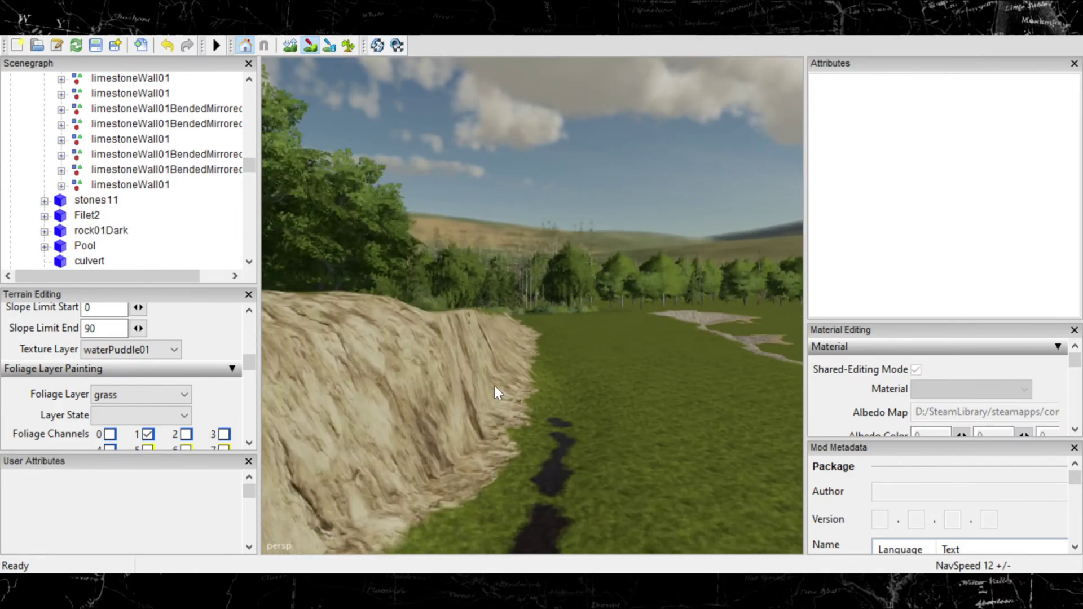
{"action": "key", "text": "d"}
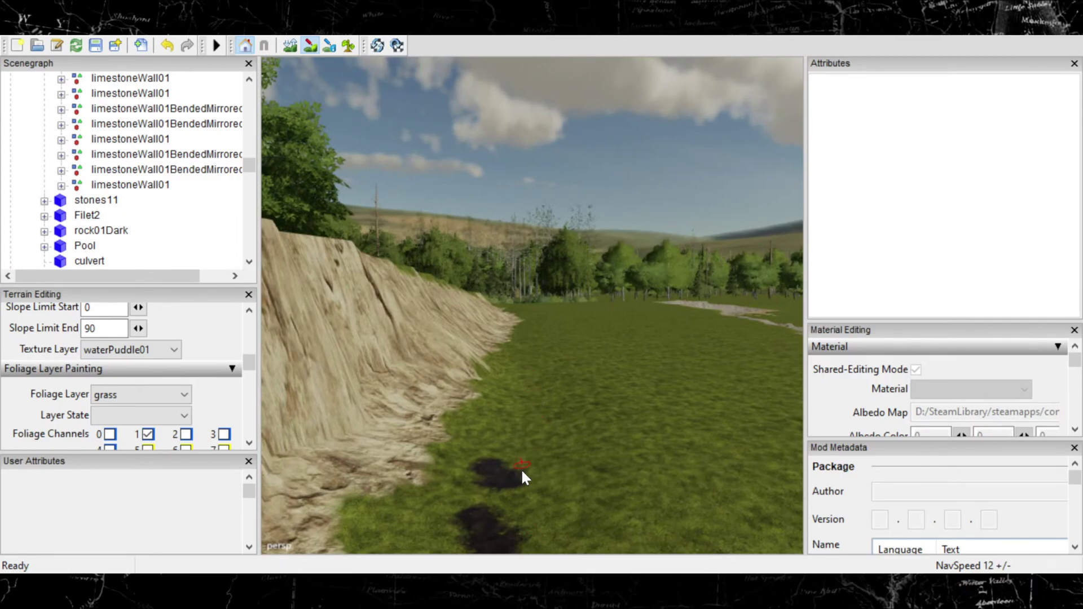
{"action": "mouse_move", "coordinate": [499, 495]}
{"action": "left_mouse_down"}
{"action": "mouse_move", "coordinate": [491, 516]}
{"action": "mouse_move", "coordinate": [523, 427]}
{"action": "mouse_move", "coordinate": [498, 449]}
{"action": "mouse_move", "coordinate": [512, 409]}
{"action": "left_mouse_up"}
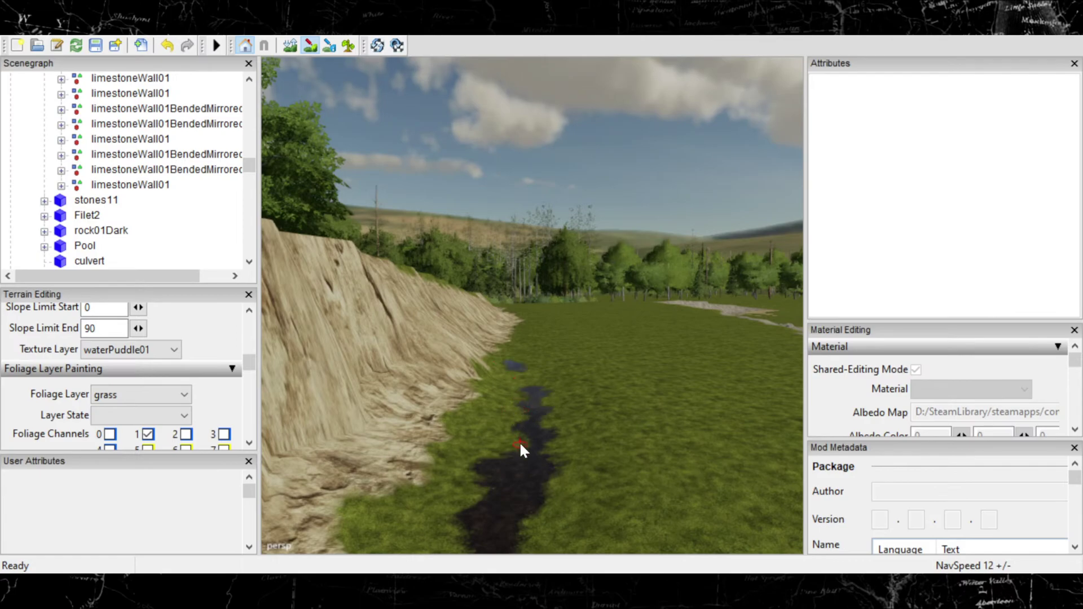
{"action": "left_click_drag", "start_coordinate": [520, 445], "coordinate": [525, 407]}
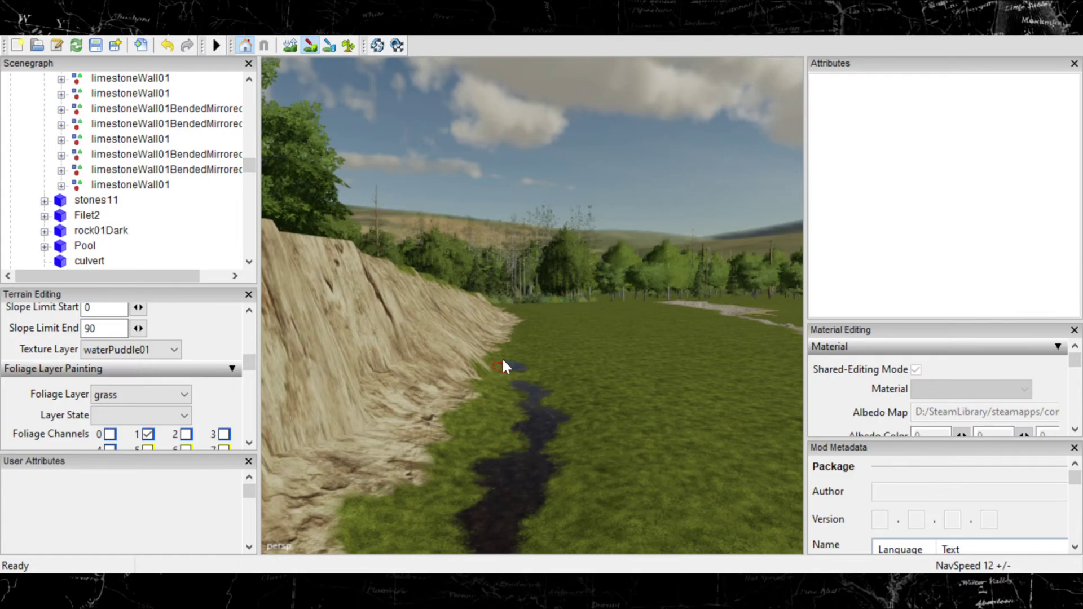
Step: Carry the waterPuddle01 stream on along the base of the tan rock face to its far corner, covering the rock spit across it
{"action": "mouse_move", "coordinate": [503, 373]}
{"action": "right_mouse_down"}
{"action": "mouse_move", "coordinate": [591, 333]}
{"action": "mouse_move", "coordinate": [571, 393]}
{"action": "mouse_move", "coordinate": [573, 370]}
{"action": "mouse_move", "coordinate": [563, 383]}
{"action": "right_mouse_up"}
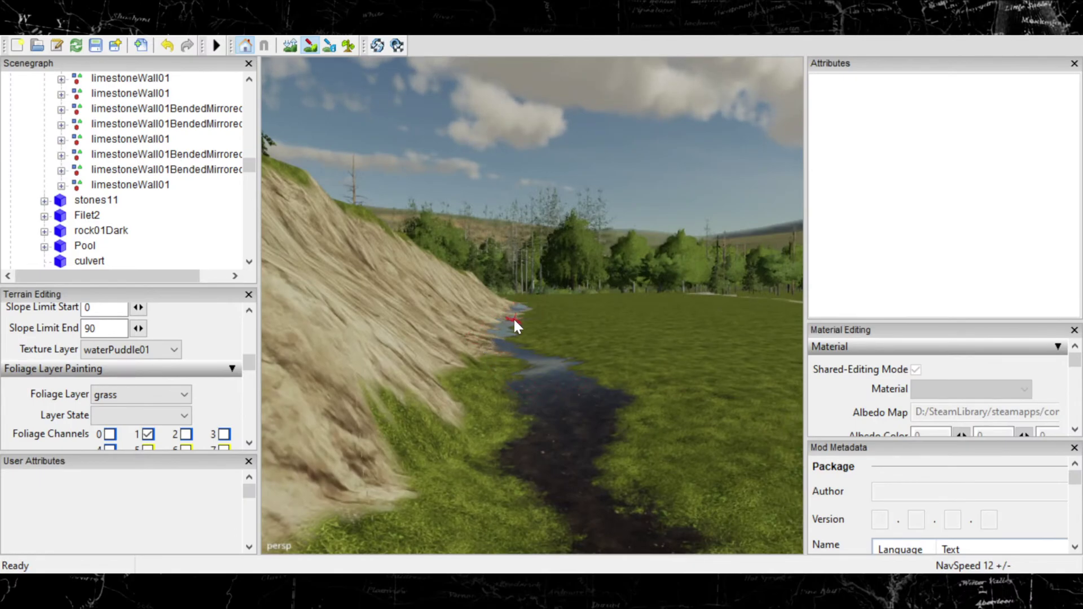
{"action": "right_click_drag", "start_coordinate": [508, 329], "coordinate": [510, 395]}
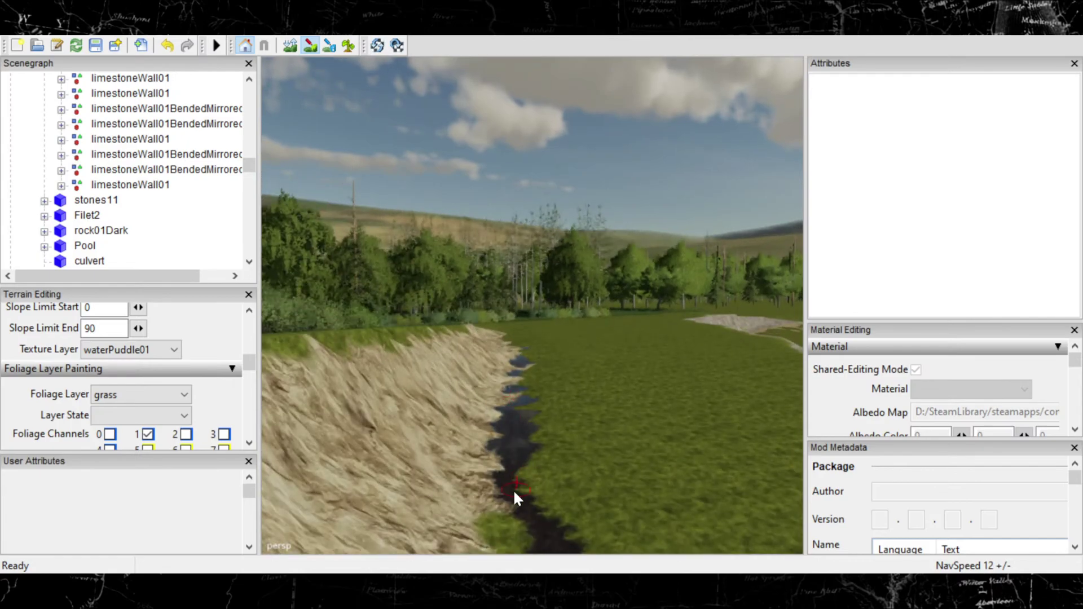
{"action": "mouse_move", "coordinate": [535, 455]}
{"action": "right_mouse_down"}
{"action": "mouse_move", "coordinate": [577, 419]}
{"action": "mouse_move", "coordinate": [524, 455]}
{"action": "right_mouse_up"}
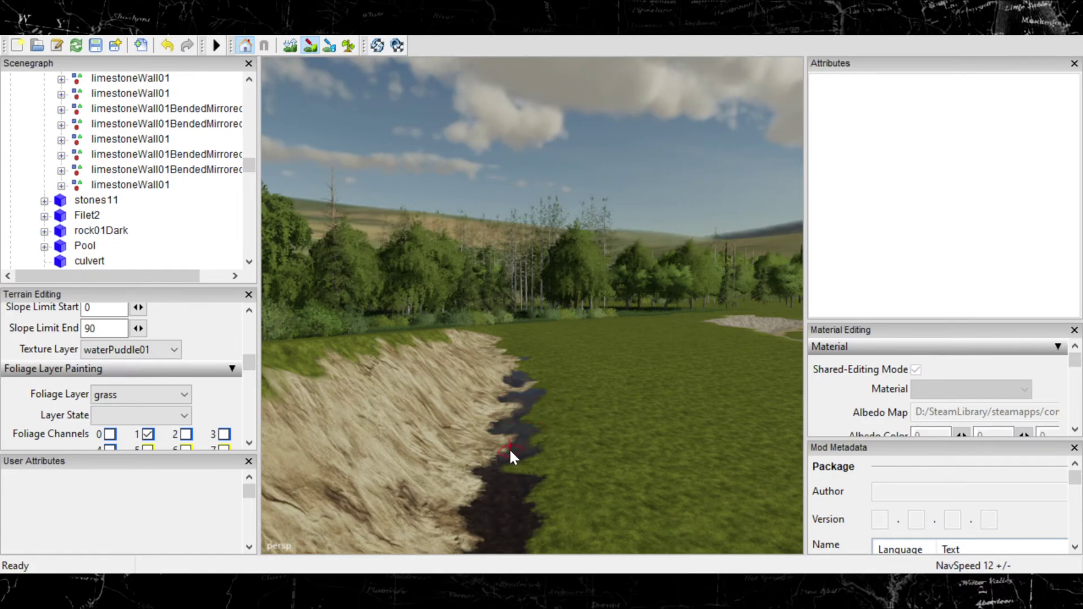
{"action": "mouse_move", "coordinate": [484, 455]}
{"action": "right_mouse_down"}
{"action": "mouse_move", "coordinate": [472, 458]}
{"action": "mouse_move", "coordinate": [605, 406]}
{"action": "mouse_move", "coordinate": [572, 462]}
{"action": "right_mouse_up"}
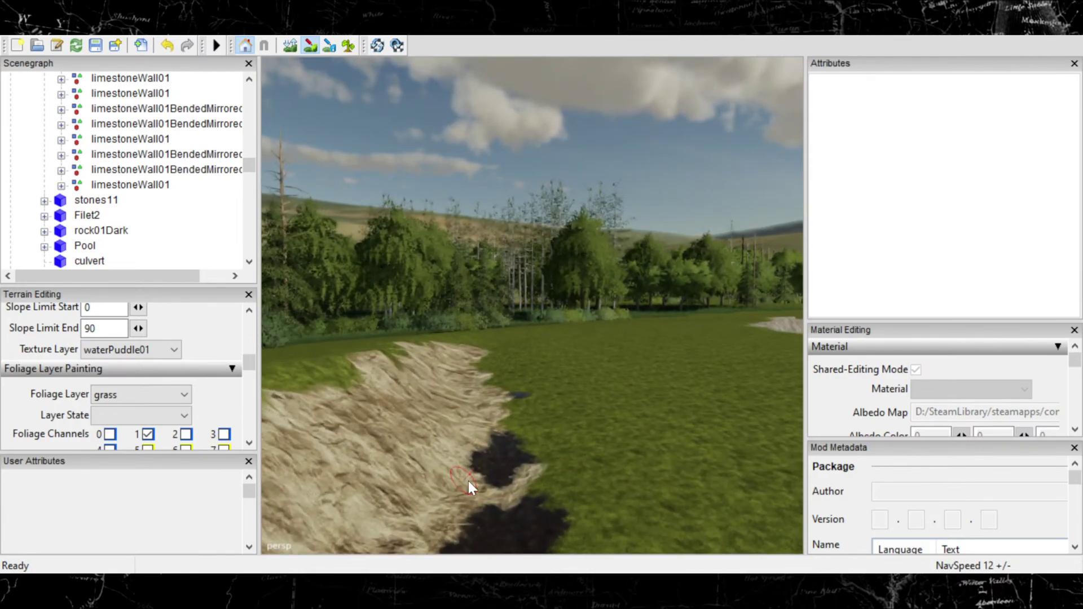
{"action": "left_click_drag", "start_coordinate": [469, 483], "coordinate": [489, 505]}
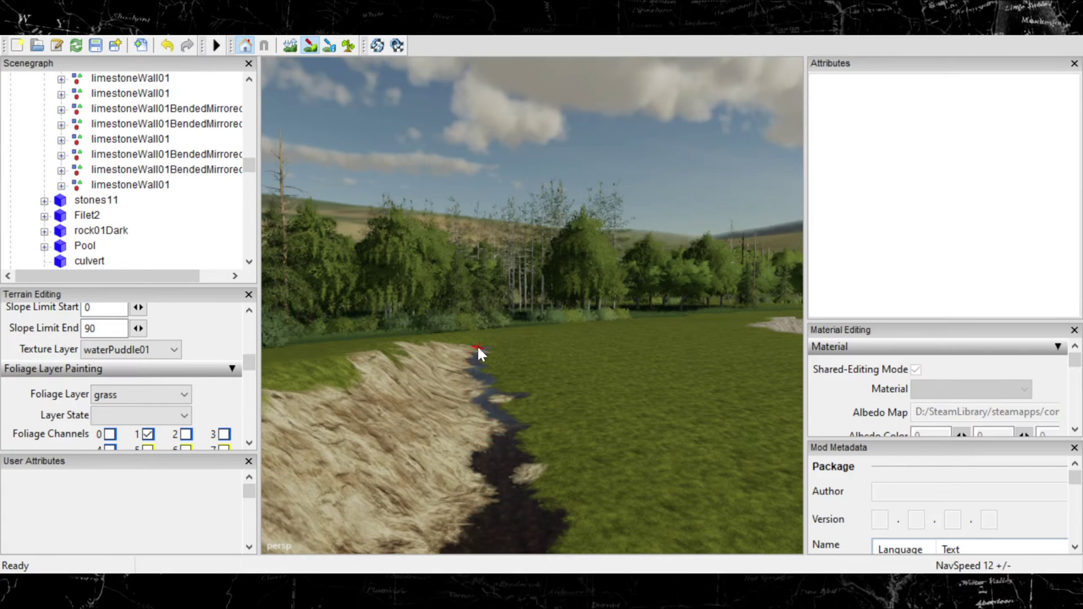
{"action": "mouse_move", "coordinate": [479, 344]}
{"action": "right_mouse_down"}
{"action": "mouse_move", "coordinate": [526, 361]}
{"action": "mouse_move", "coordinate": [497, 390]}
{"action": "mouse_move", "coordinate": [504, 364]}
{"action": "mouse_move", "coordinate": [476, 382]}
{"action": "mouse_move", "coordinate": [581, 341]}
{"action": "mouse_move", "coordinate": [488, 388]}
{"action": "mouse_move", "coordinate": [547, 374]}
{"action": "mouse_move", "coordinate": [518, 372]}
{"action": "right_mouse_up"}
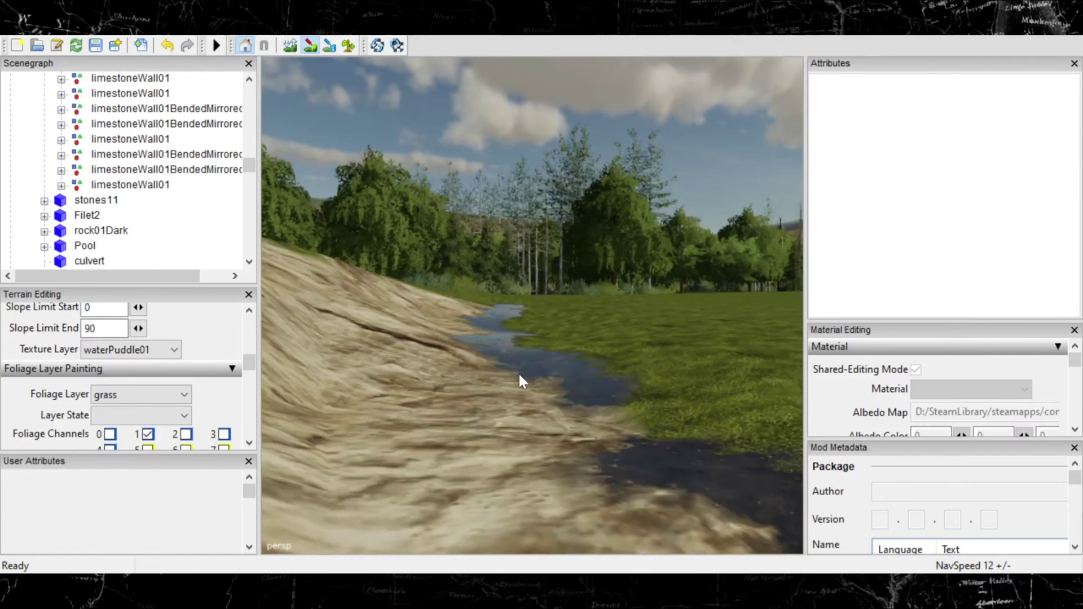
Step: Widen the stream at the end of the tan rock face and taper it into the grass toward the trees with waterPuddle01
{"action": "mouse_move", "coordinate": [520, 376]}
{"action": "left_mouse_down"}
{"action": "mouse_move", "coordinate": [575, 431]}
{"action": "mouse_move", "coordinate": [458, 386]}
{"action": "left_mouse_up"}
{"action": "mouse_move", "coordinate": [496, 367]}
{"action": "right_mouse_down"}
{"action": "mouse_move", "coordinate": [532, 343]}
{"action": "mouse_move", "coordinate": [481, 343]}
{"action": "right_mouse_up"}
{"action": "mouse_move", "coordinate": [528, 343]}
{"action": "left_mouse_down"}
{"action": "mouse_move", "coordinate": [513, 358]}
{"action": "mouse_move", "coordinate": [511, 337]}
{"action": "mouse_move", "coordinate": [487, 337]}
{"action": "left_mouse_up"}
{"action": "mouse_move", "coordinate": [486, 327]}
{"action": "right_mouse_down"}
{"action": "mouse_move", "coordinate": [537, 323]}
{"action": "mouse_move", "coordinate": [536, 336]}
{"action": "right_mouse_up"}
{"action": "mouse_move", "coordinate": [499, 390]}
{"action": "left_mouse_down"}
{"action": "mouse_move", "coordinate": [462, 388]}
{"action": "mouse_move", "coordinate": [460, 362]}
{"action": "left_mouse_up"}
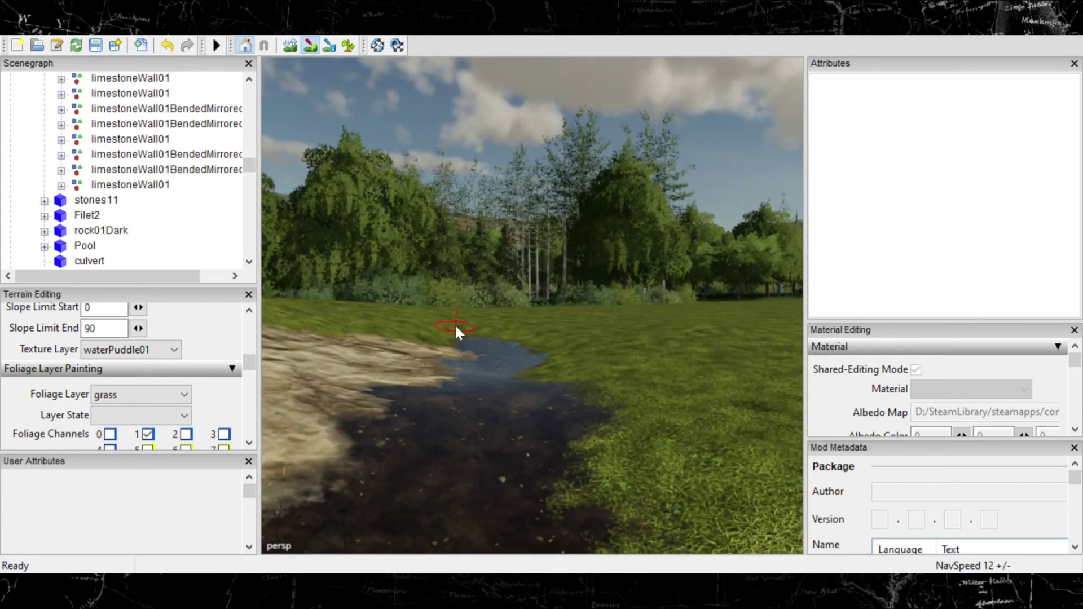
{"action": "left_click_drag", "start_coordinate": [463, 324], "coordinate": [440, 321]}
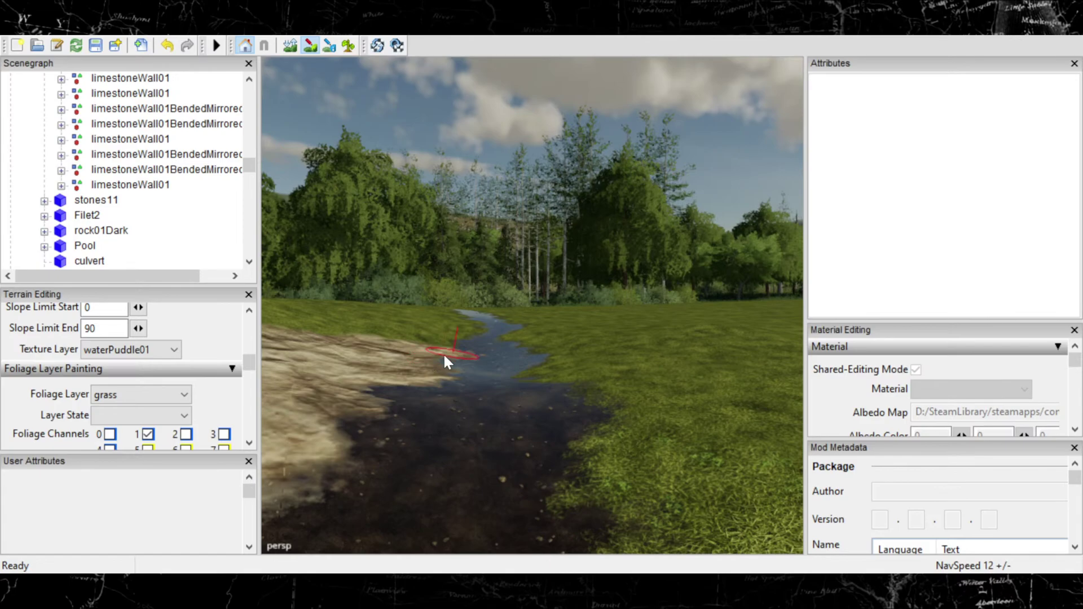
Step: Paint waterPuddle01 across the bare rock between the dark water patches at the foot of the grey rock face
{"action": "mouse_move", "coordinate": [479, 351]}
{"action": "right_mouse_down"}
{"action": "mouse_move", "coordinate": [515, 370]}
{"action": "mouse_move", "coordinate": [549, 411]}
{"action": "mouse_move", "coordinate": [495, 366]}
{"action": "mouse_move", "coordinate": [330, 357]}
{"action": "mouse_move", "coordinate": [455, 315]}
{"action": "mouse_move", "coordinate": [576, 364]}
{"action": "mouse_move", "coordinate": [748, 307]}
{"action": "mouse_move", "coordinate": [476, 326]}
{"action": "mouse_move", "coordinate": [562, 357]}
{"action": "mouse_move", "coordinate": [607, 357]}
{"action": "mouse_move", "coordinate": [578, 323]}
{"action": "mouse_move", "coordinate": [354, 437]}
{"action": "mouse_move", "coordinate": [200, 565]}
{"action": "mouse_move", "coordinate": [536, 465]}
{"action": "mouse_move", "coordinate": [370, 476]}
{"action": "mouse_move", "coordinate": [570, 262]}
{"action": "mouse_move", "coordinate": [687, 172]}
{"action": "mouse_move", "coordinate": [638, 371]}
{"action": "mouse_move", "coordinate": [381, 262]}
{"action": "mouse_move", "coordinate": [315, 277]}
{"action": "mouse_move", "coordinate": [374, 369]}
{"action": "mouse_move", "coordinate": [509, 425]}
{"action": "mouse_move", "coordinate": [404, 211]}
{"action": "mouse_move", "coordinate": [443, 322]}
{"action": "mouse_move", "coordinate": [518, 368]}
{"action": "mouse_move", "coordinate": [629, 373]}
{"action": "right_mouse_up"}
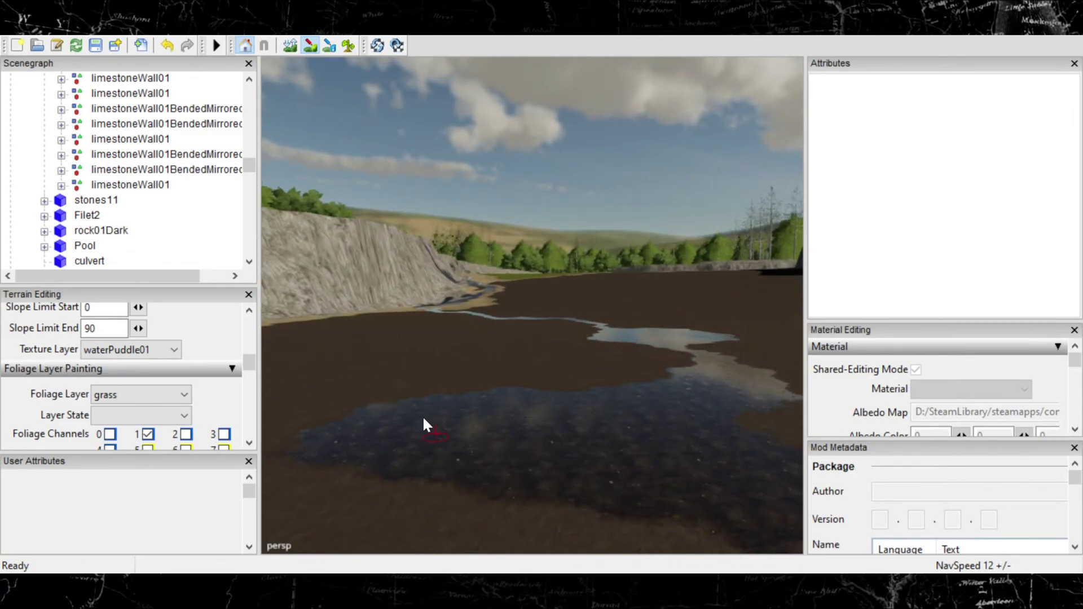
{"action": "right_click_drag", "start_coordinate": [527, 380], "coordinate": [618, 388]}
{"action": "right_click_drag", "start_coordinate": [411, 370], "coordinate": [397, 386]}
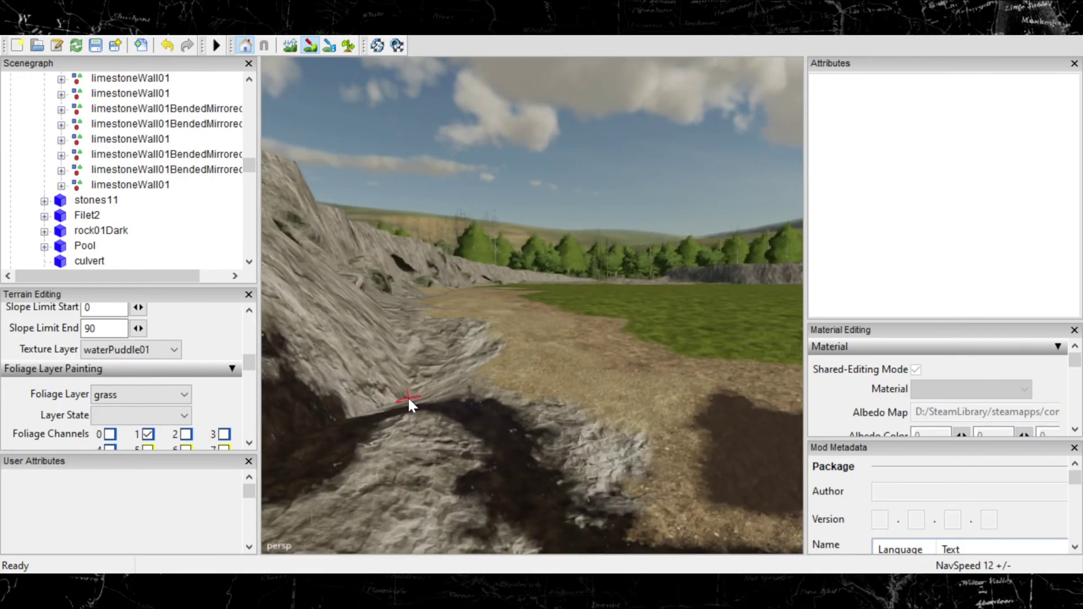
{"action": "middle_click_drag", "start_coordinate": [410, 397], "coordinate": [408, 406], "text": "alt"}
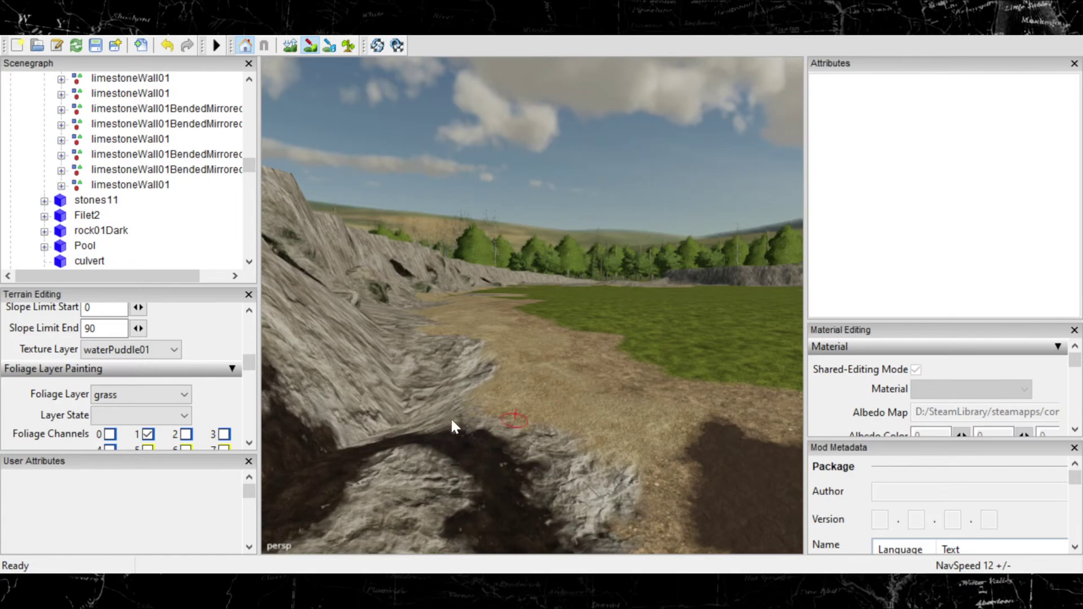
{"action": "mouse_move", "coordinate": [356, 458]}
{"action": "left_mouse_down"}
{"action": "mouse_move", "coordinate": [402, 412]}
{"action": "mouse_move", "coordinate": [395, 428]}
{"action": "left_mouse_up"}
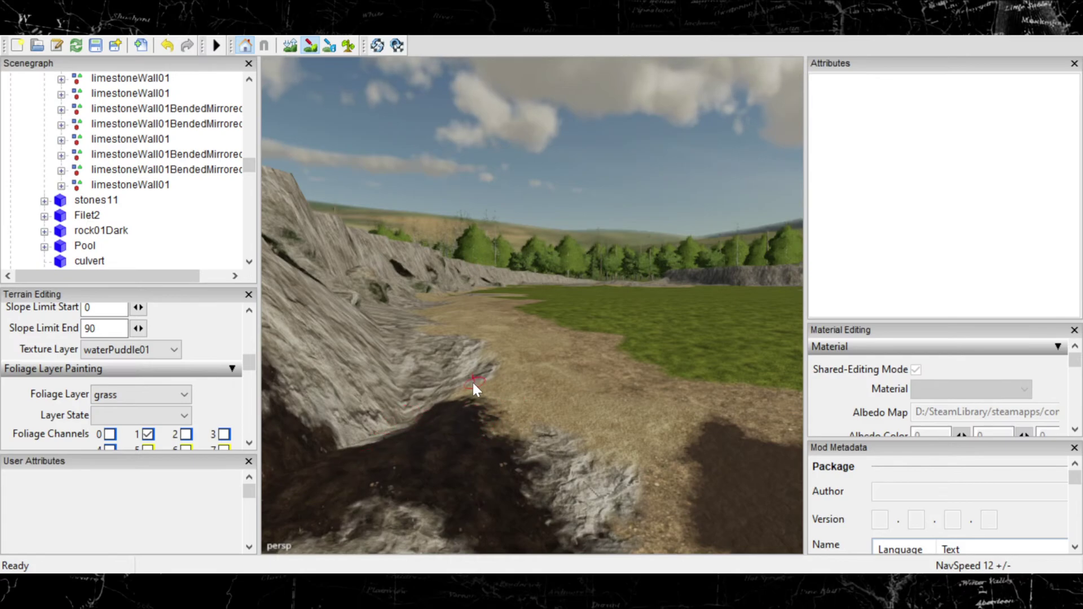
Step: Sculpt the terrain under the painted water at the grey rock face downward to form a sunken stream bed
{"action": "left_click", "coordinate": [291, 48]}
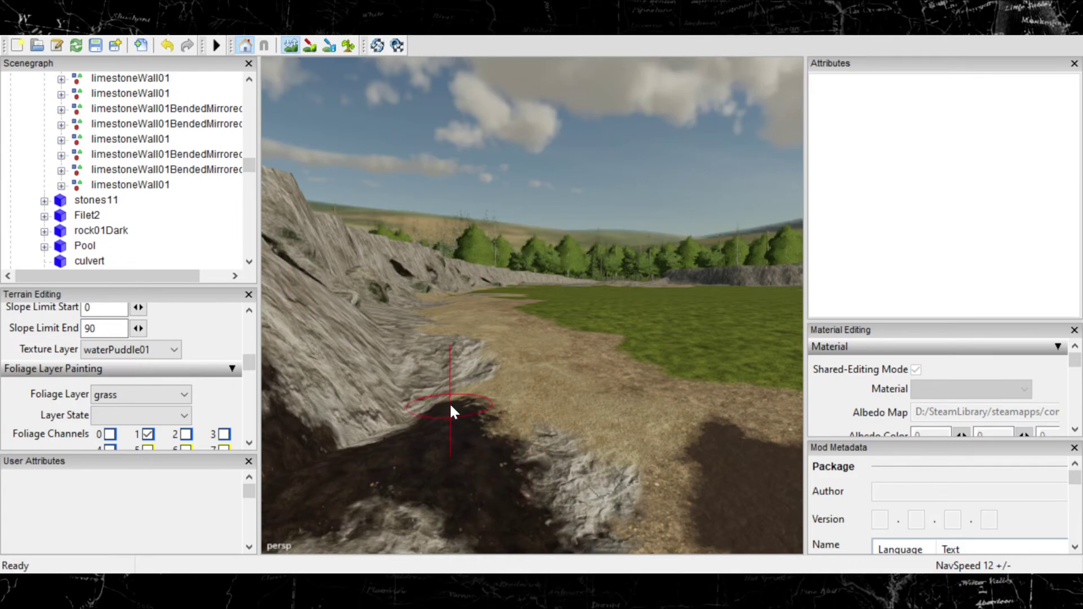
{"action": "mouse_move", "coordinate": [452, 408]}
{"action": "left_mouse_down"}
{"action": "mouse_move", "coordinate": [458, 429]}
{"action": "mouse_move", "coordinate": [466, 410]}
{"action": "left_mouse_up"}
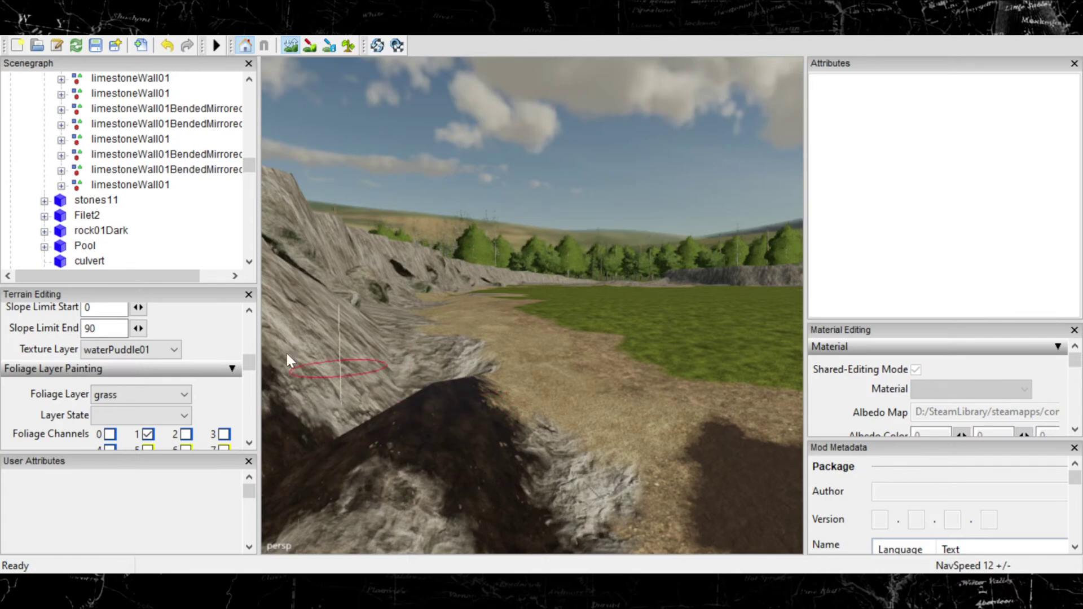
{"action": "key", "text": "ctrl+z"}
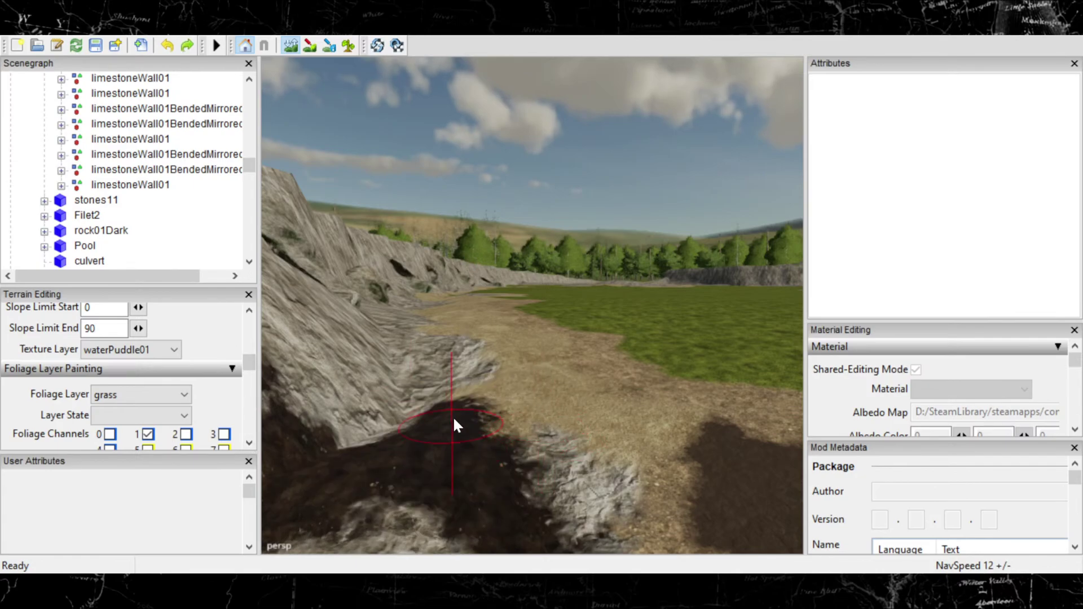
{"action": "key", "text": "ctrl+y"}
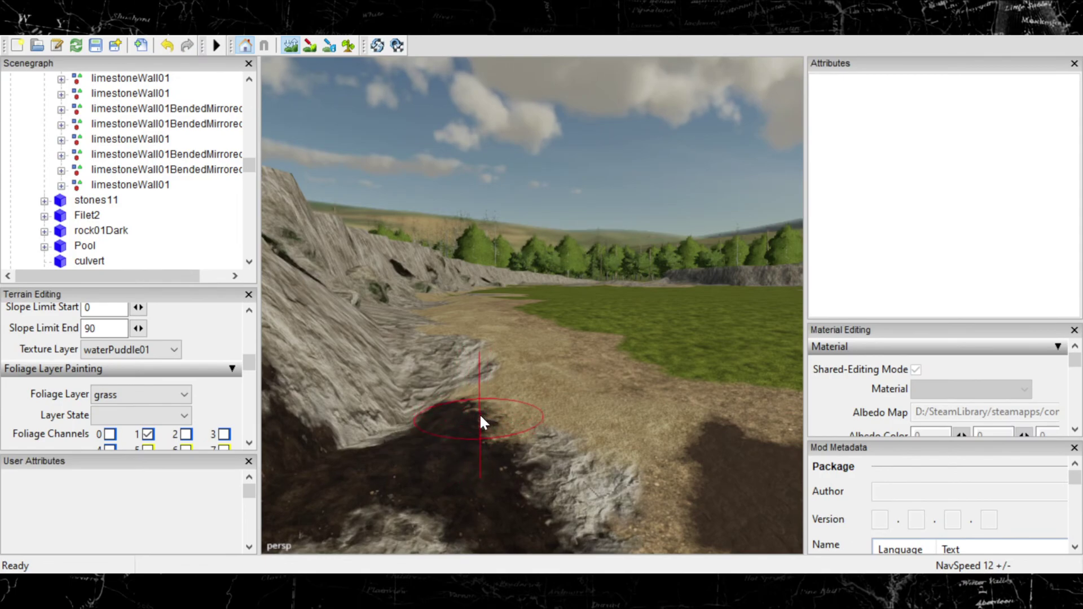
{"action": "mouse_move", "coordinate": [483, 410]}
{"action": "left_mouse_down"}
{"action": "mouse_move", "coordinate": [475, 392]}
{"action": "mouse_move", "coordinate": [498, 373]}
{"action": "mouse_move", "coordinate": [504, 443]}
{"action": "left_mouse_up"}
{"action": "mouse_move", "coordinate": [497, 417]}
{"action": "left_mouse_down"}
{"action": "mouse_move", "coordinate": [496, 428]}
{"action": "mouse_move", "coordinate": [522, 425]}
{"action": "mouse_move", "coordinate": [504, 395]}
{"action": "mouse_move", "coordinate": [437, 407]}
{"action": "mouse_move", "coordinate": [457, 422]}
{"action": "mouse_move", "coordinate": [482, 417]}
{"action": "mouse_move", "coordinate": [473, 422]}
{"action": "mouse_move", "coordinate": [493, 433]}
{"action": "mouse_move", "coordinate": [507, 416]}
{"action": "mouse_move", "coordinate": [494, 424]}
{"action": "mouse_move", "coordinate": [491, 407]}
{"action": "mouse_move", "coordinate": [489, 424]}
{"action": "mouse_move", "coordinate": [485, 412]}
{"action": "left_mouse_up"}
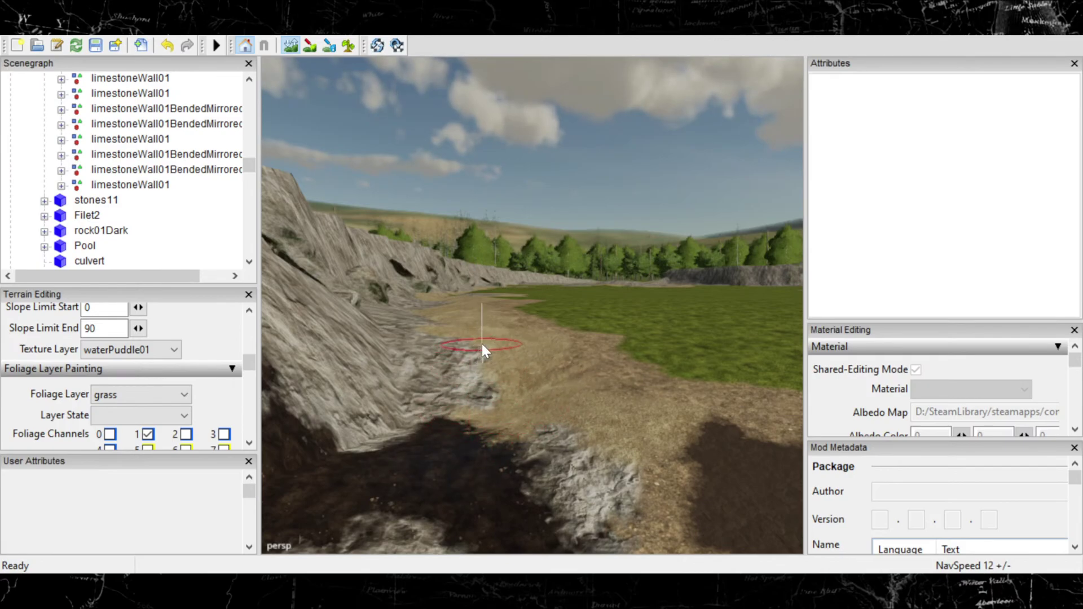
Step: Lower the rocky ledge and sandy ground just beyond the painted water to lead the stream bed along the grey rock face
{"action": "mouse_move", "coordinate": [482, 344]}
{"action": "left_mouse_down"}
{"action": "mouse_move", "coordinate": [450, 333]}
{"action": "mouse_move", "coordinate": [466, 358]}
{"action": "mouse_move", "coordinate": [458, 333]}
{"action": "left_mouse_up"}
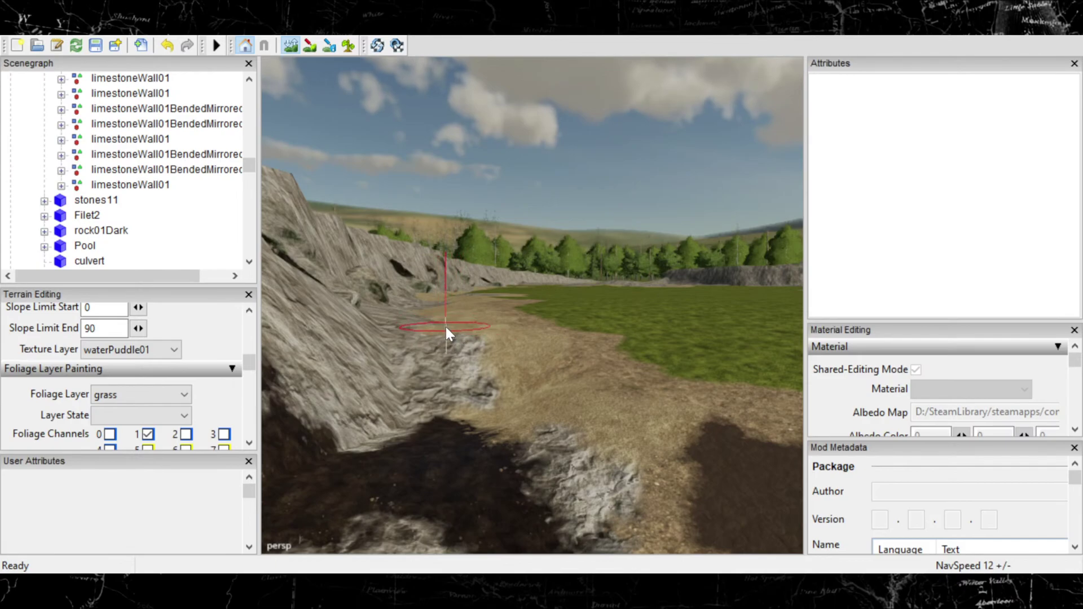
{"action": "left_click_drag", "start_coordinate": [472, 338], "coordinate": [470, 356]}
{"action": "left_click", "coordinate": [464, 347]}
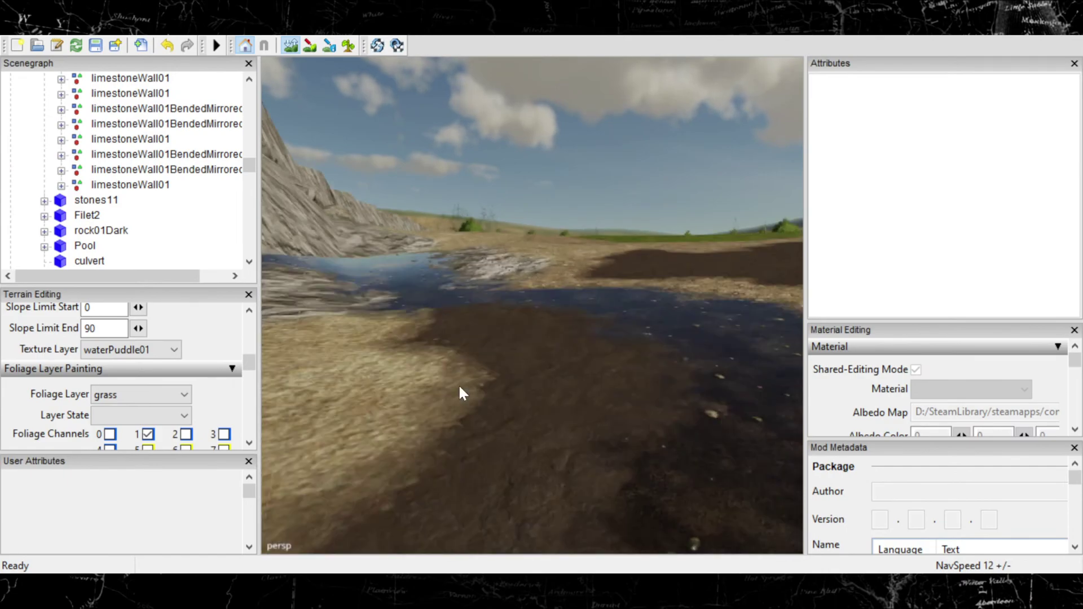
{"action": "mouse_move", "coordinate": [459, 388]}
{"action": "right_mouse_down"}
{"action": "mouse_move", "coordinate": [480, 397]}
{"action": "mouse_move", "coordinate": [490, 365]}
{"action": "mouse_move", "coordinate": [474, 370]}
{"action": "mouse_move", "coordinate": [483, 387]}
{"action": "mouse_move", "coordinate": [502, 363]}
{"action": "mouse_move", "coordinate": [489, 392]}
{"action": "mouse_move", "coordinate": [504, 402]}
{"action": "mouse_move", "coordinate": [476, 341]}
{"action": "mouse_move", "coordinate": [491, 348]}
{"action": "right_mouse_up"}
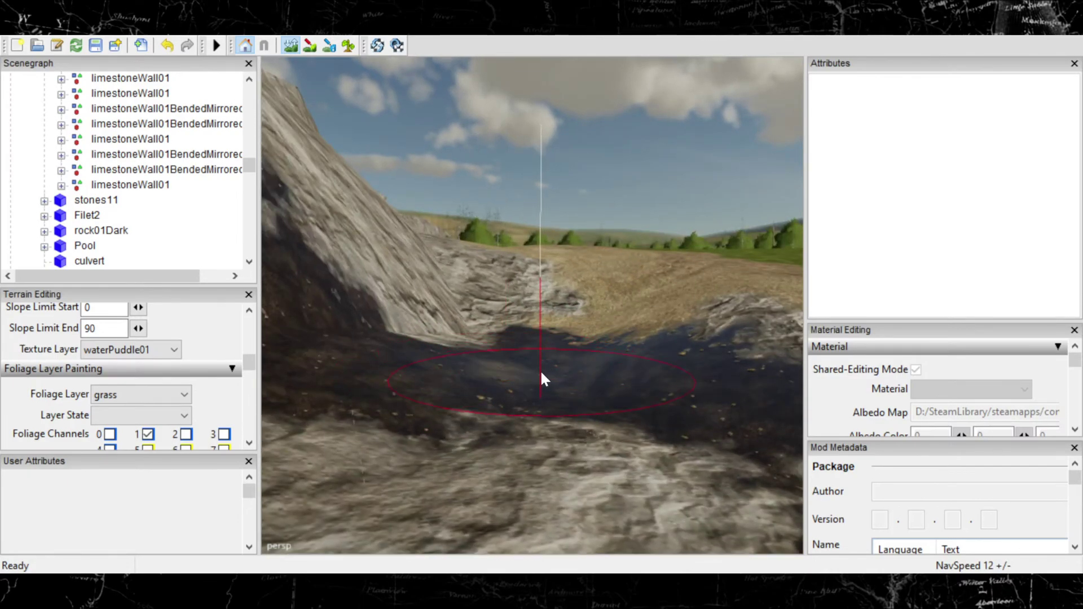
{"action": "mouse_move", "coordinate": [597, 412]}
{"action": "right_mouse_down"}
{"action": "mouse_move", "coordinate": [519, 375]}
{"action": "mouse_move", "coordinate": [510, 383]}
{"action": "mouse_move", "coordinate": [401, 367]}
{"action": "mouse_move", "coordinate": [503, 338]}
{"action": "mouse_move", "coordinate": [473, 354]}
{"action": "mouse_move", "coordinate": [504, 362]}
{"action": "mouse_move", "coordinate": [489, 367]}
{"action": "mouse_move", "coordinate": [534, 341]}
{"action": "right_mouse_up"}
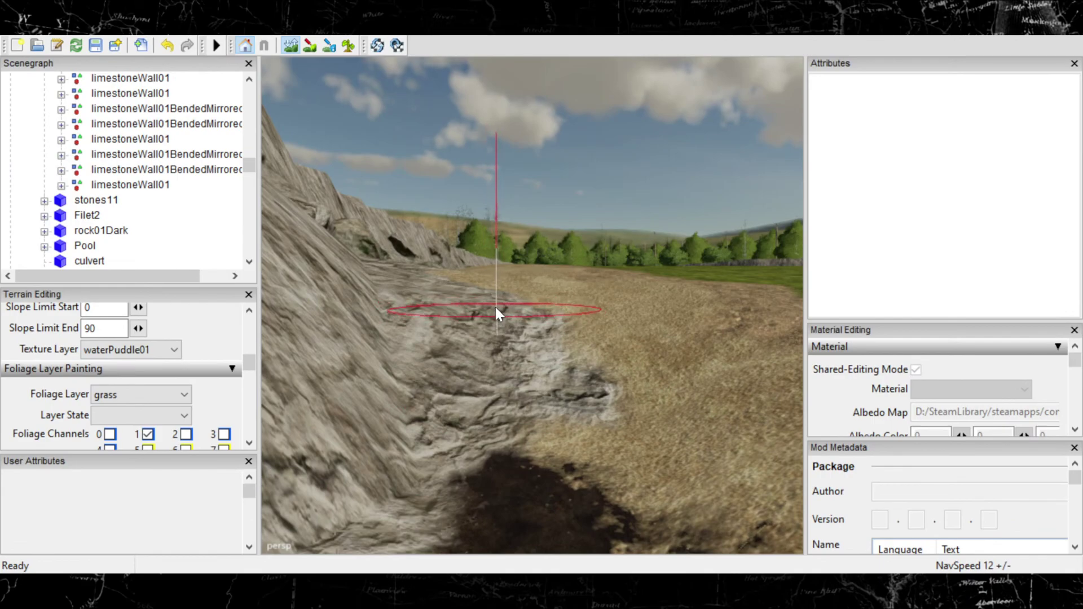
Step: Carve the stream channel farther through the sandy ground along the foot of the grey rock face
{"action": "scroll", "coordinate": [500, 324], "scroll_direction": "up", "scroll_amount": 3}
{"action": "scroll", "coordinate": [499, 320], "scroll_direction": "up", "scroll_amount": 5}
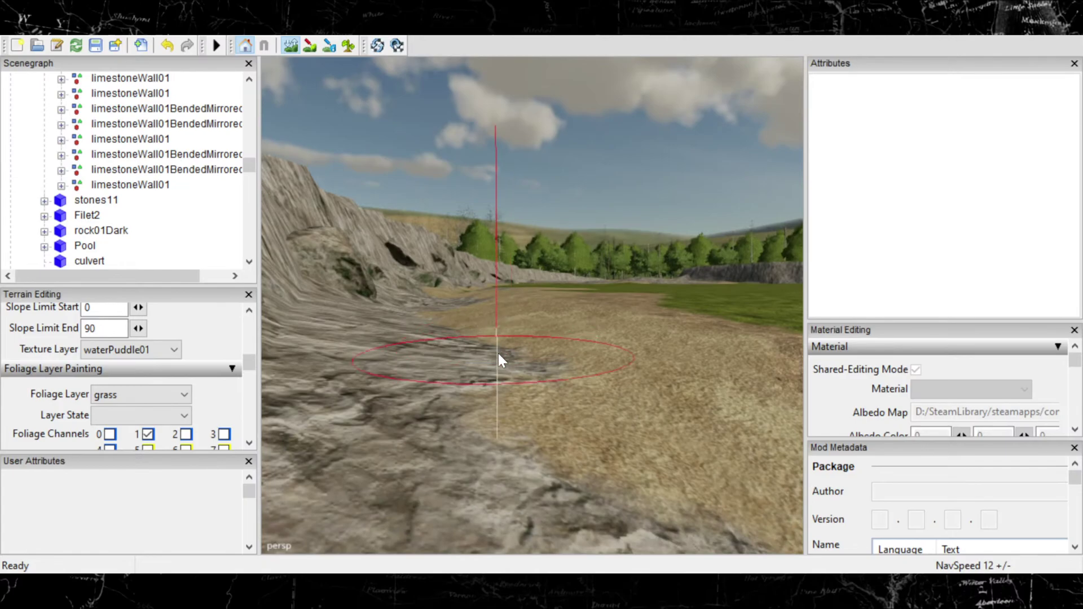
{"action": "scroll", "coordinate": [482, 351], "scroll_direction": "down", "scroll_amount": 2, "text": "ctrl"}
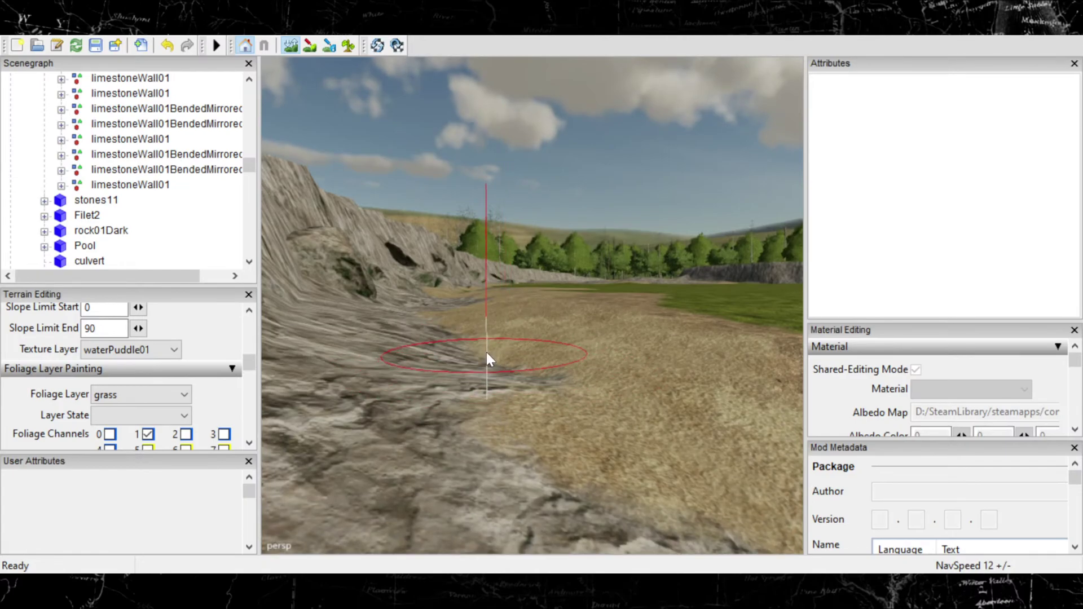
{"action": "scroll", "coordinate": [486, 352], "scroll_direction": "up", "scroll_amount": 2, "text": "ctrl"}
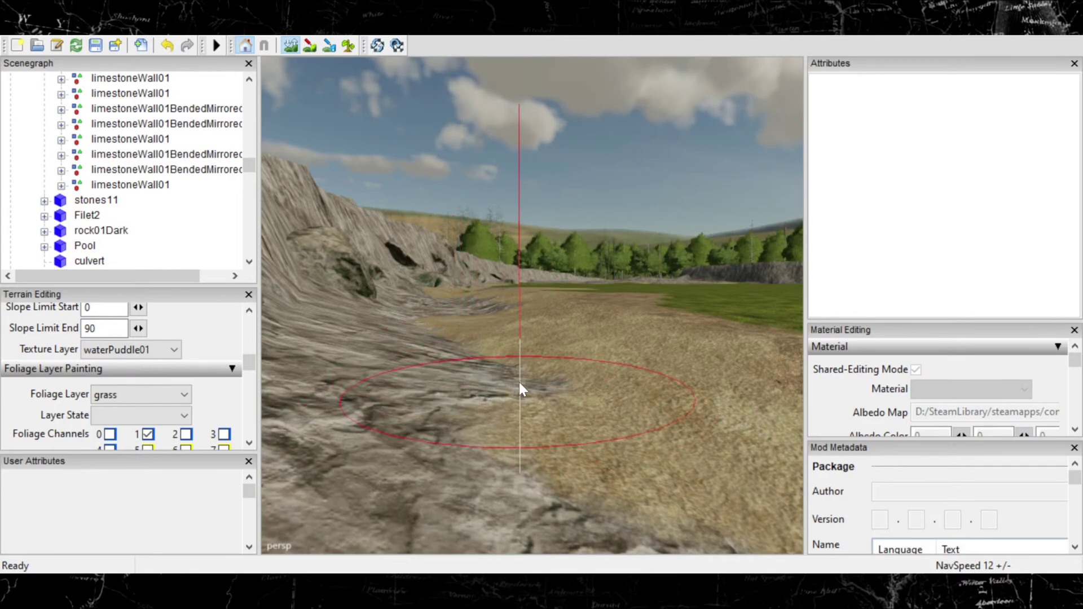
{"action": "scroll", "coordinate": [453, 365], "scroll_direction": "up", "scroll_amount": 5}
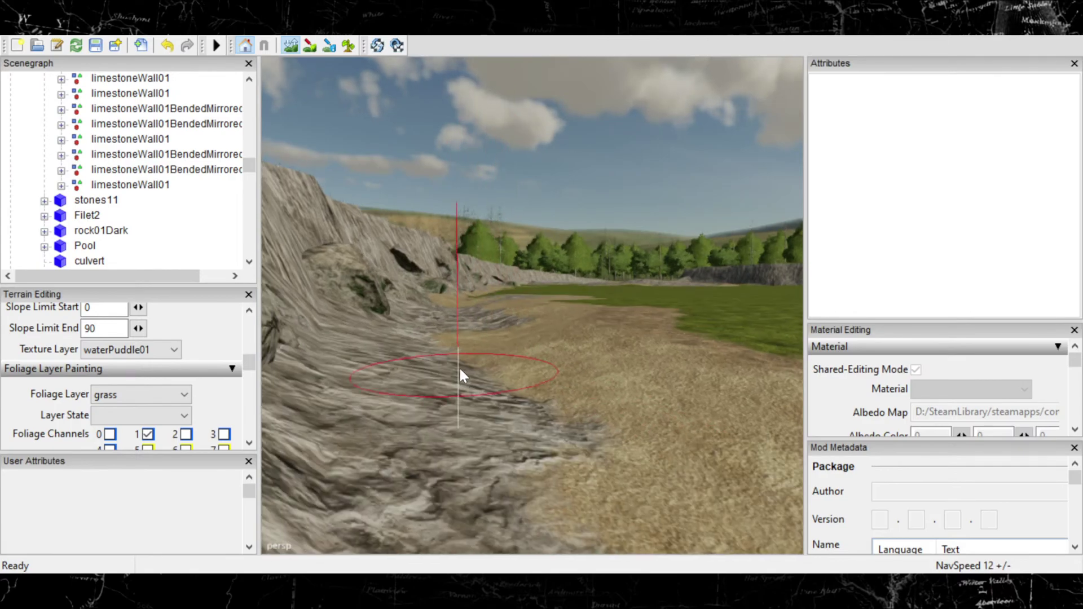
Step: Carve the stream channel through the rocky ledge and sandy ground along the foot of the grey rock face
{"action": "scroll", "coordinate": [509, 345], "scroll_direction": "down", "scroll_amount": 1}
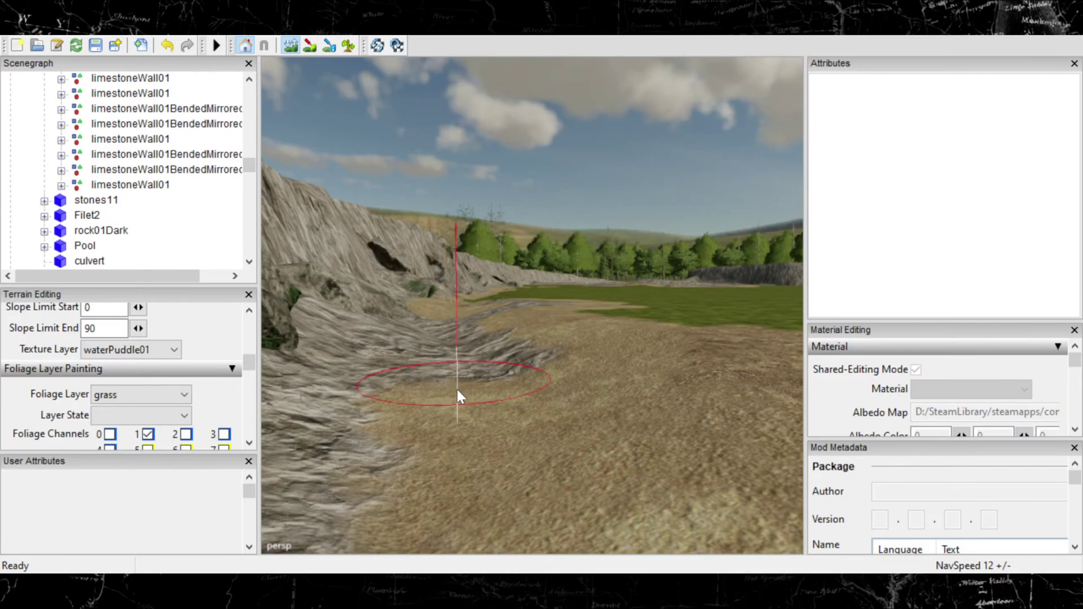
{"action": "mouse_move", "coordinate": [456, 388]}
{"action": "left_mouse_down"}
{"action": "mouse_move", "coordinate": [461, 403]}
{"action": "mouse_move", "coordinate": [529, 370]}
{"action": "mouse_move", "coordinate": [535, 354]}
{"action": "mouse_move", "coordinate": [510, 347]}
{"action": "left_mouse_up"}
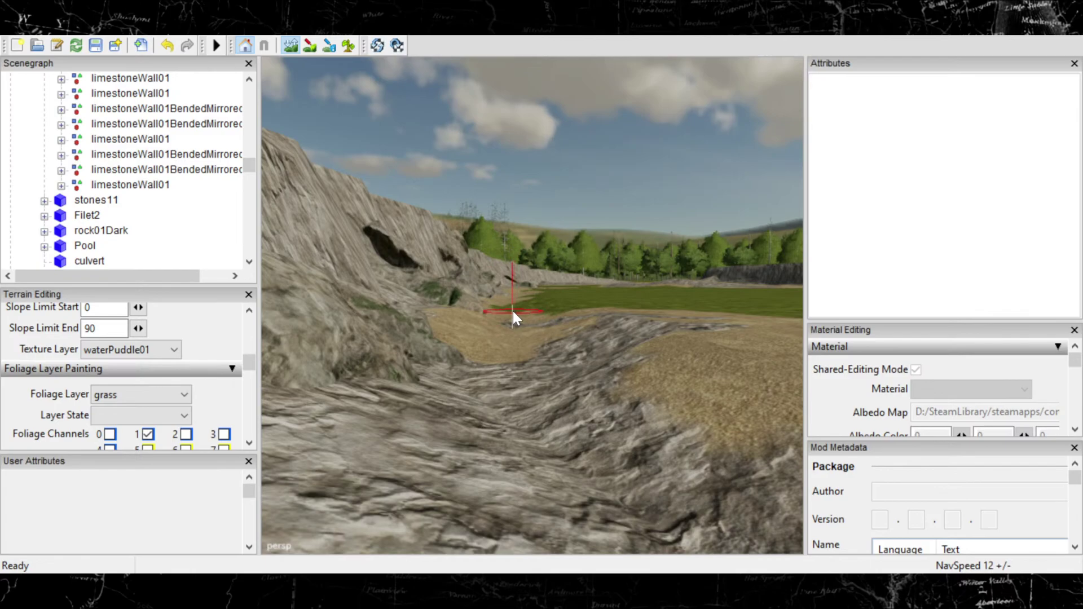
{"action": "mouse_move", "coordinate": [510, 302]}
{"action": "middle_mouse_down"}
{"action": "mouse_move", "coordinate": [503, 372]}
{"action": "mouse_move", "coordinate": [569, 337]}
{"action": "mouse_move", "coordinate": [511, 349]}
{"action": "mouse_move", "coordinate": [540, 345]}
{"action": "middle_mouse_up"}
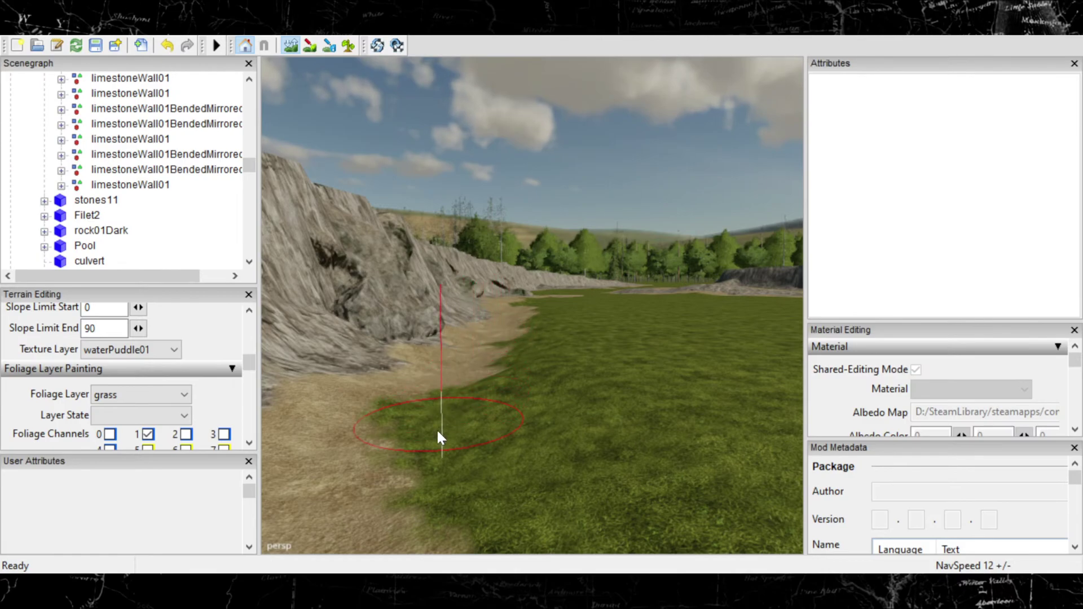
Step: Extend the sunken stream channel from the sandy strip into the edge of the grass beyond the boulder
{"action": "scroll", "coordinate": [519, 357], "scroll_direction": "up", "scroll_amount": 5}
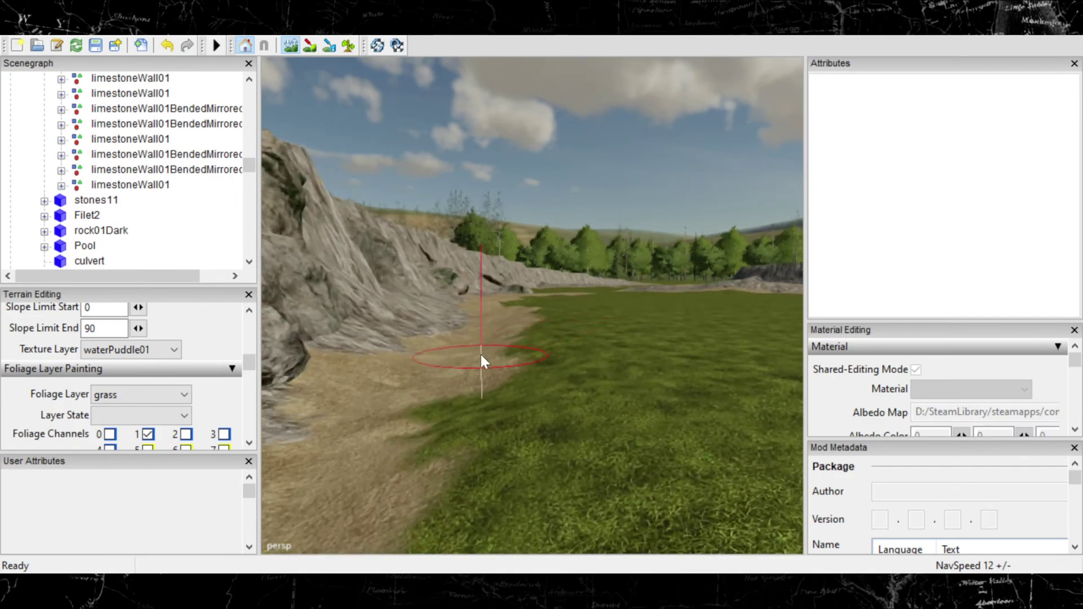
{"action": "scroll", "coordinate": [502, 353], "scroll_direction": "up", "scroll_amount": 3}
{"action": "scroll", "coordinate": [526, 355], "scroll_direction": "up", "scroll_amount": 4}
{"action": "scroll", "coordinate": [507, 378], "scroll_direction": "up", "scroll_amount": 1}
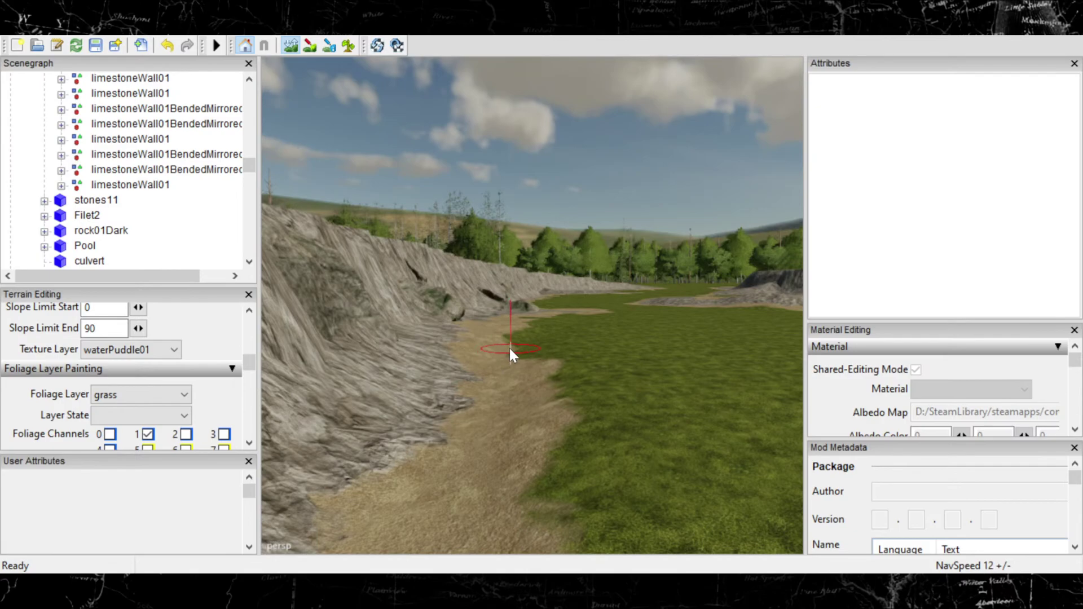
{"action": "left_click_drag", "start_coordinate": [517, 347], "coordinate": [552, 337]}
{"action": "scroll", "coordinate": [490, 356], "scroll_direction": "up", "scroll_amount": 4}
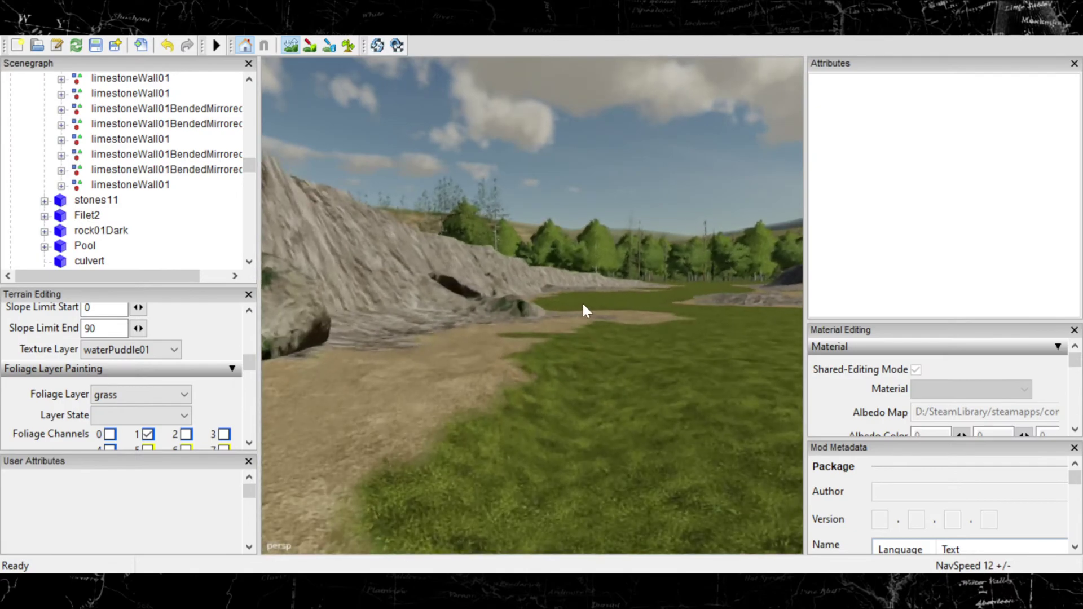
{"action": "scroll", "coordinate": [583, 305], "scroll_direction": "up", "scroll_amount": 6}
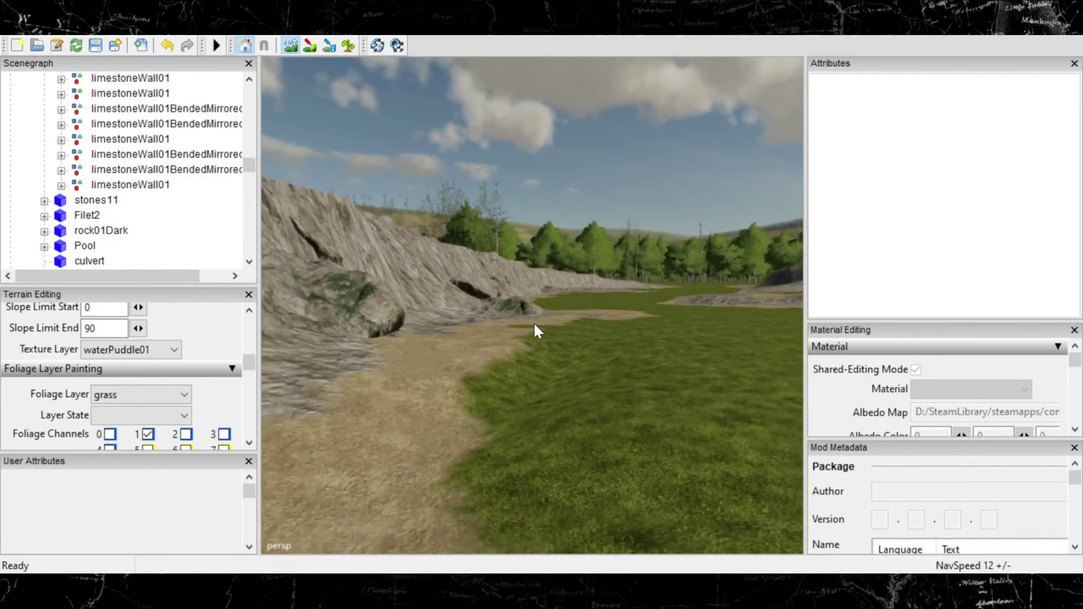
{"action": "scroll", "coordinate": [535, 325], "scroll_direction": "up", "scroll_amount": 5}
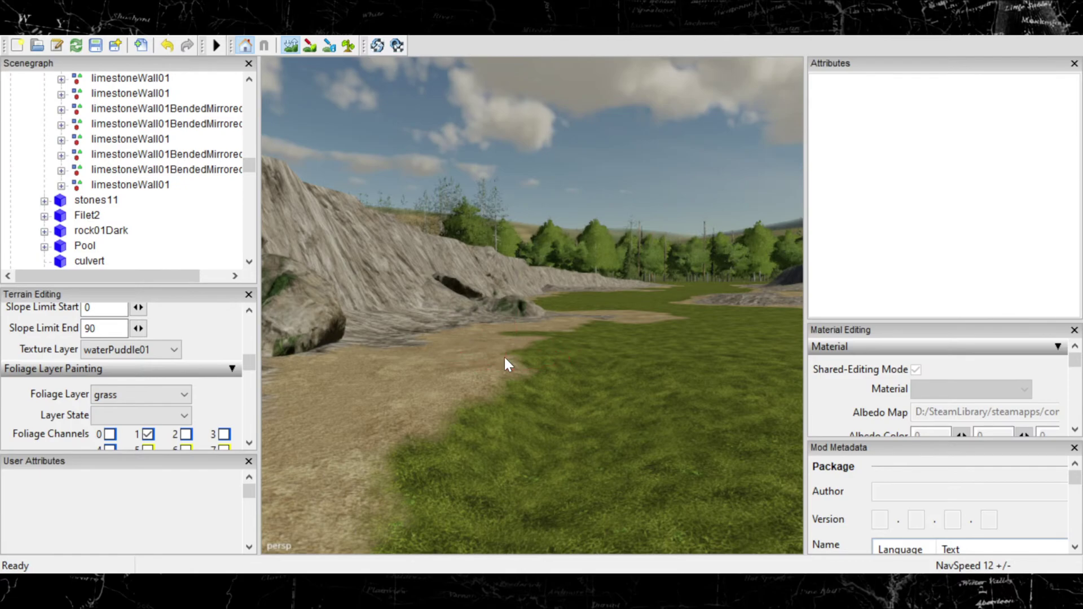
{"action": "scroll", "coordinate": [505, 364], "scroll_direction": "down", "scroll_amount": 5}
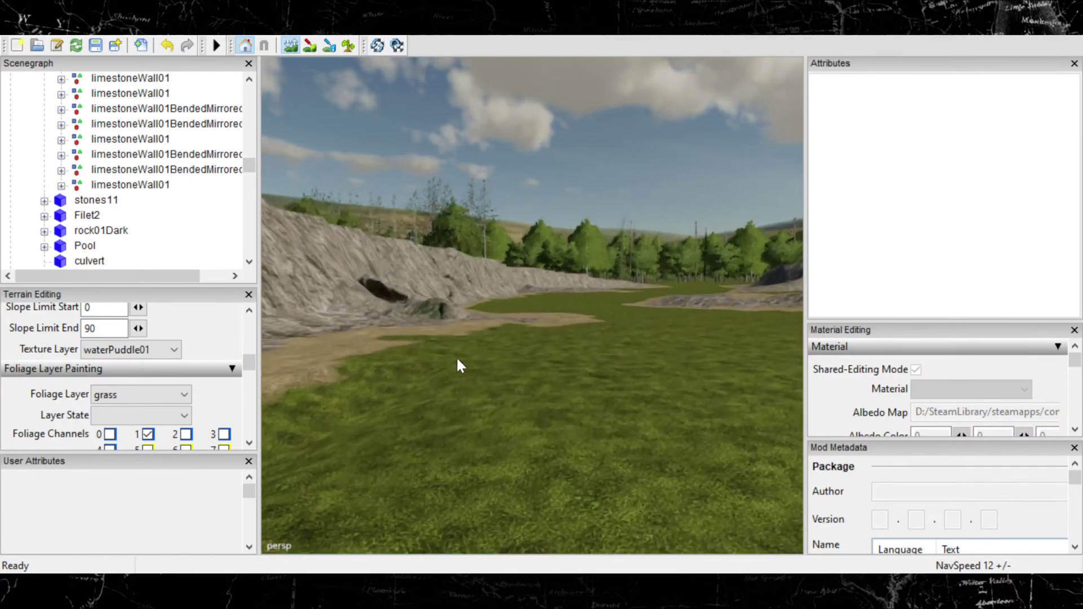
{"action": "scroll", "coordinate": [455, 357], "scroll_direction": "up", "scroll_amount": 5}
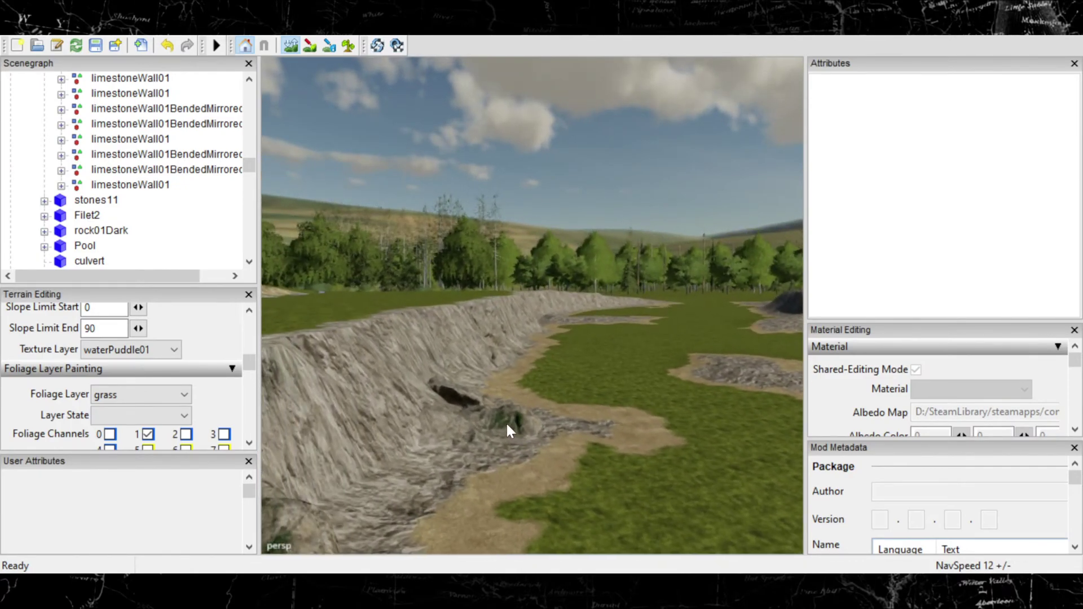
{"action": "scroll", "coordinate": [505, 421], "scroll_direction": "down", "scroll_amount": 5}
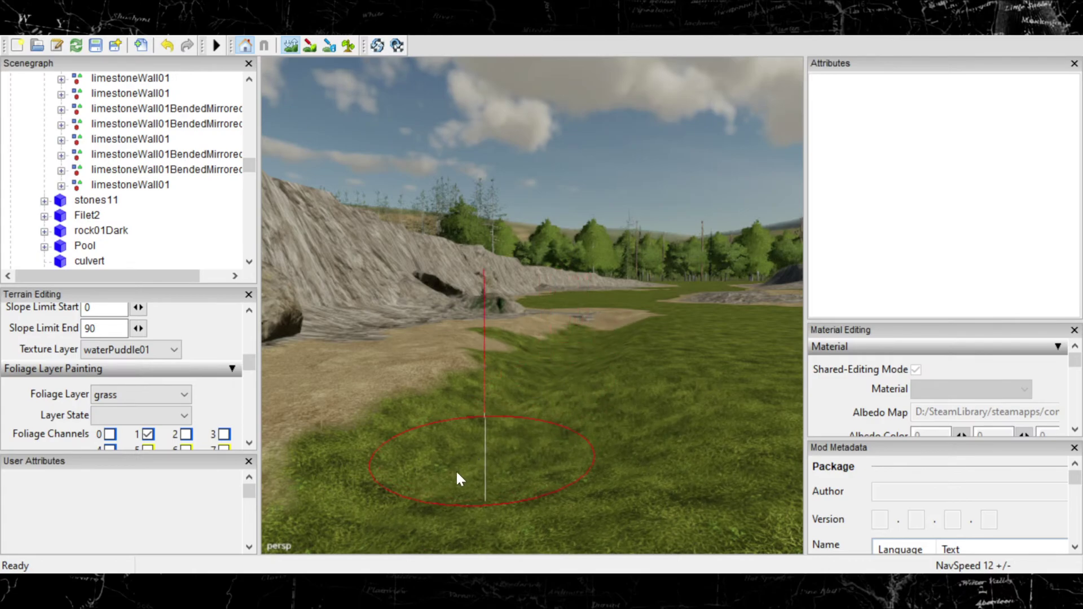
Step: Undo the last two terrain sculpting strokes along the sand and grass edge
{"action": "mouse_move", "coordinate": [502, 433]}
{"action": "middle_mouse_down", "text": "alt"}
{"action": "mouse_move", "coordinate": [537, 401]}
{"action": "mouse_move", "coordinate": [532, 429]}
{"action": "mouse_move", "coordinate": [530, 395]}
{"action": "mouse_move", "coordinate": [524, 411]}
{"action": "mouse_move", "coordinate": [491, 419]}
{"action": "mouse_move", "coordinate": [433, 406]}
{"action": "mouse_move", "coordinate": [489, 382]}
{"action": "mouse_move", "coordinate": [440, 382]}
{"action": "mouse_move", "coordinate": [469, 348]}
{"action": "mouse_move", "coordinate": [432, 359]}
{"action": "mouse_move", "coordinate": [450, 367]}
{"action": "mouse_move", "coordinate": [577, 318]}
{"action": "middle_mouse_up", "text": "alt"}
{"action": "middle_click_drag", "start_coordinate": [383, 345], "coordinate": [513, 322], "text": "alt"}
{"action": "key", "text": "ctrl+z"}
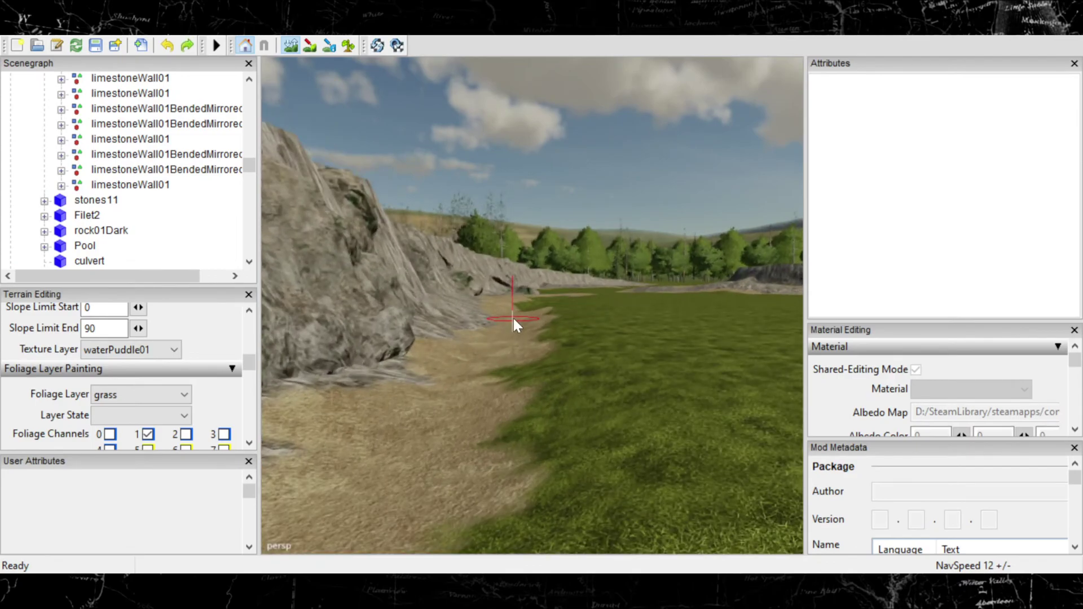
{"action": "key", "text": "ctrl+z"}
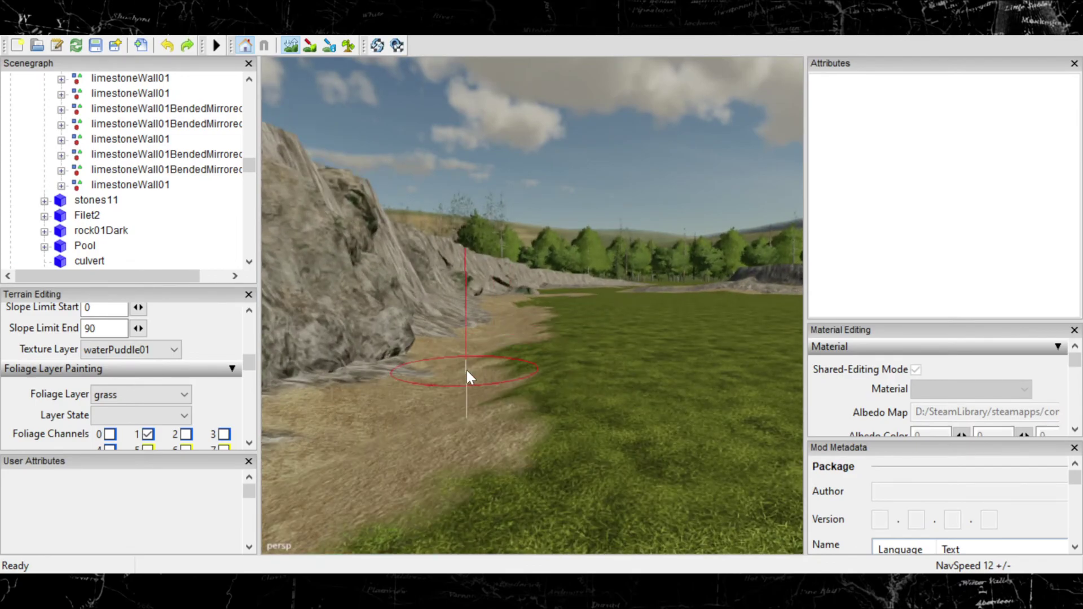
Step: Sculpt the sandy ground between the rock face and the grass downward to reshape the stream bed
{"action": "left_click", "coordinate": [427, 391]}
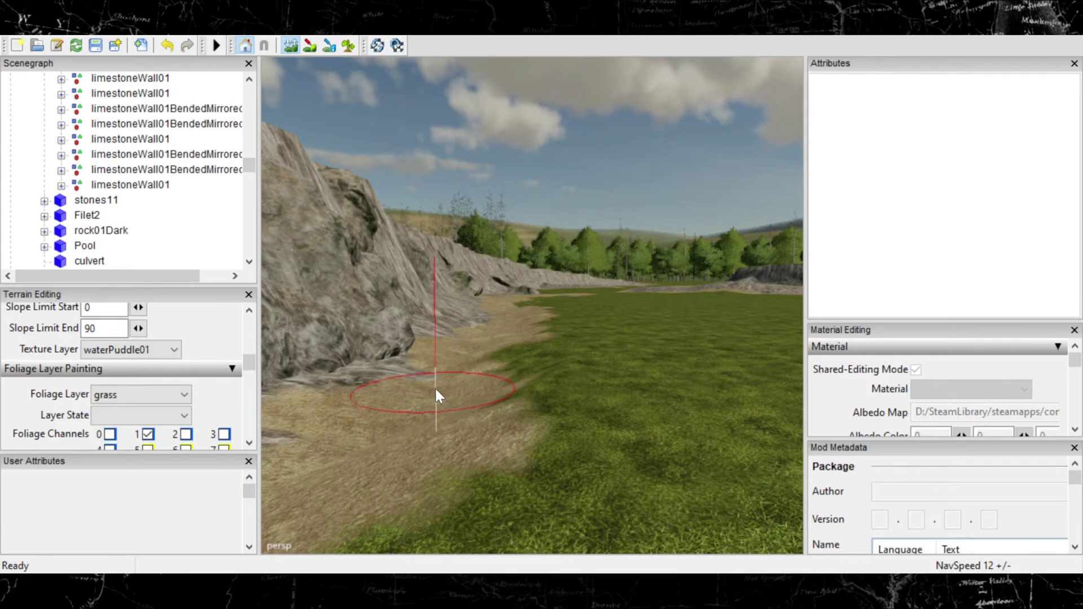
{"action": "left_click_drag", "start_coordinate": [422, 422], "coordinate": [384, 451]}
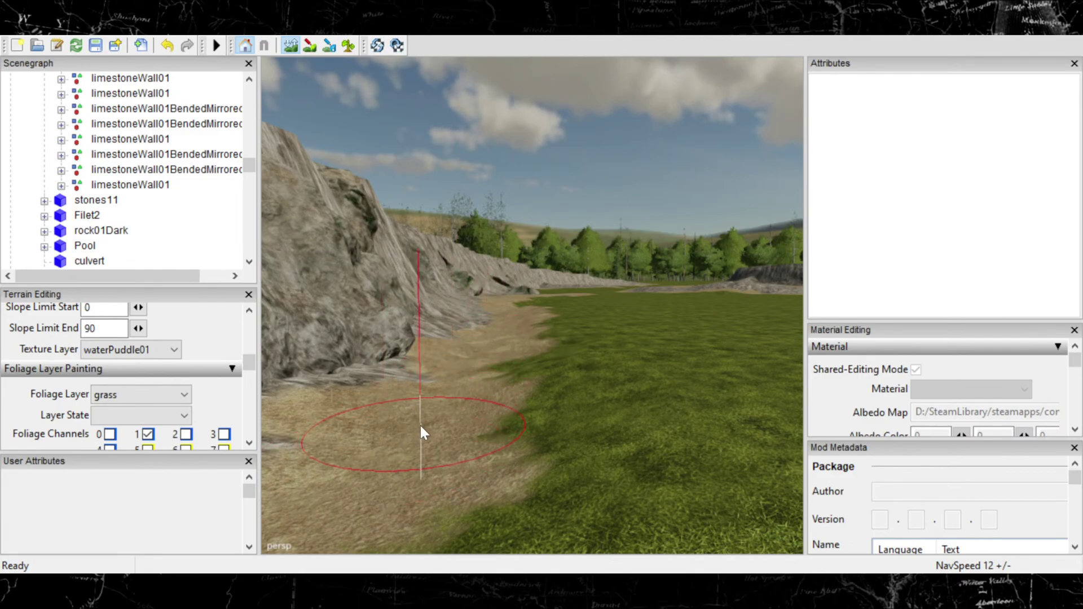
{"action": "scroll", "coordinate": [419, 423], "scroll_direction": "up", "scroll_amount": 2}
{"action": "scroll", "coordinate": [479, 336], "scroll_direction": "down", "scroll_amount": 4}
{"action": "scroll", "coordinate": [459, 356], "scroll_direction": "up", "scroll_amount": 1}
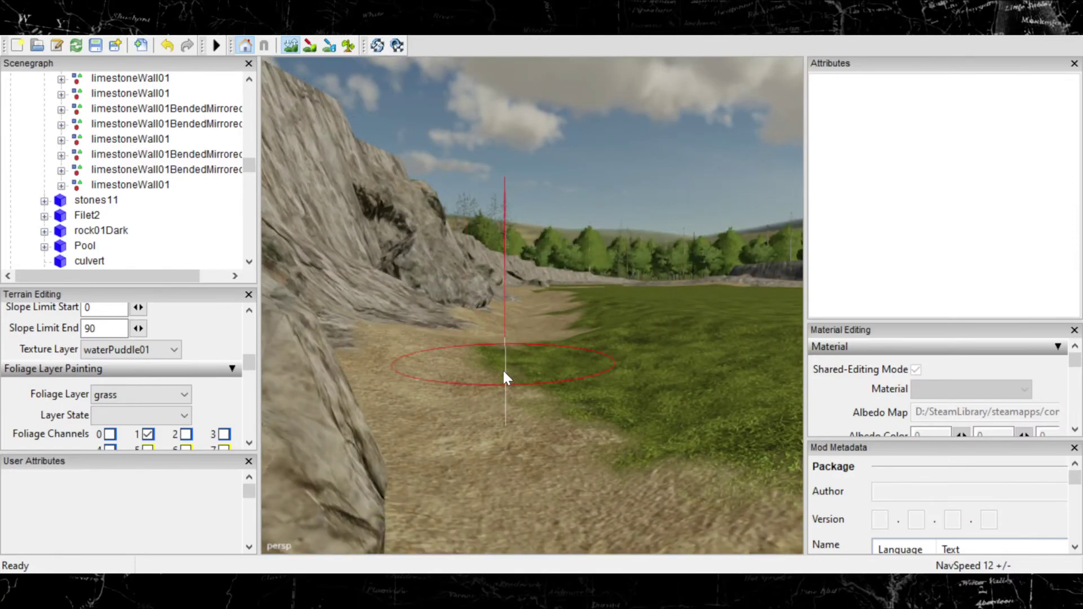
Step: Examine the carved channel where the sandy ground along the rock face runs into the grass
{"action": "mouse_move", "coordinate": [526, 345]}
{"action": "right_mouse_down", "text": "alt"}
{"action": "mouse_move", "coordinate": [521, 365]}
{"action": "mouse_move", "coordinate": [599, 311]}
{"action": "right_mouse_up", "text": "alt"}
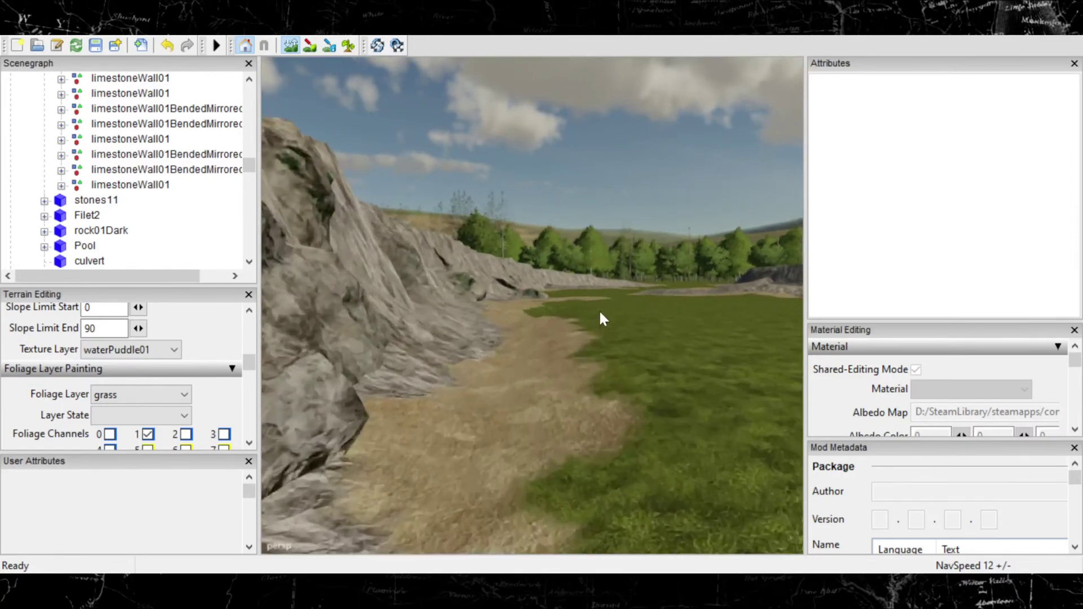
{"action": "scroll", "coordinate": [599, 311], "scroll_direction": "up", "scroll_amount": 2}
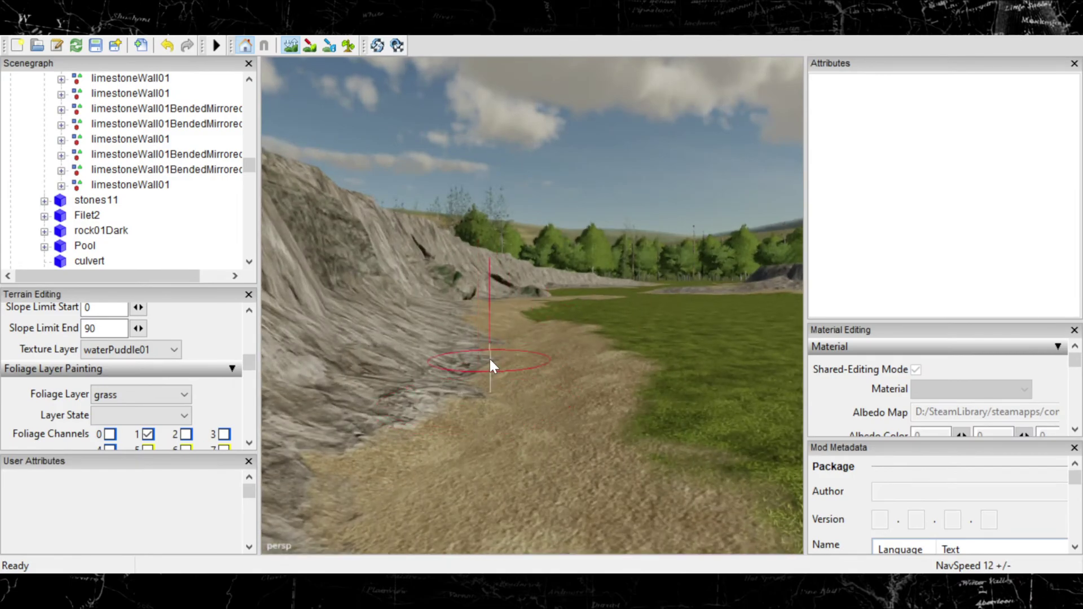
{"action": "right_click_drag", "start_coordinate": [496, 333], "coordinate": [560, 295], "text": "alt"}
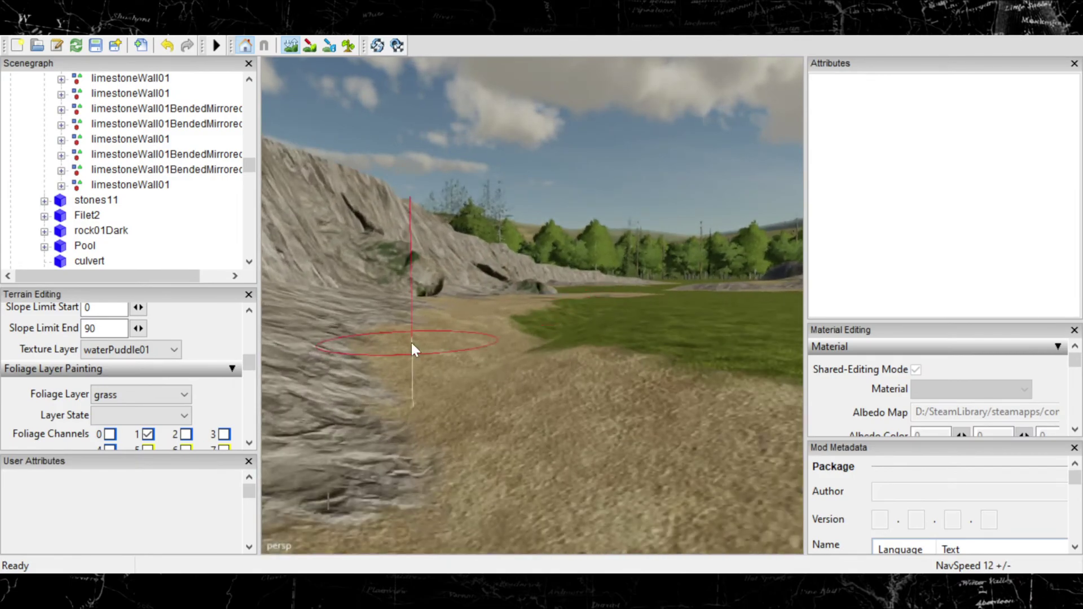
{"action": "right_click_drag", "start_coordinate": [412, 347], "coordinate": [494, 339]}
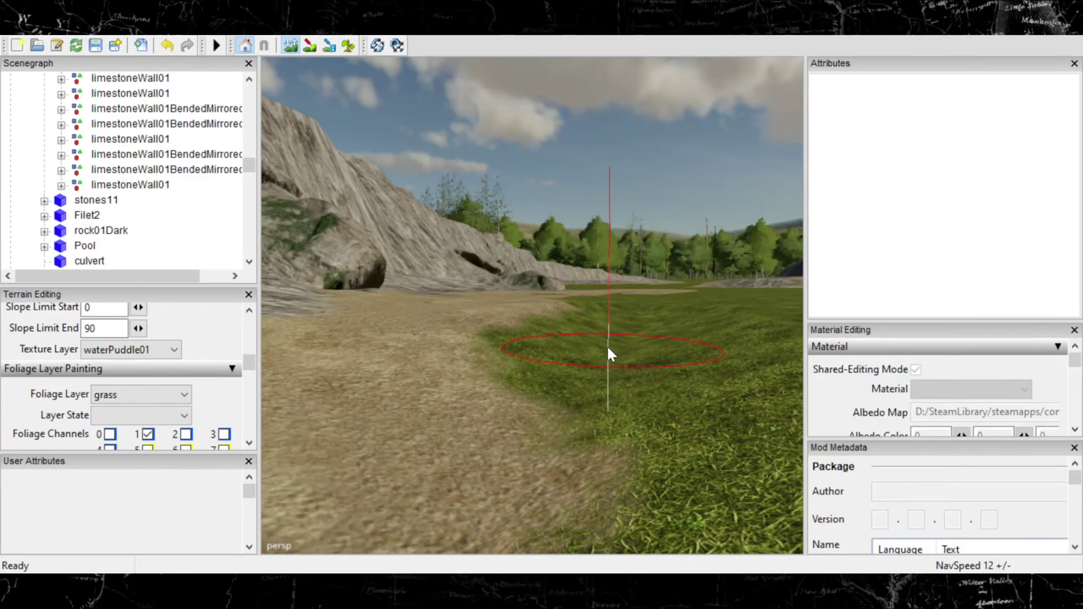
{"action": "scroll", "coordinate": [572, 385], "scroll_direction": "down", "scroll_amount": 3}
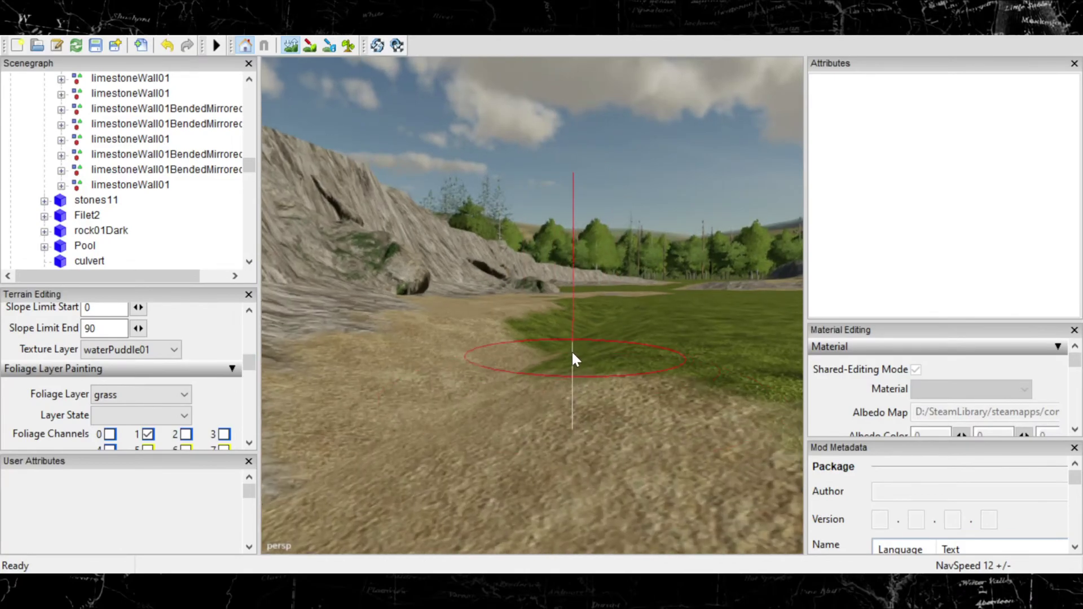
{"action": "scroll", "coordinate": [534, 342], "scroll_direction": "up", "scroll_amount": 3}
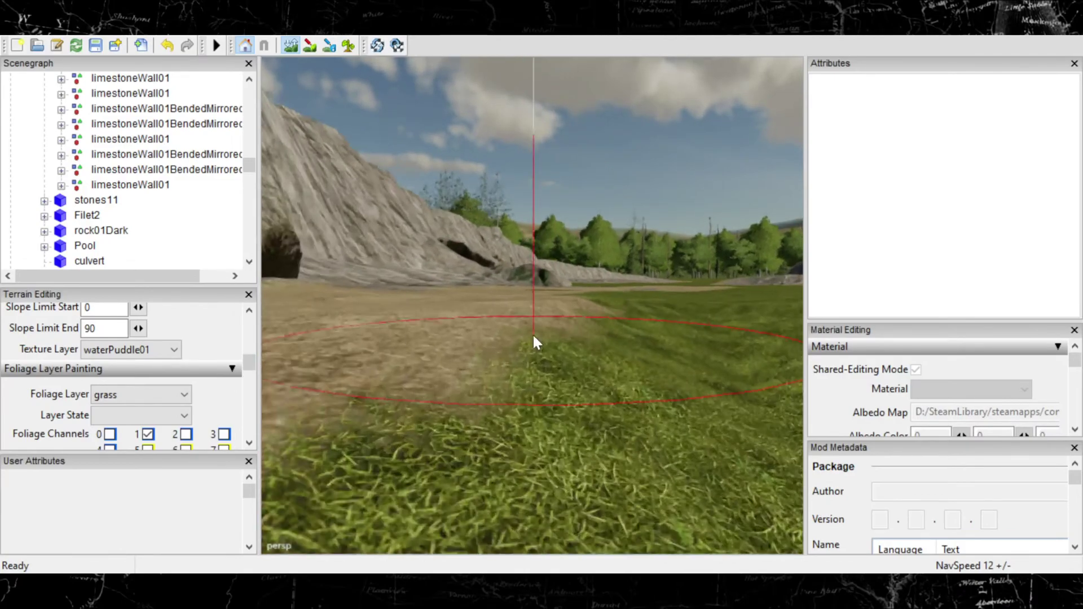
{"action": "middle_click_drag", "start_coordinate": [533, 336], "coordinate": [487, 372], "text": "alt"}
{"action": "middle_click_drag", "start_coordinate": [575, 457], "coordinate": [543, 450], "text": "alt"}
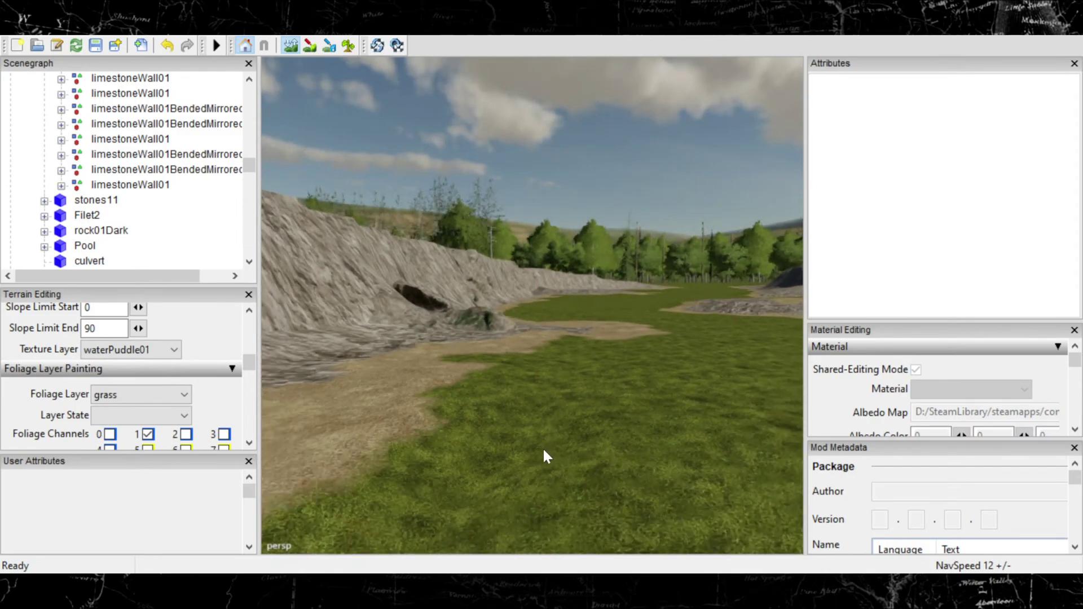
{"action": "scroll", "coordinate": [527, 398], "scroll_direction": "up", "scroll_amount": 5}
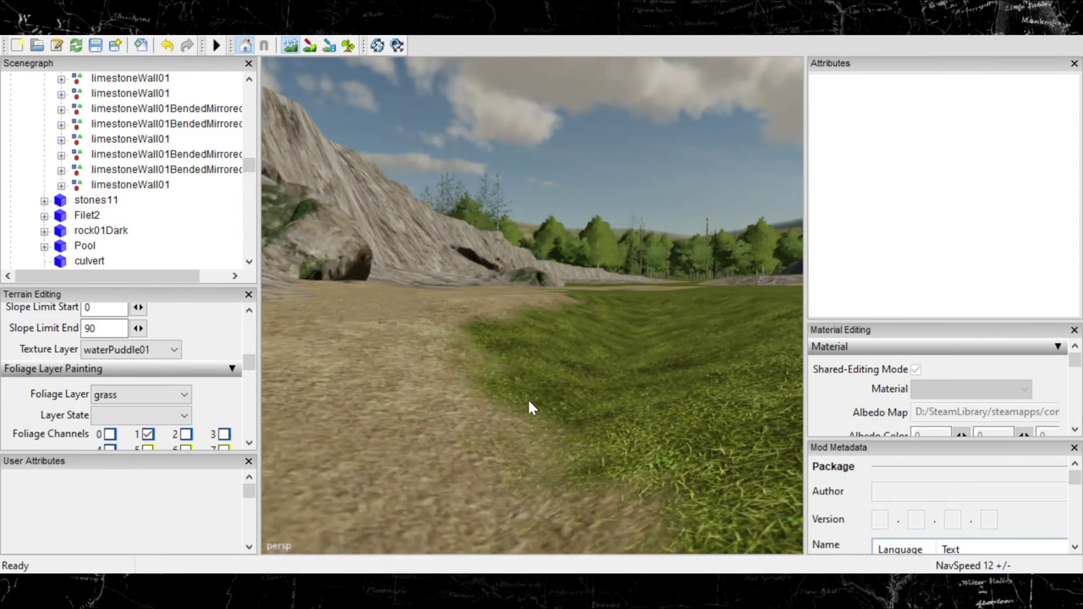
{"action": "scroll", "coordinate": [532, 408], "scroll_direction": "down", "scroll_amount": 3}
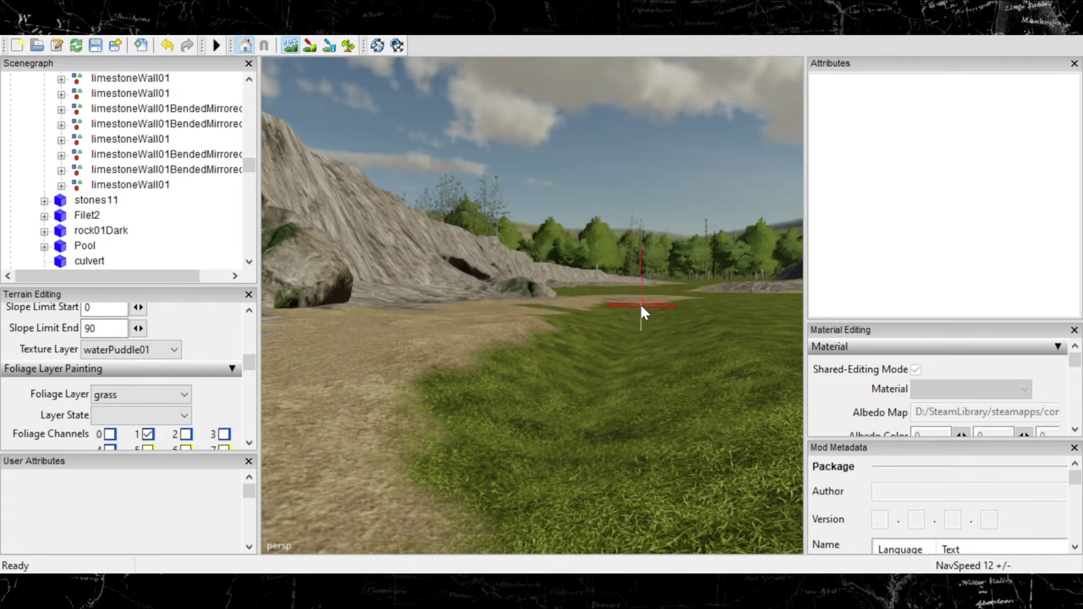
Step: Try to carve the channel across the grass toward the sandy patch and rock outcrop beside the mossy boulder
{"action": "scroll", "coordinate": [641, 305], "scroll_direction": "up", "scroll_amount": 4}
{"action": "scroll", "coordinate": [584, 361], "scroll_direction": "up", "scroll_amount": 2}
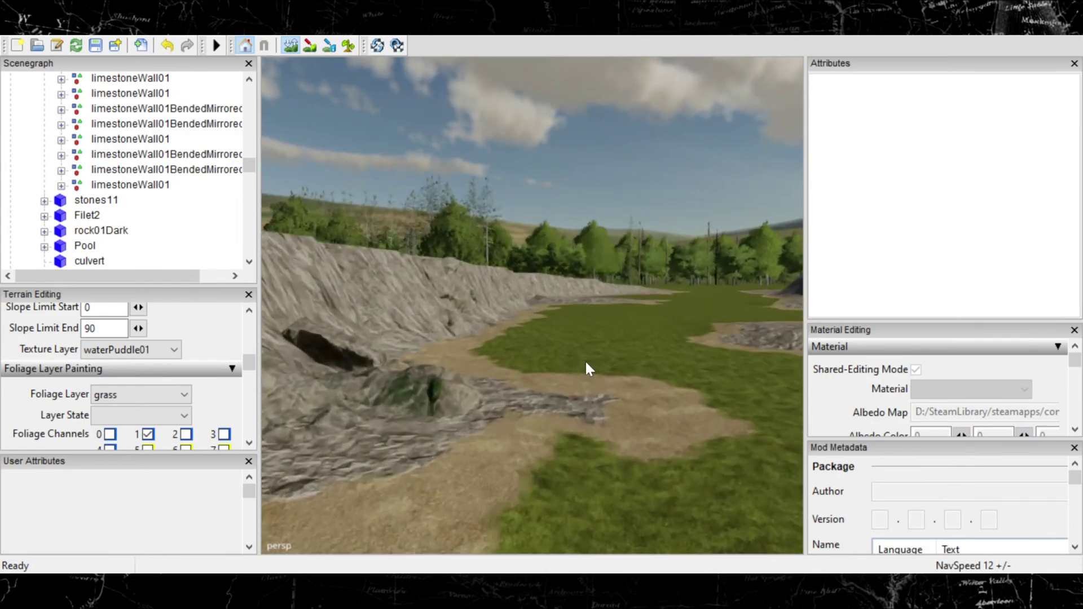
{"action": "scroll", "coordinate": [586, 366], "scroll_direction": "up", "scroll_amount": 3}
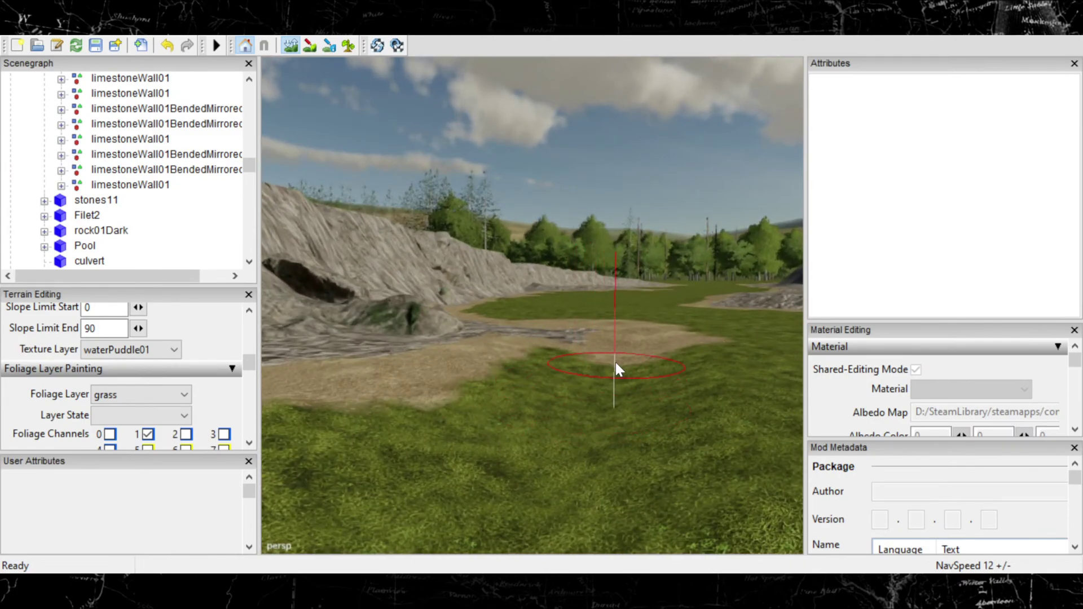
{"action": "mouse_move", "coordinate": [615, 361]}
{"action": "left_mouse_down"}
{"action": "mouse_move", "coordinate": [601, 345]}
{"action": "mouse_move", "coordinate": [611, 340]}
{"action": "mouse_move", "coordinate": [602, 361]}
{"action": "left_mouse_up"}
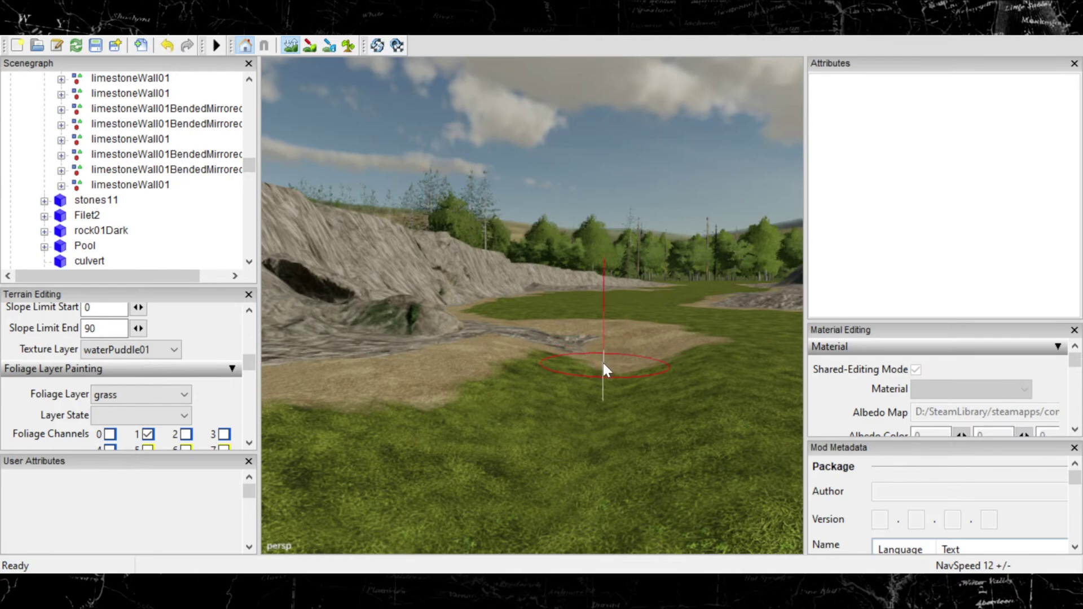
{"action": "scroll", "coordinate": [601, 352], "scroll_direction": "up", "scroll_amount": 5}
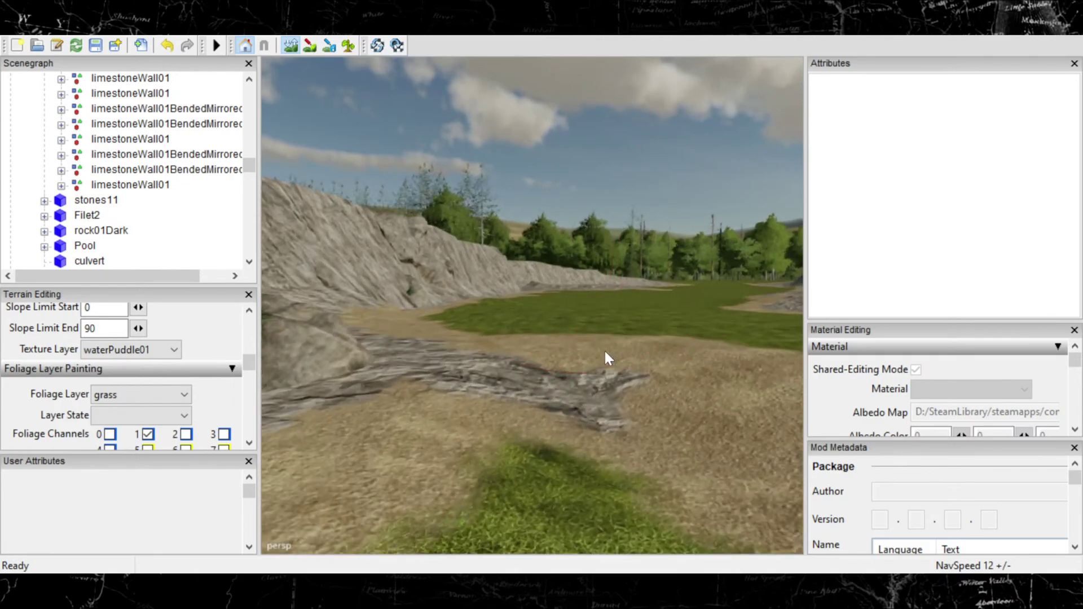
{"action": "scroll", "coordinate": [606, 358], "scroll_direction": "up", "scroll_amount": 5}
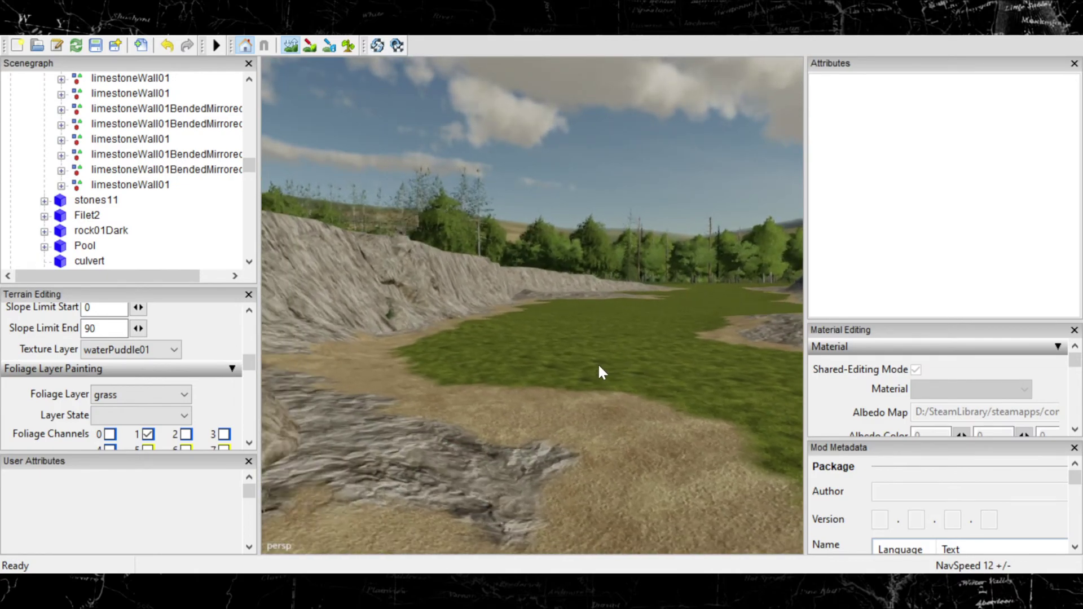
{"action": "scroll", "coordinate": [601, 372], "scroll_direction": "down", "scroll_amount": 5}
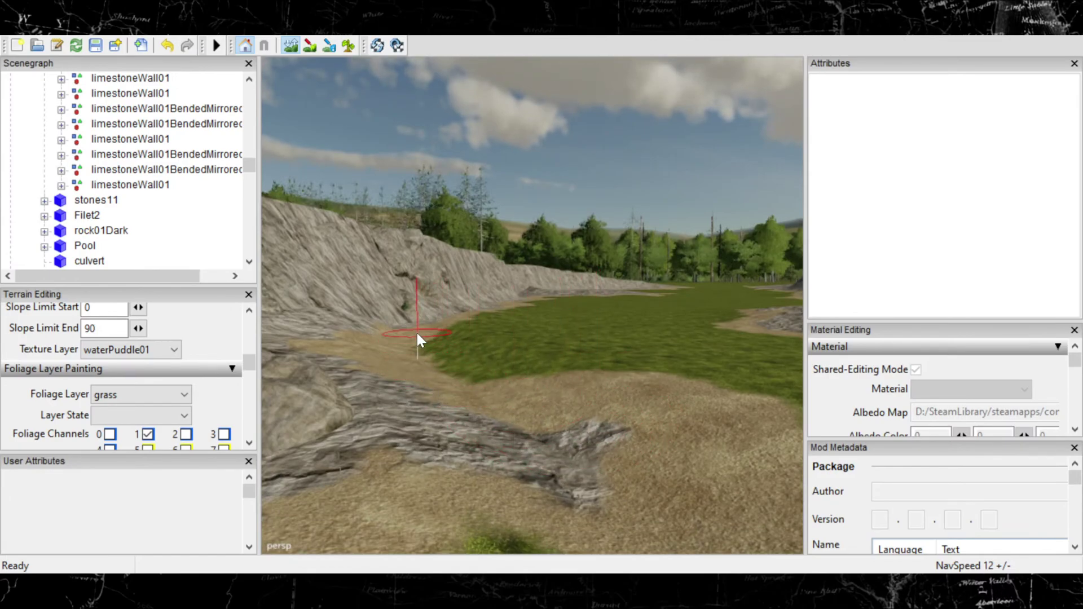
{"action": "mouse_move", "coordinate": [535, 412]}
{"action": "middle_mouse_down", "text": "alt"}
{"action": "mouse_move", "coordinate": [534, 391]}
{"action": "mouse_move", "coordinate": [527, 383]}
{"action": "mouse_move", "coordinate": [517, 401]}
{"action": "mouse_move", "coordinate": [520, 389]}
{"action": "middle_mouse_up", "text": "alt"}
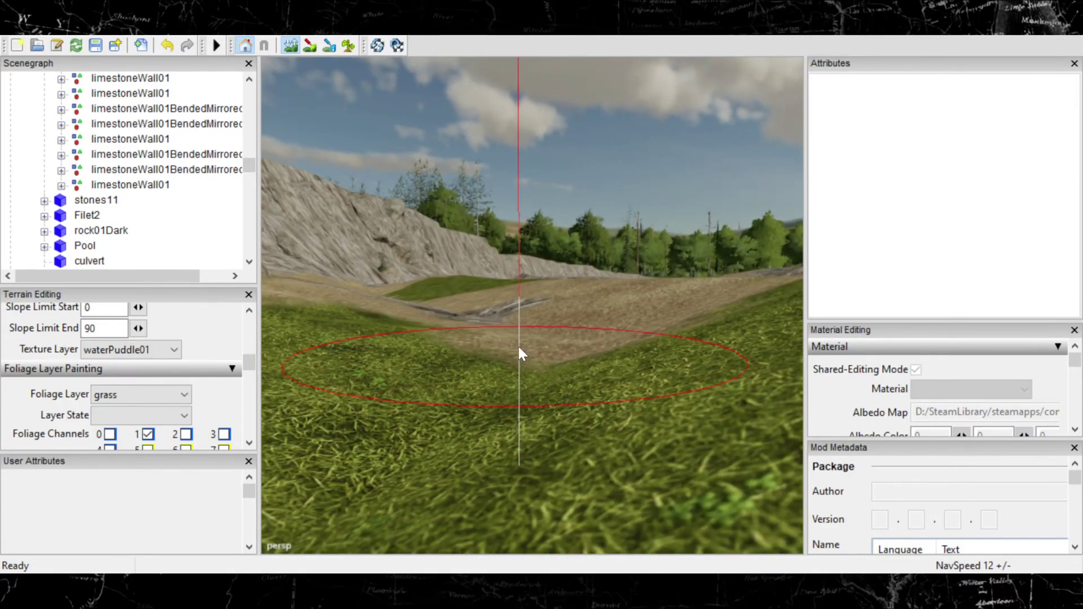
{"action": "mouse_move", "coordinate": [517, 341]}
{"action": "middle_mouse_down", "text": "alt"}
{"action": "mouse_move", "coordinate": [440, 349]}
{"action": "mouse_move", "coordinate": [519, 347]}
{"action": "middle_mouse_up", "text": "alt"}
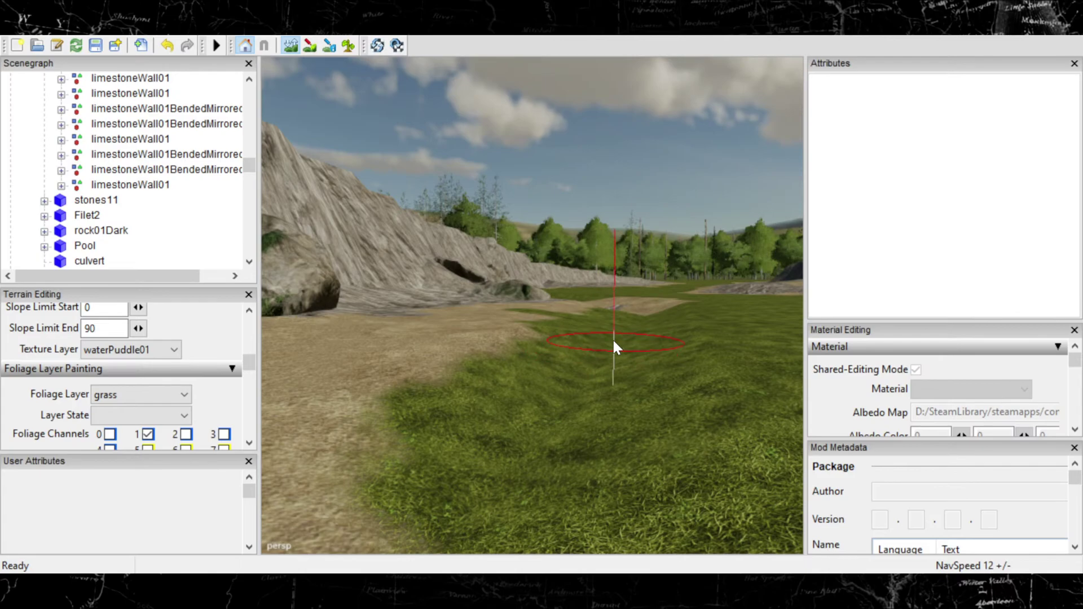
Step: Undo the last three sculpting strokes on the grass and sandy patch near the rock outcrop
{"action": "key", "text": "ctrl+z"}
{"action": "key", "text": "ctrl+z"}
{"action": "key", "text": "ctrl+z"}
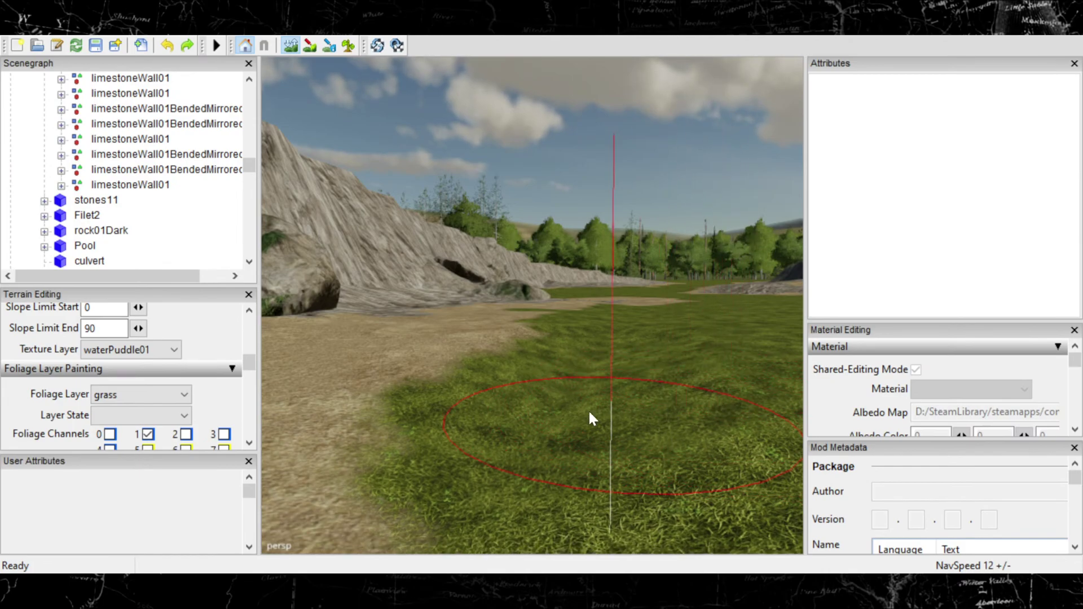
{"action": "mouse_move", "coordinate": [590, 416]}
{"action": "right_mouse_down"}
{"action": "mouse_move", "coordinate": [621, 399]}
{"action": "mouse_move", "coordinate": [608, 418]}
{"action": "mouse_move", "coordinate": [619, 411]}
{"action": "mouse_move", "coordinate": [564, 416]}
{"action": "mouse_move", "coordinate": [573, 405]}
{"action": "right_mouse_up"}
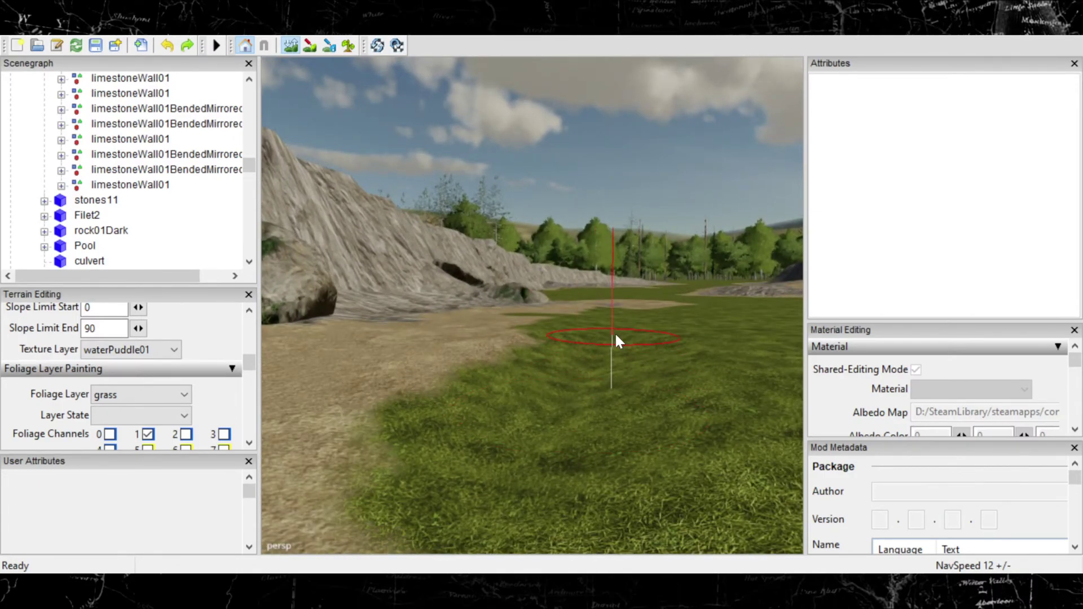
Step: Sculpt the grass downward toward the sandy patch beside the mossy boulder to extend the stream channel
{"action": "mouse_move", "coordinate": [622, 330]}
{"action": "right_mouse_down"}
{"action": "mouse_move", "coordinate": [666, 325]}
{"action": "mouse_move", "coordinate": [646, 340]}
{"action": "mouse_move", "coordinate": [615, 320]}
{"action": "mouse_move", "coordinate": [649, 318]}
{"action": "right_mouse_up"}
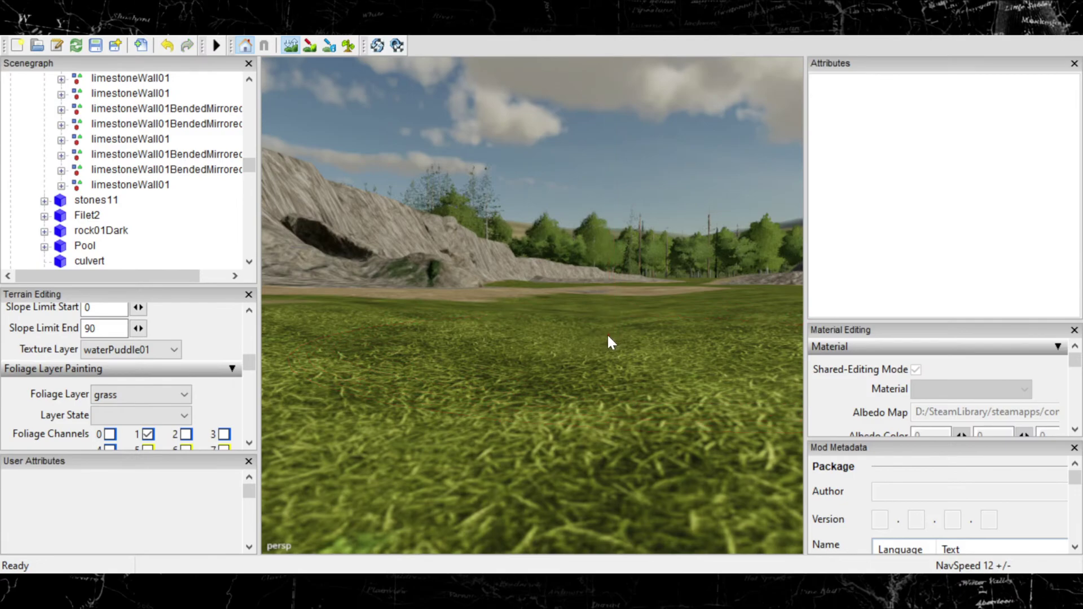
{"action": "right_click_drag", "start_coordinate": [607, 334], "coordinate": [602, 350]}
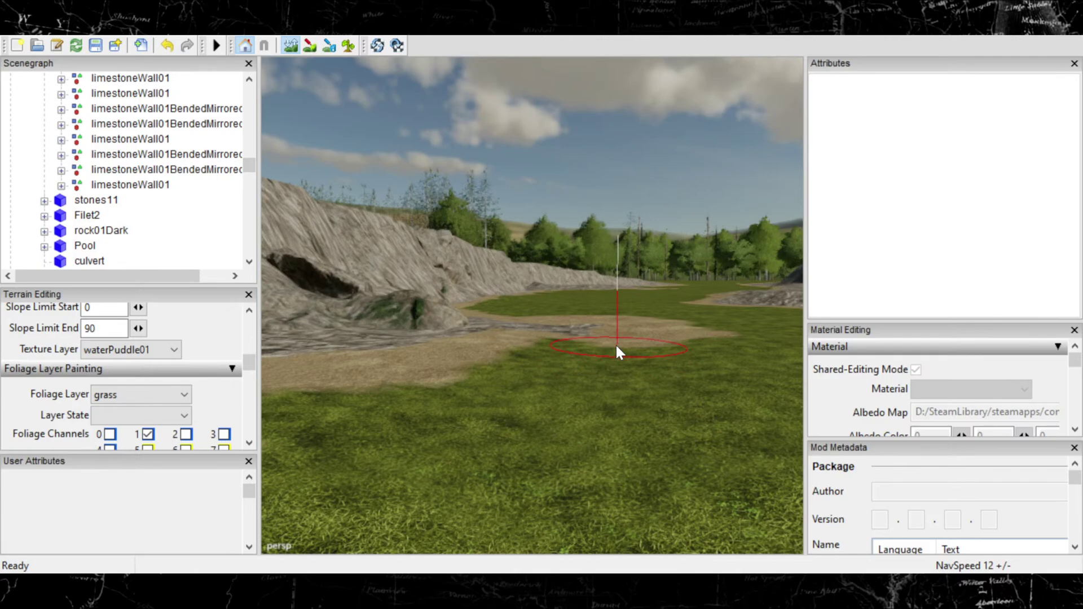
{"action": "right_click_drag", "start_coordinate": [615, 344], "coordinate": [625, 333]}
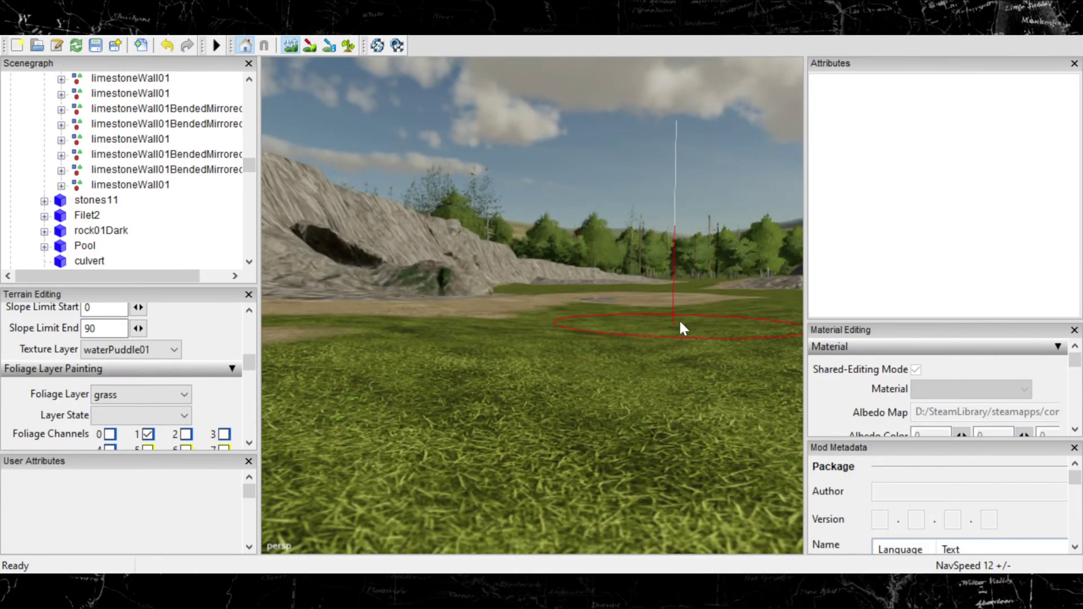
{"action": "mouse_move", "coordinate": [610, 355]}
{"action": "right_mouse_down"}
{"action": "mouse_move", "coordinate": [501, 367]}
{"action": "mouse_move", "coordinate": [597, 348]}
{"action": "mouse_move", "coordinate": [597, 330]}
{"action": "mouse_move", "coordinate": [634, 320]}
{"action": "right_mouse_up"}
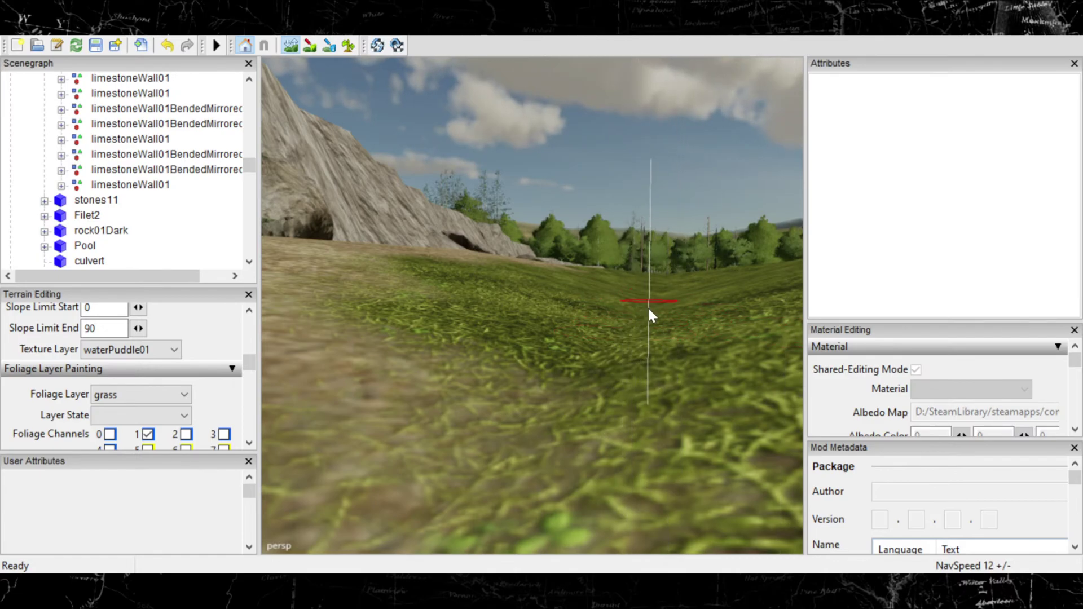
Step: Enlarge the sculpting brush and even out the dip in the grass beside the sandy strip
{"action": "scroll", "coordinate": [658, 303], "scroll_direction": "up", "scroll_amount": 5, "text": "ctrl"}
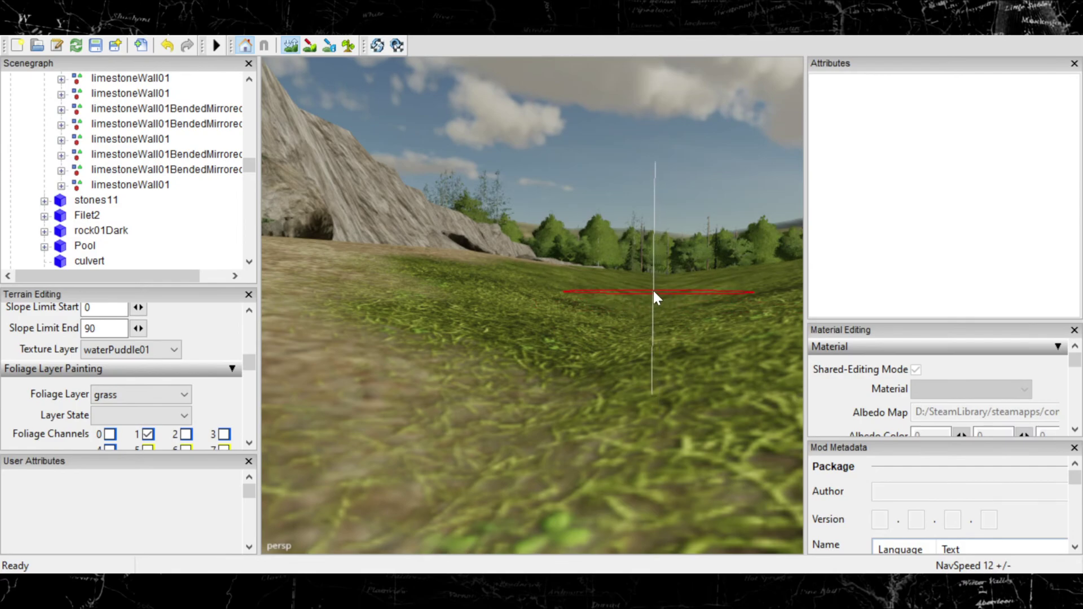
{"action": "left_click", "coordinate": [618, 301]}
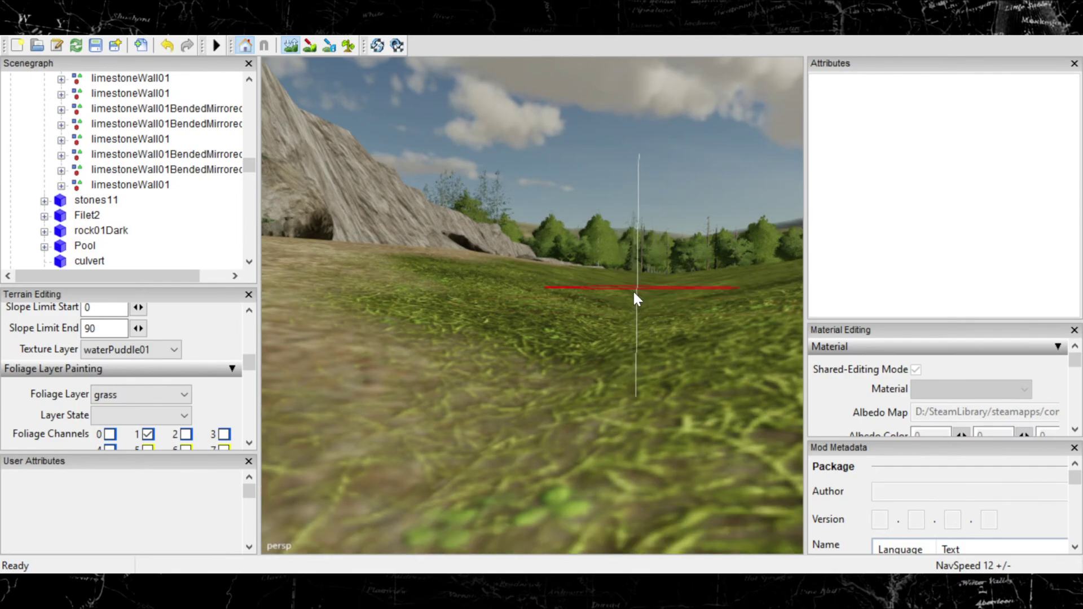
{"action": "left_click", "coordinate": [633, 295]}
{"action": "left_click", "coordinate": [624, 302]}
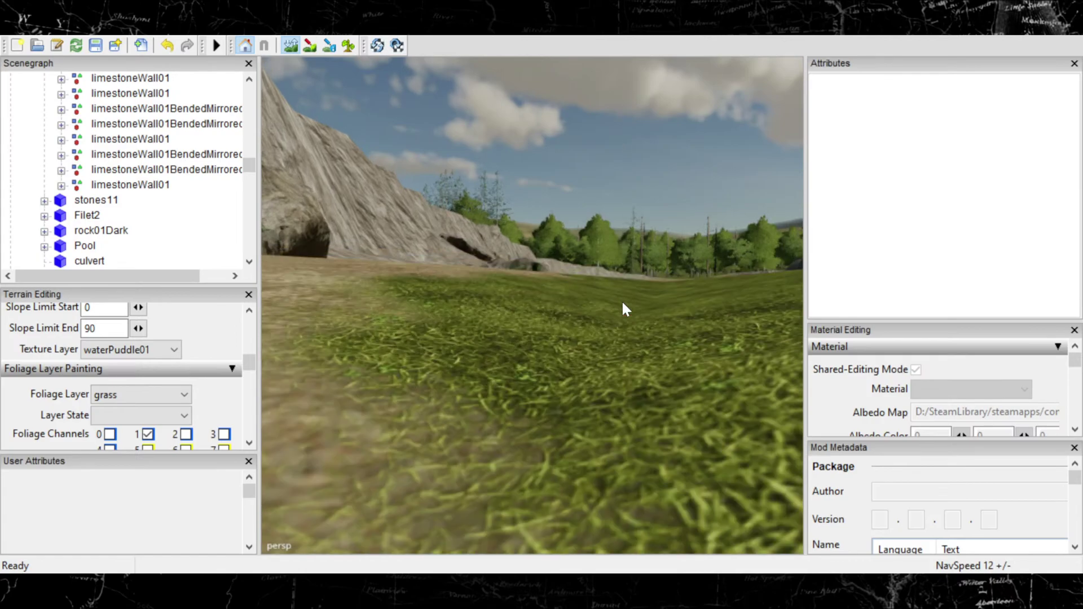
{"action": "left_click", "coordinate": [642, 288]}
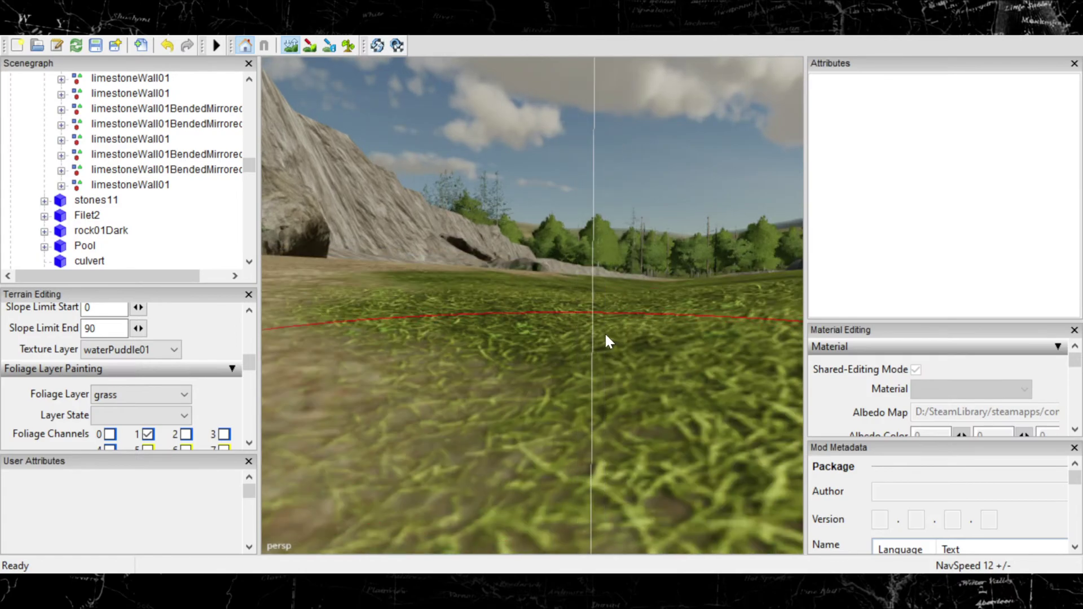
{"action": "left_click", "coordinate": [584, 325]}
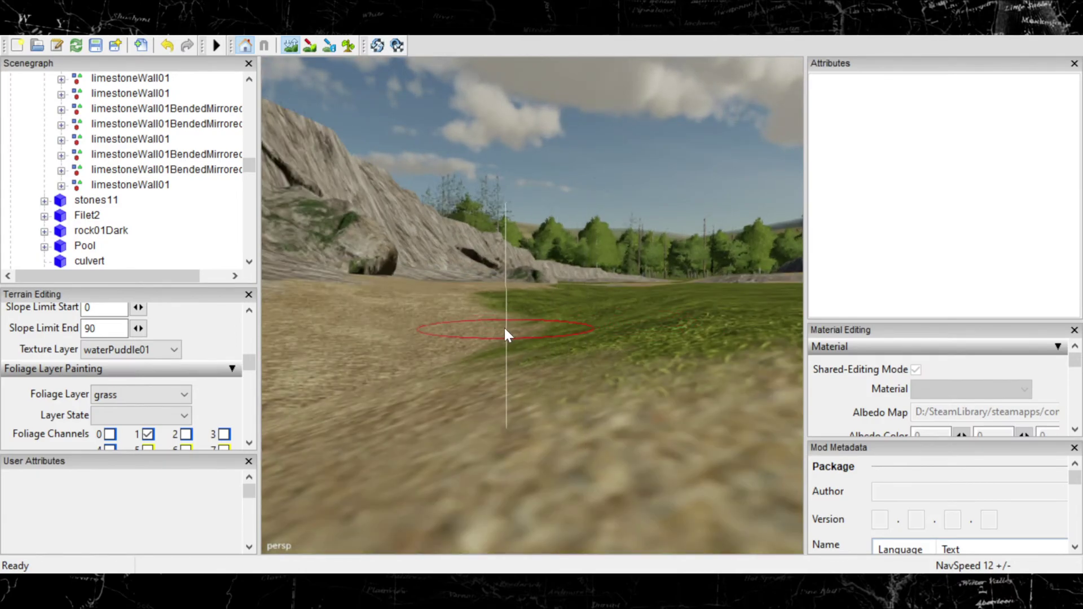
Step: Lower the ground where the grass meets the sand beyond the mossy boulder, following the rock face
{"action": "key", "text": "a"}
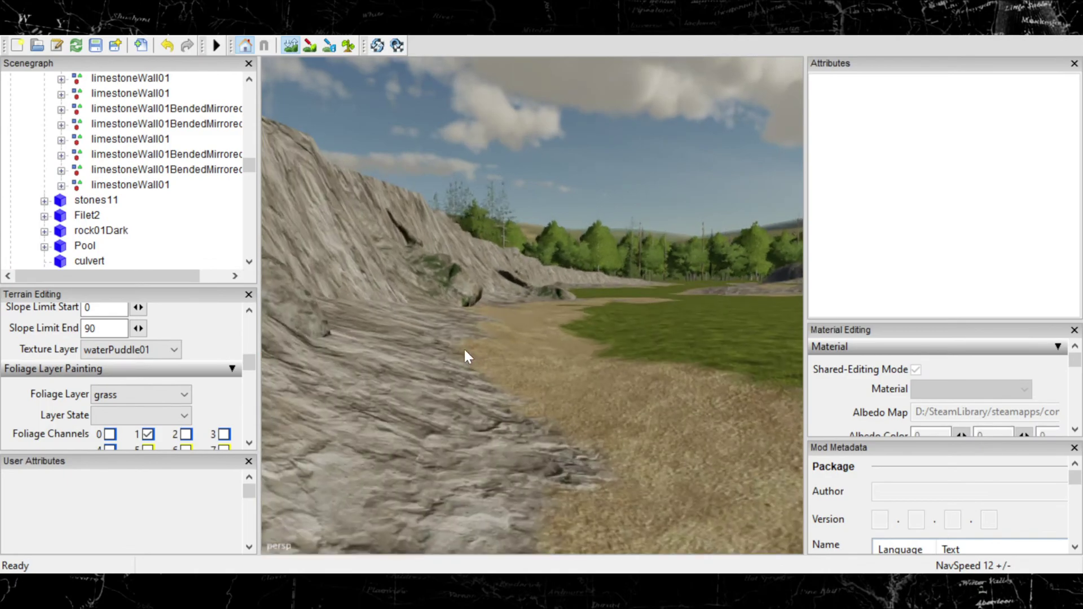
{"action": "key", "text": "d"}
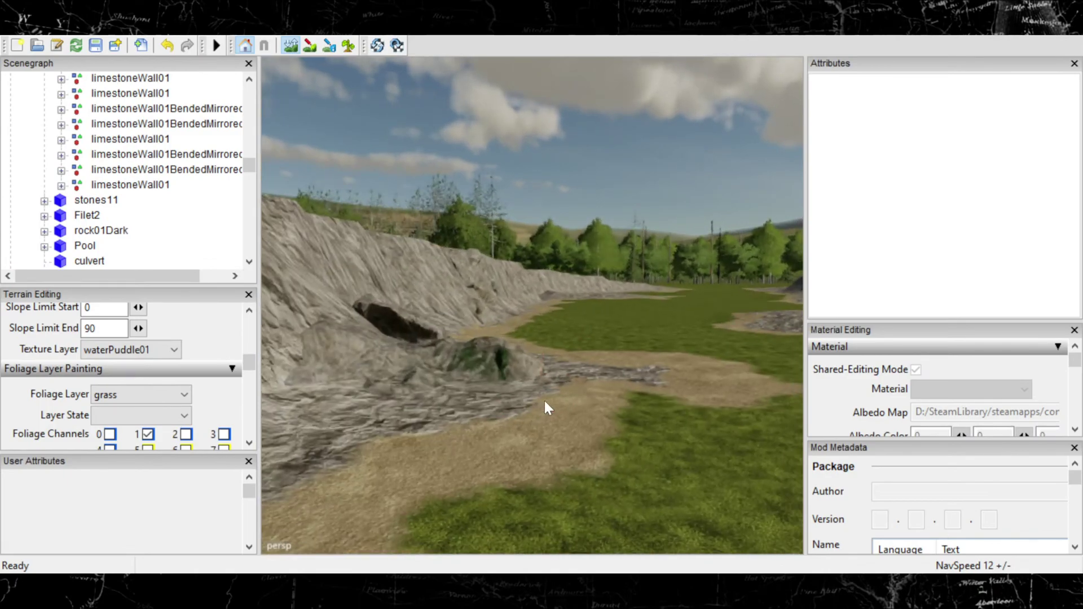
{"action": "key", "text": "w"}
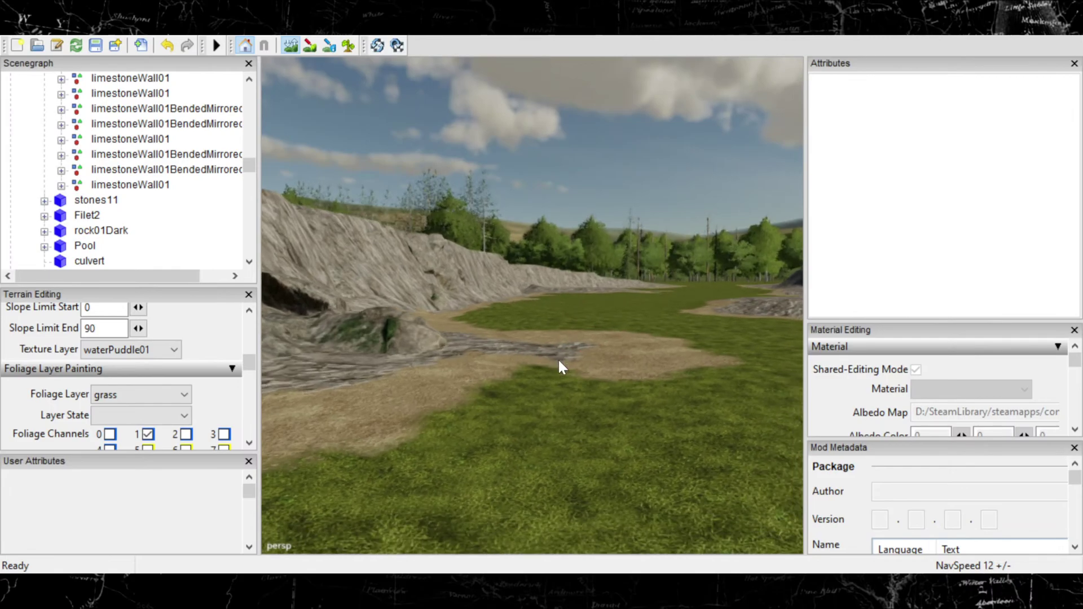
{"action": "key", "text": "d"}
{"action": "key", "text": "d"}
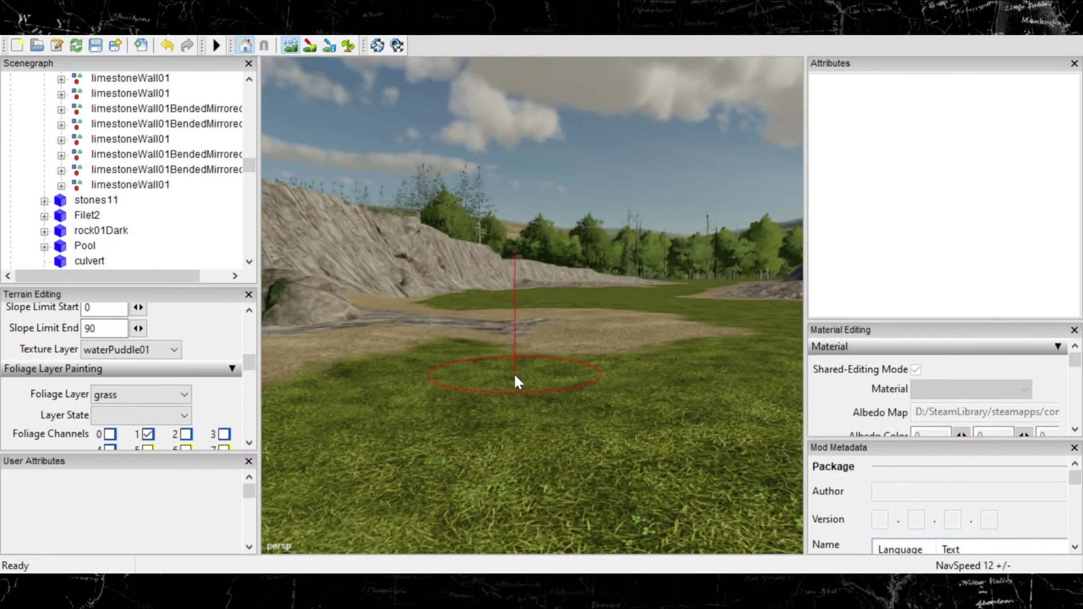
{"action": "key", "text": "w"}
{"action": "key", "text": "w"}
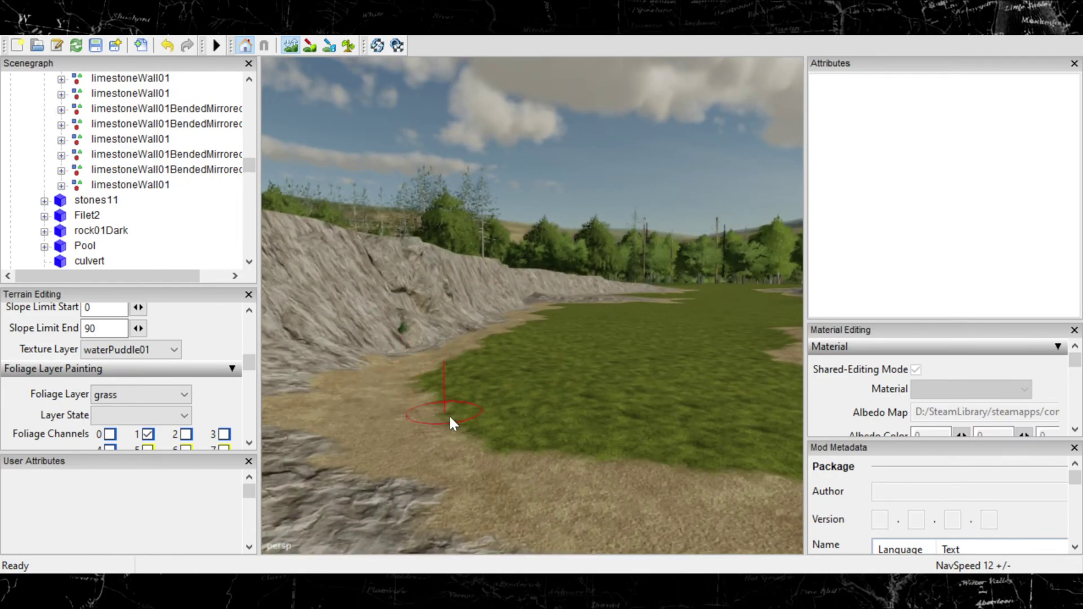
{"action": "right_click_drag", "start_coordinate": [503, 465], "coordinate": [421, 387]}
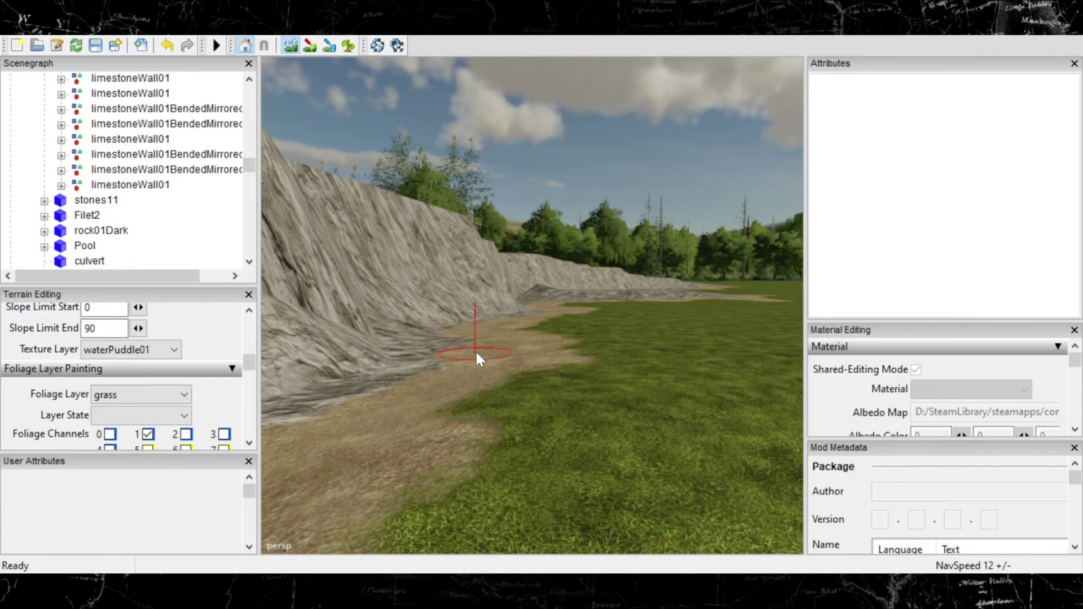
Step: Sculpt the rocky and sandy ground along the foot of the rock face toward the low rock ridge
{"action": "right_click_drag", "start_coordinate": [510, 327], "coordinate": [590, 295], "text": "alt"}
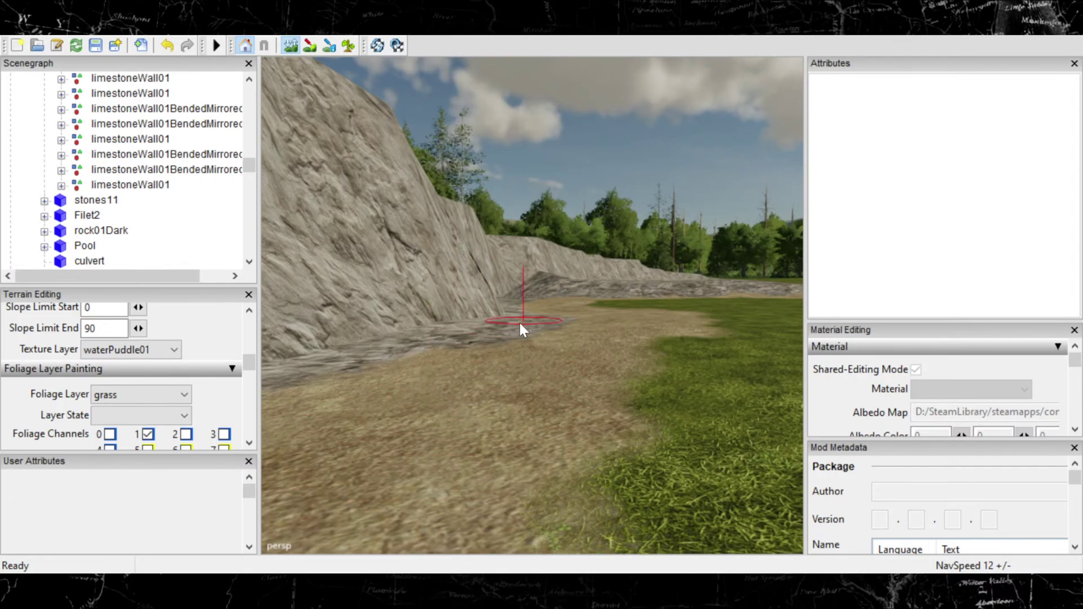
{"action": "right_click_drag", "start_coordinate": [453, 371], "coordinate": [554, 303], "text": "alt"}
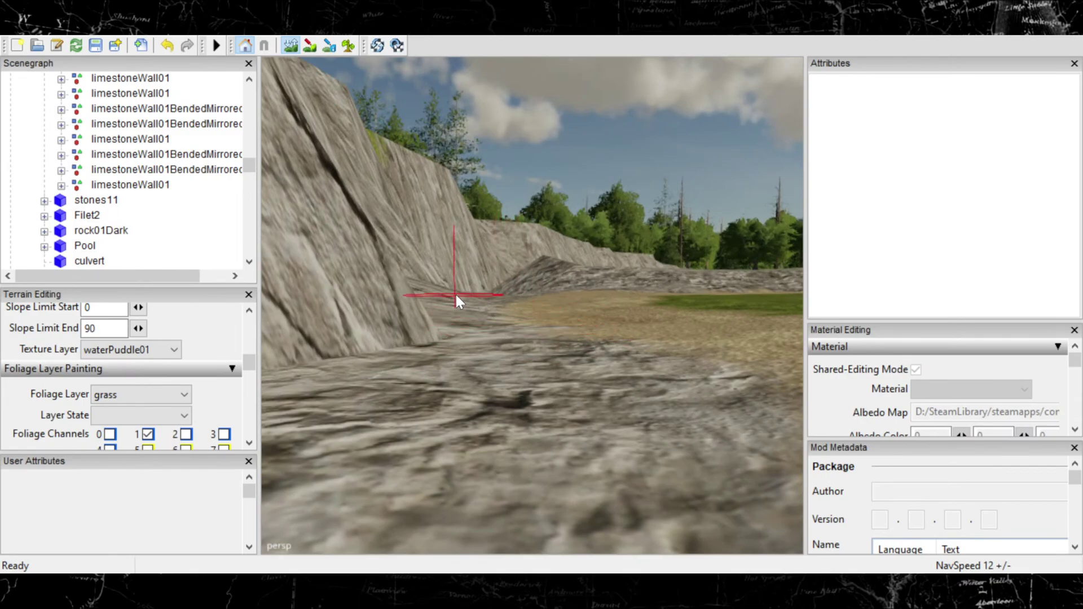
{"action": "mouse_move", "coordinate": [454, 293]}
{"action": "right_mouse_down", "text": "alt"}
{"action": "mouse_move", "coordinate": [499, 300]}
{"action": "mouse_move", "coordinate": [497, 332]}
{"action": "right_mouse_up", "text": "alt"}
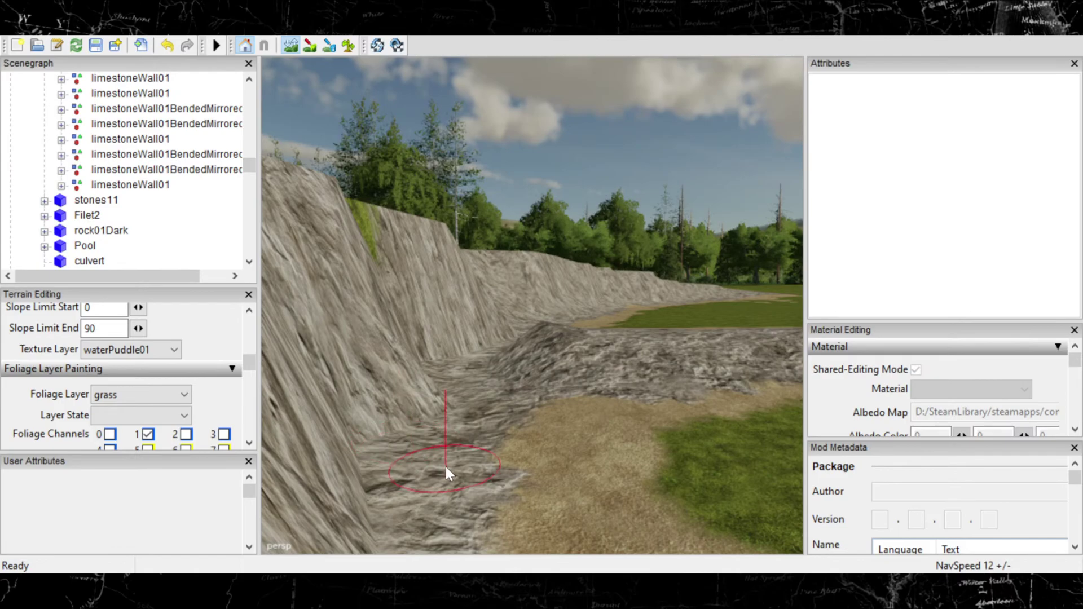
{"action": "left_click_drag", "start_coordinate": [425, 502], "coordinate": [451, 527]}
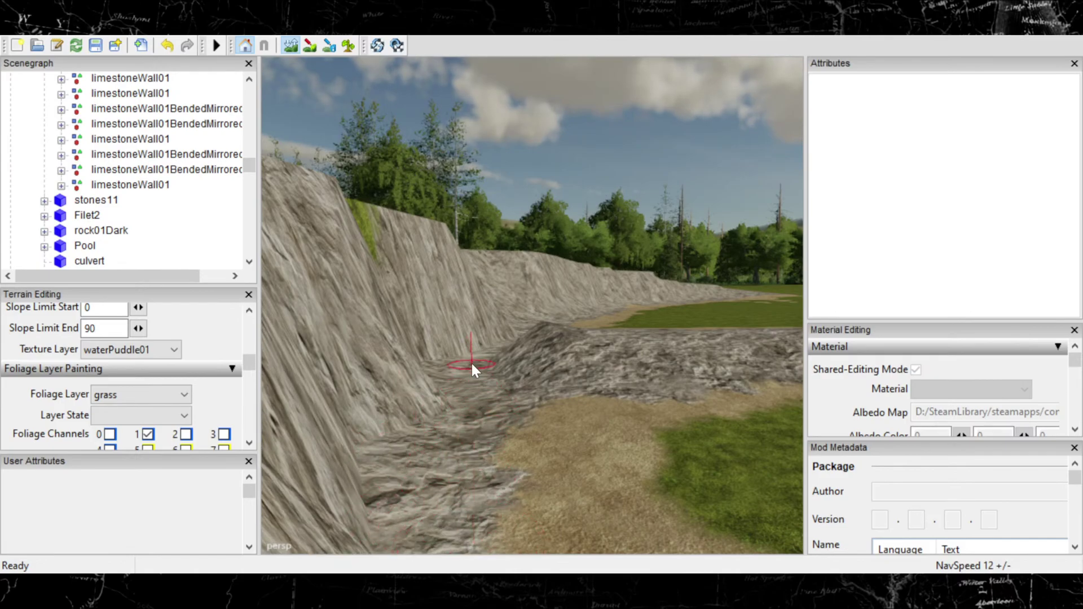
Step: Examine the stream's whole course along the rock face, from the grass plateau down to the brown mud area
{"action": "middle_click_drag", "start_coordinate": [499, 355], "coordinate": [498, 433], "text": "alt"}
{"action": "scroll", "coordinate": [536, 416], "scroll_direction": "up", "scroll_amount": 3}
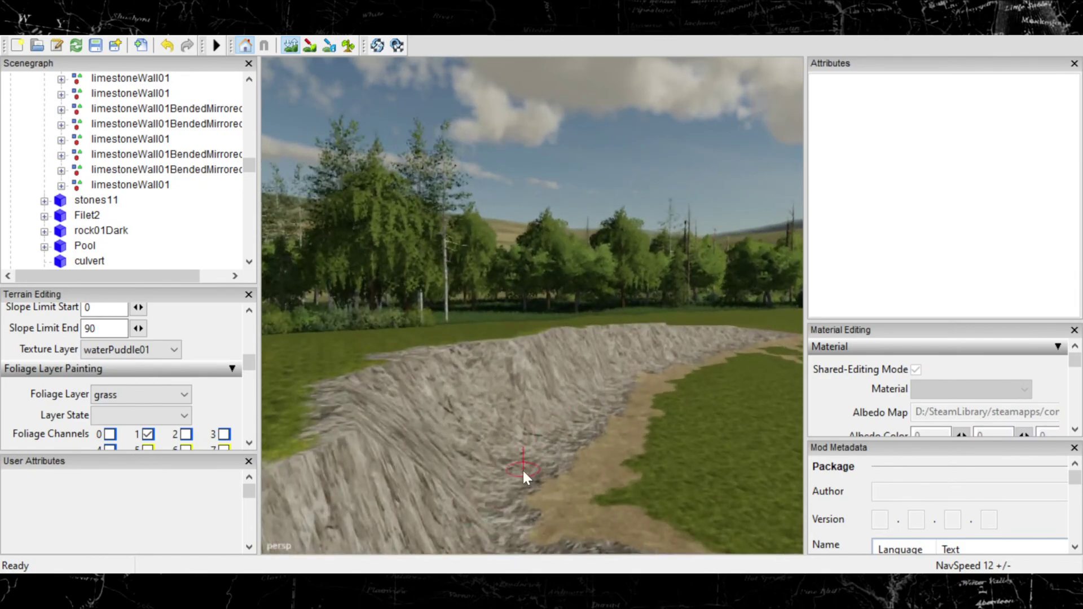
{"action": "right_click_drag", "start_coordinate": [595, 446], "coordinate": [334, 433], "text": "alt"}
{"action": "right_click_drag", "start_coordinate": [666, 419], "coordinate": [316, 417], "text": "alt"}
{"action": "right_click_drag", "start_coordinate": [790, 363], "coordinate": [86, 356], "text": "alt"}
{"action": "right_click_drag", "start_coordinate": [666, 446], "coordinate": [261, 471], "text": "alt"}
{"action": "right_click_drag", "start_coordinate": [705, 480], "coordinate": [616, 473], "text": "alt"}
{"action": "middle_click_drag", "start_coordinate": [616, 473], "coordinate": [507, 467], "text": "alt"}
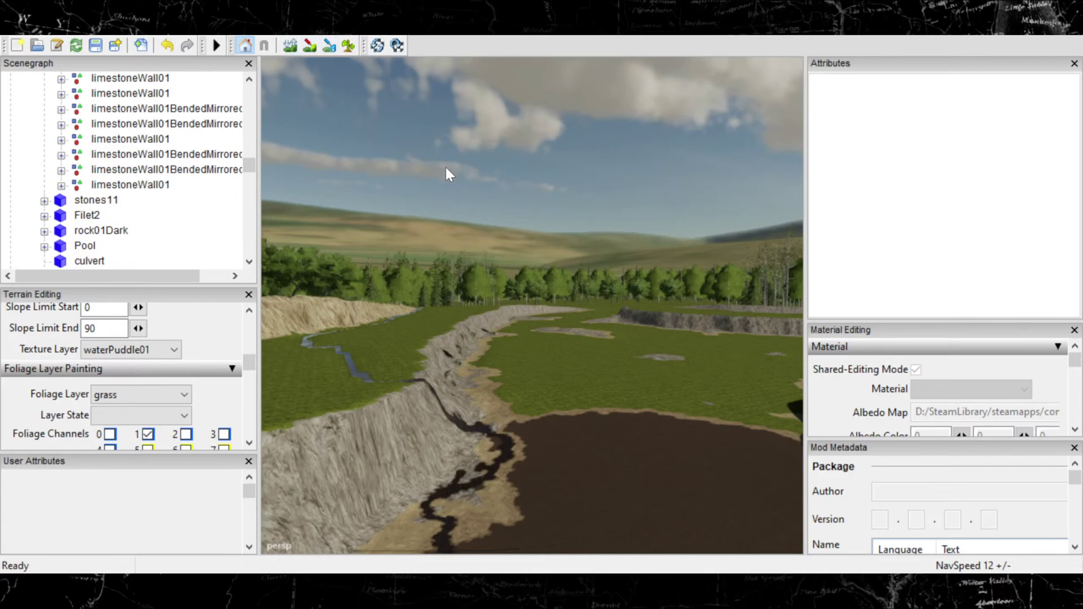
{"action": "middle_click_drag", "start_coordinate": [446, 173], "coordinate": [415, 102], "text": "alt"}
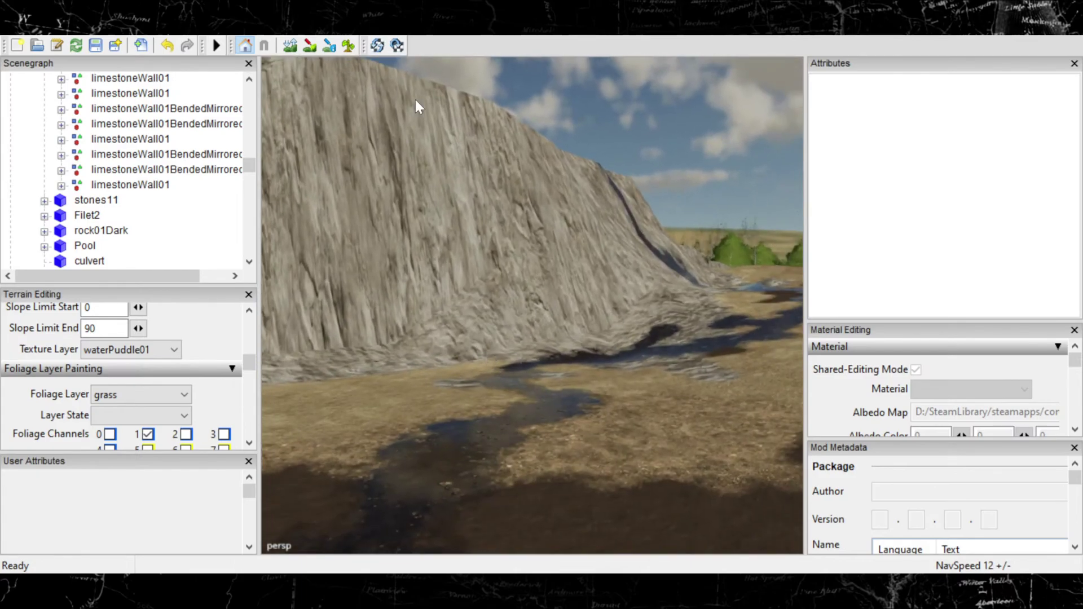
Step: Activate terrain sculpting and shape the stream bed from the sand at the cliff's foot into the brown mud
{"action": "left_click", "coordinate": [288, 47]}
{"action": "right_click", "coordinate": [532, 409]}
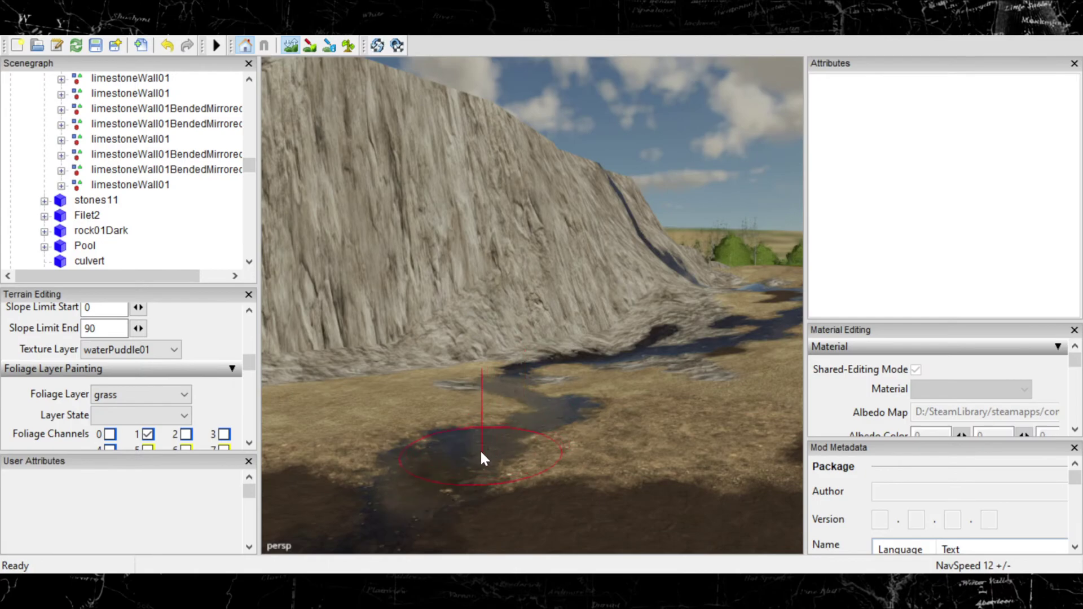
{"action": "middle_click_drag", "start_coordinate": [466, 465], "coordinate": [427, 475]}
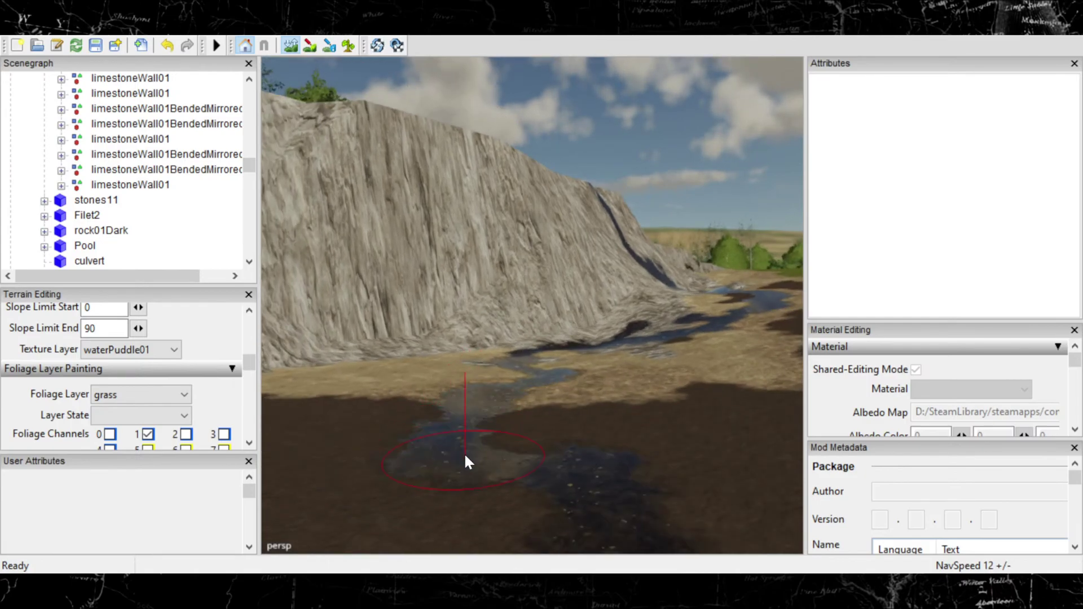
{"action": "mouse_move", "coordinate": [465, 456]}
{"action": "left_mouse_down"}
{"action": "mouse_move", "coordinate": [514, 477]}
{"action": "mouse_move", "coordinate": [609, 481]}
{"action": "left_mouse_up"}
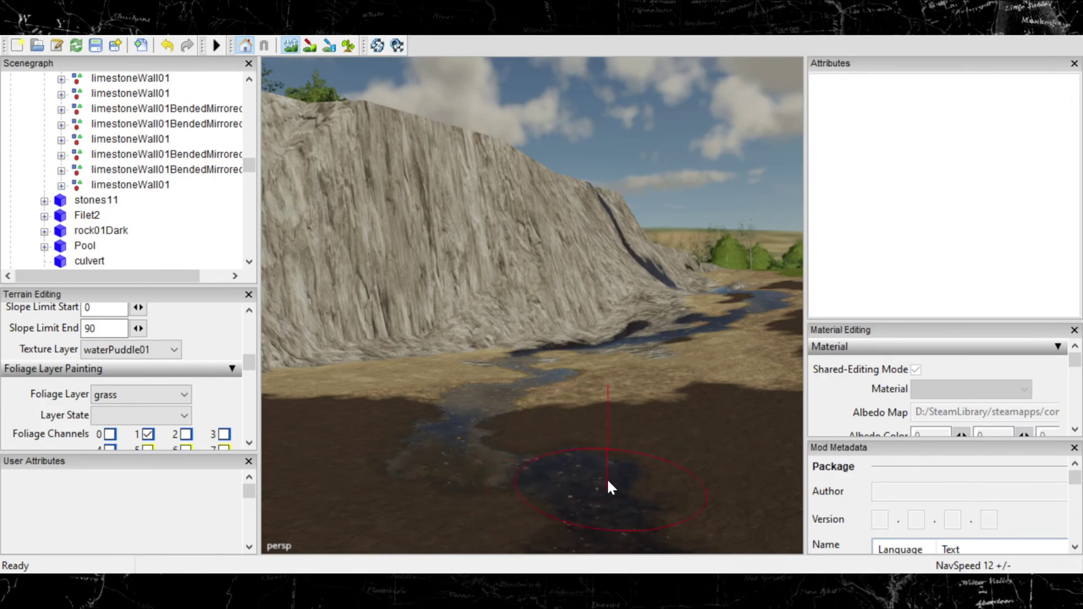
{"action": "middle_click_drag", "start_coordinate": [607, 479], "coordinate": [564, 479]}
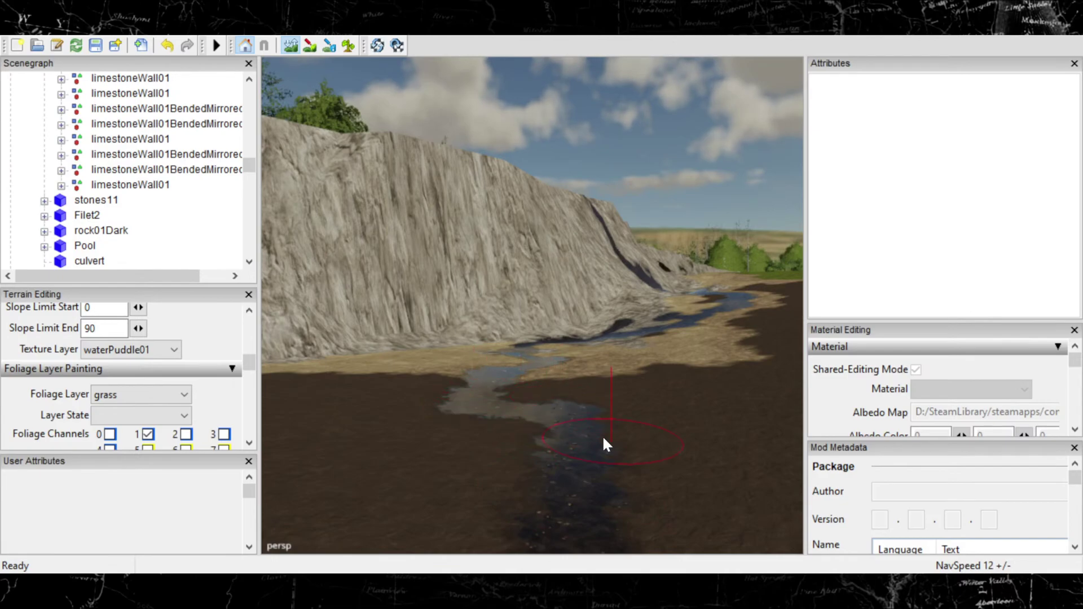
{"action": "mouse_move", "coordinate": [601, 436]}
{"action": "middle_mouse_down"}
{"action": "mouse_move", "coordinate": [536, 443]}
{"action": "mouse_move", "coordinate": [532, 406]}
{"action": "middle_mouse_up"}
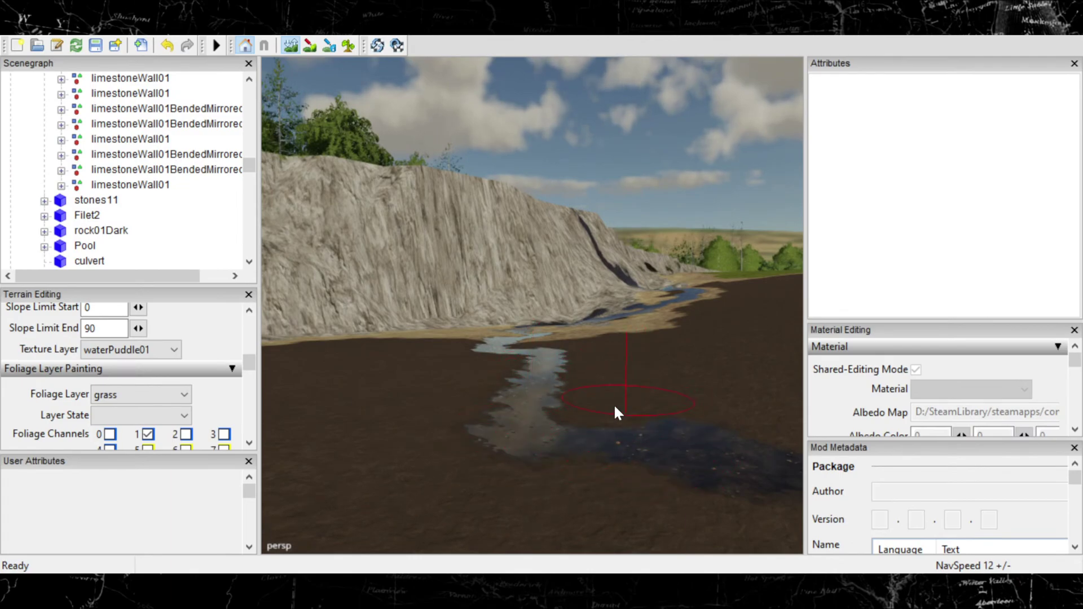
{"action": "mouse_move", "coordinate": [606, 419]}
{"action": "middle_mouse_down"}
{"action": "mouse_move", "coordinate": [452, 394]}
{"action": "mouse_move", "coordinate": [452, 425]}
{"action": "mouse_move", "coordinate": [685, 320]}
{"action": "middle_mouse_up"}
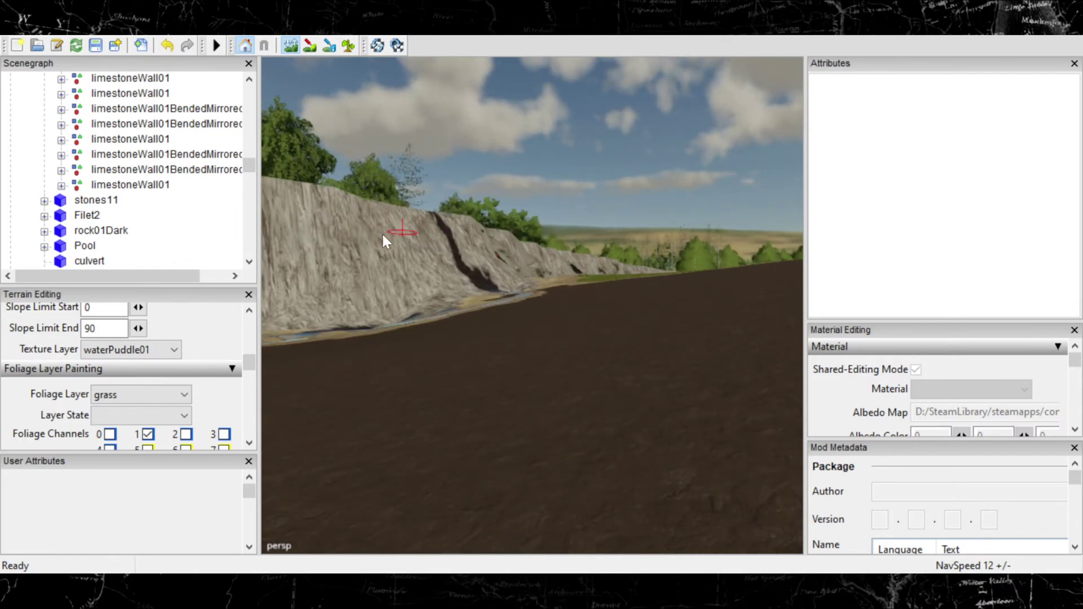
{"action": "mouse_move", "coordinate": [388, 263]}
{"action": "middle_mouse_down"}
{"action": "mouse_move", "coordinate": [508, 313]}
{"action": "mouse_move", "coordinate": [587, 366]}
{"action": "mouse_move", "coordinate": [606, 328]}
{"action": "middle_mouse_up"}
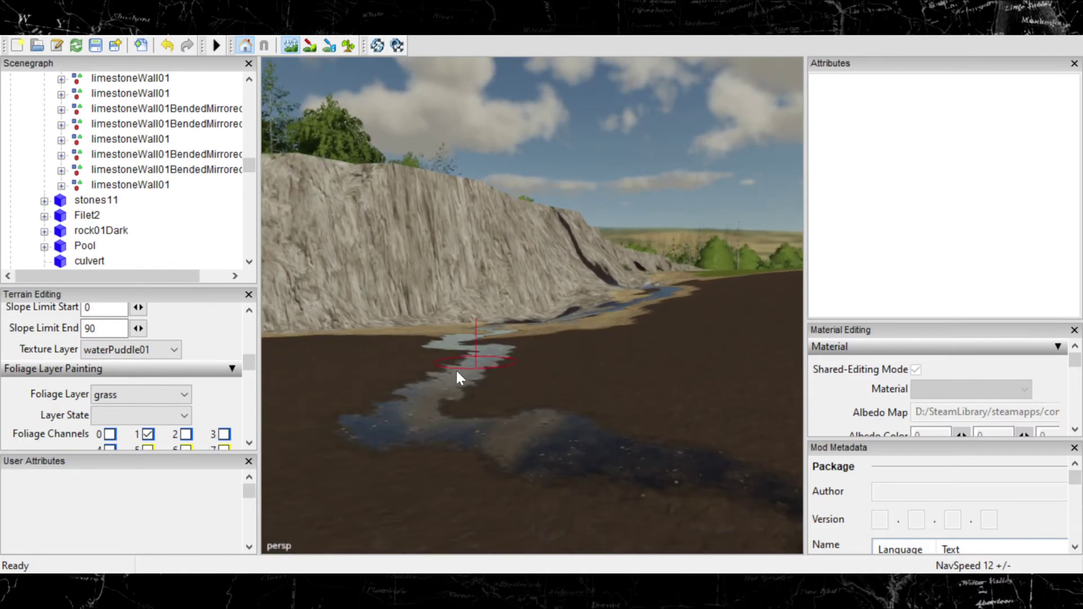
Step: Sculpt and smooth the winding stream bed farther across the brown mud, down to the wide dark puddle area
{"action": "right_click_drag", "start_coordinate": [453, 367], "coordinate": [495, 346], "text": "alt"}
{"action": "middle_click_drag", "start_coordinate": [495, 345], "coordinate": [514, 338], "text": "alt"}
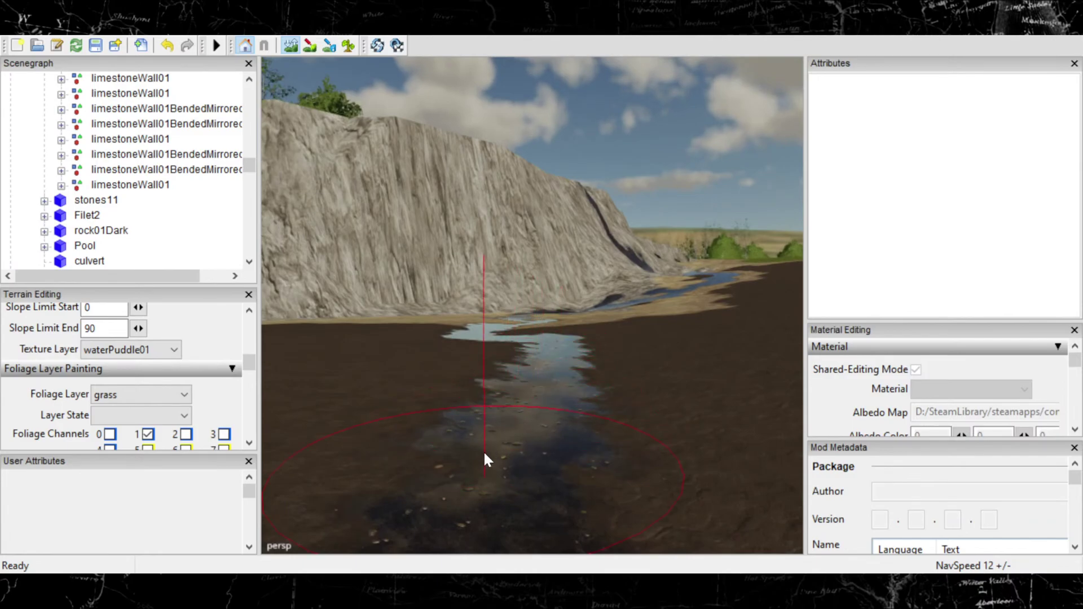
{"action": "right_click_drag", "start_coordinate": [536, 422], "coordinate": [510, 410], "text": "alt"}
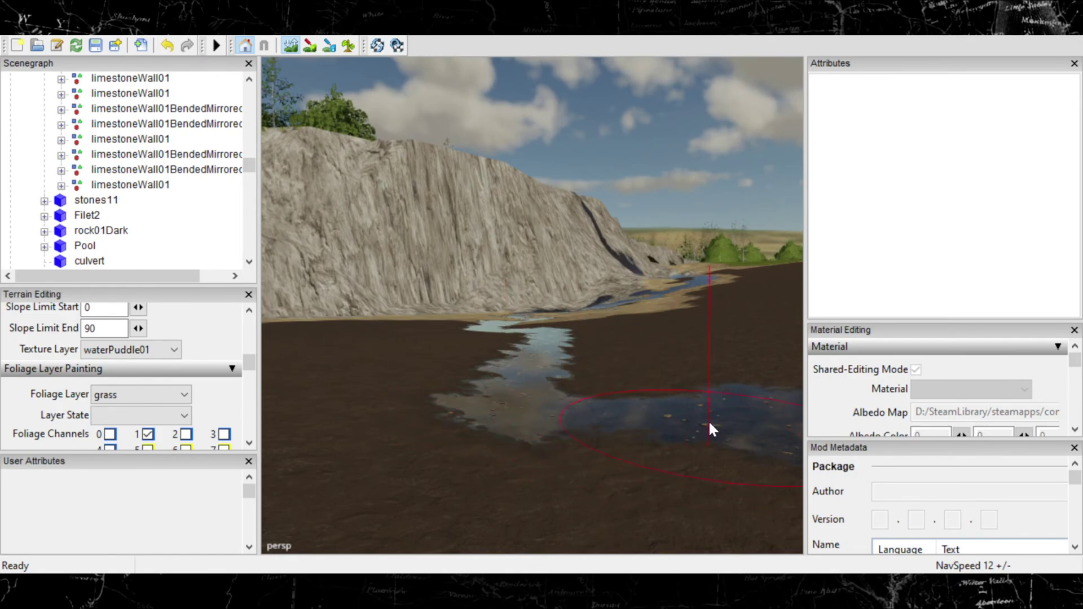
{"action": "mouse_move", "coordinate": [724, 426]}
{"action": "left_mouse_down", "text": "alt"}
{"action": "mouse_move", "coordinate": [642, 409]}
{"action": "mouse_move", "coordinate": [600, 428]}
{"action": "left_mouse_up", "text": "alt"}
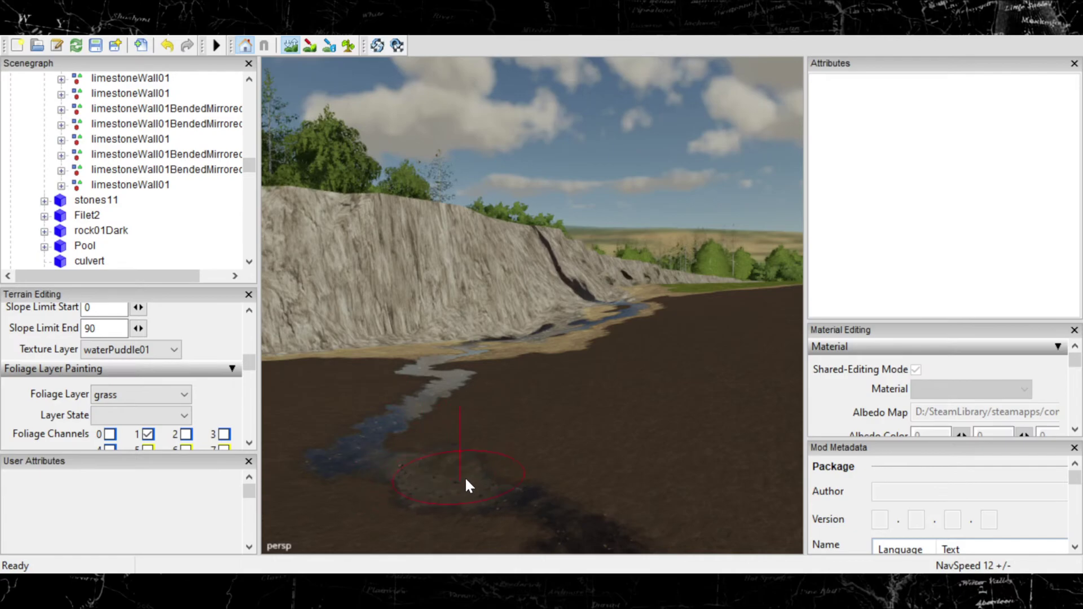
{"action": "mouse_move", "coordinate": [589, 509]}
{"action": "left_mouse_down", "text": "alt"}
{"action": "mouse_move", "coordinate": [570, 486]}
{"action": "mouse_move", "coordinate": [524, 475]}
{"action": "mouse_move", "coordinate": [537, 444]}
{"action": "left_mouse_up", "text": "alt"}
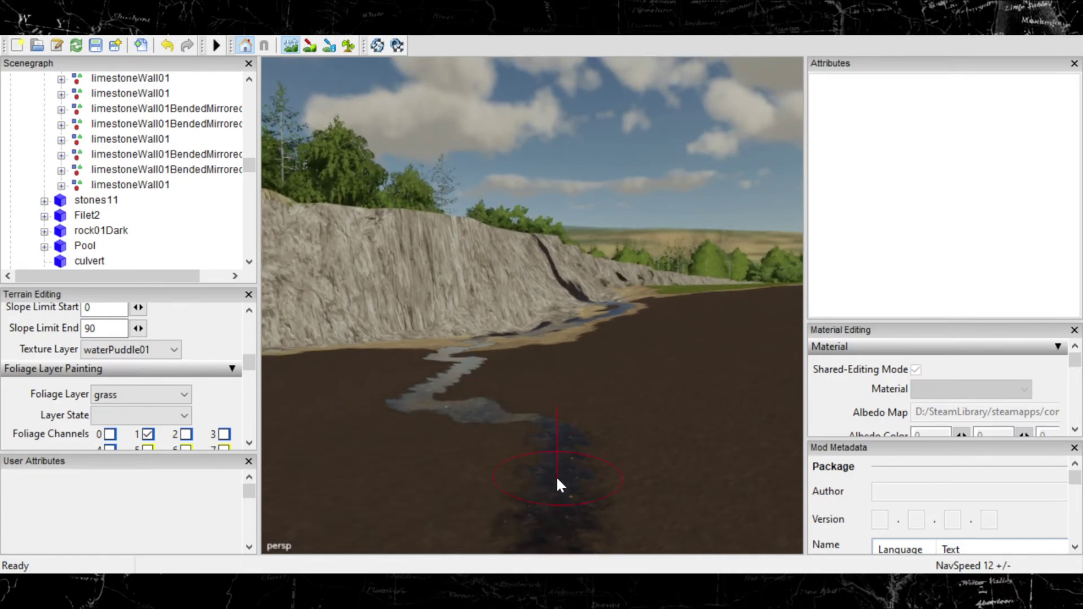
{"action": "scroll", "coordinate": [608, 498], "scroll_direction": "up", "scroll_amount": 3}
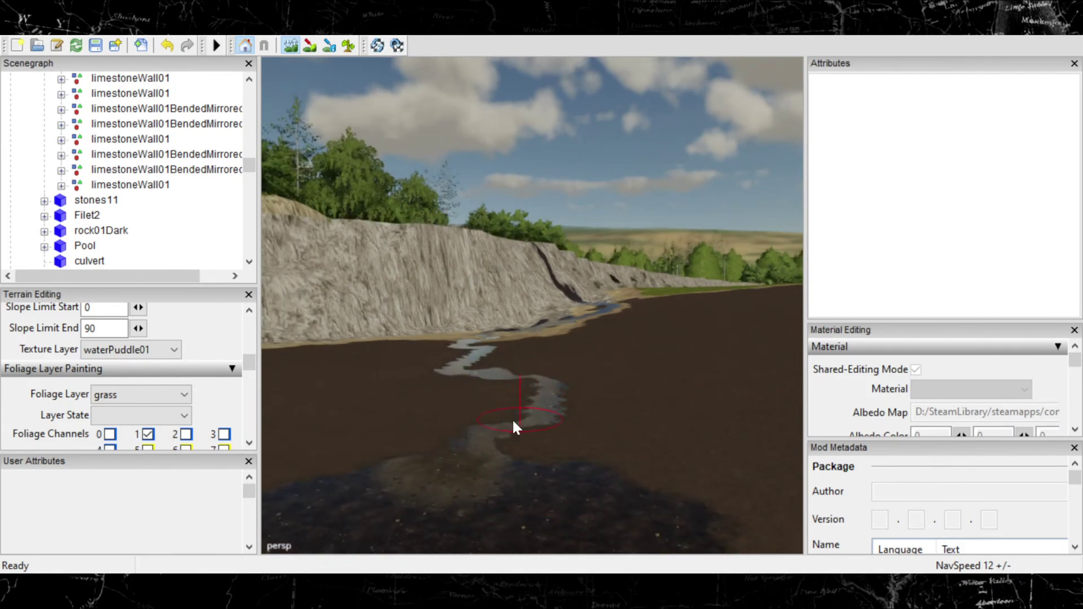
{"action": "left_click_drag", "start_coordinate": [489, 454], "coordinate": [477, 501]}
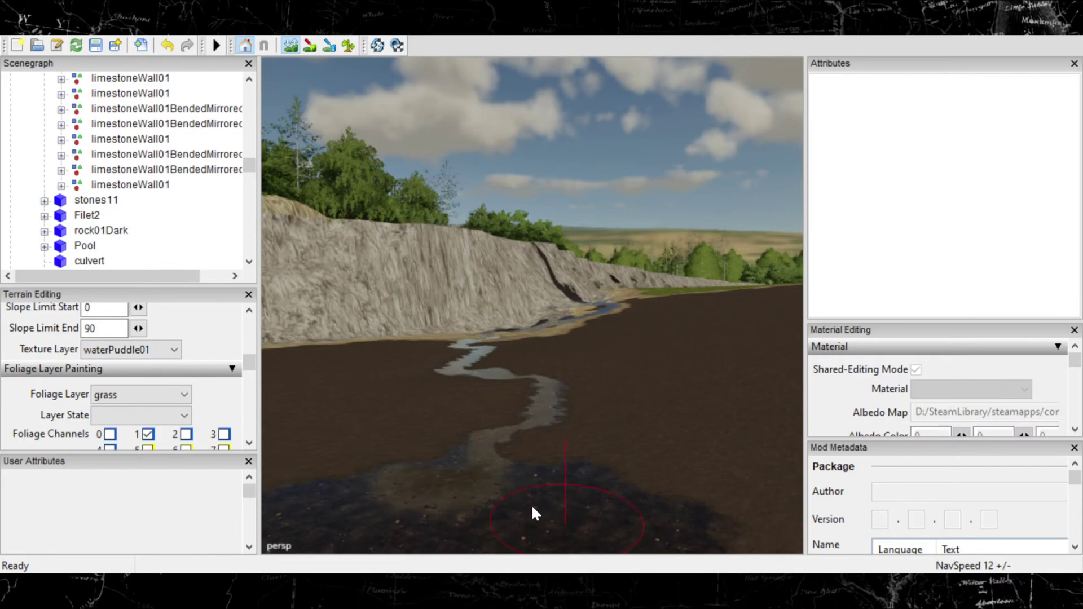
Step: Sculpt the wide puddle at the stream's end in the brown mud and the broad water arm leading off it
{"action": "scroll", "coordinate": [508, 478], "scroll_direction": "down", "scroll_amount": 4}
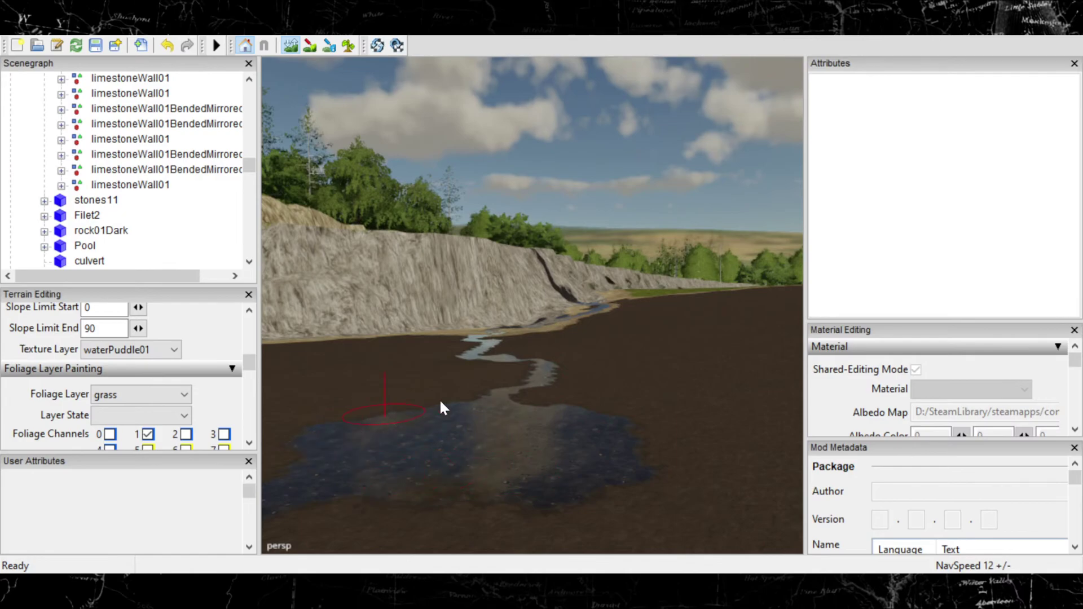
{"action": "key", "text": "w"}
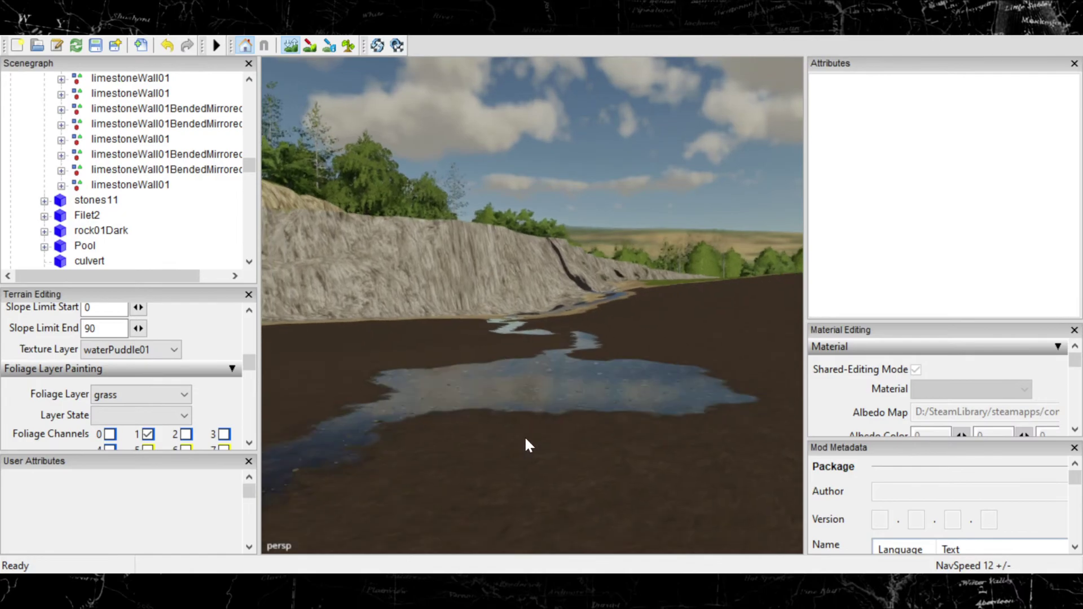
{"action": "key", "text": "s"}
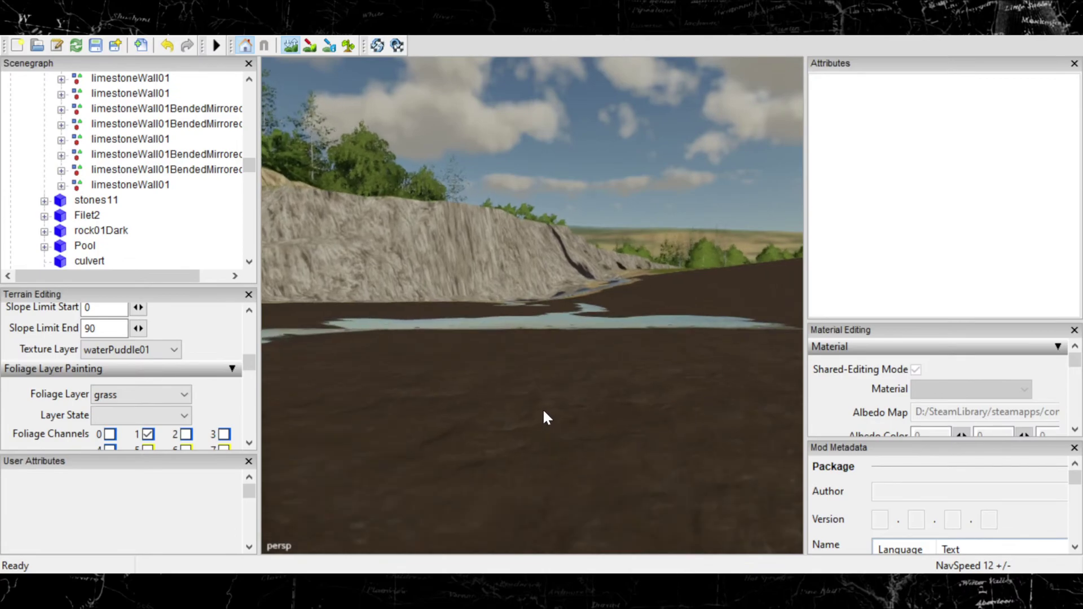
{"action": "mouse_move", "coordinate": [638, 393]}
{"action": "right_mouse_down", "text": "alt"}
{"action": "mouse_move", "coordinate": [655, 387]}
{"action": "mouse_move", "coordinate": [603, 393]}
{"action": "mouse_move", "coordinate": [552, 368]}
{"action": "mouse_move", "coordinate": [585, 387]}
{"action": "mouse_move", "coordinate": [559, 372]}
{"action": "mouse_move", "coordinate": [464, 368]}
{"action": "mouse_move", "coordinate": [530, 367]}
{"action": "right_mouse_up", "text": "alt"}
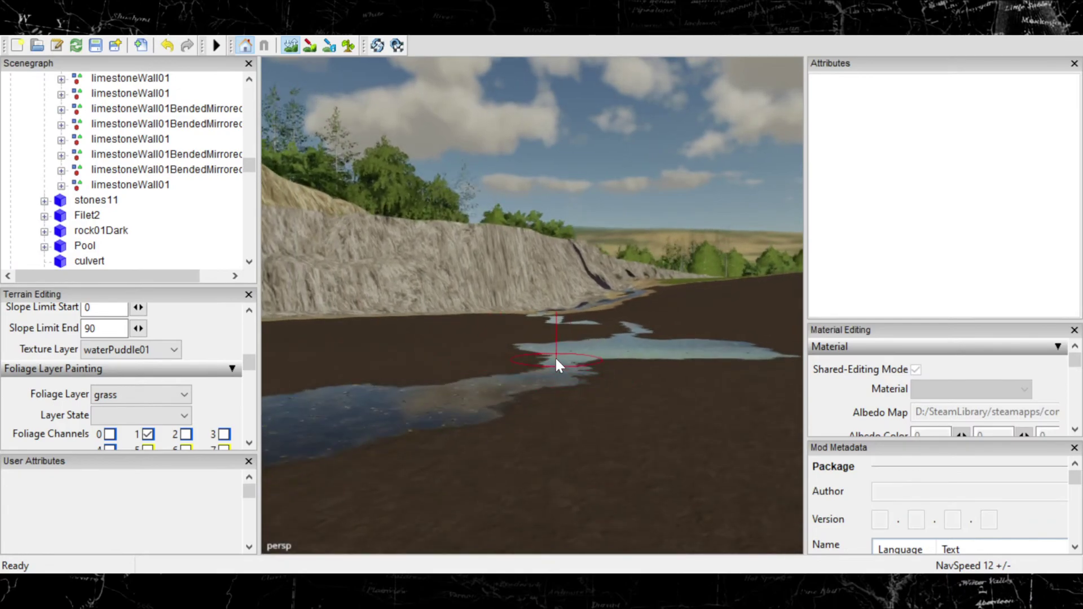
{"action": "mouse_move", "coordinate": [561, 362]}
{"action": "left_mouse_down"}
{"action": "mouse_move", "coordinate": [533, 384]}
{"action": "mouse_move", "coordinate": [415, 416]}
{"action": "mouse_move", "coordinate": [338, 416]}
{"action": "left_mouse_up"}
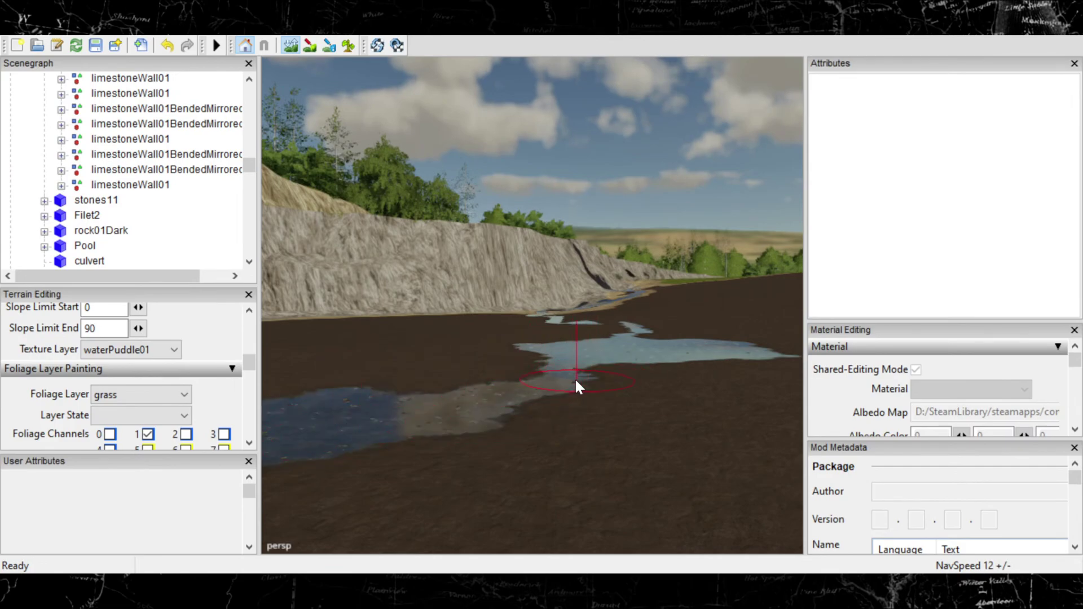
Step: Shape the bed and banks of the dark puddle and its side arms in the mud below the rock face
{"action": "scroll", "coordinate": [395, 424], "scroll_direction": "up", "scroll_amount": 5}
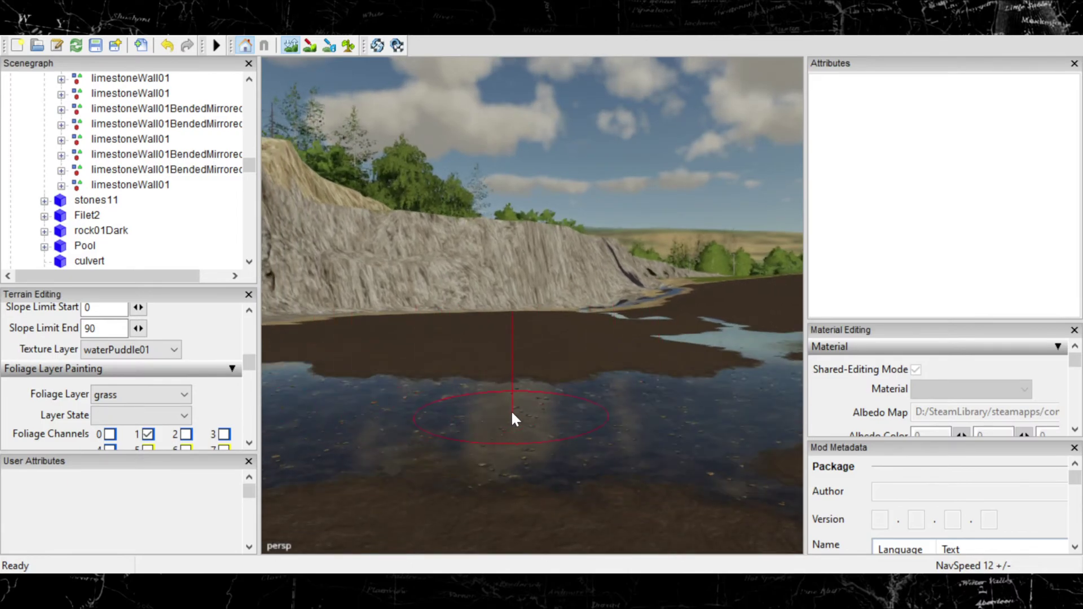
{"action": "left_click_drag", "start_coordinate": [586, 407], "coordinate": [536, 396]}
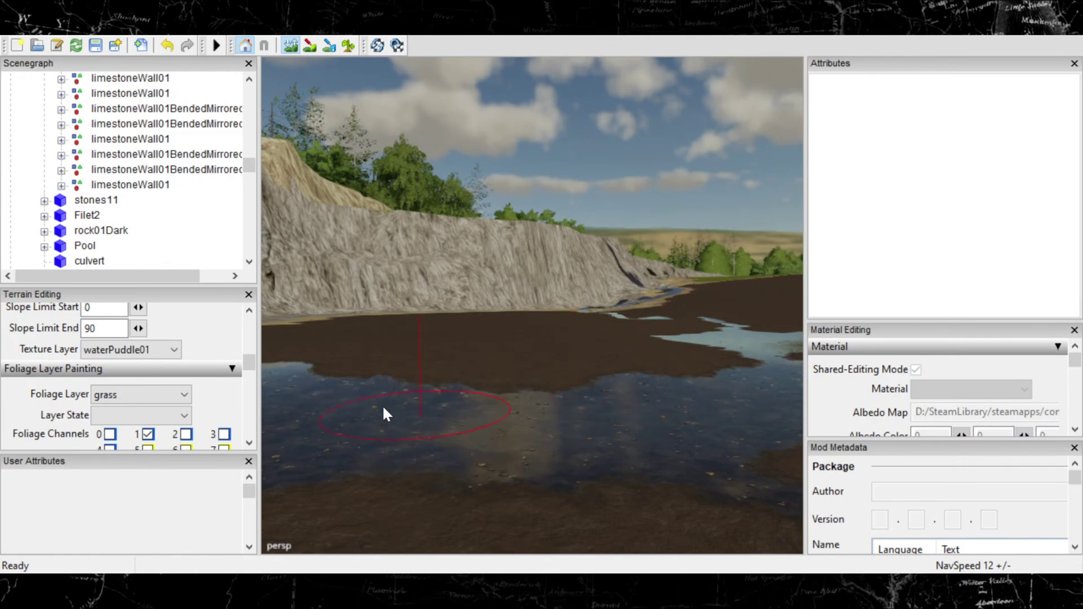
{"action": "scroll", "coordinate": [375, 385], "scroll_direction": "up", "scroll_amount": 2}
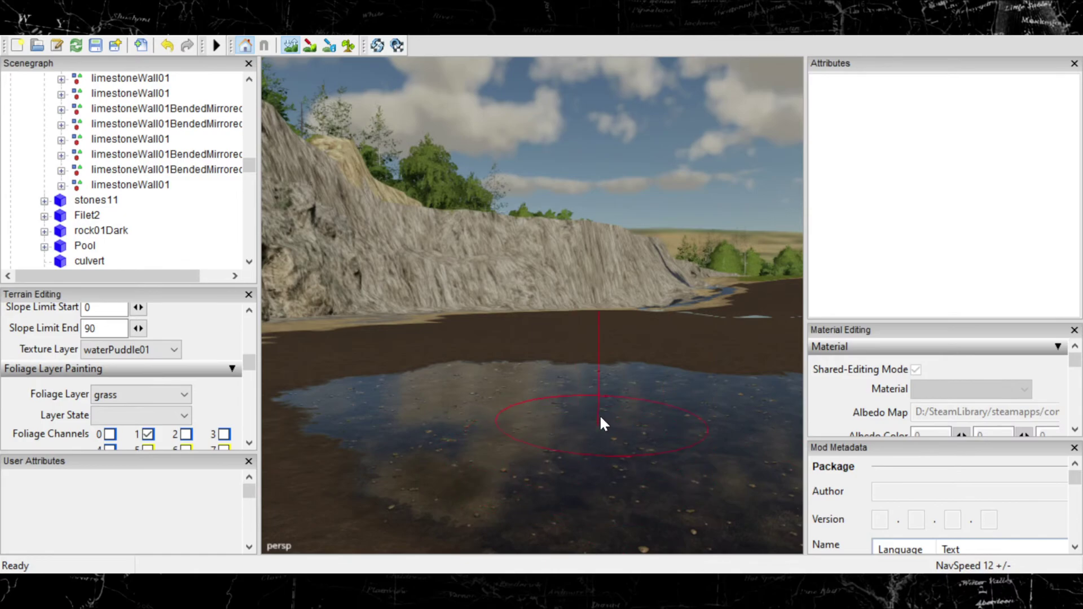
{"action": "scroll", "coordinate": [575, 418], "scroll_direction": "down", "scroll_amount": 3}
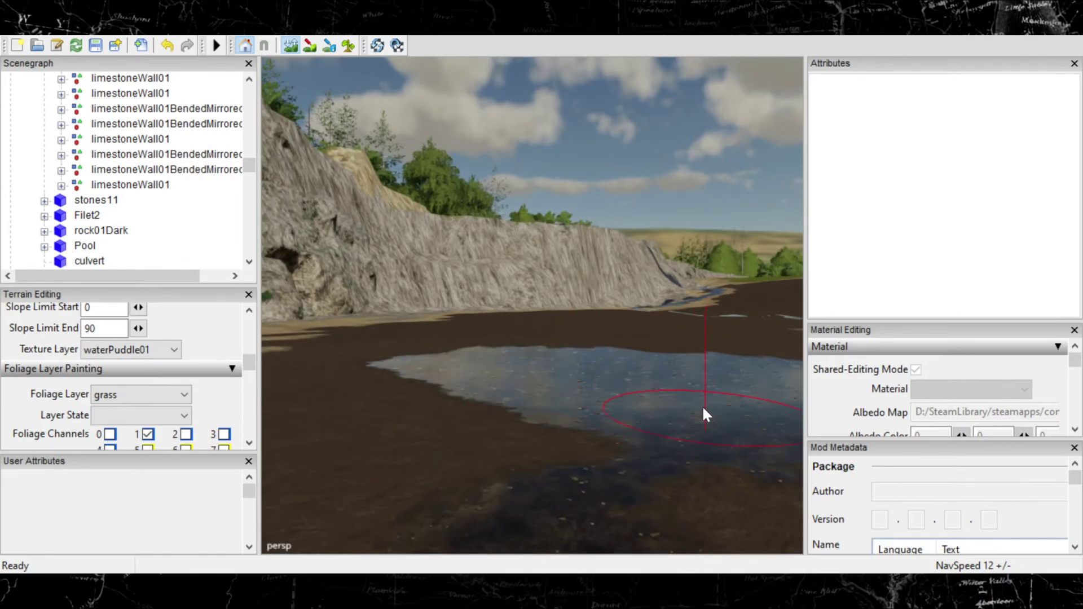
{"action": "scroll", "coordinate": [672, 392], "scroll_direction": "up", "scroll_amount": 3}
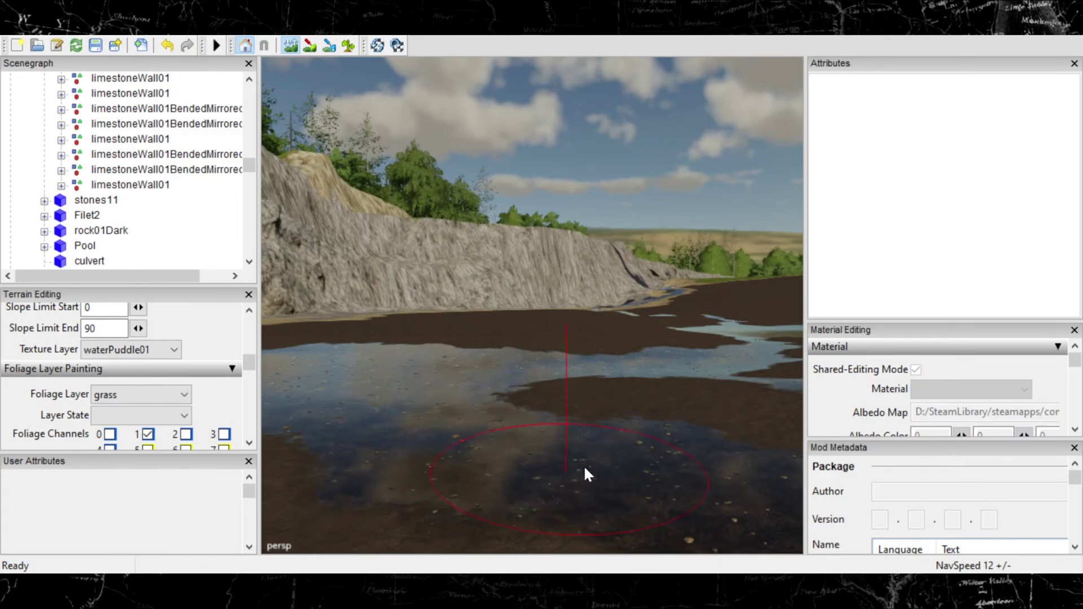
{"action": "scroll", "coordinate": [649, 466], "scroll_direction": "down", "scroll_amount": 3}
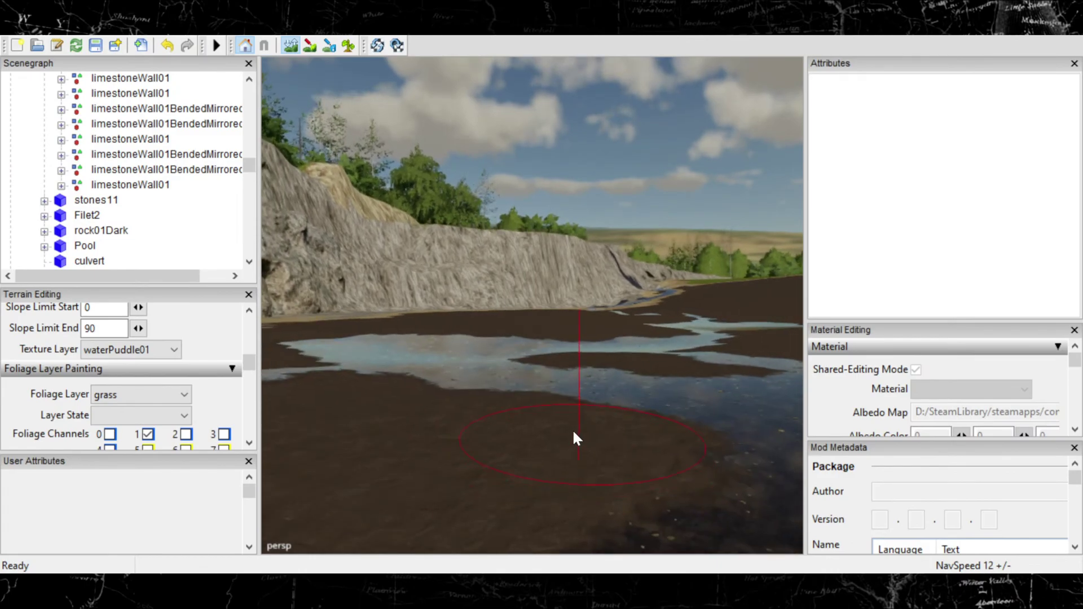
Step: Sculpt the narrow channel leading from the puddle across the mud to the edge of the sandy ground
{"action": "scroll", "coordinate": [572, 428], "scroll_direction": "up", "scroll_amount": 3}
{"action": "scroll", "coordinate": [632, 437], "scroll_direction": "up", "scroll_amount": 2}
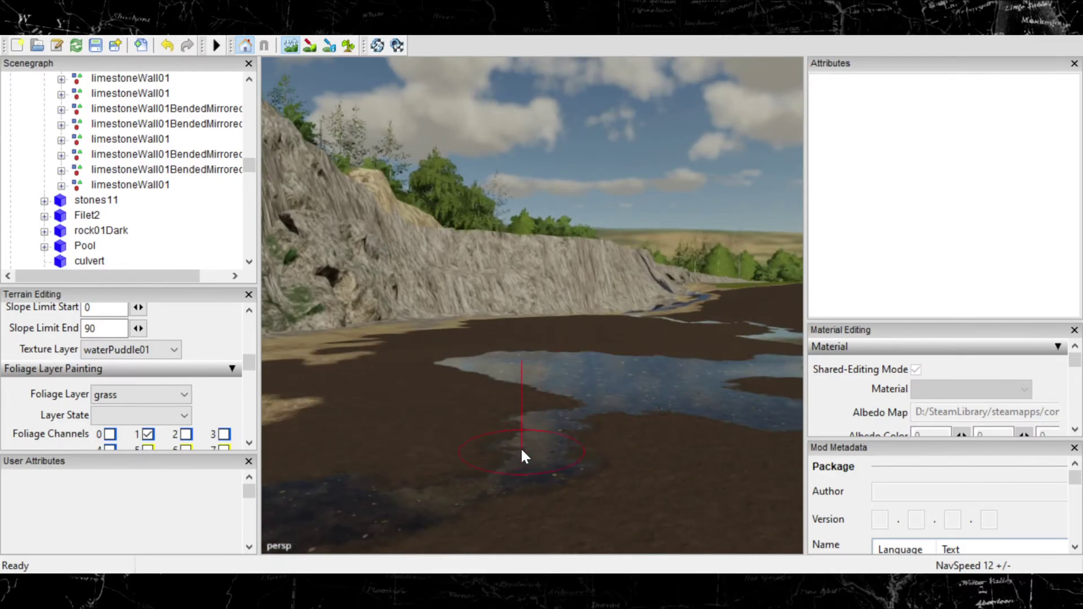
{"action": "scroll", "coordinate": [407, 484], "scroll_direction": "up", "scroll_amount": 3}
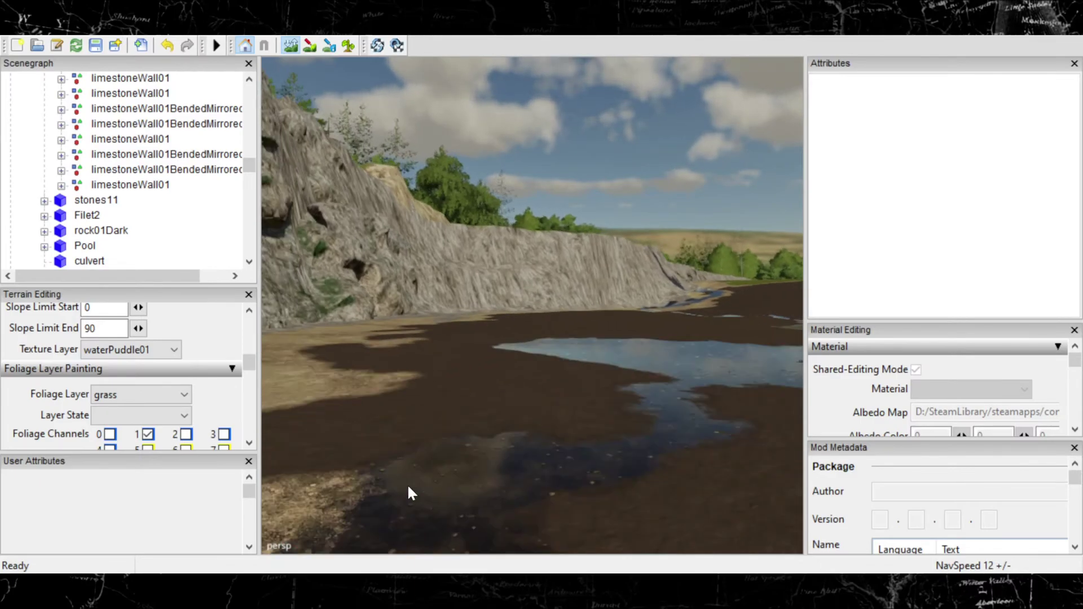
{"action": "scroll", "coordinate": [397, 483], "scroll_direction": "down", "scroll_amount": 1}
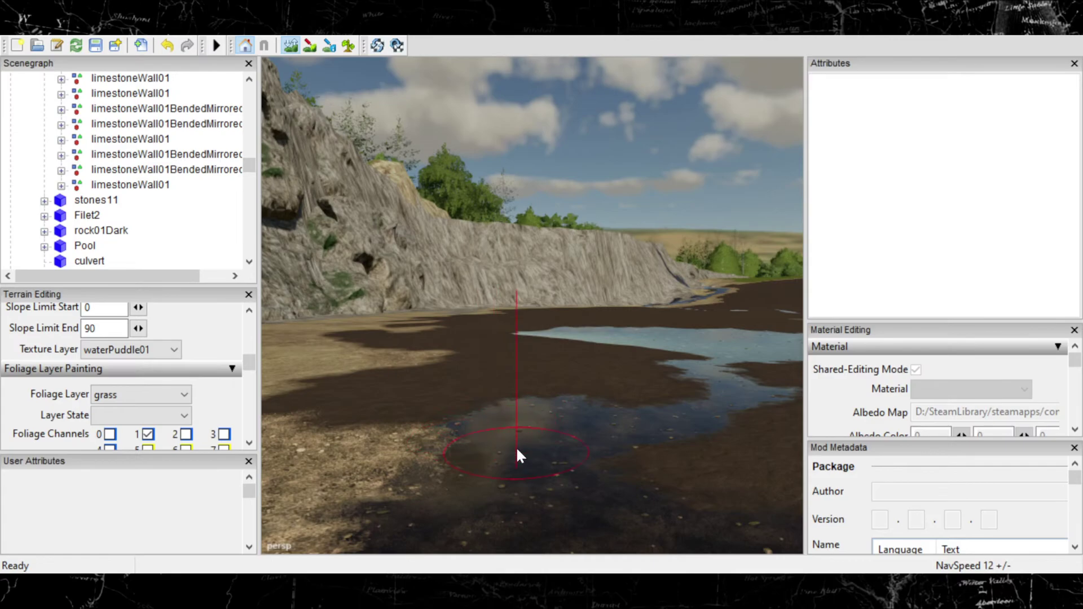
{"action": "scroll", "coordinate": [491, 446], "scroll_direction": "down", "scroll_amount": 2}
{"action": "scroll", "coordinate": [481, 427], "scroll_direction": "up", "scroll_amount": 3}
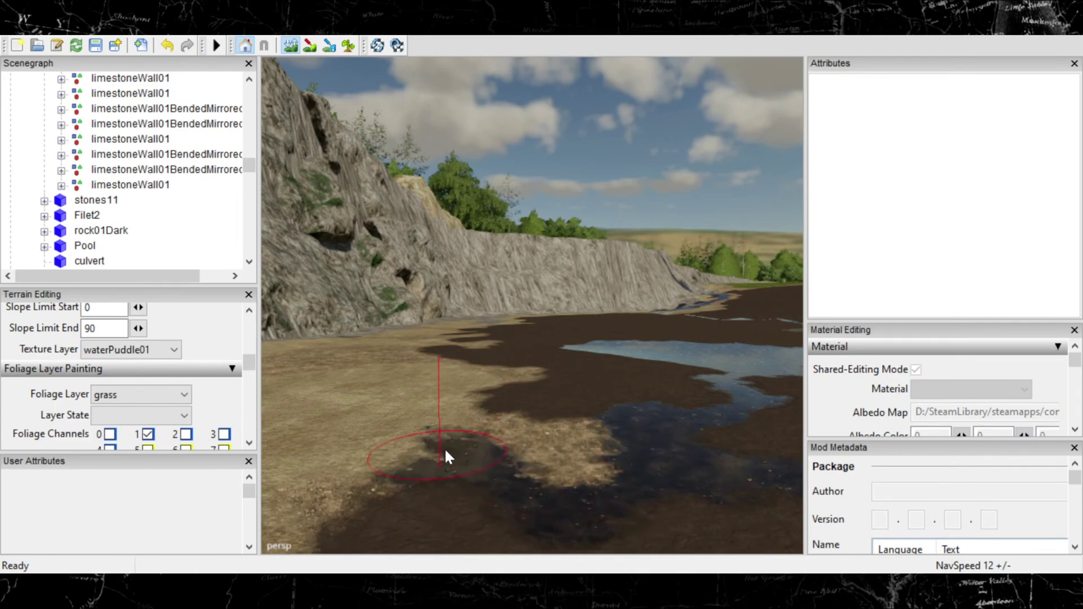
{"action": "mouse_move", "coordinate": [434, 443]}
{"action": "left_mouse_down"}
{"action": "mouse_move", "coordinate": [395, 448]}
{"action": "mouse_move", "coordinate": [389, 425]}
{"action": "mouse_move", "coordinate": [448, 458]}
{"action": "mouse_move", "coordinate": [504, 435]}
{"action": "left_mouse_up"}
Step: Sculpt the branching channels around the small mud islands and along the dark arm beyond them
{"action": "mouse_move", "coordinate": [502, 430]}
{"action": "right_mouse_down"}
{"action": "mouse_move", "coordinate": [363, 438]}
{"action": "mouse_move", "coordinate": [444, 414]}
{"action": "right_mouse_up"}
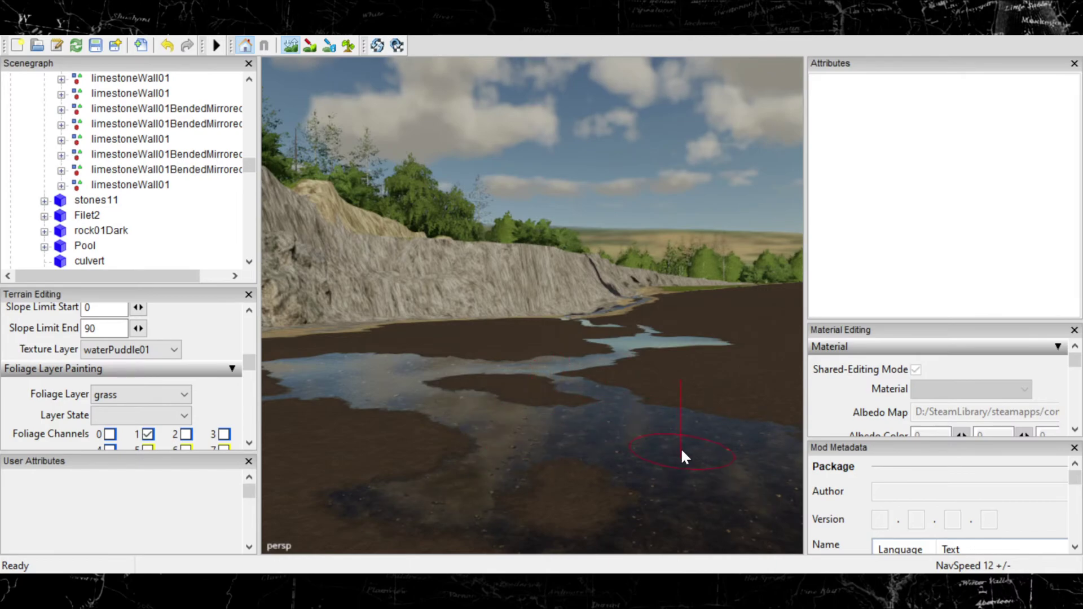
{"action": "scroll", "coordinate": [726, 479], "scroll_direction": "down", "scroll_amount": 5}
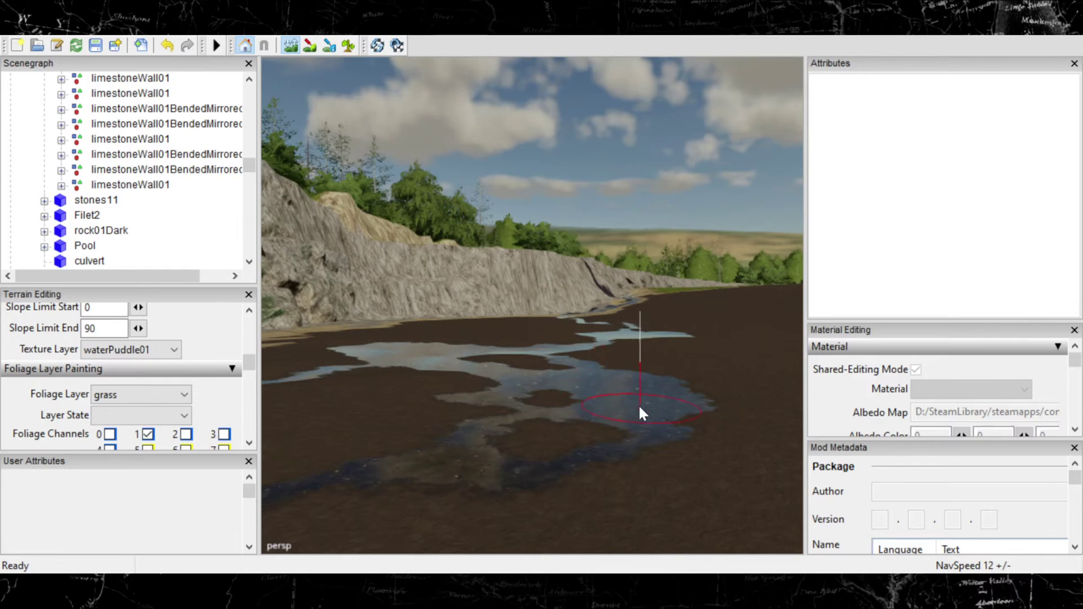
{"action": "scroll", "coordinate": [635, 405], "scroll_direction": "down", "scroll_amount": 5}
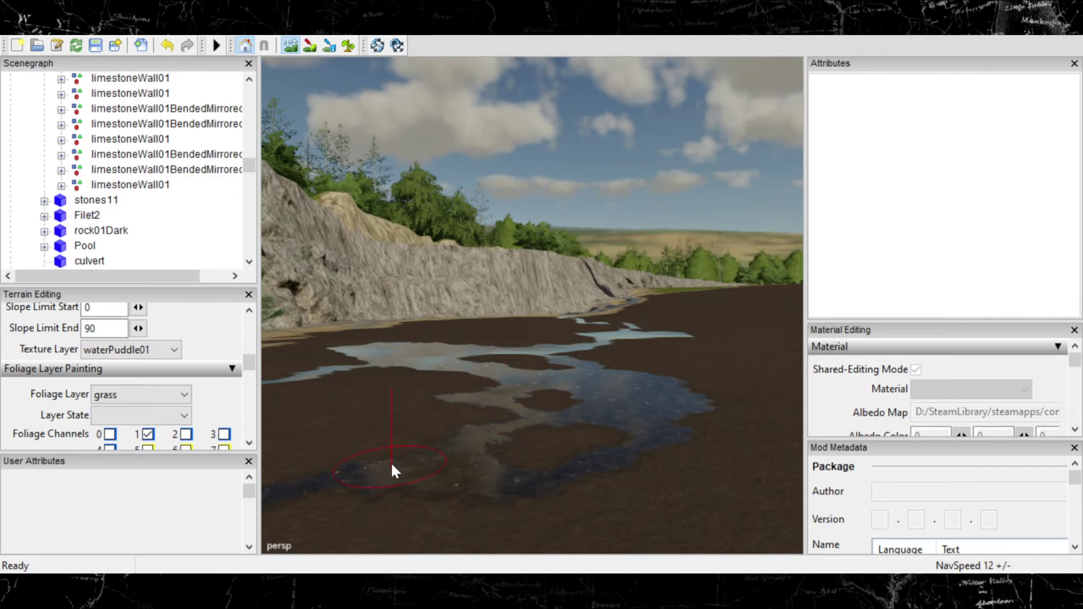
{"action": "middle_click_drag", "start_coordinate": [391, 462], "coordinate": [562, 441]}
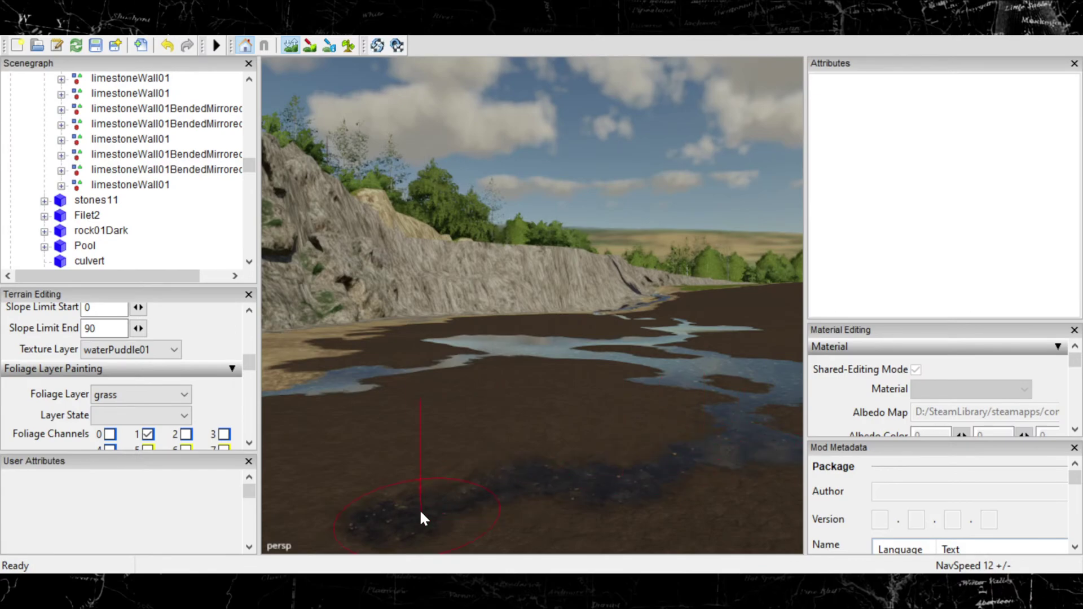
Step: Sculpt the mud stream bed at the bend near the cliff, undoing the stroke that buries the water
{"action": "left_click", "coordinate": [298, 53]}
{"action": "left_click_drag", "start_coordinate": [389, 212], "coordinate": [430, 374], "text": "alt"}
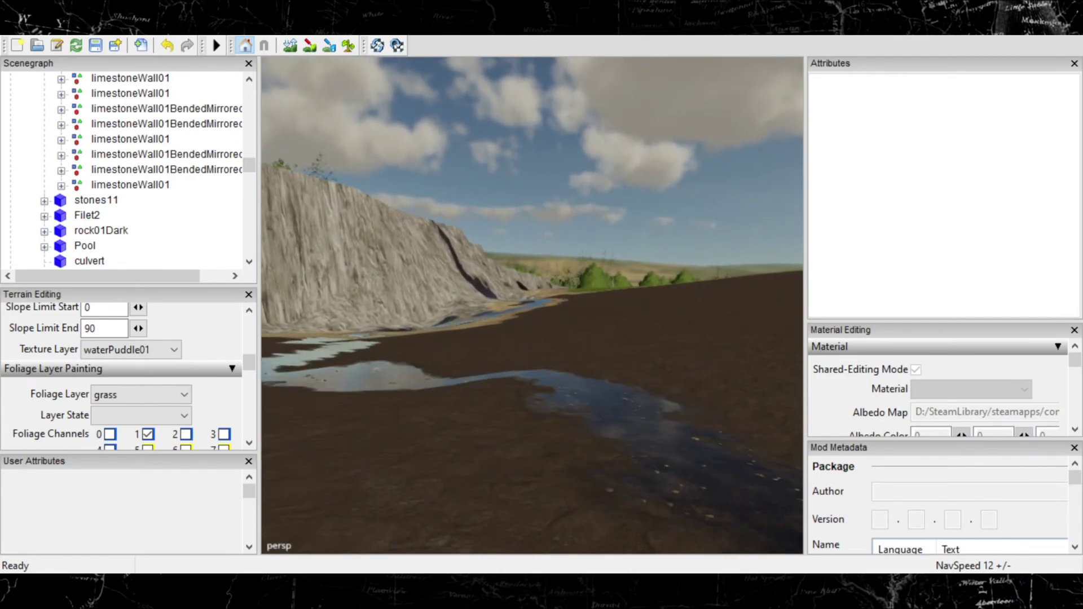
{"action": "left_click", "coordinate": [290, 43]}
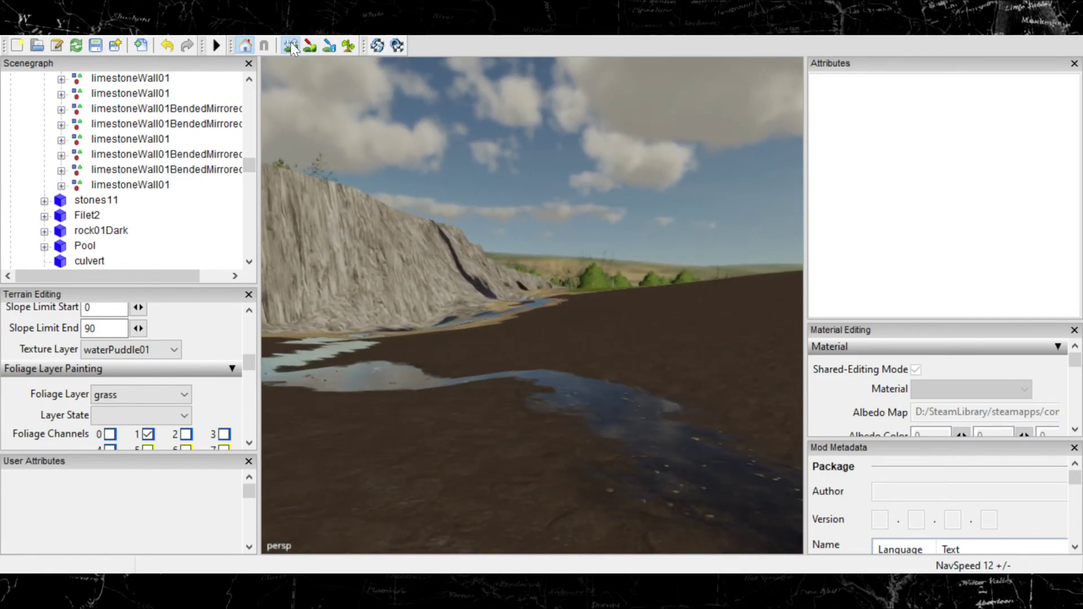
{"action": "left_click", "coordinate": [531, 397]}
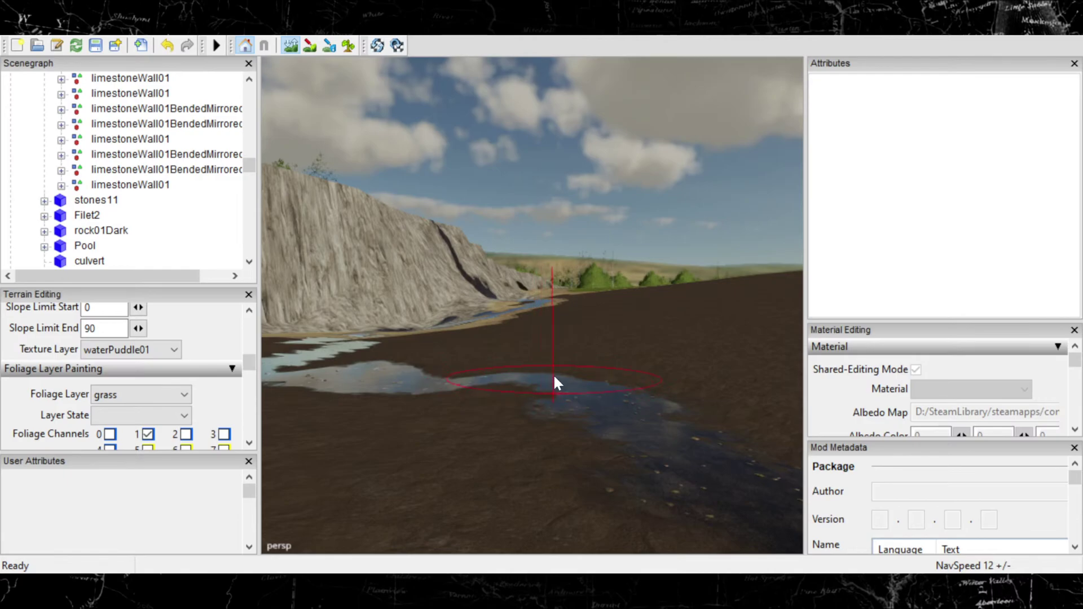
{"action": "left_click", "coordinate": [564, 377]}
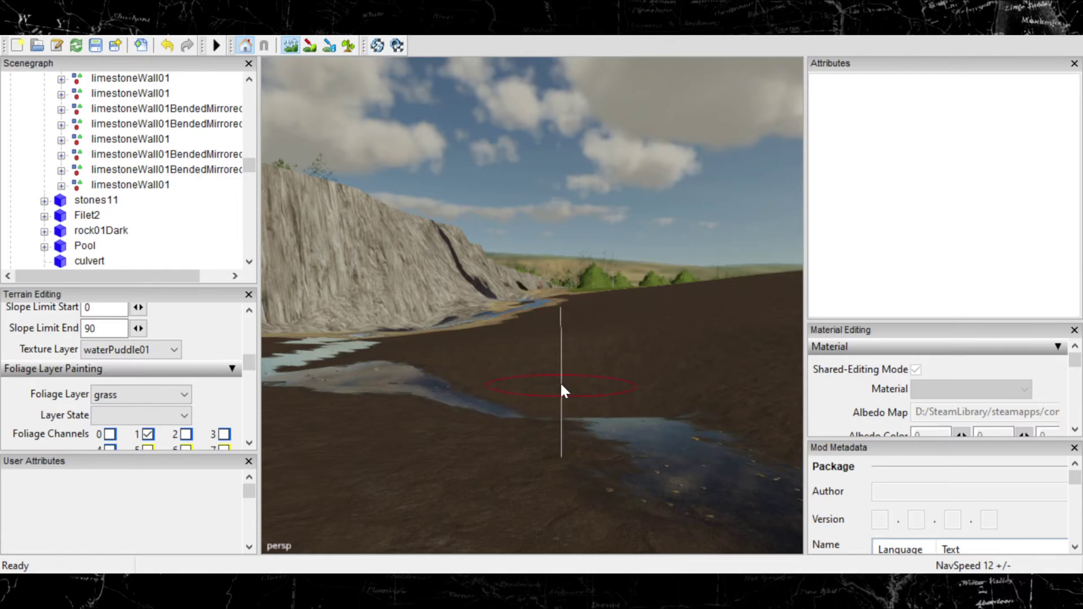
{"action": "key", "text": "ctrl+z"}
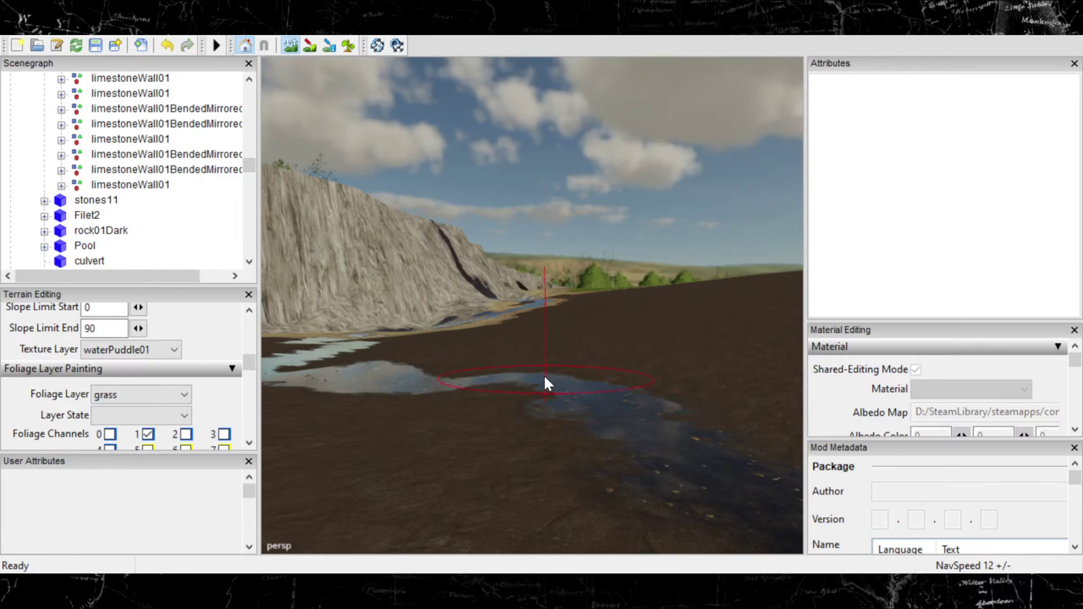
{"action": "left_click", "coordinate": [577, 367]}
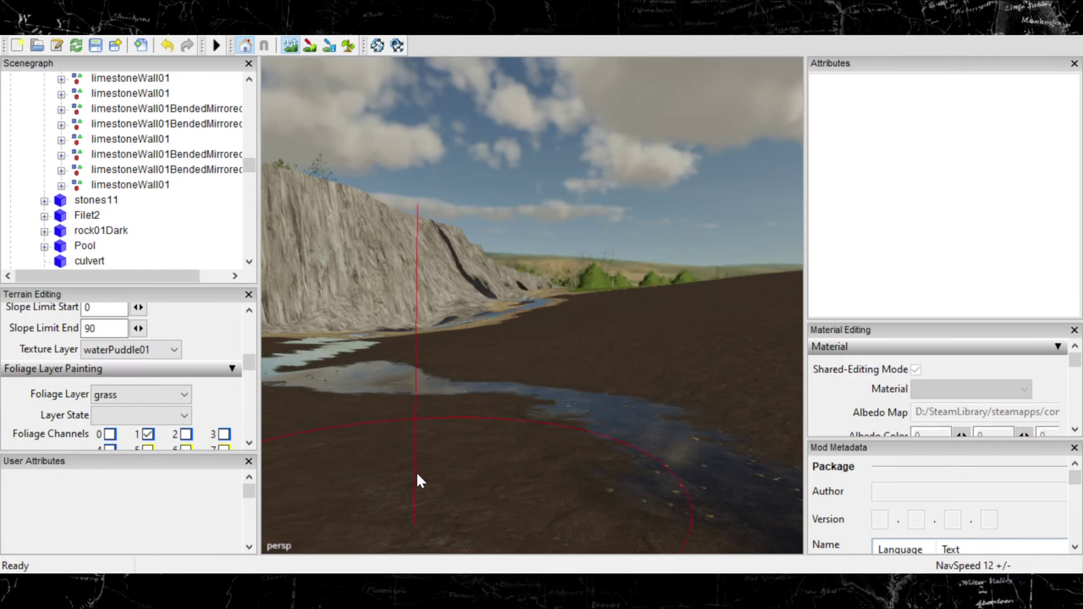
Step: Touch up the stream bed and its banks where the water leaves the cliff's foot and widens in the mud
{"action": "left_click", "coordinate": [289, 45]}
{"action": "mouse_move", "coordinate": [371, 197]}
{"action": "left_mouse_down", "text": "alt"}
{"action": "mouse_move", "coordinate": [428, 153]}
{"action": "mouse_move", "coordinate": [394, 299]}
{"action": "mouse_move", "coordinate": [431, 259]}
{"action": "mouse_move", "coordinate": [692, 257]}
{"action": "mouse_move", "coordinate": [507, 304]}
{"action": "mouse_move", "coordinate": [511, 291]}
{"action": "mouse_move", "coordinate": [606, 291]}
{"action": "mouse_move", "coordinate": [525, 300]}
{"action": "mouse_move", "coordinate": [595, 273]}
{"action": "mouse_move", "coordinate": [472, 264]}
{"action": "mouse_move", "coordinate": [525, 323]}
{"action": "mouse_move", "coordinate": [418, 306]}
{"action": "mouse_move", "coordinate": [531, 317]}
{"action": "mouse_move", "coordinate": [600, 302]}
{"action": "mouse_move", "coordinate": [604, 312]}
{"action": "mouse_move", "coordinate": [615, 299]}
{"action": "mouse_move", "coordinate": [587, 321]}
{"action": "mouse_move", "coordinate": [440, 310]}
{"action": "mouse_move", "coordinate": [641, 372]}
{"action": "mouse_move", "coordinate": [402, 351]}
{"action": "left_mouse_up", "text": "alt"}
{"action": "right_click_drag", "start_coordinate": [370, 354], "coordinate": [377, 382]}
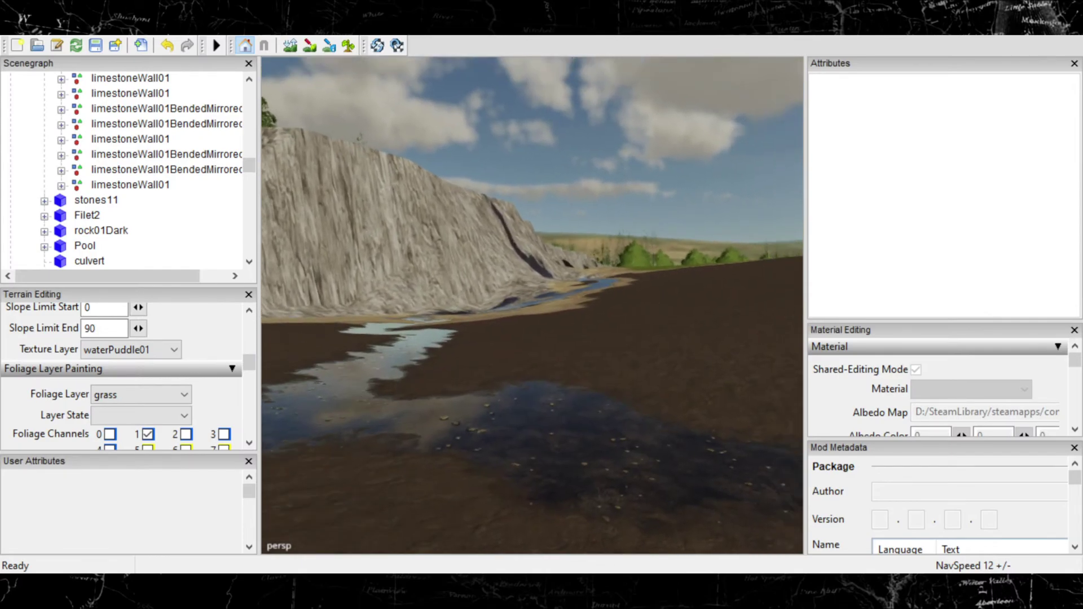
{"action": "left_click", "coordinate": [291, 44]}
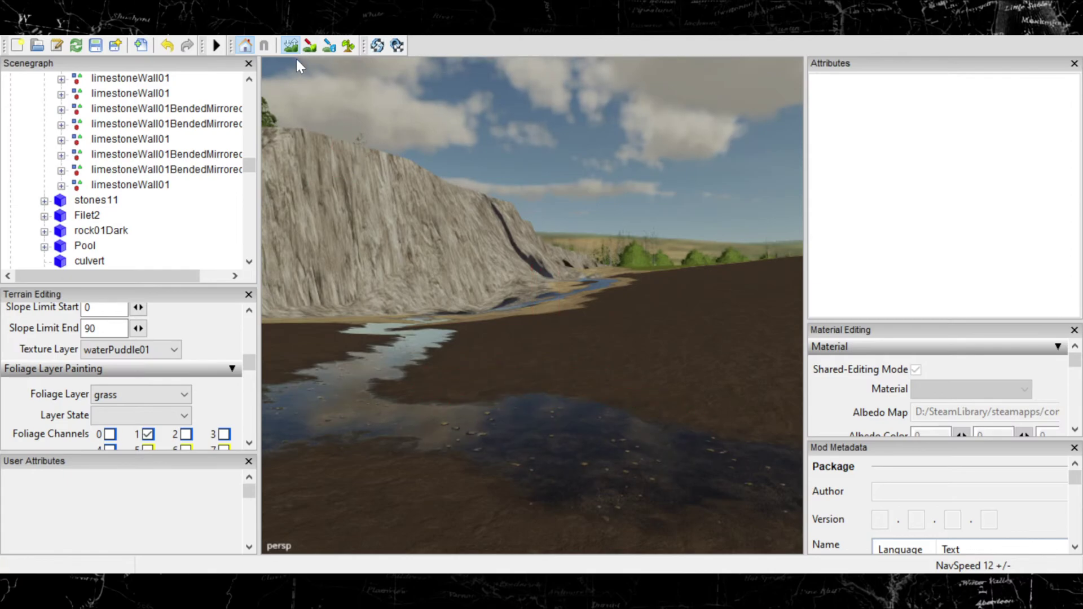
{"action": "right_click_drag", "start_coordinate": [298, 63], "coordinate": [527, 337]}
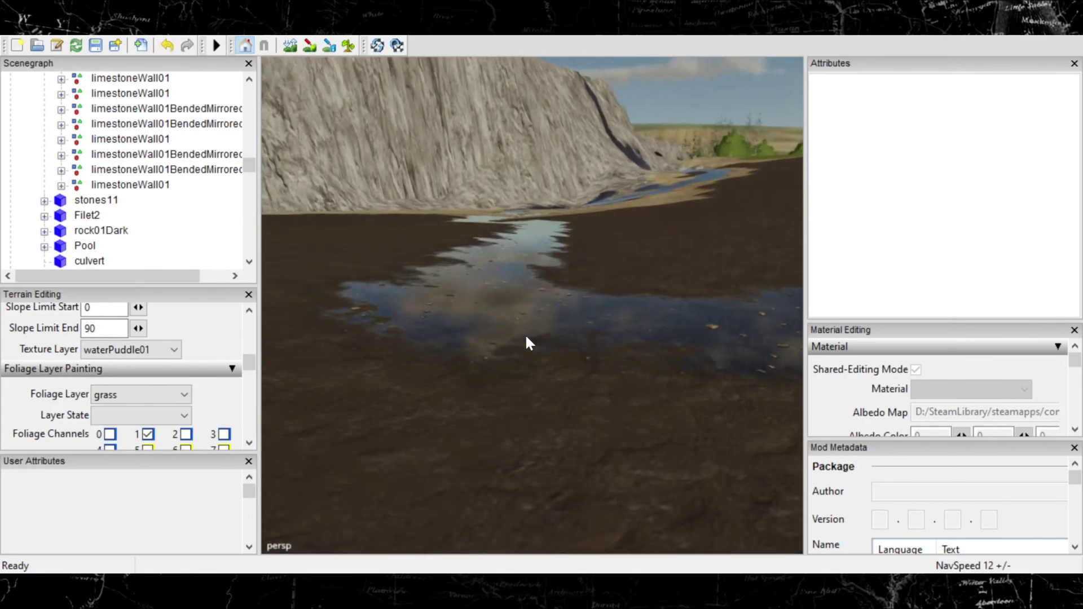
{"action": "left_click", "coordinate": [291, 45]}
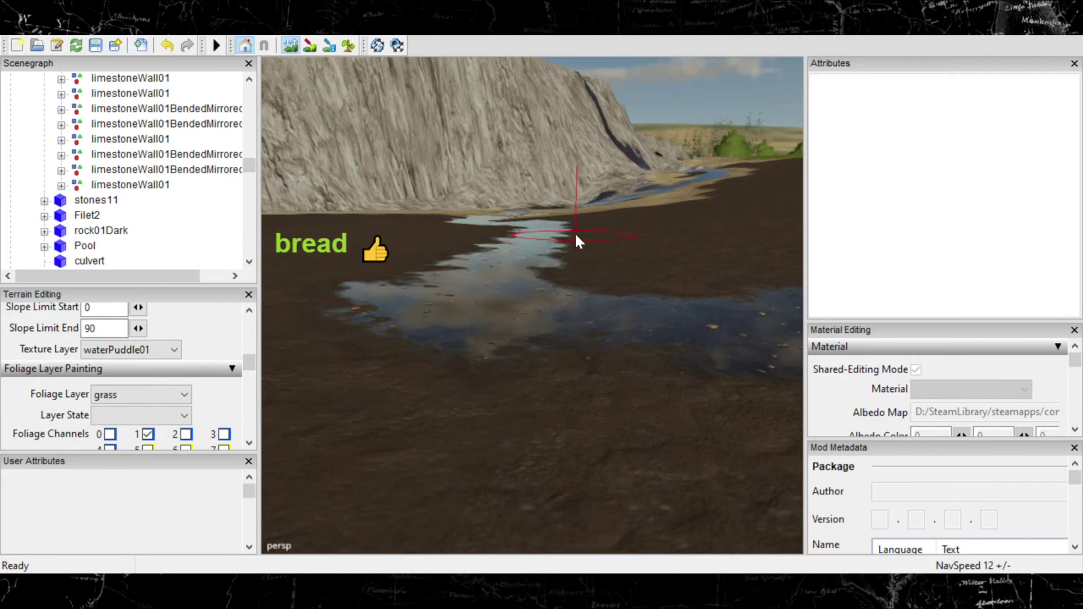
{"action": "left_click", "coordinate": [289, 42]}
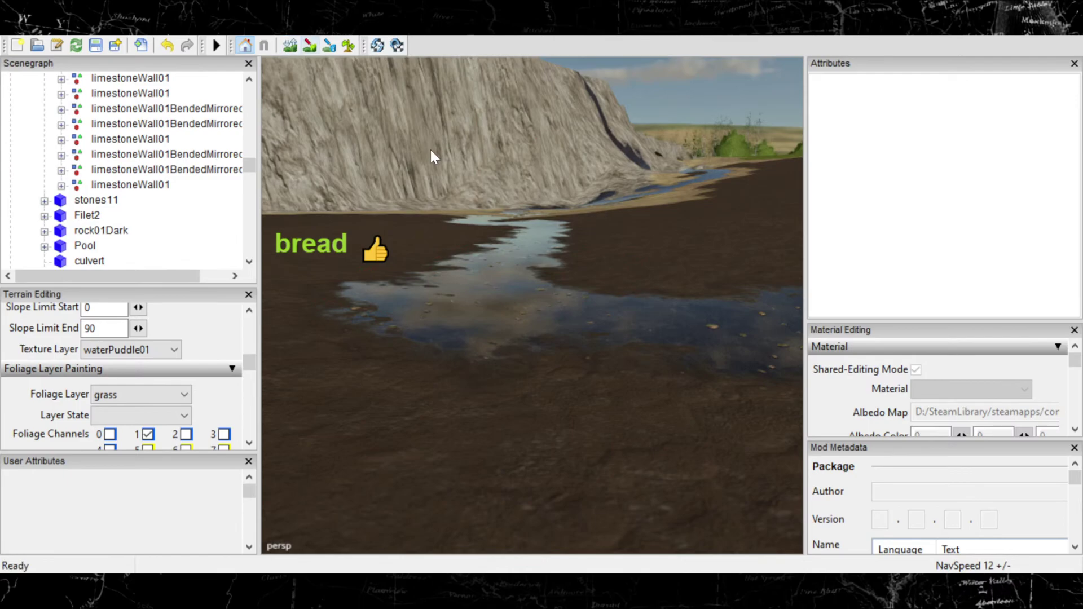
Step: Activate terrain detail texture painting and extend the waterPuddle01 stream over the sand along the foot of the rock face
{"action": "mouse_move", "coordinate": [429, 151]}
{"action": "left_mouse_down", "text": "alt"}
{"action": "mouse_move", "coordinate": [417, 212]}
{"action": "mouse_move", "coordinate": [407, 164]}
{"action": "mouse_move", "coordinate": [412, 193]}
{"action": "mouse_move", "coordinate": [440, 131]}
{"action": "mouse_move", "coordinate": [524, 232]}
{"action": "mouse_move", "coordinate": [505, 249]}
{"action": "mouse_move", "coordinate": [549, 350]}
{"action": "mouse_move", "coordinate": [496, 292]}
{"action": "mouse_move", "coordinate": [514, 280]}
{"action": "mouse_move", "coordinate": [643, 300]}
{"action": "mouse_move", "coordinate": [728, 295]}
{"action": "mouse_move", "coordinate": [781, 259]}
{"action": "mouse_move", "coordinate": [725, 274]}
{"action": "mouse_move", "coordinate": [713, 223]}
{"action": "mouse_move", "coordinate": [549, 271]}
{"action": "mouse_move", "coordinate": [602, 271]}
{"action": "mouse_move", "coordinate": [590, 271]}
{"action": "left_mouse_up", "text": "alt"}
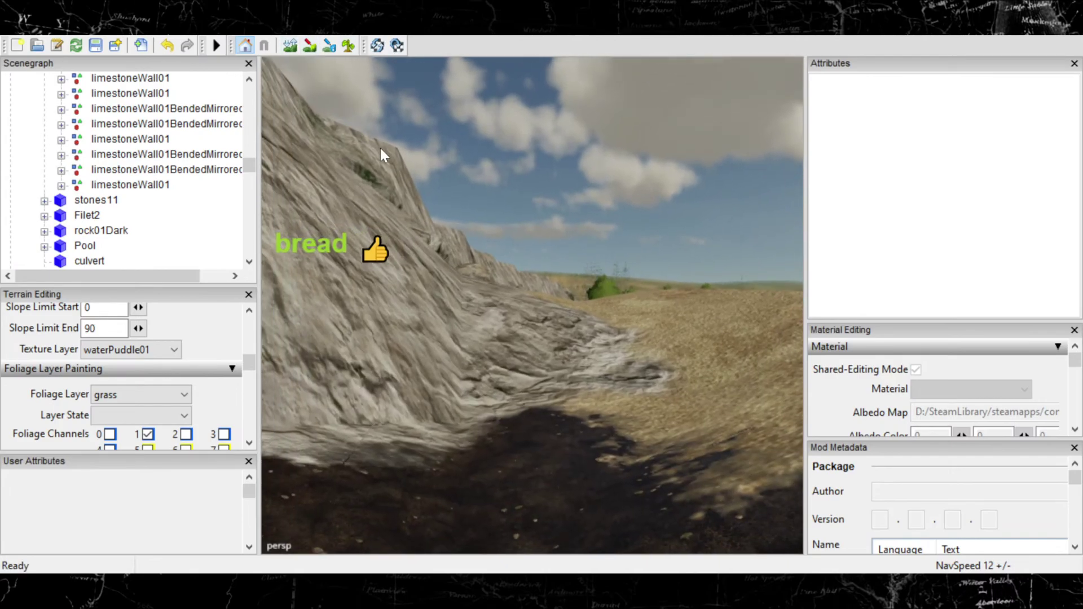
{"action": "left_click", "coordinate": [310, 45]}
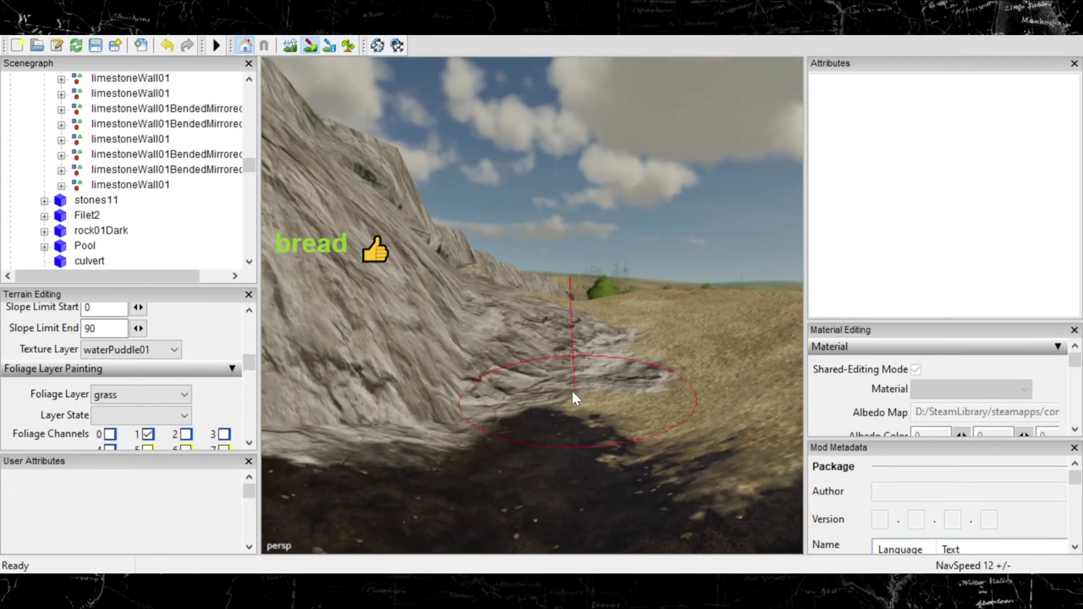
{"action": "mouse_move", "coordinate": [536, 402]}
{"action": "left_mouse_down"}
{"action": "mouse_move", "coordinate": [540, 364]}
{"action": "mouse_move", "coordinate": [483, 400]}
{"action": "mouse_move", "coordinate": [492, 364]}
{"action": "mouse_move", "coordinate": [553, 325]}
{"action": "mouse_move", "coordinate": [612, 324]}
{"action": "mouse_move", "coordinate": [557, 300]}
{"action": "mouse_move", "coordinate": [567, 293]}
{"action": "mouse_move", "coordinate": [554, 303]}
{"action": "mouse_move", "coordinate": [571, 305]}
{"action": "left_mouse_up"}
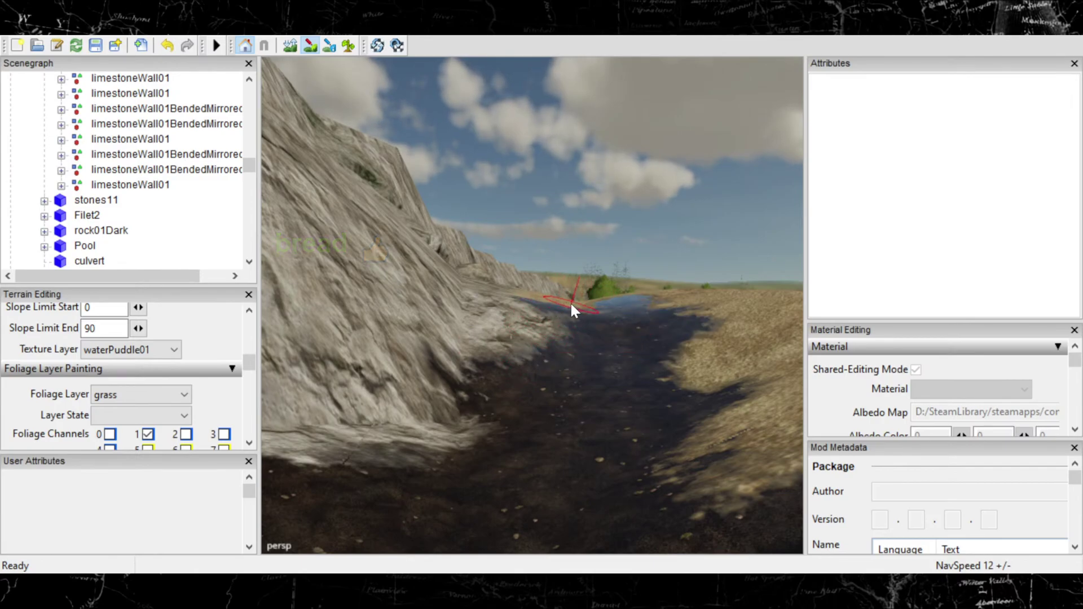
{"action": "scroll", "coordinate": [566, 316], "scroll_direction": "up", "scroll_amount": 6}
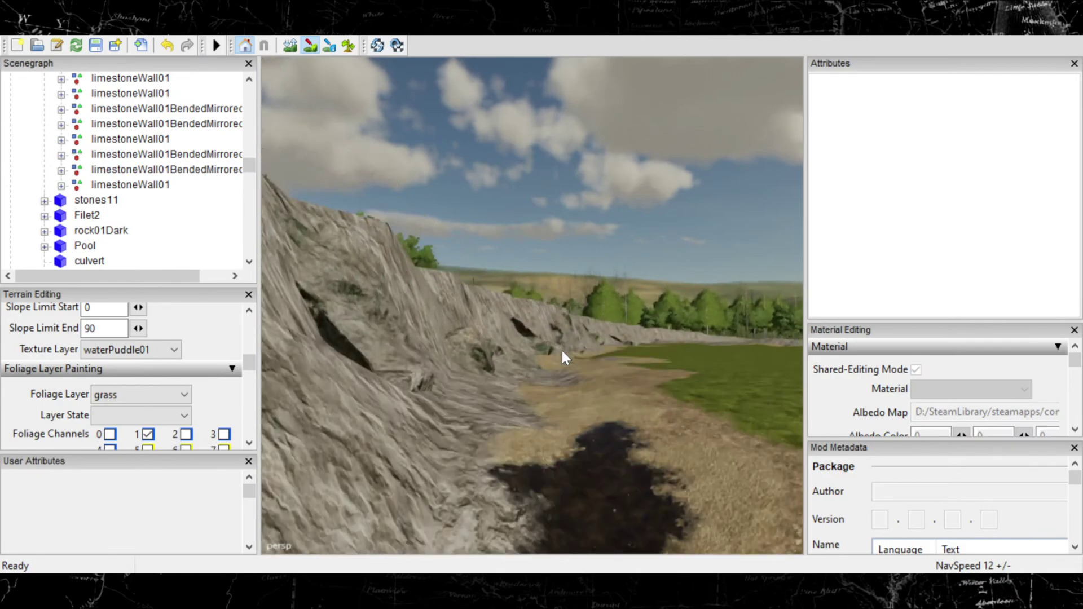
{"action": "mouse_move", "coordinate": [536, 438]}
{"action": "left_mouse_down"}
{"action": "mouse_move", "coordinate": [529, 421]}
{"action": "mouse_move", "coordinate": [573, 456]}
{"action": "mouse_move", "coordinate": [519, 422]}
{"action": "mouse_move", "coordinate": [536, 410]}
{"action": "left_mouse_up"}
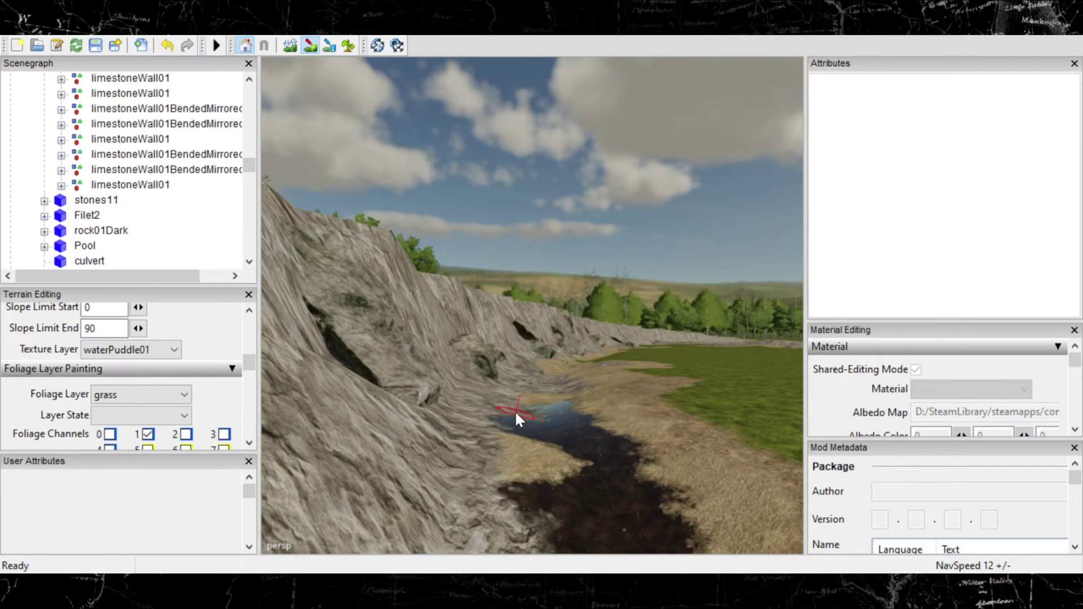
Step: Paint waterPuddle01 over the lower rock slope to widen the stream toward the cliff's foot
{"action": "mouse_move", "coordinate": [516, 410]}
{"action": "right_mouse_down"}
{"action": "mouse_move", "coordinate": [586, 416]}
{"action": "mouse_move", "coordinate": [538, 450]}
{"action": "mouse_move", "coordinate": [509, 430]}
{"action": "right_mouse_up"}
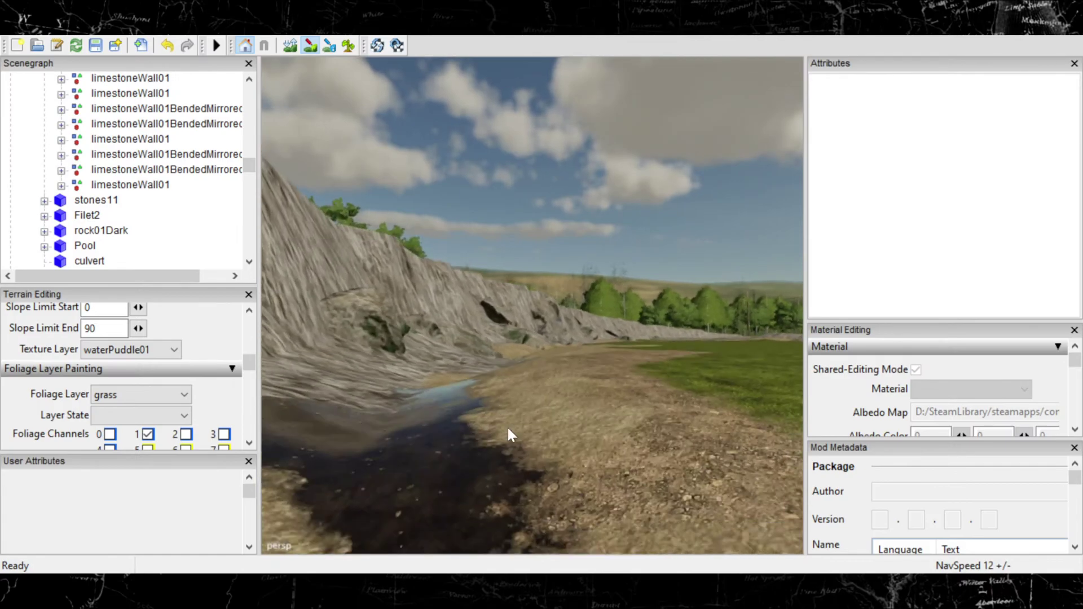
{"action": "scroll", "coordinate": [514, 426], "scroll_direction": "up", "scroll_amount": 3}
{"action": "scroll", "coordinate": [508, 415], "scroll_direction": "up", "scroll_amount": 5}
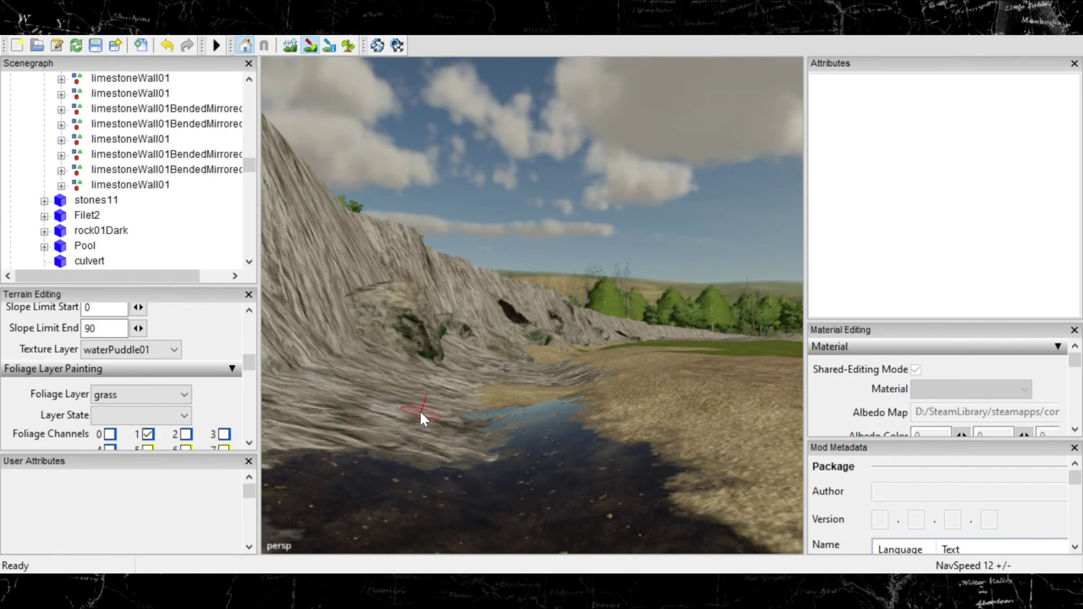
{"action": "mouse_move", "coordinate": [420, 410]}
{"action": "left_mouse_down"}
{"action": "mouse_move", "coordinate": [368, 404]}
{"action": "mouse_move", "coordinate": [381, 413]}
{"action": "left_mouse_up"}
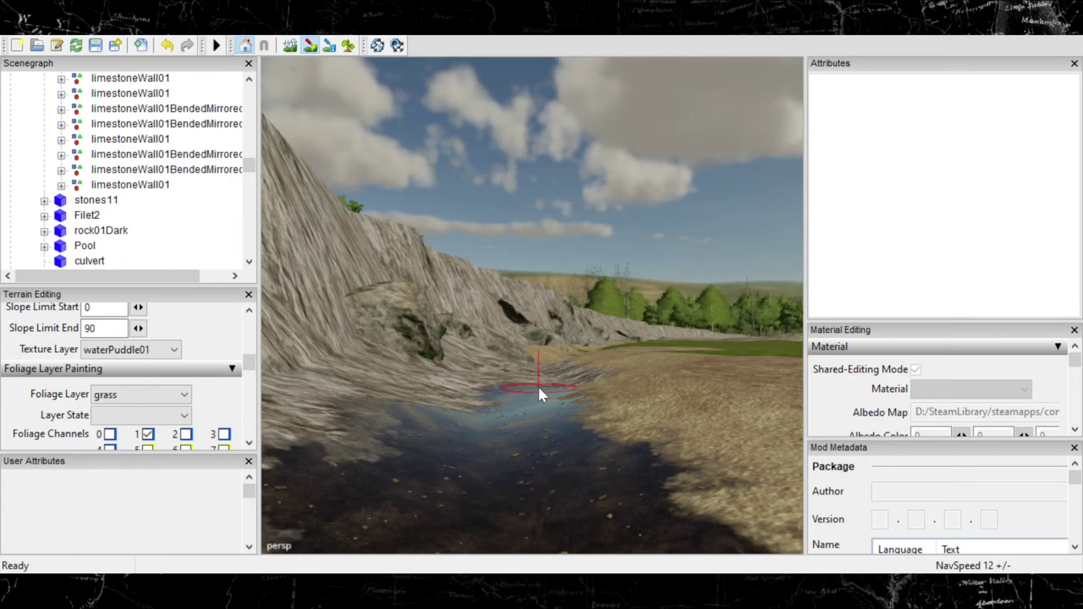
Step: Extend the waterPuddle01 stream along the rock face past the mossy boulder and over the rock strip crossing the sand
{"action": "scroll", "coordinate": [538, 393], "scroll_direction": "up", "scroll_amount": 5}
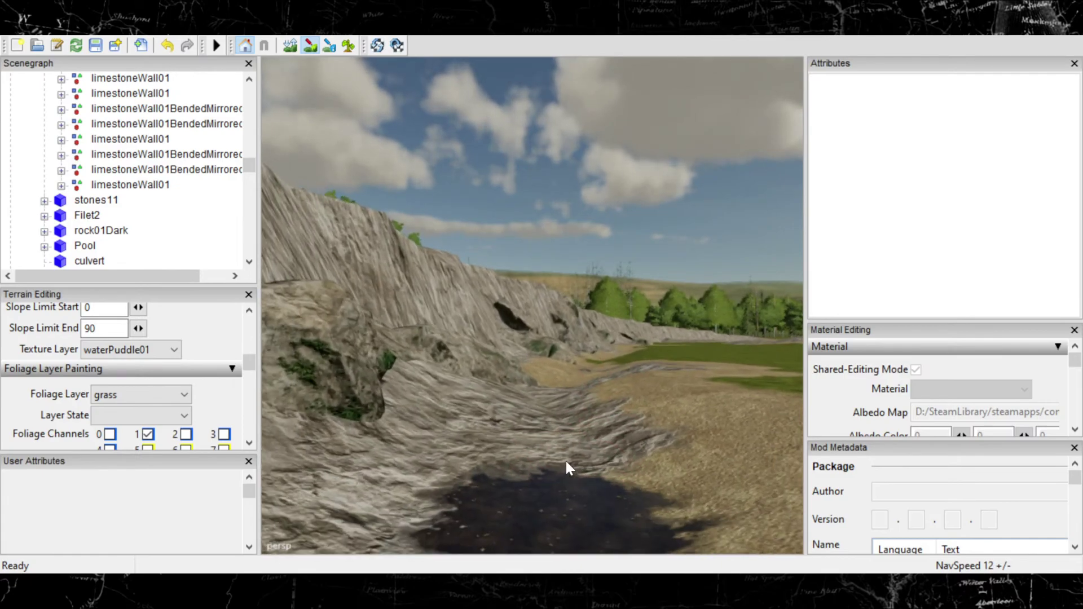
{"action": "mouse_move", "coordinate": [541, 446]}
{"action": "left_mouse_down"}
{"action": "mouse_move", "coordinate": [552, 436]}
{"action": "mouse_move", "coordinate": [552, 413]}
{"action": "mouse_move", "coordinate": [539, 404]}
{"action": "mouse_move", "coordinate": [549, 394]}
{"action": "left_mouse_up"}
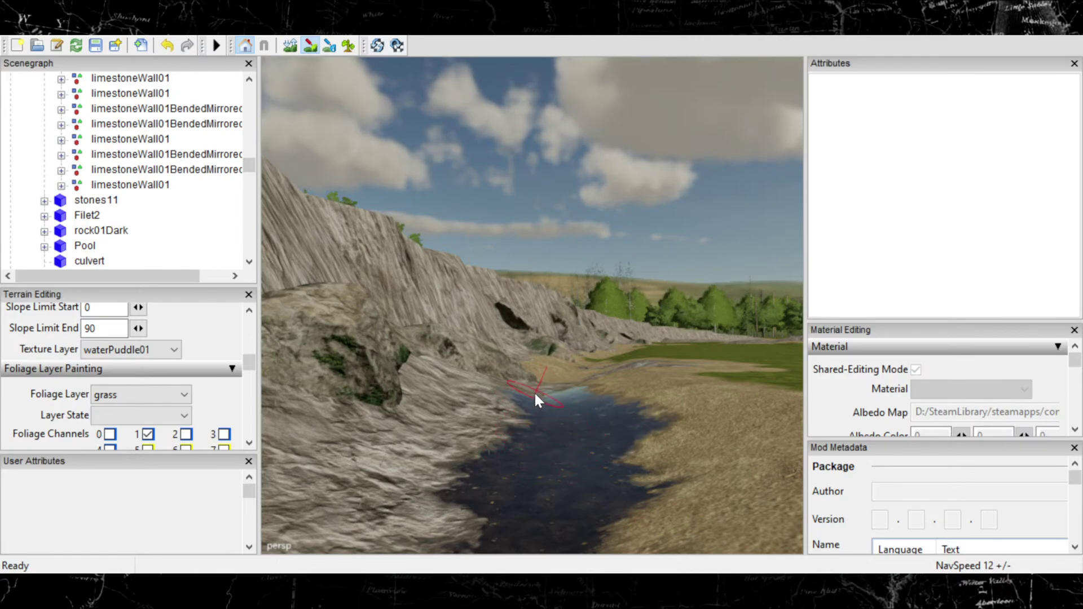
{"action": "scroll", "coordinate": [538, 397], "scroll_direction": "up", "scroll_amount": 2}
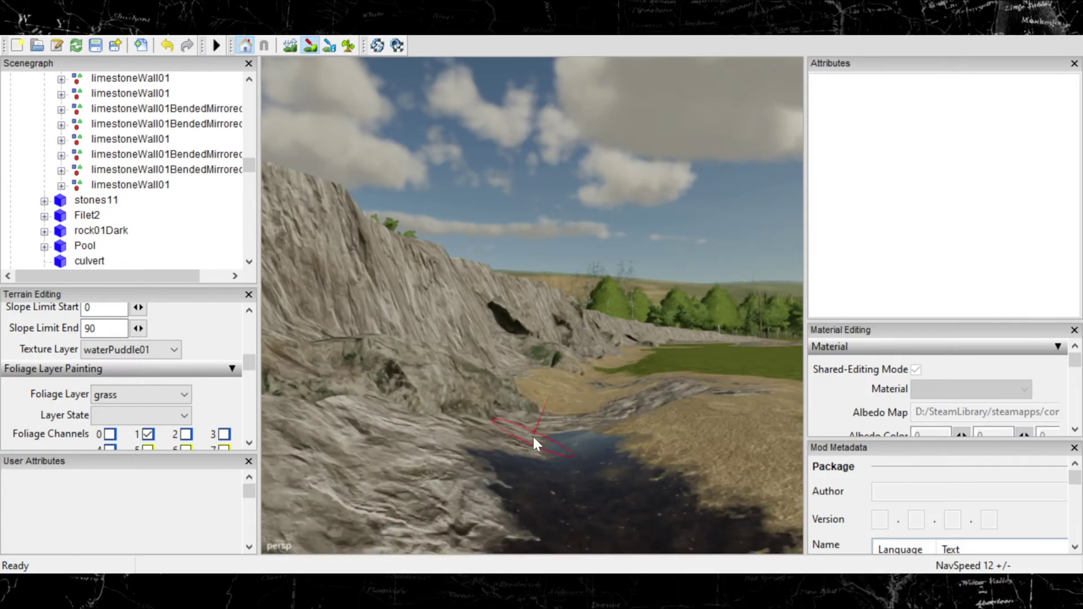
{"action": "mouse_move", "coordinate": [528, 447]}
{"action": "left_mouse_down"}
{"action": "mouse_move", "coordinate": [536, 427]}
{"action": "mouse_move", "coordinate": [516, 429]}
{"action": "mouse_move", "coordinate": [582, 408]}
{"action": "mouse_move", "coordinate": [570, 394]}
{"action": "left_mouse_up"}
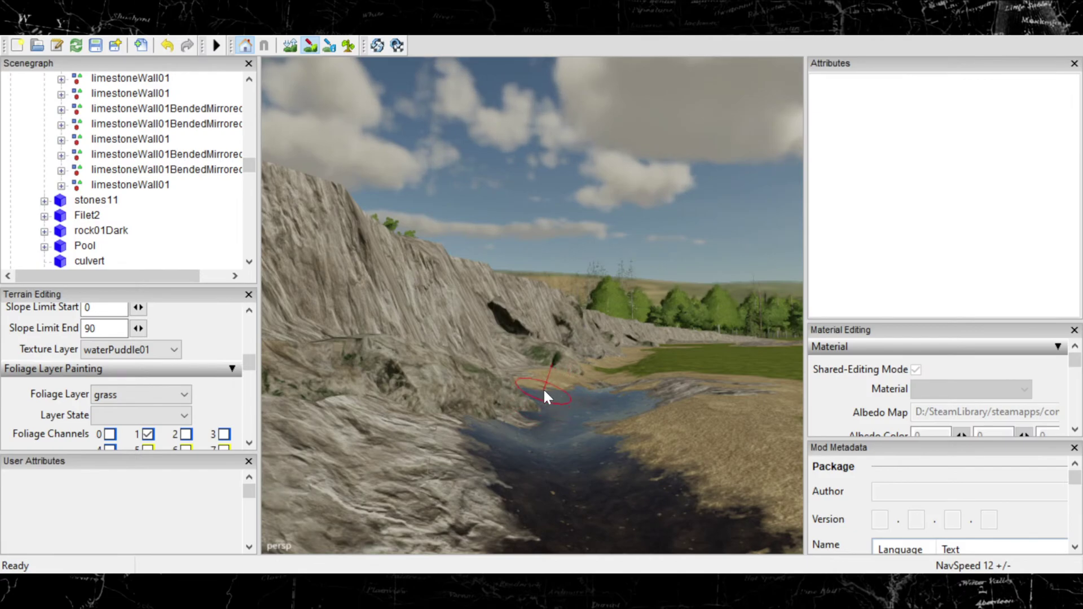
Step: Continue the waterPuddle01 stream between the boulders and along the edge of the grass beside the cliff
{"action": "mouse_move", "coordinate": [530, 433]}
{"action": "right_mouse_down"}
{"action": "mouse_move", "coordinate": [587, 422]}
{"action": "mouse_move", "coordinate": [584, 444]}
{"action": "mouse_move", "coordinate": [561, 437]}
{"action": "right_mouse_up"}
{"action": "left_click_drag", "start_coordinate": [561, 437], "coordinate": [554, 398]}
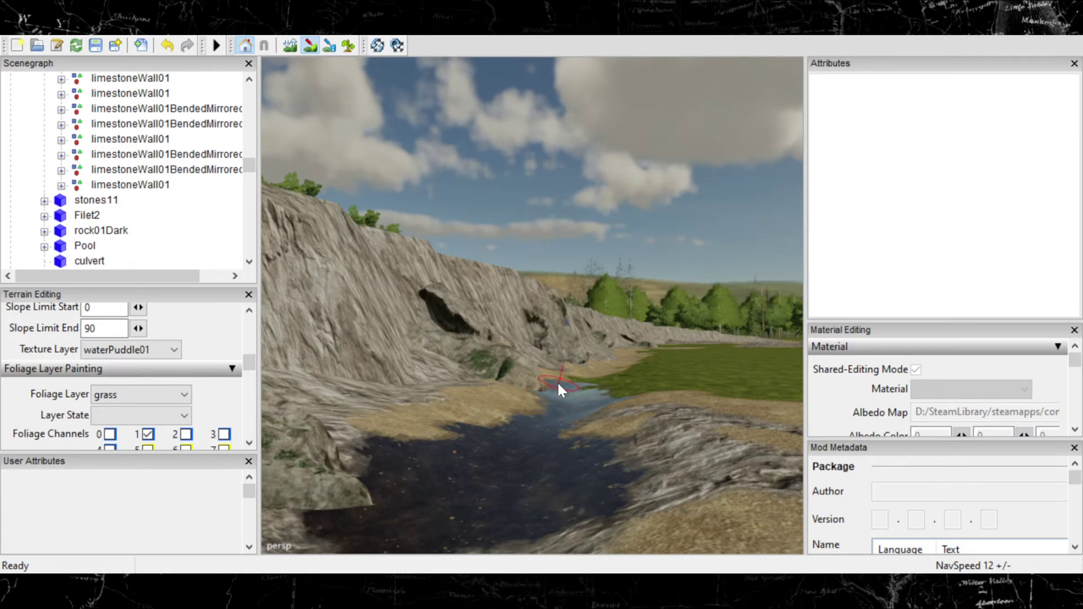
{"action": "mouse_move", "coordinate": [567, 377]}
{"action": "right_mouse_down"}
{"action": "mouse_move", "coordinate": [614, 384]}
{"action": "mouse_move", "coordinate": [583, 393]}
{"action": "right_mouse_up"}
{"action": "mouse_move", "coordinate": [536, 474]}
{"action": "left_mouse_down"}
{"action": "mouse_move", "coordinate": [500, 500]}
{"action": "mouse_move", "coordinate": [546, 426]}
{"action": "mouse_move", "coordinate": [589, 396]}
{"action": "mouse_move", "coordinate": [571, 393]}
{"action": "mouse_move", "coordinate": [598, 388]}
{"action": "left_mouse_up"}
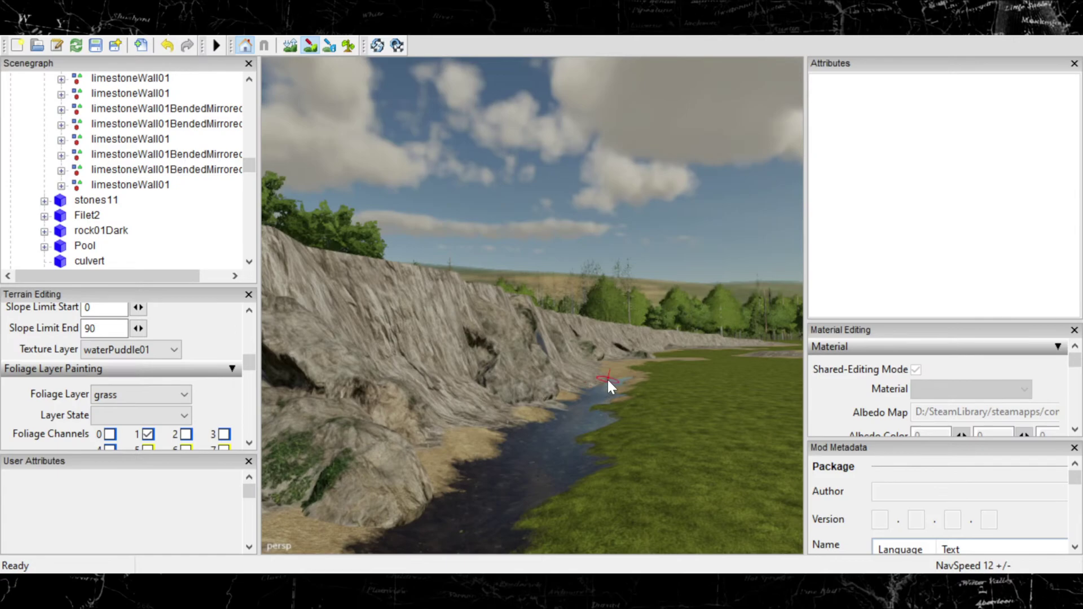
Step: Paint the waterPuddle01 stream around the rocky outcrop, between its sandy banks and out into the grass
{"action": "scroll", "coordinate": [570, 430], "scroll_direction": "up", "scroll_amount": 5}
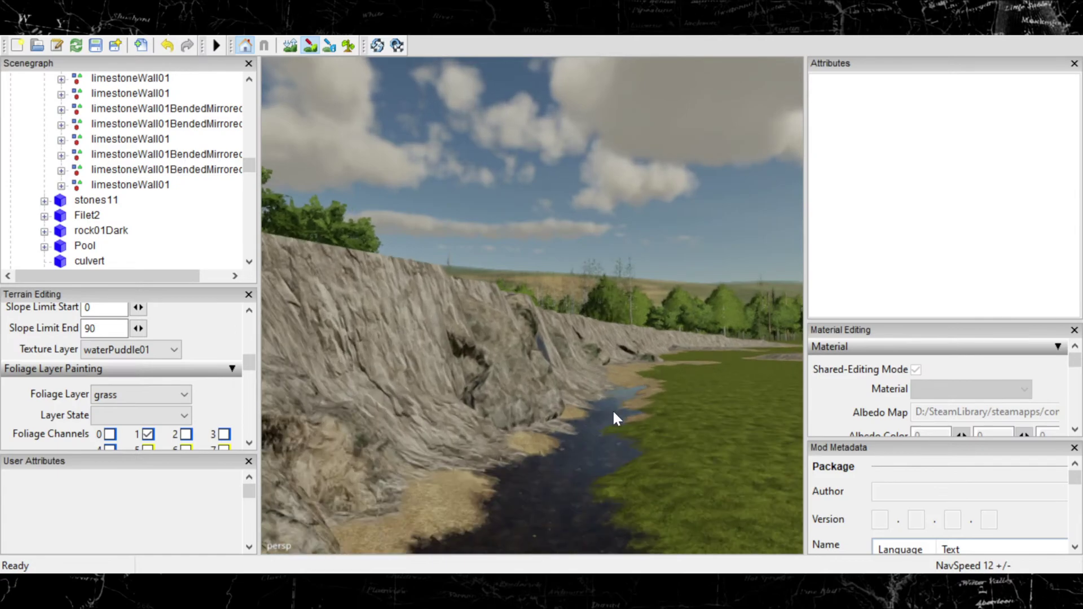
{"action": "scroll", "coordinate": [610, 416], "scroll_direction": "up", "scroll_amount": 4}
{"action": "scroll", "coordinate": [604, 406], "scroll_direction": "up", "scroll_amount": 5}
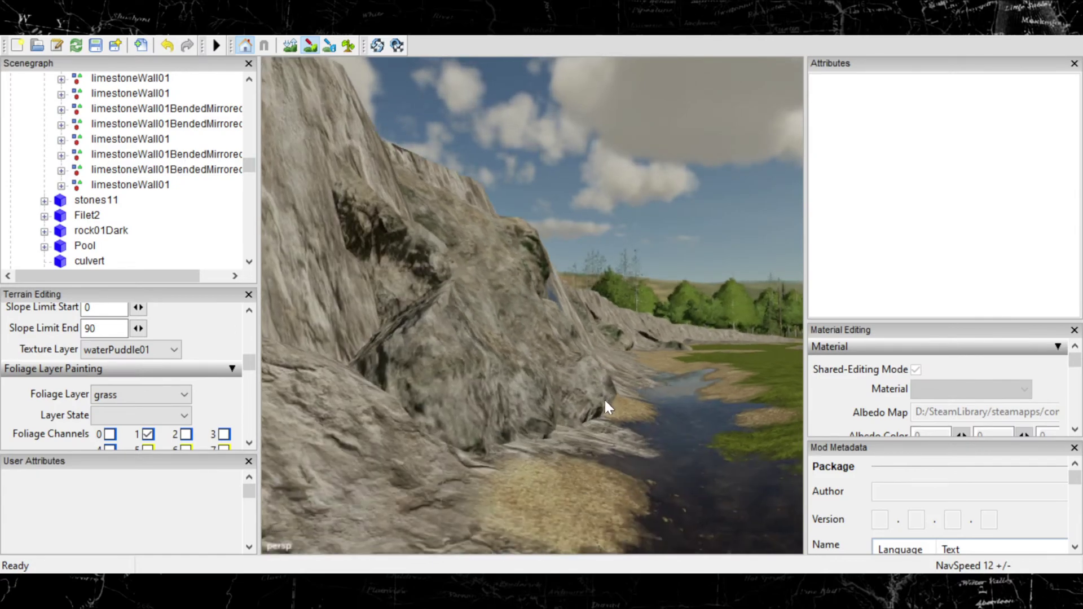
{"action": "scroll", "coordinate": [659, 381], "scroll_direction": "up", "scroll_amount": 3}
{"action": "scroll", "coordinate": [627, 385], "scroll_direction": "down", "scroll_amount": 5}
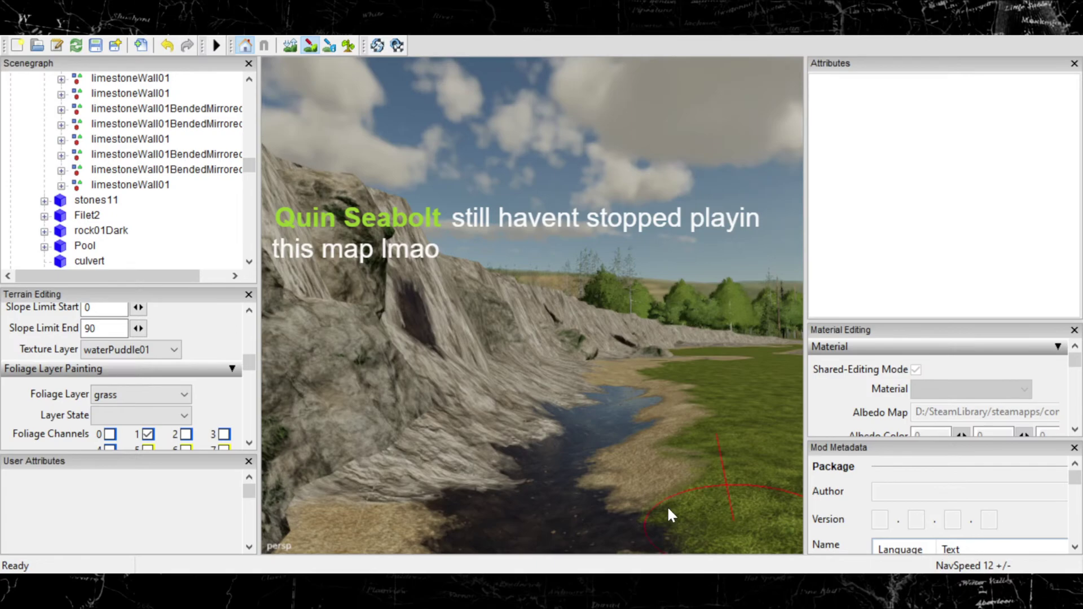
{"action": "mouse_move", "coordinate": [604, 427]}
{"action": "right_mouse_down", "text": "alt"}
{"action": "mouse_move", "coordinate": [640, 416]}
{"action": "mouse_move", "coordinate": [665, 427]}
{"action": "right_mouse_up", "text": "alt"}
{"action": "mouse_move", "coordinate": [666, 428]}
{"action": "middle_mouse_down", "text": "alt"}
{"action": "mouse_move", "coordinate": [605, 430]}
{"action": "mouse_move", "coordinate": [631, 394]}
{"action": "middle_mouse_up", "text": "alt"}
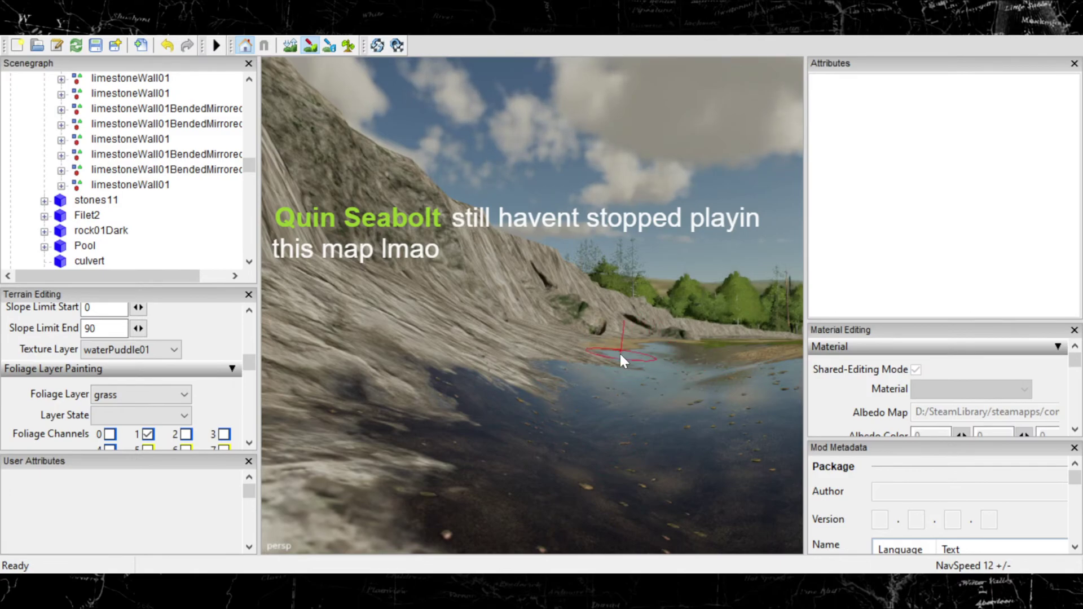
{"action": "mouse_move", "coordinate": [658, 356]}
{"action": "middle_mouse_down", "text": "alt"}
{"action": "mouse_move", "coordinate": [568, 439]}
{"action": "mouse_move", "coordinate": [609, 429]}
{"action": "mouse_move", "coordinate": [623, 416]}
{"action": "mouse_move", "coordinate": [617, 388]}
{"action": "mouse_move", "coordinate": [604, 395]}
{"action": "mouse_move", "coordinate": [647, 366]}
{"action": "middle_mouse_up", "text": "alt"}
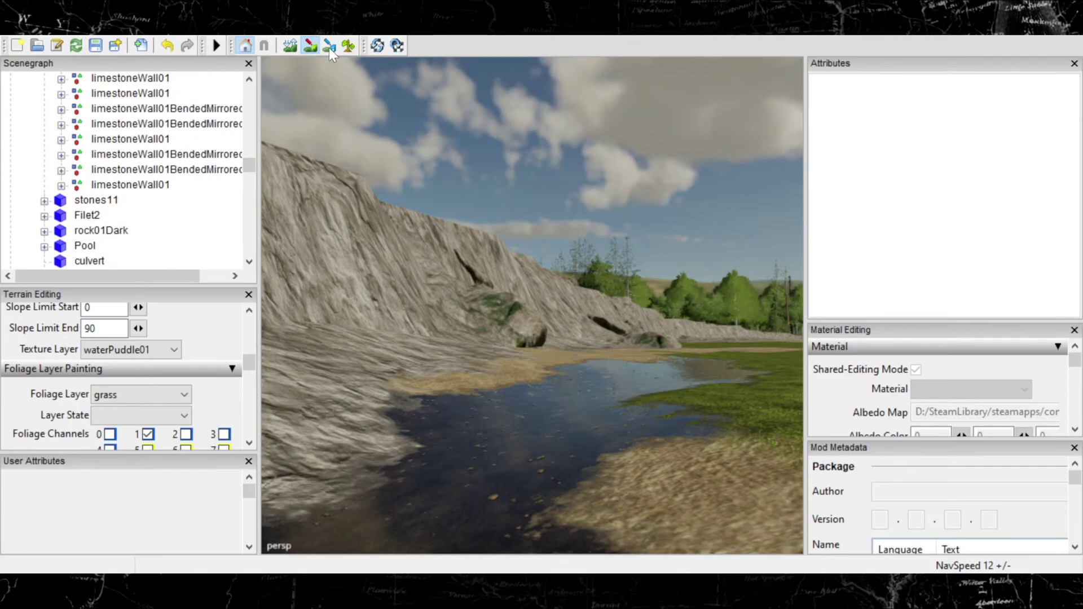
Step: Leave texture painting and examine the painted stream from water level and from high above
{"action": "left_click", "coordinate": [311, 46]}
{"action": "scroll", "coordinate": [395, 205], "scroll_direction": "up", "scroll_amount": 3}
{"action": "left_click_drag", "start_coordinate": [395, 205], "coordinate": [525, 234], "text": "alt"}
{"action": "scroll", "coordinate": [545, 238], "scroll_direction": "up", "scroll_amount": 2}
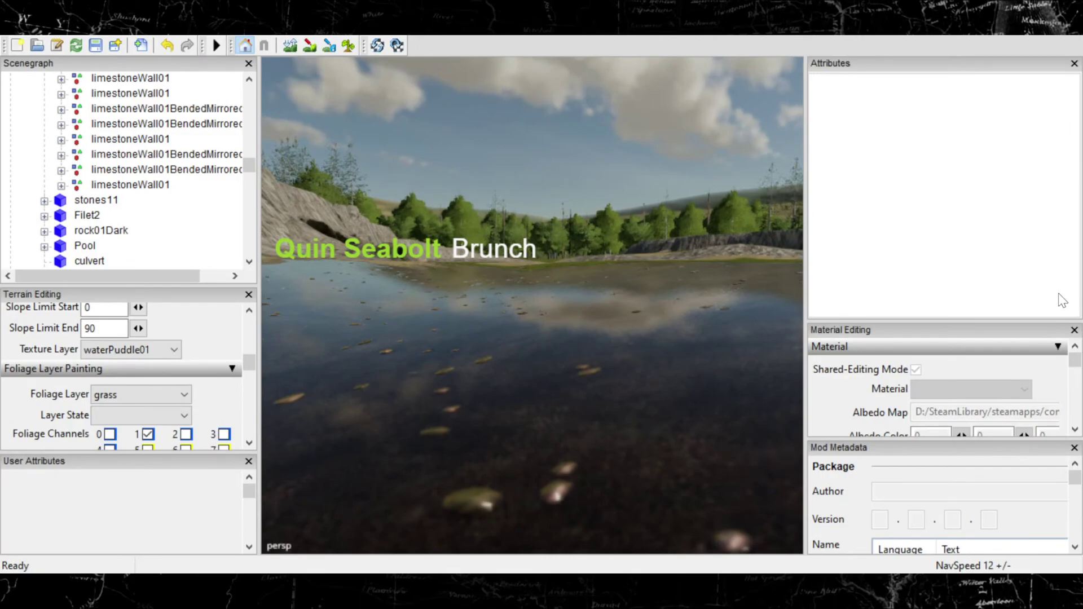
{"action": "left_click_drag", "start_coordinate": [645, 314], "coordinate": [531, 290], "text": "alt"}
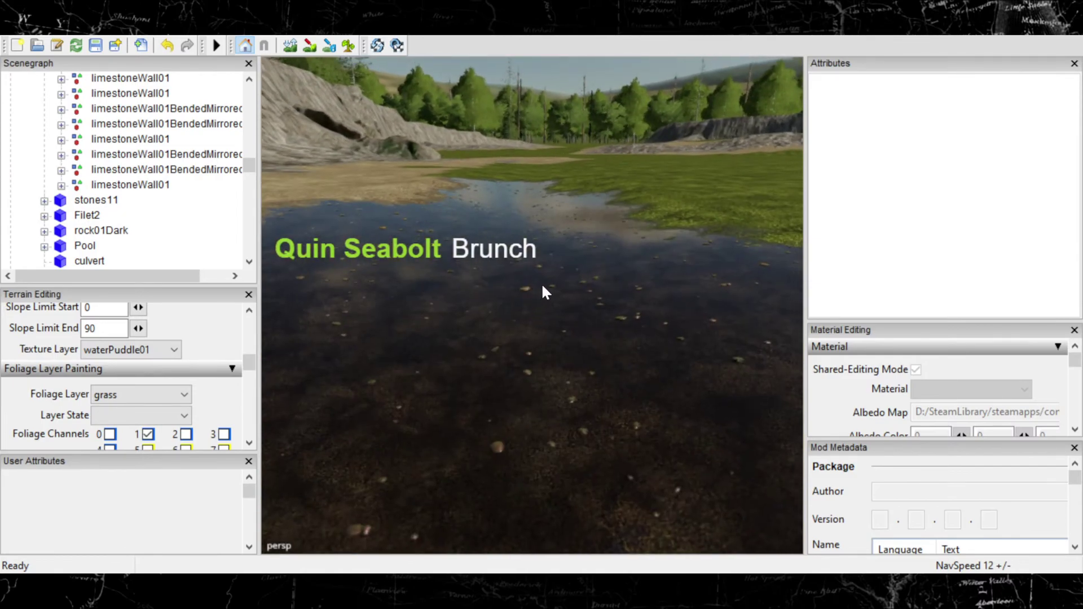
{"action": "left_click_drag", "start_coordinate": [524, 345], "coordinate": [470, 352], "text": "alt"}
{"action": "scroll", "coordinate": [471, 358], "scroll_direction": "down", "scroll_amount": 5}
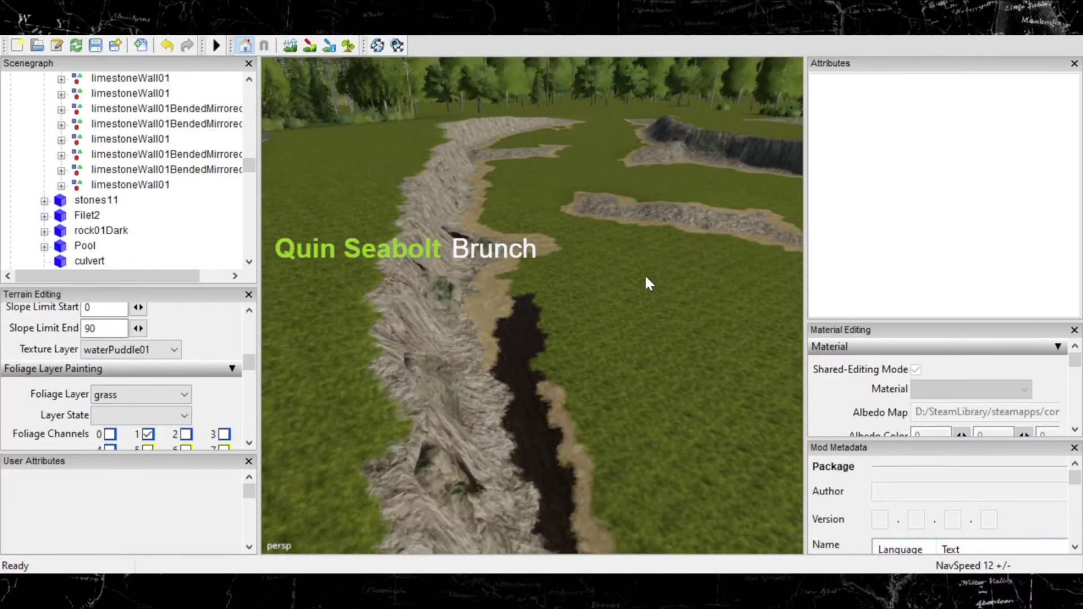
{"action": "scroll", "coordinate": [642, 286], "scroll_direction": "down", "scroll_amount": 5}
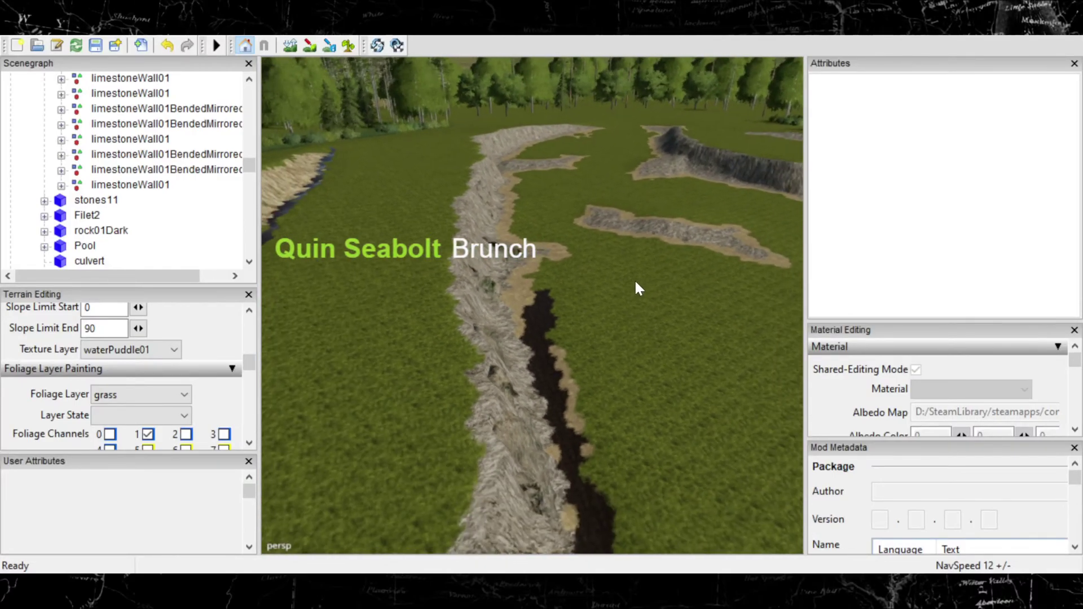
Step: Examine the woodland grass and the dense plants around the large dark rock elsewhere on the map
{"action": "left_click_drag", "start_coordinate": [621, 291], "coordinate": [369, 265], "text": "alt"}
{"action": "scroll", "coordinate": [587, 313], "scroll_direction": "up", "scroll_amount": 5}
{"action": "scroll", "coordinate": [637, 217], "scroll_direction": "up", "scroll_amount": 10}
{"action": "scroll", "coordinate": [633, 224], "scroll_direction": "down", "scroll_amount": 8}
{"action": "scroll", "coordinate": [628, 227], "scroll_direction": "up", "scroll_amount": 8}
{"action": "left_click_drag", "start_coordinate": [491, 243], "coordinate": [466, 289], "text": "alt"}
{"action": "scroll", "coordinate": [466, 294], "scroll_direction": "up", "scroll_amount": 2}
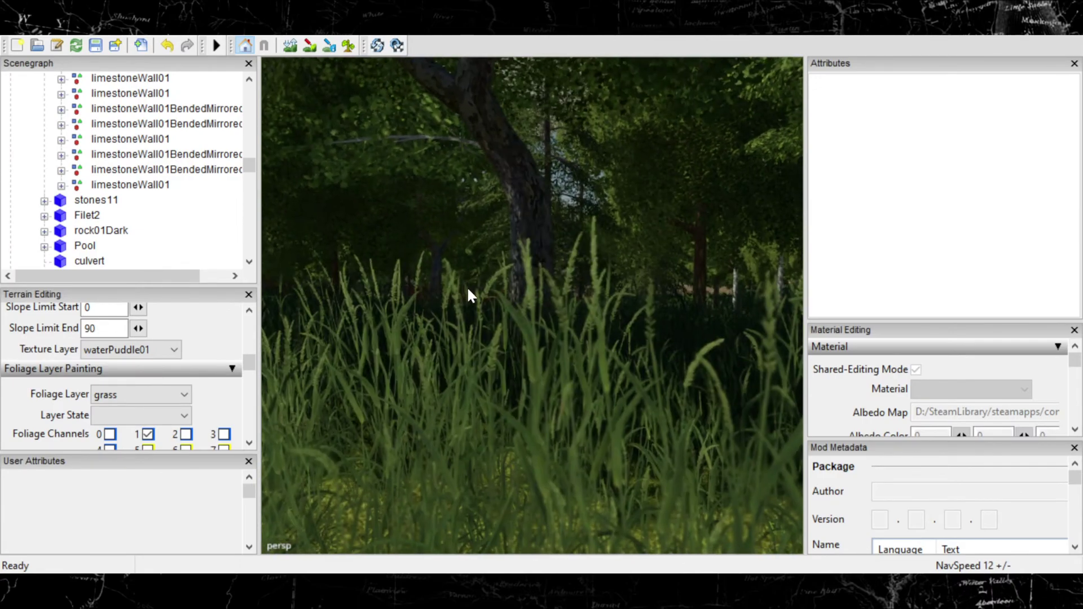
{"action": "left_click_drag", "start_coordinate": [469, 290], "coordinate": [738, 317], "text": "alt"}
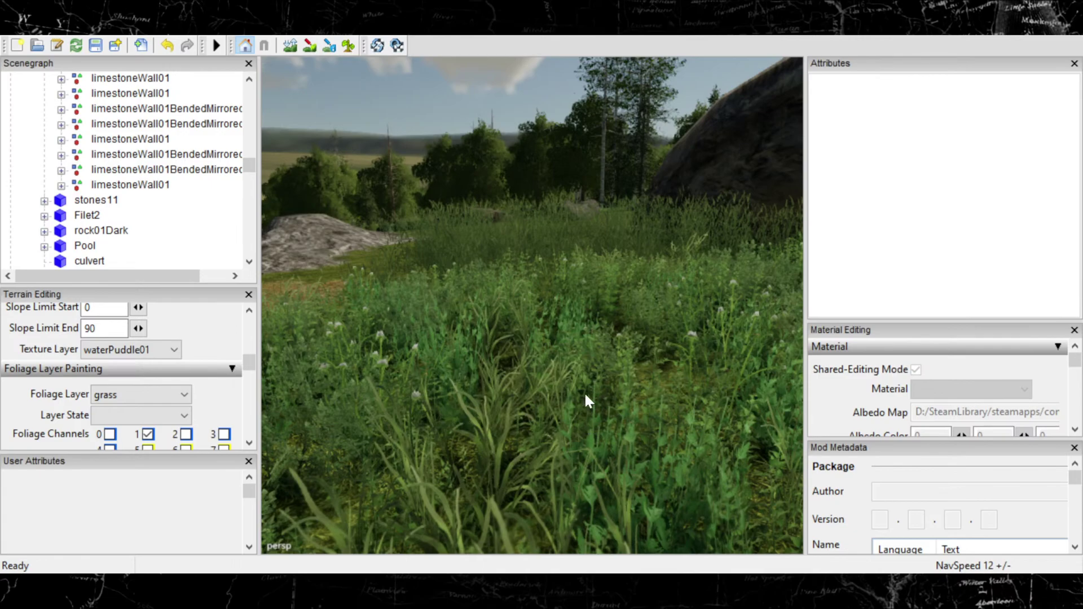
{"action": "mouse_move", "coordinate": [585, 397]}
{"action": "left_mouse_down", "text": "alt"}
{"action": "mouse_move", "coordinate": [577, 357]}
{"action": "mouse_move", "coordinate": [554, 404]}
{"action": "mouse_move", "coordinate": [564, 395]}
{"action": "left_mouse_up", "text": "alt"}
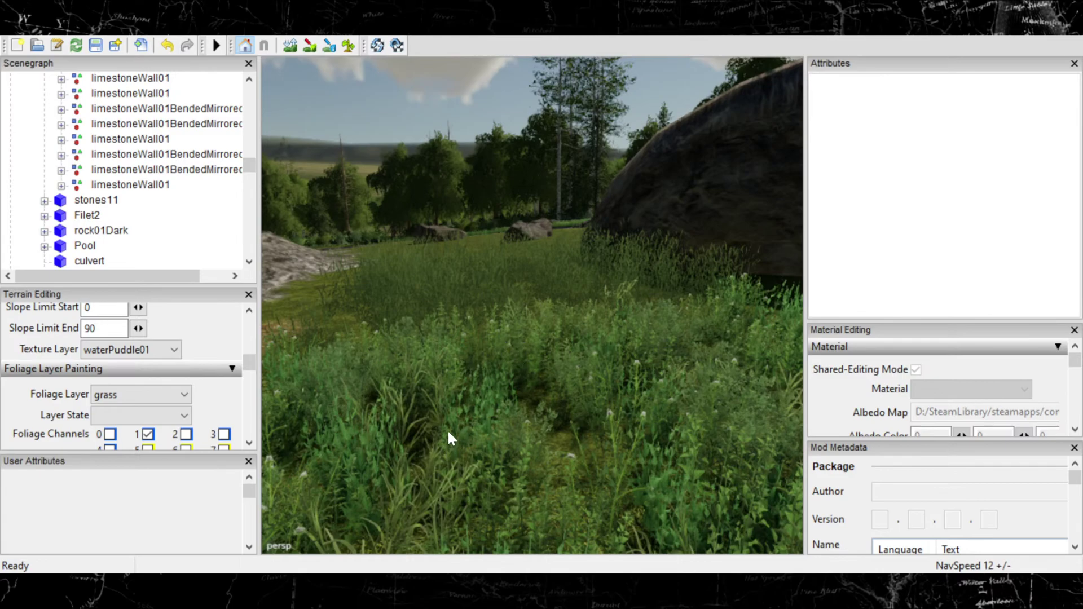
{"action": "right_click_drag", "start_coordinate": [449, 439], "coordinate": [409, 558]}
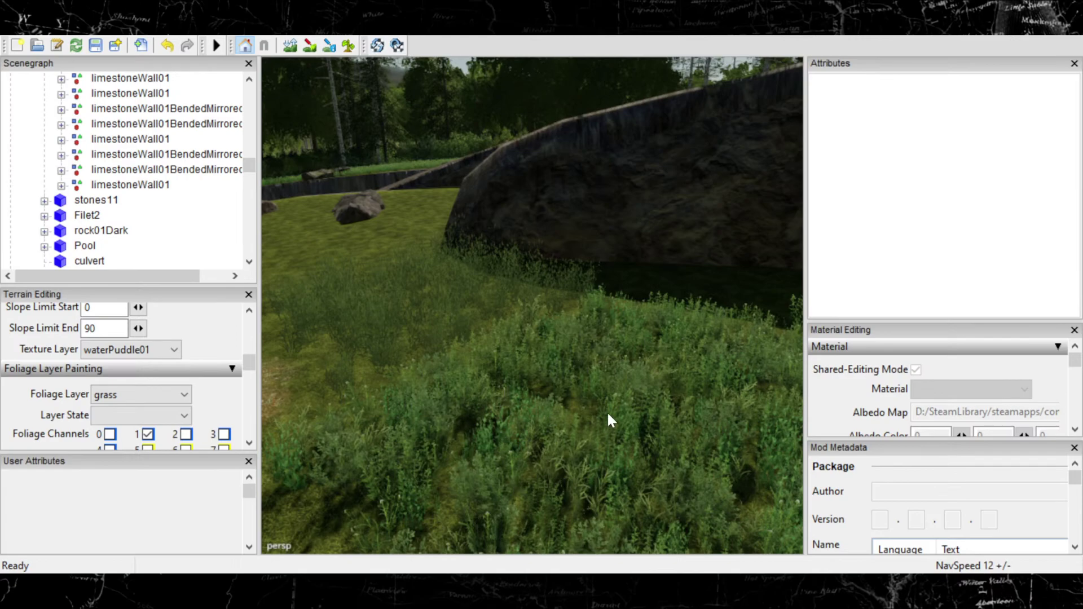
{"action": "right_click_drag", "start_coordinate": [609, 415], "coordinate": [543, 237]}
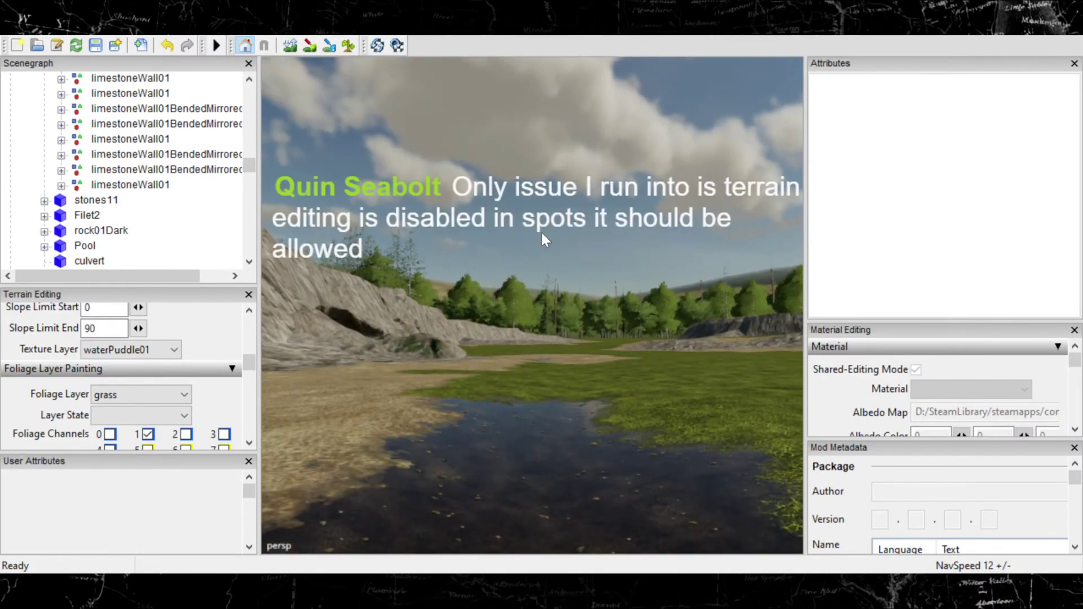
Step: Reactivate terrain detail texture painting and enlarge the stream's far end over the grass with waterPuddle01
{"action": "left_click", "coordinate": [312, 46]}
{"action": "mouse_move", "coordinate": [551, 409]}
{"action": "left_mouse_down"}
{"action": "mouse_move", "coordinate": [557, 380]}
{"action": "mouse_move", "coordinate": [543, 377]}
{"action": "mouse_move", "coordinate": [521, 400]}
{"action": "left_mouse_up"}
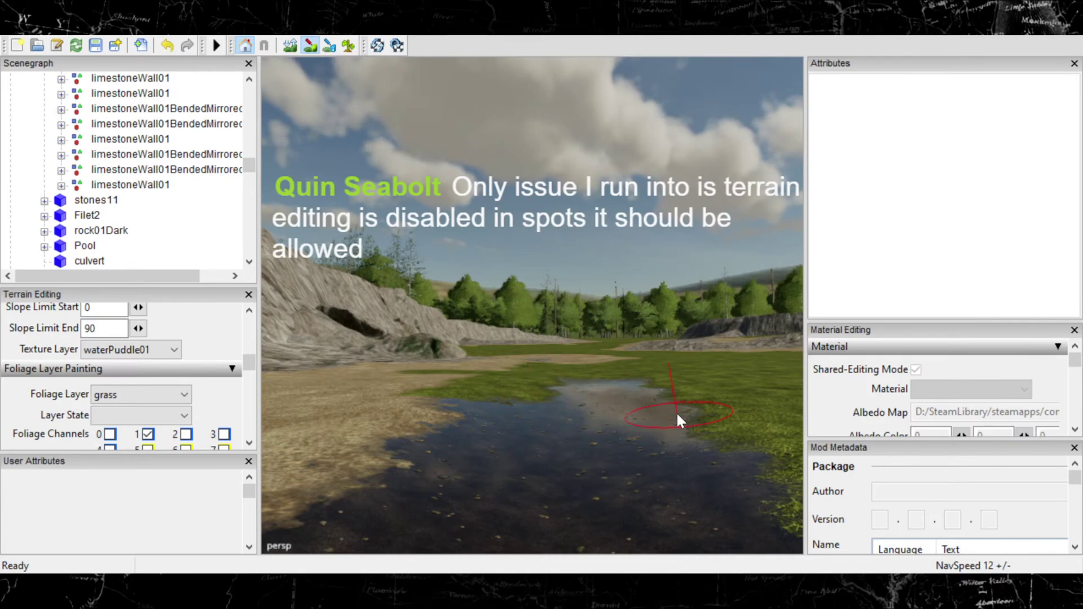
{"action": "mouse_move", "coordinate": [677, 415]}
{"action": "left_mouse_down"}
{"action": "mouse_move", "coordinate": [649, 479]}
{"action": "mouse_move", "coordinate": [711, 448]}
{"action": "mouse_move", "coordinate": [742, 455]}
{"action": "left_mouse_up"}
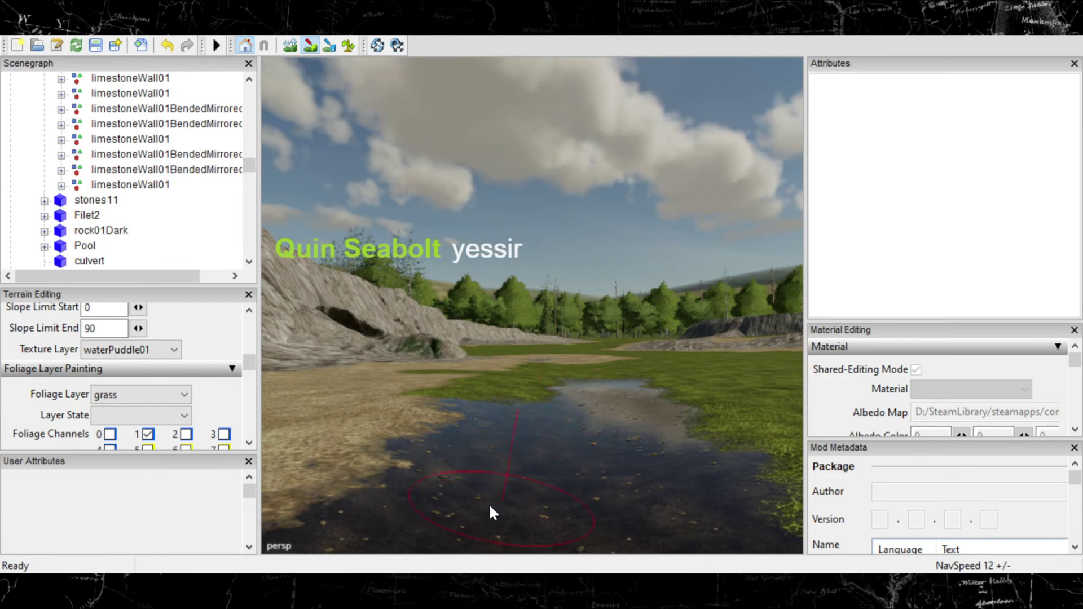
Step: Extend the waterPuddle01 stream as a narrowing, winding arm across the grass toward the sand
{"action": "key", "text": "w"}
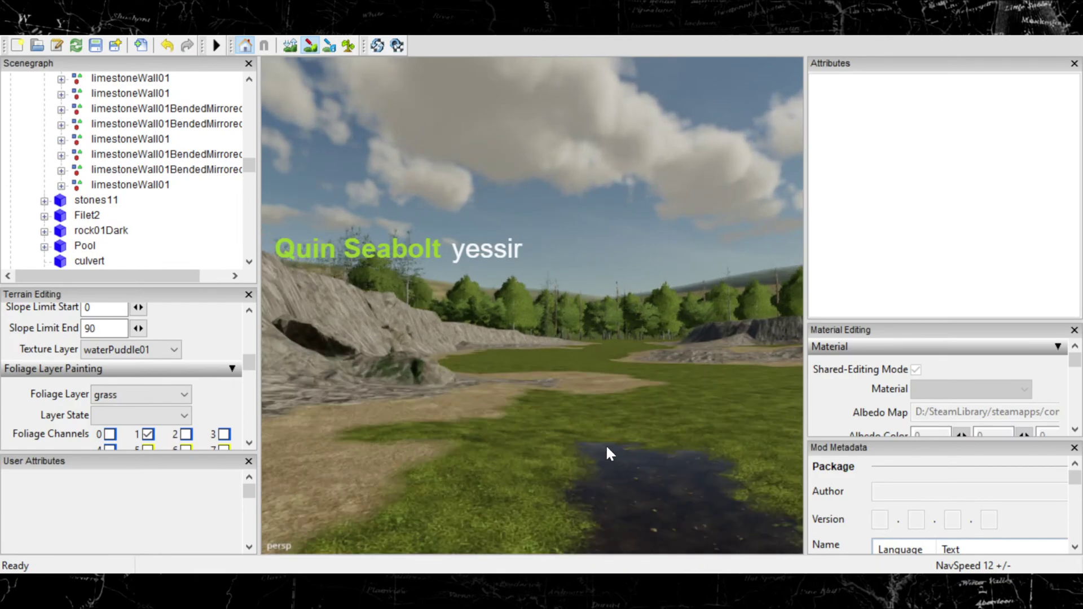
{"action": "key", "text": "s"}
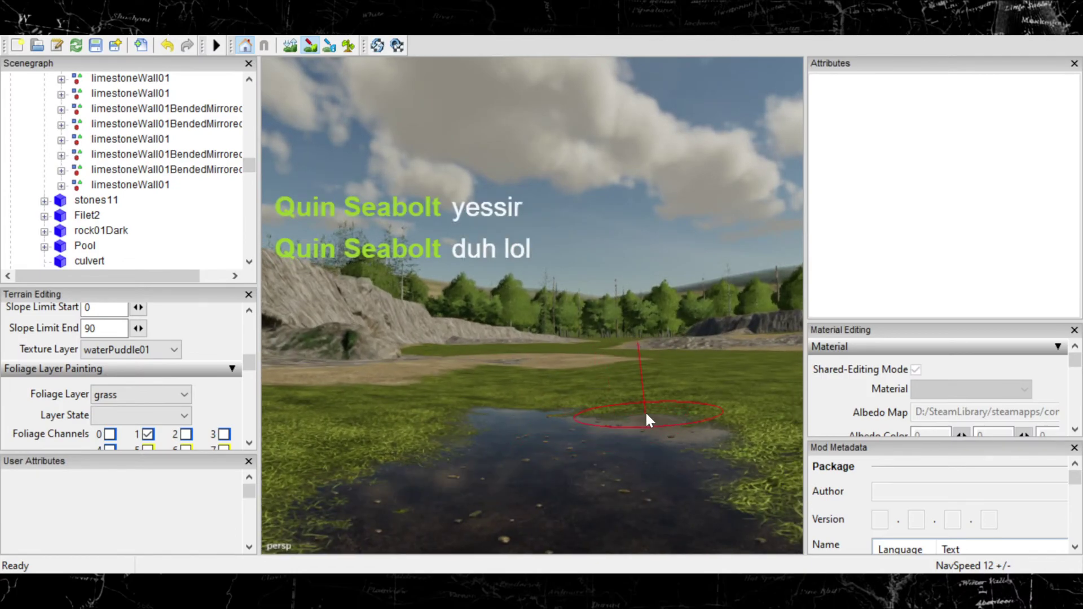
{"action": "mouse_move", "coordinate": [623, 383]}
{"action": "left_mouse_down"}
{"action": "mouse_move", "coordinate": [621, 409]}
{"action": "mouse_move", "coordinate": [563, 418]}
{"action": "mouse_move", "coordinate": [547, 398]}
{"action": "left_mouse_up"}
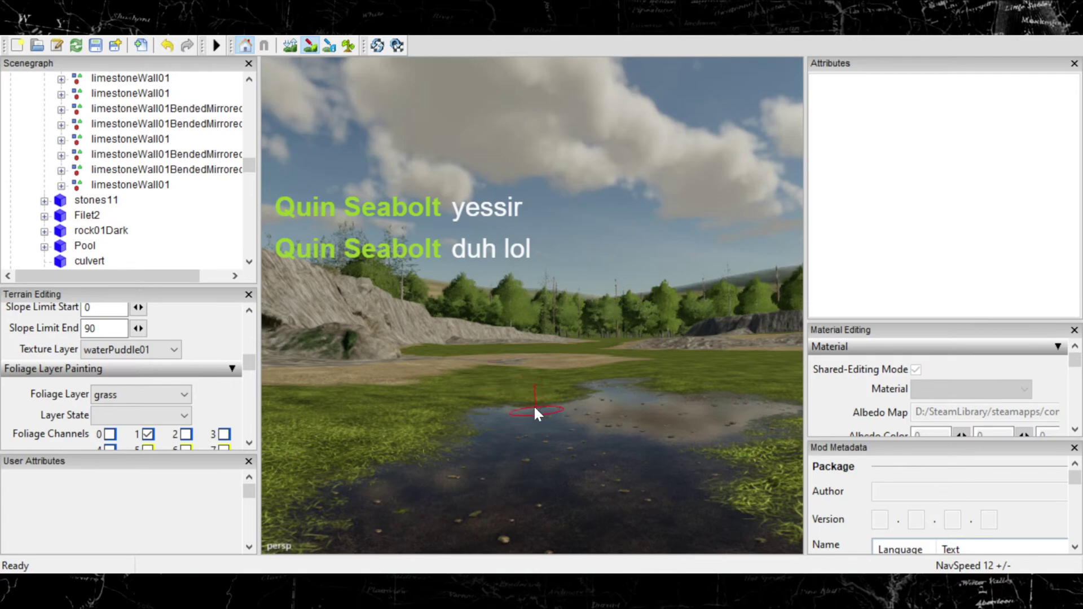
{"action": "mouse_move", "coordinate": [450, 377]}
{"action": "left_mouse_down"}
{"action": "mouse_move", "coordinate": [532, 399]}
{"action": "mouse_move", "coordinate": [532, 414]}
{"action": "left_mouse_up"}
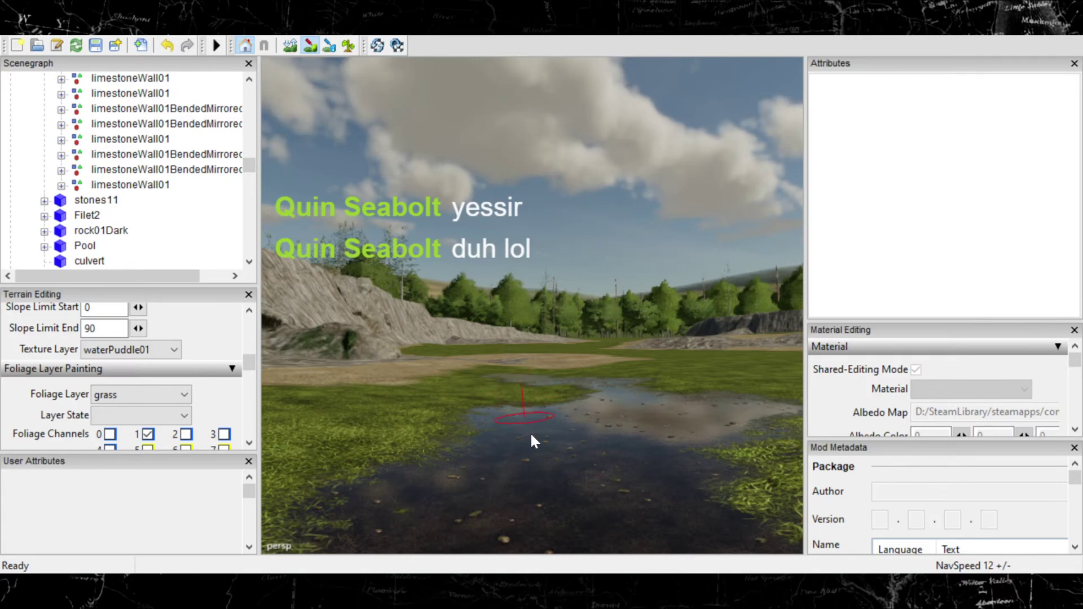
{"action": "key", "text": "w"}
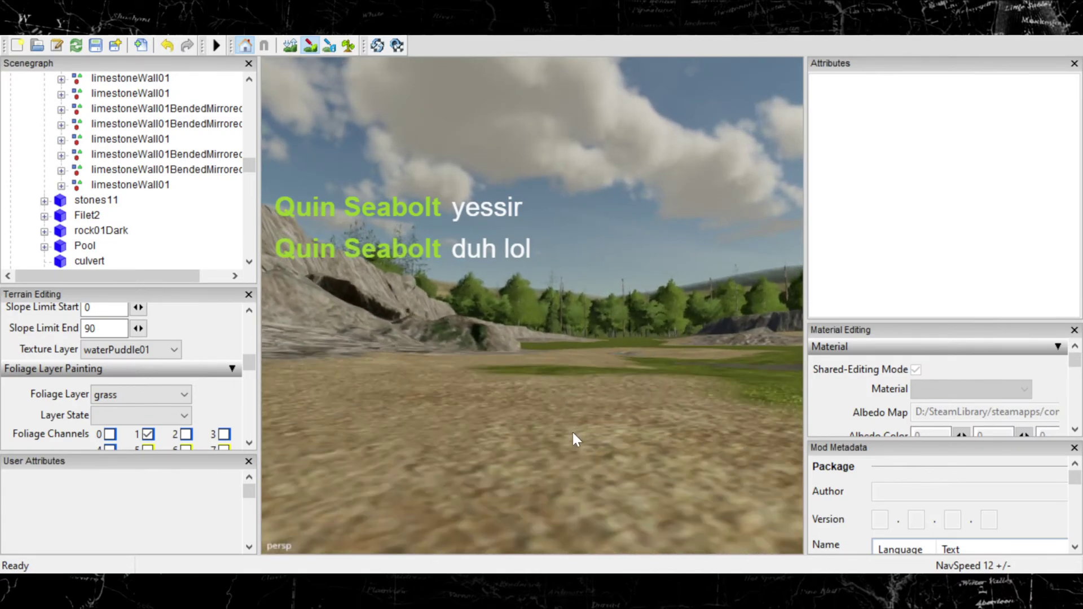
{"action": "key", "text": "s"}
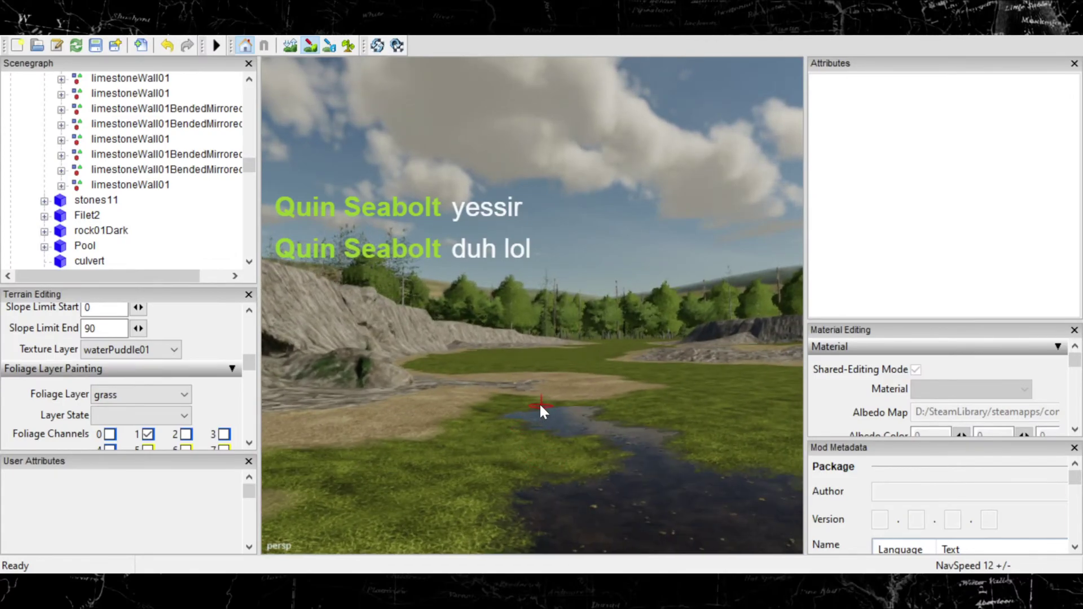
Step: Paint waterPuddle01 from the grass across the sand and rock strip back toward the cliff's foot
{"action": "key", "text": "w"}
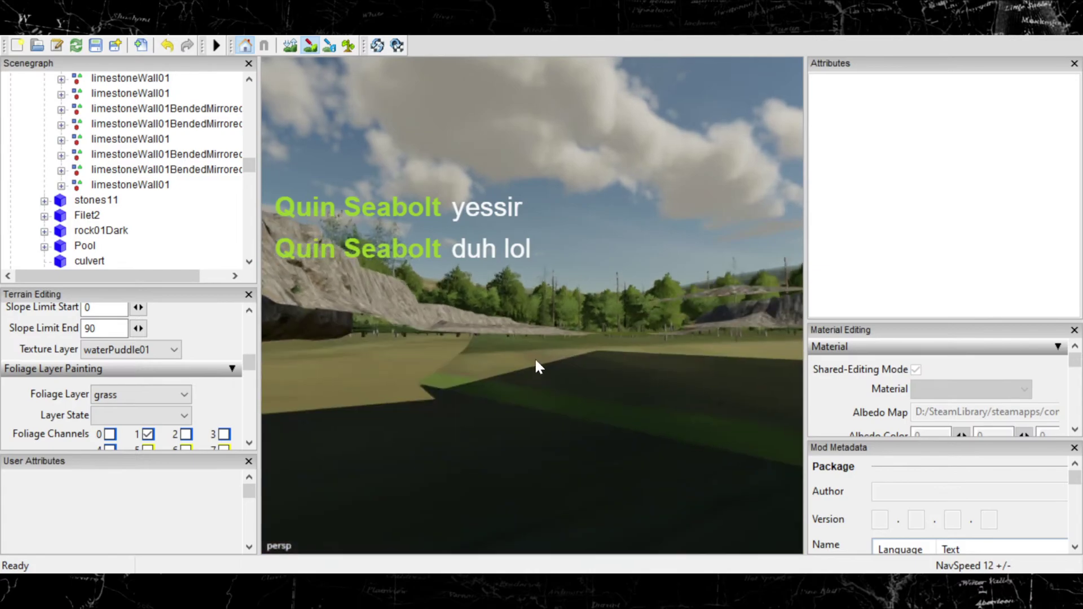
{"action": "key", "text": "s"}
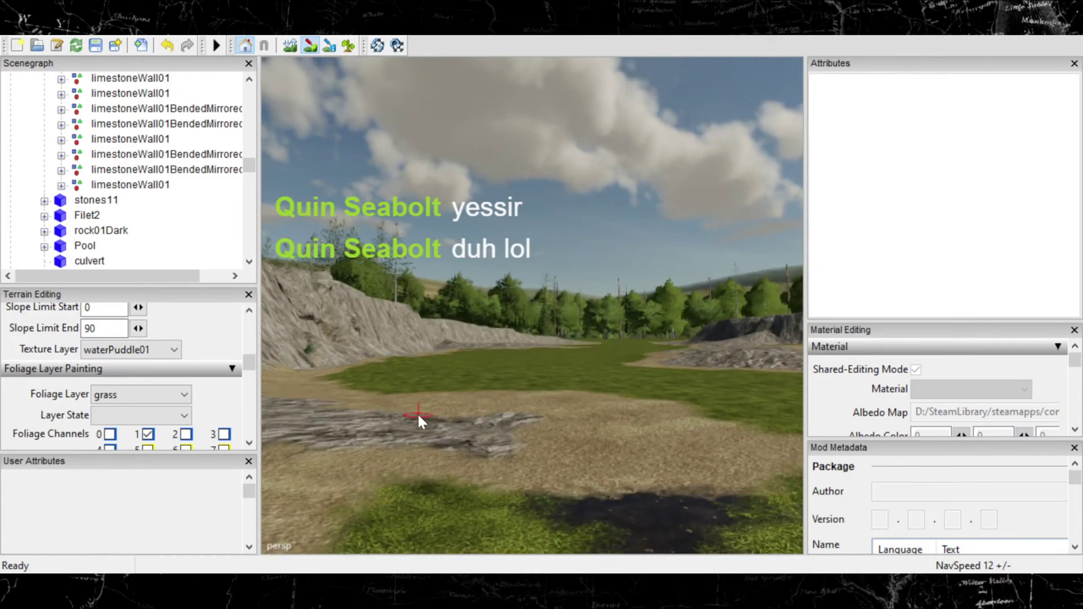
{"action": "mouse_move", "coordinate": [579, 507]}
{"action": "left_mouse_down"}
{"action": "mouse_move", "coordinate": [478, 476]}
{"action": "mouse_move", "coordinate": [450, 445]}
{"action": "mouse_move", "coordinate": [540, 440]}
{"action": "mouse_move", "coordinate": [418, 407]}
{"action": "mouse_move", "coordinate": [414, 420]}
{"action": "mouse_move", "coordinate": [490, 450]}
{"action": "mouse_move", "coordinate": [340, 407]}
{"action": "mouse_move", "coordinate": [303, 381]}
{"action": "left_mouse_up"}
{"action": "scroll", "coordinate": [382, 381], "scroll_direction": "up", "scroll_amount": 5}
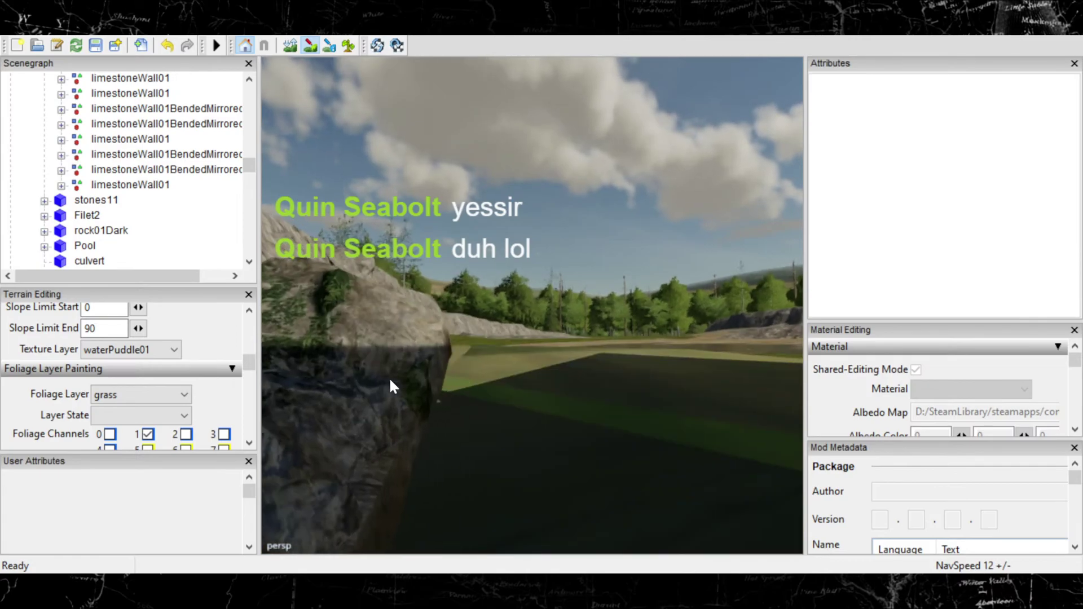
{"action": "scroll", "coordinate": [389, 384], "scroll_direction": "down", "scroll_amount": 5}
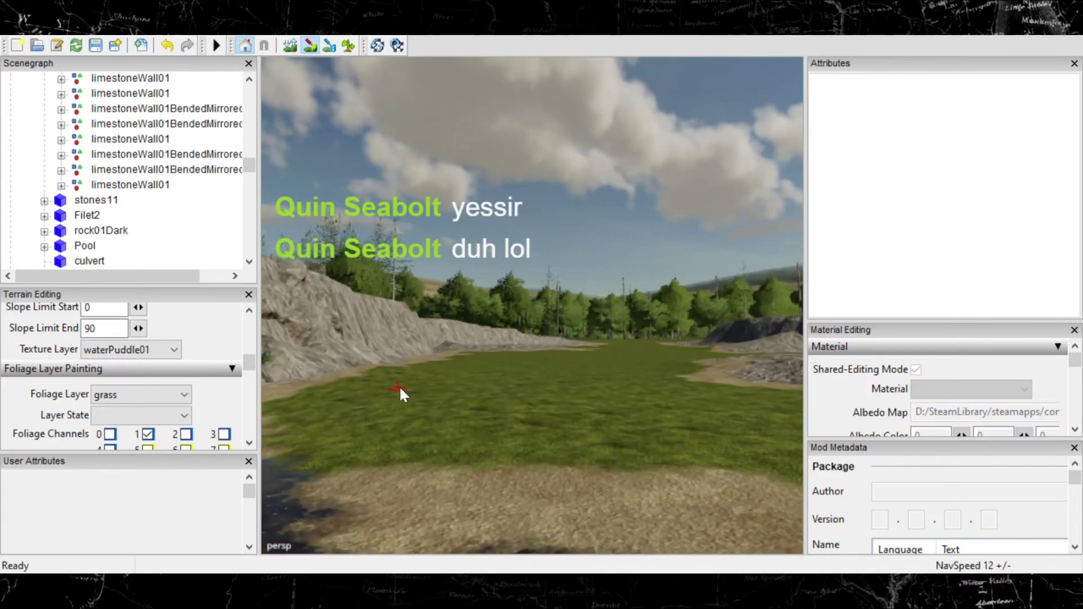
Step: Paint waterPuddle01 from the existing stream along the sand and grass edge toward the cliff, closing the gap between the two patches
{"action": "scroll", "coordinate": [399, 393], "scroll_direction": "up", "scroll_amount": 5}
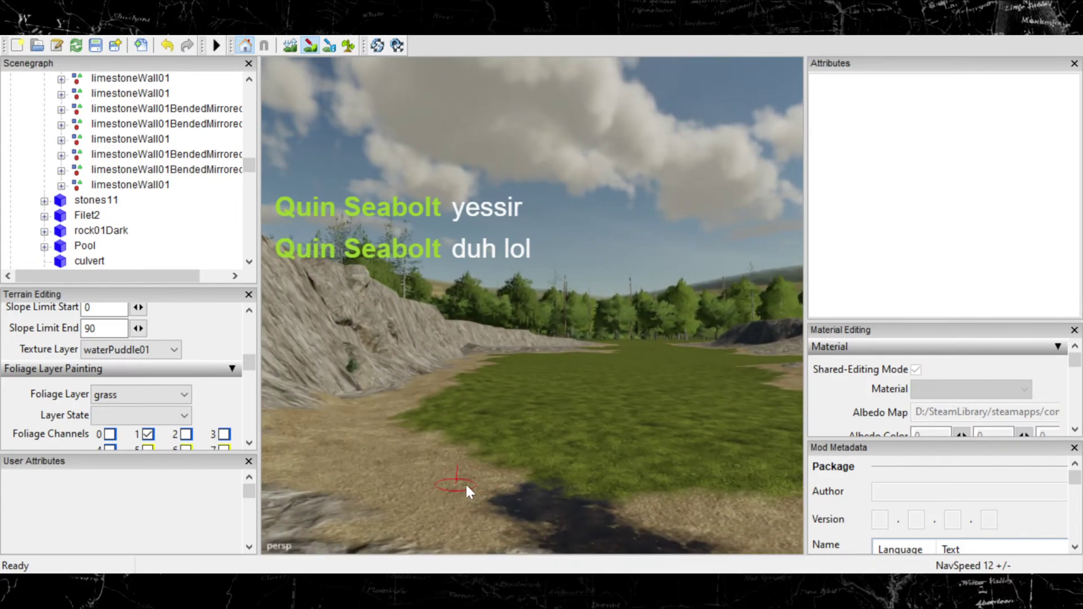
{"action": "mouse_move", "coordinate": [482, 490]}
{"action": "left_mouse_down"}
{"action": "mouse_move", "coordinate": [361, 429]}
{"action": "mouse_move", "coordinate": [358, 409]}
{"action": "mouse_move", "coordinate": [363, 417]}
{"action": "left_mouse_up"}
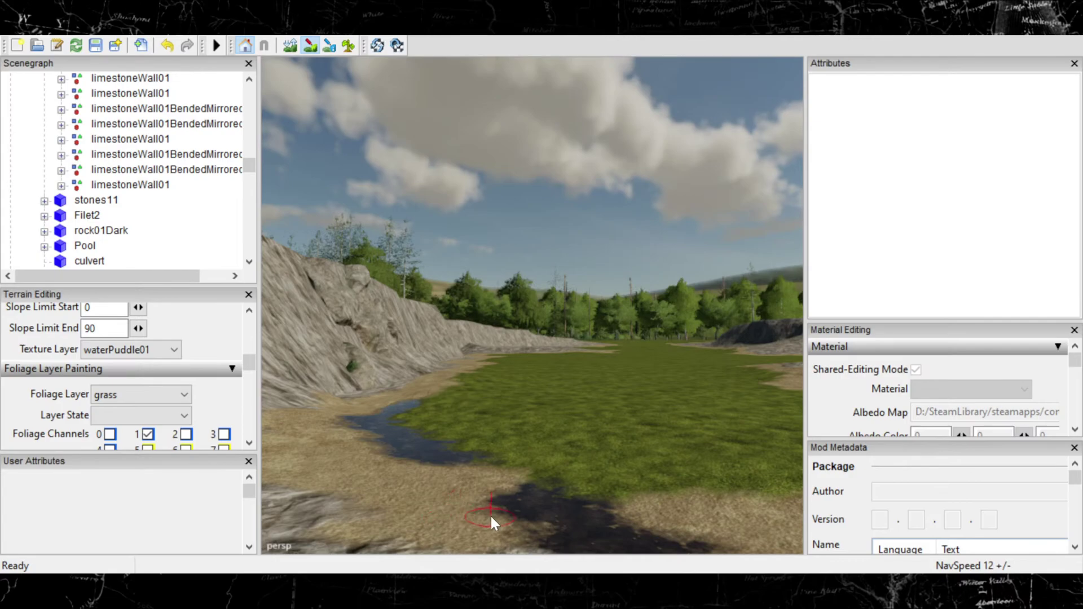
{"action": "left_click_drag", "start_coordinate": [429, 461], "coordinate": [438, 503]}
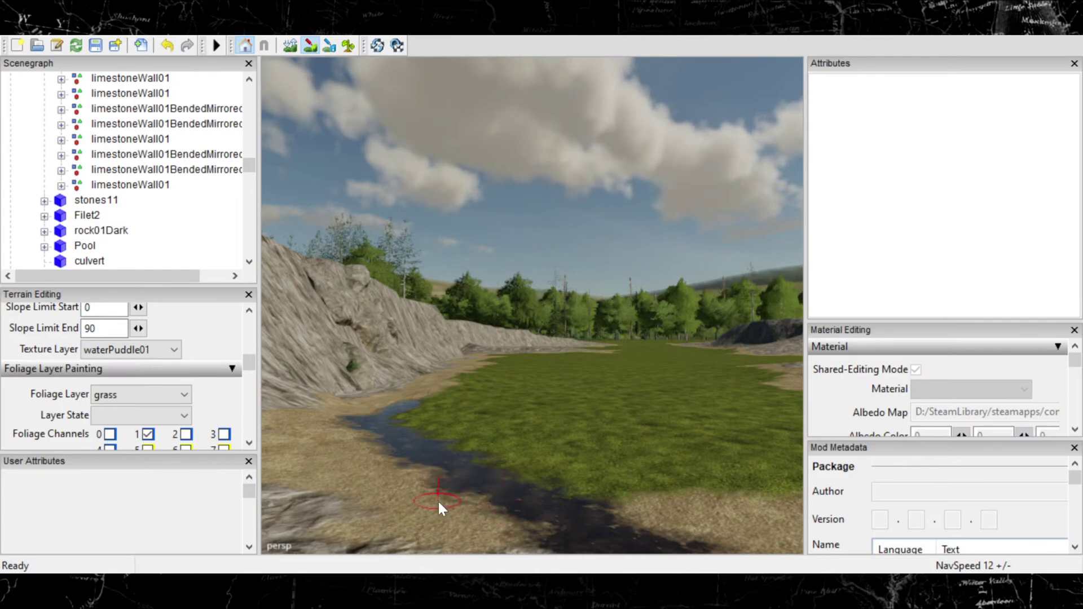
Step: Extend the waterPuddle01 stream across the sand to the rock at the cliff's foot and fill in its end
{"action": "mouse_move", "coordinate": [394, 452]}
{"action": "right_mouse_down"}
{"action": "mouse_move", "coordinate": [430, 433]}
{"action": "mouse_move", "coordinate": [500, 425]}
{"action": "right_mouse_up"}
{"action": "left_click_drag", "start_coordinate": [570, 437], "coordinate": [490, 412]}
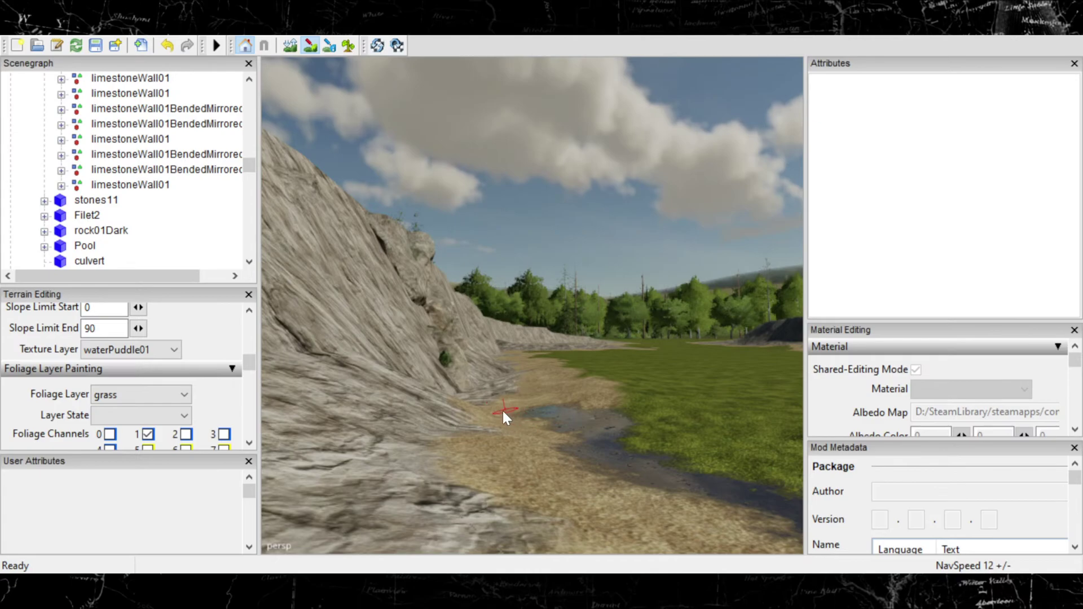
{"action": "left_click_drag", "start_coordinate": [492, 398], "coordinate": [492, 392]}
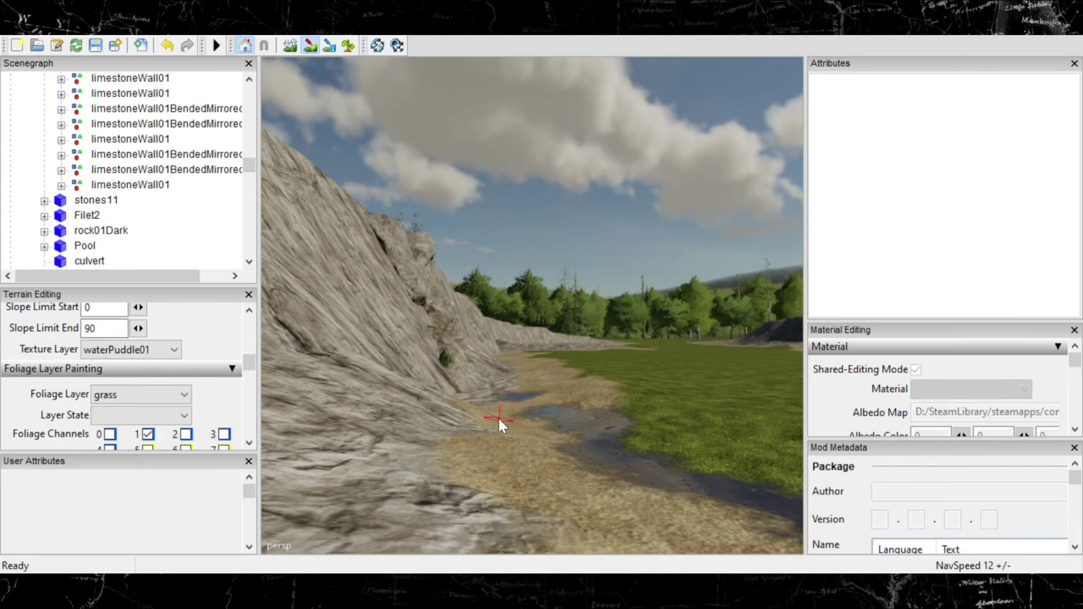
{"action": "left_click_drag", "start_coordinate": [487, 409], "coordinate": [512, 405]}
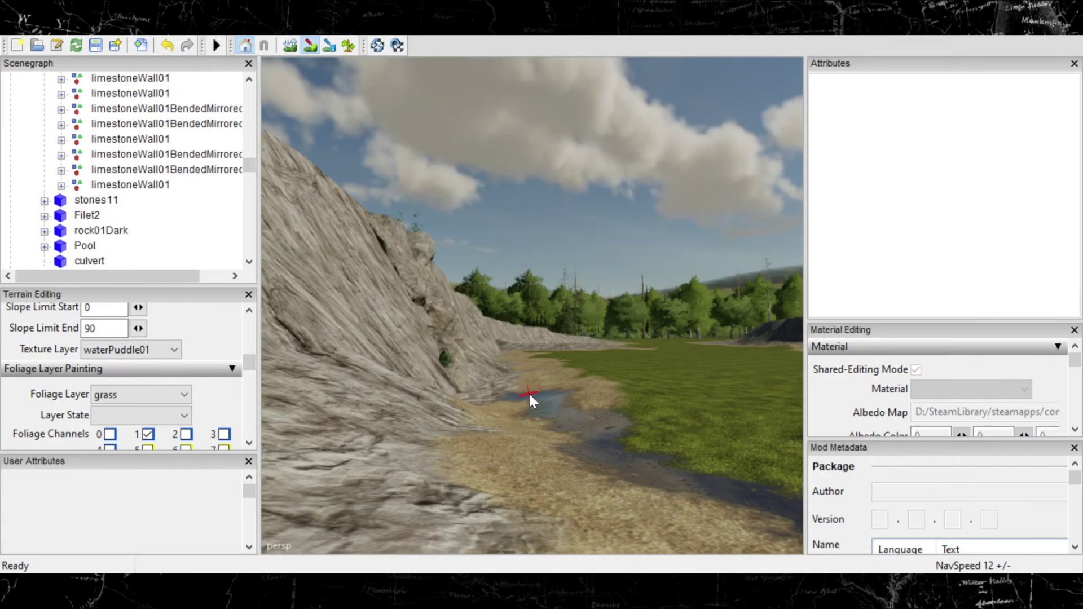
{"action": "scroll", "coordinate": [529, 392], "scroll_direction": "up", "scroll_amount": 2}
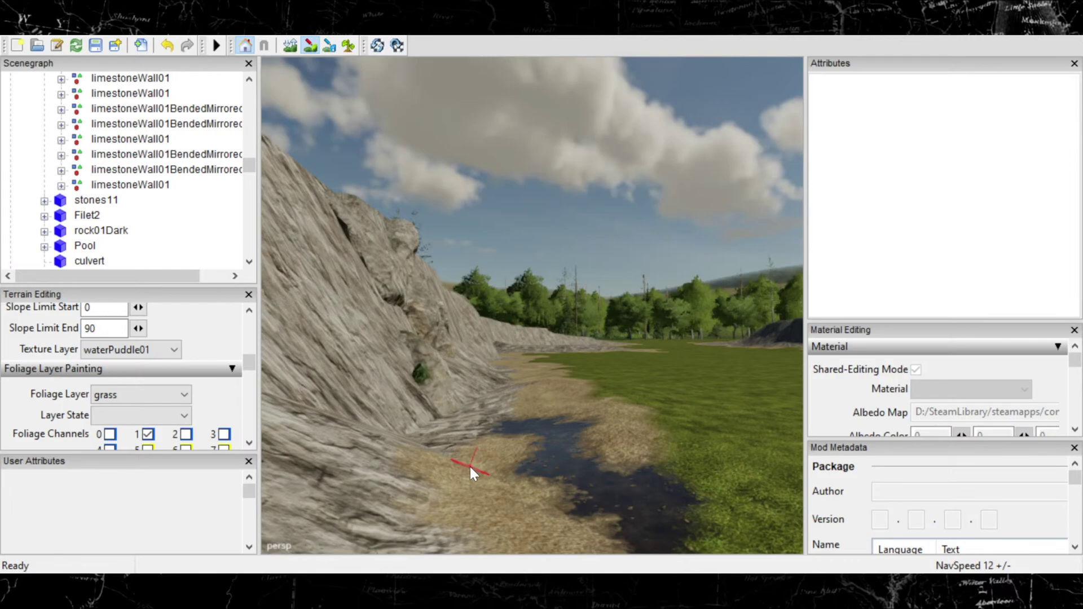
Step: Try to sculpt the terrain around the stream's end at the cliff's foot, undoing each attempt
{"action": "left_click", "coordinate": [291, 45]}
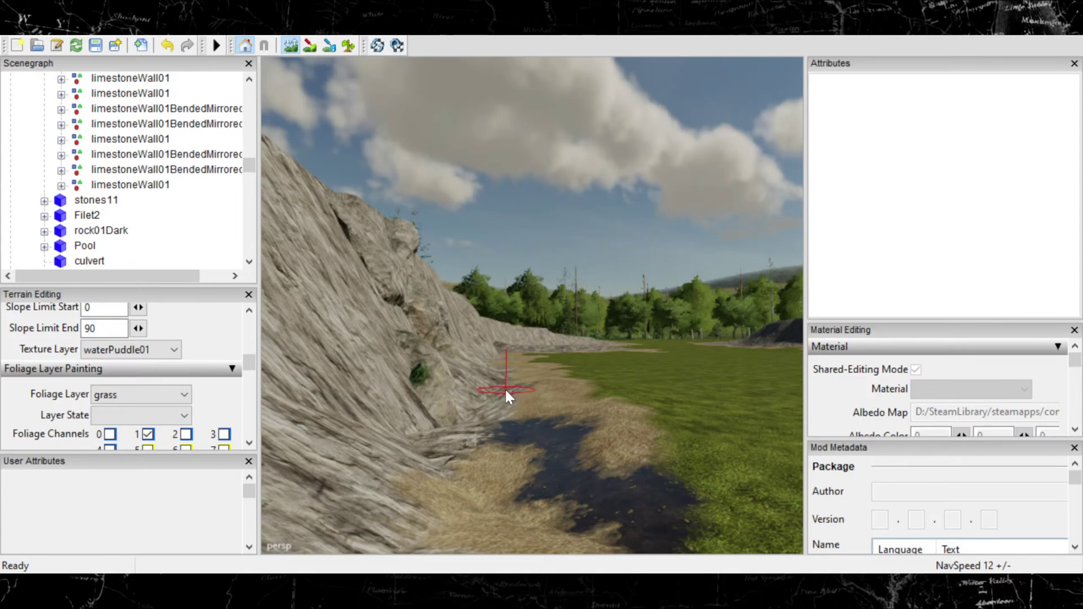
{"action": "key", "text": "ctrl+z"}
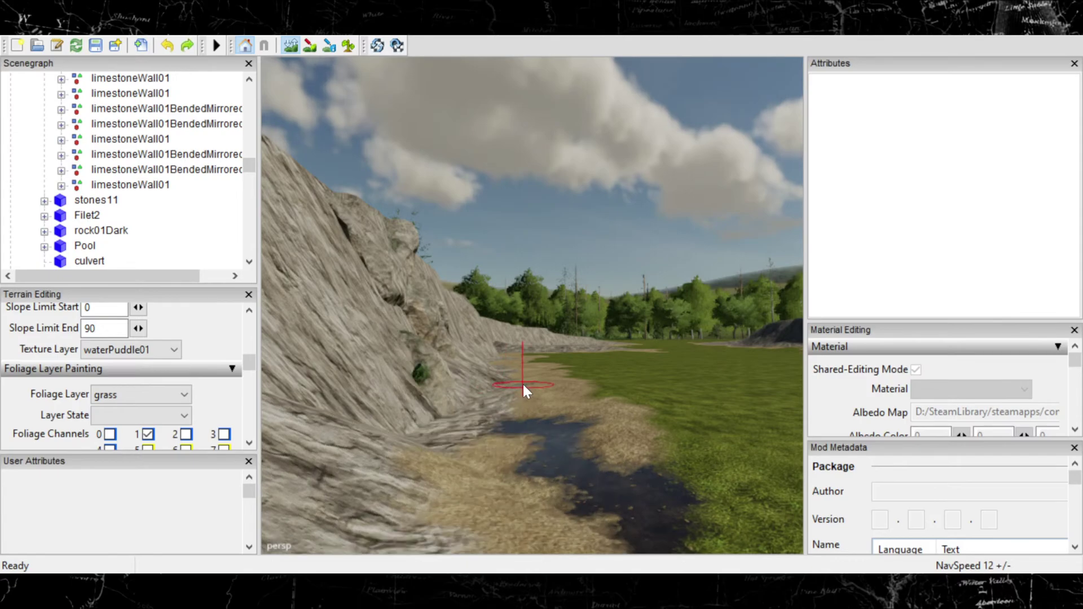
{"action": "mouse_move", "coordinate": [523, 386]}
{"action": "left_mouse_down"}
{"action": "mouse_move", "coordinate": [514, 407]}
{"action": "mouse_move", "coordinate": [524, 429]}
{"action": "left_mouse_up"}
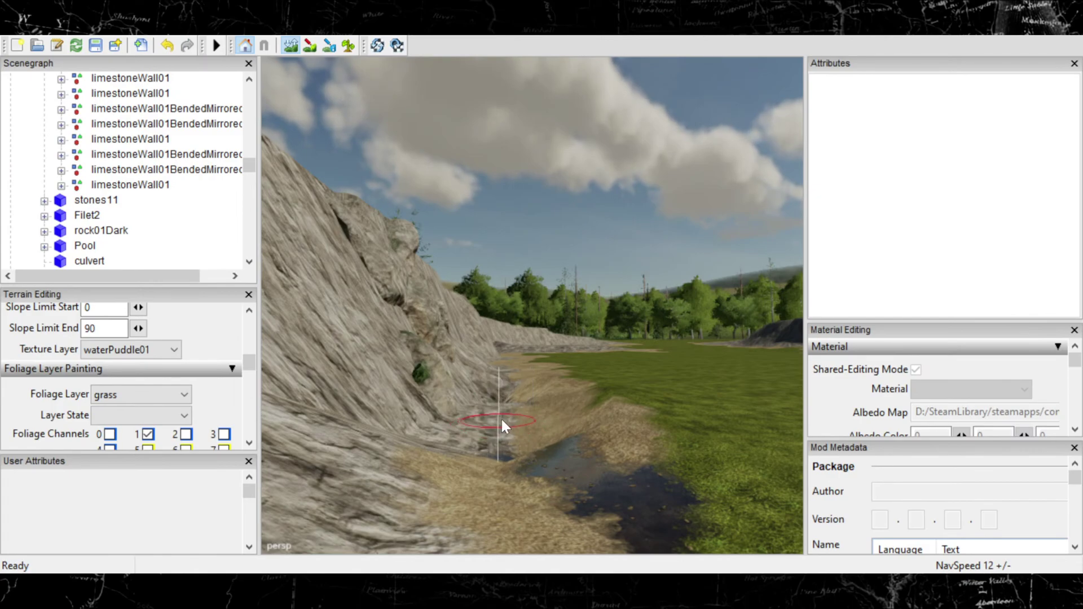
{"action": "key", "text": "ctrl+z"}
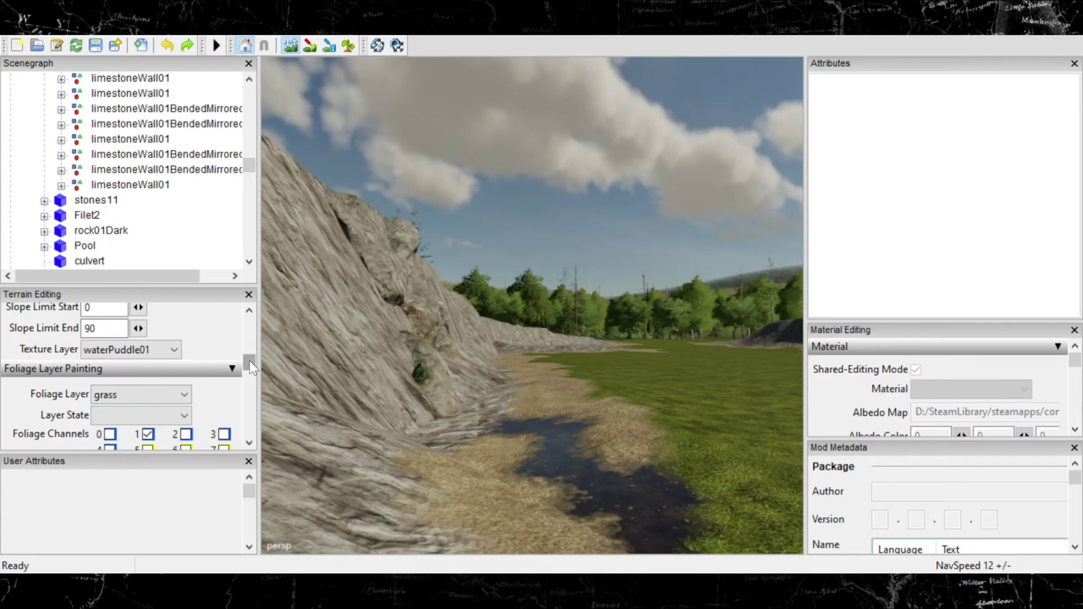
Step: Pick a replace height of 119.012 from the ground between the rock and the stream's end
{"action": "scroll", "coordinate": [250, 364], "scroll_direction": "up", "scroll_amount": 3}
{"action": "scroll", "coordinate": [250, 362], "scroll_direction": "up", "scroll_amount": 2}
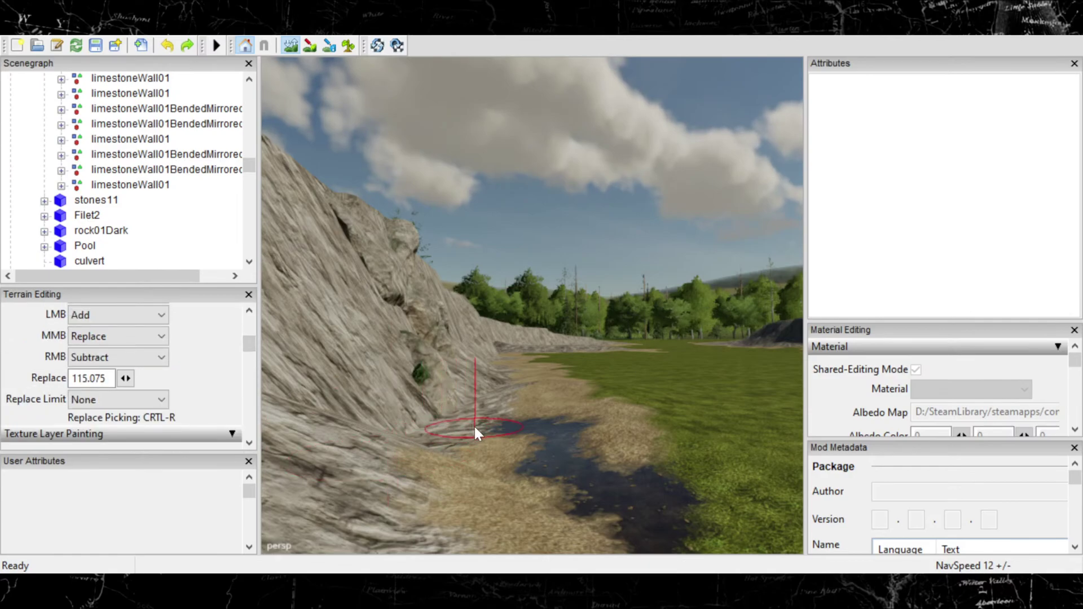
{"action": "key", "text": "ctrl+r"}
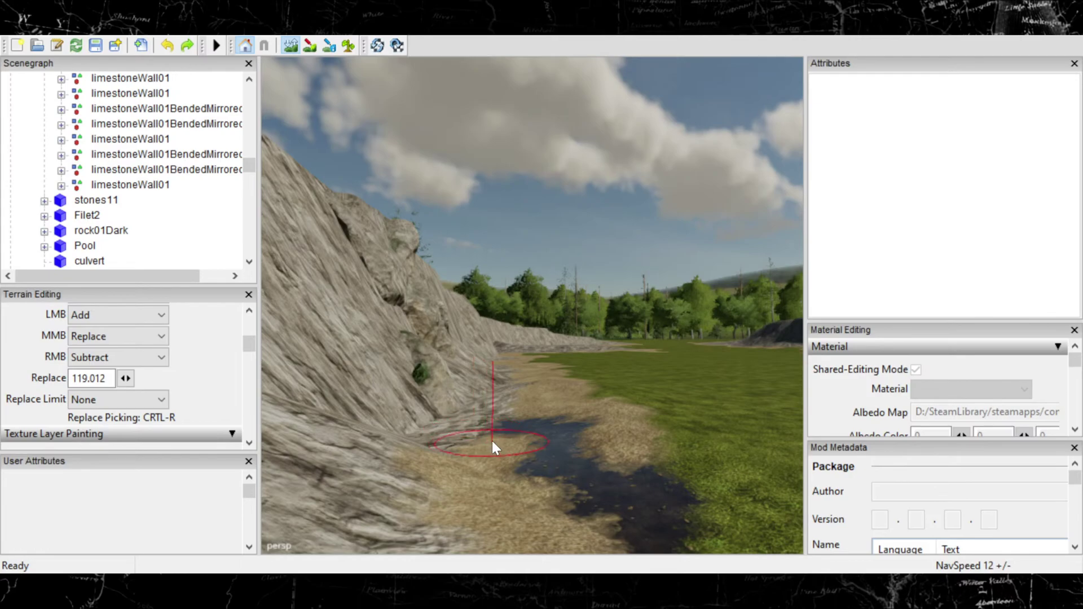
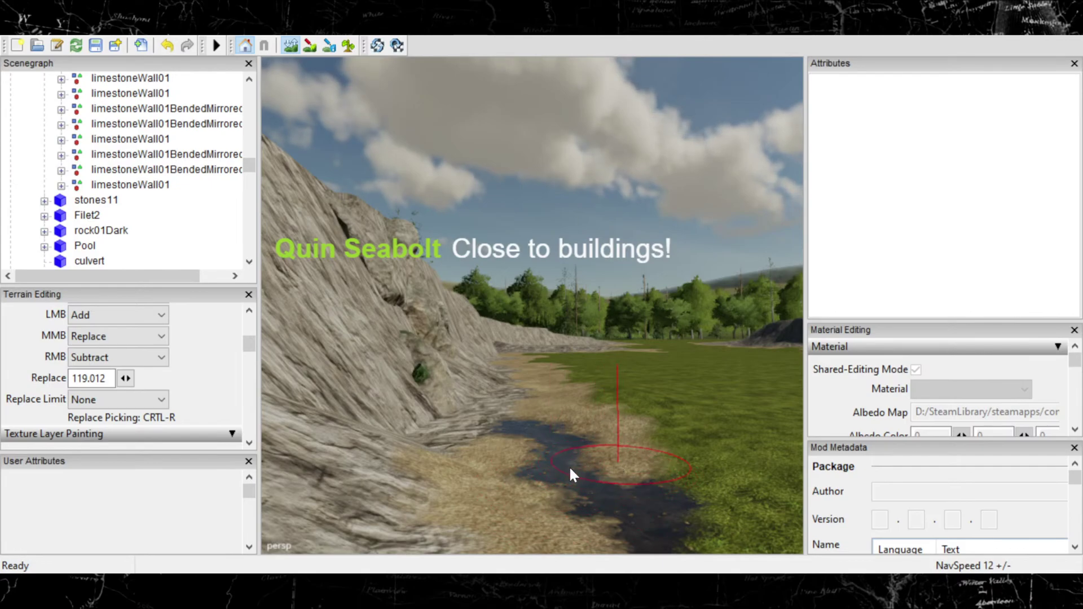
Step: Sculpt the sand strip just beyond the stream's end along the cliff's foot with a resized brush
{"action": "mouse_move", "coordinate": [567, 464]}
{"action": "middle_mouse_down", "text": "alt"}
{"action": "mouse_move", "coordinate": [531, 455]}
{"action": "mouse_move", "coordinate": [532, 463]}
{"action": "middle_mouse_up", "text": "alt"}
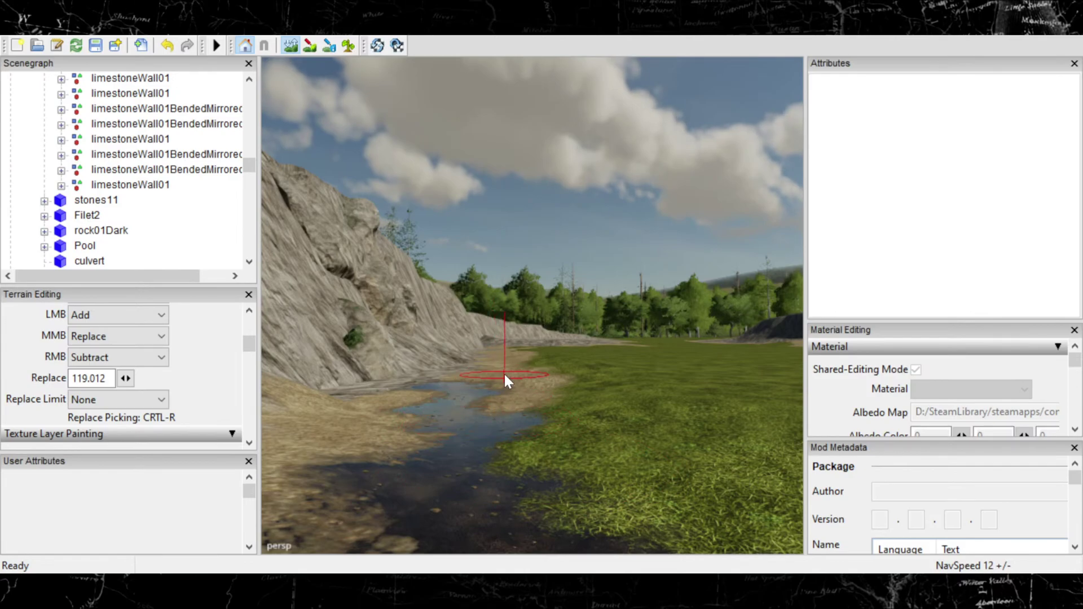
{"action": "mouse_move", "coordinate": [448, 411]}
{"action": "middle_mouse_down", "text": "alt"}
{"action": "mouse_move", "coordinate": [472, 415]}
{"action": "mouse_move", "coordinate": [456, 416]}
{"action": "middle_mouse_up", "text": "alt"}
{"action": "right_click_drag", "start_coordinate": [456, 416], "coordinate": [483, 394], "text": "alt"}
{"action": "middle_click_drag", "start_coordinate": [483, 394], "coordinate": [485, 375], "text": "alt"}
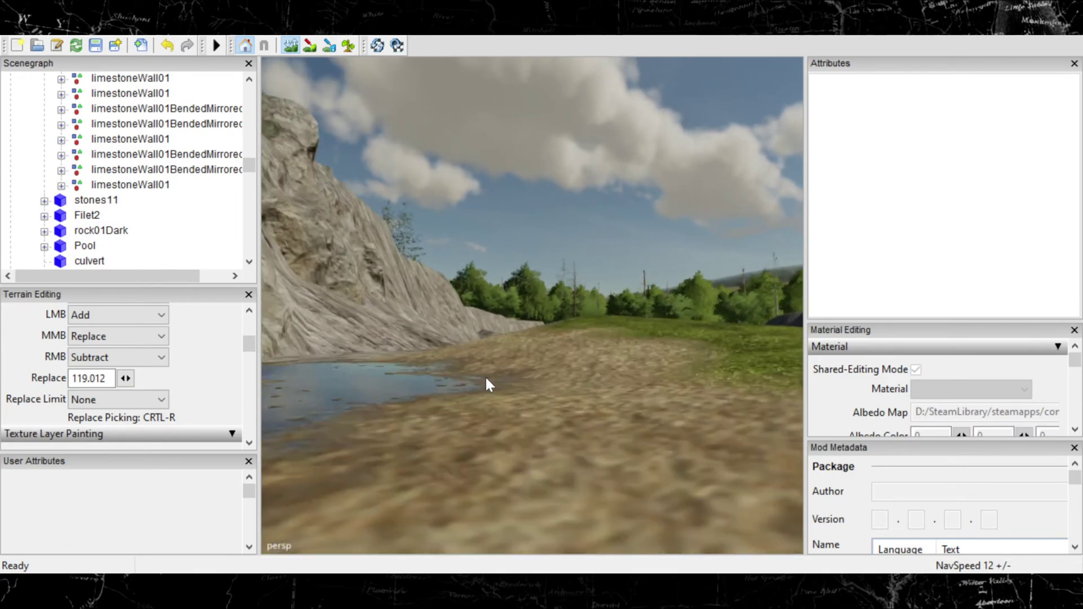
{"action": "right_click_drag", "start_coordinate": [486, 376], "coordinate": [444, 384], "text": "alt"}
{"action": "middle_click_drag", "start_coordinate": [445, 381], "coordinate": [448, 391], "text": "alt"}
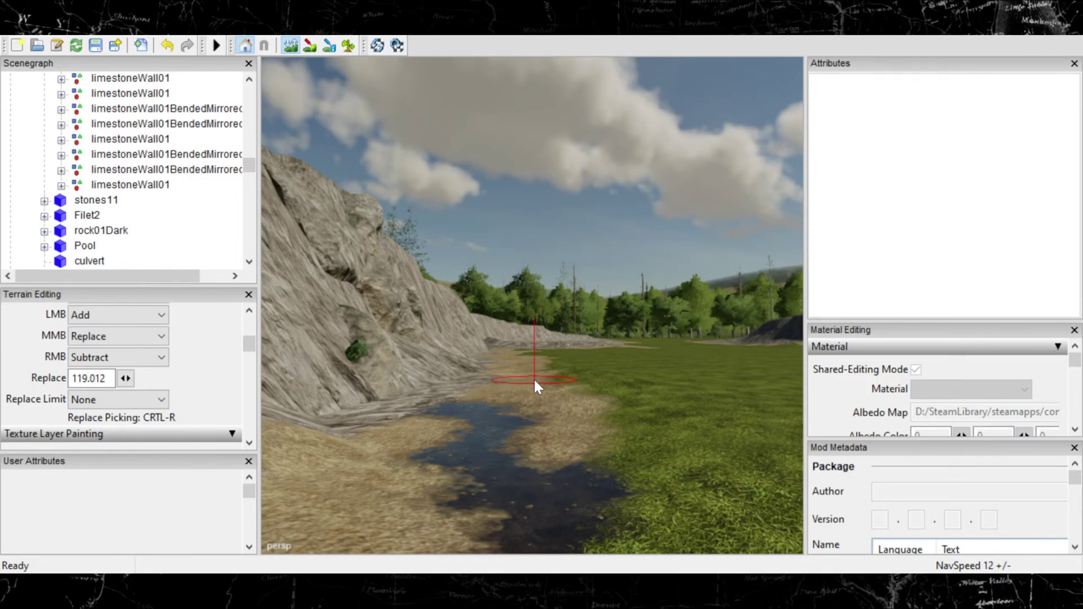
{"action": "scroll", "coordinate": [533, 395], "scroll_direction": "up", "scroll_amount": 4, "text": "ctrl"}
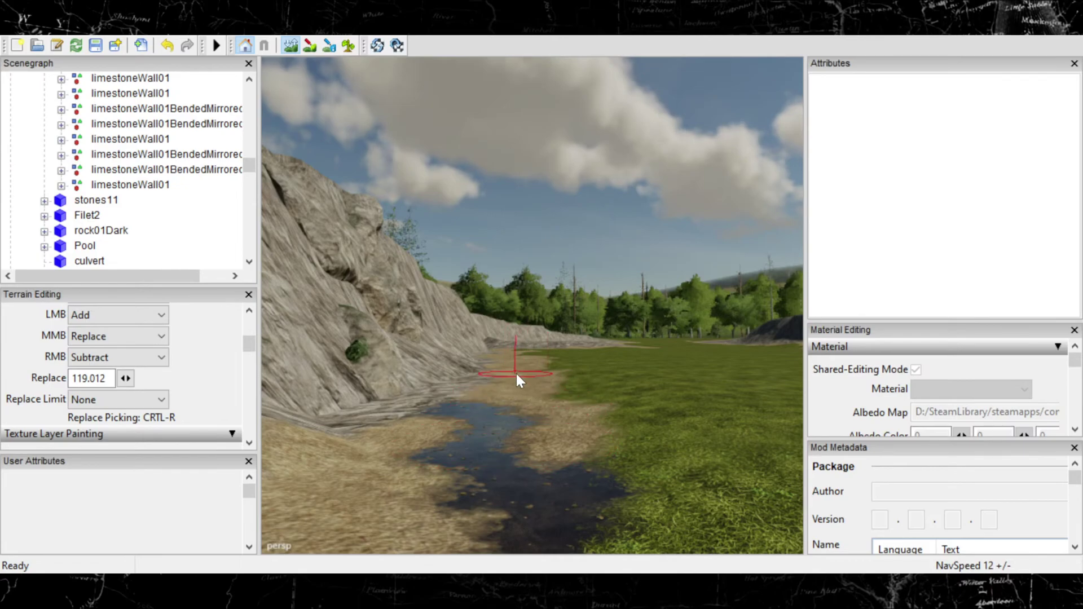
{"action": "mouse_move", "coordinate": [516, 371]}
{"action": "left_mouse_down"}
{"action": "mouse_move", "coordinate": [453, 443]}
{"action": "mouse_move", "coordinate": [510, 422]}
{"action": "mouse_move", "coordinate": [522, 395]}
{"action": "left_mouse_up"}
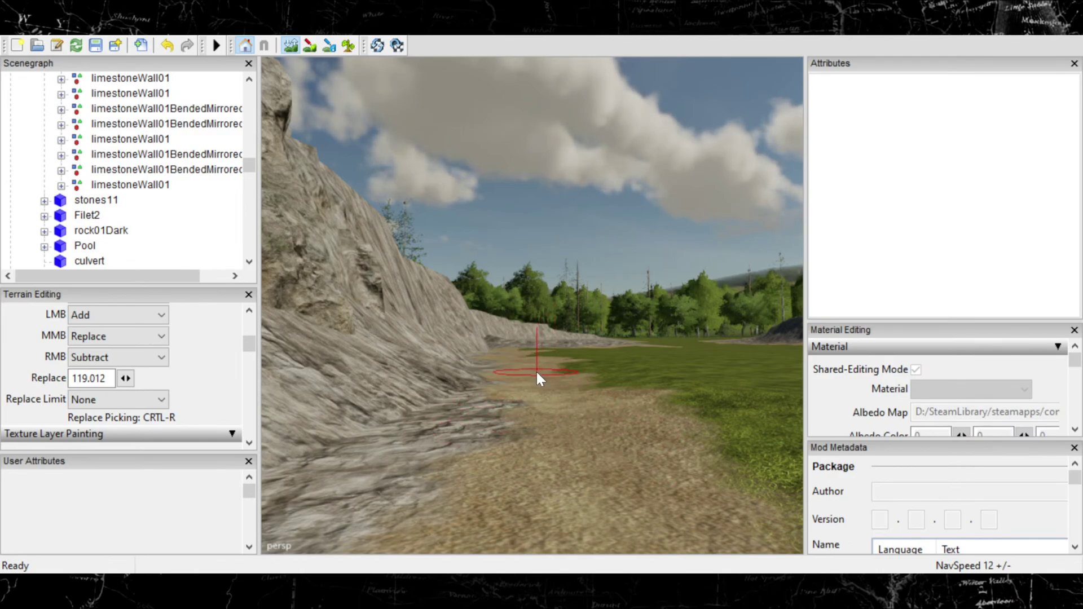
Step: Examine the sand strip and rock ledge farther along the cliff and the way back to the stream's end
{"action": "key", "text": "s"}
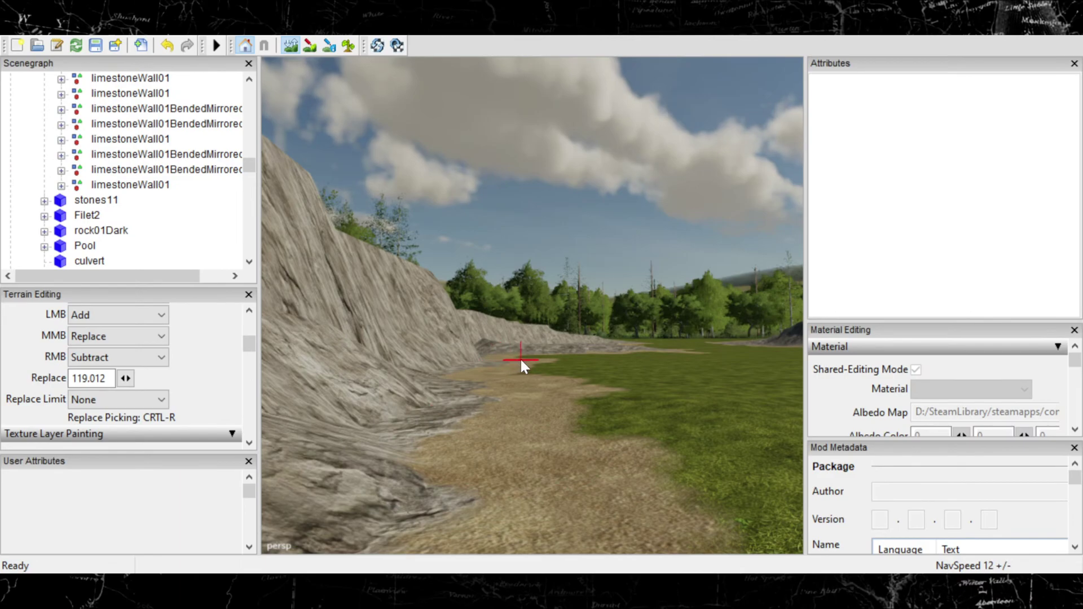
{"action": "key", "text": "w"}
{"action": "key", "text": "w"}
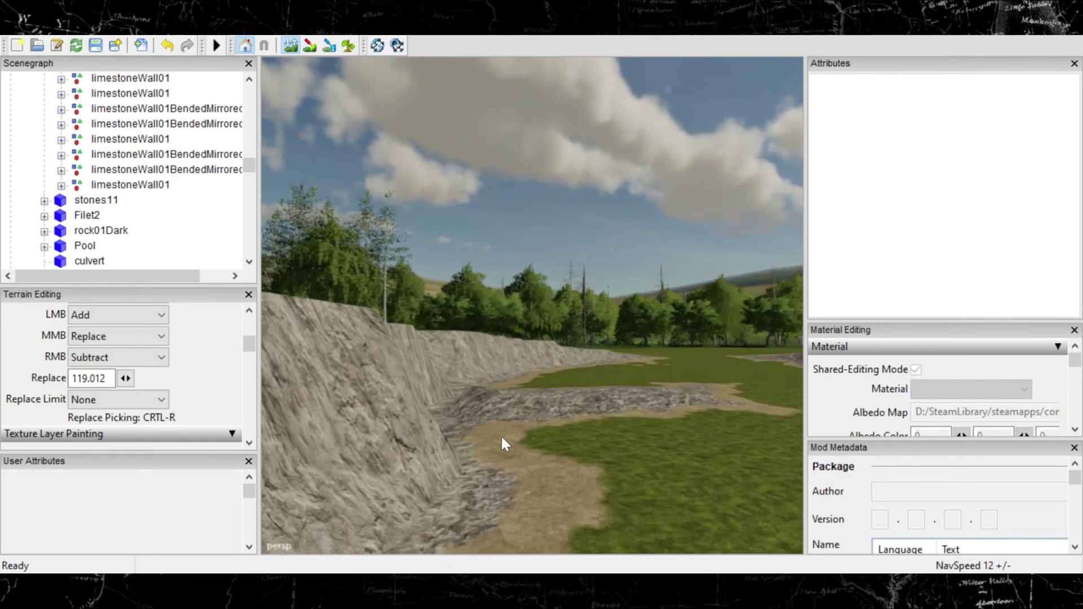
{"action": "key", "text": "w"}
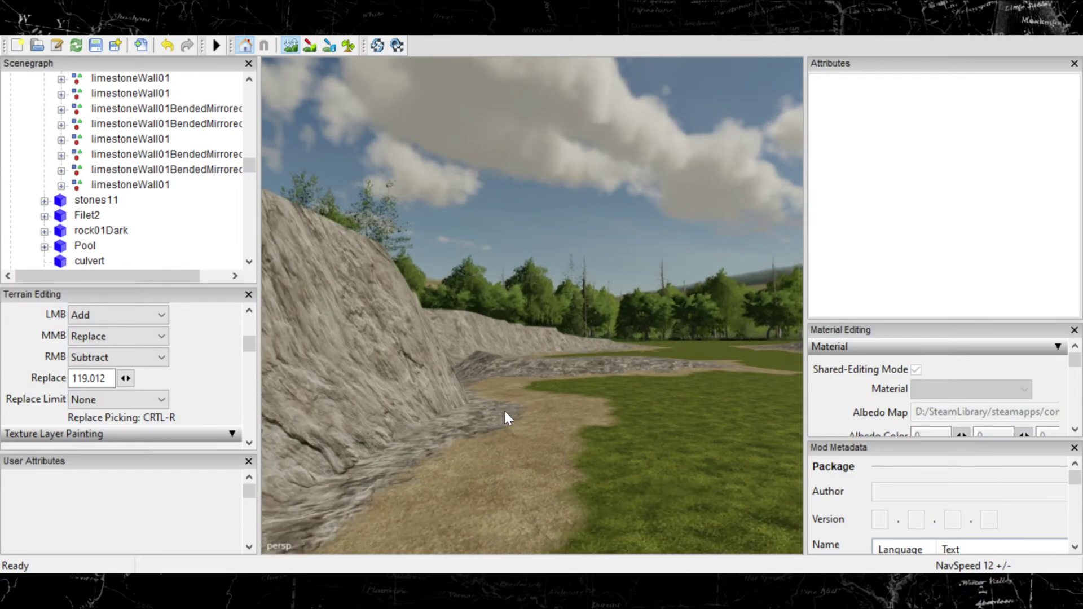
{"action": "key", "text": "w"}
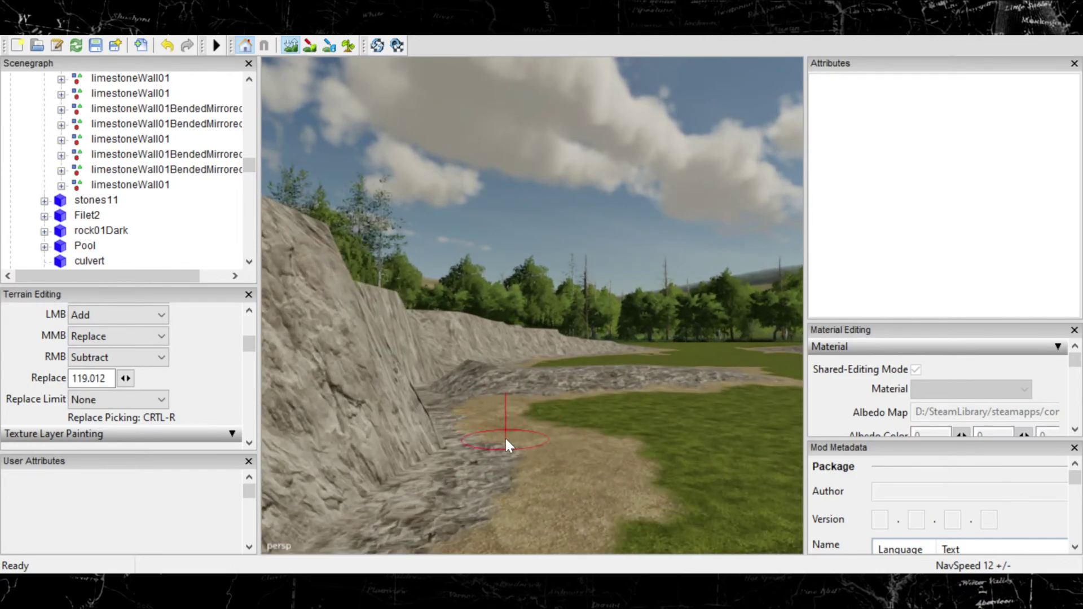
{"action": "mouse_move", "coordinate": [527, 474]}
{"action": "left_mouse_down"}
{"action": "mouse_move", "coordinate": [496, 458]}
{"action": "mouse_move", "coordinate": [476, 466]}
{"action": "mouse_move", "coordinate": [474, 520]}
{"action": "mouse_move", "coordinate": [501, 476]}
{"action": "left_mouse_up"}
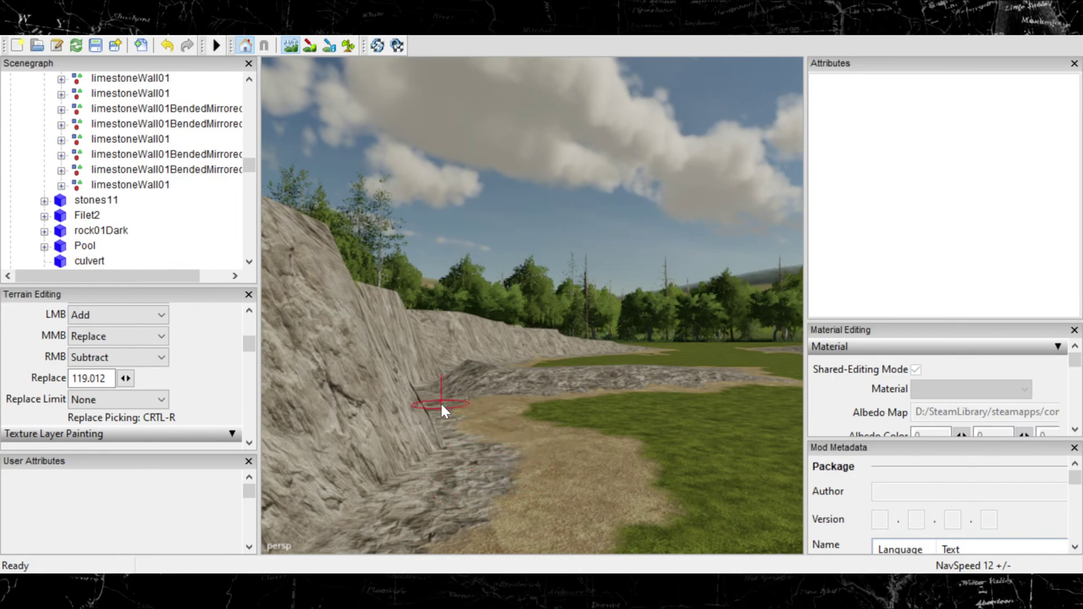
{"action": "key", "text": "w"}
{"action": "scroll", "coordinate": [493, 465], "scroll_direction": "up", "scroll_amount": 3}
{"action": "scroll", "coordinate": [473, 446], "scroll_direction": "down", "scroll_amount": 5}
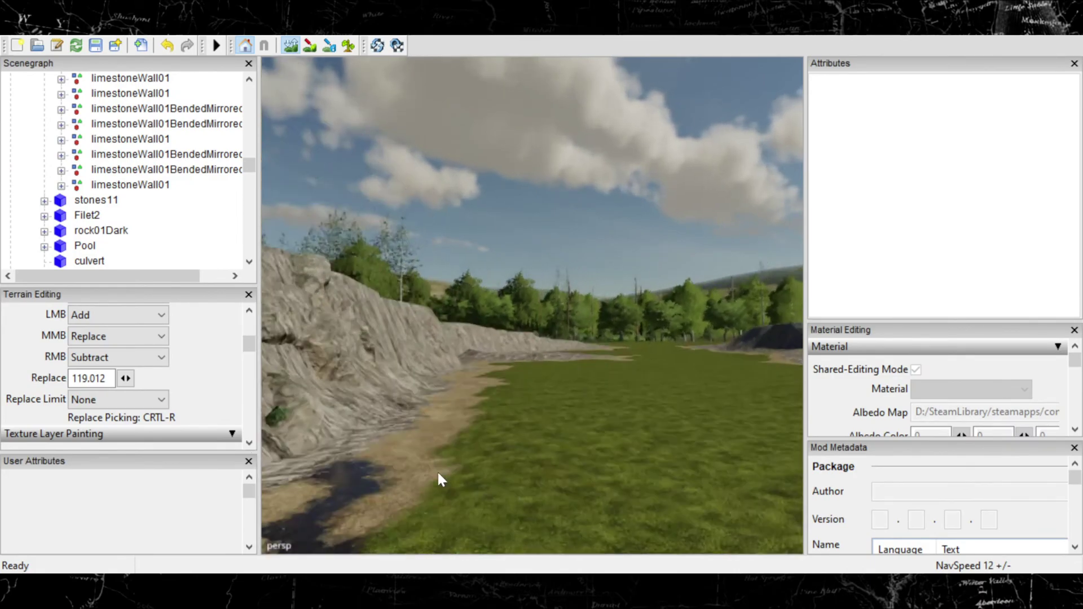
{"action": "scroll", "coordinate": [438, 470], "scroll_direction": "up", "scroll_amount": 3}
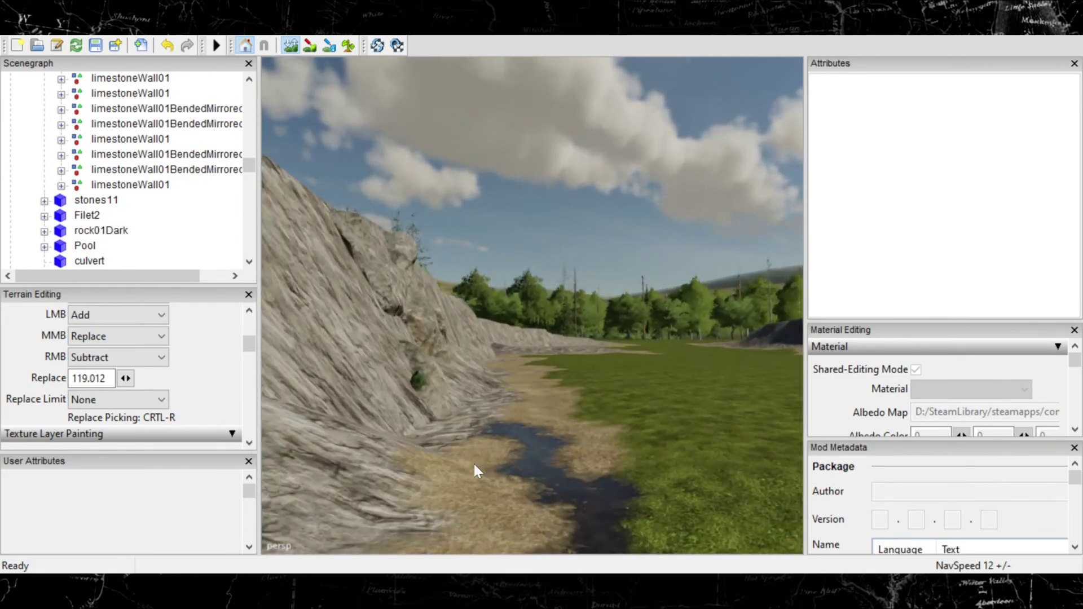
Step: Reactivate terrain detail texture painting and extend the waterPuddle01 stream over the sand strip beside the cliff
{"action": "left_click", "coordinate": [312, 46]}
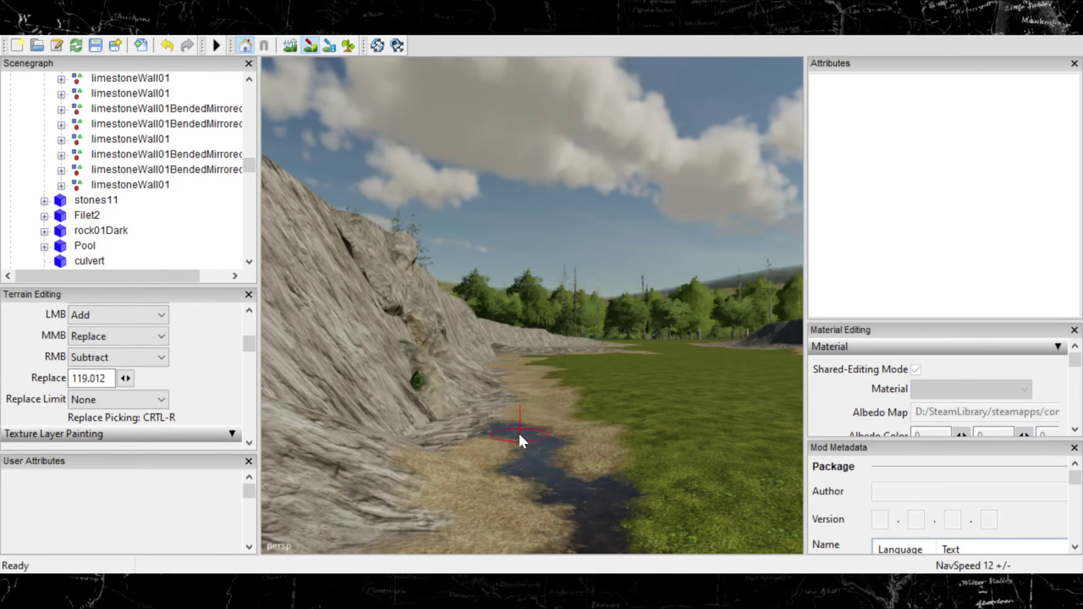
{"action": "mouse_move", "coordinate": [503, 418]}
{"action": "left_mouse_down"}
{"action": "mouse_move", "coordinate": [540, 401]}
{"action": "mouse_move", "coordinate": [499, 396]}
{"action": "mouse_move", "coordinate": [508, 389]}
{"action": "left_mouse_up"}
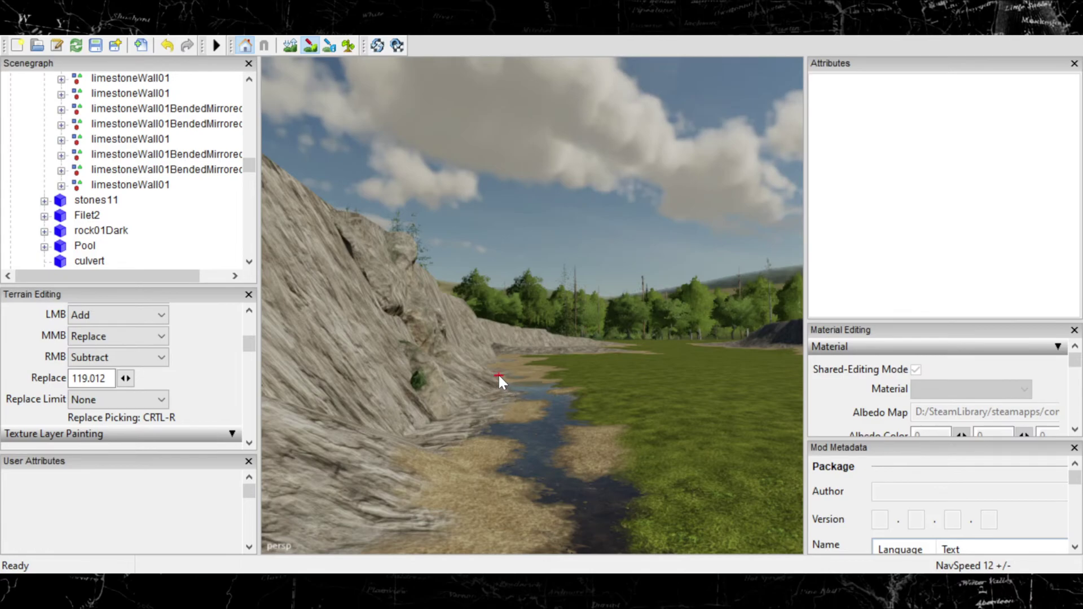
{"action": "right_click_drag", "start_coordinate": [516, 378], "coordinate": [519, 446]}
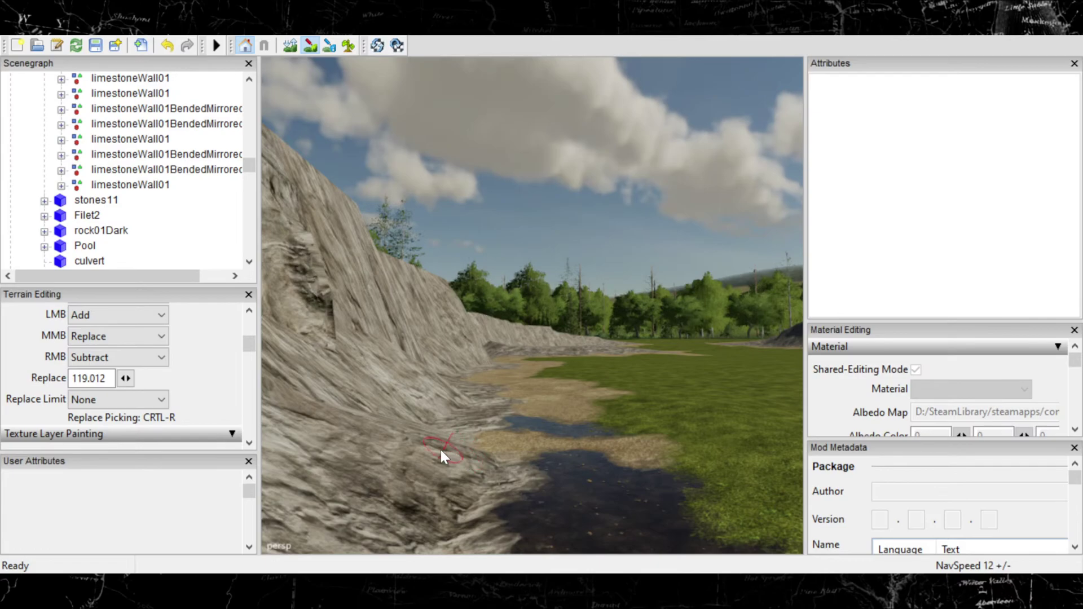
Step: Join the stream's separate water patches with waterPuddle01 along the rock's edge, replacing the stroke that spills onto the cliff
{"action": "mouse_move", "coordinate": [441, 451]}
{"action": "left_mouse_down"}
{"action": "mouse_move", "coordinate": [433, 446]}
{"action": "mouse_move", "coordinate": [488, 428]}
{"action": "left_mouse_up"}
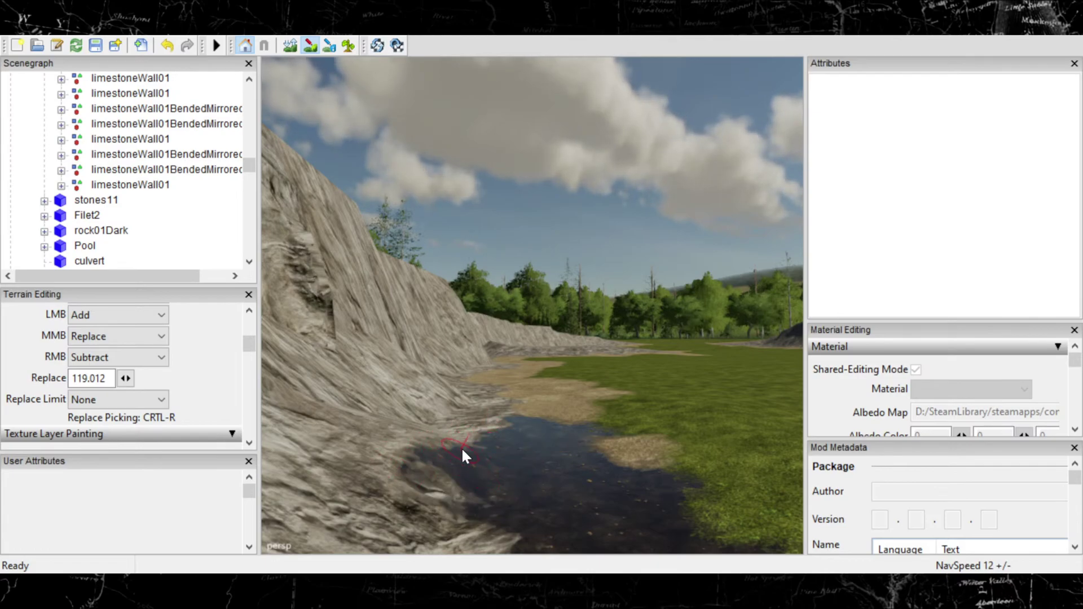
{"action": "key", "text": "ctrl+z"}
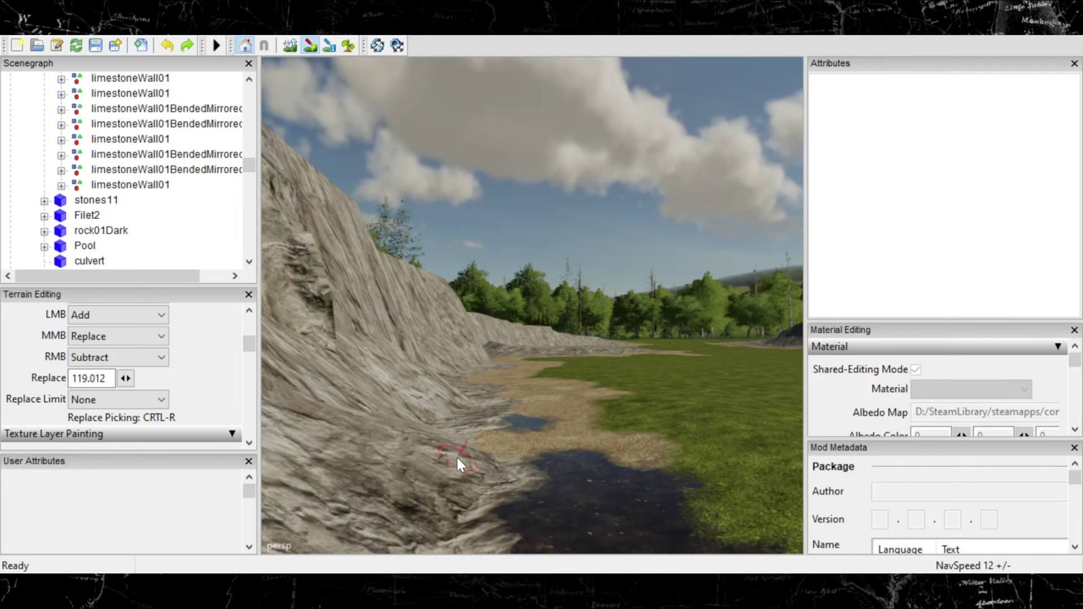
{"action": "key", "text": "ctrl+y"}
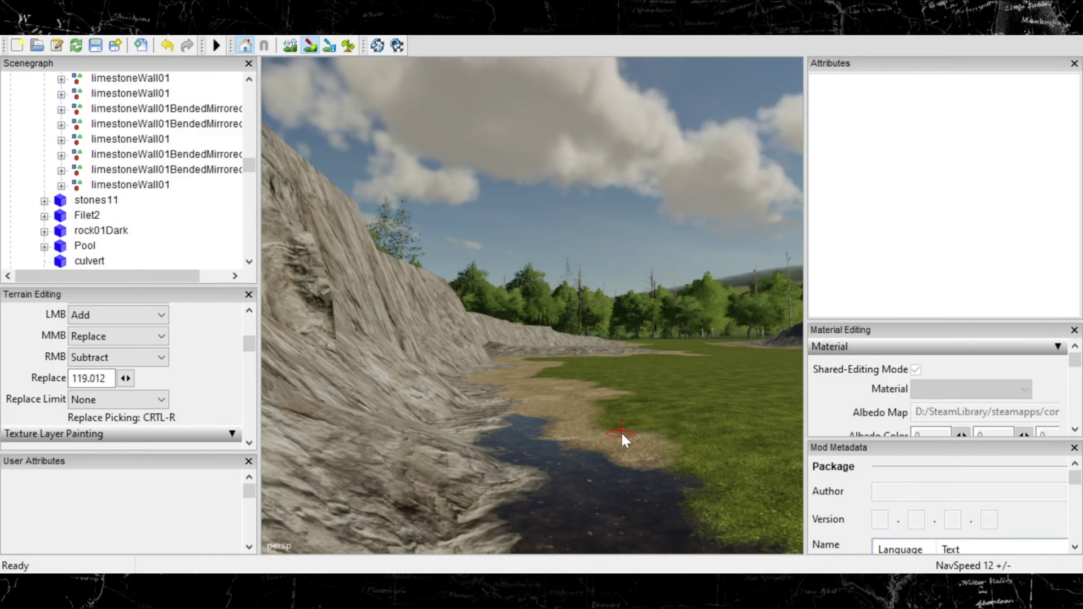
Step: Continue the waterPuddle01 stream as a narrower arm along the cliff's foot onto the next stretch of sand
{"action": "scroll", "coordinate": [616, 454], "scroll_direction": "up", "scroll_amount": 5}
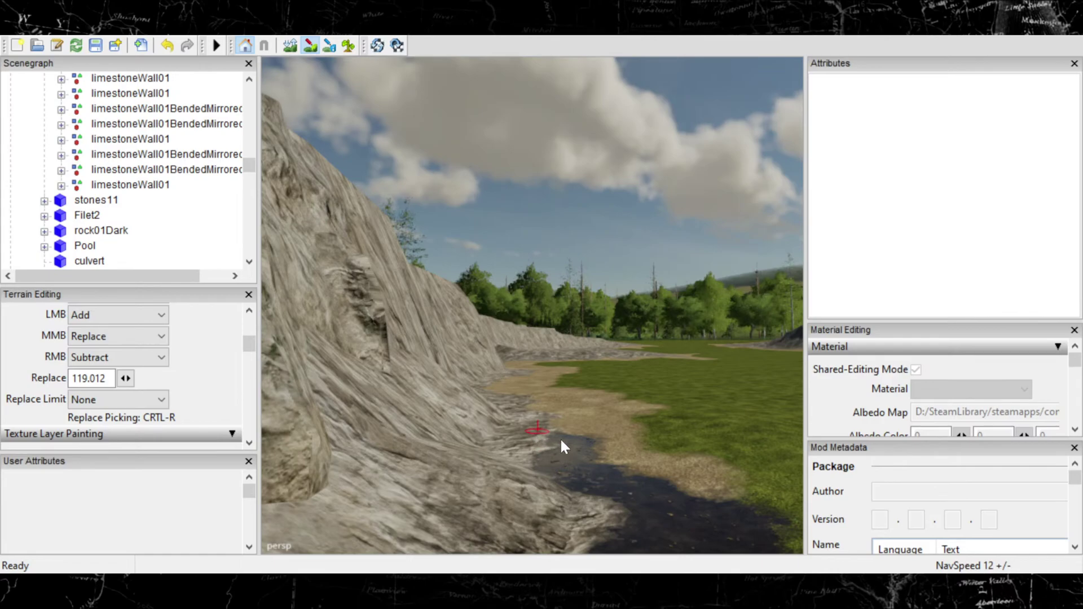
{"action": "mouse_move", "coordinate": [522, 416]}
{"action": "right_mouse_down"}
{"action": "mouse_move", "coordinate": [525, 403]}
{"action": "mouse_move", "coordinate": [543, 444]}
{"action": "right_mouse_up"}
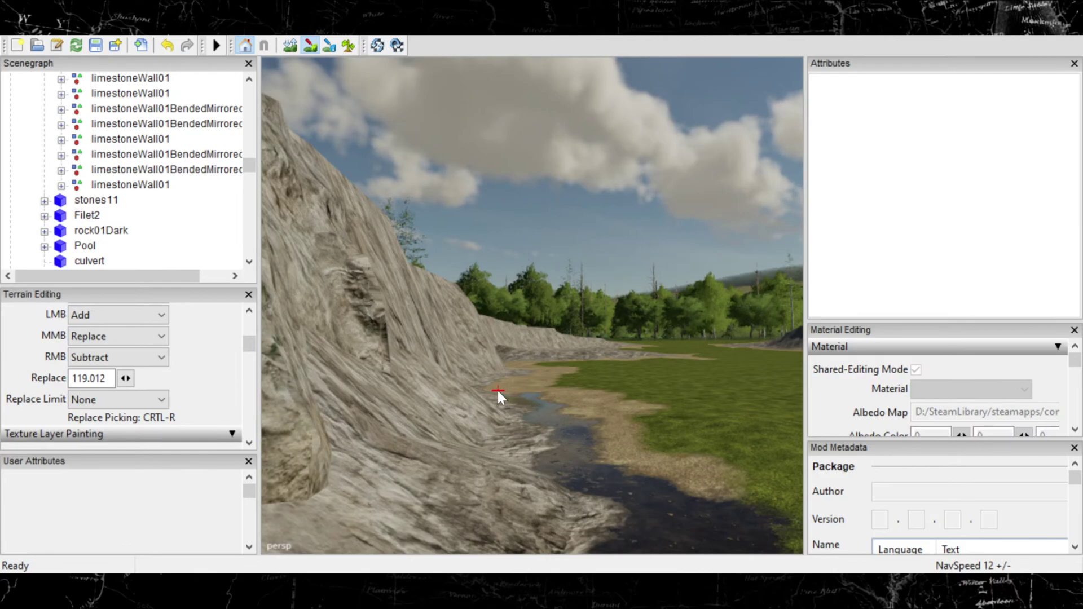
{"action": "key", "text": "w"}
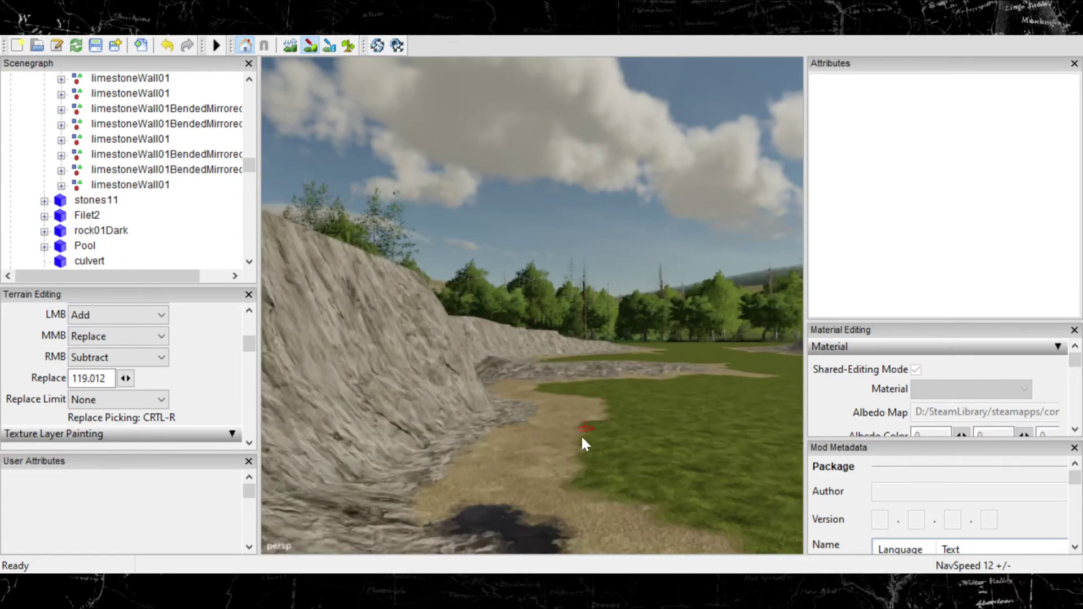
Step: Extend the waterPuddle01 stream along the cliff's foot, following the inner edge of the sand strip
{"action": "key", "text": "w"}
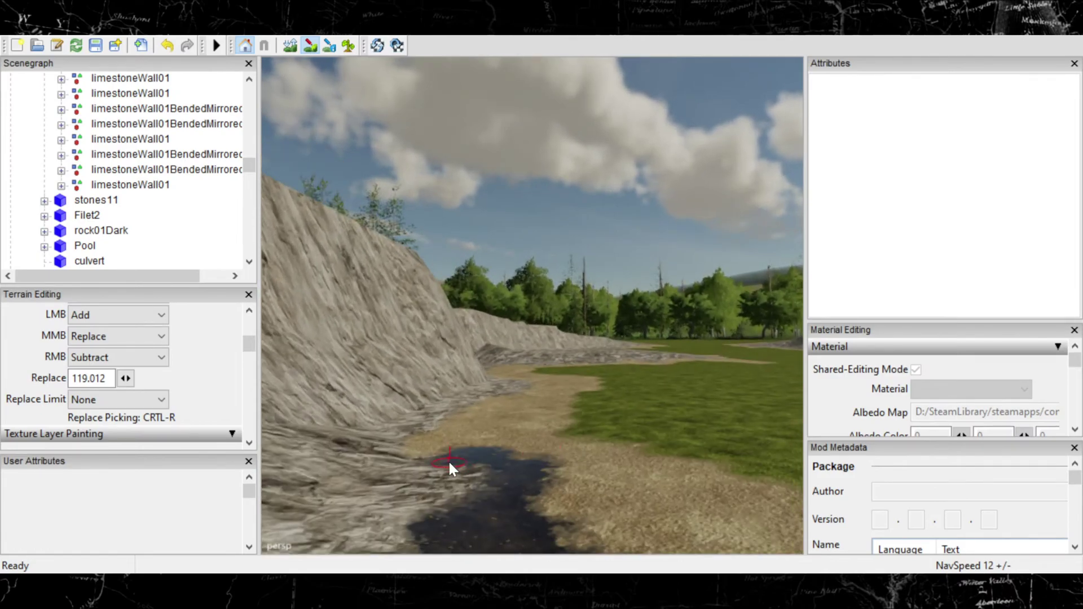
{"action": "middle_click", "coordinate": [409, 442]}
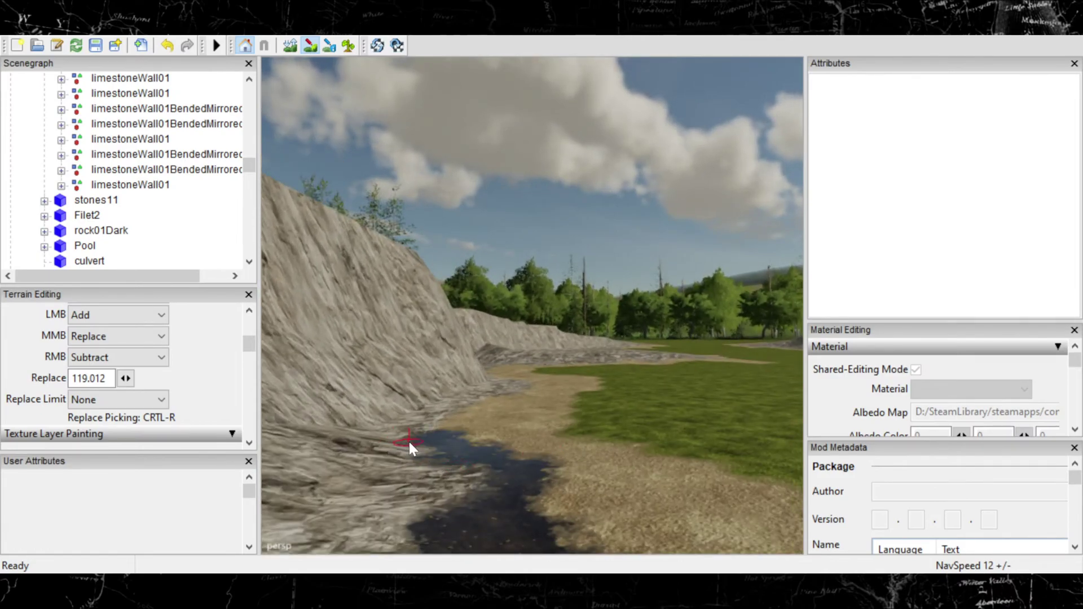
{"action": "middle_click", "coordinate": [416, 412]}
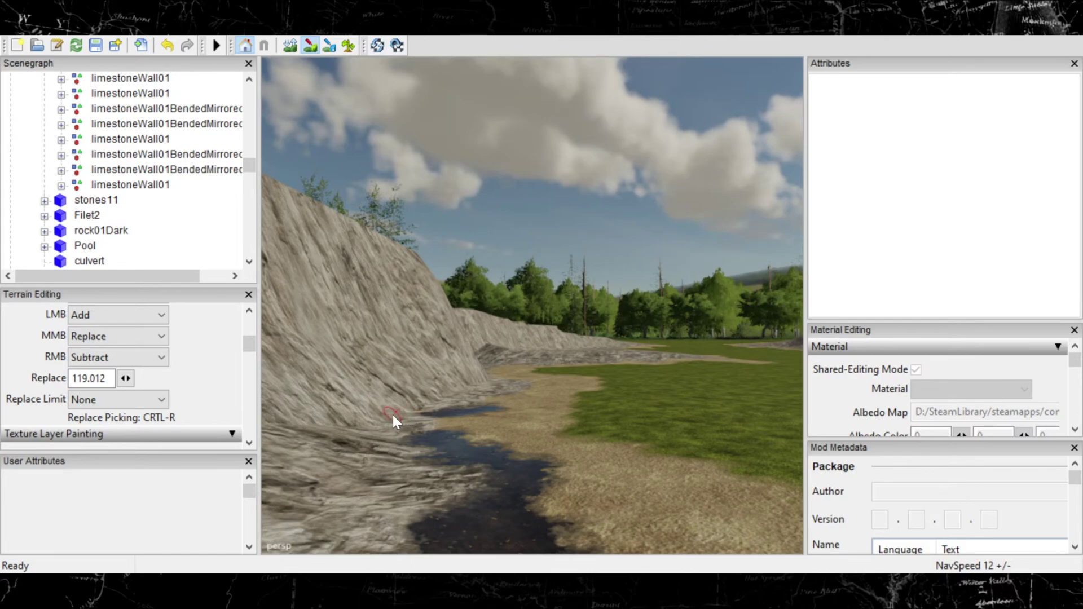
{"action": "middle_click", "coordinate": [404, 421]}
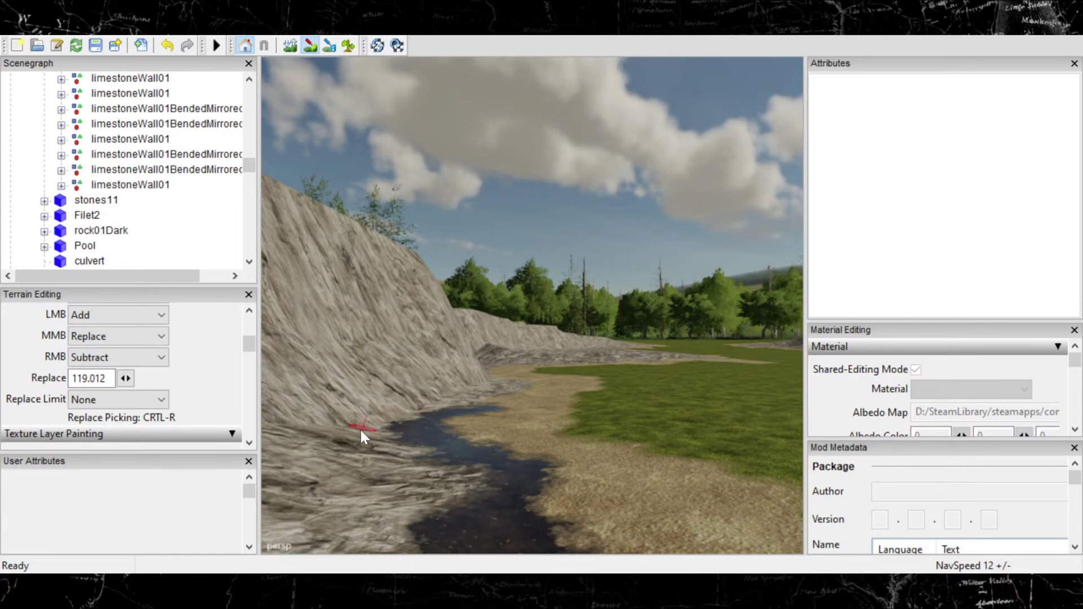
{"action": "middle_click", "coordinate": [472, 398]}
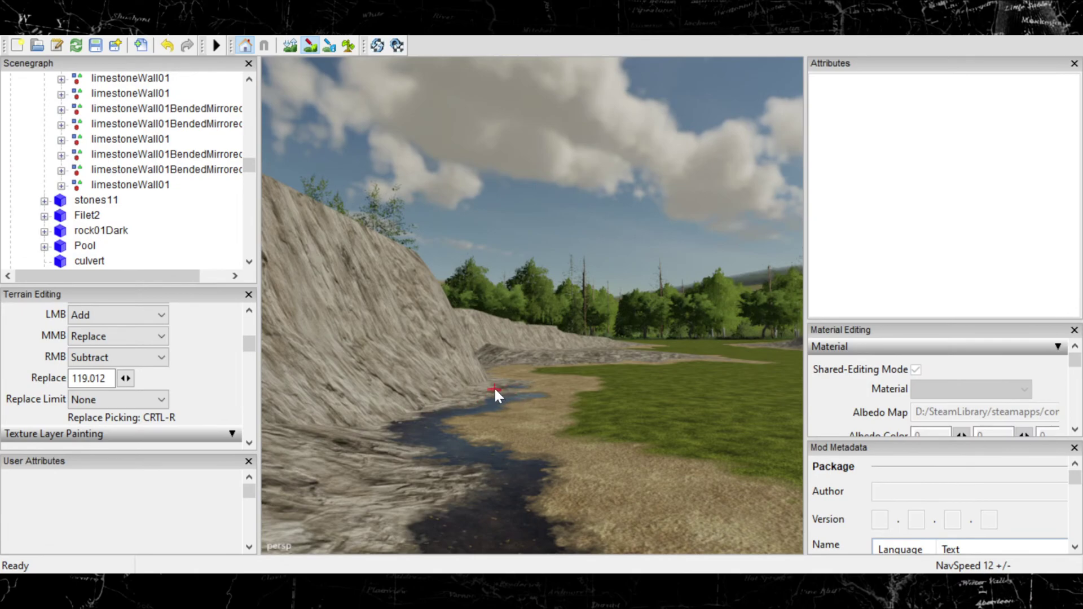
Step: Paint waterPuddle01 over the rocky edge beside the sand, carrying the stream closer to the low rock ledge
{"action": "left_click_drag", "start_coordinate": [494, 388], "coordinate": [560, 385]}
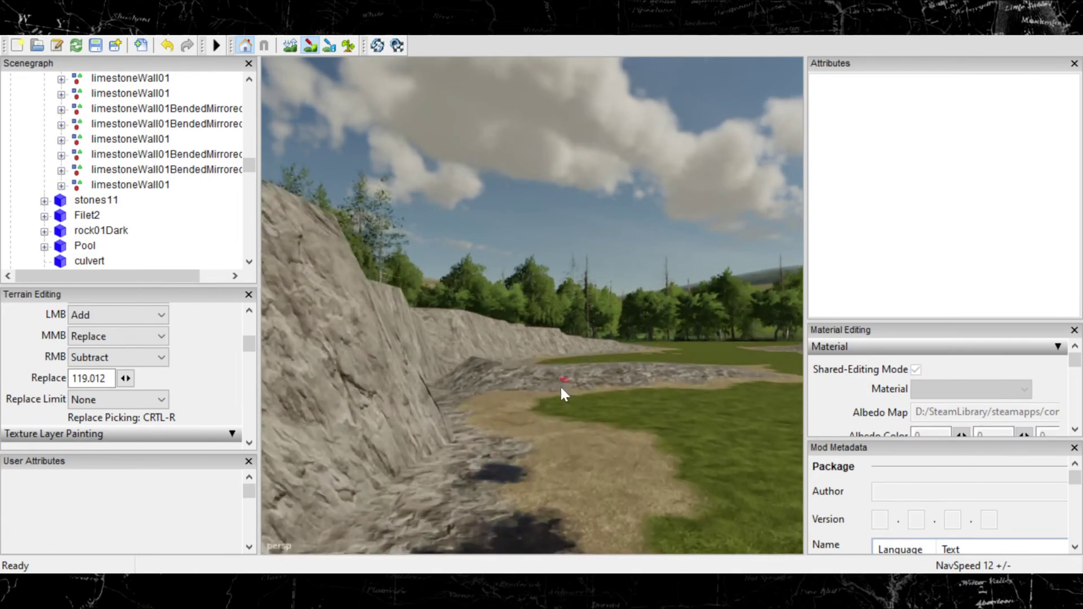
{"action": "middle_click", "coordinate": [452, 505]}
{"action": "middle_click", "coordinate": [460, 424]}
{"action": "mouse_move", "coordinate": [460, 428]}
{"action": "middle_mouse_down"}
{"action": "mouse_move", "coordinate": [458, 459]}
{"action": "mouse_move", "coordinate": [466, 441]}
{"action": "middle_mouse_up"}
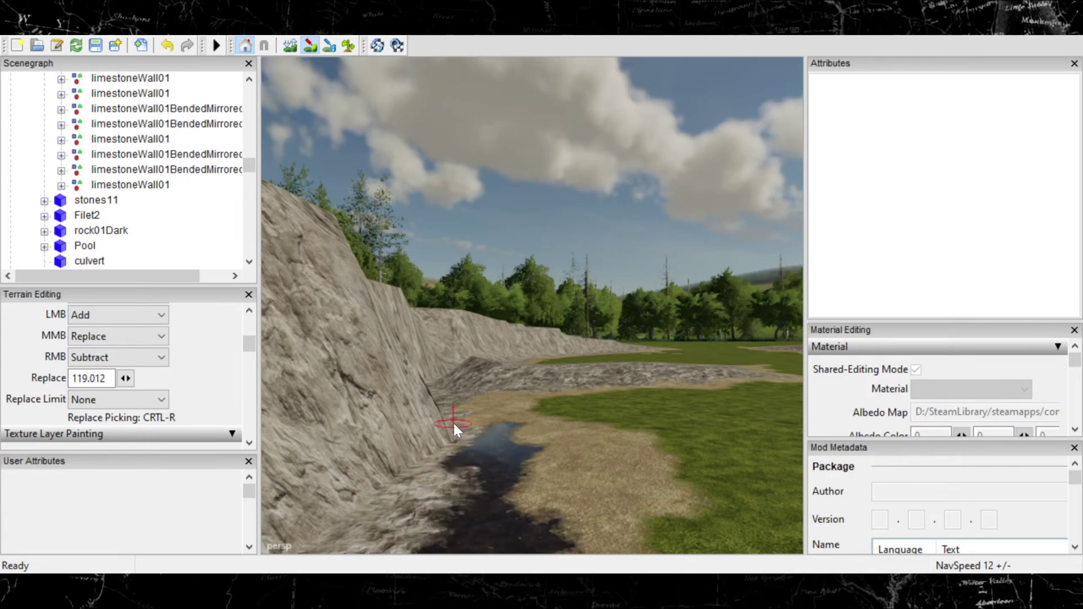
Step: Continue the waterPuddle01 stream around the cliff's corner toward the rock mound, pausing texture painting to turn the view
{"action": "left_click", "coordinate": [310, 45]}
{"action": "right_click_drag", "start_coordinate": [594, 397], "coordinate": [489, 387]}
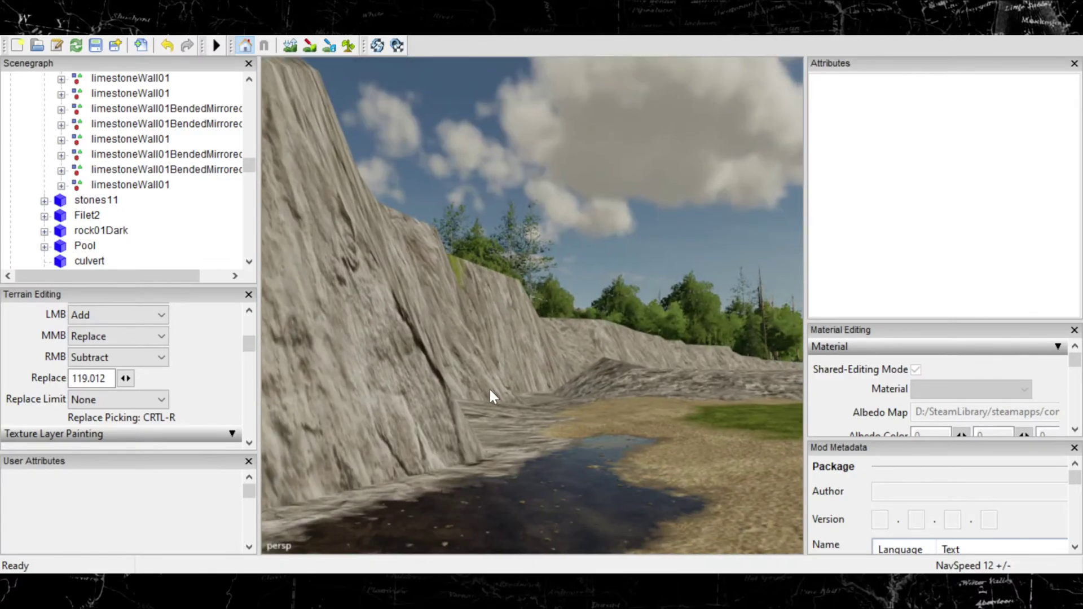
{"action": "left_click", "coordinate": [310, 46]}
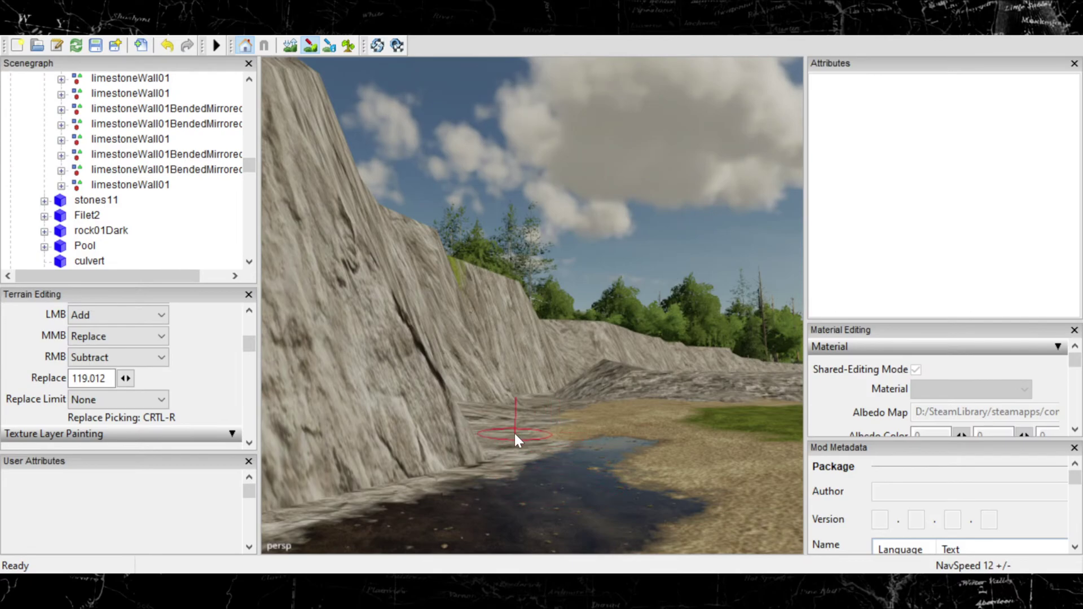
{"action": "right_click", "coordinate": [513, 431]}
{"action": "right_click", "coordinate": [522, 455]}
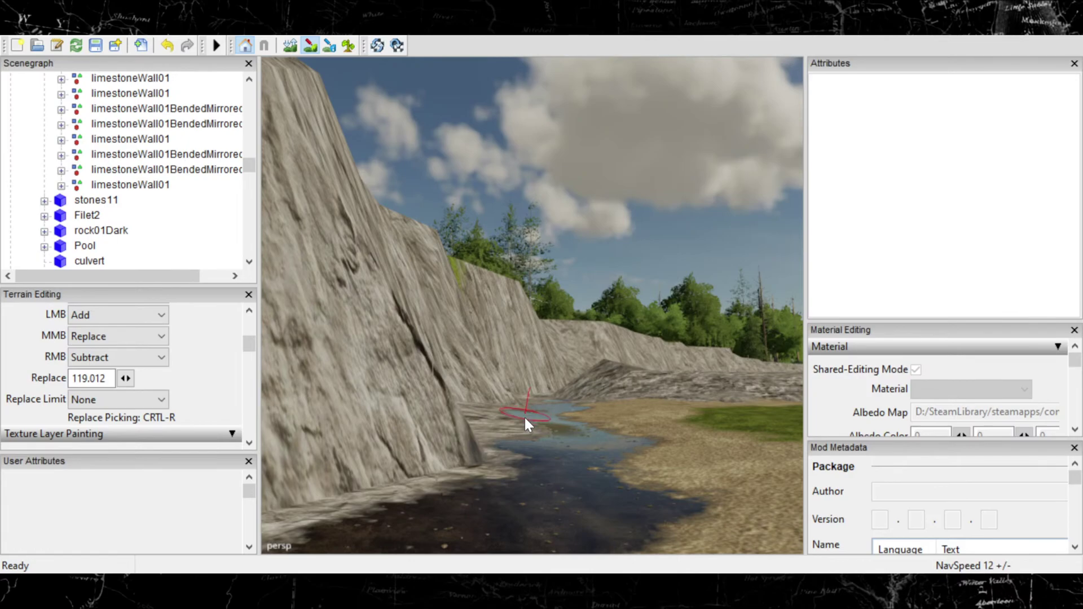
Step: Paint waterPuddle01 through the narrow rock gap between the cliff wall and the rock mound
{"action": "mouse_move", "coordinate": [541, 429]}
{"action": "middle_mouse_down", "text": "alt"}
{"action": "mouse_move", "coordinate": [523, 444]}
{"action": "mouse_move", "coordinate": [551, 458]}
{"action": "mouse_move", "coordinate": [544, 484]}
{"action": "middle_mouse_up", "text": "alt"}
{"action": "scroll", "coordinate": [522, 445], "scroll_direction": "up", "scroll_amount": 2}
{"action": "scroll", "coordinate": [543, 484], "scroll_direction": "up", "scroll_amount": 2}
{"action": "scroll", "coordinate": [544, 480], "scroll_direction": "down", "scroll_amount": 3}
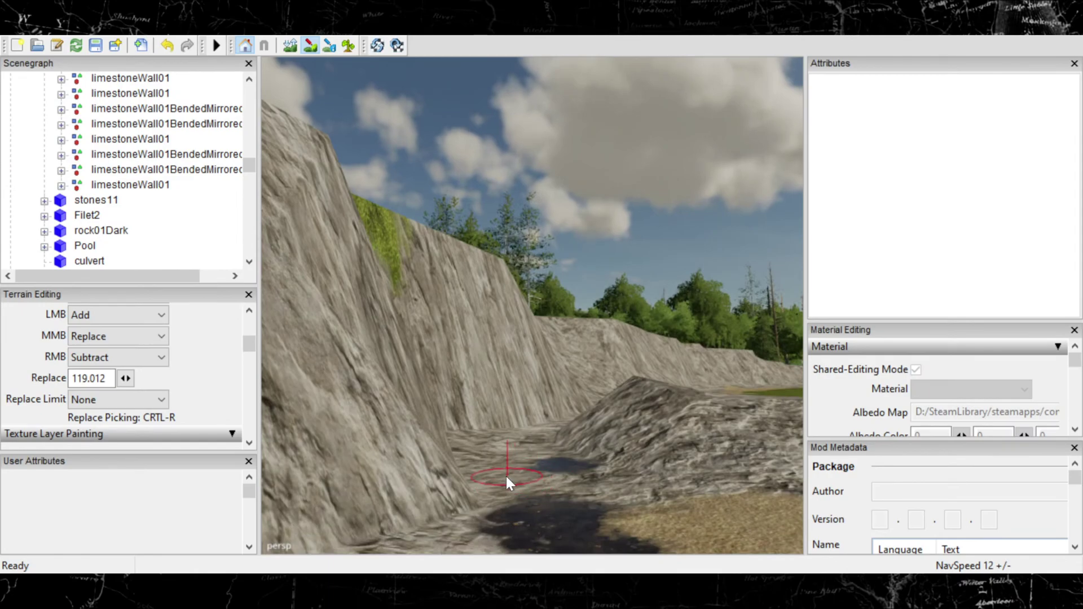
{"action": "mouse_move", "coordinate": [507, 478]}
{"action": "middle_mouse_down"}
{"action": "mouse_move", "coordinate": [541, 495]}
{"action": "mouse_move", "coordinate": [464, 430]}
{"action": "mouse_move", "coordinate": [555, 432]}
{"action": "mouse_move", "coordinate": [558, 463]}
{"action": "middle_mouse_up"}
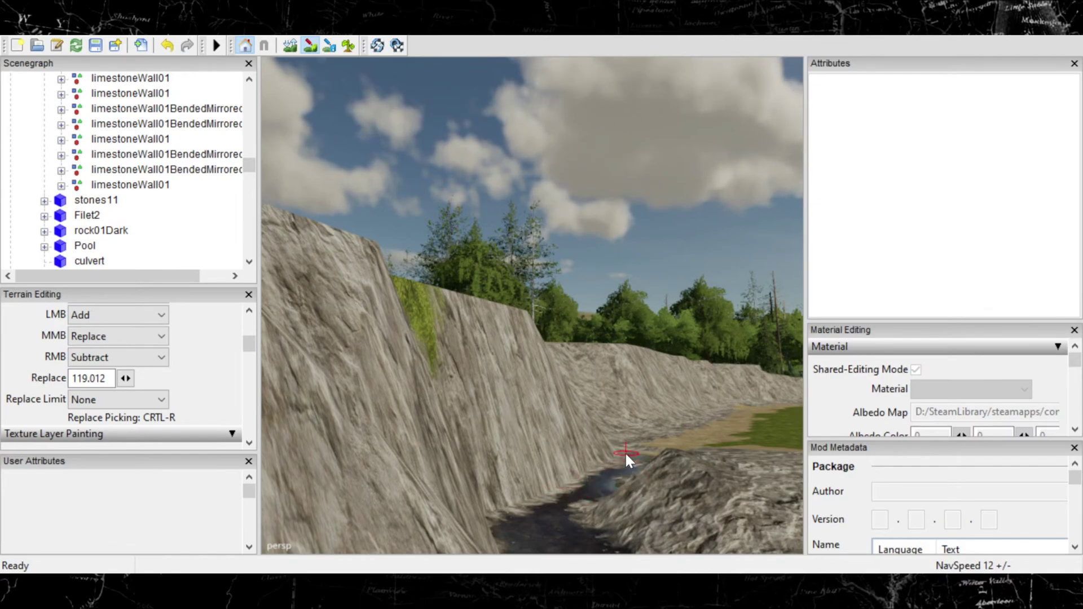
Step: Examine the painted stream's whole course from above and along the cliff, returning to its end at the rock mound
{"action": "right_click_drag", "start_coordinate": [625, 446], "coordinate": [169, 520], "text": "alt"}
{"action": "middle_click_drag", "start_coordinate": [528, 535], "coordinate": [545, 587], "text": "alt"}
{"action": "right_click_drag", "start_coordinate": [672, 419], "coordinate": [495, 409], "text": "alt"}
{"action": "middle_click_drag", "start_coordinate": [495, 409], "coordinate": [539, 567], "text": "alt"}
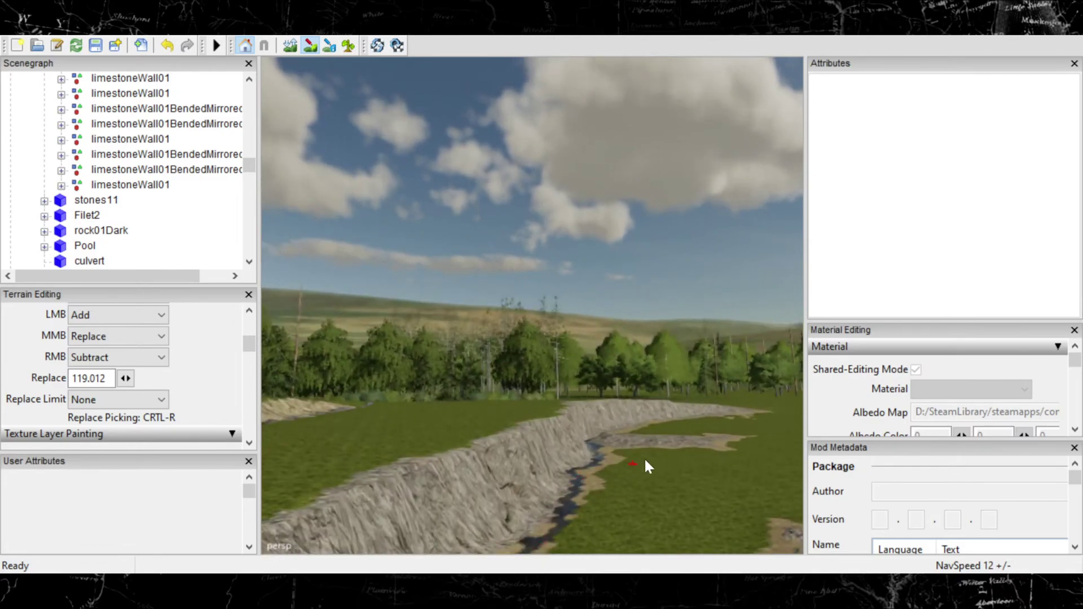
{"action": "right_click_drag", "start_coordinate": [697, 447], "coordinate": [594, 428], "text": "alt"}
{"action": "middle_click_drag", "start_coordinate": [595, 429], "coordinate": [678, 528], "text": "alt"}
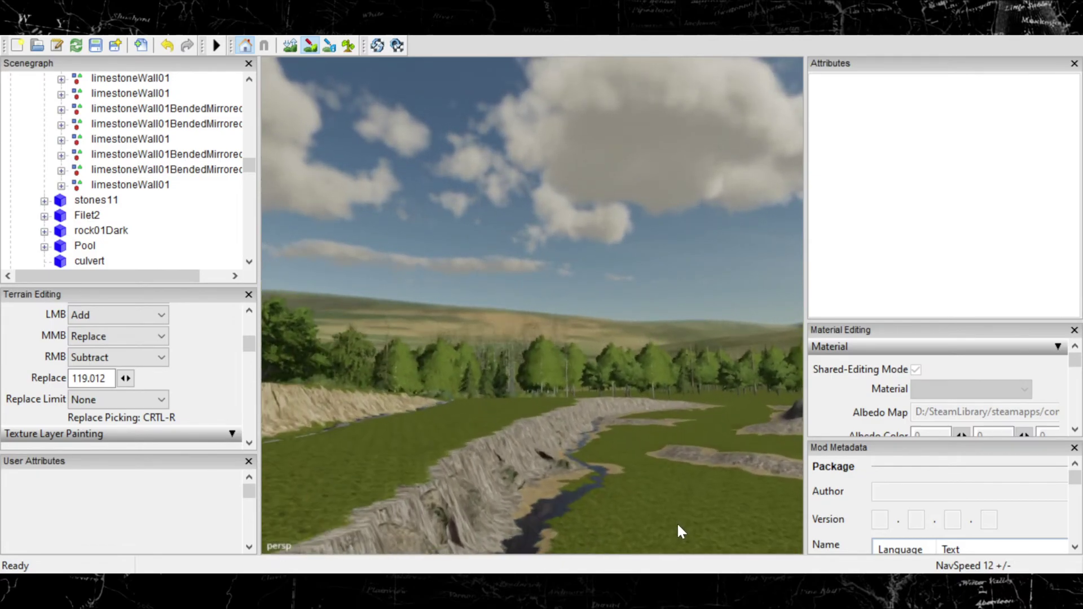
{"action": "right_click_drag", "start_coordinate": [679, 528], "coordinate": [534, 509], "text": "alt"}
{"action": "right_click_drag", "start_coordinate": [627, 480], "coordinate": [523, 457], "text": "alt"}
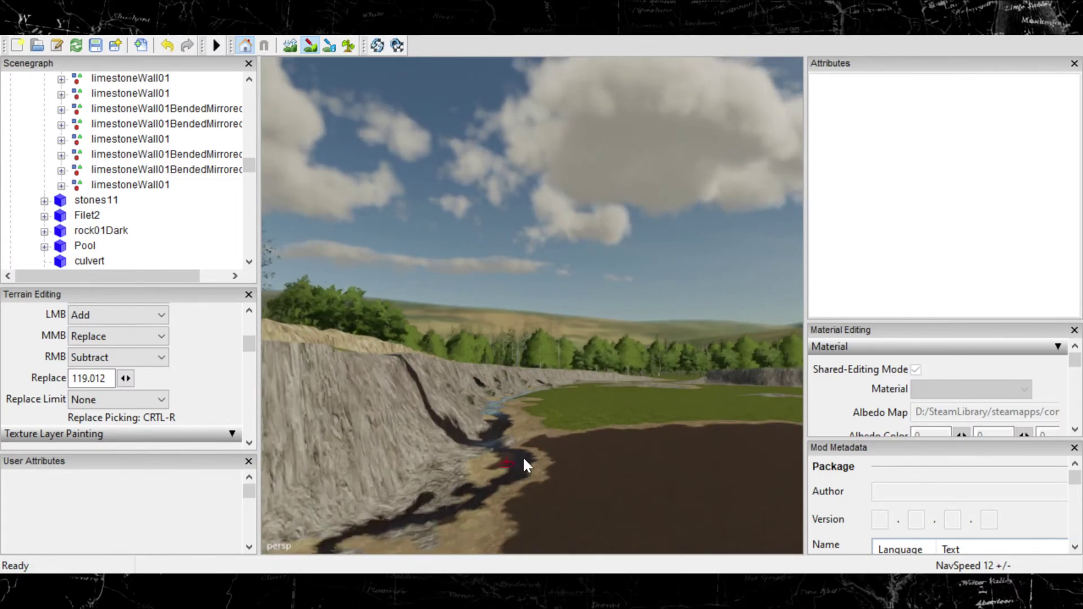
{"action": "middle_click_drag", "start_coordinate": [524, 457], "coordinate": [614, 498], "text": "alt"}
{"action": "right_click_drag", "start_coordinate": [615, 504], "coordinate": [663, 443], "text": "alt"}
{"action": "middle_click_drag", "start_coordinate": [662, 443], "coordinate": [353, 411], "text": "alt"}
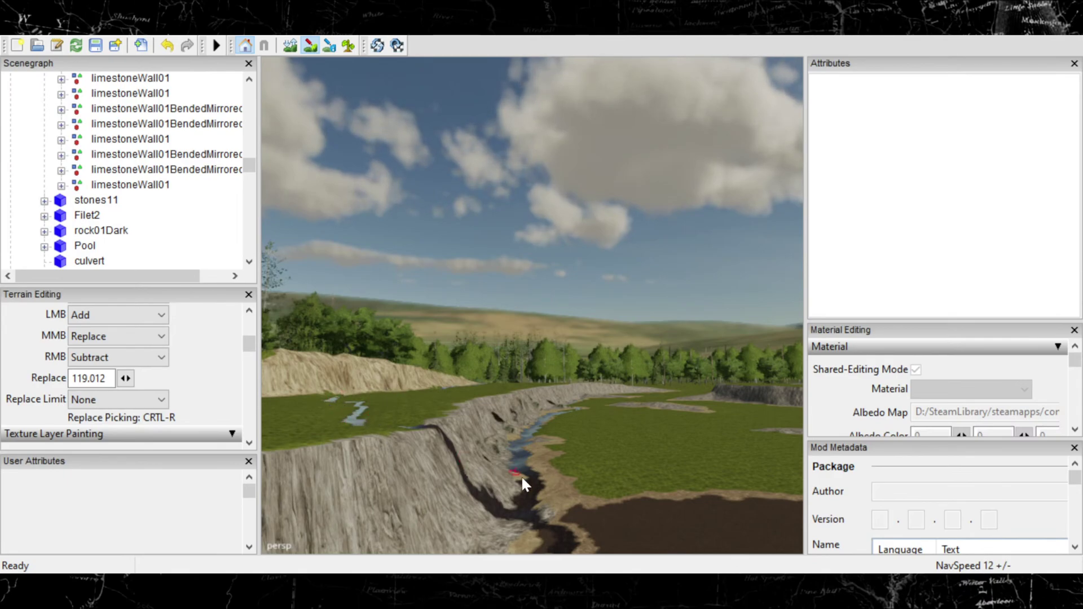
{"action": "scroll", "coordinate": [616, 446], "scroll_direction": "up", "scroll_amount": 10}
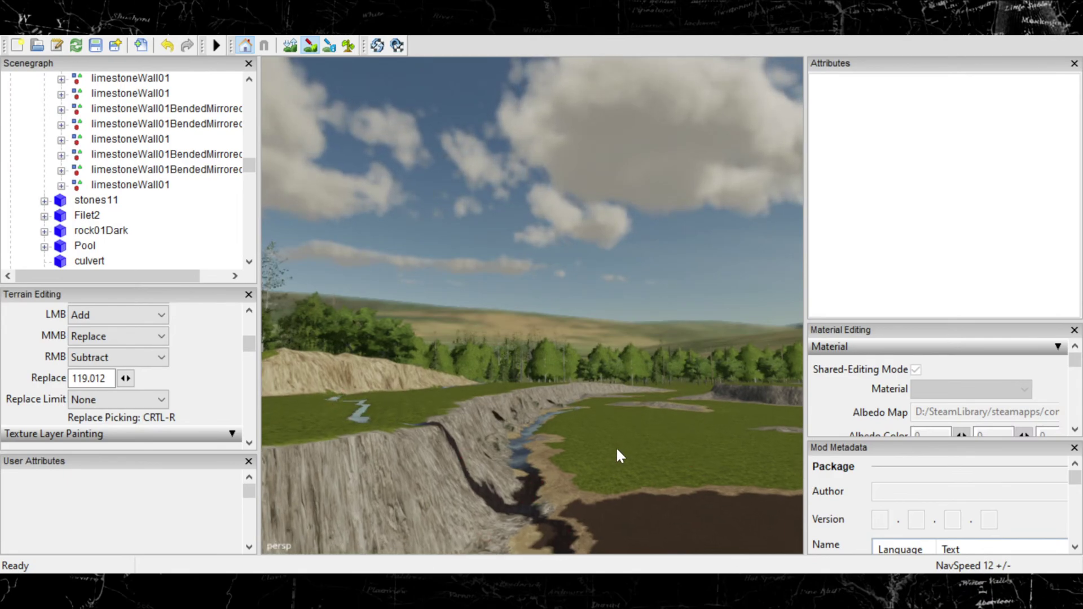
{"action": "scroll", "coordinate": [560, 437], "scroll_direction": "up", "scroll_amount": 8}
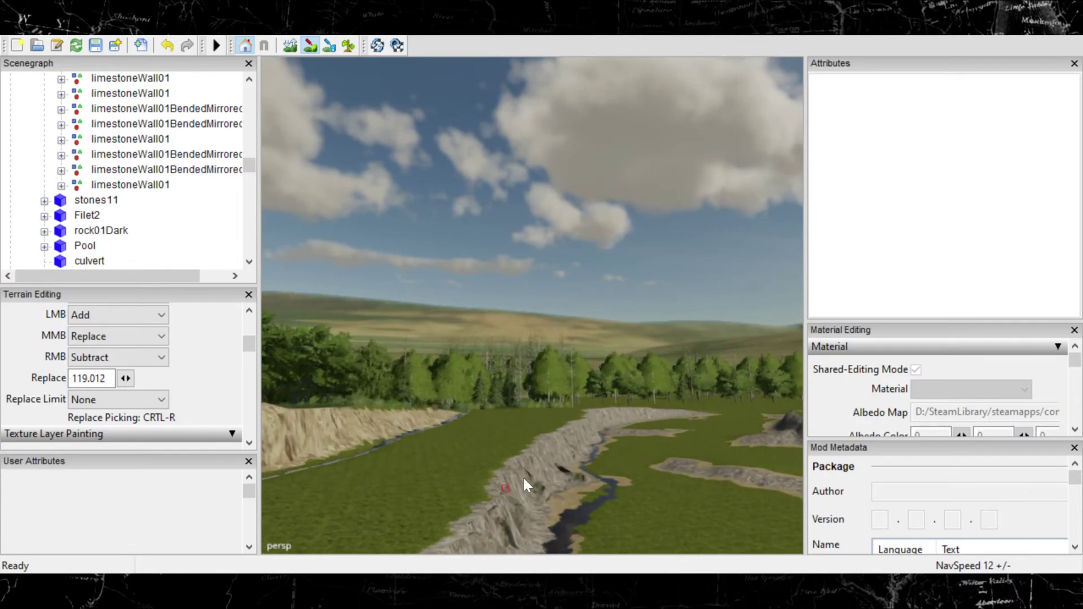
{"action": "scroll", "coordinate": [574, 439], "scroll_direction": "up", "scroll_amount": 10}
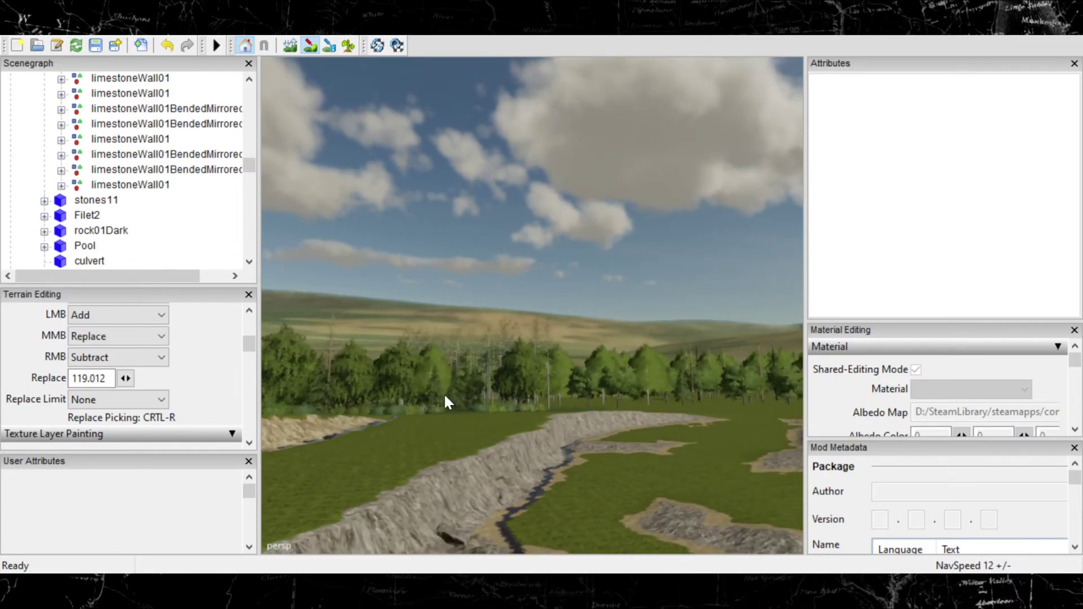
{"action": "scroll", "coordinate": [748, 441], "scroll_direction": "up", "scroll_amount": 10}
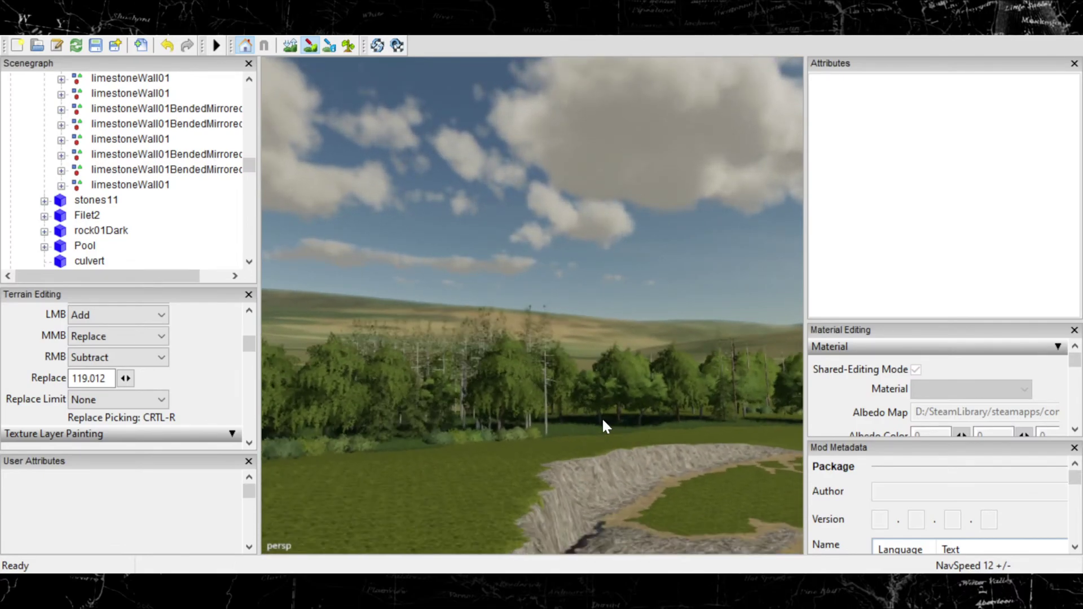
{"action": "scroll", "coordinate": [601, 482], "scroll_direction": "up", "scroll_amount": 10}
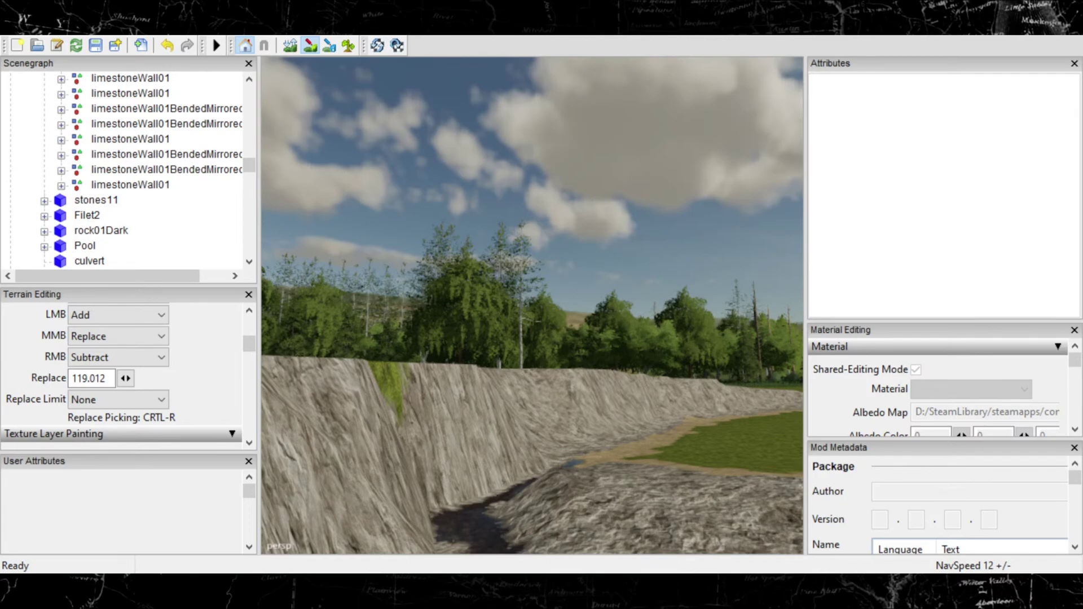
{"action": "scroll", "coordinate": [557, 435], "scroll_direction": "up", "scroll_amount": 6}
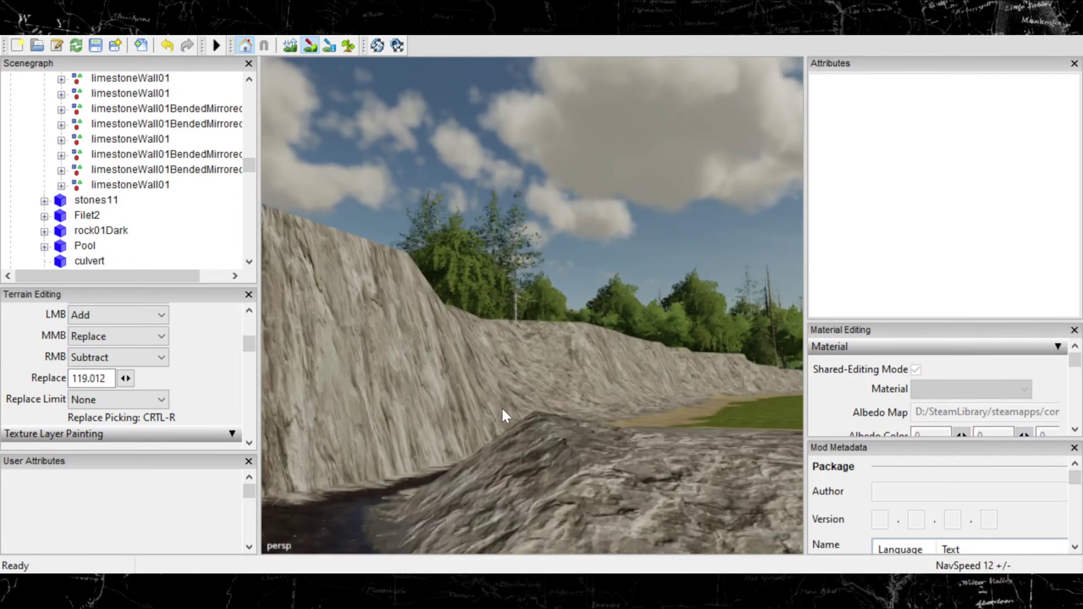
{"action": "scroll", "coordinate": [501, 406], "scroll_direction": "up", "scroll_amount": 4}
{"action": "scroll", "coordinate": [543, 401], "scroll_direction": "up", "scroll_amount": 6}
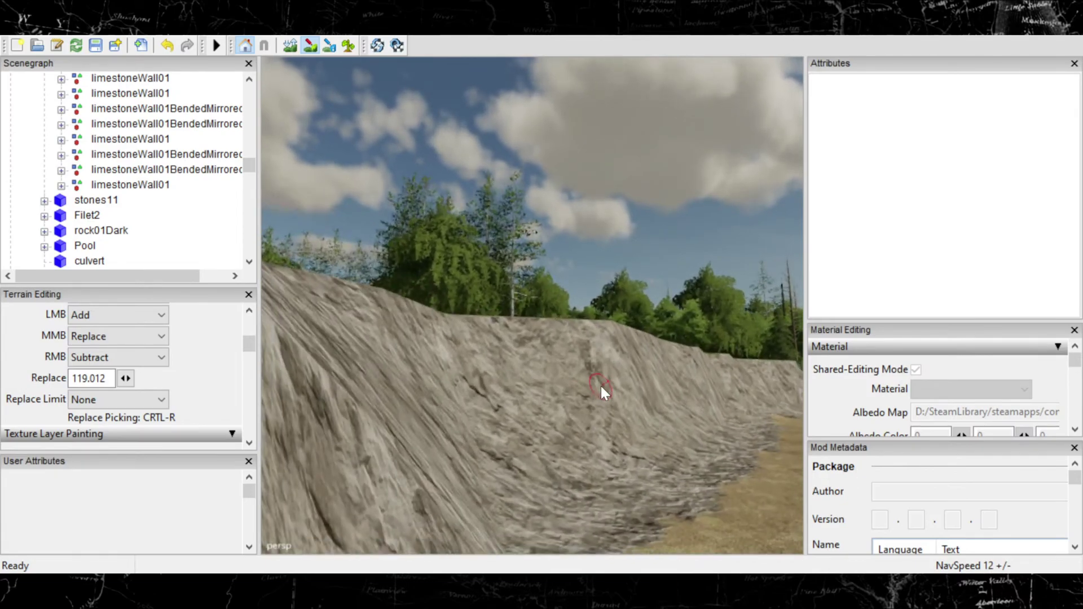
Step: Lead the waterPuddle01 stream out of the rock gap onto the sand behind the mound
{"action": "middle_click_drag", "start_coordinate": [601, 388], "coordinate": [579, 375], "text": "alt"}
{"action": "mouse_move", "coordinate": [503, 530]}
{"action": "left_mouse_down"}
{"action": "mouse_move", "coordinate": [625, 489]}
{"action": "mouse_move", "coordinate": [601, 468]}
{"action": "mouse_move", "coordinate": [683, 468]}
{"action": "left_mouse_up"}
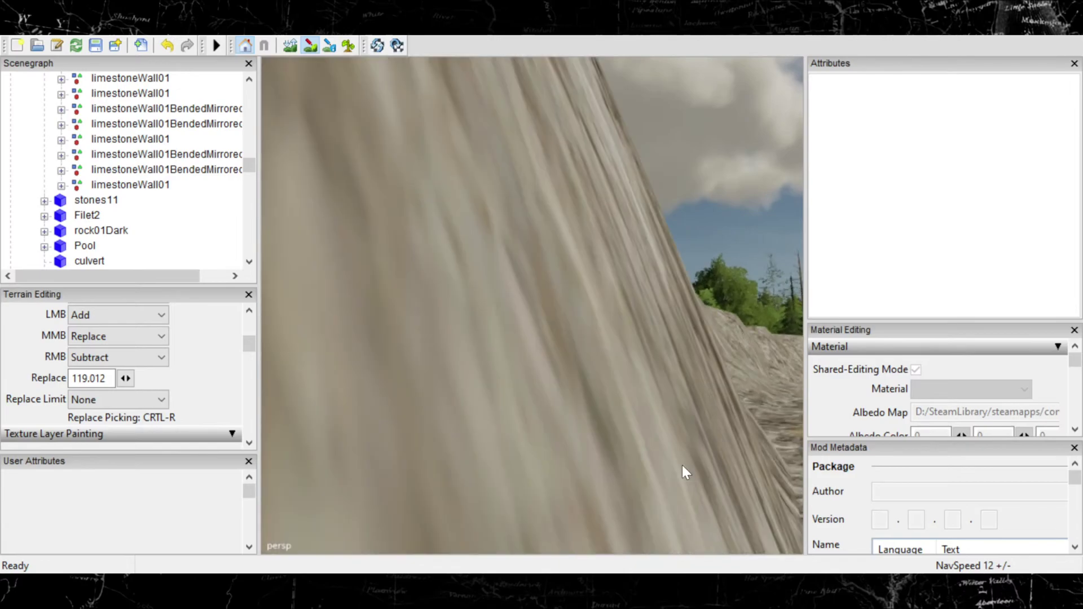
{"action": "mouse_move", "coordinate": [682, 465]}
{"action": "right_mouse_down"}
{"action": "mouse_move", "coordinate": [634, 465]}
{"action": "mouse_move", "coordinate": [631, 443]}
{"action": "right_mouse_up"}
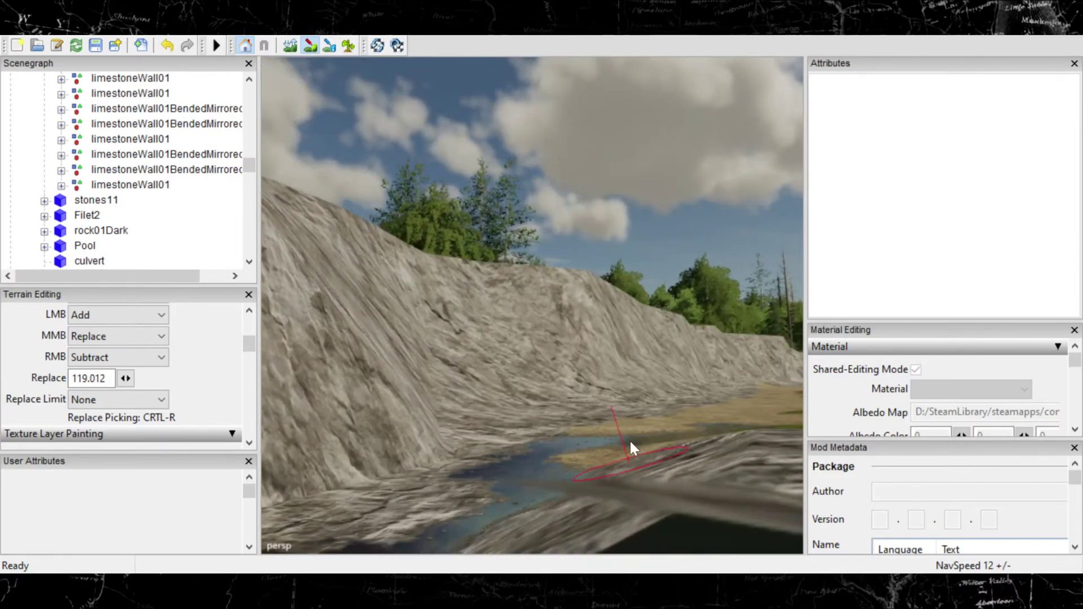
{"action": "left_click", "coordinate": [309, 46]}
{"action": "right_click_drag", "start_coordinate": [431, 254], "coordinate": [619, 304]}
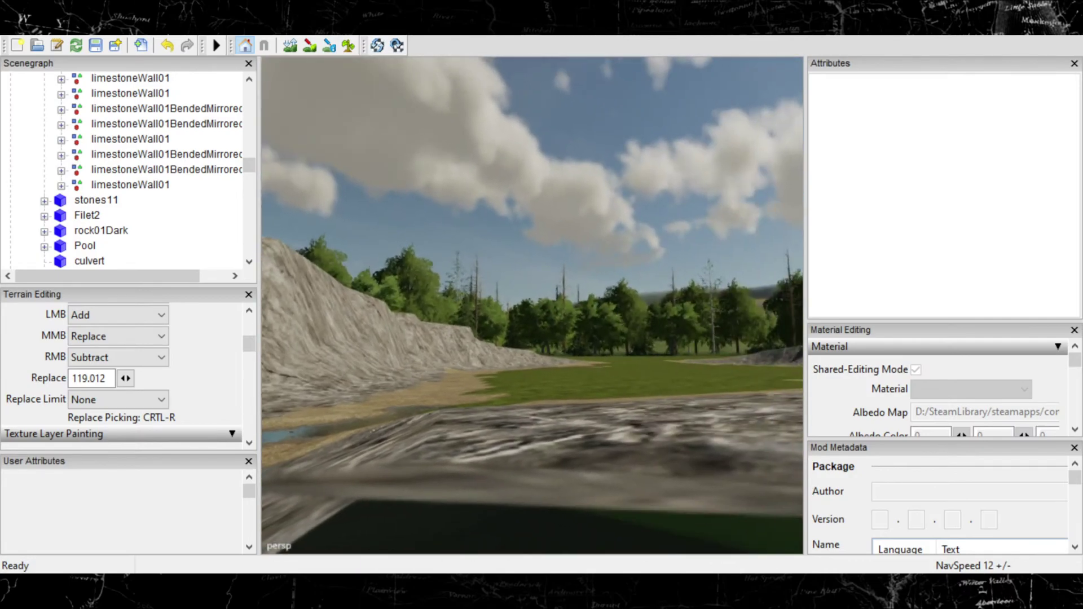
{"action": "left_click", "coordinate": [309, 45]}
{"action": "right_click_drag", "start_coordinate": [482, 361], "coordinate": [520, 364]}
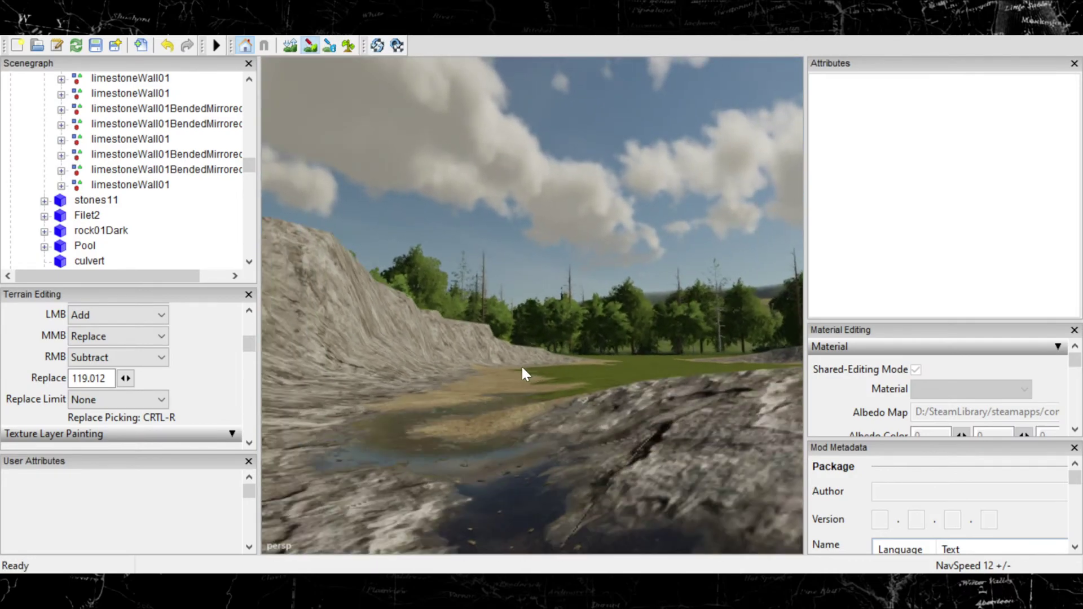
Step: Wind the waterPuddle01 stream across the sand to the grass edge, undoing unwanted strokes along the way
{"action": "left_click_drag", "start_coordinate": [520, 364], "coordinate": [526, 364]}
{"action": "left_click_drag", "start_coordinate": [561, 366], "coordinate": [530, 367]}
{"action": "key", "text": "ctrl+z"}
{"action": "key", "text": "ctrl+z"}
{"action": "key", "text": "ctrl+z"}
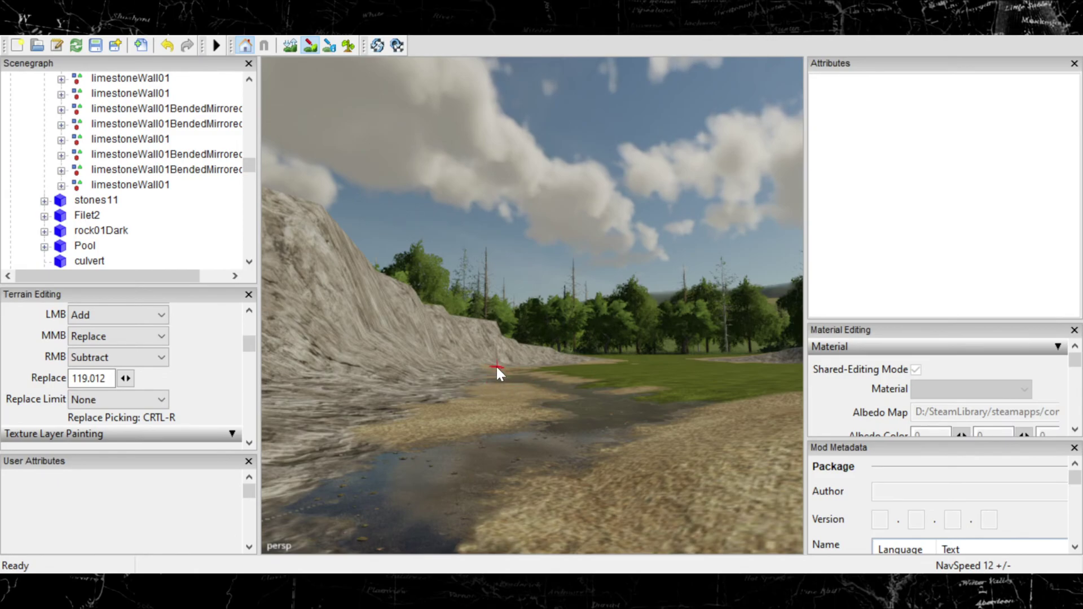
Step: Paint the waterPuddle01 stream between the rock face and the grass over the small sand patches
{"action": "scroll", "coordinate": [501, 378], "scroll_direction": "up", "scroll_amount": 5}
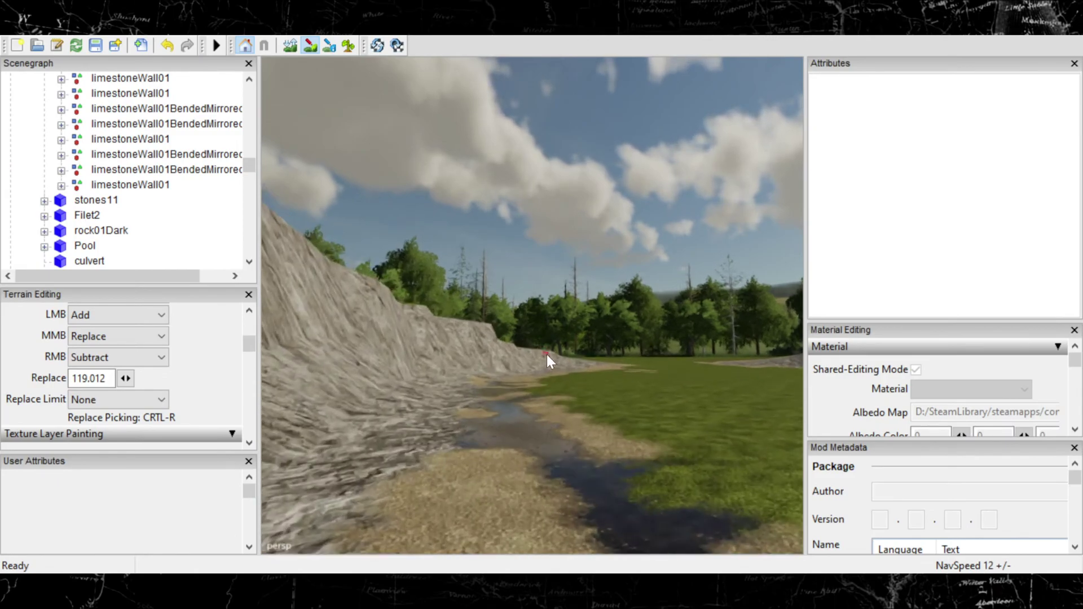
{"action": "scroll", "coordinate": [539, 423], "scroll_direction": "up", "scroll_amount": 2}
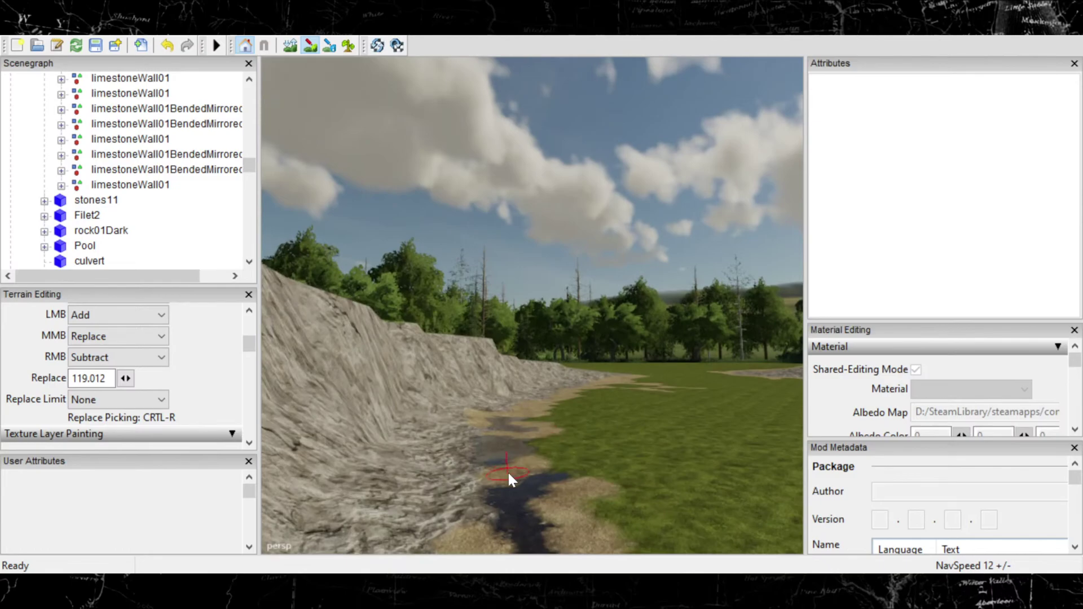
{"action": "mouse_move", "coordinate": [489, 486]}
{"action": "right_mouse_down"}
{"action": "mouse_move", "coordinate": [536, 442]}
{"action": "mouse_move", "coordinate": [493, 457]}
{"action": "mouse_move", "coordinate": [512, 427]}
{"action": "right_mouse_up"}
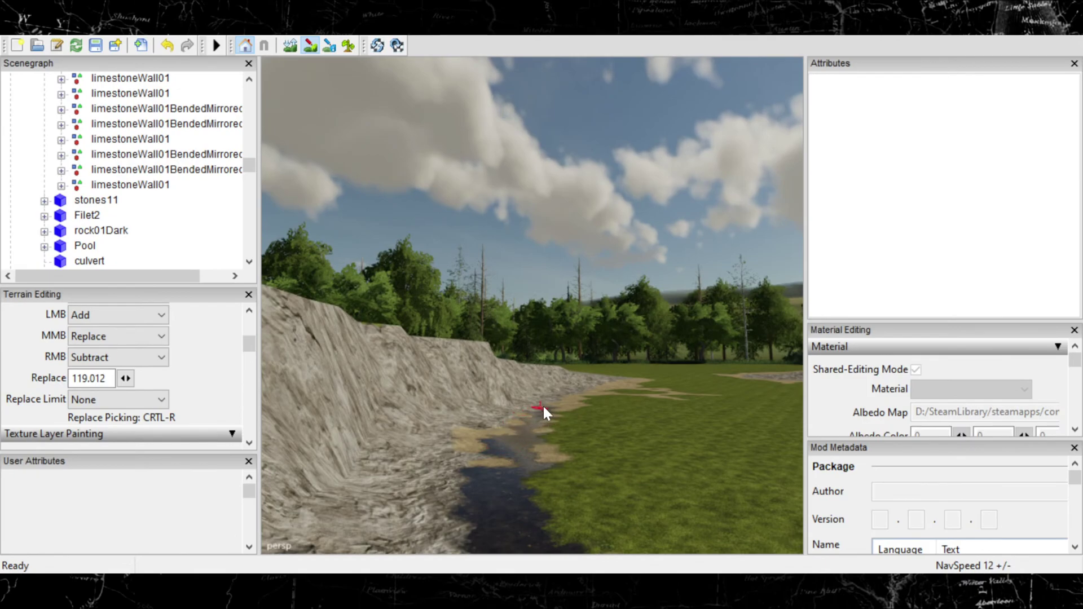
Step: Carry the waterPuddle01 stream along the lowering rock face to the sand at the cliff's far end
{"action": "key", "text": "w"}
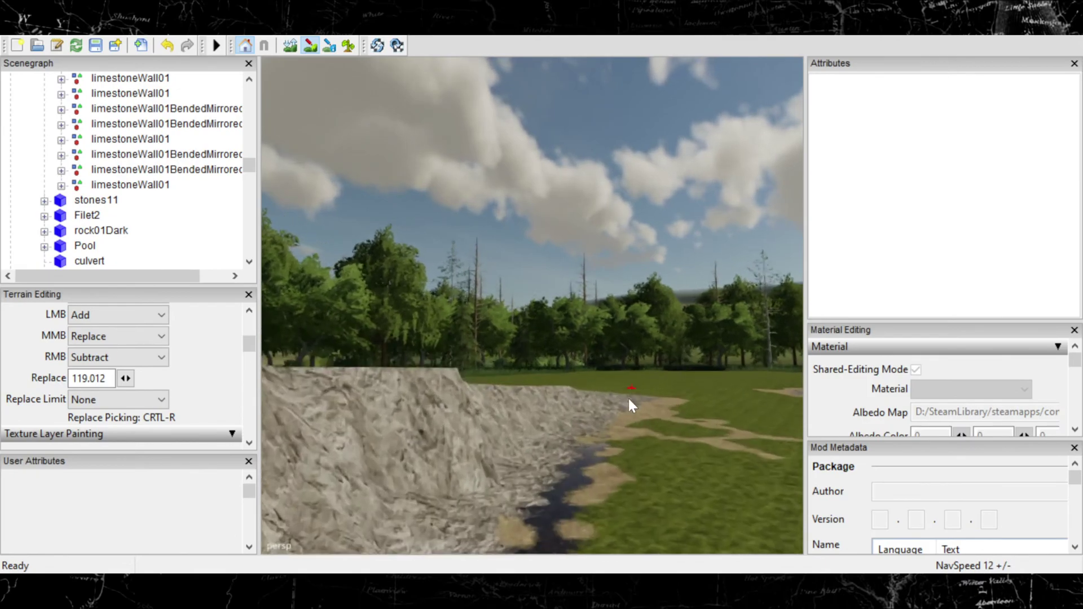
{"action": "key", "text": "w"}
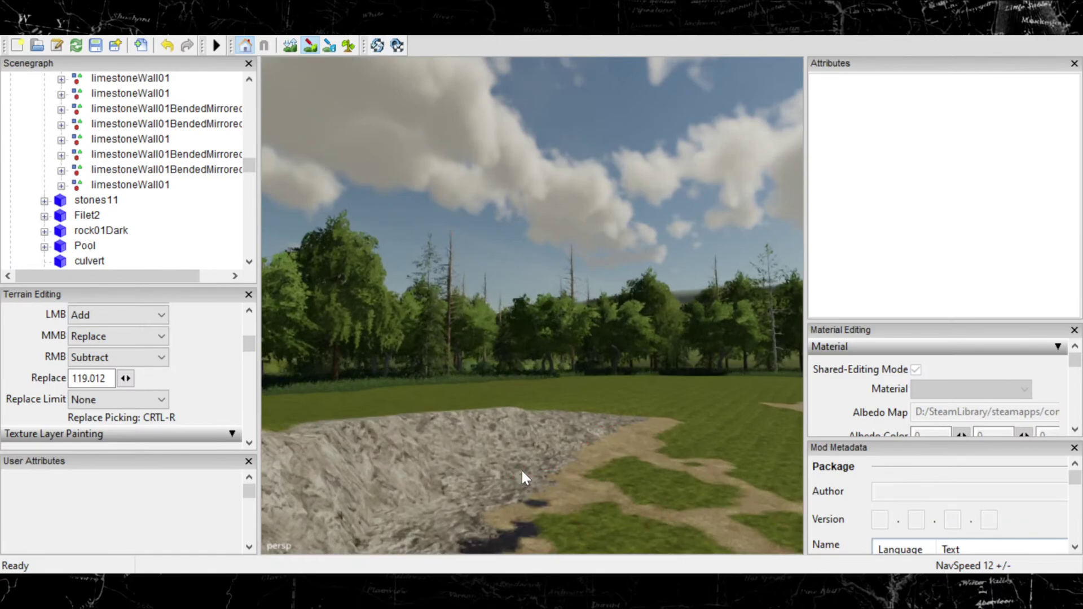
{"action": "mouse_move", "coordinate": [601, 424]}
{"action": "right_mouse_down"}
{"action": "mouse_move", "coordinate": [553, 459]}
{"action": "mouse_move", "coordinate": [500, 459]}
{"action": "mouse_move", "coordinate": [536, 450]}
{"action": "right_mouse_up"}
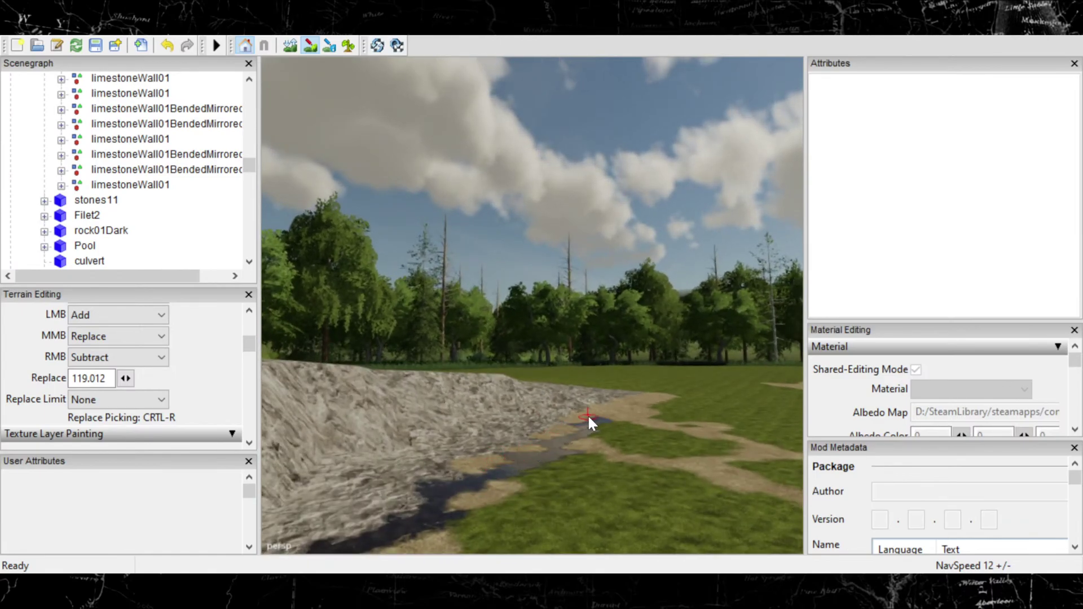
{"action": "right_click_drag", "start_coordinate": [605, 409], "coordinate": [651, 402]}
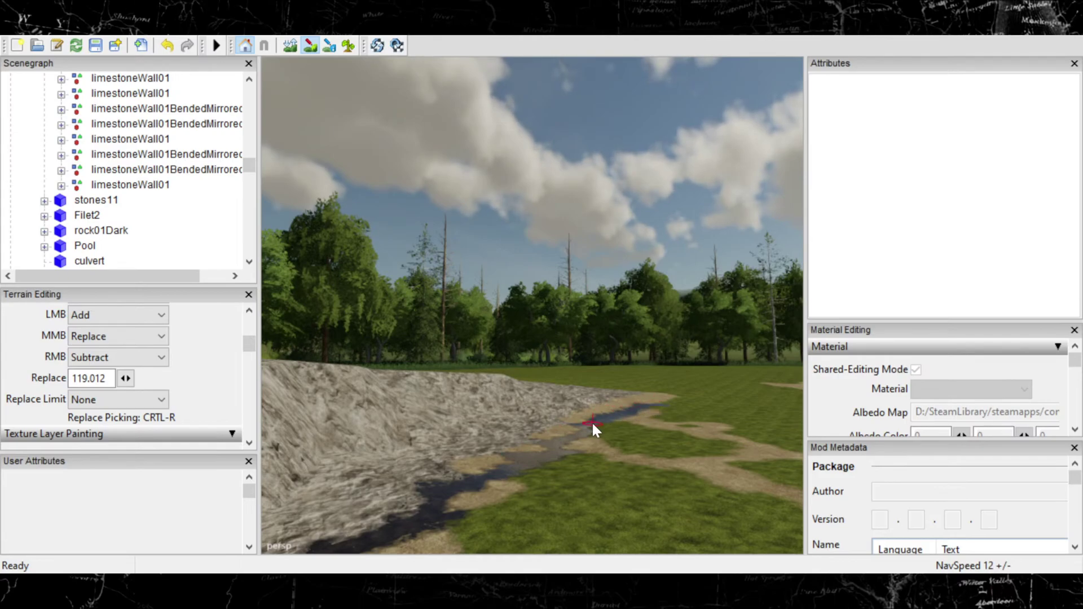
Step: Extend the tip of the waterPuddle01 stream slightly along the sand and grass edge at the cliff's far end
{"action": "key", "text": "w"}
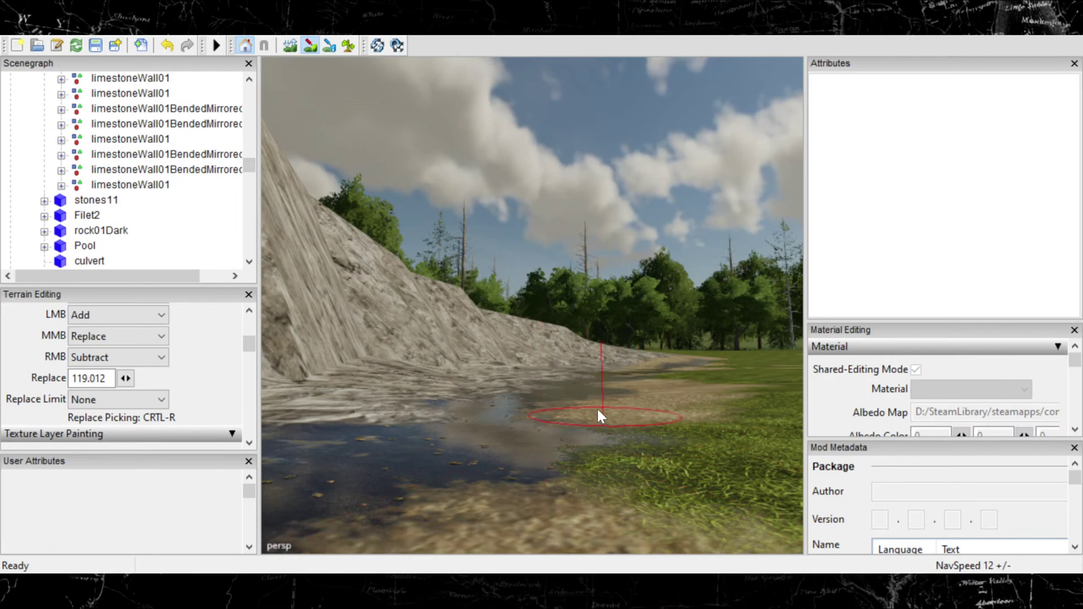
{"action": "key", "text": "w"}
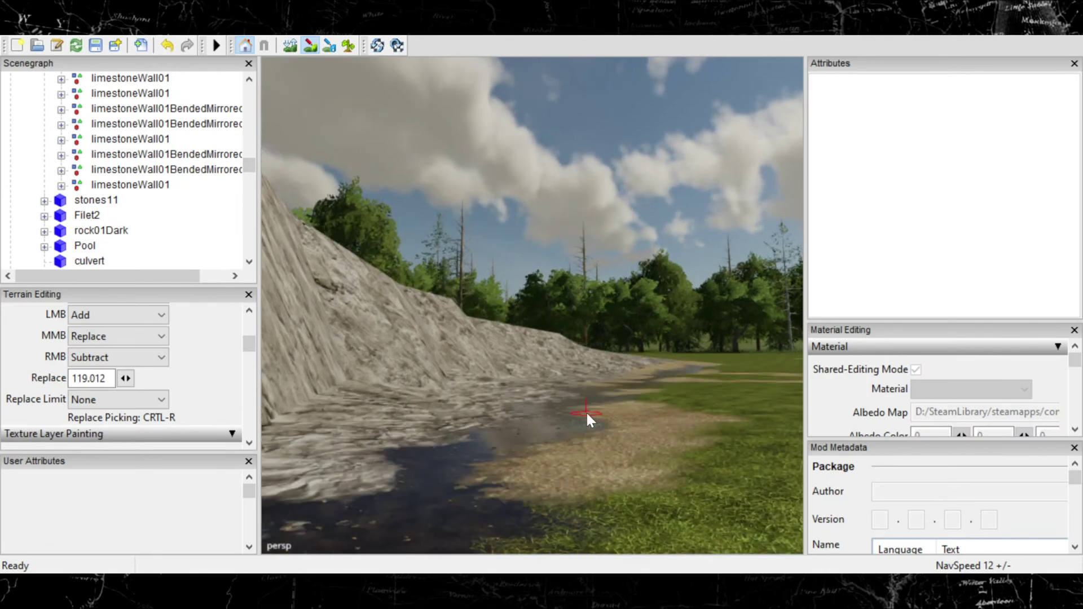
{"action": "key", "text": "w"}
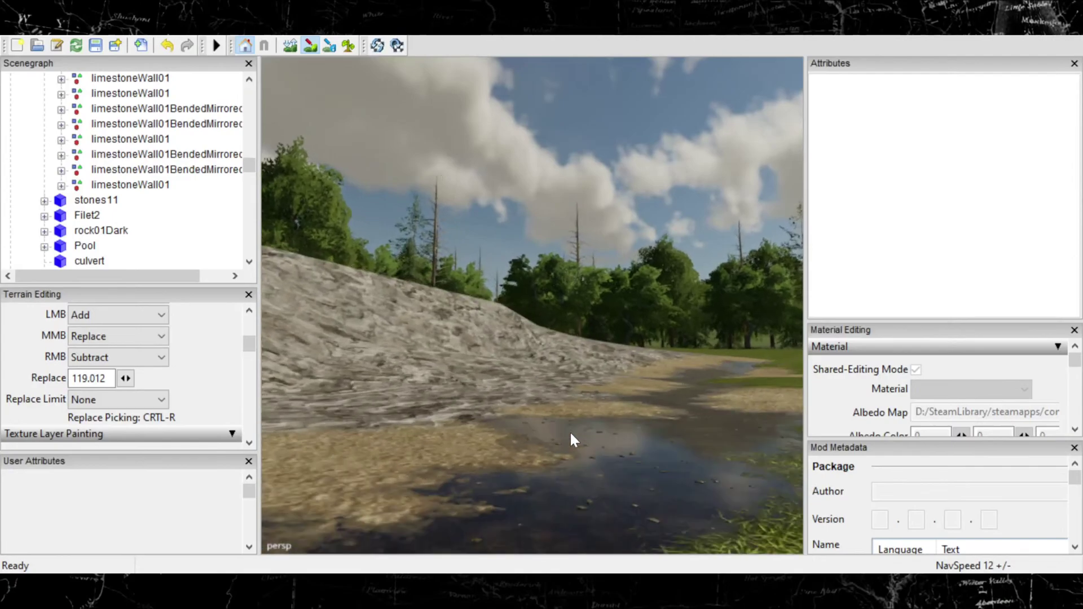
{"action": "key", "text": "w"}
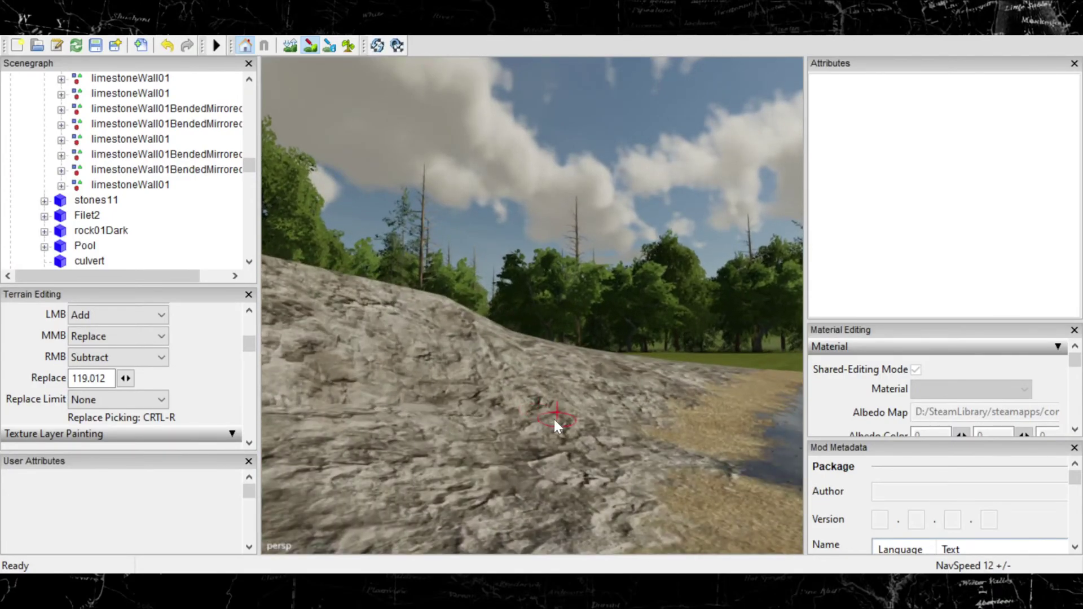
{"action": "key", "text": "s"}
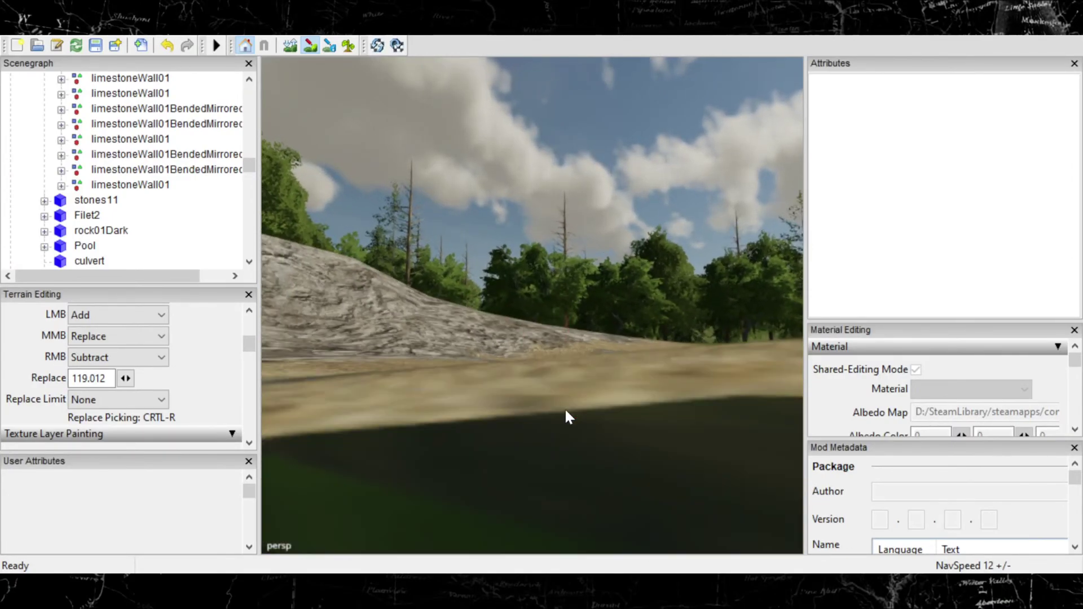
{"action": "key", "text": "s"}
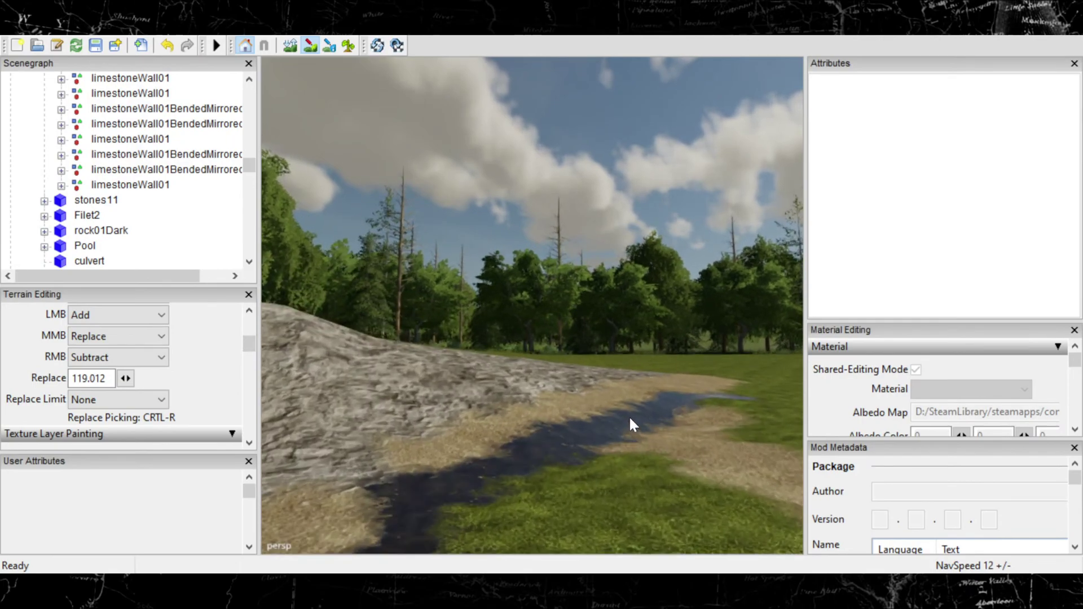
{"action": "key", "text": "w"}
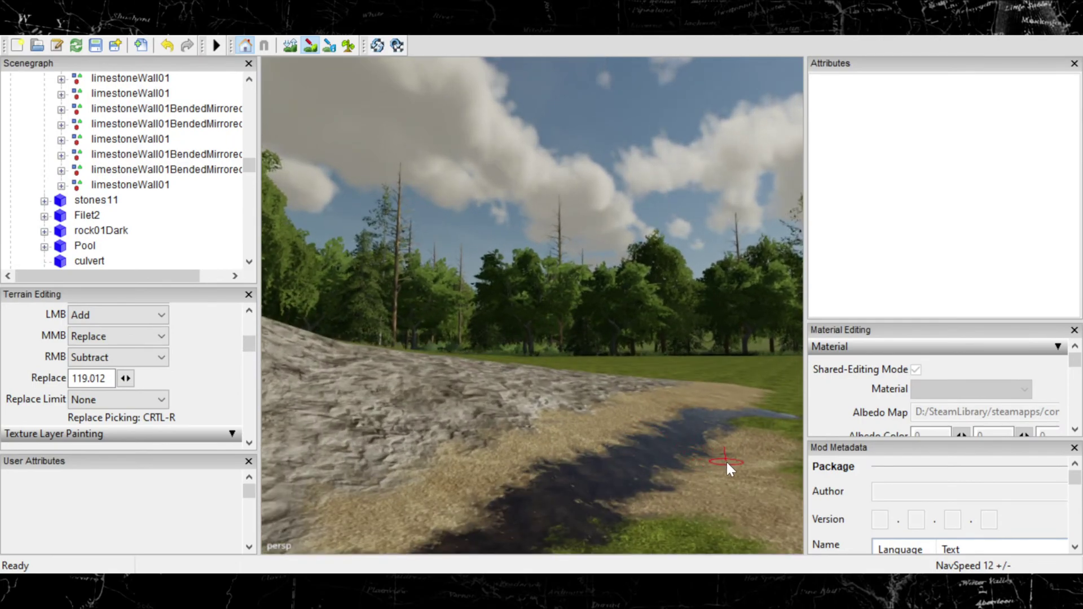
{"action": "key", "text": "w"}
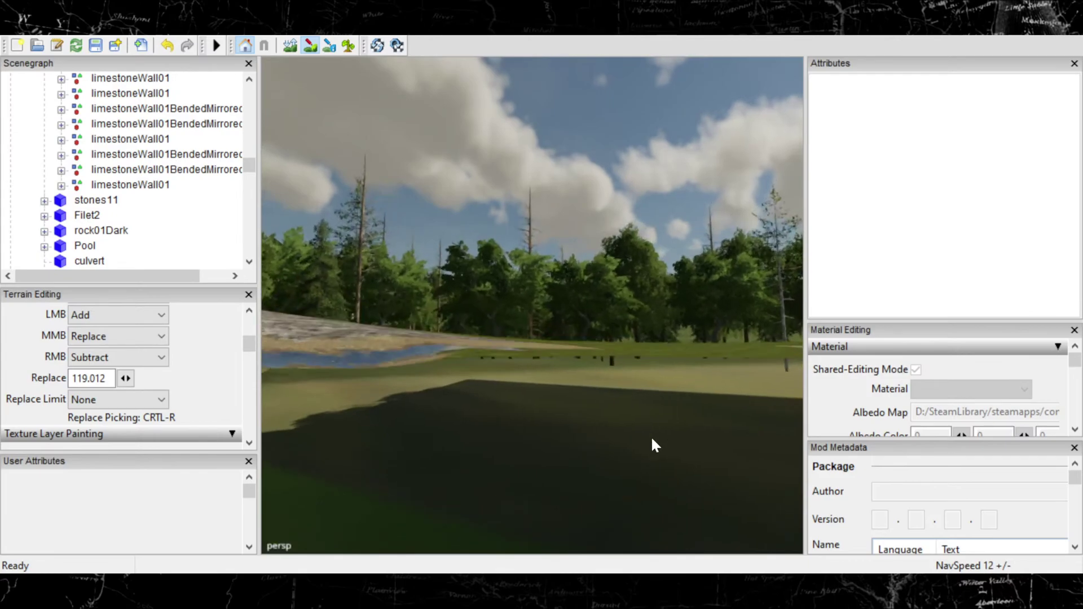
{"action": "key", "text": "s"}
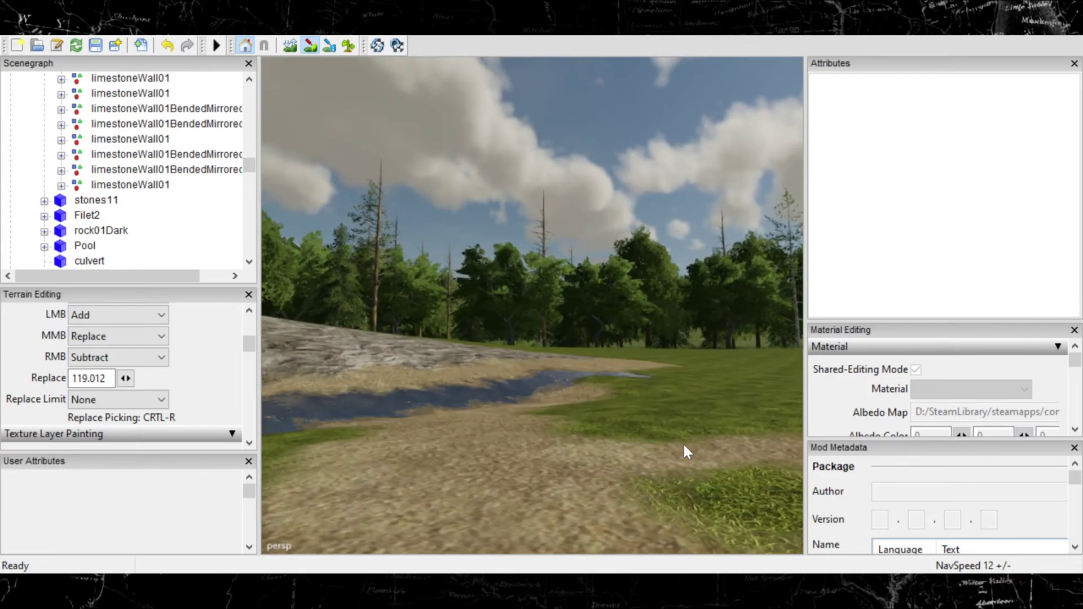
{"action": "key", "text": "w"}
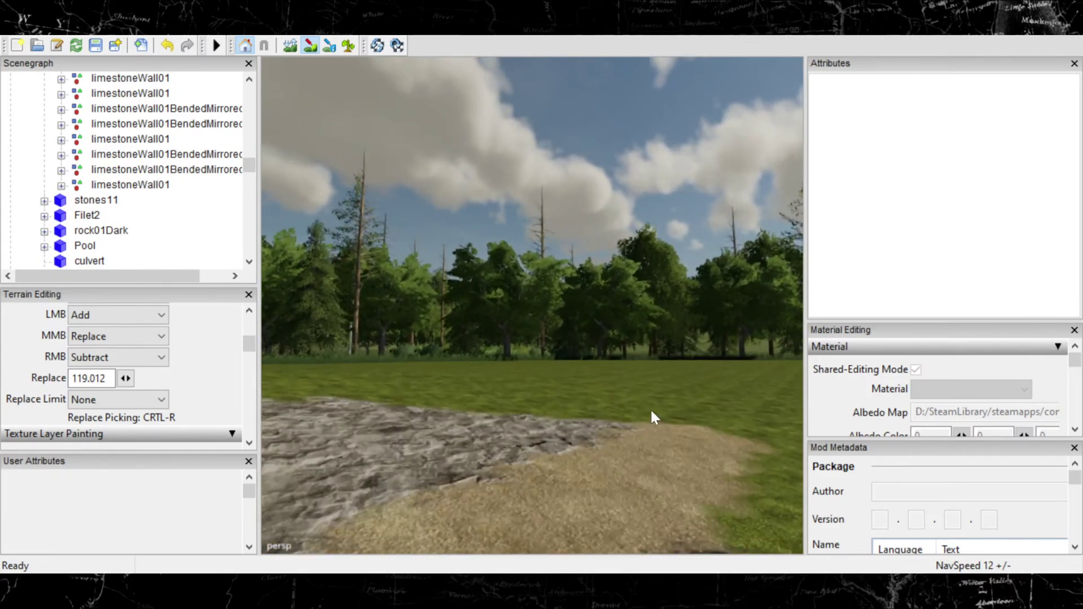
{"action": "key", "text": "s"}
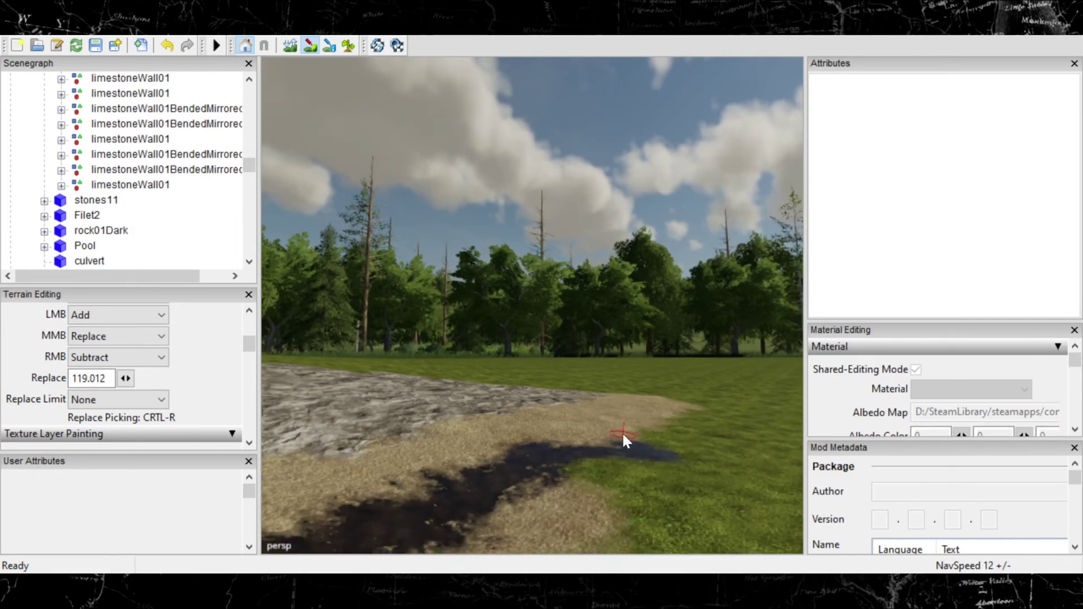
{"action": "left_click", "coordinate": [627, 435]}
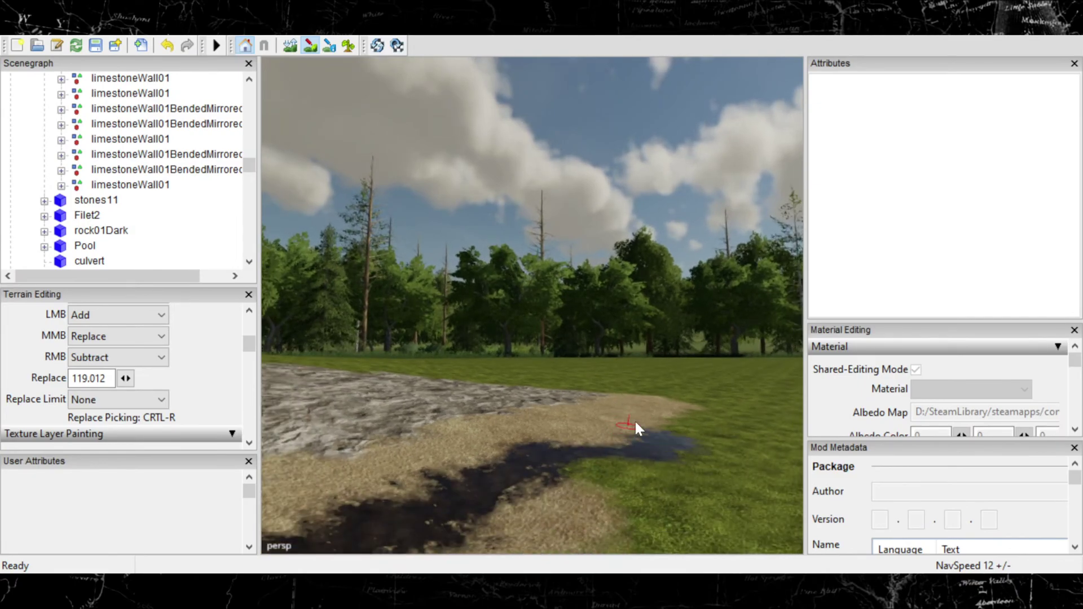
{"action": "mouse_move", "coordinate": [600, 408]}
{"action": "left_mouse_down"}
{"action": "mouse_move", "coordinate": [617, 402]}
{"action": "mouse_move", "coordinate": [647, 426]}
{"action": "mouse_move", "coordinate": [618, 396]}
{"action": "mouse_move", "coordinate": [588, 417]}
{"action": "left_mouse_up"}
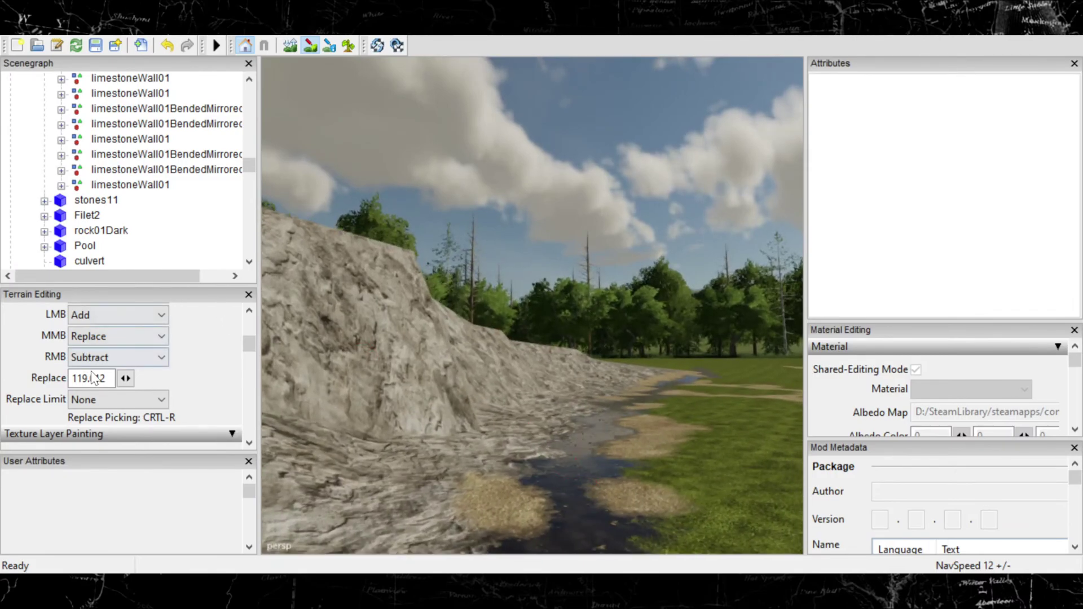
Step: Try spreading waterPuddle01 around the small sand patch and into the grass beside the rock face
{"action": "scroll", "coordinate": [181, 376], "scroll_direction": "down", "scroll_amount": 5}
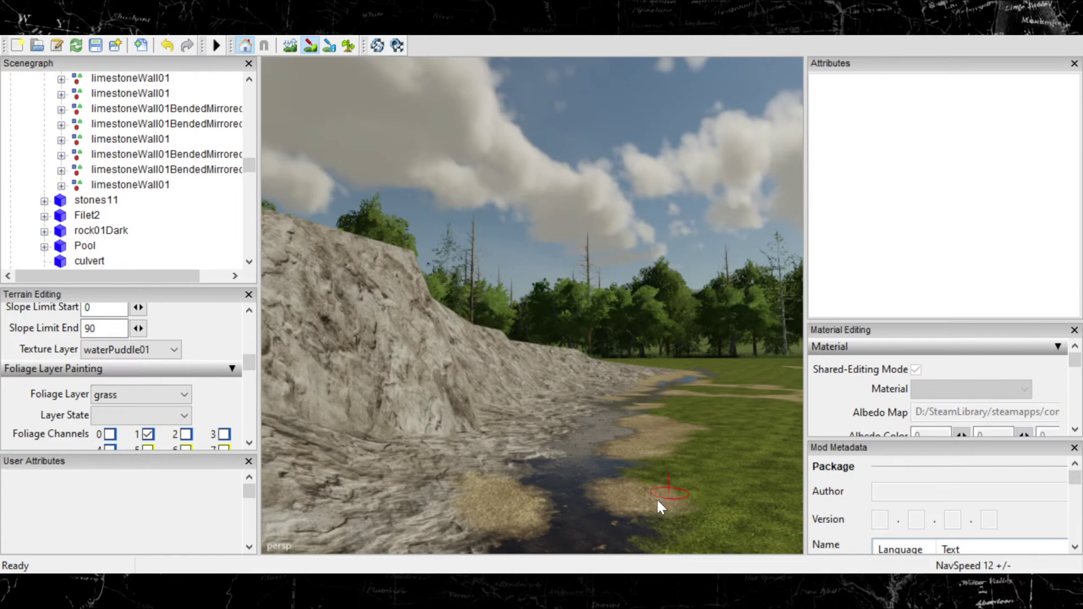
{"action": "mouse_move", "coordinate": [629, 482]}
{"action": "left_mouse_down"}
{"action": "mouse_move", "coordinate": [648, 502]}
{"action": "mouse_move", "coordinate": [643, 515]}
{"action": "mouse_move", "coordinate": [667, 518]}
{"action": "left_mouse_up"}
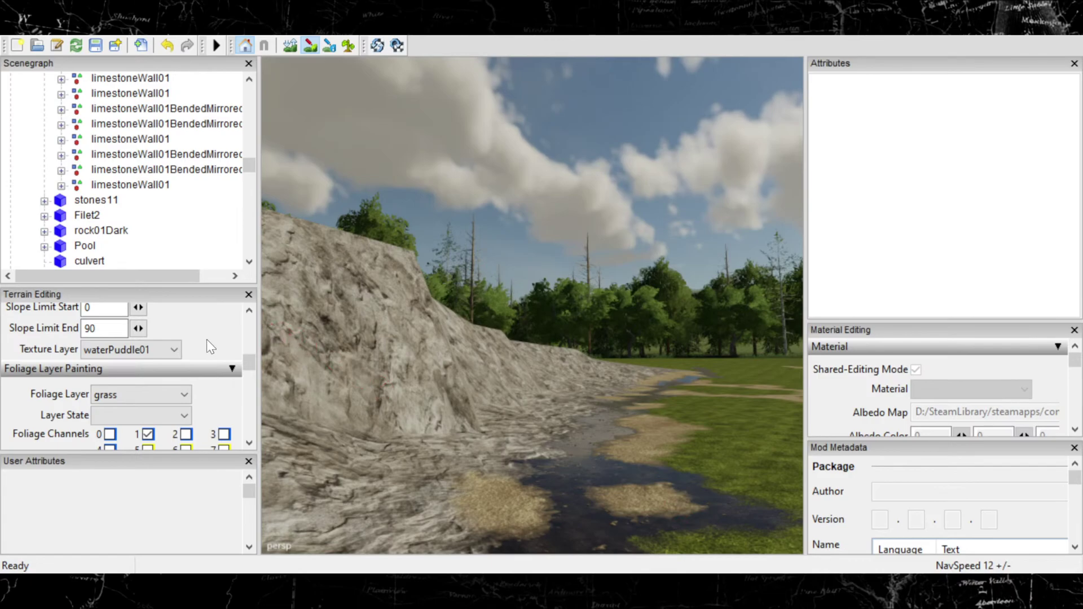
Step: Switch the texture layer to MUD_DARK, undoing a trial mud stroke and the water spread into the grass
{"action": "scroll", "coordinate": [63, 81], "scroll_direction": "up", "scroll_amount": 2}
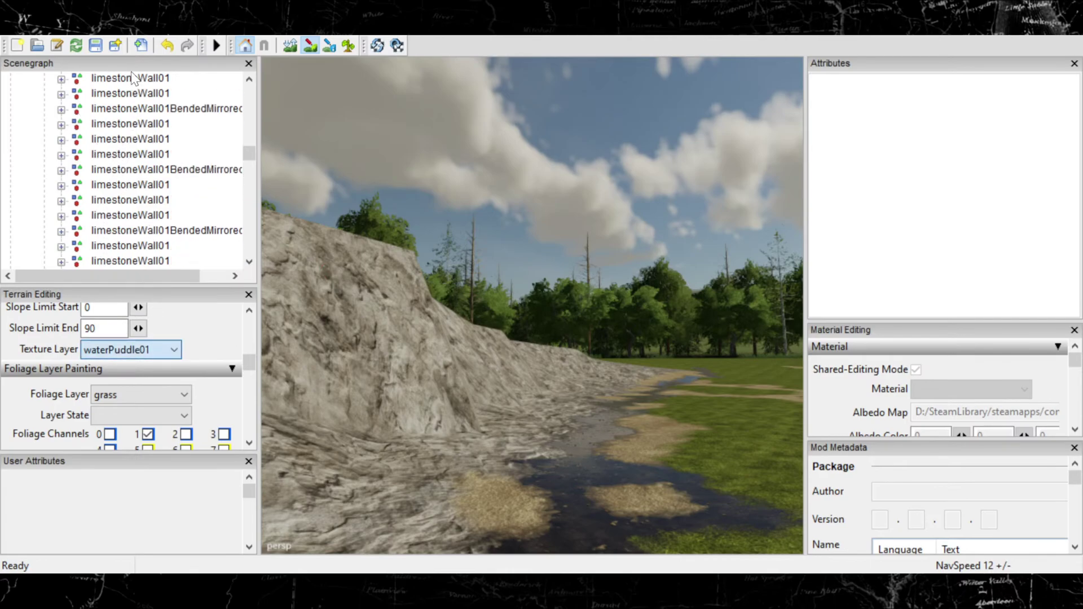
{"action": "key", "text": "m"}
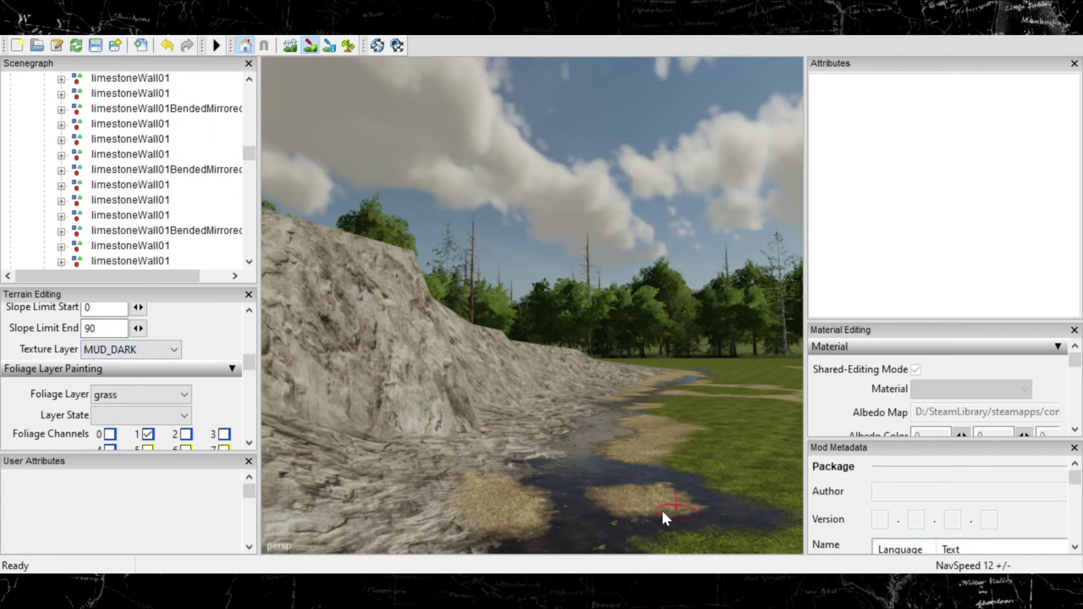
{"action": "left_click_drag", "start_coordinate": [729, 499], "coordinate": [620, 478]}
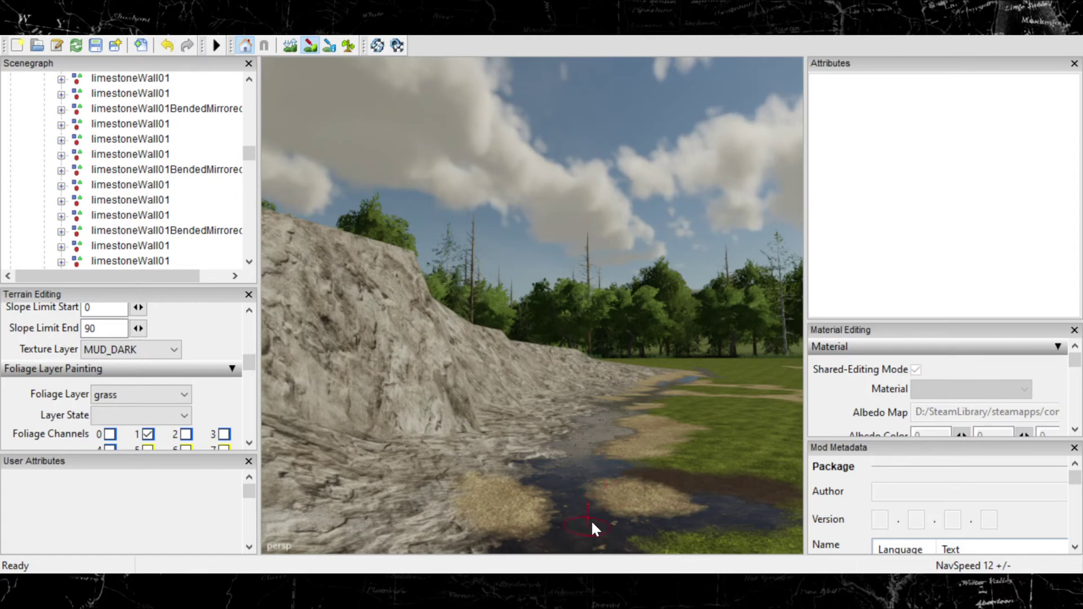
{"action": "key", "text": "ctrl+z"}
{"action": "key", "text": "ctrl+z"}
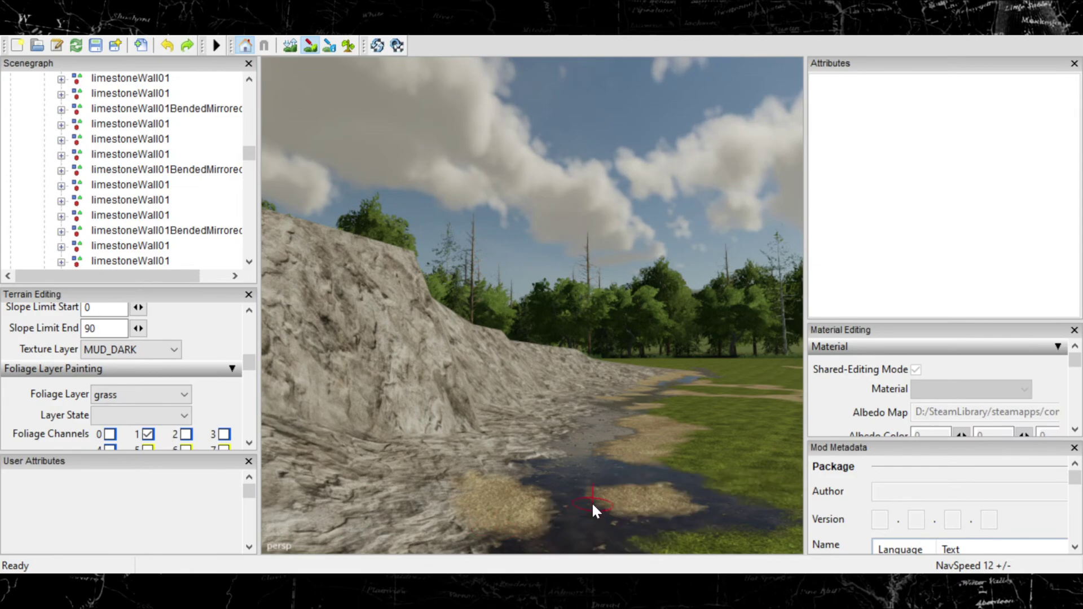
{"action": "key", "text": "ctrl+z"}
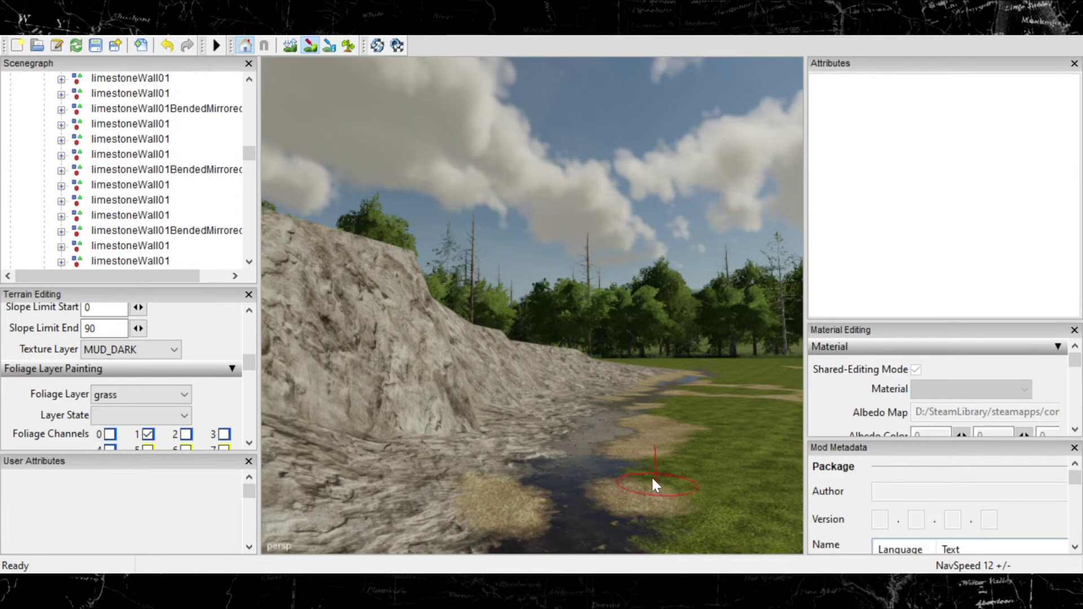
Step: Paint MUD_DARK over the sand patches and grass edge along the stream's grass-side bank
{"action": "mouse_move", "coordinate": [761, 485]}
{"action": "left_mouse_down"}
{"action": "mouse_move", "coordinate": [598, 480]}
{"action": "mouse_move", "coordinate": [624, 452]}
{"action": "mouse_move", "coordinate": [603, 455]}
{"action": "mouse_move", "coordinate": [635, 428]}
{"action": "mouse_move", "coordinate": [612, 417]}
{"action": "mouse_move", "coordinate": [624, 424]}
{"action": "left_mouse_up"}
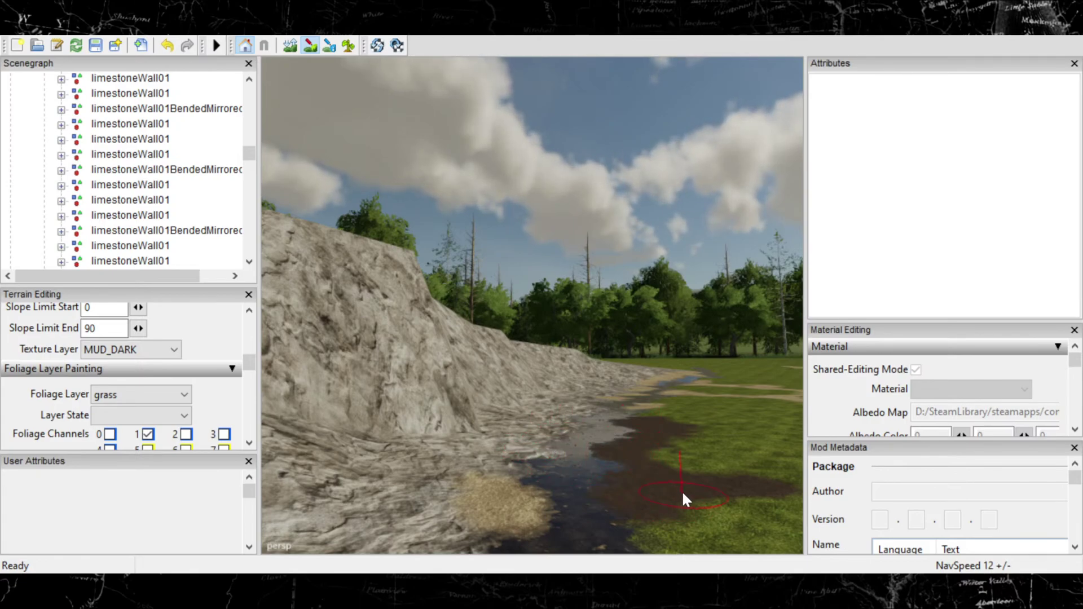
{"action": "scroll", "coordinate": [693, 489], "scroll_direction": "down", "scroll_amount": 3}
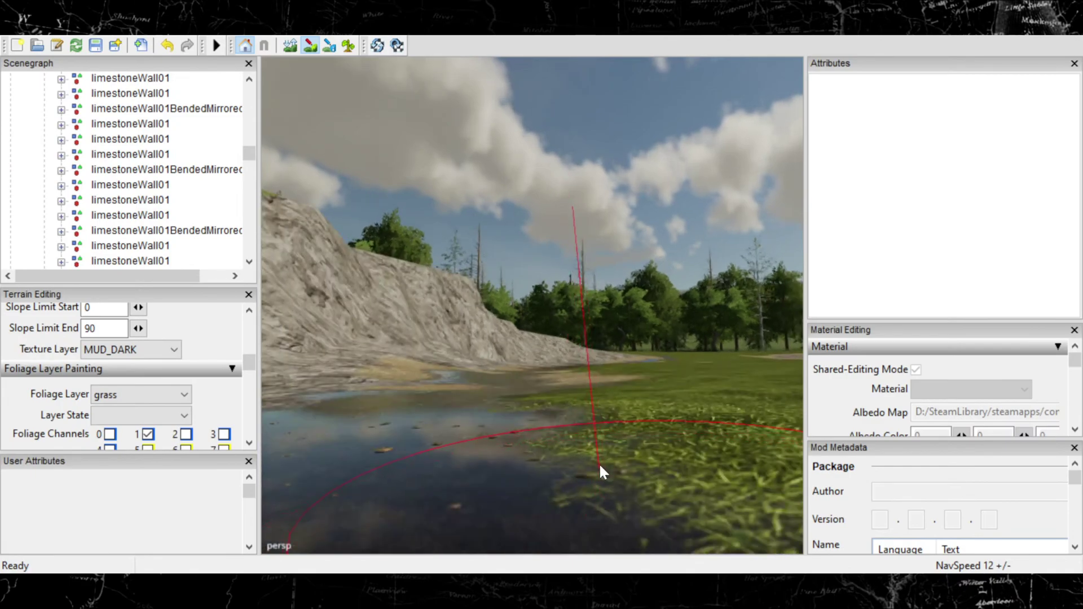
{"action": "scroll", "coordinate": [600, 472], "scroll_direction": "down", "scroll_amount": 3}
{"action": "scroll", "coordinate": [656, 440], "scroll_direction": "up", "scroll_amount": 3}
{"action": "scroll", "coordinate": [649, 457], "scroll_direction": "up", "scroll_amount": 3}
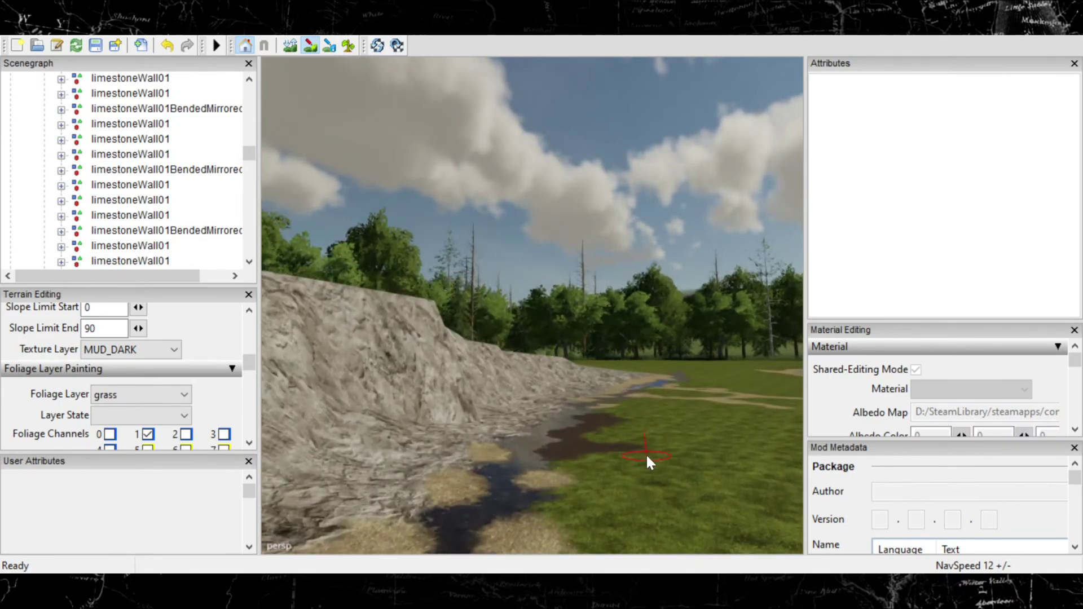
{"action": "mouse_move", "coordinate": [581, 473]}
{"action": "left_mouse_down"}
{"action": "mouse_move", "coordinate": [560, 479]}
{"action": "mouse_move", "coordinate": [557, 462]}
{"action": "mouse_move", "coordinate": [530, 484]}
{"action": "left_mouse_up"}
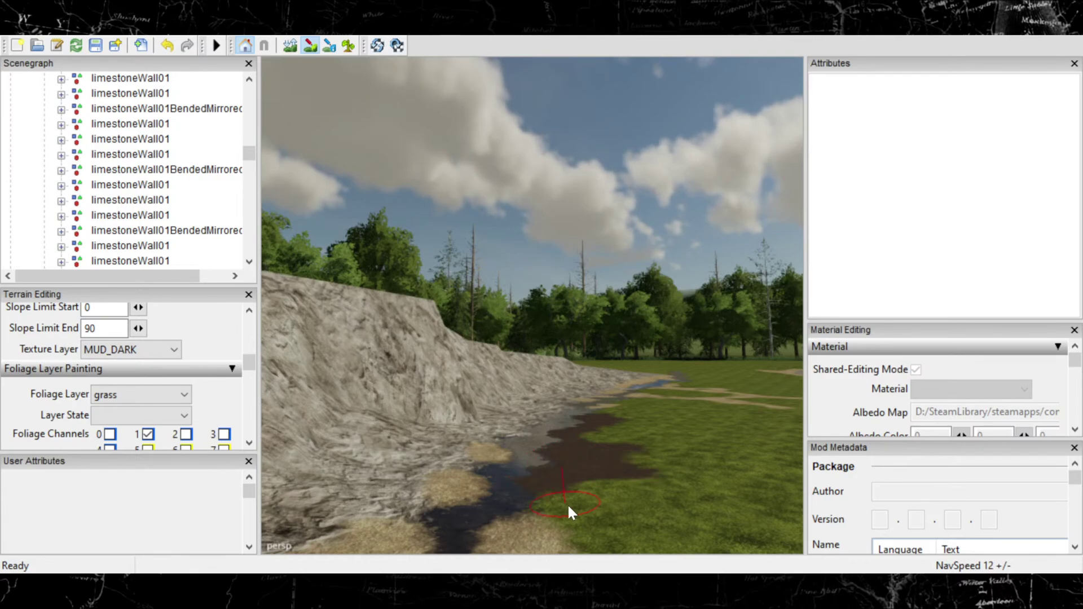
Step: Extend the MUD_DARK bank between the water and the grass to the next sand patch, undoing the stray mud spot on the grass
{"action": "left_click", "coordinate": [551, 526]}
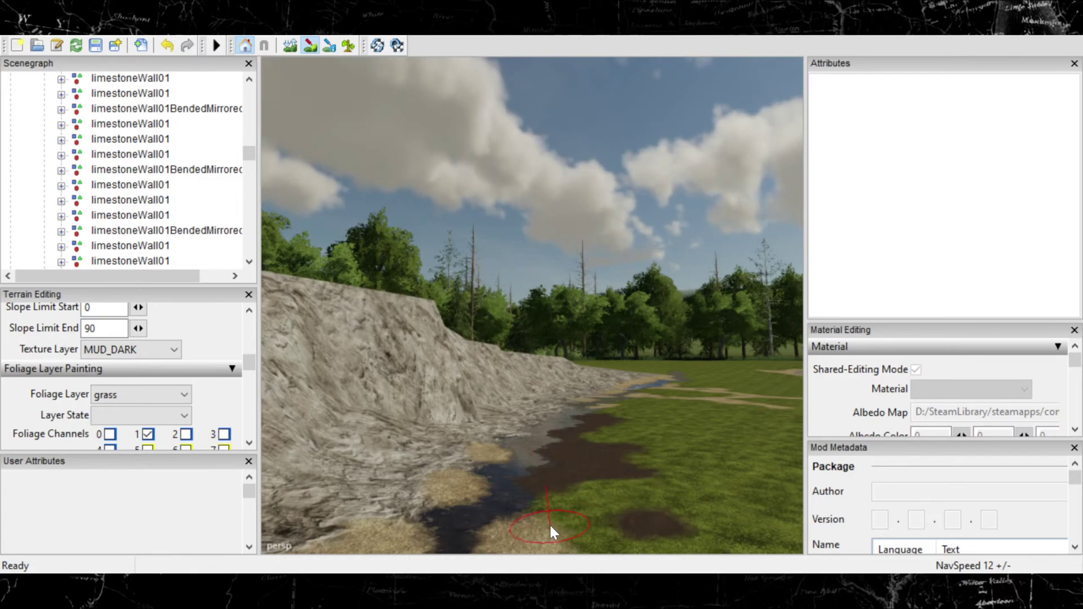
{"action": "key", "text": "ctrl+z"}
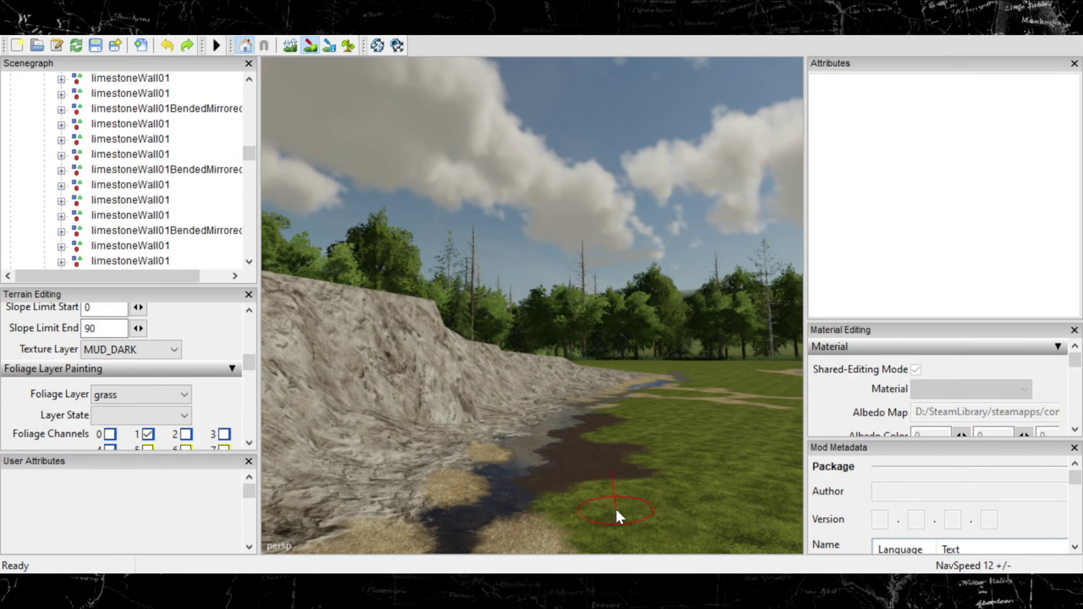
{"action": "middle_click_drag", "start_coordinate": [617, 510], "coordinate": [645, 513], "text": "alt"}
{"action": "left_click_drag", "start_coordinate": [645, 513], "coordinate": [628, 514]}
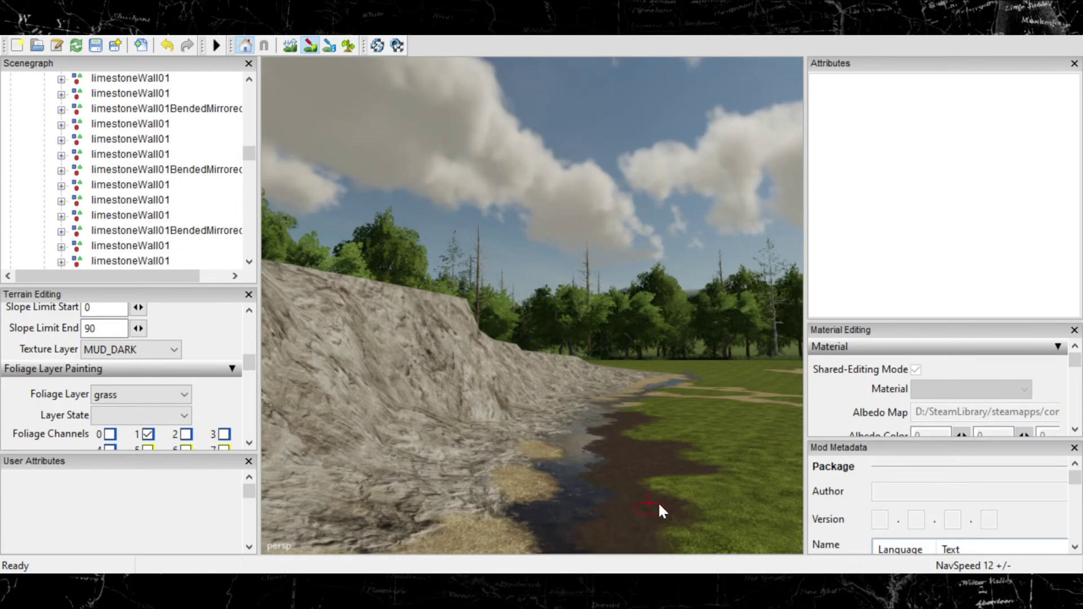
{"action": "scroll", "coordinate": [588, 514], "scroll_direction": "up", "scroll_amount": 3}
{"action": "scroll", "coordinate": [598, 509], "scroll_direction": "up", "scroll_amount": 3}
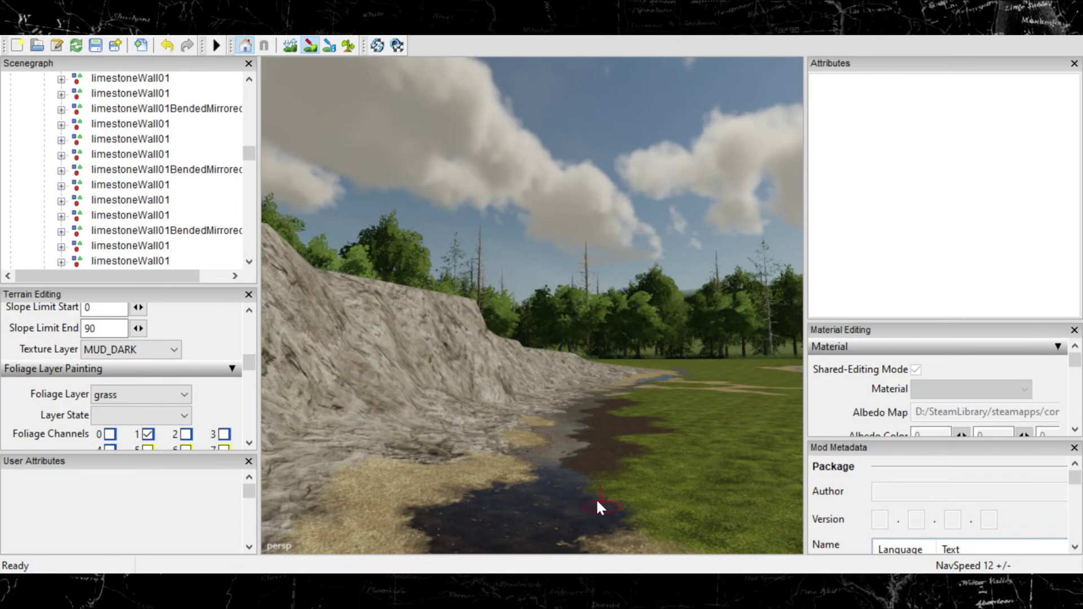
{"action": "mouse_move", "coordinate": [602, 501]}
{"action": "left_mouse_down"}
{"action": "mouse_move", "coordinate": [640, 510]}
{"action": "mouse_move", "coordinate": [551, 495]}
{"action": "mouse_move", "coordinate": [643, 541]}
{"action": "mouse_move", "coordinate": [624, 533]}
{"action": "mouse_move", "coordinate": [647, 528]}
{"action": "left_mouse_up"}
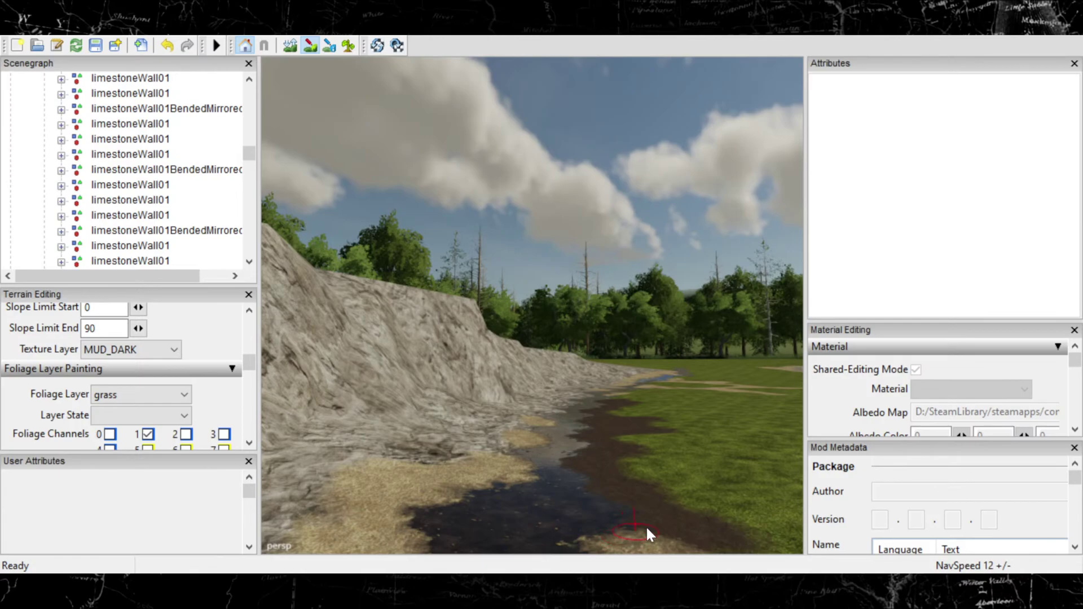
{"action": "scroll", "coordinate": [638, 531], "scroll_direction": "down", "scroll_amount": 3}
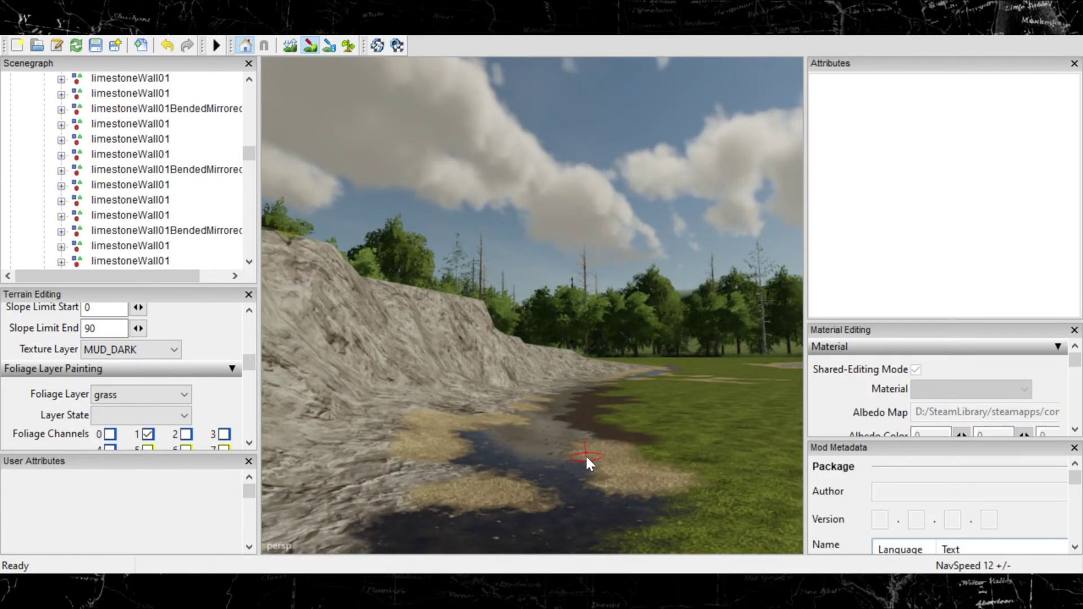
{"action": "mouse_move", "coordinate": [563, 458]}
{"action": "left_mouse_down"}
{"action": "mouse_move", "coordinate": [587, 448]}
{"action": "mouse_move", "coordinate": [554, 452]}
{"action": "left_mouse_up"}
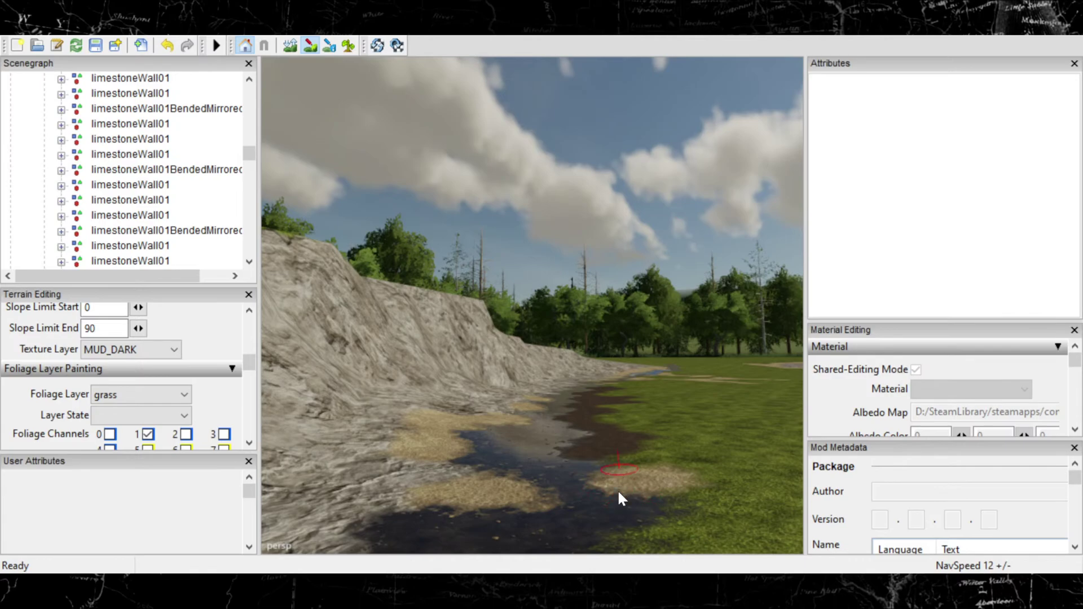
Step: Examine the stream and its muddy bank along the rock face from above and from its rocky start
{"action": "mouse_move", "coordinate": [613, 466]}
{"action": "right_mouse_down"}
{"action": "mouse_move", "coordinate": [568, 461]}
{"action": "mouse_move", "coordinate": [577, 533]}
{"action": "right_mouse_up"}
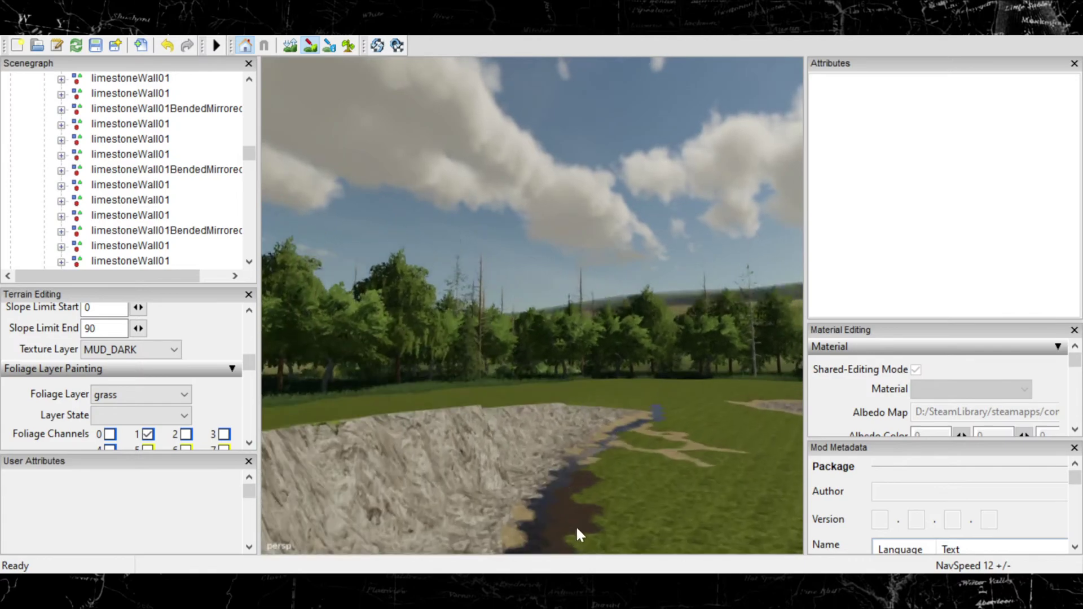
{"action": "right_click_drag", "start_coordinate": [648, 458], "coordinate": [448, 443]}
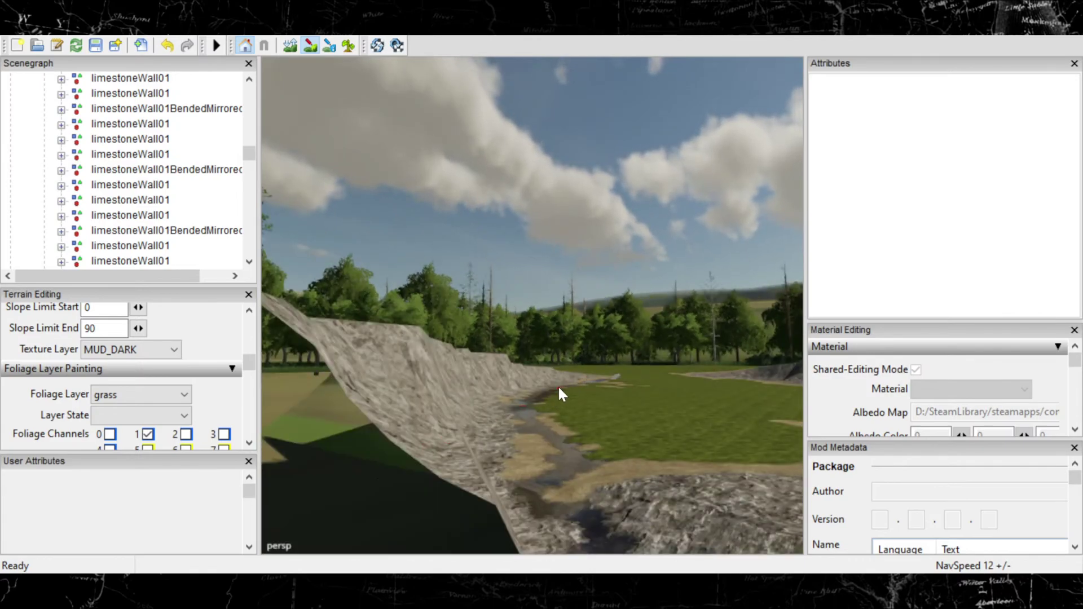
{"action": "right_click_drag", "start_coordinate": [559, 391], "coordinate": [563, 498]}
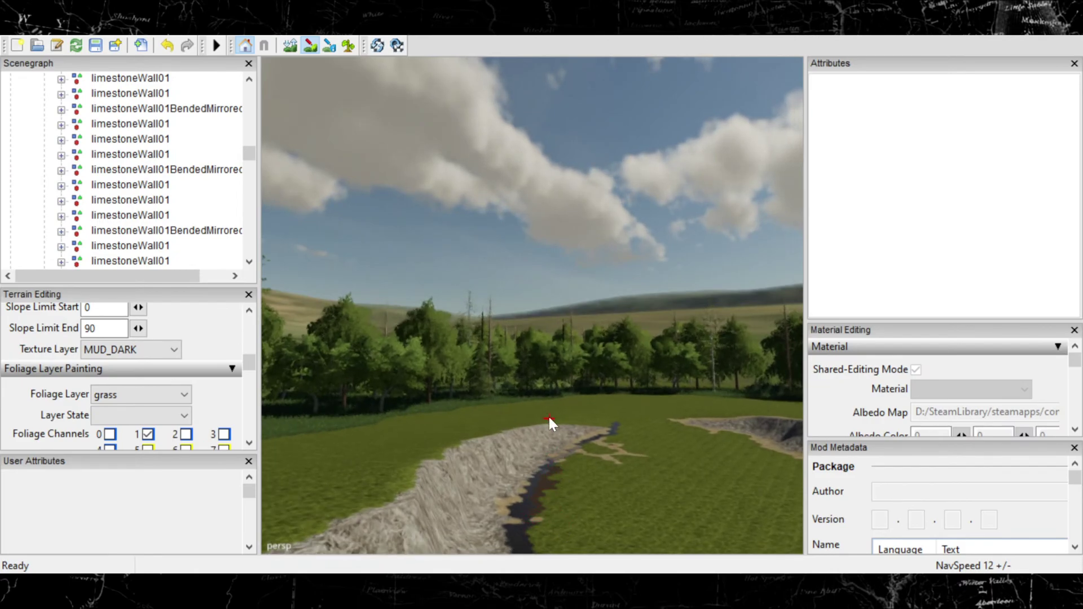
{"action": "right_click_drag", "start_coordinate": [558, 404], "coordinate": [682, 407], "text": "alt"}
{"action": "middle_click_drag", "start_coordinate": [571, 510], "coordinate": [590, 353], "text": "alt"}
{"action": "right_click_drag", "start_coordinate": [590, 352], "coordinate": [527, 433], "text": "alt"}
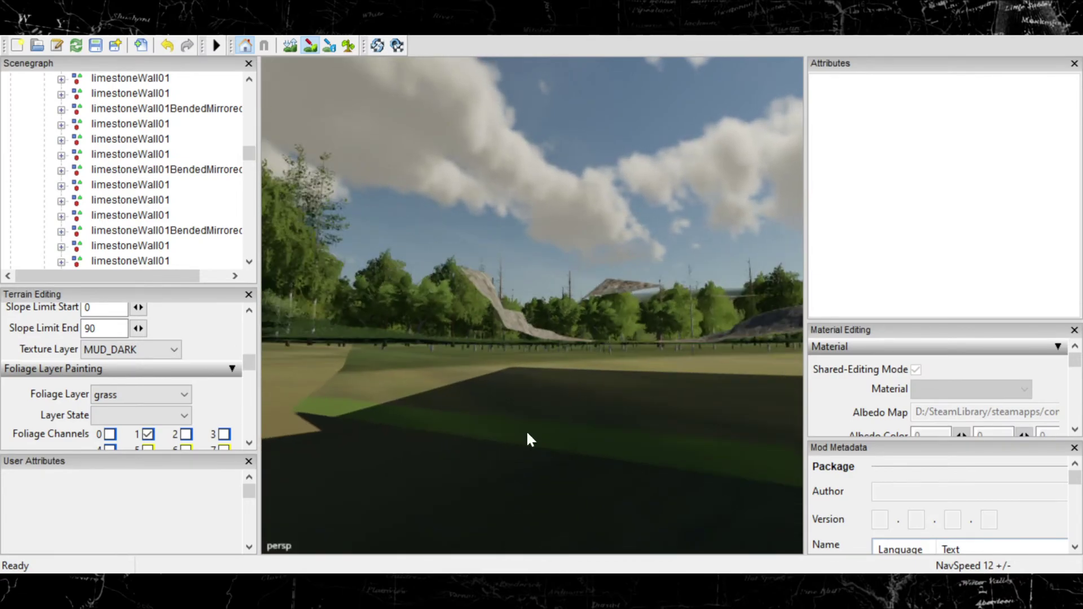
Step: Survey the whole quarry area, including the mud pool, stream and rock faces, from ground level and from above
{"action": "middle_click_drag", "start_coordinate": [574, 425], "coordinate": [542, 557], "text": "alt"}
{"action": "right_click_drag", "start_coordinate": [643, 490], "coordinate": [593, 449], "text": "alt"}
{"action": "middle_click_drag", "start_coordinate": [593, 449], "coordinate": [402, 520], "text": "alt"}
{"action": "right_click_drag", "start_coordinate": [403, 520], "coordinate": [338, 450], "text": "alt"}
{"action": "middle_click_drag", "start_coordinate": [338, 450], "coordinate": [512, 479], "text": "alt"}
{"action": "left_click_drag", "start_coordinate": [511, 480], "coordinate": [511, 461], "text": "alt"}
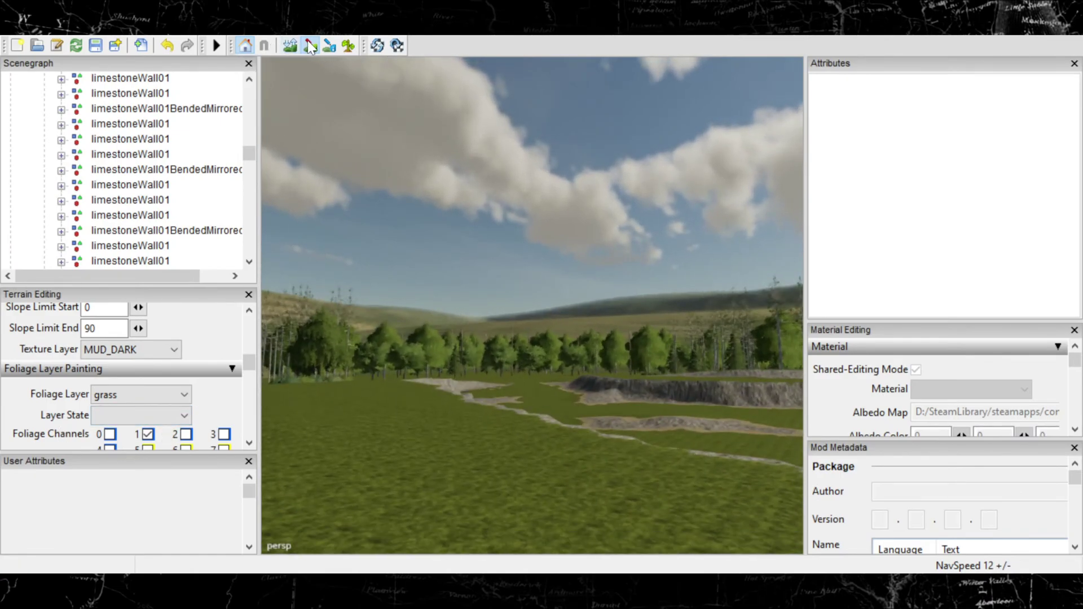
{"action": "left_click", "coordinate": [310, 46]}
{"action": "mouse_move", "coordinate": [420, 171]}
{"action": "left_mouse_down", "text": "alt"}
{"action": "mouse_move", "coordinate": [432, 251]}
{"action": "mouse_move", "coordinate": [663, 240]}
{"action": "left_mouse_up", "text": "alt"}
{"action": "mouse_move", "coordinate": [448, 304]}
{"action": "left_mouse_down", "text": "alt"}
{"action": "mouse_move", "coordinate": [437, 258]}
{"action": "mouse_move", "coordinate": [507, 239]}
{"action": "mouse_move", "coordinate": [587, 240]}
{"action": "mouse_move", "coordinate": [667, 274]}
{"action": "mouse_move", "coordinate": [577, 336]}
{"action": "left_mouse_up", "text": "alt"}
{"action": "scroll", "coordinate": [437, 261], "scroll_direction": "up", "scroll_amount": 3}
{"action": "scroll", "coordinate": [580, 341], "scroll_direction": "down", "scroll_amount": 6}
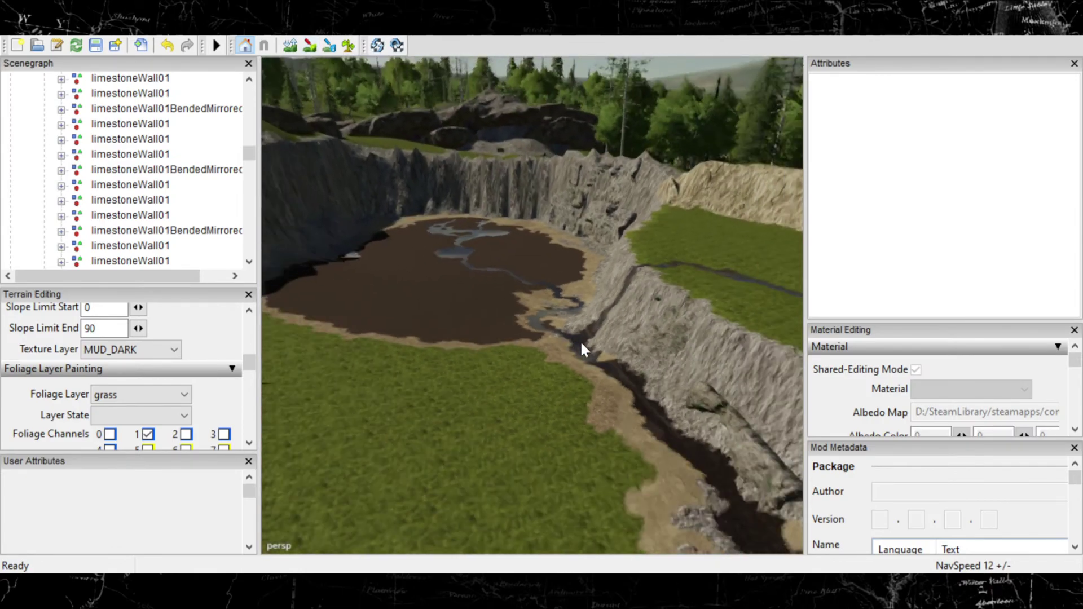
{"action": "scroll", "coordinate": [583, 340], "scroll_direction": "down", "scroll_amount": 10}
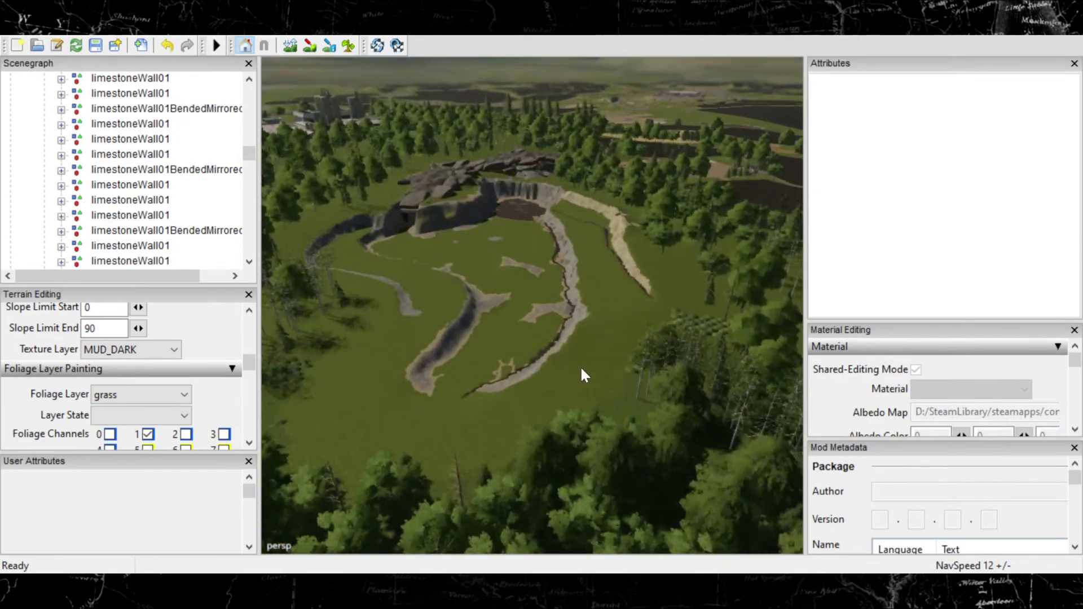
{"action": "scroll", "coordinate": [575, 378], "scroll_direction": "up", "scroll_amount": 10}
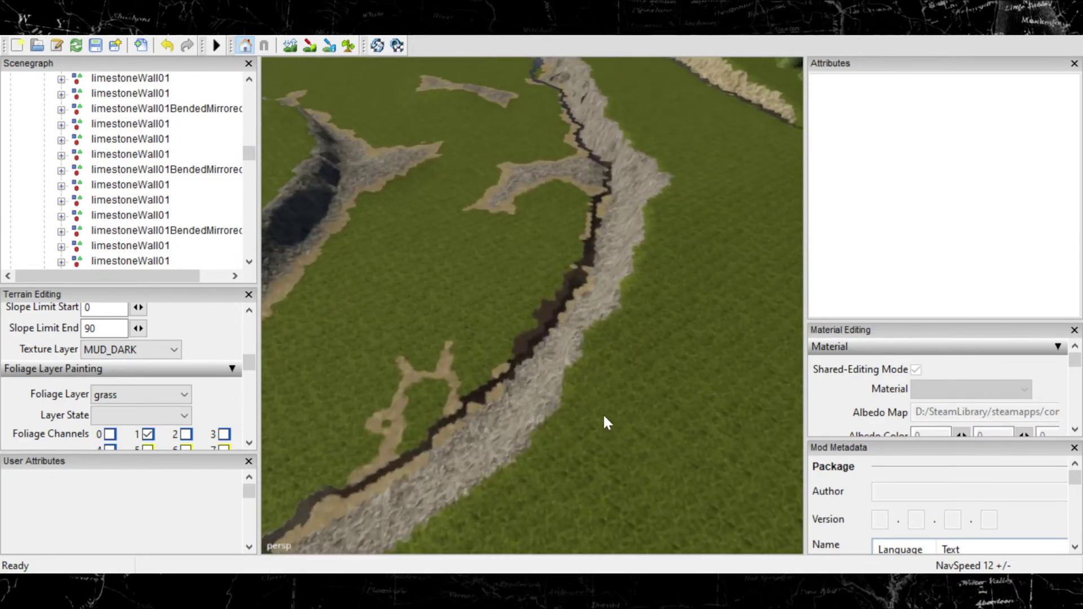
{"action": "scroll", "coordinate": [638, 423], "scroll_direction": "up", "scroll_amount": 3}
{"action": "right_click_drag", "start_coordinate": [595, 435], "coordinate": [418, 431]}
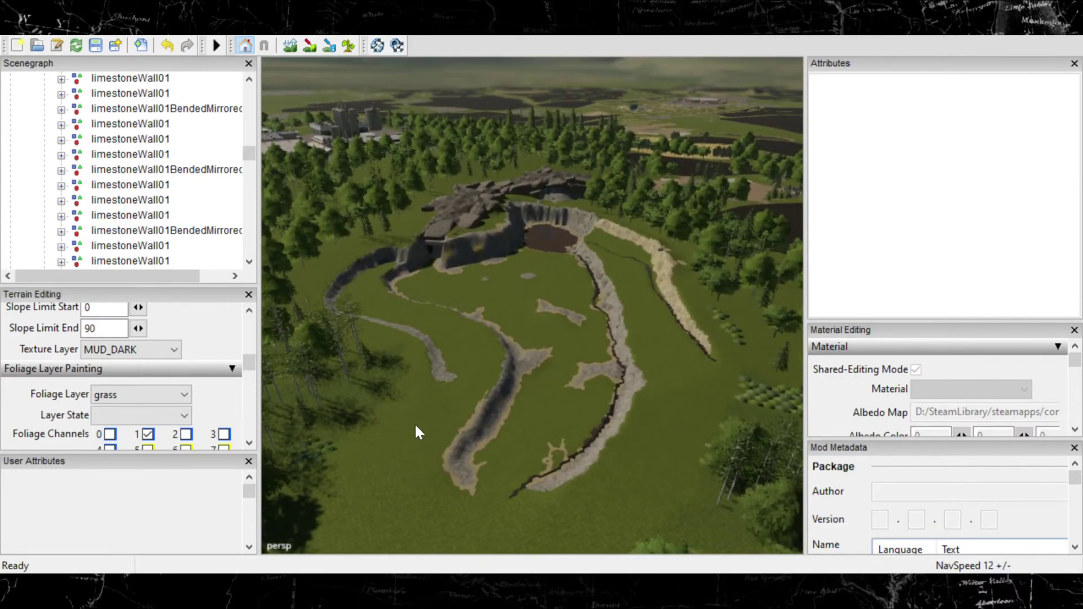
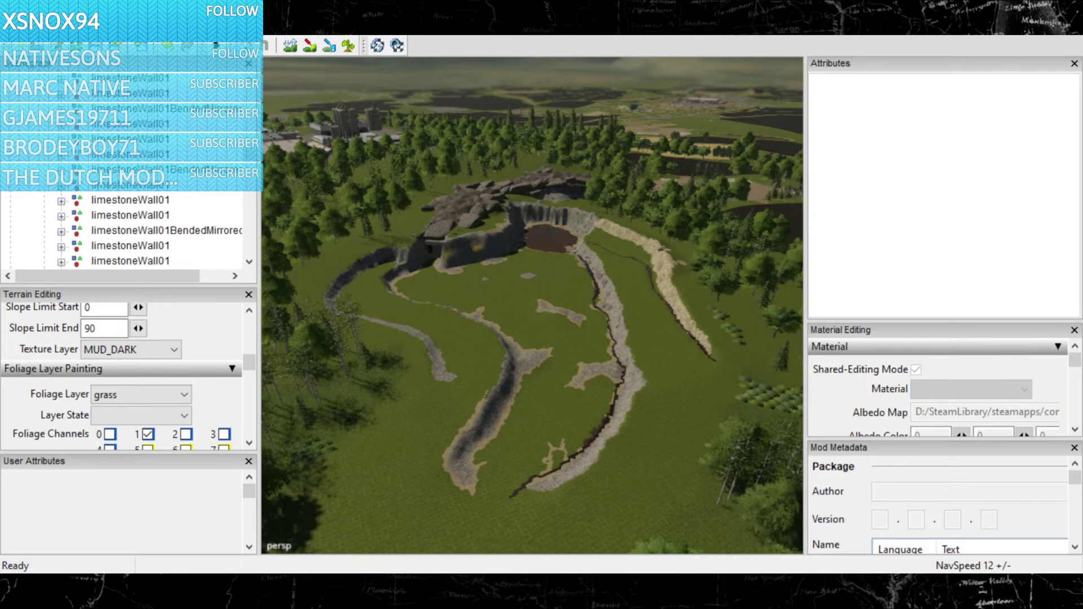
Step: Examine the stream's course along the long rock face, from its narrow grass end up to the mud pool
{"action": "scroll", "coordinate": [496, 400], "scroll_direction": "up", "scroll_amount": 6}
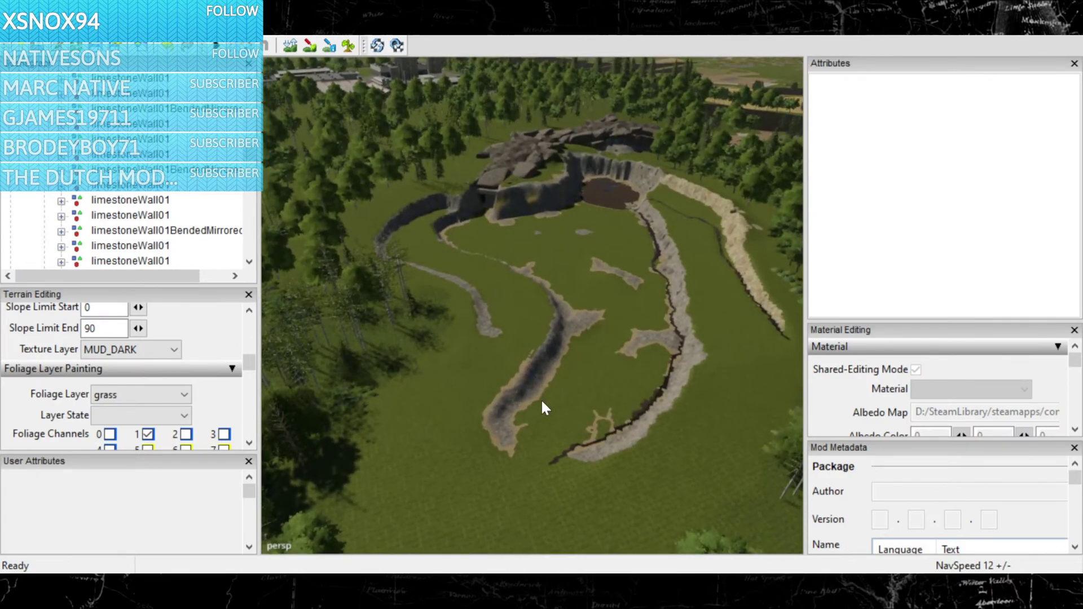
{"action": "scroll", "coordinate": [541, 398], "scroll_direction": "up", "scroll_amount": 5}
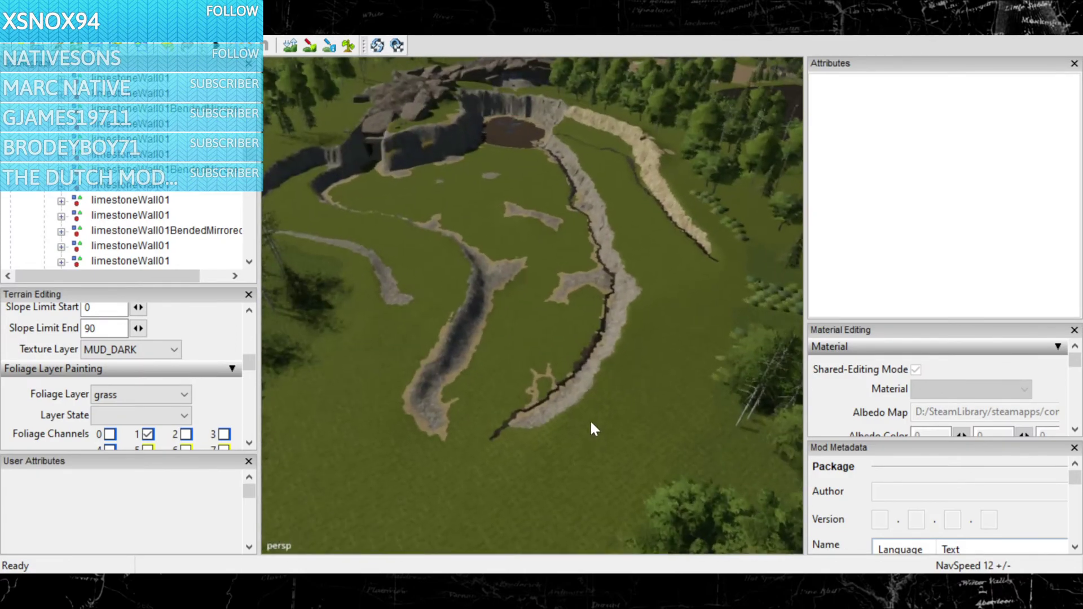
{"action": "scroll", "coordinate": [584, 412], "scroll_direction": "up", "scroll_amount": 6}
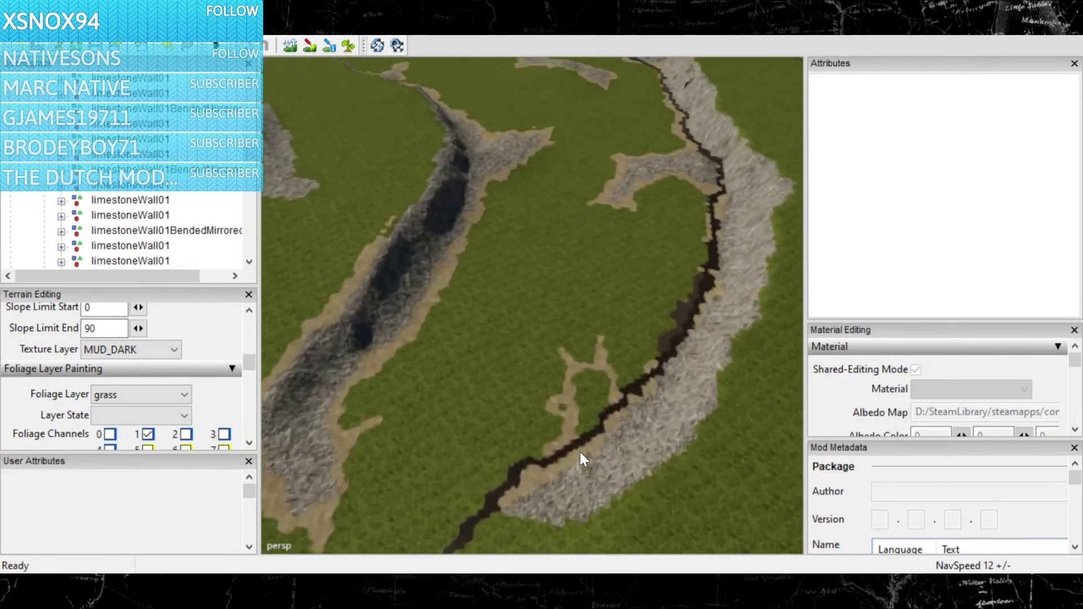
{"action": "right_click_drag", "start_coordinate": [580, 451], "coordinate": [623, 525]}
{"action": "scroll", "coordinate": [467, 339], "scroll_direction": "up", "scroll_amount": 8}
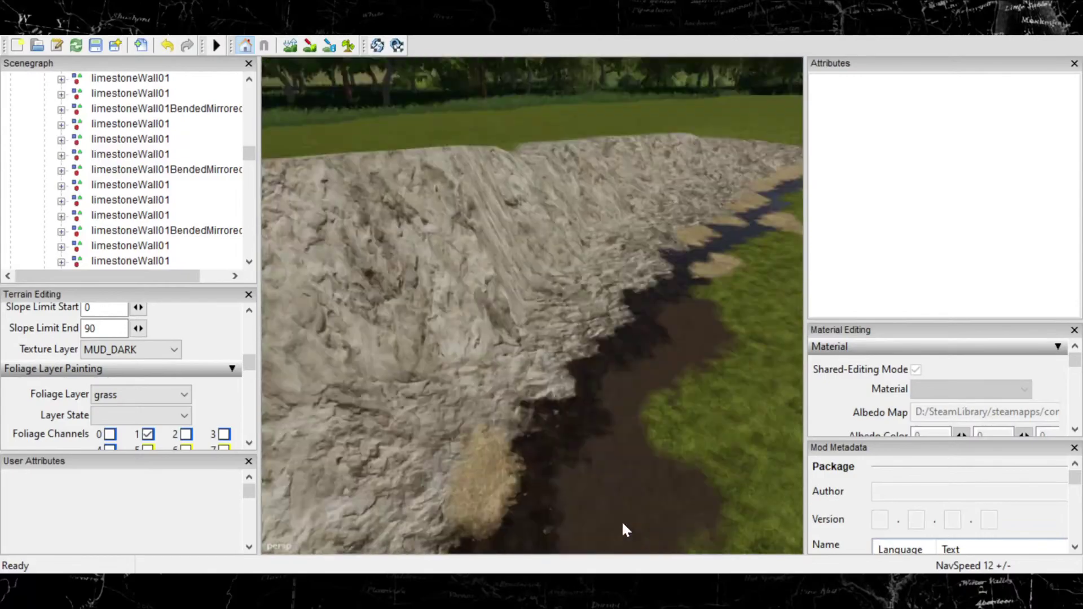
{"action": "scroll", "coordinate": [623, 517], "scroll_direction": "down", "scroll_amount": 10}
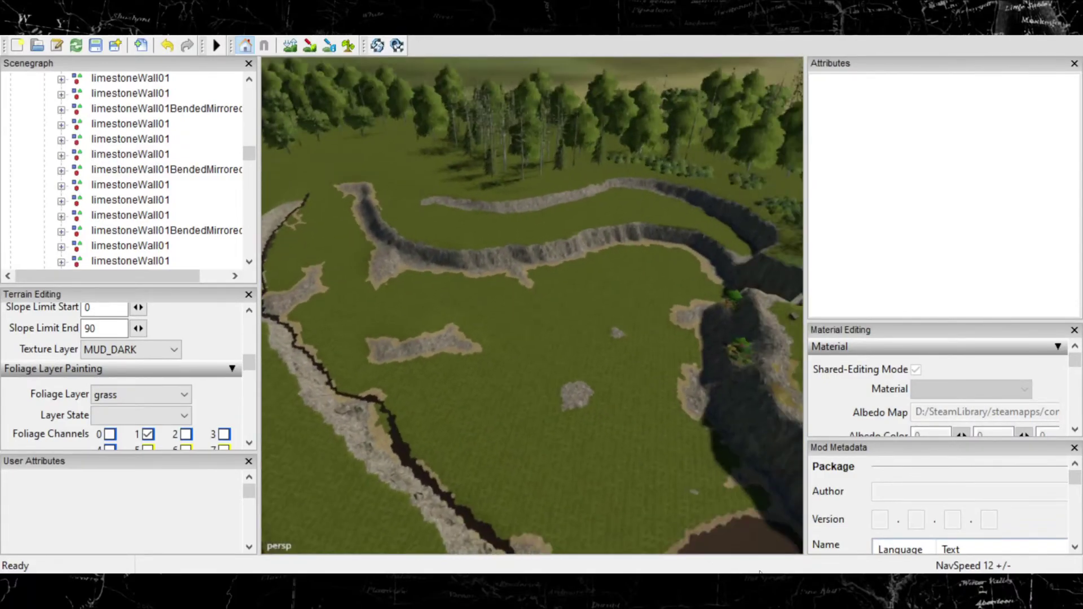
{"action": "scroll", "coordinate": [574, 445], "scroll_direction": "up", "scroll_amount": 5}
{"action": "right_click_drag", "start_coordinate": [574, 445], "coordinate": [442, 313]}
{"action": "scroll", "coordinate": [370, 324], "scroll_direction": "up", "scroll_amount": 3}
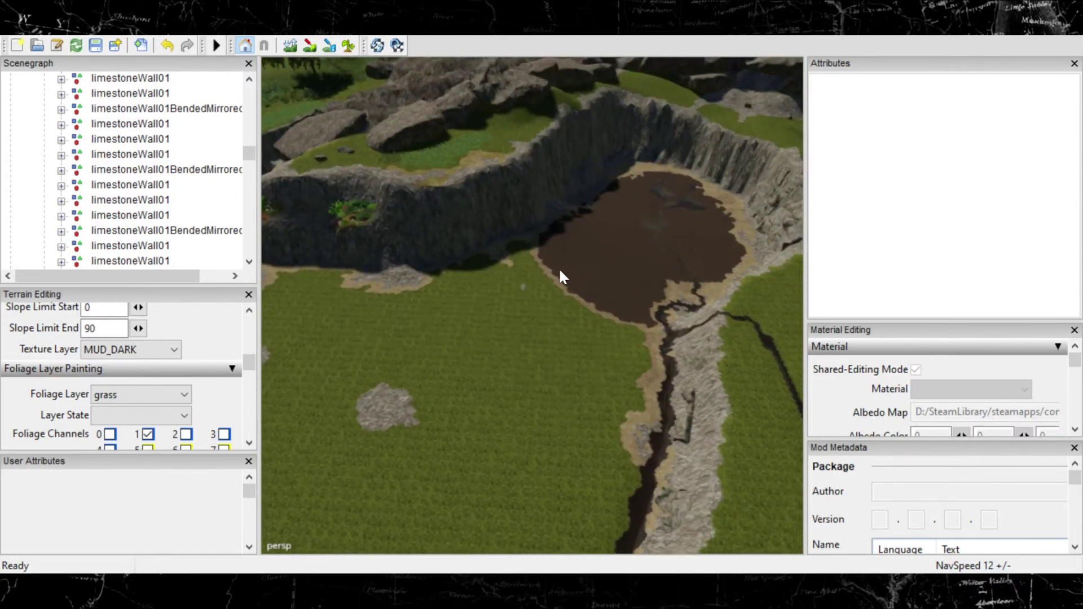
{"action": "scroll", "coordinate": [585, 320], "scroll_direction": "up", "scroll_amount": 3}
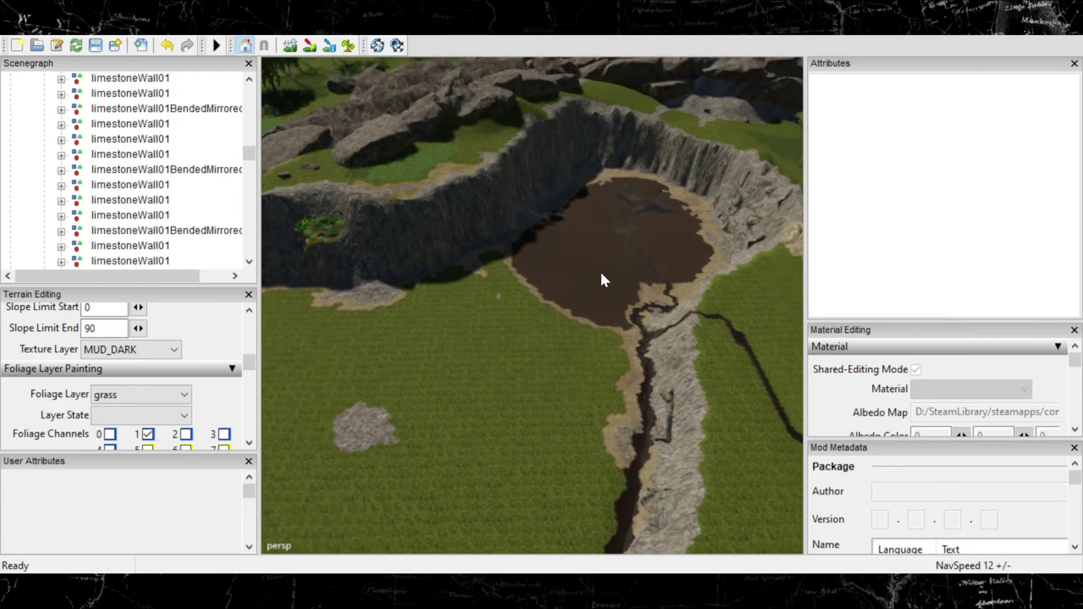
{"action": "right_click_drag", "start_coordinate": [600, 283], "coordinate": [602, 251]}
{"action": "scroll", "coordinate": [615, 265], "scroll_direction": "up", "scroll_amount": 3}
{"action": "scroll", "coordinate": [618, 211], "scroll_direction": "down", "scroll_amount": 3}
Step: Reactivate terrain texture painting and paint MUD_DARK over the water and sand patches along the stream's far stretch
{"action": "right_click_drag", "start_coordinate": [535, 373], "coordinate": [449, 434]}
{"action": "scroll", "coordinate": [561, 389], "scroll_direction": "up", "scroll_amount": 3}
{"action": "scroll", "coordinate": [568, 387], "scroll_direction": "down", "scroll_amount": 5}
{"action": "scroll", "coordinate": [294, 317], "scroll_direction": "up", "scroll_amount": 3}
{"action": "scroll", "coordinate": [351, 377], "scroll_direction": "up", "scroll_amount": 5}
{"action": "scroll", "coordinate": [448, 433], "scroll_direction": "down", "scroll_amount": 5}
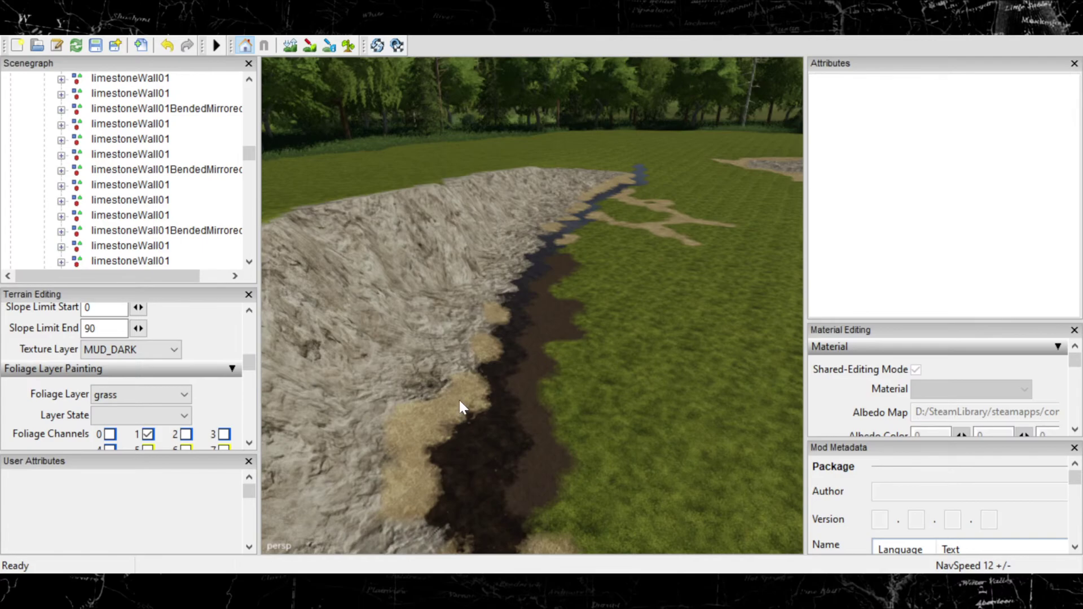
{"action": "scroll", "coordinate": [524, 380], "scroll_direction": "down", "scroll_amount": 5}
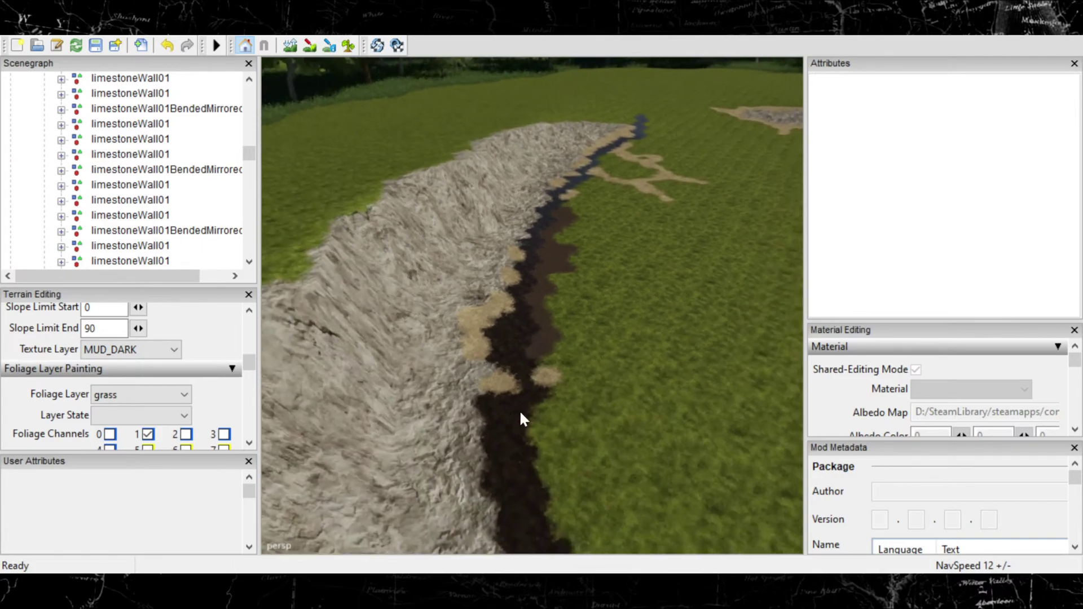
{"action": "right_click_drag", "start_coordinate": [521, 413], "coordinate": [532, 369]}
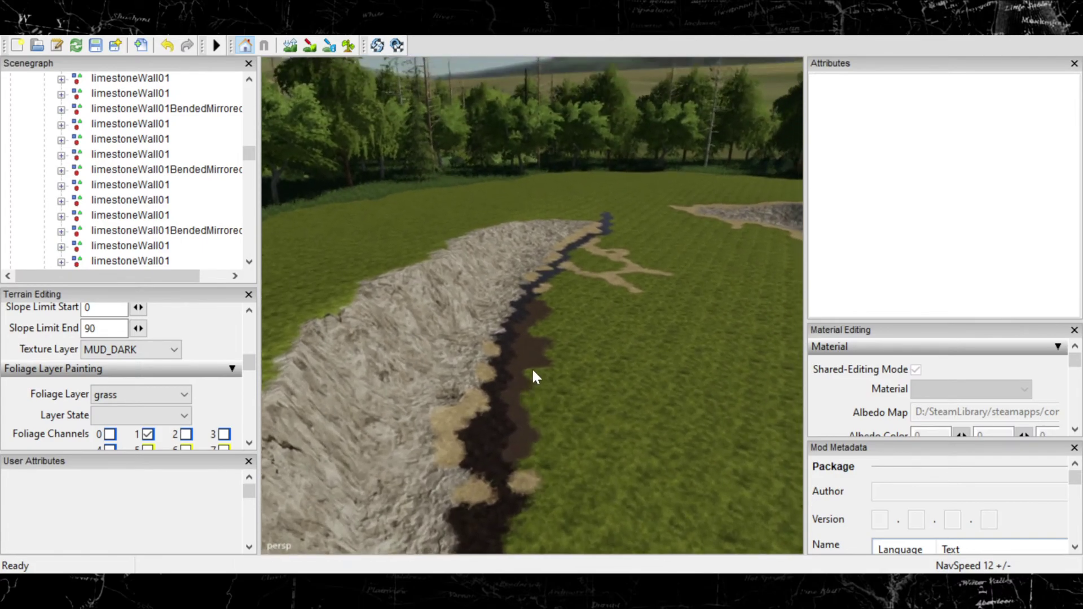
{"action": "left_click", "coordinate": [310, 45]}
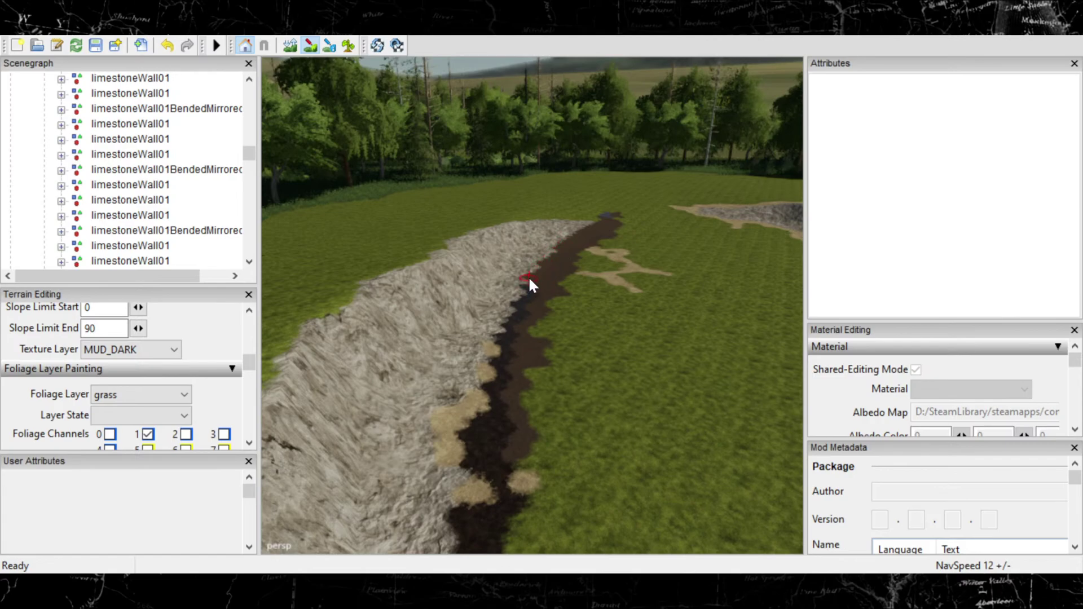
{"action": "mouse_move", "coordinate": [521, 440]}
{"action": "right_mouse_down"}
{"action": "mouse_move", "coordinate": [525, 390]}
{"action": "mouse_move", "coordinate": [486, 346]}
{"action": "mouse_move", "coordinate": [485, 303]}
{"action": "mouse_move", "coordinate": [545, 358]}
{"action": "mouse_move", "coordinate": [562, 447]}
{"action": "right_mouse_up"}
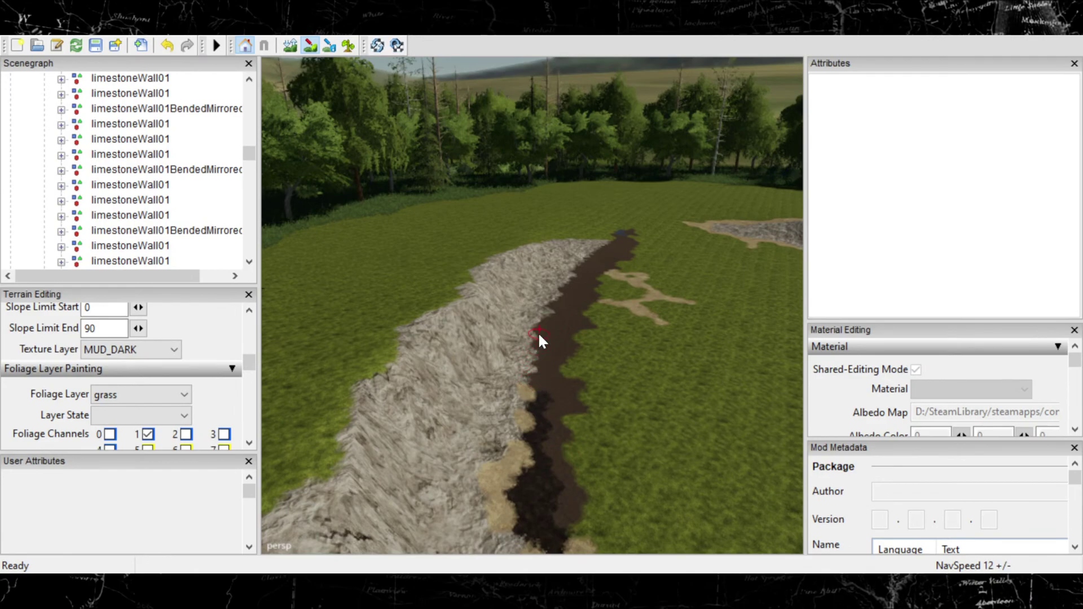
{"action": "left_click_drag", "start_coordinate": [522, 369], "coordinate": [504, 500]}
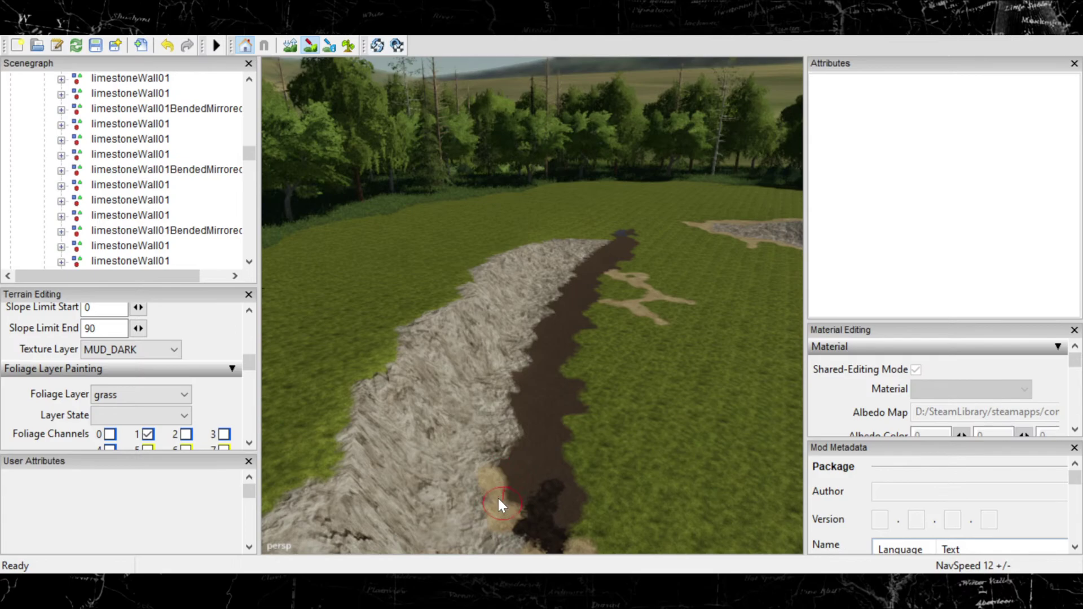
Step: Continue painting MUD_DARK over the water and sand bars in the next stretch between the rock face and the grass
{"action": "middle_click_drag", "start_coordinate": [525, 488], "coordinate": [504, 302]}
{"action": "scroll", "coordinate": [489, 299], "scroll_direction": "up", "scroll_amount": 5}
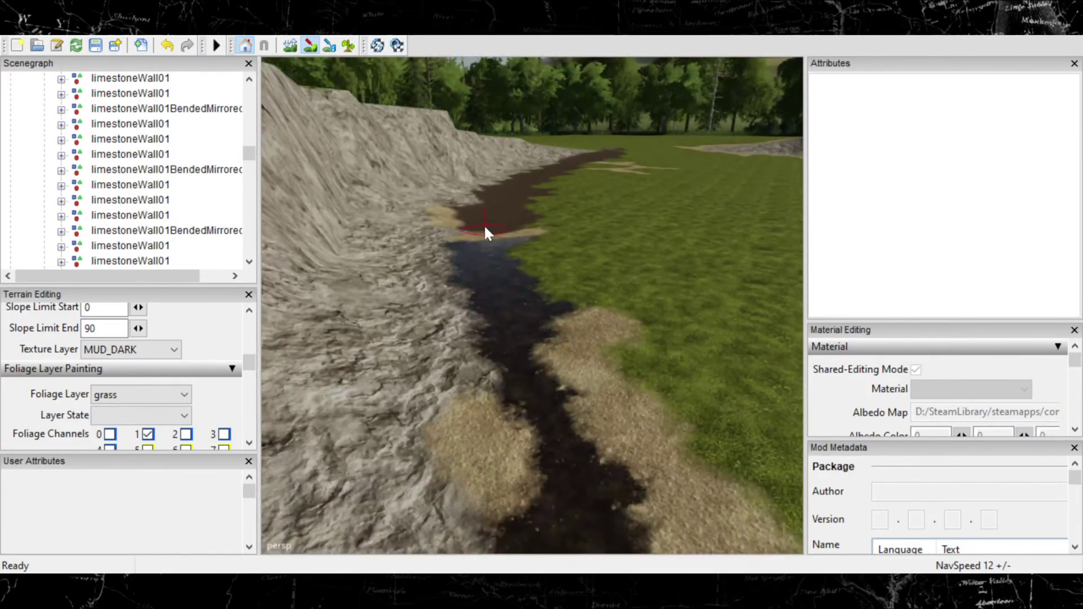
{"action": "mouse_move", "coordinate": [469, 281]}
{"action": "left_mouse_down"}
{"action": "mouse_move", "coordinate": [462, 242]}
{"action": "mouse_move", "coordinate": [437, 276]}
{"action": "left_mouse_up"}
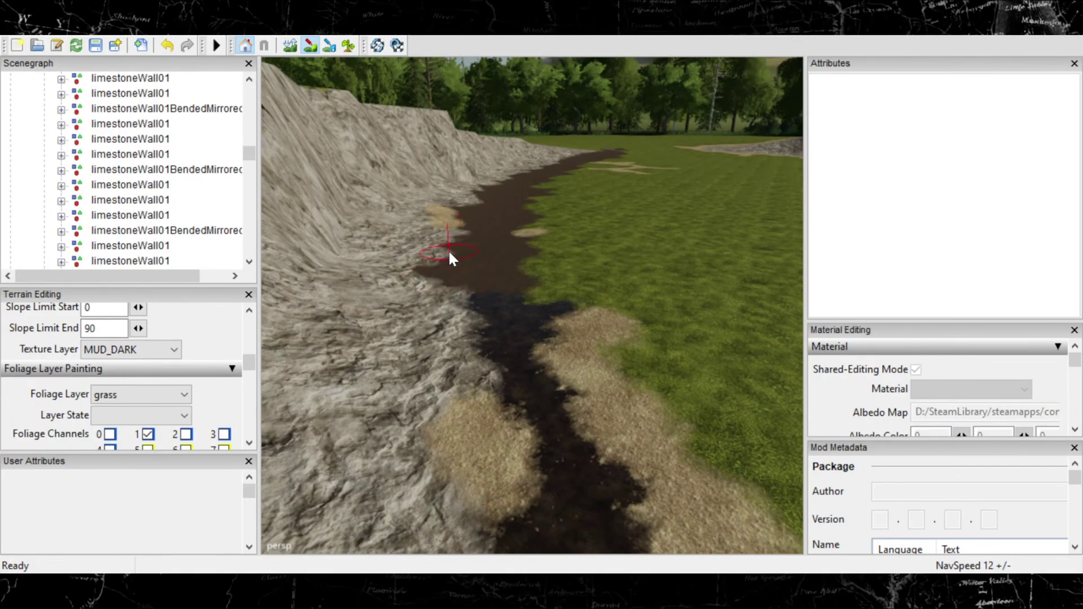
{"action": "mouse_move", "coordinate": [491, 232]}
{"action": "left_mouse_down"}
{"action": "mouse_move", "coordinate": [476, 266]}
{"action": "mouse_move", "coordinate": [436, 211]}
{"action": "mouse_move", "coordinate": [456, 276]}
{"action": "mouse_move", "coordinate": [458, 361]}
{"action": "left_mouse_up"}
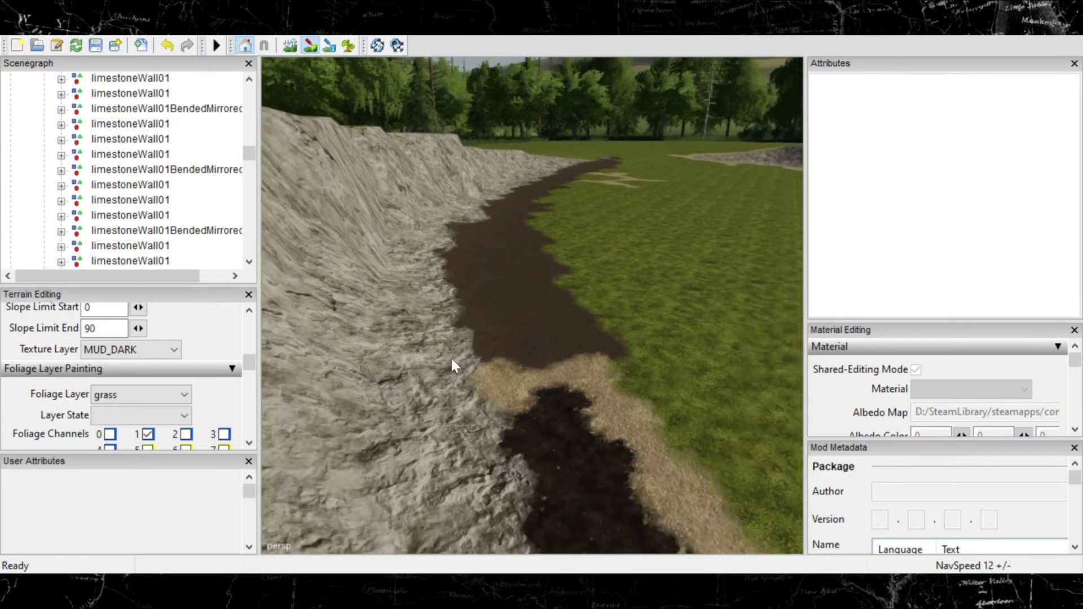
Step: Cover the sand band across the stream and the adjoining water with MUD_DARK, reaching into the grass edge
{"action": "mouse_move", "coordinate": [451, 360]}
{"action": "middle_mouse_down", "text": "alt"}
{"action": "mouse_move", "coordinate": [415, 336]}
{"action": "mouse_move", "coordinate": [417, 323]}
{"action": "middle_mouse_up", "text": "alt"}
{"action": "mouse_move", "coordinate": [445, 307]}
{"action": "left_mouse_down"}
{"action": "mouse_move", "coordinate": [471, 292]}
{"action": "mouse_move", "coordinate": [495, 459]}
{"action": "left_mouse_up"}
{"action": "scroll", "coordinate": [472, 392], "scroll_direction": "up", "scroll_amount": 5}
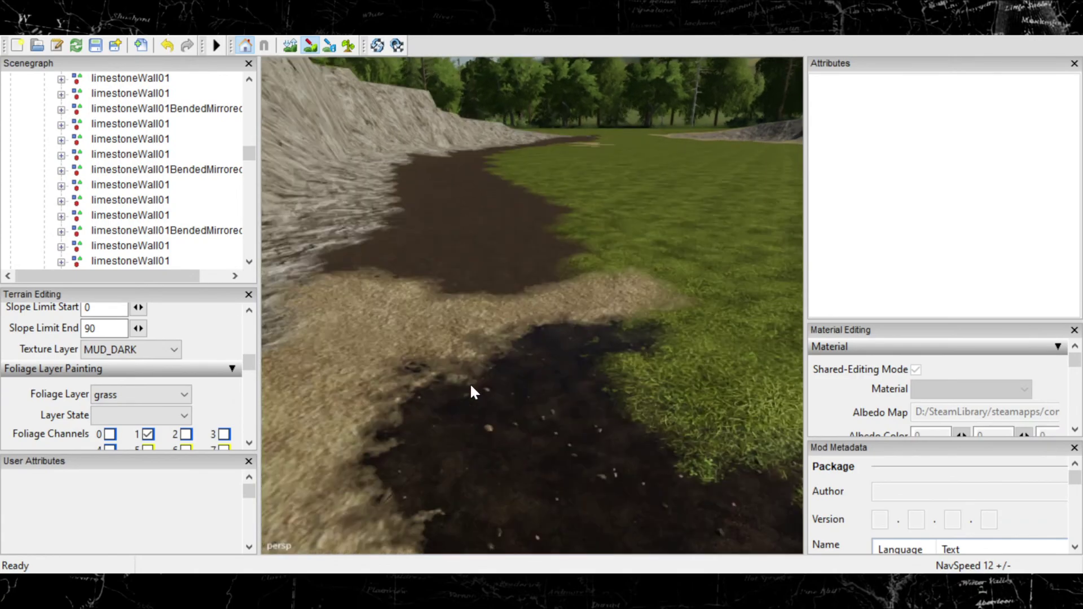
{"action": "scroll", "coordinate": [468, 391], "scroll_direction": "down", "scroll_amount": 3}
{"action": "left_click_drag", "start_coordinate": [433, 359], "coordinate": [428, 316]}
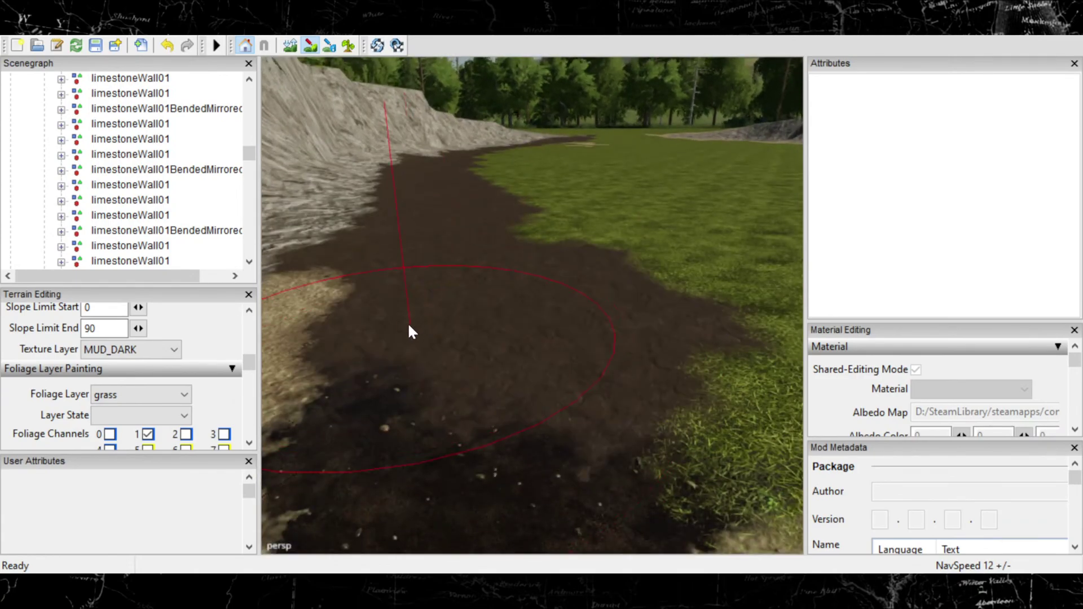
{"action": "left_click_drag", "start_coordinate": [348, 324], "coordinate": [337, 318]}
Step: Extend the MUD_DARK stream bed over the remaining sand and water to the narrow gap beside the rock outcrop
{"action": "scroll", "coordinate": [361, 322], "scroll_direction": "up", "scroll_amount": 3}
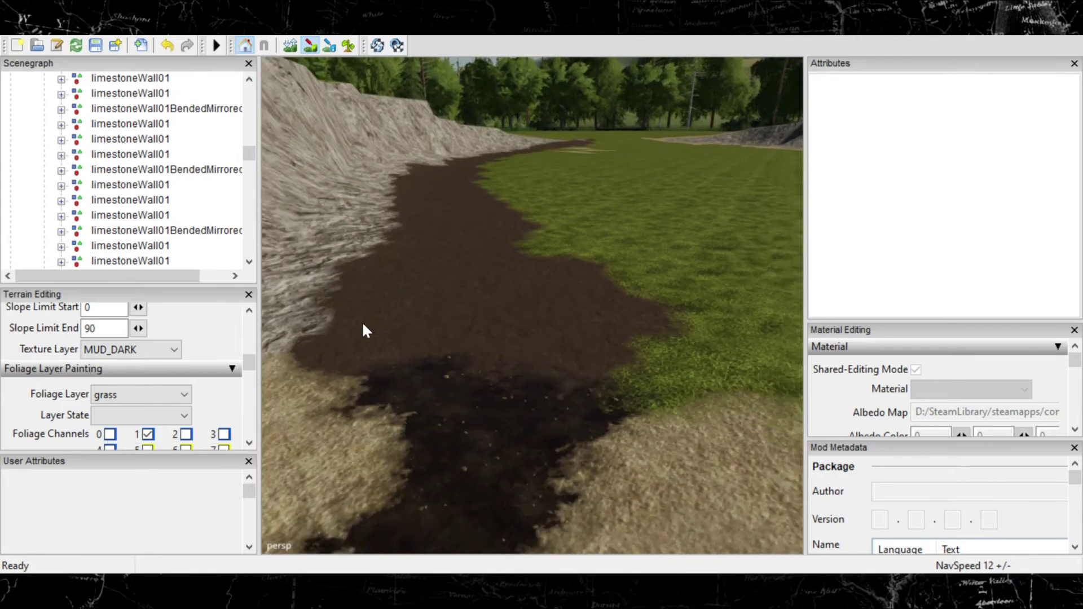
{"action": "scroll", "coordinate": [364, 325], "scroll_direction": "down", "scroll_amount": 3}
{"action": "mouse_move", "coordinate": [434, 316]}
{"action": "left_mouse_down"}
{"action": "mouse_move", "coordinate": [448, 338]}
{"action": "mouse_move", "coordinate": [425, 389]}
{"action": "mouse_move", "coordinate": [435, 438]}
{"action": "mouse_move", "coordinate": [405, 500]}
{"action": "left_mouse_up"}
{"action": "middle_click_drag", "start_coordinate": [482, 426], "coordinate": [467, 392], "text": "alt"}
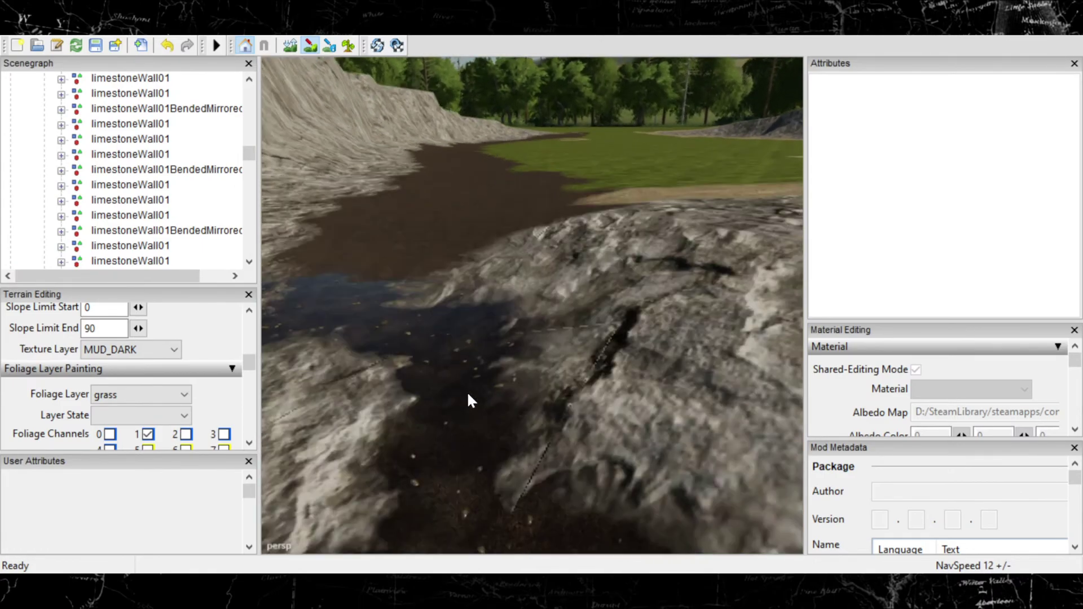
{"action": "middle_click_drag", "start_coordinate": [389, 367], "coordinate": [399, 385], "text": "alt"}
{"action": "left_click_drag", "start_coordinate": [450, 296], "coordinate": [457, 313]}
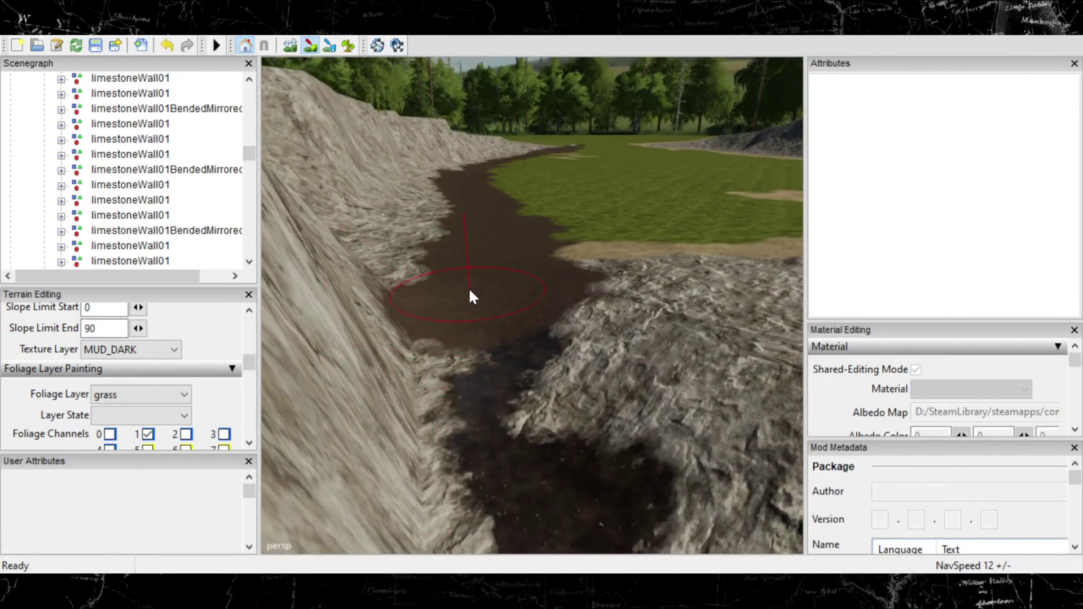
Step: Switch the texture layer to GRANITE_ROCK and paint it across the mud in the gap between the rock wall and outcrop
{"action": "mouse_move", "coordinate": [469, 286]}
{"action": "middle_mouse_down", "text": "alt"}
{"action": "mouse_move", "coordinate": [415, 295]}
{"action": "mouse_move", "coordinate": [456, 292]}
{"action": "mouse_move", "coordinate": [516, 341]}
{"action": "middle_mouse_up", "text": "alt"}
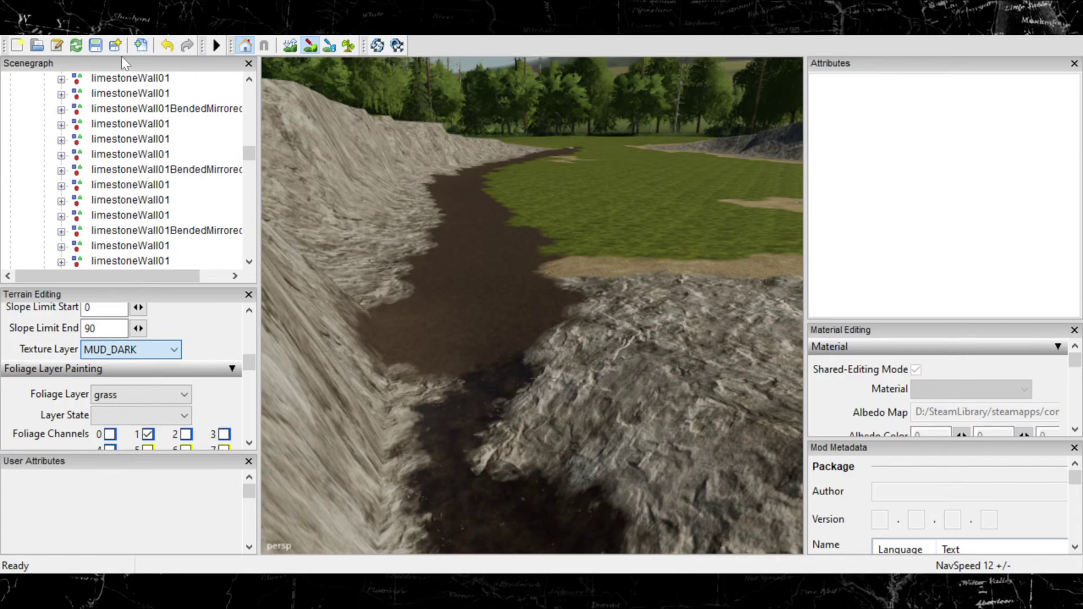
{"action": "left_click", "coordinate": [123, 193]}
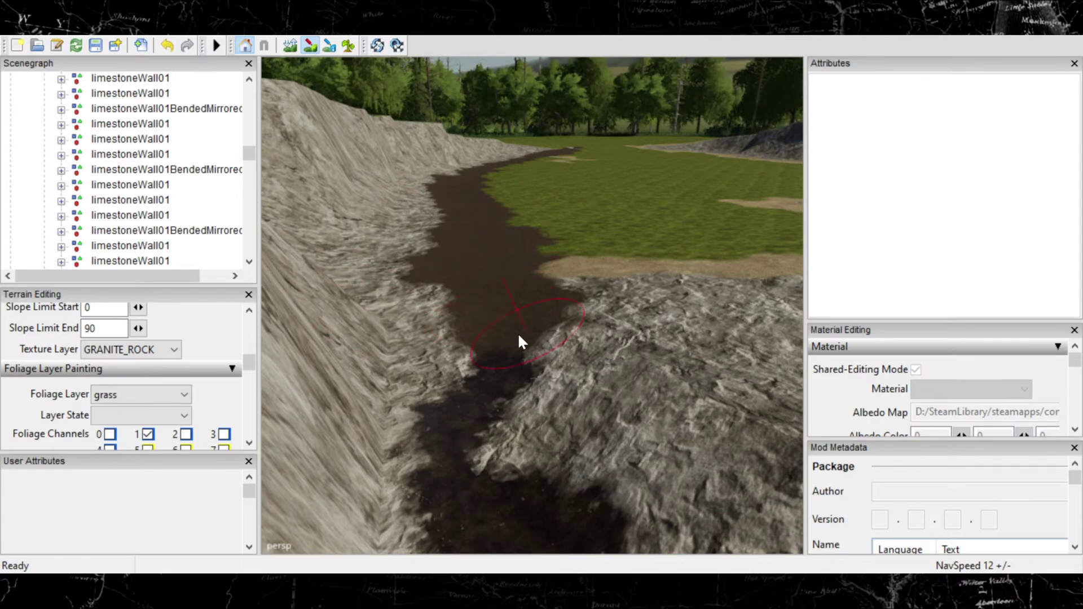
{"action": "mouse_move", "coordinate": [495, 340]}
{"action": "left_mouse_down"}
{"action": "mouse_move", "coordinate": [503, 320]}
{"action": "mouse_move", "coordinate": [420, 304]}
{"action": "mouse_move", "coordinate": [387, 272]}
{"action": "mouse_move", "coordinate": [446, 352]}
{"action": "left_mouse_up"}
{"action": "scroll", "coordinate": [396, 323], "scroll_direction": "down", "scroll_amount": 5}
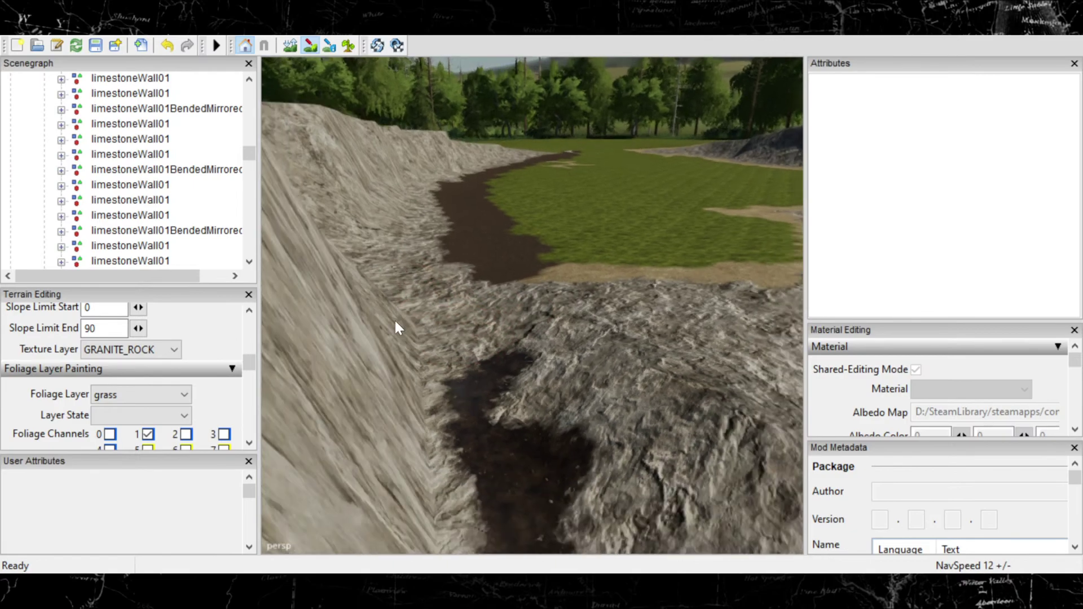
Step: Dab GRANITE_ROCK onto the sandy bank at the foot of the outcrop and switch the texture layer back to MUD_DARK
{"action": "scroll", "coordinate": [566, 311], "scroll_direction": "up", "scroll_amount": 5}
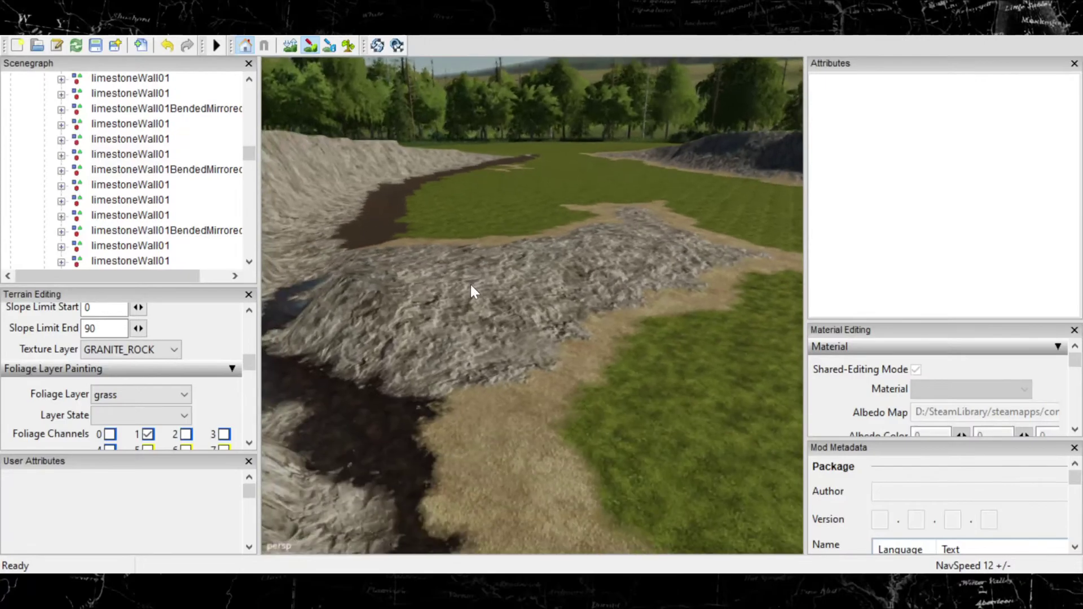
{"action": "scroll", "coordinate": [432, 300], "scroll_direction": "down", "scroll_amount": 5}
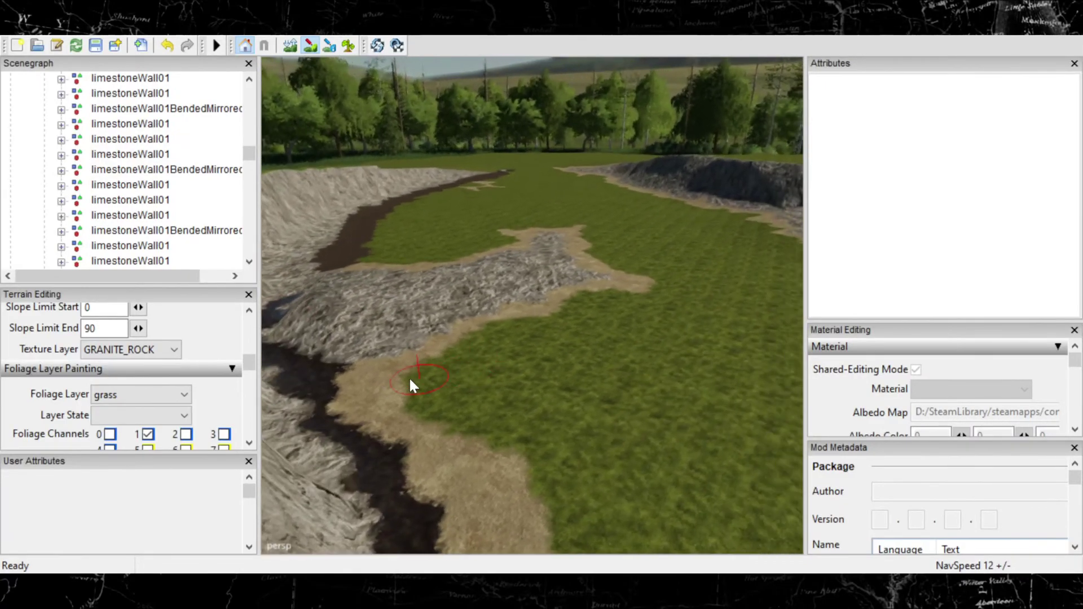
{"action": "left_click_drag", "start_coordinate": [342, 402], "coordinate": [342, 389]}
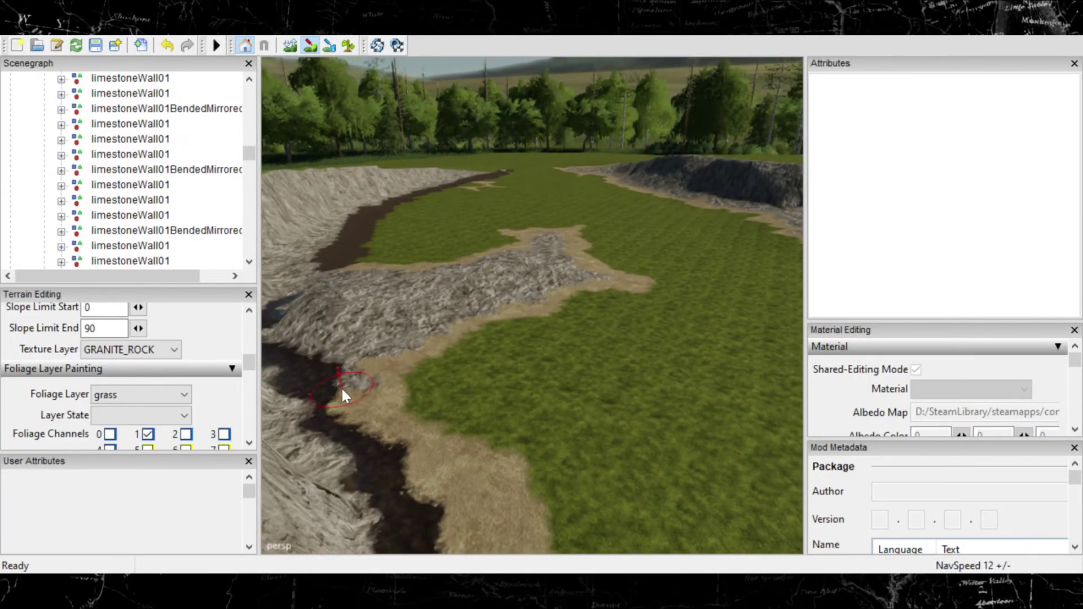
{"action": "left_click", "coordinate": [165, 344]}
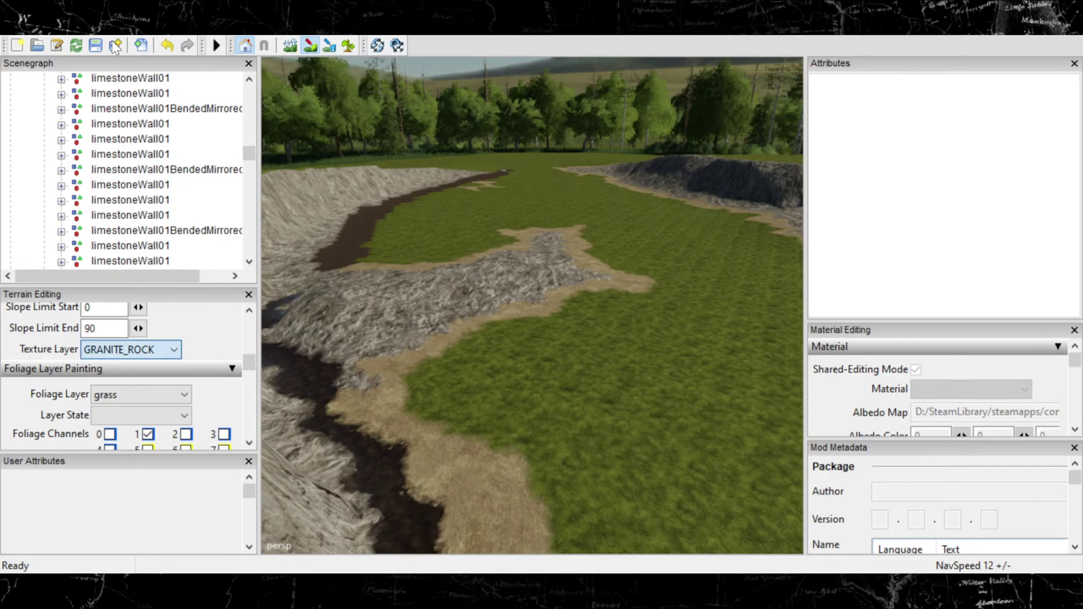
{"action": "key", "text": "m"}
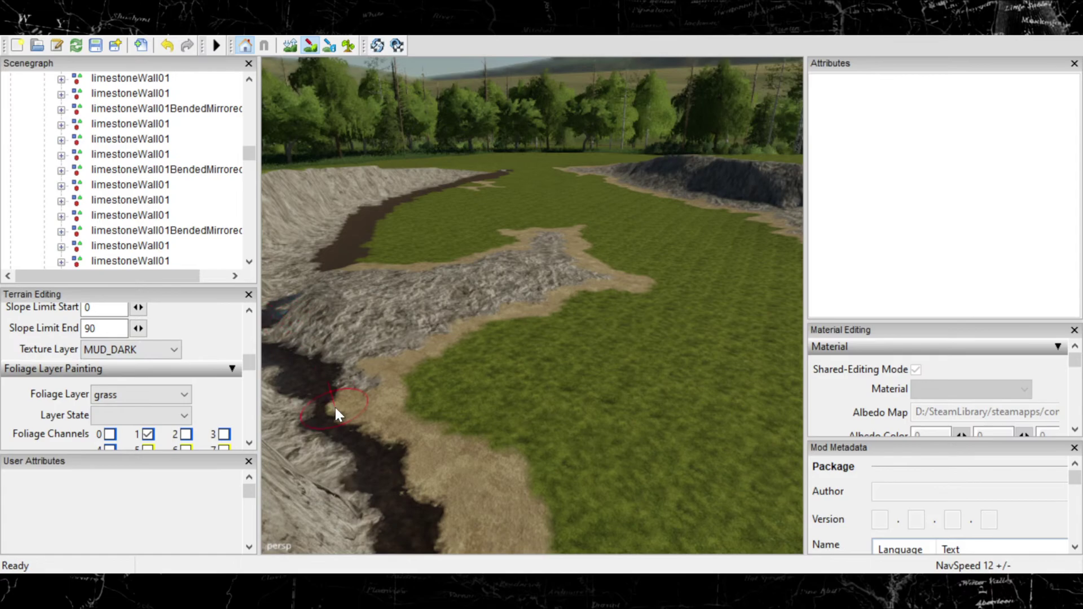
Step: Paint MUD_DARK over the sandy bank below the rock outcrop, widening the stream bed toward the grass edge
{"action": "left_click", "coordinate": [347, 421]}
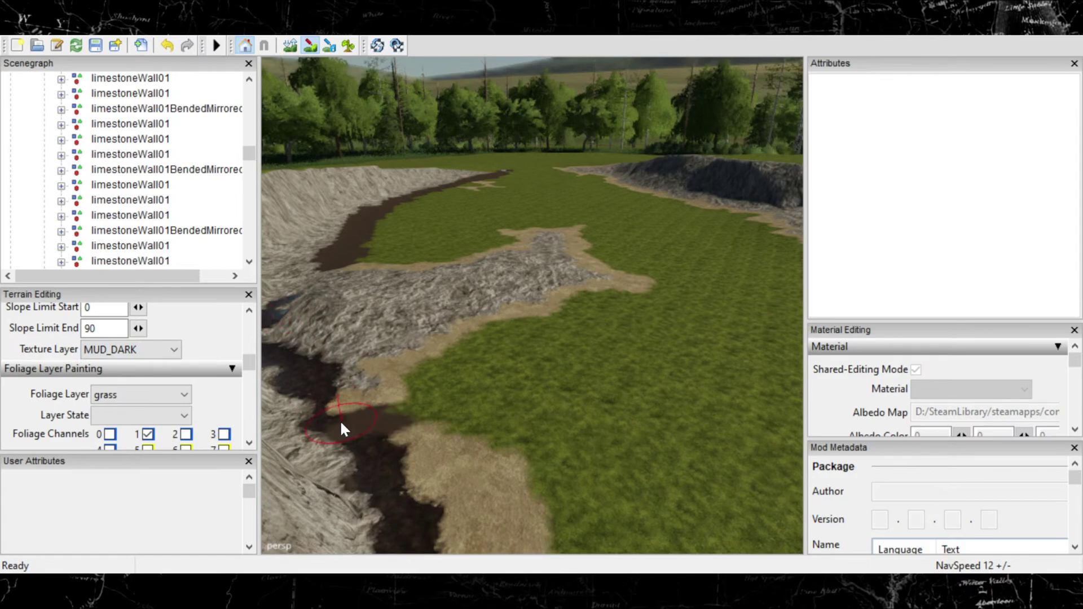
{"action": "mouse_move", "coordinate": [340, 424]}
{"action": "left_mouse_down"}
{"action": "mouse_move", "coordinate": [366, 439]}
{"action": "mouse_move", "coordinate": [383, 490]}
{"action": "left_mouse_up"}
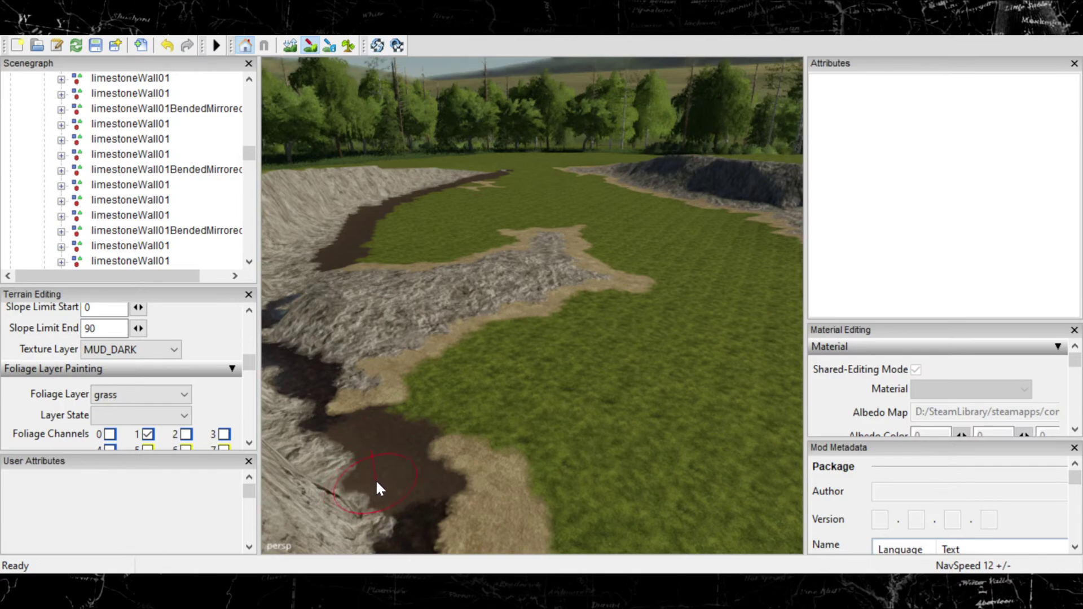
{"action": "middle_click_drag", "start_coordinate": [379, 471], "coordinate": [371, 406], "text": "alt"}
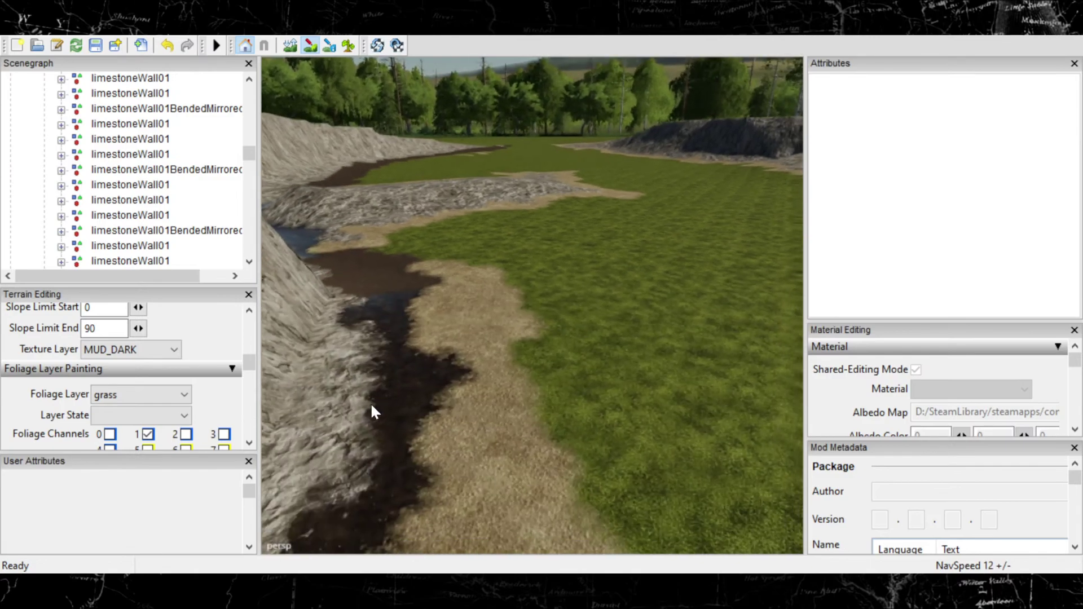
{"action": "left_click_drag", "start_coordinate": [405, 288], "coordinate": [435, 445]}
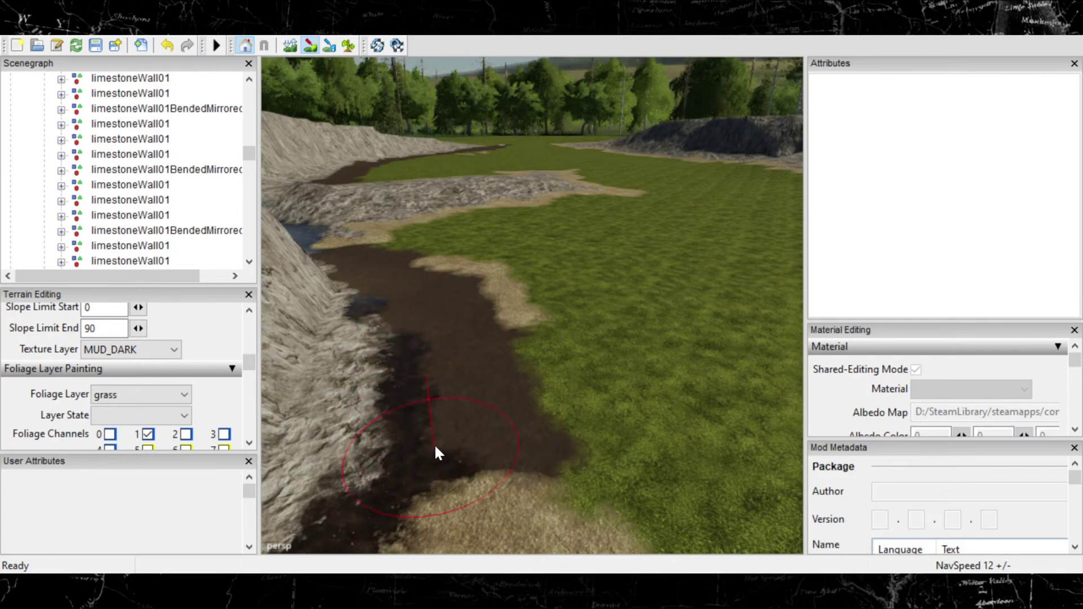
Step: Continue the MUD_DARK bank over the sand strip on the grass side of the stream, following the rock wall's curve
{"action": "scroll", "coordinate": [435, 444], "scroll_direction": "down", "scroll_amount": 3}
{"action": "scroll", "coordinate": [351, 374], "scroll_direction": "down", "scroll_amount": 1}
{"action": "scroll", "coordinate": [337, 380], "scroll_direction": "up", "scroll_amount": 2}
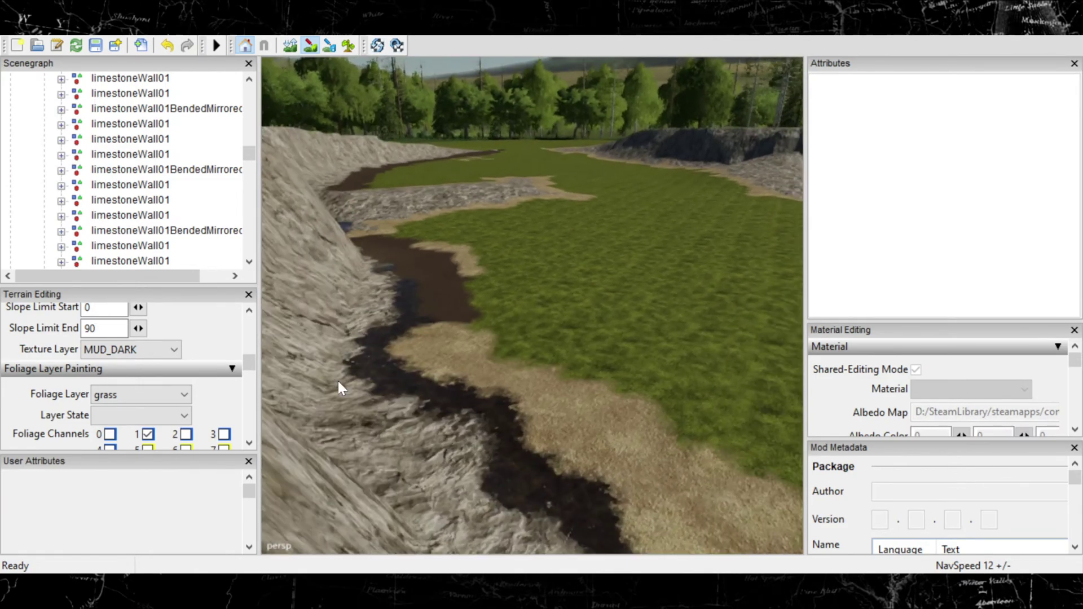
{"action": "mouse_move", "coordinate": [456, 333]}
{"action": "left_mouse_down"}
{"action": "mouse_move", "coordinate": [435, 329]}
{"action": "mouse_move", "coordinate": [418, 344]}
{"action": "mouse_move", "coordinate": [490, 380]}
{"action": "left_mouse_up"}
{"action": "mouse_move", "coordinate": [522, 397]}
{"action": "left_mouse_down"}
{"action": "mouse_move", "coordinate": [607, 460]}
{"action": "mouse_move", "coordinate": [658, 478]}
{"action": "mouse_move", "coordinate": [649, 504]}
{"action": "left_mouse_up"}
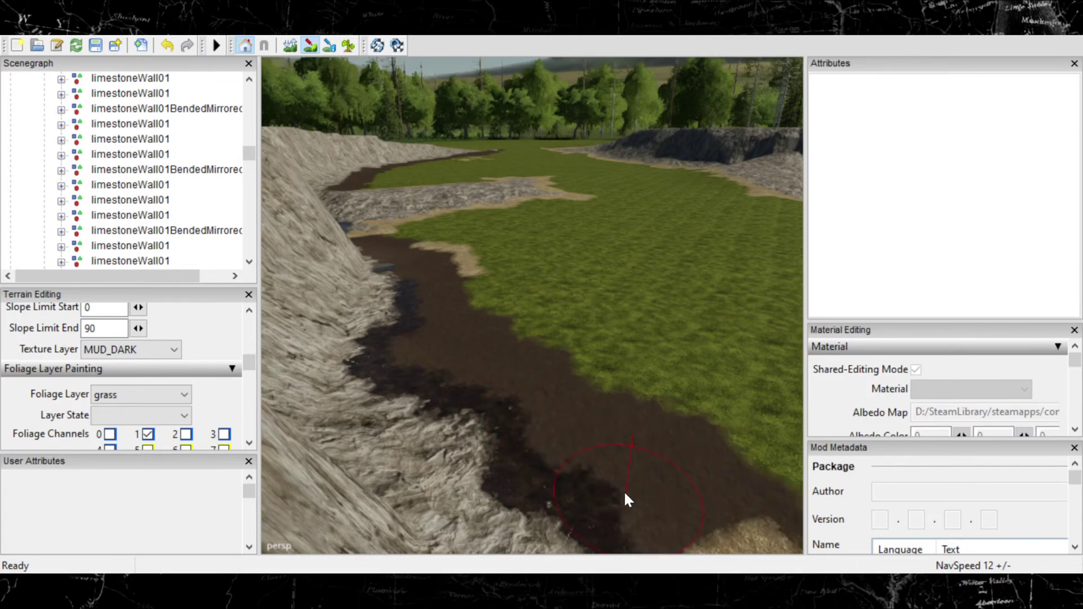
{"action": "scroll", "coordinate": [624, 491], "scroll_direction": "down", "scroll_amount": 3}
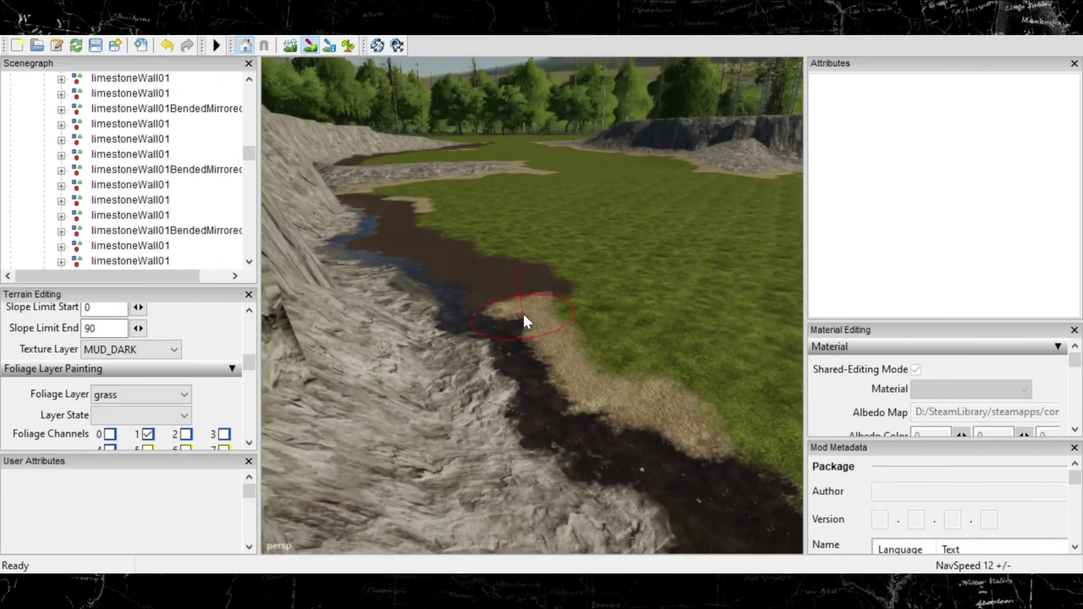
{"action": "mouse_move", "coordinate": [525, 307]}
{"action": "left_mouse_down"}
{"action": "mouse_move", "coordinate": [525, 298]}
{"action": "mouse_move", "coordinate": [547, 314]}
{"action": "mouse_move", "coordinate": [590, 378]}
{"action": "mouse_move", "coordinate": [666, 422]}
{"action": "left_mouse_up"}
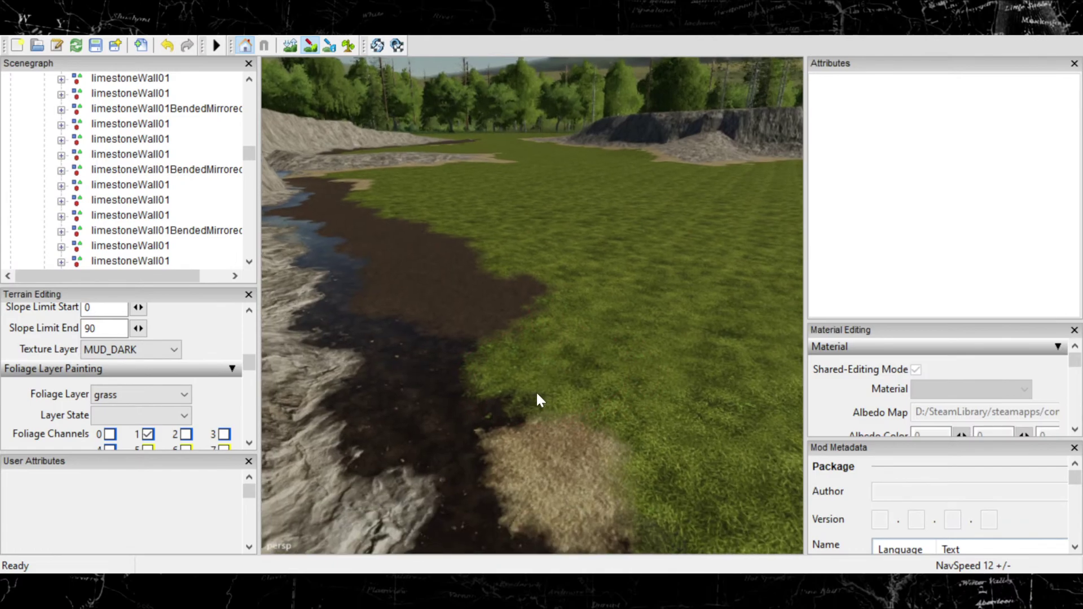
{"action": "mouse_move", "coordinate": [543, 305]}
{"action": "left_mouse_down"}
{"action": "mouse_move", "coordinate": [552, 334]}
{"action": "mouse_move", "coordinate": [543, 336]}
{"action": "mouse_move", "coordinate": [616, 375]}
{"action": "mouse_move", "coordinate": [631, 432]}
{"action": "left_mouse_up"}
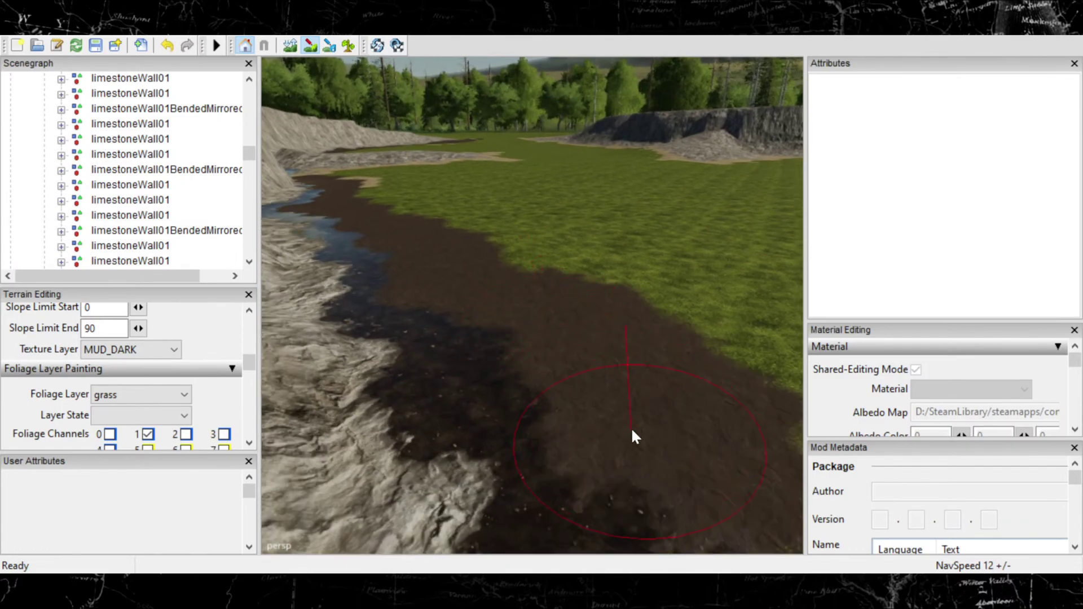
Step: Undo the misplaced mud dabs and cover the sand patch at the foot of the rock wall with MUD_DARK
{"action": "mouse_move", "coordinate": [630, 431]}
{"action": "right_mouse_down"}
{"action": "mouse_move", "coordinate": [553, 423]}
{"action": "mouse_move", "coordinate": [530, 393]}
{"action": "mouse_move", "coordinate": [520, 402]}
{"action": "right_mouse_up"}
{"action": "scroll", "coordinate": [455, 442], "scroll_direction": "down", "scroll_amount": 5, "text": "ctrl"}
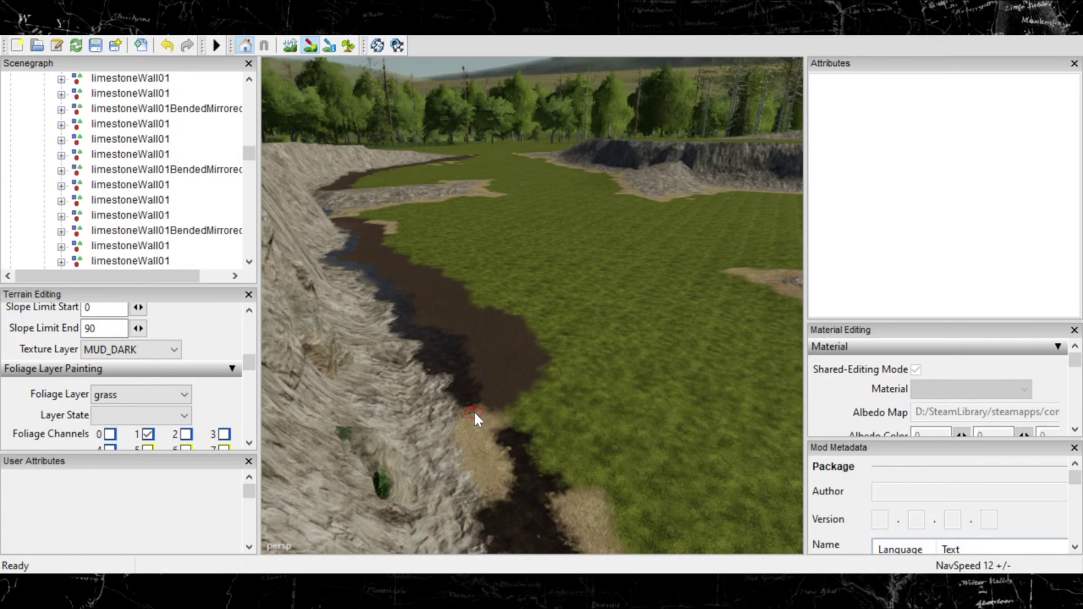
{"action": "key", "text": "ctrl+z"}
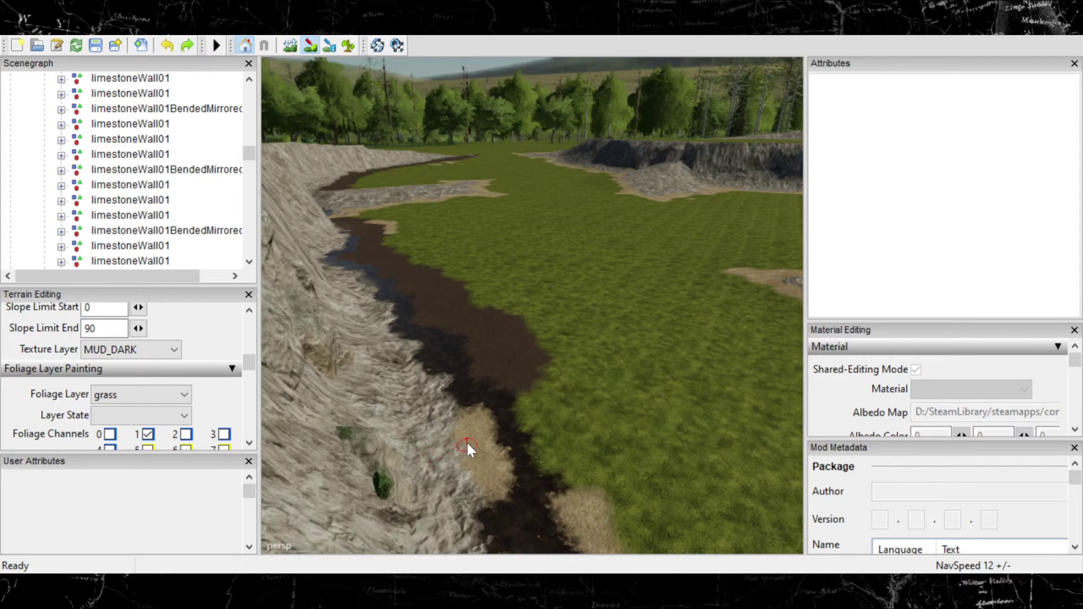
{"action": "left_click_drag", "start_coordinate": [467, 445], "coordinate": [480, 446]}
{"action": "key", "text": "ctrl+z"}
{"action": "left_click_drag", "start_coordinate": [432, 453], "coordinate": [475, 441]}
{"action": "left_click", "coordinate": [476, 423]}
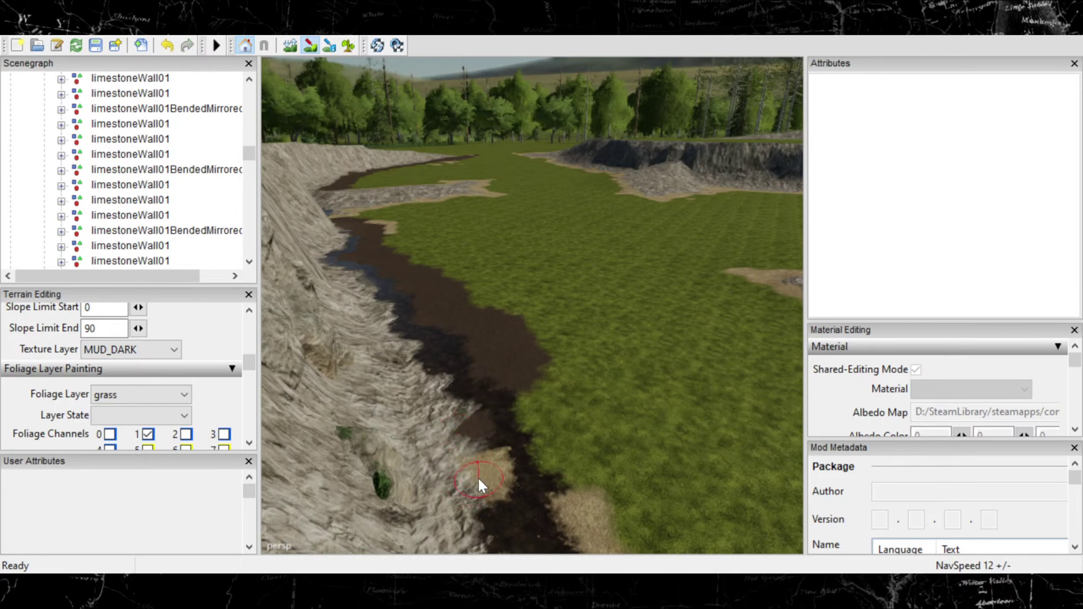
{"action": "mouse_move", "coordinate": [479, 476]}
{"action": "left_mouse_down"}
{"action": "mouse_move", "coordinate": [472, 488]}
{"action": "mouse_move", "coordinate": [468, 474]}
{"action": "left_mouse_up"}
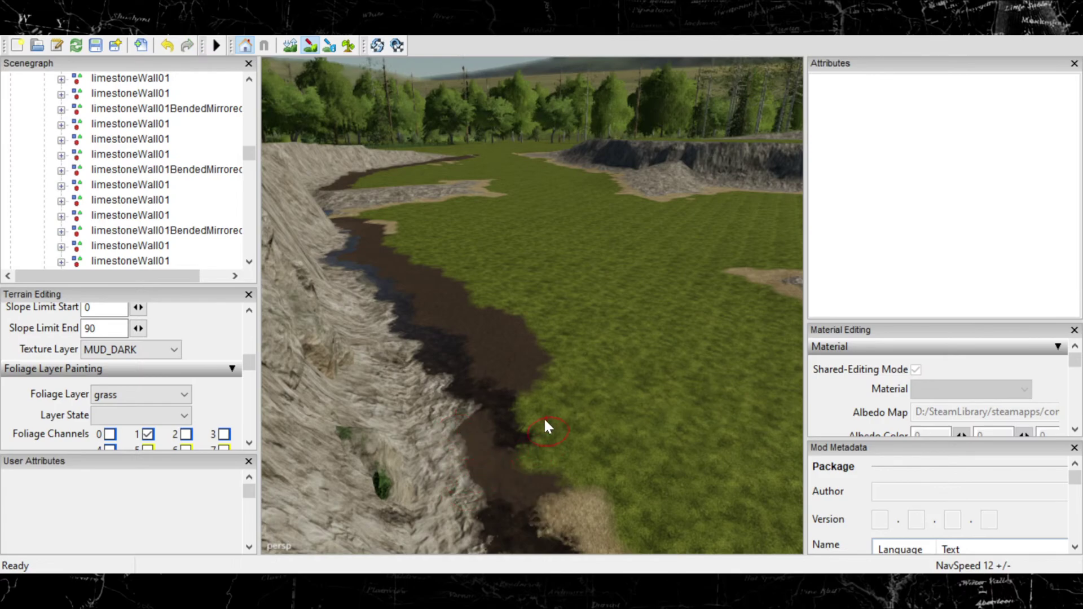
Step: Widen the stream bed with MUD_DARK into the grass edge, as far as the next sandy patch at the bend
{"action": "mouse_move", "coordinate": [536, 411]}
{"action": "left_mouse_down"}
{"action": "mouse_move", "coordinate": [515, 418]}
{"action": "mouse_move", "coordinate": [561, 475]}
{"action": "mouse_move", "coordinate": [527, 462]}
{"action": "mouse_move", "coordinate": [557, 514]}
{"action": "left_mouse_up"}
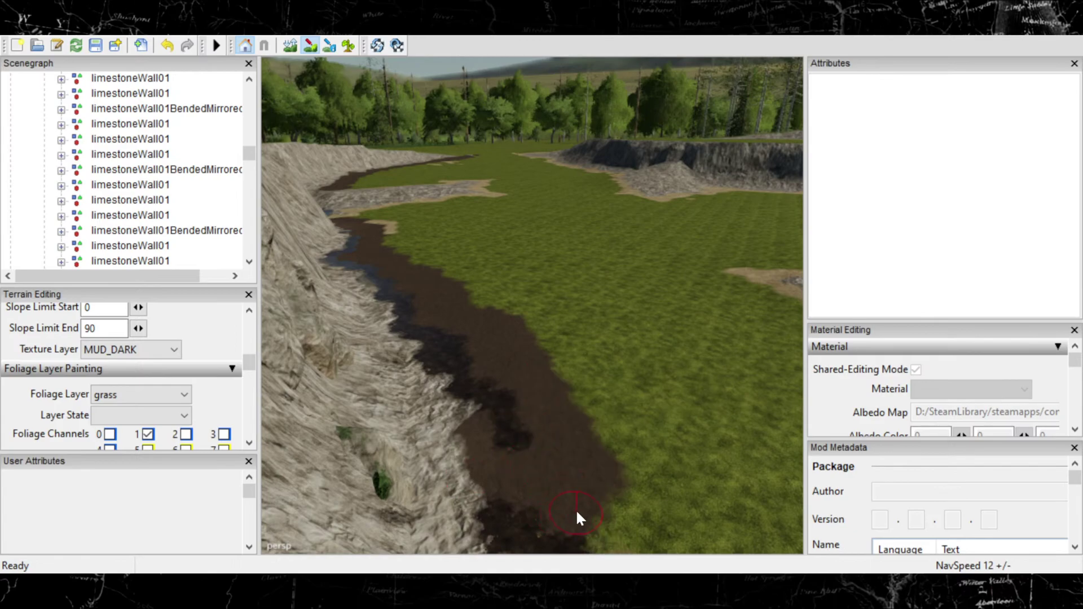
{"action": "middle_click_drag", "start_coordinate": [631, 473], "coordinate": [594, 423], "text": "alt"}
{"action": "mouse_move", "coordinate": [558, 319]}
{"action": "left_mouse_down"}
{"action": "mouse_move", "coordinate": [519, 310]}
{"action": "mouse_move", "coordinate": [512, 352]}
{"action": "mouse_move", "coordinate": [515, 340]}
{"action": "mouse_move", "coordinate": [501, 345]}
{"action": "mouse_move", "coordinate": [654, 397]}
{"action": "left_mouse_up"}
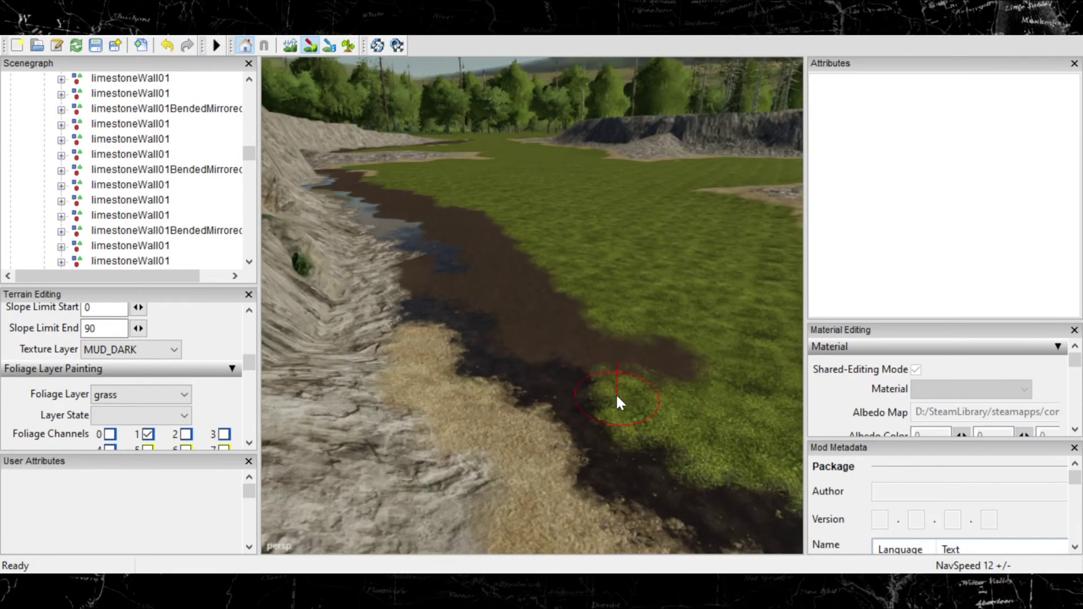
{"action": "key", "text": "s"}
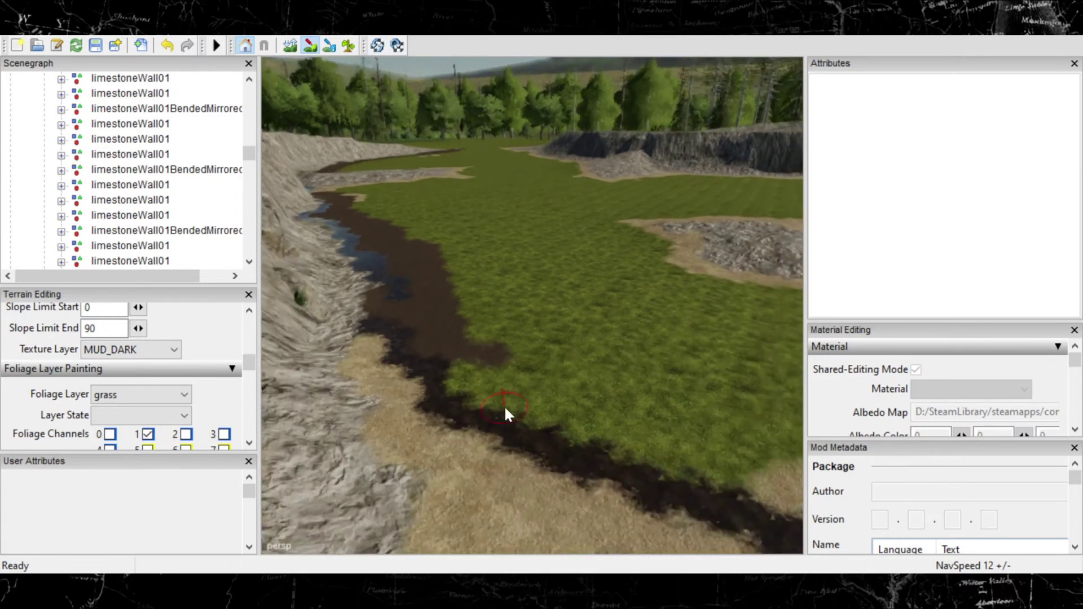
{"action": "mouse_move", "coordinate": [464, 363]}
{"action": "left_mouse_down"}
{"action": "mouse_move", "coordinate": [464, 387]}
{"action": "mouse_move", "coordinate": [476, 387]}
{"action": "mouse_move", "coordinate": [450, 391]}
{"action": "mouse_move", "coordinate": [695, 453]}
{"action": "mouse_move", "coordinate": [618, 435]}
{"action": "left_mouse_up"}
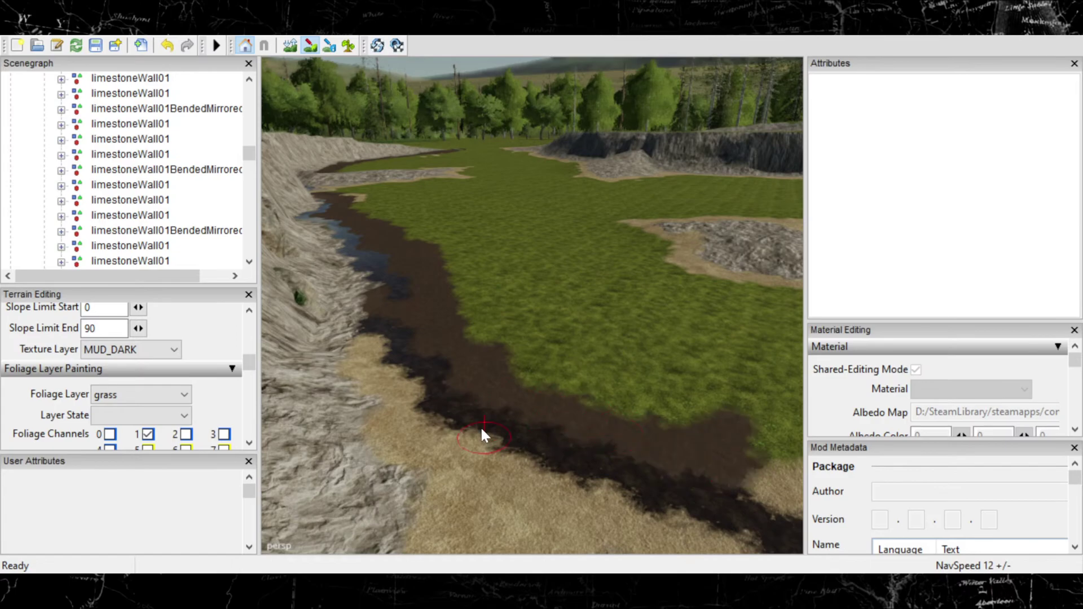
Step: Undo the last mud dab and paint MUD_DARK across the sandy bank on the rock side of the bend, up to the rocks
{"action": "mouse_move", "coordinate": [462, 419]}
{"action": "middle_mouse_down", "text": "alt"}
{"action": "mouse_move", "coordinate": [414, 425]}
{"action": "mouse_move", "coordinate": [425, 418]}
{"action": "middle_mouse_up", "text": "alt"}
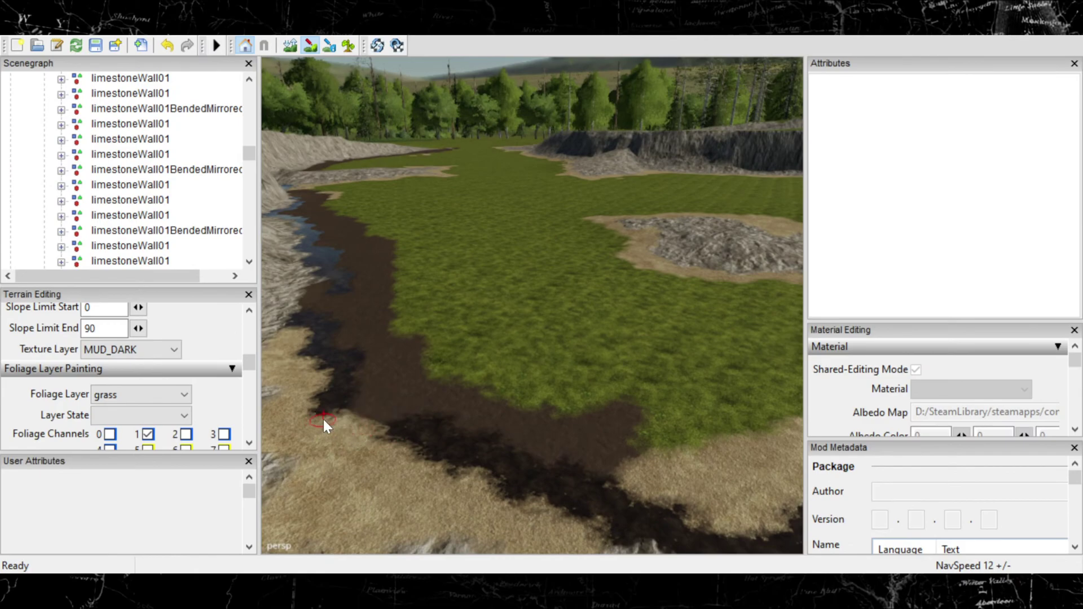
{"action": "key", "text": "ctrl+z"}
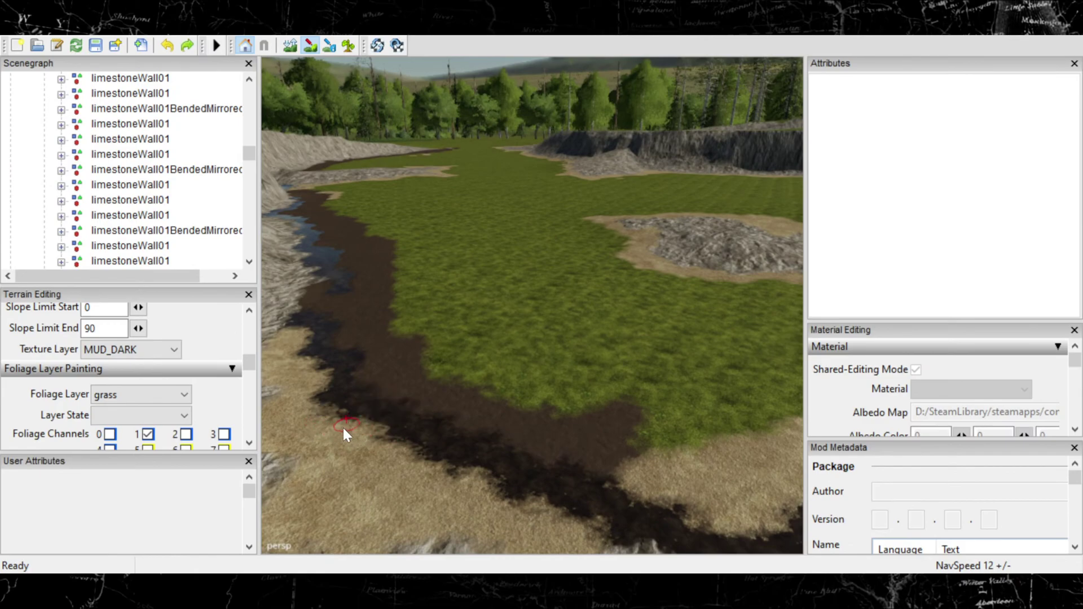
{"action": "left_click_drag", "start_coordinate": [339, 466], "coordinate": [370, 500]}
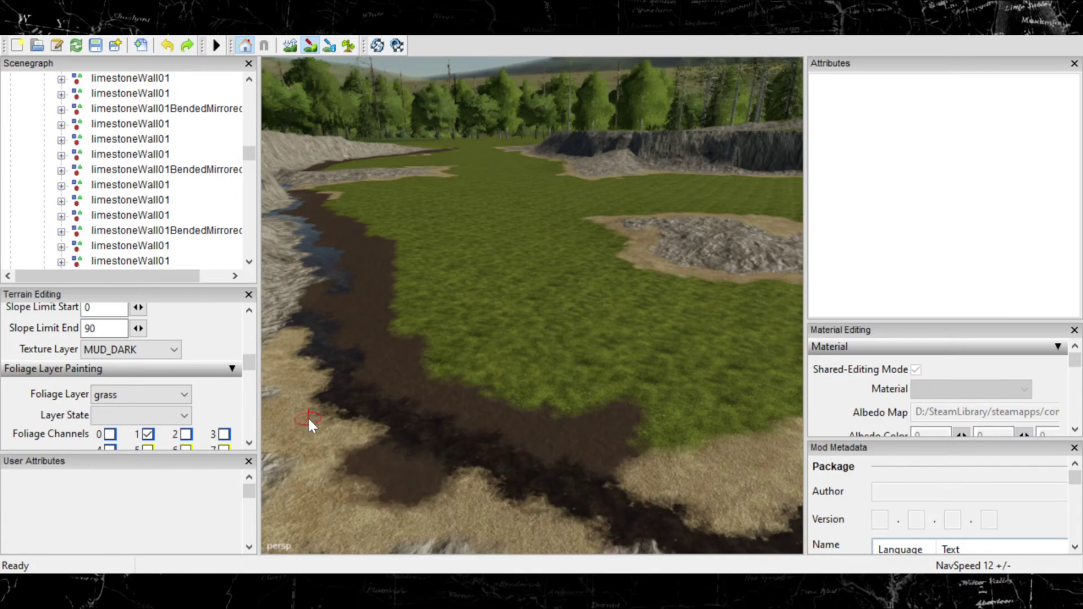
{"action": "left_click_drag", "start_coordinate": [324, 404], "coordinate": [279, 428]}
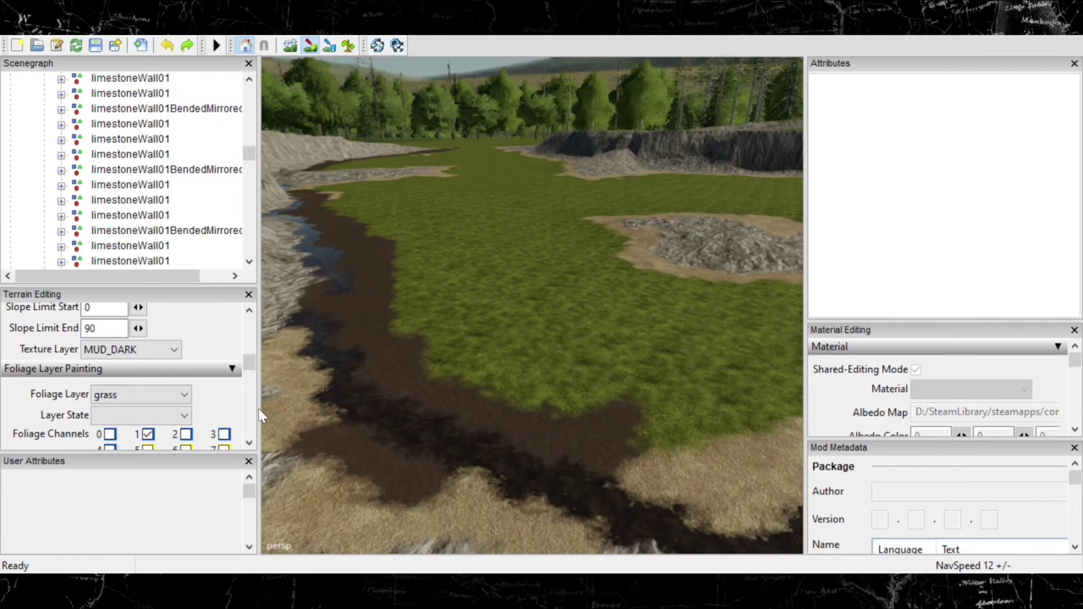
{"action": "left_click_drag", "start_coordinate": [317, 416], "coordinate": [375, 446]}
{"action": "mouse_move", "coordinate": [438, 460]}
{"action": "middle_mouse_down", "text": "alt"}
{"action": "mouse_move", "coordinate": [409, 438]}
{"action": "mouse_move", "coordinate": [431, 460]}
{"action": "middle_mouse_up", "text": "alt"}
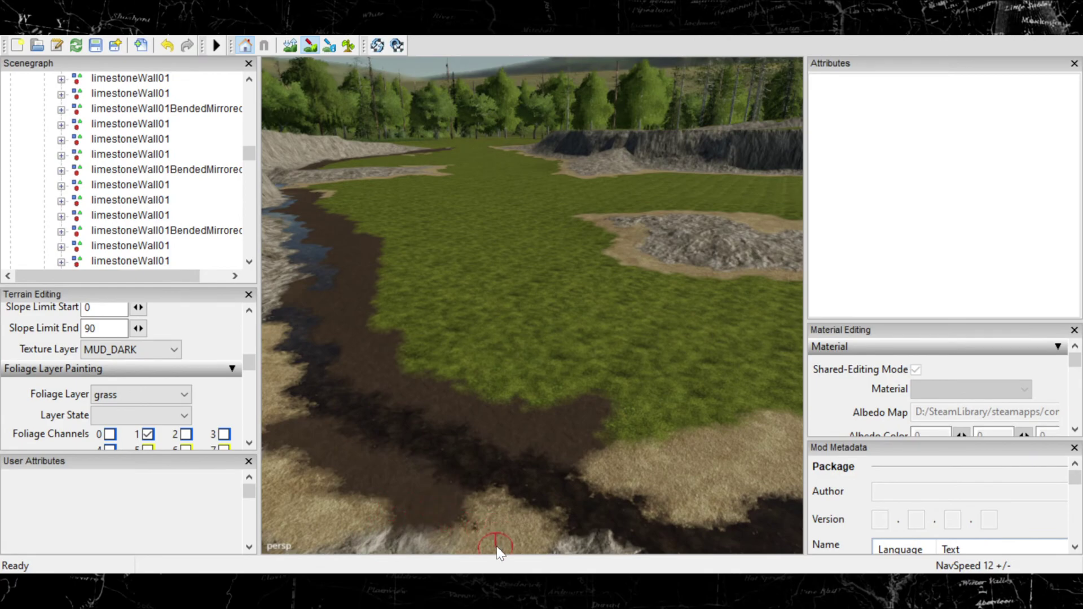
{"action": "middle_click_drag", "start_coordinate": [500, 560], "coordinate": [512, 498], "text": "alt"}
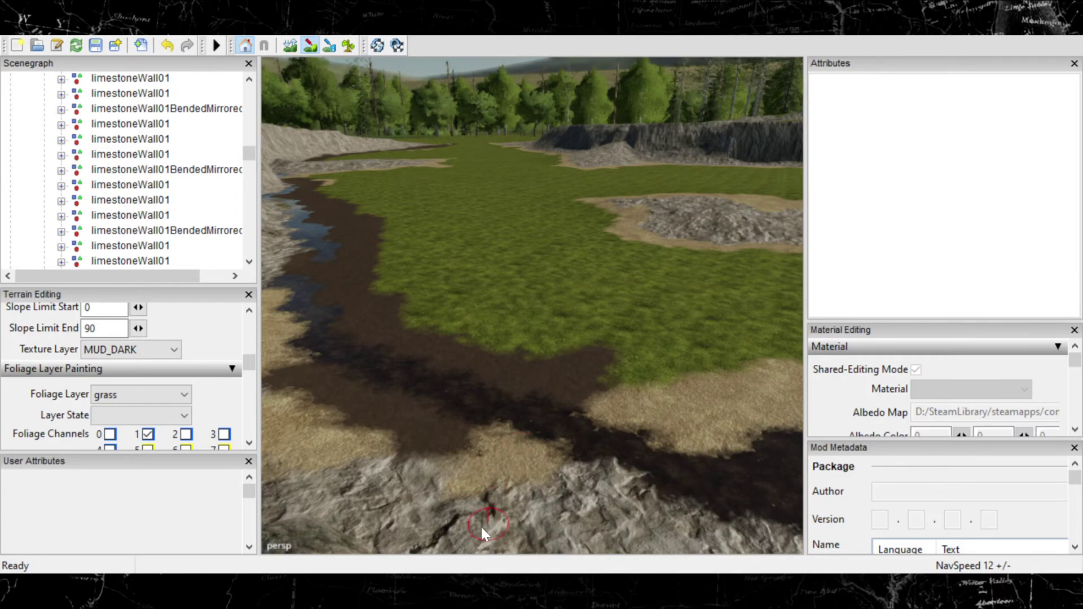
{"action": "left_click_drag", "start_coordinate": [496, 464], "coordinate": [474, 458]}
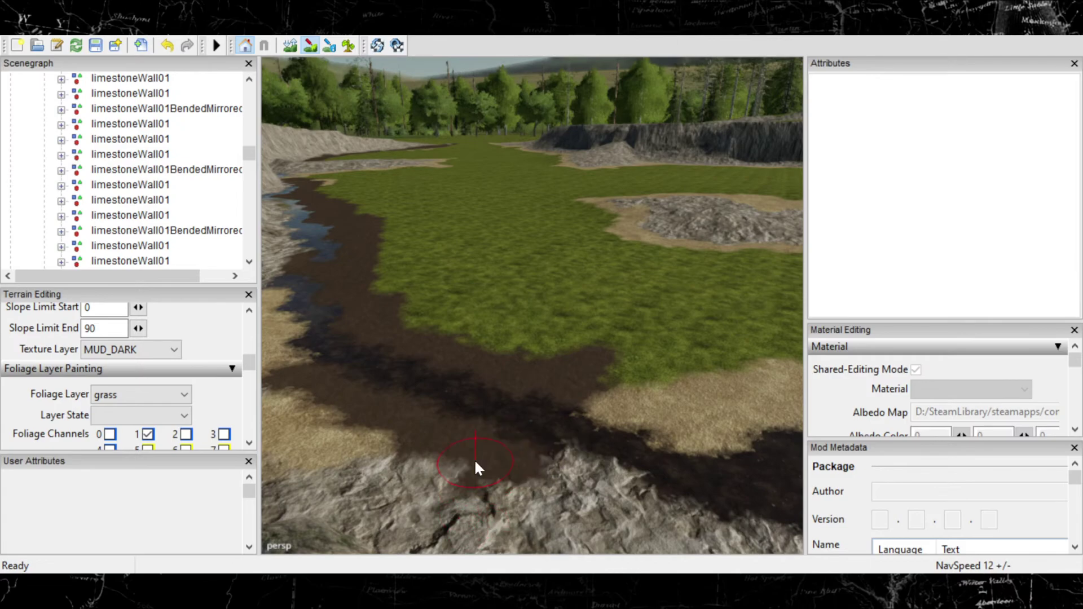
Step: Paint MUD_DARK over most of the sand on the grass side of the stream opposite the rocky corner
{"action": "mouse_move", "coordinate": [520, 457]}
{"action": "right_mouse_down"}
{"action": "mouse_move", "coordinate": [361, 432]}
{"action": "mouse_move", "coordinate": [422, 444]}
{"action": "mouse_move", "coordinate": [424, 435]}
{"action": "right_mouse_up"}
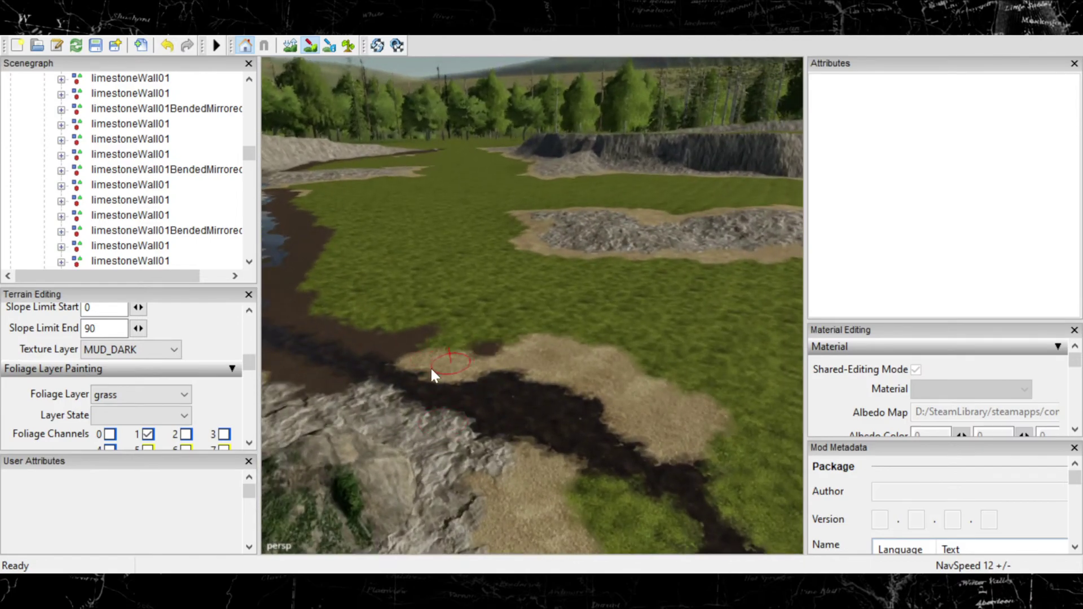
{"action": "mouse_move", "coordinate": [431, 370]}
{"action": "left_mouse_down"}
{"action": "mouse_move", "coordinate": [412, 363]}
{"action": "mouse_move", "coordinate": [457, 346]}
{"action": "mouse_move", "coordinate": [525, 371]}
{"action": "left_mouse_up"}
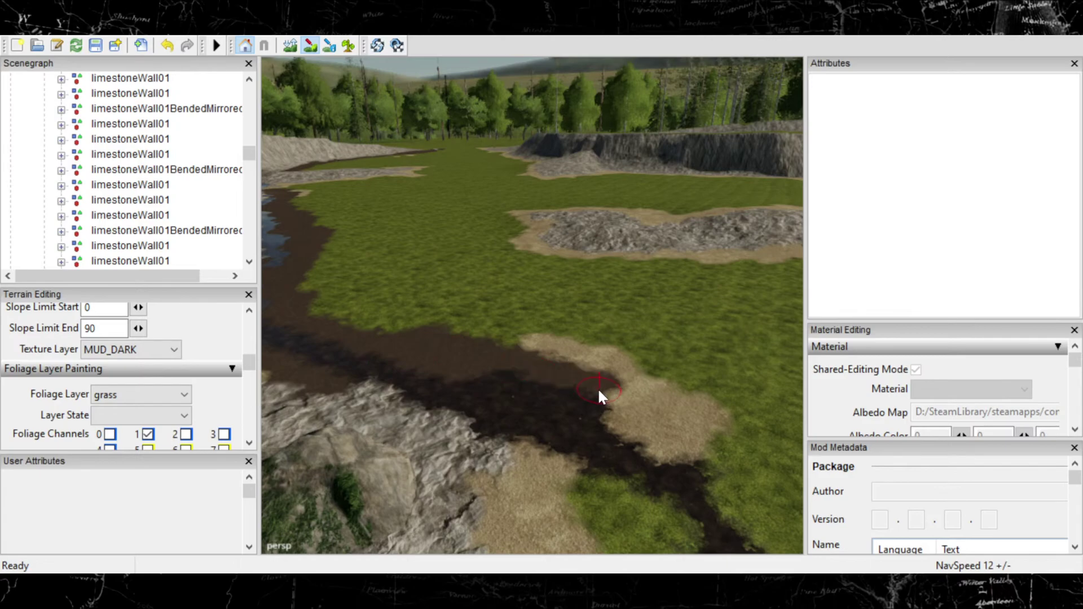
{"action": "mouse_move", "coordinate": [598, 392]}
{"action": "left_mouse_down"}
{"action": "mouse_move", "coordinate": [653, 430]}
{"action": "mouse_move", "coordinate": [645, 424]}
{"action": "mouse_move", "coordinate": [670, 416]}
{"action": "mouse_move", "coordinate": [615, 434]}
{"action": "left_mouse_up"}
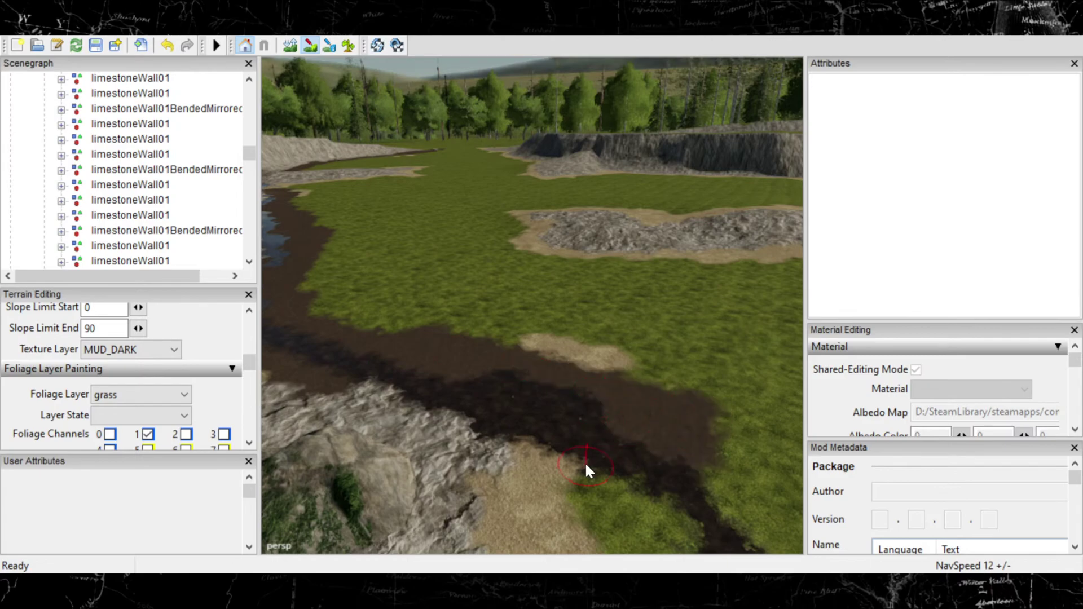
Step: Undo the last dab and paint a MUD_DARK strip over the grass between the stream and the sandy bank past the rocky corner
{"action": "scroll", "coordinate": [585, 462], "scroll_direction": "down", "scroll_amount": 5}
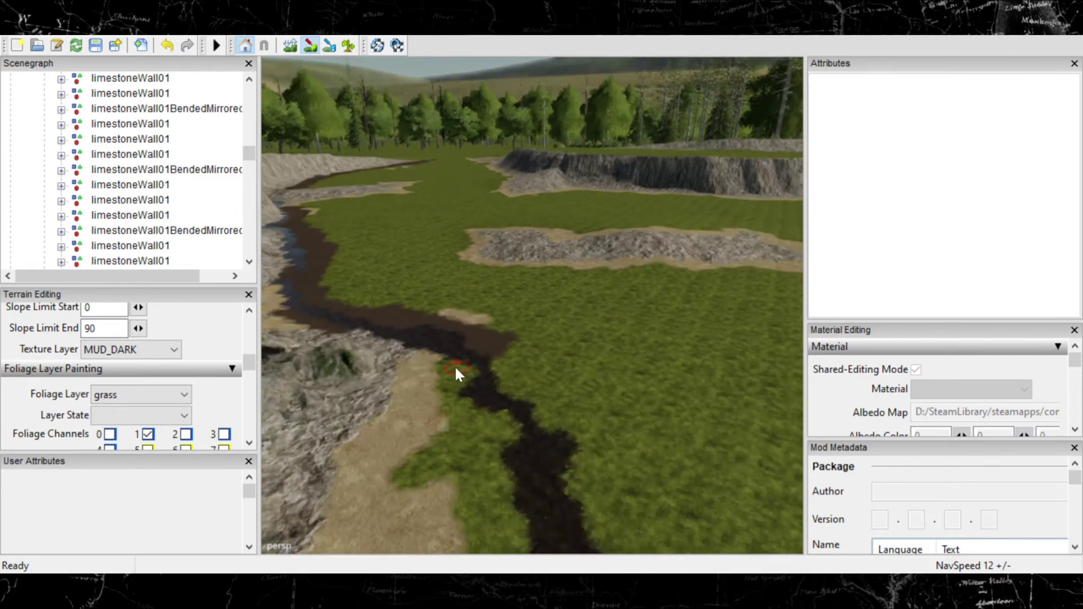
{"action": "key", "text": "ctrl+z"}
{"action": "left_click_drag", "start_coordinate": [439, 389], "coordinate": [437, 368]}
{"action": "mouse_move", "coordinate": [449, 410]}
{"action": "left_mouse_down"}
{"action": "mouse_move", "coordinate": [470, 436]}
{"action": "mouse_move", "coordinate": [446, 449]}
{"action": "mouse_move", "coordinate": [452, 435]}
{"action": "mouse_move", "coordinate": [476, 472]}
{"action": "mouse_move", "coordinate": [472, 543]}
{"action": "left_mouse_up"}
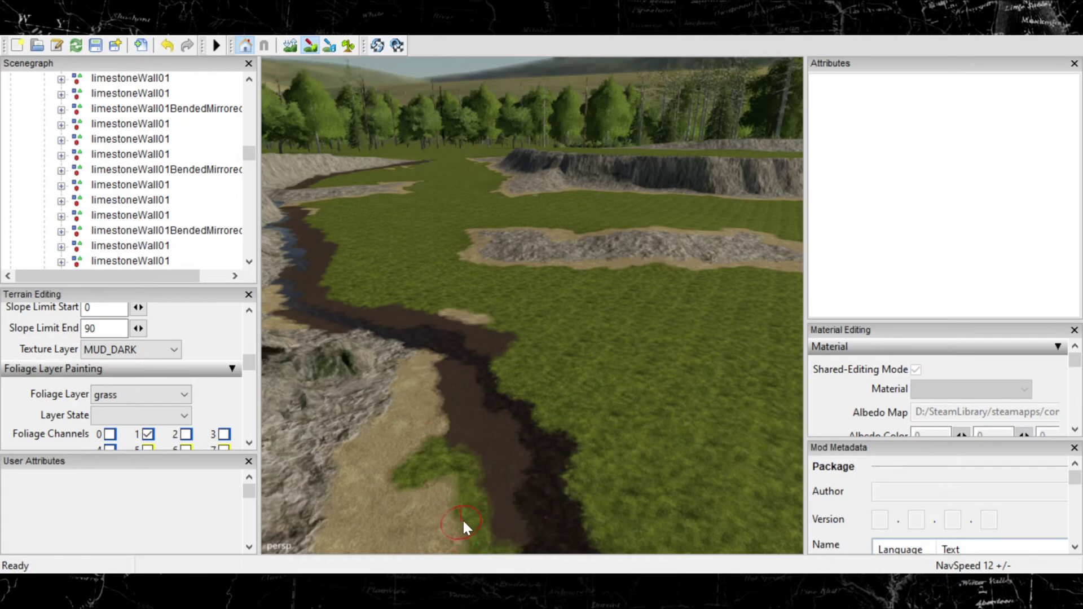
Step: Try extending the MUD_DARK strip down the stream bed along the edge of the sandy bank, and undo the strokes
{"action": "scroll", "coordinate": [494, 469], "scroll_direction": "down", "scroll_amount": 2}
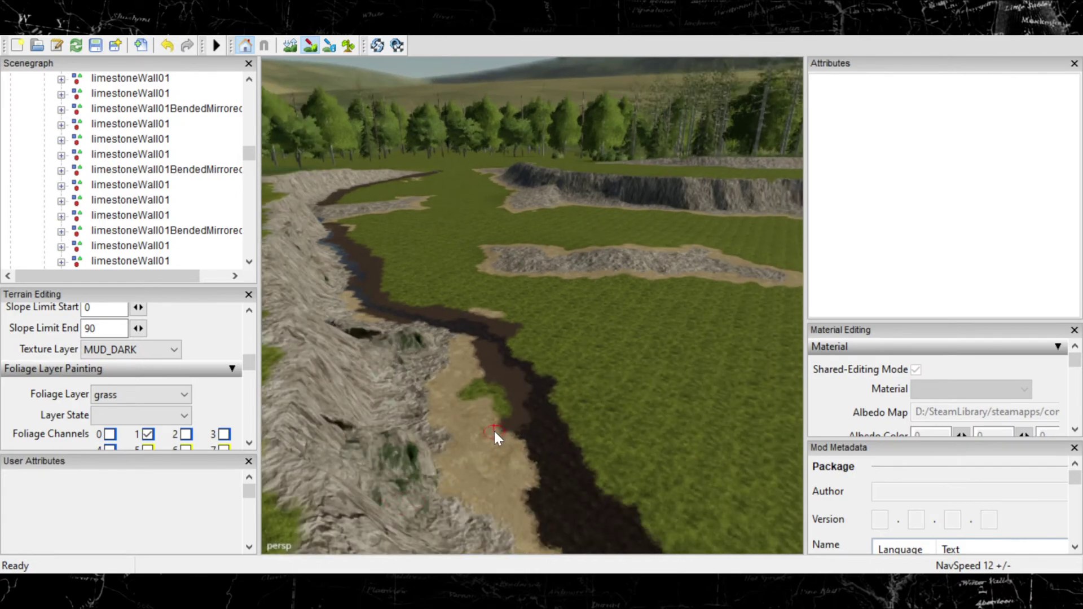
{"action": "mouse_move", "coordinate": [495, 431]}
{"action": "left_mouse_down"}
{"action": "mouse_move", "coordinate": [489, 451]}
{"action": "mouse_move", "coordinate": [509, 490]}
{"action": "left_mouse_up"}
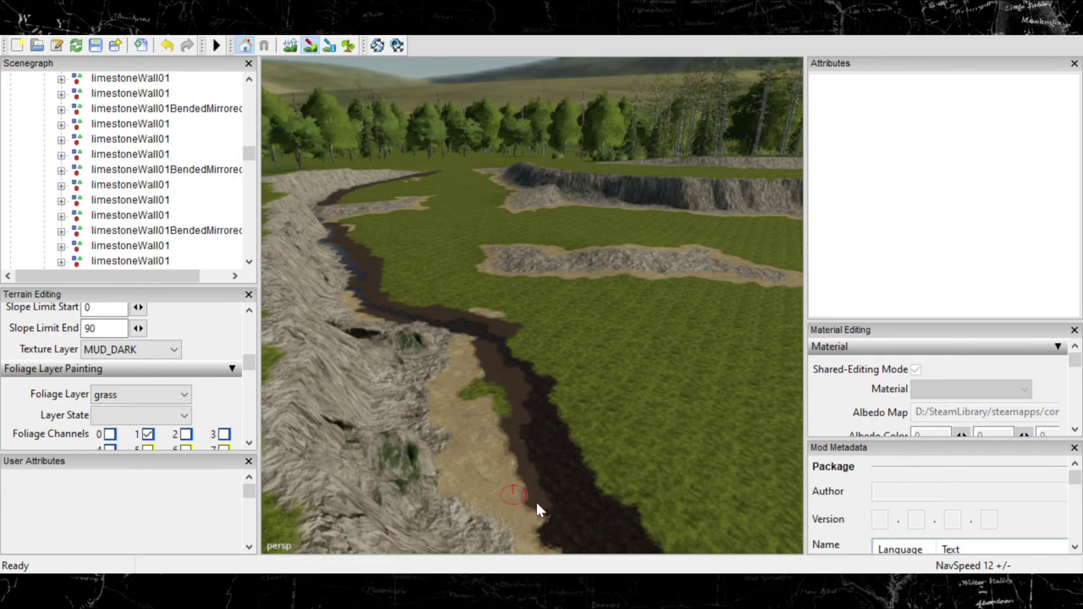
{"action": "scroll", "coordinate": [536, 506], "scroll_direction": "down", "scroll_amount": 2}
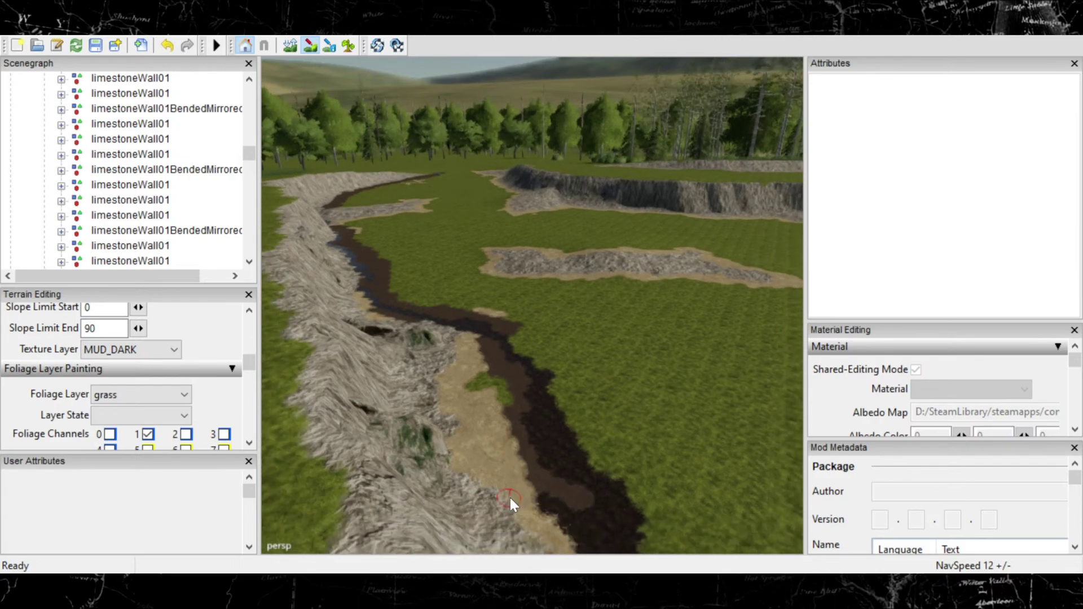
{"action": "scroll", "coordinate": [509, 495], "scroll_direction": "up", "scroll_amount": 5}
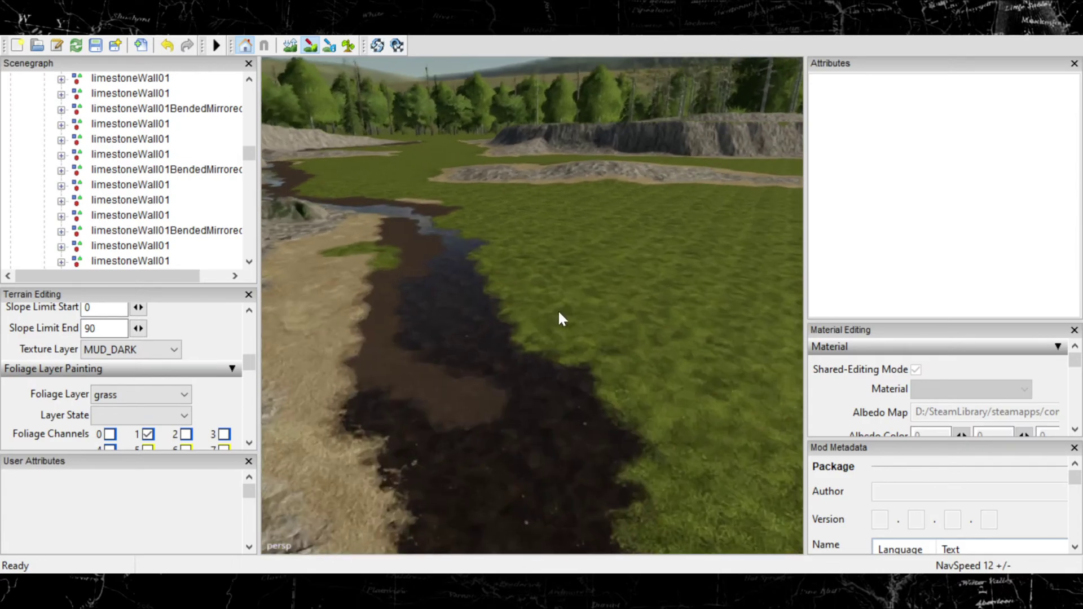
{"action": "scroll", "coordinate": [522, 359], "scroll_direction": "down", "scroll_amount": 5}
{"action": "scroll", "coordinate": [508, 332], "scroll_direction": "up", "scroll_amount": 4}
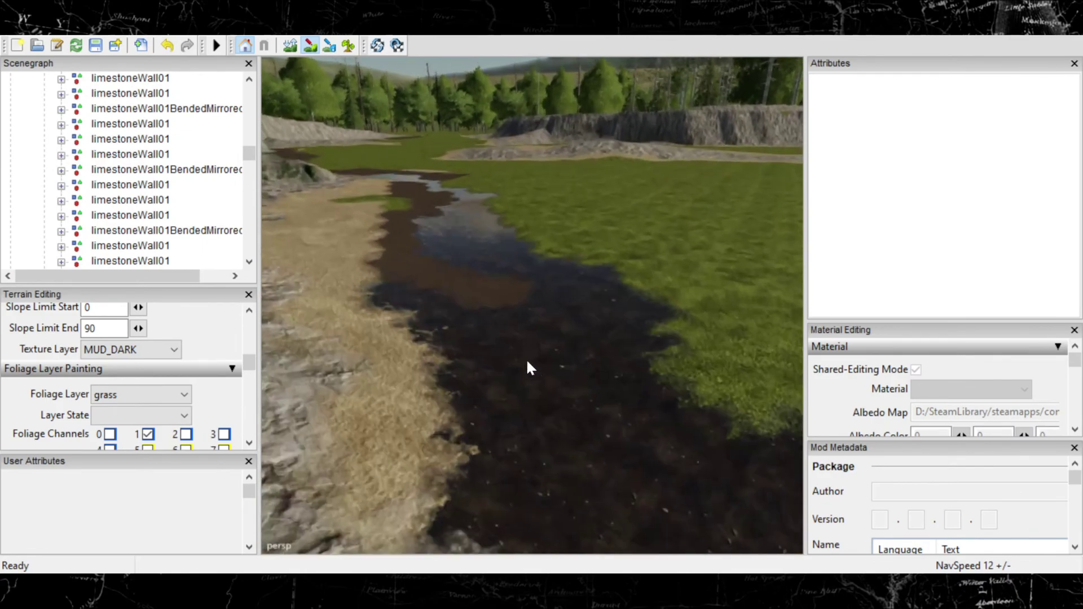
{"action": "scroll", "coordinate": [528, 366], "scroll_direction": "down", "scroll_amount": 3}
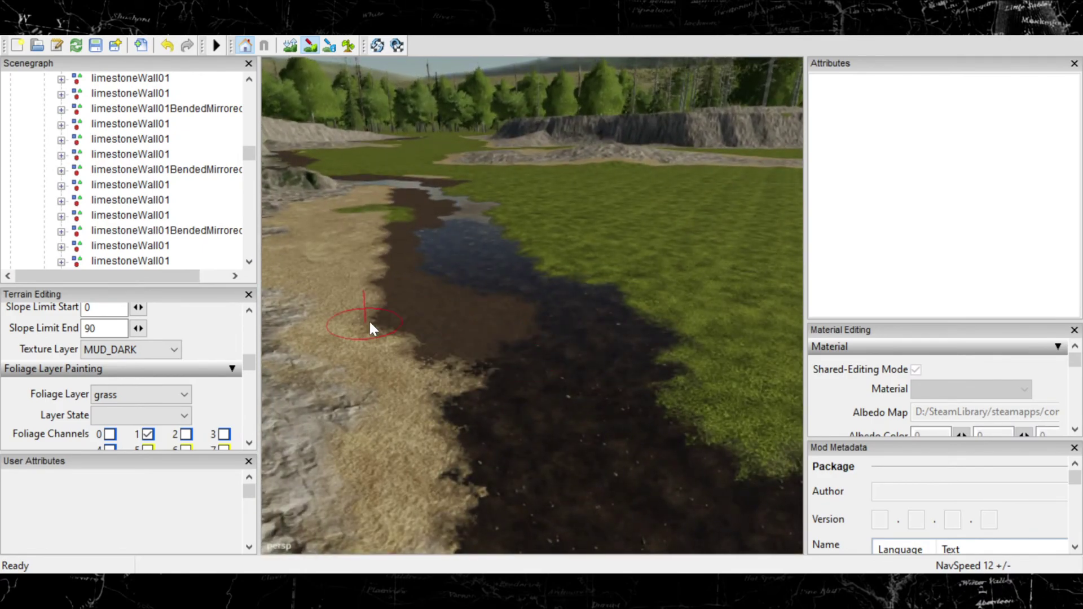
{"action": "mouse_move", "coordinate": [370, 325]}
{"action": "left_mouse_down"}
{"action": "mouse_move", "coordinate": [451, 364]}
{"action": "mouse_move", "coordinate": [466, 411]}
{"action": "mouse_move", "coordinate": [455, 446]}
{"action": "mouse_move", "coordinate": [439, 424]}
{"action": "left_mouse_up"}
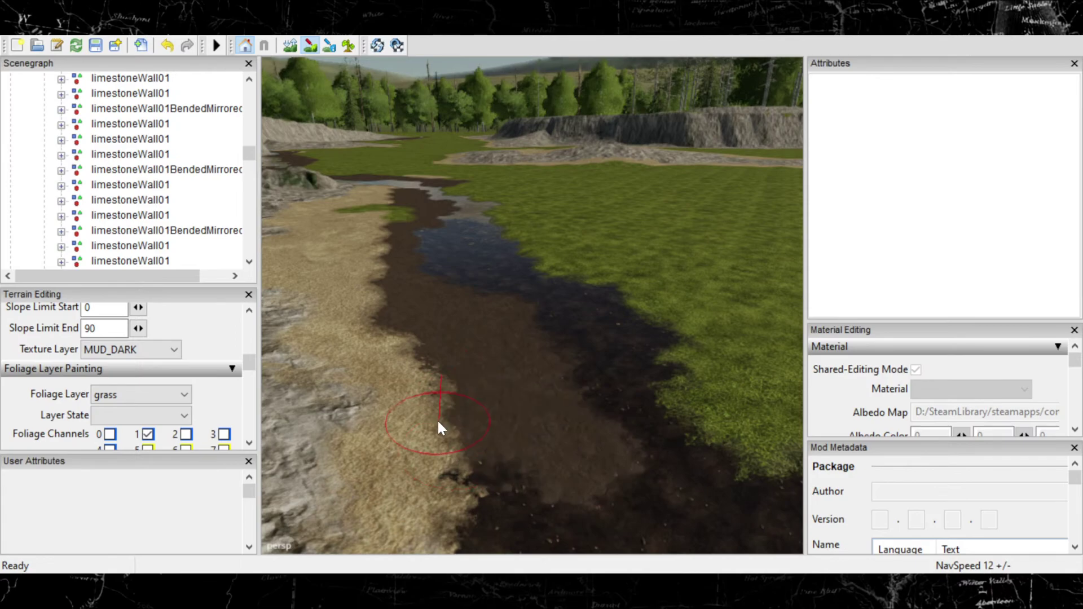
{"action": "scroll", "coordinate": [488, 385], "scroll_direction": "up", "scroll_amount": 3}
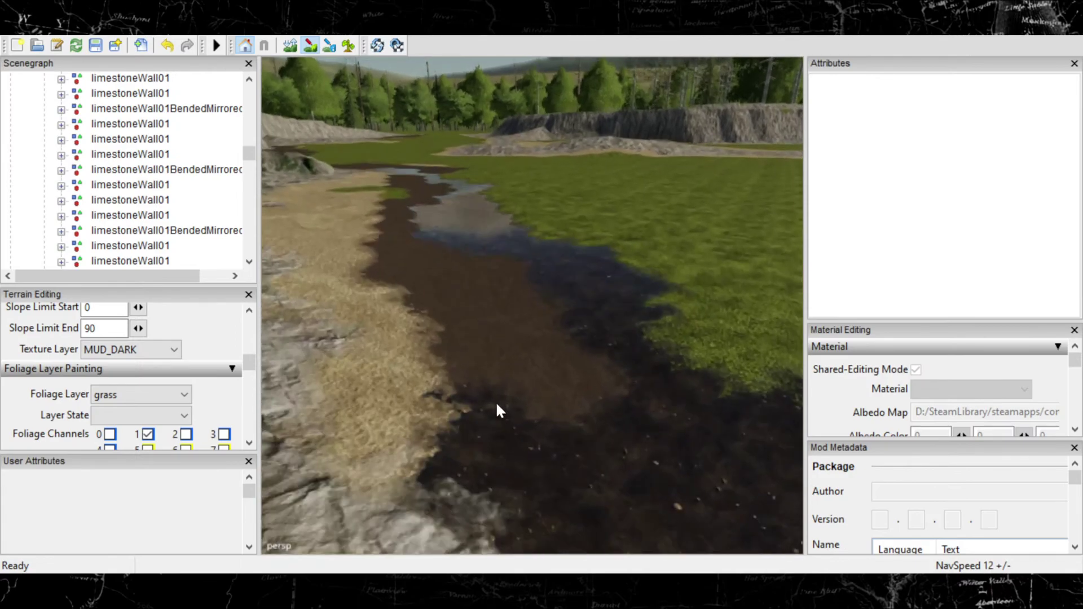
{"action": "scroll", "coordinate": [497, 411], "scroll_direction": "down", "scroll_amount": 3}
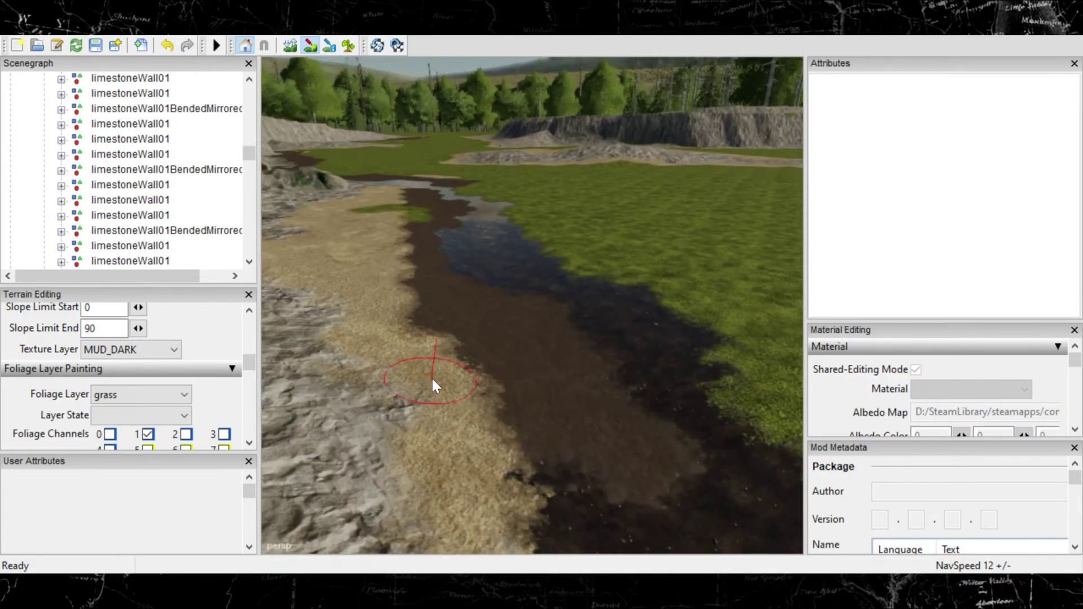
{"action": "key", "text": "ctrl+z"}
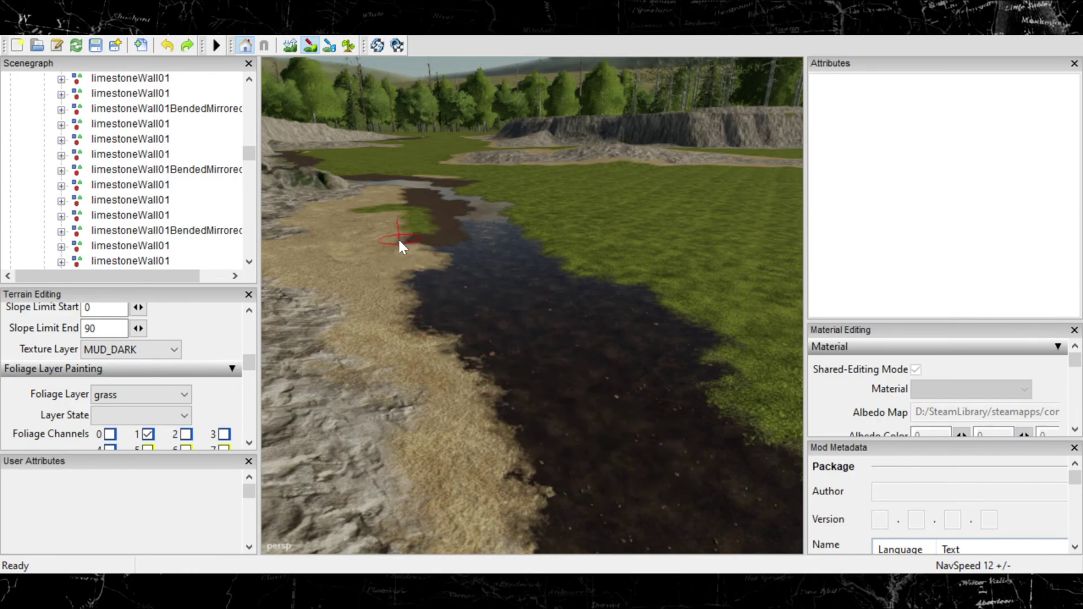
Step: Paint MUD_DARK over the sandy bank between the stream and the rocks, from below the grass patch to where the rock meets the water
{"action": "mouse_move", "coordinate": [399, 240]}
{"action": "left_mouse_down"}
{"action": "mouse_move", "coordinate": [341, 337]}
{"action": "mouse_move", "coordinate": [357, 354]}
{"action": "mouse_move", "coordinate": [380, 452]}
{"action": "left_mouse_up"}
{"action": "middle_click_drag", "start_coordinate": [378, 445], "coordinate": [362, 428], "text": "alt"}
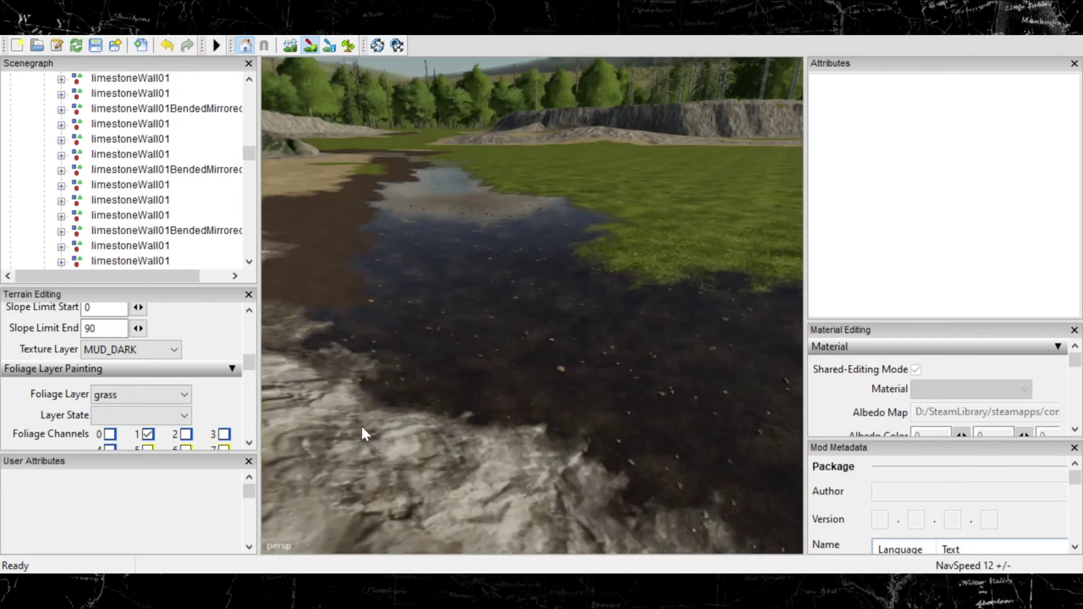
{"action": "scroll", "coordinate": [359, 423], "scroll_direction": "down", "scroll_amount": 2}
{"action": "scroll", "coordinate": [367, 425], "scroll_direction": "down", "scroll_amount": 2}
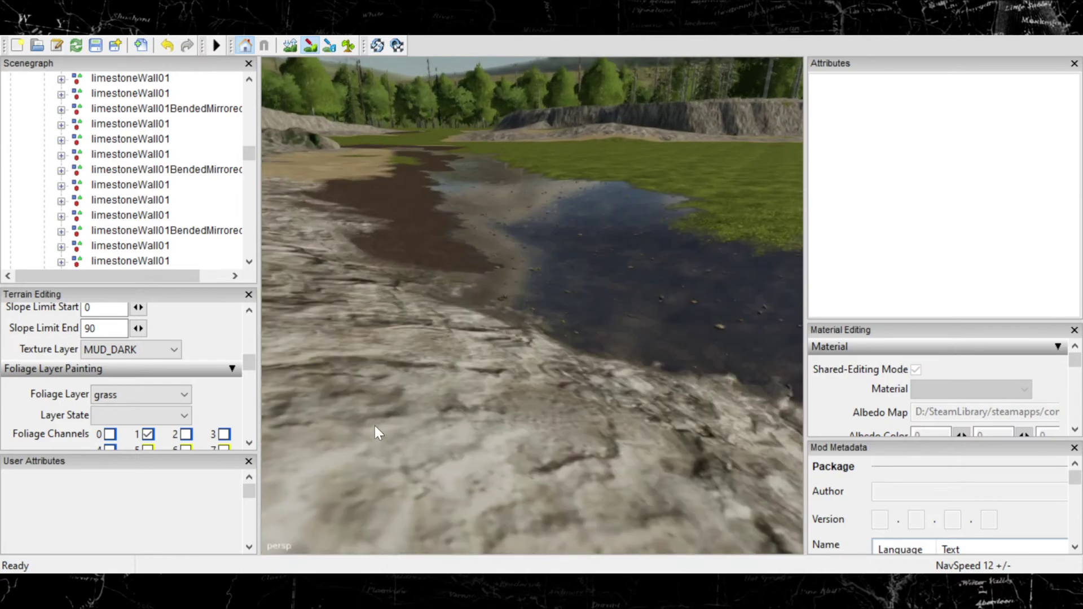
{"action": "scroll", "coordinate": [361, 427], "scroll_direction": "down", "scroll_amount": 2}
{"action": "scroll", "coordinate": [299, 442], "scroll_direction": "down", "scroll_amount": 4}
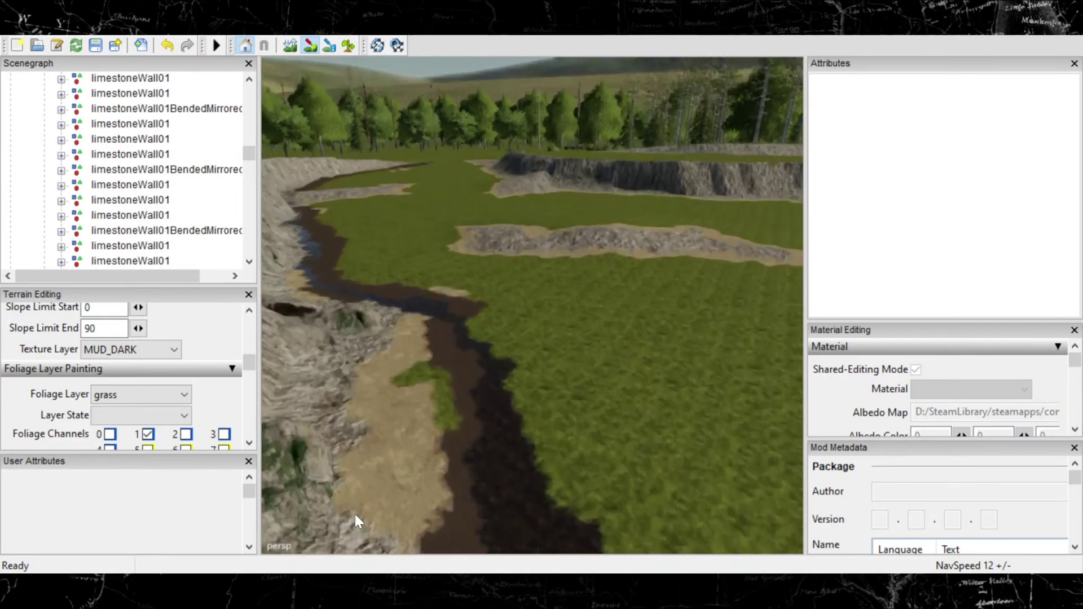
{"action": "scroll", "coordinate": [479, 400], "scroll_direction": "up", "scroll_amount": 4}
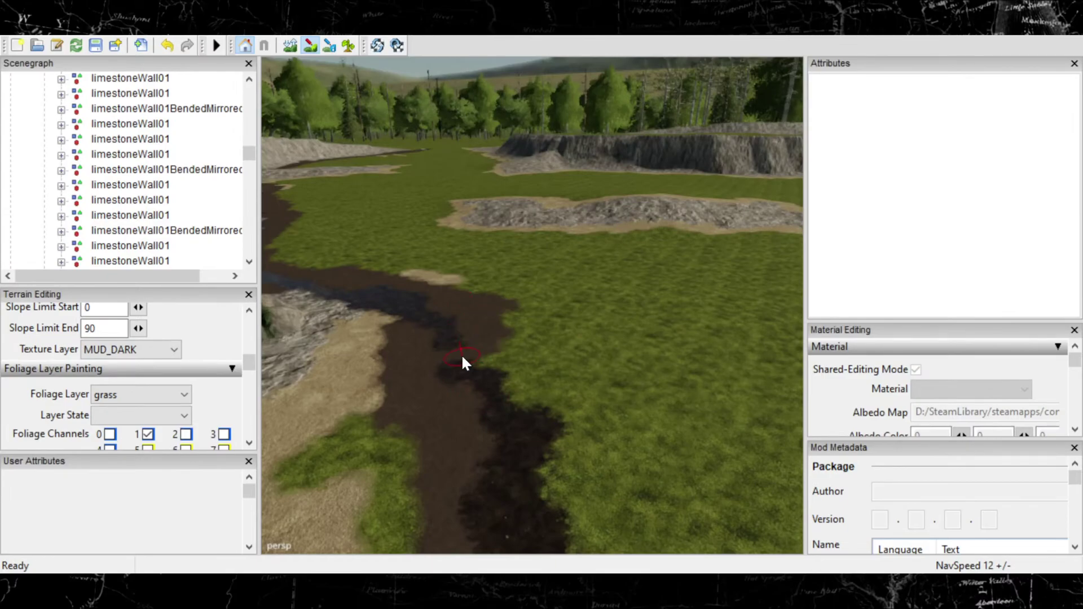
{"action": "key", "text": "ctrl+z"}
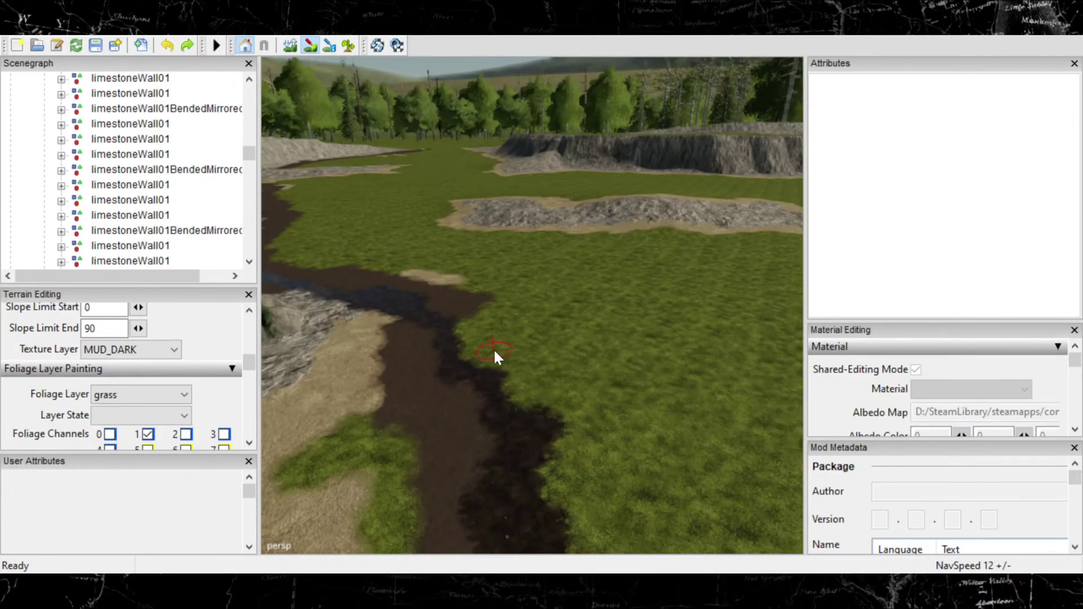
{"action": "mouse_move", "coordinate": [493, 349]}
{"action": "left_mouse_down"}
{"action": "mouse_move", "coordinate": [464, 313]}
{"action": "mouse_move", "coordinate": [463, 334]}
{"action": "mouse_move", "coordinate": [482, 357]}
{"action": "mouse_move", "coordinate": [466, 351]}
{"action": "left_mouse_up"}
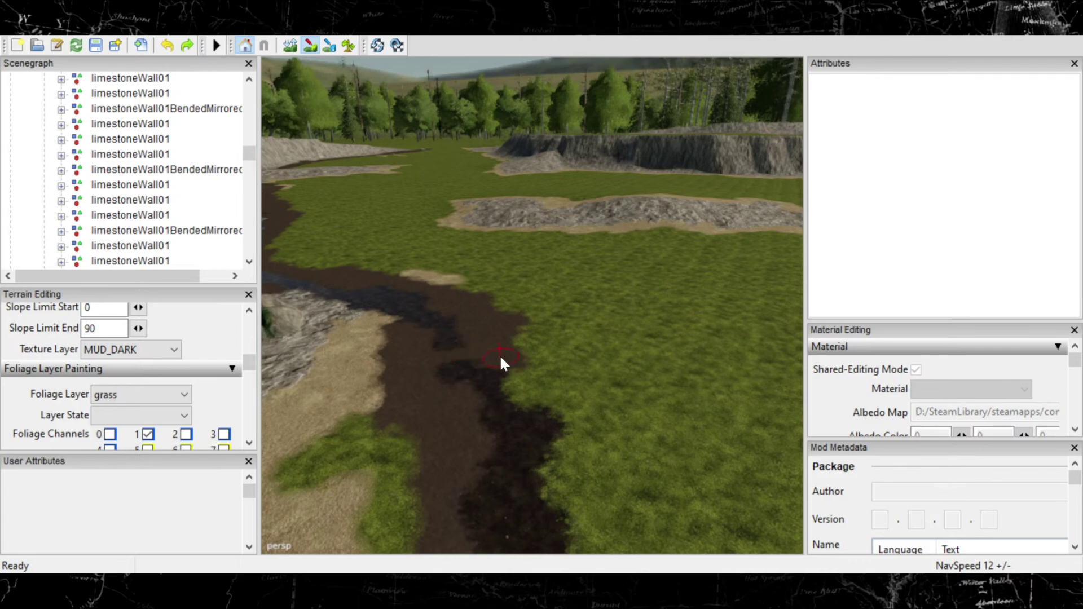
{"action": "key", "text": "ctrl+z"}
{"action": "key", "text": "ctrl+z"}
{"action": "key", "text": "ctrl+z"}
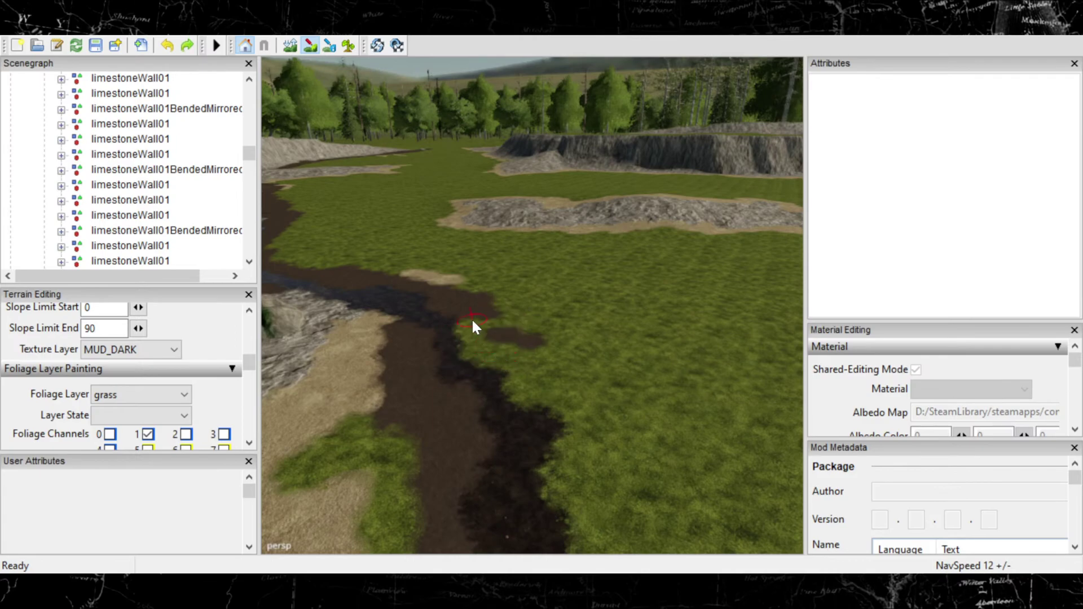
{"action": "key", "text": "ctrl+z"}
{"action": "key", "text": "ctrl+z"}
{"action": "key", "text": "ctrl+z"}
{"action": "key", "text": "ctrl+y"}
{"action": "key", "text": "ctrl+y"}
{"action": "key", "text": "ctrl+y"}
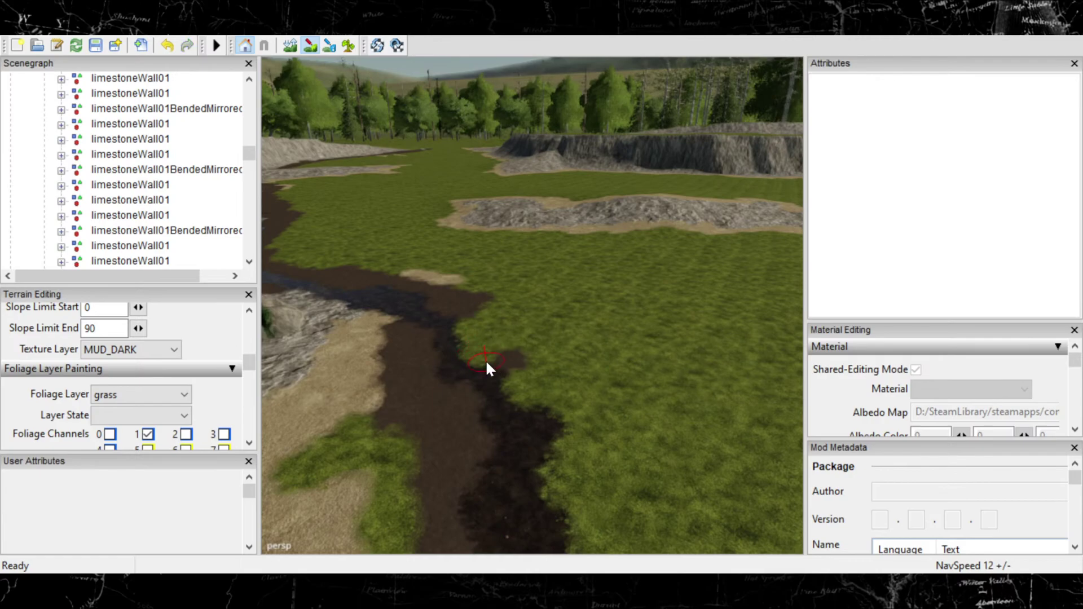
{"action": "mouse_move", "coordinate": [506, 393]}
{"action": "left_mouse_down"}
{"action": "mouse_move", "coordinate": [552, 404]}
{"action": "mouse_move", "coordinate": [531, 373]}
{"action": "mouse_move", "coordinate": [458, 320]}
{"action": "mouse_move", "coordinate": [456, 332]}
{"action": "left_mouse_up"}
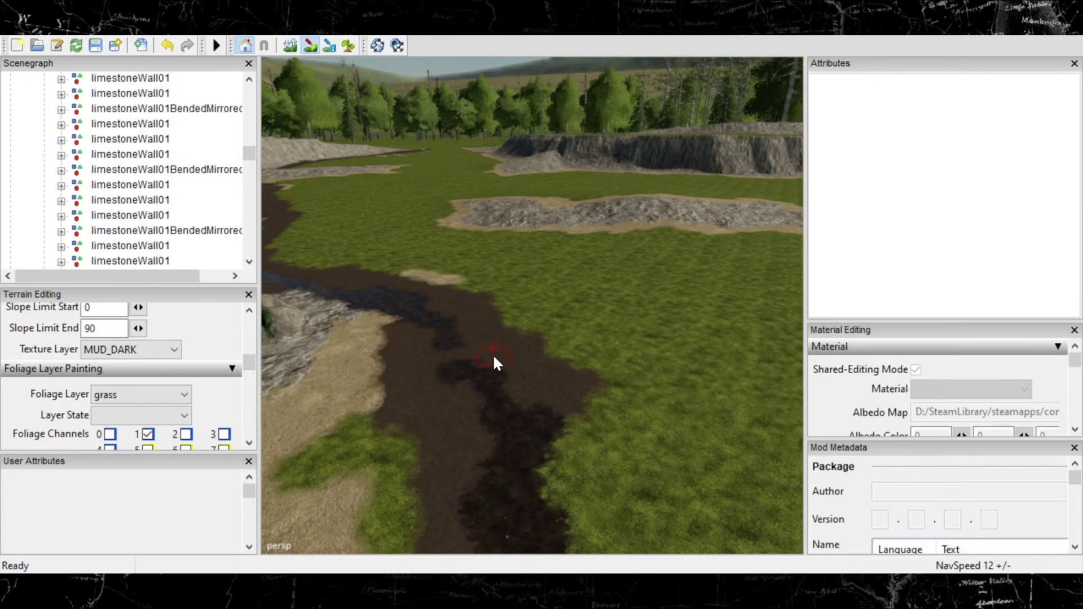
{"action": "key", "text": "ctrl+z"}
Step: Paint the MUD_DARK texture over the grass edge along the field-side bank just downstream of the stream's bend
{"action": "left_click_drag", "start_coordinate": [476, 351], "coordinate": [473, 352]}
{"action": "mouse_move", "coordinate": [571, 458]}
{"action": "middle_mouse_down", "text": "alt"}
{"action": "mouse_move", "coordinate": [542, 432]}
{"action": "mouse_move", "coordinate": [508, 447]}
{"action": "mouse_move", "coordinate": [508, 429]}
{"action": "middle_mouse_up", "text": "alt"}
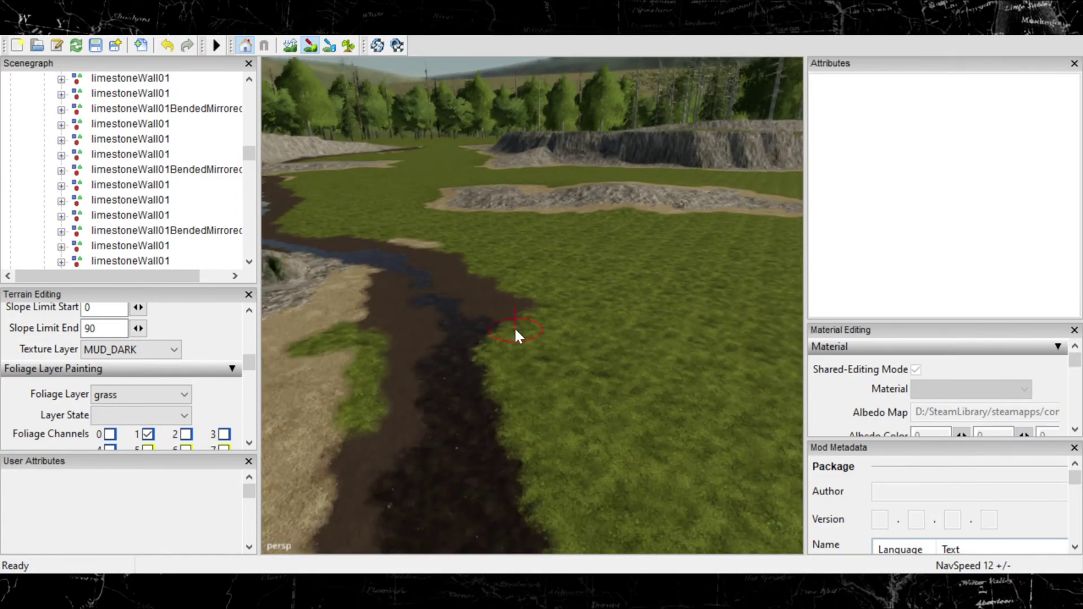
{"action": "mouse_move", "coordinate": [503, 349]}
{"action": "left_mouse_down"}
{"action": "mouse_move", "coordinate": [499, 369]}
{"action": "mouse_move", "coordinate": [483, 371]}
{"action": "mouse_move", "coordinate": [550, 503]}
{"action": "left_mouse_up"}
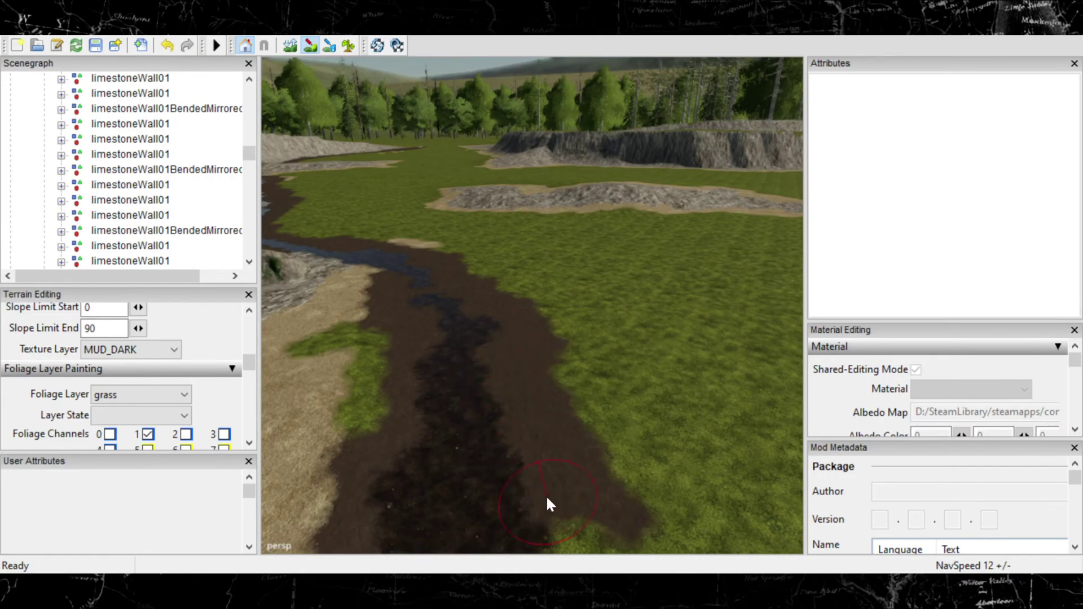
{"action": "scroll", "coordinate": [480, 481], "scroll_direction": "down", "scroll_amount": 3}
{"action": "middle_click_drag", "start_coordinate": [554, 448], "coordinate": [508, 458], "text": "alt"}
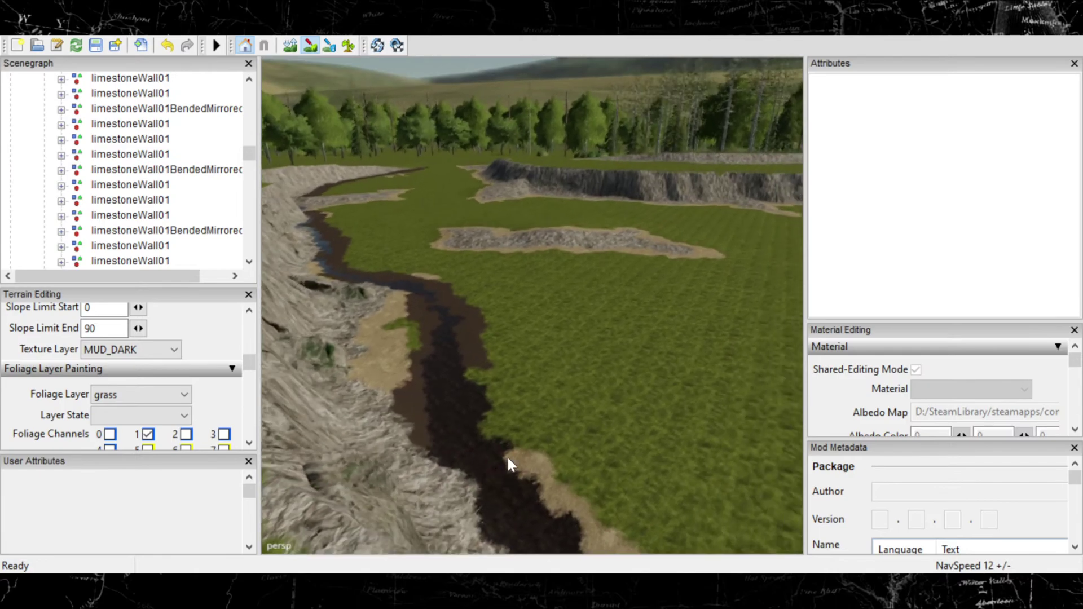
{"action": "scroll", "coordinate": [508, 457], "scroll_direction": "up", "scroll_amount": 2}
{"action": "scroll", "coordinate": [547, 423], "scroll_direction": "up", "scroll_amount": 2}
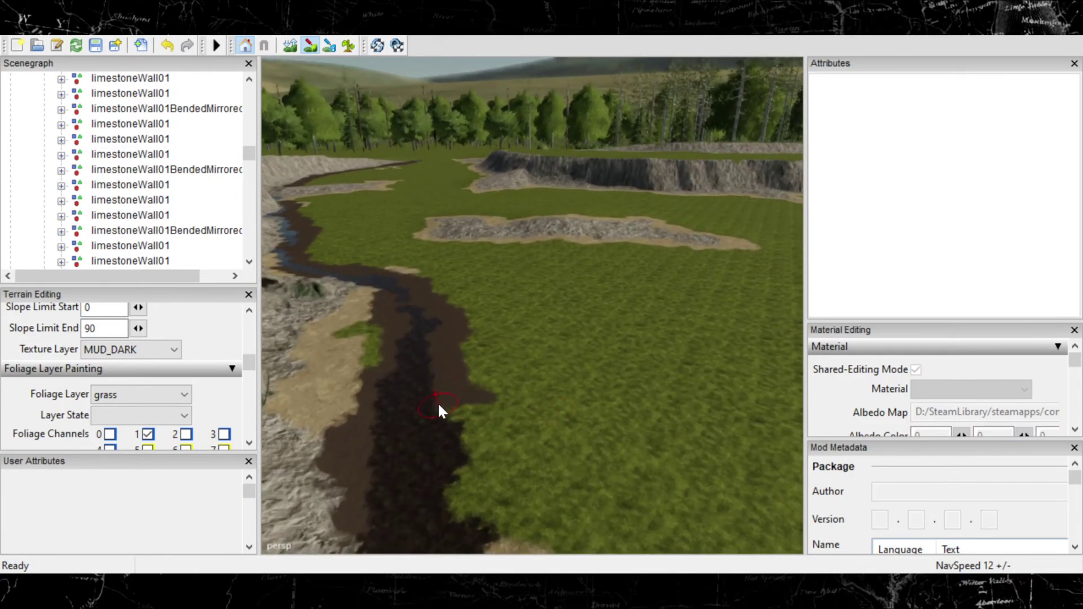
{"action": "mouse_move", "coordinate": [439, 405]}
{"action": "left_mouse_down"}
{"action": "mouse_move", "coordinate": [478, 435]}
{"action": "mouse_move", "coordinate": [464, 500]}
{"action": "mouse_move", "coordinate": [510, 520]}
{"action": "left_mouse_up"}
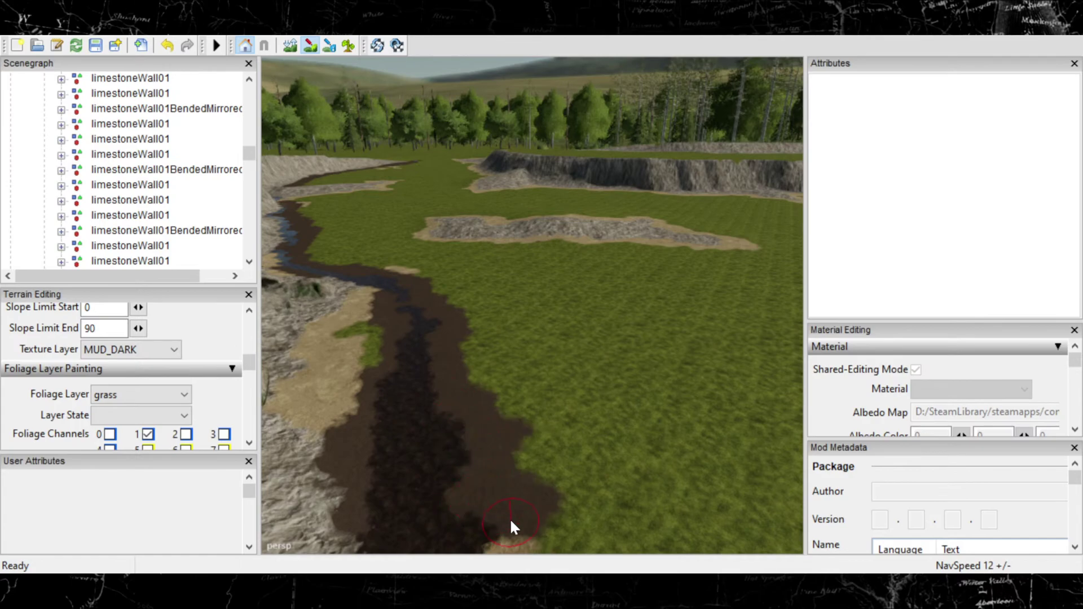
Step: Extend the MUD_DARK strip downstream along the field-side bank, covering the grass edge and the start of the sand patch
{"action": "scroll", "coordinate": [454, 456], "scroll_direction": "up", "scroll_amount": 3}
{"action": "middle_click_drag", "start_coordinate": [469, 458], "coordinate": [340, 286]}
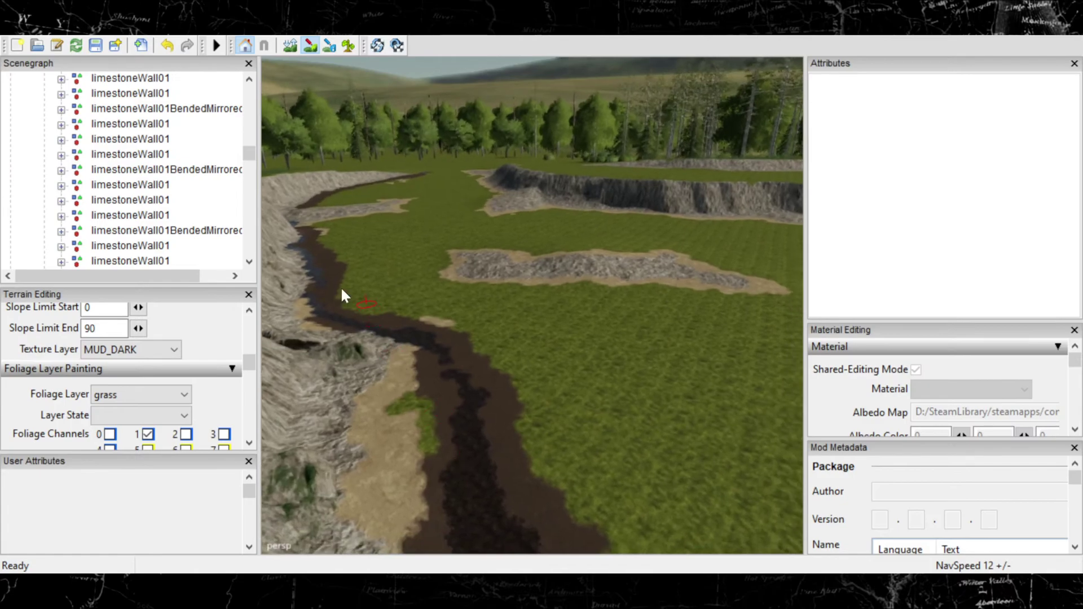
{"action": "mouse_move", "coordinate": [385, 364]}
{"action": "middle_mouse_down"}
{"action": "mouse_move", "coordinate": [483, 443]}
{"action": "mouse_move", "coordinate": [442, 435]}
{"action": "mouse_move", "coordinate": [436, 373]}
{"action": "mouse_move", "coordinate": [527, 365]}
{"action": "mouse_move", "coordinate": [449, 339]}
{"action": "mouse_move", "coordinate": [424, 411]}
{"action": "middle_mouse_up"}
{"action": "left_click_drag", "start_coordinate": [425, 416], "coordinate": [461, 446]}
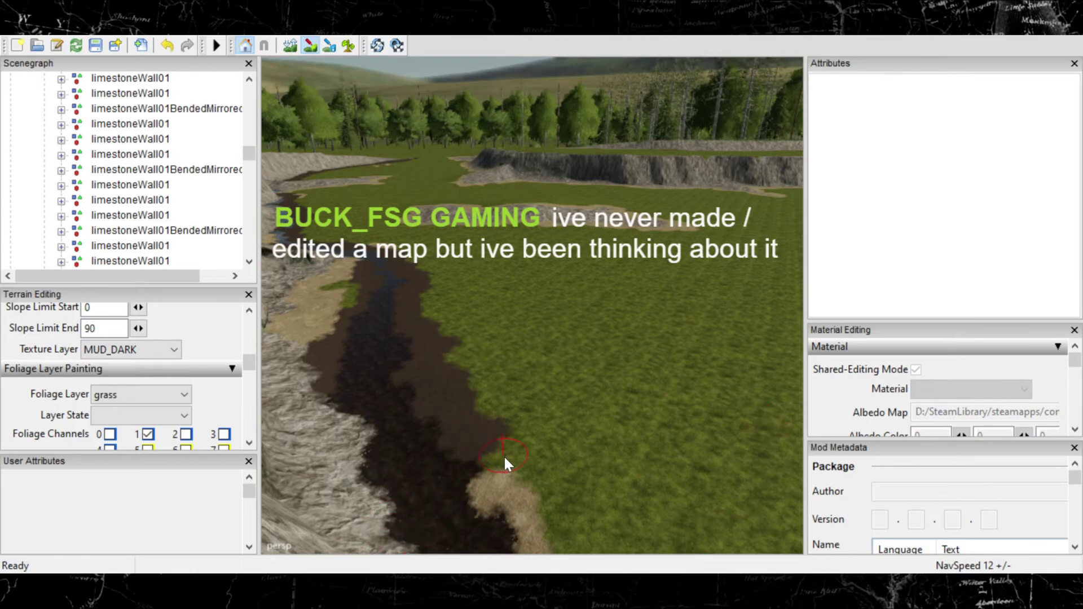
{"action": "mouse_move", "coordinate": [505, 458]}
{"action": "left_mouse_down"}
{"action": "mouse_move", "coordinate": [498, 502]}
{"action": "mouse_move", "coordinate": [551, 515]}
{"action": "mouse_move", "coordinate": [604, 553]}
{"action": "mouse_move", "coordinate": [653, 539]}
{"action": "left_mouse_up"}
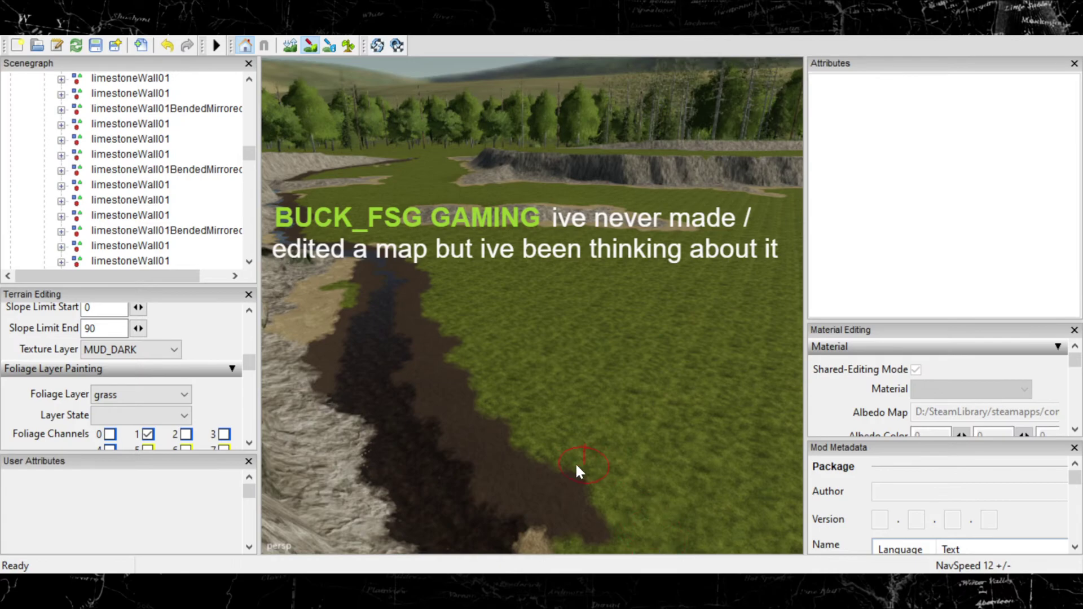
{"action": "middle_click_drag", "start_coordinate": [559, 494], "coordinate": [541, 447], "text": "alt"}
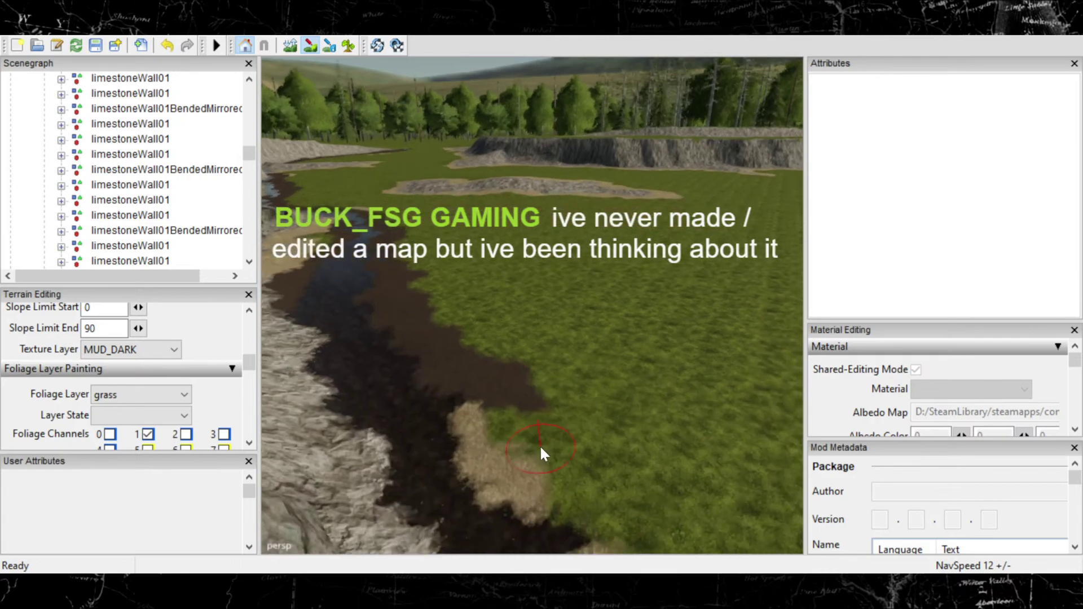
Step: Cover the remaining sand patches and grass edge on the field-side bank further downstream with MUD_DARK
{"action": "mouse_move", "coordinate": [509, 442]}
{"action": "left_mouse_down"}
{"action": "mouse_move", "coordinate": [475, 430]}
{"action": "mouse_move", "coordinate": [460, 447]}
{"action": "mouse_move", "coordinate": [464, 428]}
{"action": "mouse_move", "coordinate": [510, 476]}
{"action": "mouse_move", "coordinate": [544, 486]}
{"action": "mouse_move", "coordinate": [565, 508]}
{"action": "mouse_move", "coordinate": [626, 513]}
{"action": "left_mouse_up"}
{"action": "middle_click_drag", "start_coordinate": [627, 512], "coordinate": [540, 496], "text": "alt"}
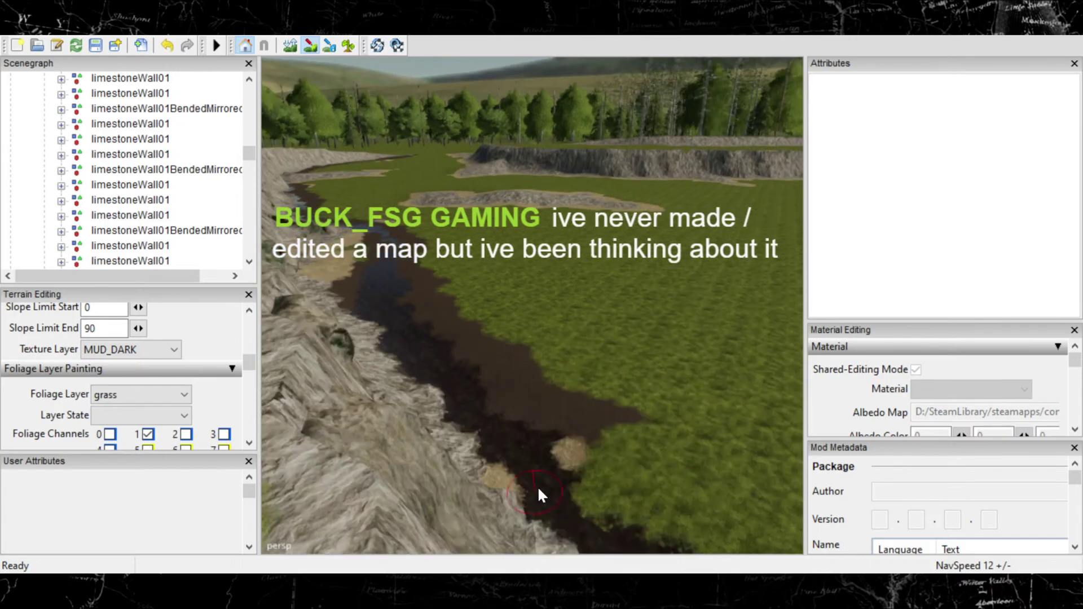
{"action": "mouse_move", "coordinate": [577, 457]}
{"action": "left_mouse_down"}
{"action": "mouse_move", "coordinate": [555, 457]}
{"action": "mouse_move", "coordinate": [594, 480]}
{"action": "mouse_move", "coordinate": [581, 494]}
{"action": "mouse_move", "coordinate": [704, 535]}
{"action": "left_mouse_up"}
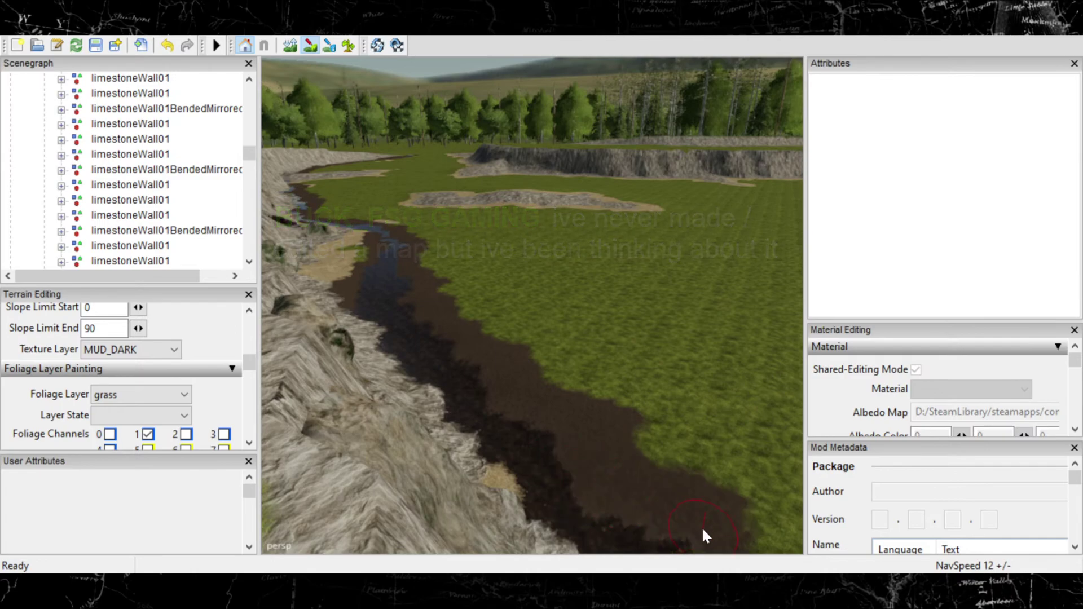
{"action": "mouse_move", "coordinate": [704, 535]}
{"action": "middle_mouse_down", "text": "alt"}
{"action": "mouse_move", "coordinate": [573, 440]}
{"action": "mouse_move", "coordinate": [624, 435]}
{"action": "middle_mouse_up", "text": "alt"}
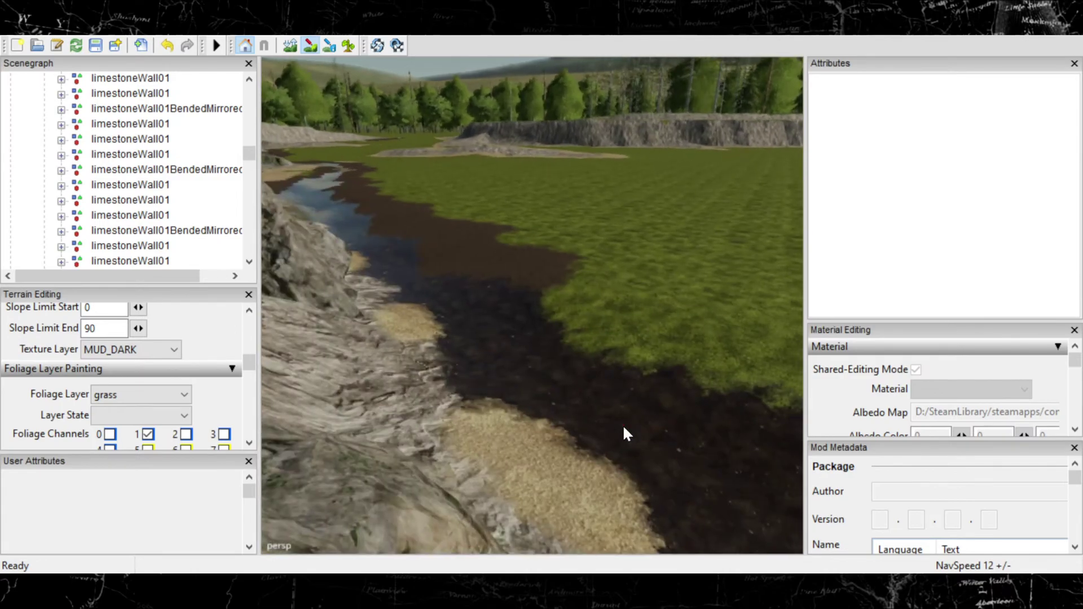
{"action": "mouse_move", "coordinate": [582, 293]}
{"action": "left_mouse_down"}
{"action": "mouse_move", "coordinate": [571, 304]}
{"action": "mouse_move", "coordinate": [606, 336]}
{"action": "mouse_move", "coordinate": [586, 337]}
{"action": "mouse_move", "coordinate": [722, 355]}
{"action": "mouse_move", "coordinate": [773, 375]}
{"action": "left_mouse_up"}
{"action": "mouse_move", "coordinate": [774, 374]}
{"action": "middle_mouse_down", "text": "alt"}
{"action": "mouse_move", "coordinate": [620, 347]}
{"action": "mouse_move", "coordinate": [673, 345]}
{"action": "mouse_move", "coordinate": [706, 382]}
{"action": "mouse_move", "coordinate": [640, 377]}
{"action": "mouse_move", "coordinate": [472, 401]}
{"action": "middle_mouse_up", "text": "alt"}
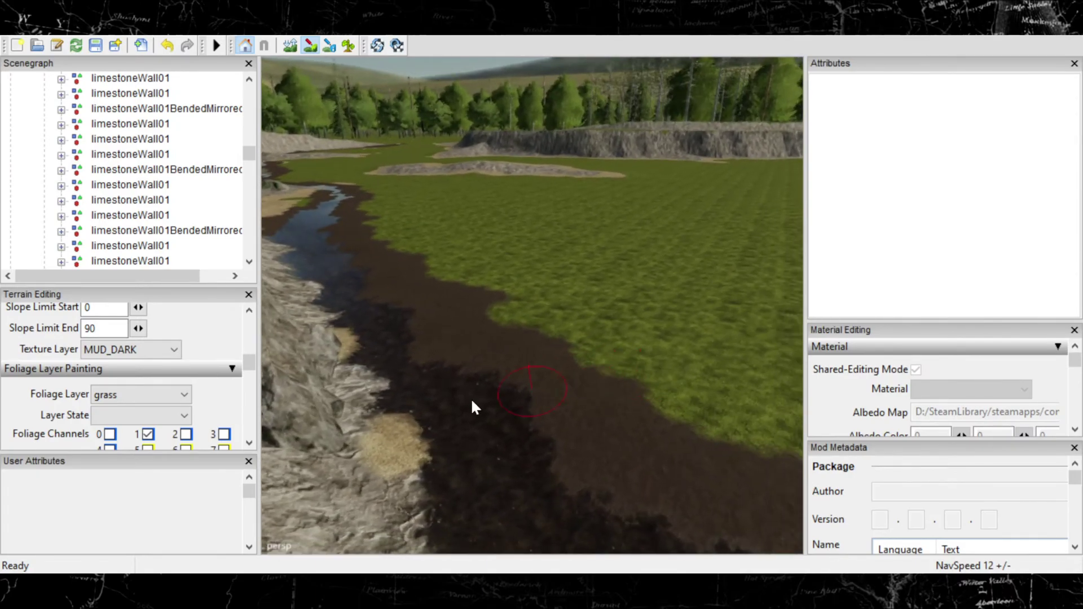
Step: Paint MUD_DARK over the sand patches at the foot of the rocky bank opposite the field
{"action": "left_click", "coordinate": [372, 449]}
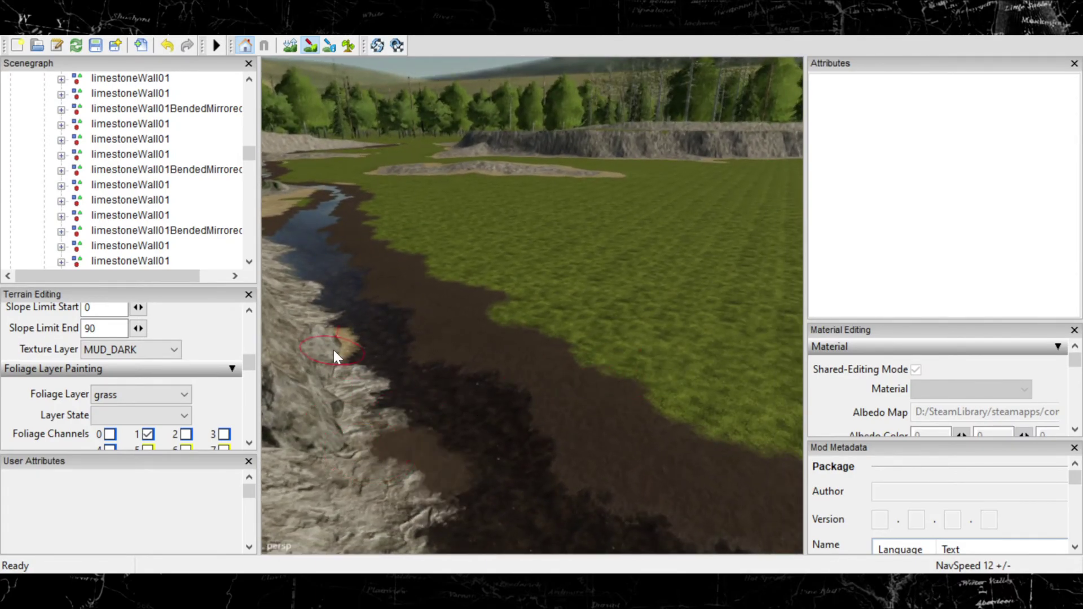
{"action": "mouse_move", "coordinate": [543, 397]}
{"action": "middle_mouse_down", "text": "alt"}
{"action": "mouse_move", "coordinate": [459, 381]}
{"action": "mouse_move", "coordinate": [450, 349]}
{"action": "middle_mouse_up", "text": "alt"}
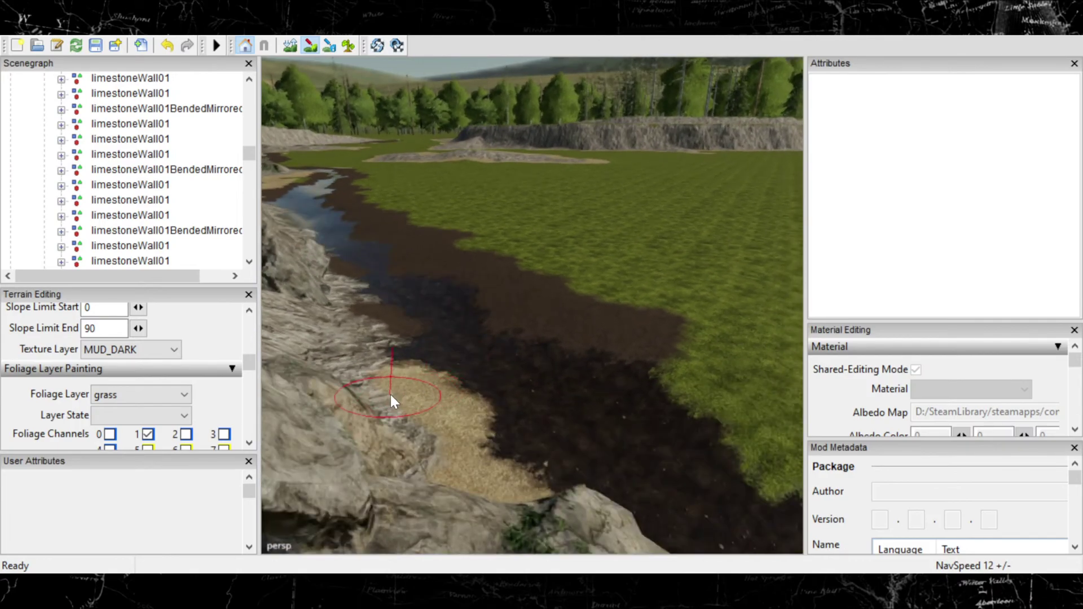
{"action": "mouse_move", "coordinate": [391, 393]}
{"action": "left_mouse_down"}
{"action": "mouse_move", "coordinate": [479, 478]}
{"action": "mouse_move", "coordinate": [452, 476]}
{"action": "left_mouse_up"}
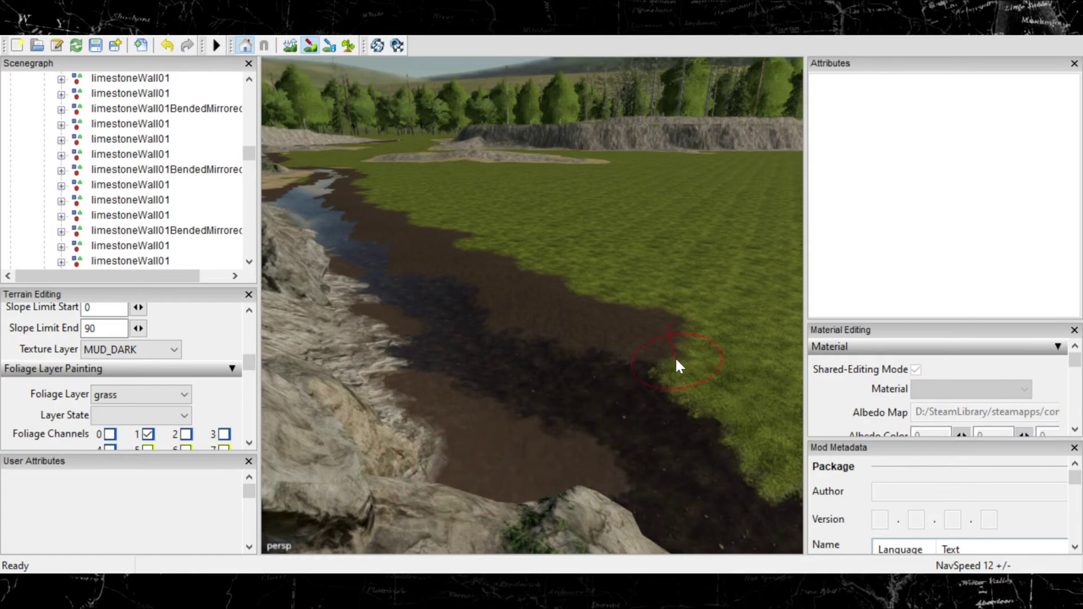
Step: Continue the MUD_DARK strip over the grass and sand on the field-side bank as far as the rock outcrop
{"action": "mouse_move", "coordinate": [676, 360]}
{"action": "left_mouse_down"}
{"action": "mouse_move", "coordinate": [725, 435]}
{"action": "mouse_move", "coordinate": [709, 418]}
{"action": "left_mouse_up"}
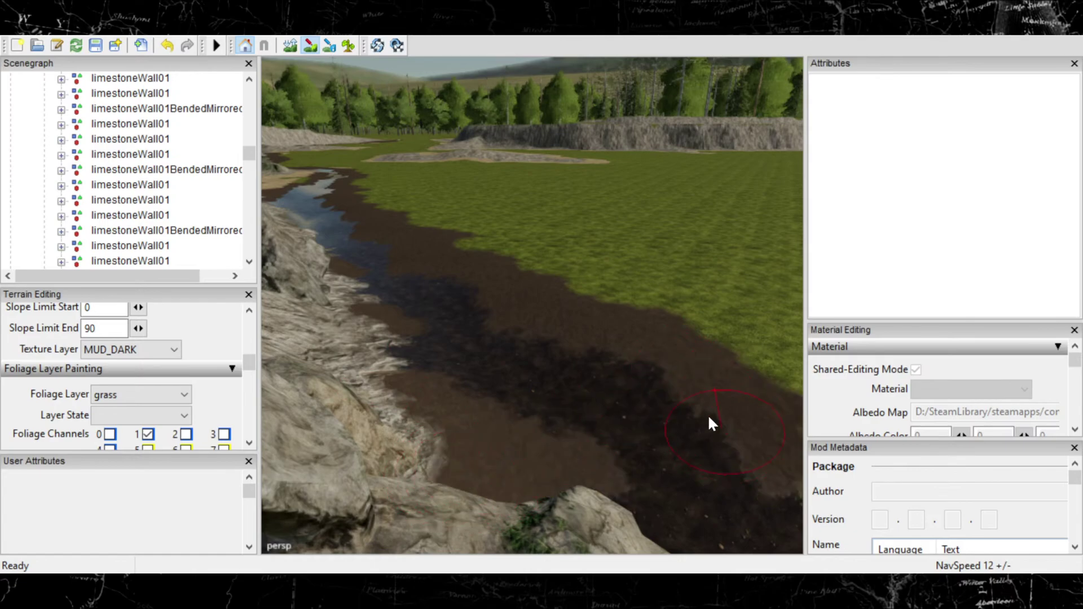
{"action": "mouse_move", "coordinate": [709, 423]}
{"action": "middle_mouse_down"}
{"action": "mouse_move", "coordinate": [639, 394]}
{"action": "mouse_move", "coordinate": [584, 392]}
{"action": "middle_mouse_up"}
{"action": "mouse_move", "coordinate": [583, 392]}
{"action": "left_mouse_down"}
{"action": "mouse_move", "coordinate": [556, 387]}
{"action": "mouse_move", "coordinate": [657, 435]}
{"action": "left_mouse_up"}
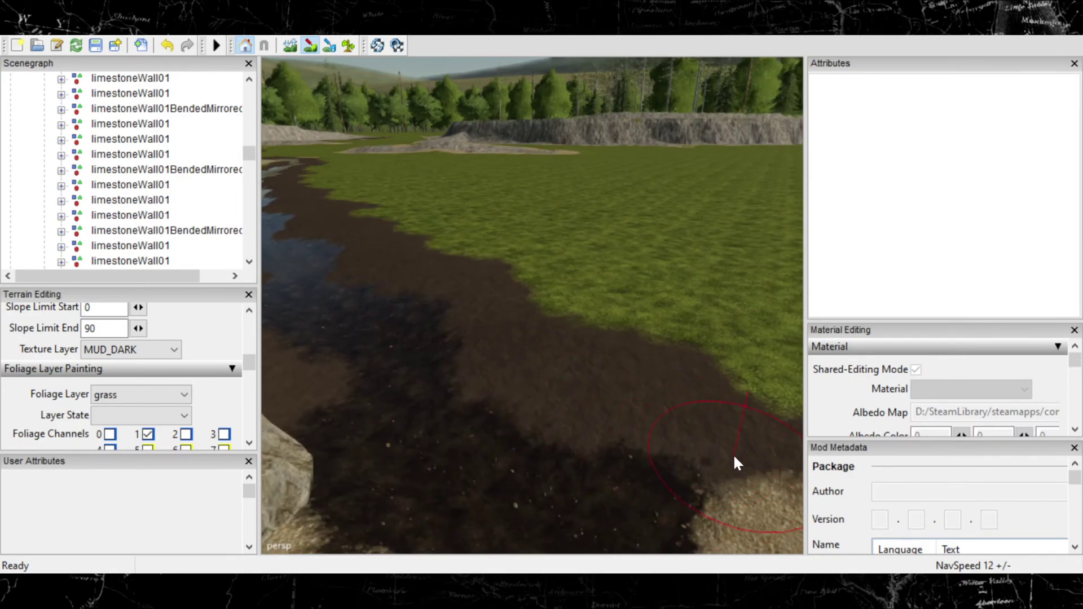
{"action": "middle_click_drag", "start_coordinate": [732, 453], "coordinate": [670, 414]}
{"action": "left_click_drag", "start_coordinate": [670, 418], "coordinate": [639, 415]}
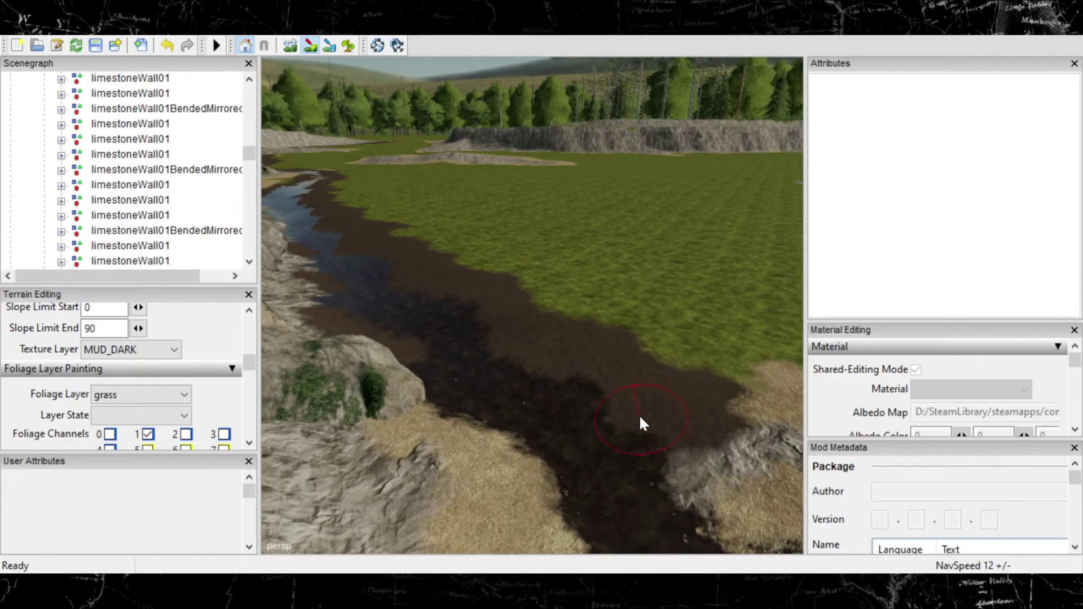
Step: Cover the sand on the rocky bank opposite the outcrop with MUD_DARK, undoing unwanted strokes and repainting the patch
{"action": "mouse_move", "coordinate": [408, 435]}
{"action": "left_mouse_down"}
{"action": "mouse_move", "coordinate": [385, 434]}
{"action": "mouse_move", "coordinate": [487, 474]}
{"action": "mouse_move", "coordinate": [479, 507]}
{"action": "left_mouse_up"}
{"action": "mouse_move", "coordinate": [489, 469]}
{"action": "middle_mouse_down"}
{"action": "mouse_move", "coordinate": [407, 424]}
{"action": "mouse_move", "coordinate": [438, 426]}
{"action": "middle_mouse_up"}
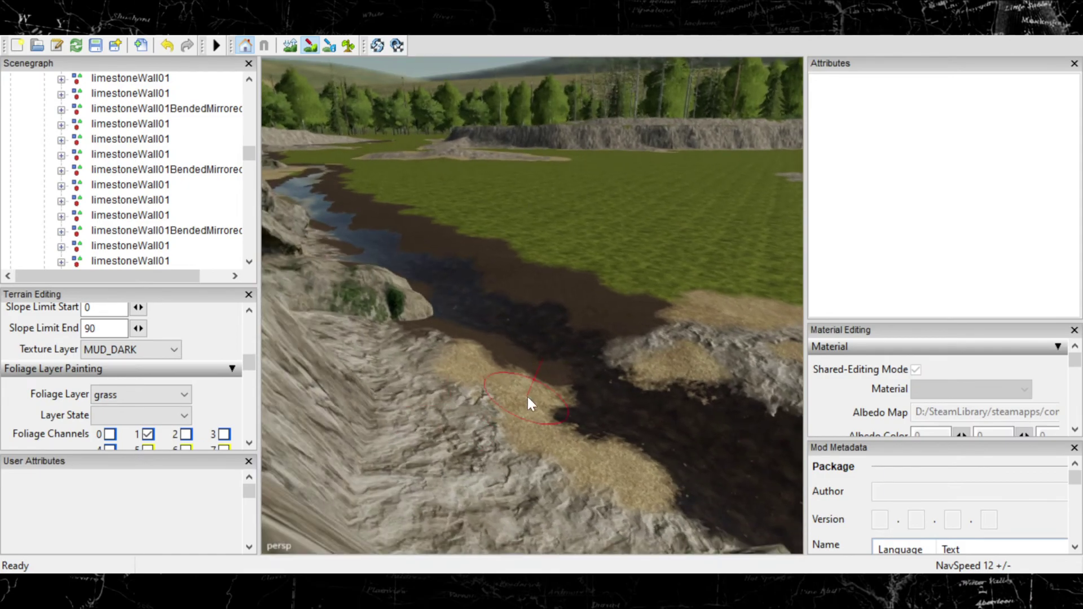
{"action": "middle_click_drag", "start_coordinate": [554, 392], "coordinate": [505, 373]}
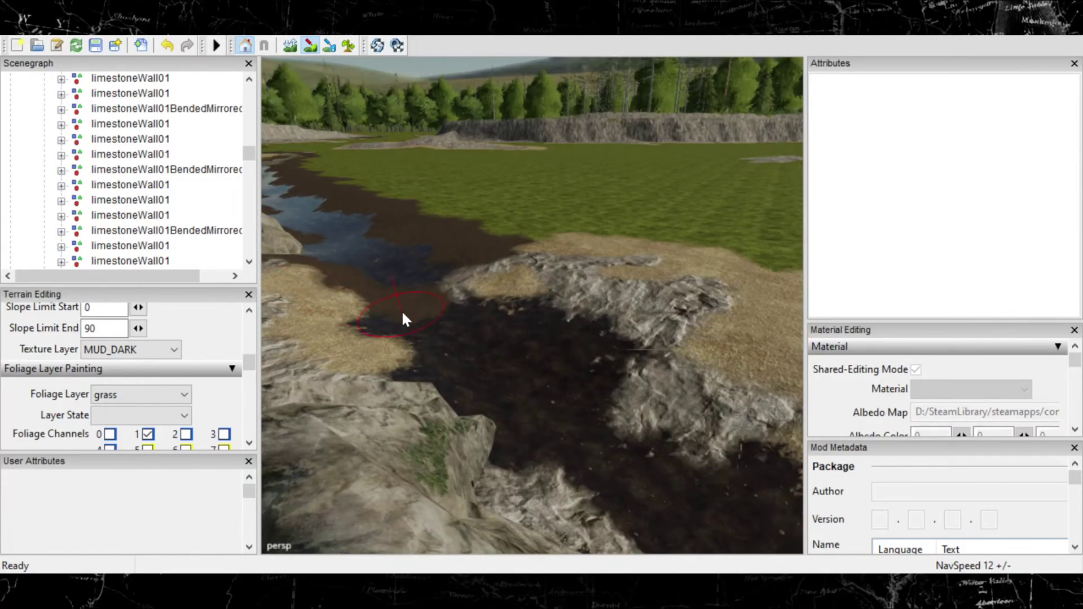
{"action": "key", "text": "ctrl+z"}
{"action": "key", "text": "ctrl+z"}
{"action": "key", "text": "ctrl+z"}
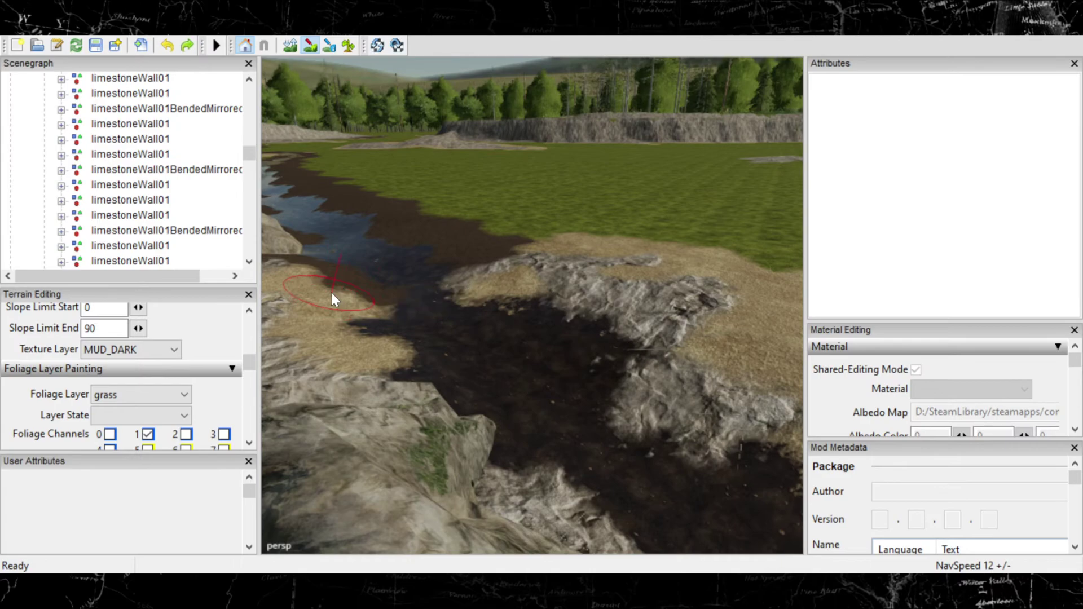
{"action": "mouse_move", "coordinate": [330, 292]}
{"action": "left_mouse_down"}
{"action": "mouse_move", "coordinate": [320, 292]}
{"action": "mouse_move", "coordinate": [323, 331]}
{"action": "mouse_move", "coordinate": [350, 344]}
{"action": "mouse_move", "coordinate": [304, 331]}
{"action": "left_mouse_up"}
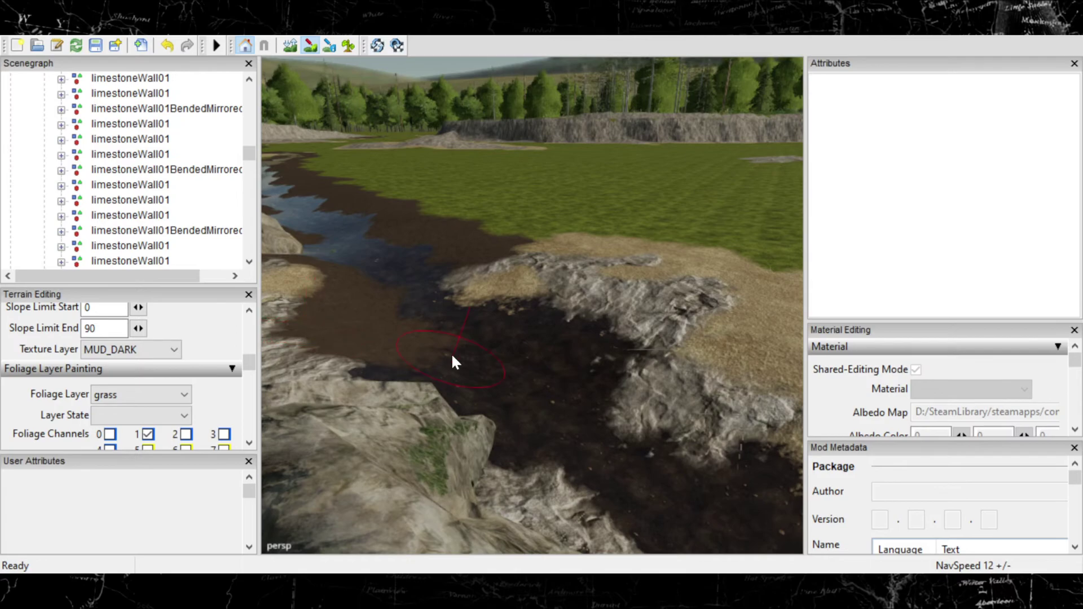
Step: Paint MUD_DARK over the outcrop's sandy tip and along the sandy waterline just downstream of it
{"action": "middle_click_drag", "start_coordinate": [473, 386], "coordinate": [462, 383], "text": "alt"}
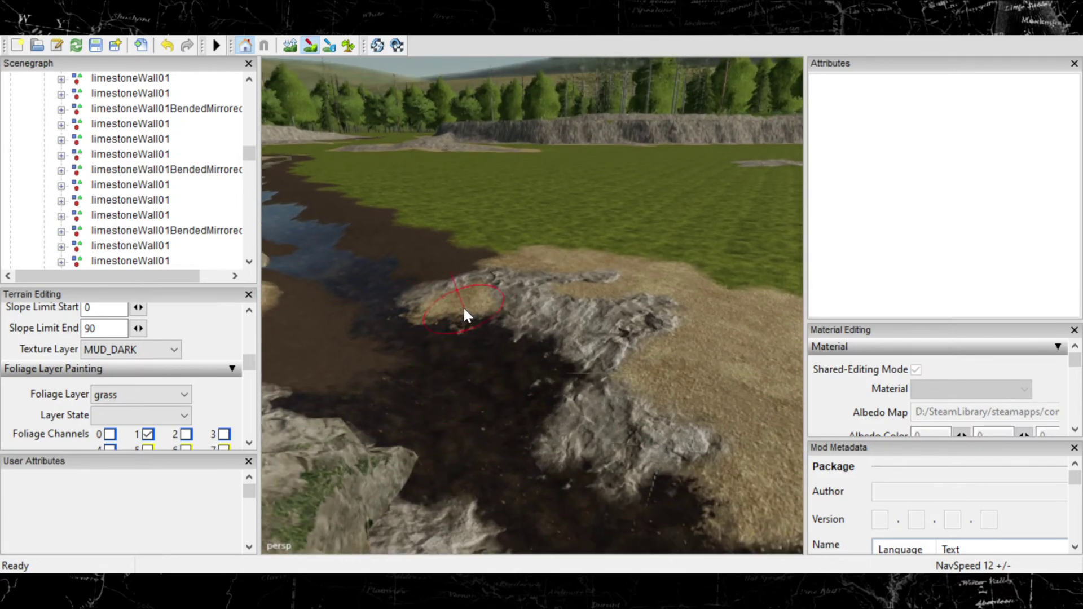
{"action": "left_click_drag", "start_coordinate": [462, 307], "coordinate": [442, 303]}
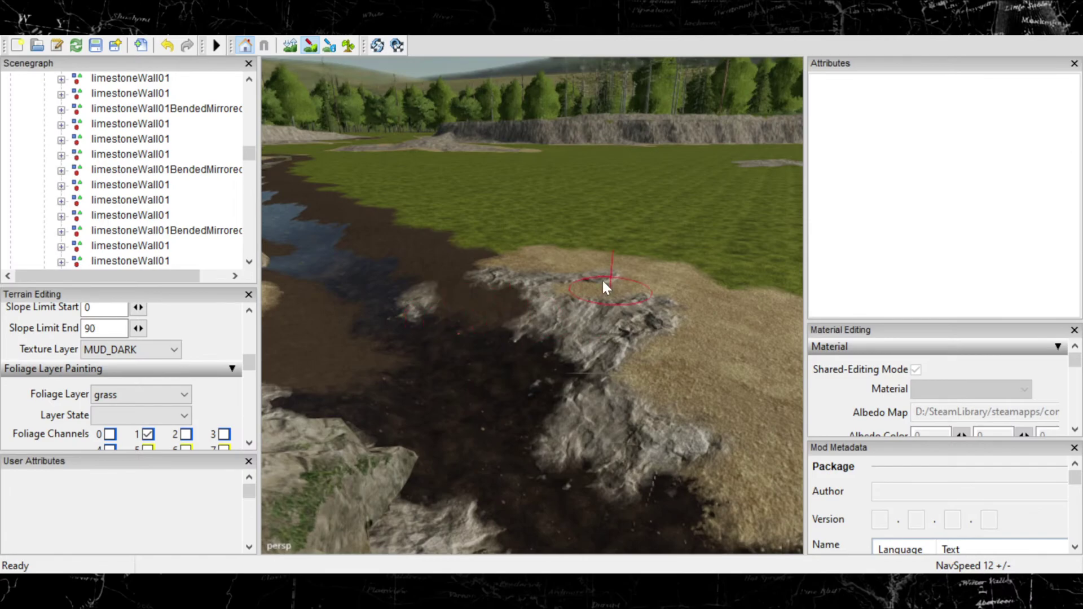
{"action": "mouse_move", "coordinate": [611, 323]}
{"action": "middle_mouse_down", "text": "alt"}
{"action": "mouse_move", "coordinate": [540, 313]}
{"action": "mouse_move", "coordinate": [607, 336]}
{"action": "mouse_move", "coordinate": [559, 320]}
{"action": "mouse_move", "coordinate": [566, 342]}
{"action": "mouse_move", "coordinate": [506, 341]}
{"action": "mouse_move", "coordinate": [513, 335]}
{"action": "mouse_move", "coordinate": [485, 345]}
{"action": "middle_mouse_up", "text": "alt"}
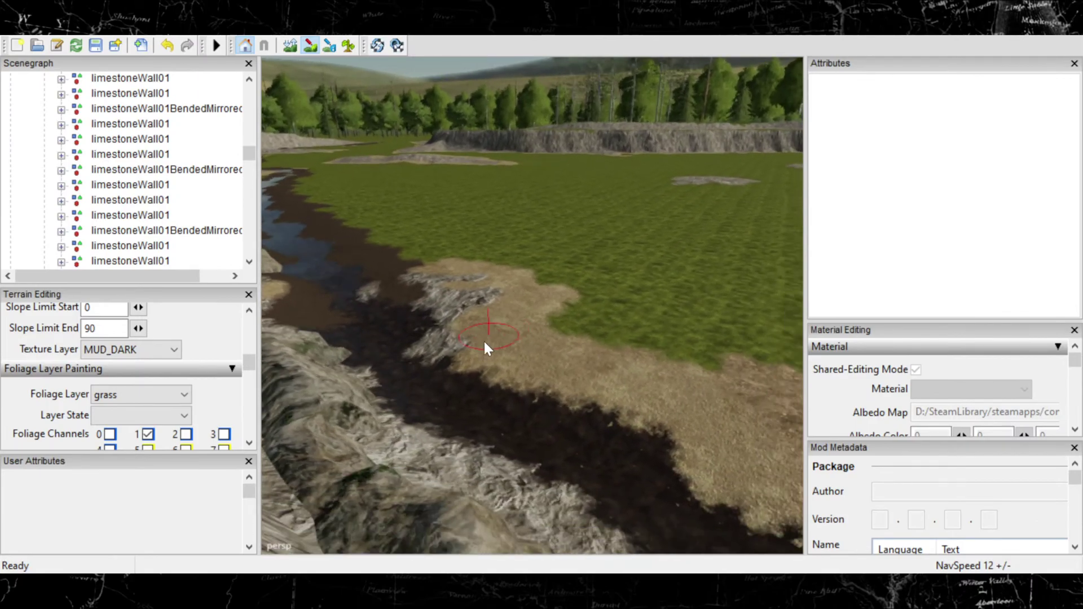
{"action": "mouse_move", "coordinate": [473, 349]}
{"action": "left_mouse_down"}
{"action": "mouse_move", "coordinate": [547, 368]}
{"action": "mouse_move", "coordinate": [536, 378]}
{"action": "mouse_move", "coordinate": [659, 418]}
{"action": "mouse_move", "coordinate": [628, 415]}
{"action": "mouse_move", "coordinate": [695, 448]}
{"action": "mouse_move", "coordinate": [710, 498]}
{"action": "mouse_move", "coordinate": [677, 468]}
{"action": "mouse_move", "coordinate": [685, 479]}
{"action": "left_mouse_up"}
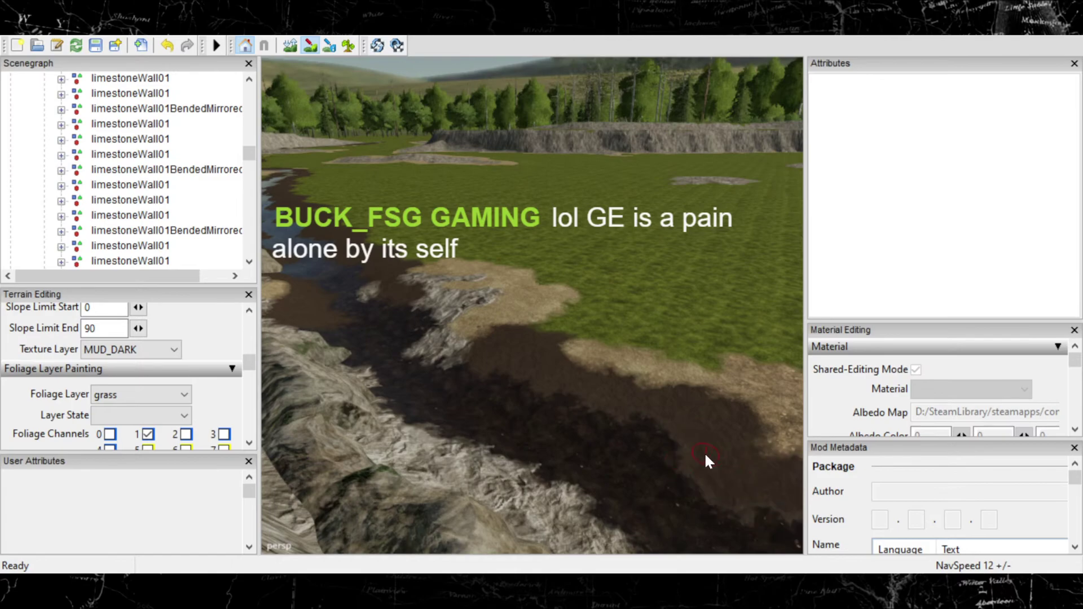
{"action": "middle_click_drag", "start_coordinate": [706, 454], "coordinate": [594, 398], "text": "alt"}
{"action": "scroll", "coordinate": [594, 398], "scroll_direction": "down", "scroll_amount": 2}
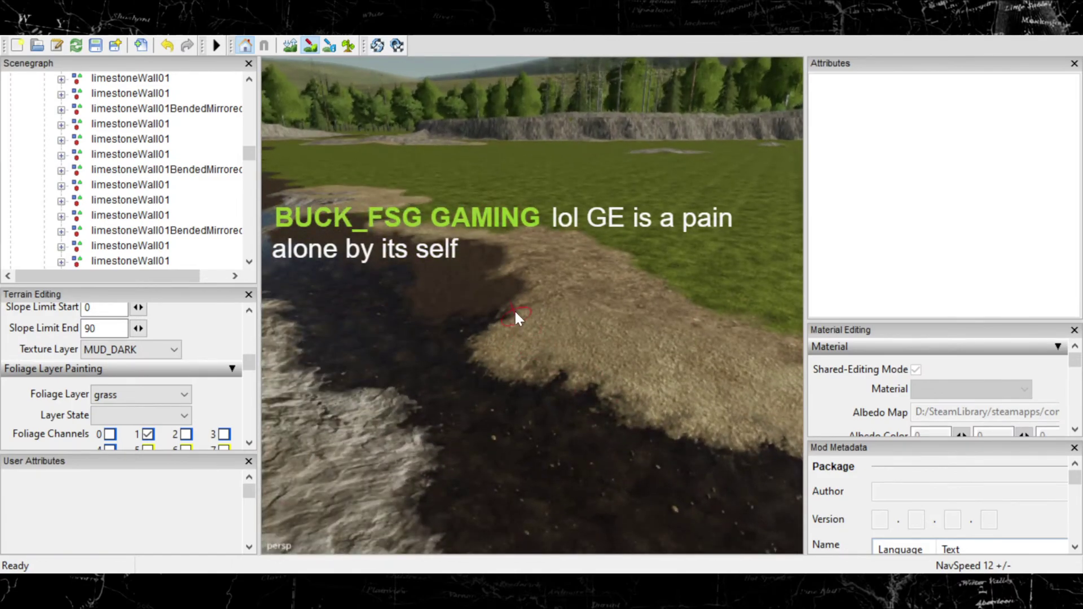
Step: Paint a continuous MUD_DARK strip over the sandy waterline of the field-side bank, leaving a sand margin beside the grass
{"action": "left_click_drag", "start_coordinate": [516, 315], "coordinate": [510, 360]}
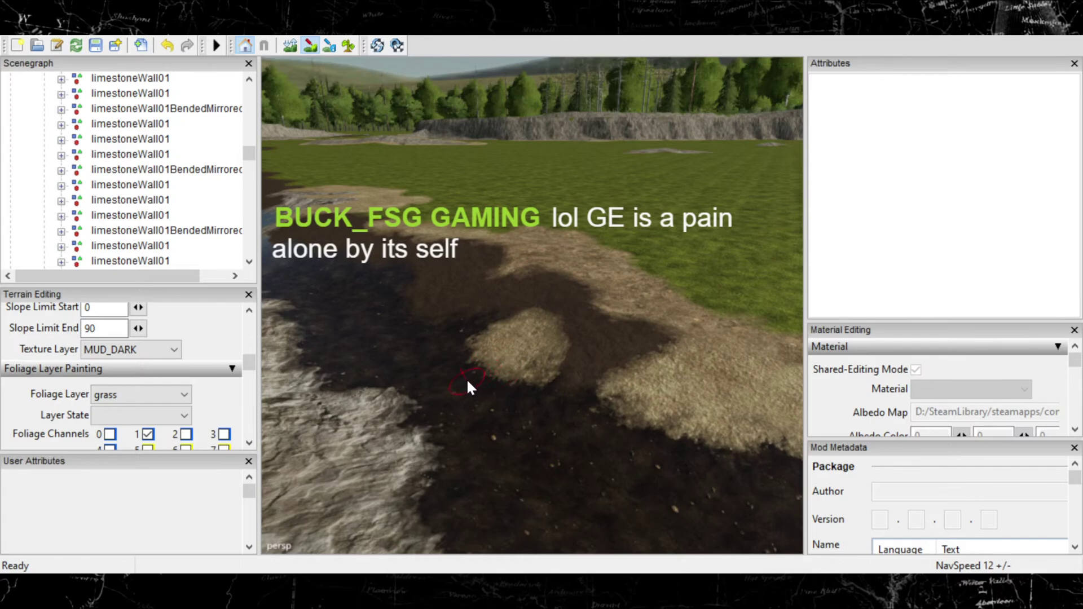
{"action": "scroll", "coordinate": [514, 354], "scroll_direction": "up", "scroll_amount": 4}
{"action": "mouse_move", "coordinate": [490, 359]}
{"action": "left_mouse_down"}
{"action": "mouse_move", "coordinate": [625, 375]}
{"action": "mouse_move", "coordinate": [658, 397]}
{"action": "left_mouse_up"}
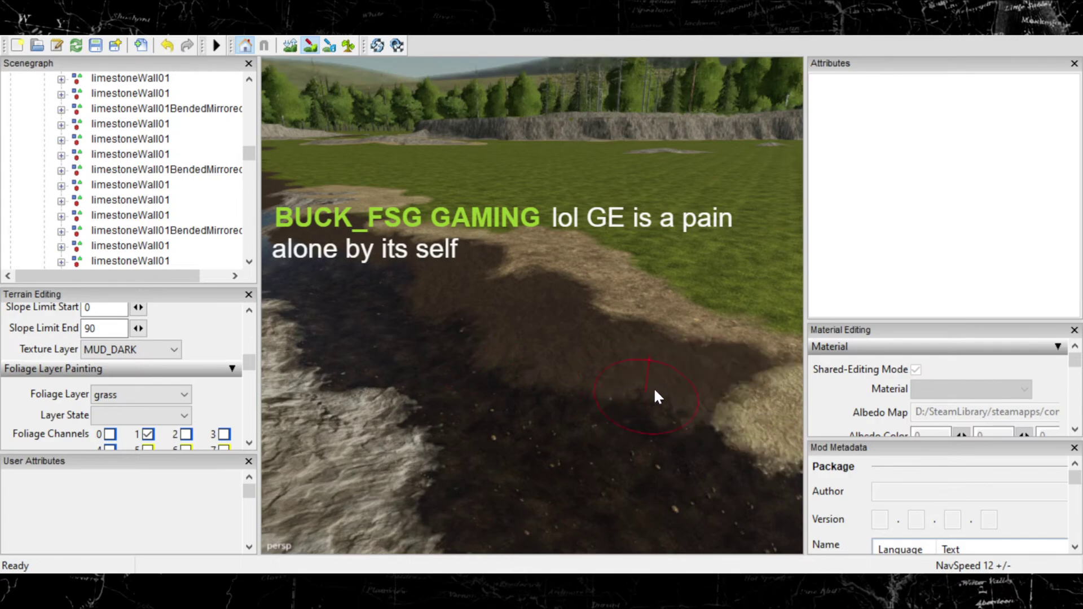
{"action": "scroll", "coordinate": [586, 356], "scroll_direction": "up", "scroll_amount": 2}
{"action": "scroll", "coordinate": [639, 337], "scroll_direction": "down", "scroll_amount": 3}
{"action": "scroll", "coordinate": [638, 336], "scroll_direction": "up", "scroll_amount": 2}
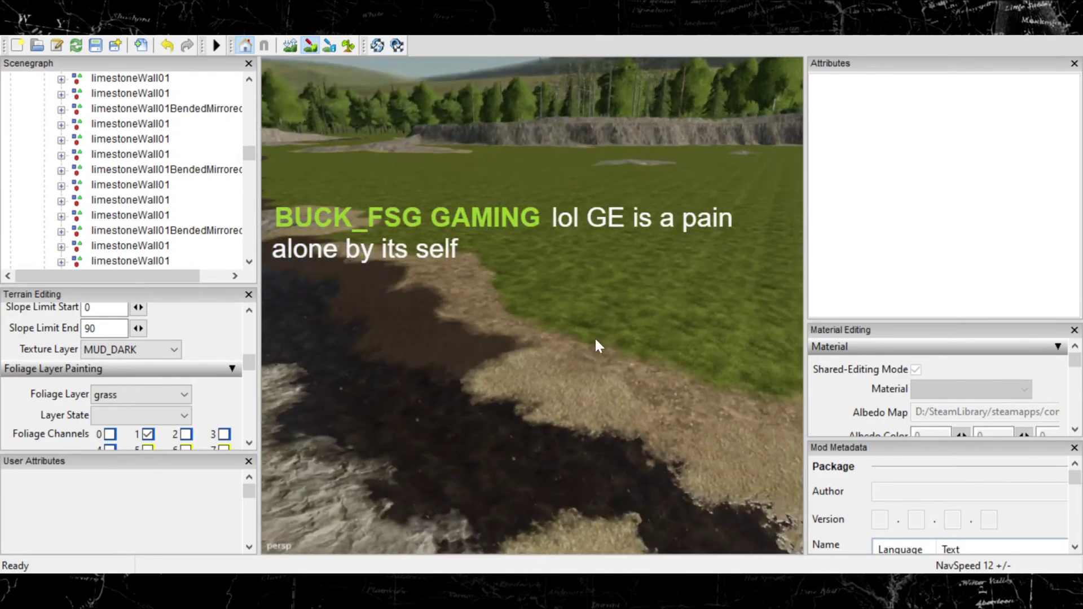
{"action": "mouse_move", "coordinate": [502, 382]}
{"action": "left_mouse_down"}
{"action": "mouse_move", "coordinate": [602, 415]}
{"action": "mouse_move", "coordinate": [769, 495]}
{"action": "left_mouse_up"}
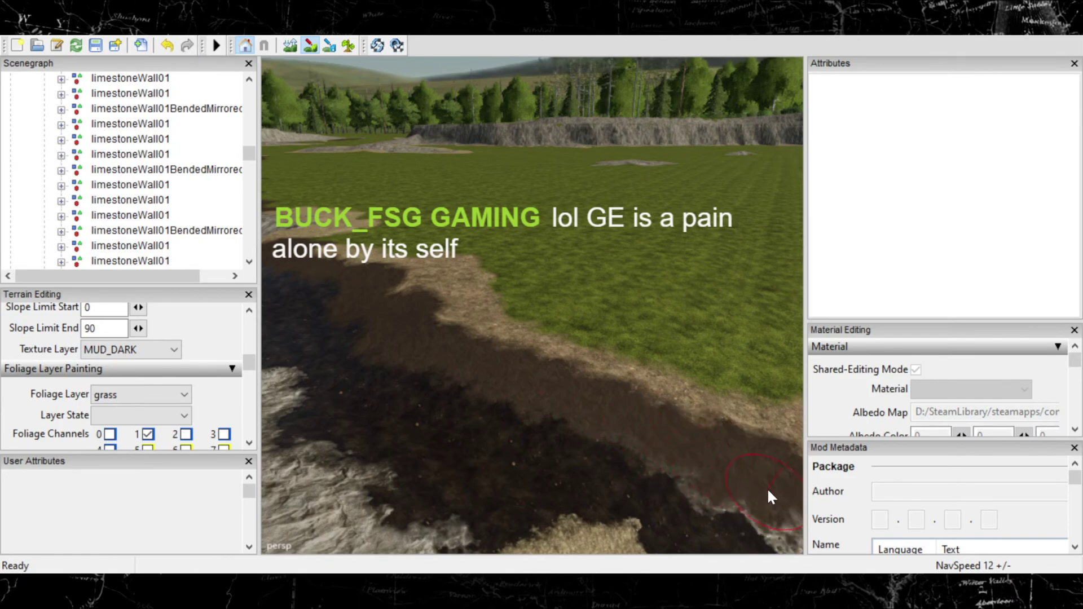
Step: Cover the small sand patch on the rocky bank and the sandy point around the rock at the stream fork with MUD_DARK
{"action": "scroll", "coordinate": [750, 485], "scroll_direction": "up", "scroll_amount": 2}
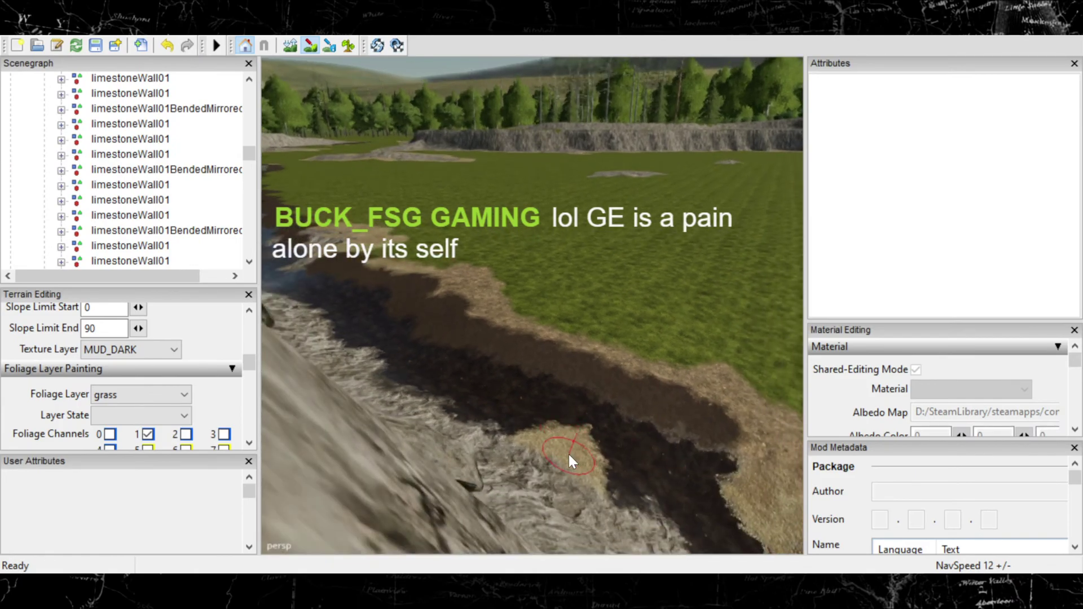
{"action": "scroll", "coordinate": [705, 455], "scroll_direction": "down", "scroll_amount": 2}
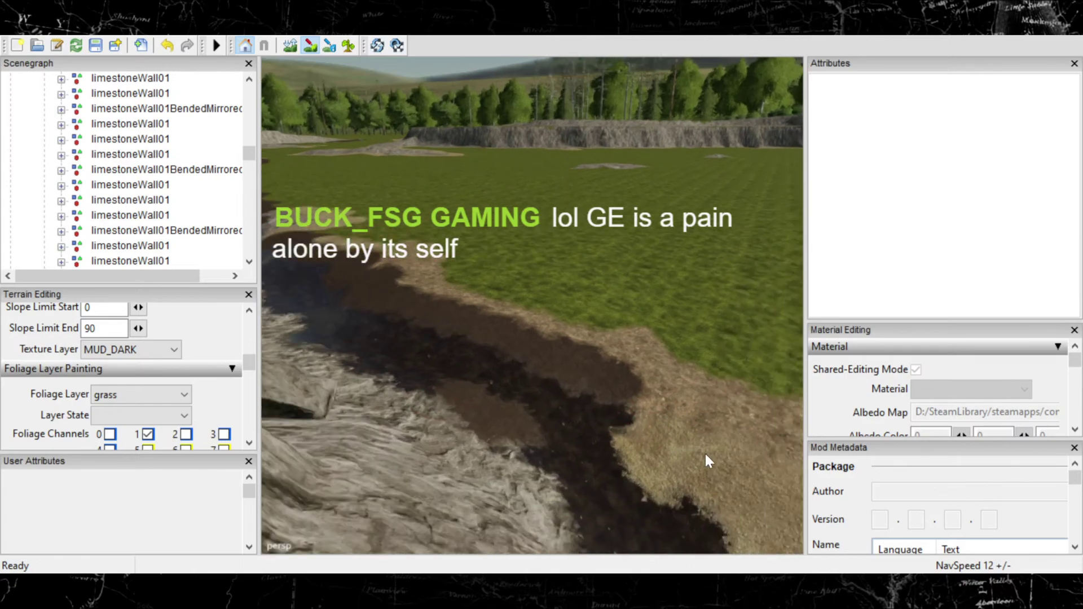
{"action": "scroll", "coordinate": [706, 455], "scroll_direction": "up", "scroll_amount": 2}
{"action": "mouse_move", "coordinate": [542, 346]}
{"action": "left_mouse_down"}
{"action": "mouse_move", "coordinate": [538, 381]}
{"action": "mouse_move", "coordinate": [516, 410]}
{"action": "mouse_move", "coordinate": [525, 422]}
{"action": "mouse_move", "coordinate": [502, 420]}
{"action": "left_mouse_up"}
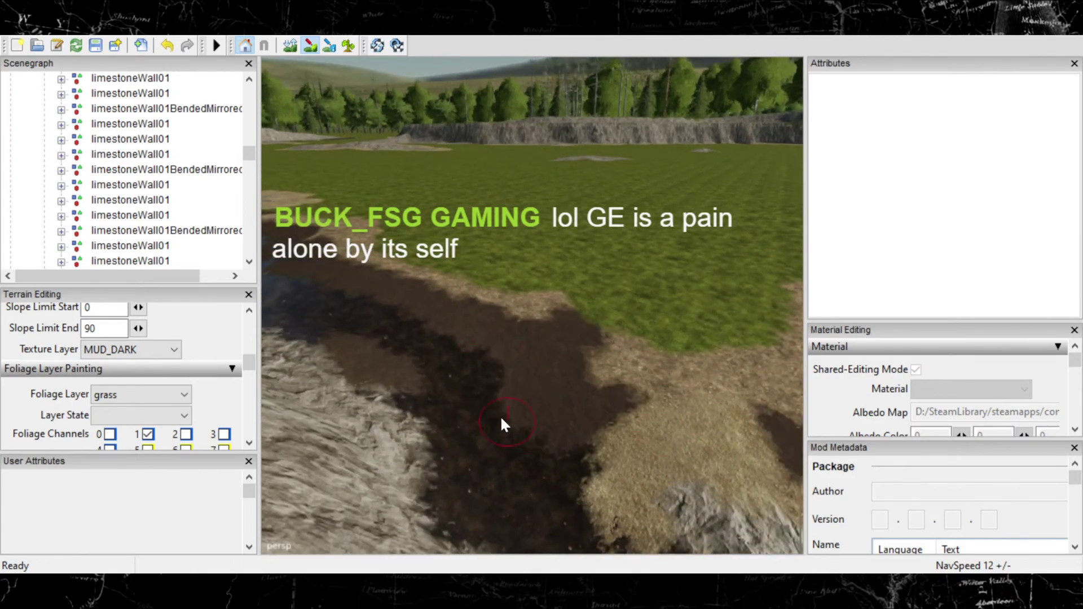
{"action": "left_click_drag", "start_coordinate": [566, 433], "coordinate": [618, 476]}
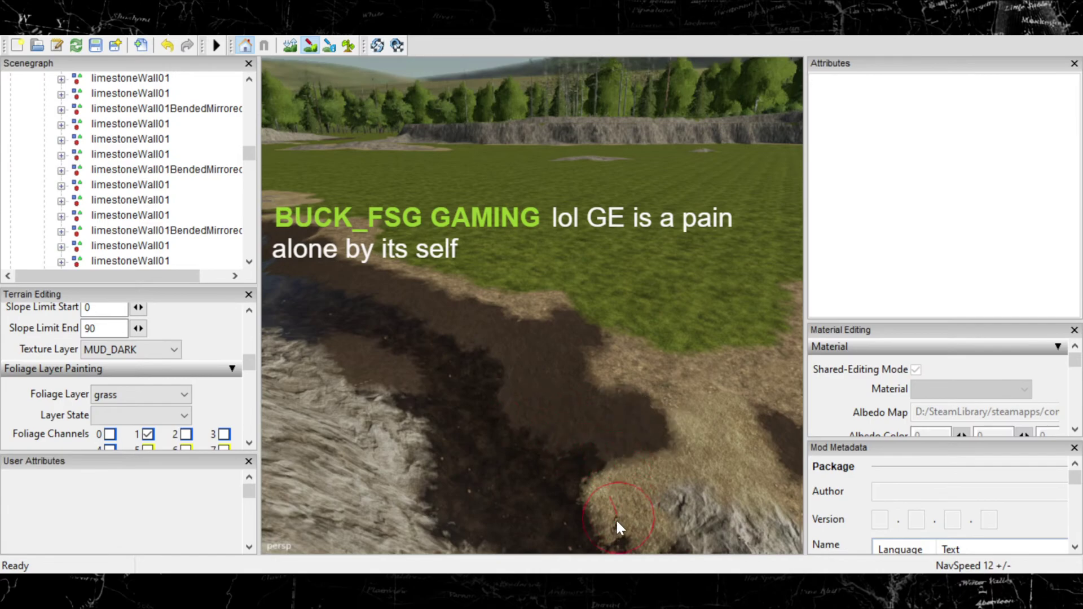
{"action": "mouse_move", "coordinate": [619, 490]}
{"action": "middle_mouse_down", "text": "alt"}
{"action": "mouse_move", "coordinate": [583, 442]}
{"action": "mouse_move", "coordinate": [571, 451]}
{"action": "middle_mouse_up", "text": "alt"}
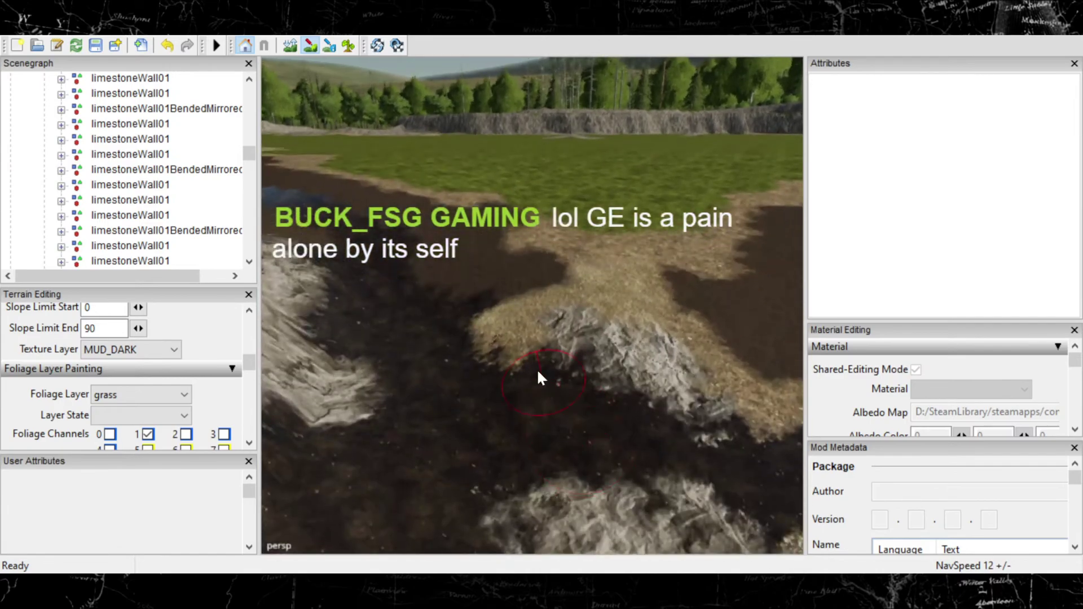
{"action": "mouse_move", "coordinate": [502, 301]}
{"action": "left_mouse_down"}
{"action": "mouse_move", "coordinate": [519, 331]}
{"action": "mouse_move", "coordinate": [479, 338]}
{"action": "left_mouse_up"}
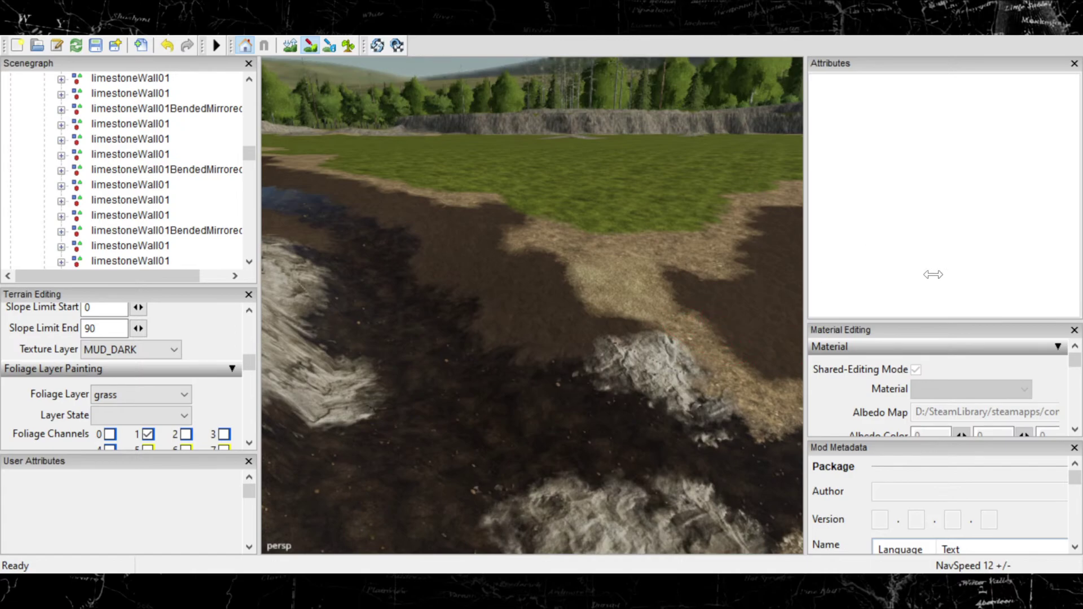
Step: Widen the 3D viewport by narrowing the docked areas on both sides
{"action": "left_click_drag", "start_coordinate": [933, 274], "coordinate": [1007, 266]}
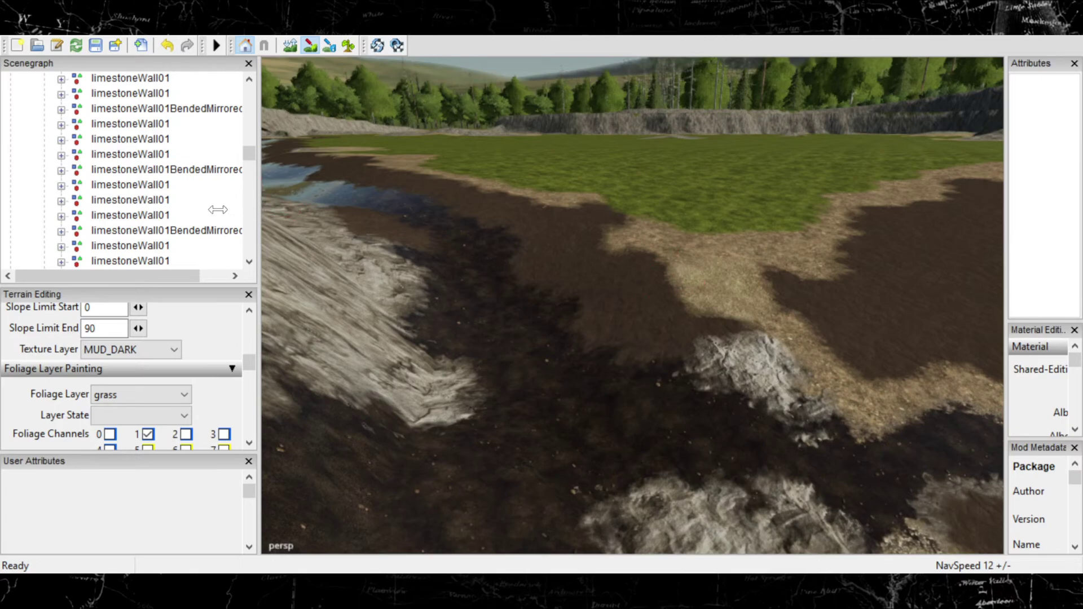
{"action": "left_click_drag", "start_coordinate": [147, 222], "coordinate": [135, 225]}
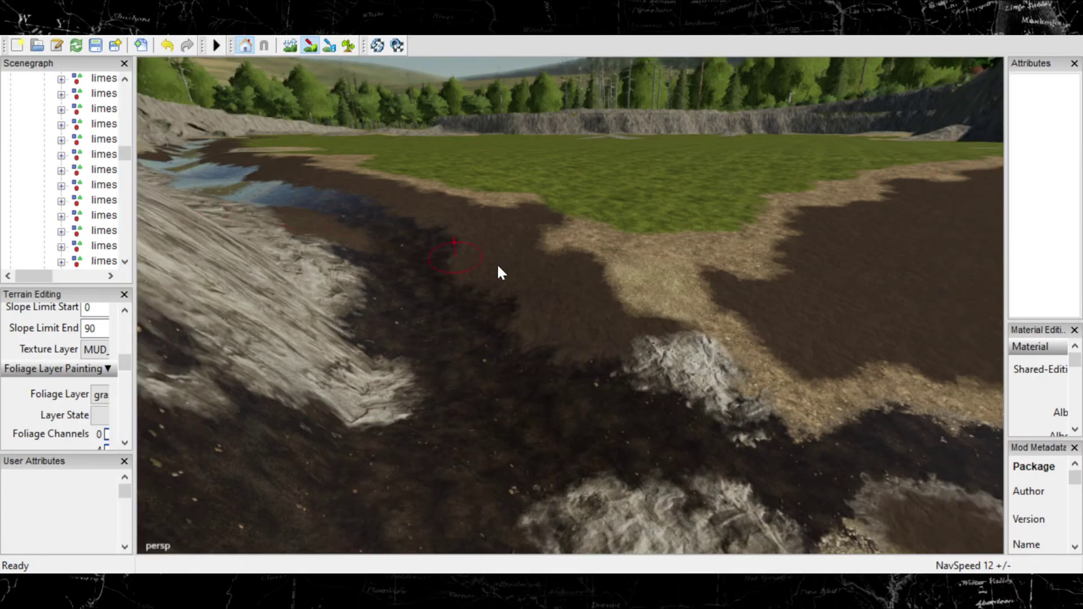
Step: Paint MUD_DARK over the sand strip between the fork's rock and the large mud area, along the side channel
{"action": "middle_click_drag", "start_coordinate": [591, 281], "coordinate": [537, 263]}
{"action": "mouse_move", "coordinate": [529, 253]}
{"action": "middle_mouse_down", "text": "alt"}
{"action": "mouse_move", "coordinate": [558, 265]}
{"action": "mouse_move", "coordinate": [537, 277]}
{"action": "middle_mouse_up", "text": "alt"}
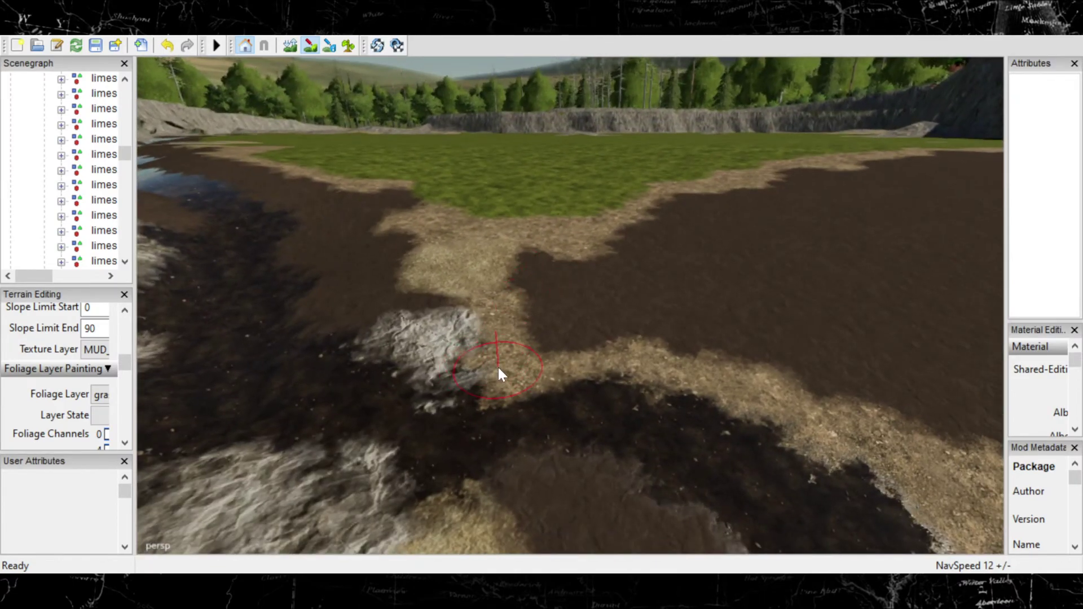
{"action": "left_click_drag", "start_coordinate": [496, 350], "coordinate": [476, 360]}
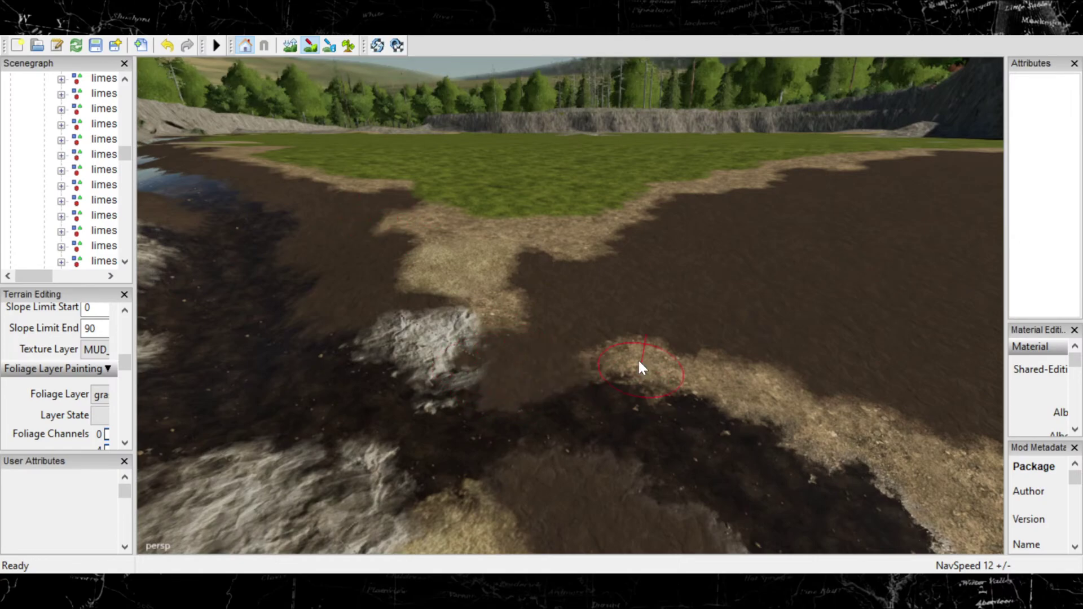
{"action": "mouse_move", "coordinate": [632, 363]}
{"action": "left_mouse_down"}
{"action": "mouse_move", "coordinate": [655, 385]}
{"action": "mouse_move", "coordinate": [607, 369]}
{"action": "mouse_move", "coordinate": [914, 457]}
{"action": "left_mouse_up"}
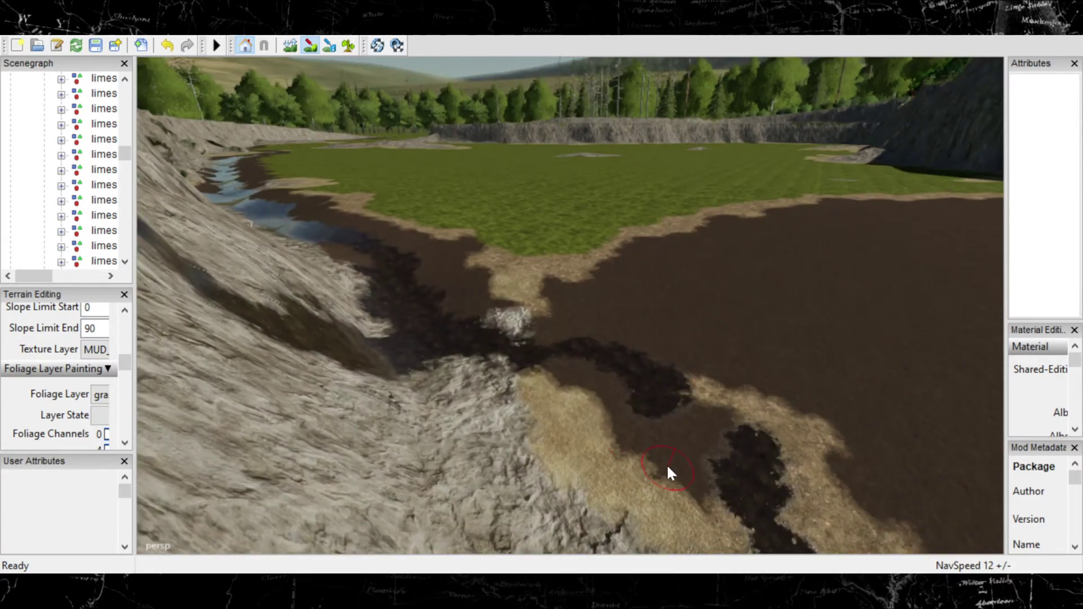
Step: Cover the channel-side edge of the sand on the rocky bank with MUD_DARK, undoing strokes that spill across the channel
{"action": "mouse_move", "coordinate": [667, 467]}
{"action": "left_mouse_down"}
{"action": "mouse_move", "coordinate": [686, 450]}
{"action": "mouse_move", "coordinate": [774, 437]}
{"action": "left_mouse_up"}
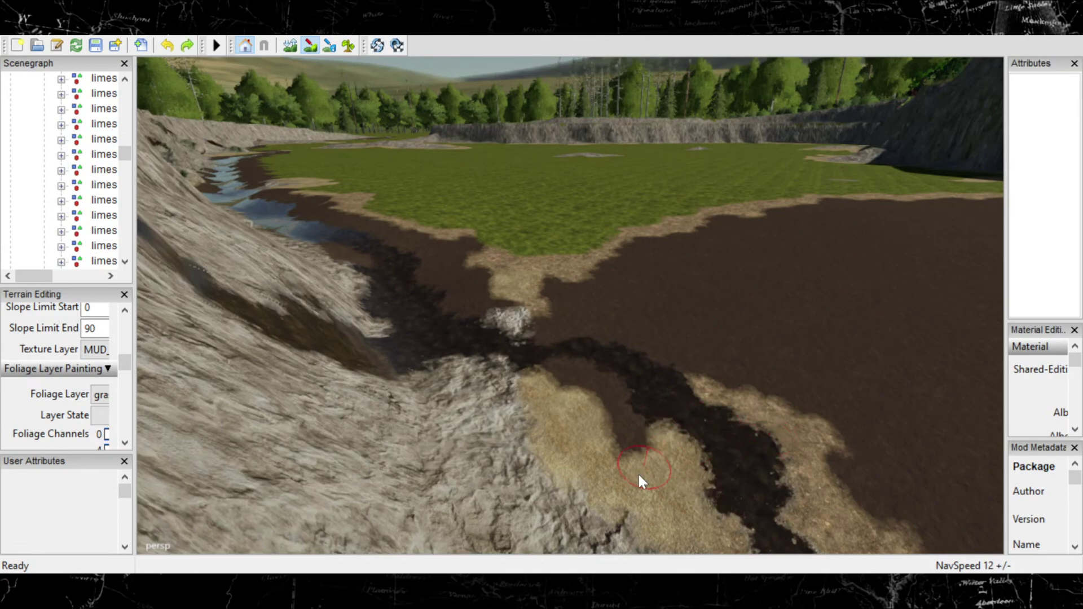
{"action": "mouse_move", "coordinate": [639, 477]}
{"action": "left_mouse_down"}
{"action": "mouse_move", "coordinate": [704, 511]}
{"action": "mouse_move", "coordinate": [701, 408]}
{"action": "left_mouse_up"}
{"action": "mouse_move", "coordinate": [661, 474]}
{"action": "left_mouse_down"}
{"action": "mouse_move", "coordinate": [663, 486]}
{"action": "mouse_move", "coordinate": [677, 368]}
{"action": "left_mouse_up"}
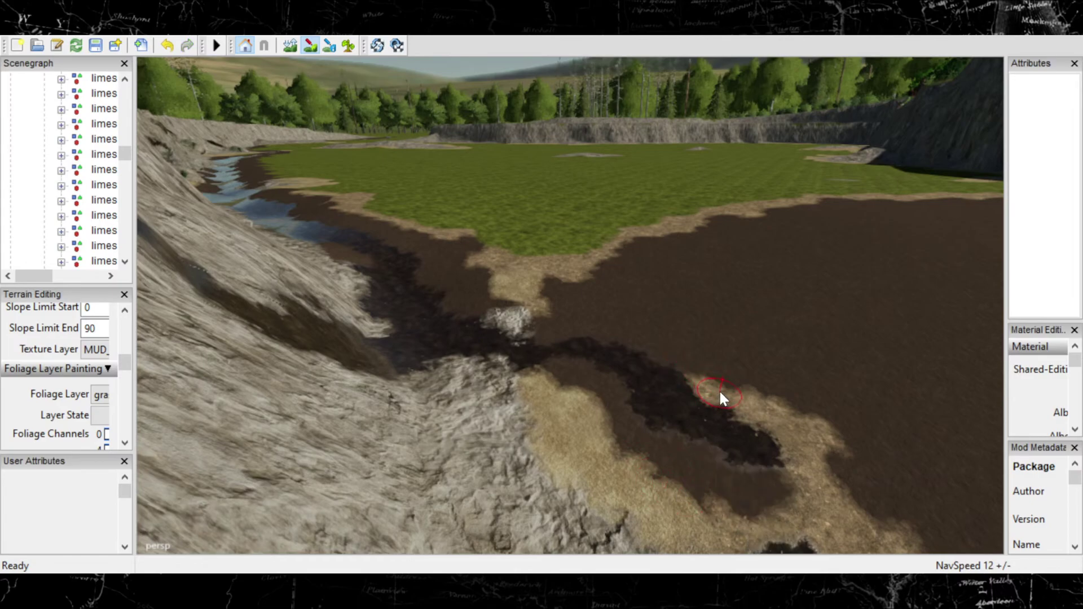
{"action": "key", "text": "ctrl+z"}
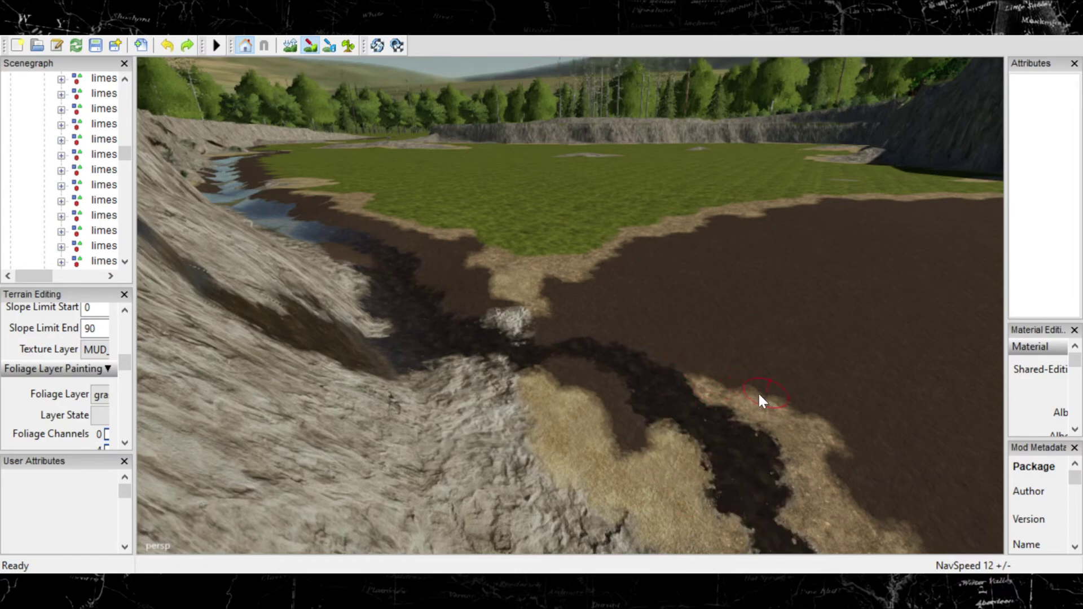
{"action": "key", "text": "ctrl+y"}
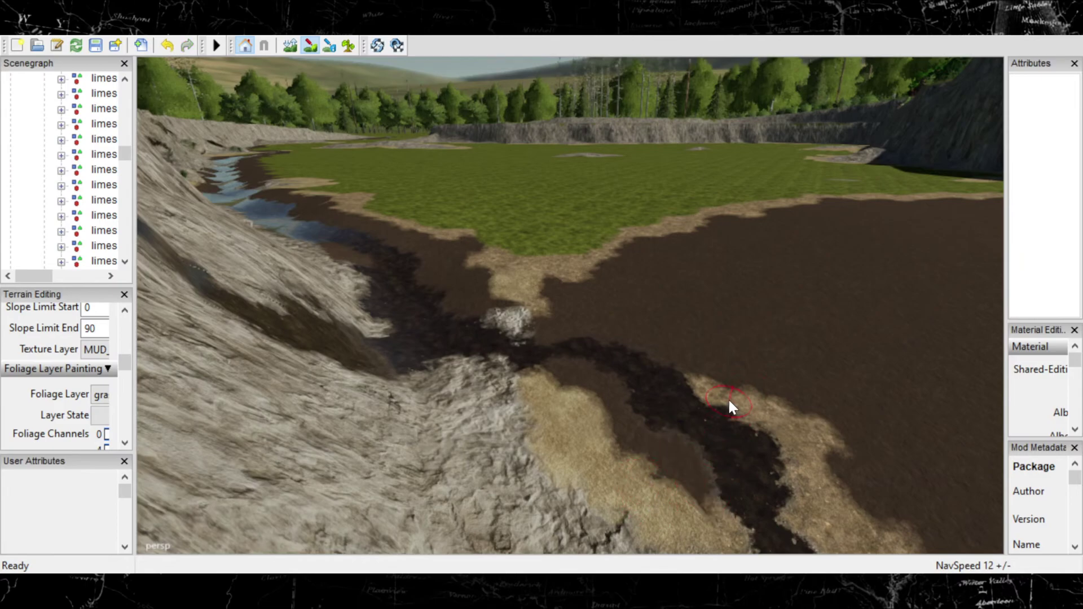
Step: Replace the sand between the side channel and the large mud area with MUD_DARK, continuing downstream along the waterline
{"action": "mouse_move", "coordinate": [724, 401]}
{"action": "left_mouse_down"}
{"action": "mouse_move", "coordinate": [691, 394]}
{"action": "mouse_move", "coordinate": [796, 432]}
{"action": "left_mouse_up"}
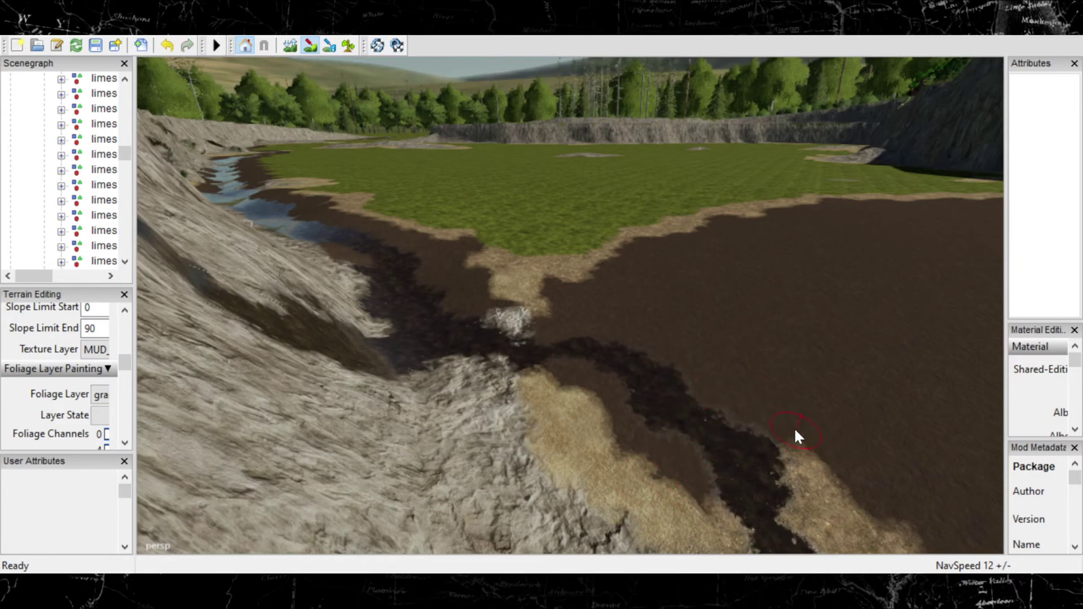
{"action": "left_click_drag", "start_coordinate": [801, 475], "coordinate": [799, 484]}
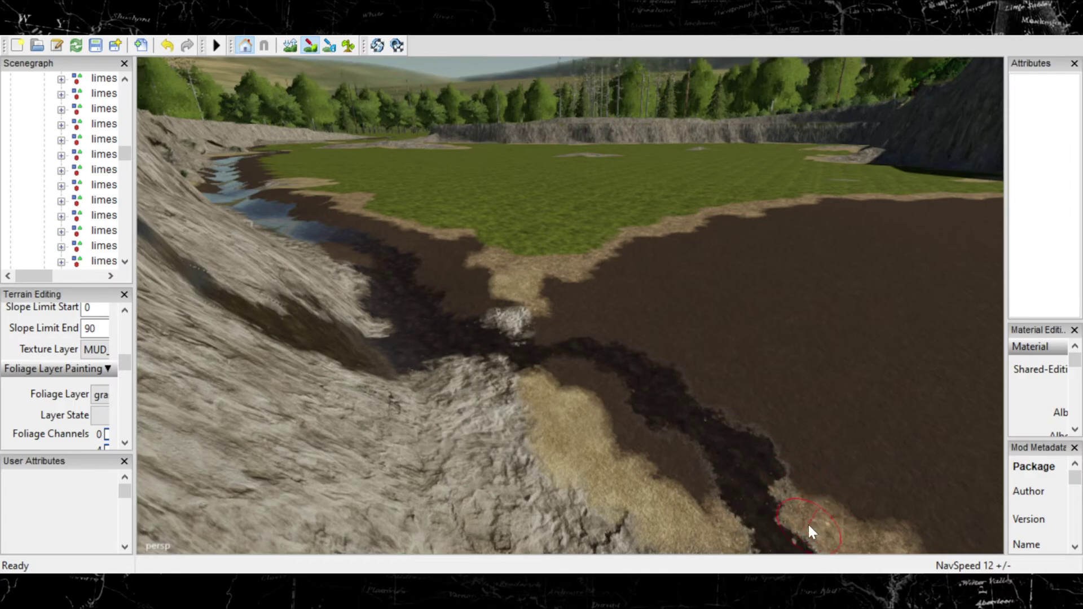
{"action": "mouse_move", "coordinate": [817, 516]}
{"action": "right_mouse_down"}
{"action": "mouse_move", "coordinate": [755, 431]}
{"action": "mouse_move", "coordinate": [770, 448]}
{"action": "mouse_move", "coordinate": [734, 371]}
{"action": "mouse_move", "coordinate": [760, 354]}
{"action": "right_mouse_up"}
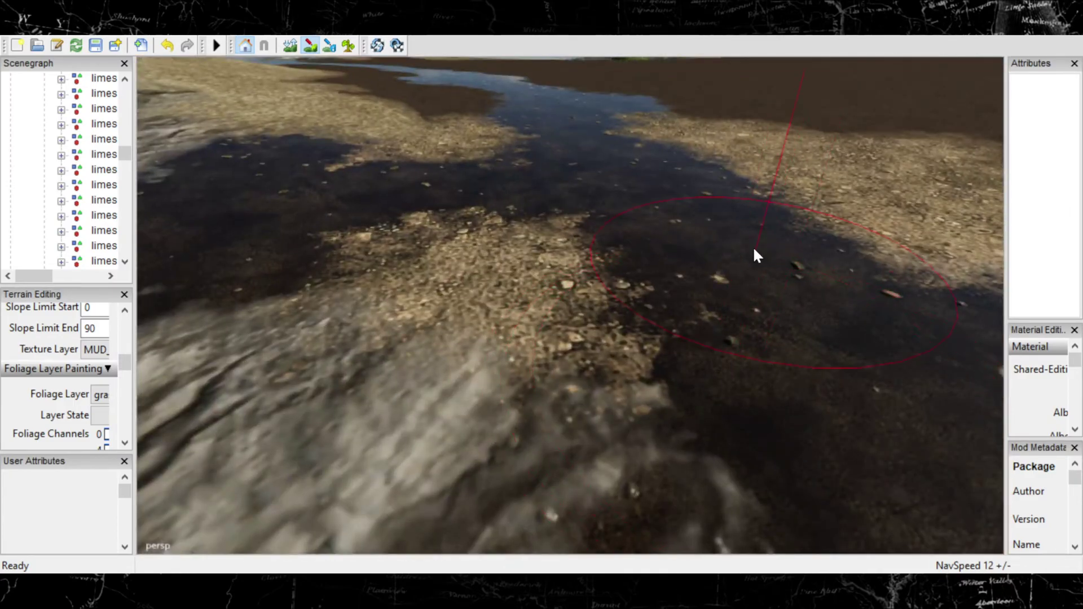
{"action": "mouse_move", "coordinate": [752, 246]}
{"action": "right_mouse_down"}
{"action": "mouse_move", "coordinate": [719, 240]}
{"action": "mouse_move", "coordinate": [703, 284]}
{"action": "right_mouse_up"}
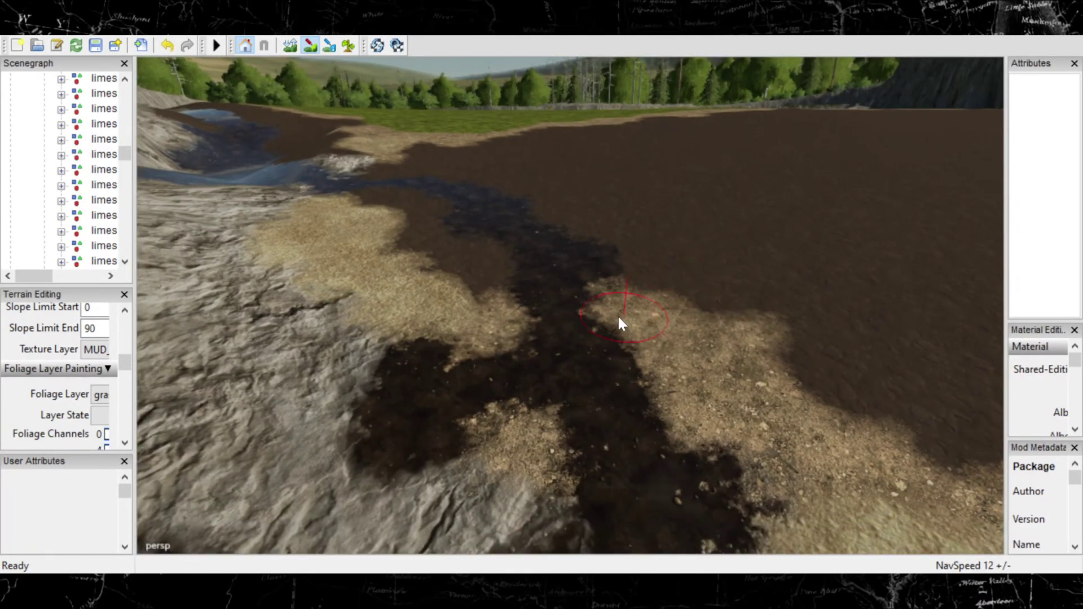
{"action": "left_click_drag", "start_coordinate": [616, 337], "coordinate": [594, 339]}
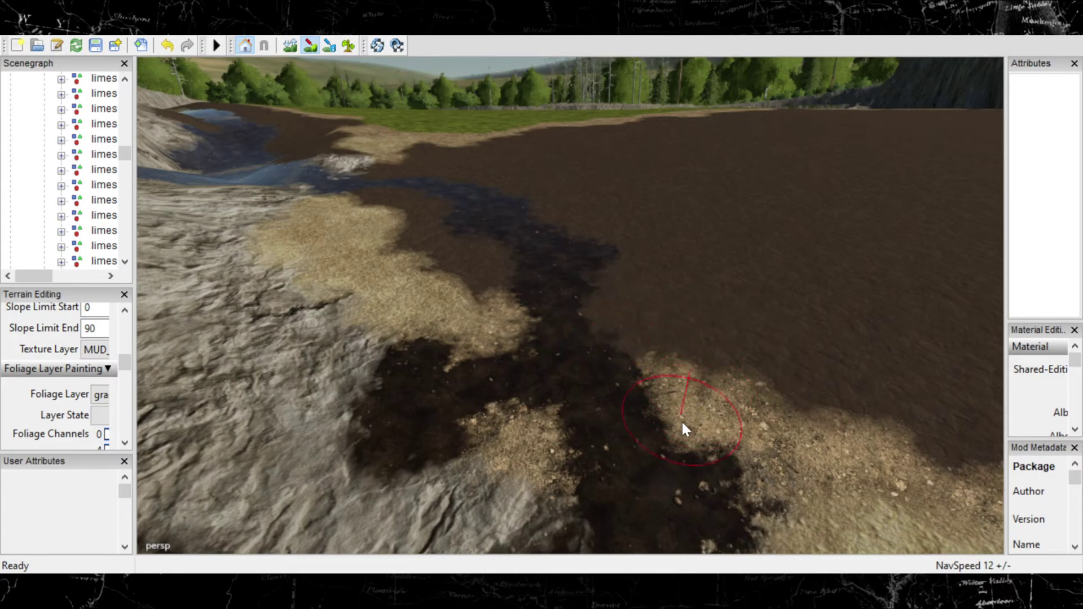
{"action": "left_click_drag", "start_coordinate": [683, 428], "coordinate": [680, 435]}
Step: Paint MUD_DARK over the sand spurs on the rocky side of the channel and the tip of the opposite sandbank
{"action": "left_click_drag", "start_coordinate": [456, 269], "coordinate": [455, 326]}
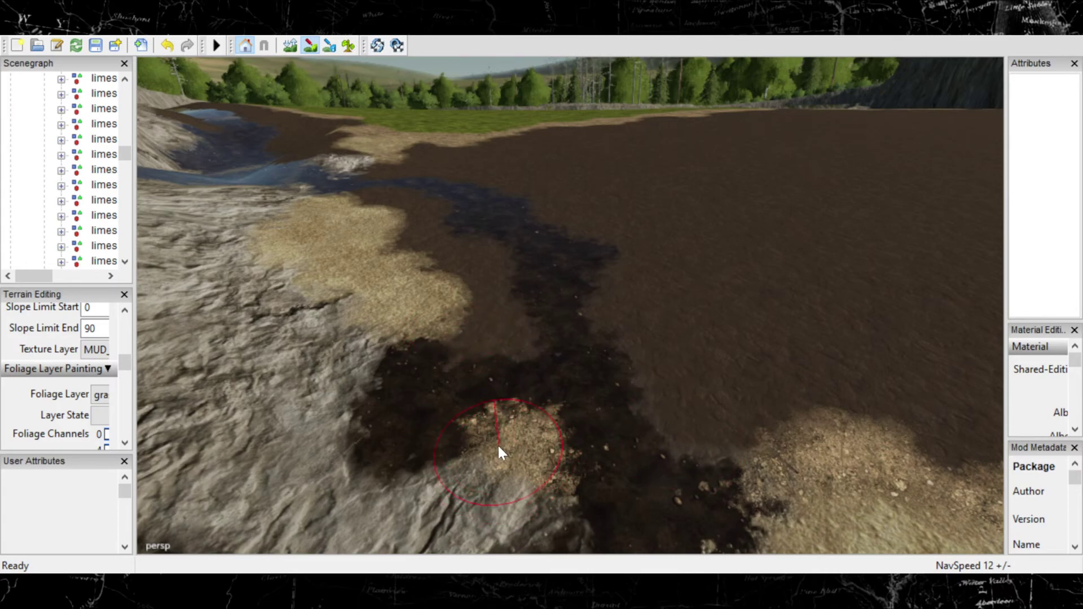
{"action": "mouse_move", "coordinate": [502, 450]}
{"action": "left_mouse_down"}
{"action": "mouse_move", "coordinate": [491, 479]}
{"action": "mouse_move", "coordinate": [472, 472]}
{"action": "left_mouse_up"}
{"action": "right_click_drag", "start_coordinate": [614, 358], "coordinate": [591, 335]}
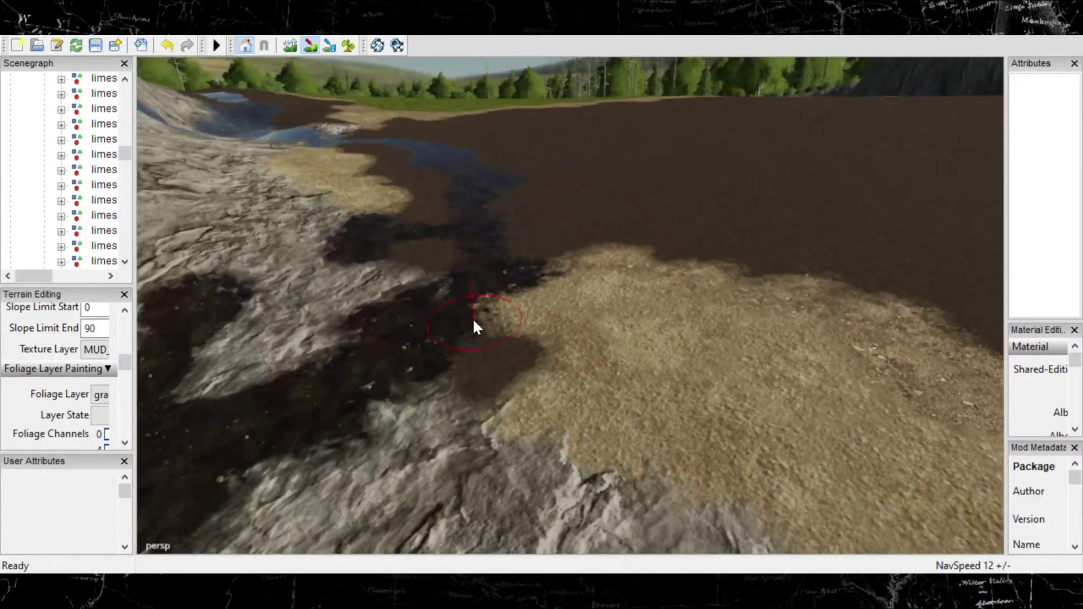
{"action": "mouse_move", "coordinate": [474, 320]}
{"action": "left_mouse_down"}
{"action": "mouse_move", "coordinate": [536, 311]}
{"action": "mouse_move", "coordinate": [623, 264]}
{"action": "mouse_move", "coordinate": [592, 263]}
{"action": "left_mouse_up"}
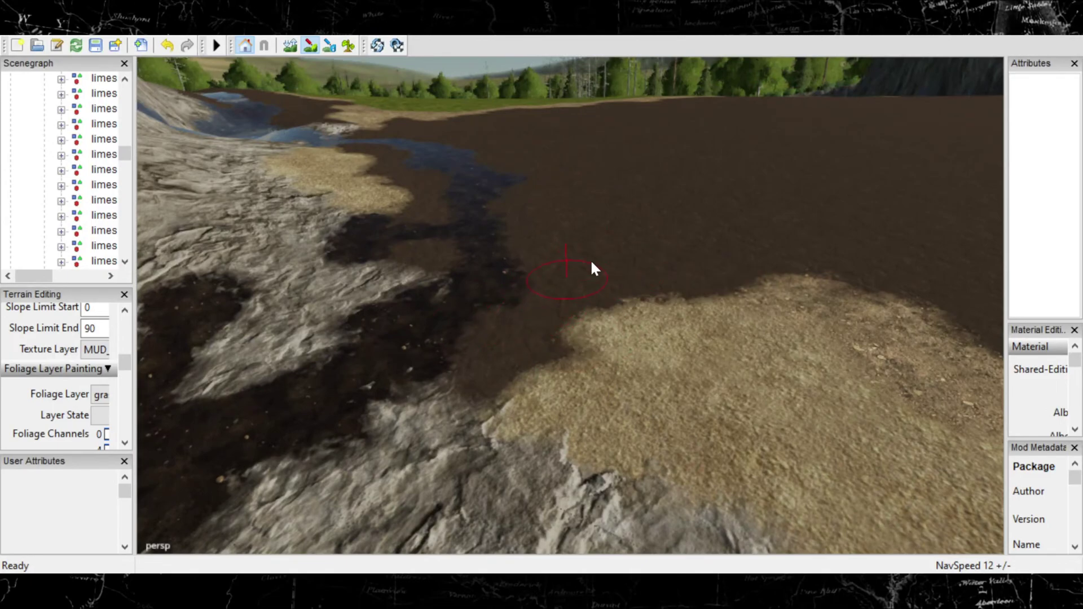
Step: Paint MUD_DARK on the sandy inside of the next bend and the sand pocket below the cliff, undoing unwanted strokes
{"action": "mouse_move", "coordinate": [656, 314]}
{"action": "right_mouse_down"}
{"action": "mouse_move", "coordinate": [509, 325]}
{"action": "mouse_move", "coordinate": [565, 338]}
{"action": "mouse_move", "coordinate": [587, 314]}
{"action": "mouse_move", "coordinate": [586, 337]}
{"action": "right_mouse_up"}
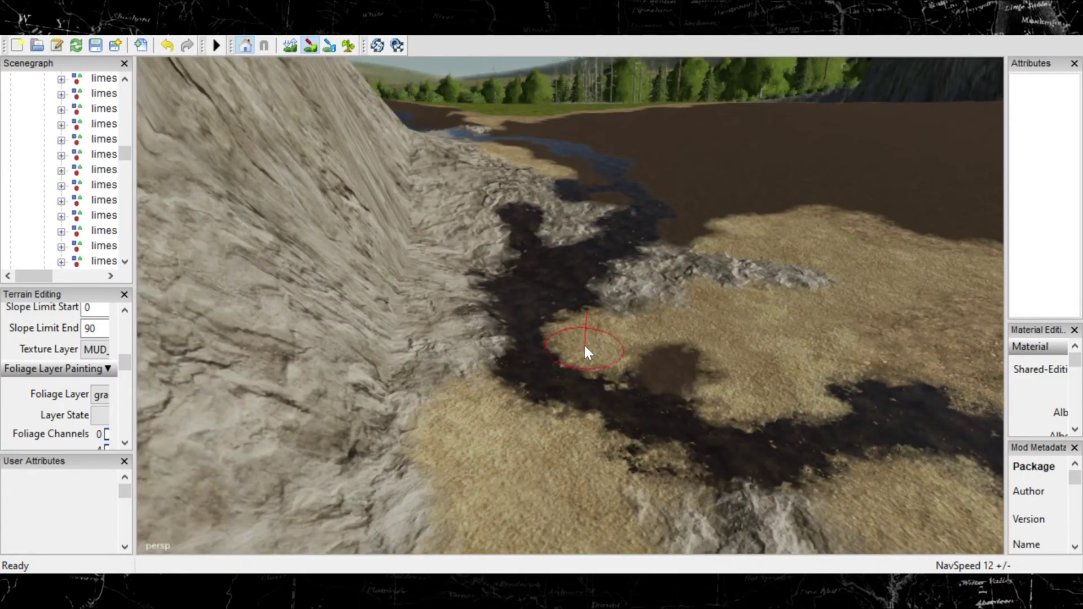
{"action": "left_click_drag", "start_coordinate": [563, 341], "coordinate": [554, 340]}
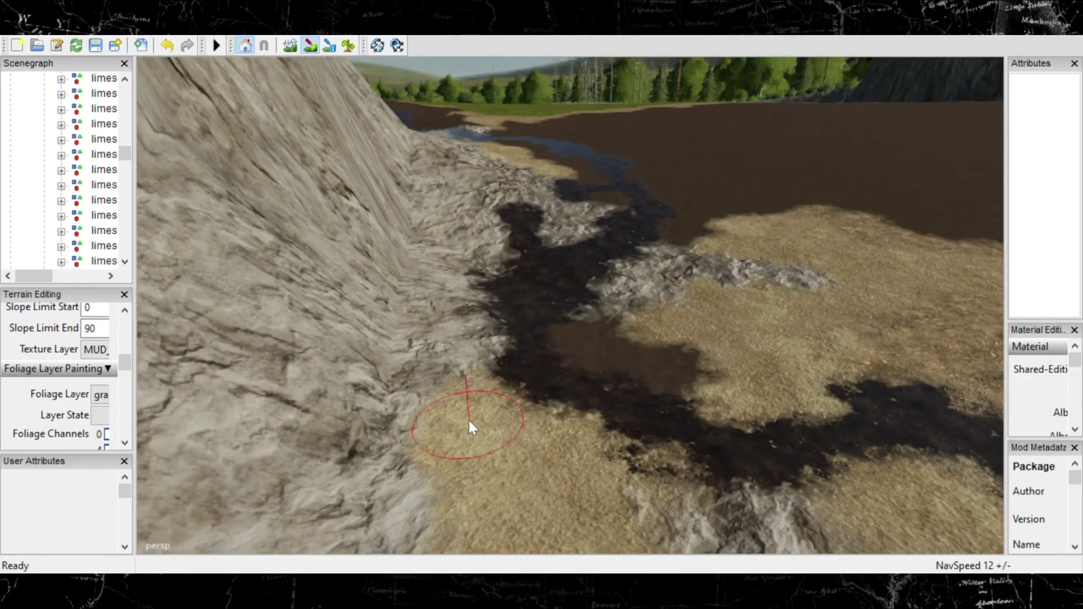
{"action": "mouse_move", "coordinate": [446, 417]}
{"action": "left_mouse_down"}
{"action": "mouse_move", "coordinate": [451, 435]}
{"action": "mouse_move", "coordinate": [548, 455]}
{"action": "left_mouse_up"}
{"action": "key", "text": "ctrl+z"}
{"action": "key", "text": "ctrl+z"}
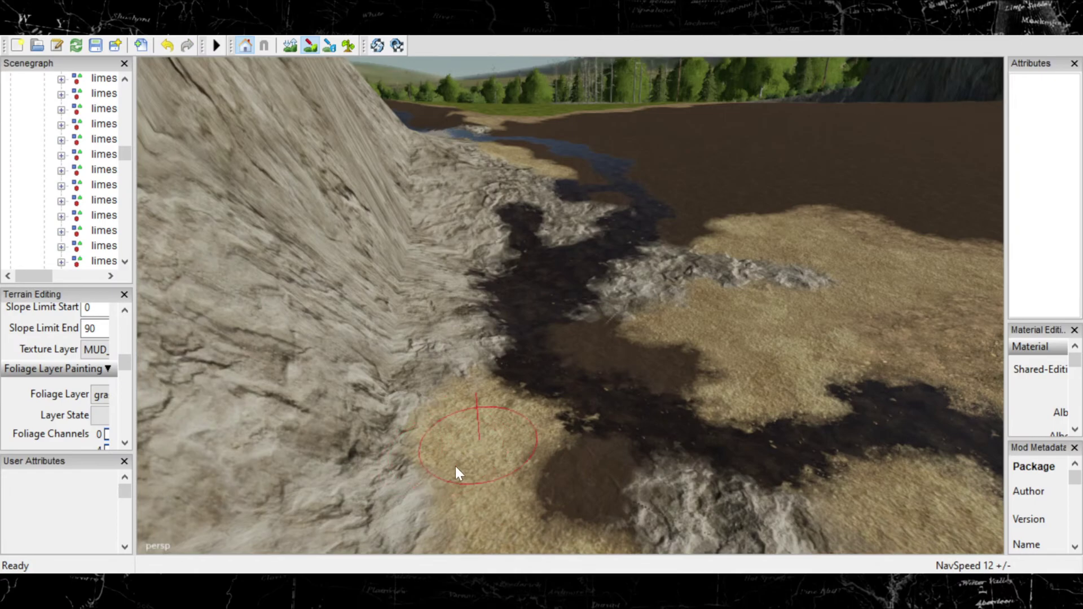
{"action": "key", "text": "ctrl+y"}
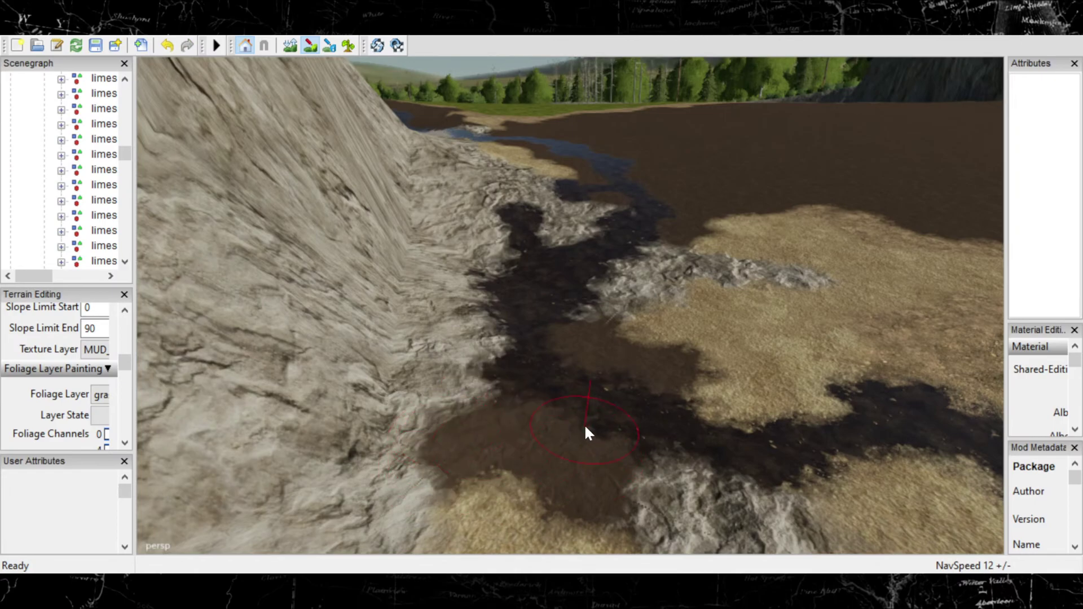
Step: Extend MUD_DARK along the sandy edges on both sides of the channel downstream of the bend
{"action": "middle_click_drag", "start_coordinate": [585, 426], "coordinate": [549, 430], "text": "alt"}
{"action": "left_click_drag", "start_coordinate": [548, 430], "coordinate": [537, 453]}
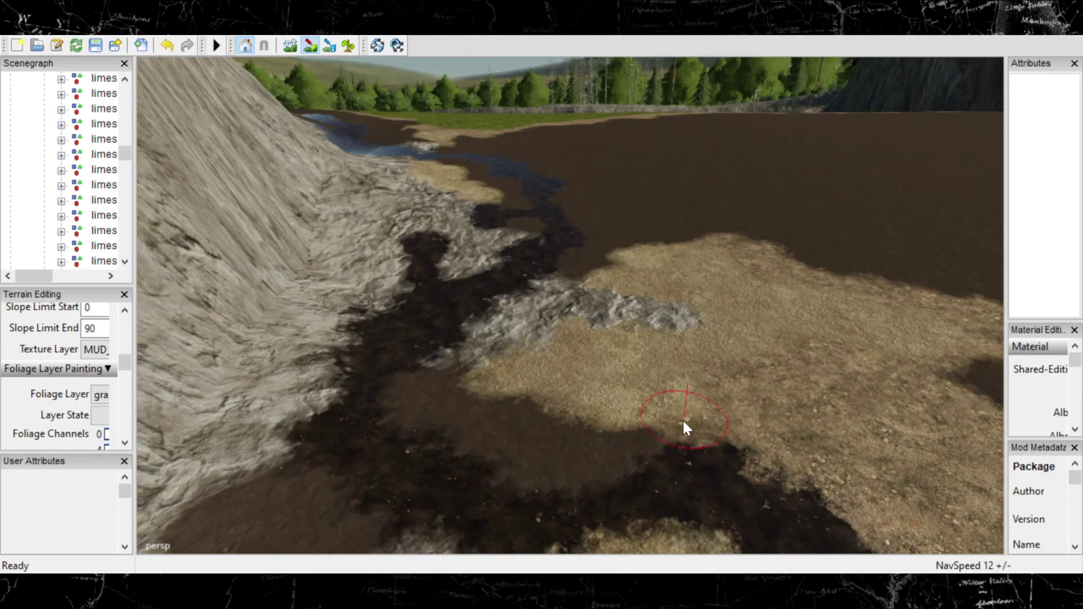
{"action": "mouse_move", "coordinate": [687, 427]}
{"action": "left_mouse_down"}
{"action": "mouse_move", "coordinate": [692, 418]}
{"action": "mouse_move", "coordinate": [777, 455]}
{"action": "left_mouse_up"}
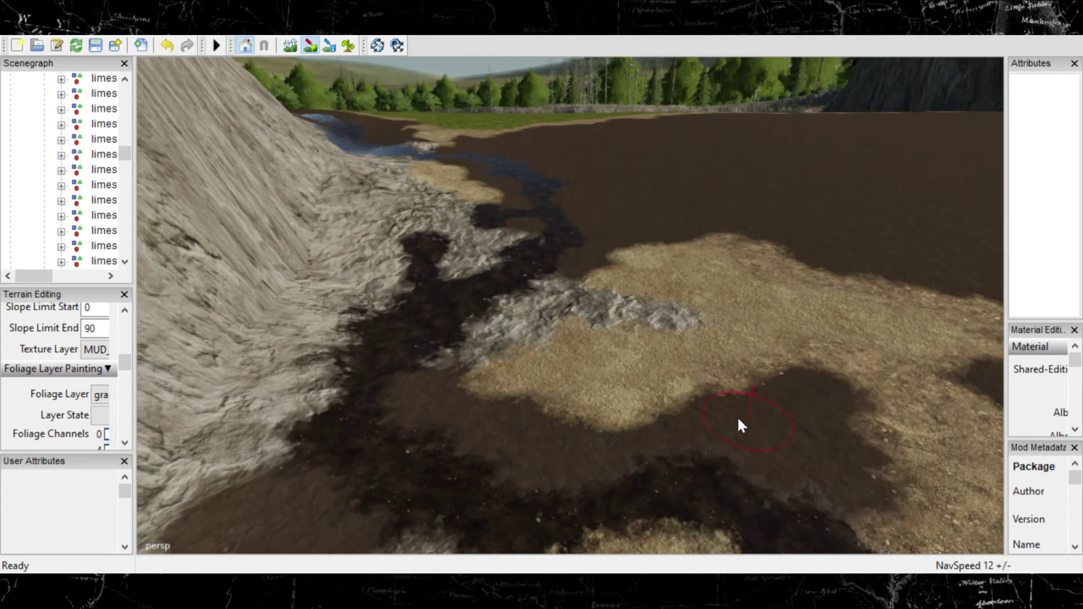
{"action": "mouse_move", "coordinate": [737, 416]}
{"action": "middle_mouse_down", "text": "alt"}
{"action": "mouse_move", "coordinate": [734, 386]}
{"action": "mouse_move", "coordinate": [730, 394]}
{"action": "middle_mouse_up", "text": "alt"}
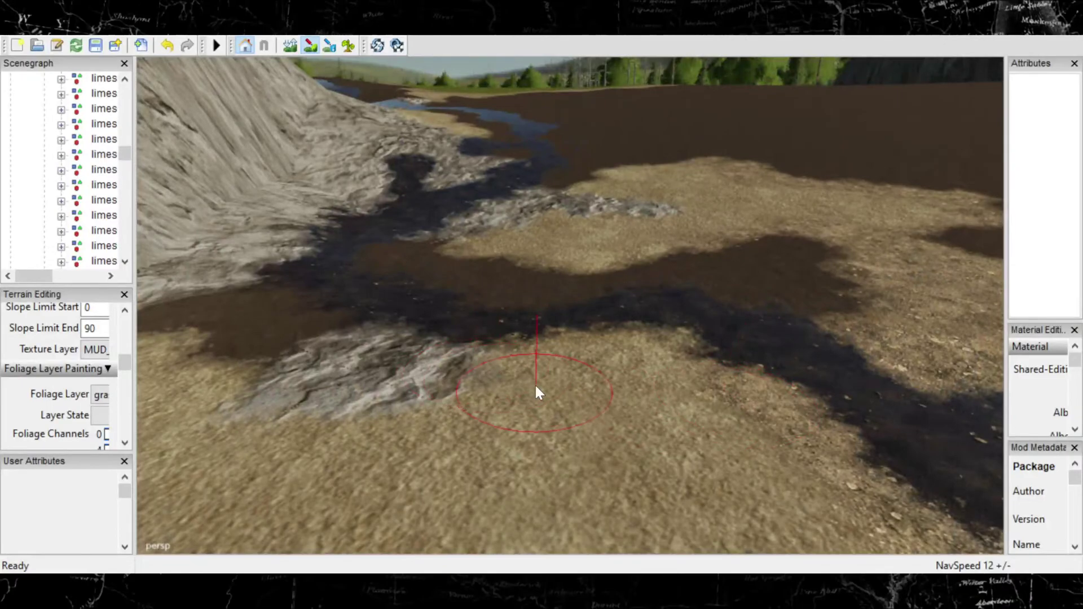
{"action": "mouse_move", "coordinate": [536, 392]}
{"action": "left_mouse_down"}
{"action": "mouse_move", "coordinate": [564, 382]}
{"action": "mouse_move", "coordinate": [607, 406]}
{"action": "left_mouse_up"}
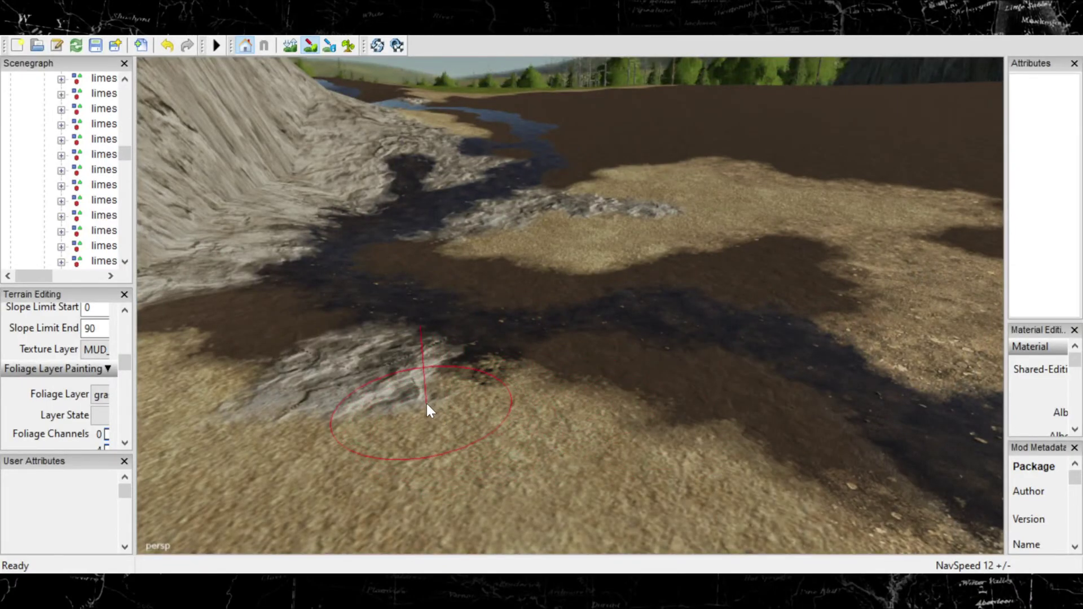
Step: Paint MUD_DARK over the sand beside the small rock patch and the gravelly sand across the channel, next to the large mud area
{"action": "left_click_drag", "start_coordinate": [438, 414], "coordinate": [428, 408]}
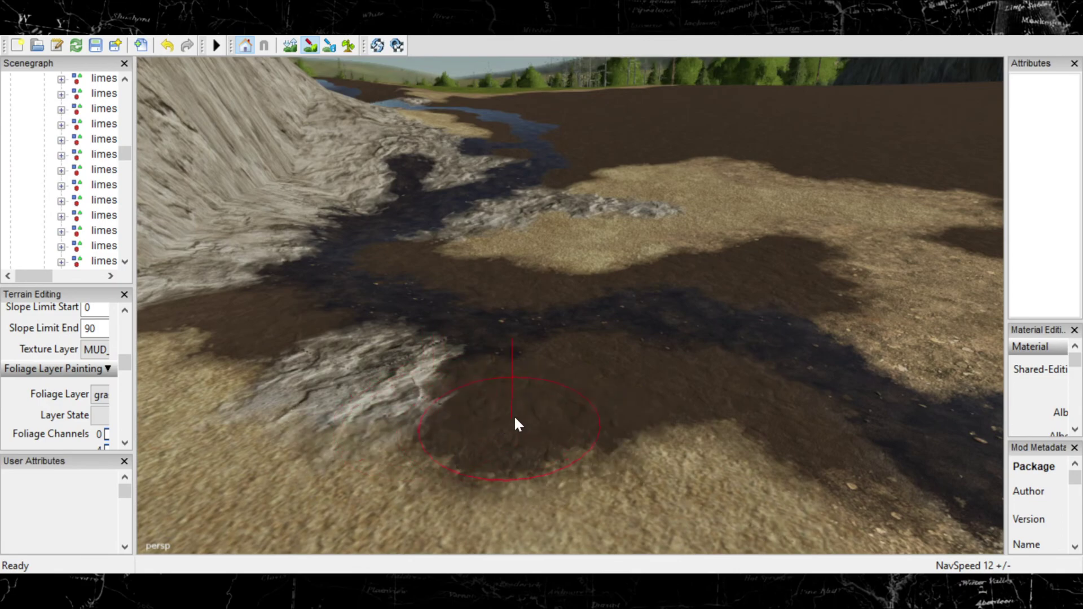
{"action": "scroll", "coordinate": [643, 359], "scroll_direction": "down", "scroll_amount": 4}
{"action": "scroll", "coordinate": [609, 350], "scroll_direction": "up", "scroll_amount": 2}
{"action": "middle_click_drag", "start_coordinate": [614, 343], "coordinate": [556, 340], "text": "alt"}
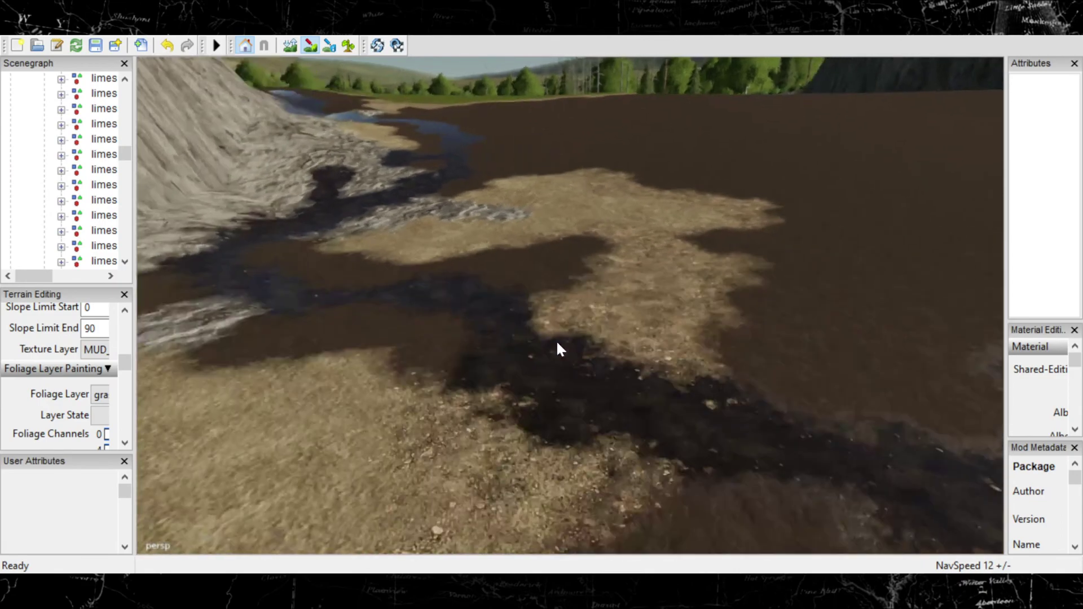
{"action": "scroll", "coordinate": [559, 344], "scroll_direction": "up", "scroll_amount": 2}
{"action": "mouse_move", "coordinate": [527, 339]}
{"action": "left_mouse_down"}
{"action": "mouse_move", "coordinate": [533, 362]}
{"action": "mouse_move", "coordinate": [479, 382]}
{"action": "mouse_move", "coordinate": [576, 418]}
{"action": "left_mouse_up"}
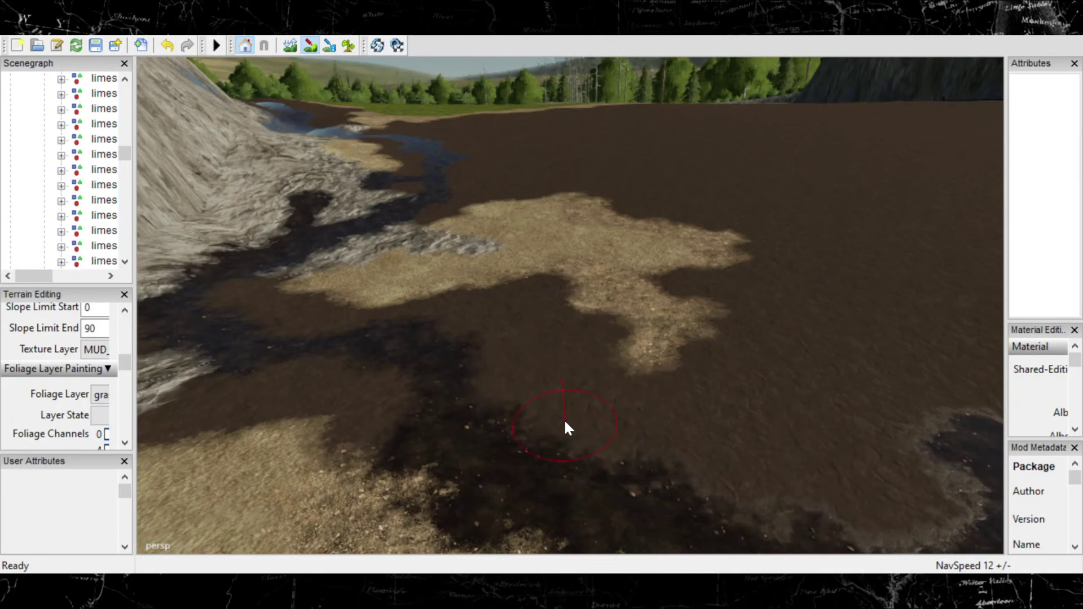
Step: Cover the gravelly edge of the near sandbank with MUD_DARK along the channel
{"action": "scroll", "coordinate": [566, 427], "scroll_direction": "down", "scroll_amount": 2}
{"action": "mouse_move", "coordinate": [424, 421]}
{"action": "left_mouse_down"}
{"action": "mouse_move", "coordinate": [428, 461]}
{"action": "mouse_move", "coordinate": [387, 423]}
{"action": "mouse_move", "coordinate": [402, 407]}
{"action": "left_mouse_up"}
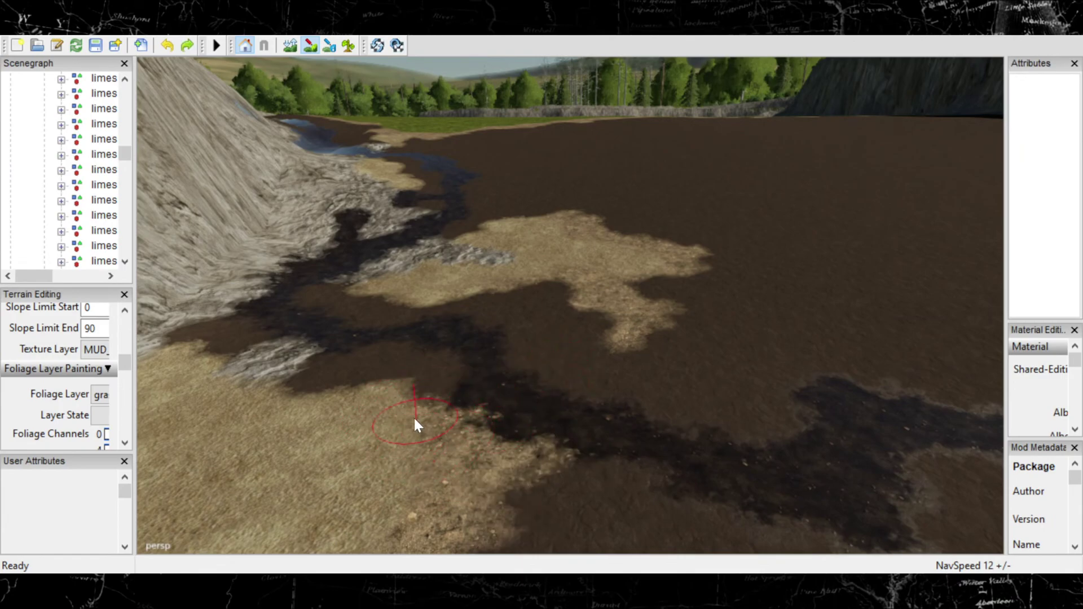
{"action": "mouse_move", "coordinate": [415, 419]}
{"action": "left_mouse_down"}
{"action": "mouse_move", "coordinate": [391, 431]}
{"action": "mouse_move", "coordinate": [477, 496]}
{"action": "mouse_move", "coordinate": [652, 406]}
{"action": "left_mouse_up"}
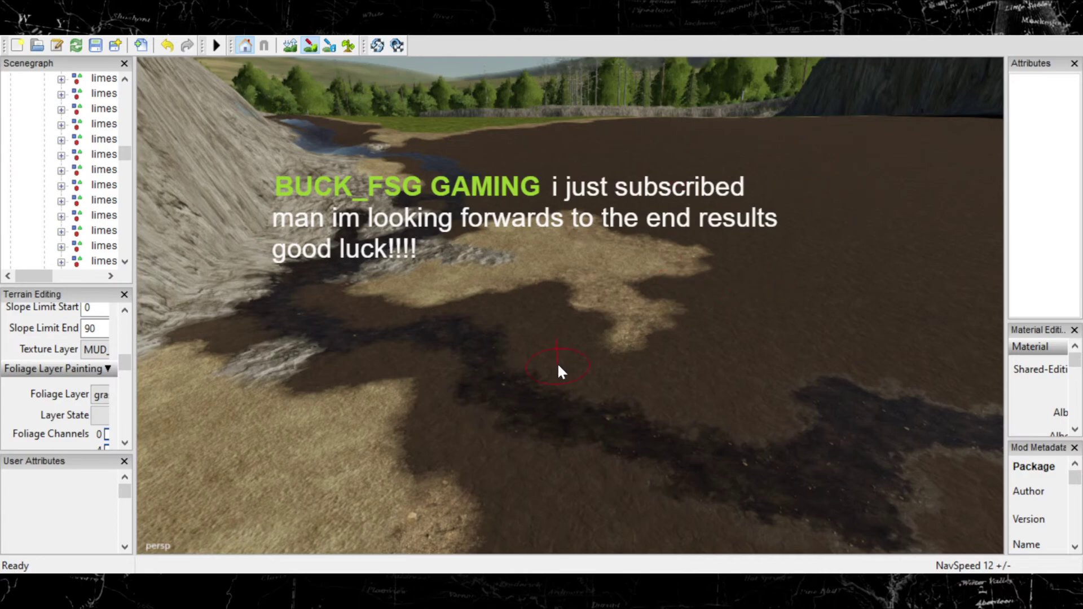
{"action": "scroll", "coordinate": [474, 345], "scroll_direction": "up", "scroll_amount": 1}
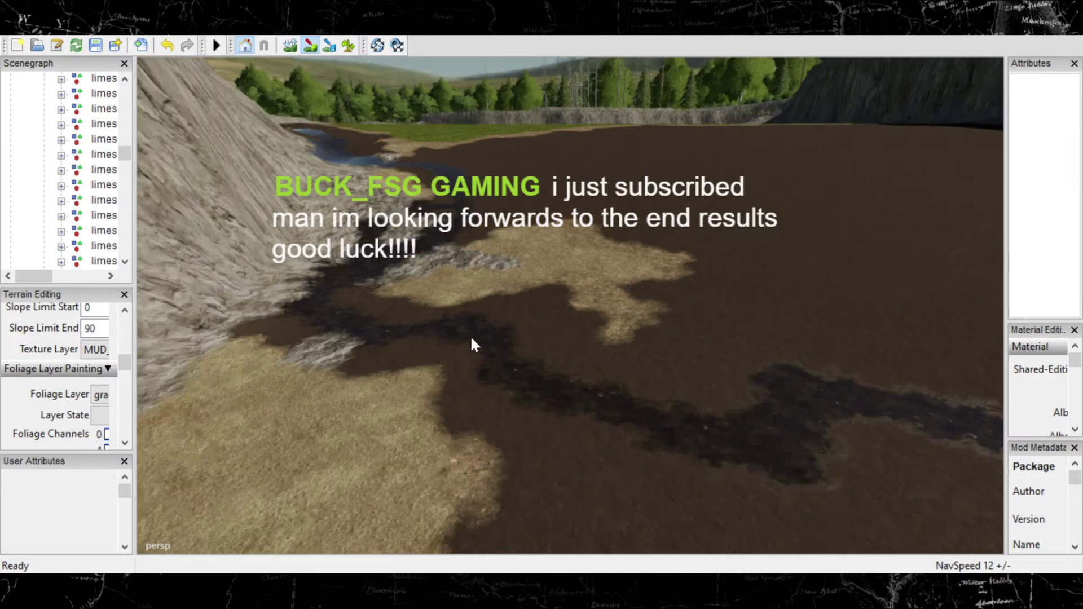
Step: Examine the whole quarry and stream layout, the puddled yard near the red shed, and the rock outcrop above the basin
{"action": "right_click_drag", "start_coordinate": [474, 345], "coordinate": [462, 187]}
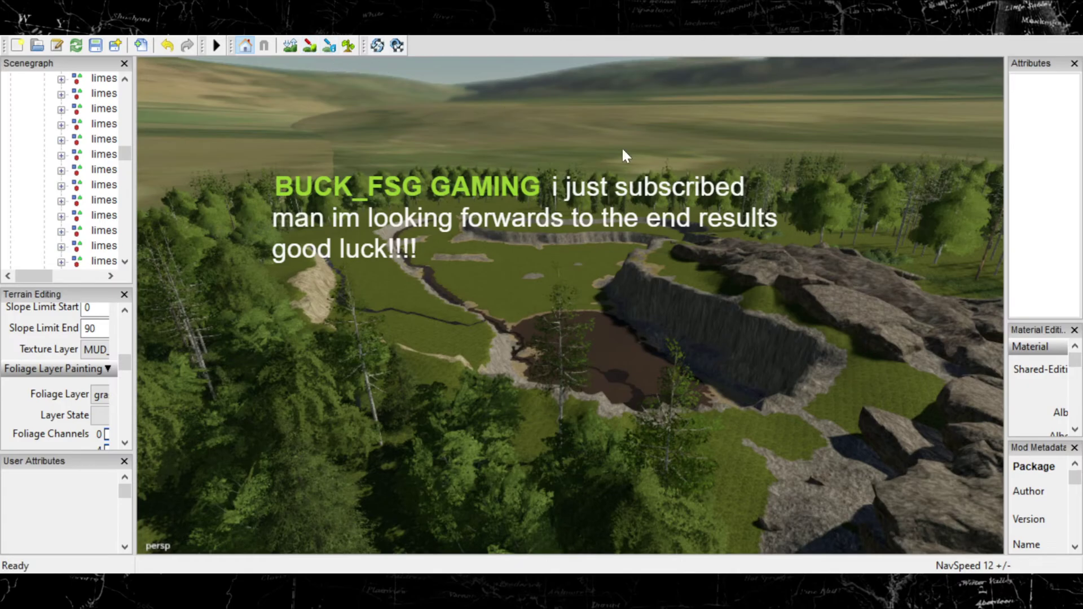
{"action": "right_click_drag", "start_coordinate": [622, 146], "coordinate": [811, 346]}
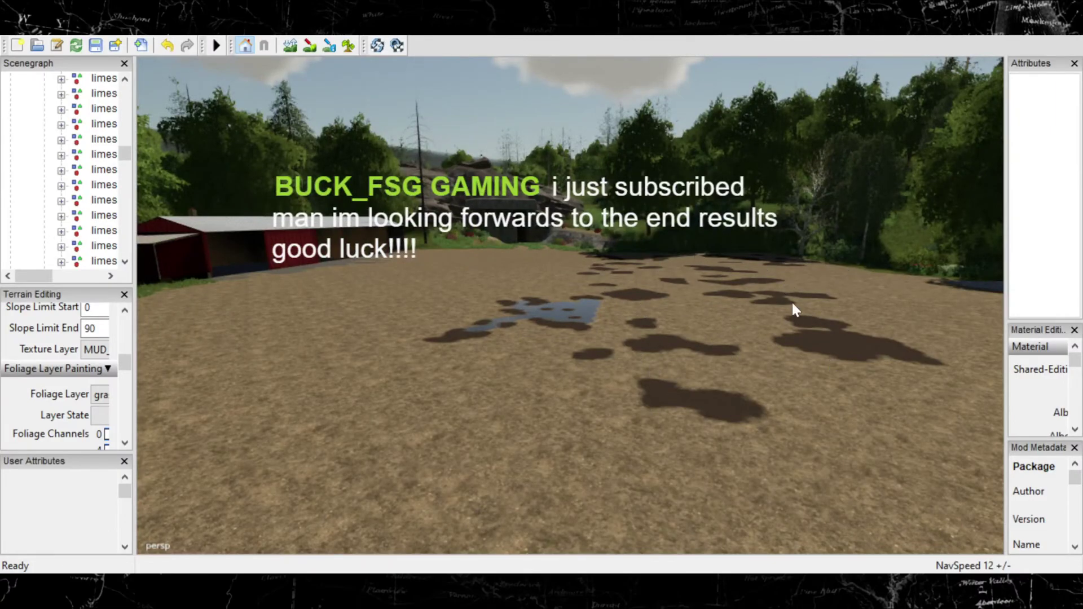
{"action": "right_click_drag", "start_coordinate": [740, 379], "coordinate": [755, 339]}
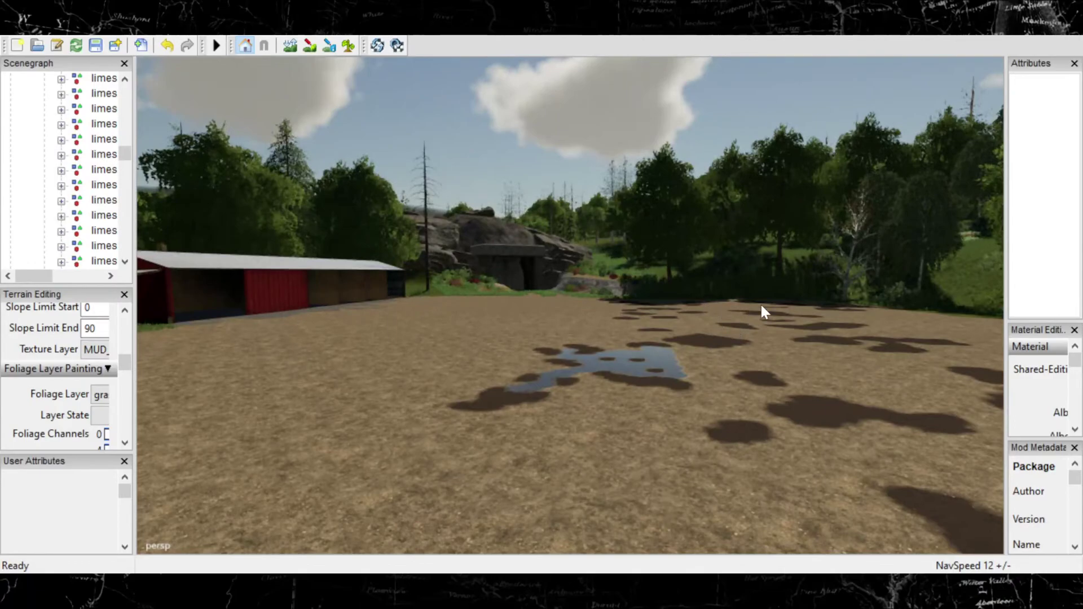
{"action": "right_click_drag", "start_coordinate": [694, 349], "coordinate": [347, 128]}
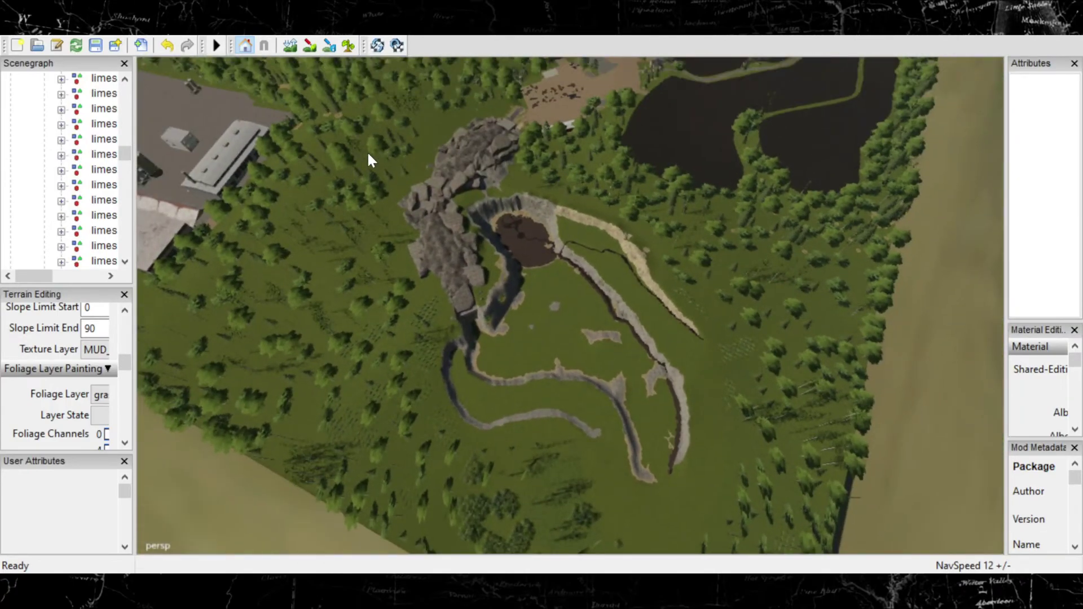
{"action": "right_click_drag", "start_coordinate": [628, 422], "coordinate": [687, 322]}
{"action": "left_click_drag", "start_coordinate": [299, 394], "coordinate": [842, 409], "text": "alt"}
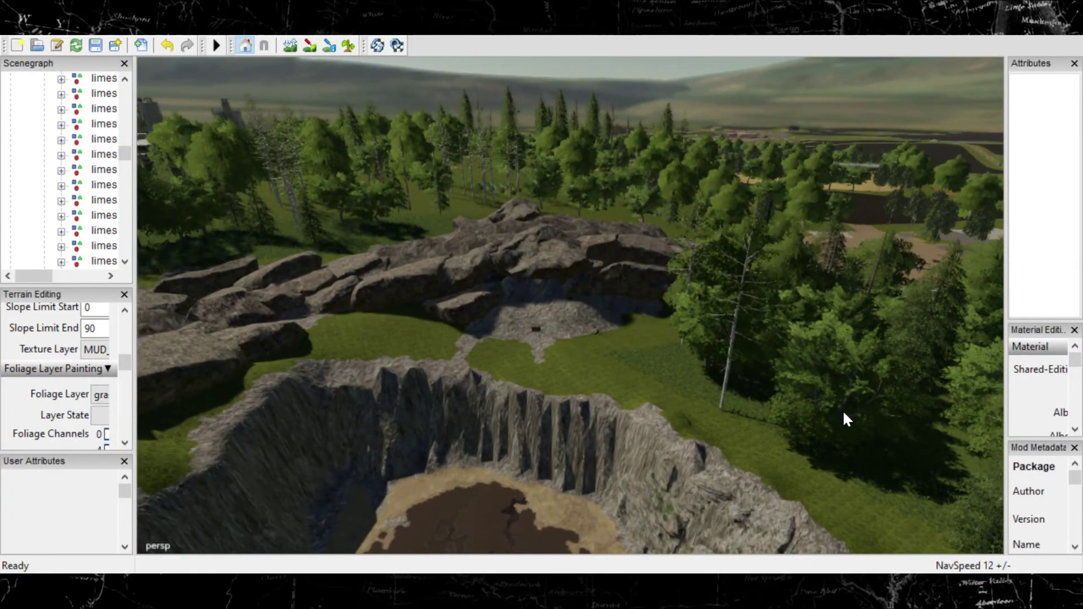
{"action": "left_click_drag", "start_coordinate": [320, 310], "coordinate": [411, 280], "text": "alt"}
{"action": "scroll", "coordinate": [410, 280], "scroll_direction": "up", "scroll_amount": 4}
{"action": "scroll", "coordinate": [412, 288], "scroll_direction": "up", "scroll_amount": 4}
{"action": "left_click_drag", "start_coordinate": [367, 394], "coordinate": [537, 357], "text": "alt"}
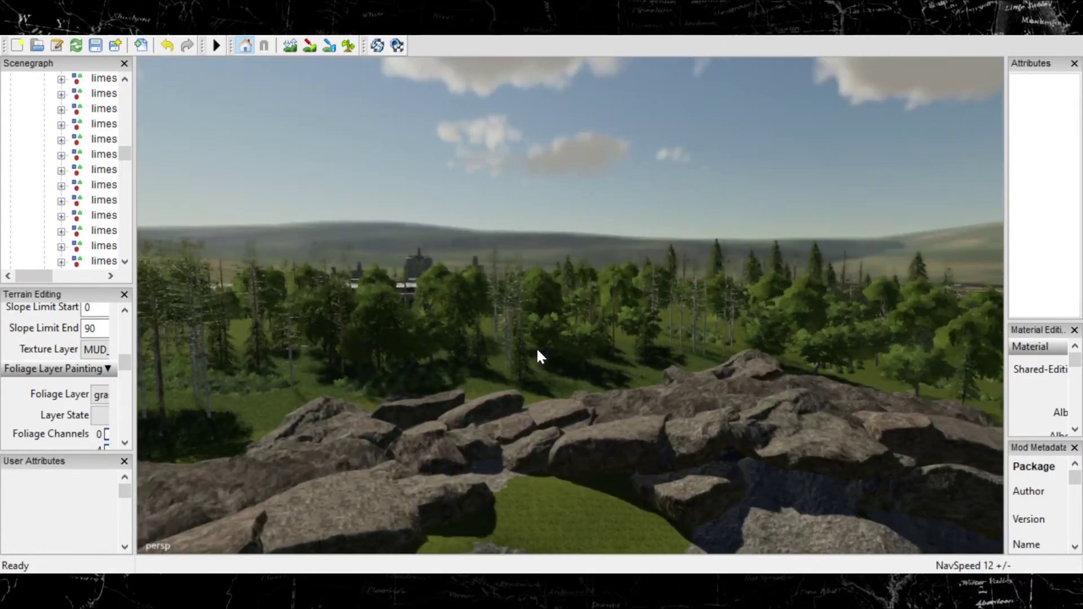
{"action": "scroll", "coordinate": [537, 357], "scroll_direction": "up", "scroll_amount": 5}
{"action": "left_click_drag", "start_coordinate": [587, 395], "coordinate": [585, 349], "text": "alt"}
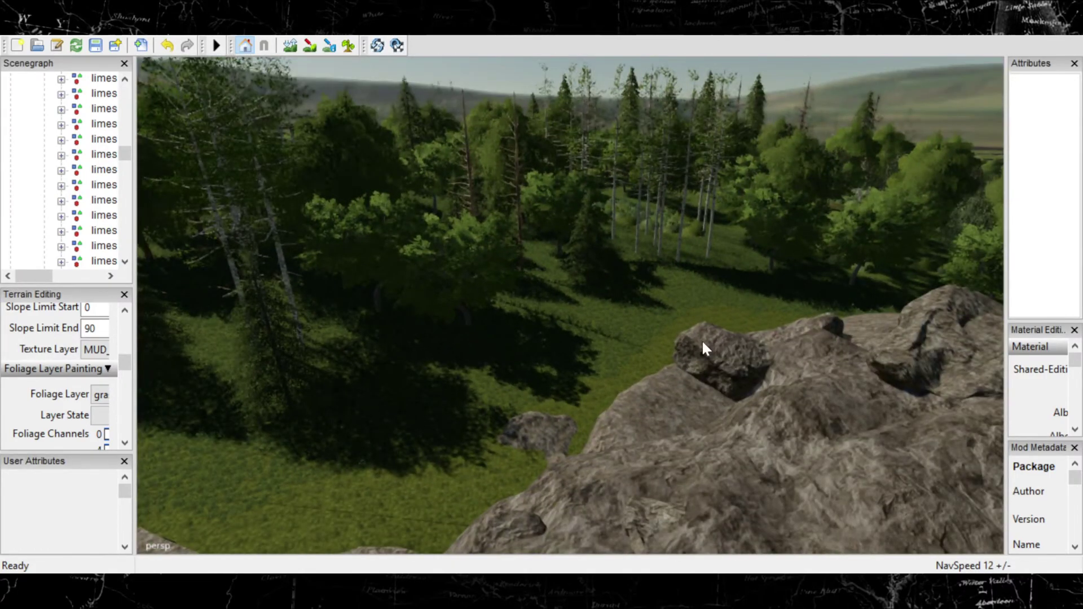
{"action": "left_click_drag", "start_coordinate": [702, 339], "coordinate": [621, 411], "text": "alt"}
{"action": "scroll", "coordinate": [619, 403], "scroll_direction": "down", "scroll_amount": 5}
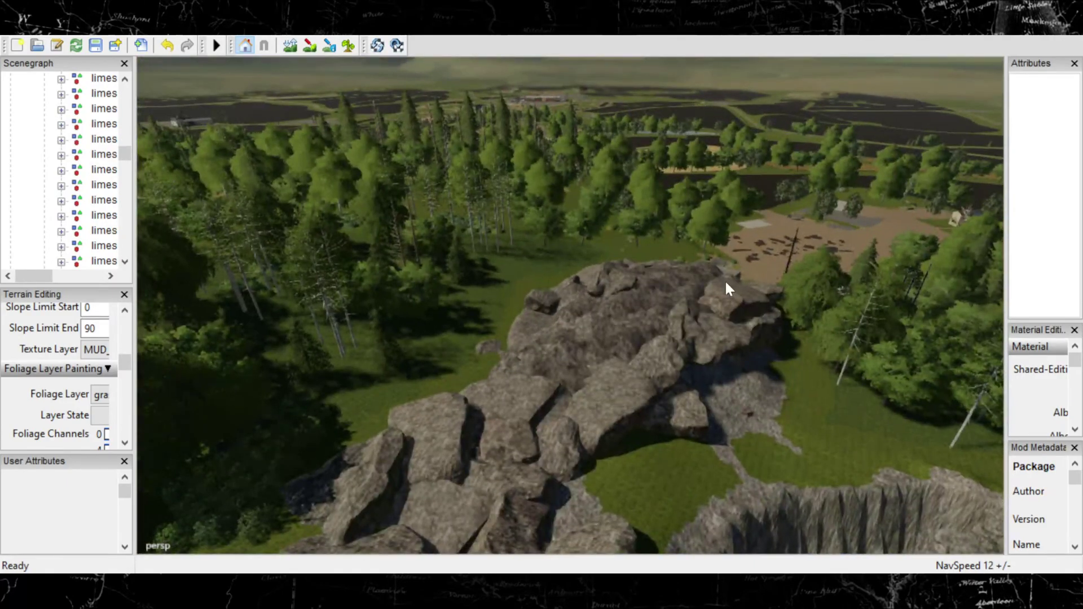
{"action": "left_click_drag", "start_coordinate": [640, 316], "coordinate": [666, 304], "text": "alt"}
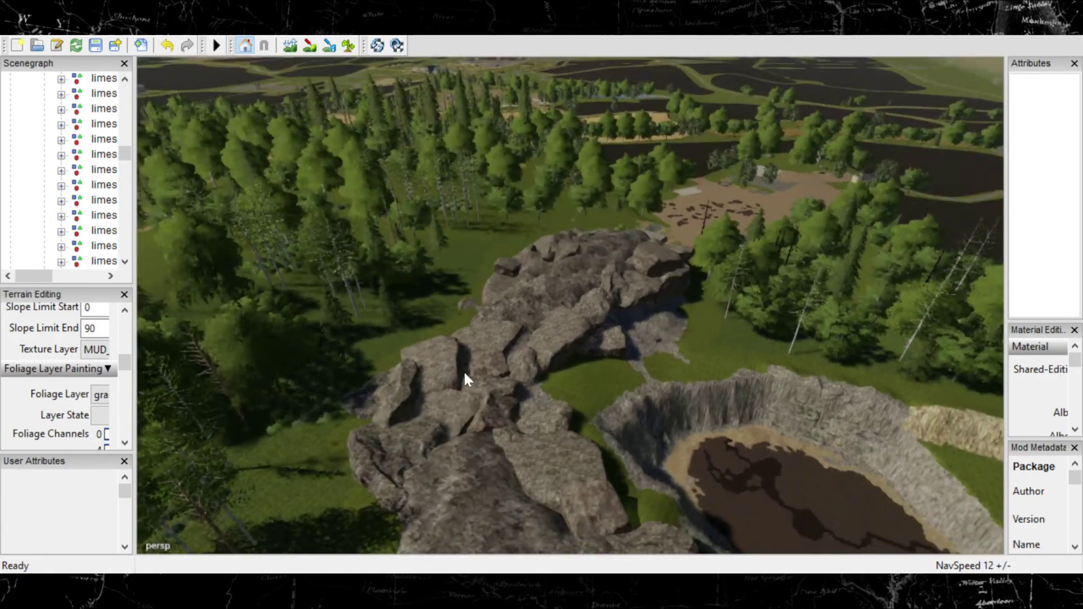
{"action": "left_click_drag", "start_coordinate": [463, 373], "coordinate": [684, 433], "text": "alt"}
Step: Set the painting texture to waterPuddle01 and paint water across the mud to join the two stream sections below the cliff
{"action": "right_click_drag", "start_coordinate": [705, 356], "coordinate": [373, 239]}
{"action": "key", "text": "w"}
{"action": "key", "text": "s"}
{"action": "key", "text": "s"}
{"action": "key", "text": "w"}
{"action": "key", "text": "w"}
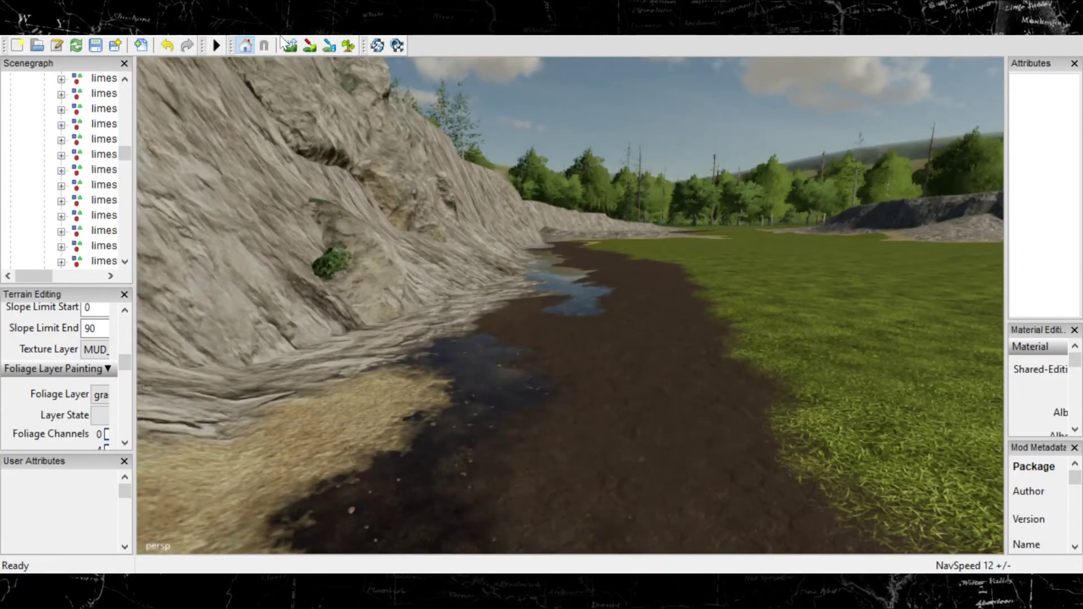
{"action": "left_click", "coordinate": [311, 47]}
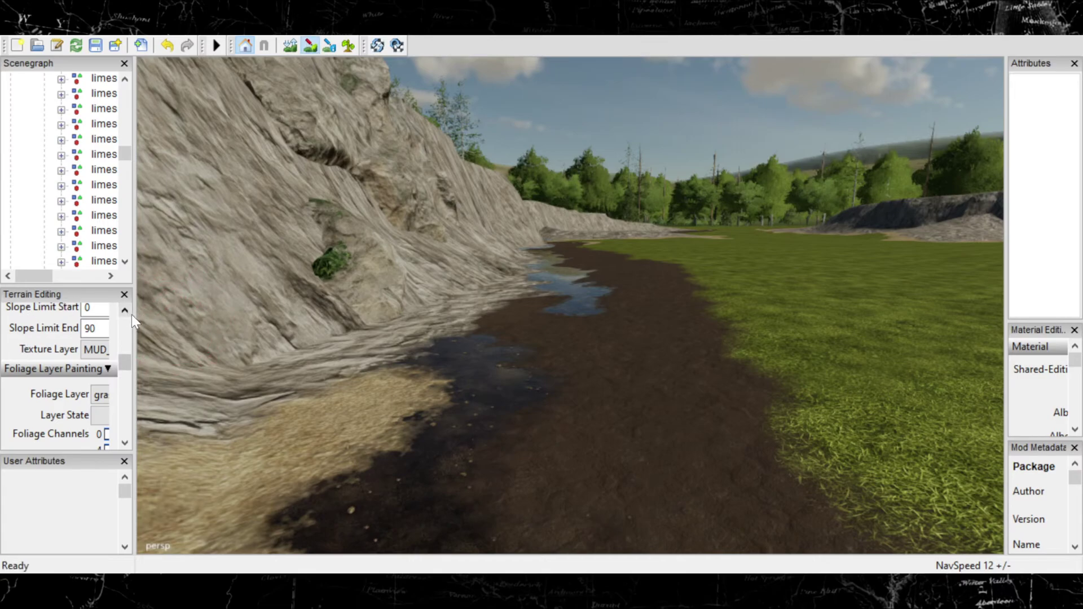
{"action": "left_click_drag", "start_coordinate": [184, 319], "coordinate": [223, 320]}
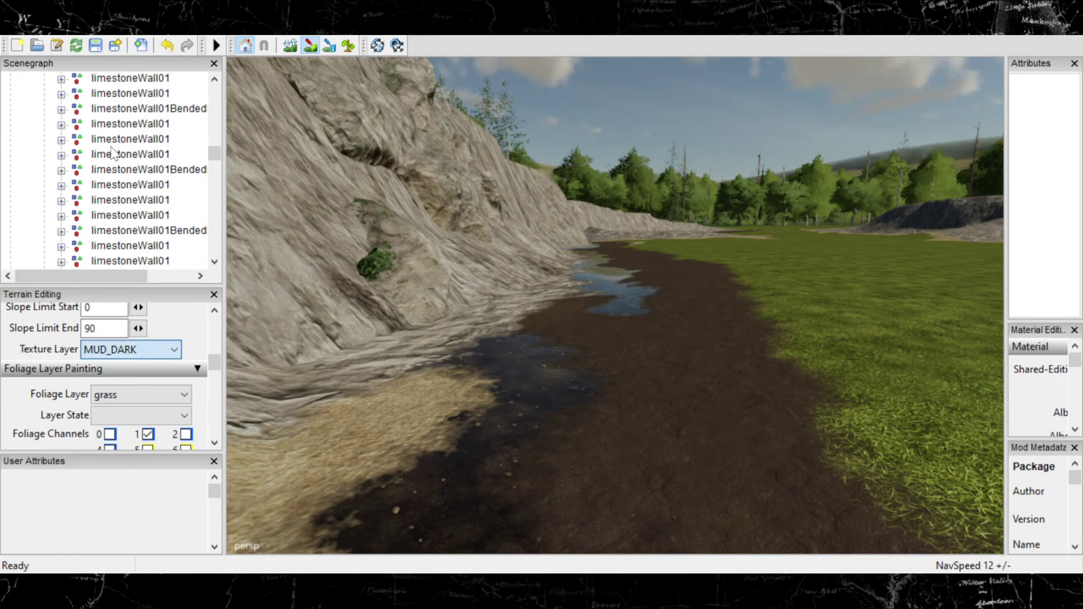
{"action": "scroll", "coordinate": [76, 263], "scroll_direction": "down", "scroll_amount": 1}
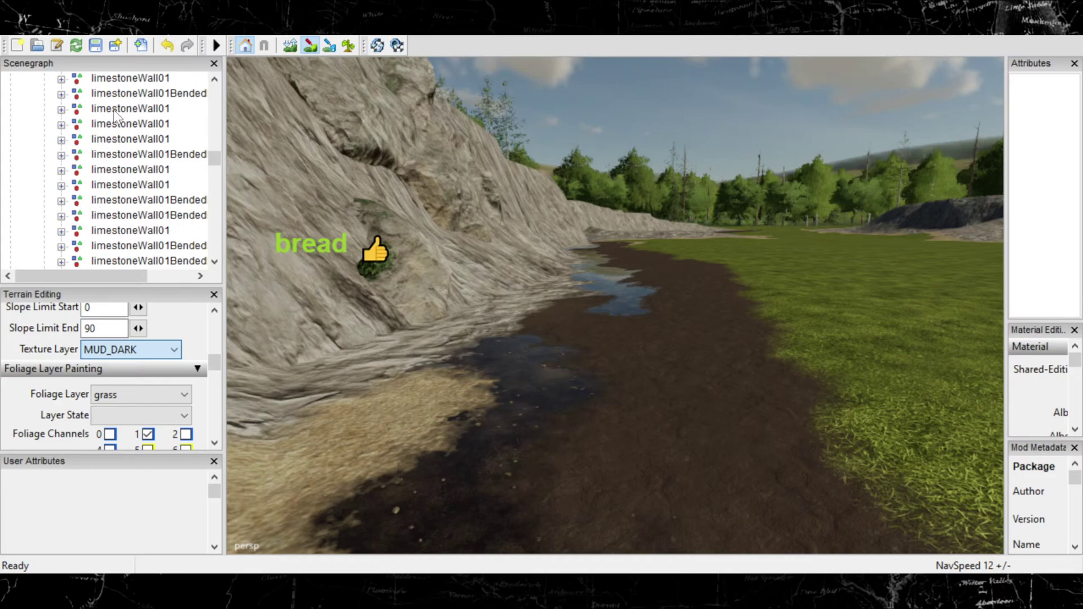
{"action": "key", "text": "w"}
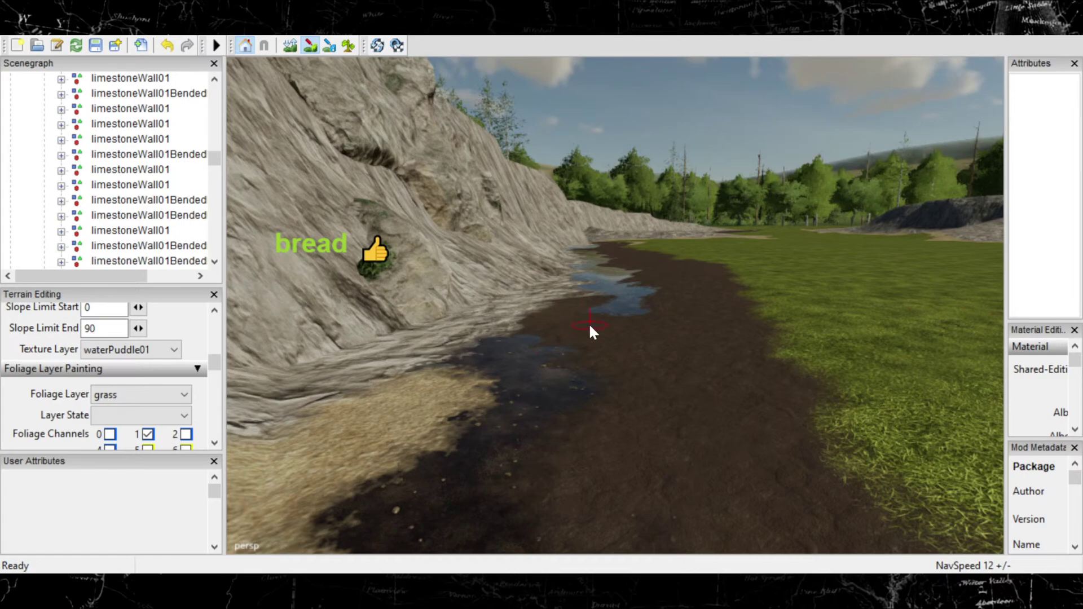
{"action": "mouse_move", "coordinate": [553, 341]}
{"action": "left_mouse_down"}
{"action": "mouse_move", "coordinate": [612, 334]}
{"action": "mouse_move", "coordinate": [595, 329]}
{"action": "left_mouse_up"}
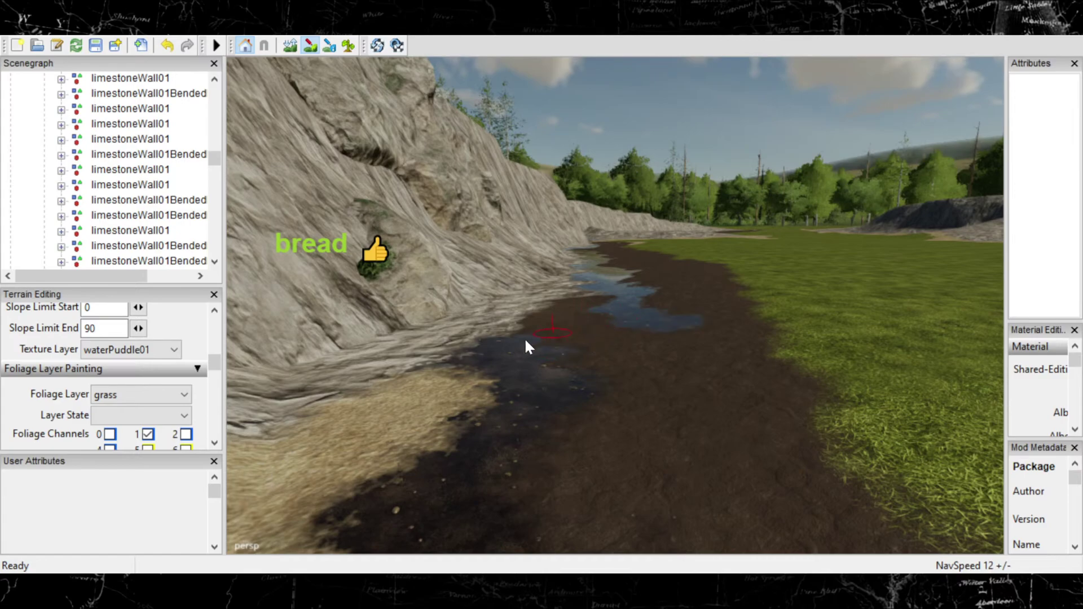
{"action": "left_click_drag", "start_coordinate": [525, 346], "coordinate": [564, 338]}
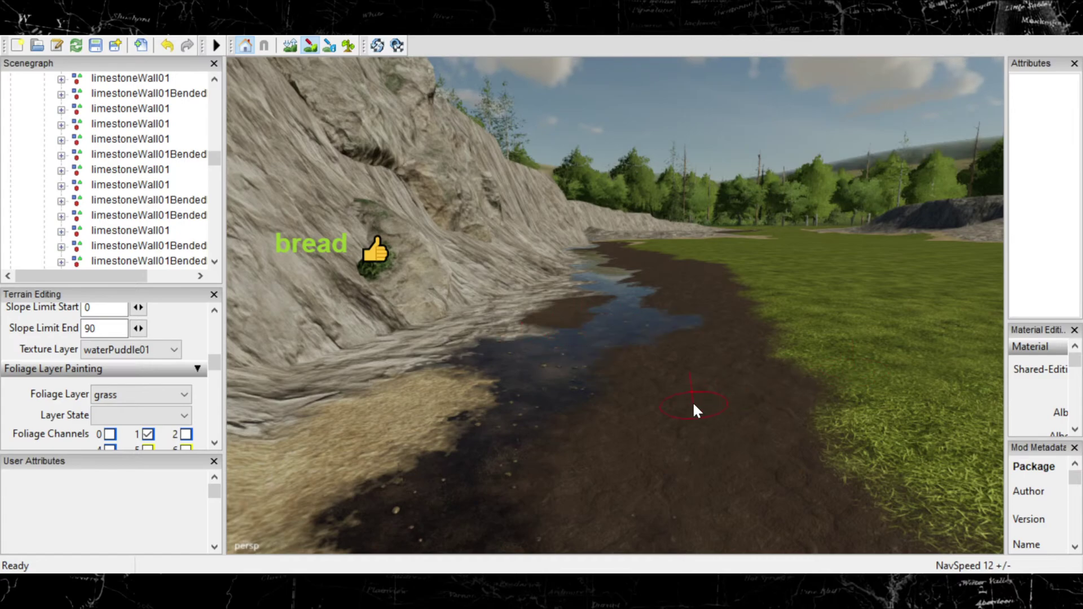
Step: Inspect the joined stream below the cliff from close up and farther back, including its sandy, muddy and grassy edges
{"action": "scroll", "coordinate": [687, 457], "scroll_direction": "down", "scroll_amount": 3}
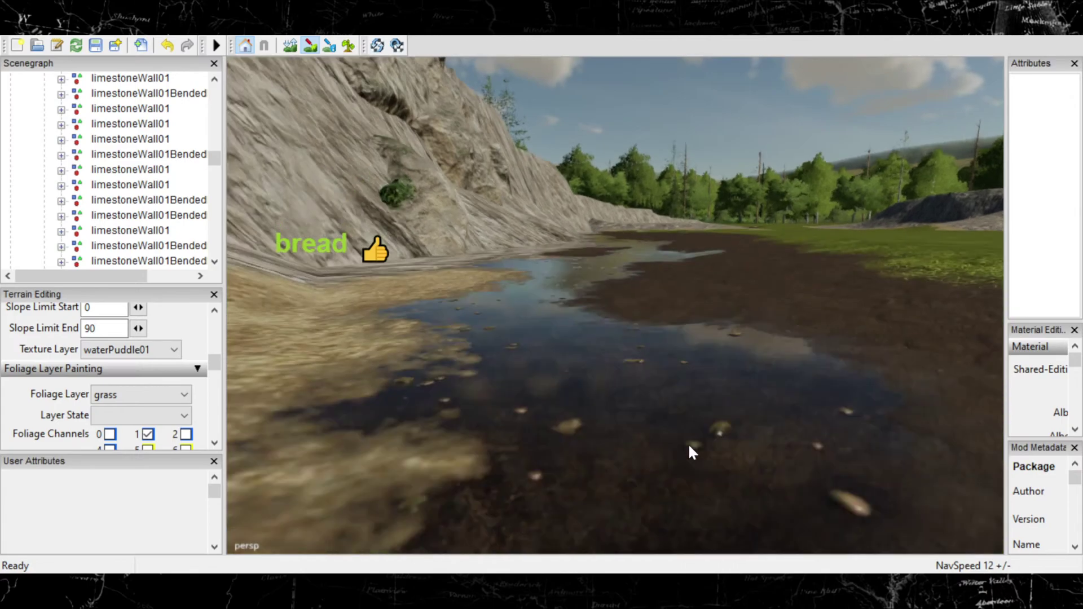
{"action": "scroll", "coordinate": [690, 448], "scroll_direction": "up", "scroll_amount": 4}
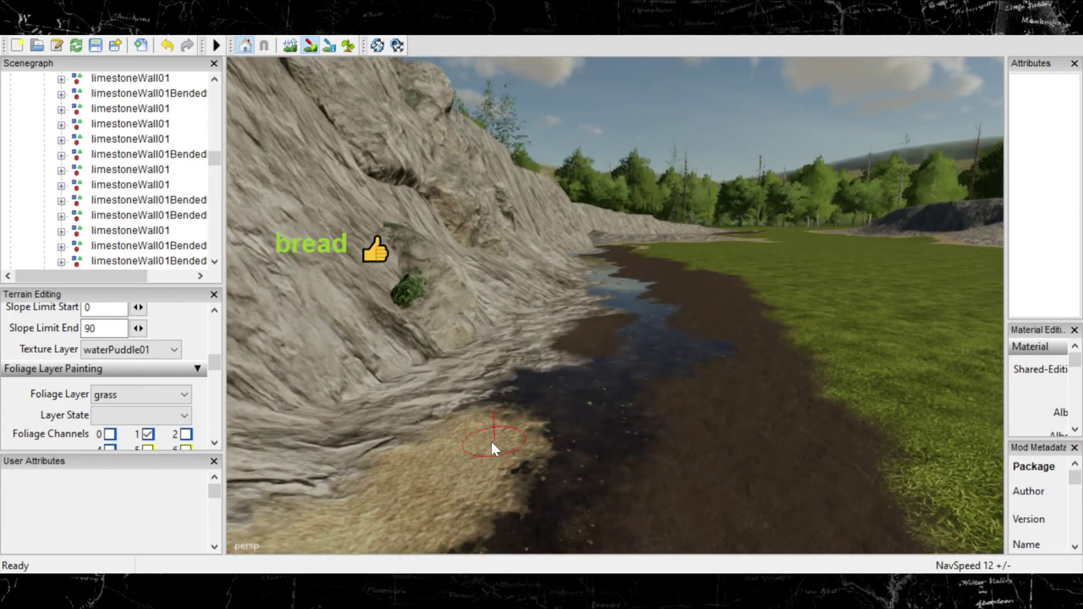
{"action": "scroll", "coordinate": [618, 425], "scroll_direction": "down", "scroll_amount": 3}
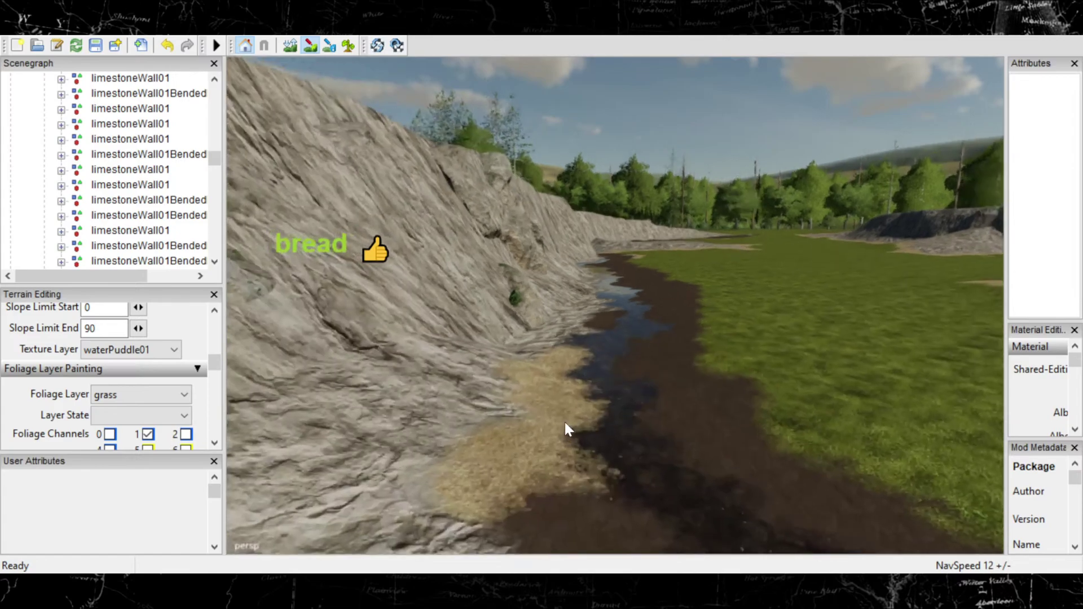
{"action": "scroll", "coordinate": [615, 399], "scroll_direction": "up", "scroll_amount": 3}
{"action": "scroll", "coordinate": [553, 406], "scroll_direction": "down", "scroll_amount": 3}
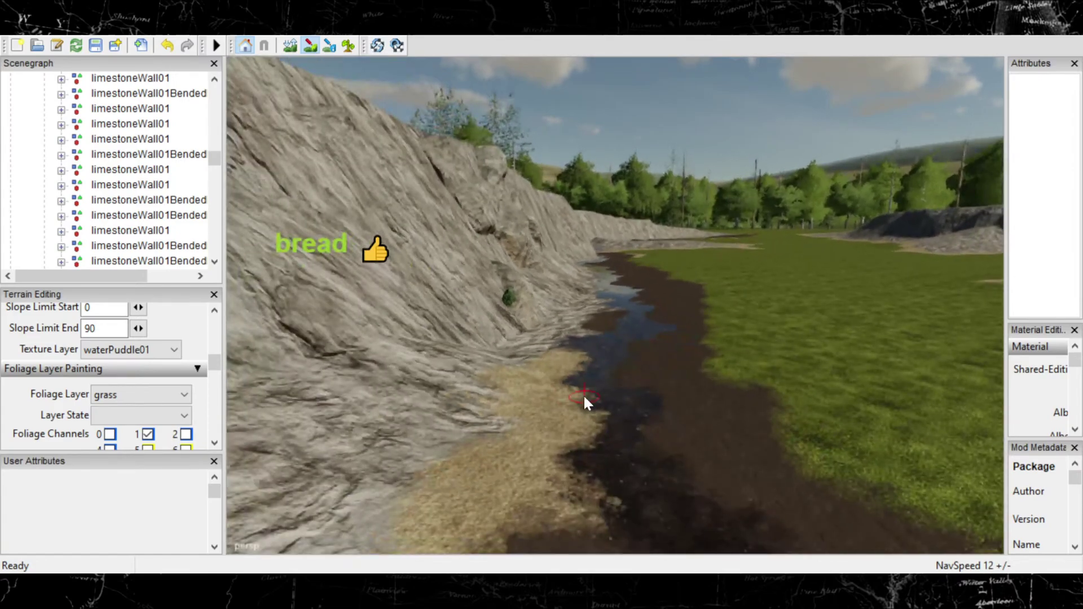
{"action": "scroll", "coordinate": [578, 385], "scroll_direction": "up", "scroll_amount": 5}
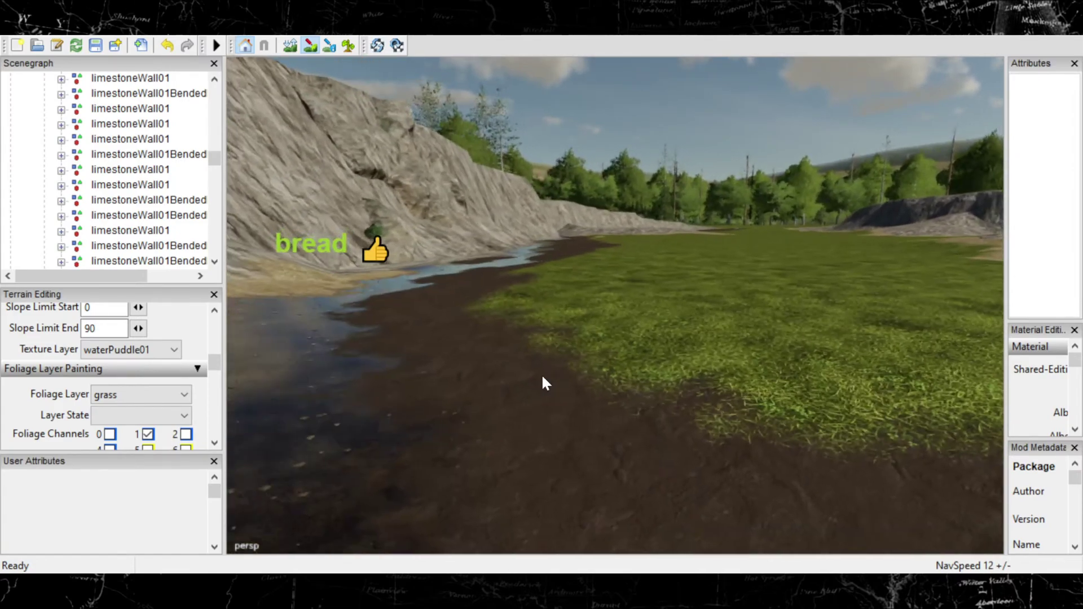
{"action": "scroll", "coordinate": [542, 378], "scroll_direction": "down", "scroll_amount": 4}
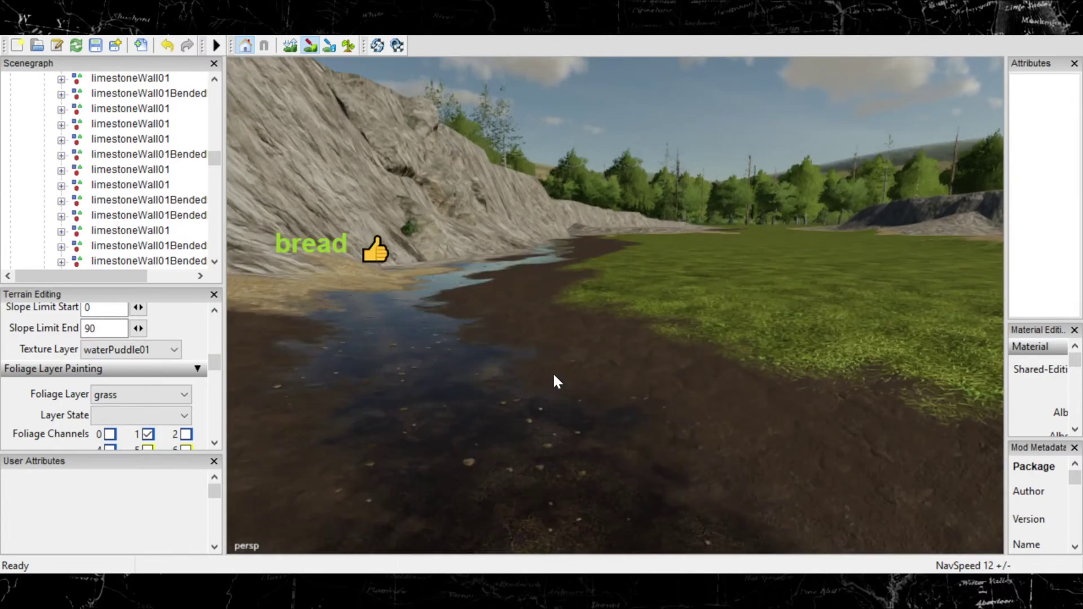
{"action": "scroll", "coordinate": [554, 376], "scroll_direction": "up", "scroll_amount": 5}
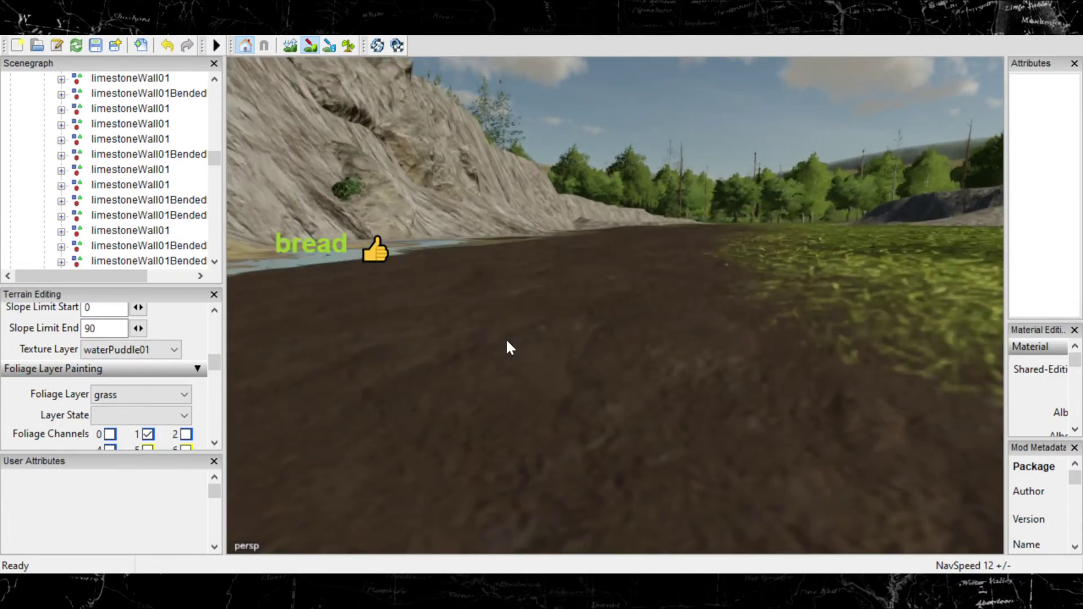
{"action": "scroll", "coordinate": [508, 343], "scroll_direction": "down", "scroll_amount": 5}
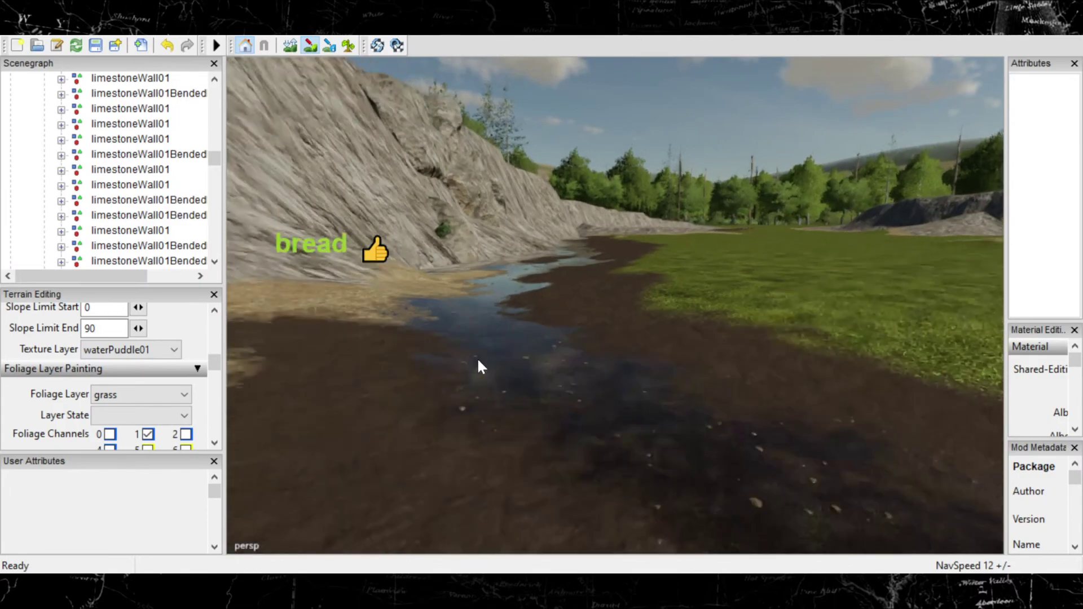
Step: Switch to terrain sculpting, enlarge the brush, undo the trial strokes and lower the raised rock beside the muddy channel at the cliff edge
{"action": "right_click_drag", "start_coordinate": [476, 357], "coordinate": [573, 390]}
{"action": "right_click_drag", "start_coordinate": [756, 289], "coordinate": [324, 92]}
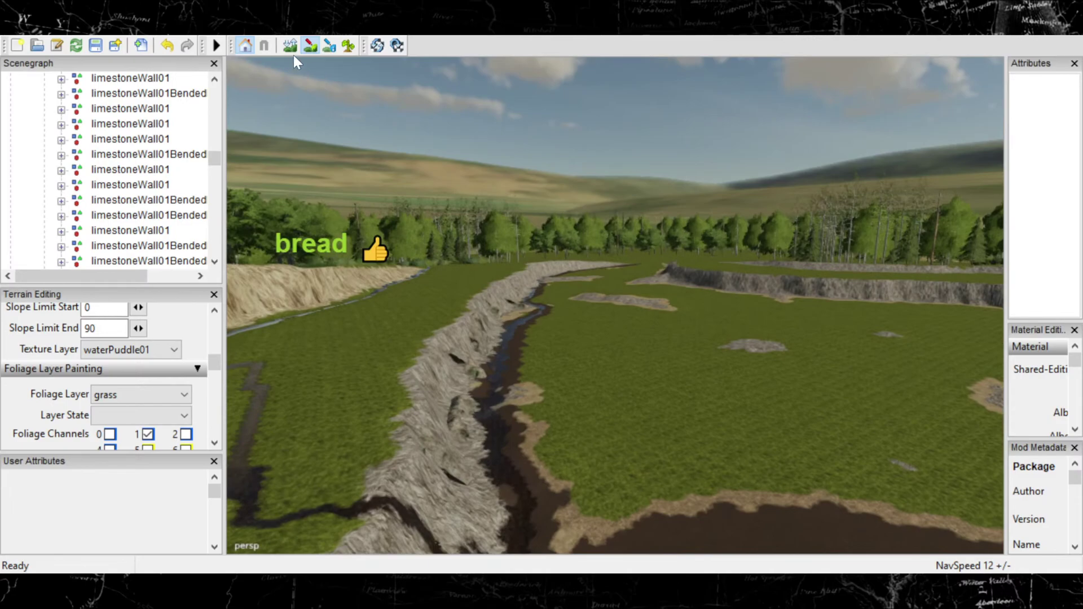
{"action": "right_click_drag", "start_coordinate": [483, 261], "coordinate": [629, 210]}
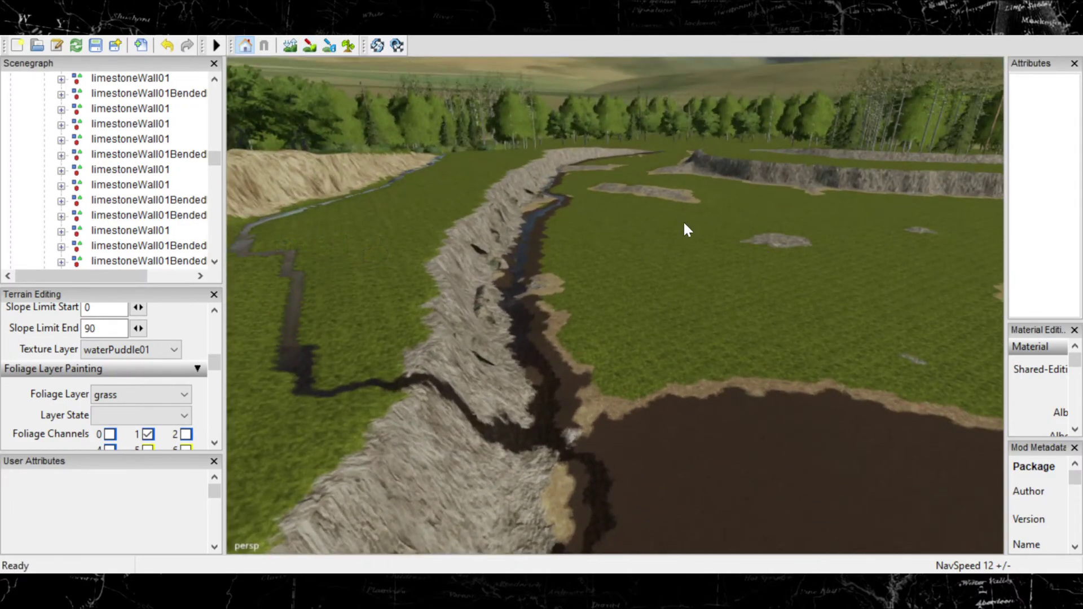
{"action": "right_click_drag", "start_coordinate": [724, 376], "coordinate": [509, 321]}
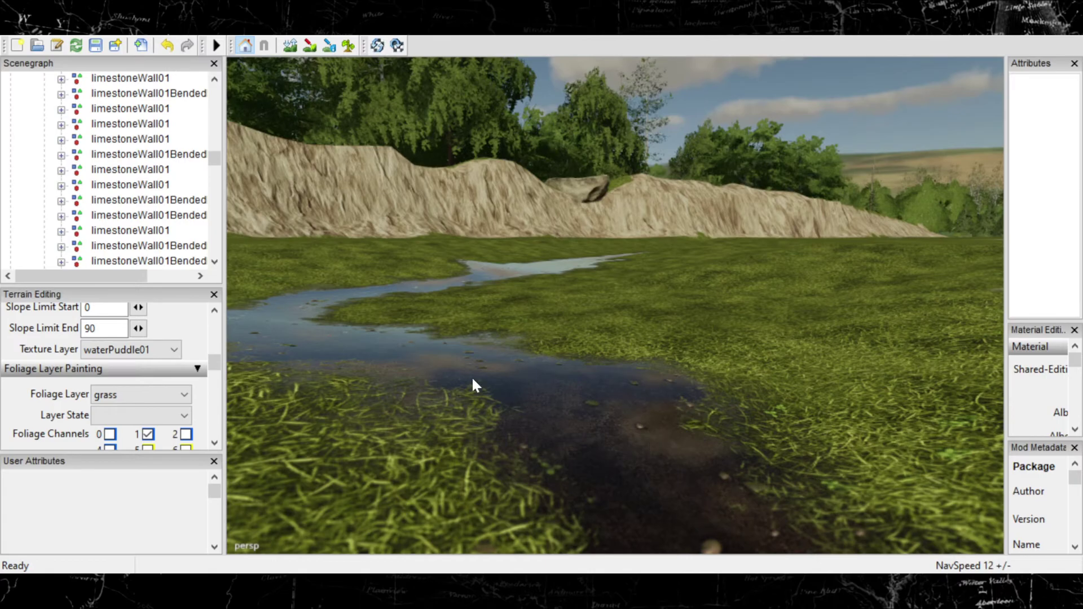
{"action": "right_click_drag", "start_coordinate": [472, 377], "coordinate": [400, 319]}
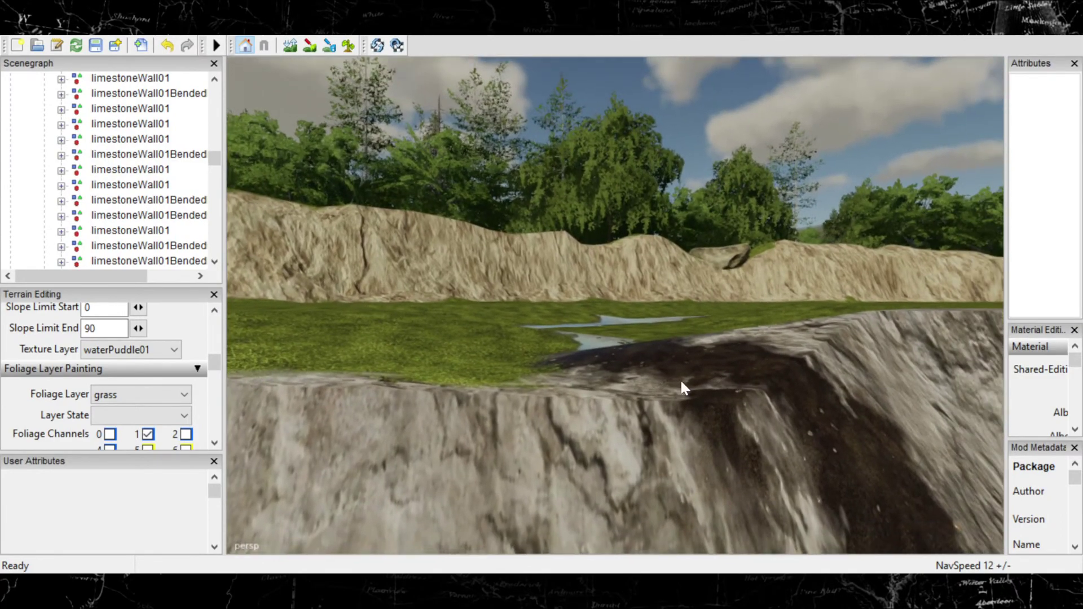
{"action": "left_click", "coordinate": [291, 45]}
{"action": "scroll", "coordinate": [722, 369], "scroll_direction": "up", "scroll_amount": 3, "text": "ctrl"}
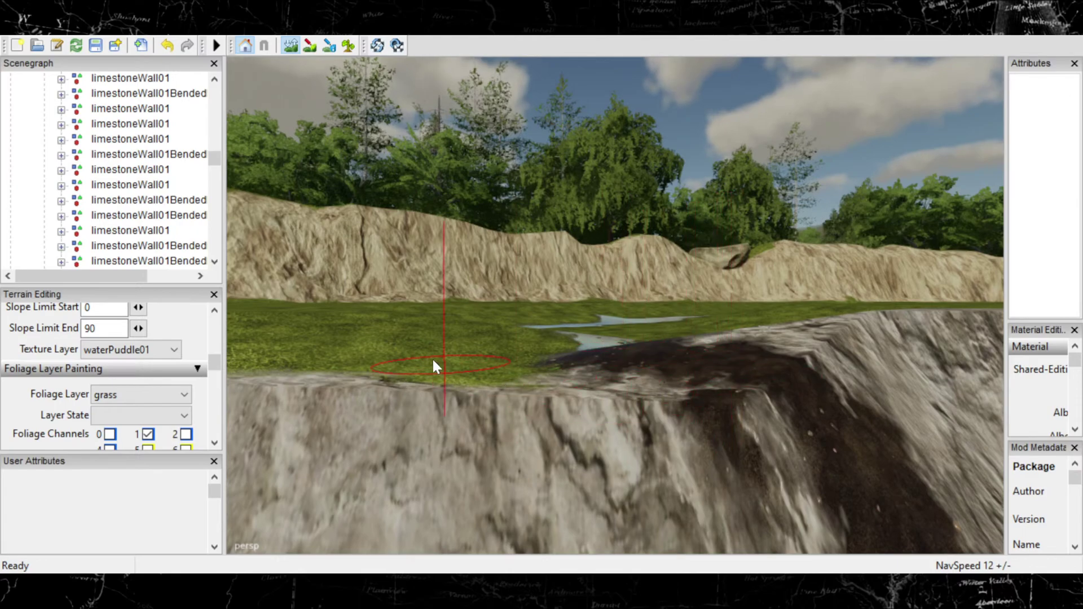
{"action": "scroll", "coordinate": [703, 348], "scroll_direction": "up", "scroll_amount": 2, "text": "ctrl"}
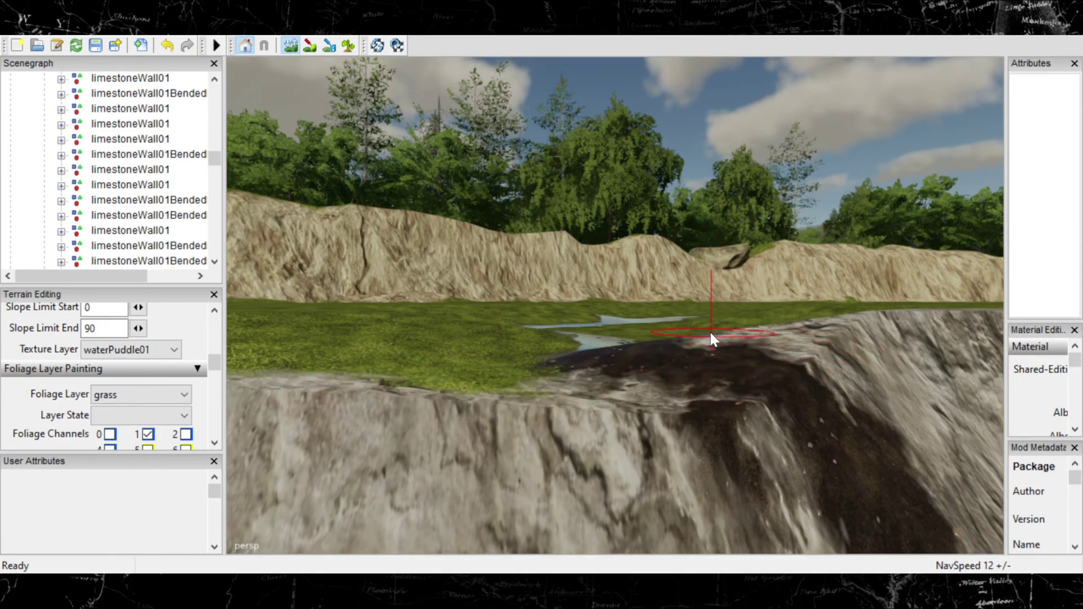
{"action": "key", "text": "ctrl+z"}
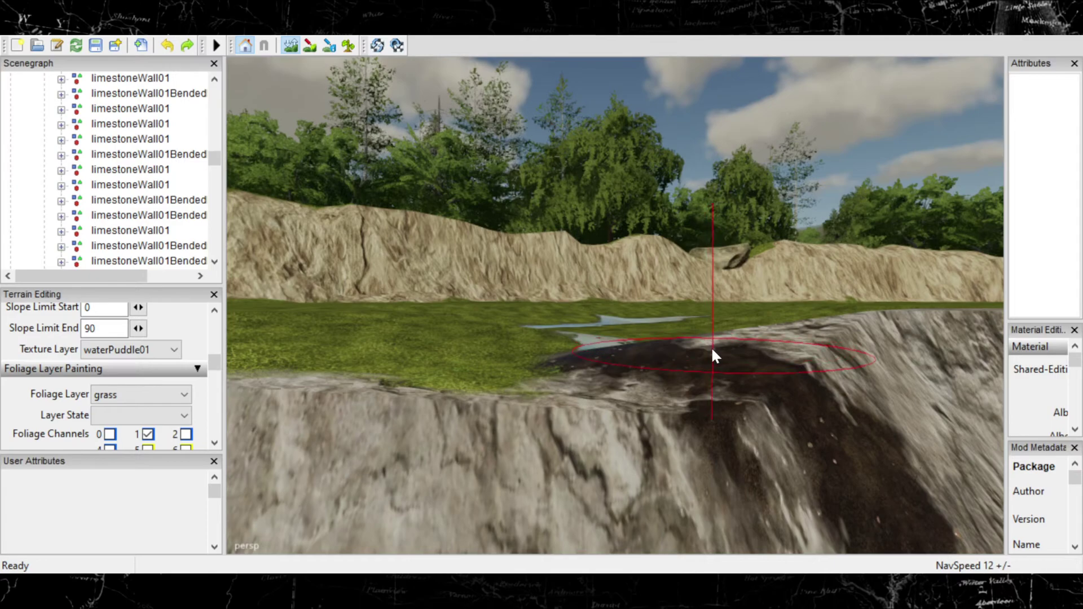
{"action": "key", "text": "ctrl+z"}
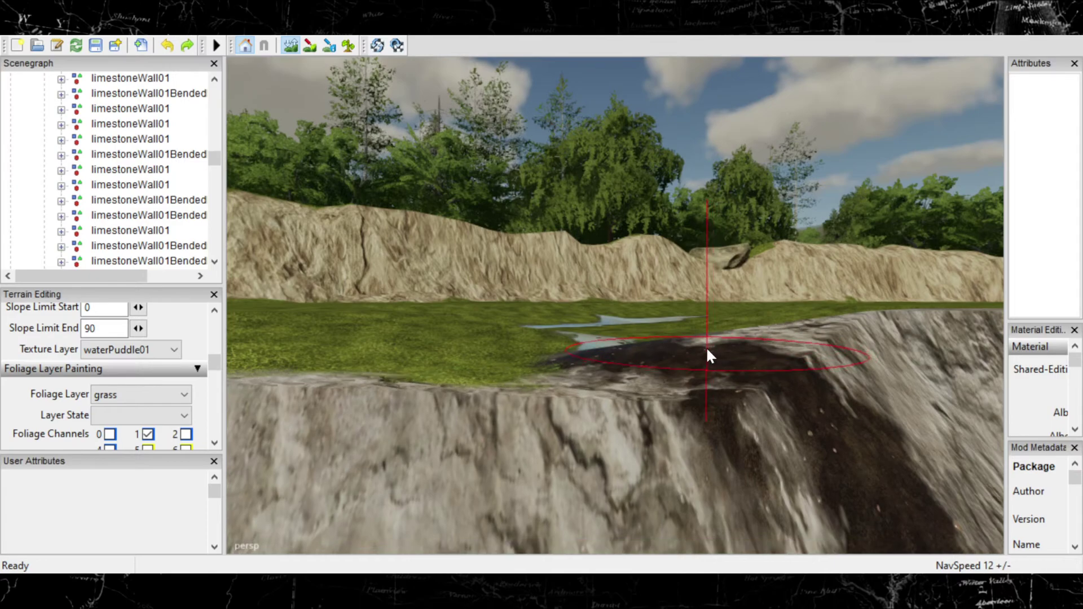
{"action": "scroll", "coordinate": [755, 336], "scroll_direction": "up", "scroll_amount": 5}
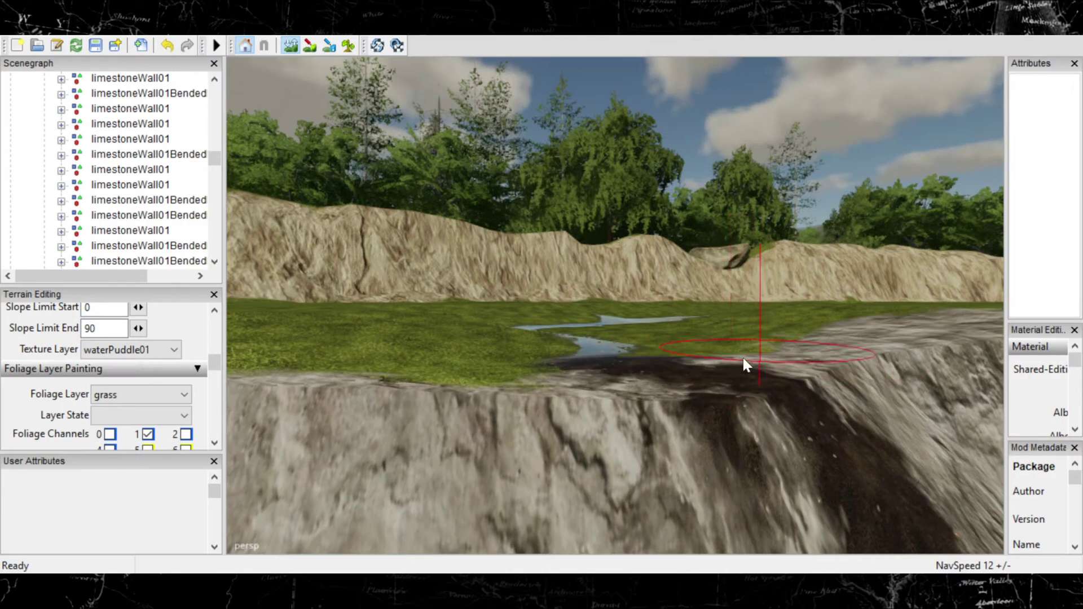
Step: Lower the cliff lip around the muddy channel so the stream runs down over it, undoing the strokes that distort the stream bed
{"action": "left_click", "coordinate": [674, 358]}
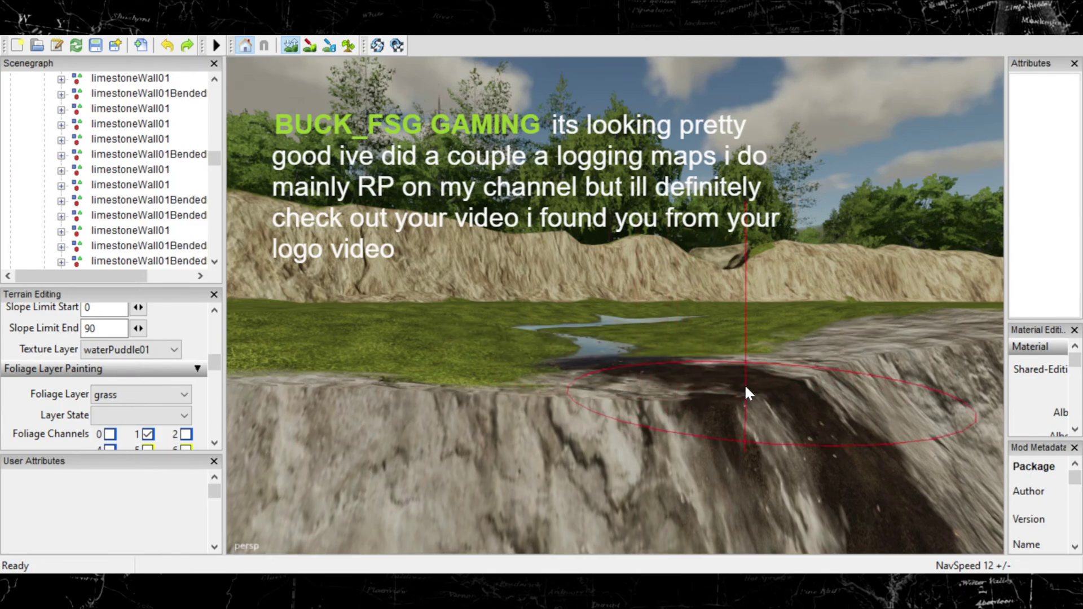
{"action": "left_click_drag", "start_coordinate": [744, 386], "coordinate": [720, 383]}
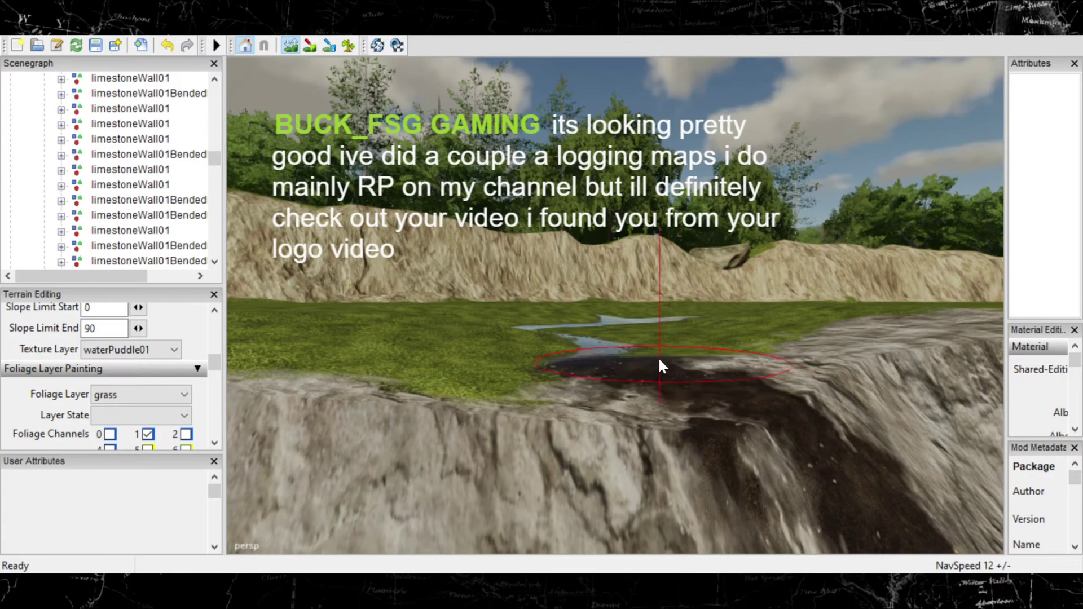
{"action": "left_click_drag", "start_coordinate": [628, 361], "coordinate": [604, 370]}
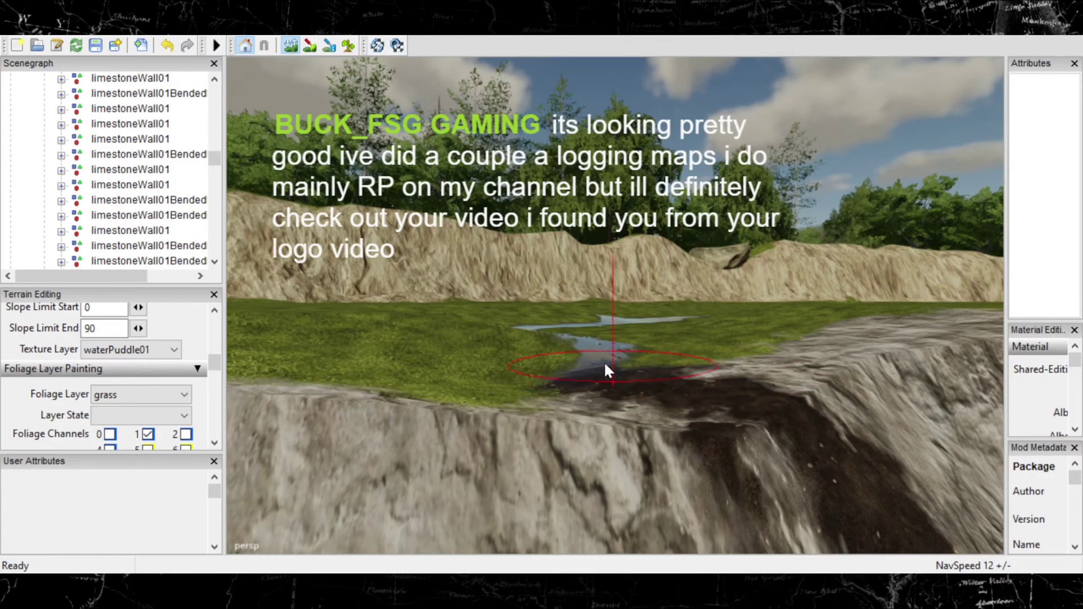
{"action": "key", "text": "ctrl+z"}
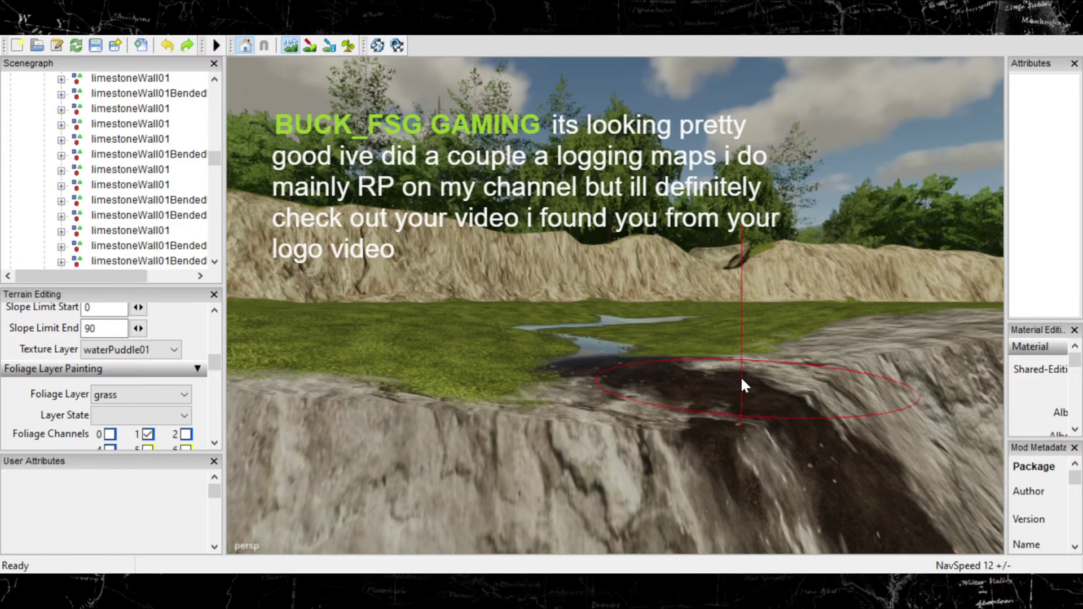
{"action": "left_click", "coordinate": [707, 369]}
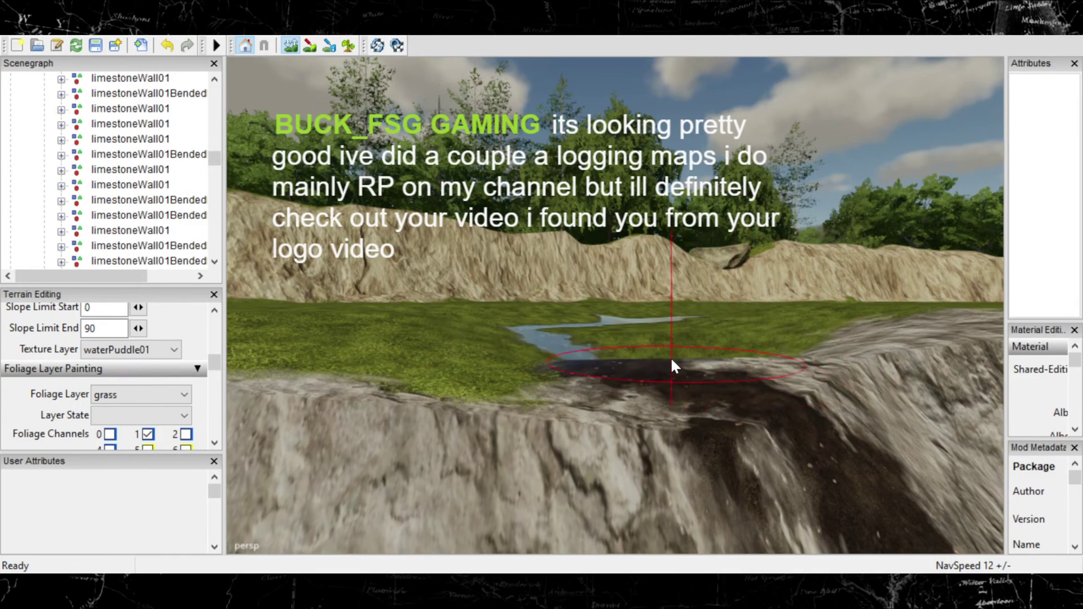
{"action": "key", "text": "ctrl+z"}
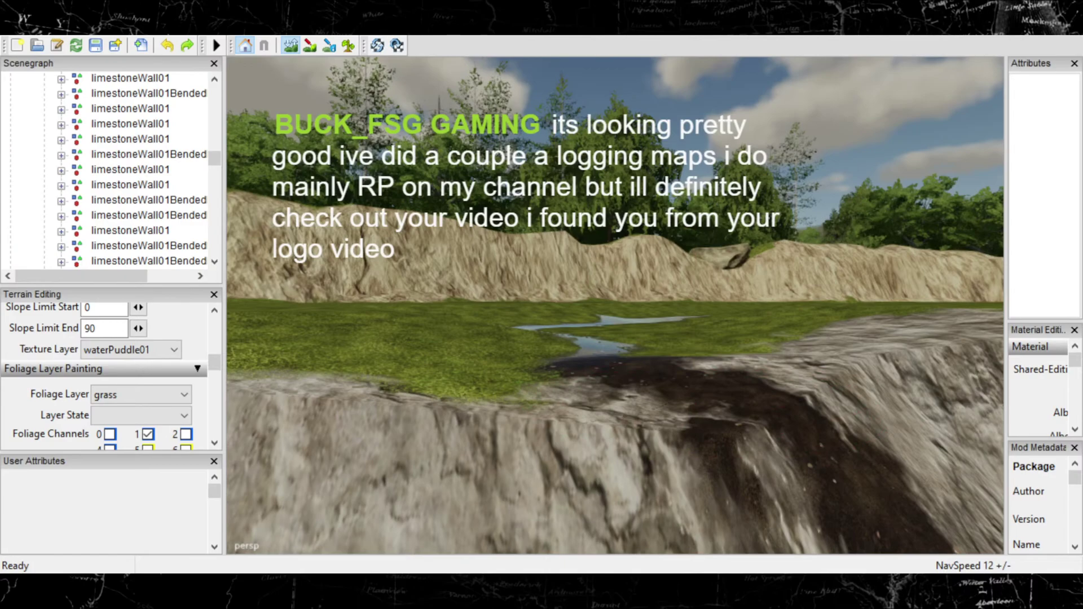
{"action": "left_click", "coordinate": [722, 366]}
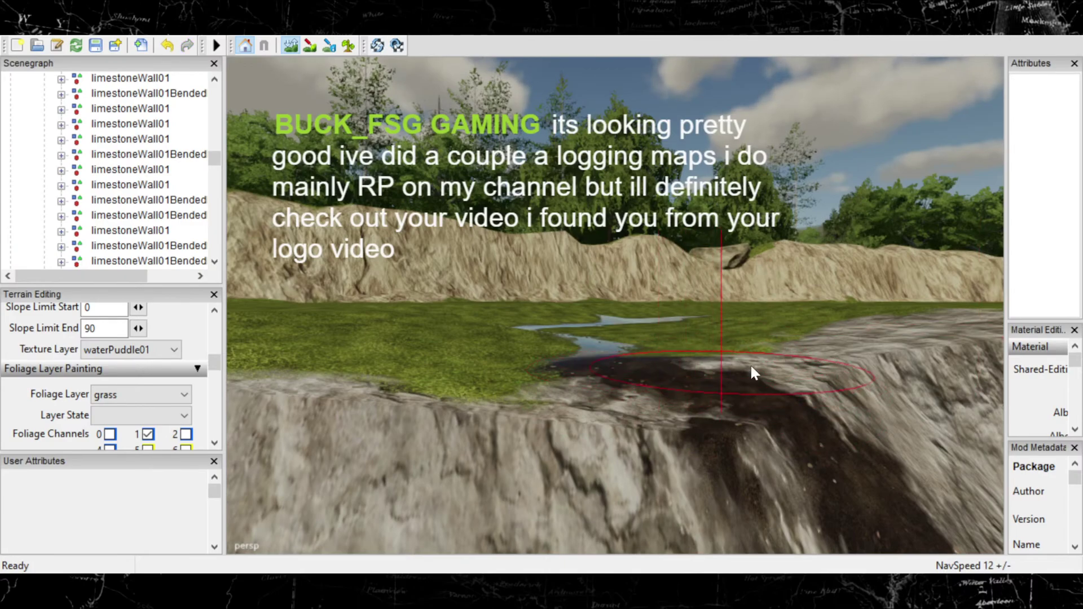
{"action": "left_click_drag", "start_coordinate": [750, 366], "coordinate": [740, 364]}
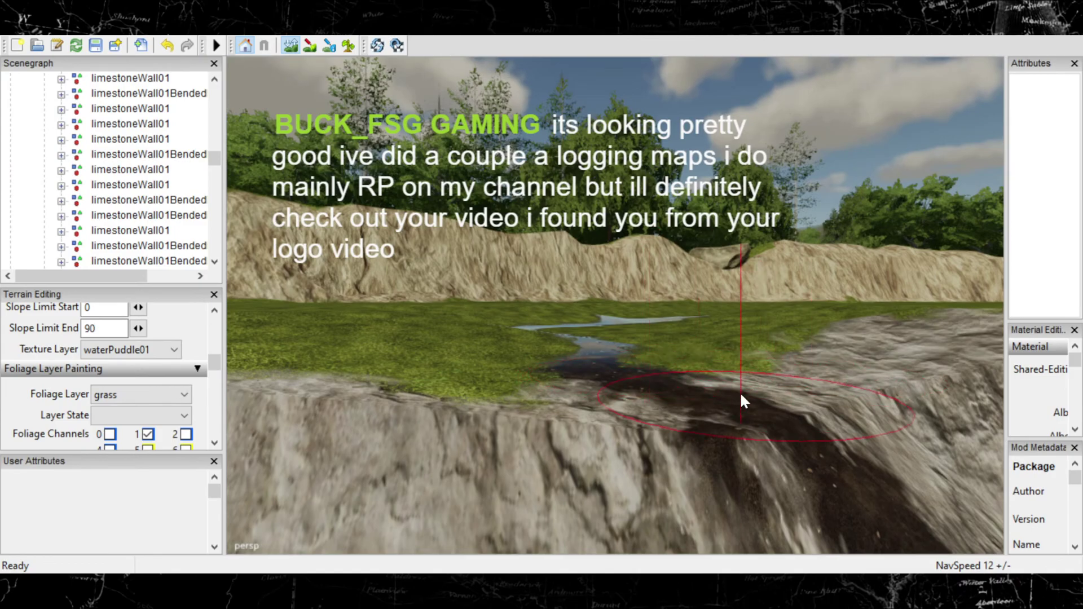
Step: Inspect the reshaped channel lip from below the cliff, along the puddled stream and from above
{"action": "mouse_move", "coordinate": [708, 403]}
{"action": "middle_mouse_down", "text": "alt"}
{"action": "mouse_move", "coordinate": [669, 398]}
{"action": "mouse_move", "coordinate": [690, 383]}
{"action": "mouse_move", "coordinate": [693, 411]}
{"action": "mouse_move", "coordinate": [710, 404]}
{"action": "mouse_move", "coordinate": [564, 392]}
{"action": "mouse_move", "coordinate": [638, 363]}
{"action": "mouse_move", "coordinate": [606, 336]}
{"action": "mouse_move", "coordinate": [635, 295]}
{"action": "mouse_move", "coordinate": [609, 268]}
{"action": "mouse_move", "coordinate": [581, 271]}
{"action": "mouse_move", "coordinate": [585, 305]}
{"action": "mouse_move", "coordinate": [631, 337]}
{"action": "mouse_move", "coordinate": [644, 365]}
{"action": "middle_mouse_up", "text": "alt"}
{"action": "scroll", "coordinate": [677, 349], "scroll_direction": "up", "scroll_amount": 5}
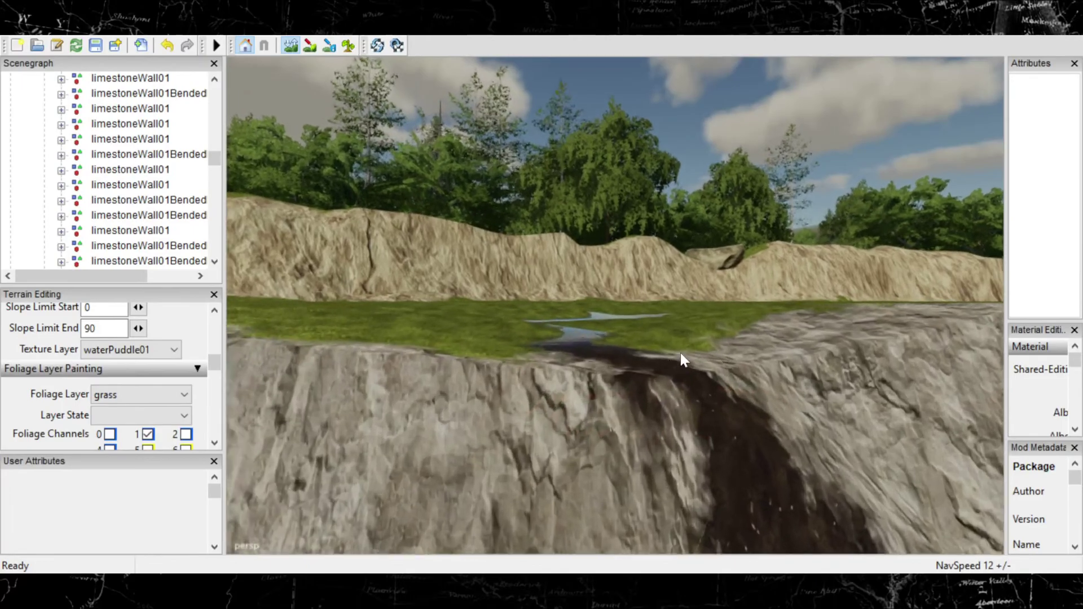
{"action": "scroll", "coordinate": [727, 333], "scroll_direction": "down", "scroll_amount": 4}
{"action": "scroll", "coordinate": [667, 353], "scroll_direction": "up", "scroll_amount": 5}
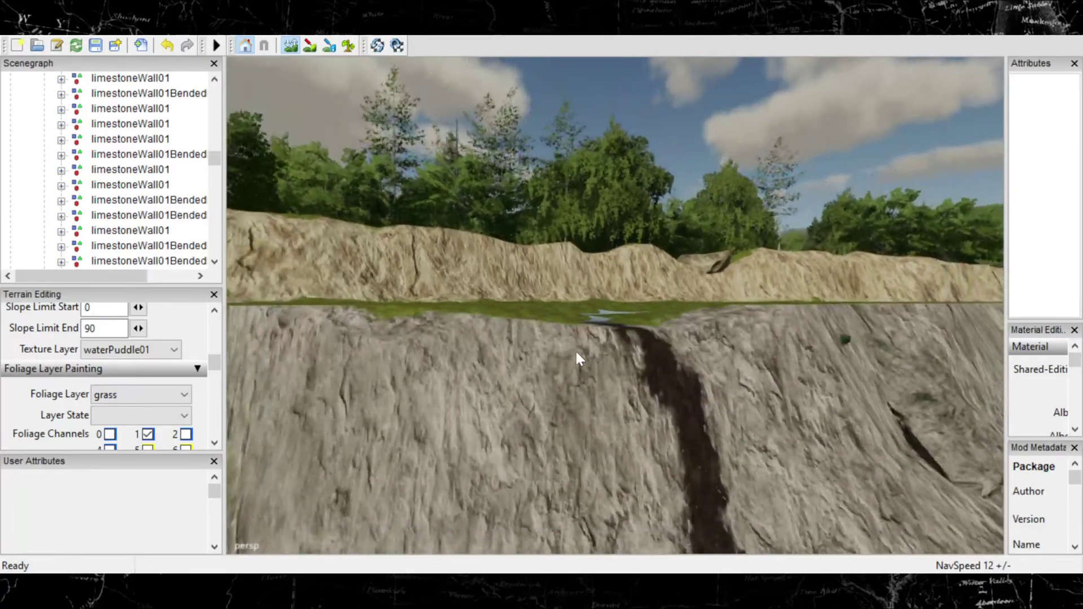
{"action": "scroll", "coordinate": [500, 380], "scroll_direction": "down", "scroll_amount": 4}
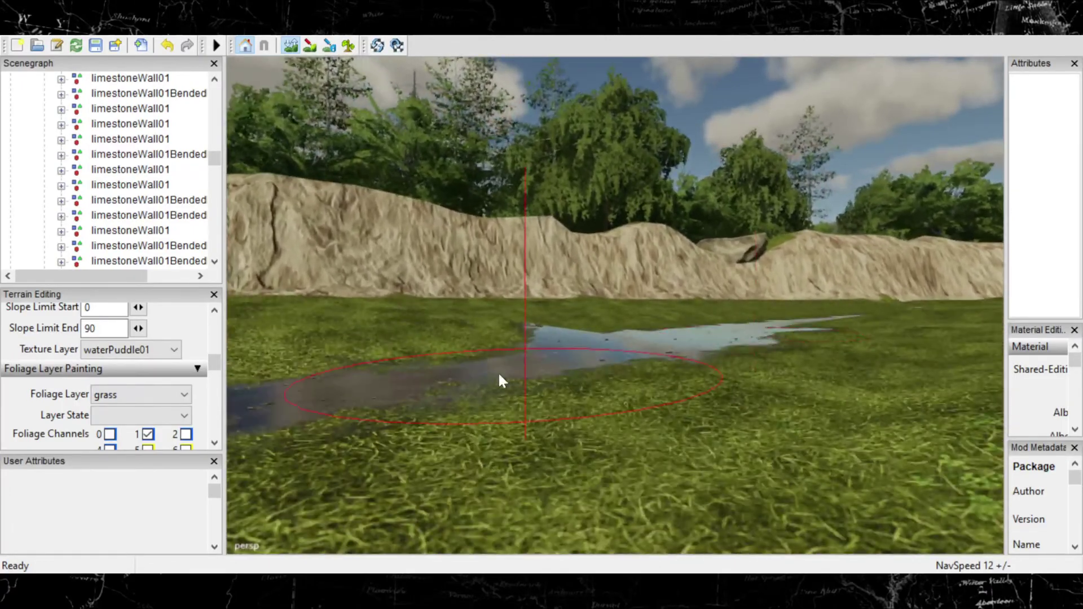
{"action": "scroll", "coordinate": [572, 363], "scroll_direction": "up", "scroll_amount": 6}
{"action": "scroll", "coordinate": [530, 353], "scroll_direction": "down", "scroll_amount": 5}
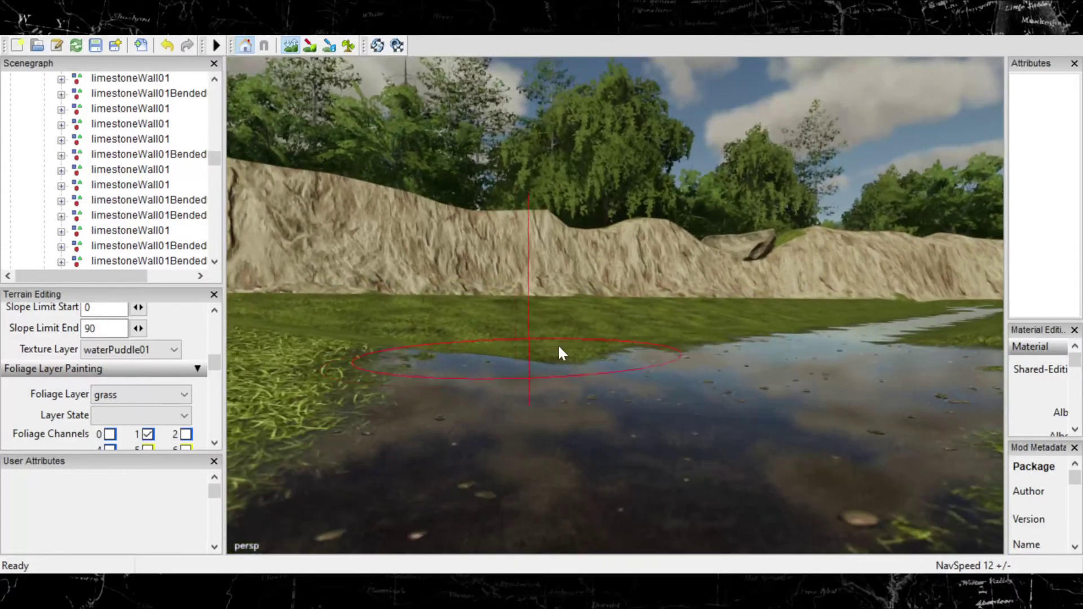
{"action": "right_click_drag", "start_coordinate": [685, 344], "coordinate": [490, 347]}
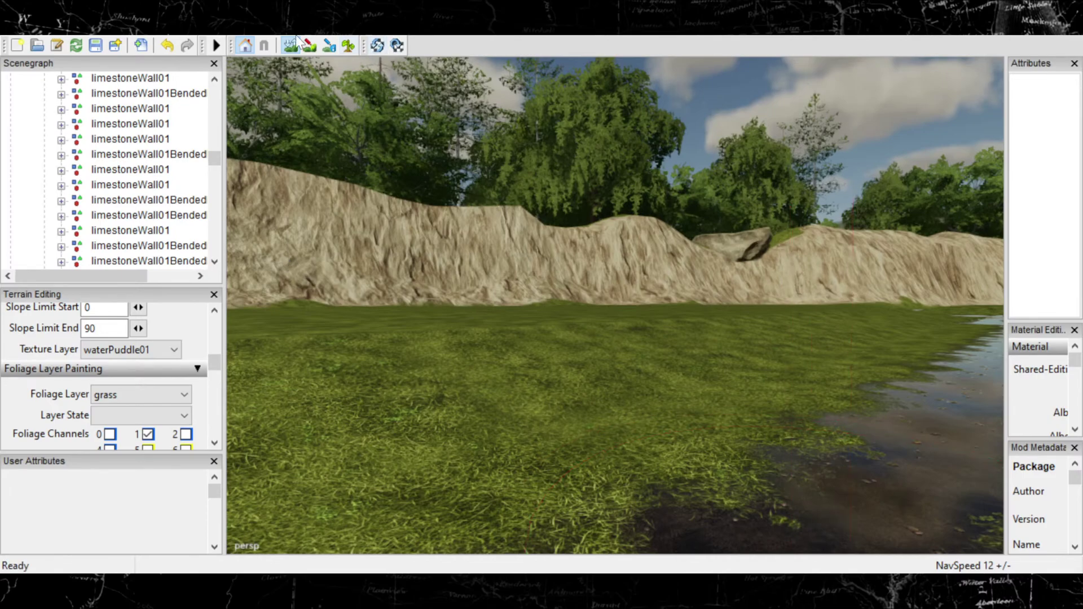
{"action": "right_click_drag", "start_coordinate": [495, 249], "coordinate": [518, 277]}
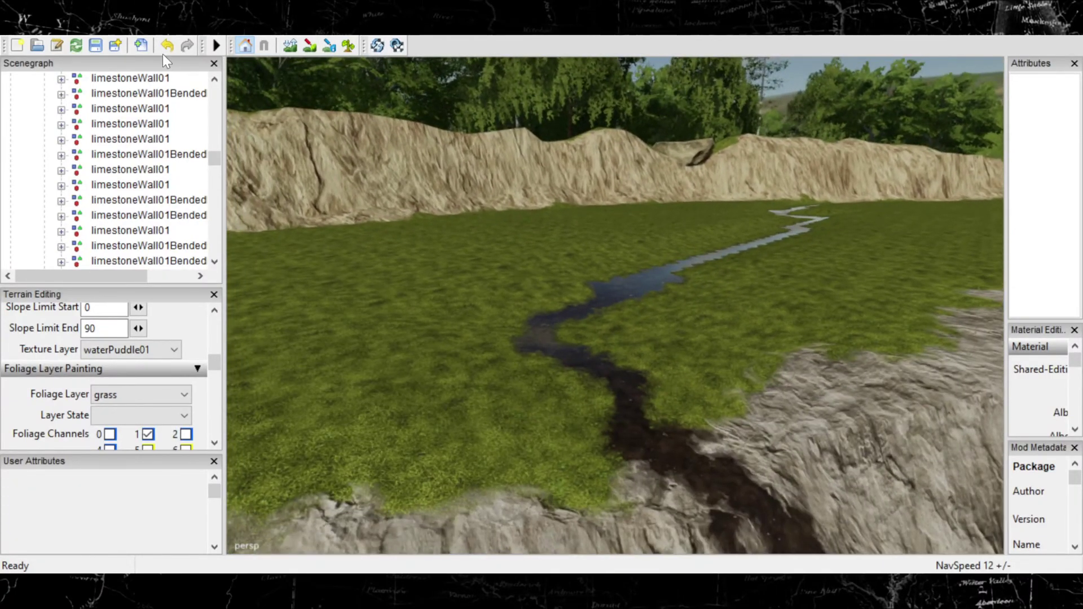
Step: Set the painting texture to MUD_DARK and paint a mud patch on the grass left of the channel near the cliff edge
{"action": "left_click", "coordinate": [309, 47]}
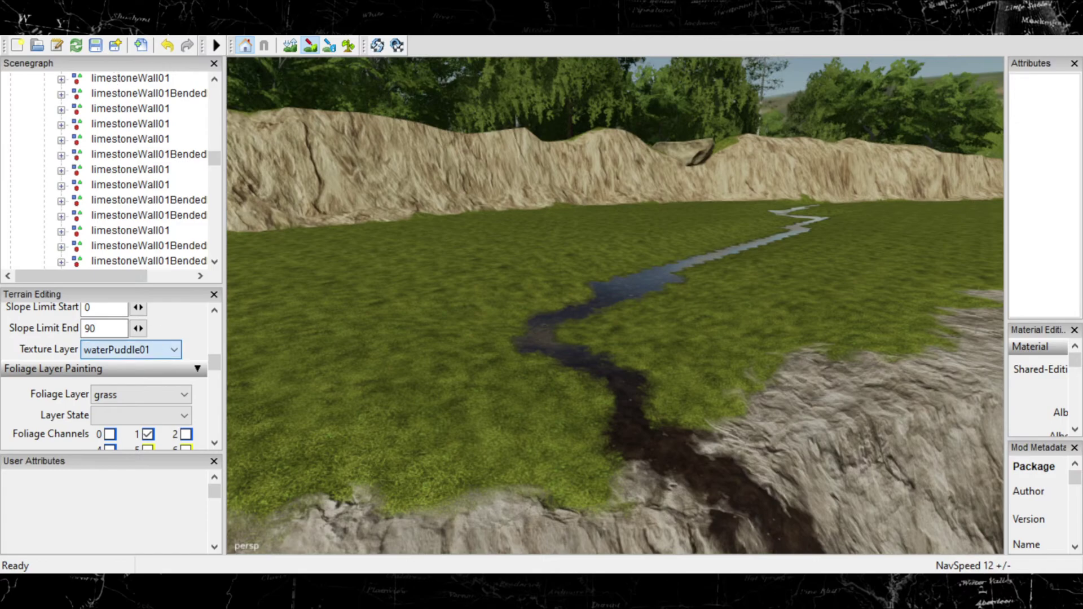
{"action": "key", "text": "Down"}
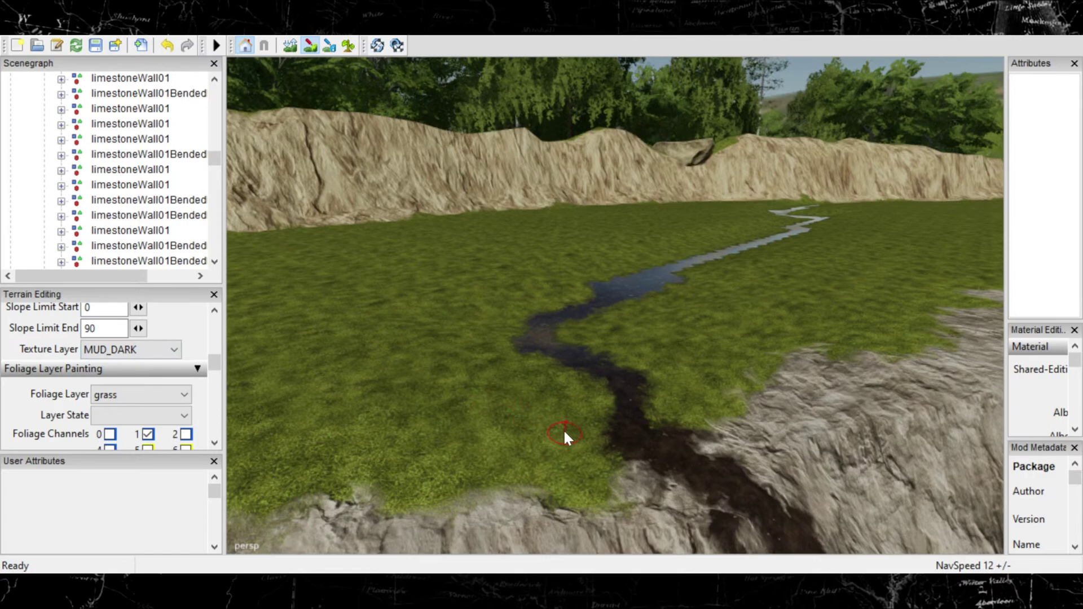
{"action": "mouse_move", "coordinate": [564, 432]}
{"action": "left_mouse_down"}
{"action": "mouse_move", "coordinate": [573, 420]}
{"action": "mouse_move", "coordinate": [504, 395]}
{"action": "left_mouse_up"}
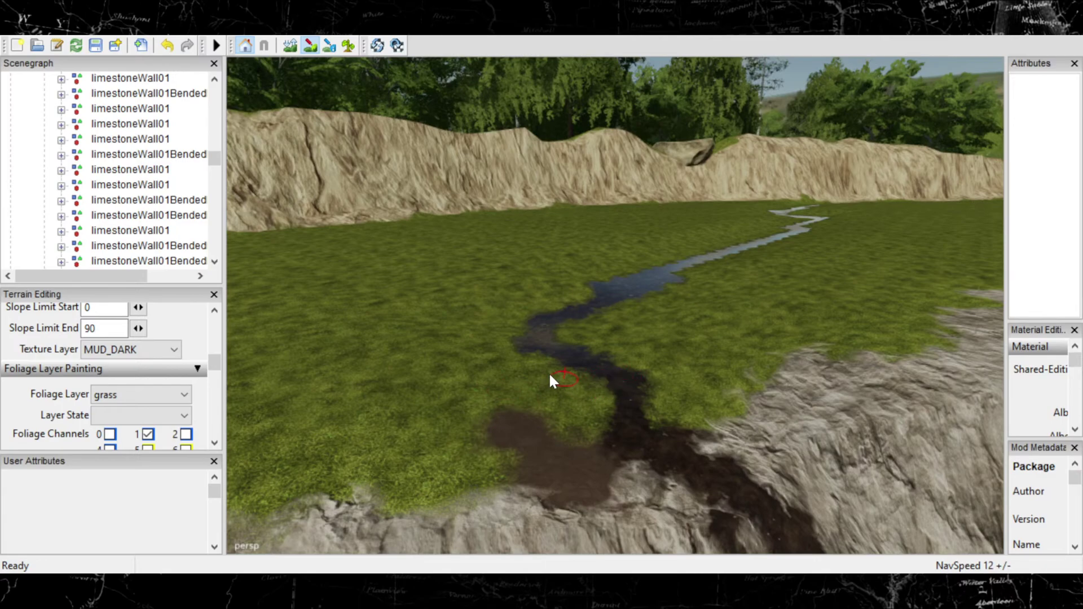
{"action": "mouse_move", "coordinate": [552, 381]}
{"action": "left_mouse_down"}
{"action": "mouse_move", "coordinate": [527, 363]}
{"action": "mouse_move", "coordinate": [587, 380]}
{"action": "left_mouse_up"}
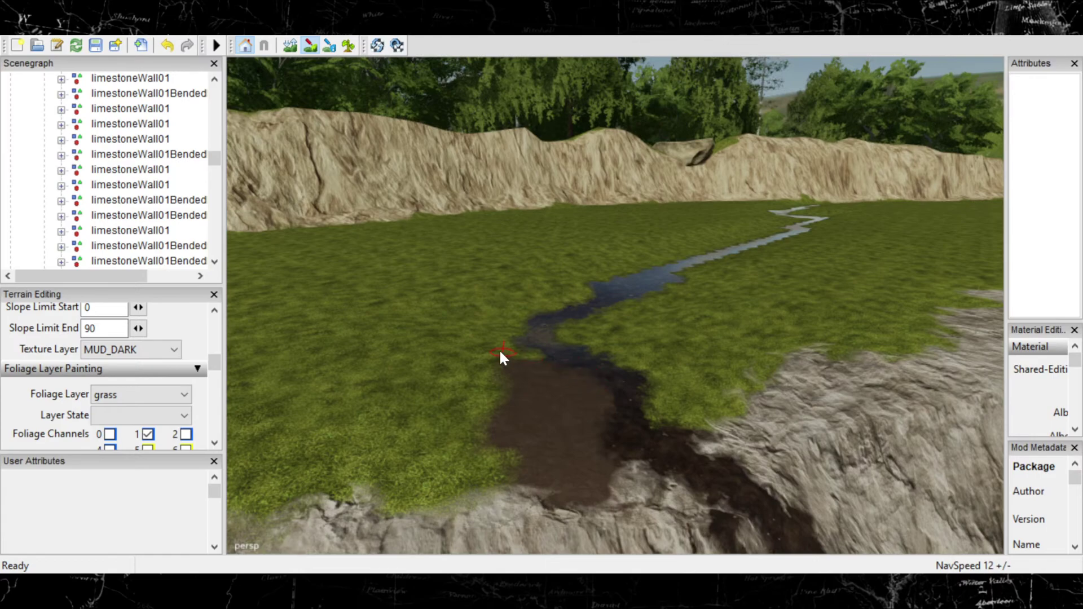
{"action": "left_click_drag", "start_coordinate": [498, 343], "coordinate": [505, 333]}
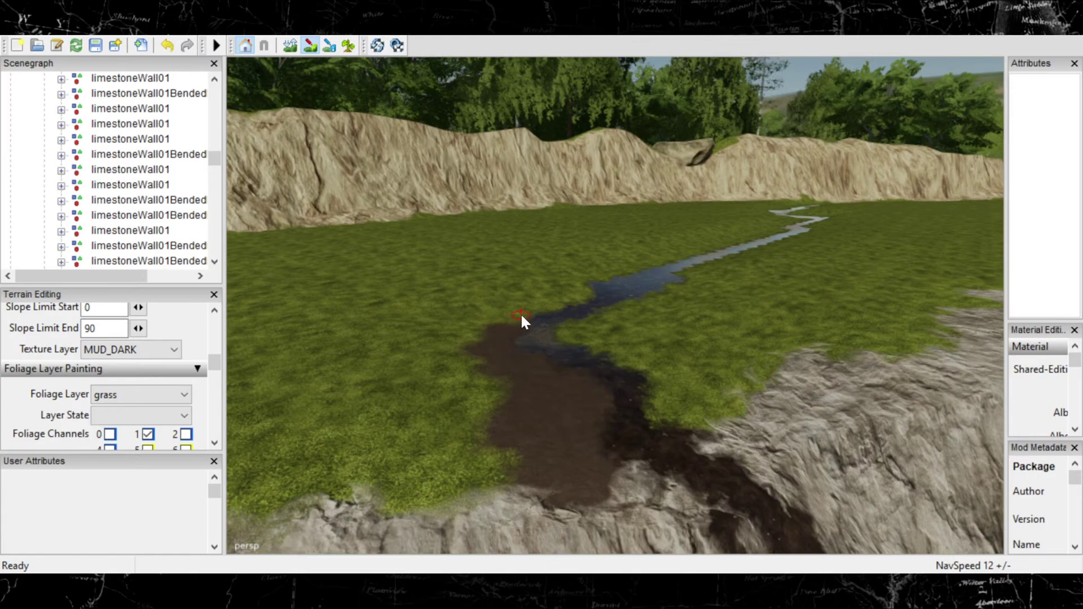
{"action": "left_click_drag", "start_coordinate": [569, 293], "coordinate": [517, 299]}
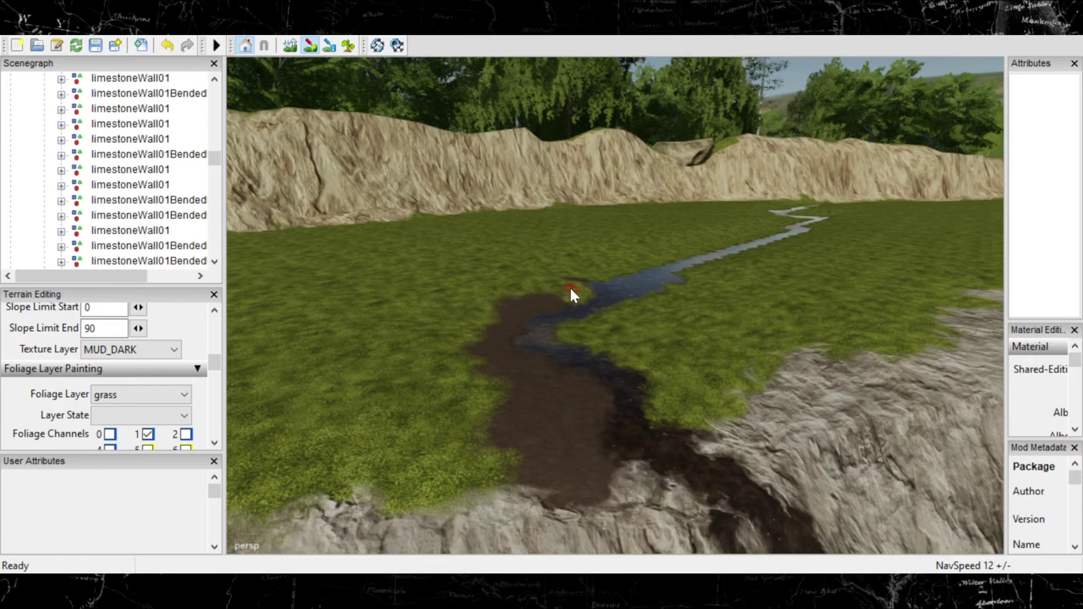
{"action": "left_click_drag", "start_coordinate": [553, 292], "coordinate": [594, 295]}
{"action": "key", "text": "ctrl+z"}
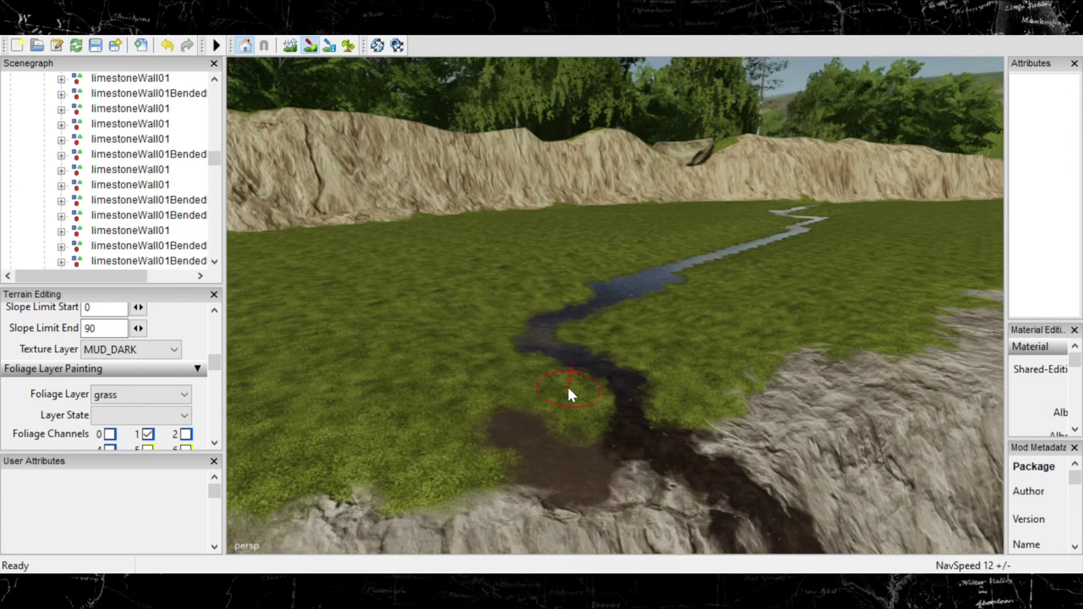
Step: Paint MUD_DARK along the grassy left bank up to the stream bend, undoing the stroke beyond it
{"action": "mouse_move", "coordinate": [569, 391]}
{"action": "left_mouse_down"}
{"action": "mouse_move", "coordinate": [520, 372]}
{"action": "mouse_move", "coordinate": [492, 329]}
{"action": "left_mouse_up"}
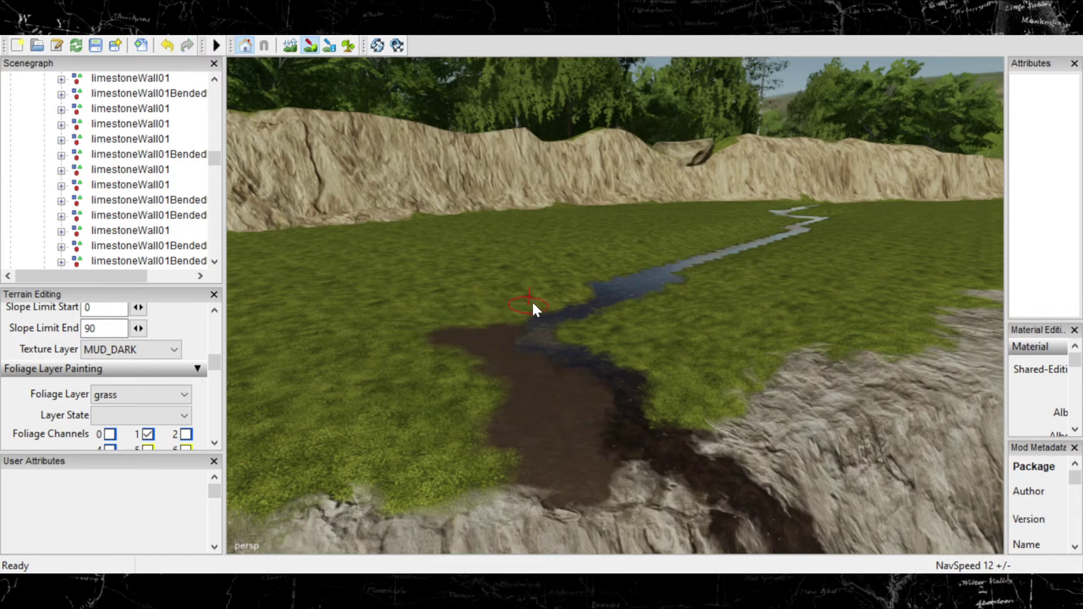
{"action": "left_click_drag", "start_coordinate": [544, 299], "coordinate": [584, 284]}
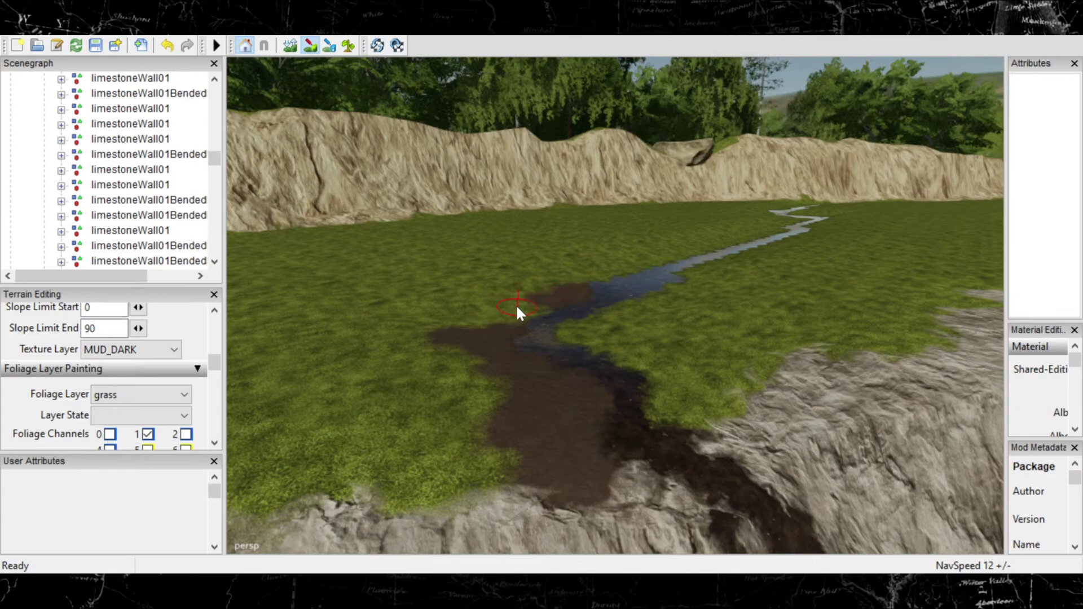
{"action": "key", "text": "ctrl+z"}
Step: Paint MUD_DARK beside the stream bend and along the right bank to the cliff edge, undoing the strokes that cover the water
{"action": "left_click_drag", "start_coordinate": [594, 328], "coordinate": [584, 327]}
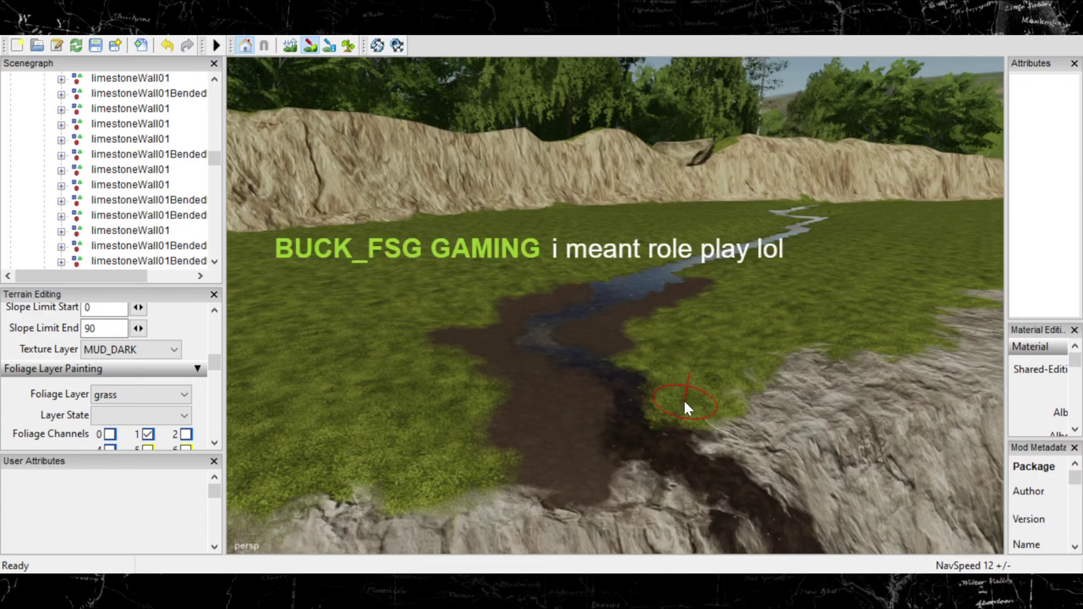
{"action": "mouse_move", "coordinate": [680, 405]}
{"action": "left_mouse_down"}
{"action": "mouse_move", "coordinate": [708, 400]}
{"action": "mouse_move", "coordinate": [703, 410]}
{"action": "mouse_move", "coordinate": [728, 424]}
{"action": "left_mouse_up"}
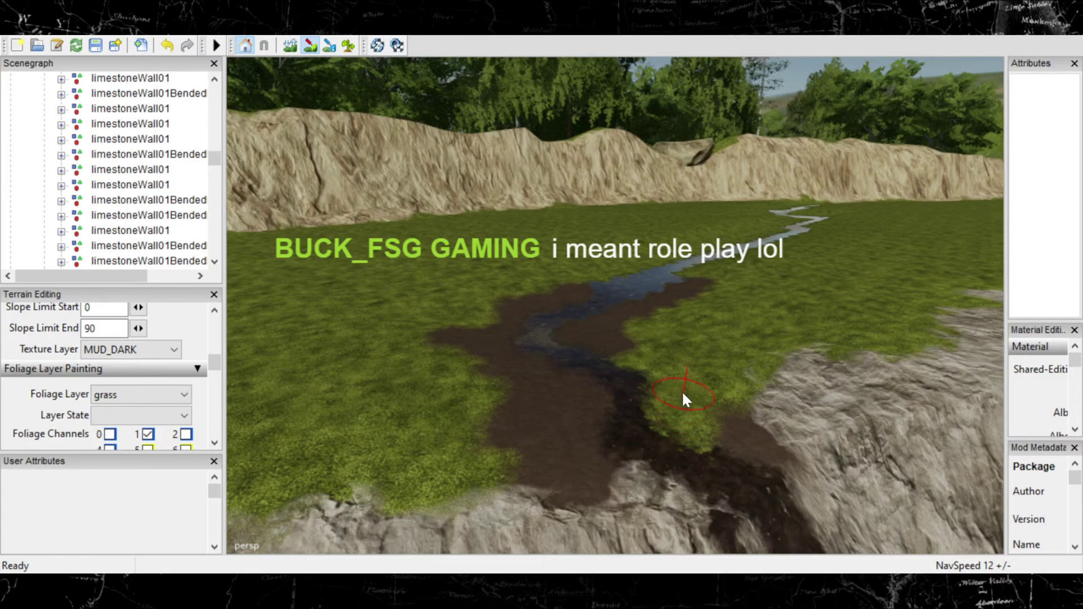
{"action": "left_click_drag", "start_coordinate": [676, 409], "coordinate": [651, 418]}
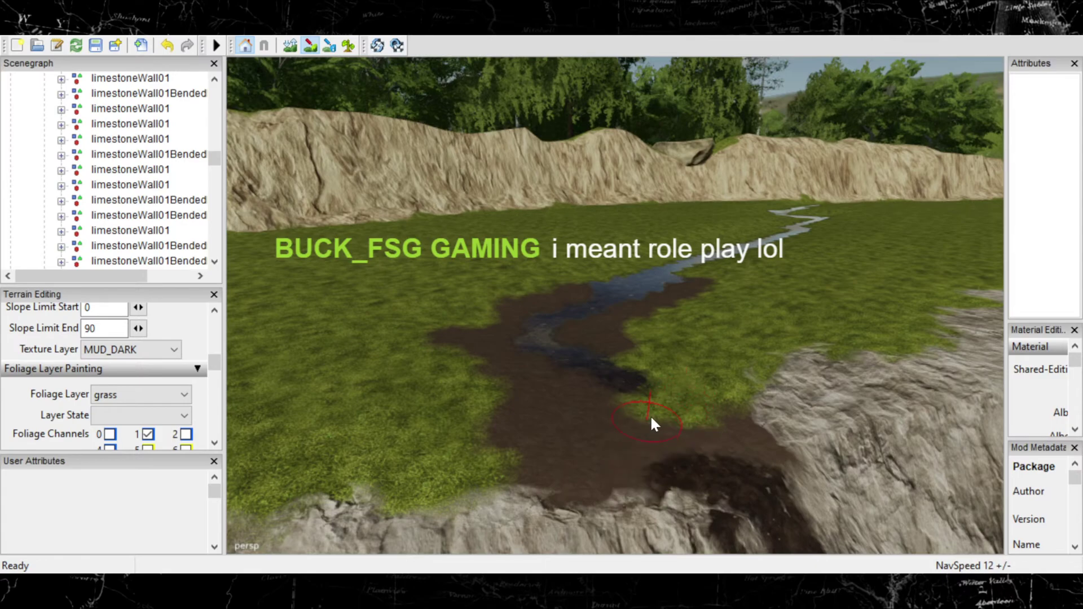
{"action": "key", "text": "ctrl+z"}
{"action": "key", "text": "ctrl+z"}
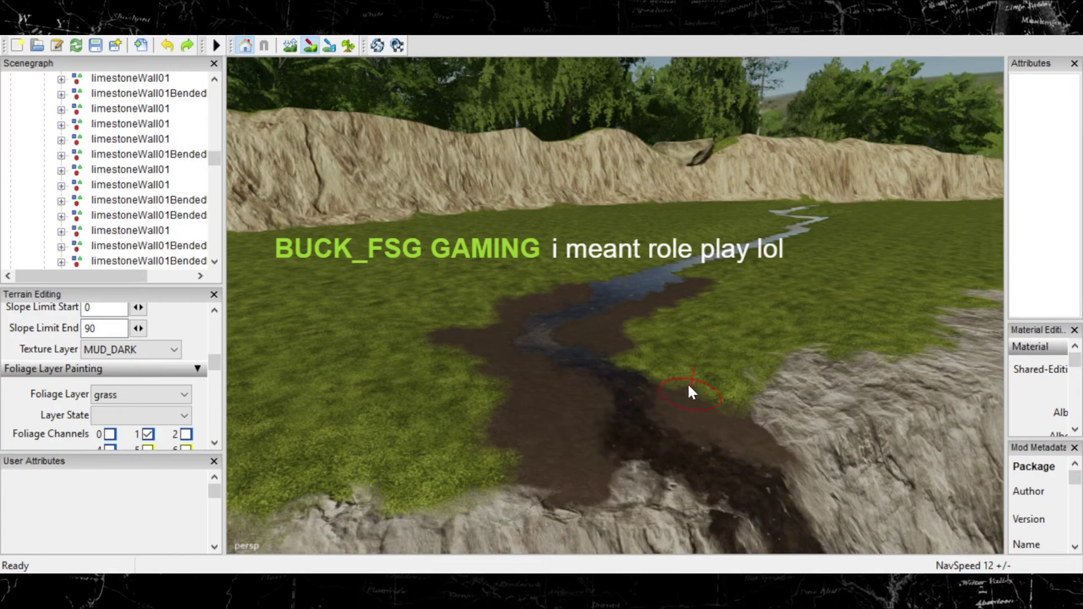
{"action": "left_click_drag", "start_coordinate": [658, 359], "coordinate": [644, 345]}
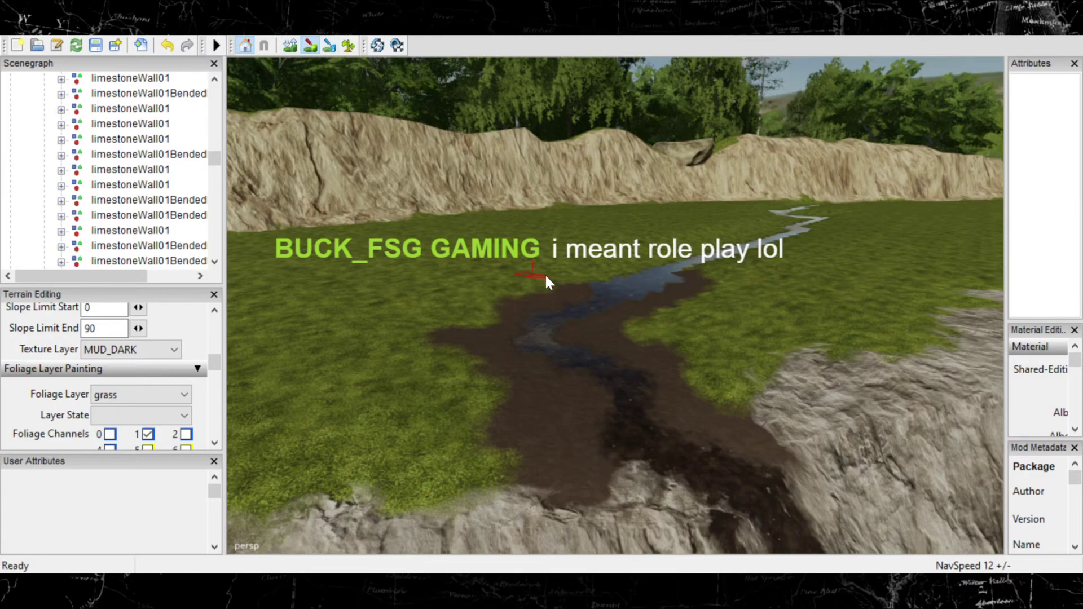
Step: Extend the MUD_DARK band upstream along the left bank and start it on the right bank, undoing the stray stroke across the grass
{"action": "mouse_move", "coordinate": [502, 281]}
{"action": "right_mouse_down"}
{"action": "mouse_move", "coordinate": [468, 320]}
{"action": "mouse_move", "coordinate": [492, 330]}
{"action": "mouse_move", "coordinate": [497, 285]}
{"action": "mouse_move", "coordinate": [477, 274]}
{"action": "mouse_move", "coordinate": [596, 266]}
{"action": "mouse_move", "coordinate": [547, 269]}
{"action": "right_mouse_up"}
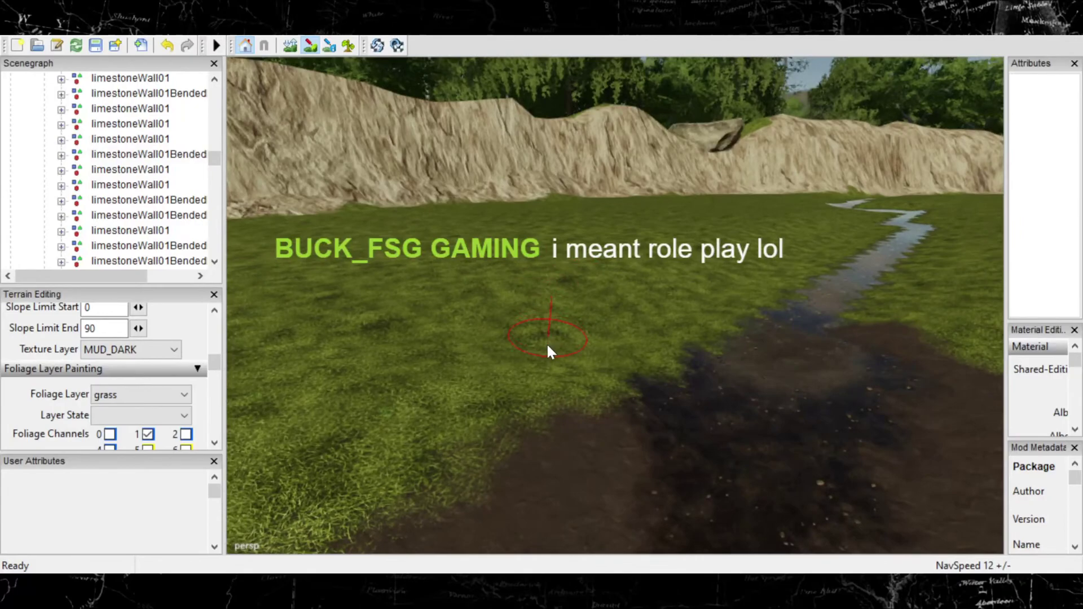
{"action": "left_click_drag", "start_coordinate": [546, 353], "coordinate": [537, 382]}
{"action": "mouse_move", "coordinate": [550, 333]}
{"action": "left_mouse_down"}
{"action": "mouse_move", "coordinate": [738, 279]}
{"action": "mouse_move", "coordinate": [875, 222]}
{"action": "left_mouse_up"}
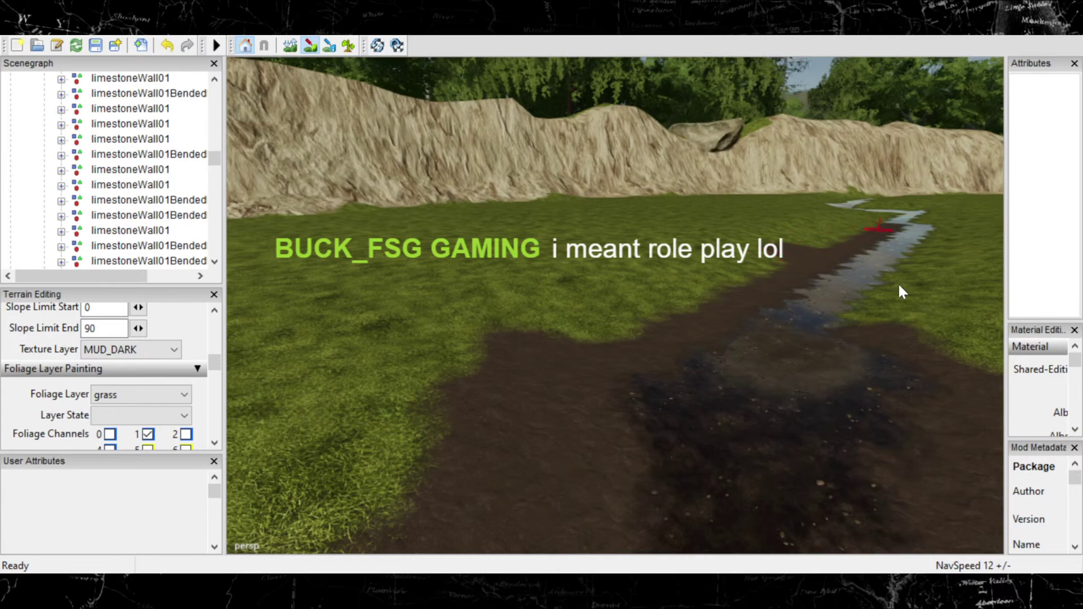
{"action": "mouse_move", "coordinate": [913, 312]}
{"action": "left_mouse_down"}
{"action": "mouse_move", "coordinate": [889, 325]}
{"action": "mouse_move", "coordinate": [900, 308]}
{"action": "mouse_move", "coordinate": [887, 310]}
{"action": "left_mouse_up"}
{"action": "mouse_move", "coordinate": [931, 266]}
{"action": "left_mouse_down"}
{"action": "mouse_move", "coordinate": [950, 242]}
{"action": "mouse_move", "coordinate": [928, 250]}
{"action": "left_mouse_up"}
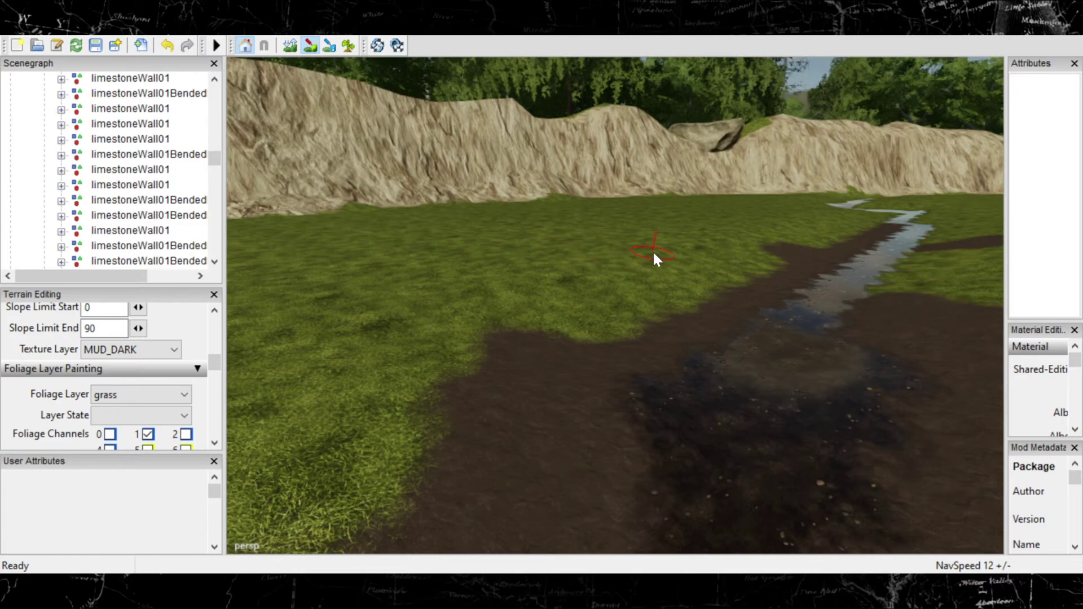
{"action": "key", "text": "ctrl+z"}
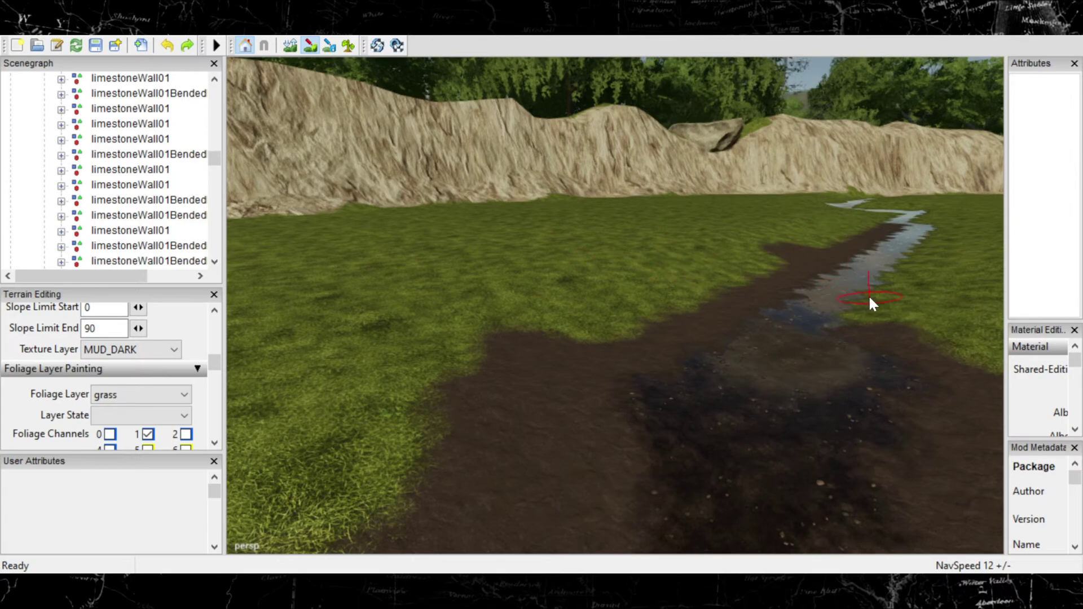
{"action": "left_click_drag", "start_coordinate": [878, 307], "coordinate": [875, 312]}
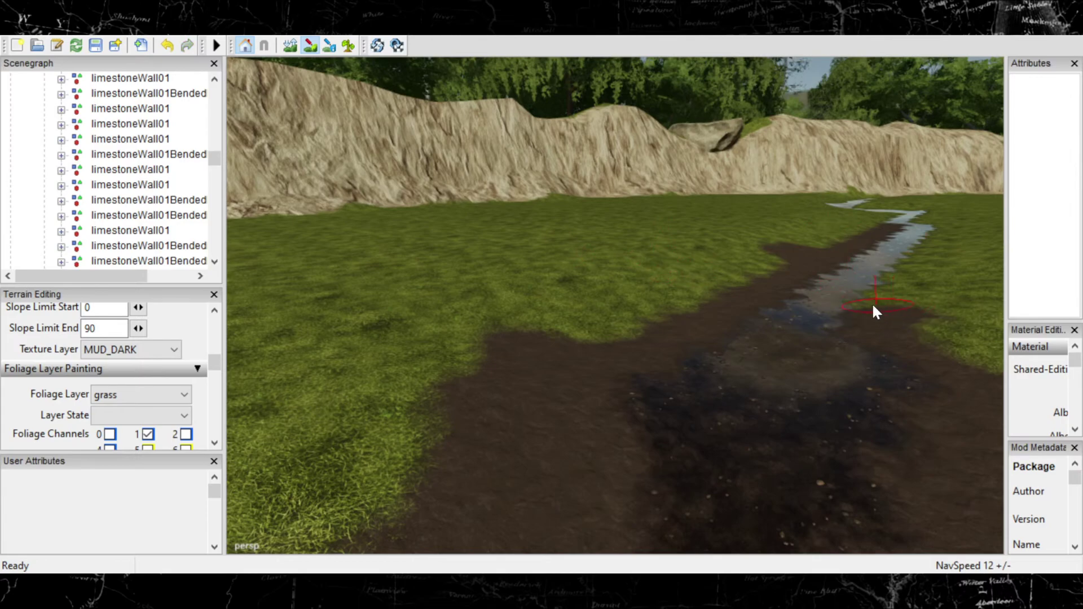
Step: Check the muddy banks from ground level, then paint MUD_DARK on the right bank further up the straight stretch
{"action": "left_click", "coordinate": [310, 46]}
{"action": "mouse_move", "coordinate": [391, 188]}
{"action": "right_mouse_down"}
{"action": "mouse_move", "coordinate": [577, 162]}
{"action": "mouse_move", "coordinate": [639, 182]}
{"action": "mouse_move", "coordinate": [549, 270]}
{"action": "mouse_move", "coordinate": [524, 176]}
{"action": "mouse_move", "coordinate": [575, 184]}
{"action": "right_mouse_up"}
{"action": "scroll", "coordinate": [524, 177], "scroll_direction": "down", "scroll_amount": 5}
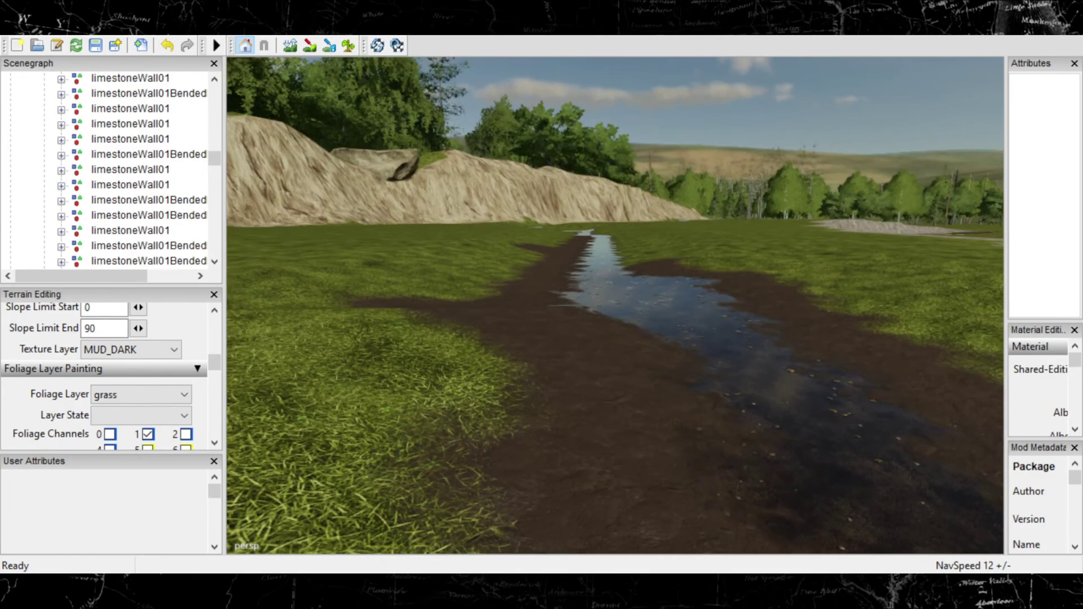
{"action": "right_click_drag", "start_coordinate": [496, 338], "coordinate": [717, 303]}
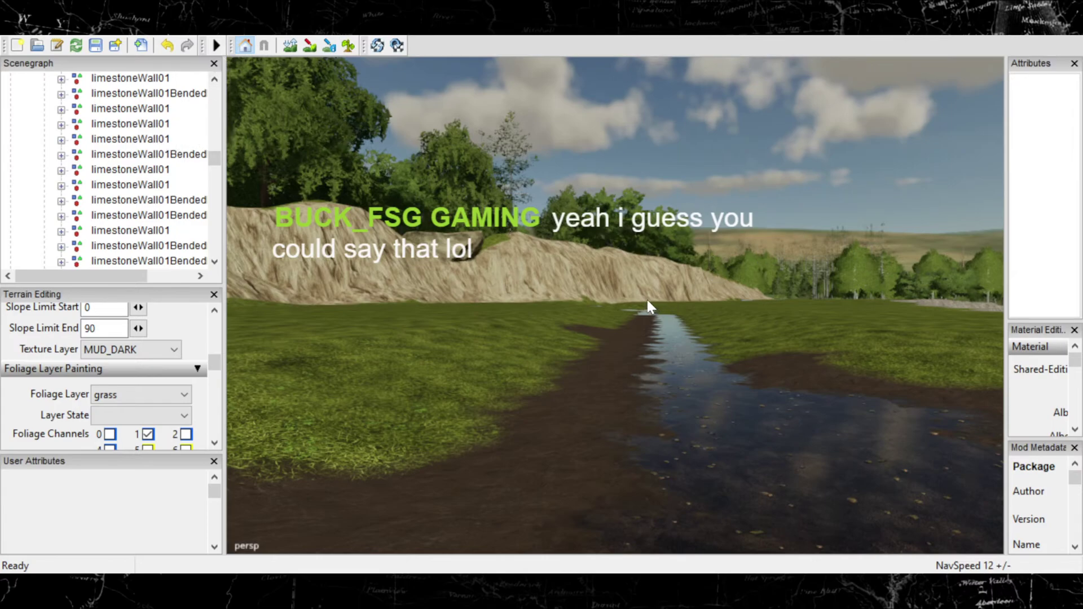
{"action": "left_click", "coordinate": [310, 44]}
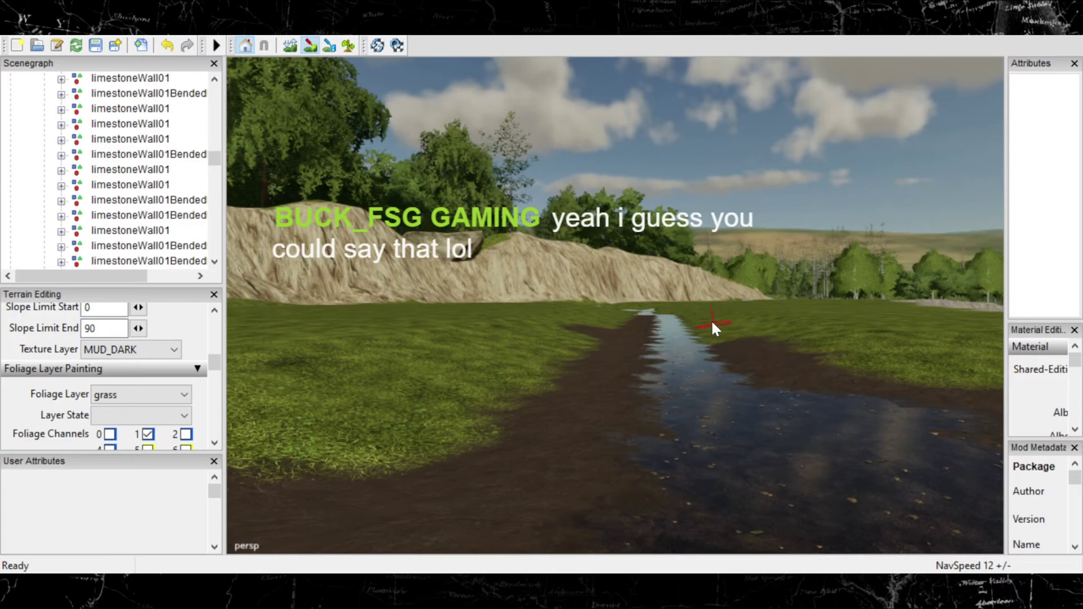
{"action": "mouse_move", "coordinate": [709, 320]}
{"action": "left_mouse_down"}
{"action": "mouse_move", "coordinate": [717, 334]}
{"action": "mouse_move", "coordinate": [686, 324]}
{"action": "left_mouse_up"}
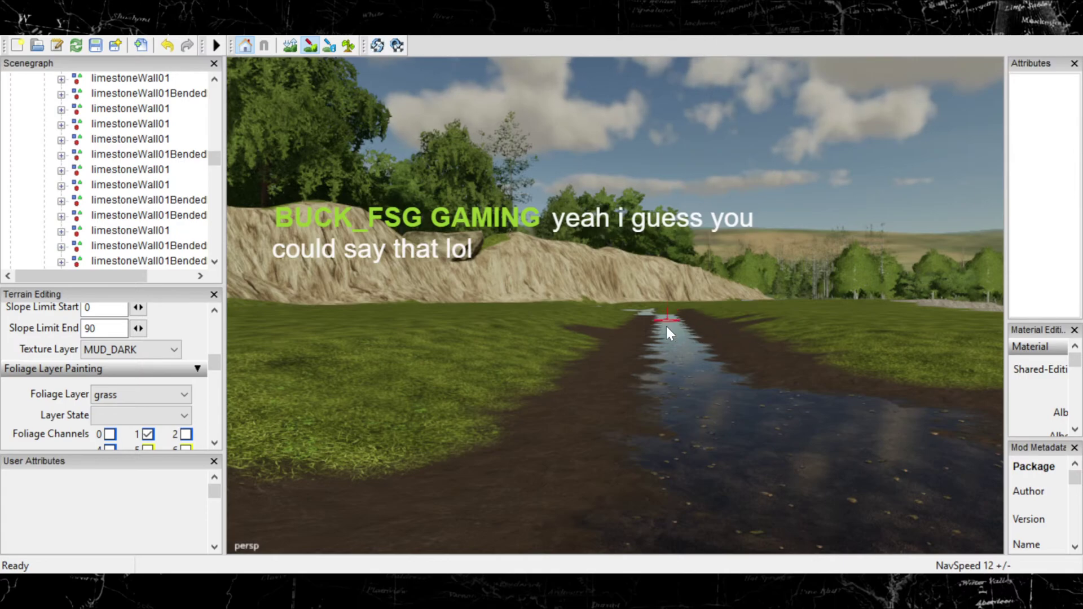
Step: Fill the grass gap on the right bank below the next bend with MUD_DARK and widen the mud on the left bank
{"action": "middle_click_drag", "start_coordinate": [662, 324], "coordinate": [655, 398], "text": "alt"}
{"action": "mouse_move", "coordinate": [654, 398]}
{"action": "right_mouse_down", "text": "alt"}
{"action": "mouse_move", "coordinate": [788, 315]}
{"action": "mouse_move", "coordinate": [658, 464]}
{"action": "right_mouse_up", "text": "alt"}
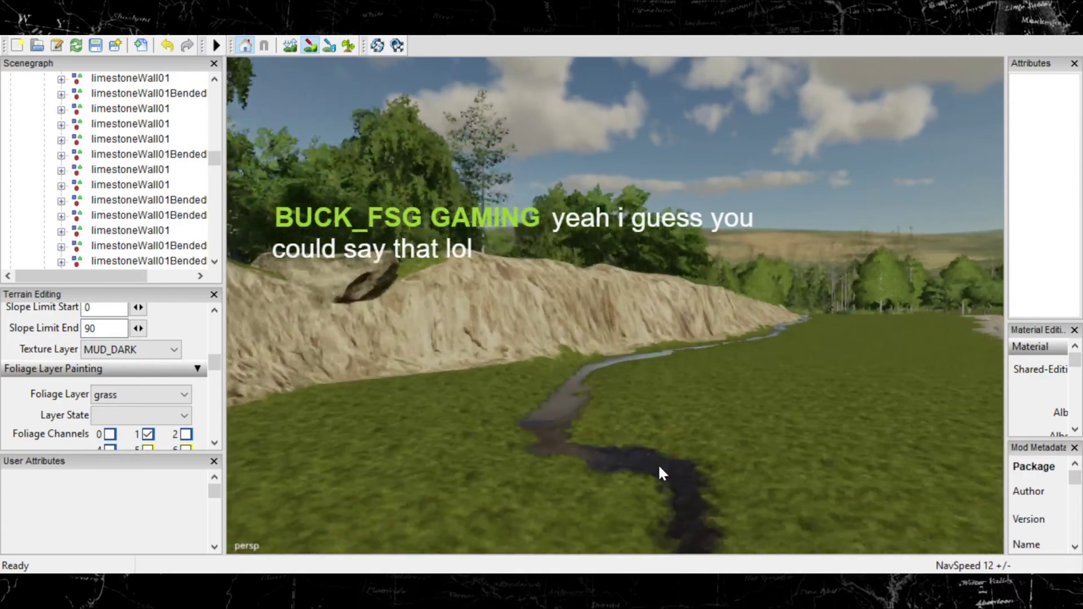
{"action": "mouse_move", "coordinate": [659, 467]}
{"action": "middle_mouse_down", "text": "alt"}
{"action": "mouse_move", "coordinate": [647, 417]}
{"action": "mouse_move", "coordinate": [645, 427]}
{"action": "middle_mouse_up", "text": "alt"}
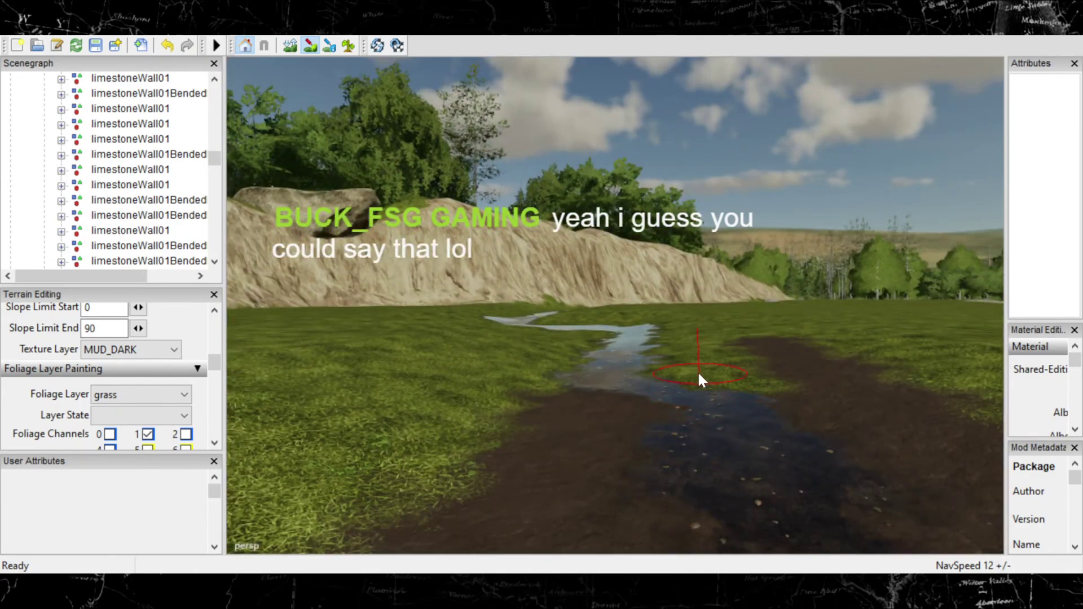
{"action": "mouse_move", "coordinate": [698, 378]}
{"action": "left_mouse_down"}
{"action": "mouse_move", "coordinate": [683, 380]}
{"action": "mouse_move", "coordinate": [690, 360]}
{"action": "left_mouse_up"}
{"action": "key", "text": "ctrl+z"}
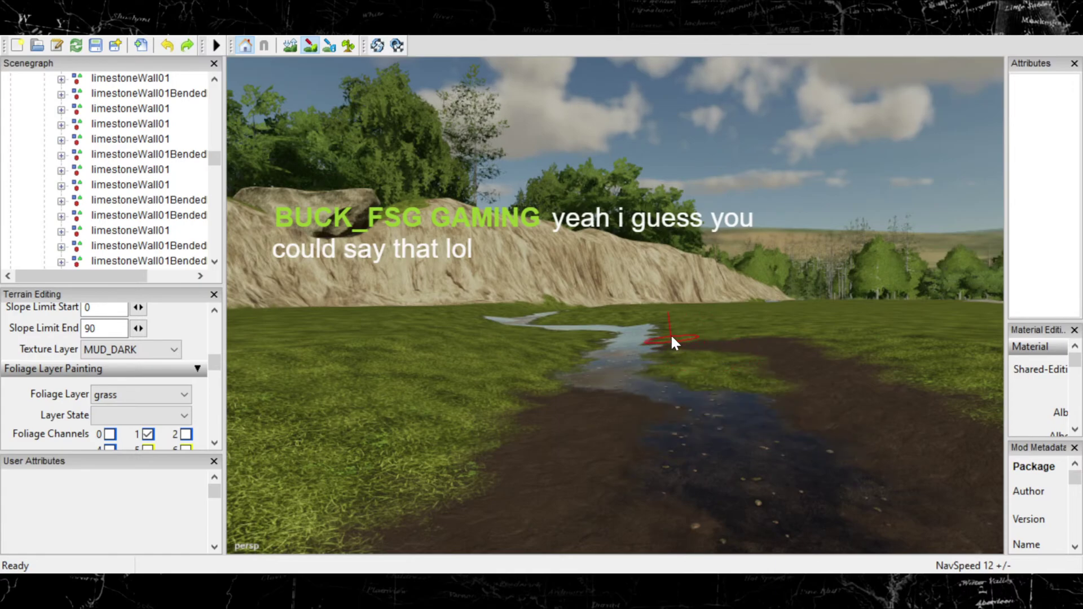
{"action": "mouse_move", "coordinate": [672, 339]}
{"action": "left_mouse_down"}
{"action": "mouse_move", "coordinate": [674, 329]}
{"action": "mouse_move", "coordinate": [674, 366]}
{"action": "left_mouse_up"}
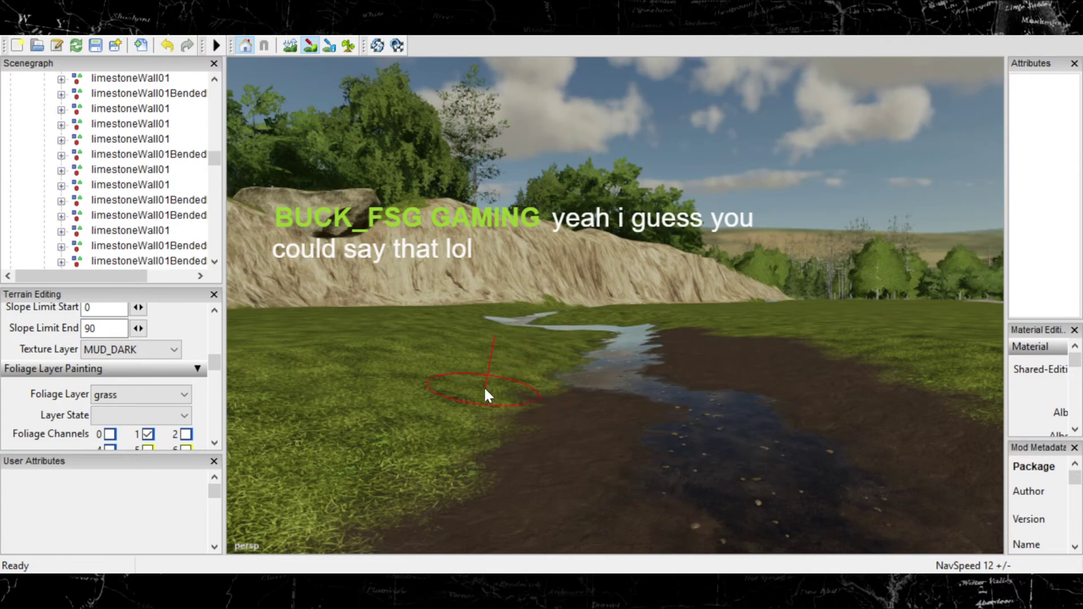
{"action": "mouse_move", "coordinate": [484, 387]}
{"action": "left_mouse_down"}
{"action": "mouse_move", "coordinate": [505, 342]}
{"action": "mouse_move", "coordinate": [521, 338]}
{"action": "left_mouse_up"}
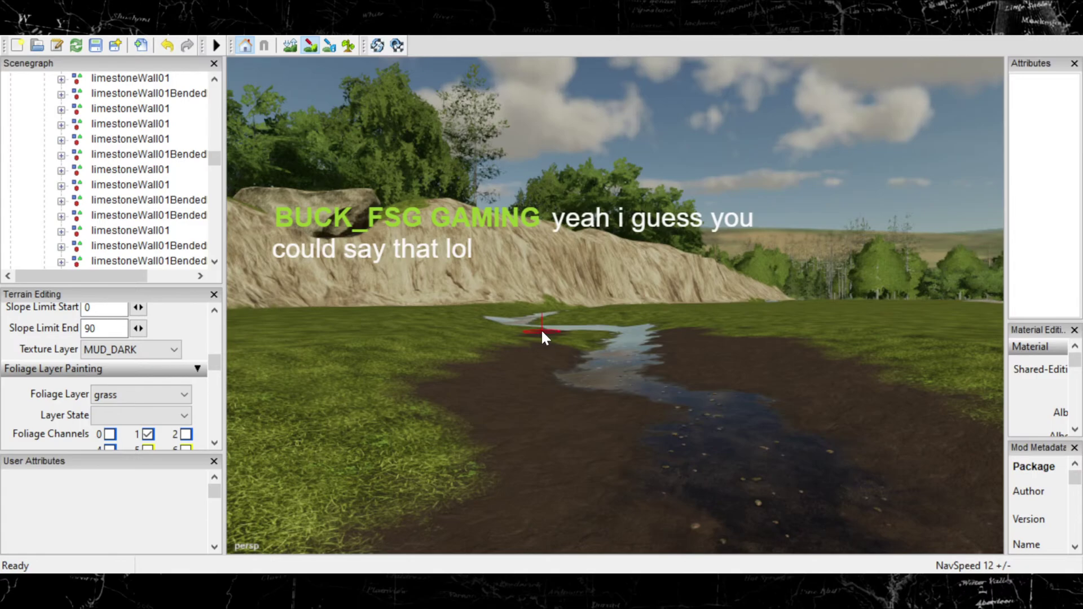
Step: Fill the remaining grass on the left bank with MUD_DARK and carry both mud bands around the sharp bend
{"action": "mouse_move", "coordinate": [550, 333]}
{"action": "right_mouse_down"}
{"action": "mouse_move", "coordinate": [544, 370]}
{"action": "mouse_move", "coordinate": [563, 350]}
{"action": "right_mouse_up"}
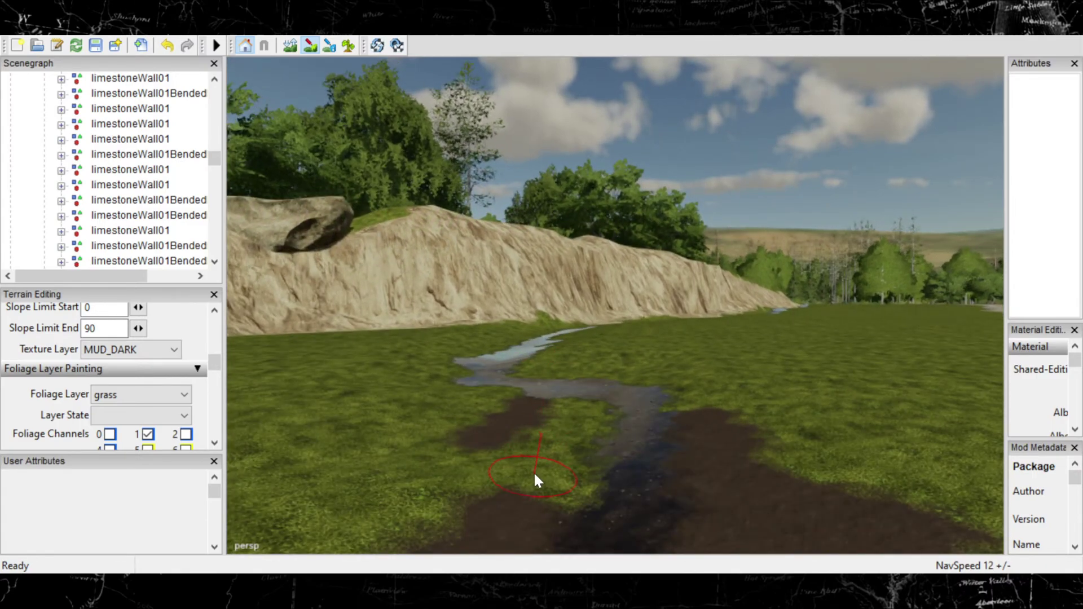
{"action": "left_click_drag", "start_coordinate": [543, 460], "coordinate": [573, 416]}
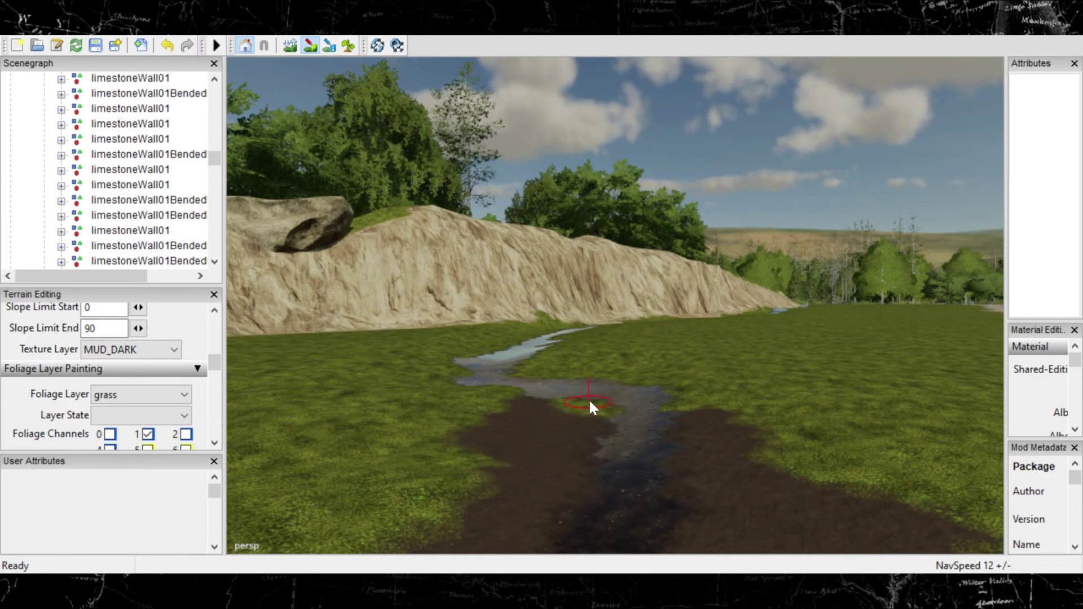
{"action": "left_click_drag", "start_coordinate": [593, 398], "coordinate": [563, 405]}
{"action": "left_click_drag", "start_coordinate": [695, 409], "coordinate": [674, 370]}
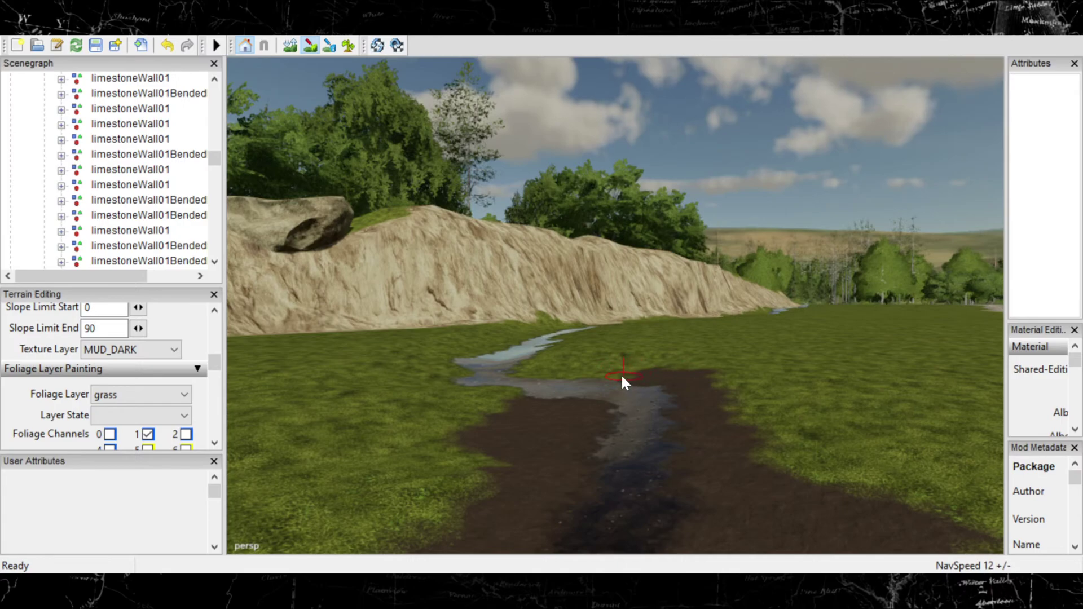
{"action": "left_click_drag", "start_coordinate": [609, 376], "coordinate": [534, 372]}
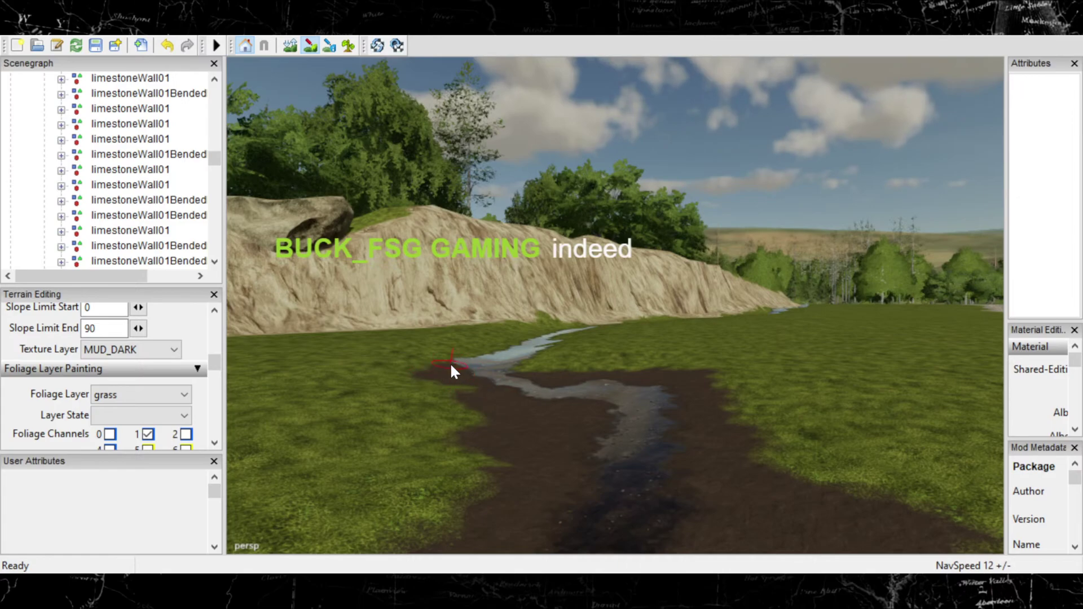
Step: Paint MUD_DARK along both banks of the stretch running from the bend towards the rock wall
{"action": "key", "text": "w"}
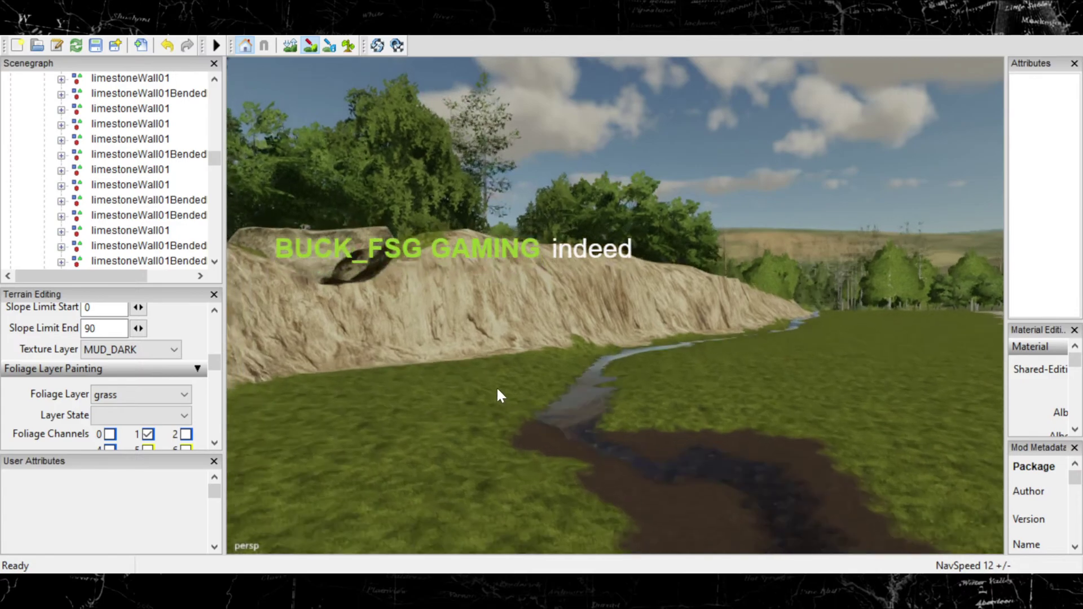
{"action": "key", "text": "w"}
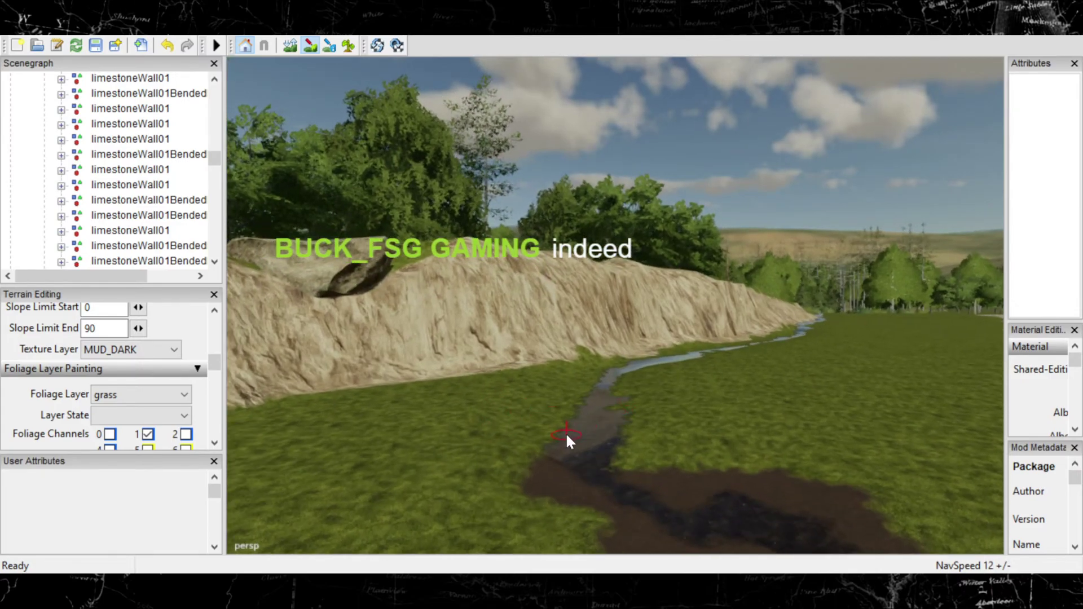
{"action": "key", "text": "w"}
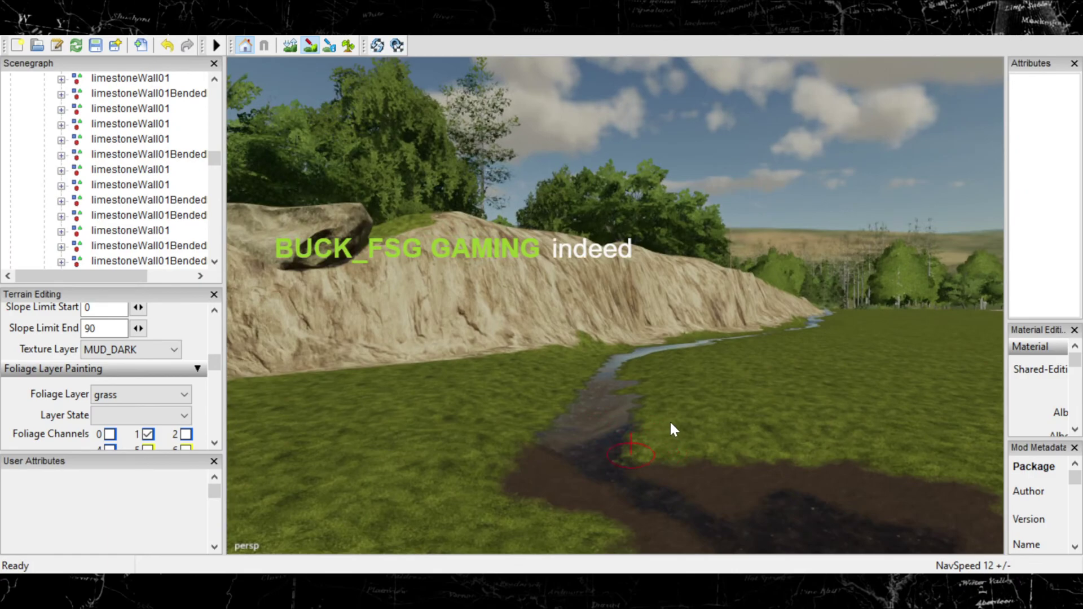
{"action": "mouse_move", "coordinate": [670, 424]}
{"action": "left_mouse_down"}
{"action": "mouse_move", "coordinate": [648, 430]}
{"action": "mouse_move", "coordinate": [639, 384]}
{"action": "mouse_move", "coordinate": [621, 387]}
{"action": "left_mouse_up"}
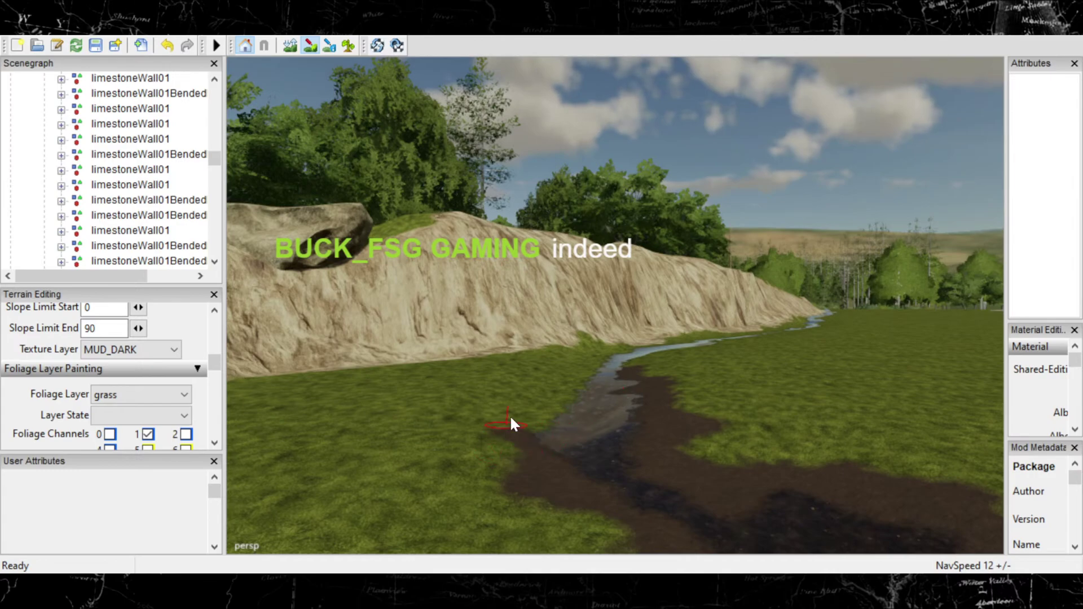
{"action": "left_click_drag", "start_coordinate": [510, 418], "coordinate": [545, 391]}
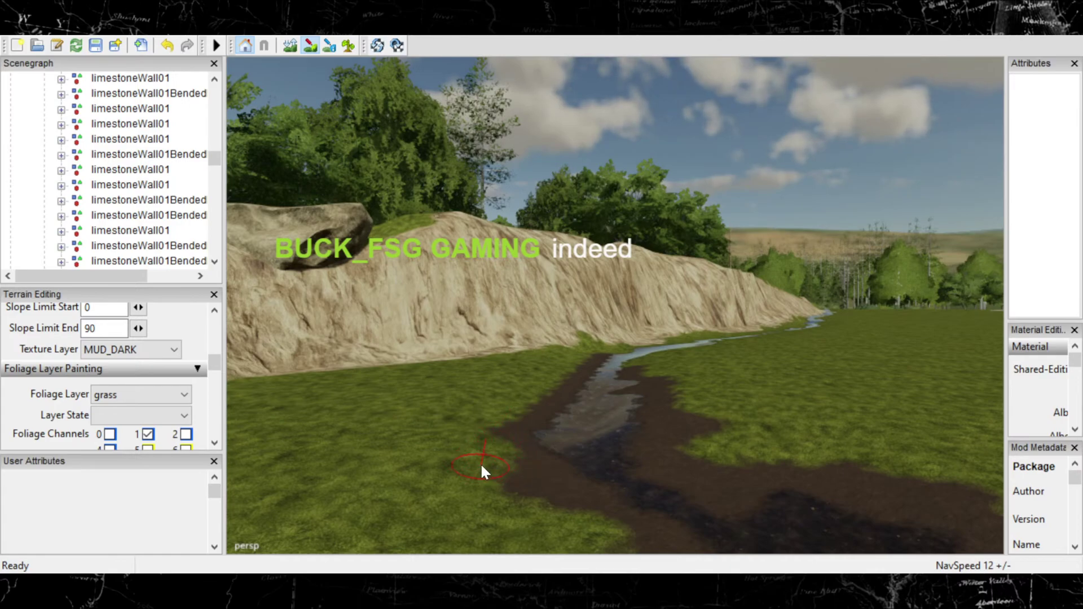
Step: Paint MUD_DARK between the stream and the foot of the rock wall, and on the grassy bank opposite
{"action": "scroll", "coordinate": [483, 473], "scroll_direction": "up", "scroll_amount": 5}
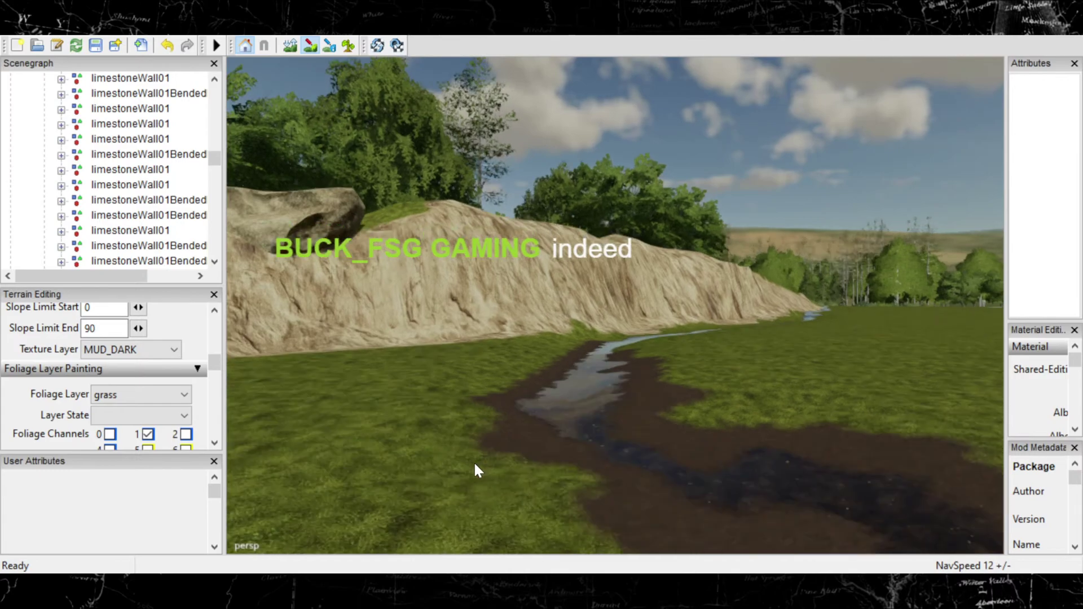
{"action": "scroll", "coordinate": [455, 446], "scroll_direction": "up", "scroll_amount": 5}
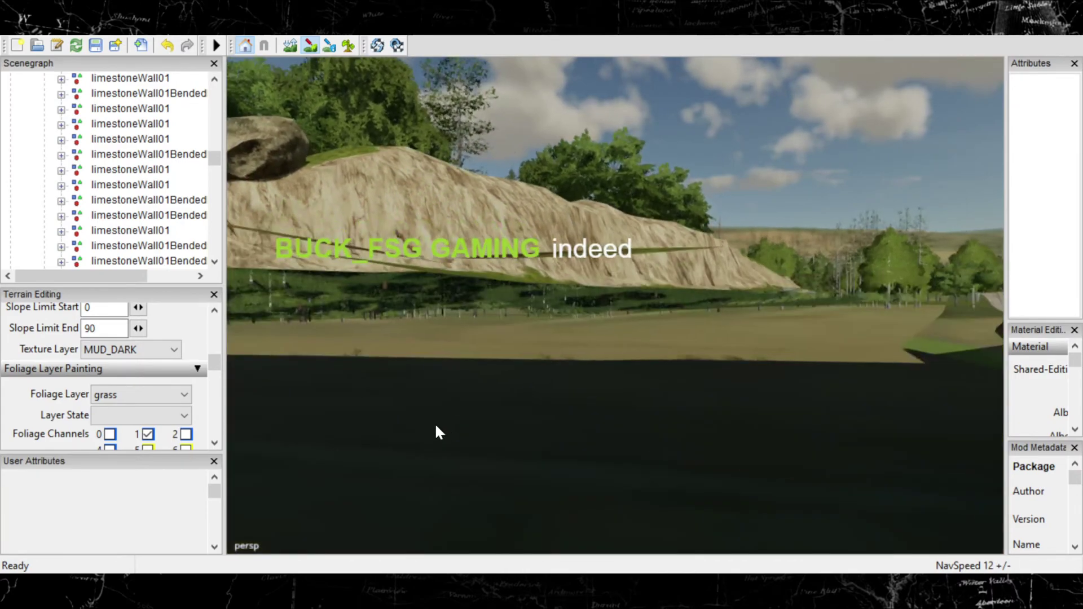
{"action": "scroll", "coordinate": [441, 450], "scroll_direction": "up", "scroll_amount": 6}
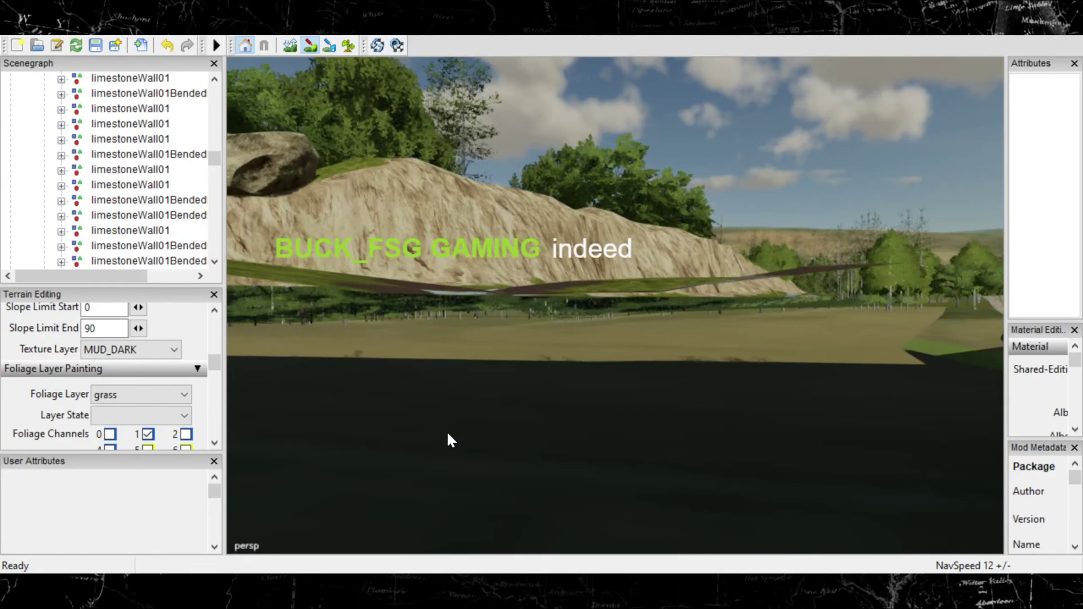
{"action": "scroll", "coordinate": [446, 437], "scroll_direction": "down", "scroll_amount": 4}
{"action": "right_click_drag", "start_coordinate": [444, 455], "coordinate": [716, 402]}
{"action": "scroll", "coordinate": [705, 401], "scroll_direction": "up", "scroll_amount": 2}
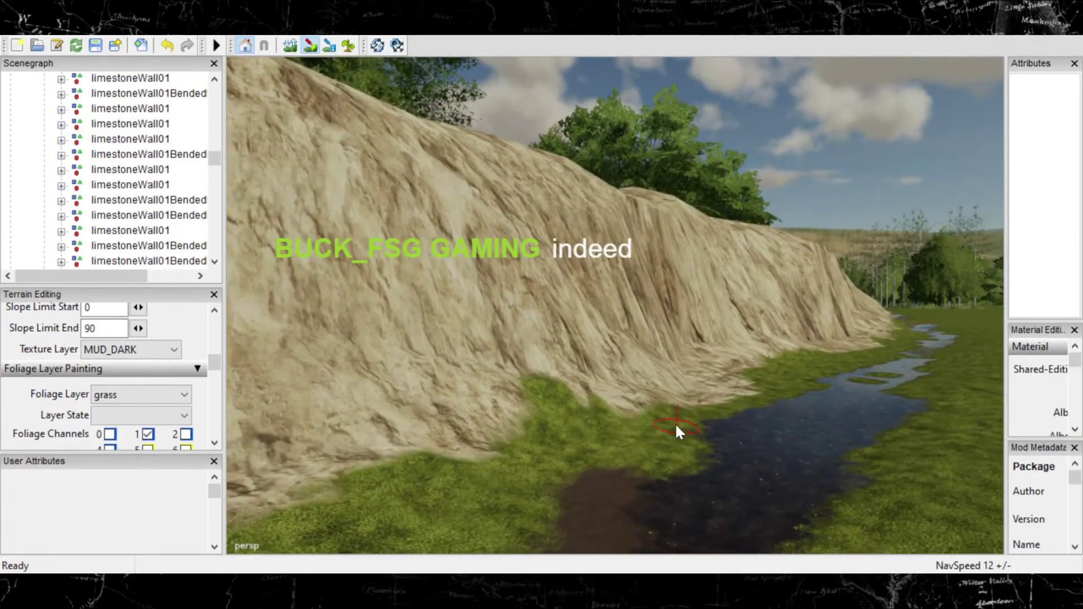
{"action": "mouse_move", "coordinate": [676, 427]}
{"action": "left_mouse_down"}
{"action": "mouse_move", "coordinate": [623, 457]}
{"action": "mouse_move", "coordinate": [642, 432]}
{"action": "mouse_move", "coordinate": [597, 455]}
{"action": "mouse_move", "coordinate": [582, 441]}
{"action": "left_mouse_up"}
{"action": "mouse_move", "coordinate": [658, 420]}
{"action": "left_mouse_down"}
{"action": "mouse_move", "coordinate": [724, 391]}
{"action": "mouse_move", "coordinate": [803, 378]}
{"action": "left_mouse_up"}
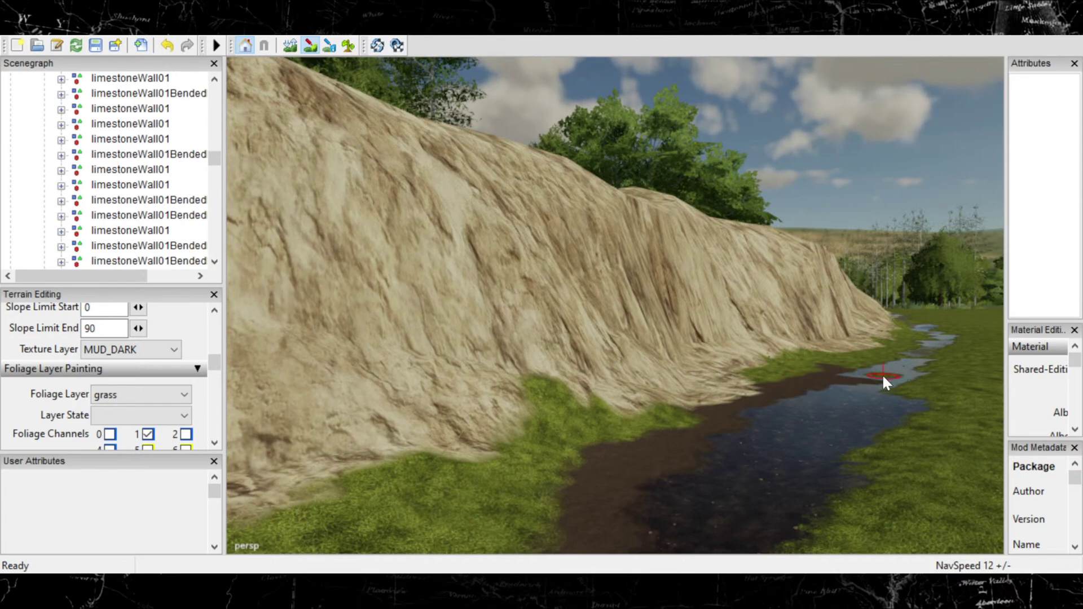
{"action": "middle_click_drag", "start_coordinate": [888, 420], "coordinate": [669, 459]}
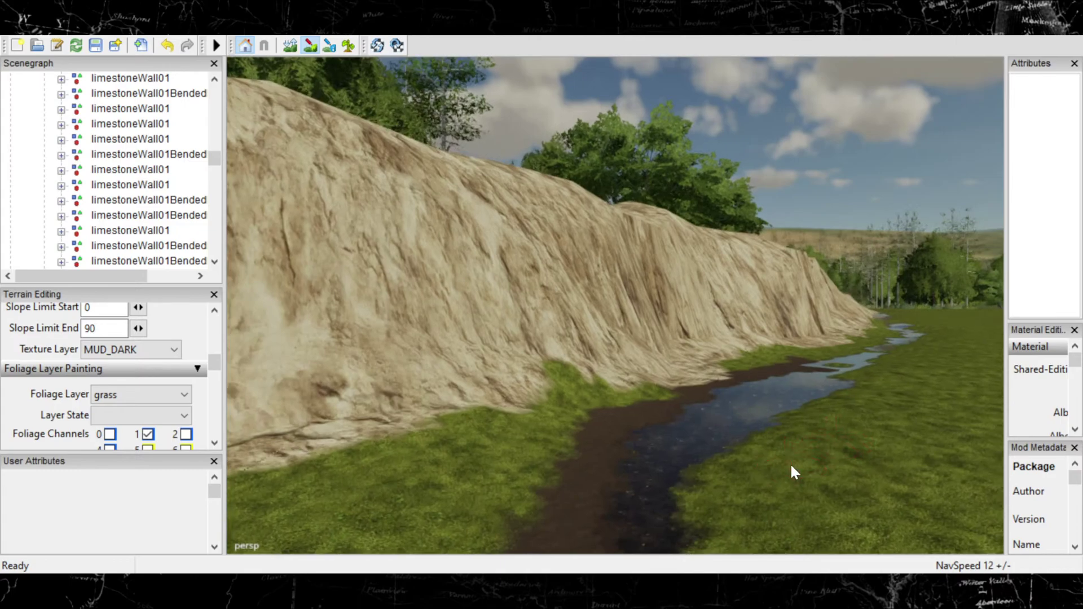
{"action": "mouse_move", "coordinate": [618, 460]}
{"action": "left_mouse_down"}
{"action": "mouse_move", "coordinate": [601, 460]}
{"action": "mouse_move", "coordinate": [593, 445]}
{"action": "mouse_move", "coordinate": [604, 414]}
{"action": "mouse_move", "coordinate": [630, 416]}
{"action": "mouse_move", "coordinate": [647, 400]}
{"action": "left_mouse_up"}
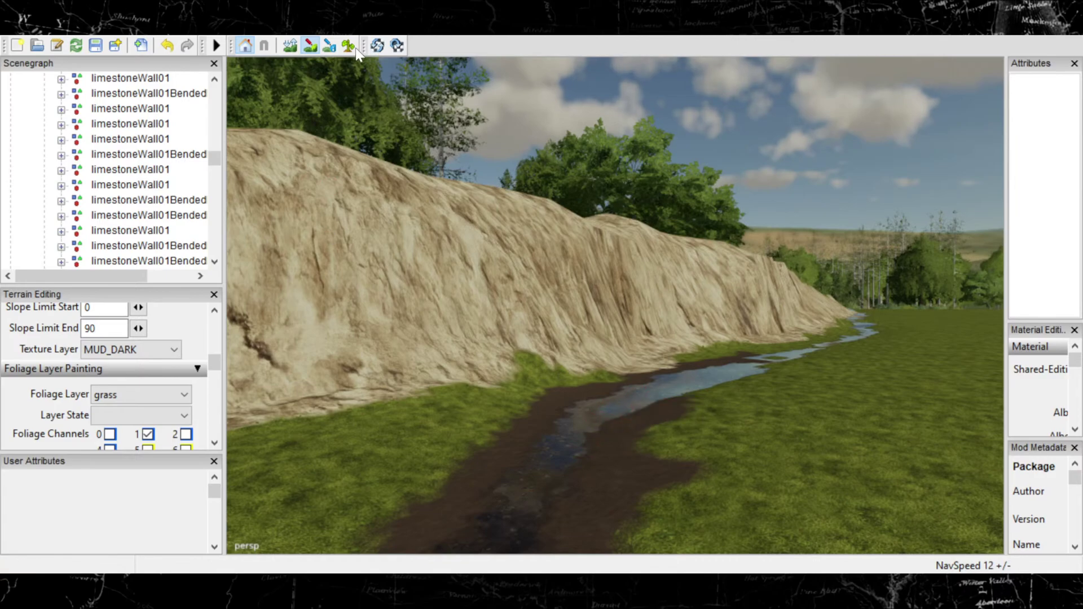
Step: Paint MUD_DARK along the right bank of the stream where it runs beside the rock wall
{"action": "right_click_drag", "start_coordinate": [388, 144], "coordinate": [593, 276]}
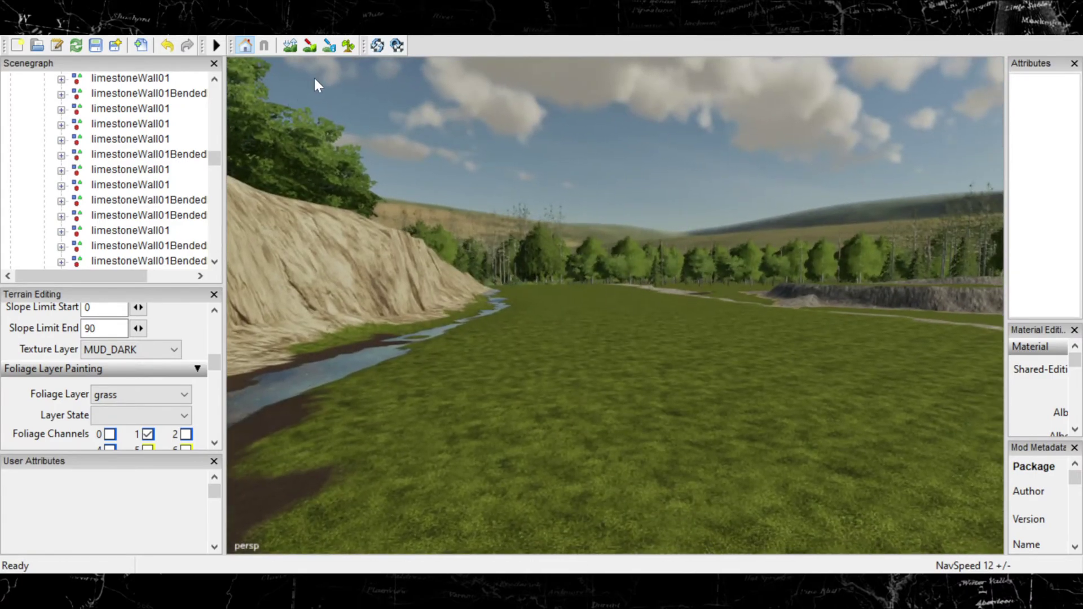
{"action": "left_click", "coordinate": [309, 46]}
{"action": "mouse_move", "coordinate": [344, 152]}
{"action": "right_mouse_down"}
{"action": "mouse_move", "coordinate": [388, 186]}
{"action": "mouse_move", "coordinate": [457, 177]}
{"action": "right_mouse_up"}
{"action": "middle_click_drag", "start_coordinate": [453, 169], "coordinate": [467, 179], "text": "alt"}
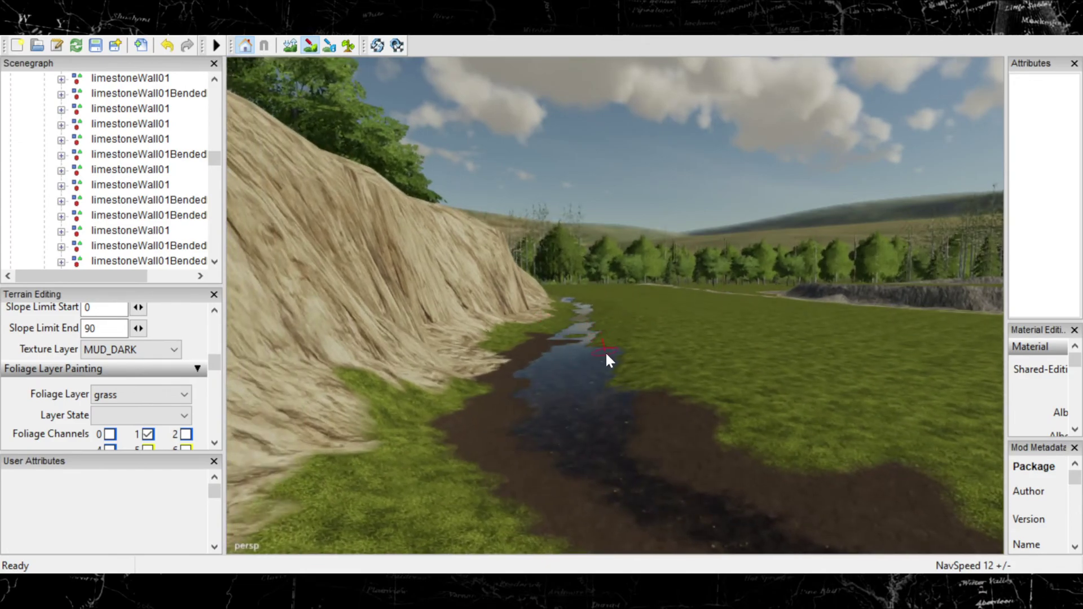
{"action": "mouse_move", "coordinate": [635, 371]}
{"action": "left_mouse_down"}
{"action": "mouse_move", "coordinate": [625, 395]}
{"action": "mouse_move", "coordinate": [620, 359]}
{"action": "mouse_move", "coordinate": [584, 343]}
{"action": "left_mouse_up"}
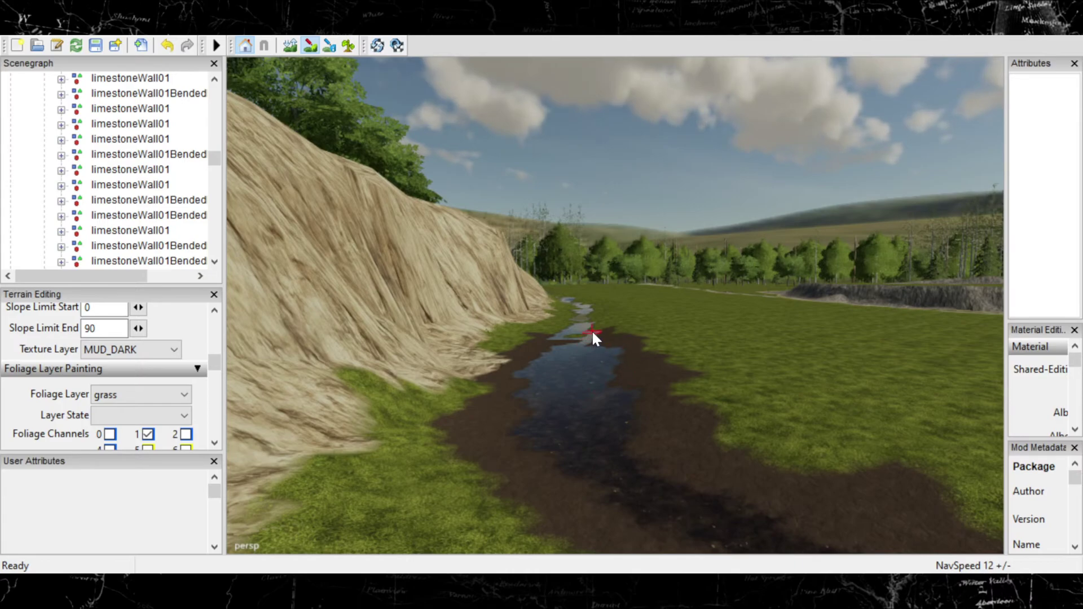
{"action": "mouse_move", "coordinate": [571, 337]}
{"action": "right_mouse_down"}
{"action": "mouse_move", "coordinate": [574, 314]}
{"action": "mouse_move", "coordinate": [675, 282]}
{"action": "mouse_move", "coordinate": [596, 323]}
{"action": "mouse_move", "coordinate": [612, 327]}
{"action": "right_mouse_up"}
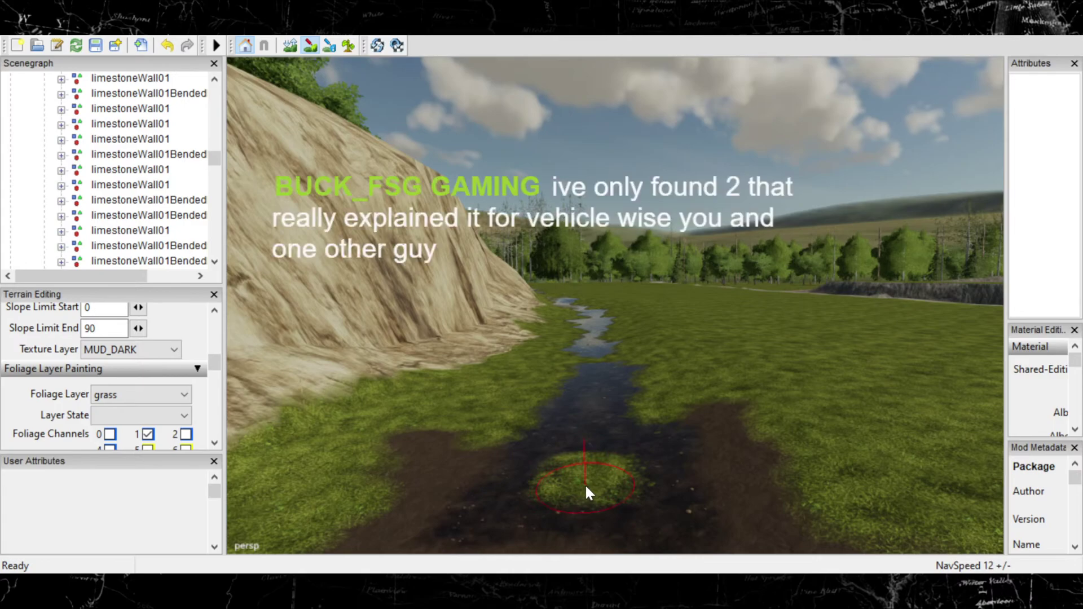
{"action": "left_click_drag", "start_coordinate": [584, 484], "coordinate": [589, 483]}
{"action": "key", "text": "ctrl+z"}
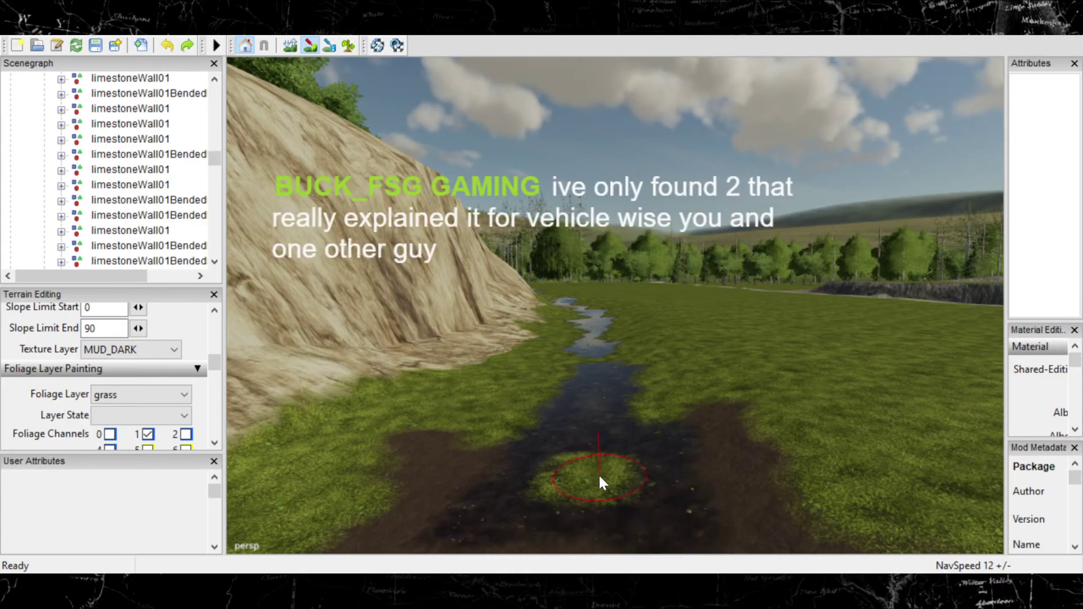
{"action": "key", "text": "ctrl+z"}
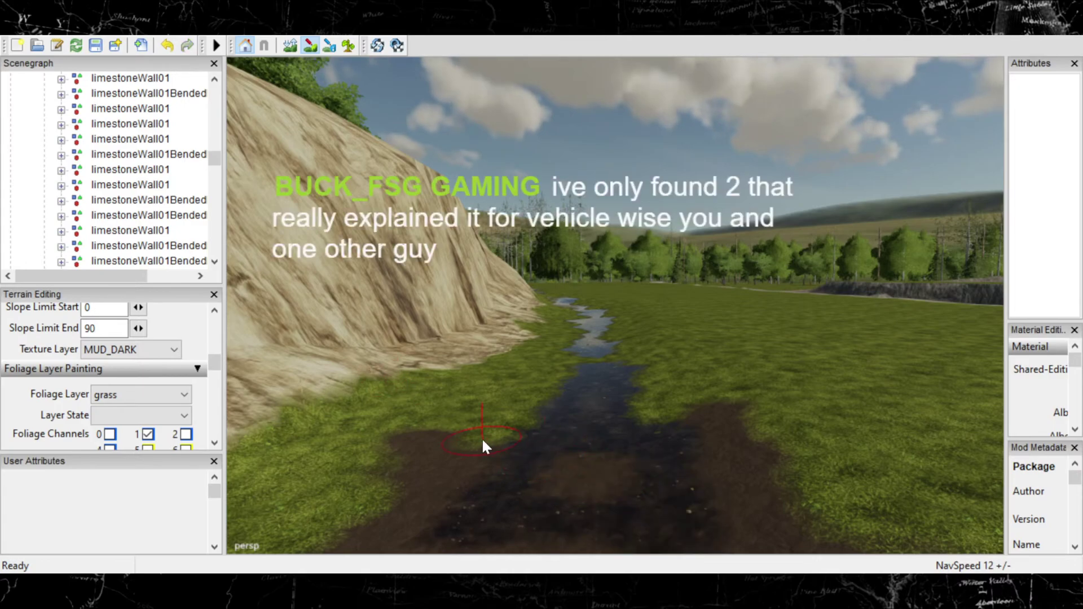
{"action": "key", "text": "ctrl+z"}
{"action": "key", "text": "ctrl+z"}
{"action": "key", "text": "ctrl+z"}
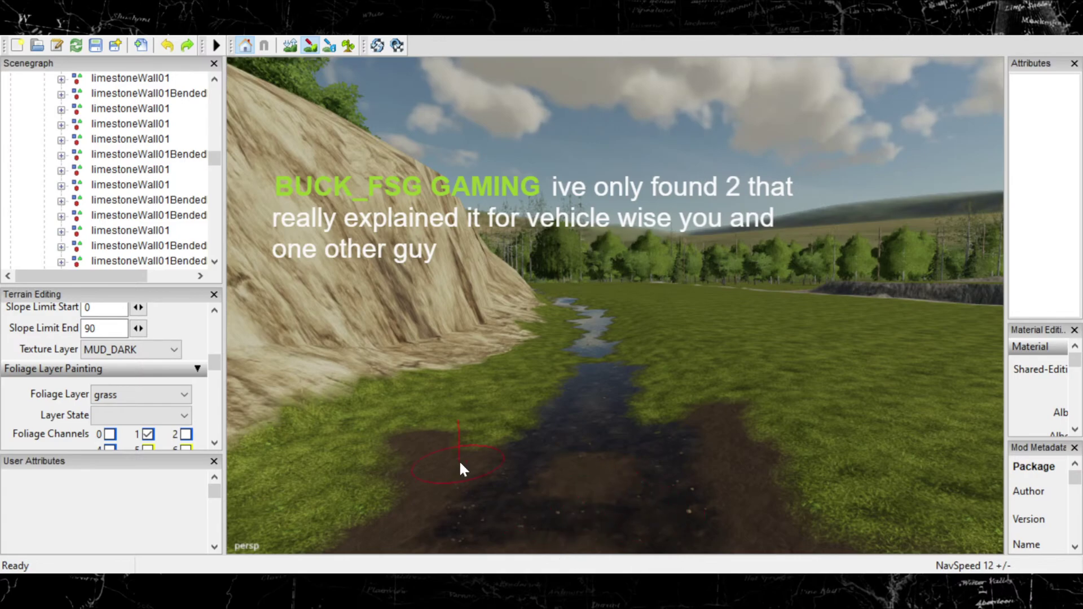
Step: Paint a MUD_DARK band along the left bank of the stream towards the foot of the rock wall
{"action": "mouse_move", "coordinate": [457, 417]}
{"action": "left_mouse_down"}
{"action": "mouse_move", "coordinate": [524, 377]}
{"action": "mouse_move", "coordinate": [537, 340]}
{"action": "mouse_move", "coordinate": [564, 333]}
{"action": "left_mouse_up"}
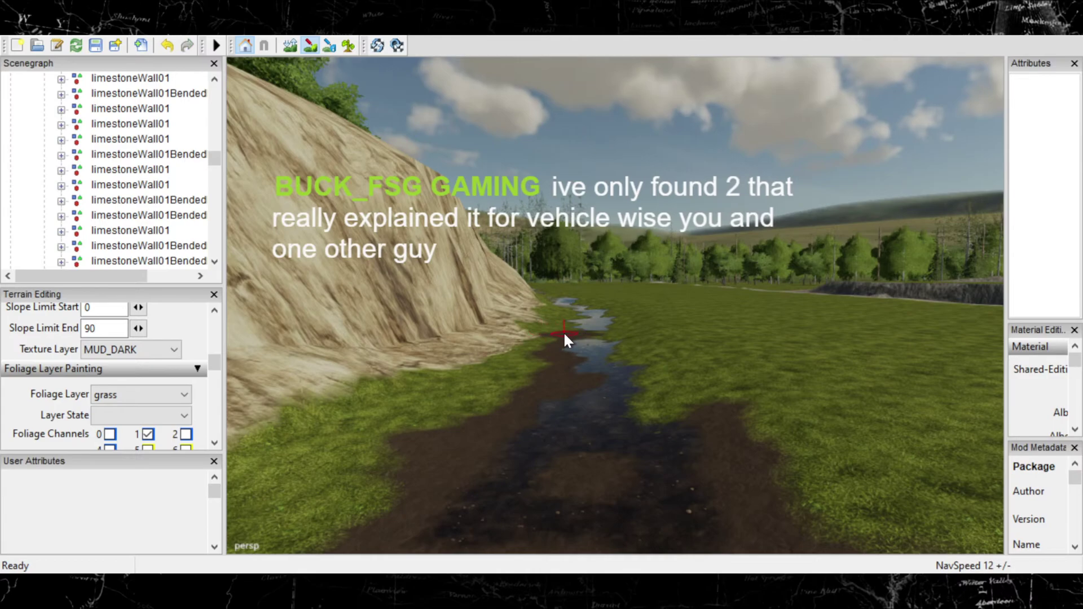
{"action": "key", "text": "ctrl+z"}
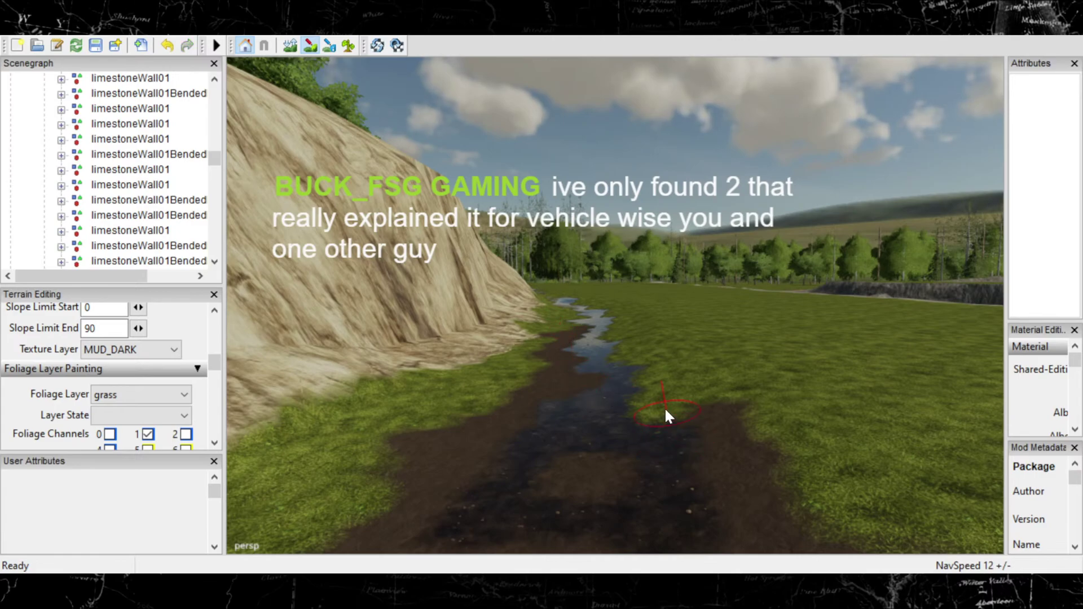
{"action": "mouse_move", "coordinate": [666, 410]}
{"action": "left_mouse_down"}
{"action": "mouse_move", "coordinate": [661, 399]}
{"action": "mouse_move", "coordinate": [643, 410]}
{"action": "mouse_move", "coordinate": [635, 354]}
{"action": "left_mouse_up"}
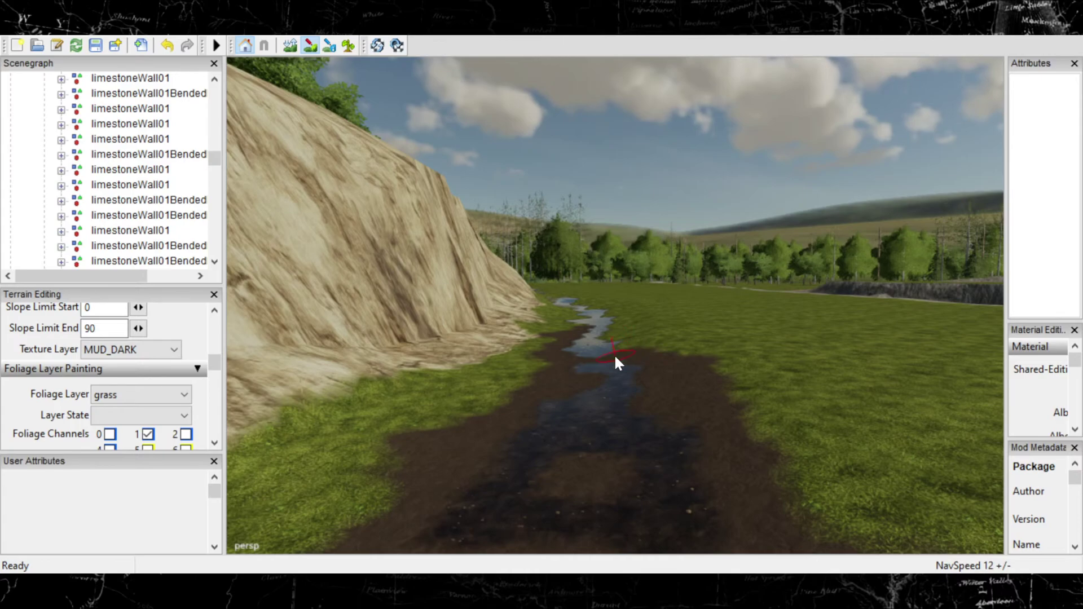
{"action": "key", "text": "ctrl+z"}
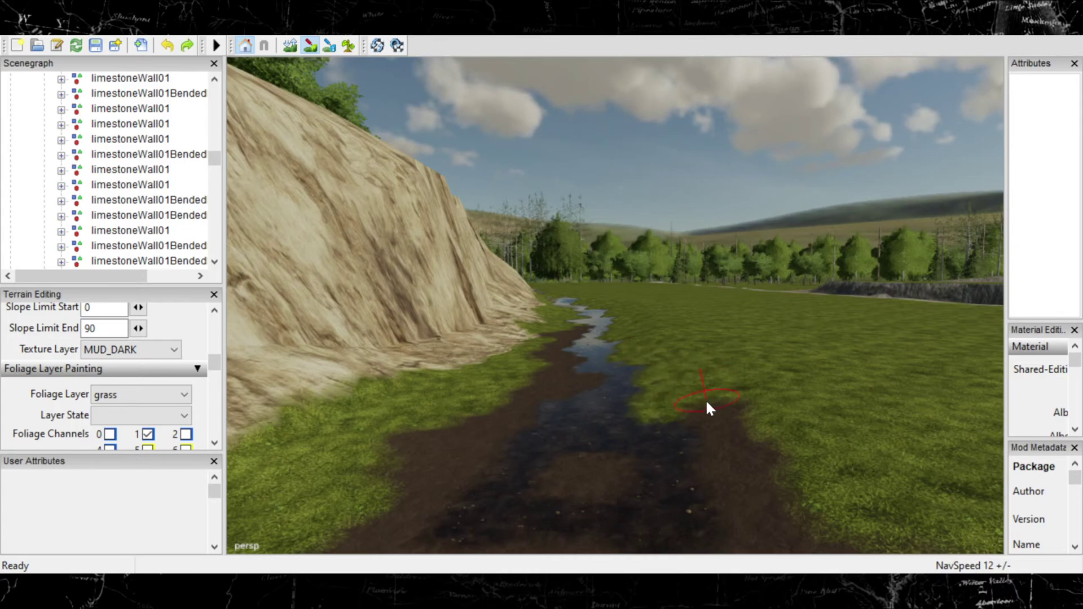
{"action": "mouse_move", "coordinate": [657, 384]}
{"action": "left_mouse_down"}
{"action": "mouse_move", "coordinate": [654, 373]}
{"action": "mouse_move", "coordinate": [630, 403]}
{"action": "mouse_move", "coordinate": [616, 359]}
{"action": "left_mouse_up"}
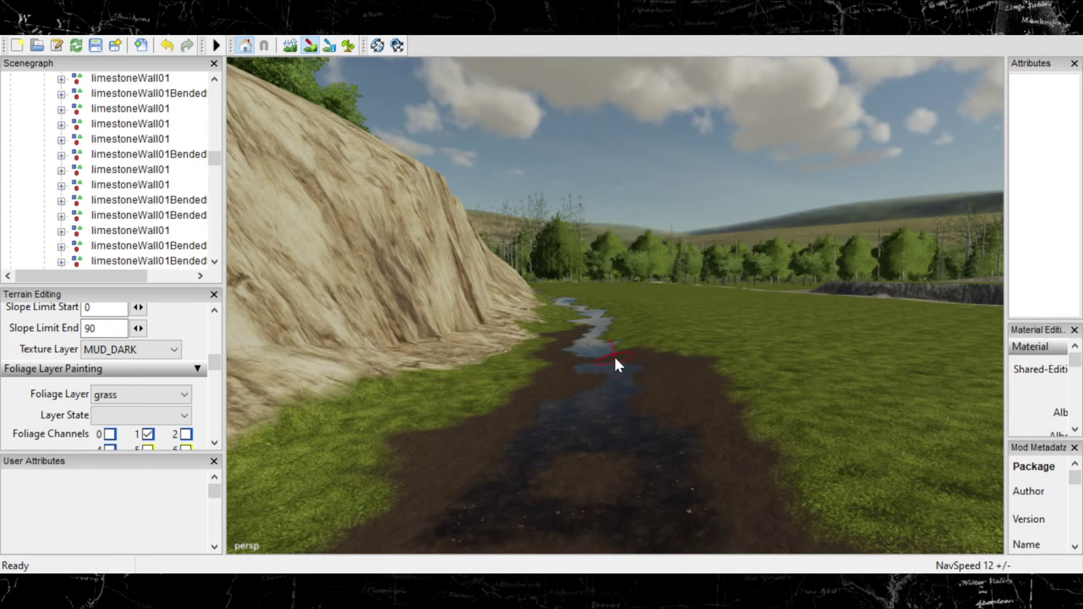
{"action": "key", "text": "ctrl+z"}
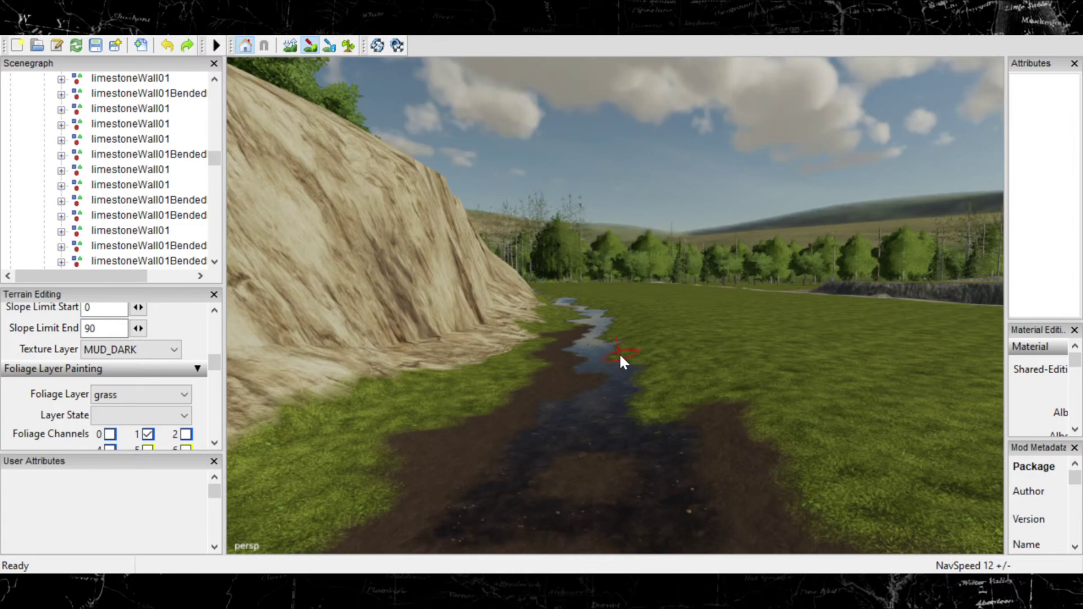
{"action": "left_click_drag", "start_coordinate": [620, 356], "coordinate": [627, 347]}
{"action": "key", "text": "ctrl+z"}
Step: Paint MUD_DARK over the grass on the right bank and extend the mud upstream along both banks of the narrow stretch
{"action": "mouse_move", "coordinate": [613, 349]}
{"action": "left_mouse_down"}
{"action": "mouse_move", "coordinate": [601, 364]}
{"action": "mouse_move", "coordinate": [622, 357]}
{"action": "mouse_move", "coordinate": [645, 366]}
{"action": "mouse_move", "coordinate": [642, 404]}
{"action": "left_mouse_up"}
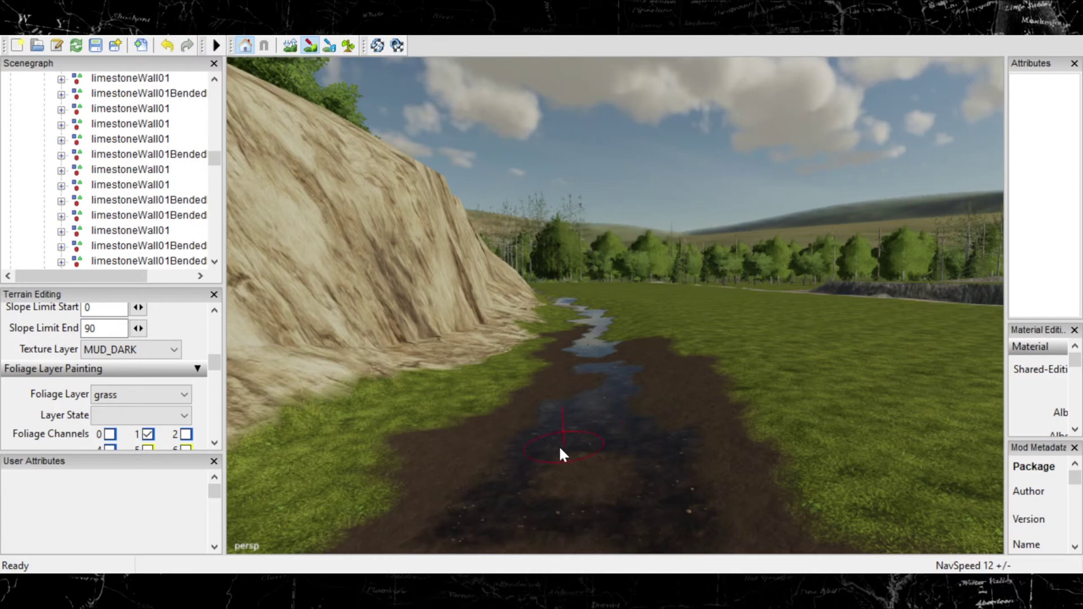
{"action": "right_click_drag", "start_coordinate": [561, 448], "coordinate": [654, 430], "text": "alt"}
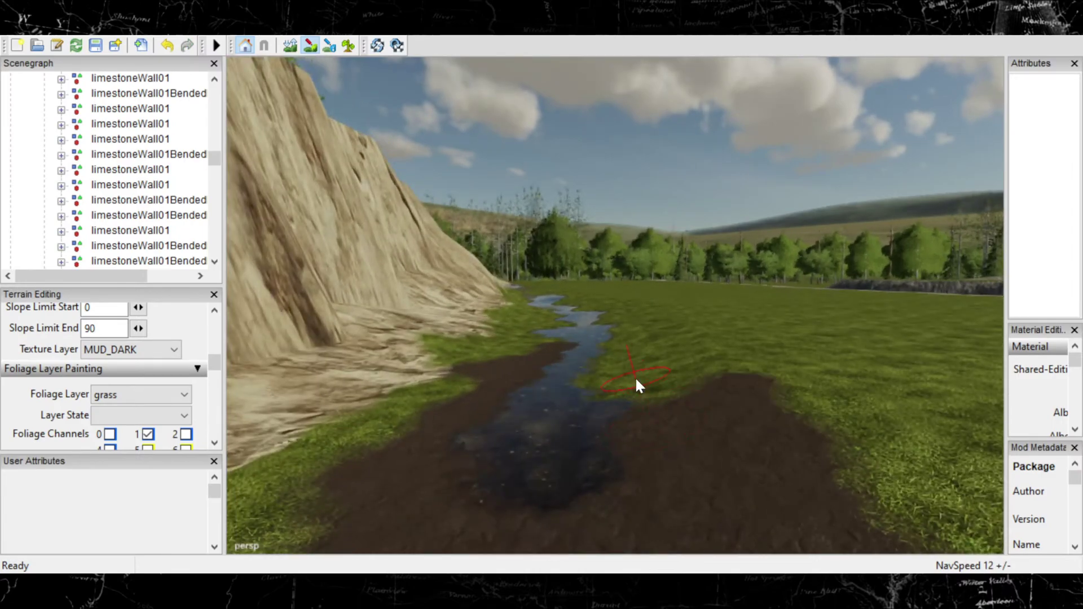
{"action": "mouse_move", "coordinate": [635, 377]}
{"action": "left_mouse_down"}
{"action": "mouse_move", "coordinate": [580, 372]}
{"action": "mouse_move", "coordinate": [609, 325]}
{"action": "mouse_move", "coordinate": [596, 324]}
{"action": "left_mouse_up"}
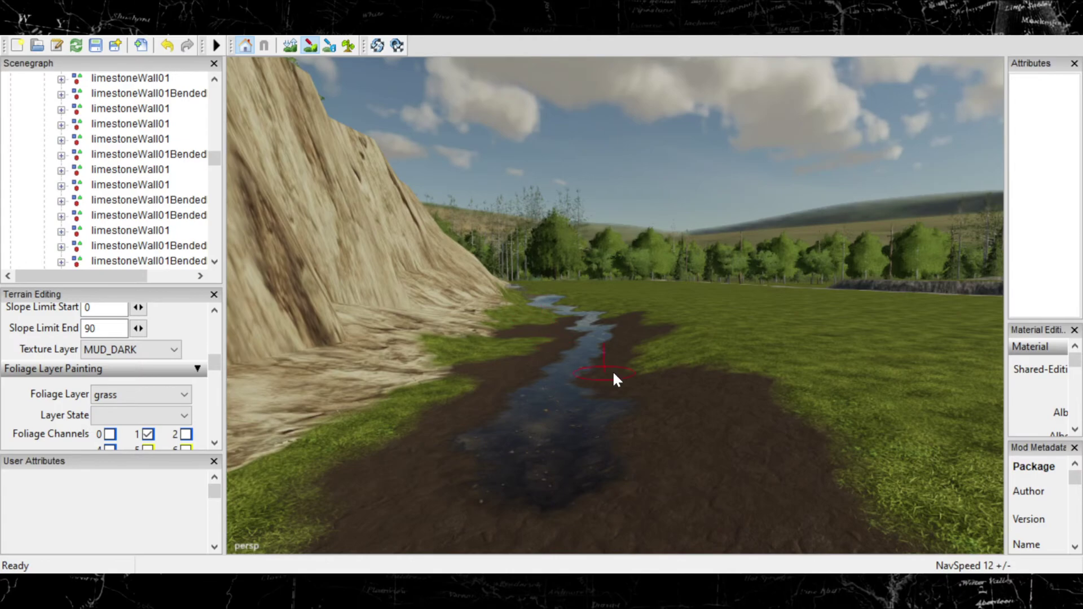
{"action": "mouse_move", "coordinate": [666, 356]}
{"action": "right_mouse_down"}
{"action": "mouse_move", "coordinate": [355, 383]}
{"action": "mouse_move", "coordinate": [643, 329]}
{"action": "mouse_move", "coordinate": [592, 339]}
{"action": "right_mouse_up"}
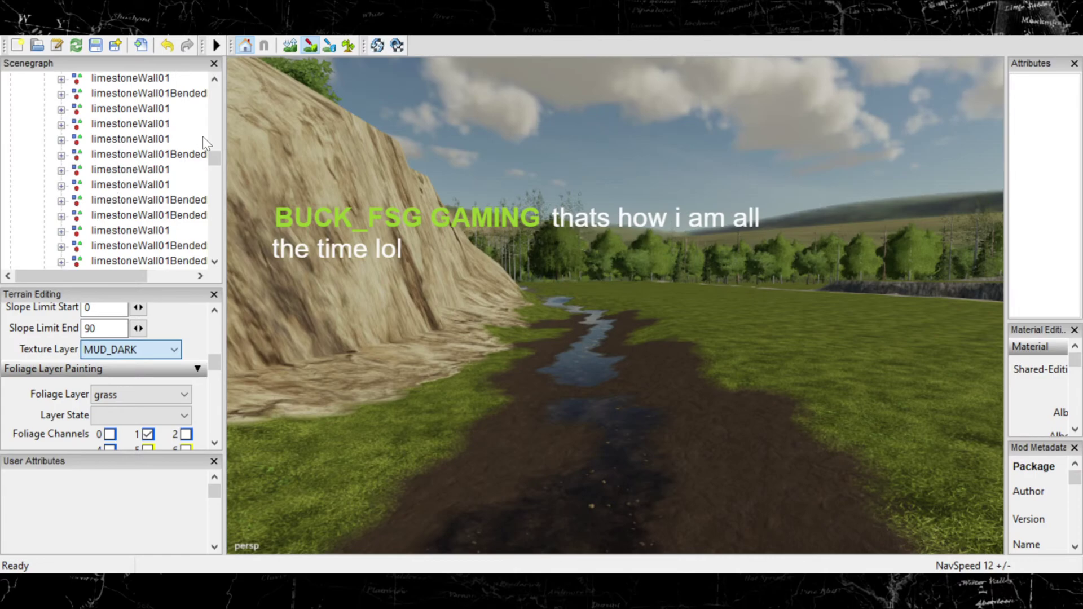
{"action": "scroll", "coordinate": [55, 155], "scroll_direction": "down", "scroll_amount": 1}
{"action": "scroll", "coordinate": [54, 155], "scroll_direction": "up", "scroll_amount": 5}
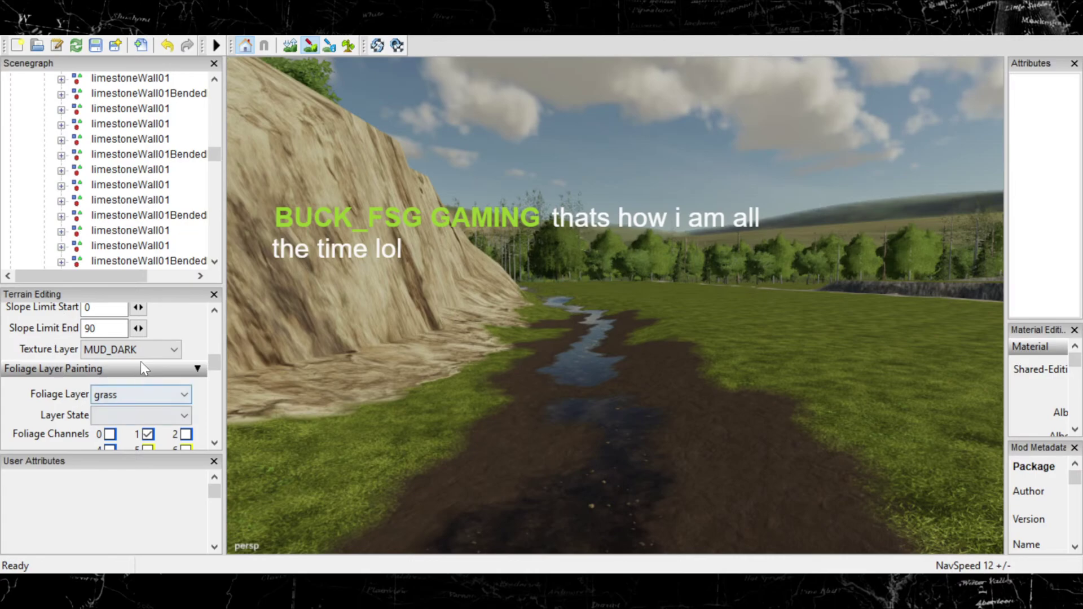
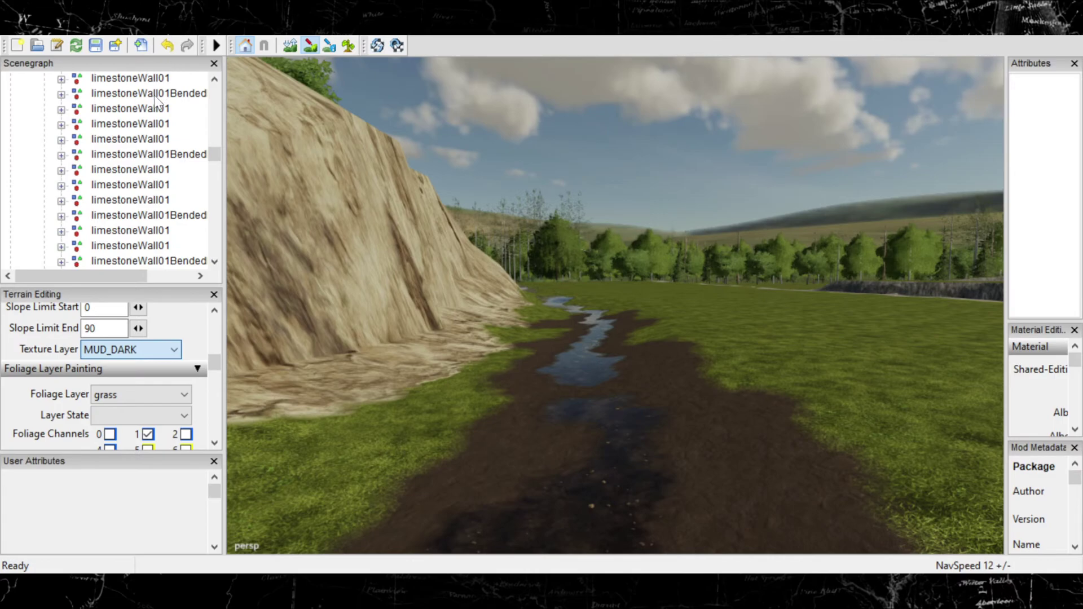
{"action": "left_click", "coordinate": [310, 45]}
{"action": "left_click", "coordinate": [604, 295]}
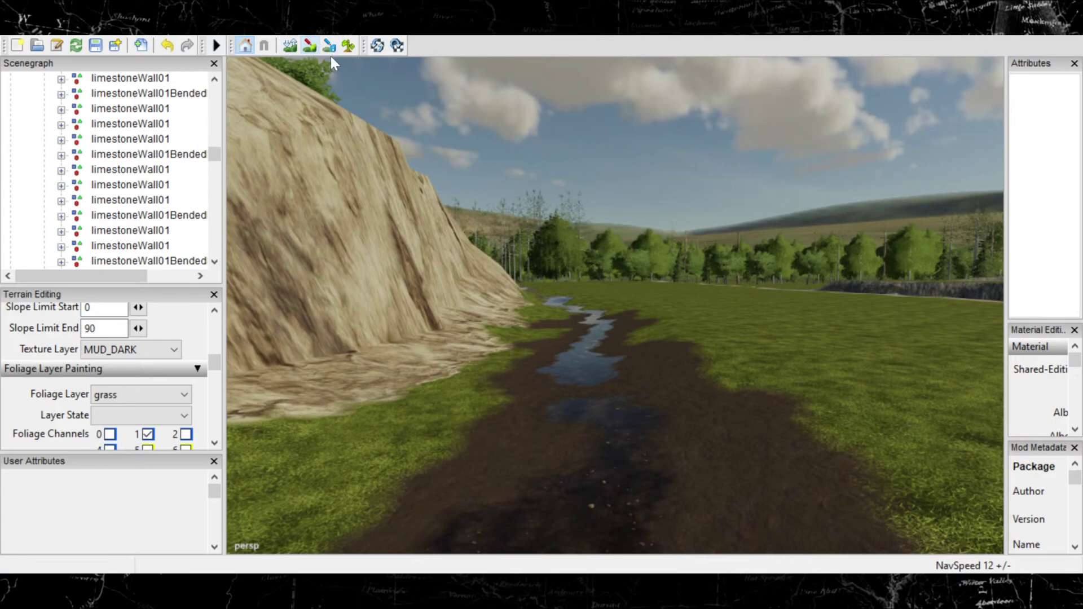
Step: Try to paint MUD_DARK on the grassy left bank further upstream, at the foot of the rock wall
{"action": "right_click_drag", "start_coordinate": [584, 307], "coordinate": [512, 259]}
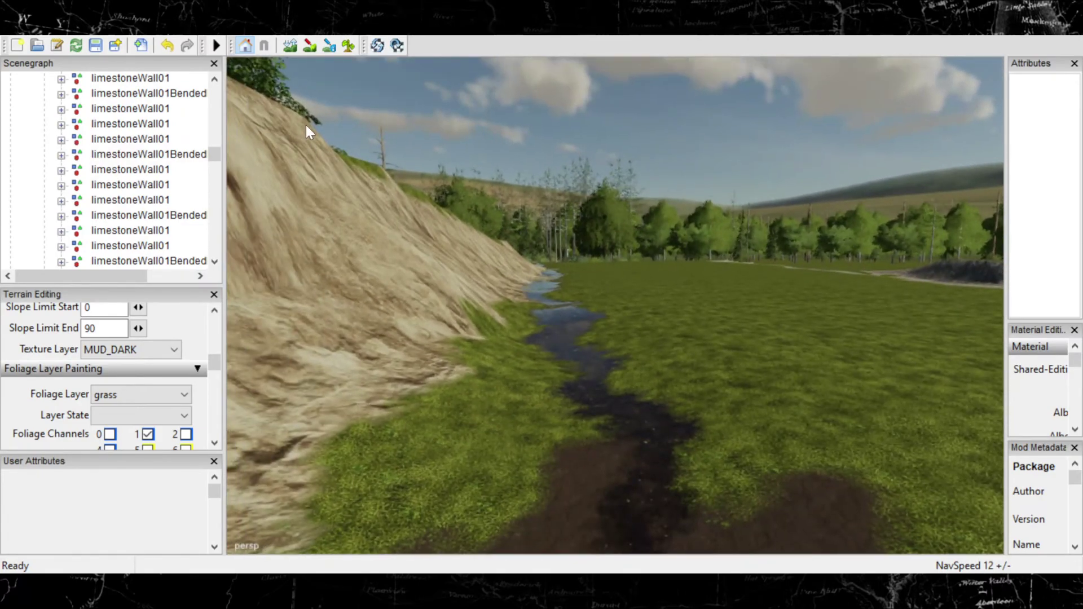
{"action": "left_click", "coordinate": [309, 47]}
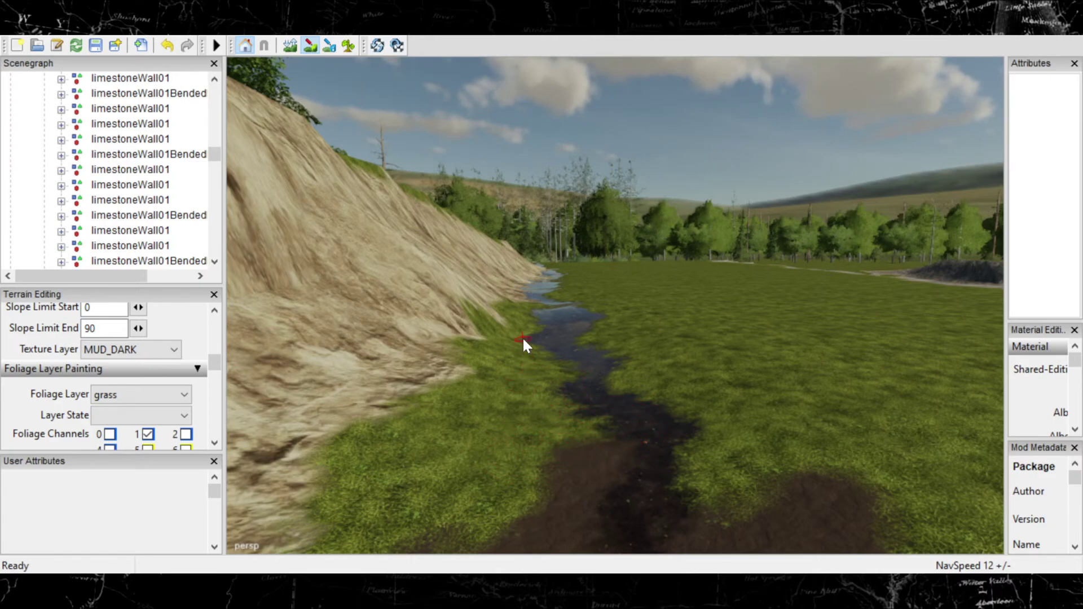
{"action": "left_click_drag", "start_coordinate": [522, 340], "coordinate": [536, 357]}
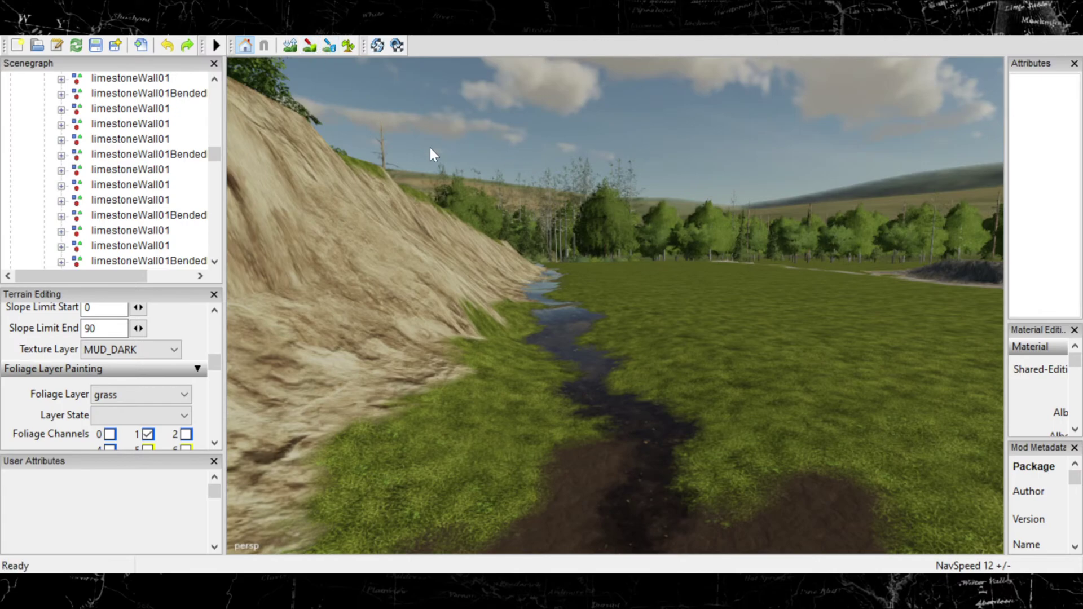
Step: Go to the red barn, locate its sliding door in the scene hierarchy and select the oldGambrel group
{"action": "right_click_drag", "start_coordinate": [430, 148], "coordinate": [541, 425]}
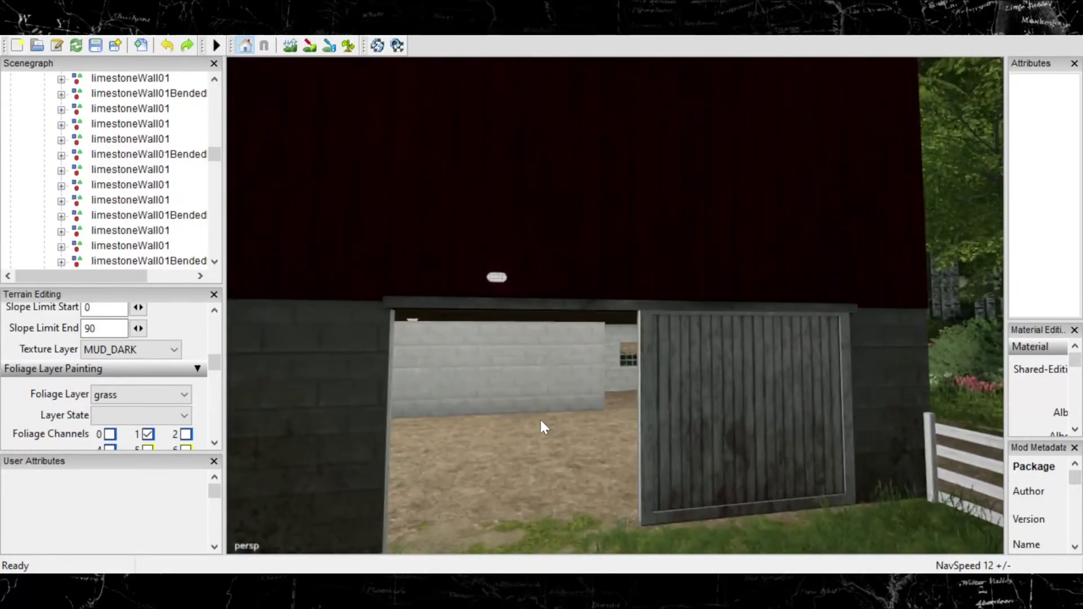
{"action": "left_click", "coordinate": [751, 398]}
{"action": "right_click_drag", "start_coordinate": [594, 395], "coordinate": [571, 399]}
{"action": "scroll", "coordinate": [161, 217], "scroll_direction": "up", "scroll_amount": 7}
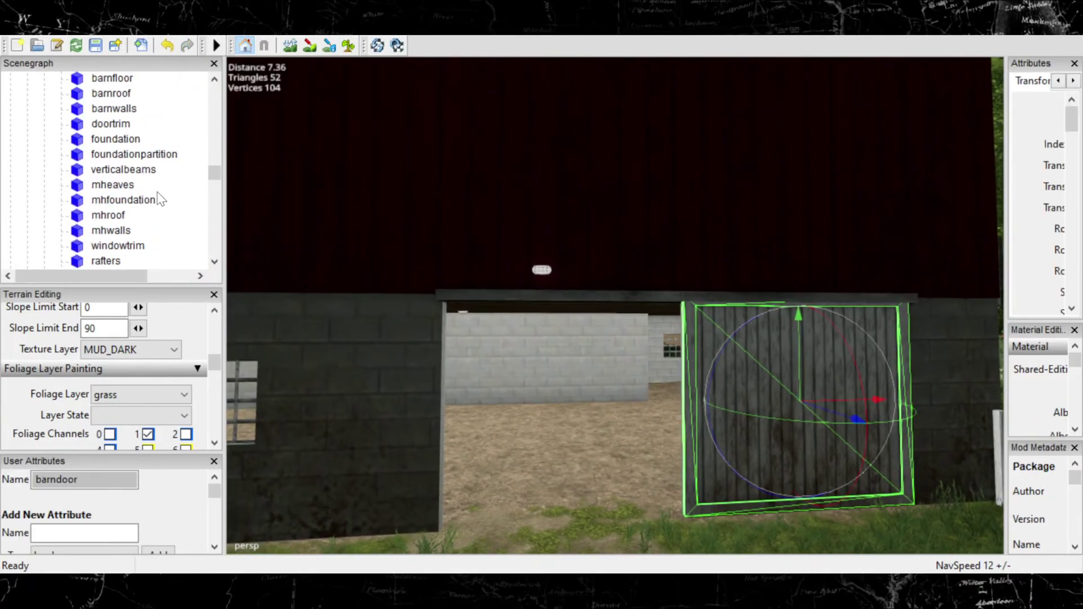
{"action": "scroll", "coordinate": [121, 210], "scroll_direction": "down", "scroll_amount": 2}
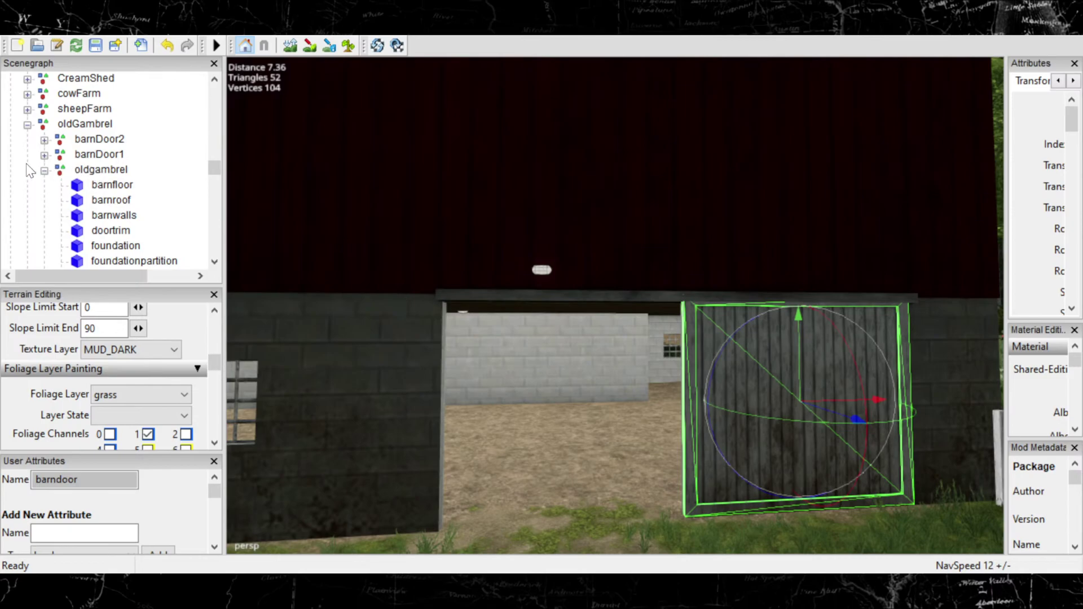
{"action": "left_click", "coordinate": [62, 126]}
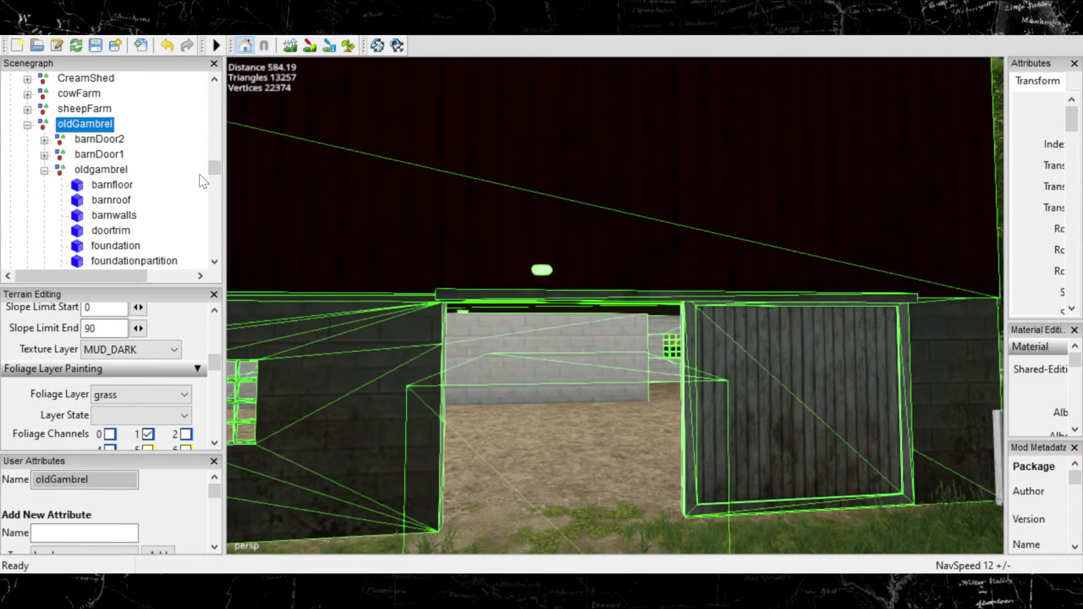
Step: View the barn entrance from further back and inspect the barnDoor1 group inside oldGambrel
{"action": "key", "text": "s"}
{"action": "right_click_drag", "start_coordinate": [544, 305], "coordinate": [538, 333]}
{"action": "key", "text": "w"}
{"action": "key", "text": "s"}
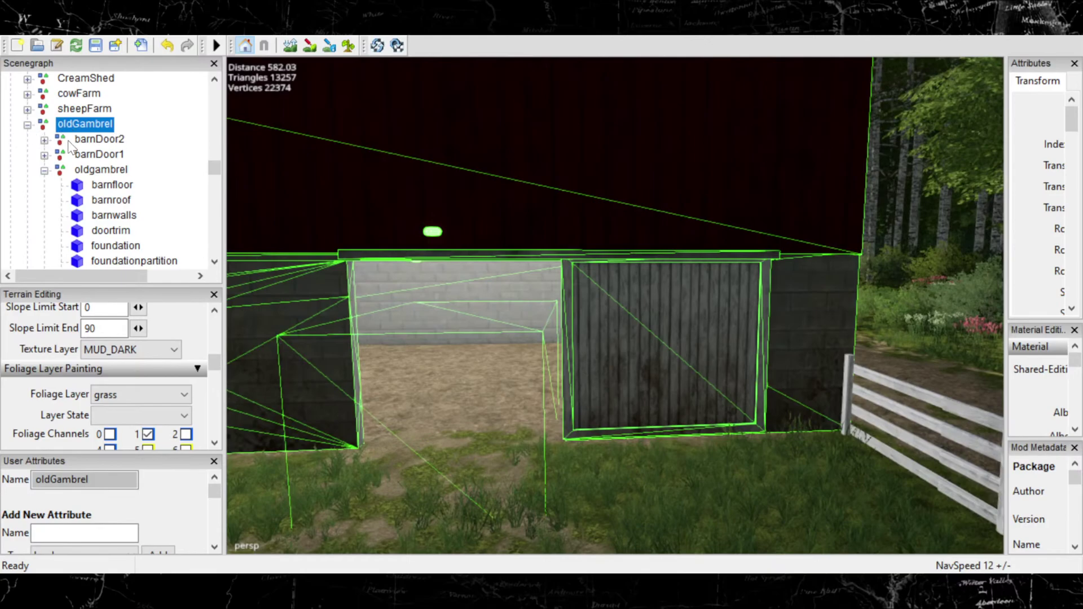
{"action": "left_click", "coordinate": [99, 154]}
{"action": "right_click_drag", "start_coordinate": [388, 233], "coordinate": [320, 224]}
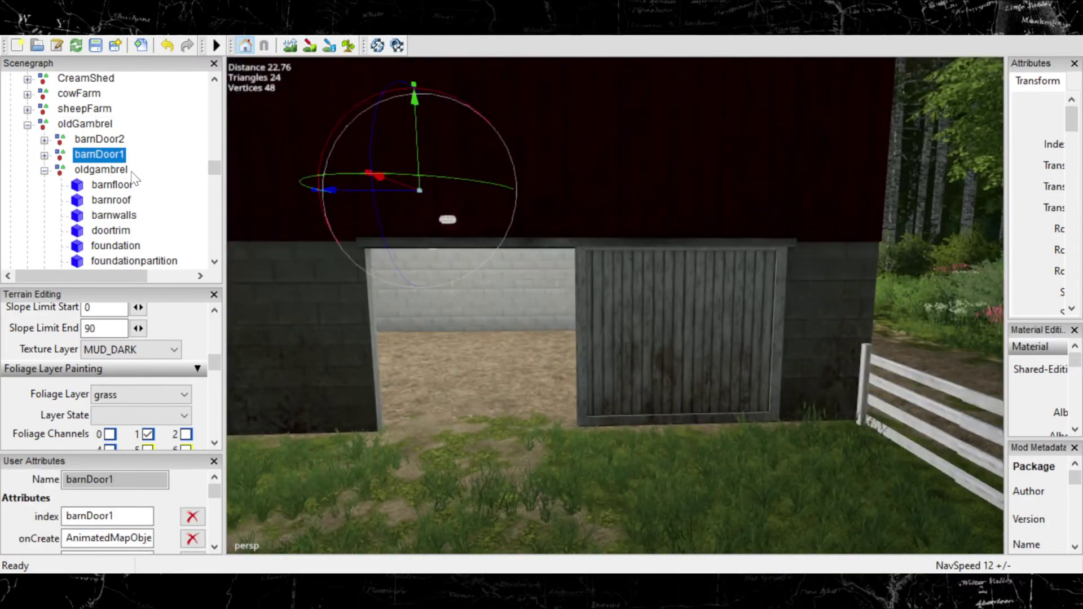
Step: Select the barn's sliding door and inspect its BD5 group, comparing the gateTrigger and barndoor objects
{"action": "left_click", "coordinate": [122, 184]}
{"action": "left_click", "coordinate": [621, 328]}
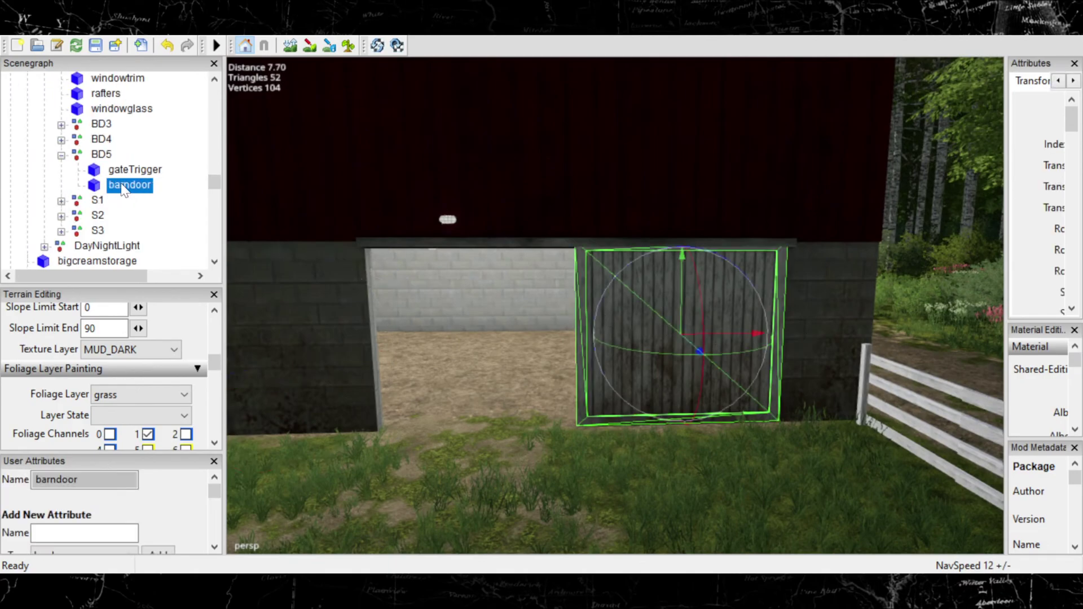
{"action": "left_click", "coordinate": [97, 156]}
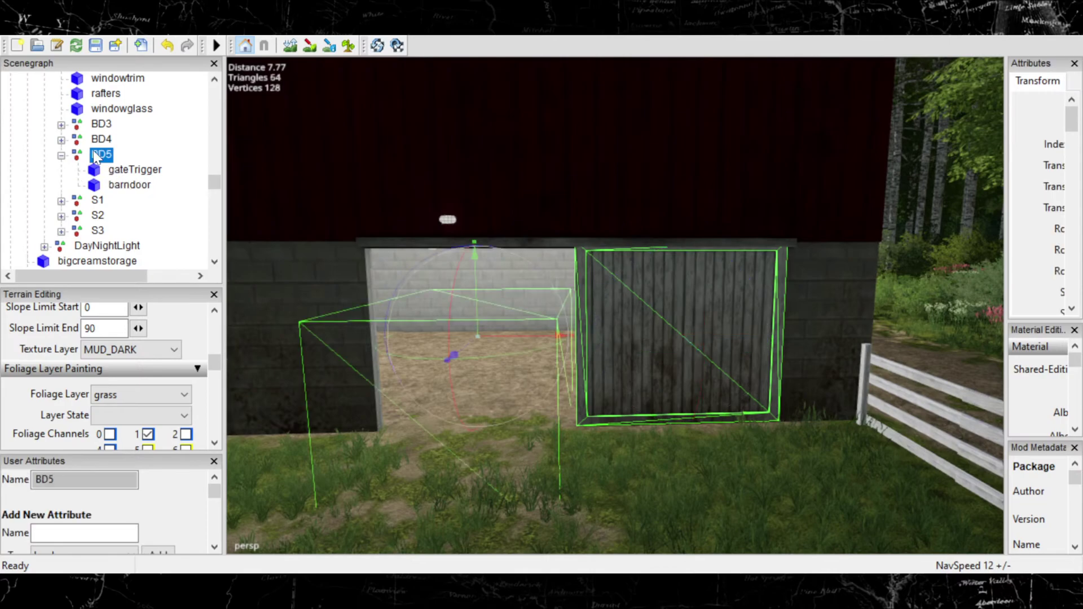
{"action": "left_click", "coordinate": [131, 171]}
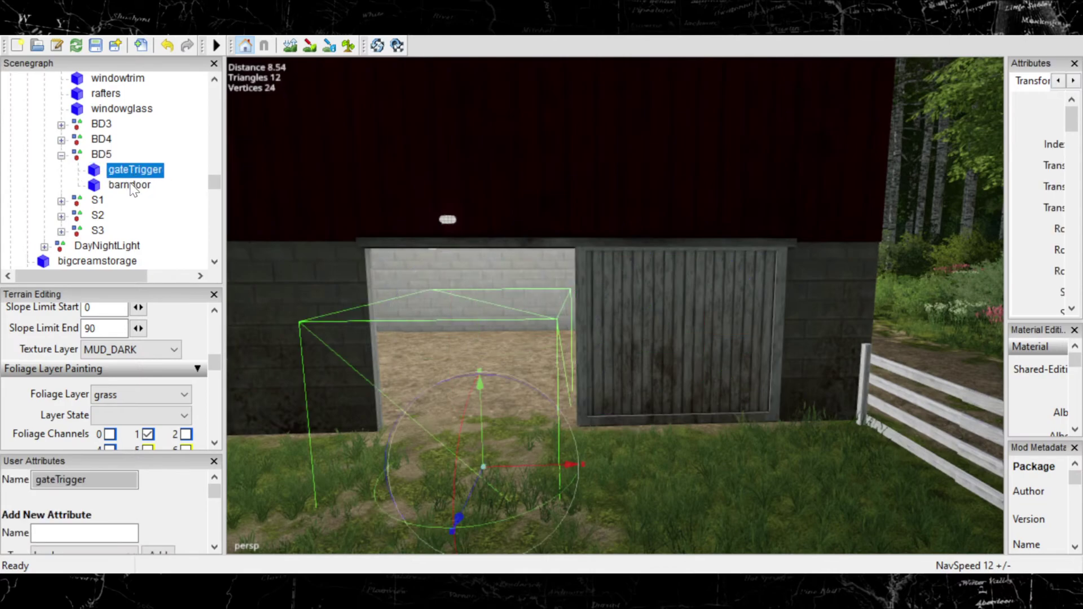
{"action": "left_click", "coordinate": [130, 185]}
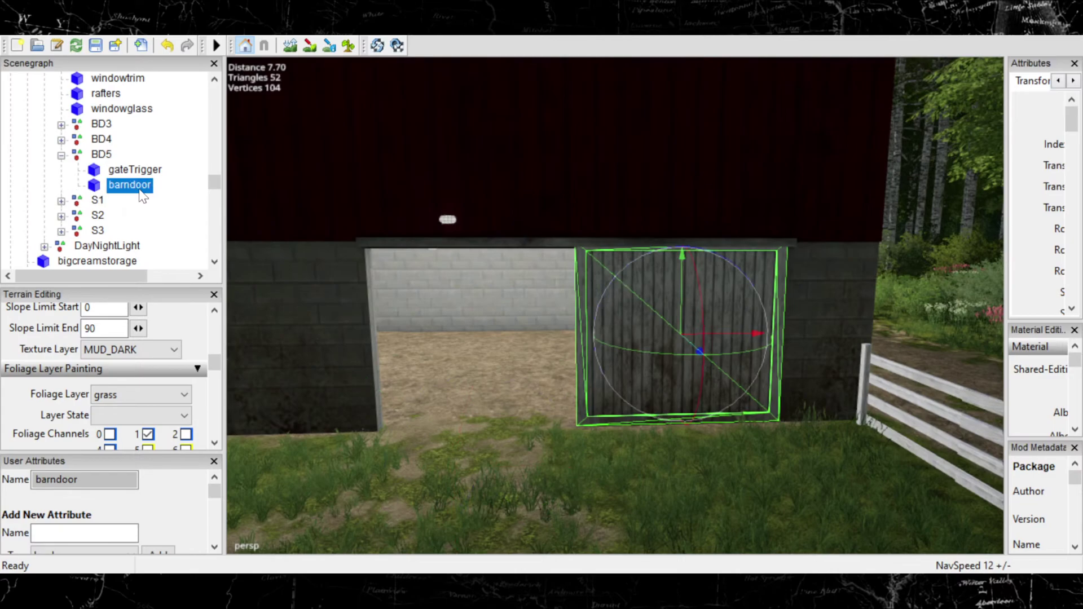
{"action": "left_click", "coordinate": [129, 171]}
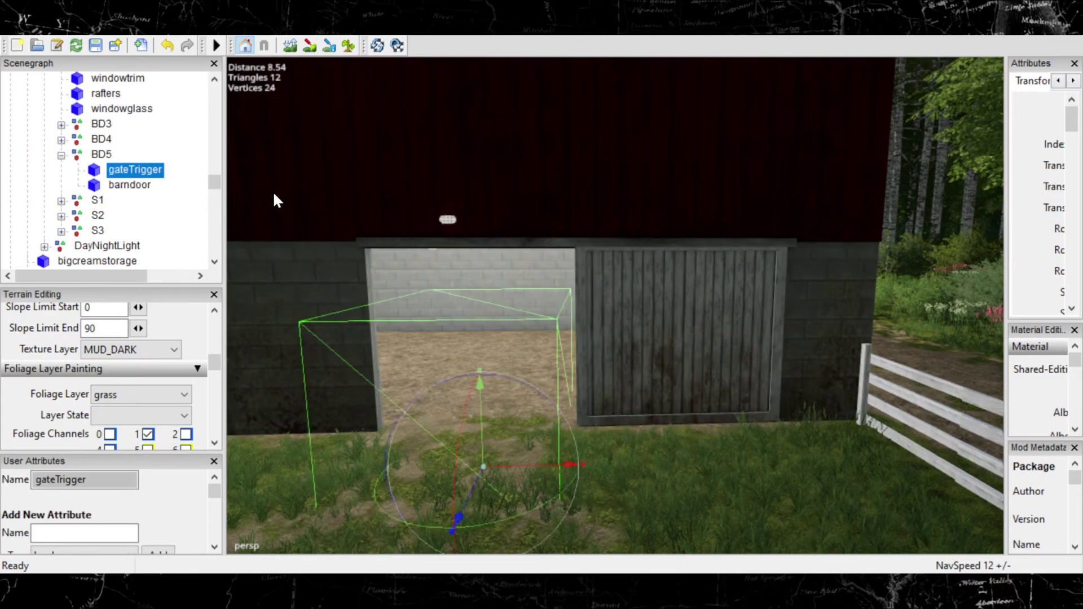
{"action": "left_click", "coordinate": [157, 185]}
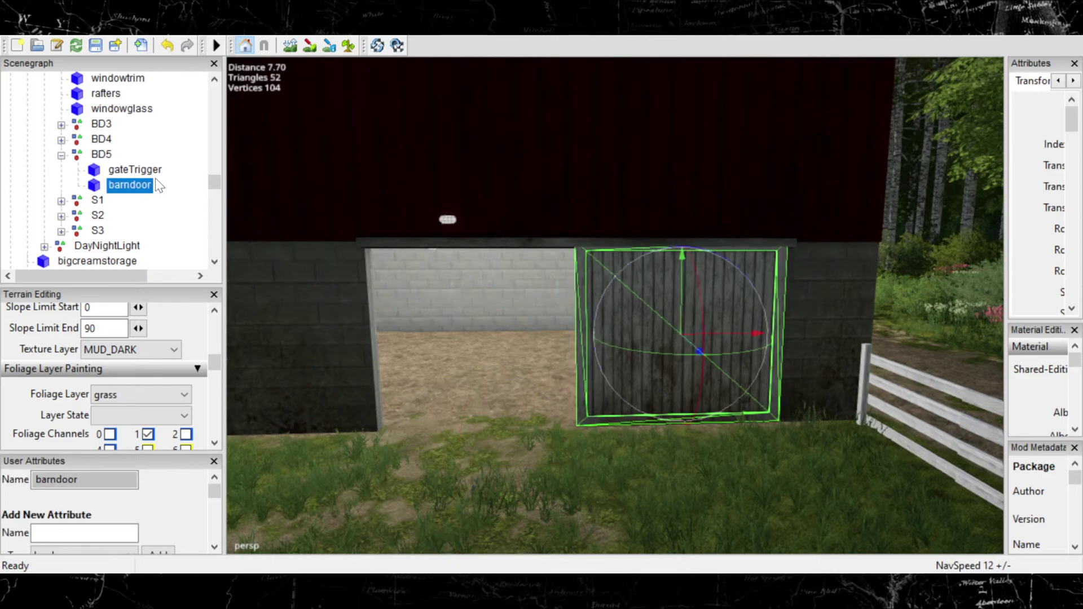
Step: Examine the sliding door up close, selecting the S1 group, the barndoor object and BD5, and check BD5's user attributes
{"action": "right_click_drag", "start_coordinate": [584, 279], "coordinate": [645, 269]}
{"action": "key", "text": "f"}
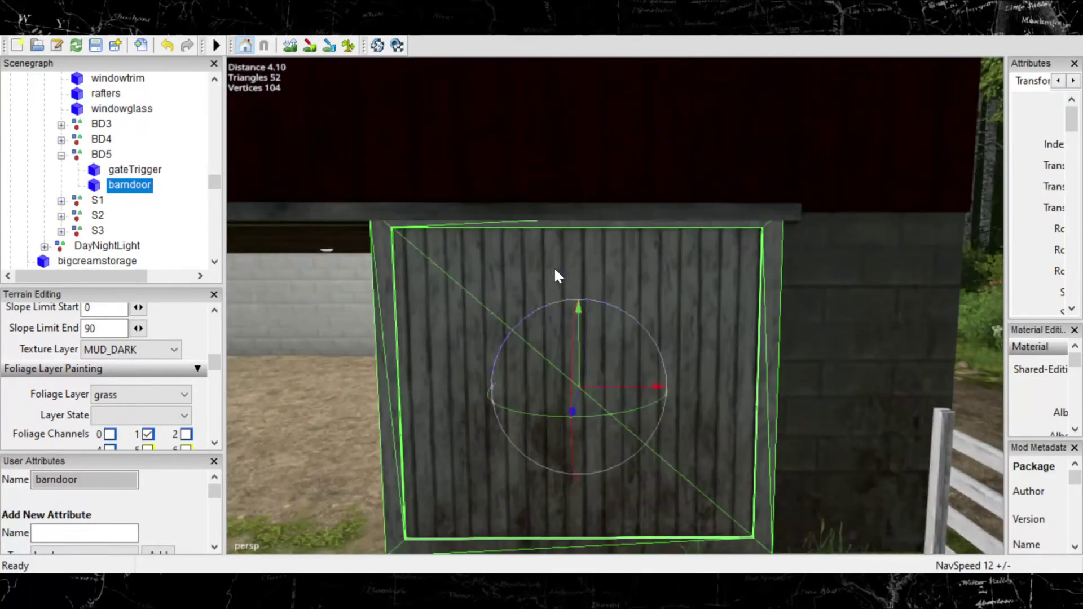
{"action": "scroll", "coordinate": [556, 268], "scroll_direction": "down", "scroll_amount": 2}
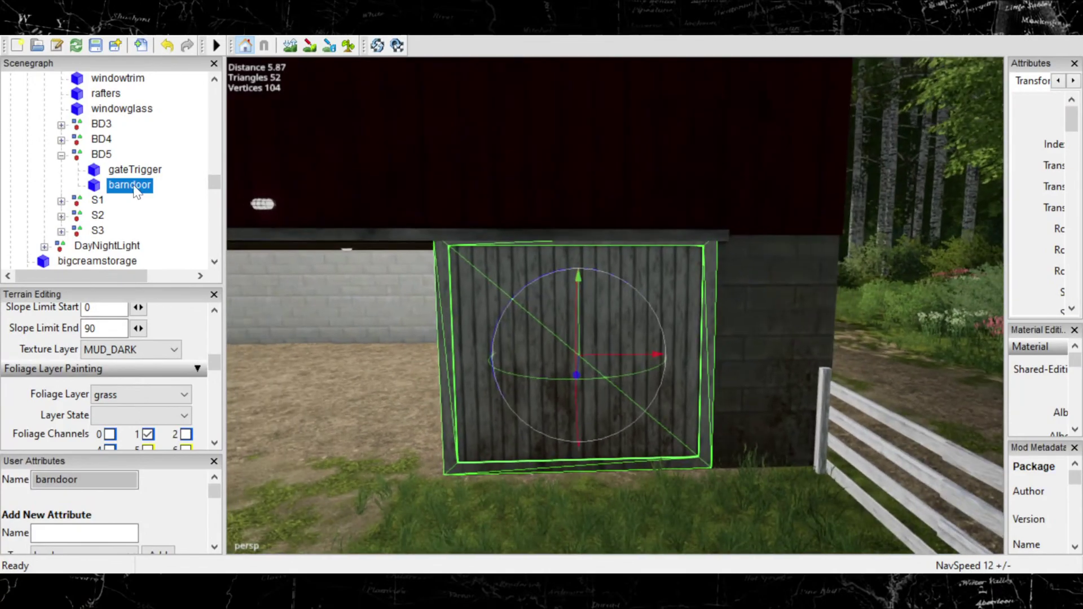
{"action": "left_click", "coordinate": [93, 202]}
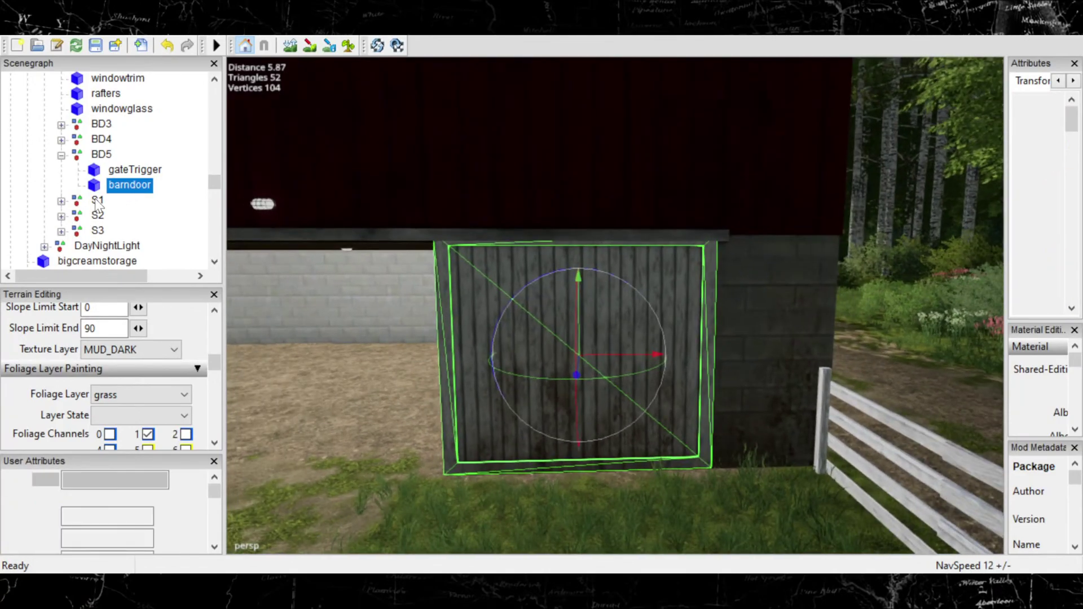
{"action": "left_click", "coordinate": [130, 192]}
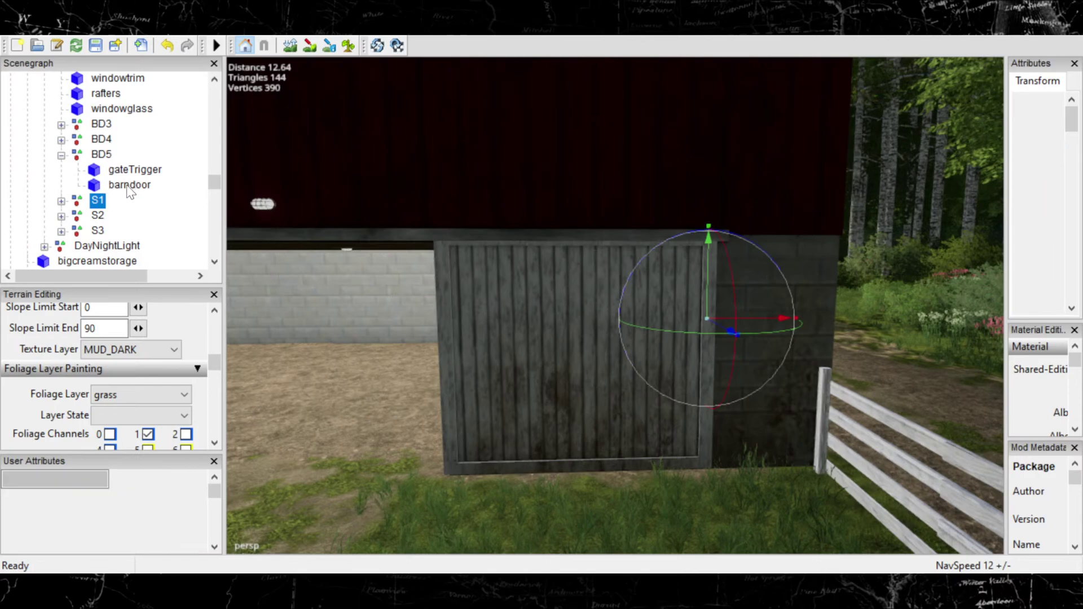
{"action": "left_click", "coordinate": [97, 155]}
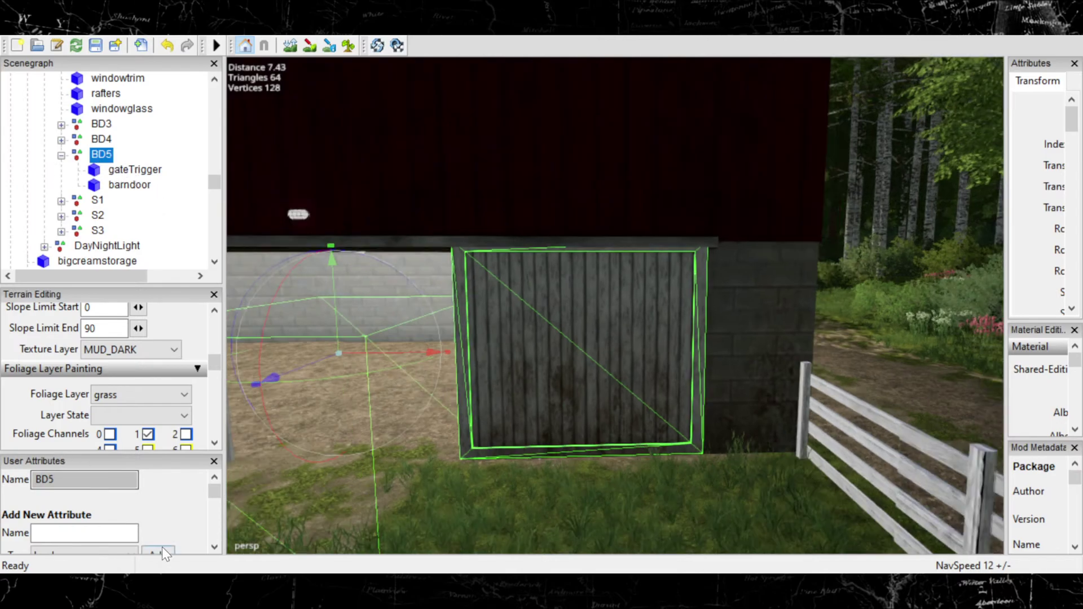
{"action": "scroll", "coordinate": [163, 536], "scroll_direction": "down", "scroll_amount": 2}
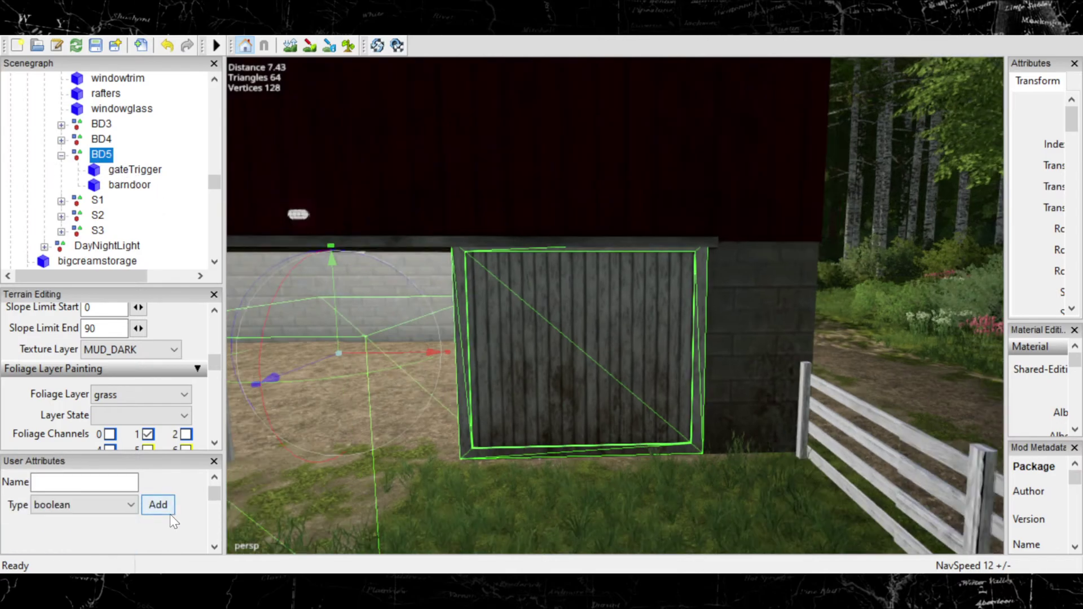
Step: Collapse and re-expand the BD5 group to examine its child objects, and clear the selection
{"action": "double_click", "coordinate": [100, 155]}
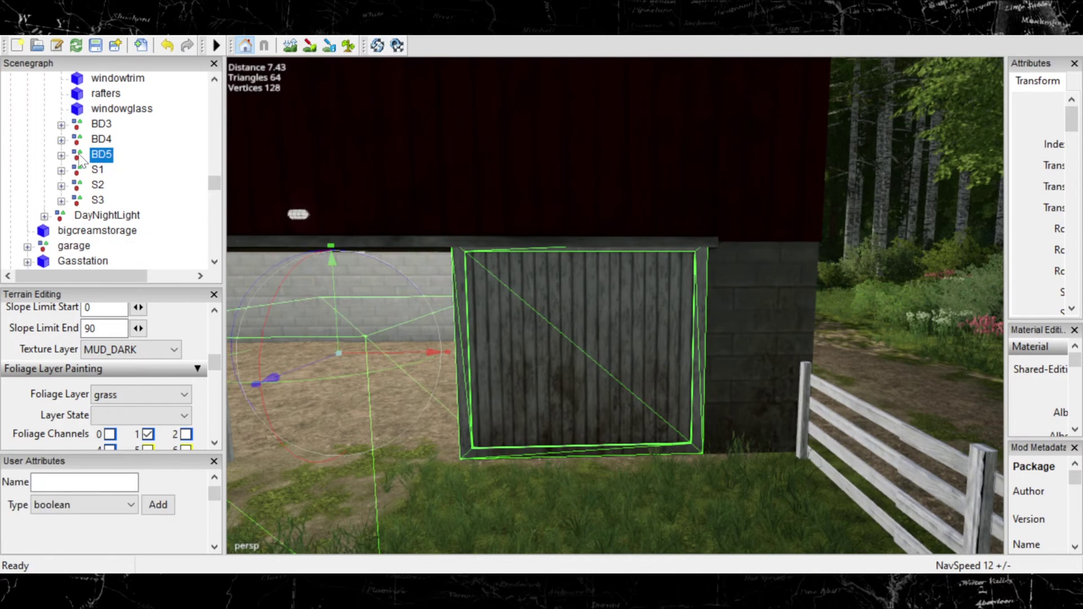
{"action": "left_click", "coordinate": [61, 155]}
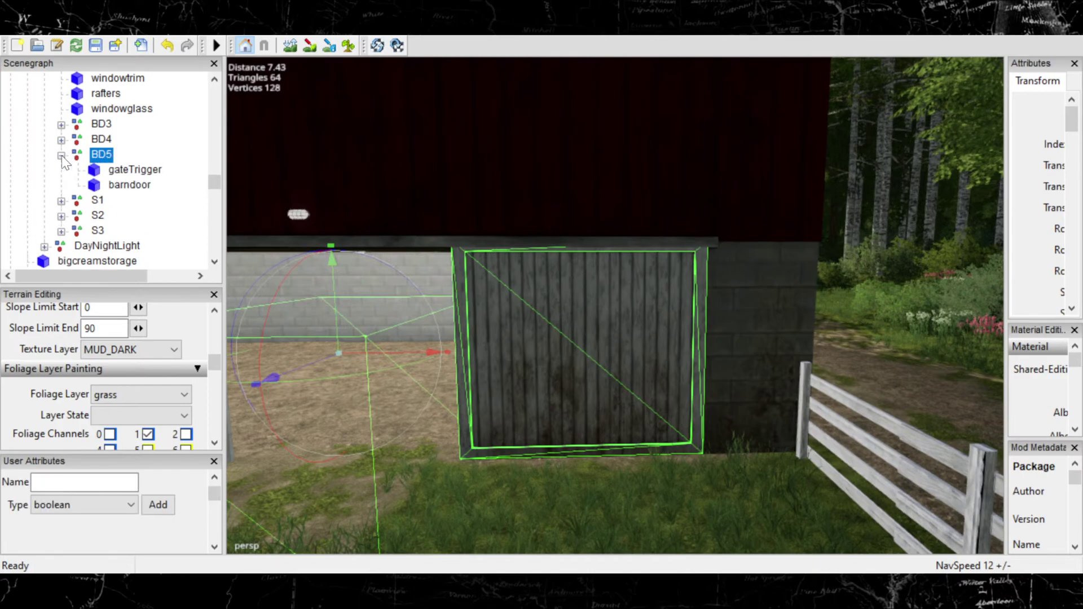
{"action": "left_click", "coordinate": [101, 155], "text": "ctrl"}
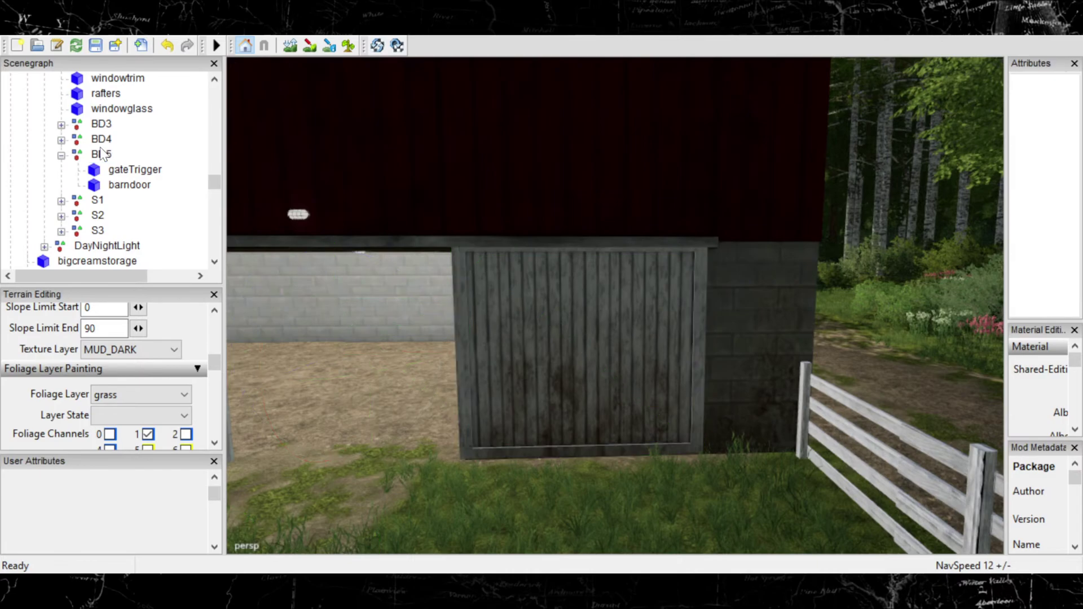
{"action": "left_click", "coordinate": [61, 156]}
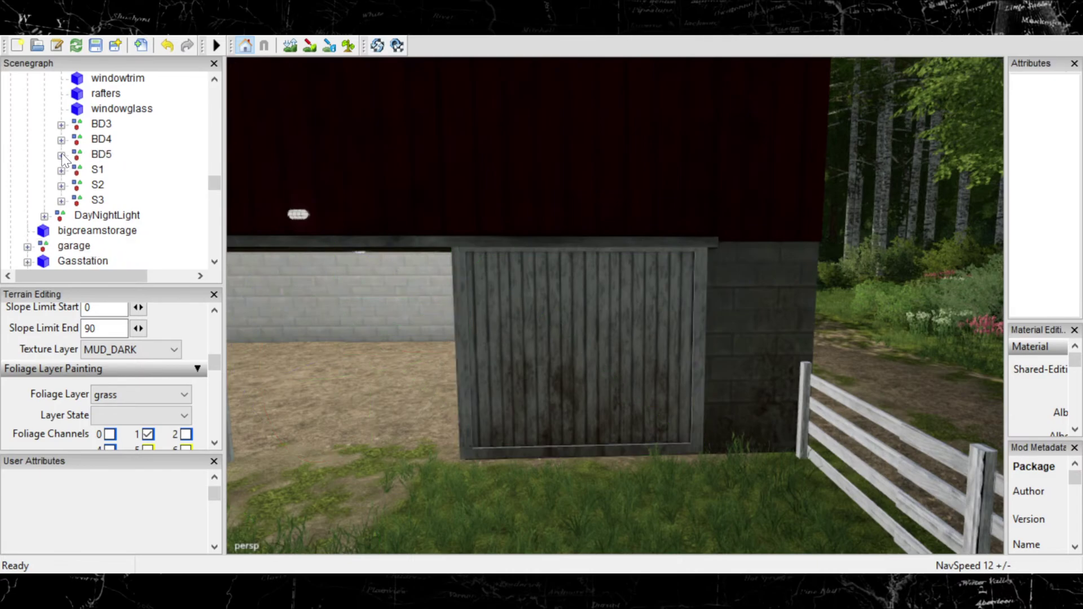
{"action": "left_click", "coordinate": [61, 155]}
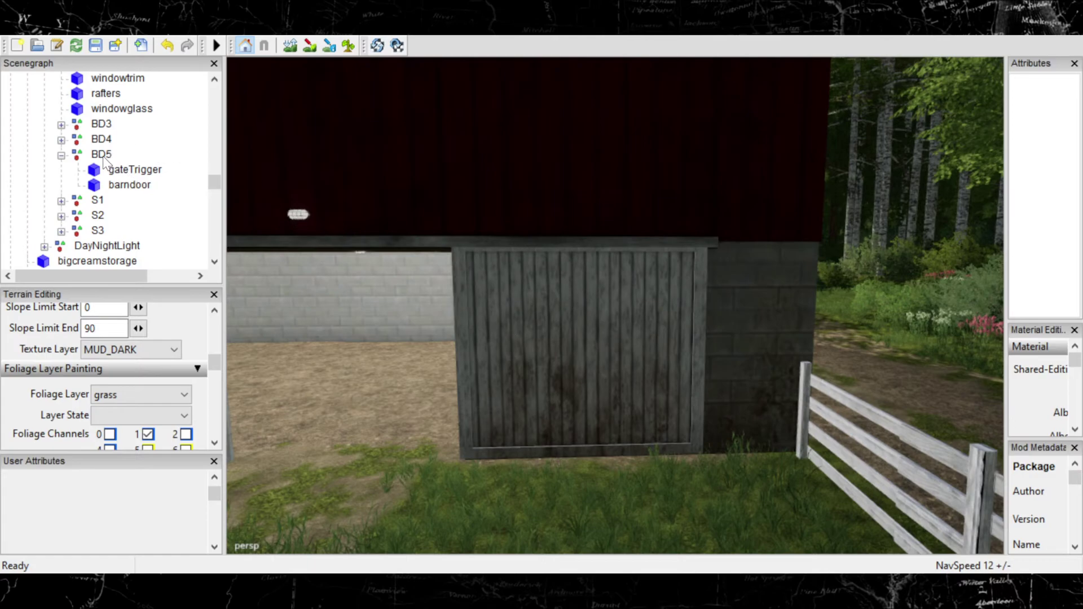
Step: Try to slide the barndoor object sideways toward the barn opening, and undo the move
{"action": "left_click", "coordinate": [129, 186]}
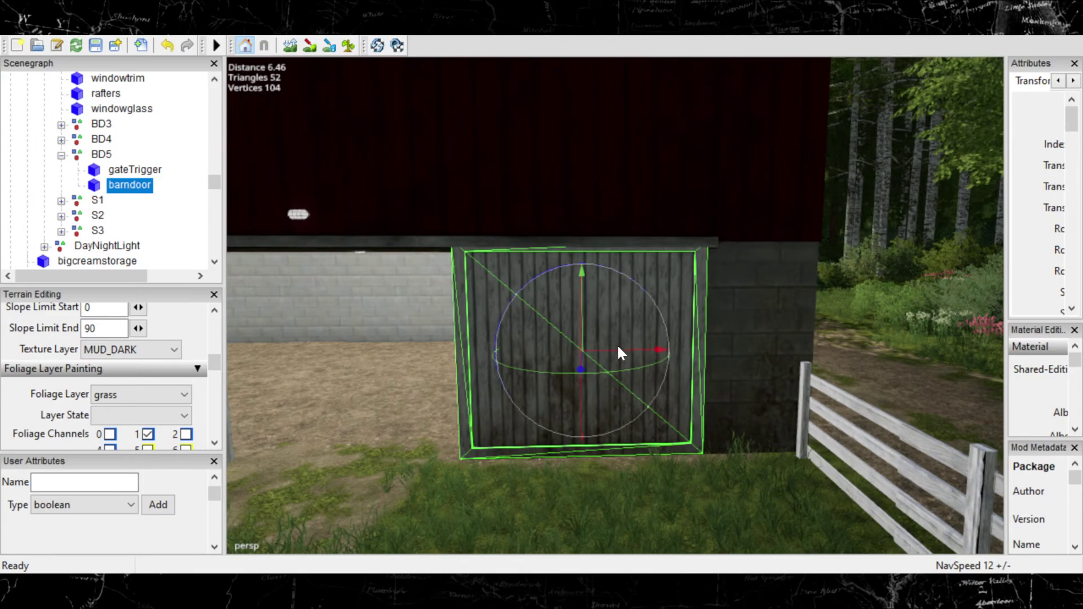
{"action": "left_click_drag", "start_coordinate": [612, 345], "coordinate": [564, 341]}
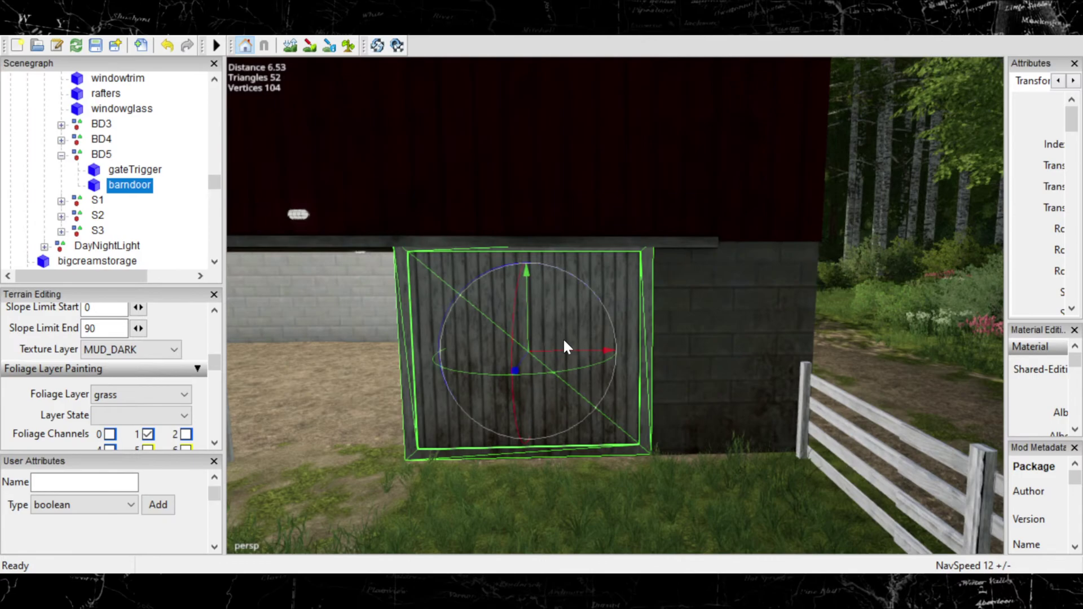
{"action": "key", "text": "ctrl+z"}
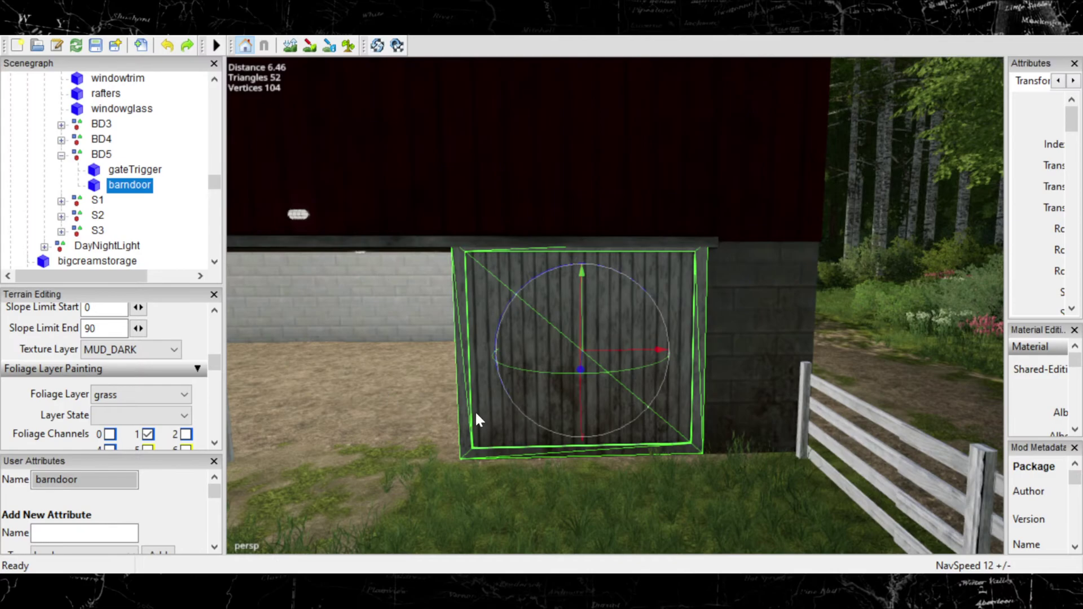
Step: View the barn entrance from afar and close up, comparing the BD5 group with its gateTrigger and barndoor objects
{"action": "scroll", "coordinate": [406, 466], "scroll_direction": "down", "scroll_amount": 5}
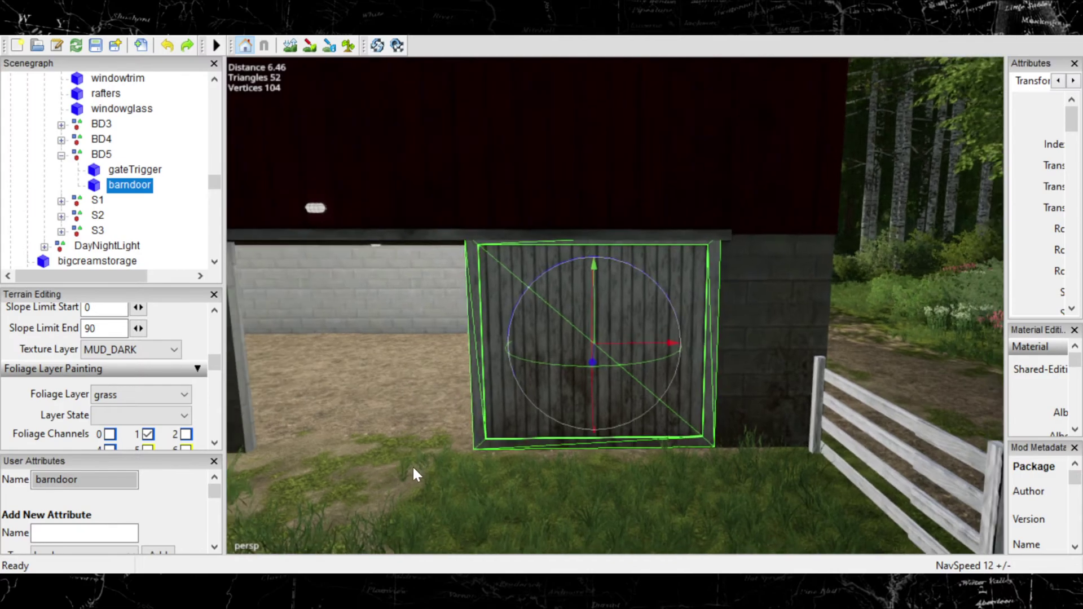
{"action": "scroll", "coordinate": [416, 474], "scroll_direction": "down", "scroll_amount": 2}
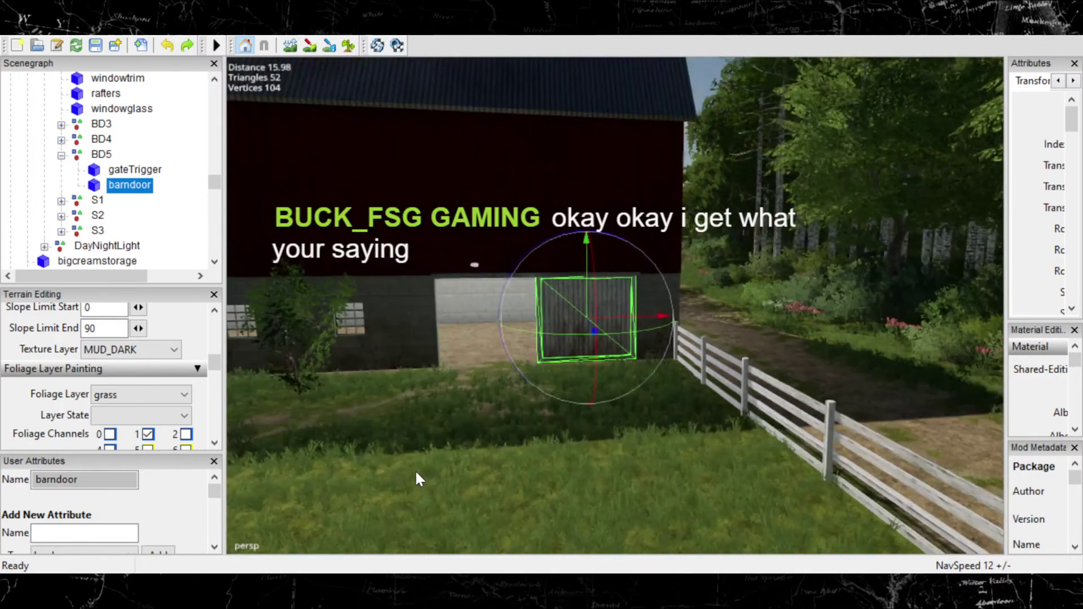
{"action": "scroll", "coordinate": [417, 480], "scroll_direction": "up", "scroll_amount": 4}
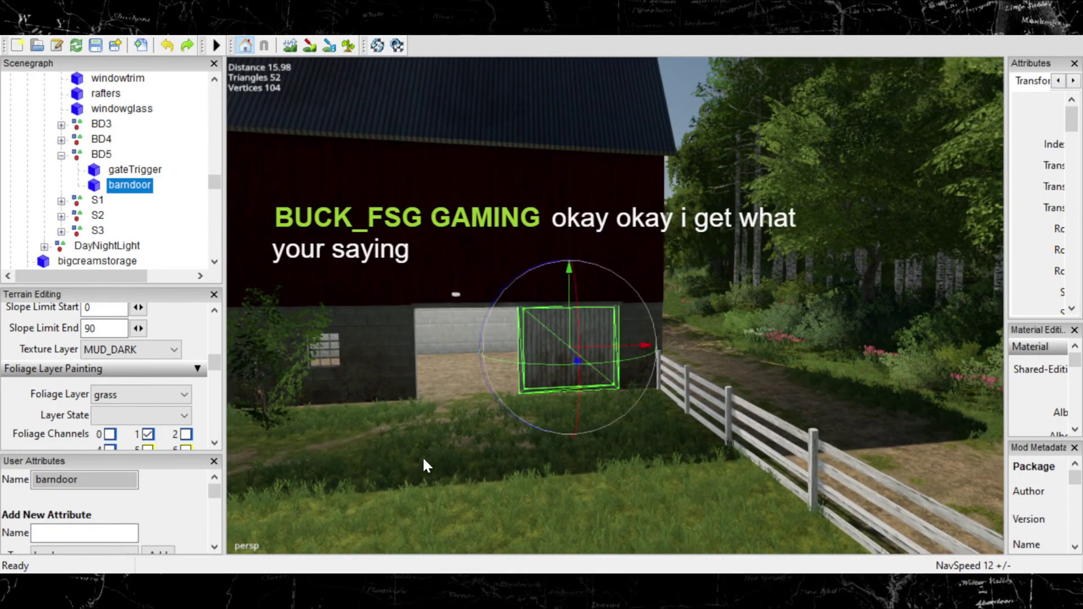
{"action": "scroll", "coordinate": [537, 456], "scroll_direction": "up", "scroll_amount": 3}
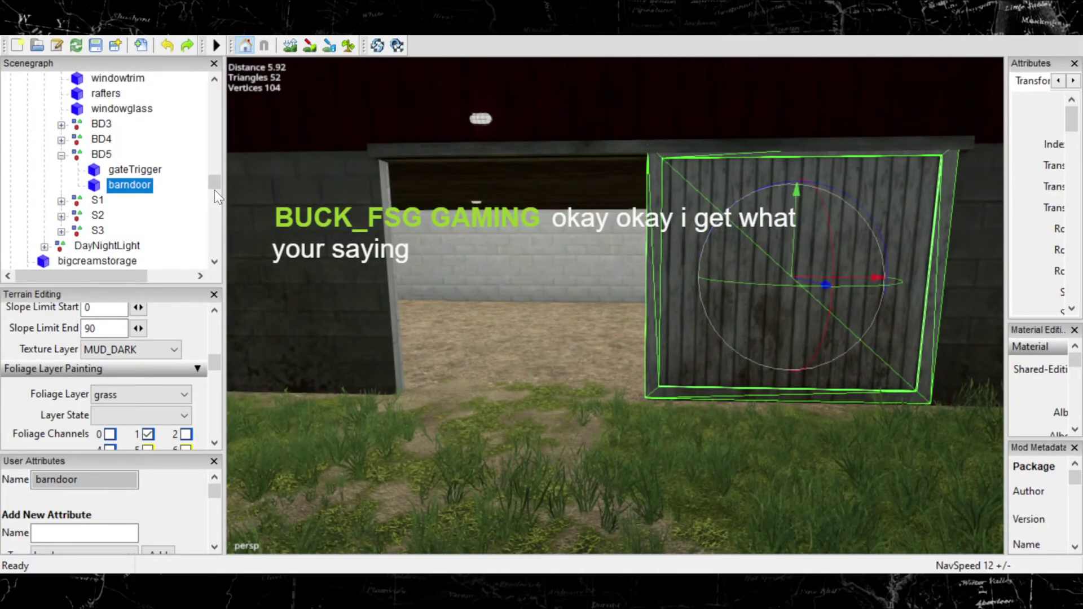
{"action": "left_click", "coordinate": [99, 154]}
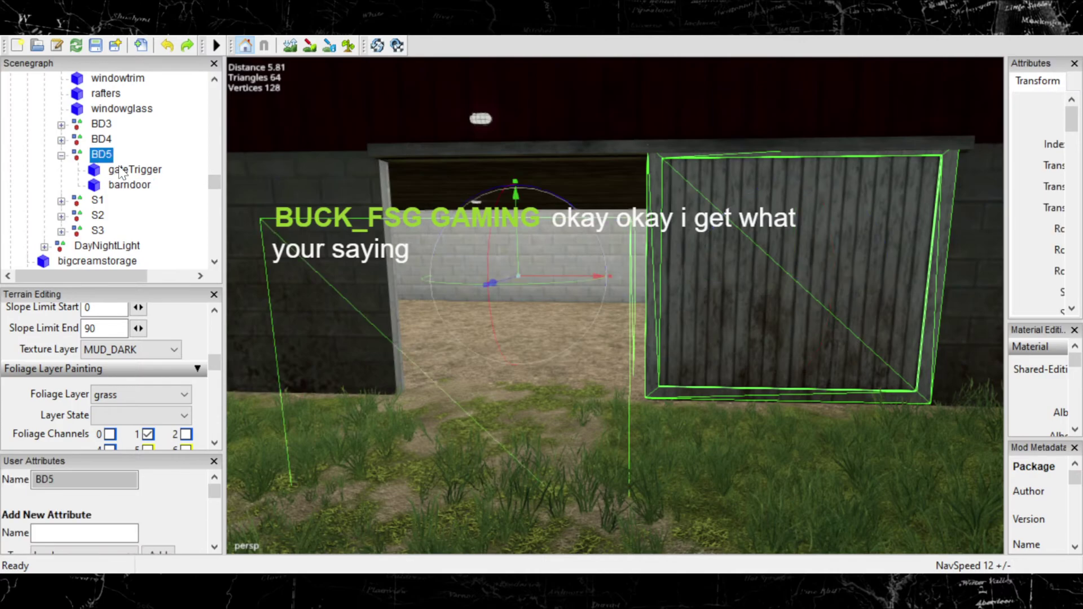
{"action": "left_click", "coordinate": [129, 170]}
{"action": "left_click", "coordinate": [123, 185]}
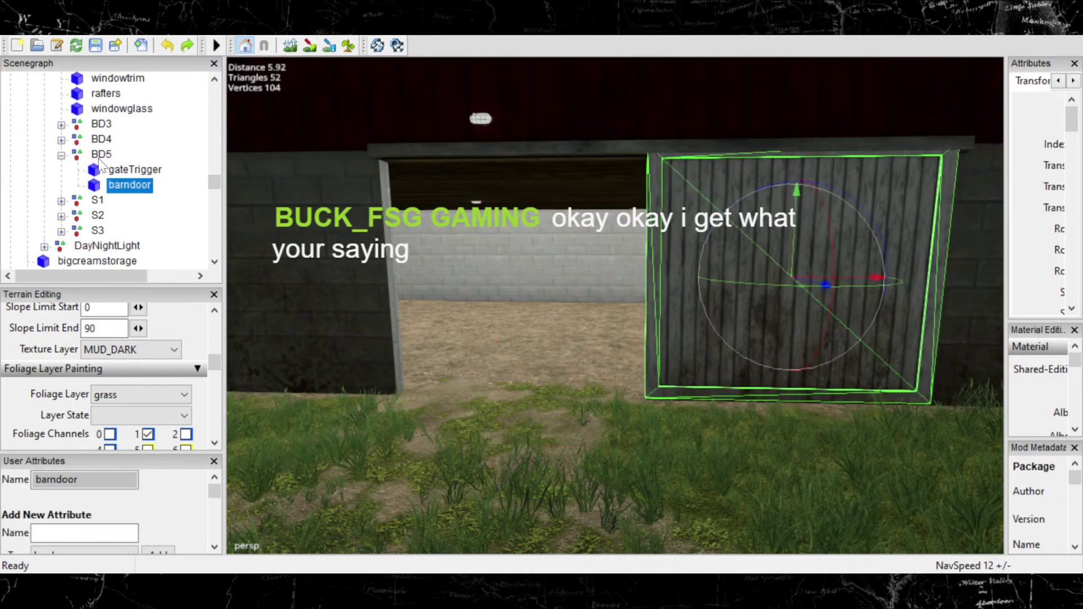
{"action": "left_click", "coordinate": [100, 156]}
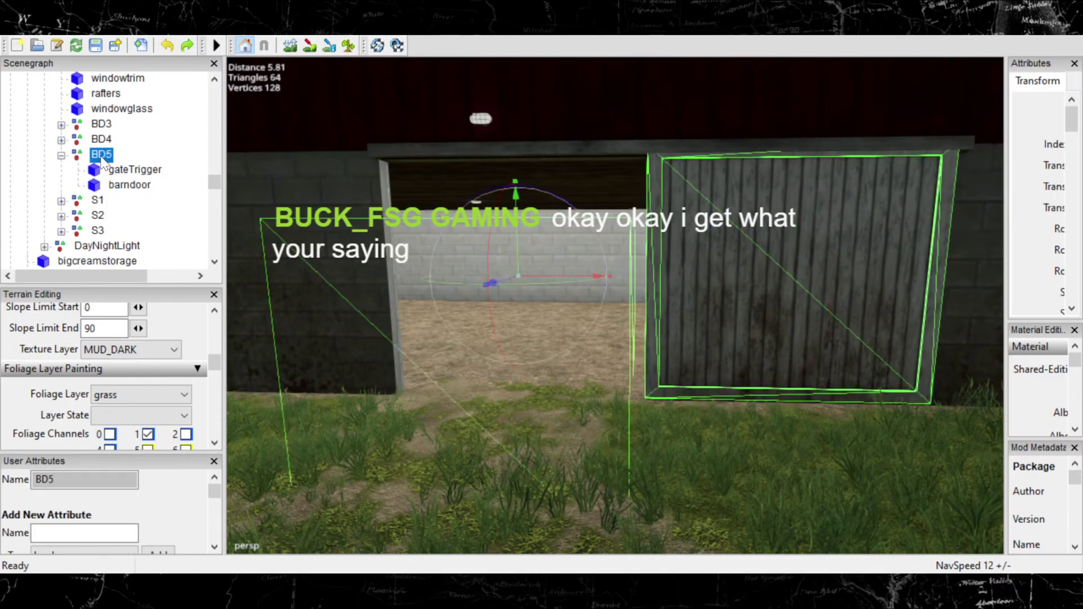
{"action": "left_click", "coordinate": [129, 172]}
{"action": "left_click", "coordinate": [129, 186]}
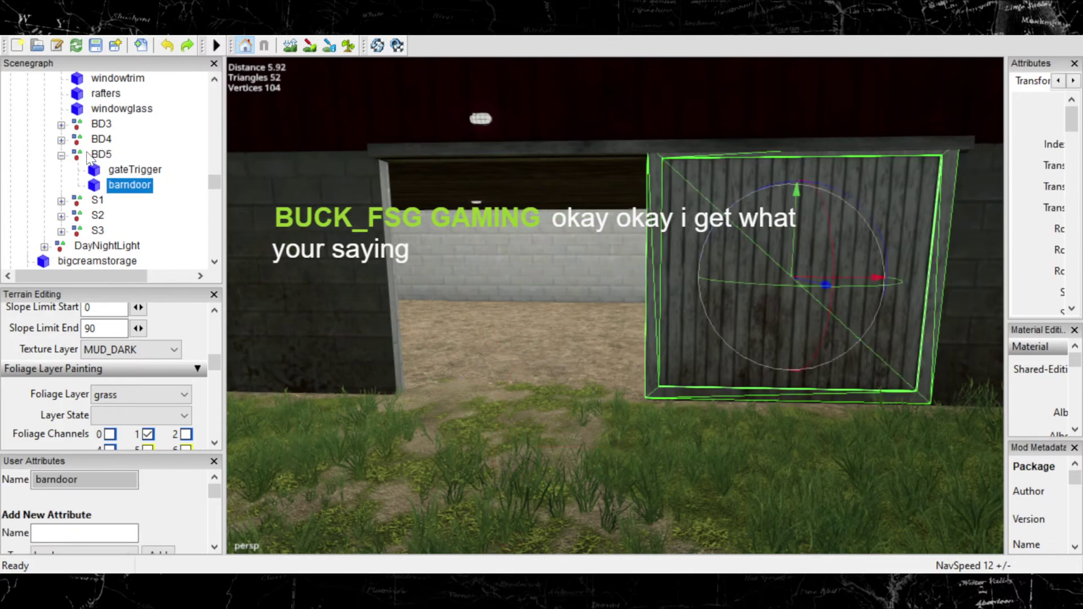
{"action": "left_click", "coordinate": [101, 155]}
{"action": "left_click", "coordinate": [135, 171]}
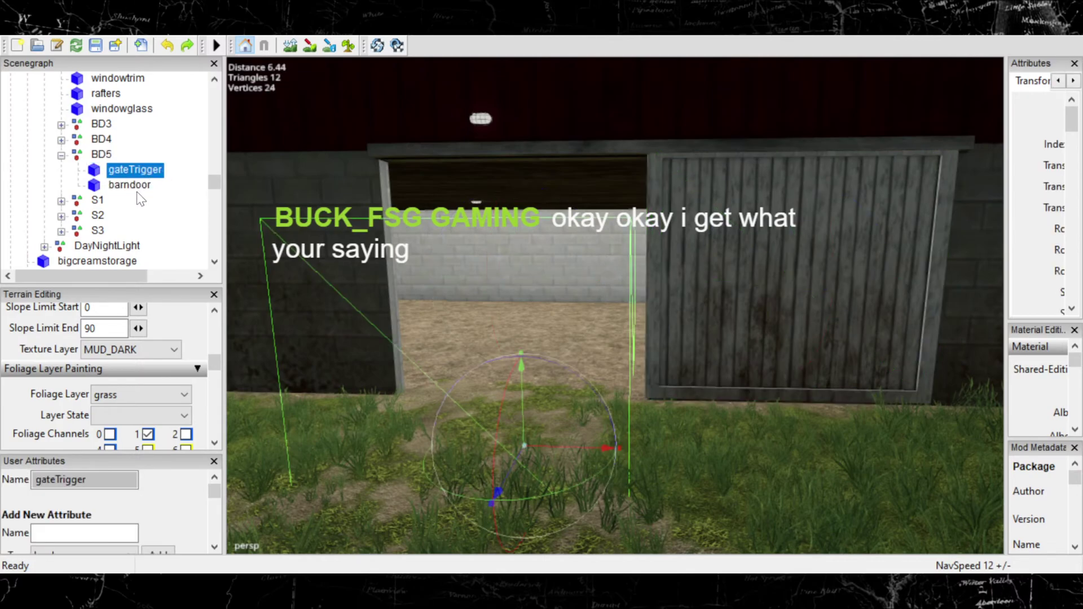
{"action": "left_click", "coordinate": [131, 186]}
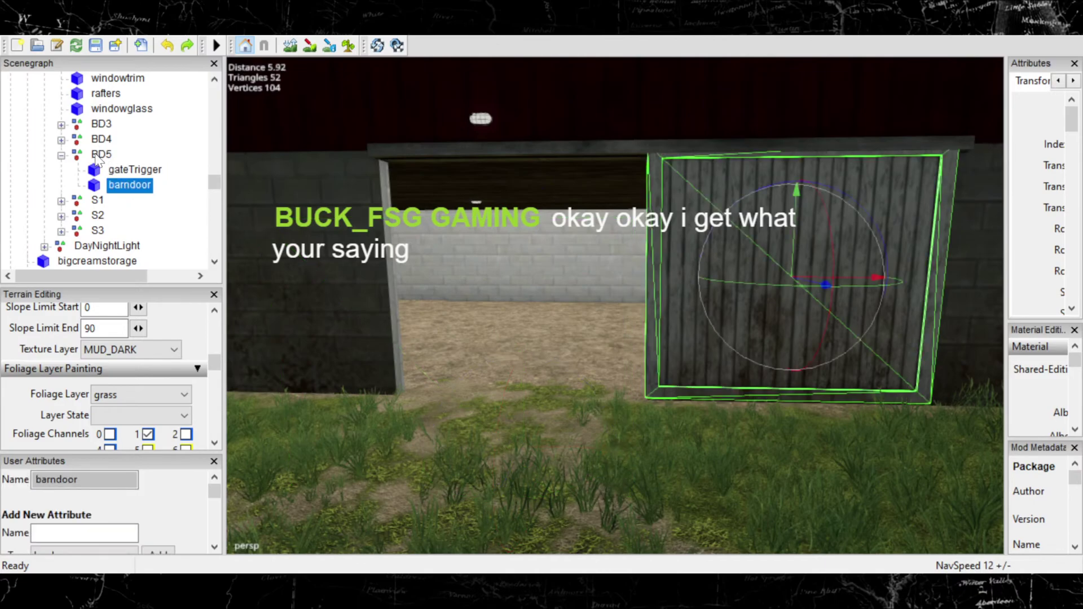
{"action": "left_click", "coordinate": [102, 155]}
{"action": "left_click", "coordinate": [134, 170]}
{"action": "left_click", "coordinate": [121, 187]}
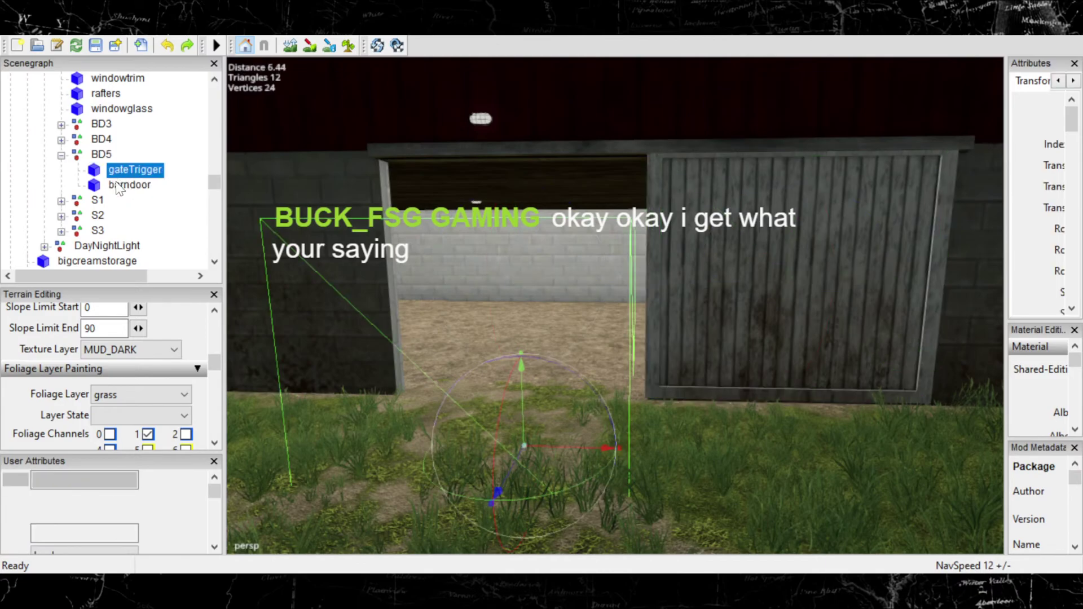
{"action": "left_click", "coordinate": [101, 154]}
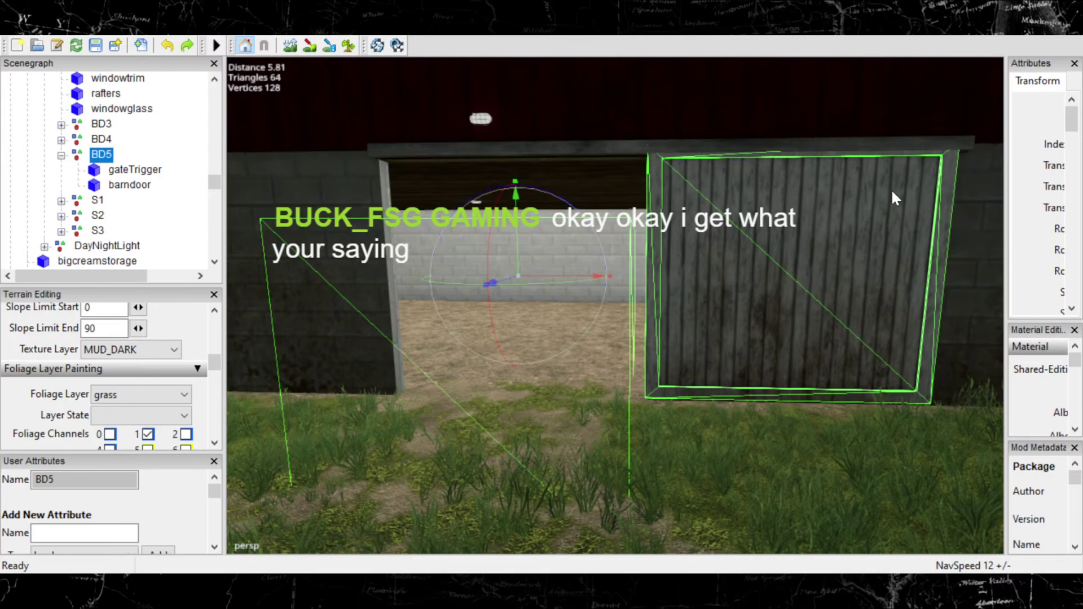
Step: Select the doortrim above the barn opening and collapse its parent oldgambrel group in the scene hierarchy
{"action": "left_click", "coordinate": [897, 153]}
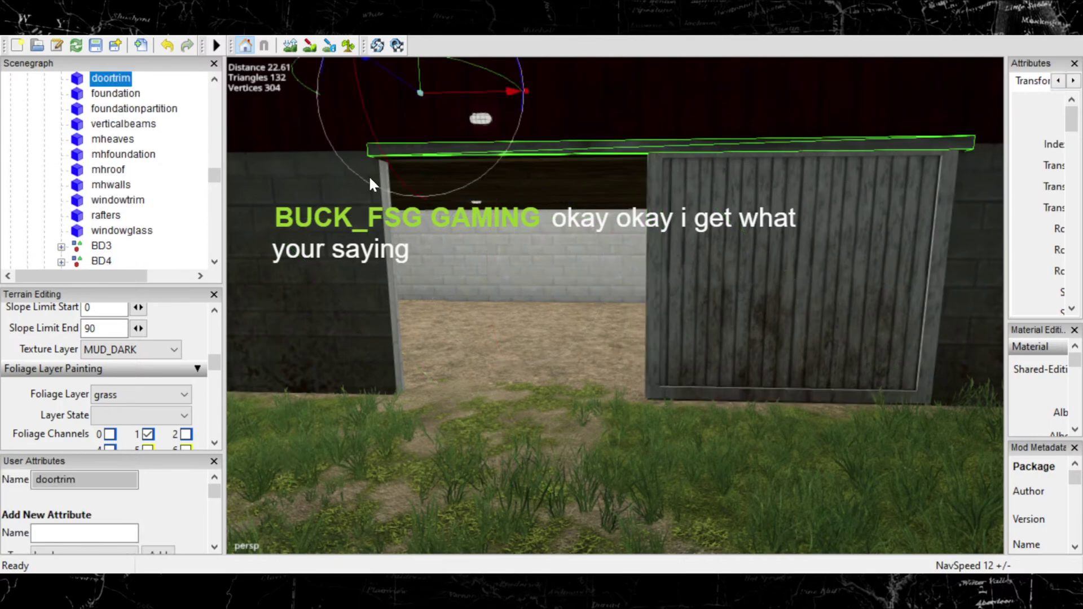
{"action": "scroll", "coordinate": [169, 145], "scroll_direction": "up", "scroll_amount": 3}
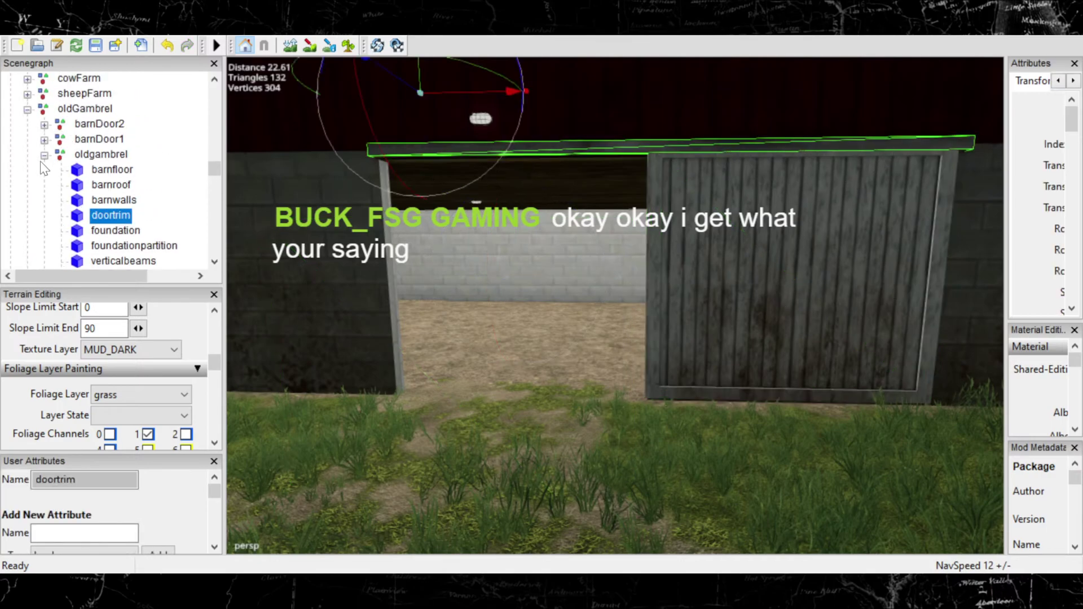
{"action": "left_click", "coordinate": [44, 155]}
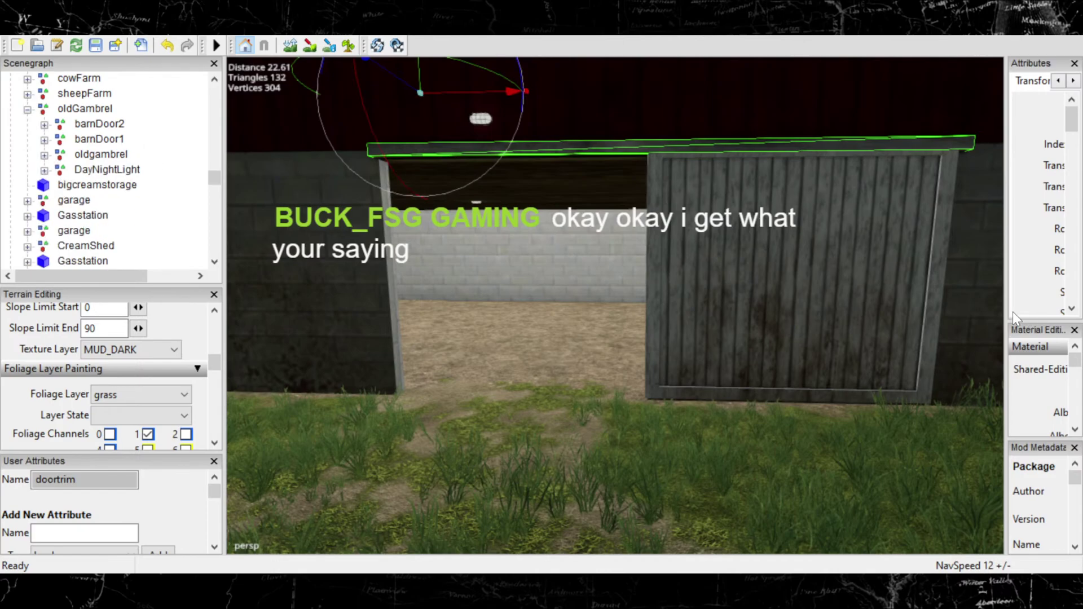
Step: Select the sliding door in the scene, inspect its gateTrigger and parent BD5 group, and collapse BD5
{"action": "left_click", "coordinate": [752, 278]}
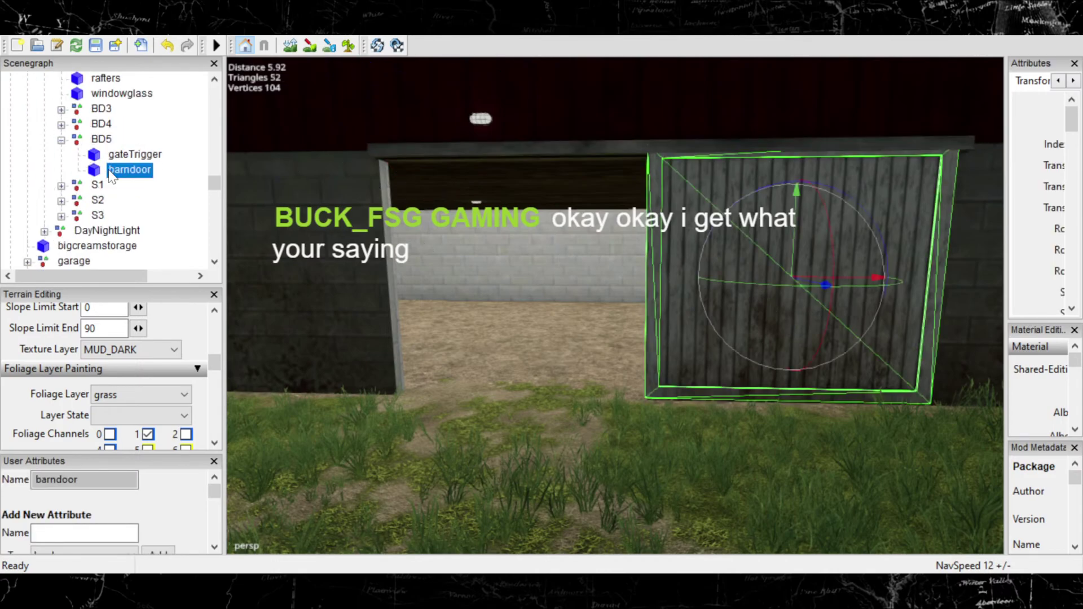
{"action": "left_click", "coordinate": [124, 156]}
{"action": "left_click", "coordinate": [95, 139]}
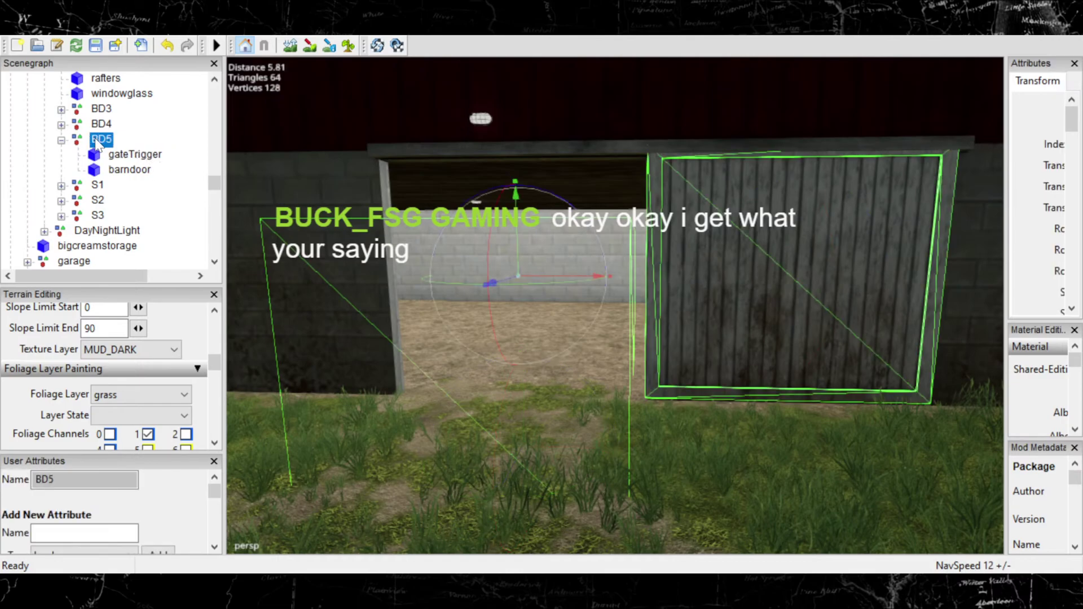
{"action": "left_click", "coordinate": [60, 139]}
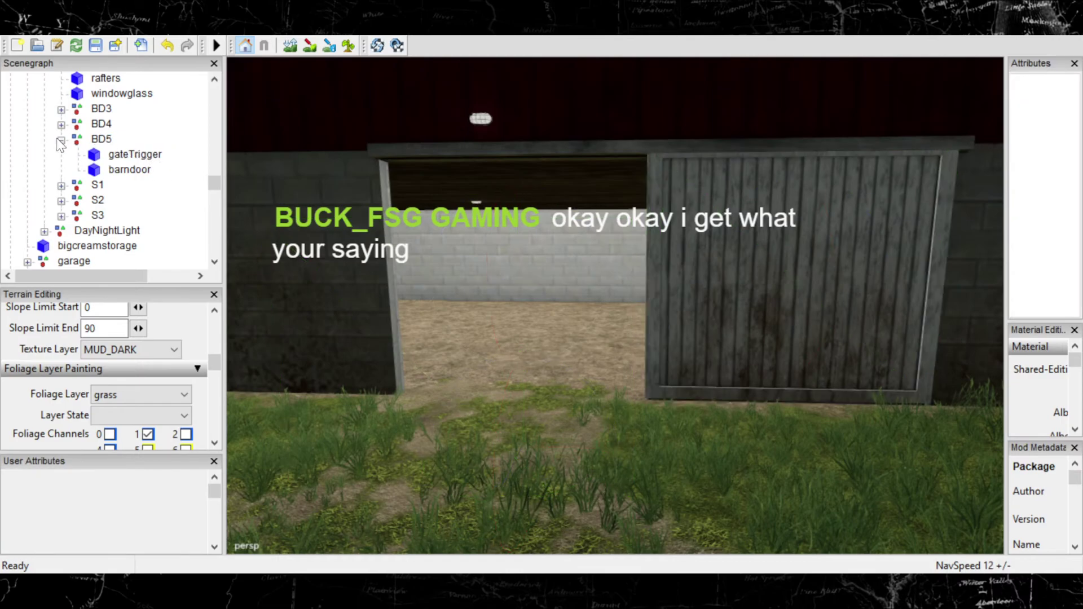
{"action": "left_click", "coordinate": [130, 171]}
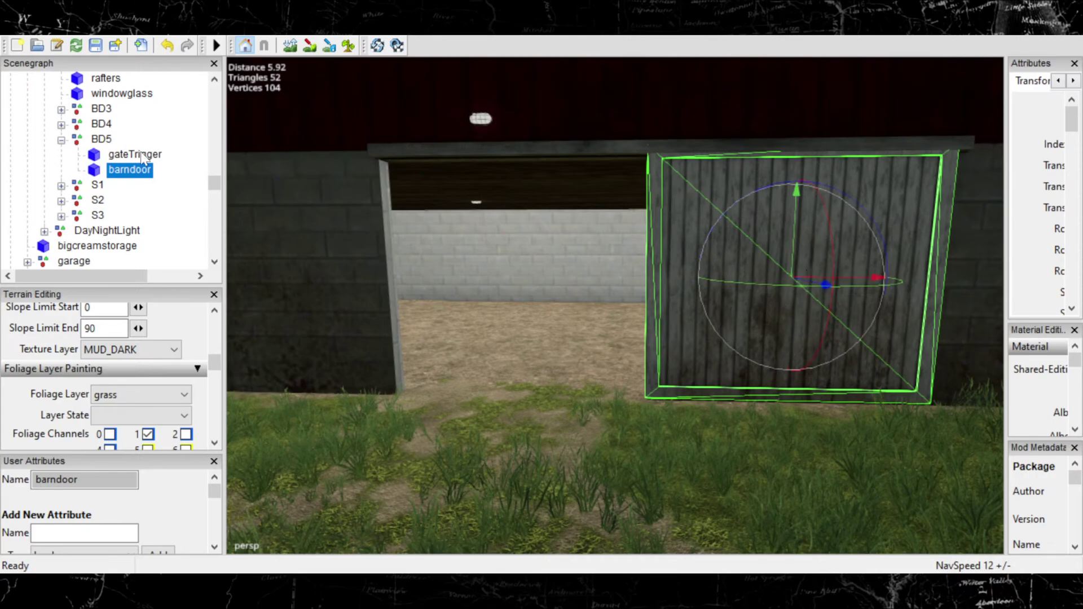
{"action": "left_click", "coordinate": [101, 140]}
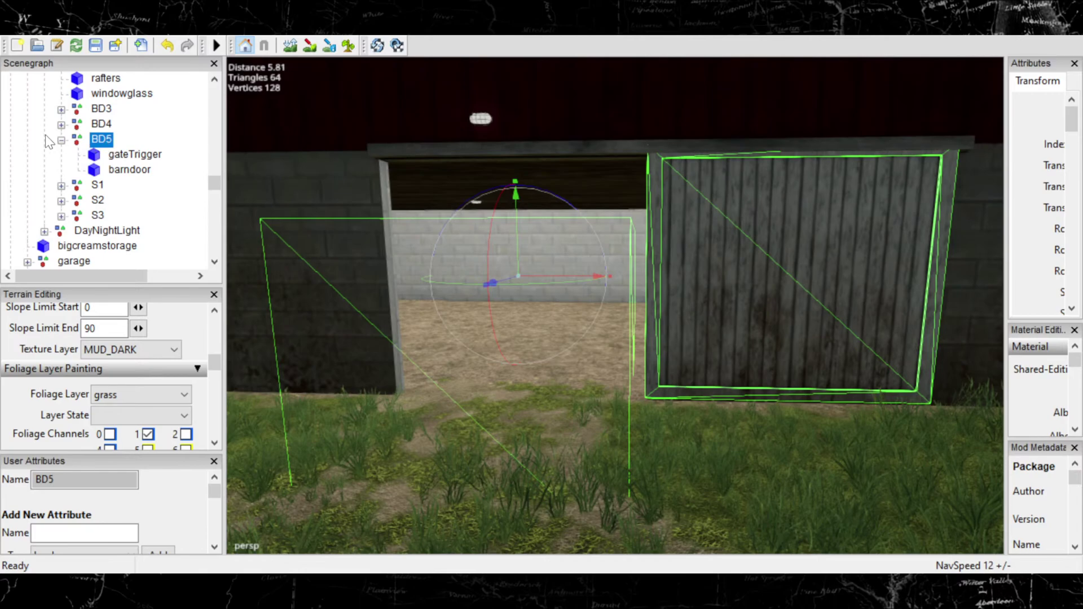
{"action": "left_click", "coordinate": [61, 140]}
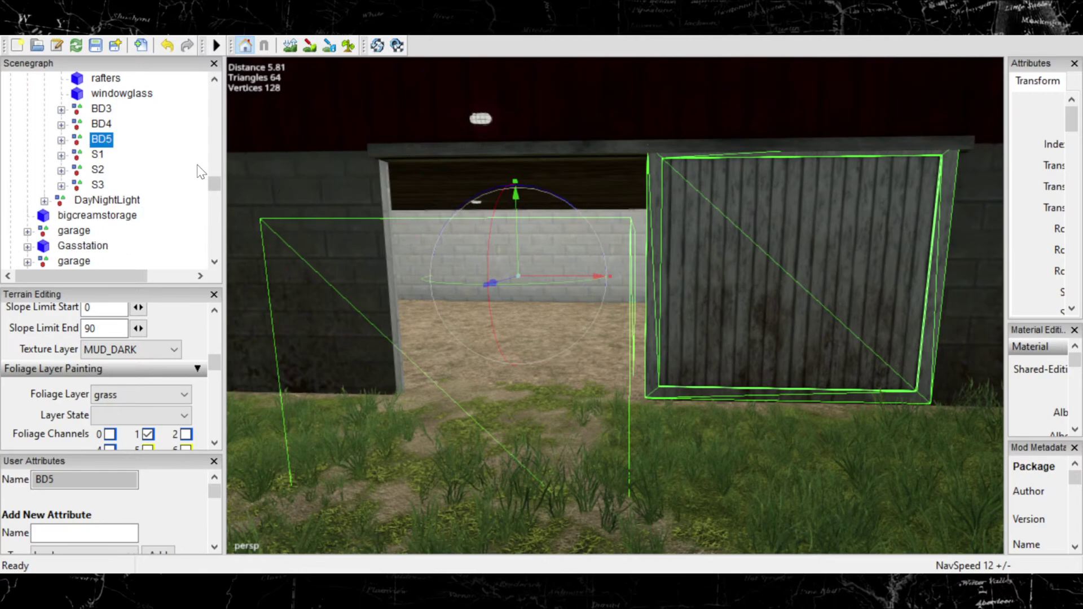
Step: Collapse the oldgambrel barn, its parent oldGambrel group and the animatedObjects group in the scene hierarchy
{"action": "scroll", "coordinate": [66, 191], "scroll_direction": "up", "scroll_amount": 6}
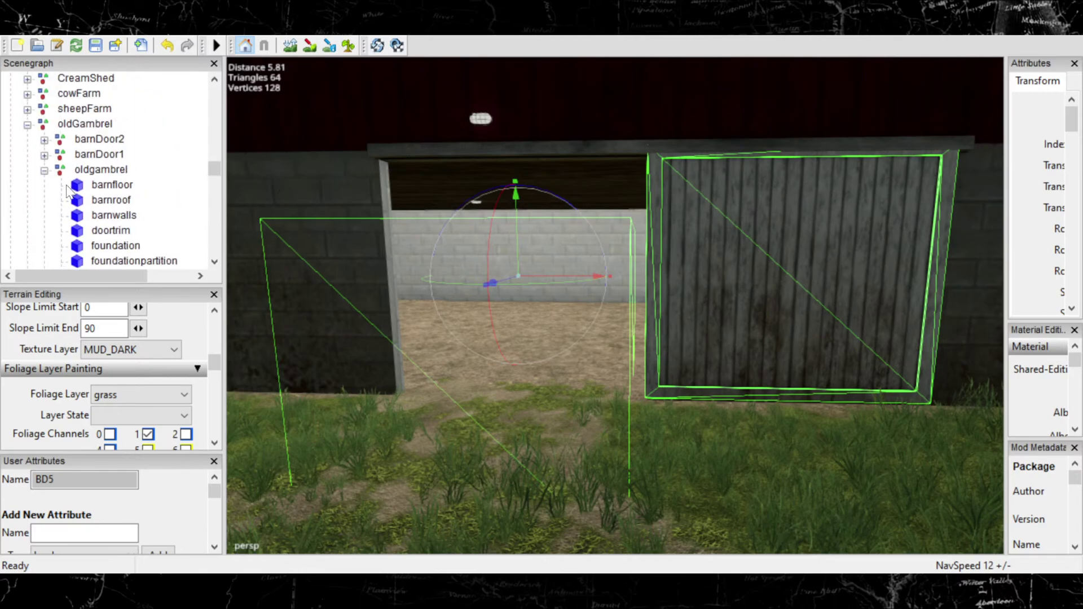
{"action": "left_click", "coordinate": [44, 170]}
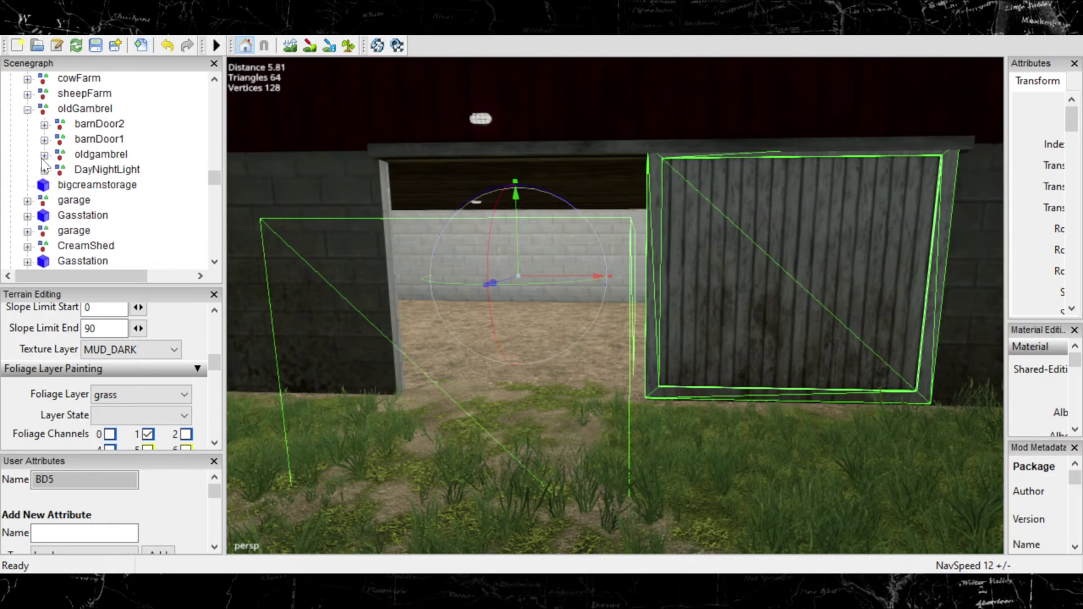
{"action": "left_click", "coordinate": [27, 110]}
{"action": "scroll", "coordinate": [30, 135], "scroll_direction": "up", "scroll_amount": 3}
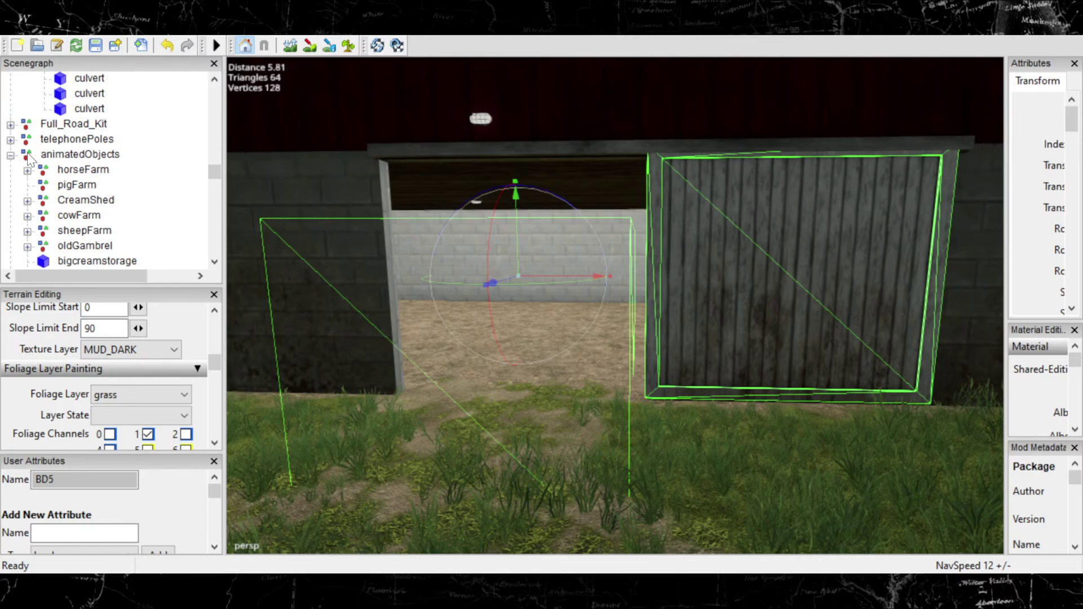
{"action": "left_click", "coordinate": [12, 156]}
{"action": "scroll", "coordinate": [34, 153], "scroll_direction": "up", "scroll_amount": 4}
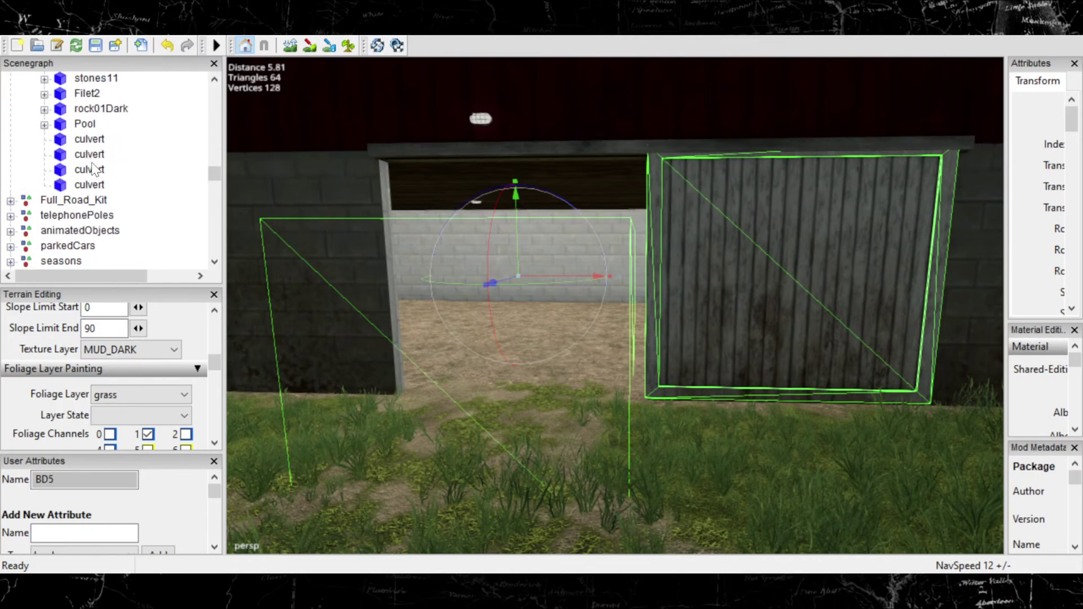
Step: Collapse the limestoneWall01, decorativeObjects and bucksCounty groups to tidy the scene hierarchy
{"action": "scroll", "coordinate": [48, 147], "scroll_direction": "up", "scroll_amount": 8}
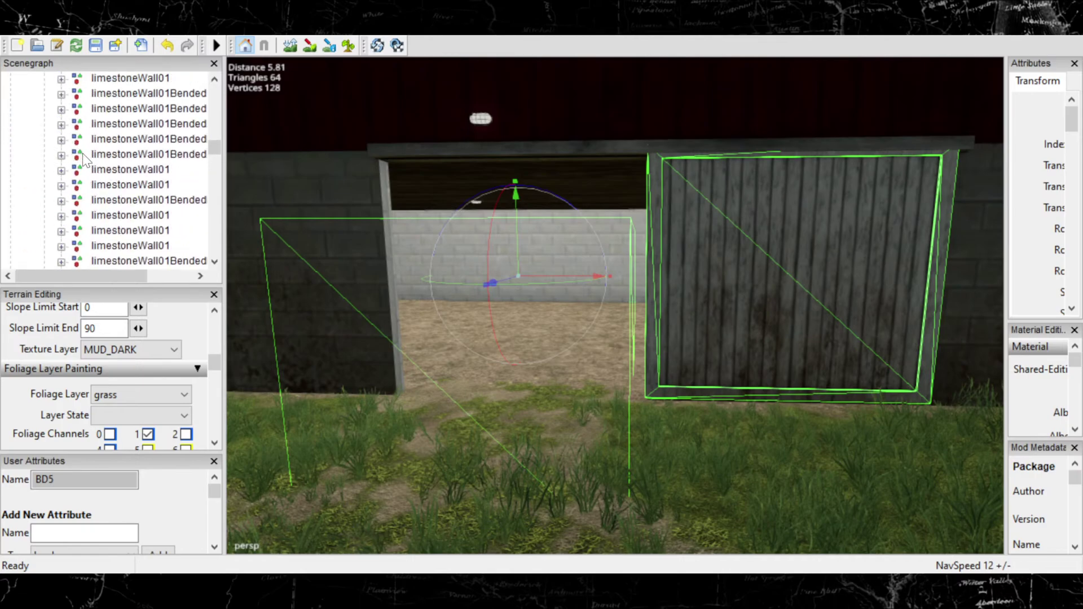
{"action": "scroll", "coordinate": [48, 169], "scroll_direction": "up", "scroll_amount": 1}
{"action": "left_click", "coordinate": [44, 170]}
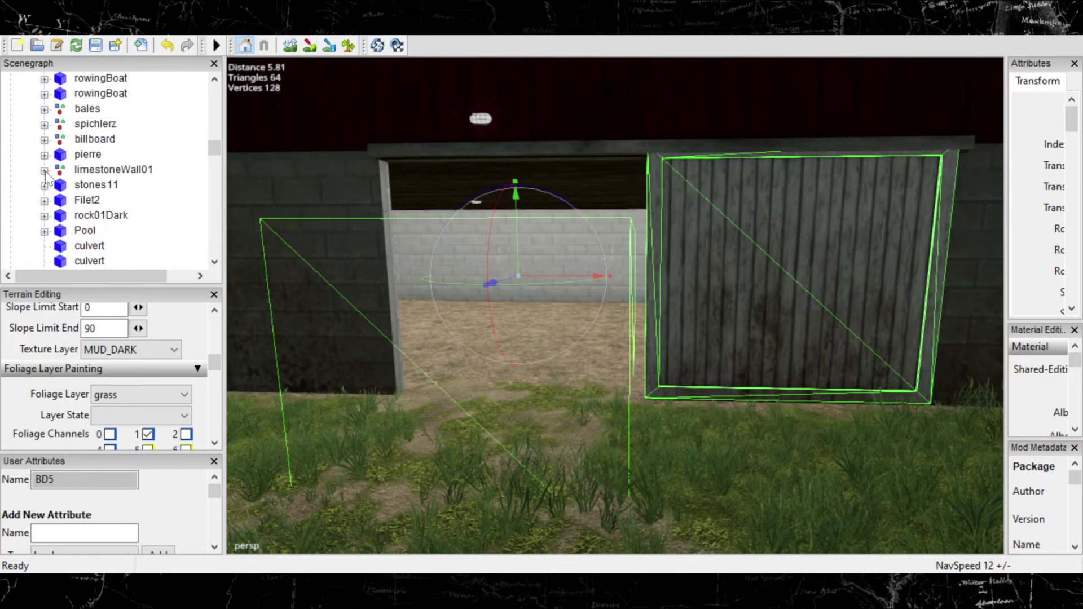
{"action": "scroll", "coordinate": [51, 169], "scroll_direction": "up", "scroll_amount": 2}
{"action": "scroll", "coordinate": [49, 169], "scroll_direction": "up", "scroll_amount": 10}
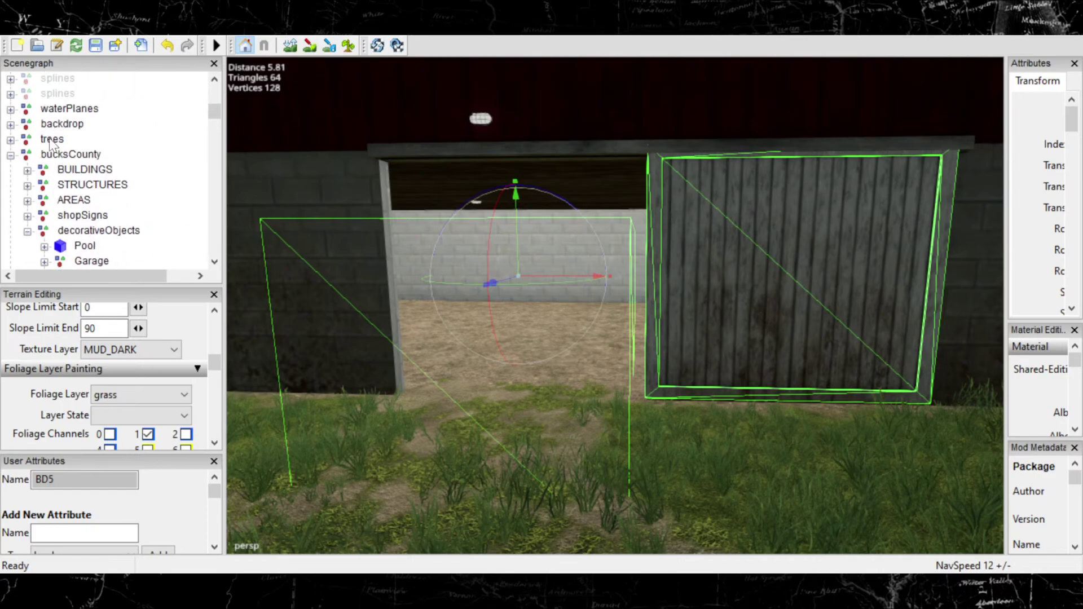
{"action": "left_click", "coordinate": [27, 232]}
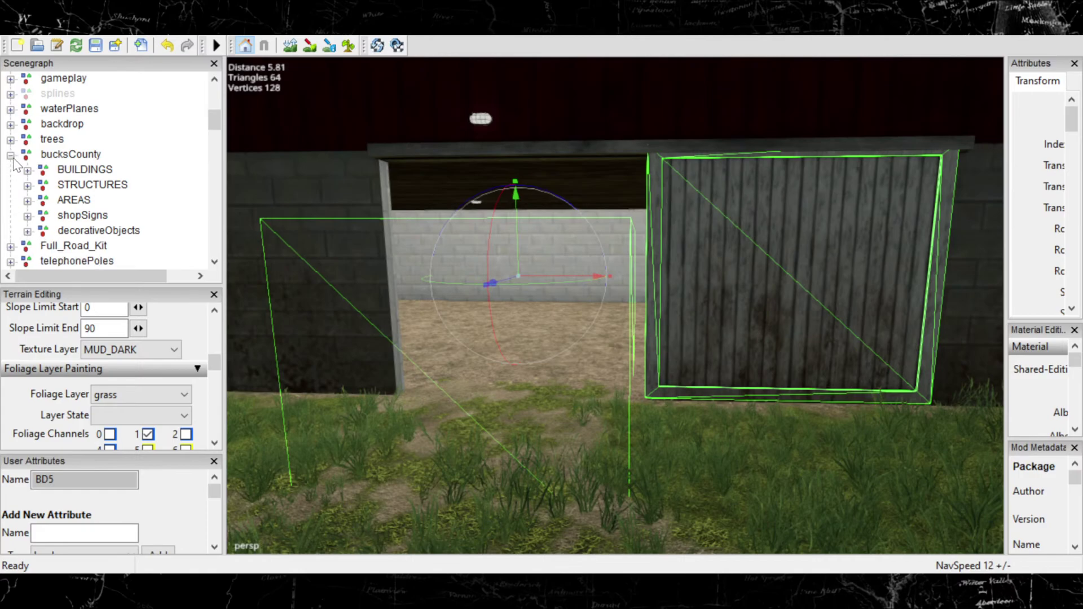
{"action": "left_click", "coordinate": [10, 156]}
{"action": "scroll", "coordinate": [85, 186], "scroll_direction": "up", "scroll_amount": 2}
{"action": "scroll", "coordinate": [89, 187], "scroll_direction": "down", "scroll_amount": 2}
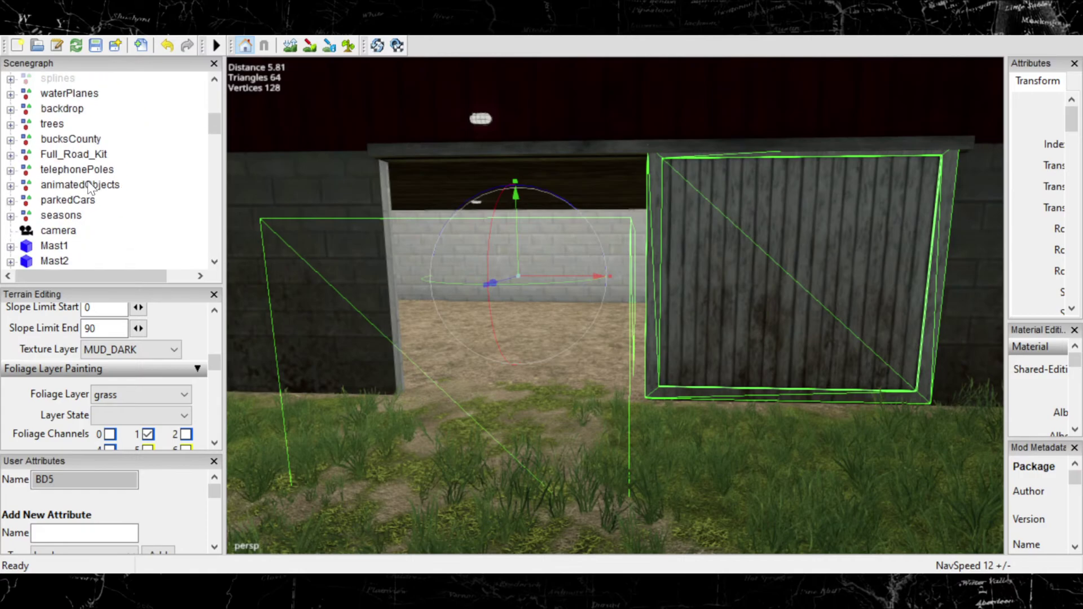
{"action": "scroll", "coordinate": [90, 187], "scroll_direction": "down", "scroll_amount": 3}
Step: Deselect the BD5 door group and return from the barn to the unfinished stream beside the steep bank
{"action": "right_click_drag", "start_coordinate": [610, 354], "coordinate": [600, 316]}
{"action": "left_click", "coordinate": [699, 468]}
{"action": "left_click_drag", "start_coordinate": [698, 468], "coordinate": [753, 533], "text": "alt"}
{"action": "scroll", "coordinate": [774, 465], "scroll_direction": "up", "scroll_amount": 3}
{"action": "scroll", "coordinate": [735, 462], "scroll_direction": "up", "scroll_amount": 8}
{"action": "scroll", "coordinate": [702, 511], "scroll_direction": "up", "scroll_amount": 5}
{"action": "left_click_drag", "start_coordinate": [645, 402], "coordinate": [607, 527], "text": "alt"}
{"action": "scroll", "coordinate": [611, 424], "scroll_direction": "up", "scroll_amount": 4}
{"action": "scroll", "coordinate": [610, 423], "scroll_direction": "up", "scroll_amount": 10}
{"action": "scroll", "coordinate": [600, 400], "scroll_direction": "up", "scroll_amount": 10}
{"action": "scroll", "coordinate": [533, 389], "scroll_direction": "up", "scroll_amount": 4}
{"action": "scroll", "coordinate": [737, 420], "scroll_direction": "up", "scroll_amount": 5}
{"action": "scroll", "coordinate": [670, 387], "scroll_direction": "up", "scroll_amount": 8}
{"action": "scroll", "coordinate": [607, 426], "scroll_direction": "up", "scroll_amount": 5}
{"action": "scroll", "coordinate": [646, 314], "scroll_direction": "up", "scroll_amount": 5}
{"action": "mouse_move", "coordinate": [646, 315]}
{"action": "left_mouse_down", "text": "alt"}
{"action": "mouse_move", "coordinate": [625, 432]}
{"action": "mouse_move", "coordinate": [636, 435]}
{"action": "mouse_move", "coordinate": [459, 332]}
{"action": "mouse_move", "coordinate": [513, 278]}
{"action": "mouse_move", "coordinate": [567, 253]}
{"action": "mouse_move", "coordinate": [532, 223]}
{"action": "mouse_move", "coordinate": [480, 236]}
{"action": "mouse_move", "coordinate": [706, 249]}
{"action": "mouse_move", "coordinate": [542, 276]}
{"action": "mouse_move", "coordinate": [565, 271]}
{"action": "mouse_move", "coordinate": [638, 304]}
{"action": "left_mouse_up", "text": "alt"}
{"action": "scroll", "coordinate": [567, 251], "scroll_direction": "up", "scroll_amount": 5}
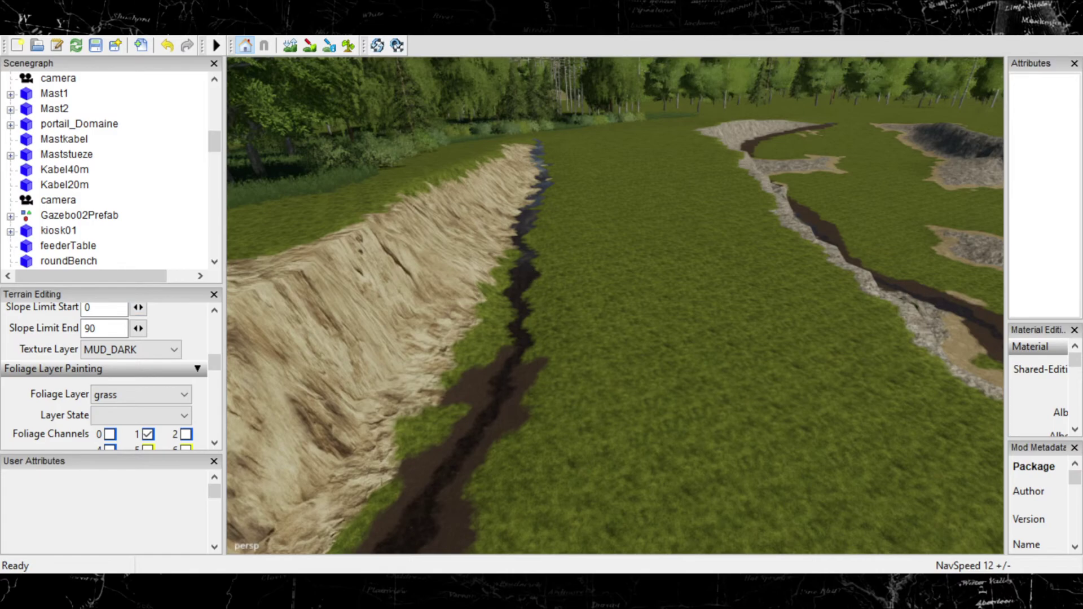
Step: Paint MUD_DARK texture along both edges of the stream below the steep bank, undoing and repainting misplaced strokes
{"action": "left_click", "coordinate": [309, 46]}
{"action": "left_click_drag", "start_coordinate": [487, 327], "coordinate": [490, 317]}
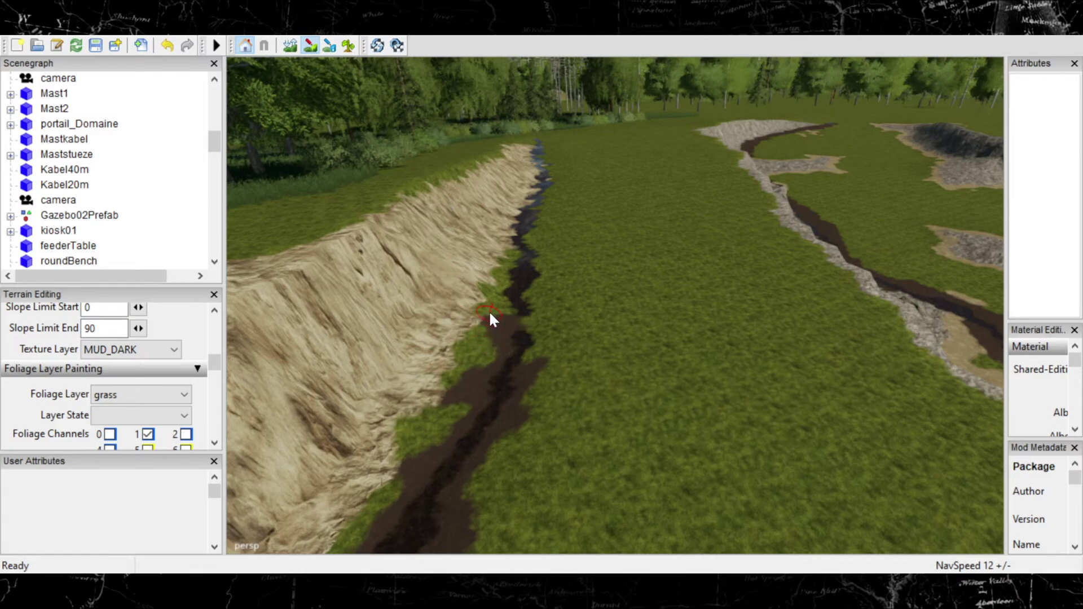
{"action": "key", "text": "ctrl+z"}
{"action": "left_click_drag", "start_coordinate": [483, 313], "coordinate": [494, 274]}
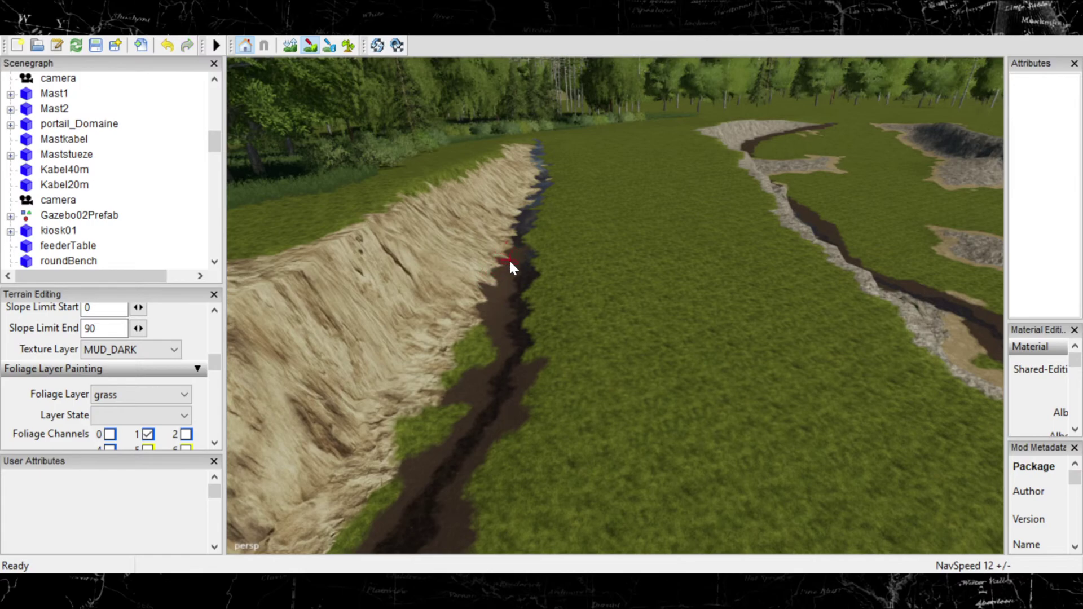
{"action": "key", "text": "ctrl+z"}
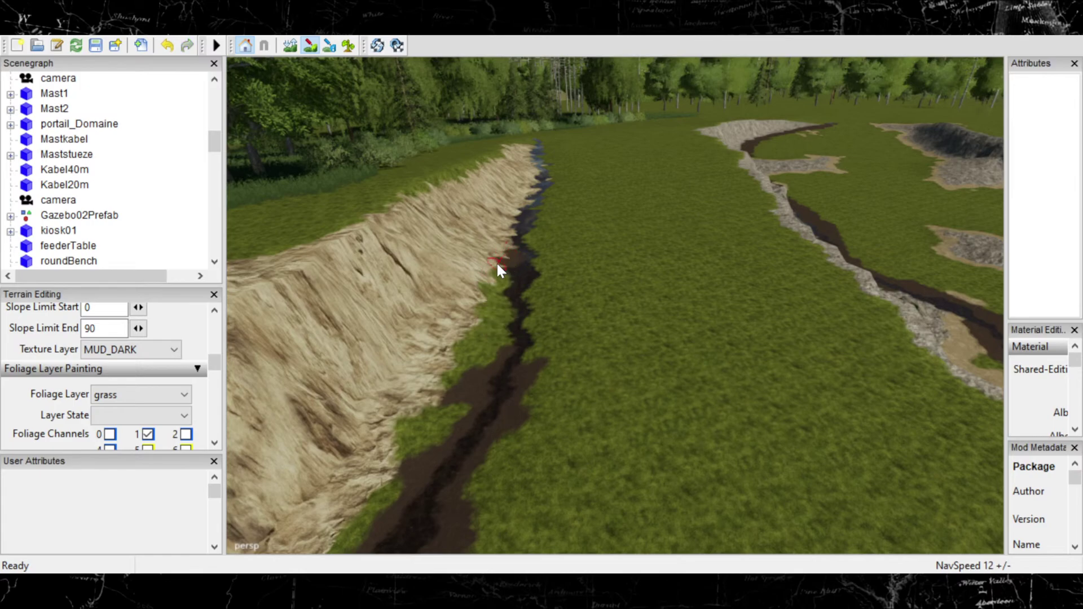
{"action": "left_click_drag", "start_coordinate": [488, 272], "coordinate": [482, 297]}
{"action": "key", "text": "ctrl+z"}
{"action": "left_click_drag", "start_coordinate": [486, 309], "coordinate": [486, 327]}
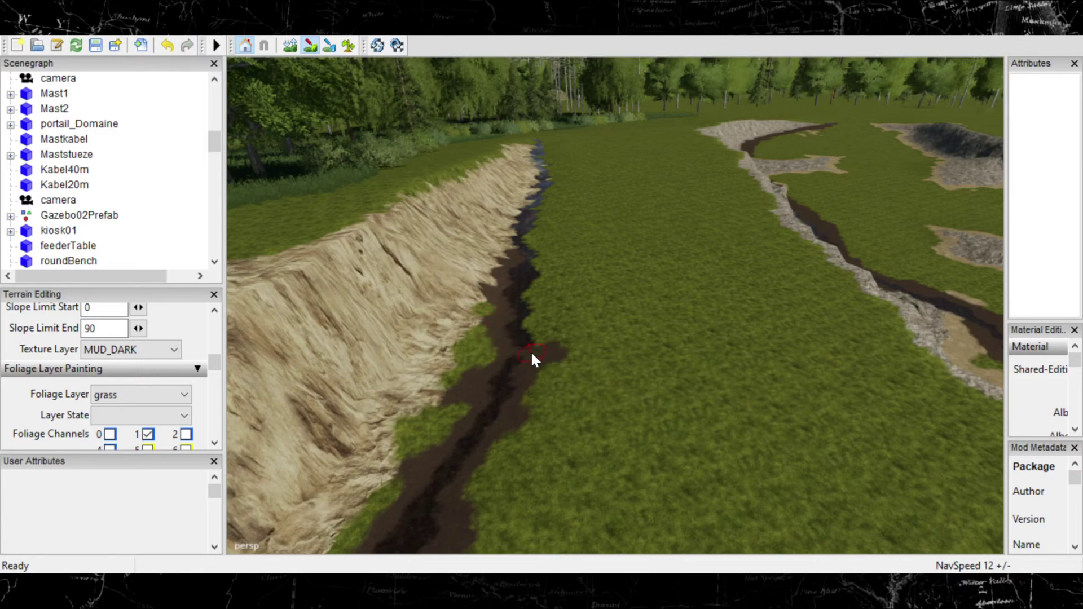
{"action": "key", "text": "ctrl+z"}
{"action": "key", "text": "ctrl+y"}
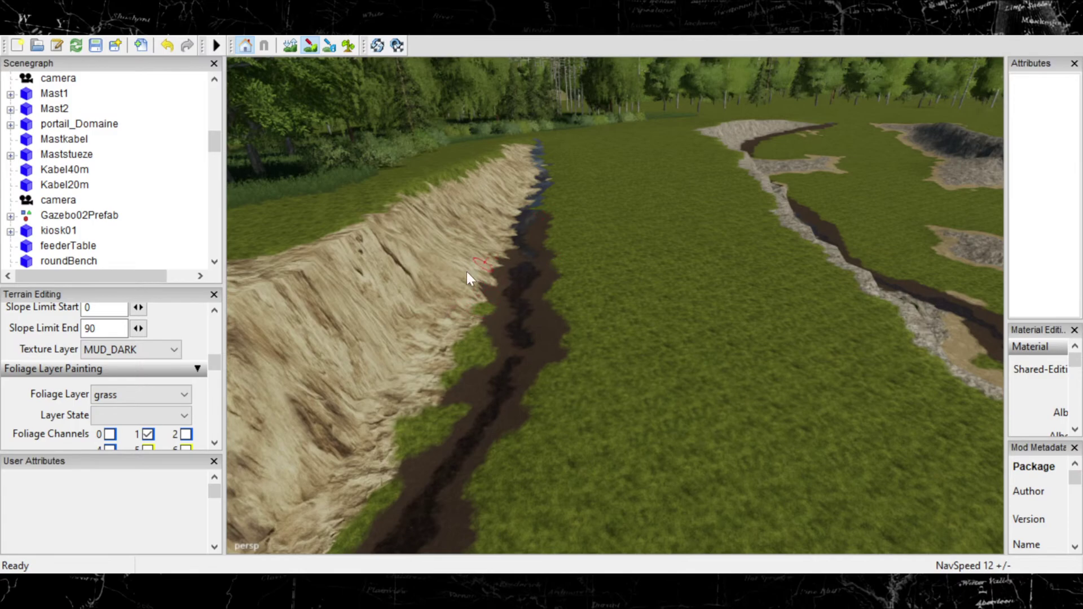
{"action": "middle_click_drag", "start_coordinate": [499, 282], "coordinate": [531, 272]}
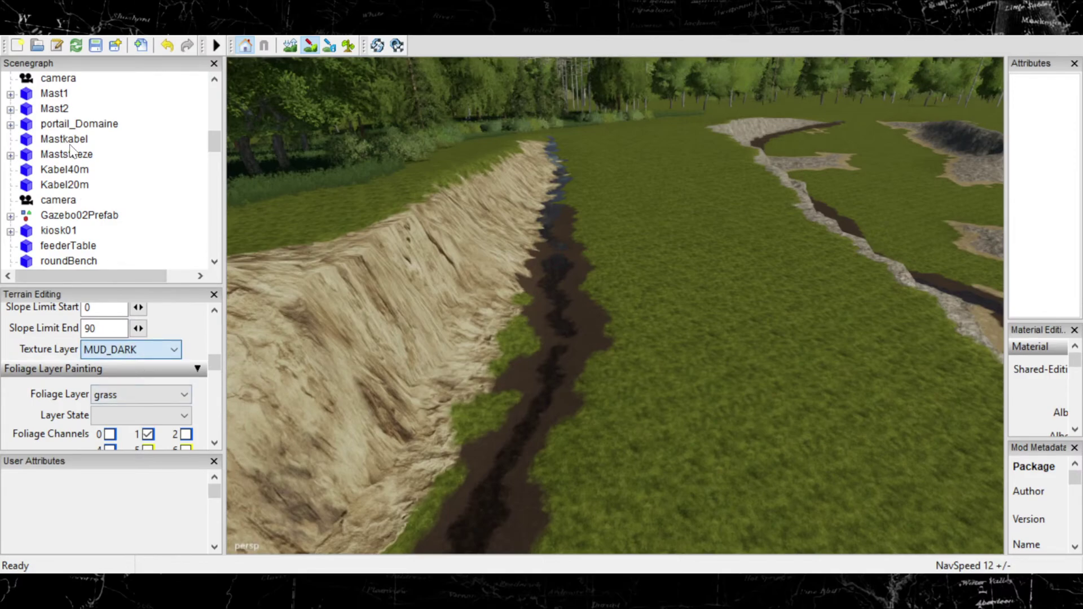
Step: Switch the texture layer to waterPuddle01 and return it to MUD_DARK
{"action": "scroll", "coordinate": [72, 150], "scroll_direction": "up", "scroll_amount": 2}
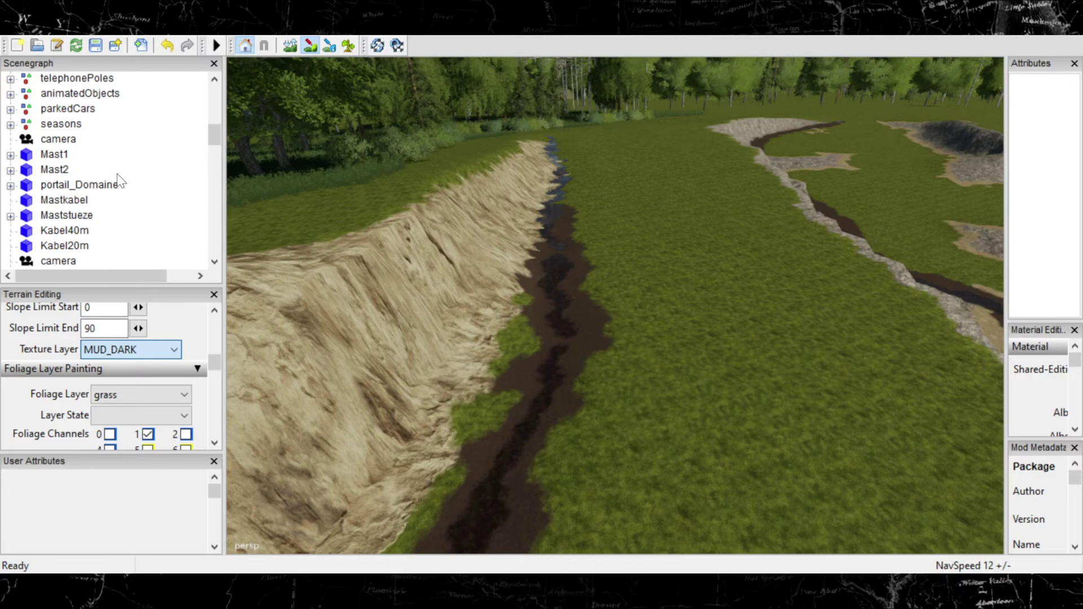
{"action": "key", "text": "Down"}
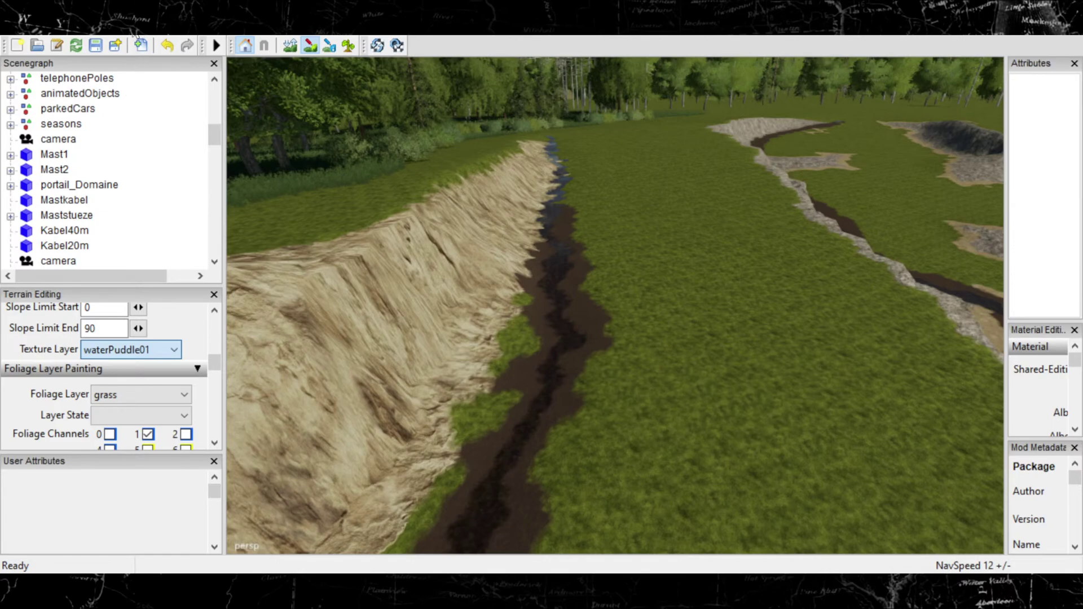
{"action": "scroll", "coordinate": [130, 350], "scroll_direction": "down", "scroll_amount": 1}
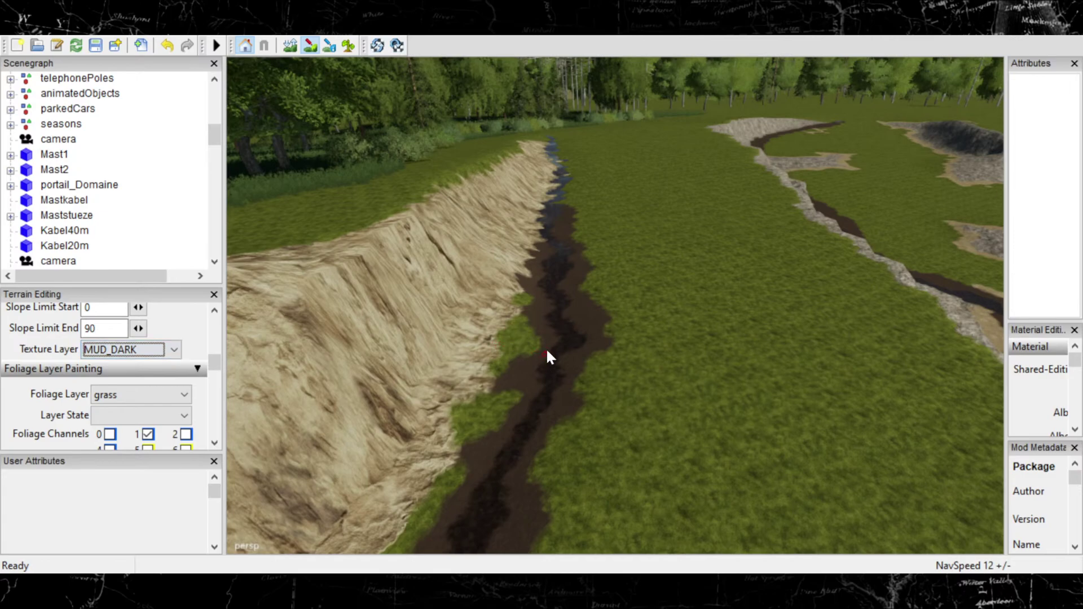
Step: Paint MUD_DARK along the grassy side of the stream opposite the sandy bank, undoing one misplaced stroke
{"action": "middle_click_drag", "start_coordinate": [559, 317], "coordinate": [587, 378]}
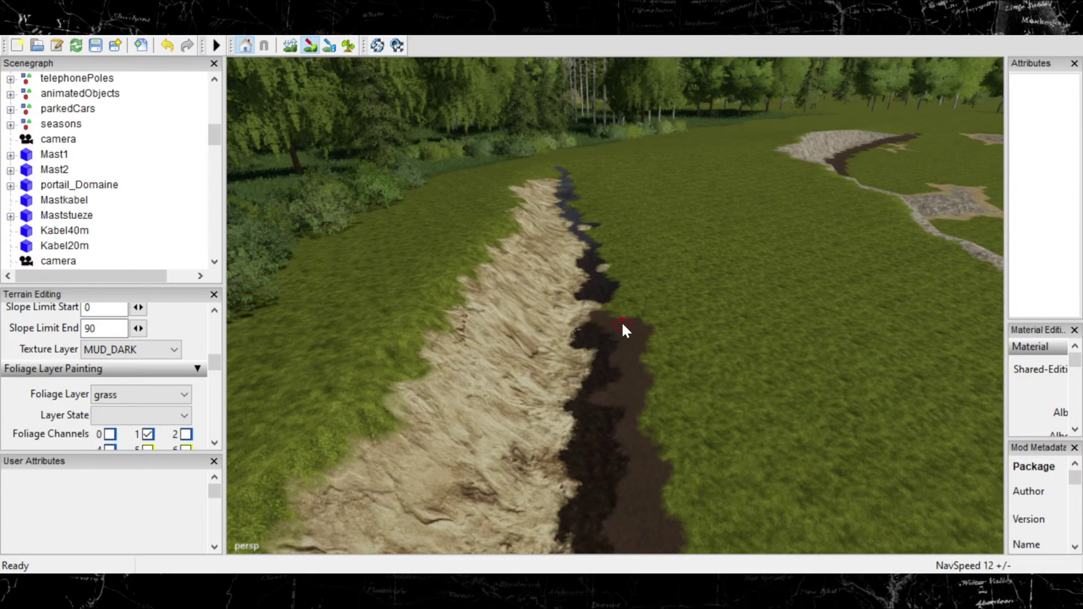
{"action": "key", "text": "ctrl+z"}
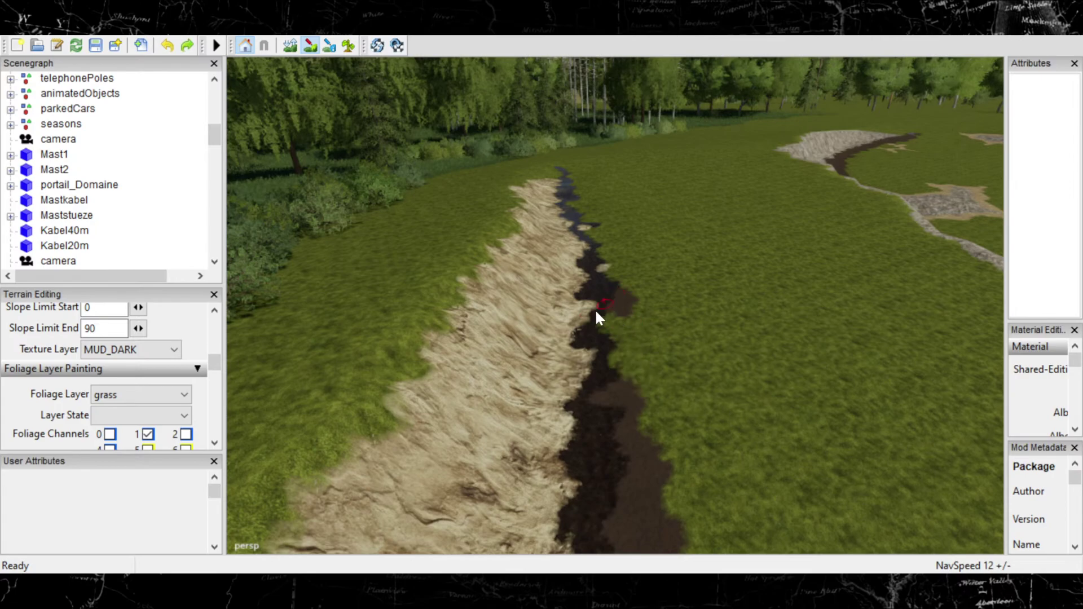
{"action": "left_click_drag", "start_coordinate": [598, 321], "coordinate": [604, 332]}
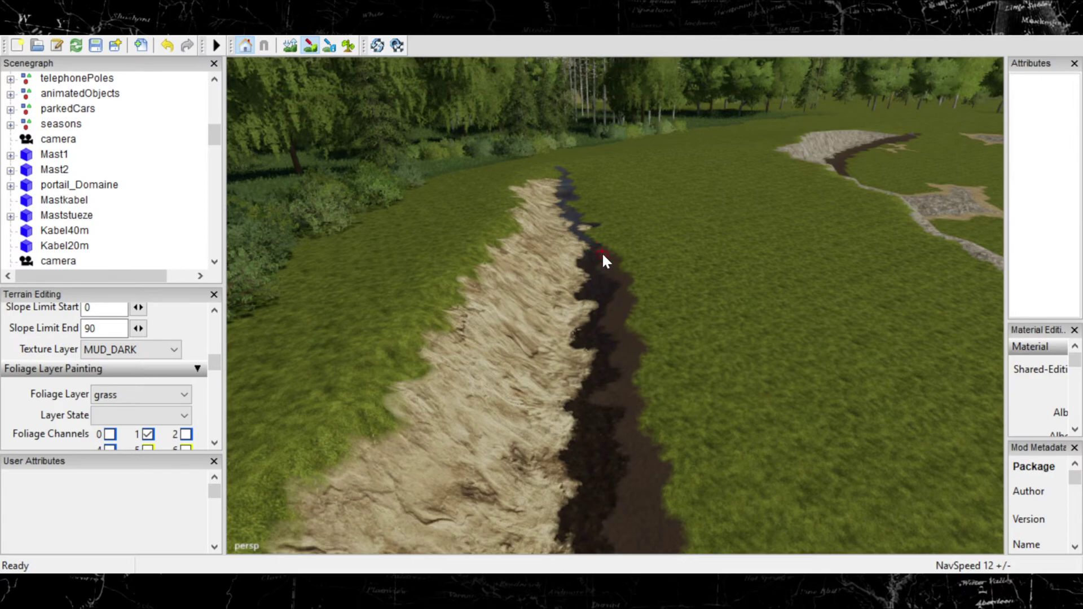
{"action": "right_click_drag", "start_coordinate": [601, 260], "coordinate": [723, 327]}
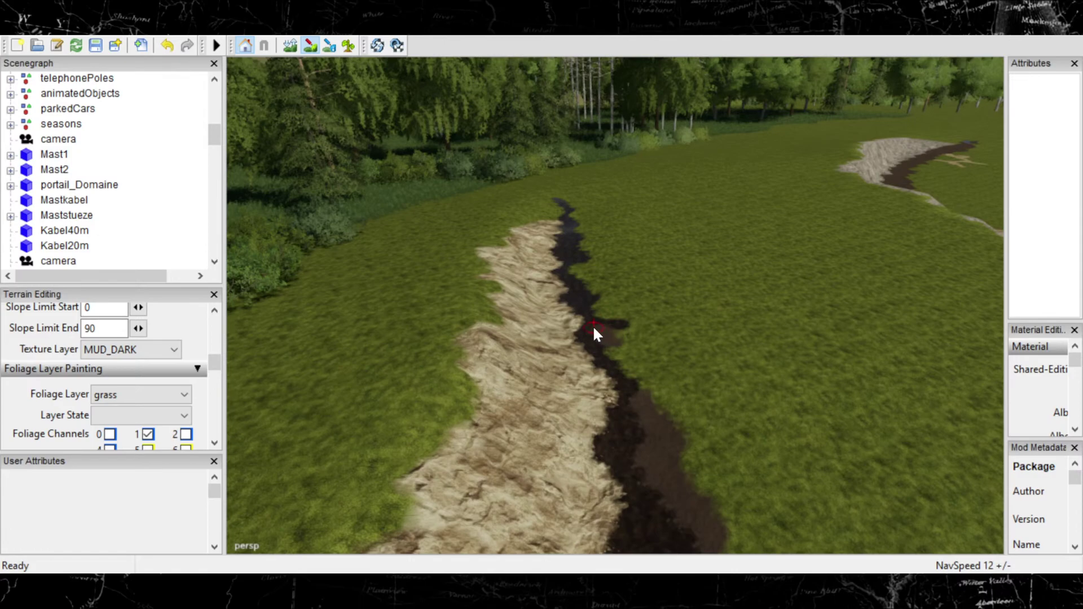
{"action": "mouse_move", "coordinate": [622, 352]}
{"action": "left_mouse_down"}
{"action": "mouse_move", "coordinate": [611, 355]}
{"action": "mouse_move", "coordinate": [654, 398]}
{"action": "left_mouse_up"}
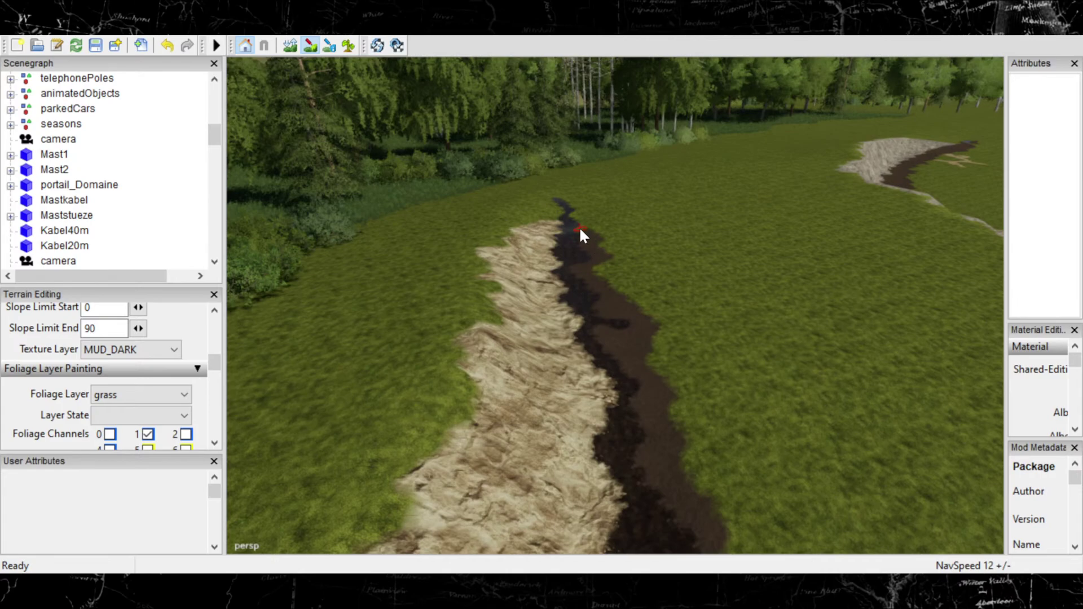
Step: Extend the dark mud strip along the grassy side up to the stream's narrow far end
{"action": "mouse_move", "coordinate": [582, 232]}
{"action": "right_mouse_down"}
{"action": "mouse_move", "coordinate": [684, 222]}
{"action": "mouse_move", "coordinate": [483, 253]}
{"action": "mouse_move", "coordinate": [689, 205]}
{"action": "mouse_move", "coordinate": [668, 227]}
{"action": "mouse_move", "coordinate": [639, 224]}
{"action": "mouse_move", "coordinate": [642, 312]}
{"action": "right_mouse_up"}
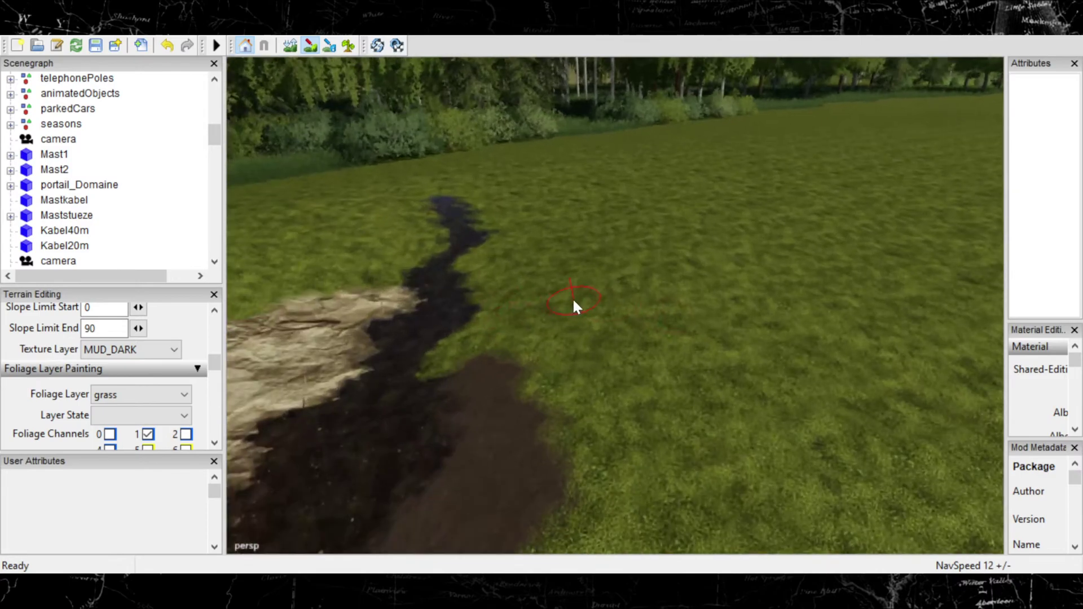
{"action": "right_click_drag", "start_coordinate": [572, 296], "coordinate": [615, 286]}
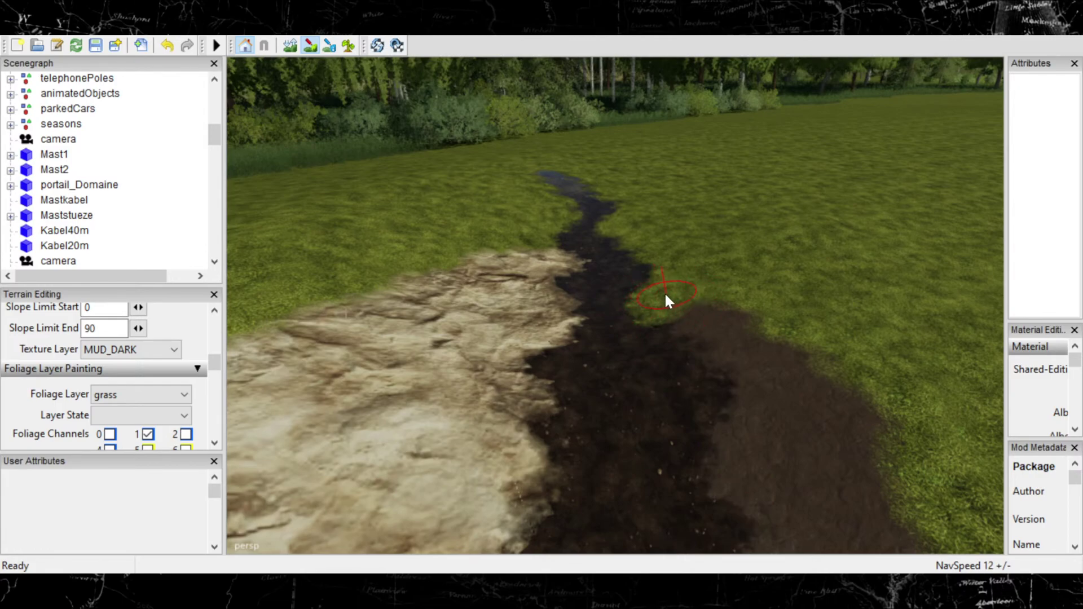
{"action": "mouse_move", "coordinate": [664, 292]}
{"action": "left_mouse_down"}
{"action": "mouse_move", "coordinate": [664, 268]}
{"action": "mouse_move", "coordinate": [624, 233]}
{"action": "mouse_move", "coordinate": [624, 212]}
{"action": "left_mouse_up"}
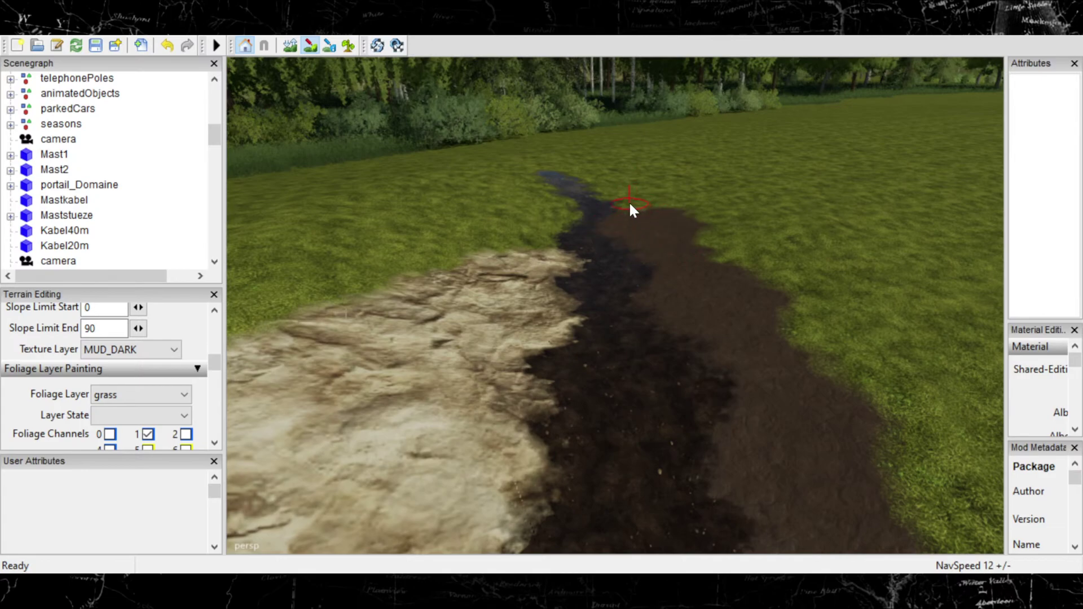
{"action": "left_click_drag", "start_coordinate": [630, 204], "coordinate": [628, 193]}
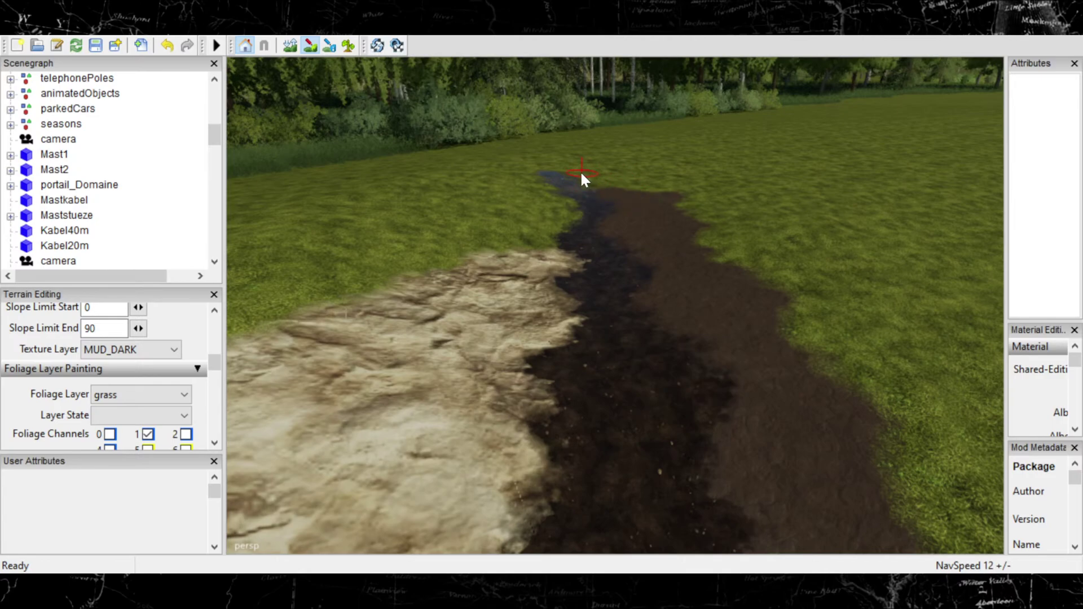
Step: Paint MUD_DARK on the opposite side of the stream near its far tip, undoing and redoing a stroke
{"action": "right_click_drag", "start_coordinate": [582, 173], "coordinate": [620, 163], "text": "alt"}
{"action": "middle_click_drag", "start_coordinate": [621, 164], "coordinate": [640, 180], "text": "alt"}
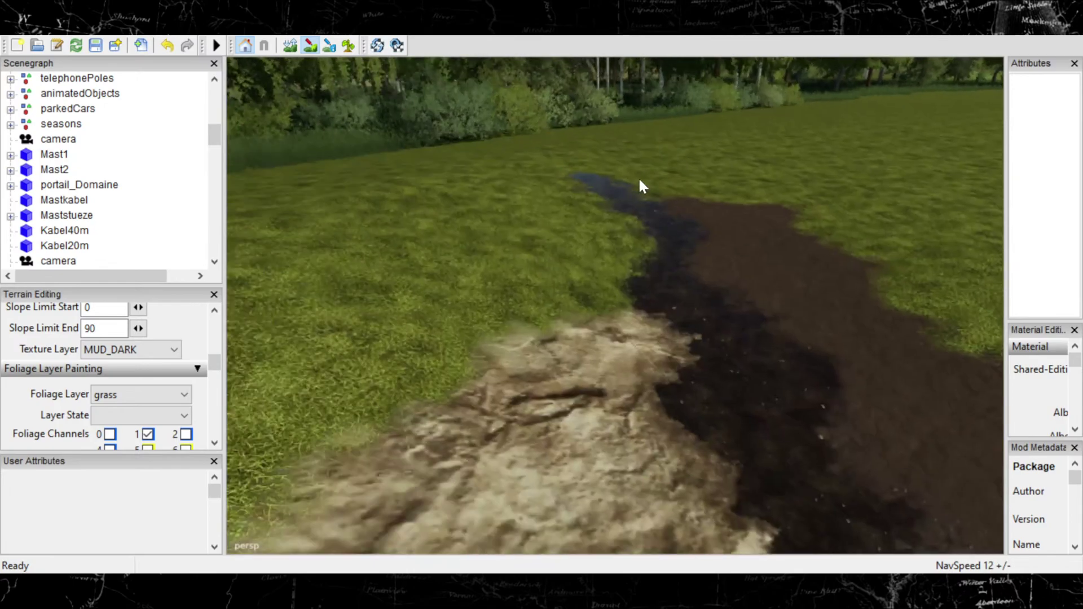
{"action": "right_click_drag", "start_coordinate": [638, 177], "coordinate": [615, 181], "text": "alt"}
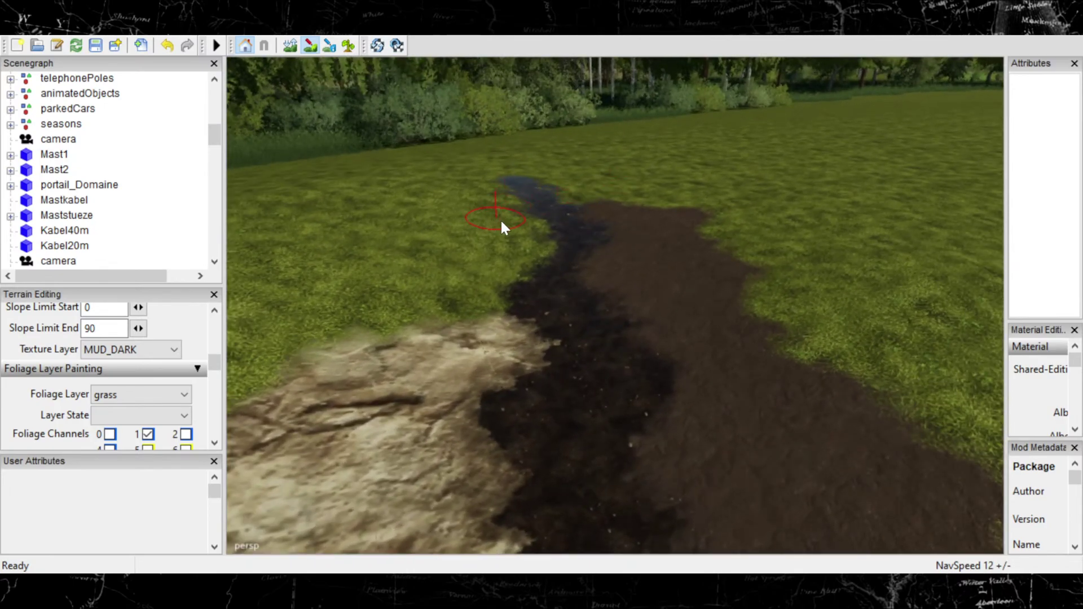
{"action": "mouse_move", "coordinate": [545, 236]}
{"action": "left_mouse_down"}
{"action": "mouse_move", "coordinate": [494, 232]}
{"action": "mouse_move", "coordinate": [485, 218]}
{"action": "left_mouse_up"}
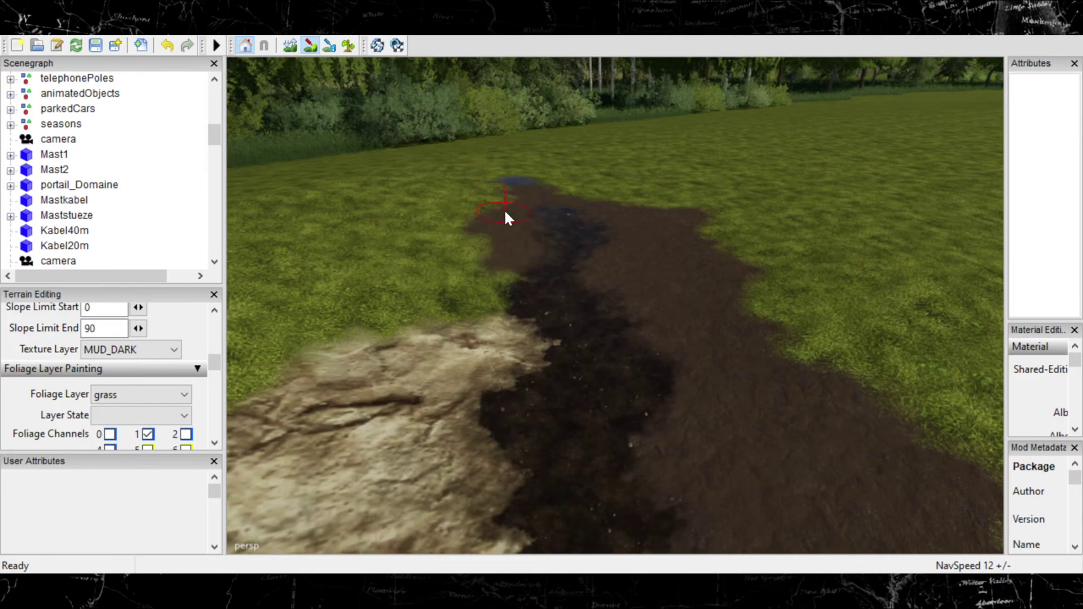
{"action": "key", "text": "ctrl+z"}
{"action": "mouse_move", "coordinate": [465, 185]}
{"action": "left_mouse_down"}
{"action": "mouse_move", "coordinate": [466, 174]}
{"action": "mouse_move", "coordinate": [485, 222]}
{"action": "mouse_move", "coordinate": [442, 277]}
{"action": "left_mouse_up"}
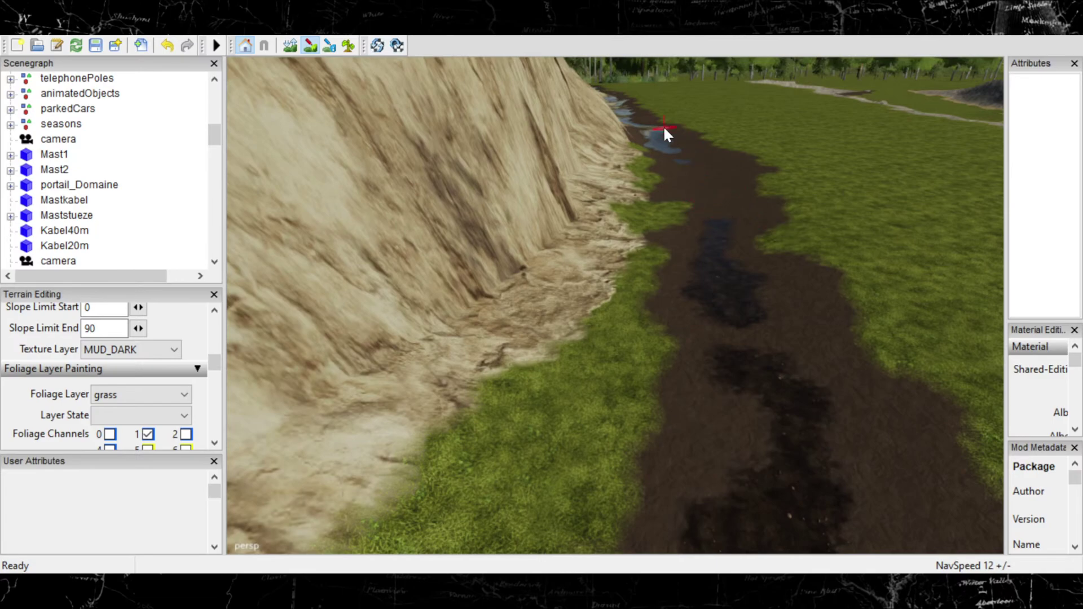
Step: Cover the grass and water edges with MUD_DARK where the stream widens below the steep bank
{"action": "mouse_move", "coordinate": [686, 186]}
{"action": "middle_mouse_down", "text": "alt"}
{"action": "mouse_move", "coordinate": [668, 140]}
{"action": "mouse_move", "coordinate": [675, 151]}
{"action": "middle_mouse_up", "text": "alt"}
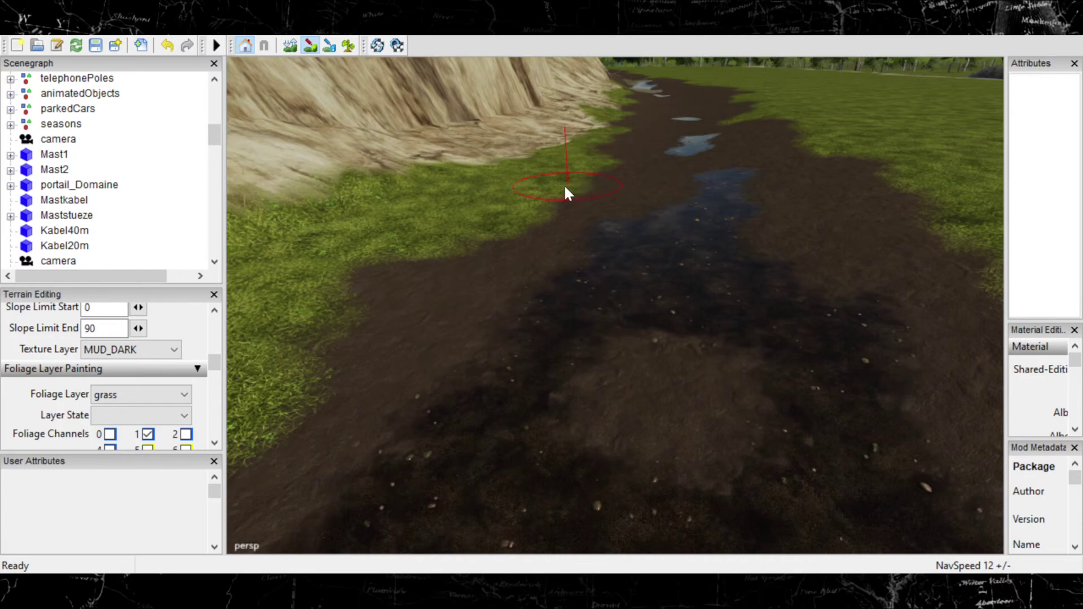
{"action": "mouse_move", "coordinate": [524, 219]}
{"action": "left_mouse_down"}
{"action": "mouse_move", "coordinate": [564, 170]}
{"action": "mouse_move", "coordinate": [476, 227]}
{"action": "left_mouse_up"}
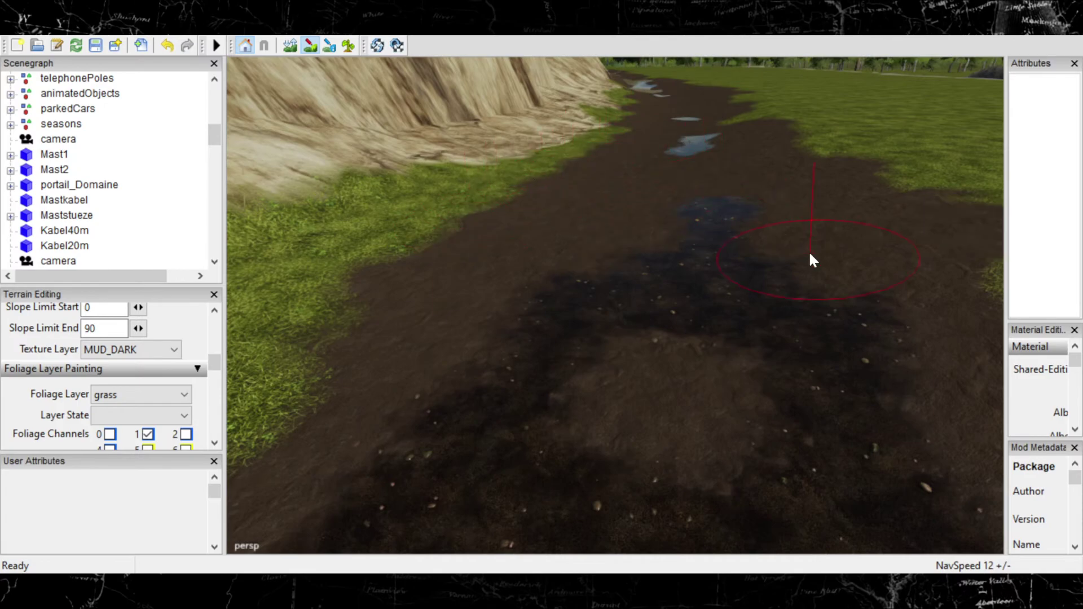
{"action": "mouse_move", "coordinate": [835, 270]}
{"action": "middle_mouse_down", "text": "alt"}
{"action": "mouse_move", "coordinate": [805, 225]}
{"action": "mouse_move", "coordinate": [759, 239]}
{"action": "mouse_move", "coordinate": [796, 244]}
{"action": "mouse_move", "coordinate": [820, 225]}
{"action": "mouse_move", "coordinate": [810, 240]}
{"action": "middle_mouse_up", "text": "alt"}
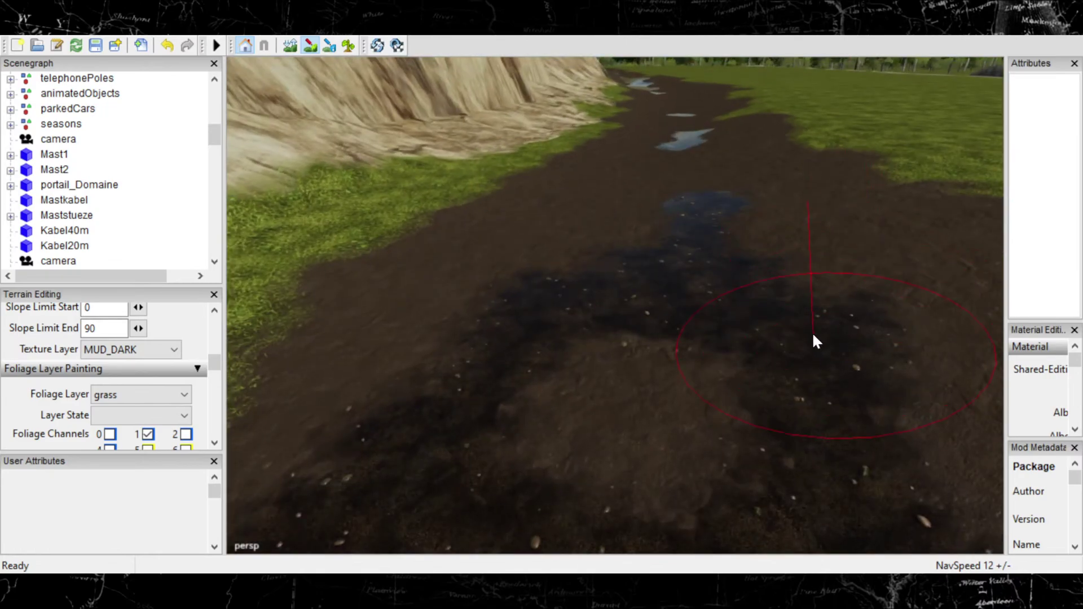
Step: Paint MUD_DARK over the water's edges where the stream is widest, leaving a narrower, irregular channel
{"action": "left_click_drag", "start_coordinate": [811, 331], "coordinate": [787, 354]}
{"action": "mouse_move", "coordinate": [679, 208]}
{"action": "middle_mouse_down", "text": "alt"}
{"action": "mouse_move", "coordinate": [641, 205]}
{"action": "mouse_move", "coordinate": [653, 164]}
{"action": "mouse_move", "coordinate": [643, 184]}
{"action": "mouse_move", "coordinate": [653, 168]}
{"action": "mouse_move", "coordinate": [573, 165]}
{"action": "mouse_move", "coordinate": [591, 158]}
{"action": "mouse_move", "coordinate": [593, 128]}
{"action": "mouse_move", "coordinate": [578, 129]}
{"action": "middle_mouse_up", "text": "alt"}
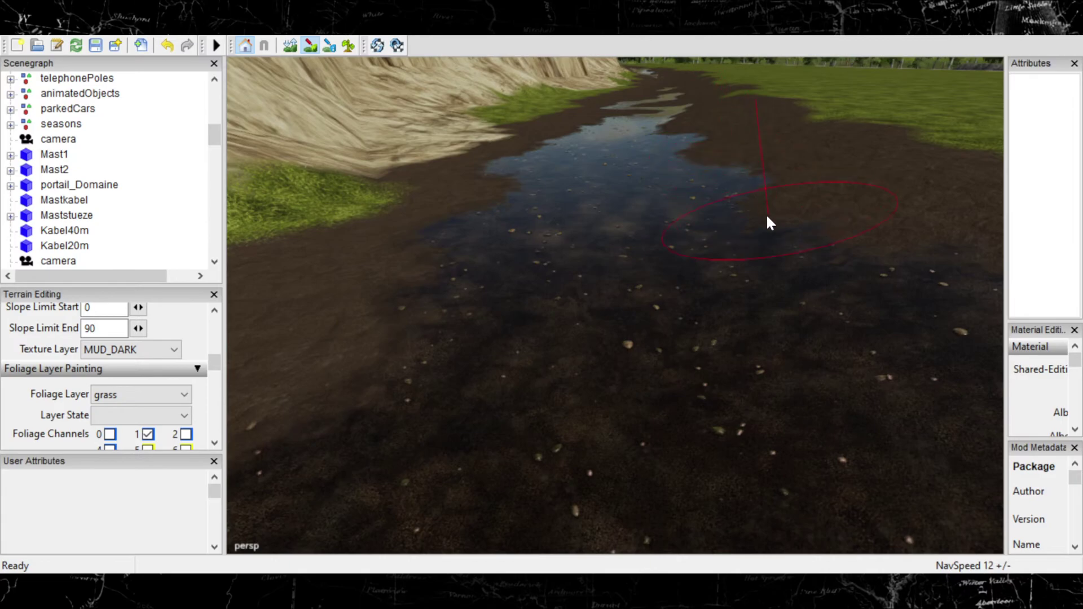
{"action": "left_click_drag", "start_coordinate": [813, 247], "coordinate": [826, 277]}
{"action": "scroll", "coordinate": [741, 224], "scroll_direction": "down", "scroll_amount": 5}
{"action": "scroll", "coordinate": [741, 227], "scroll_direction": "up", "scroll_amount": 5}
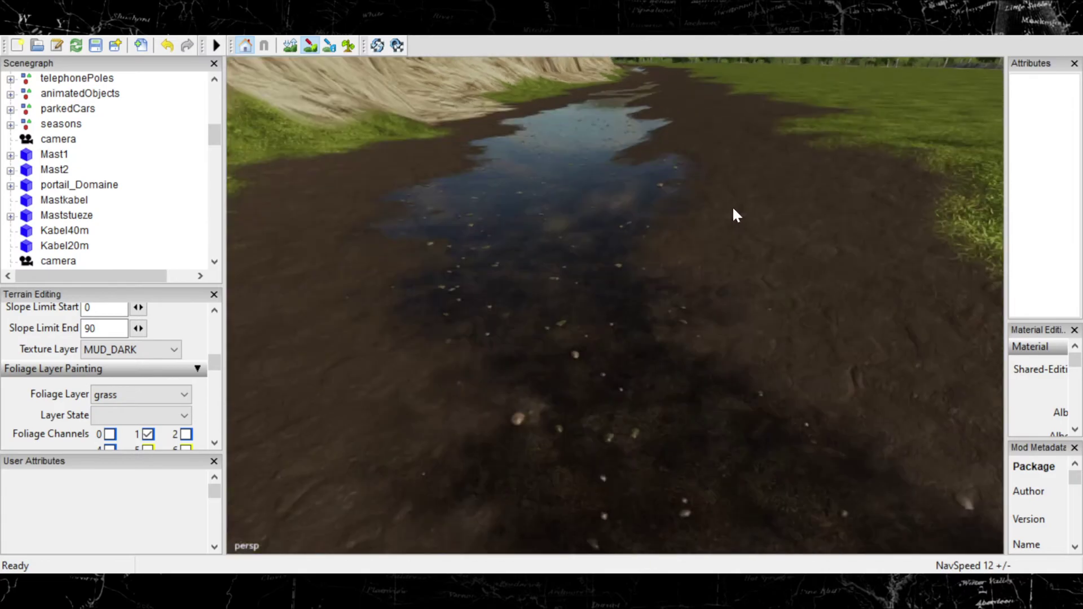
{"action": "left_click_drag", "start_coordinate": [734, 207], "coordinate": [729, 213], "text": "alt"}
{"action": "scroll", "coordinate": [729, 219], "scroll_direction": "down", "scroll_amount": 3}
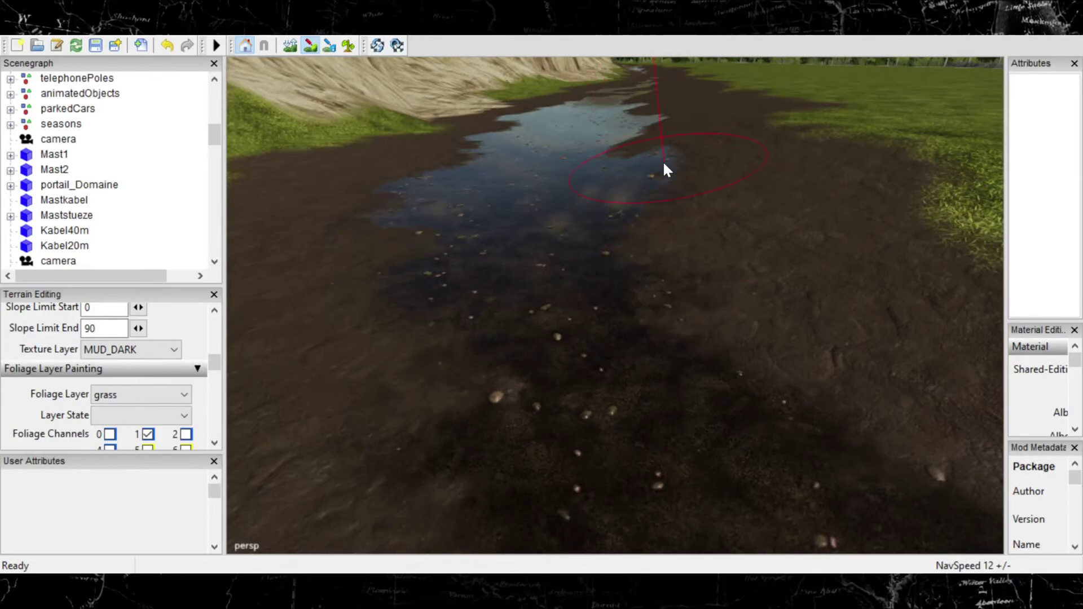
{"action": "mouse_move", "coordinate": [633, 189]}
{"action": "left_mouse_down"}
{"action": "mouse_move", "coordinate": [621, 189]}
{"action": "mouse_move", "coordinate": [646, 165]}
{"action": "mouse_move", "coordinate": [714, 145]}
{"action": "left_mouse_up"}
{"action": "scroll", "coordinate": [670, 157], "scroll_direction": "down", "scroll_amount": 8}
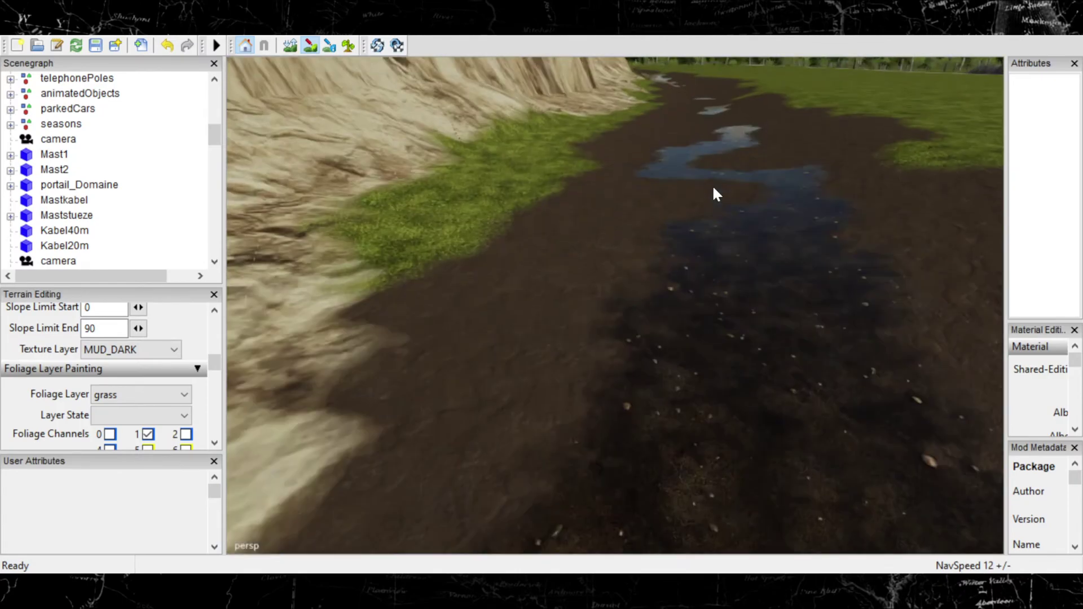
Step: Paint a winding waterPuddle01 channel through the mud-covered stretch to join the isolated puddles, undoing and repainting the first stroke
{"action": "mouse_move", "coordinate": [714, 194]}
{"action": "left_mouse_down", "text": "alt"}
{"action": "mouse_move", "coordinate": [705, 216]}
{"action": "mouse_move", "coordinate": [714, 200]}
{"action": "left_mouse_up", "text": "alt"}
{"action": "scroll", "coordinate": [715, 206], "scroll_direction": "up", "scroll_amount": 4}
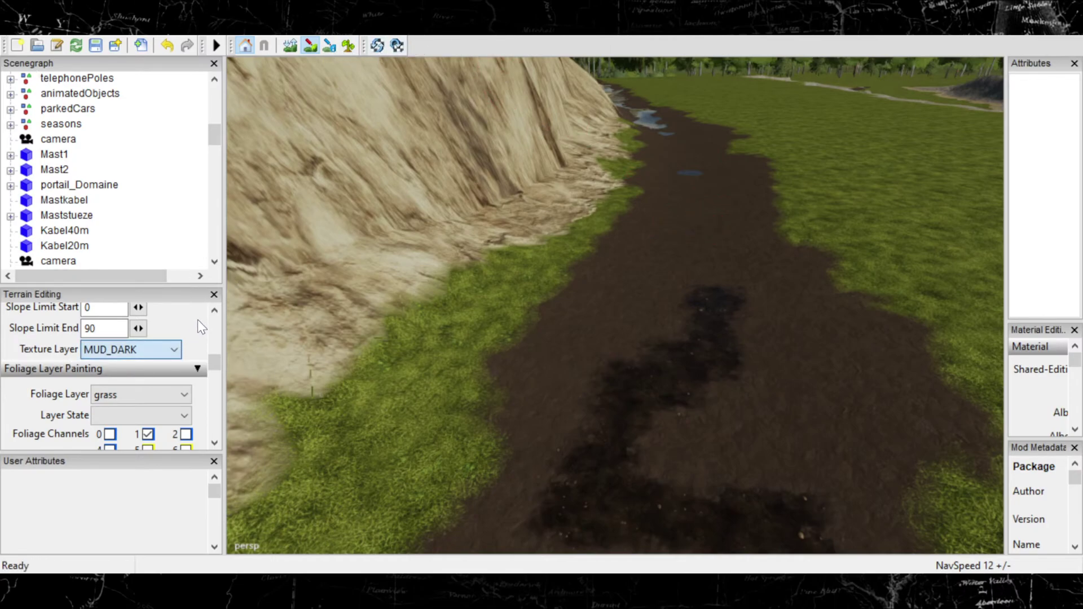
{"action": "scroll", "coordinate": [78, 176], "scroll_direction": "down", "scroll_amount": 2}
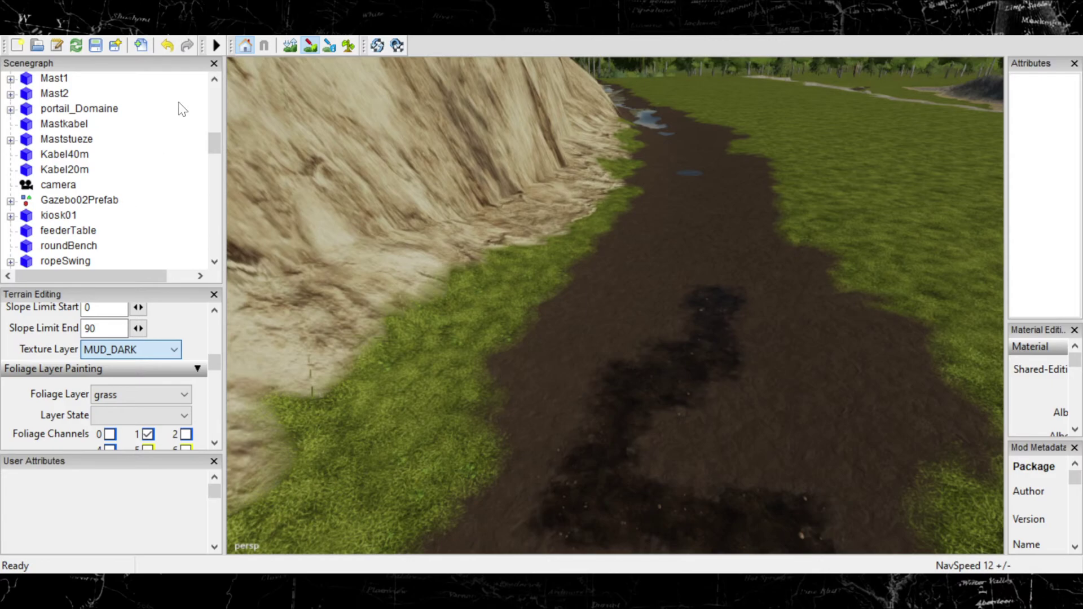
{"action": "key", "text": "Down"}
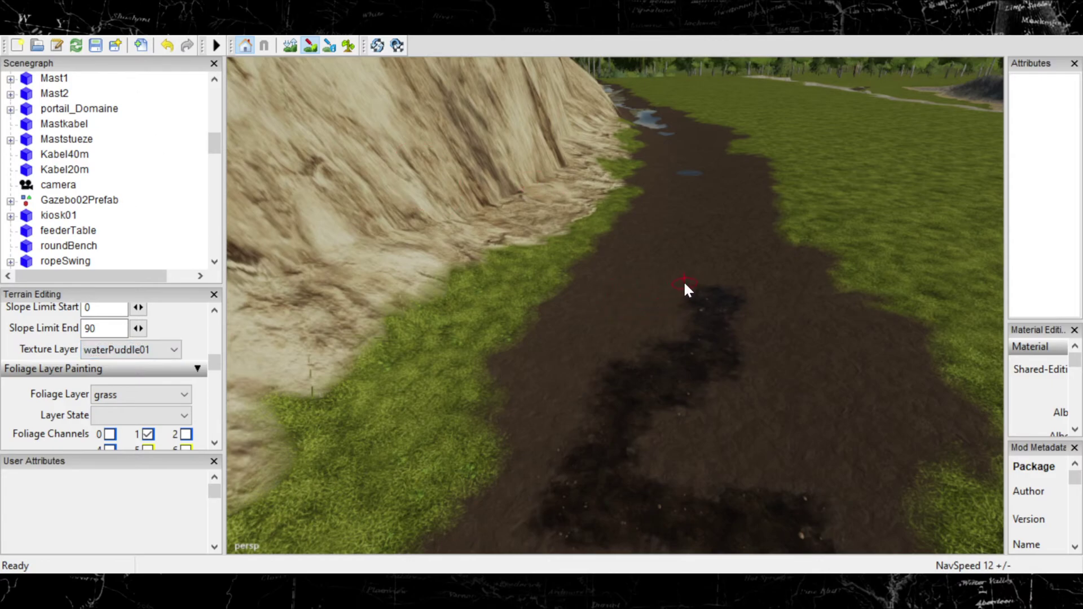
{"action": "left_click_drag", "start_coordinate": [682, 280], "coordinate": [665, 253]}
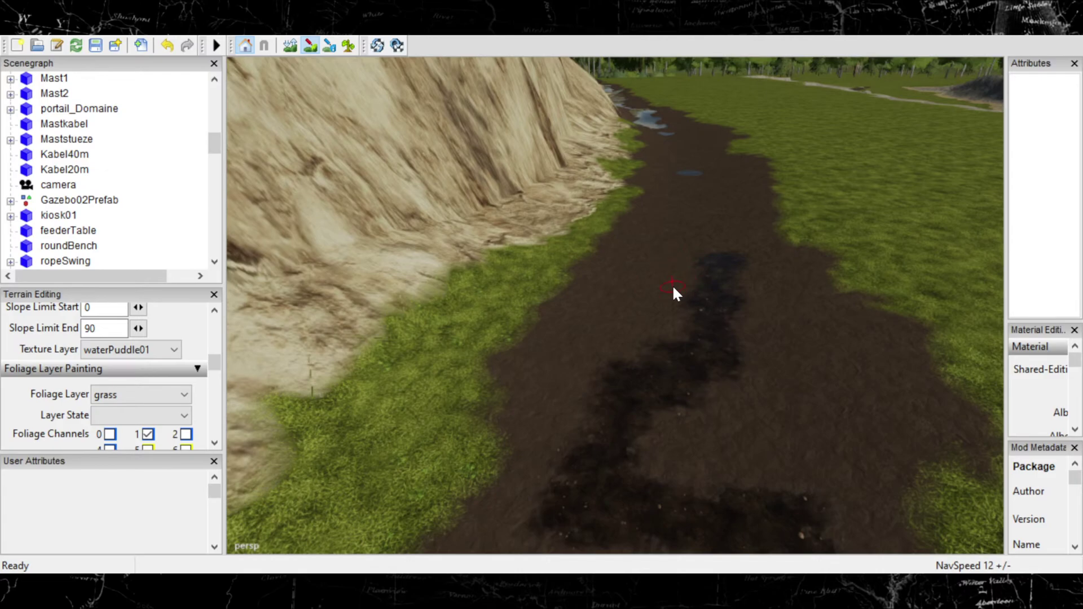
{"action": "key", "text": "ctrl+z"}
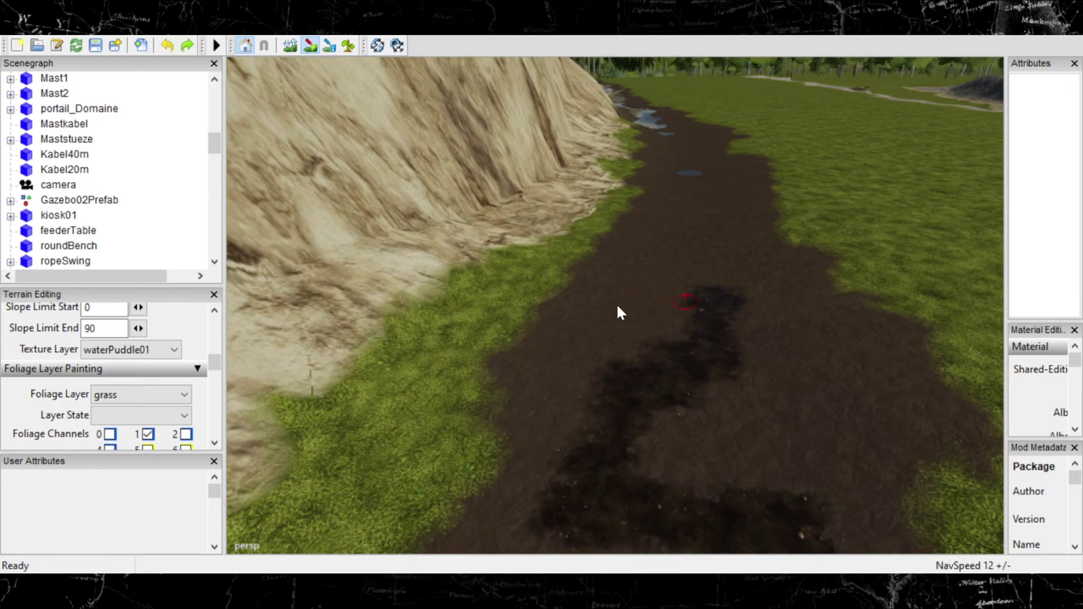
{"action": "mouse_move", "coordinate": [656, 296]}
{"action": "left_mouse_down"}
{"action": "mouse_move", "coordinate": [610, 273]}
{"action": "mouse_move", "coordinate": [628, 264]}
{"action": "left_mouse_up"}
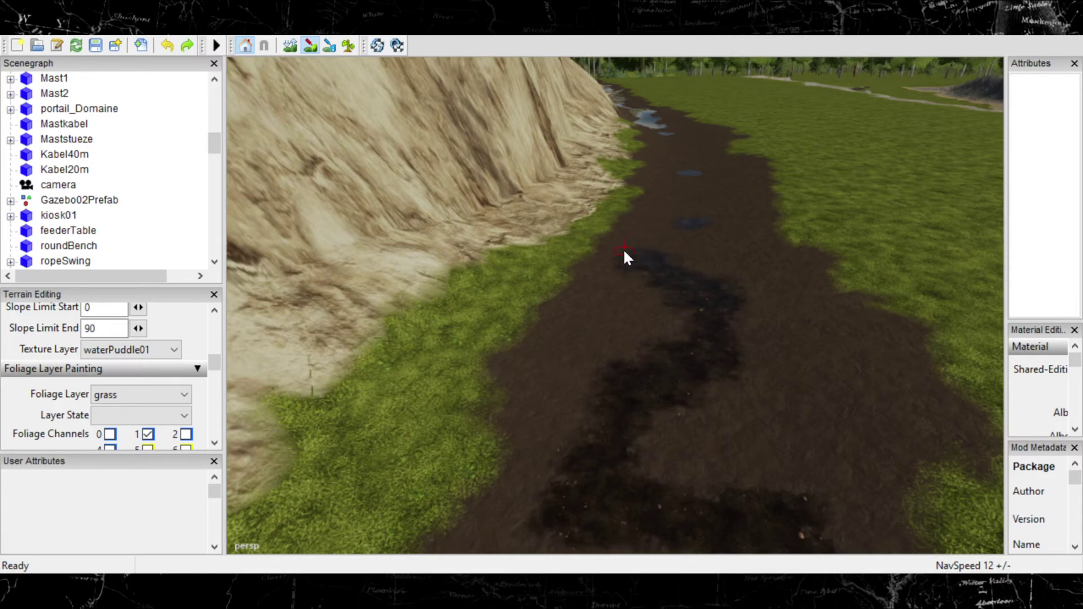
{"action": "mouse_move", "coordinate": [608, 237]}
{"action": "left_mouse_down"}
{"action": "mouse_move", "coordinate": [648, 226]}
{"action": "mouse_move", "coordinate": [623, 224]}
{"action": "left_mouse_up"}
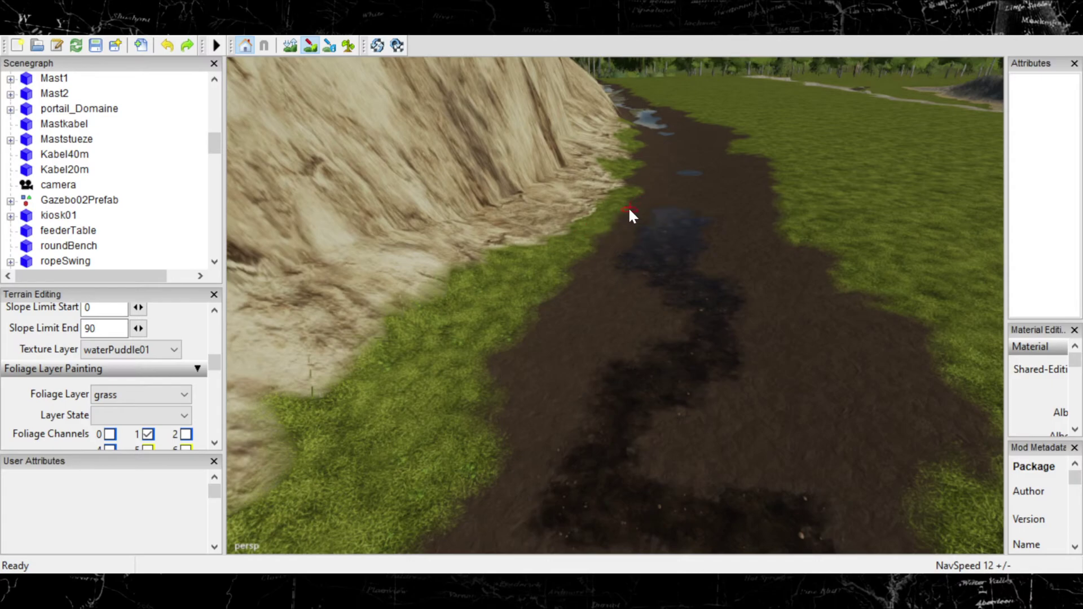
{"action": "left_click_drag", "start_coordinate": [628, 207], "coordinate": [609, 194]}
{"action": "mouse_move", "coordinate": [651, 163]}
{"action": "left_mouse_down"}
{"action": "mouse_move", "coordinate": [660, 159]}
{"action": "mouse_move", "coordinate": [646, 168]}
{"action": "mouse_move", "coordinate": [636, 157]}
{"action": "left_mouse_up"}
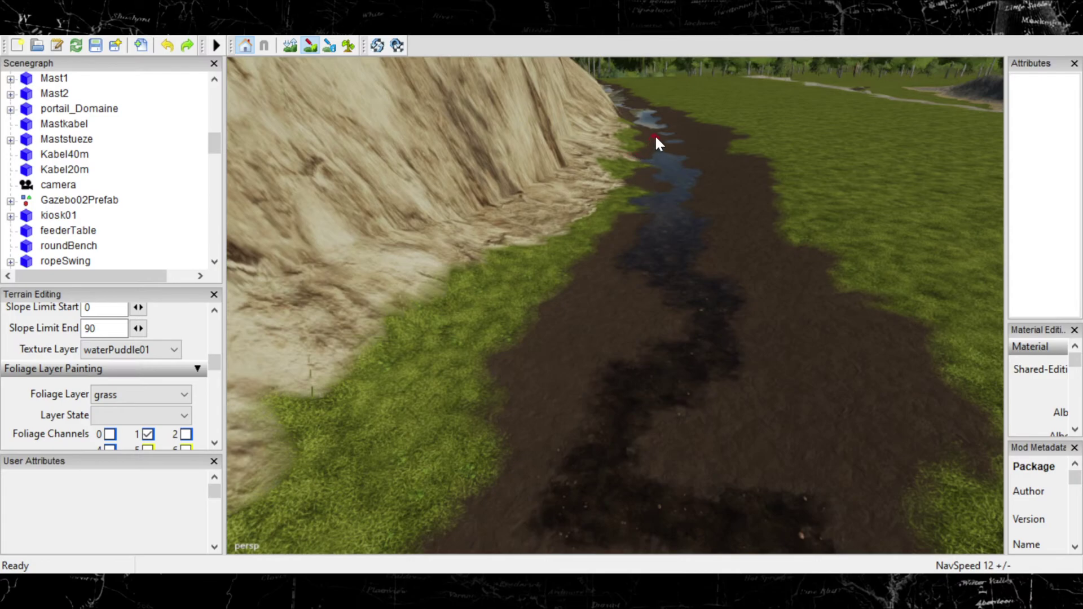
Step: Continue the waterPuddle01 channel through the remaining muddy gaps beside the grass patches below the steep bank
{"action": "scroll", "coordinate": [664, 141], "scroll_direction": "up", "scroll_amount": 5}
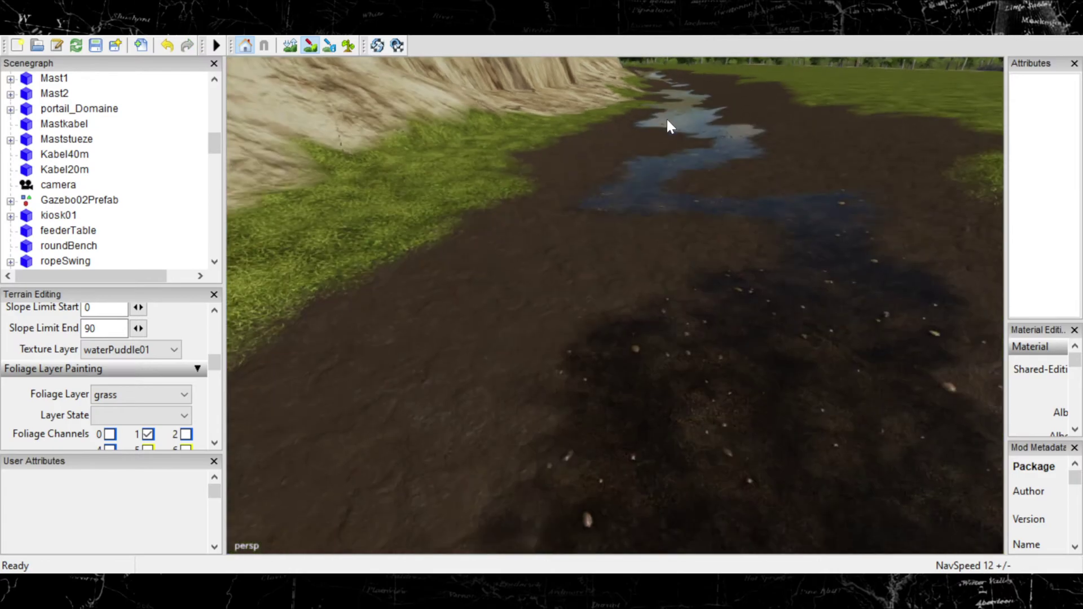
{"action": "scroll", "coordinate": [658, 170], "scroll_direction": "down", "scroll_amount": 5}
{"action": "scroll", "coordinate": [745, 141], "scroll_direction": "up", "scroll_amount": 3}
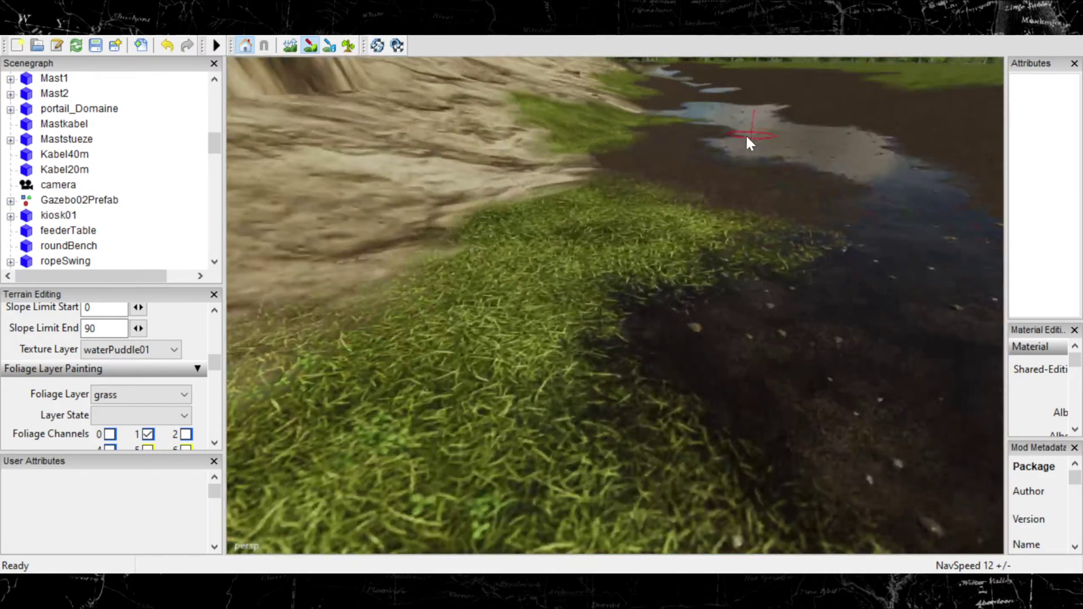
{"action": "scroll", "coordinate": [733, 158], "scroll_direction": "down", "scroll_amount": 3}
{"action": "scroll", "coordinate": [723, 167], "scroll_direction": "up", "scroll_amount": 1}
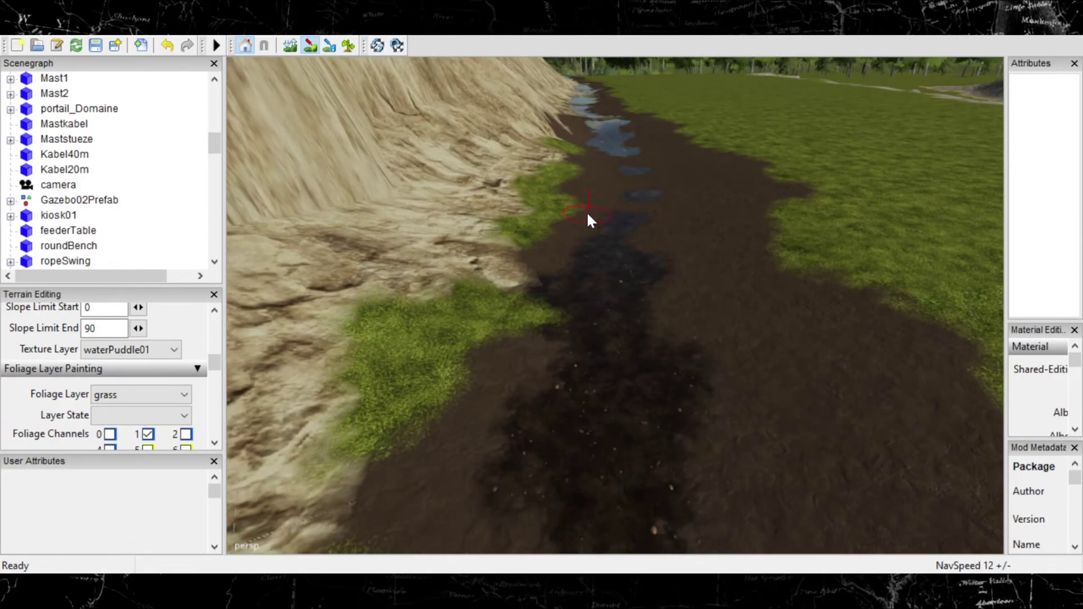
{"action": "mouse_move", "coordinate": [595, 189]}
{"action": "left_mouse_down"}
{"action": "mouse_move", "coordinate": [620, 173]}
{"action": "mouse_move", "coordinate": [614, 151]}
{"action": "left_mouse_up"}
{"action": "scroll", "coordinate": [621, 162], "scroll_direction": "up", "scroll_amount": 3}
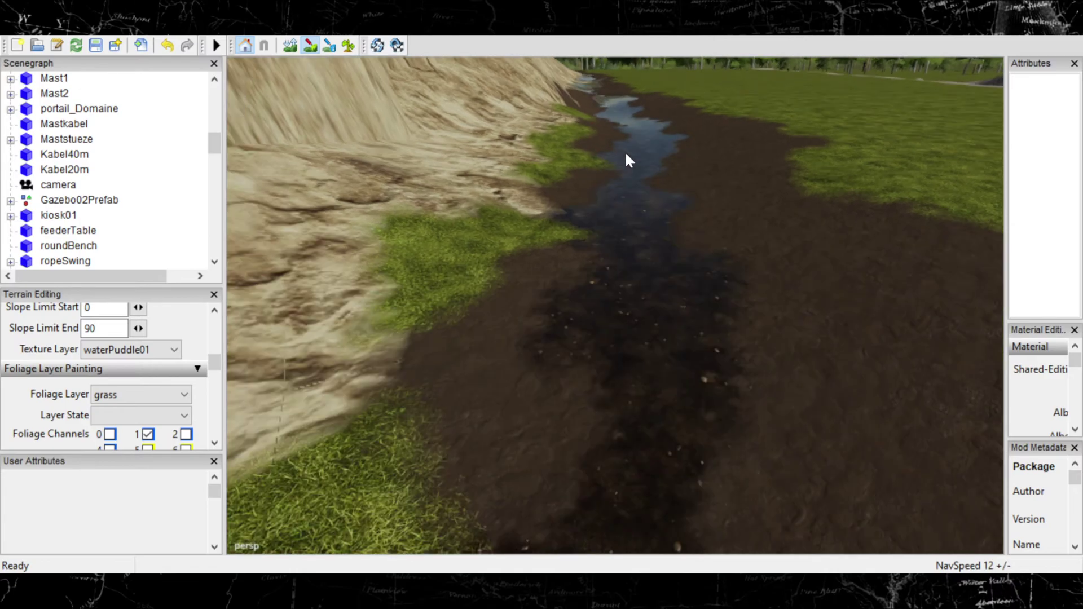
Step: Cover the grass patches between the stream and the sandy bank with MUD_DARK, undoing one stroke that crosses the water
{"action": "mouse_move", "coordinate": [627, 145]}
{"action": "right_mouse_down"}
{"action": "mouse_move", "coordinate": [546, 178]}
{"action": "mouse_move", "coordinate": [582, 161]}
{"action": "mouse_move", "coordinate": [594, 107]}
{"action": "mouse_move", "coordinate": [425, 117]}
{"action": "mouse_move", "coordinate": [609, 173]}
{"action": "mouse_move", "coordinate": [715, 138]}
{"action": "mouse_move", "coordinate": [685, 193]}
{"action": "mouse_move", "coordinate": [746, 152]}
{"action": "mouse_move", "coordinate": [724, 203]}
{"action": "mouse_move", "coordinate": [803, 170]}
{"action": "mouse_move", "coordinate": [793, 199]}
{"action": "mouse_move", "coordinate": [808, 208]}
{"action": "mouse_move", "coordinate": [793, 212]}
{"action": "right_mouse_up"}
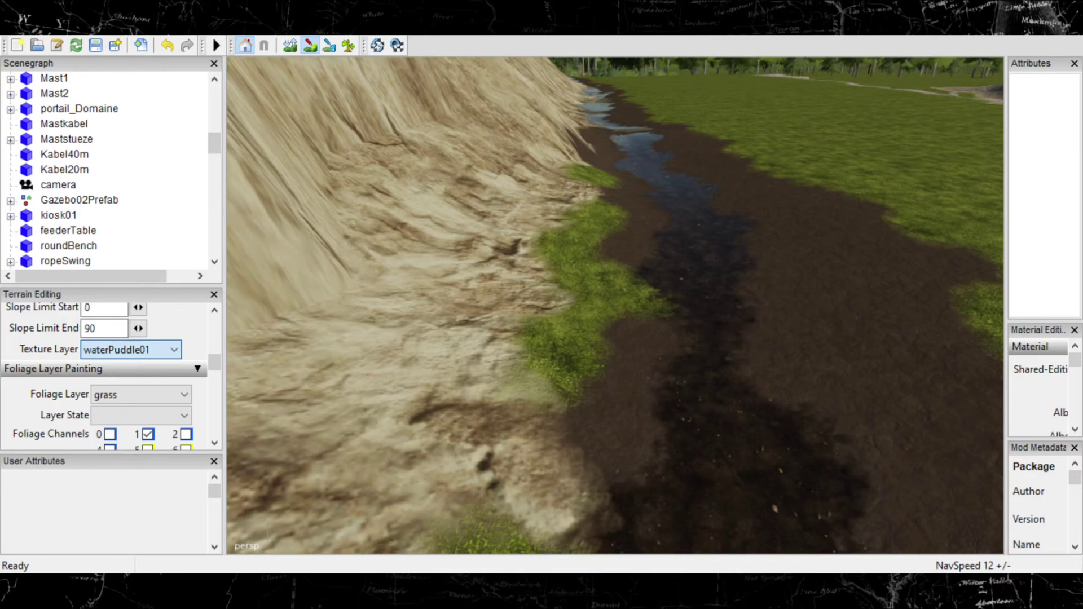
{"action": "scroll", "coordinate": [130, 349], "scroll_direction": "down", "scroll_amount": 1}
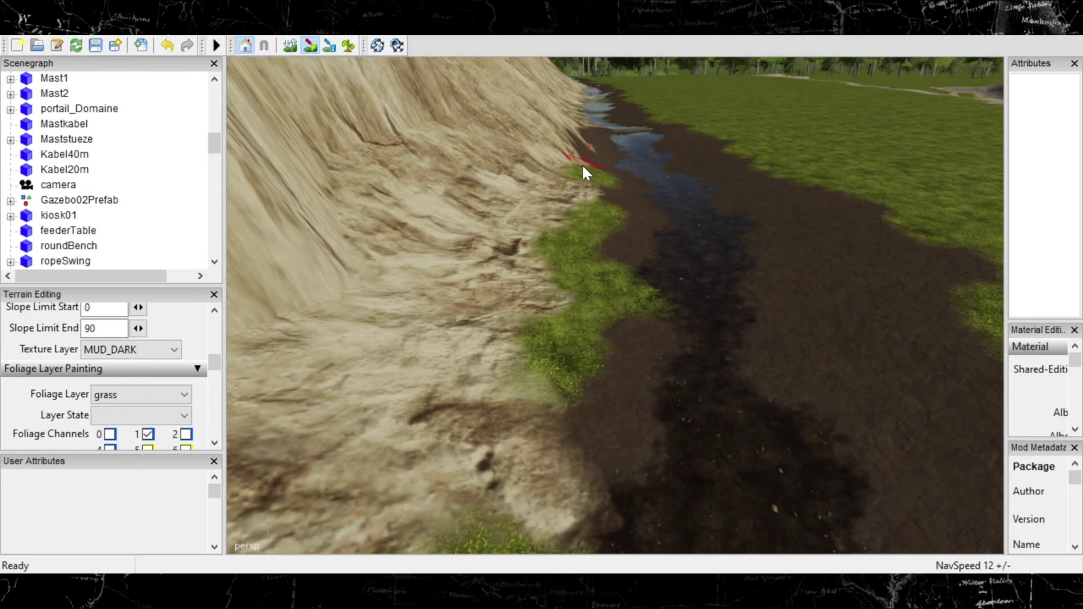
{"action": "left_click_drag", "start_coordinate": [600, 262], "coordinate": [605, 309]}
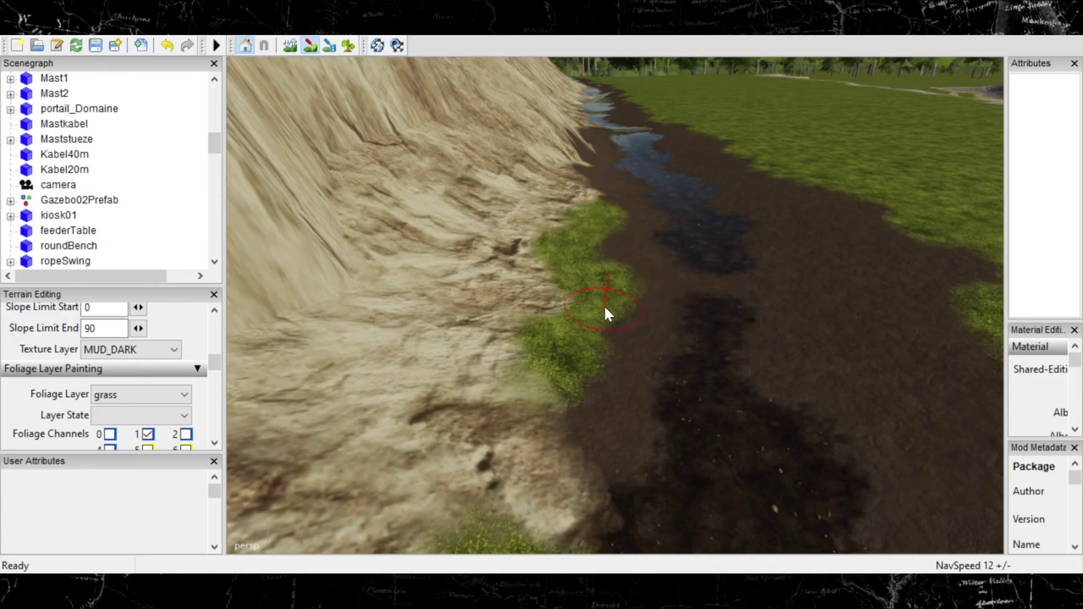
{"action": "key", "text": "ctrl+z"}
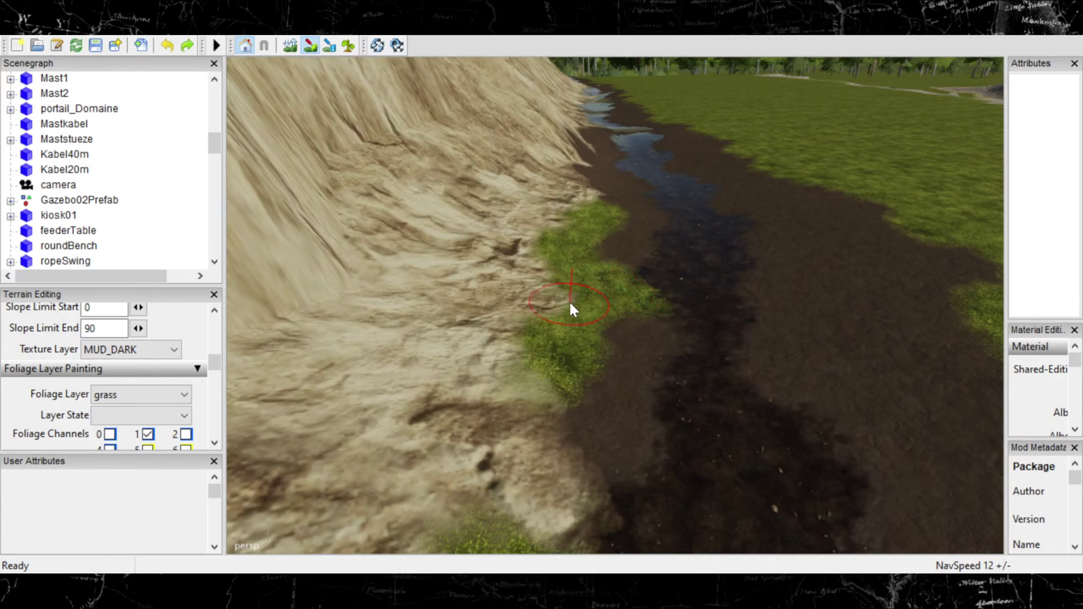
{"action": "mouse_move", "coordinate": [548, 313]}
{"action": "left_mouse_down"}
{"action": "mouse_move", "coordinate": [545, 276]}
{"action": "mouse_move", "coordinate": [589, 205]}
{"action": "left_mouse_up"}
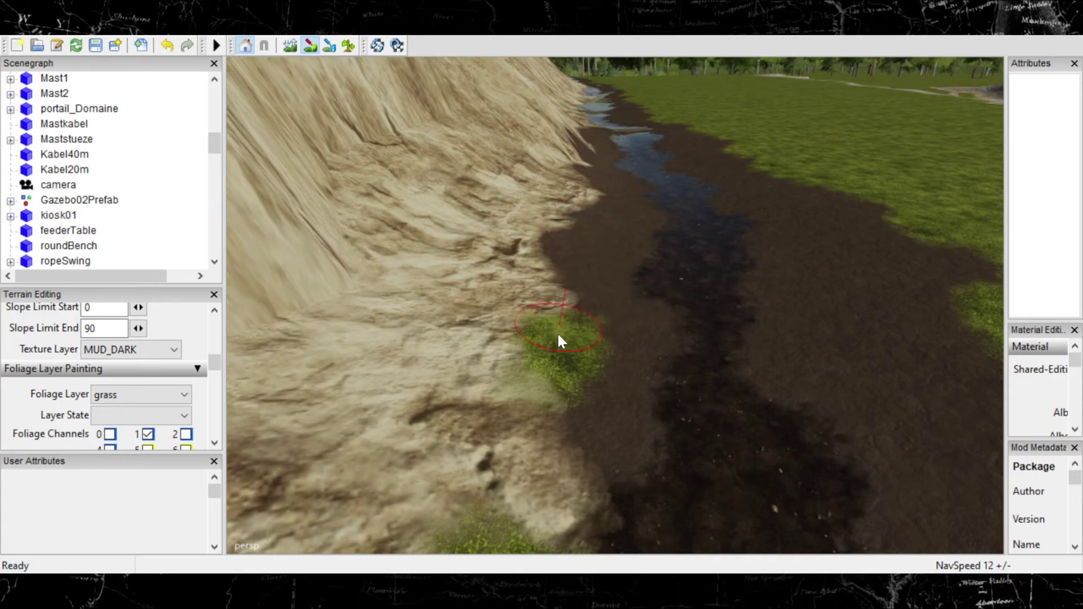
{"action": "left_click_drag", "start_coordinate": [535, 346], "coordinate": [472, 344]}
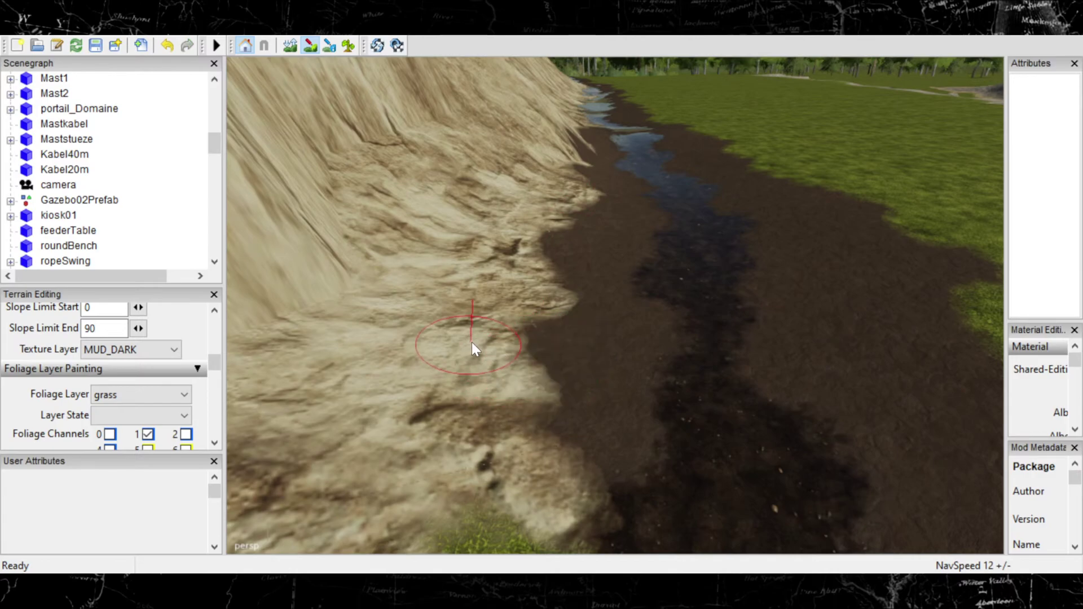
Step: Paint MUD_DARK over further grass patches along the foot of the sandy bank, undoing strokes that spill into the stream
{"action": "mouse_move", "coordinate": [597, 310]}
{"action": "right_mouse_down"}
{"action": "mouse_move", "coordinate": [546, 327]}
{"action": "mouse_move", "coordinate": [583, 326]}
{"action": "mouse_move", "coordinate": [588, 294]}
{"action": "mouse_move", "coordinate": [649, 304]}
{"action": "right_mouse_up"}
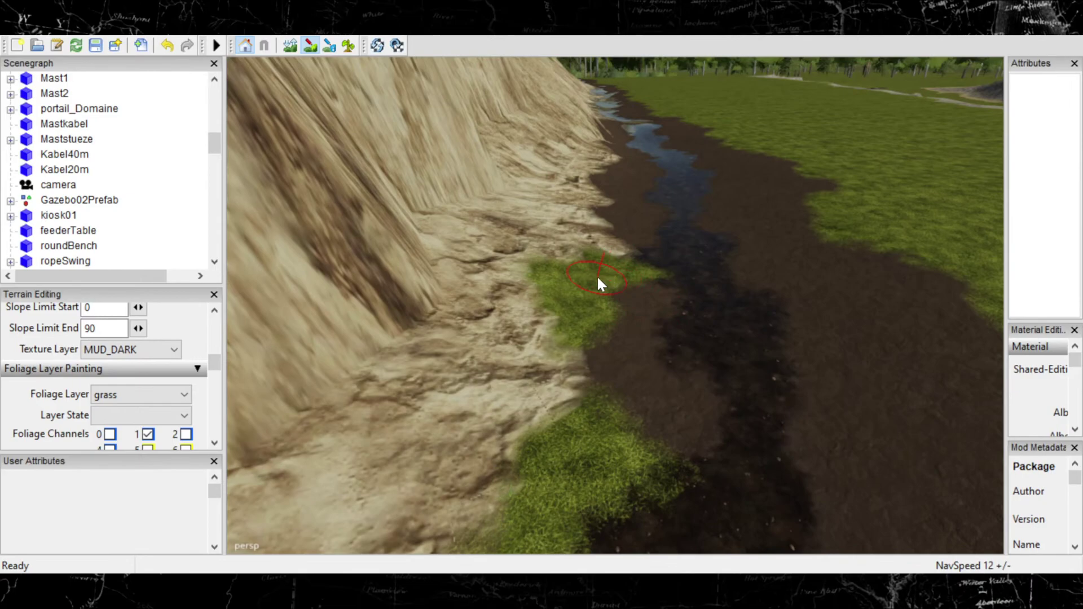
{"action": "mouse_move", "coordinate": [624, 275]}
{"action": "left_mouse_down"}
{"action": "mouse_move", "coordinate": [600, 282]}
{"action": "mouse_move", "coordinate": [597, 273]}
{"action": "left_mouse_up"}
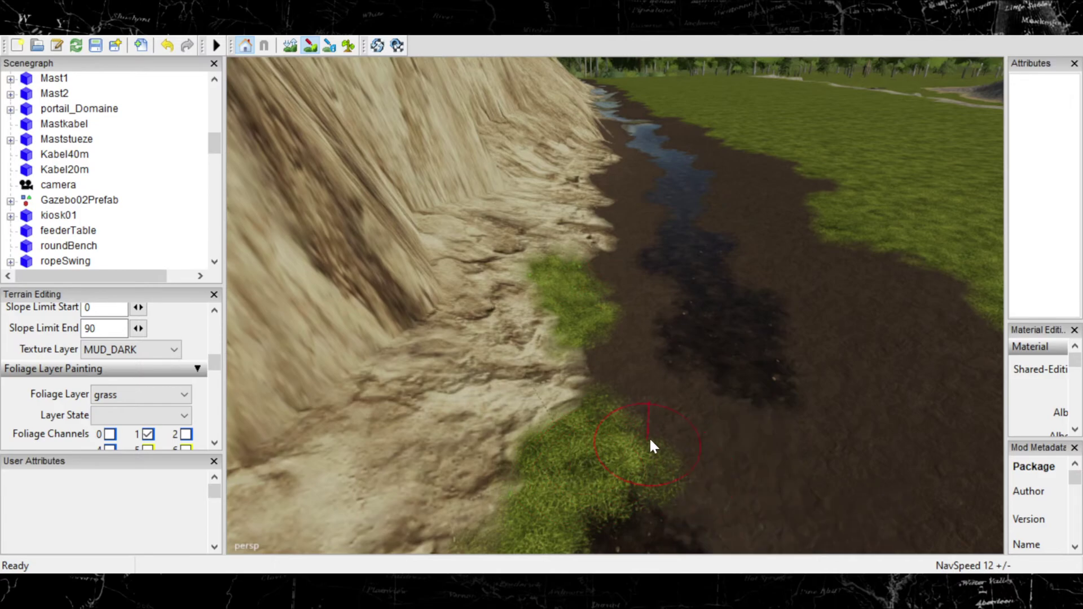
{"action": "left_click_drag", "start_coordinate": [655, 436], "coordinate": [695, 428]}
{"action": "scroll", "coordinate": [597, 433], "scroll_direction": "down", "scroll_amount": 4}
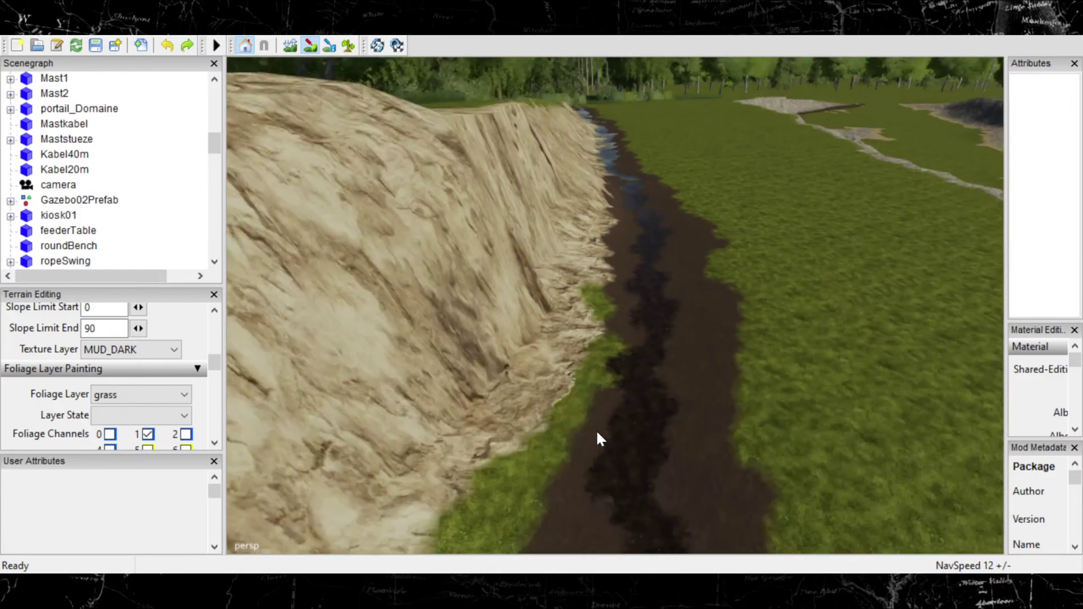
{"action": "middle_click_drag", "start_coordinate": [597, 433], "coordinate": [734, 313], "text": "alt"}
{"action": "scroll", "coordinate": [734, 313], "scroll_direction": "up", "scroll_amount": 3}
{"action": "left_click_drag", "start_coordinate": [735, 319], "coordinate": [584, 274]}
{"action": "mouse_move", "coordinate": [539, 384]}
{"action": "left_mouse_down"}
{"action": "mouse_move", "coordinate": [480, 391]}
{"action": "mouse_move", "coordinate": [560, 368]}
{"action": "mouse_move", "coordinate": [546, 405]}
{"action": "mouse_move", "coordinate": [578, 409]}
{"action": "left_mouse_up"}
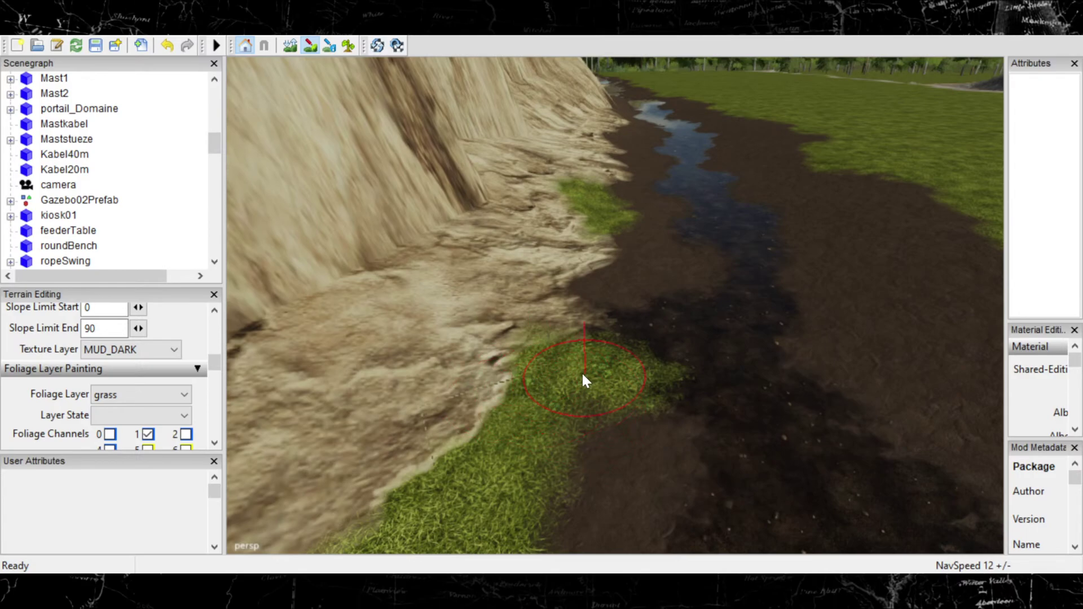
{"action": "key", "text": "ctrl+z"}
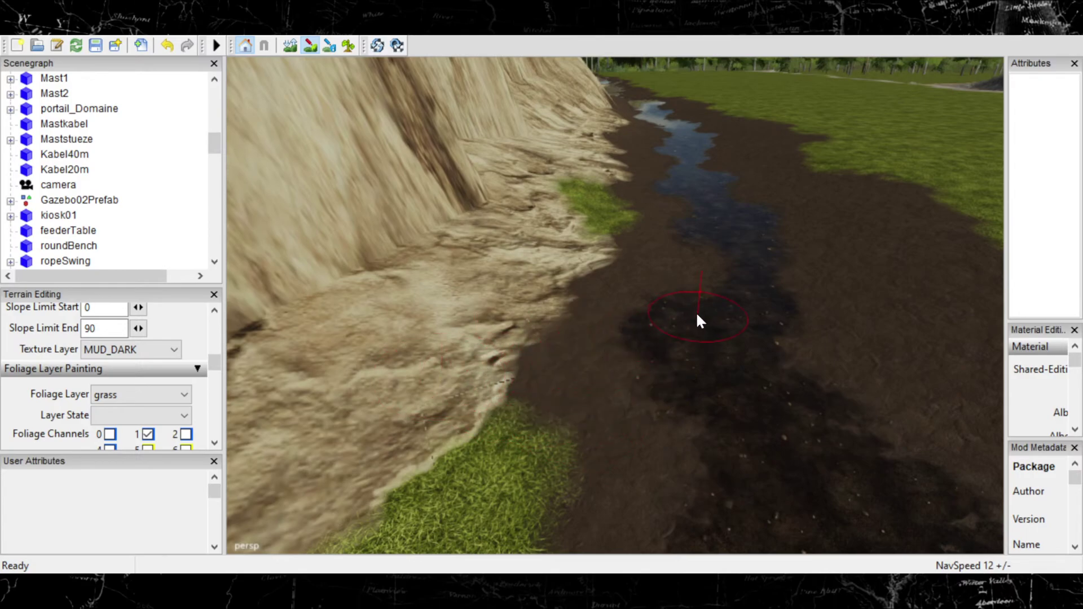
Step: Survey both streams, the large mud area and the surrounding cliffs from above and from ground level
{"action": "scroll", "coordinate": [700, 320], "scroll_direction": "down", "scroll_amount": 15}
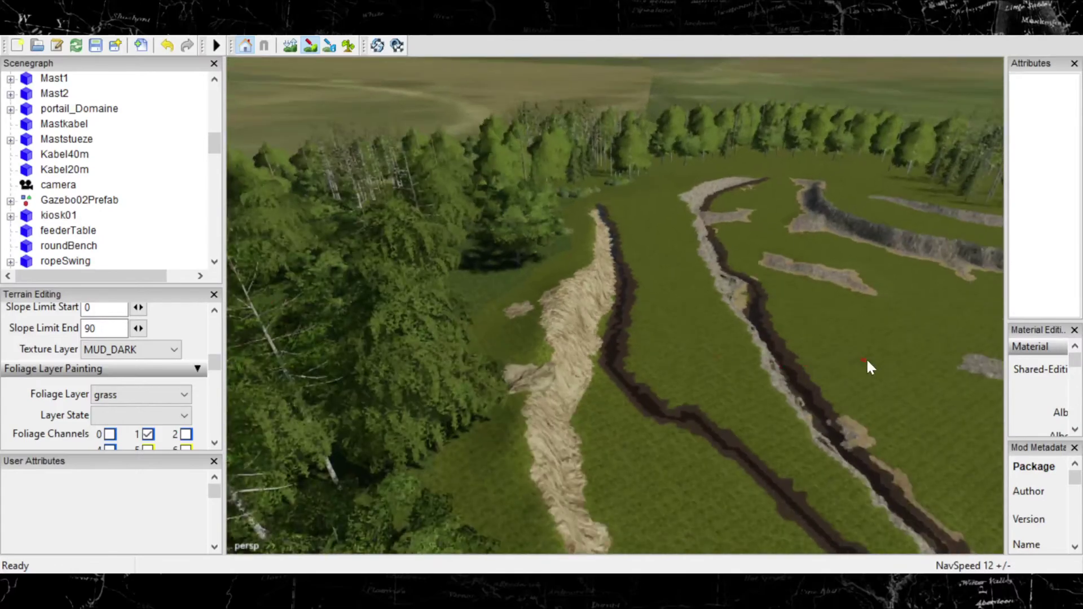
{"action": "middle_click_drag", "start_coordinate": [867, 360], "coordinate": [549, 240], "text": "alt"}
{"action": "mouse_move", "coordinate": [835, 490]}
{"action": "middle_mouse_down", "text": "alt"}
{"action": "mouse_move", "coordinate": [462, 305]}
{"action": "mouse_move", "coordinate": [388, 354]}
{"action": "mouse_move", "coordinate": [592, 242]}
{"action": "mouse_move", "coordinate": [476, 150]}
{"action": "mouse_move", "coordinate": [733, 367]}
{"action": "mouse_move", "coordinate": [588, 386]}
{"action": "mouse_move", "coordinate": [358, 107]}
{"action": "mouse_move", "coordinate": [521, 316]}
{"action": "mouse_move", "coordinate": [513, 259]}
{"action": "mouse_move", "coordinate": [587, 215]}
{"action": "mouse_move", "coordinate": [627, 224]}
{"action": "mouse_move", "coordinate": [628, 246]}
{"action": "mouse_move", "coordinate": [651, 230]}
{"action": "mouse_move", "coordinate": [633, 259]}
{"action": "mouse_move", "coordinate": [709, 316]}
{"action": "mouse_move", "coordinate": [587, 150]}
{"action": "mouse_move", "coordinate": [611, 145]}
{"action": "mouse_move", "coordinate": [610, 160]}
{"action": "middle_mouse_up", "text": "alt"}
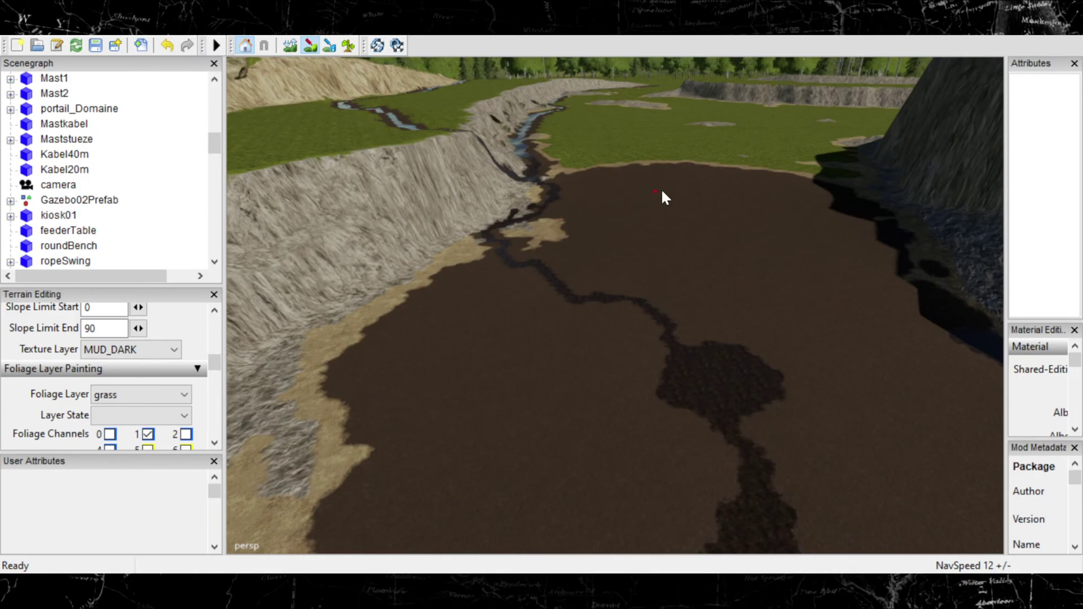
{"action": "middle_click_drag", "start_coordinate": [686, 184], "coordinate": [687, 323], "text": "alt"}
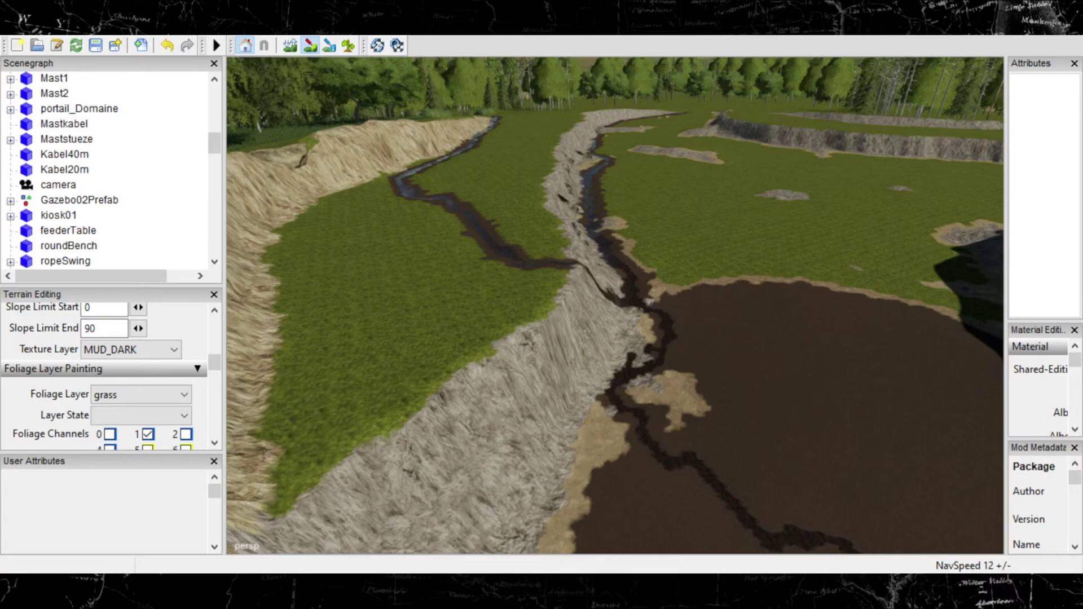
{"action": "right_click_drag", "start_coordinate": [703, 275], "coordinate": [608, 153]}
{"action": "key", "text": "s"}
{"action": "key", "text": "w"}
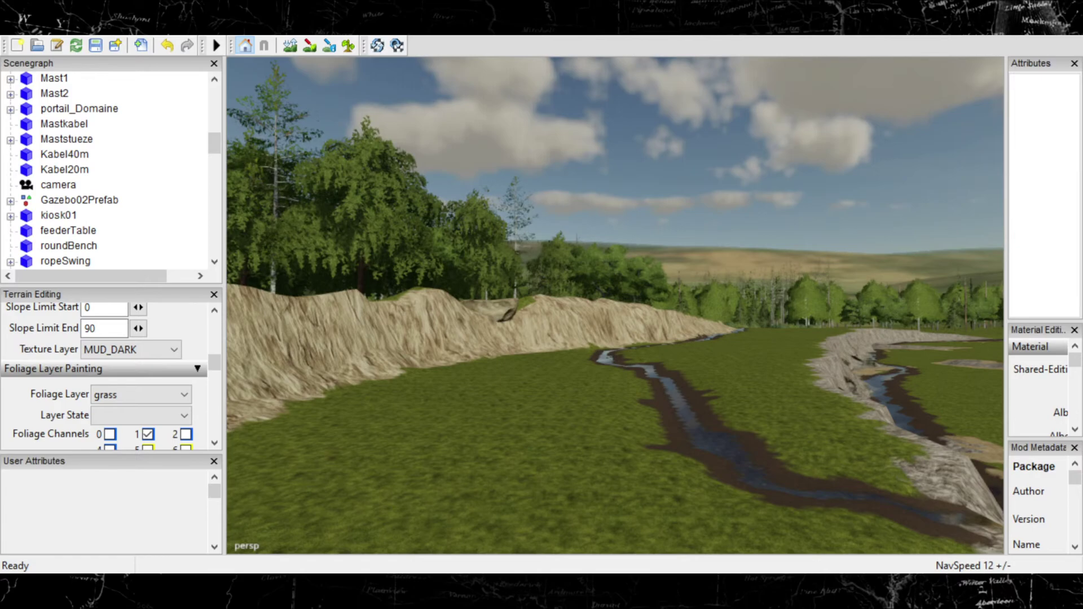
{"action": "right_click_drag", "start_coordinate": [712, 359], "coordinate": [581, 423]}
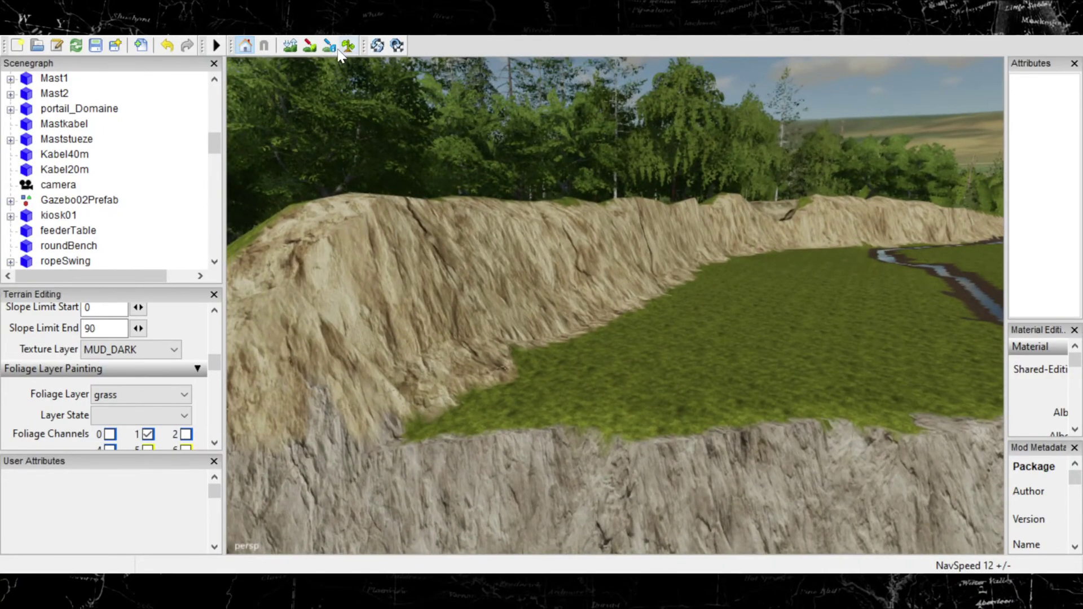
Step: Paint FOREST_GROUND along the border between the green field and the grey cliff, up to the corner by the sandy bank
{"action": "left_click", "coordinate": [305, 46]}
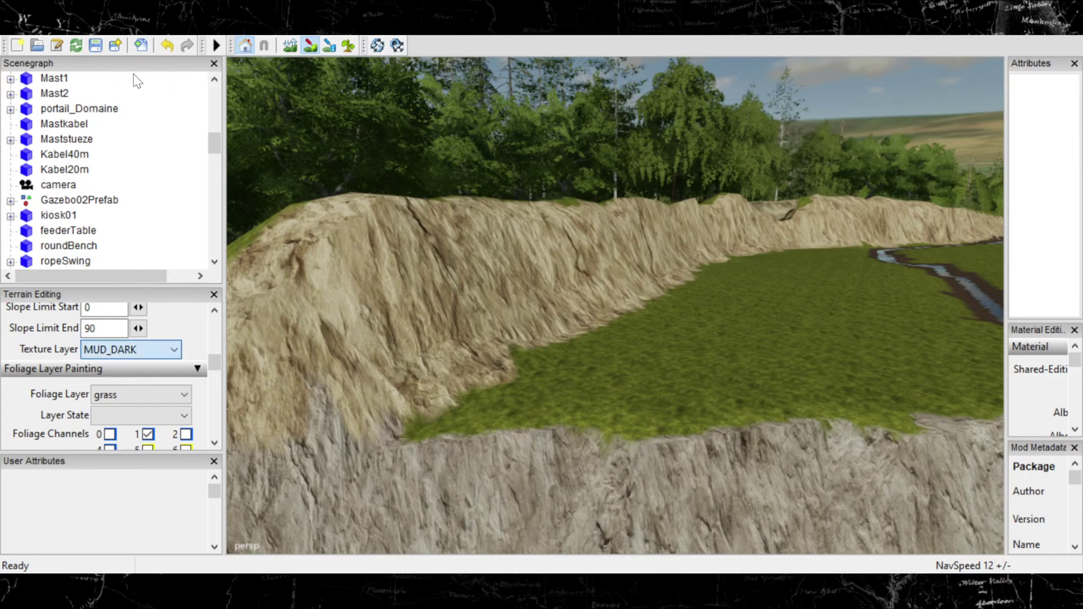
{"action": "key", "text": "Down"}
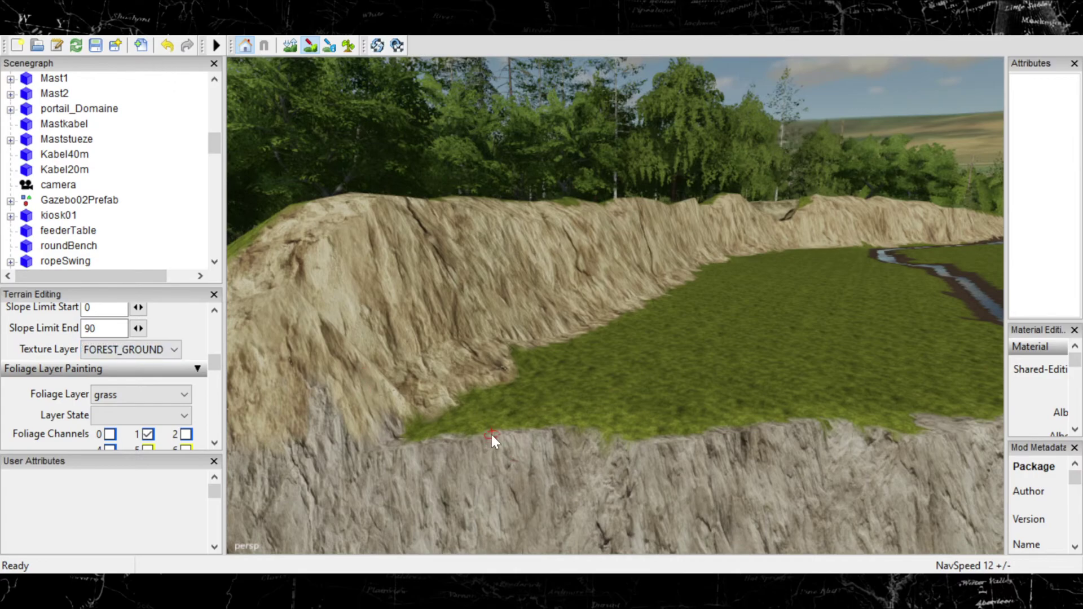
{"action": "mouse_move", "coordinate": [532, 424]}
{"action": "left_mouse_down"}
{"action": "mouse_move", "coordinate": [523, 427]}
{"action": "mouse_move", "coordinate": [526, 417]}
{"action": "mouse_move", "coordinate": [600, 433]}
{"action": "mouse_move", "coordinate": [885, 407]}
{"action": "mouse_move", "coordinate": [952, 415]}
{"action": "mouse_move", "coordinate": [909, 422]}
{"action": "left_mouse_up"}
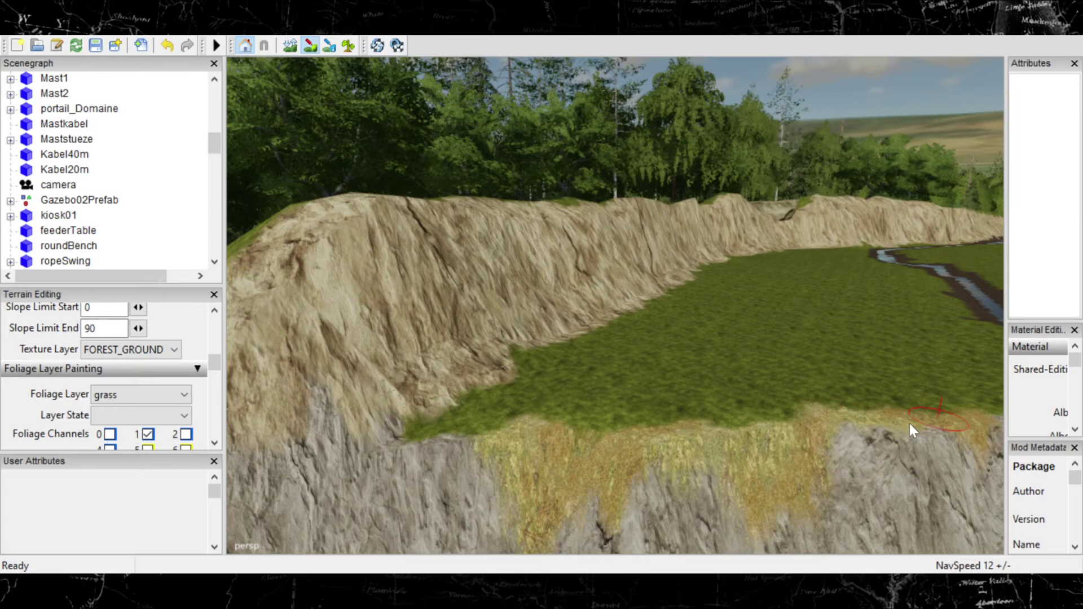
{"action": "mouse_move", "coordinate": [946, 438]}
{"action": "middle_mouse_down"}
{"action": "mouse_move", "coordinate": [510, 425]}
{"action": "mouse_move", "coordinate": [770, 401]}
{"action": "mouse_move", "coordinate": [516, 310]}
{"action": "mouse_move", "coordinate": [453, 325]}
{"action": "mouse_move", "coordinate": [791, 291]}
{"action": "mouse_move", "coordinate": [1021, 325]}
{"action": "mouse_move", "coordinate": [720, 354]}
{"action": "mouse_move", "coordinate": [718, 377]}
{"action": "middle_mouse_up"}
{"action": "mouse_move", "coordinate": [612, 380]}
{"action": "middle_mouse_down"}
{"action": "mouse_move", "coordinate": [747, 357]}
{"action": "mouse_move", "coordinate": [310, 358]}
{"action": "mouse_move", "coordinate": [769, 357]}
{"action": "mouse_move", "coordinate": [361, 400]}
{"action": "mouse_move", "coordinate": [283, 373]}
{"action": "mouse_move", "coordinate": [259, 387]}
{"action": "mouse_move", "coordinate": [754, 369]}
{"action": "mouse_move", "coordinate": [553, 386]}
{"action": "mouse_move", "coordinate": [652, 367]}
{"action": "mouse_move", "coordinate": [663, 347]}
{"action": "mouse_move", "coordinate": [628, 402]}
{"action": "mouse_move", "coordinate": [780, 372]}
{"action": "middle_mouse_up"}
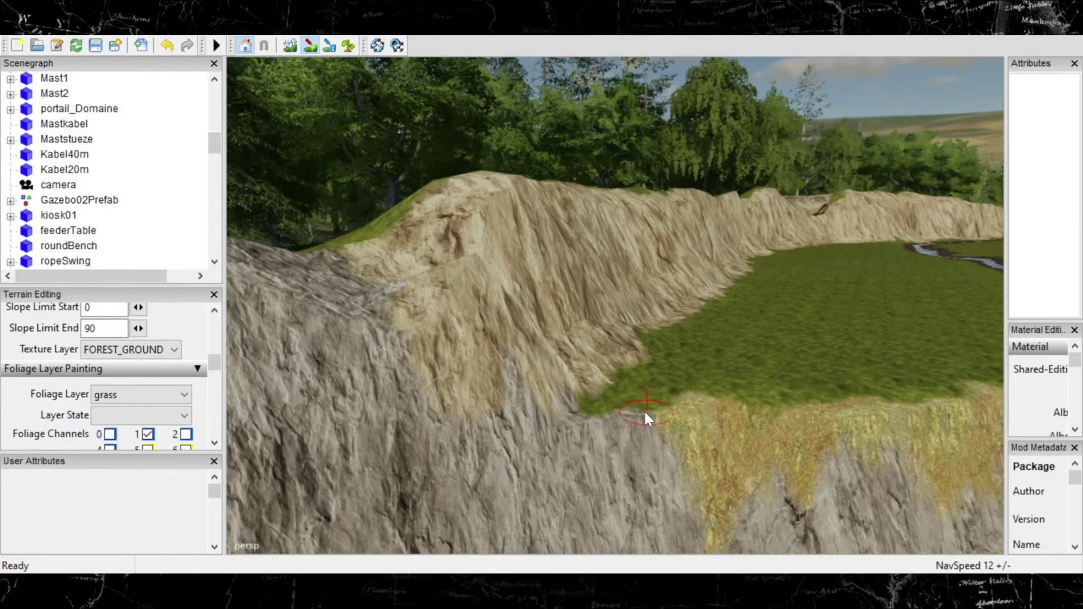
{"action": "left_click_drag", "start_coordinate": [641, 416], "coordinate": [570, 411]}
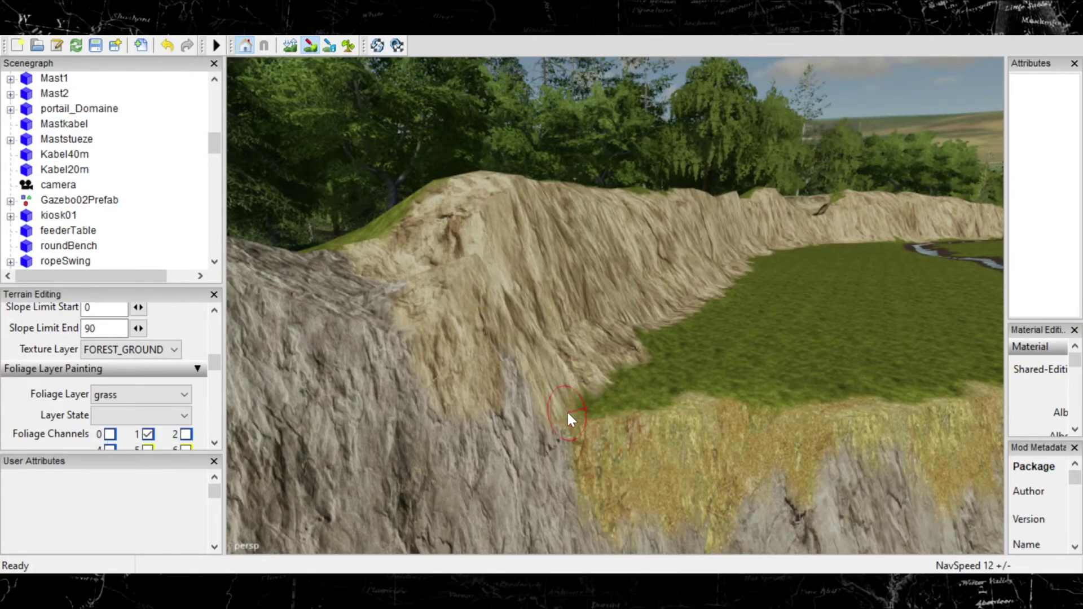
Step: Examine the FOREST_GROUND strip along the cliff edge from close up and from a distance
{"action": "mouse_move", "coordinate": [703, 431]}
{"action": "middle_mouse_down"}
{"action": "mouse_move", "coordinate": [577, 401]}
{"action": "mouse_move", "coordinate": [774, 380]}
{"action": "middle_mouse_up"}
{"action": "scroll", "coordinate": [489, 411], "scroll_direction": "up", "scroll_amount": 5}
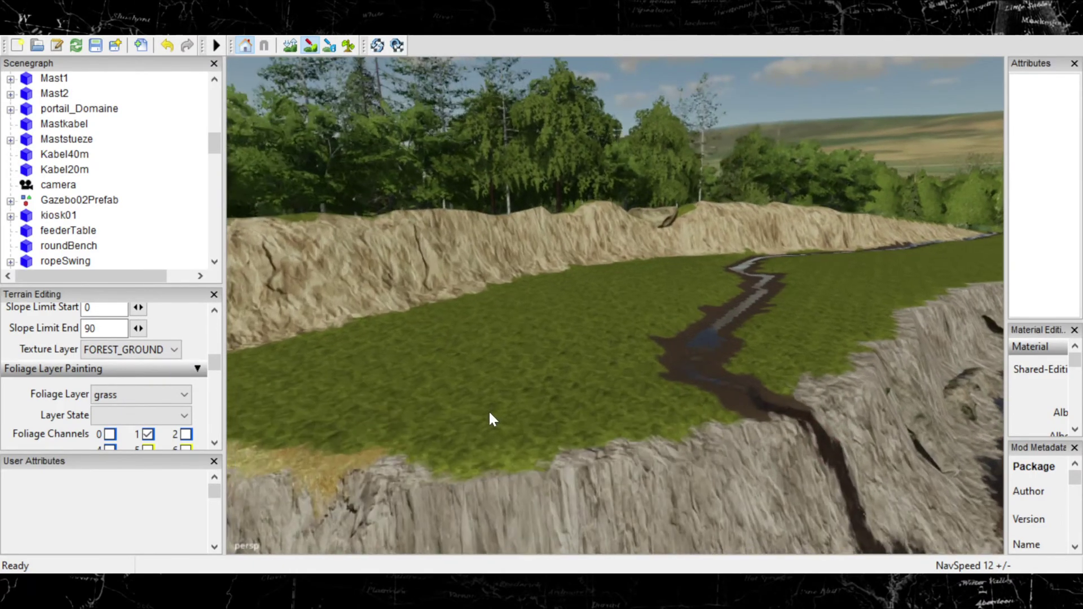
{"action": "scroll", "coordinate": [689, 388], "scroll_direction": "up", "scroll_amount": 3}
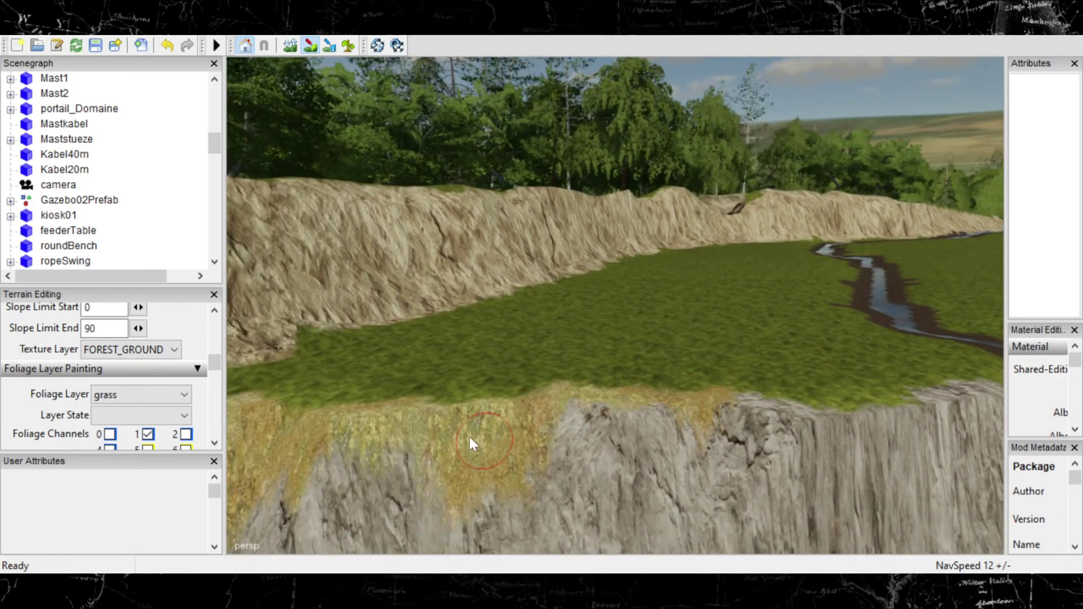
{"action": "scroll", "coordinate": [543, 418], "scroll_direction": "up", "scroll_amount": 3}
{"action": "scroll", "coordinate": [540, 418], "scroll_direction": "up", "scroll_amount": 8}
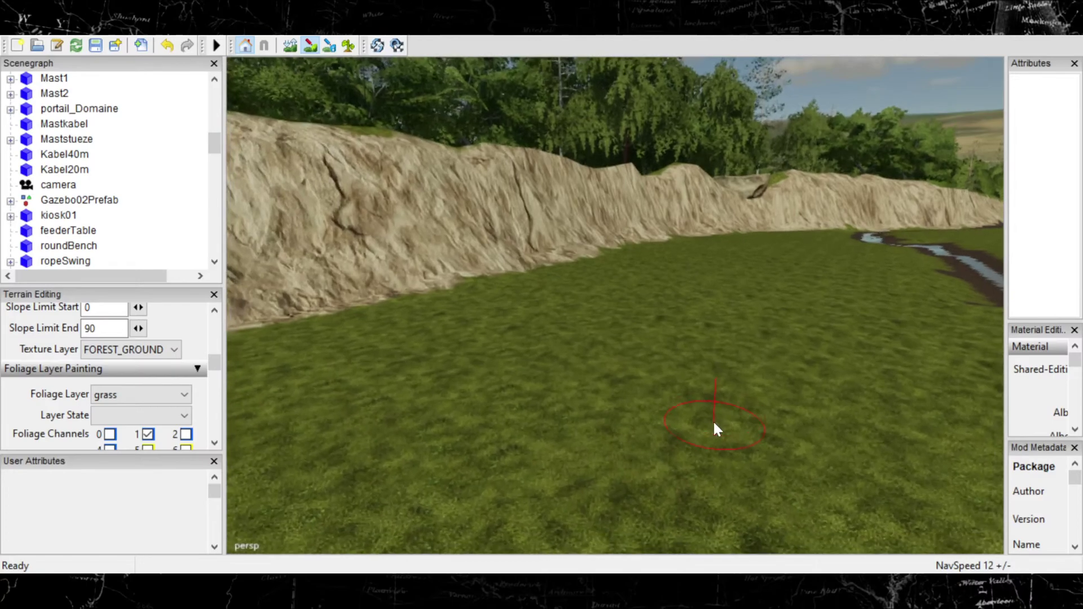
{"action": "scroll", "coordinate": [726, 406], "scroll_direction": "up", "scroll_amount": 4}
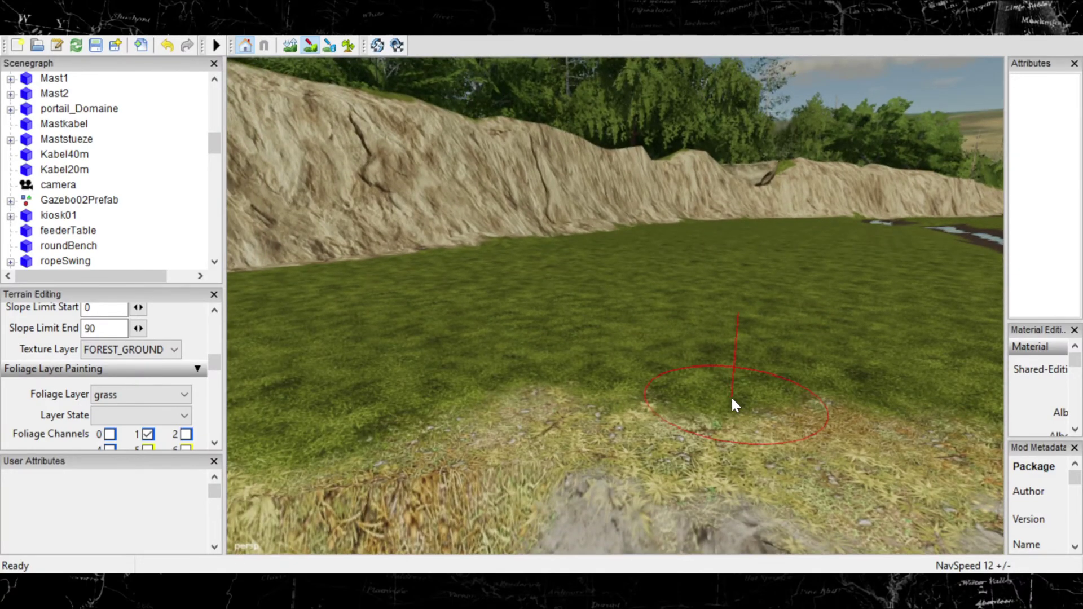
{"action": "scroll", "coordinate": [779, 403], "scroll_direction": "up", "scroll_amount": 2}
{"action": "scroll", "coordinate": [789, 400], "scroll_direction": "down", "scroll_amount": 2}
{"action": "scroll", "coordinate": [798, 399], "scroll_direction": "down", "scroll_amount": 5}
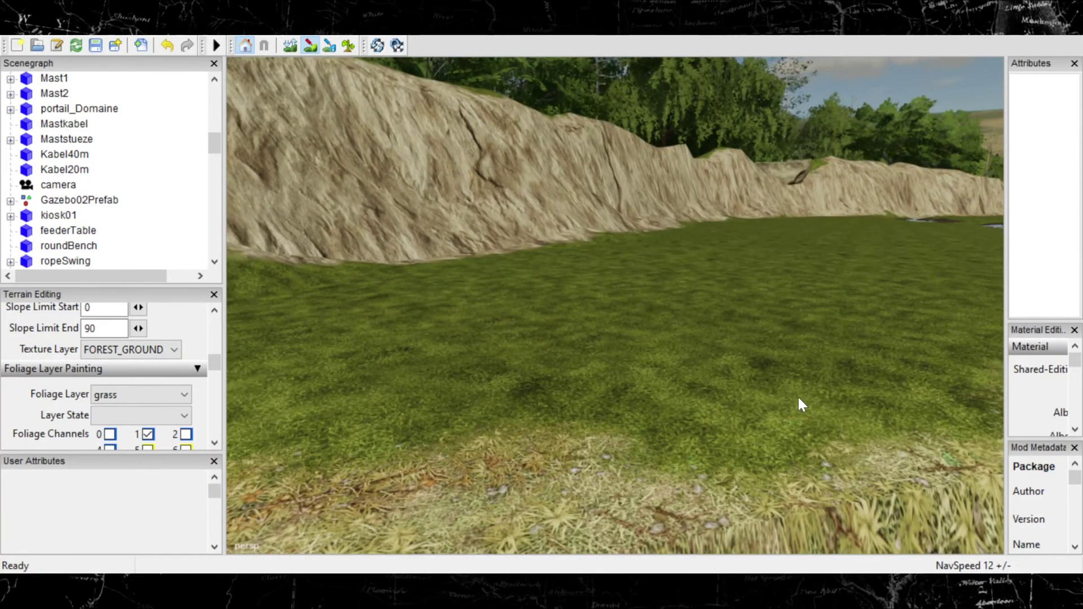
{"action": "scroll", "coordinate": [672, 402], "scroll_direction": "down", "scroll_amount": 5}
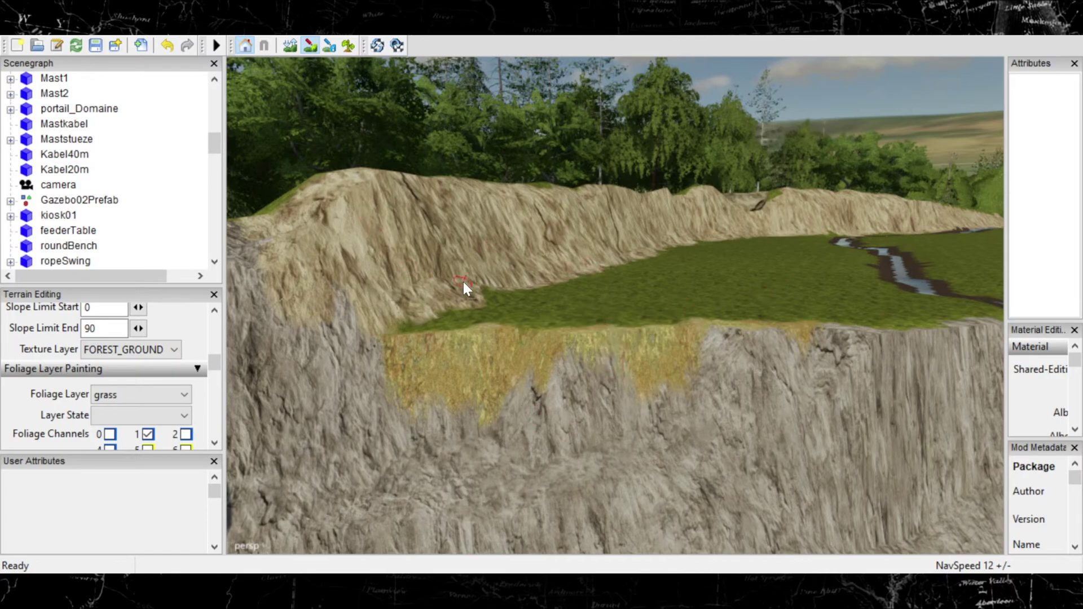
{"action": "right_click_drag", "start_coordinate": [405, 332], "coordinate": [588, 313], "text": "alt"}
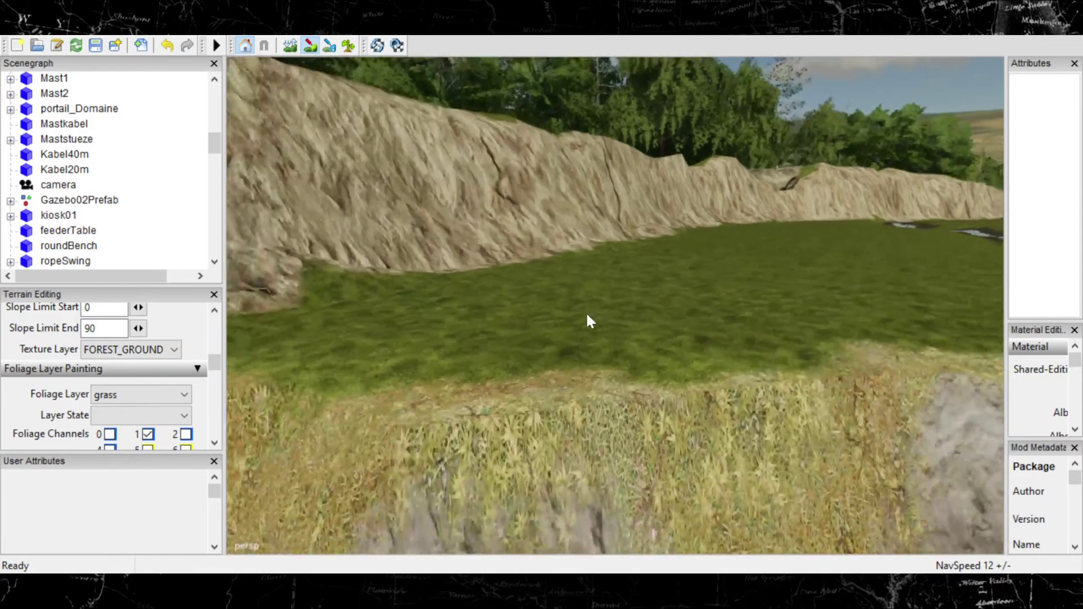
{"action": "middle_click_drag", "start_coordinate": [587, 313], "coordinate": [676, 321], "text": "alt"}
{"action": "right_click_drag", "start_coordinate": [677, 322], "coordinate": [625, 332], "text": "alt"}
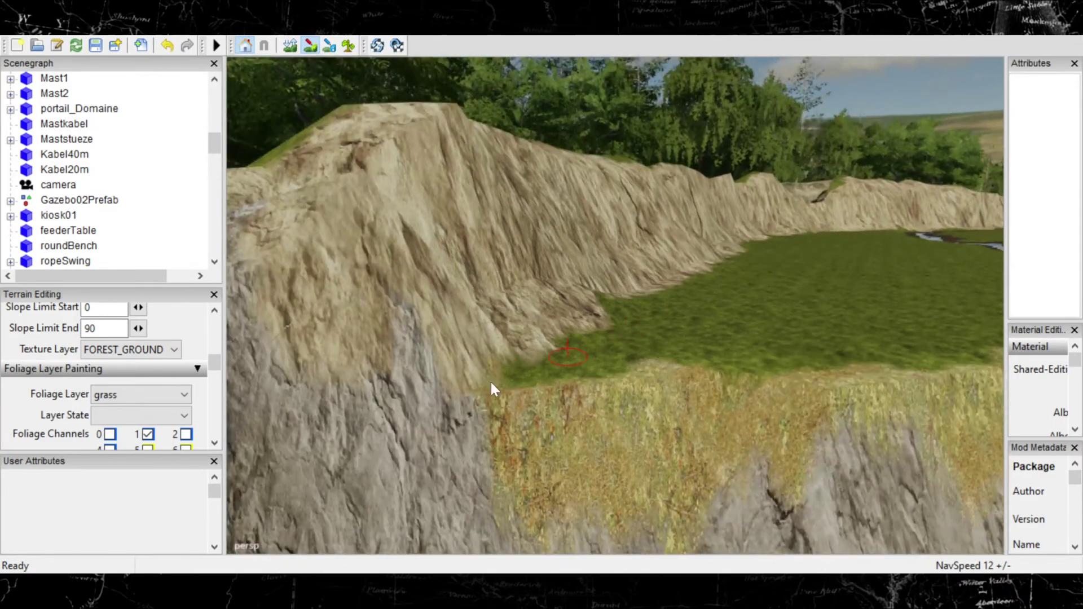
{"action": "middle_click_drag", "start_coordinate": [710, 373], "coordinate": [596, 380], "text": "alt"}
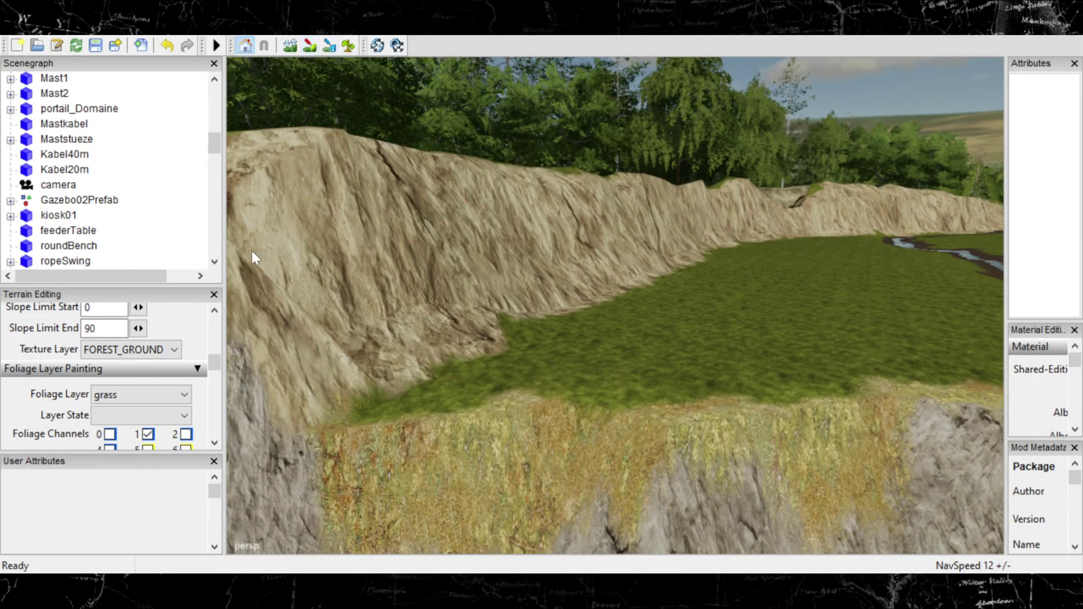
Step: Try a DIRT_LIGHT patch on the grass at the grey cliff's edge
{"action": "left_click", "coordinate": [160, 350]}
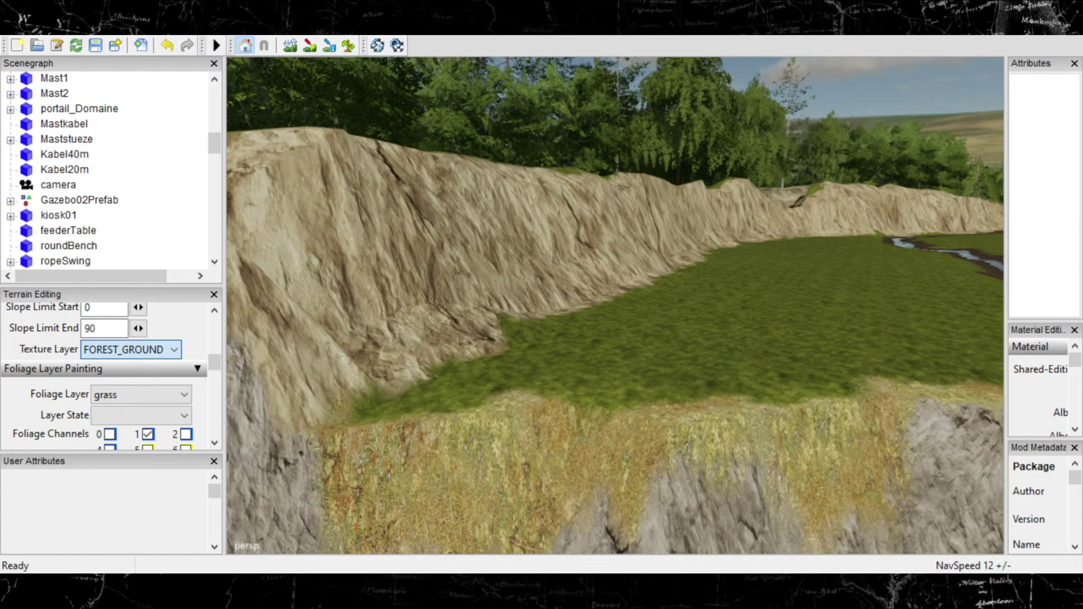
{"action": "left_click", "coordinate": [122, 36]}
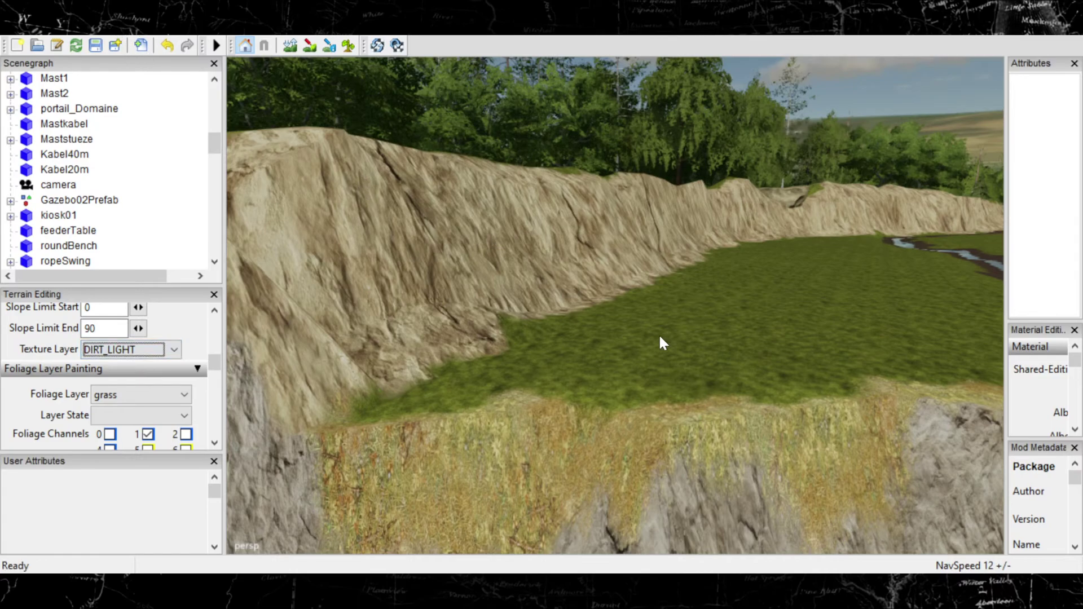
{"action": "scroll", "coordinate": [606, 337], "scroll_direction": "down", "scroll_amount": 1}
{"action": "scroll", "coordinate": [640, 273], "scroll_direction": "up", "scroll_amount": 1}
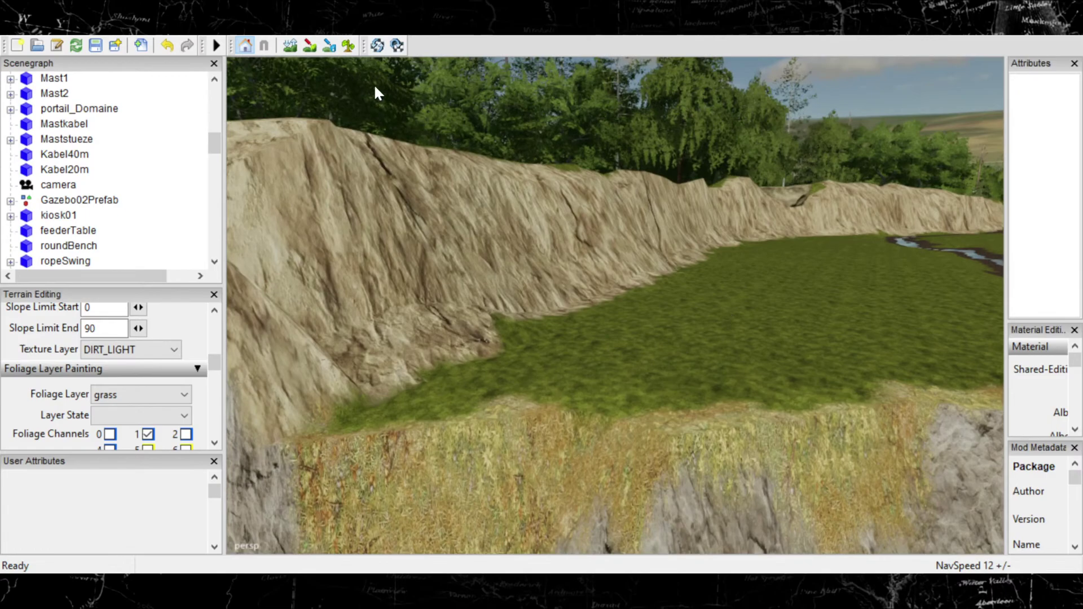
{"action": "left_click", "coordinate": [310, 45]}
{"action": "mouse_move", "coordinate": [695, 360]}
{"action": "left_mouse_down"}
{"action": "mouse_move", "coordinate": [591, 379]}
{"action": "mouse_move", "coordinate": [699, 385]}
{"action": "left_mouse_up"}
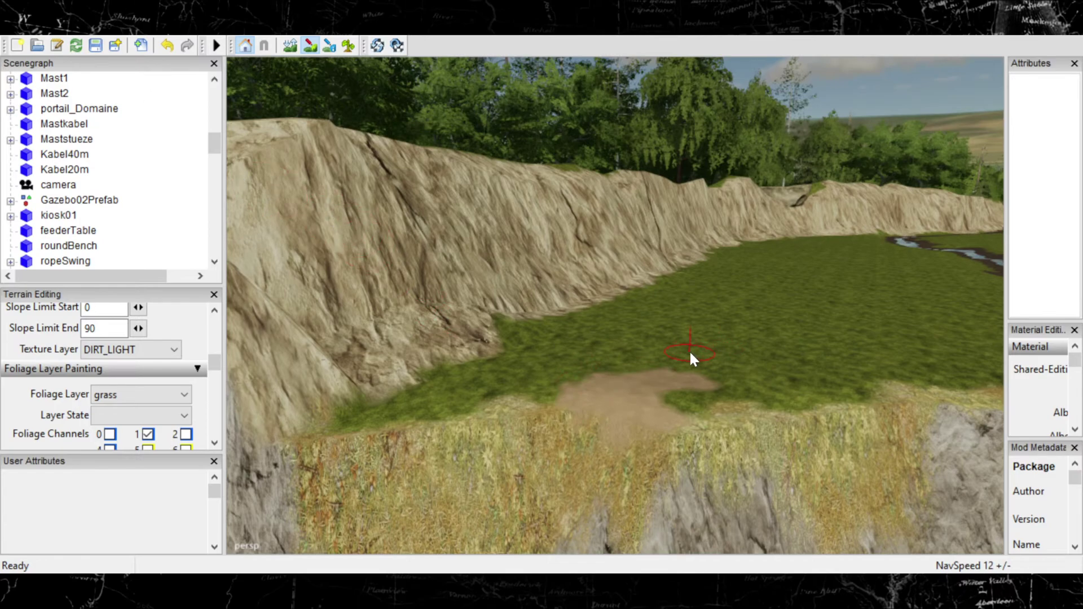
Step: Check the DIRT_LIGHT patch up close, and undo the DIRT_LIGHT and FOREST_GROUND strokes along the cliff edge
{"action": "right_click_drag", "start_coordinate": [689, 350], "coordinate": [827, 351], "text": "alt"}
{"action": "middle_click_drag", "start_coordinate": [677, 379], "coordinate": [672, 356], "text": "alt"}
{"action": "right_click_drag", "start_coordinate": [672, 355], "coordinate": [652, 359], "text": "alt"}
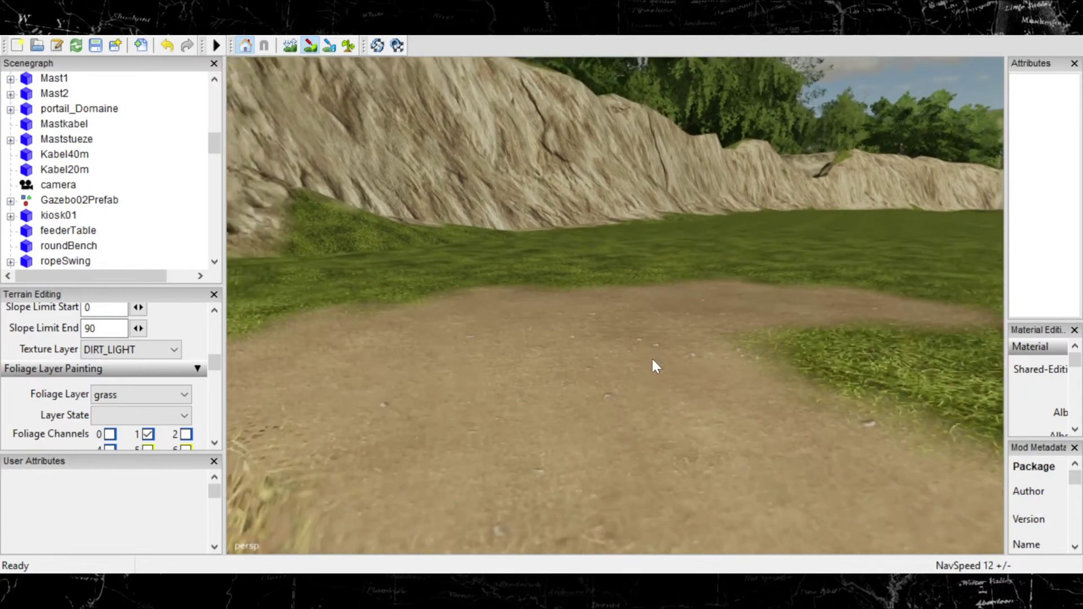
{"action": "middle_click_drag", "start_coordinate": [653, 361], "coordinate": [662, 362], "text": "alt"}
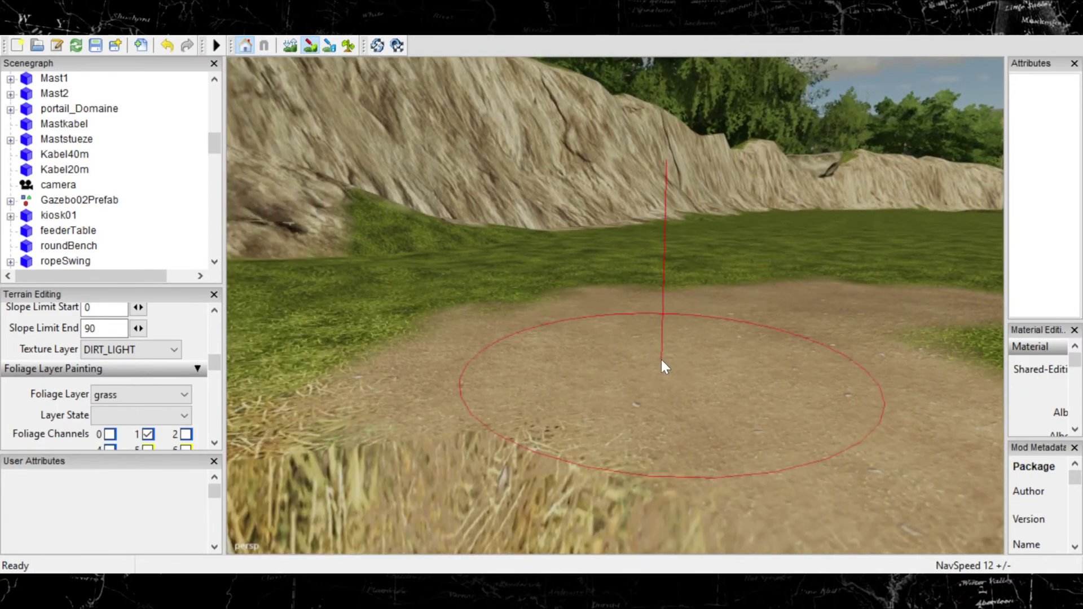
{"action": "right_click_drag", "start_coordinate": [661, 358], "coordinate": [640, 360], "text": "alt"}
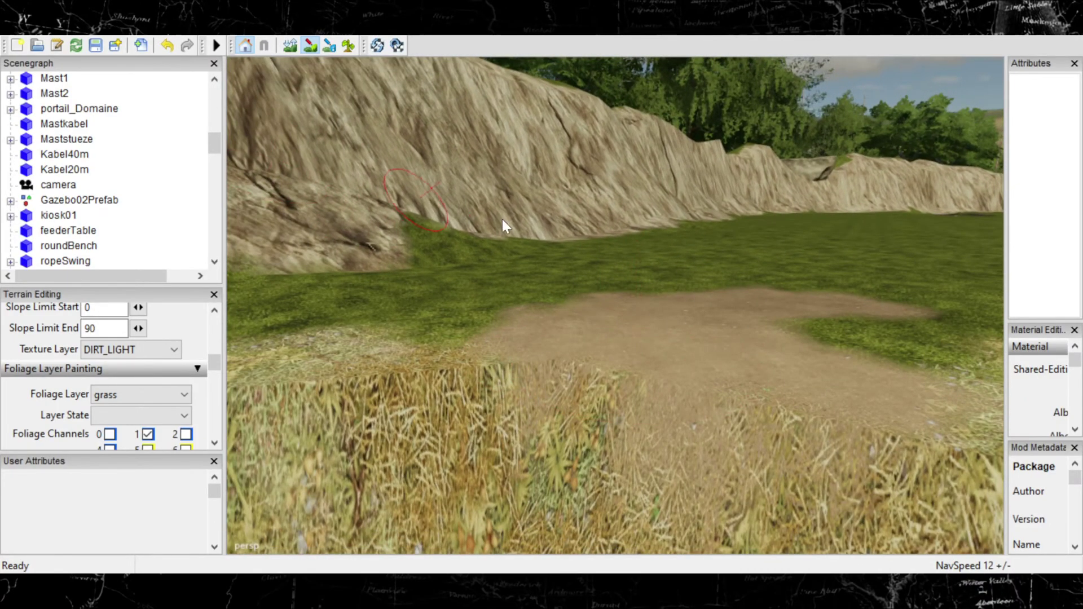
{"action": "key", "text": "ctrl+z"}
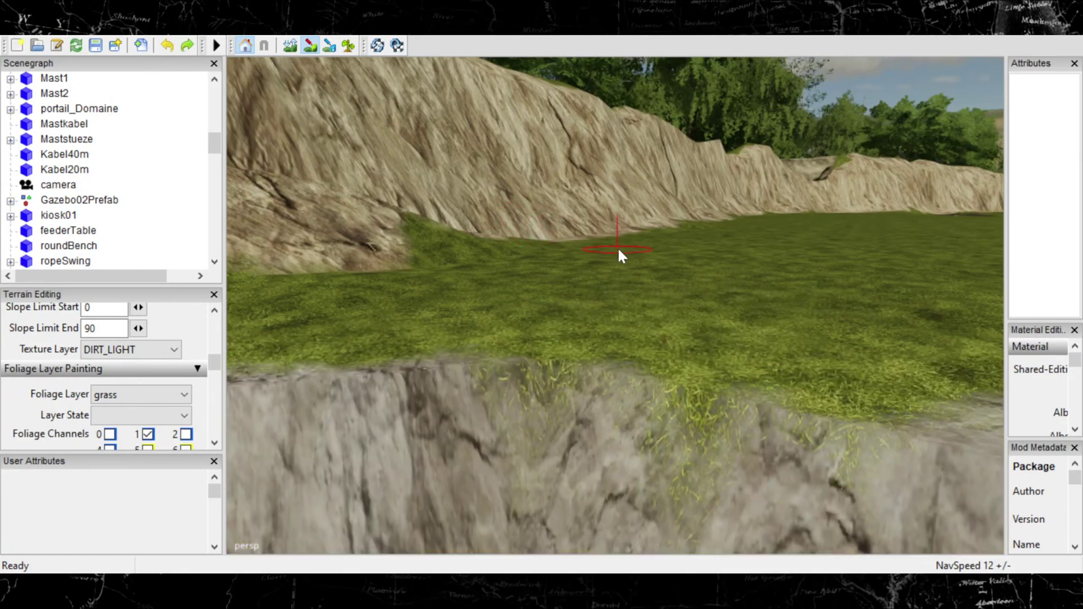
Step: Paint DUSTY_ROCK over the grassy corner above the grey cliff and along the foot of the sandy bank
{"action": "right_click_drag", "start_coordinate": [618, 246], "coordinate": [475, 303], "text": "alt"}
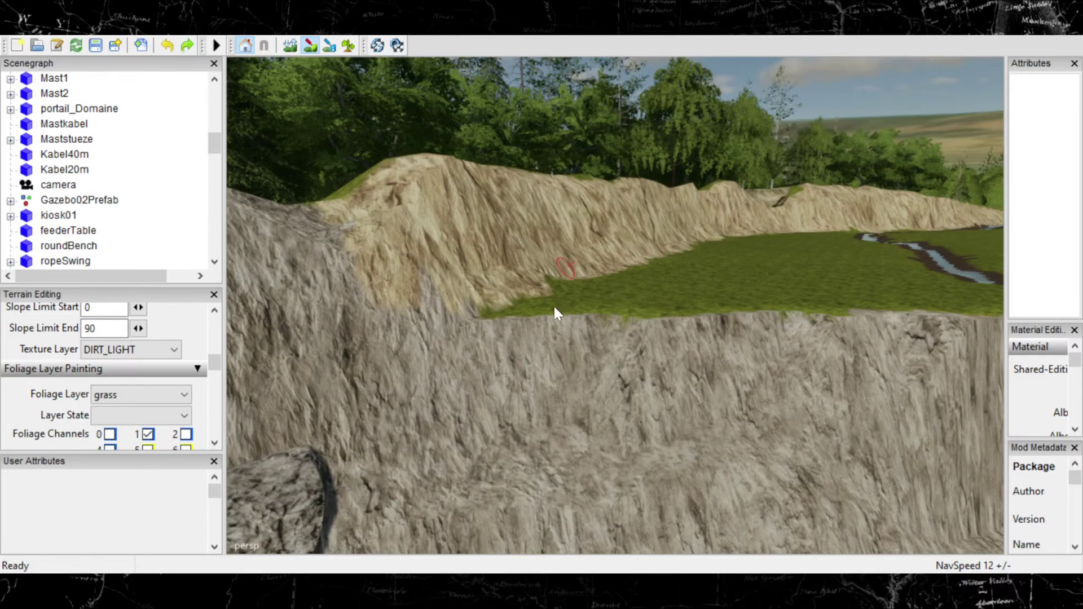
{"action": "mouse_move", "coordinate": [556, 317]}
{"action": "right_mouse_down", "text": "alt"}
{"action": "mouse_move", "coordinate": [645, 299]}
{"action": "mouse_move", "coordinate": [632, 294]}
{"action": "right_mouse_up", "text": "alt"}
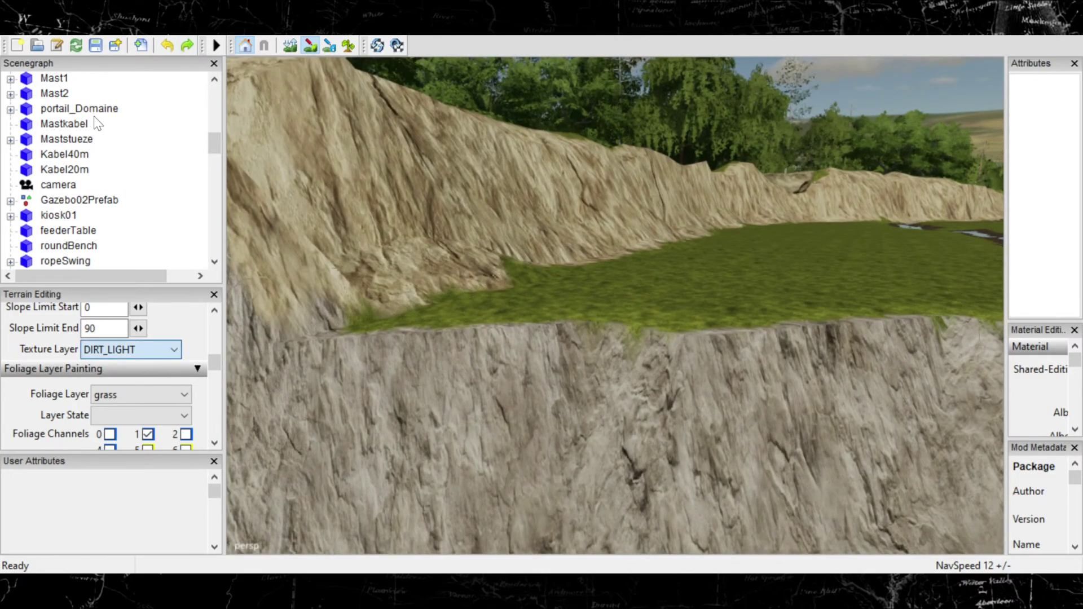
{"action": "scroll", "coordinate": [84, 84], "scroll_direction": "up", "scroll_amount": 1}
{"action": "left_click", "coordinate": [144, 357]}
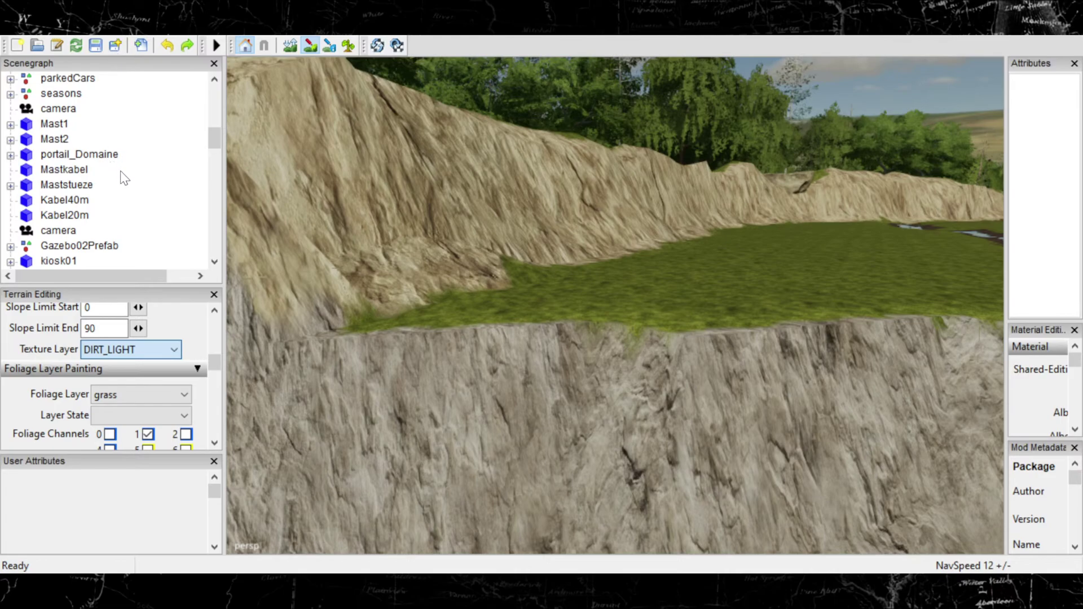
{"action": "key", "text": "Down"}
{"action": "middle_click_drag", "start_coordinate": [334, 205], "coordinate": [344, 229], "text": "alt"}
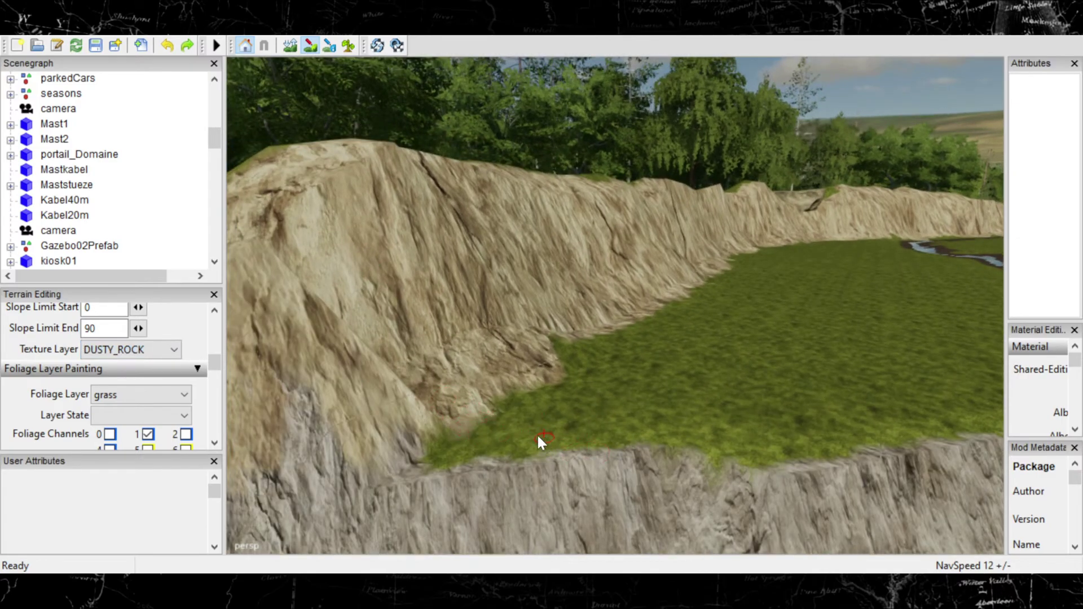
{"action": "scroll", "coordinate": [500, 457], "scroll_direction": "up", "scroll_amount": 3, "text": "shift"}
{"action": "left_click_drag", "start_coordinate": [515, 451], "coordinate": [507, 451]}
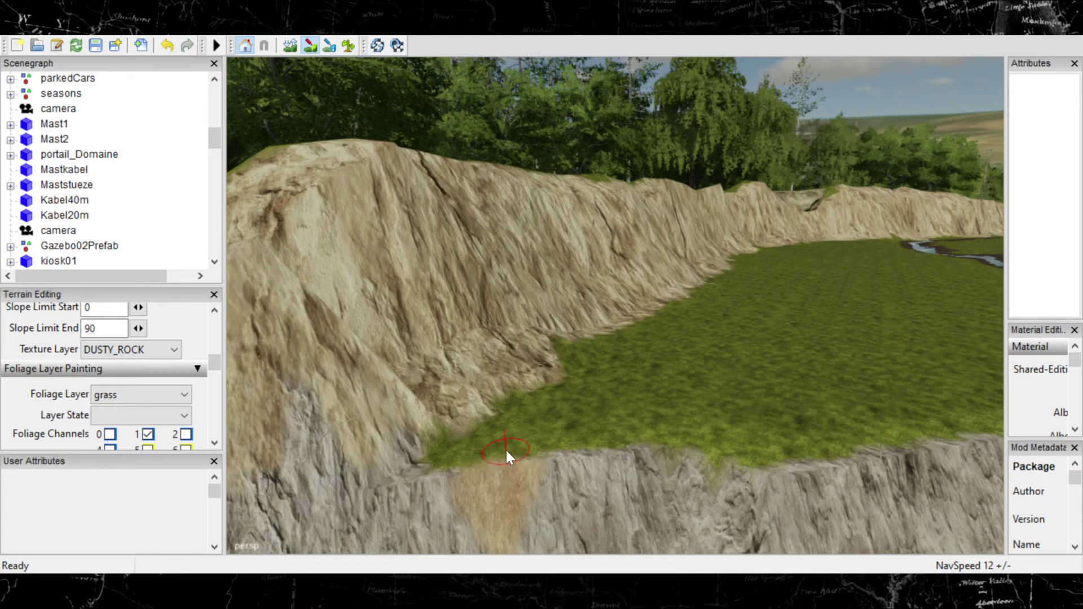
{"action": "mouse_move", "coordinate": [439, 456]}
{"action": "left_mouse_down"}
{"action": "mouse_move", "coordinate": [433, 449]}
{"action": "mouse_move", "coordinate": [588, 369]}
{"action": "left_mouse_up"}
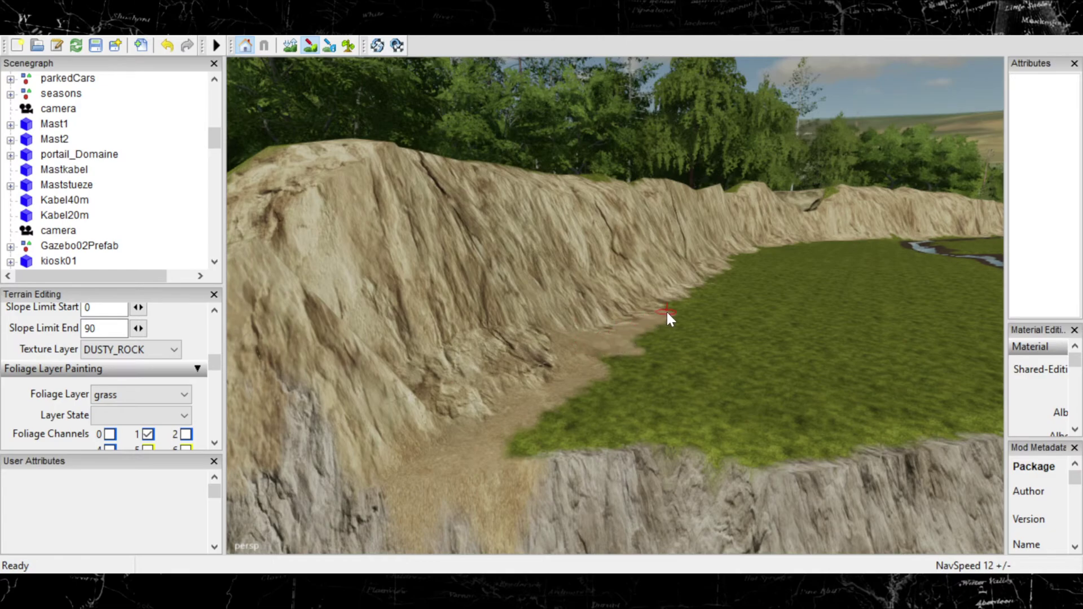
Step: Continue DUSTY_ROCK along the field's edge above the grey cliff towards the stream
{"action": "mouse_move", "coordinate": [511, 437]}
{"action": "left_mouse_down"}
{"action": "mouse_move", "coordinate": [576, 424]}
{"action": "mouse_move", "coordinate": [822, 432]}
{"action": "mouse_move", "coordinate": [915, 417]}
{"action": "left_mouse_up"}
{"action": "mouse_move", "coordinate": [913, 413]}
{"action": "right_mouse_down"}
{"action": "mouse_move", "coordinate": [771, 407]}
{"action": "mouse_move", "coordinate": [658, 372]}
{"action": "mouse_move", "coordinate": [600, 304]}
{"action": "mouse_move", "coordinate": [581, 320]}
{"action": "mouse_move", "coordinate": [610, 398]}
{"action": "mouse_move", "coordinate": [713, 378]}
{"action": "right_mouse_up"}
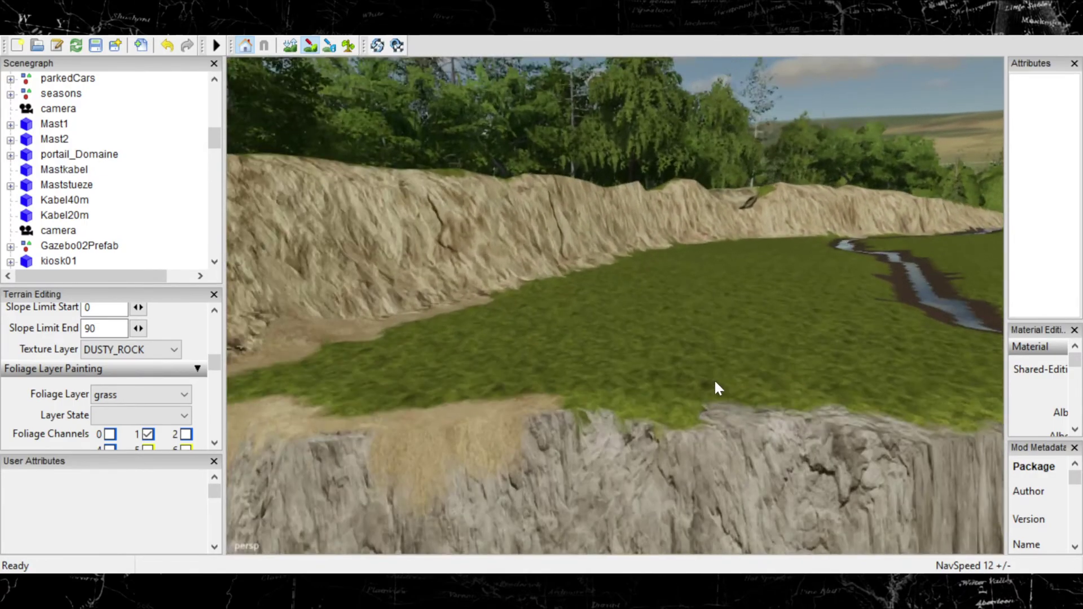
{"action": "mouse_move", "coordinate": [613, 406]}
{"action": "left_mouse_down"}
{"action": "mouse_move", "coordinate": [570, 399]}
{"action": "mouse_move", "coordinate": [926, 404]}
{"action": "left_mouse_up"}
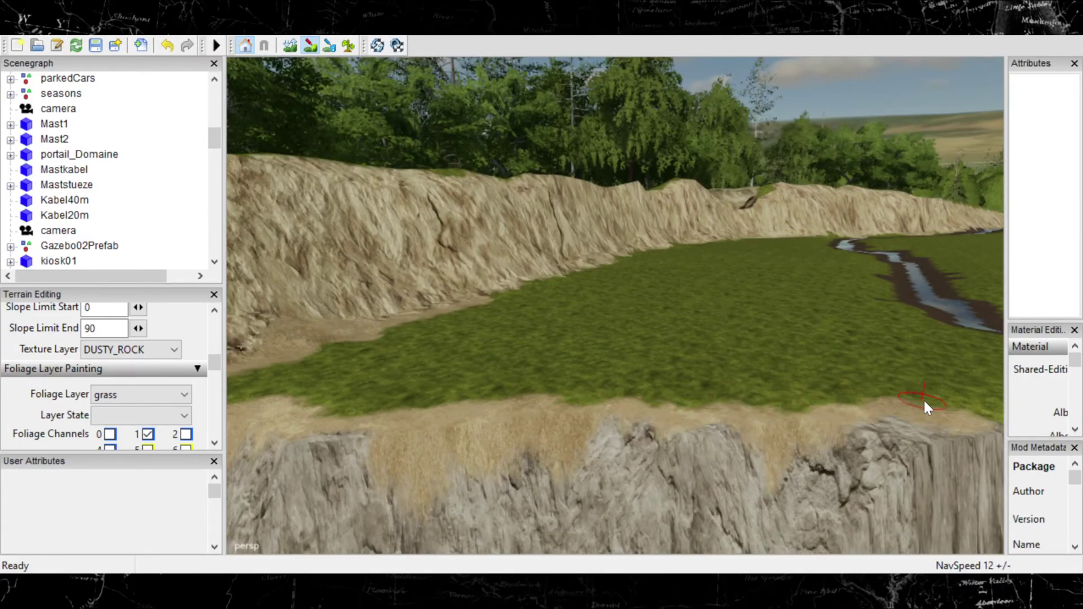
Step: Try GRASS_DRY along the grass edge on top of the sandy cliff, and undo the strokes
{"action": "right_click_drag", "start_coordinate": [531, 349], "coordinate": [795, 414]}
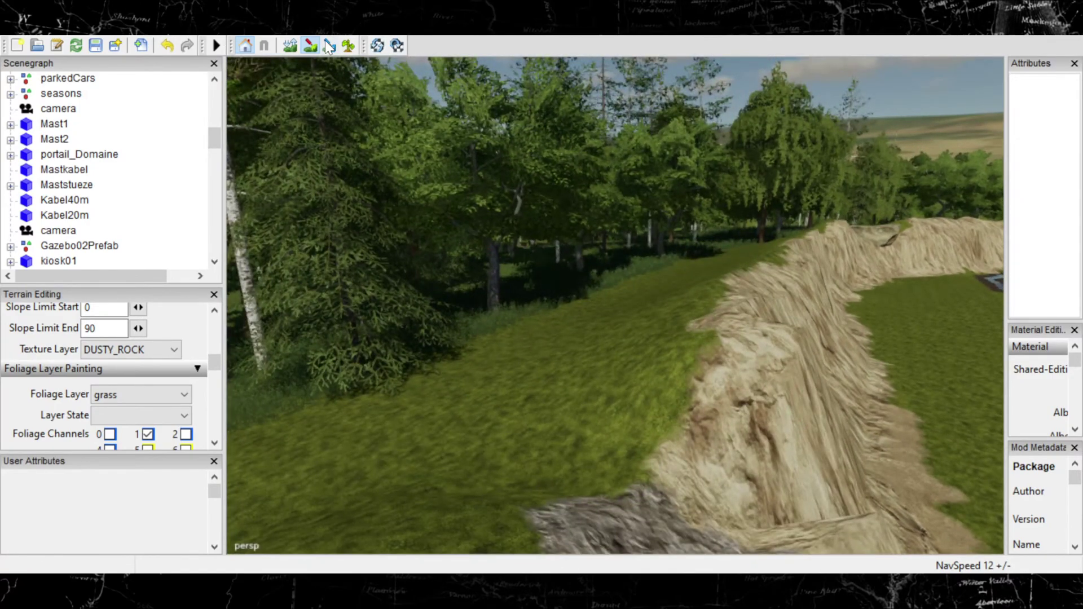
{"action": "left_click", "coordinate": [172, 356]}
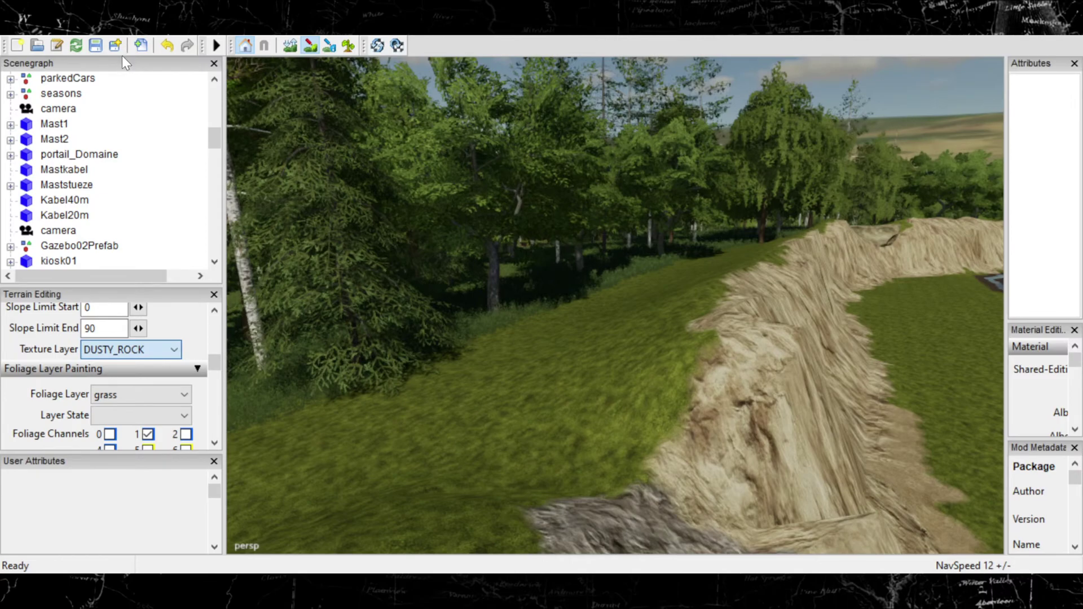
{"action": "left_click", "coordinate": [418, 289]}
{"action": "mouse_move", "coordinate": [648, 428]}
{"action": "left_mouse_down"}
{"action": "mouse_move", "coordinate": [685, 411]}
{"action": "mouse_move", "coordinate": [677, 361]}
{"action": "mouse_move", "coordinate": [652, 374]}
{"action": "mouse_move", "coordinate": [596, 446]}
{"action": "left_mouse_up"}
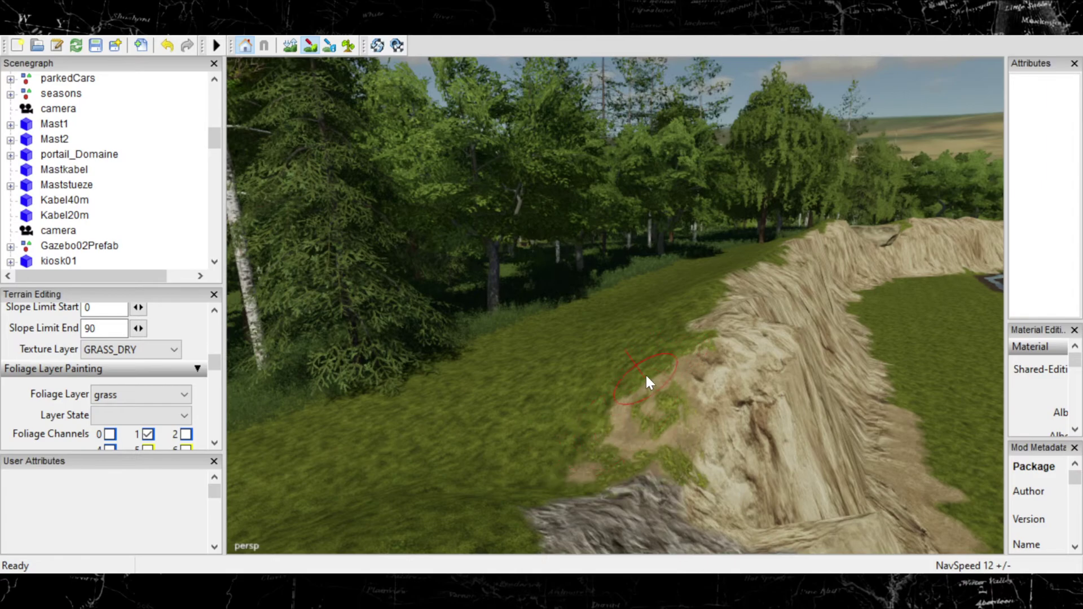
{"action": "left_click_drag", "start_coordinate": [646, 376], "coordinate": [683, 305]}
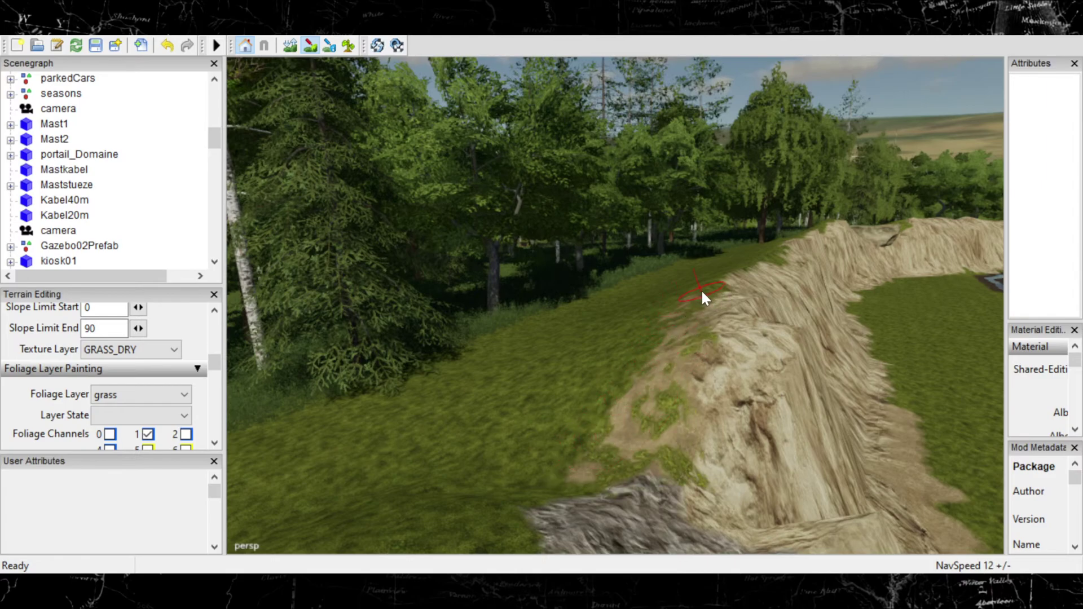
{"action": "middle_click_drag", "start_coordinate": [746, 341], "coordinate": [676, 365]}
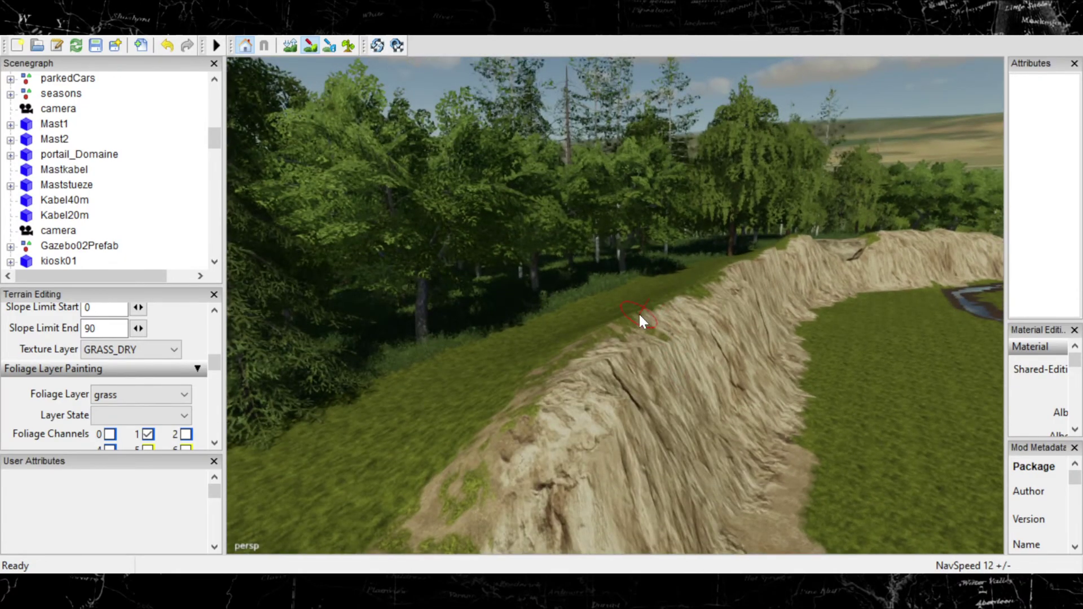
{"action": "left_click_drag", "start_coordinate": [659, 326], "coordinate": [632, 314]}
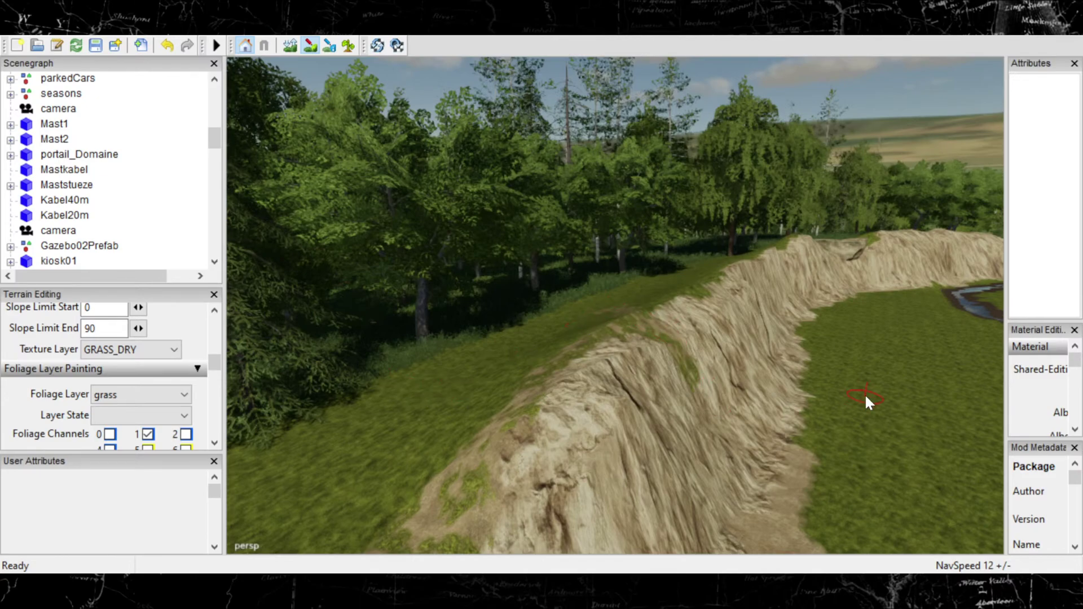
{"action": "key", "text": "ctrl+z"}
{"action": "key", "text": "ctrl+z"}
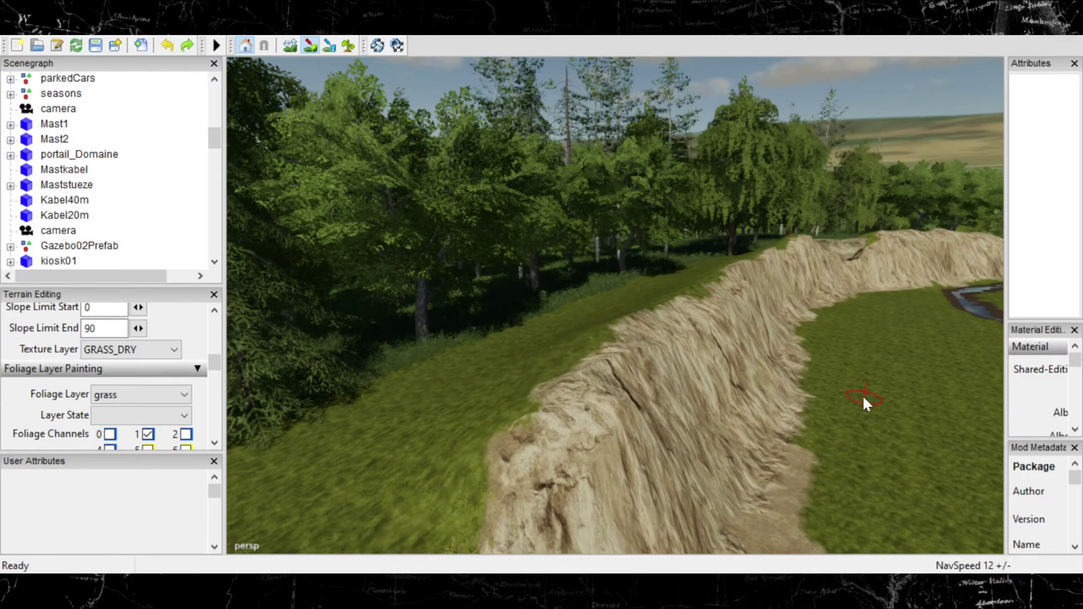
Step: Paint FOREST_GROUND along the sandy cliff's upper rim and down to the grass edge above the grey rock
{"action": "right_click_drag", "start_coordinate": [743, 428], "coordinate": [850, 418]}
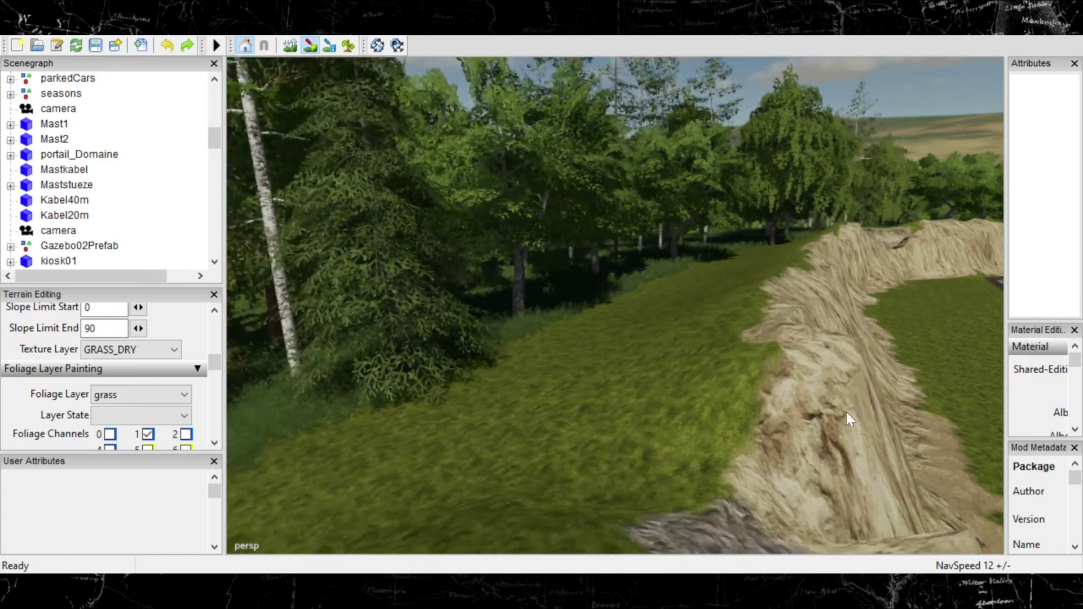
{"action": "middle_click_drag", "start_coordinate": [846, 420], "coordinate": [777, 410]}
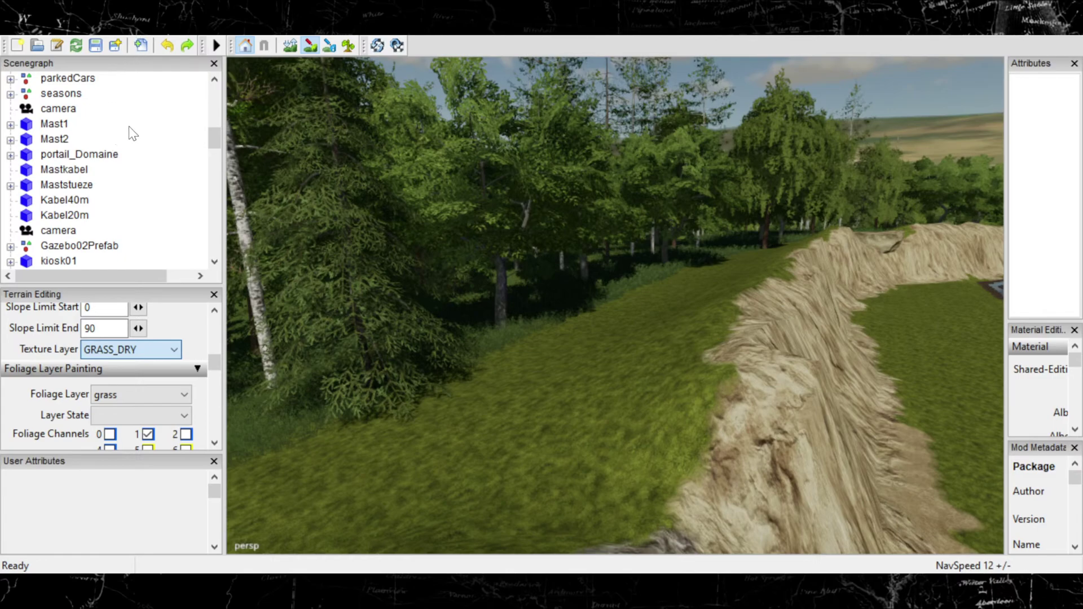
{"action": "key", "text": "Up"}
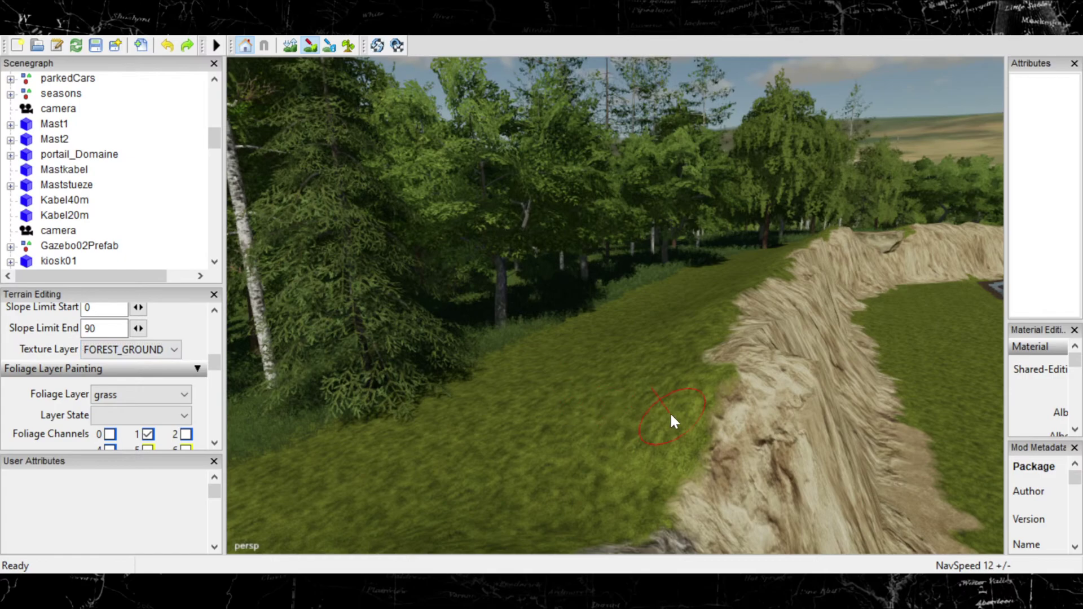
{"action": "left_click_drag", "start_coordinate": [697, 407], "coordinate": [737, 348]}
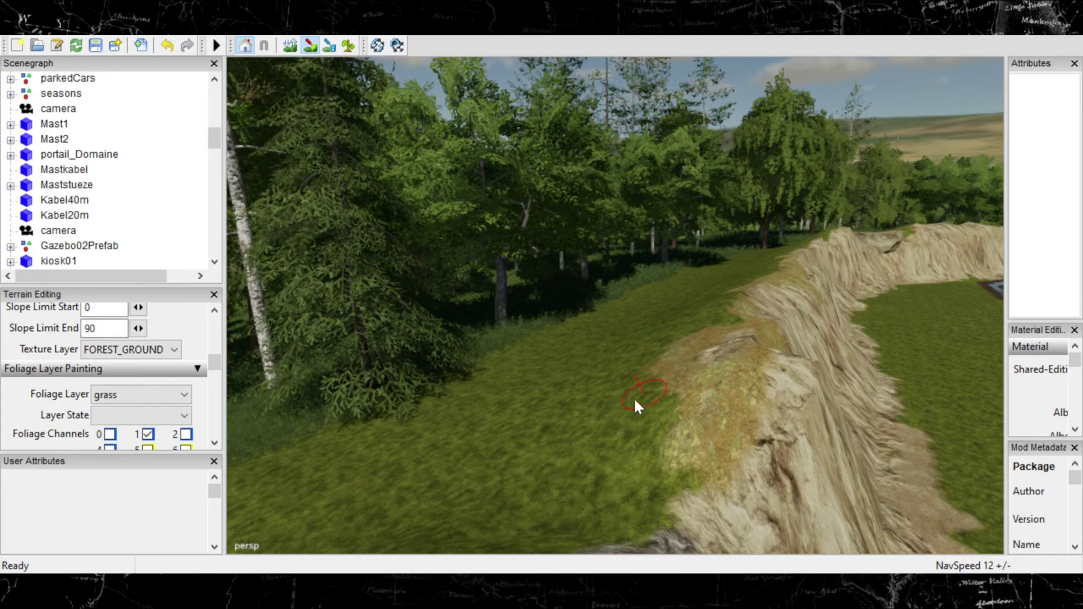
{"action": "key", "text": "a"}
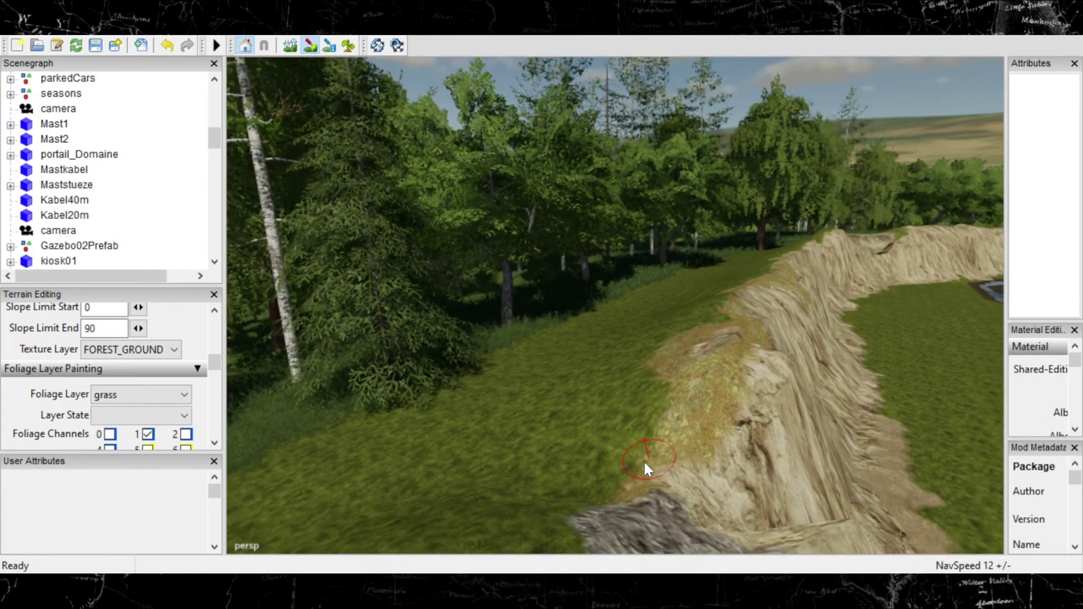
{"action": "key", "text": "a"}
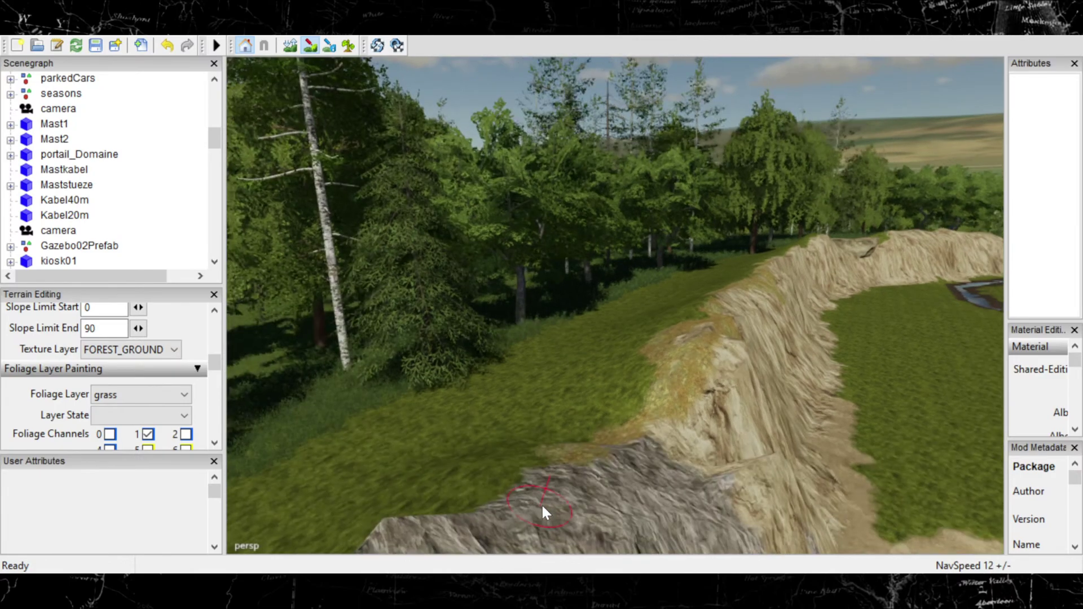
{"action": "mouse_move", "coordinate": [556, 490]}
{"action": "left_mouse_down"}
{"action": "mouse_move", "coordinate": [540, 458]}
{"action": "mouse_move", "coordinate": [517, 469]}
{"action": "left_mouse_up"}
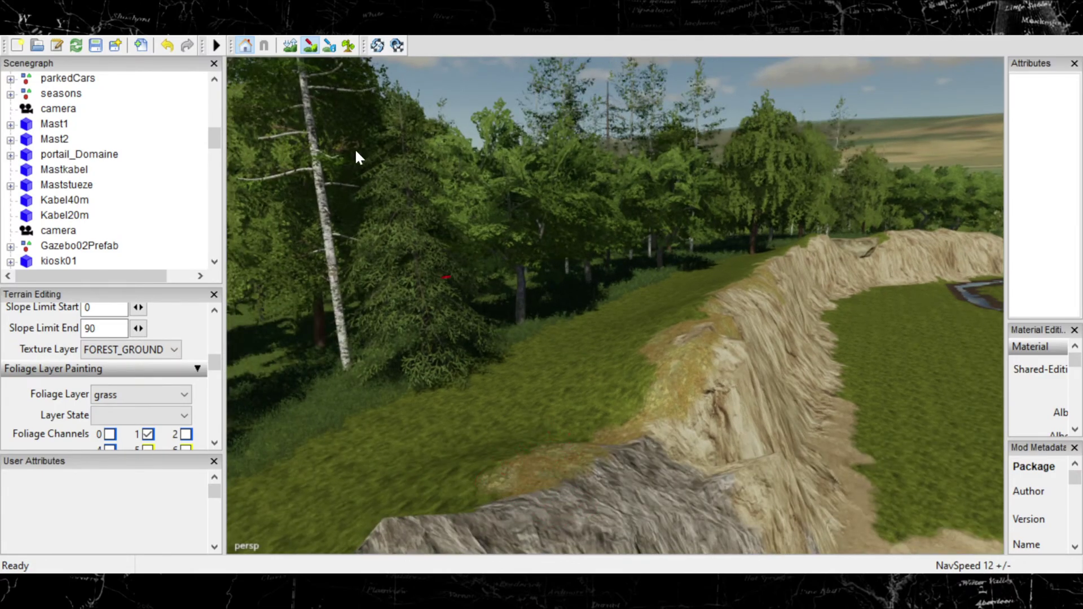
Step: Paint GRASS_DRY patches on the grass side of the FOREST_GROUND strip along the clifftop
{"action": "left_click", "coordinate": [142, 350]}
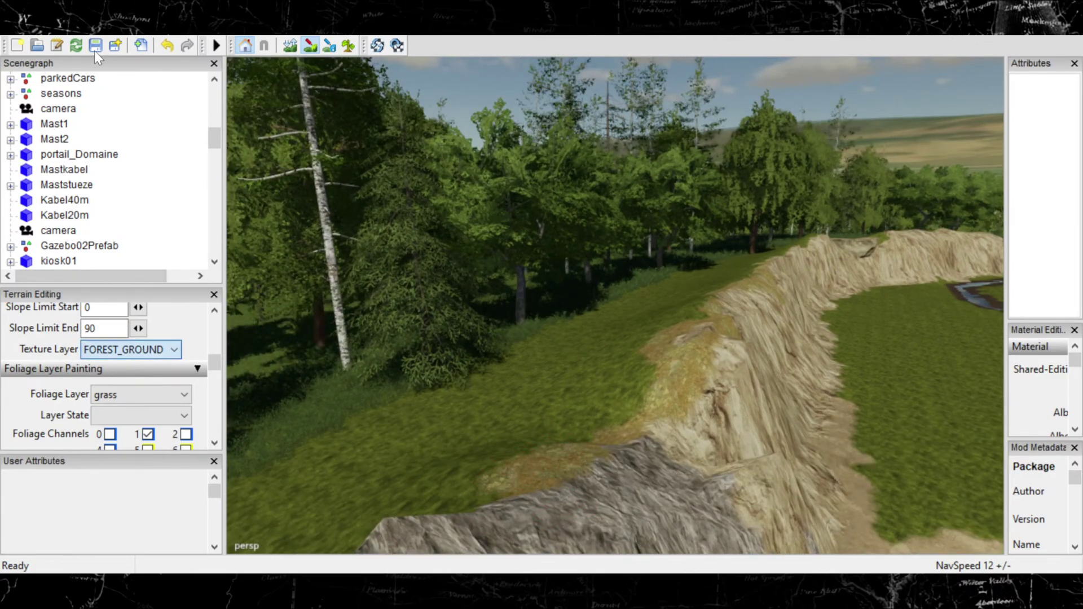
{"action": "left_click", "coordinate": [135, 62]}
{"action": "middle_click_drag", "start_coordinate": [238, 165], "coordinate": [313, 232], "text": "alt"}
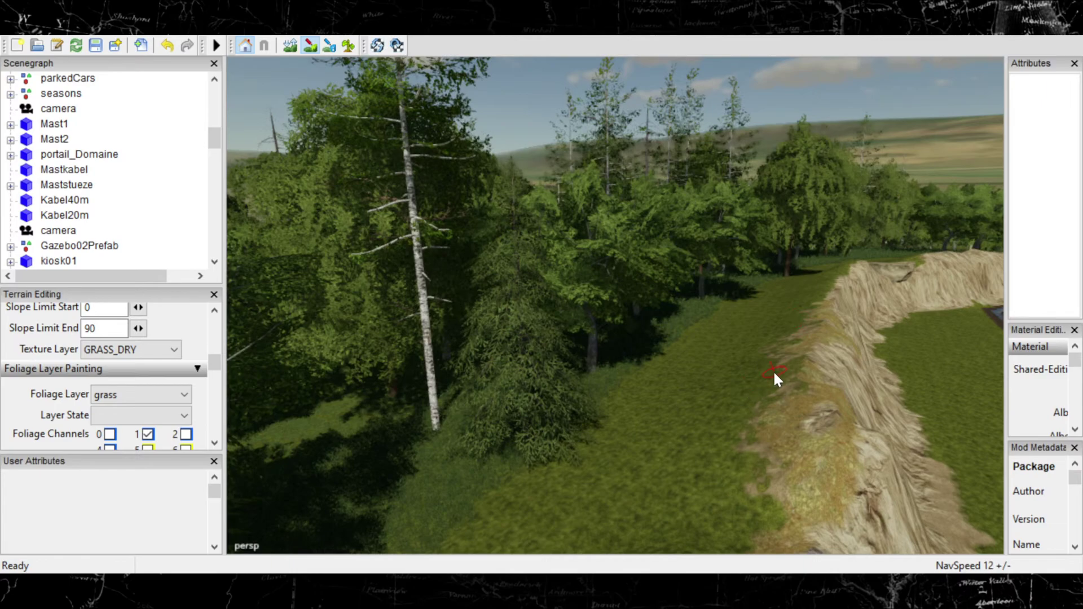
{"action": "scroll", "coordinate": [753, 384], "scroll_direction": "down", "scroll_amount": 3}
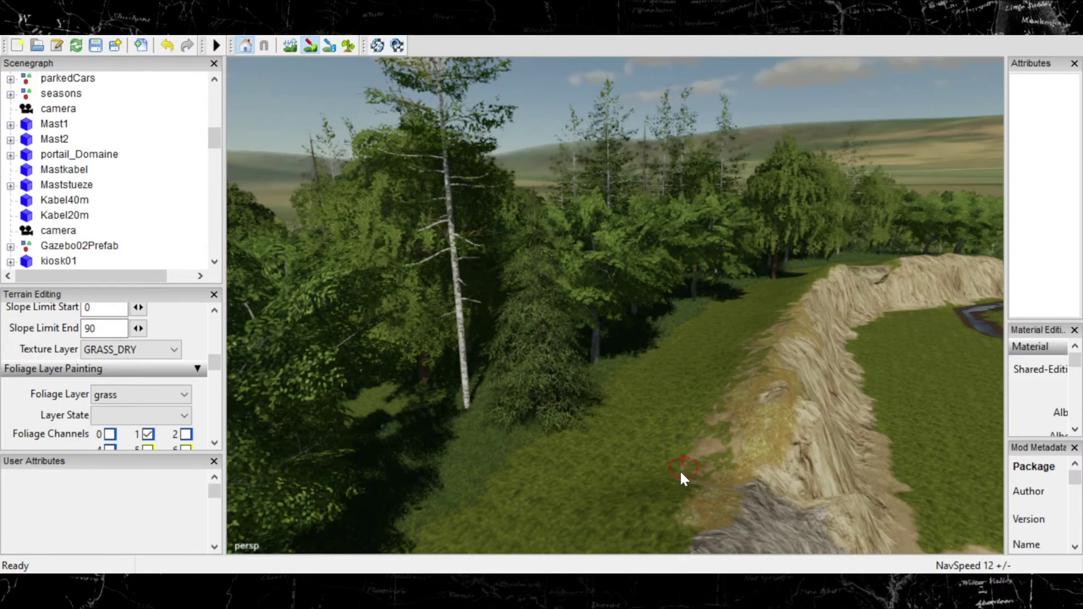
{"action": "mouse_move", "coordinate": [681, 477]}
{"action": "left_mouse_down"}
{"action": "mouse_move", "coordinate": [655, 493]}
{"action": "mouse_move", "coordinate": [643, 519]}
{"action": "mouse_move", "coordinate": [668, 494]}
{"action": "left_mouse_up"}
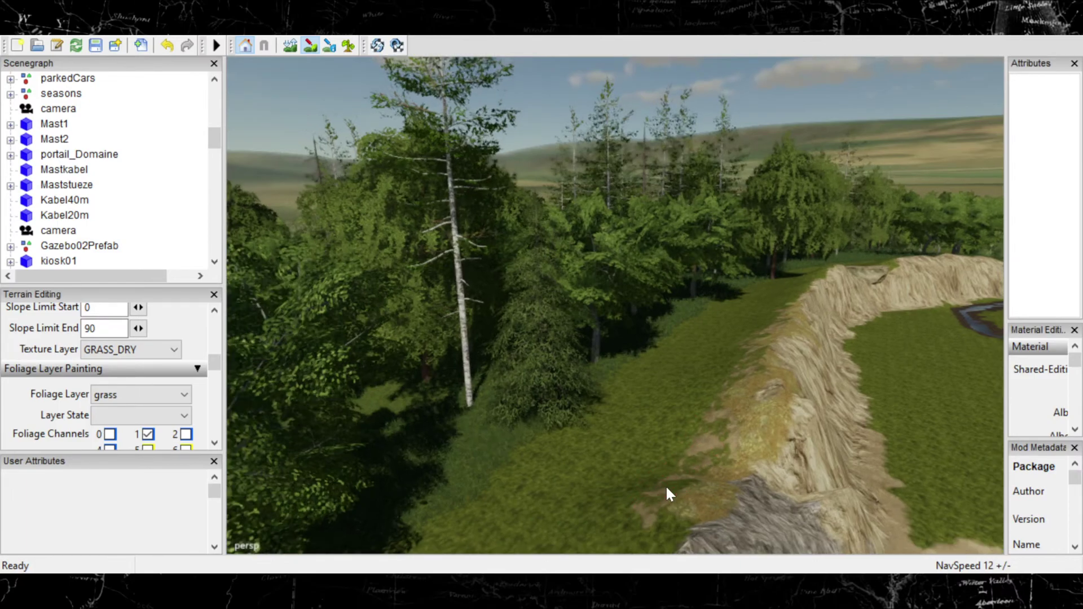
{"action": "right_click_drag", "start_coordinate": [666, 487], "coordinate": [613, 490], "text": "alt"}
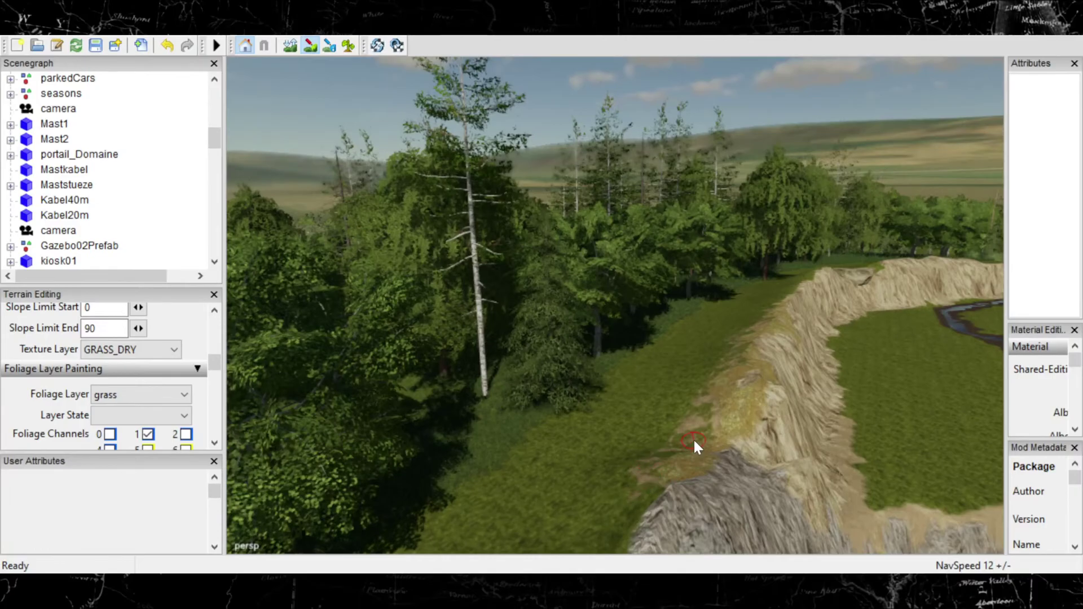
{"action": "mouse_move", "coordinate": [693, 438]}
{"action": "right_mouse_down", "text": "alt"}
{"action": "mouse_move", "coordinate": [603, 447]}
{"action": "mouse_move", "coordinate": [664, 427]}
{"action": "mouse_move", "coordinate": [639, 446]}
{"action": "mouse_move", "coordinate": [530, 336]}
{"action": "mouse_move", "coordinate": [621, 339]}
{"action": "mouse_move", "coordinate": [702, 387]}
{"action": "mouse_move", "coordinate": [779, 363]}
{"action": "mouse_move", "coordinate": [844, 363]}
{"action": "mouse_move", "coordinate": [702, 341]}
{"action": "mouse_move", "coordinate": [752, 341]}
{"action": "mouse_move", "coordinate": [586, 340]}
{"action": "mouse_move", "coordinate": [644, 330]}
{"action": "mouse_move", "coordinate": [632, 308]}
{"action": "mouse_move", "coordinate": [642, 311]}
{"action": "mouse_move", "coordinate": [598, 307]}
{"action": "right_mouse_up", "text": "alt"}
{"action": "mouse_move", "coordinate": [689, 293]}
{"action": "right_mouse_down", "text": "alt"}
{"action": "mouse_move", "coordinate": [653, 338]}
{"action": "mouse_move", "coordinate": [747, 296]}
{"action": "mouse_move", "coordinate": [602, 317]}
{"action": "mouse_move", "coordinate": [619, 314]}
{"action": "mouse_move", "coordinate": [590, 348]}
{"action": "mouse_move", "coordinate": [486, 407]}
{"action": "mouse_move", "coordinate": [680, 336]}
{"action": "mouse_move", "coordinate": [619, 395]}
{"action": "mouse_move", "coordinate": [696, 363]}
{"action": "mouse_move", "coordinate": [771, 466]}
{"action": "right_mouse_up", "text": "alt"}
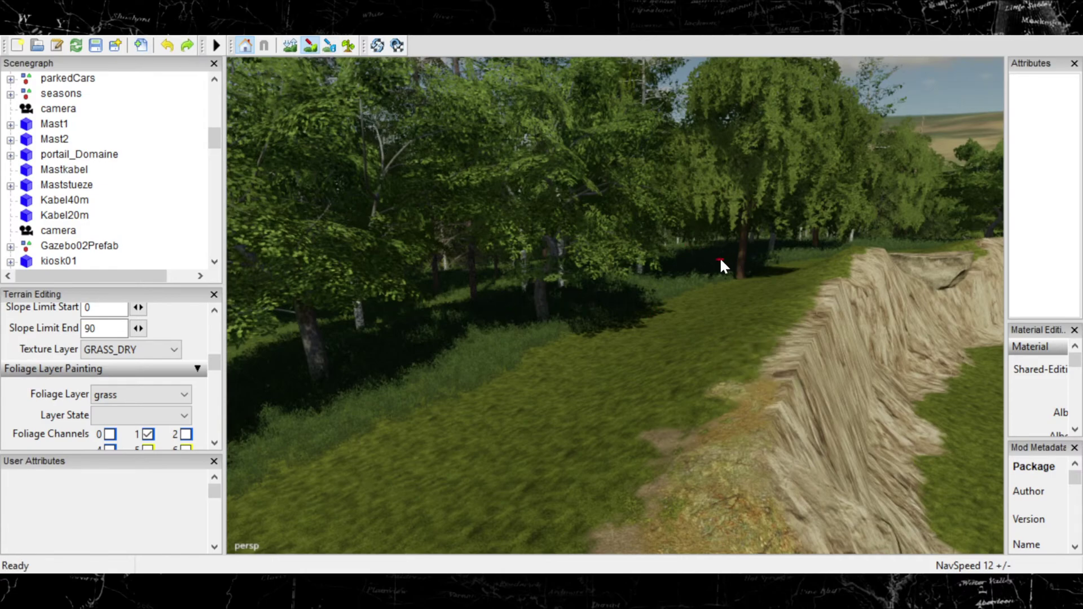
Step: Paint DIRT_ROUGH over the field's corner above the grey cliff and along the foot of the sandy bank
{"action": "right_click_drag", "start_coordinate": [835, 322], "coordinate": [551, 372]}
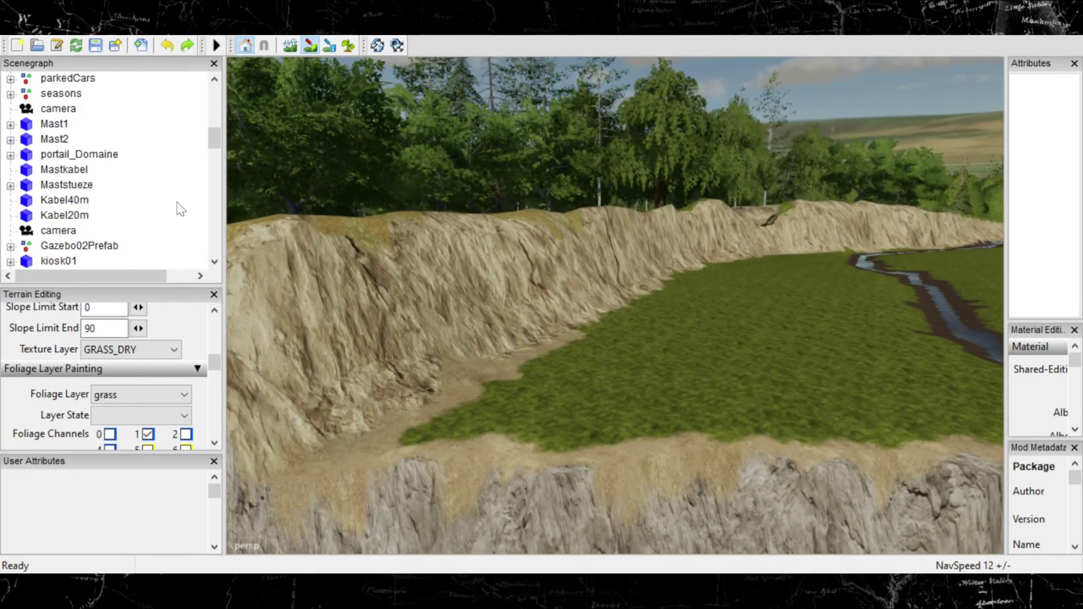
{"action": "left_click", "coordinate": [159, 350]}
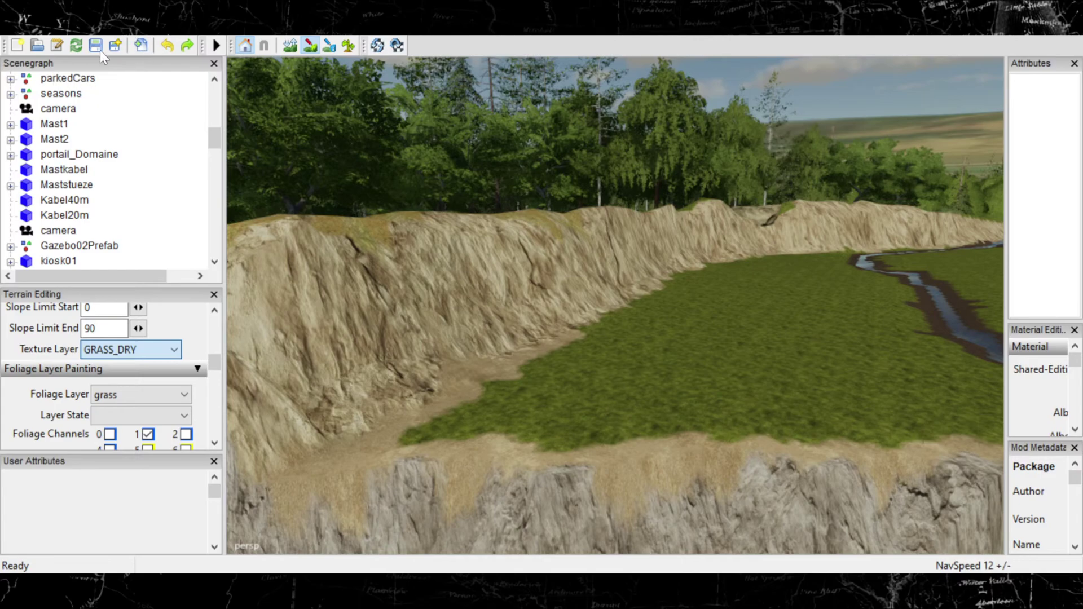
{"action": "left_click", "coordinate": [494, 373]}
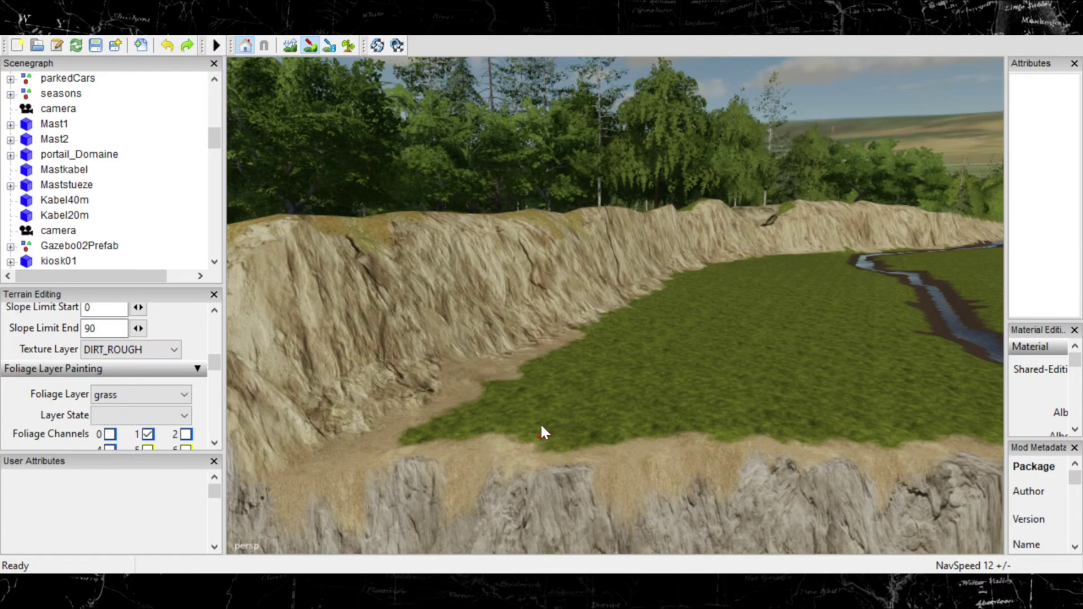
{"action": "right_click_drag", "start_coordinate": [525, 431], "coordinate": [589, 412], "text": "alt"}
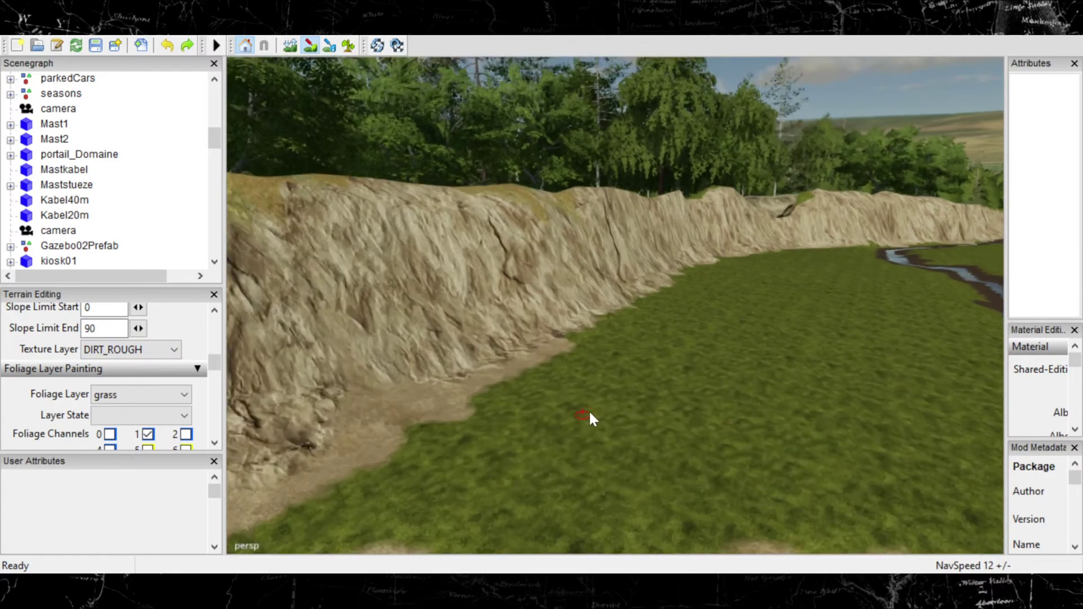
{"action": "middle_click_drag", "start_coordinate": [589, 412], "coordinate": [620, 382], "text": "alt"}
{"action": "mouse_move", "coordinate": [621, 379]}
{"action": "right_mouse_down", "text": "alt"}
{"action": "mouse_move", "coordinate": [615, 452]}
{"action": "mouse_move", "coordinate": [580, 456]}
{"action": "mouse_move", "coordinate": [507, 423]}
{"action": "right_mouse_up", "text": "alt"}
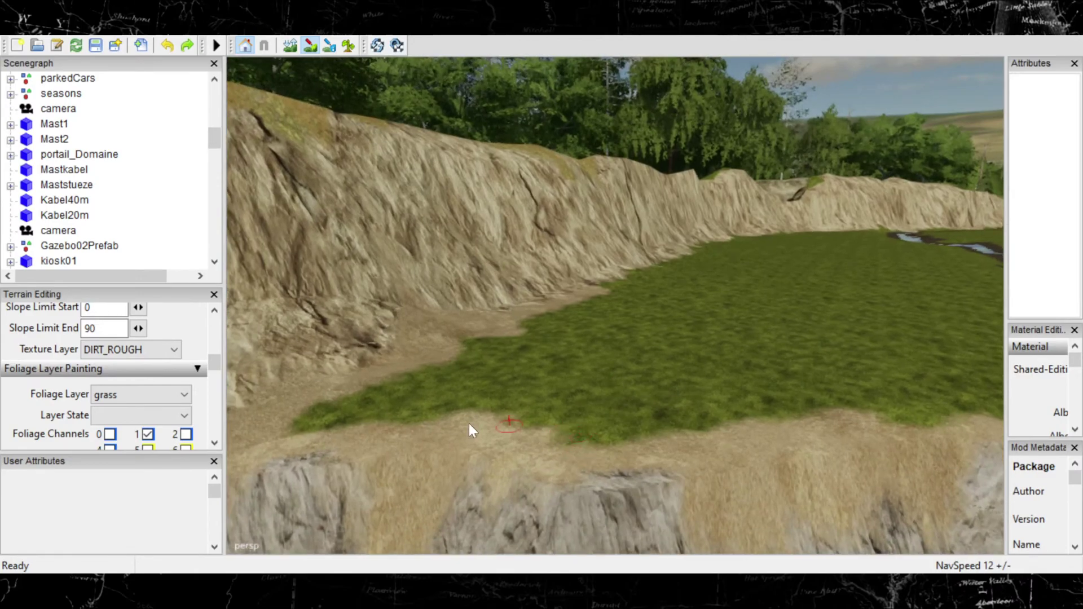
{"action": "left_click", "coordinate": [502, 394]}
{"action": "mouse_move", "coordinate": [502, 395]}
{"action": "left_mouse_down"}
{"action": "mouse_move", "coordinate": [518, 387]}
{"action": "mouse_move", "coordinate": [520, 397]}
{"action": "mouse_move", "coordinate": [639, 405]}
{"action": "mouse_move", "coordinate": [706, 378]}
{"action": "mouse_move", "coordinate": [726, 386]}
{"action": "mouse_move", "coordinate": [708, 355]}
{"action": "mouse_move", "coordinate": [695, 356]}
{"action": "left_mouse_up"}
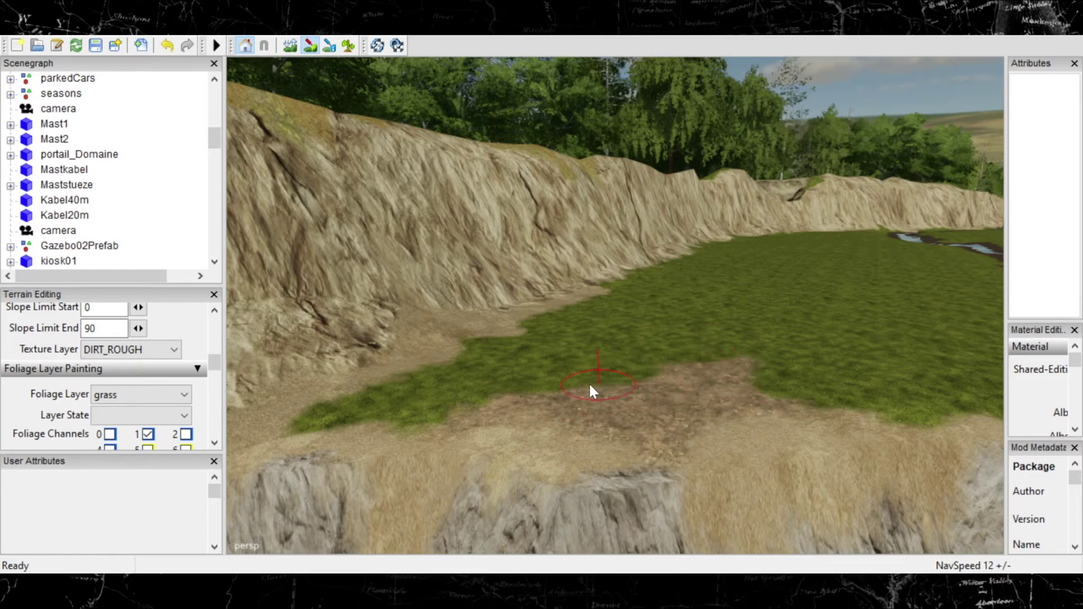
{"action": "mouse_move", "coordinate": [603, 377]}
{"action": "left_mouse_down"}
{"action": "mouse_move", "coordinate": [611, 367]}
{"action": "mouse_move", "coordinate": [394, 404]}
{"action": "mouse_move", "coordinate": [368, 404]}
{"action": "mouse_move", "coordinate": [398, 389]}
{"action": "mouse_move", "coordinate": [365, 391]}
{"action": "left_mouse_up"}
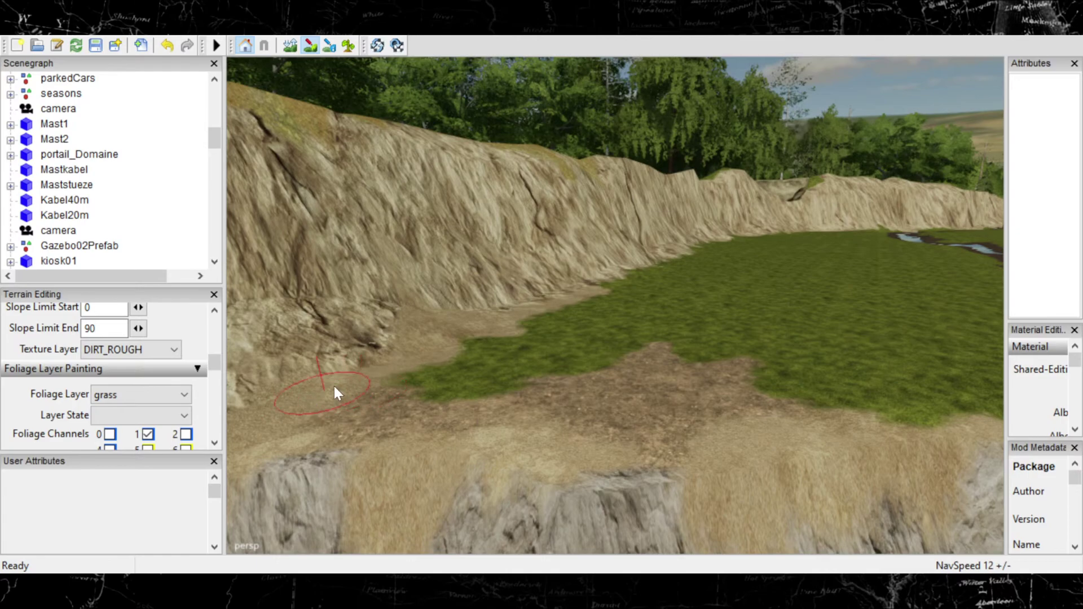
{"action": "left_click_drag", "start_coordinate": [477, 367], "coordinate": [462, 369]}
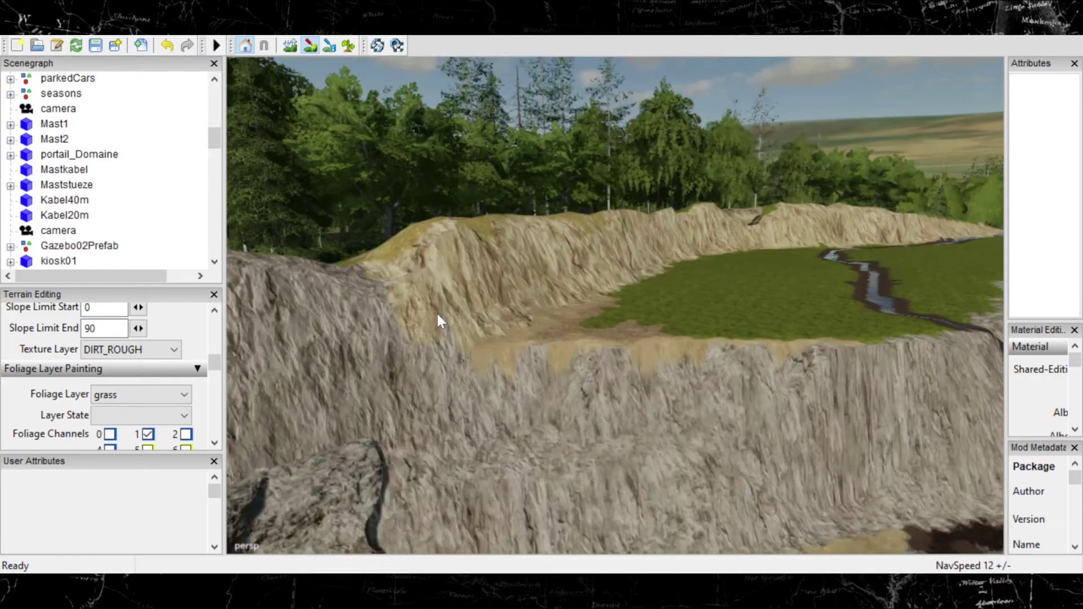
Step: Paint DIRT_LIGHT along the field's edge above the grey cliff, from the DIRT_ROUGH patch towards the stream
{"action": "right_click_drag", "start_coordinate": [439, 319], "coordinate": [722, 336]}
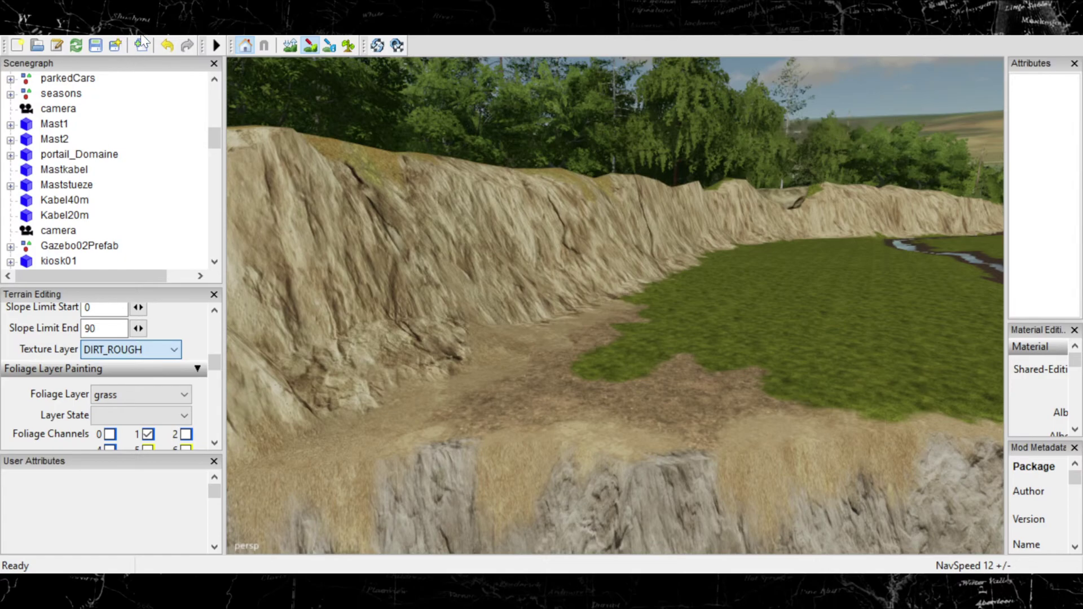
{"action": "key", "text": "Down"}
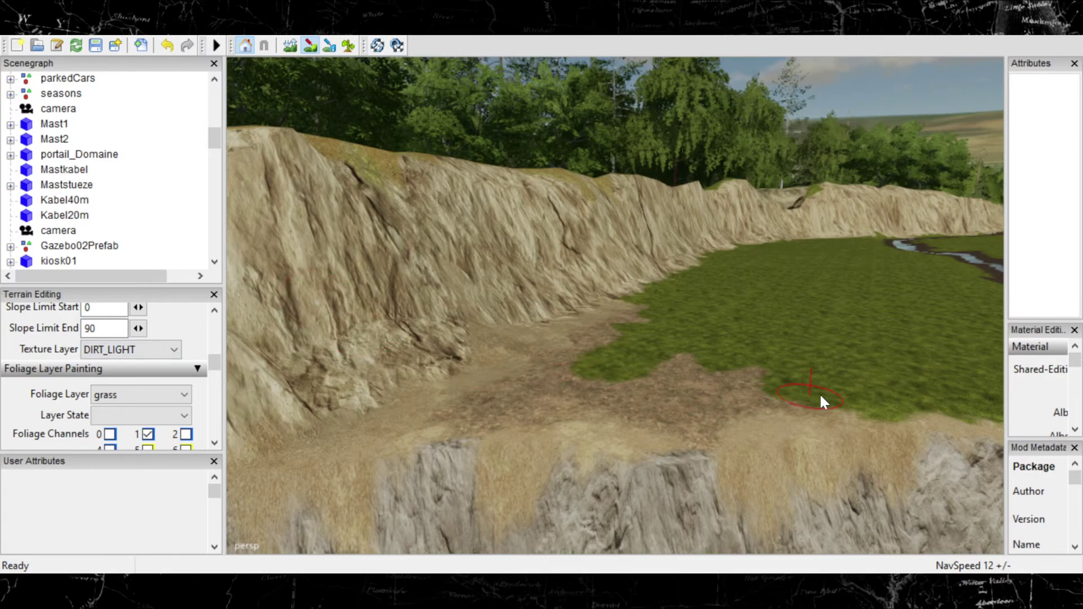
{"action": "mouse_move", "coordinate": [876, 402]}
{"action": "left_mouse_down"}
{"action": "mouse_move", "coordinate": [902, 382]}
{"action": "mouse_move", "coordinate": [798, 380]}
{"action": "left_mouse_up"}
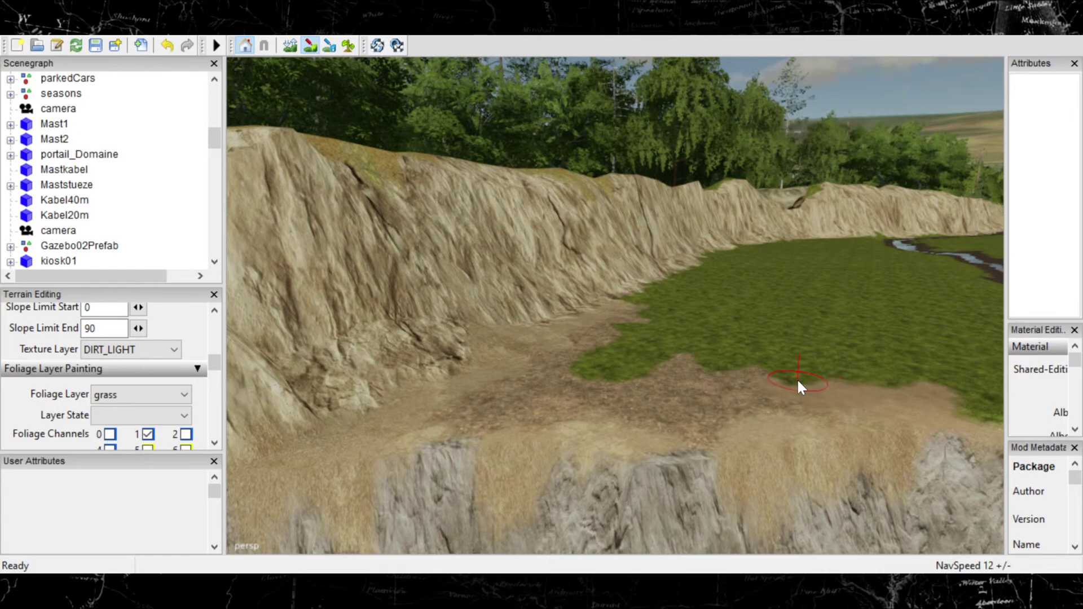
{"action": "mouse_move", "coordinate": [830, 414]}
{"action": "right_mouse_down"}
{"action": "mouse_move", "coordinate": [694, 415]}
{"action": "mouse_move", "coordinate": [742, 357]}
{"action": "mouse_move", "coordinate": [675, 380]}
{"action": "mouse_move", "coordinate": [691, 381]}
{"action": "mouse_move", "coordinate": [668, 391]}
{"action": "mouse_move", "coordinate": [648, 421]}
{"action": "right_mouse_up"}
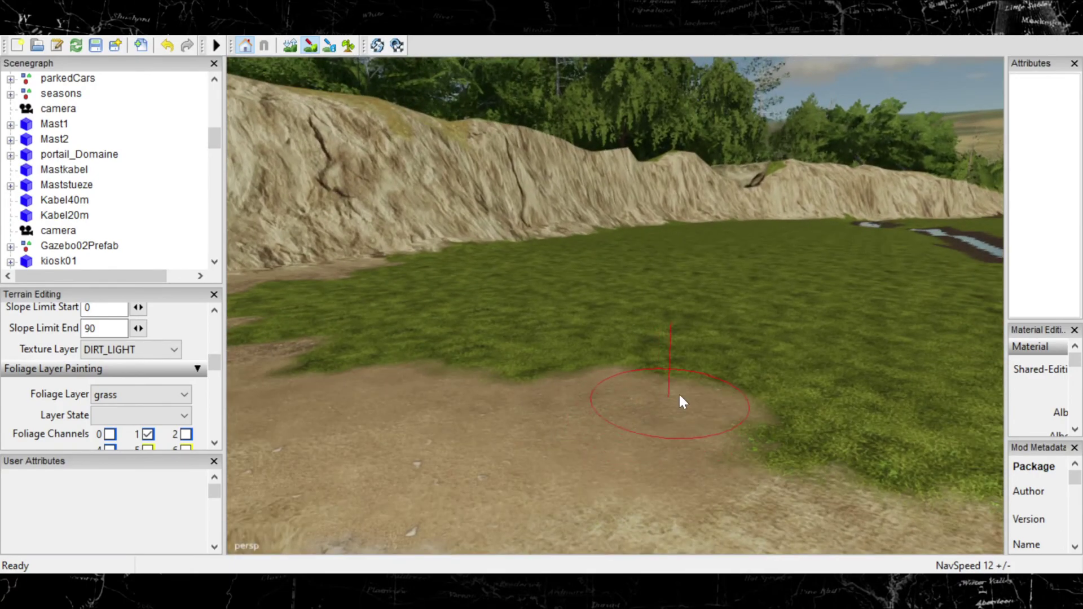
{"action": "right_click_drag", "start_coordinate": [837, 395], "coordinate": [788, 398]}
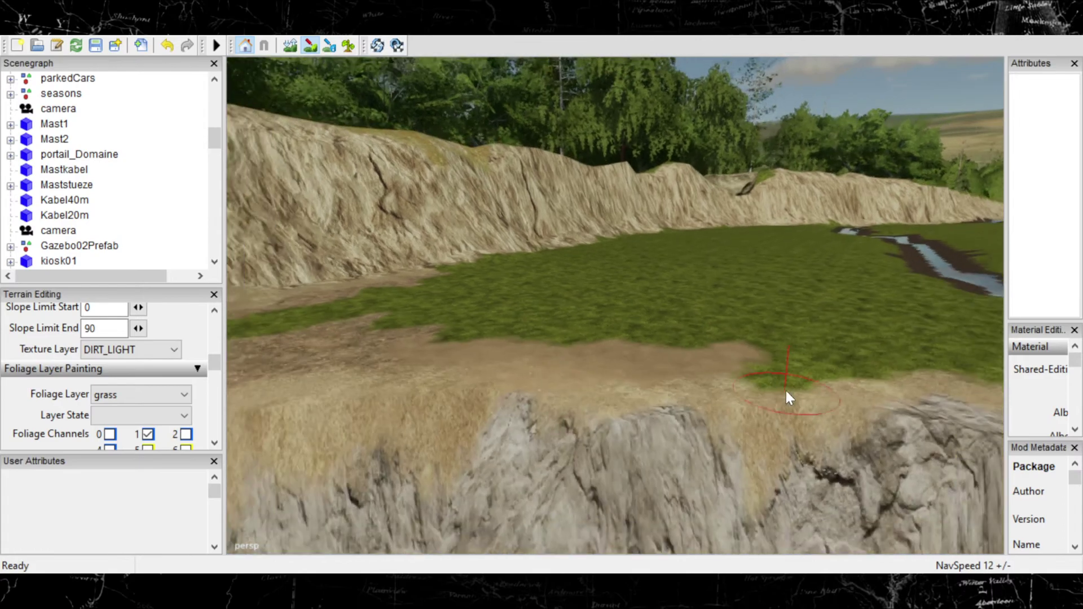
{"action": "mouse_move", "coordinate": [788, 399]}
{"action": "left_mouse_down"}
{"action": "mouse_move", "coordinate": [773, 355]}
{"action": "mouse_move", "coordinate": [764, 361]}
{"action": "mouse_move", "coordinate": [828, 338]}
{"action": "mouse_move", "coordinate": [942, 344]}
{"action": "left_mouse_up"}
{"action": "mouse_move", "coordinate": [942, 345]}
{"action": "right_mouse_down"}
{"action": "mouse_move", "coordinate": [885, 327]}
{"action": "mouse_move", "coordinate": [803, 341]}
{"action": "right_mouse_up"}
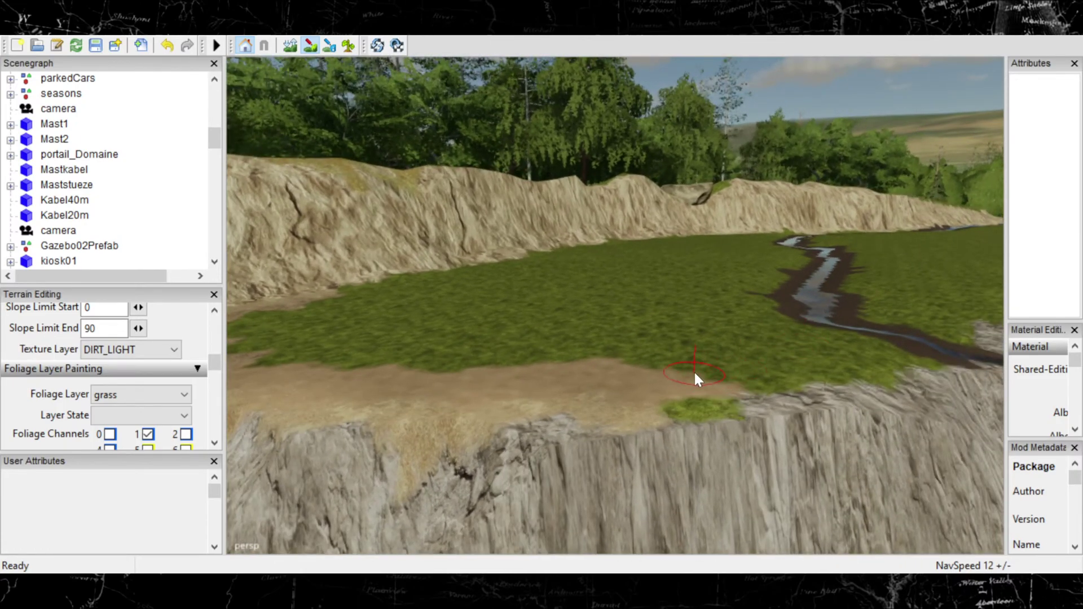
{"action": "mouse_move", "coordinate": [600, 355]}
{"action": "right_mouse_down"}
{"action": "mouse_move", "coordinate": [712, 352]}
{"action": "mouse_move", "coordinate": [604, 363]}
{"action": "right_mouse_up"}
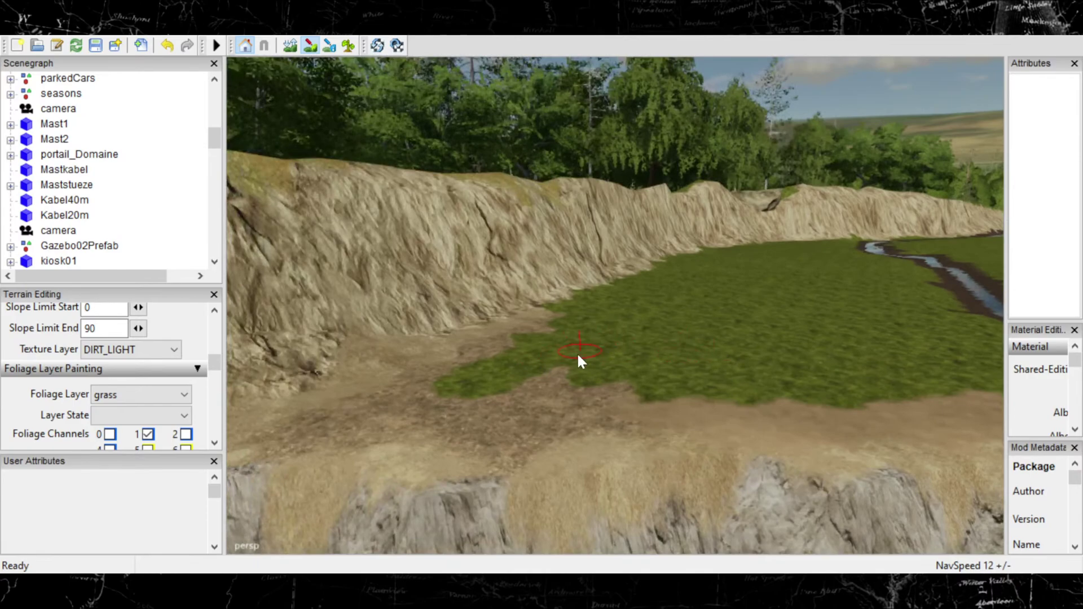
Step: Extend the DIRT_LIGHT strip along the grass edge above the grey cliff towards the stream
{"action": "mouse_move", "coordinate": [690, 389]}
{"action": "left_mouse_down"}
{"action": "mouse_move", "coordinate": [862, 389]}
{"action": "mouse_move", "coordinate": [901, 378]}
{"action": "left_mouse_up"}
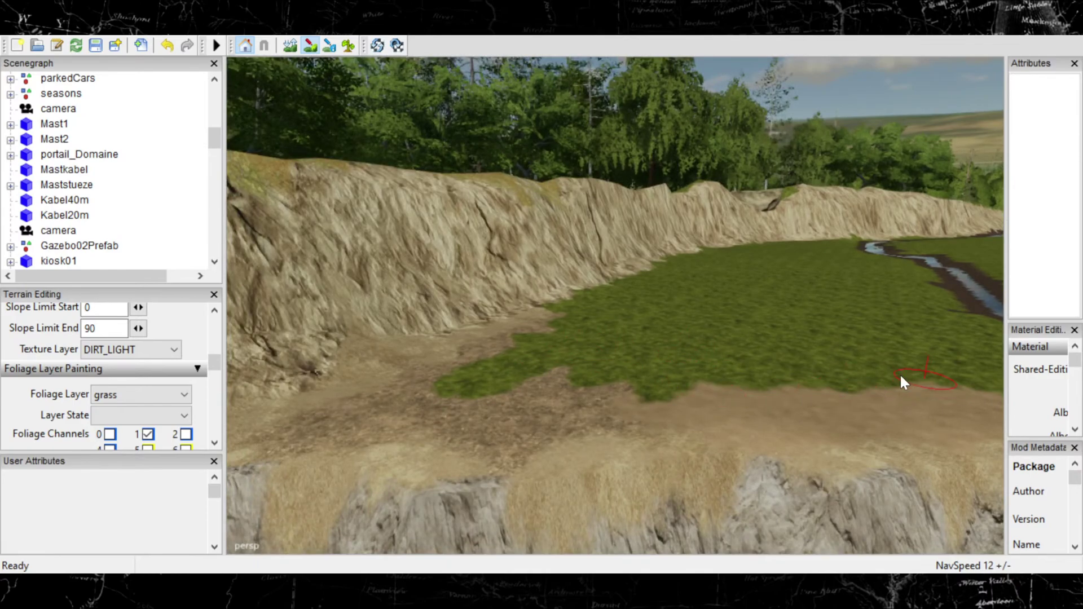
{"action": "left_click", "coordinate": [172, 349]}
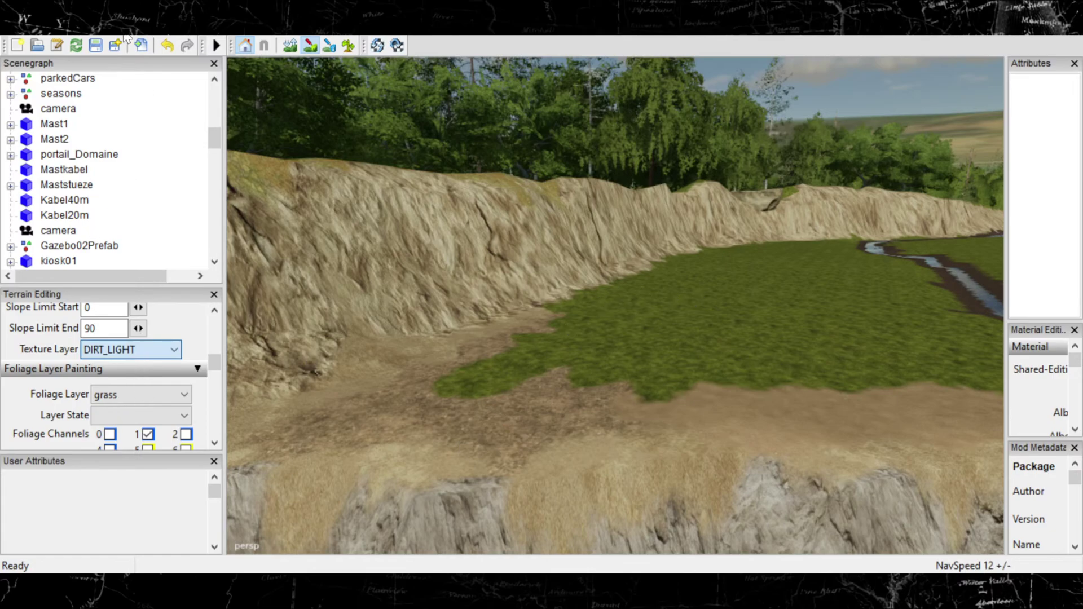
{"action": "left_click", "coordinate": [410, 415]}
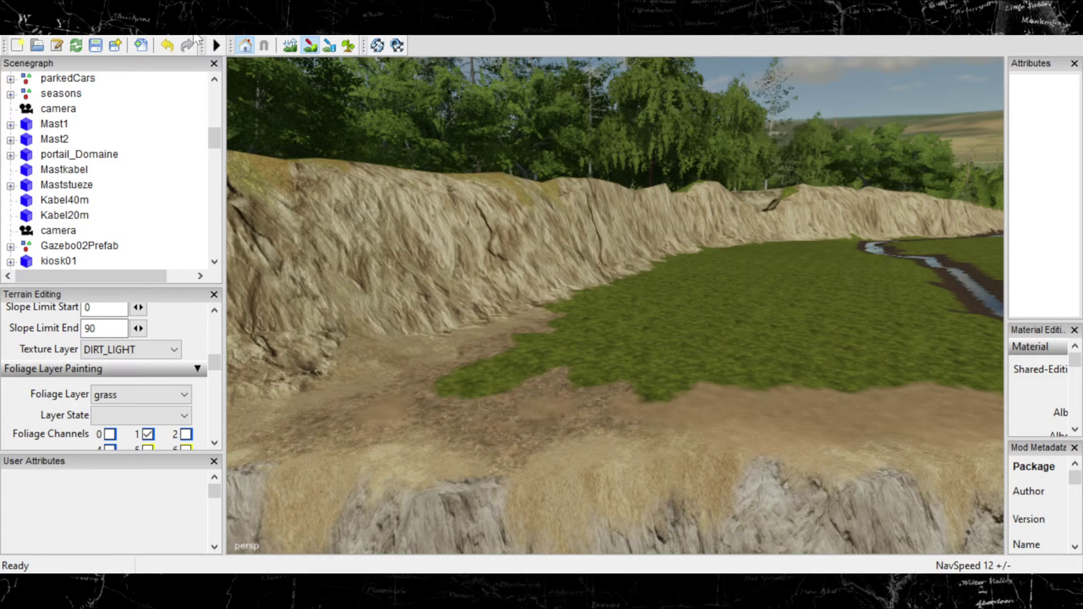
Step: Paint small DIRT_ROUGH spots along the light dirt strip above the grey cliff and over the edge of the grass tip near the sandy bank
{"action": "left_click", "coordinate": [126, 353]}
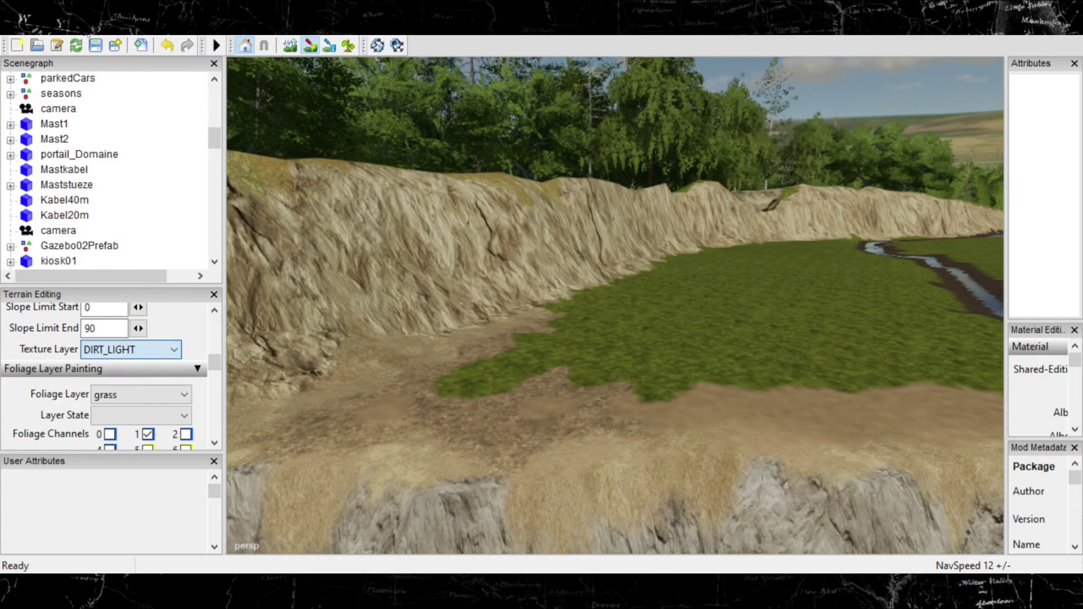
{"action": "key", "text": "Down"}
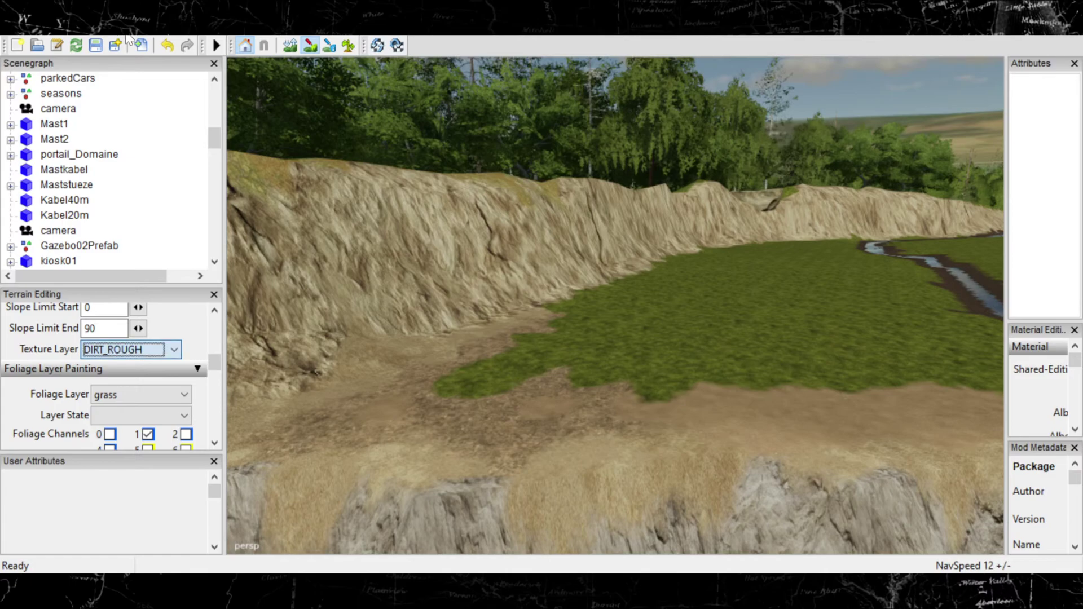
{"action": "right_click_drag", "start_coordinate": [710, 444], "coordinate": [652, 414]}
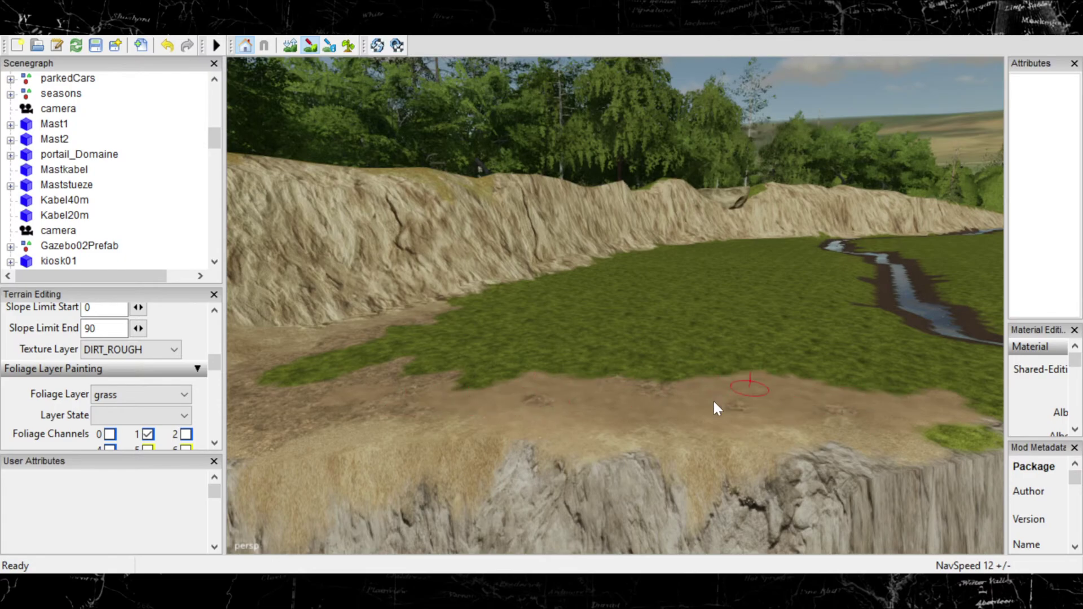
{"action": "mouse_move", "coordinate": [713, 399]}
{"action": "right_mouse_down"}
{"action": "mouse_move", "coordinate": [594, 438]}
{"action": "mouse_move", "coordinate": [600, 404]}
{"action": "mouse_move", "coordinate": [586, 402]}
{"action": "mouse_move", "coordinate": [602, 383]}
{"action": "mouse_move", "coordinate": [563, 387]}
{"action": "mouse_move", "coordinate": [577, 377]}
{"action": "right_mouse_up"}
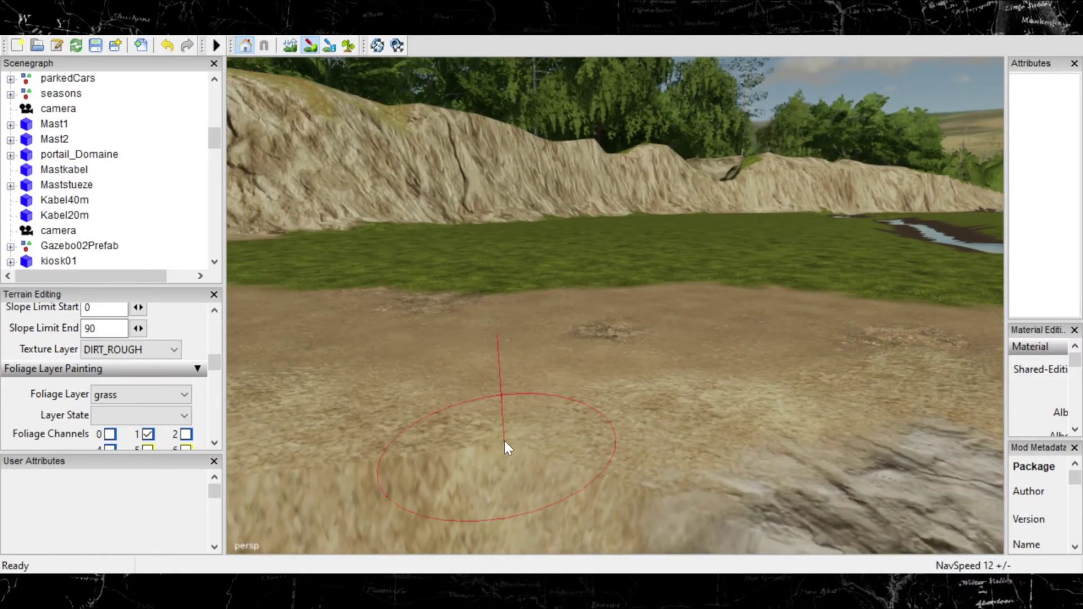
{"action": "mouse_move", "coordinate": [505, 441]}
{"action": "right_mouse_down"}
{"action": "mouse_move", "coordinate": [562, 441]}
{"action": "mouse_move", "coordinate": [547, 454]}
{"action": "mouse_move", "coordinate": [654, 380]}
{"action": "mouse_move", "coordinate": [625, 434]}
{"action": "right_mouse_up"}
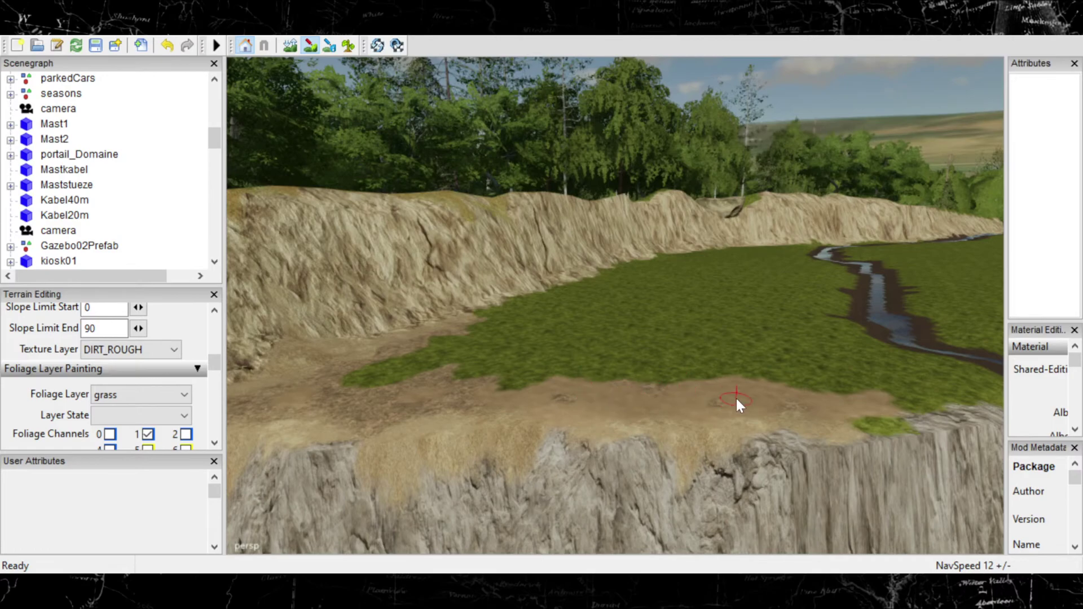
{"action": "mouse_move", "coordinate": [541, 412]}
{"action": "right_mouse_down"}
{"action": "mouse_move", "coordinate": [599, 418]}
{"action": "mouse_move", "coordinate": [472, 484]}
{"action": "mouse_move", "coordinate": [587, 404]}
{"action": "mouse_move", "coordinate": [665, 395]}
{"action": "right_mouse_up"}
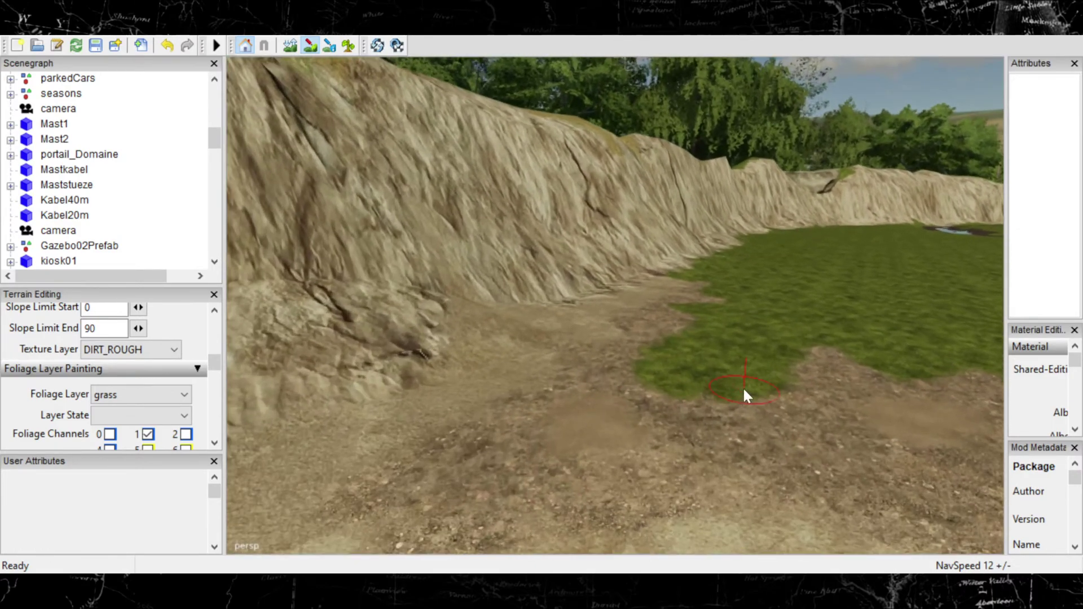
{"action": "left_click_drag", "start_coordinate": [735, 371], "coordinate": [734, 369], "text": "ctrl"}
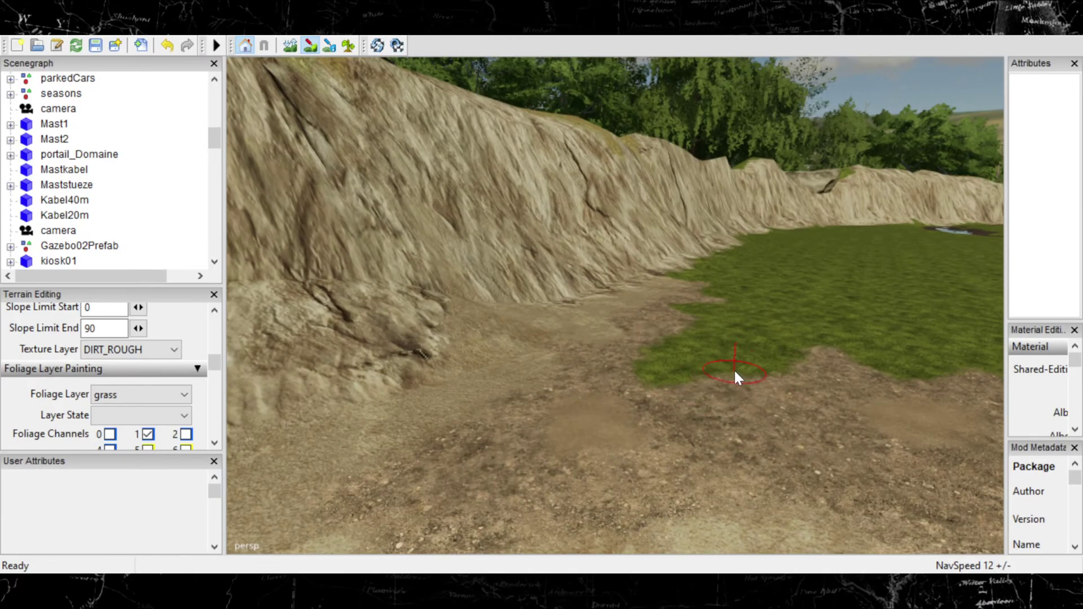
Step: Examine the blended dirt strip between the grass field and the grey cliff from several distances, and the surrounding streams and cliffs
{"action": "mouse_move", "coordinate": [640, 371]}
{"action": "right_mouse_down"}
{"action": "mouse_move", "coordinate": [705, 341]}
{"action": "mouse_move", "coordinate": [498, 346]}
{"action": "mouse_move", "coordinate": [516, 335]}
{"action": "right_mouse_up"}
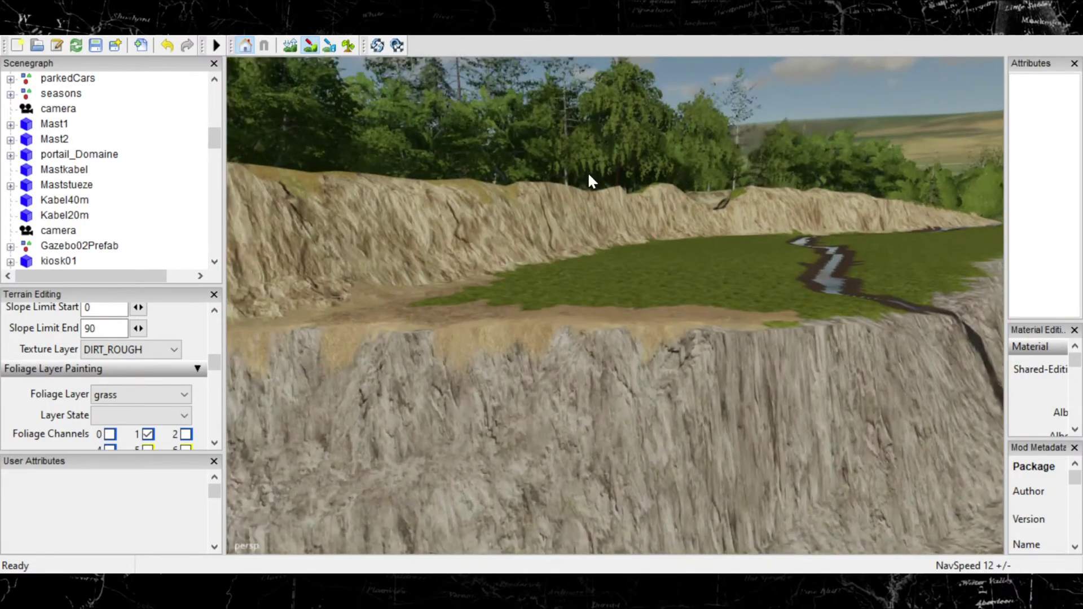
{"action": "mouse_move", "coordinate": [587, 179]}
{"action": "right_mouse_down"}
{"action": "mouse_move", "coordinate": [554, 307]}
{"action": "mouse_move", "coordinate": [525, 307]}
{"action": "mouse_move", "coordinate": [600, 294]}
{"action": "mouse_move", "coordinate": [400, 339]}
{"action": "mouse_move", "coordinate": [590, 368]}
{"action": "mouse_move", "coordinate": [573, 426]}
{"action": "mouse_move", "coordinate": [614, 394]}
{"action": "mouse_move", "coordinate": [732, 383]}
{"action": "mouse_move", "coordinate": [682, 416]}
{"action": "mouse_move", "coordinate": [795, 392]}
{"action": "right_mouse_up"}
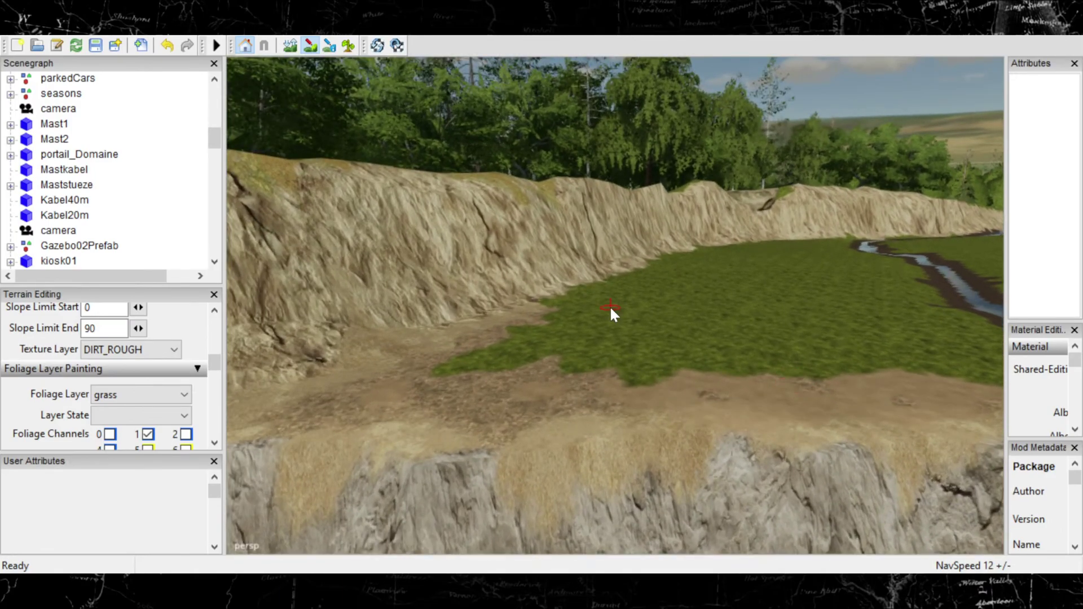
{"action": "mouse_move", "coordinate": [679, 366]}
{"action": "right_mouse_down"}
{"action": "mouse_move", "coordinate": [698, 372]}
{"action": "mouse_move", "coordinate": [657, 372]}
{"action": "right_mouse_up"}
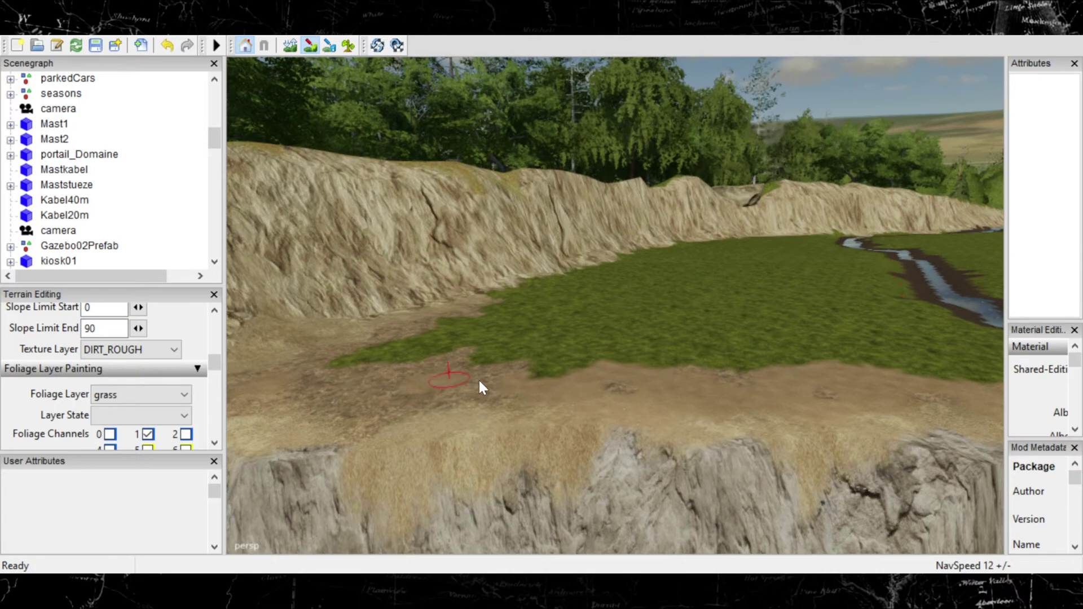
{"action": "middle_click_drag", "start_coordinate": [679, 364], "coordinate": [615, 380], "text": "alt"}
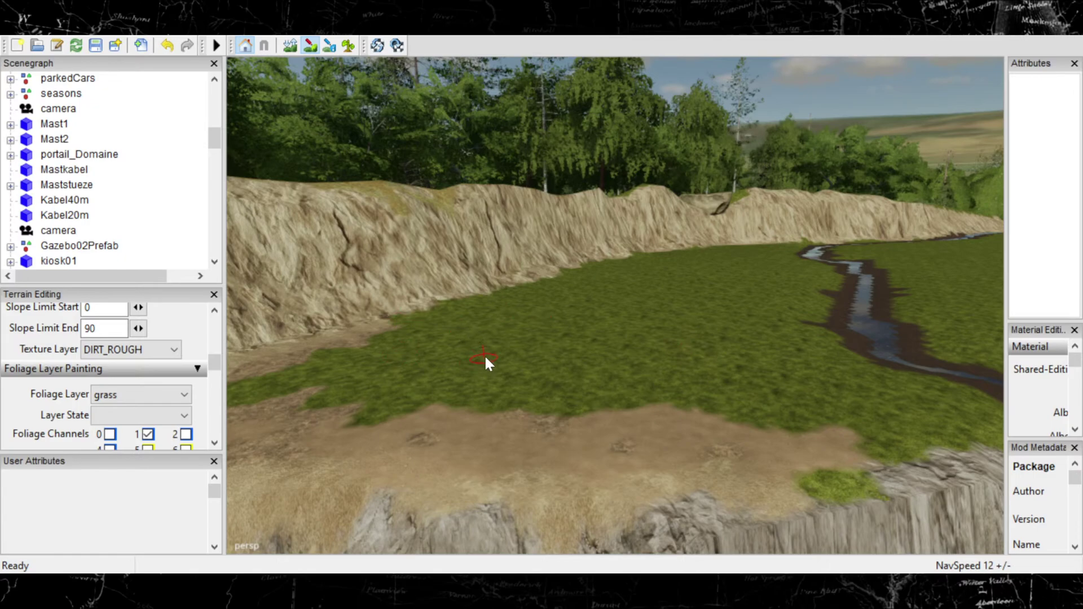
{"action": "middle_click_drag", "start_coordinate": [484, 354], "coordinate": [602, 346], "text": "alt"}
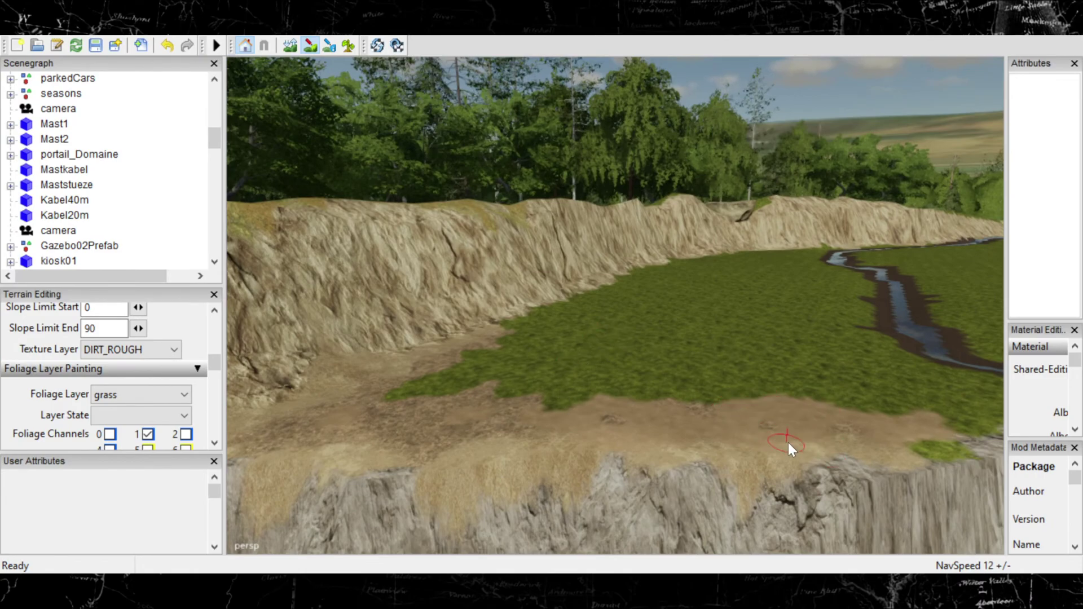
{"action": "mouse_move", "coordinate": [777, 418]}
{"action": "middle_mouse_down", "text": "alt"}
{"action": "mouse_move", "coordinate": [701, 425]}
{"action": "mouse_move", "coordinate": [735, 390]}
{"action": "mouse_move", "coordinate": [738, 362]}
{"action": "mouse_move", "coordinate": [694, 366]}
{"action": "mouse_move", "coordinate": [724, 377]}
{"action": "middle_mouse_up", "text": "alt"}
{"action": "scroll", "coordinate": [735, 389], "scroll_direction": "up", "scroll_amount": 3}
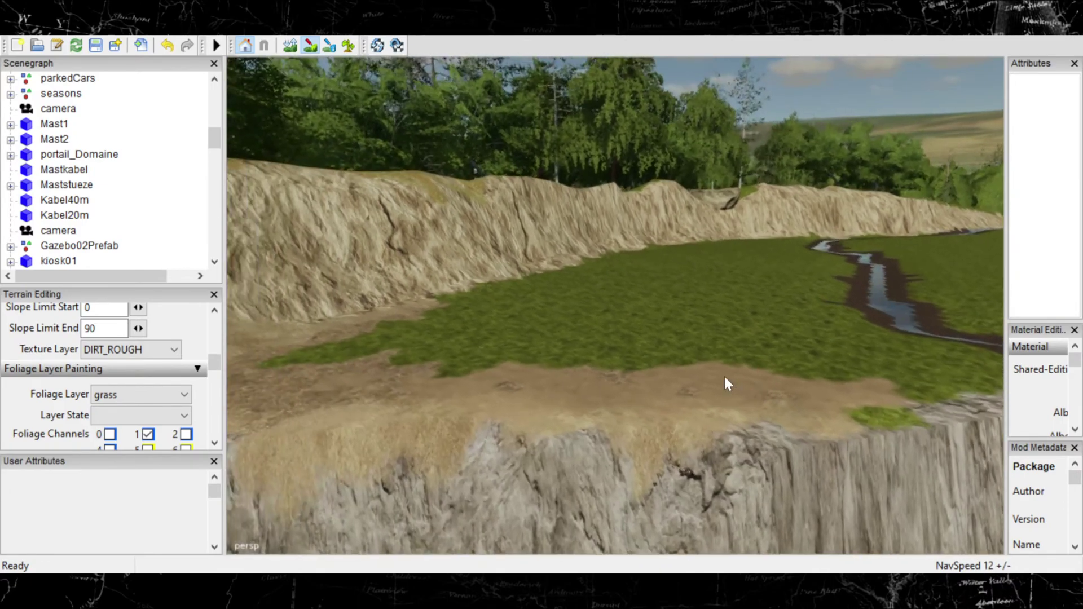
{"action": "scroll", "coordinate": [724, 377], "scroll_direction": "down", "scroll_amount": 2}
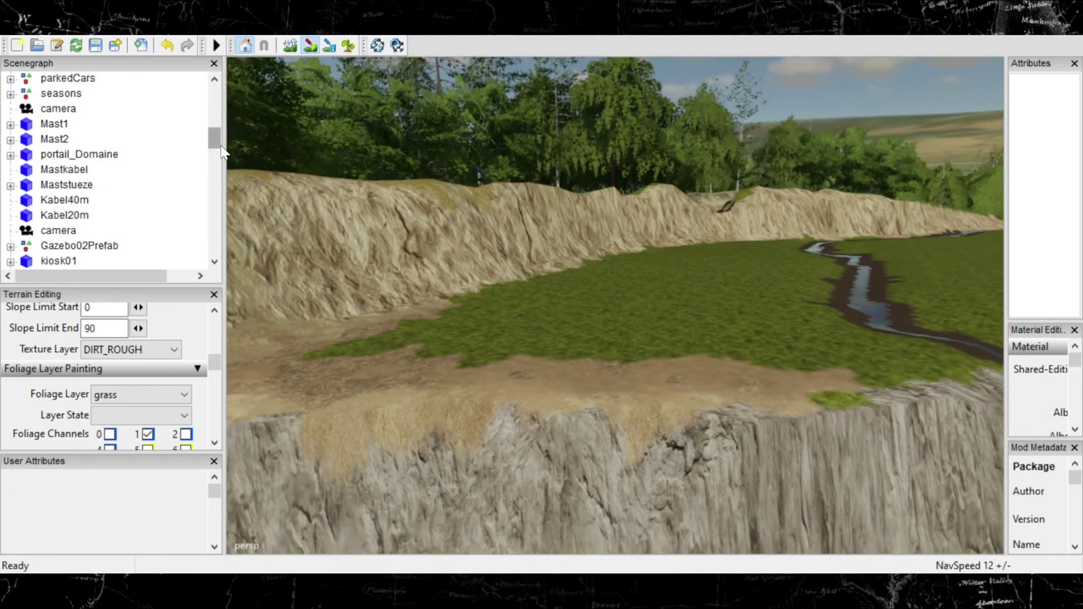
{"action": "left_click_drag", "start_coordinate": [219, 148], "coordinate": [221, 145]}
{"action": "left_click", "coordinate": [144, 350]}
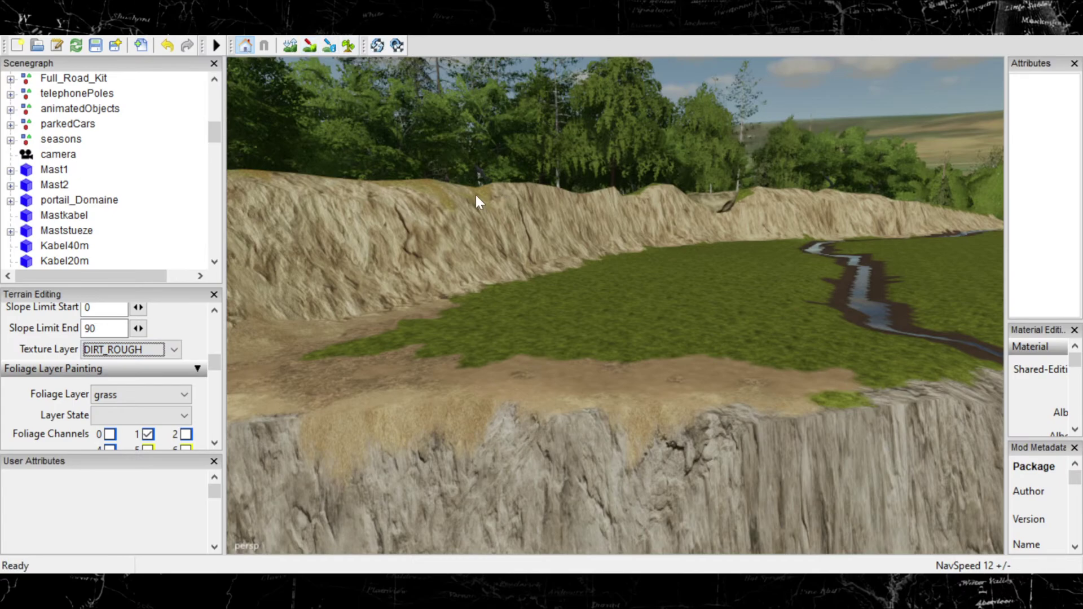
{"action": "right_click_drag", "start_coordinate": [476, 192], "coordinate": [704, 285]}
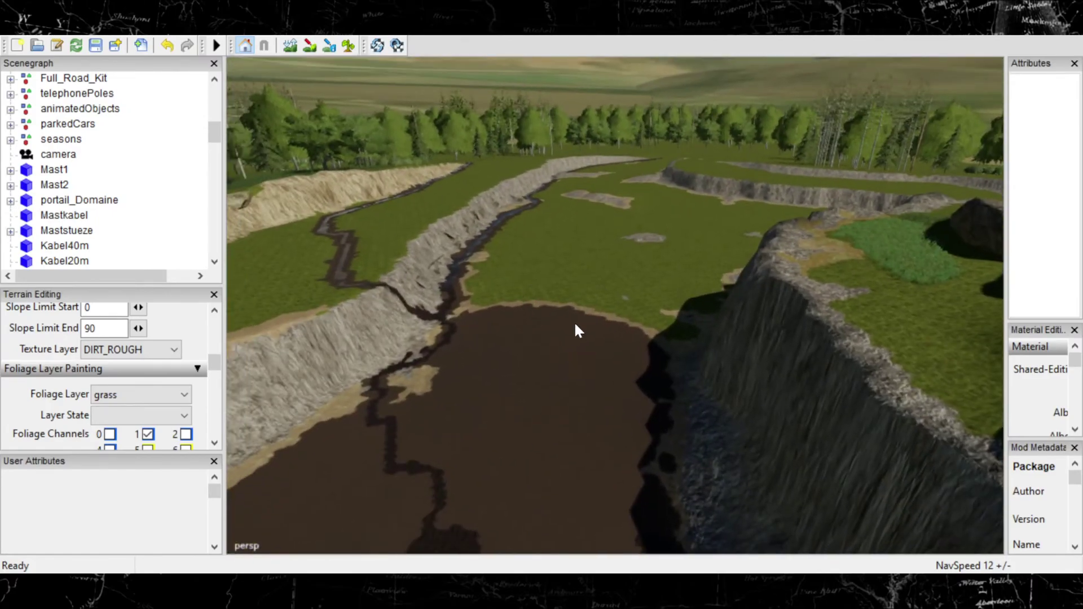